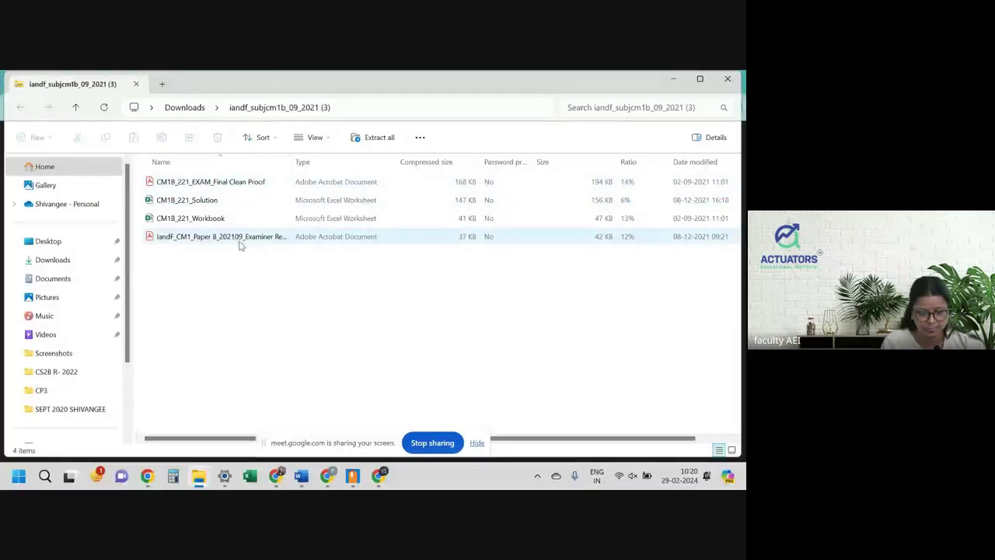
# Step: Select the CM1B_221_EXAM_Final Clean Proof PDF in the downloaded exam folder
pyautogui.click(222, 186)
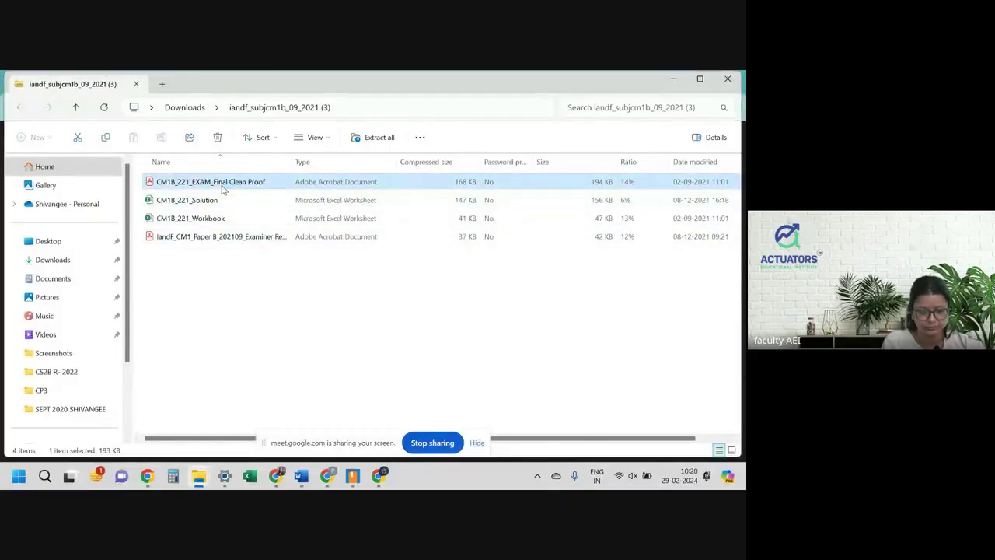
# Step: Close the All tools pane and scroll through the exam paper
pyautogui.click(152, 132)
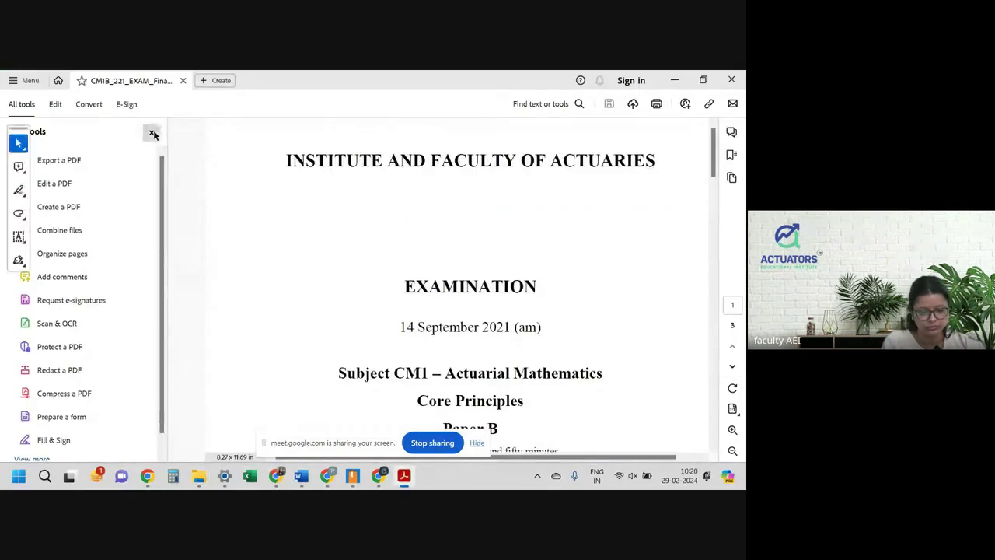
pyautogui.scroll(-15, 388, 282)
pyautogui.scroll(2, 389, 281)
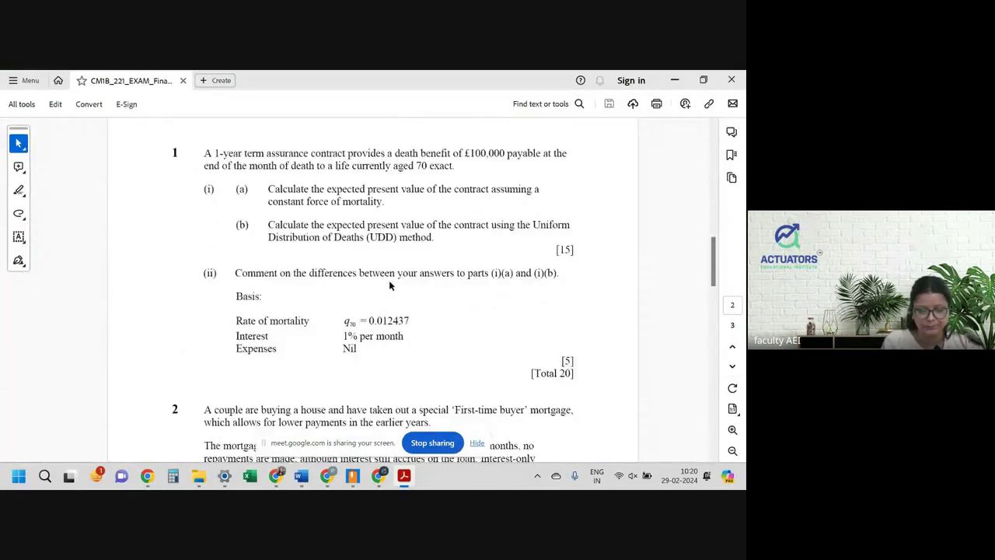
pyautogui.scroll(-20, 389, 281)
pyautogui.scroll(2, 389, 281)
pyautogui.scroll(10, 389, 281)
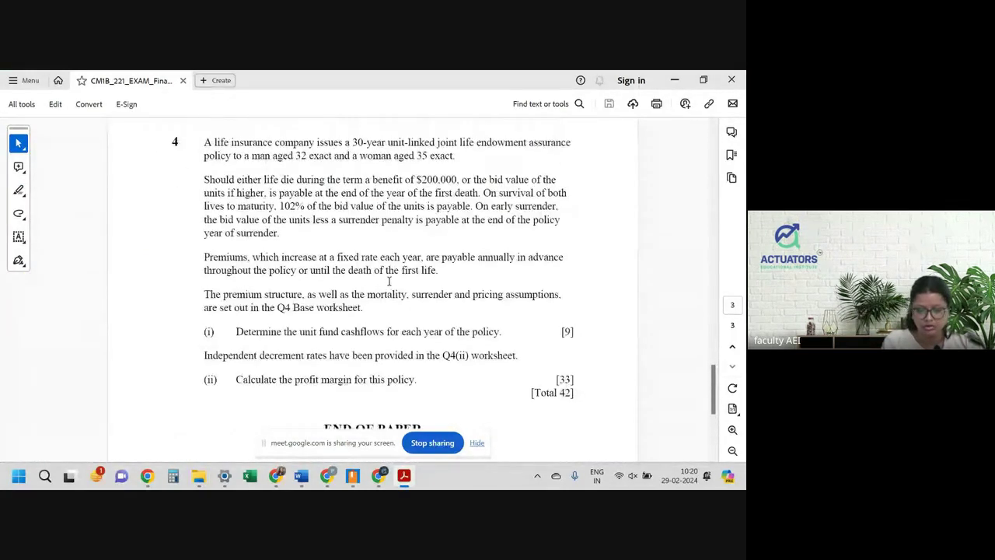
pyautogui.scroll(15, 389, 281)
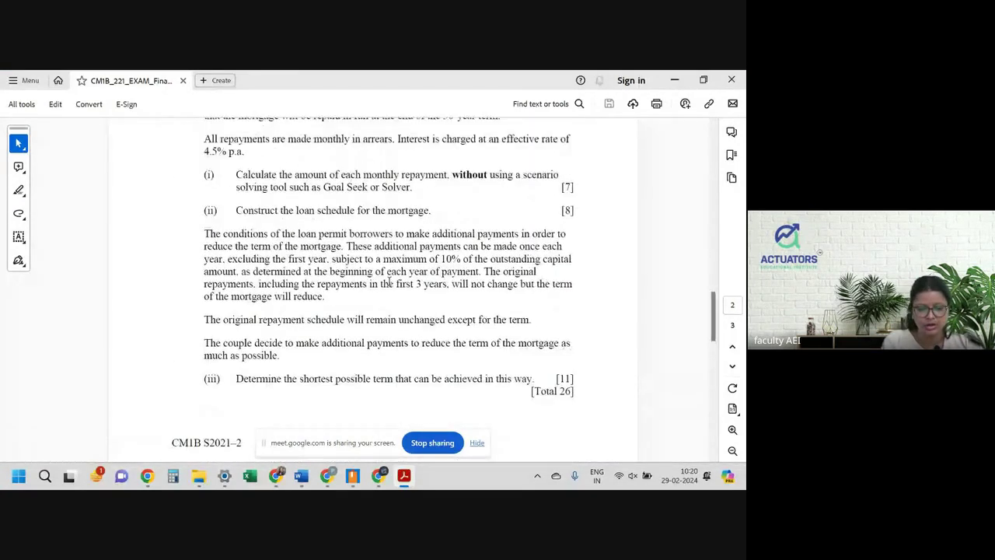
pyautogui.scroll(-15, 389, 281)
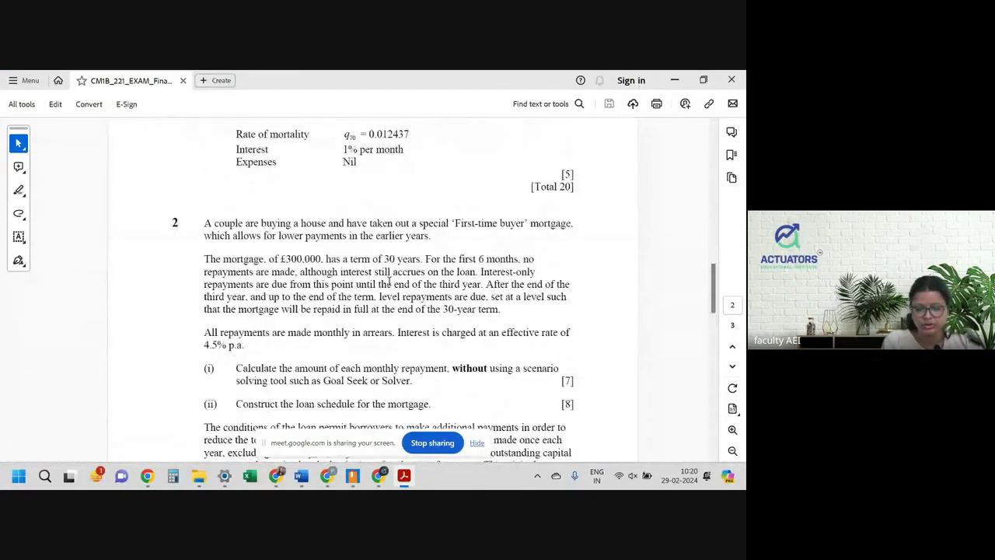
pyautogui.scroll(-15, 388, 280)
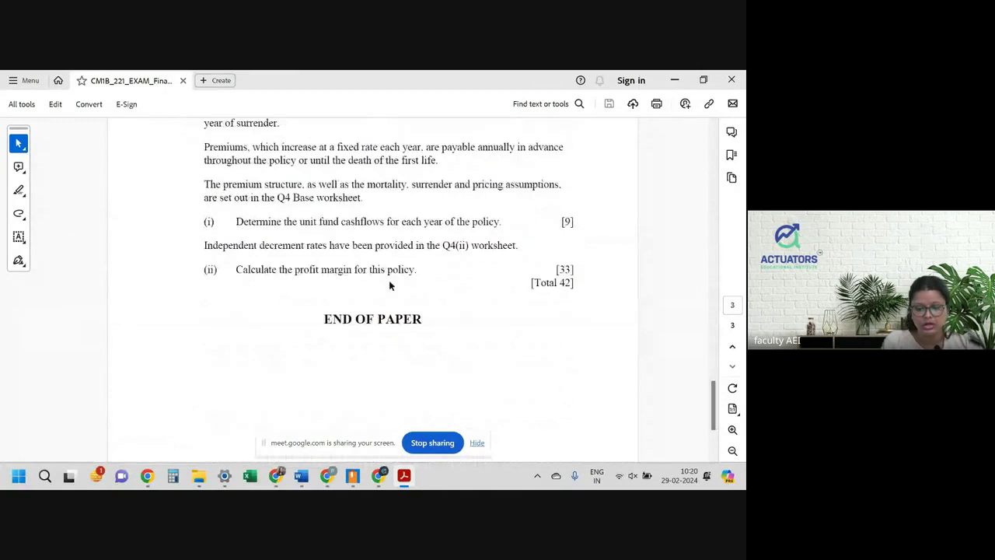
pyautogui.scroll(5, 389, 280)
pyautogui.scroll(-1, 388, 282)
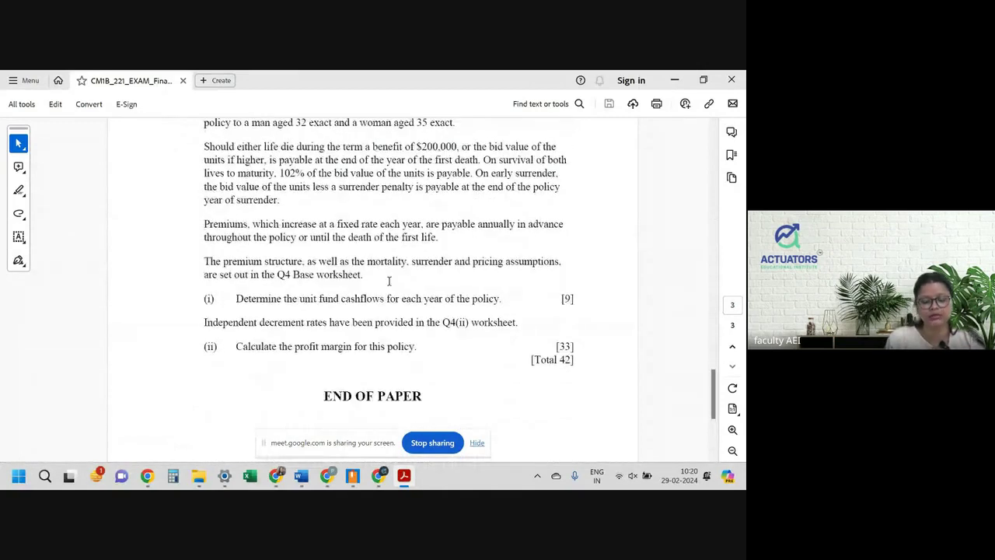
pyautogui.scroll(2, 388, 281)
# Step: Dismiss the screen-sharing notice and read down to question 4 on the unit-linked endowment
pyautogui.click(476, 443)
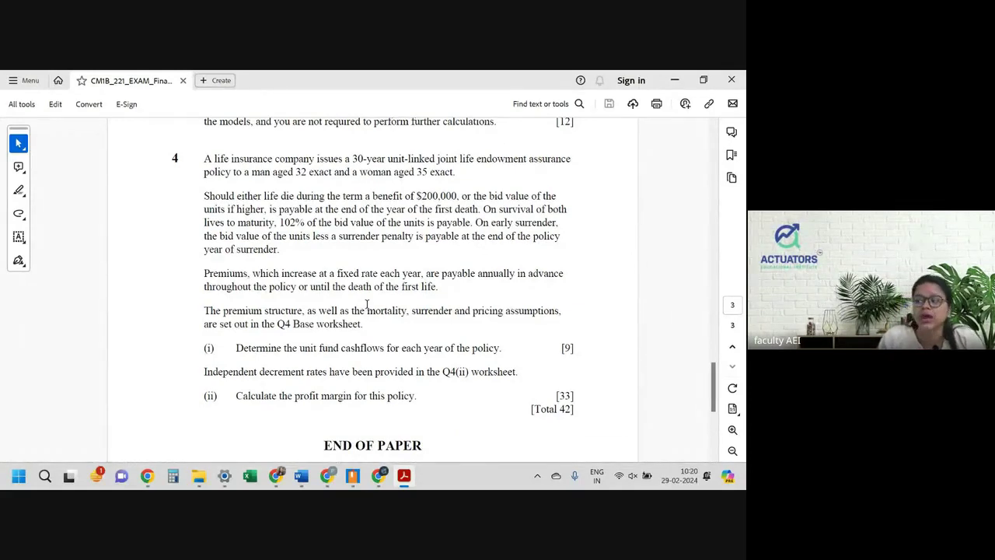
pyautogui.scroll(15, 367, 304)
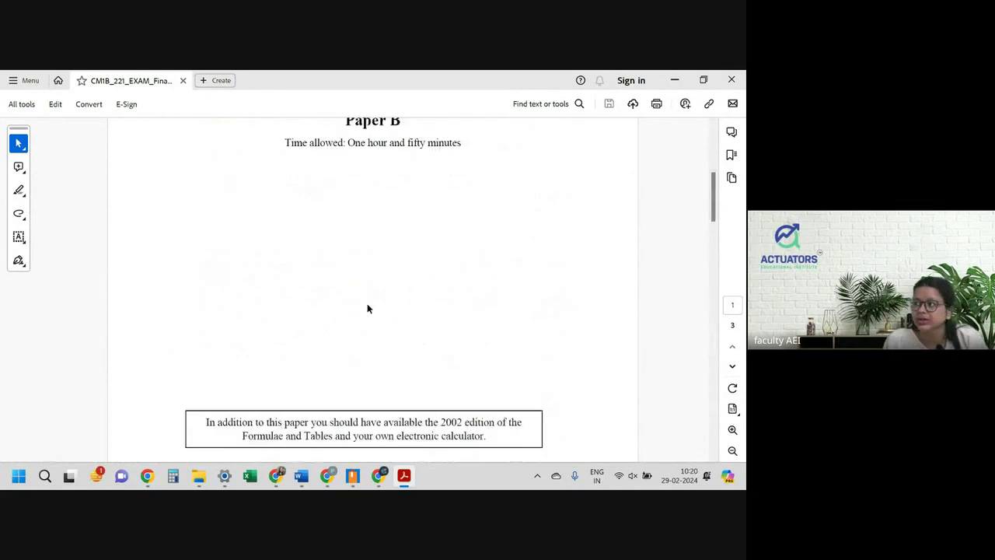
pyautogui.scroll(-8, 367, 304)
pyautogui.scroll(-8, 368, 308)
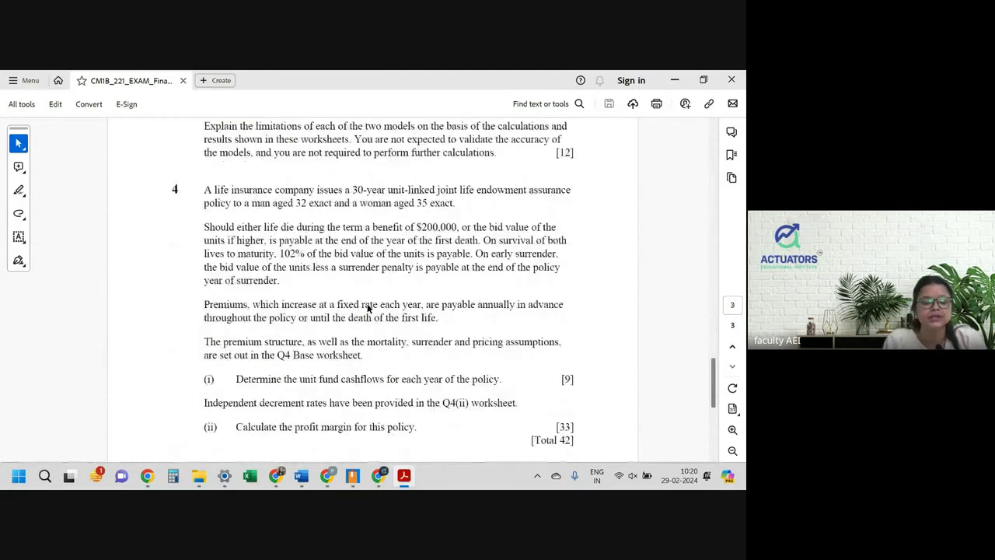
pyautogui.scroll(4, 368, 307)
pyautogui.scroll(-3, 367, 304)
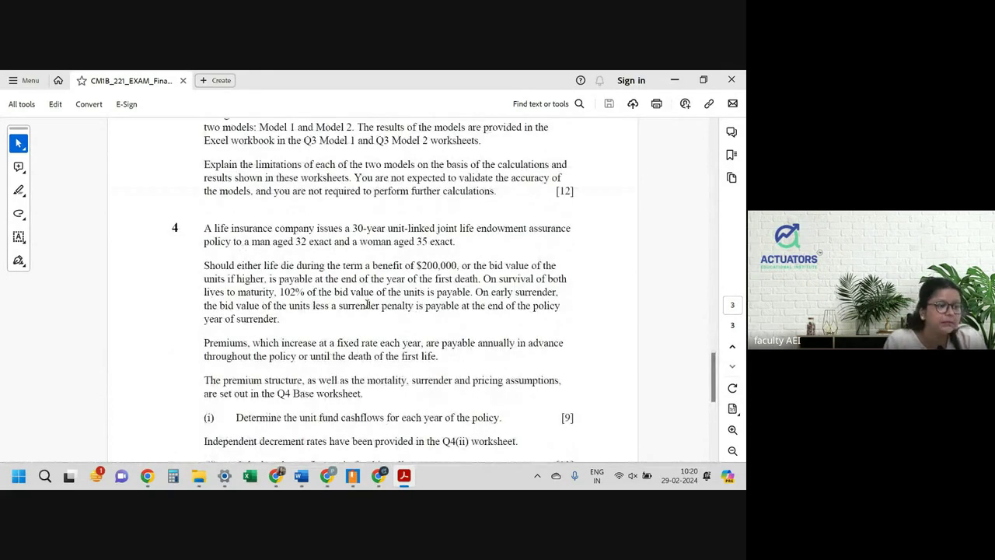
pyautogui.scroll(-3, 366, 304)
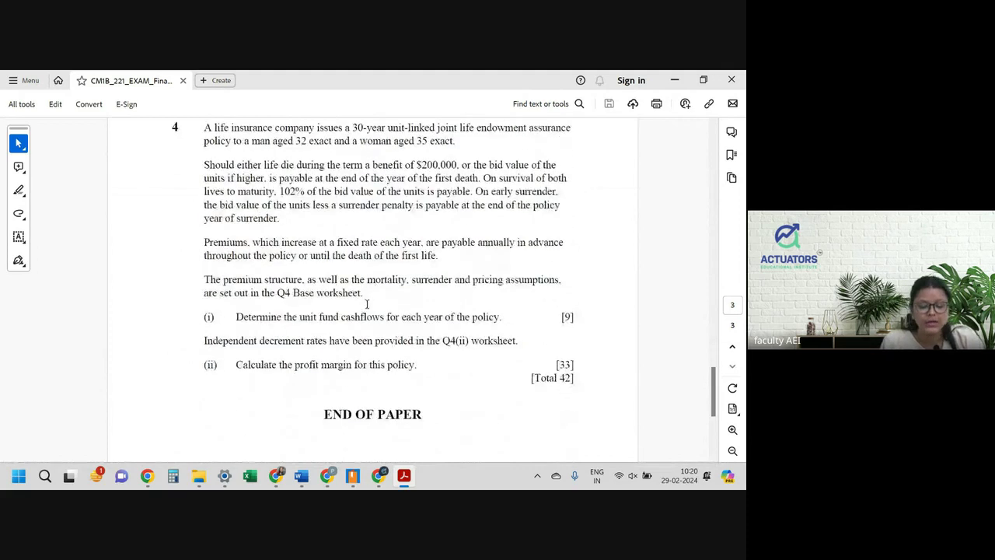
pyautogui.scroll(1, 366, 304)
pyautogui.scroll(-1, 366, 304)
pyautogui.scroll(8, 367, 305)
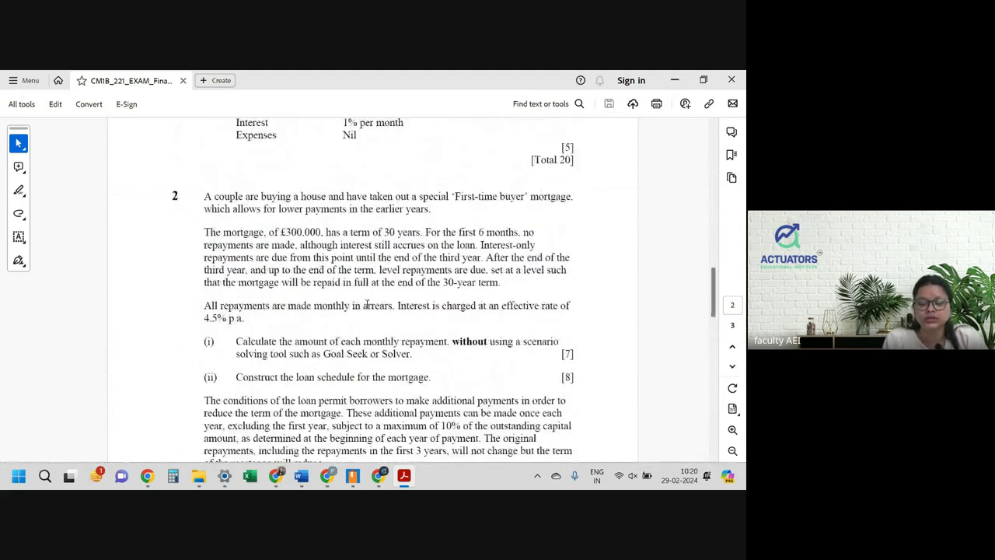
pyautogui.scroll(-1, 367, 306)
pyautogui.scroll(-10, 367, 305)
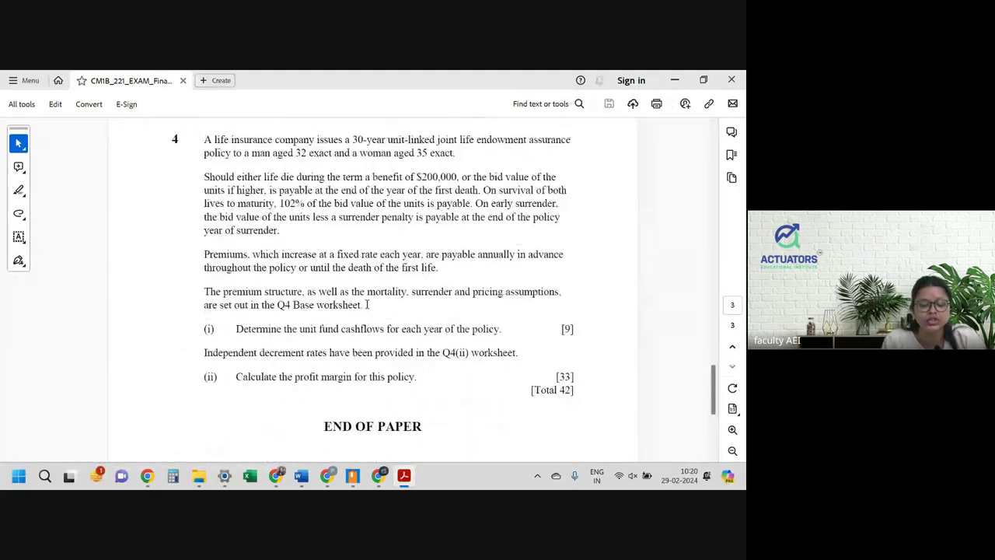
pyautogui.scroll(-1, 367, 304)
pyautogui.keyDown('ctrl'); pyautogui.scroll(2, 367, 304); pyautogui.keyUp('ctrl')
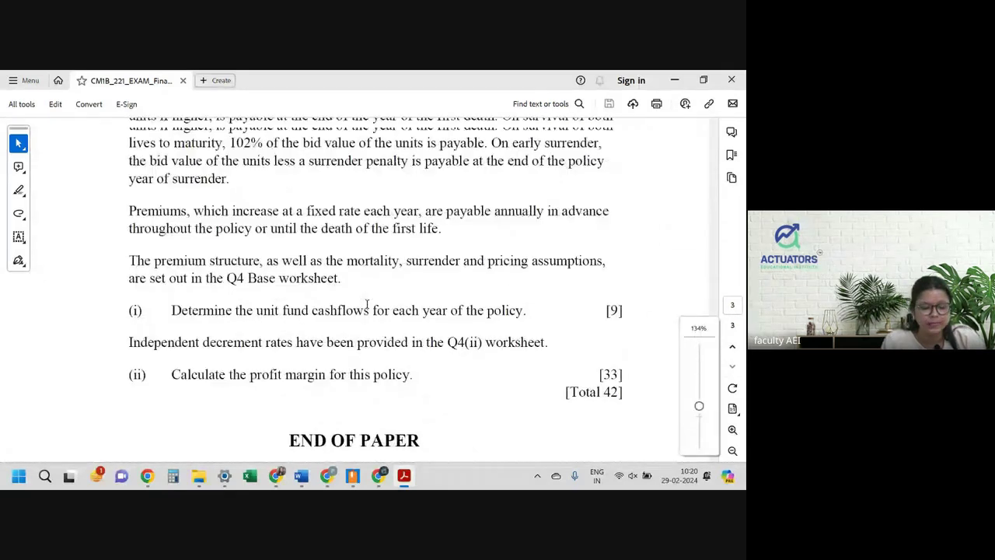
pyautogui.scroll(1, 367, 305)
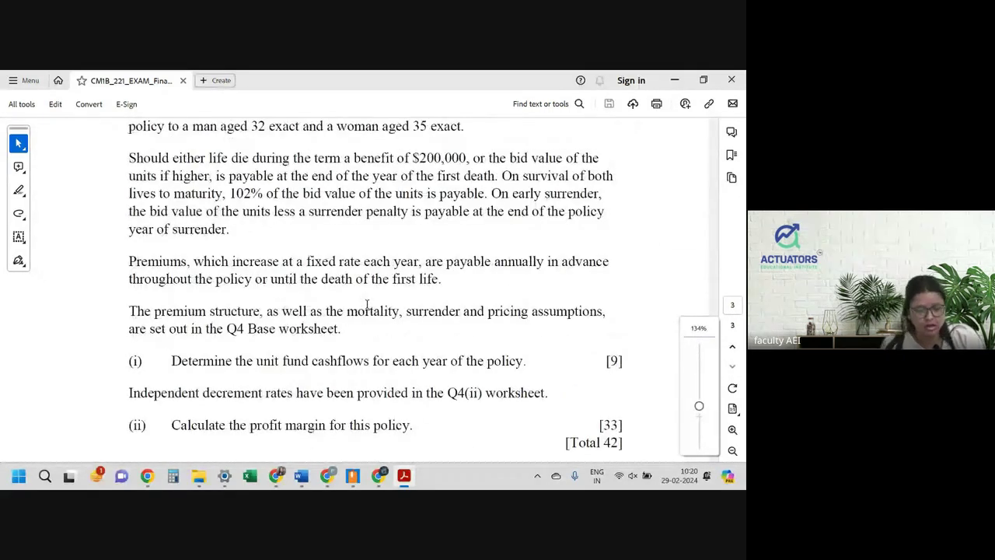
pyautogui.keyDown('ctrl'); pyautogui.scroll(-2, 367, 304); pyautogui.keyUp('ctrl')
pyautogui.keyDown('ctrl'); pyautogui.scroll(1, 367, 304); pyautogui.keyUp('ctrl')
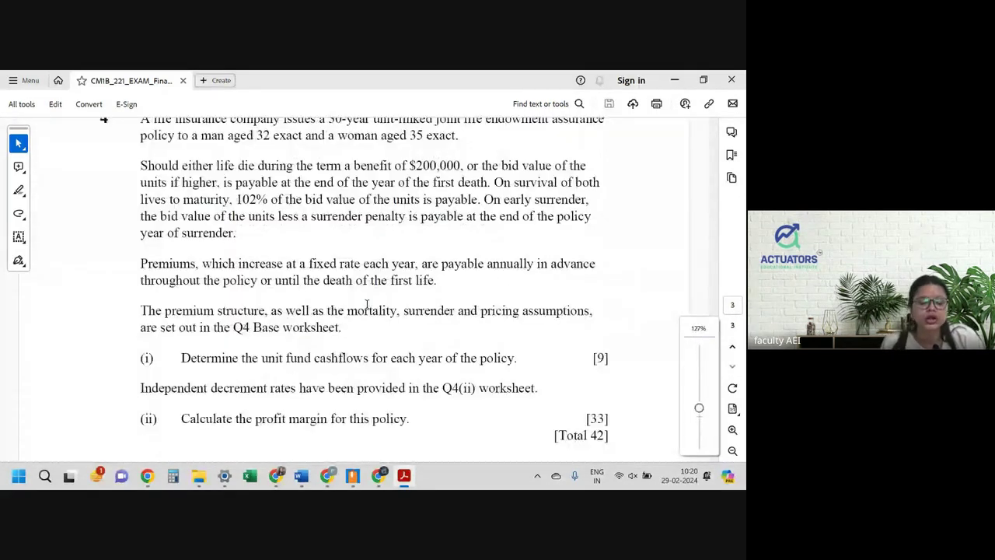
pyautogui.scroll(1, 367, 304)
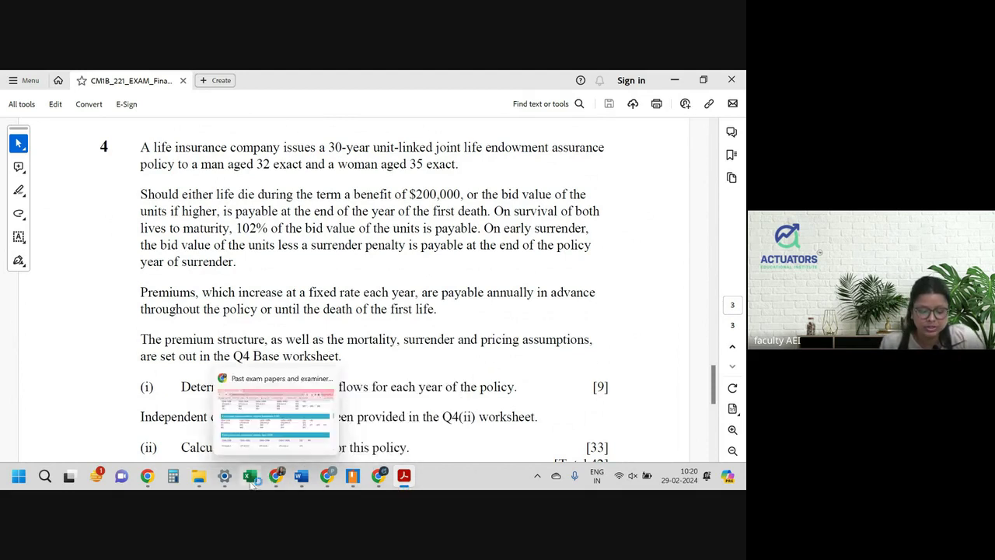
# Step: Return to the exam folder window and open CM1B_221_Workbook in Excel
pyautogui.moveTo(200, 480)
pyautogui.click(258, 424)
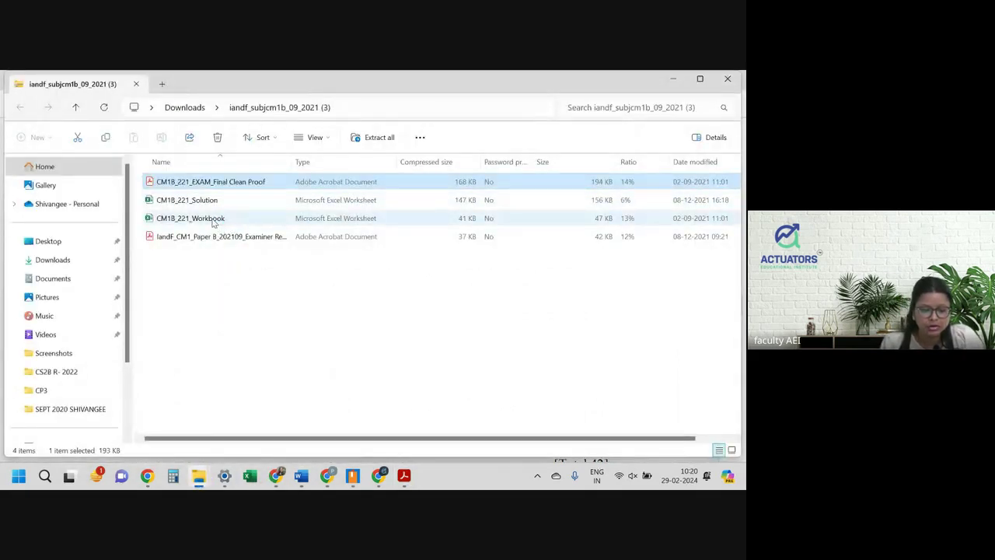
pyautogui.doubleClick(214, 221)
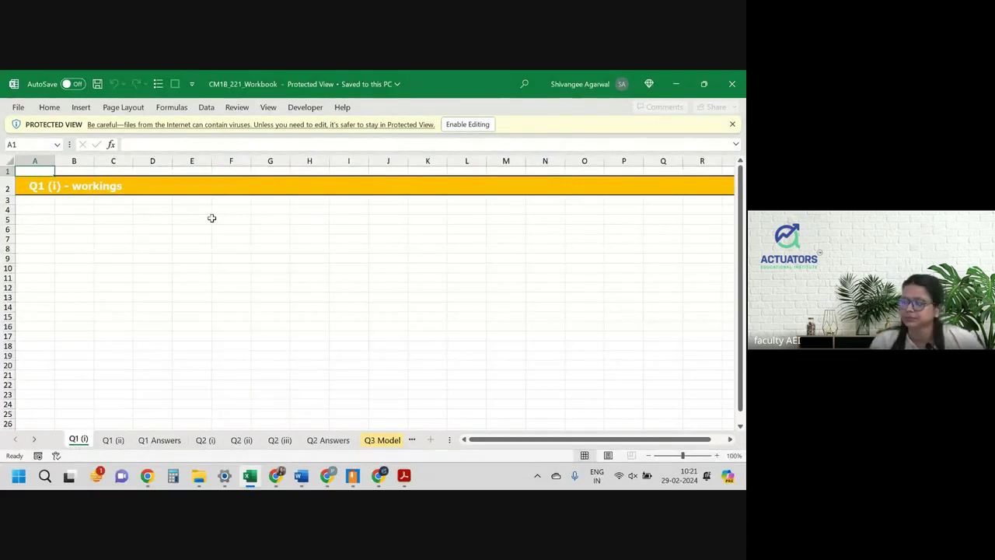
# Step: Enable editing, view the Q4 Base assumptions sheet, then switch back to the exam PDF
pyautogui.click(469, 128)
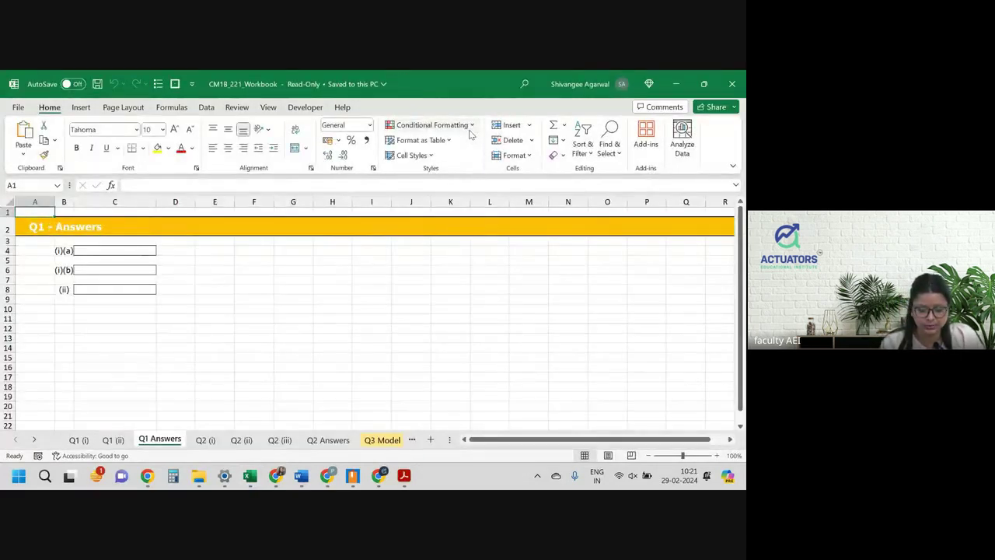
pyautogui.hotkey('ctrl', 'pagedown')
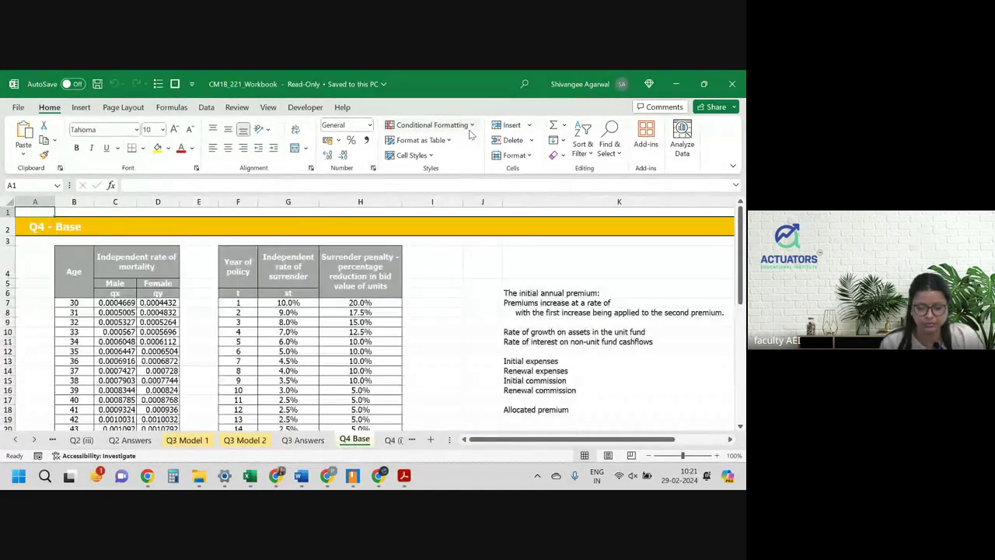
pyautogui.hotkey('alt', 'Tab')
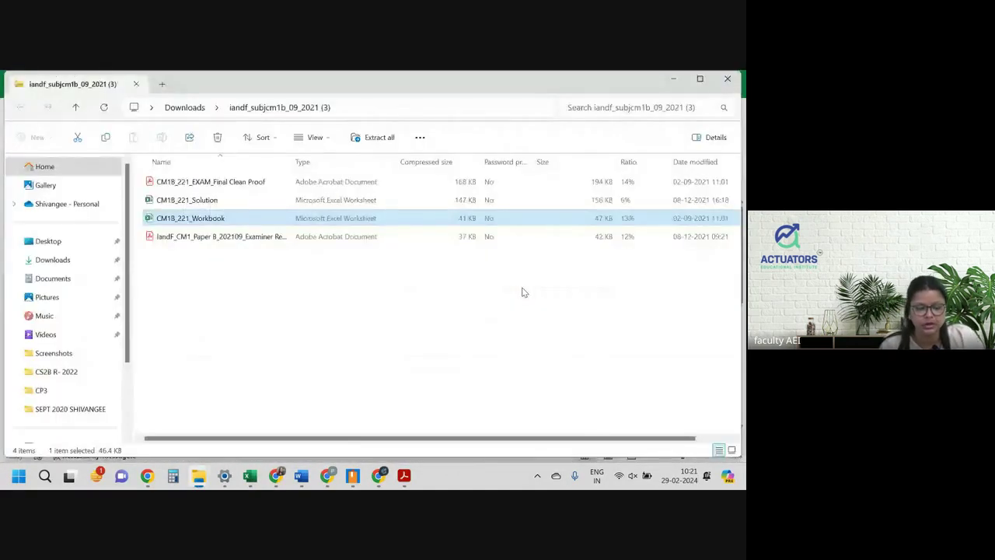
pyautogui.hotkey('alt', 'Tab')
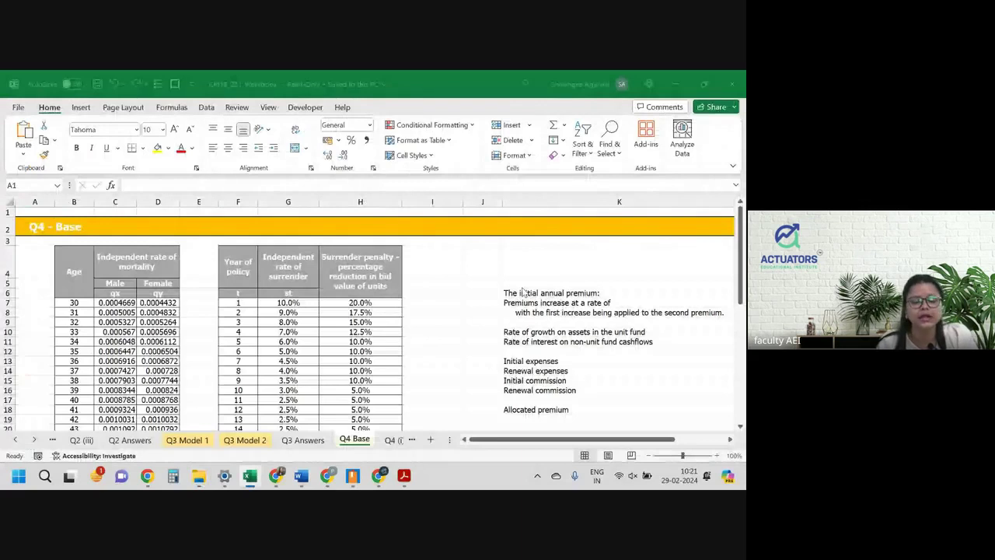
pyautogui.hotkey('alt', 'Tab')
pyautogui.hotkey('alt', 'Tab')
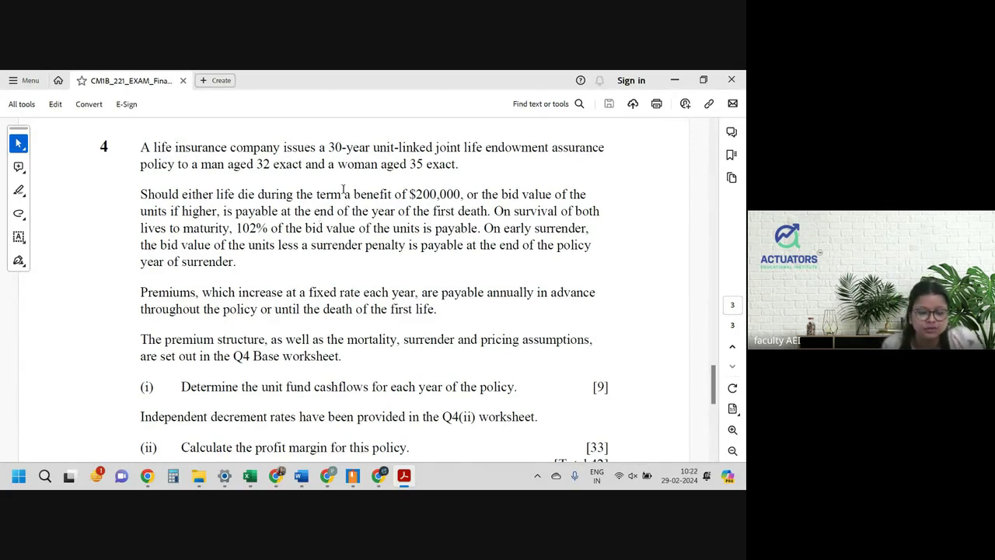
# Step: Highlight the joint lives' ages, 'aged 32 exact' and '35 exact.', in pink
pyautogui.moveTo(328, 147); pyautogui.dragTo(474, 147)
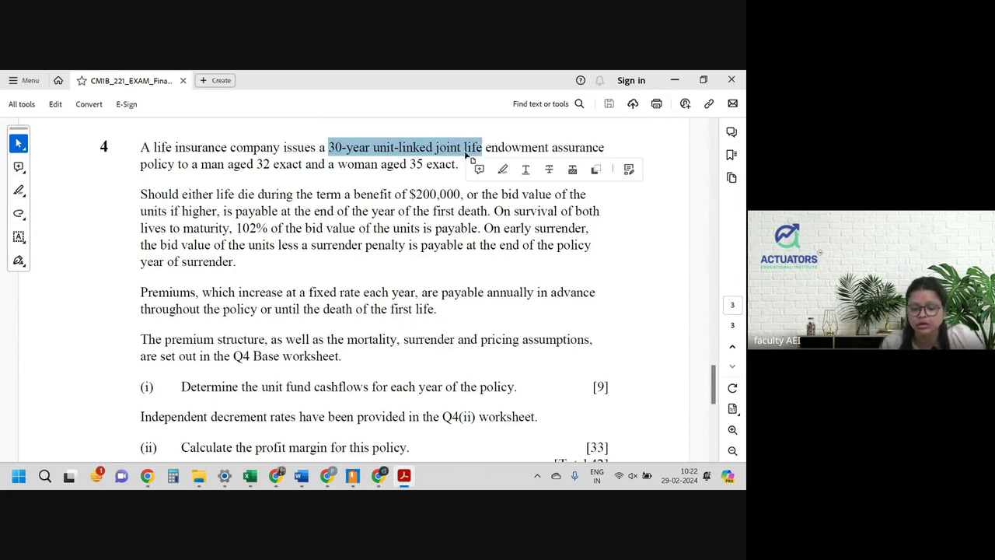
pyautogui.click(523, 147)
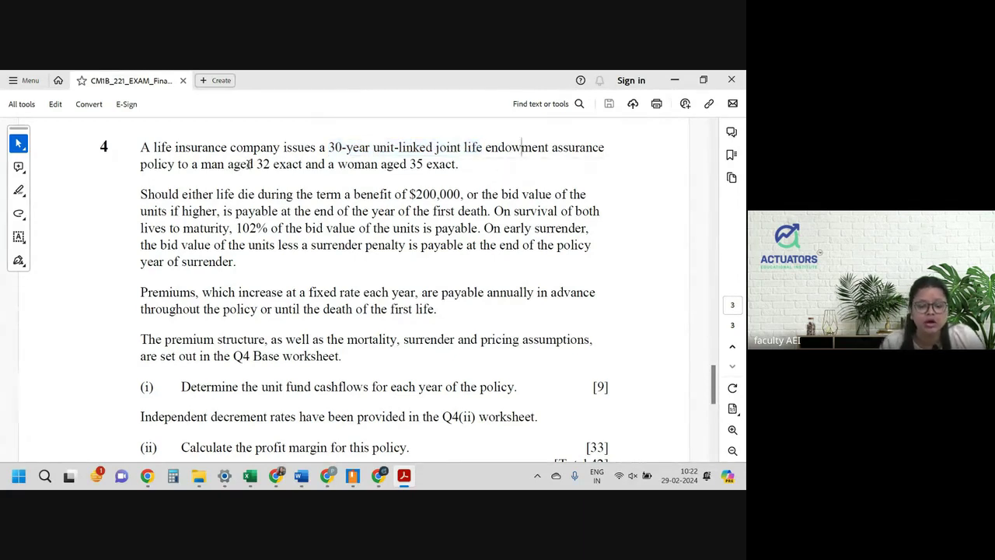
pyautogui.moveTo(228, 164); pyautogui.dragTo(300, 164)
pyautogui.click(324, 140)
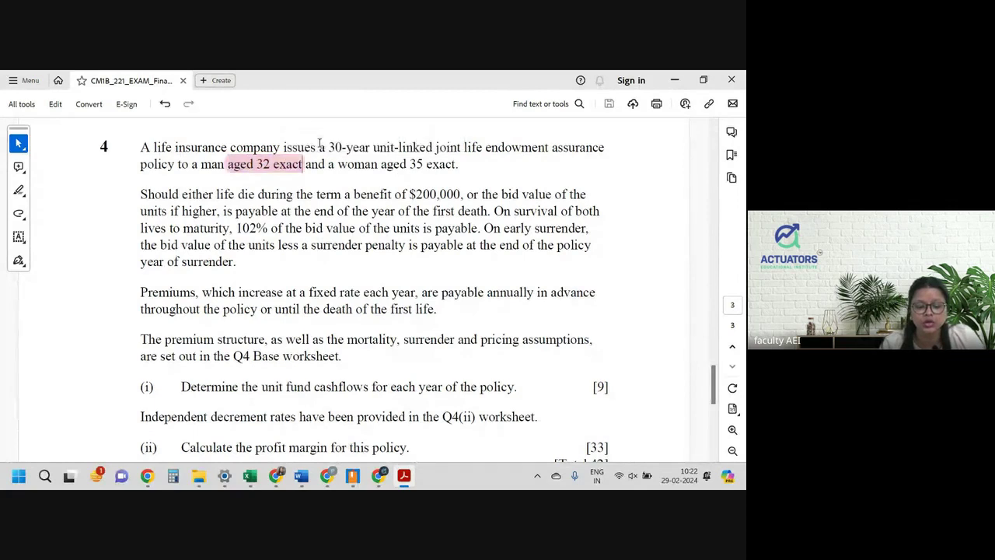
pyautogui.moveTo(410, 164); pyautogui.dragTo(461, 174)
pyautogui.click(501, 147)
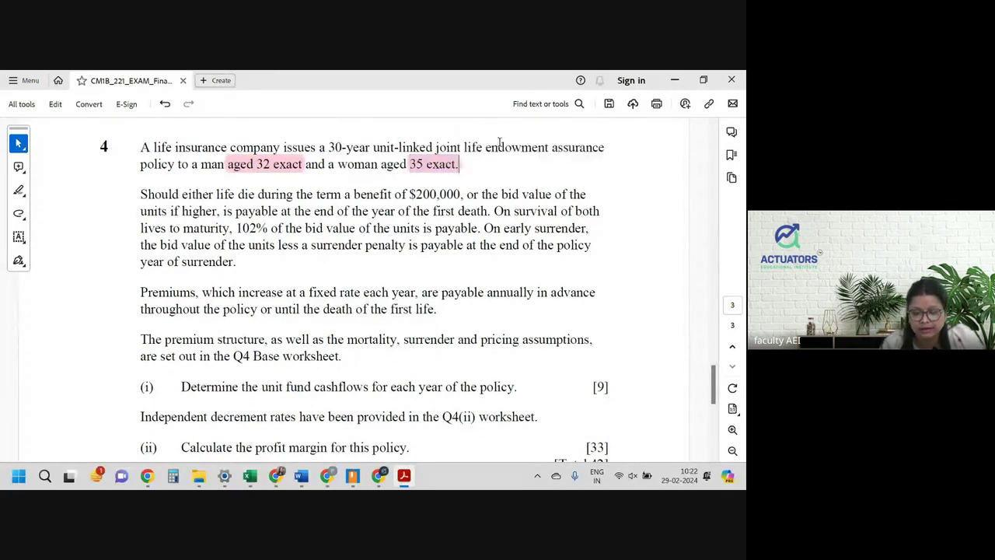
# Step: Highlight 'benefit of $200,000' and 'maturity, 102%' in the question text
pyautogui.doubleClick(516, 147)
pyautogui.moveTo(393, 194); pyautogui.dragTo(610, 460)
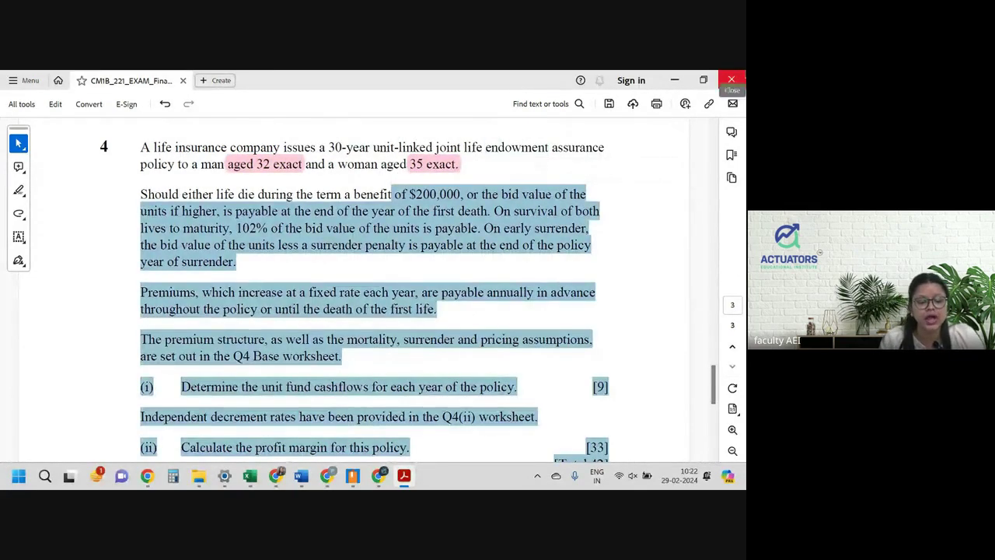
pyautogui.click(469, 218)
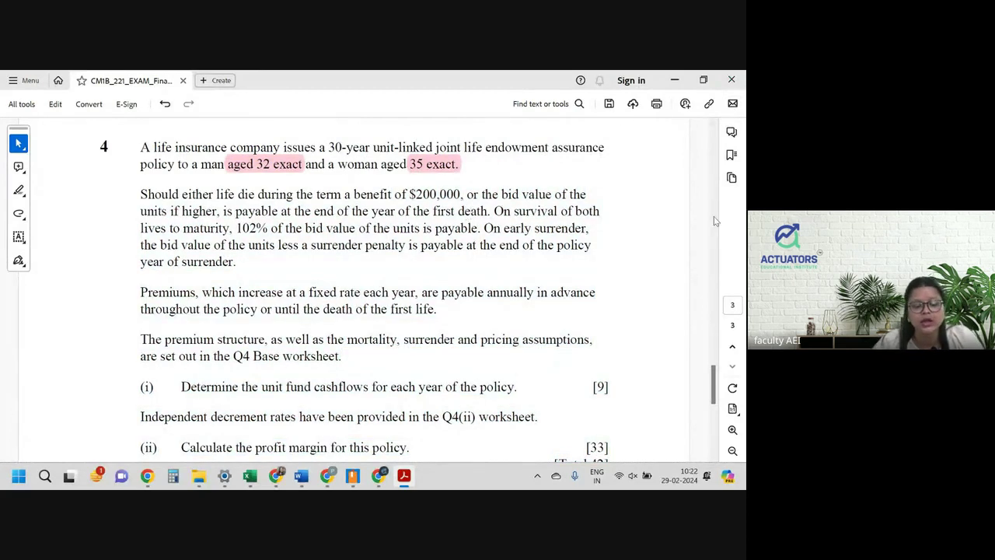
pyautogui.moveTo(353, 194); pyautogui.dragTo(461, 195)
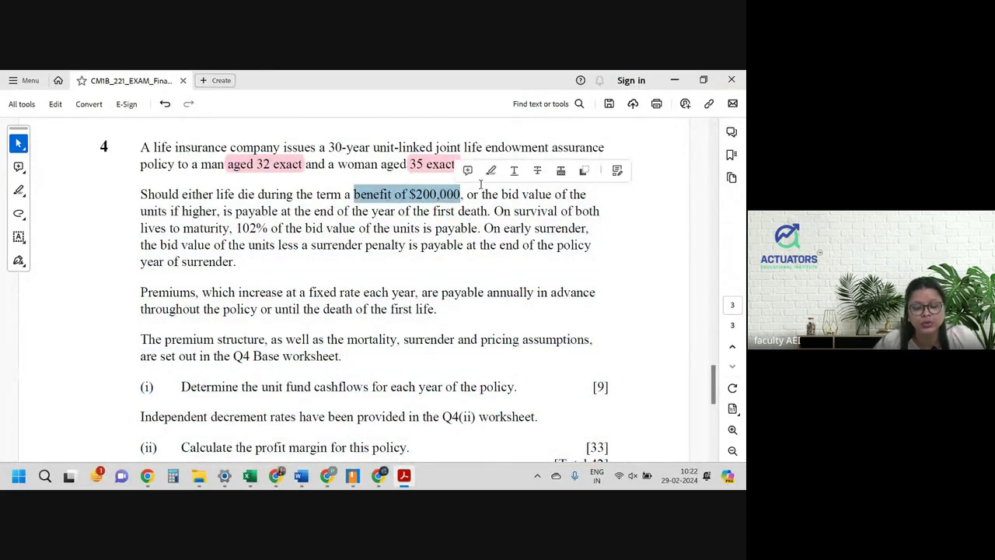
pyautogui.click(492, 171)
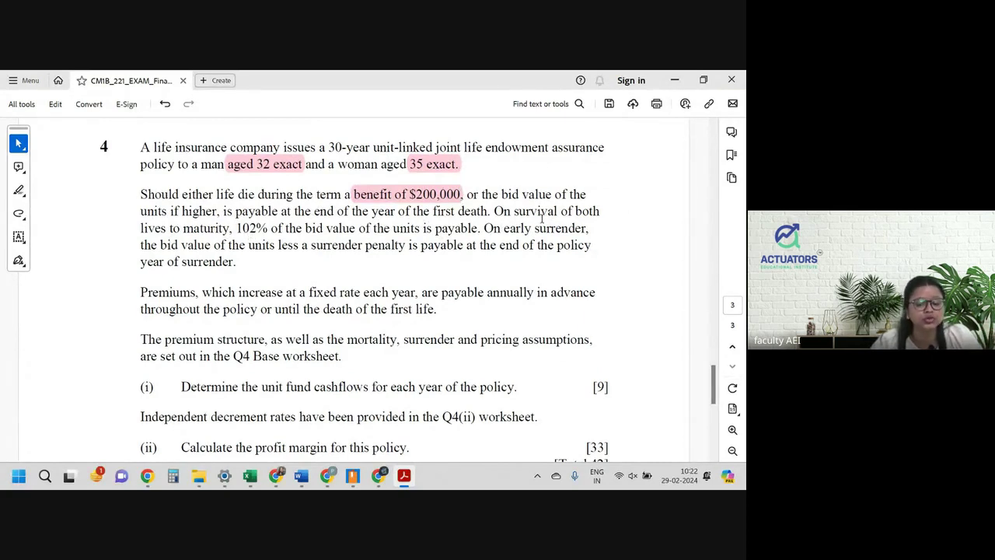
pyautogui.moveTo(538, 211)
pyautogui.mouseDown()
pyautogui.moveTo(608, 209)
pyautogui.moveTo(115, 230)
pyautogui.moveTo(167, 228)
pyautogui.mouseUp()
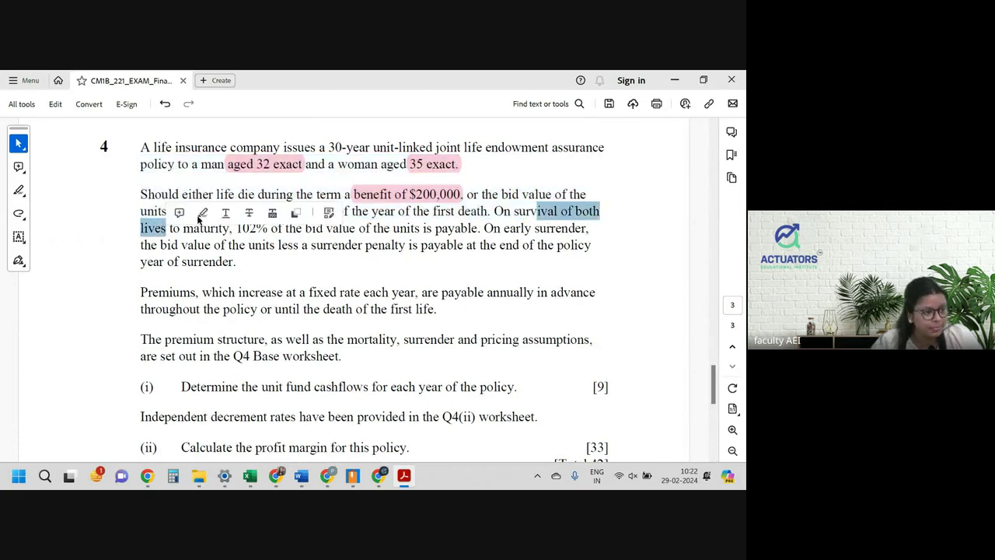
pyautogui.moveTo(268, 230); pyautogui.dragTo(183, 230)
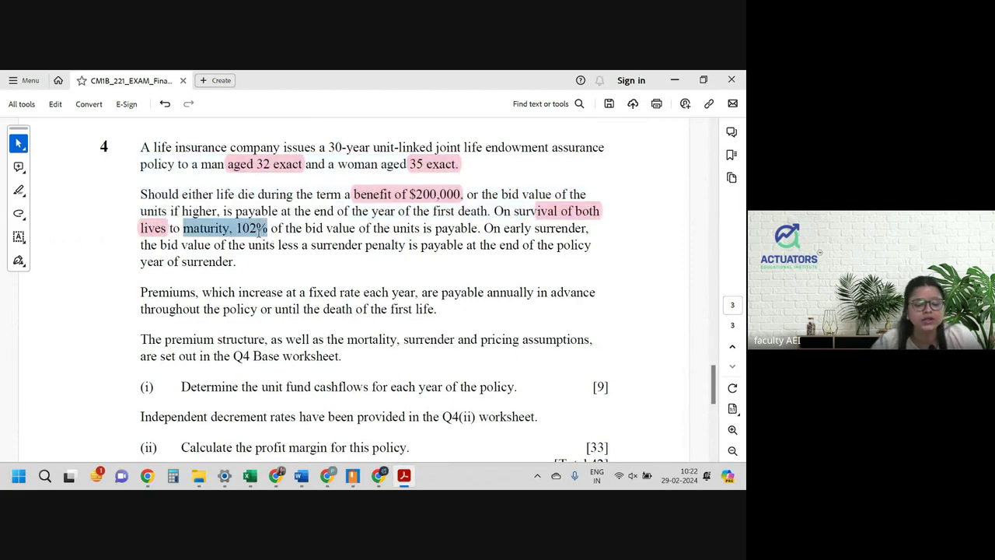
pyautogui.click(300, 204)
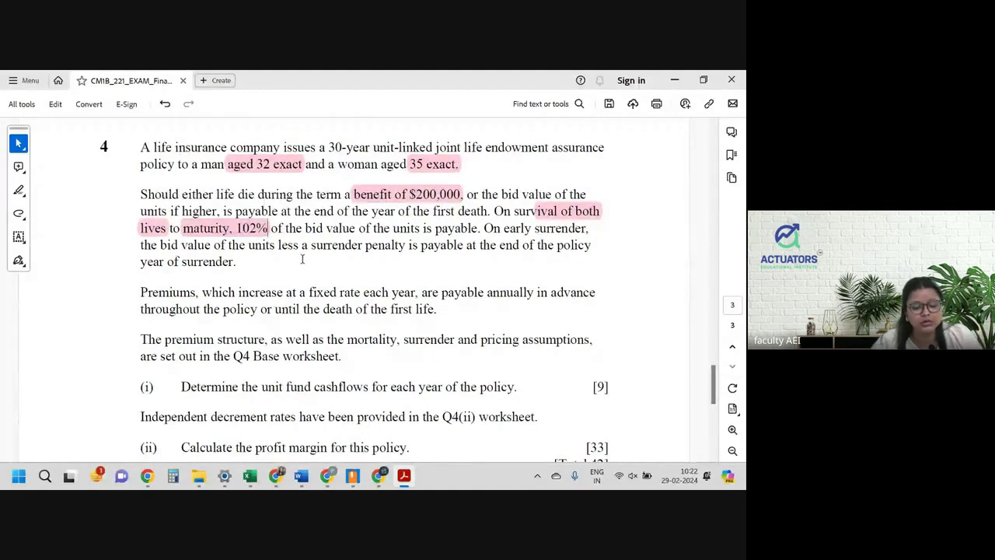
# Step: Highlight 'death of the first life.' in pink
pyautogui.scroll(-2, 334, 302)
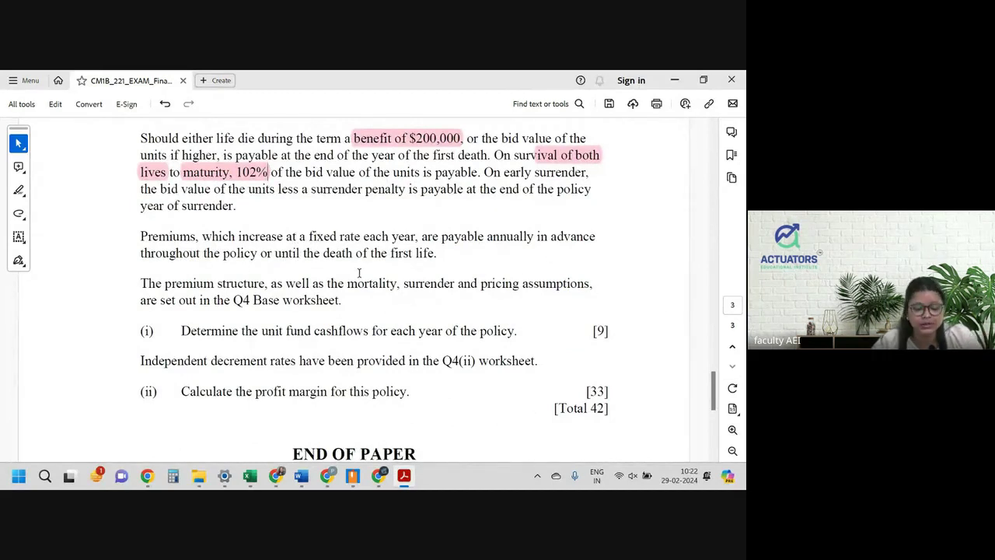
pyautogui.scroll(-1, 359, 272)
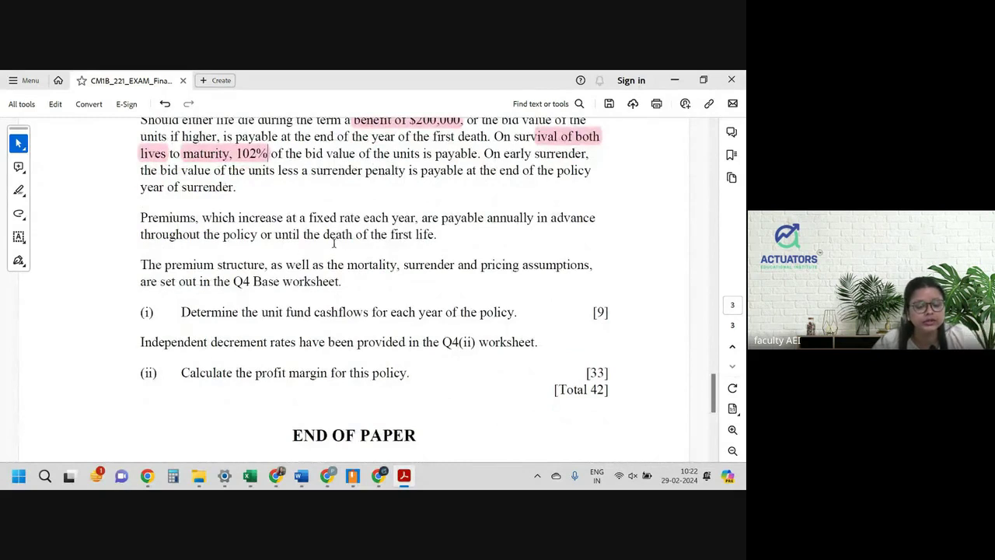
pyautogui.moveTo(323, 235); pyautogui.dragTo(437, 234)
pyautogui.click(469, 211)
pyautogui.scroll(2, 404, 243)
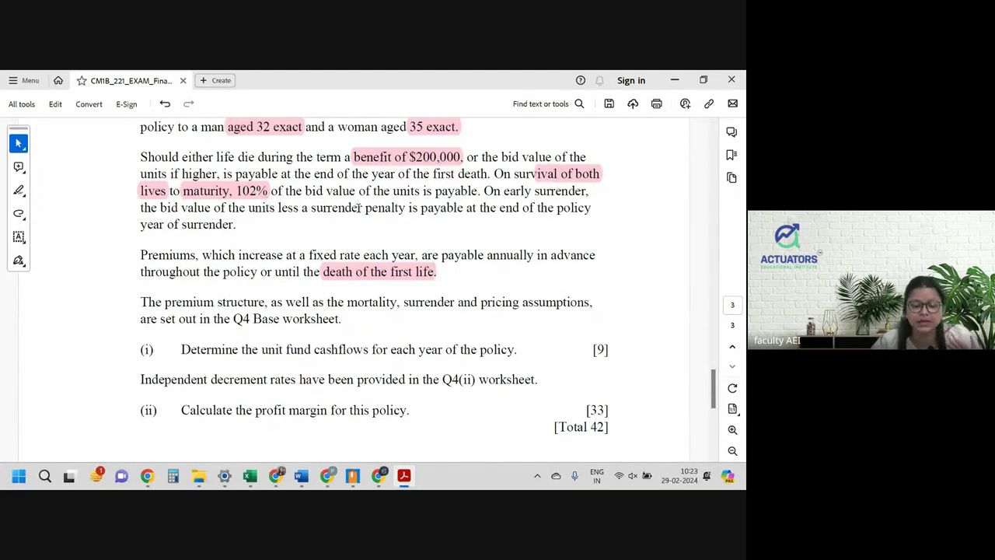
# Step: Select 'the first death', finish reading, and switch to the Excel Q4 Base sheet
pyautogui.moveTo(413, 174); pyautogui.dragTo(488, 174)
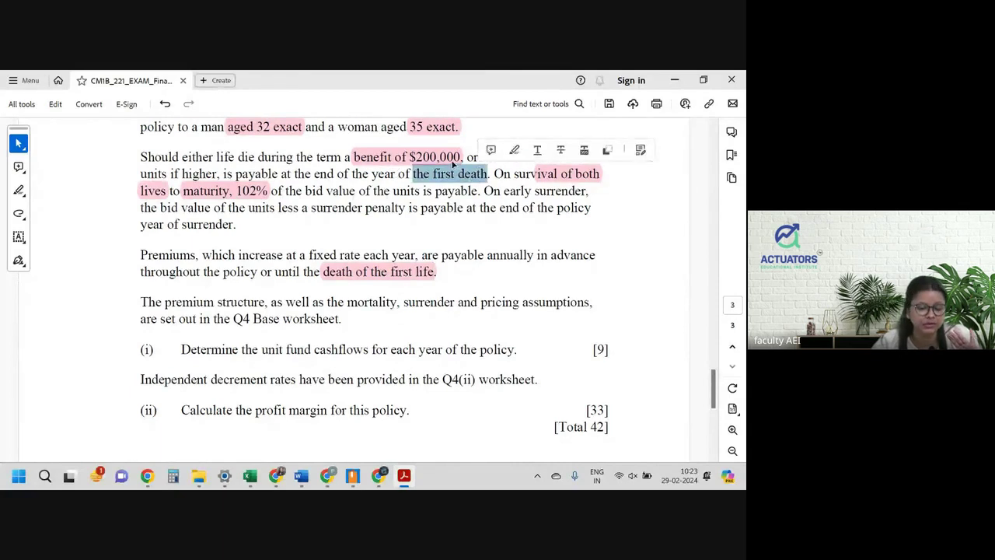
pyautogui.scroll(-1, 455, 222)
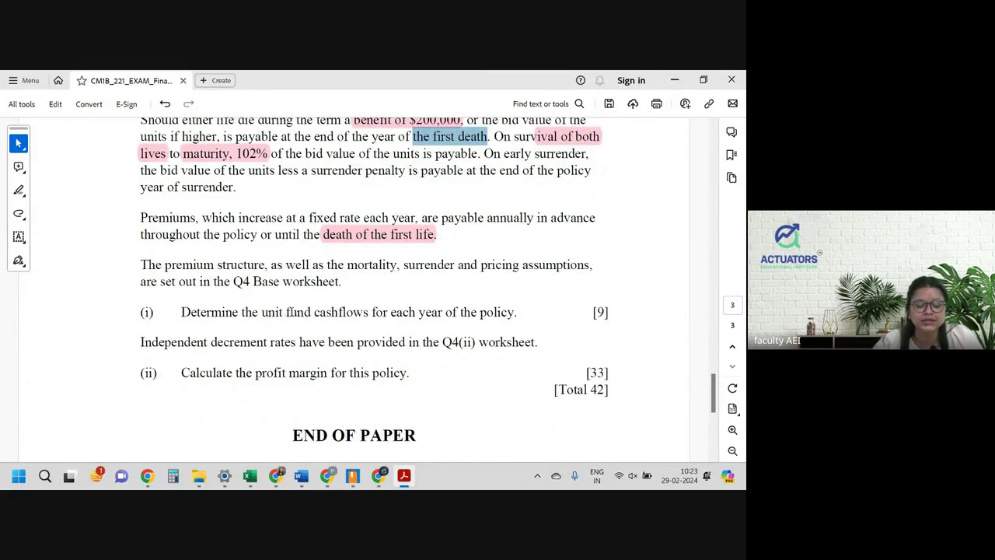
pyautogui.scroll(-1, 288, 311)
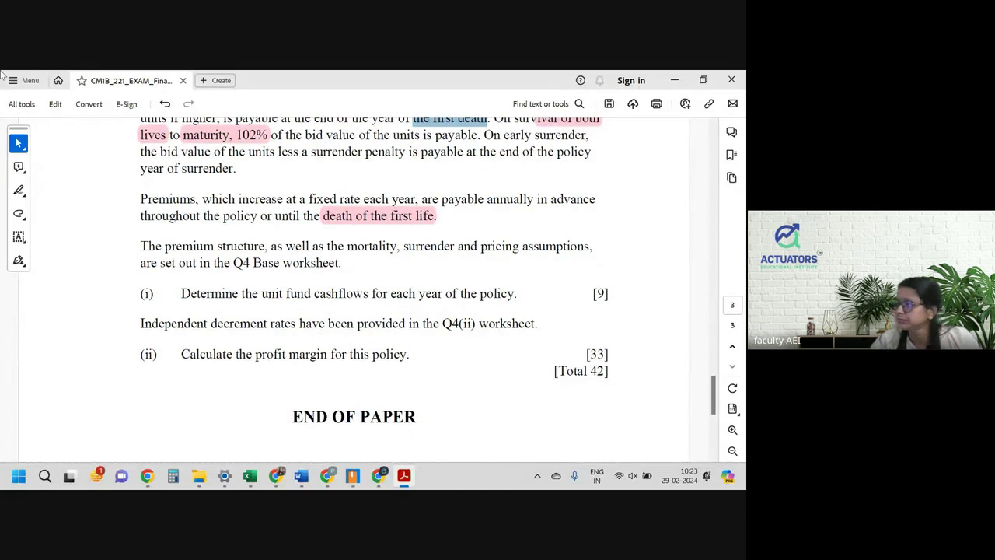
pyautogui.hotkey('alt', 'Tab')
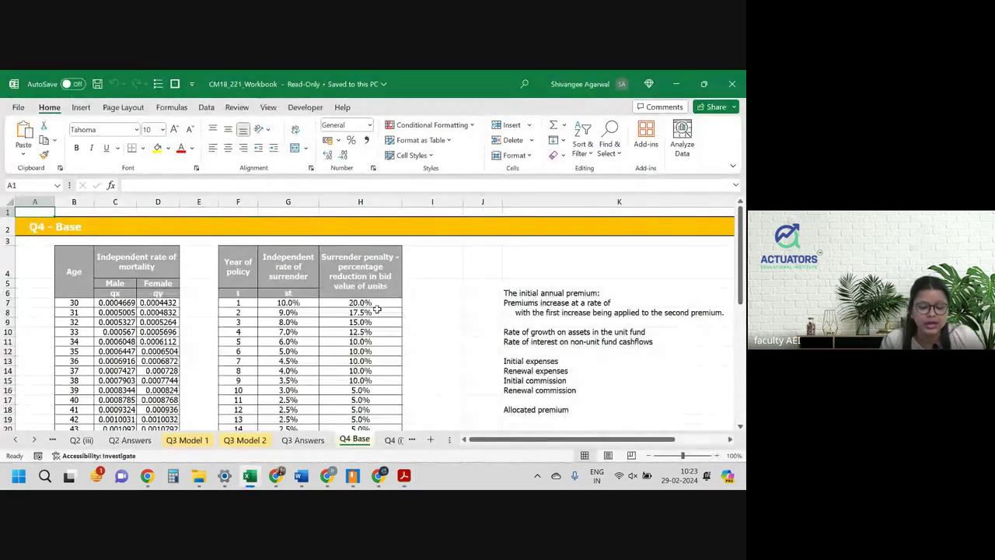
pyautogui.click(116, 304)
pyautogui.moveTo(116, 304); pyautogui.dragTo(116, 399)
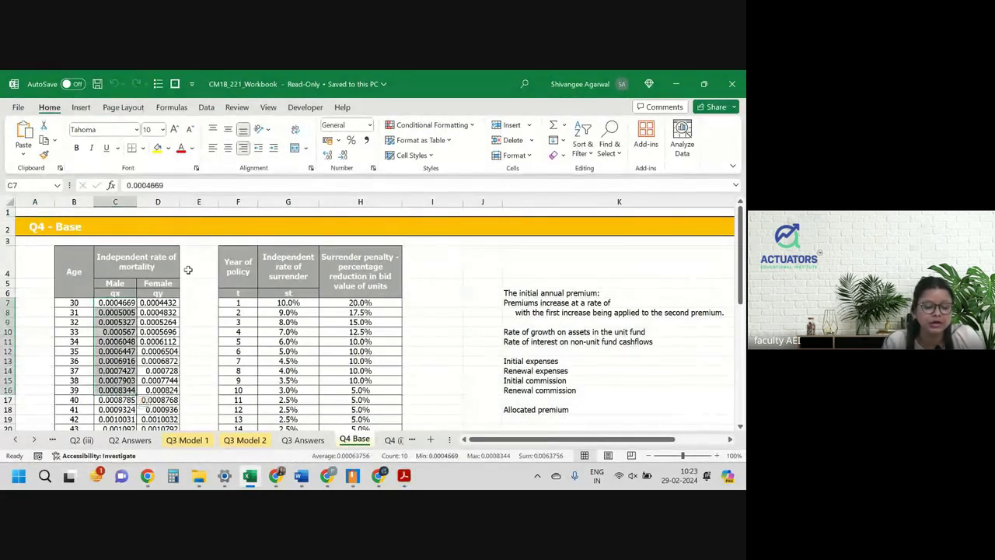
pyautogui.click(160, 351)
pyautogui.moveTo(288, 302); pyautogui.dragTo(287, 365)
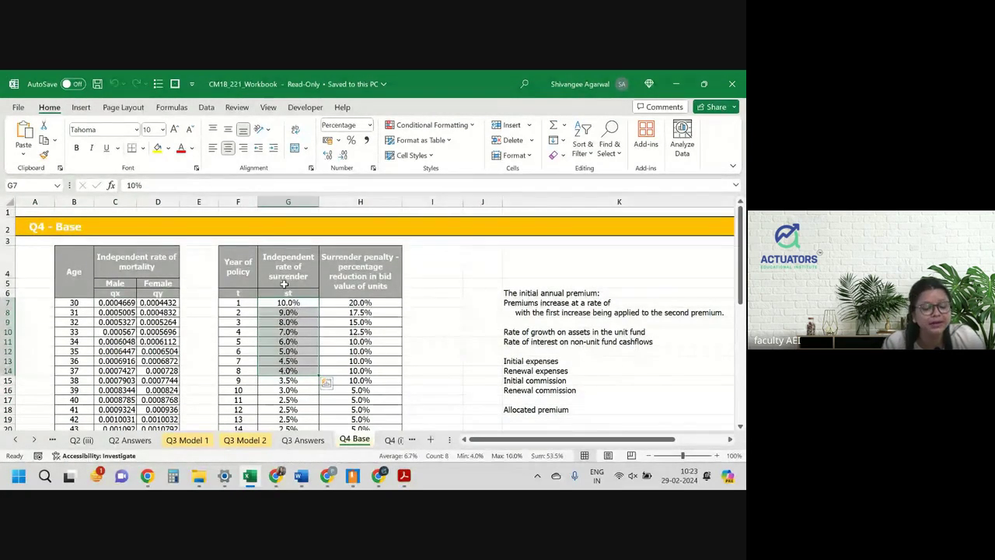
pyautogui.click(370, 300)
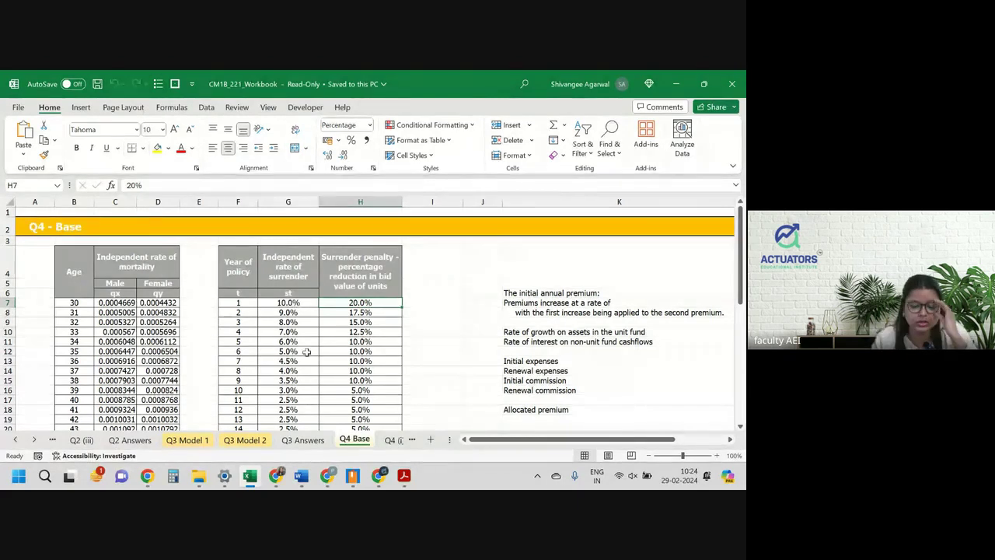
pyautogui.moveTo(521, 440); pyautogui.dragTo(622, 449)
pyautogui.scroll(-1, 631, 361)
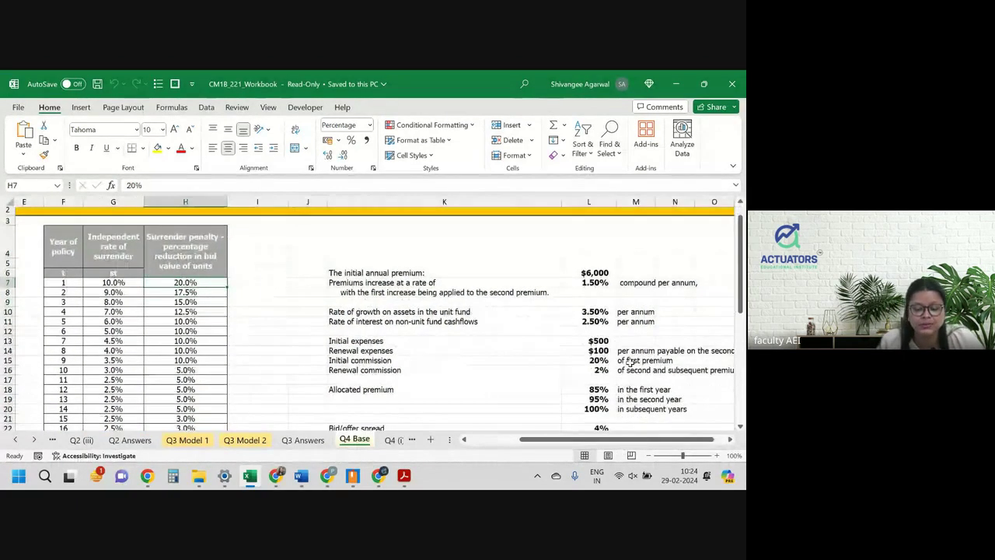
pyautogui.scroll(-2, 614, 342)
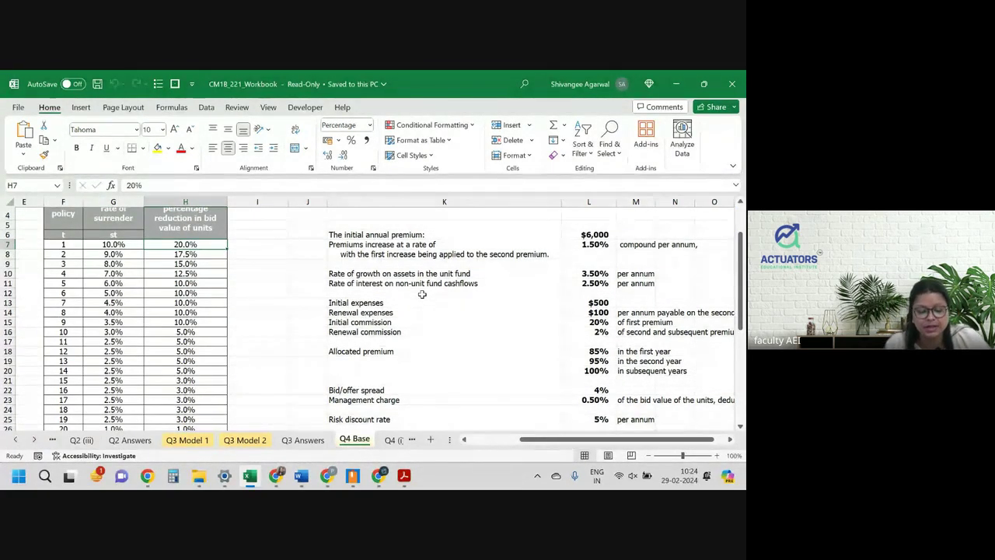
pyautogui.scroll(-1, 421, 294)
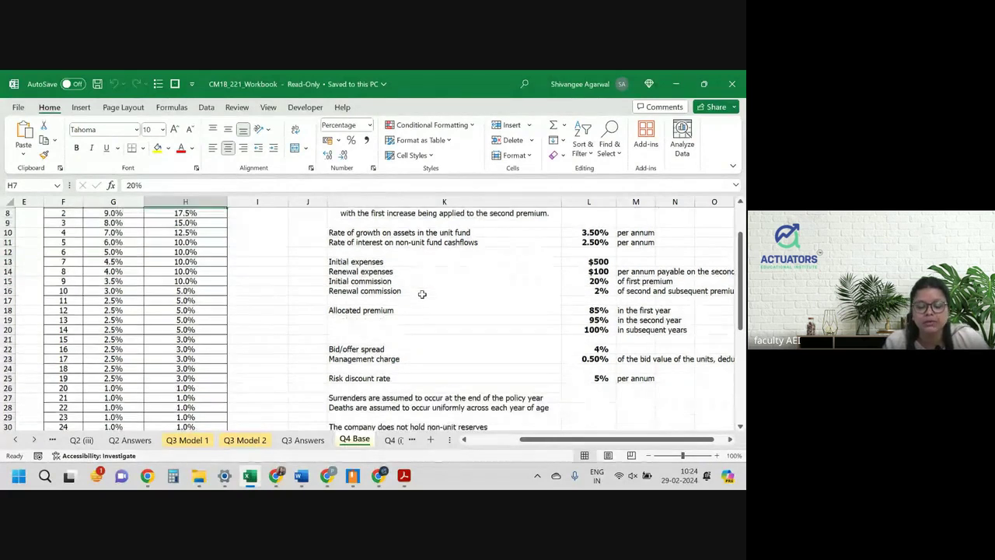
pyautogui.scroll(-1, 421, 294)
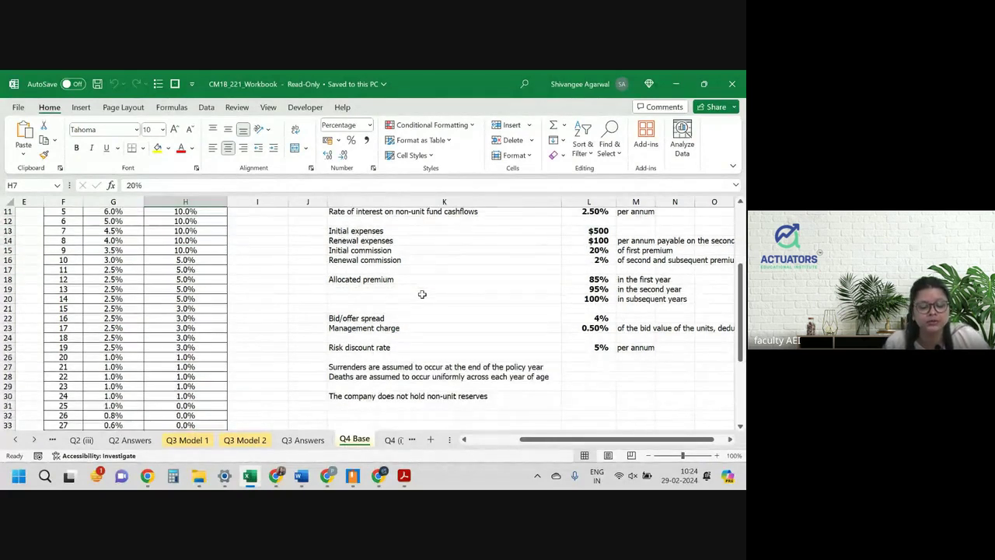
pyautogui.click(372, 366)
pyautogui.moveTo(371, 366); pyautogui.dragTo(370, 376)
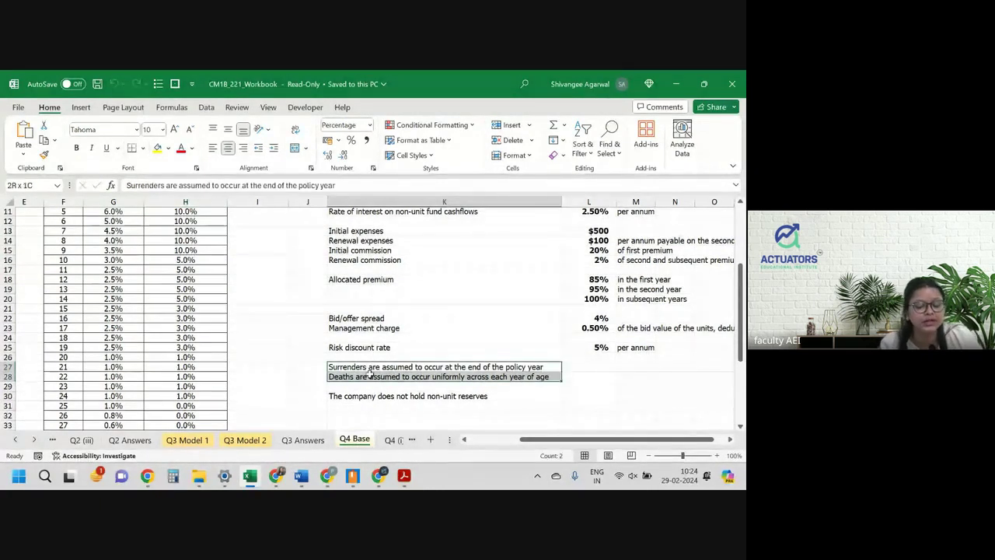
pyautogui.click(444, 373)
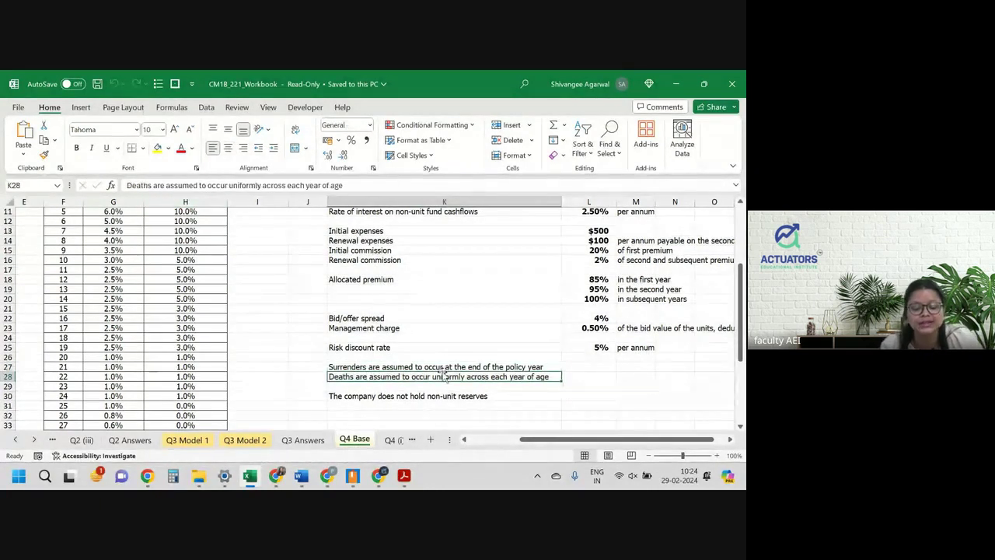
pyautogui.click(410, 366)
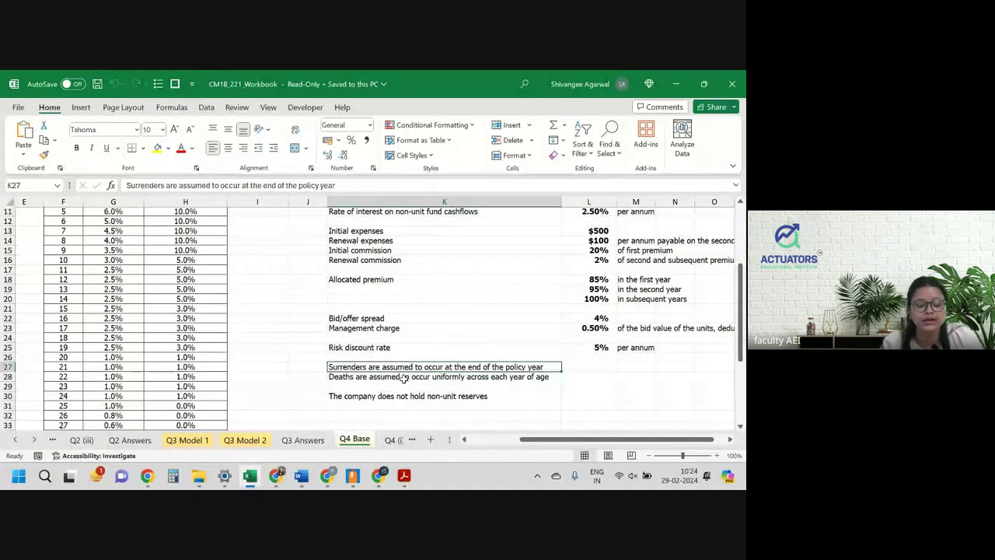
pyautogui.click(404, 377)
pyautogui.hscroll(-4, 403, 381)
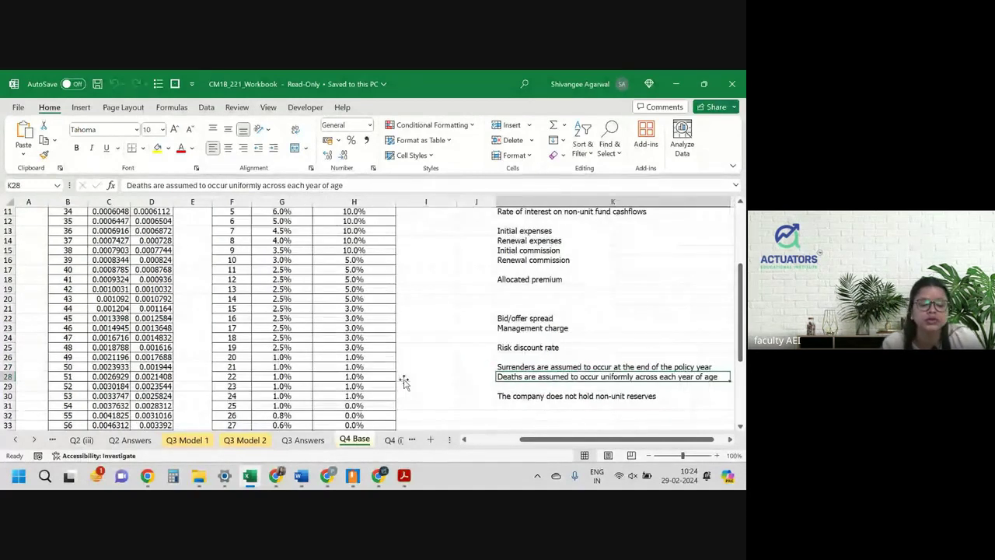
pyautogui.scroll(3, 403, 380)
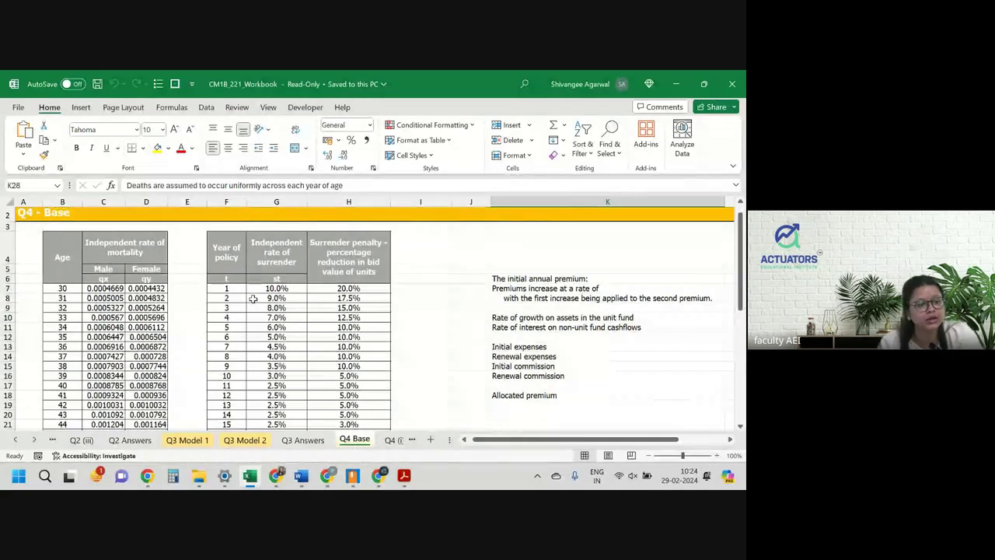
# Step: On Q4 (i), enter 0 opening units in C10 and link D10 to Q4 Base's $6,000 premium
pyautogui.scroll(-1, 396, 441)
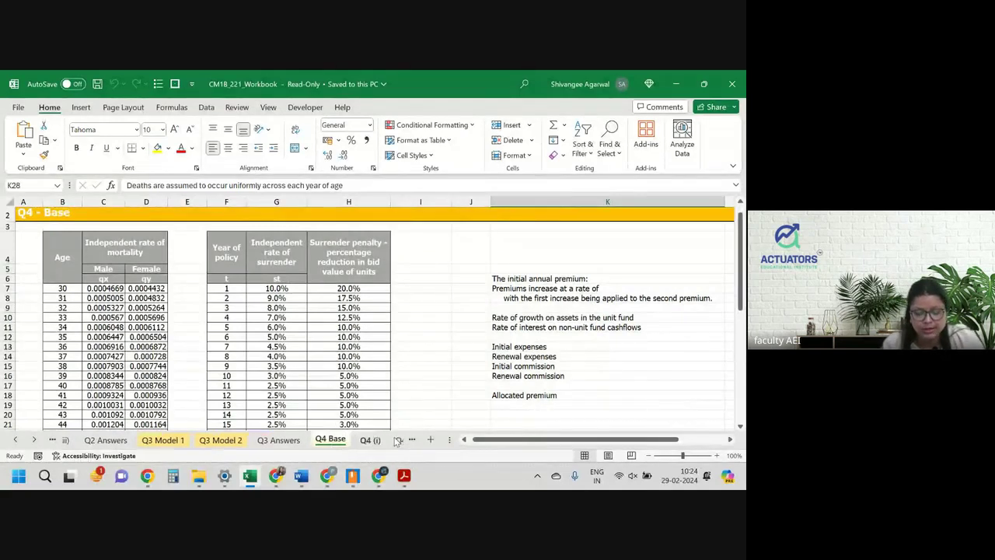
pyautogui.click(394, 440)
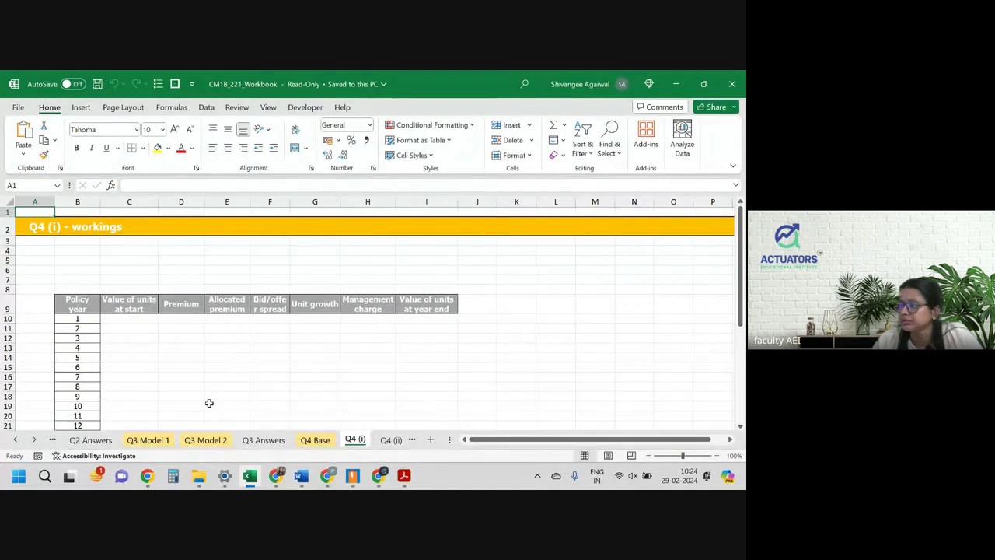
pyautogui.click(135, 318)
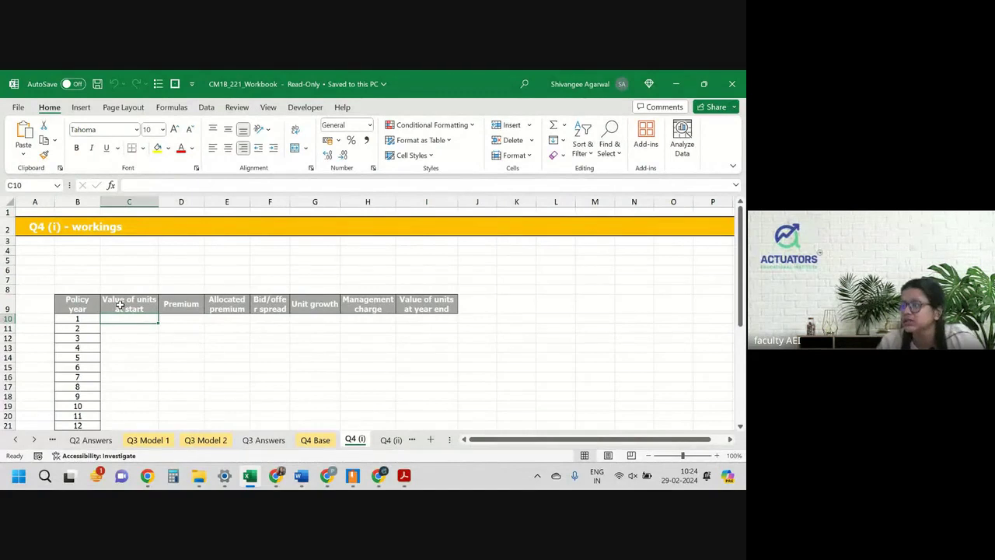
pyautogui.write('0')
pyautogui.press('Tab')
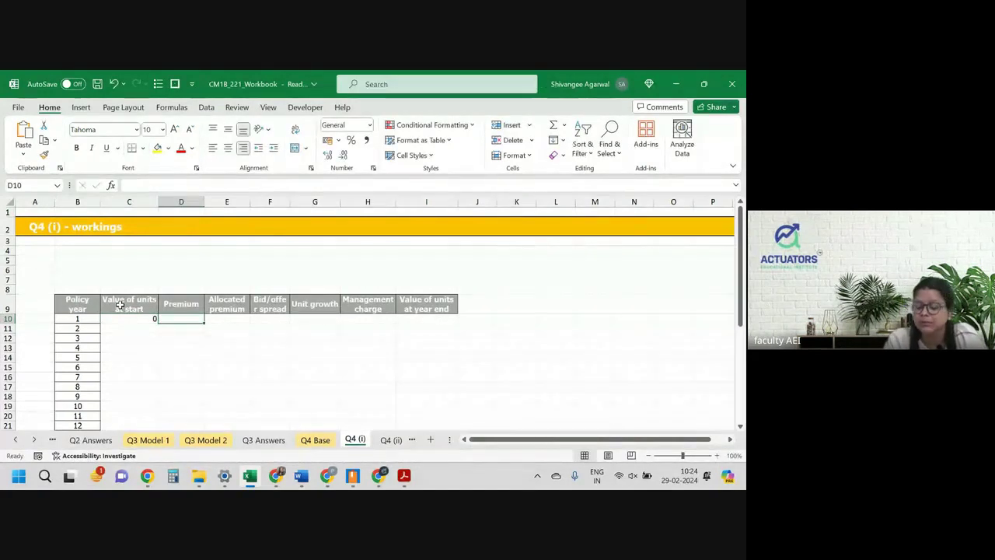
pyautogui.write('=')
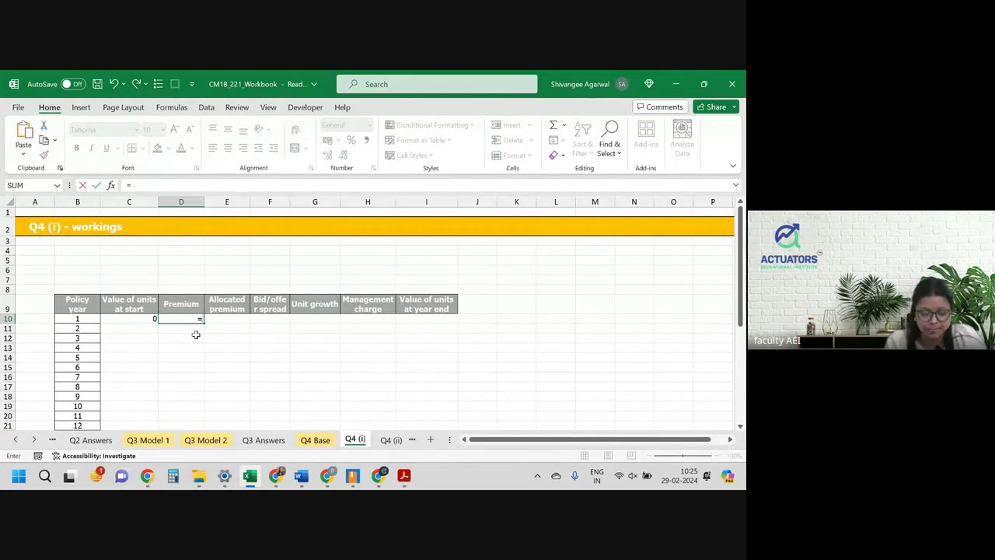
pyautogui.click(315, 439)
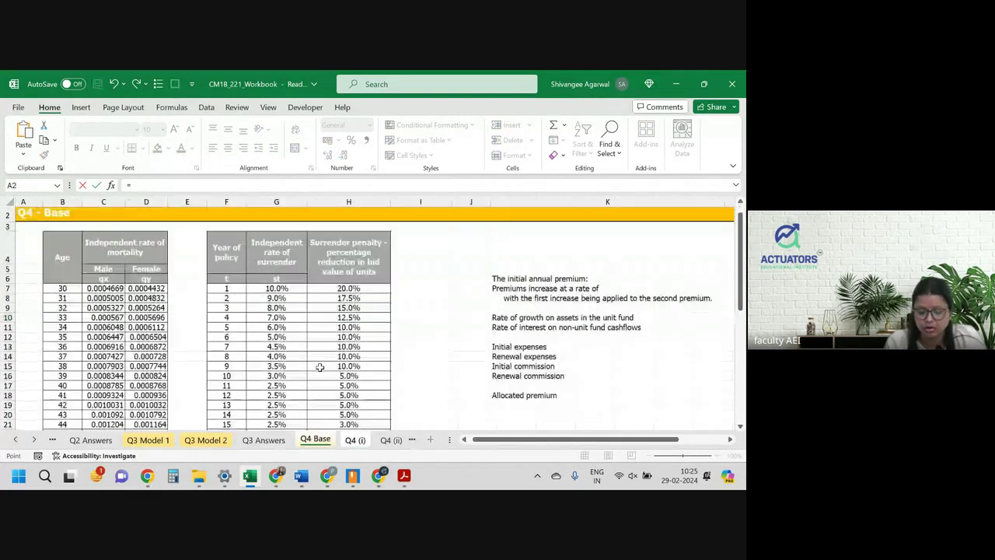
pyautogui.hscroll(5, 522, 331)
pyautogui.click(529, 278)
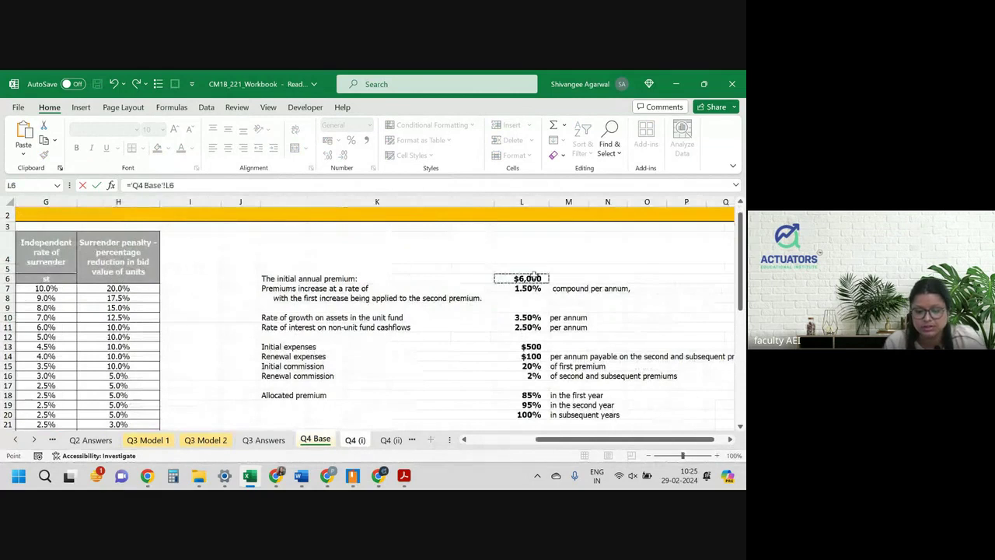
pyautogui.press('Return')
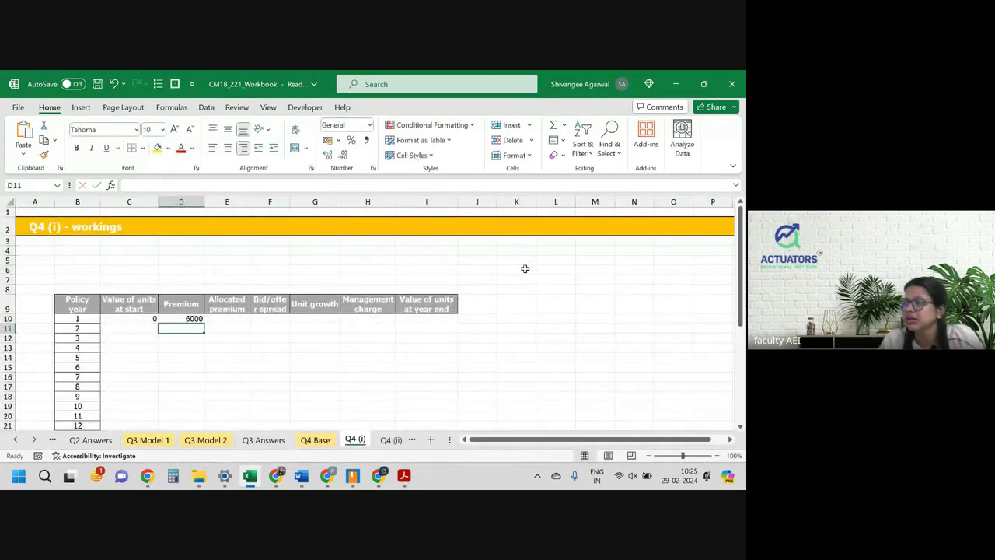
# Step: Grow each premium by the absolute 1.50% rate in D11 and fill down to year 30
pyautogui.write('=')
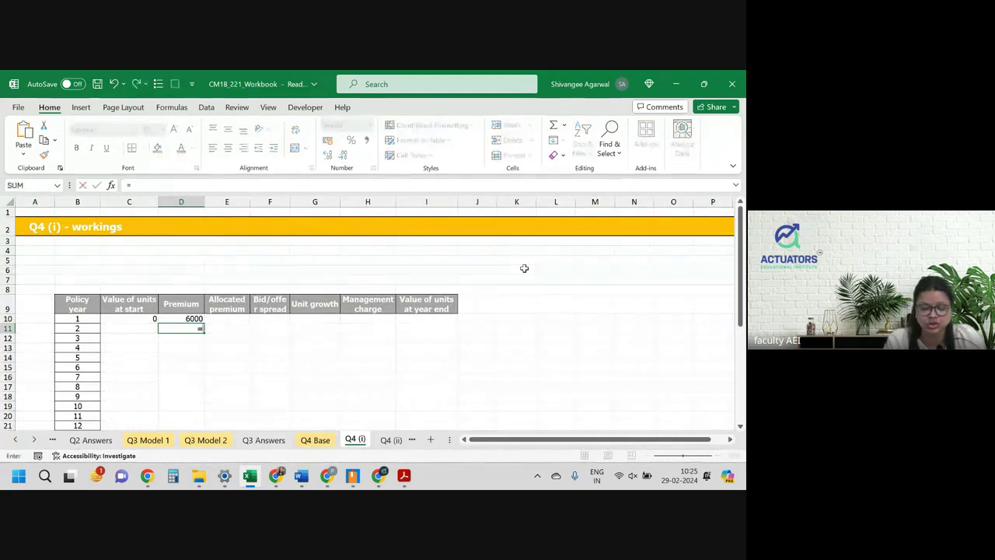
pyautogui.press('Up')
pyautogui.write('(')
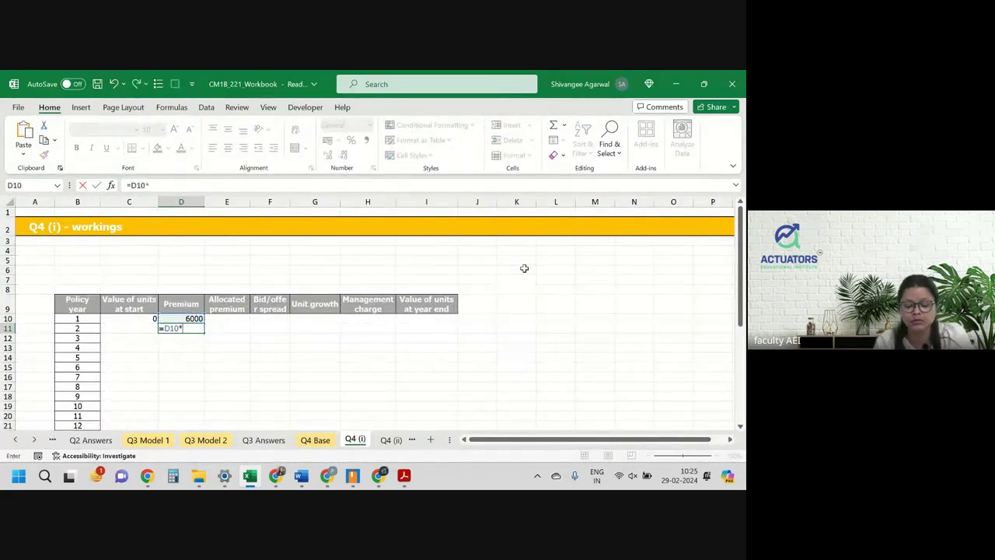
pyautogui.write('(1+')
pyautogui.hotkey('ctrl', 'pageup')
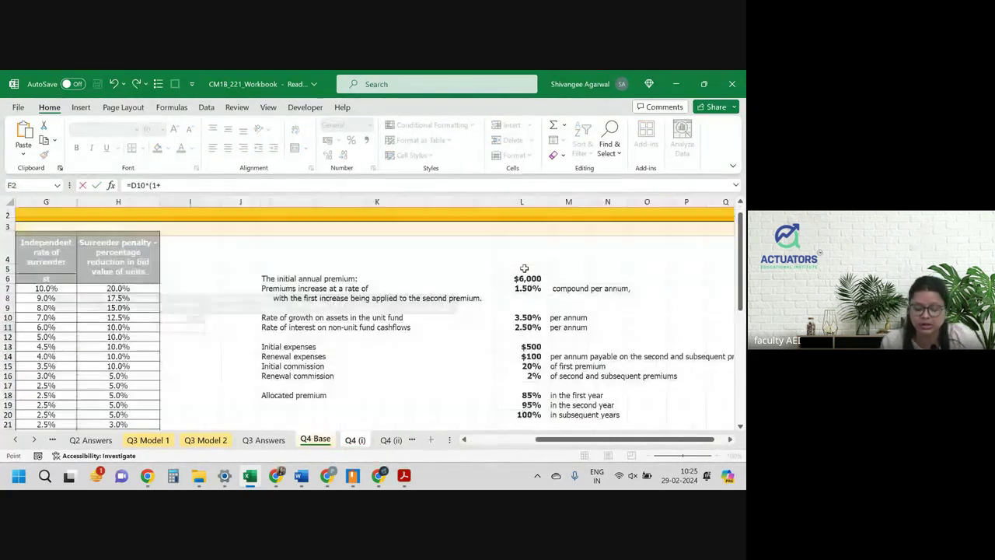
pyautogui.click(533, 288)
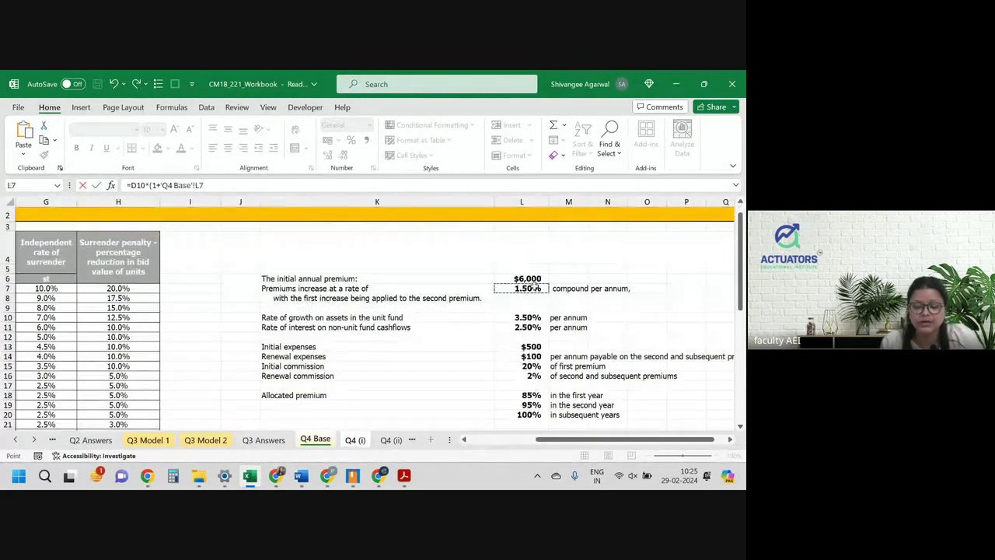
pyautogui.press('F4')
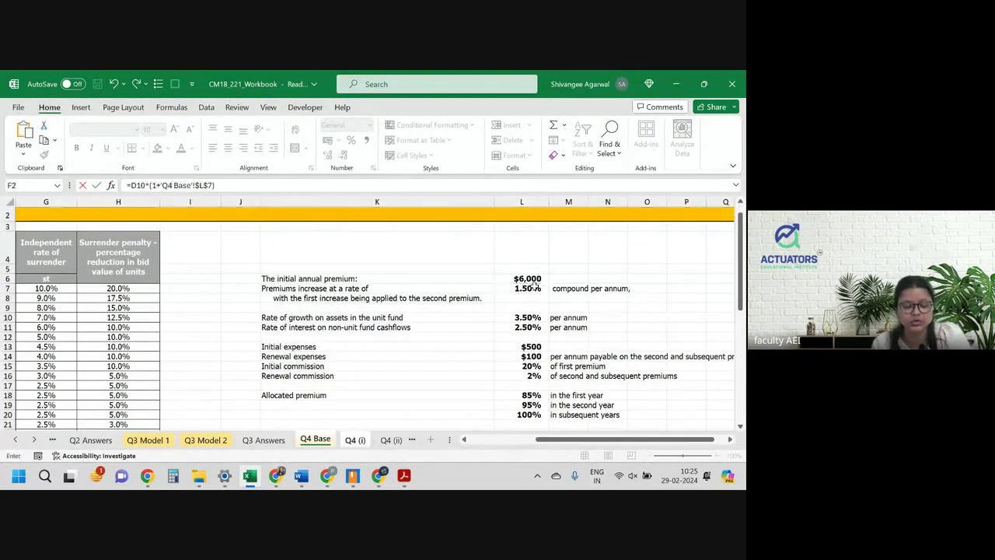
pyautogui.write(')')
pyautogui.press('Return')
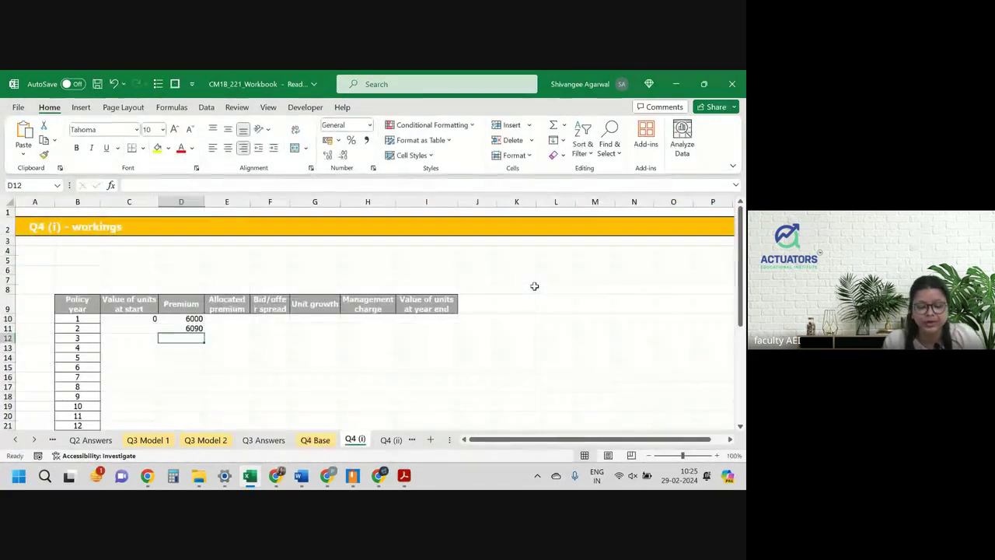
pyautogui.click(193, 328)
pyautogui.moveTo(204, 333); pyautogui.dragTo(191, 392)
# Step: Format the premium column D10:D39 as Number with two decimals
pyautogui.scroll(7, 195, 357)
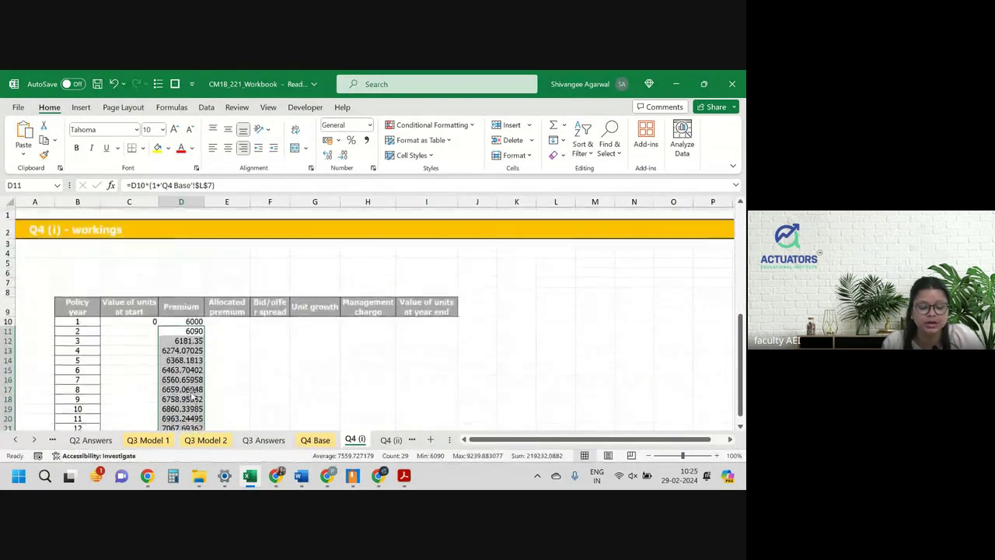
pyautogui.click(197, 319)
pyautogui.hotkey('ctrl', 'shift', 'Down')
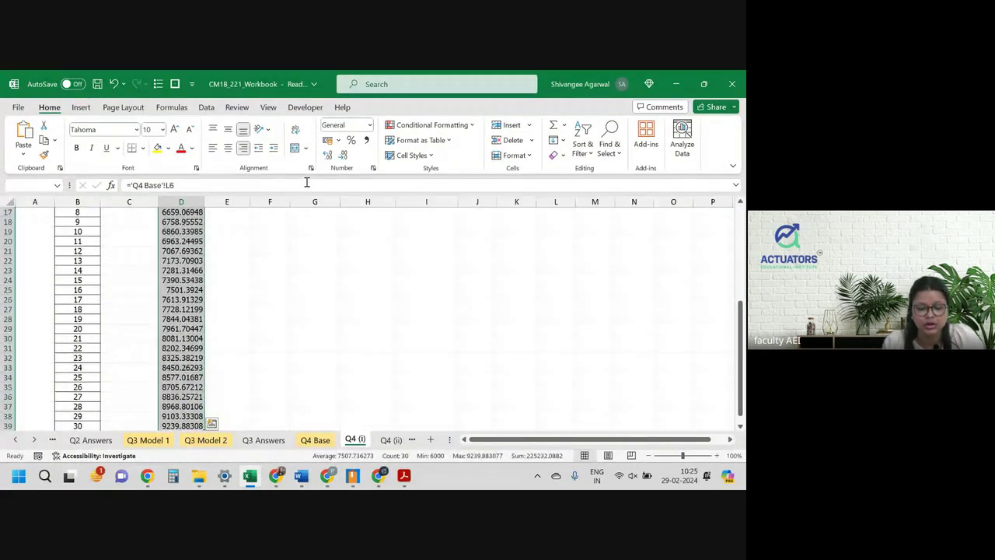
pyautogui.click(343, 155)
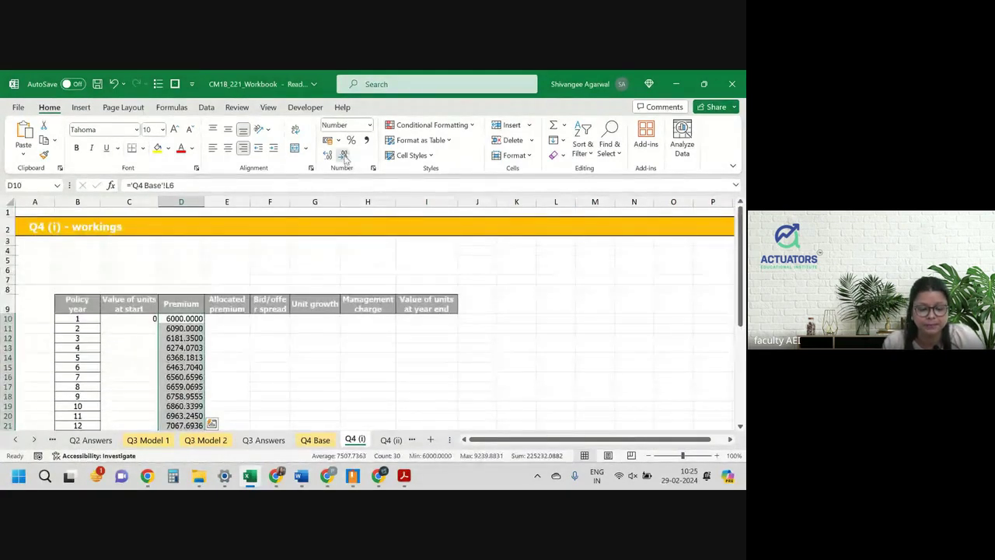
pyautogui.click(343, 156)
pyautogui.click(343, 155)
pyautogui.click(230, 317)
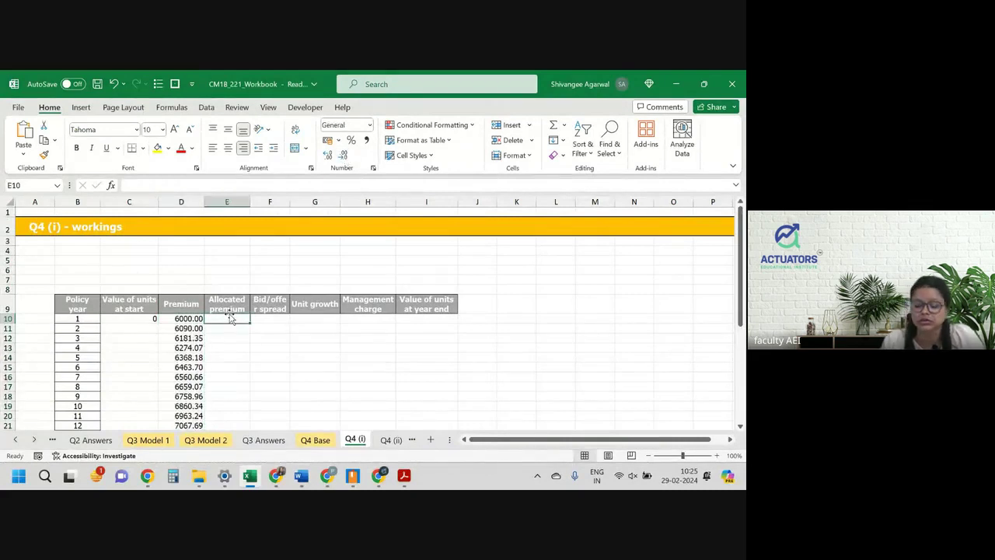
# Step: Set year-1 and year-2 allocated premiums to 85% and 95% of premium from Q4 Base
pyautogui.write('=')
pyautogui.press('Left')
pyautogui.write('*')
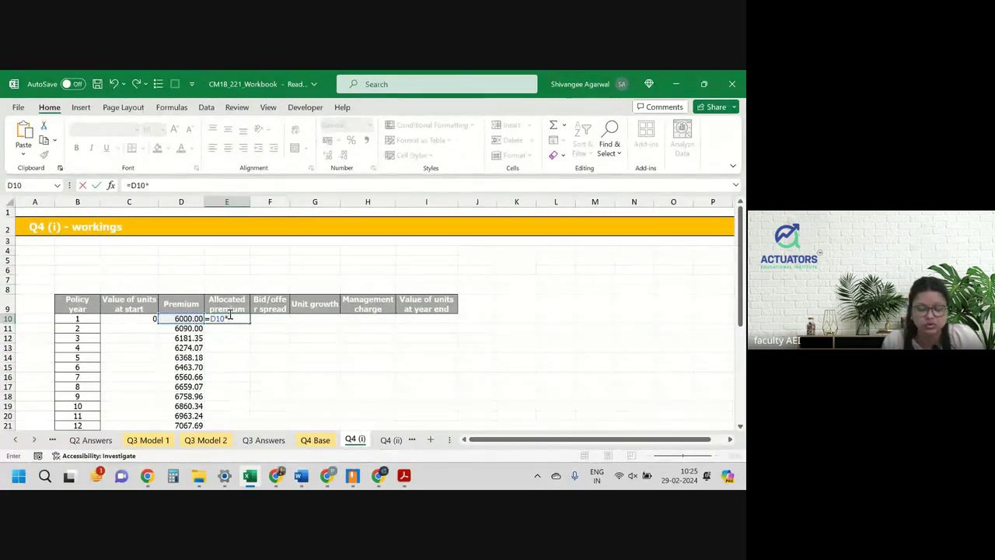
pyautogui.hotkey('ctrl', 'pageup')
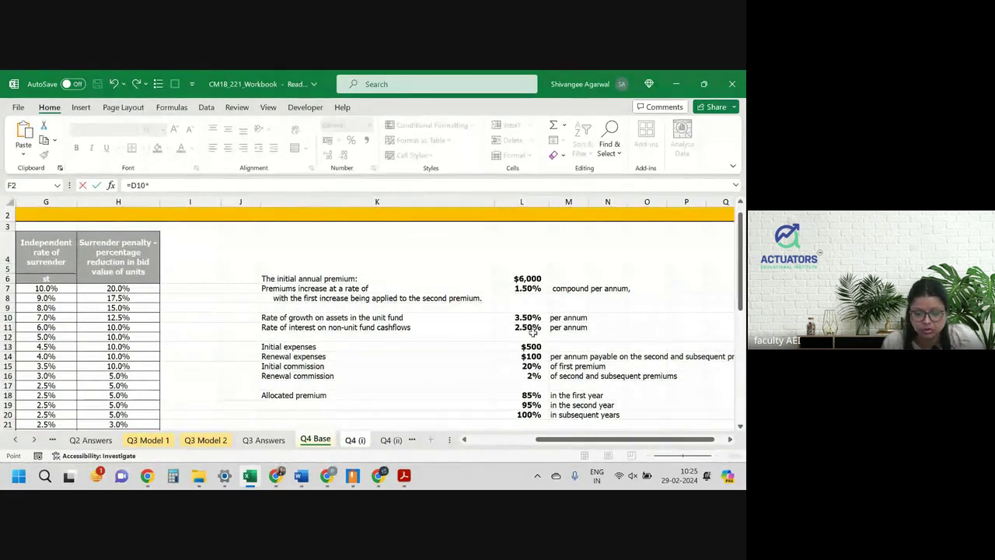
pyautogui.scroll(-1, 554, 365)
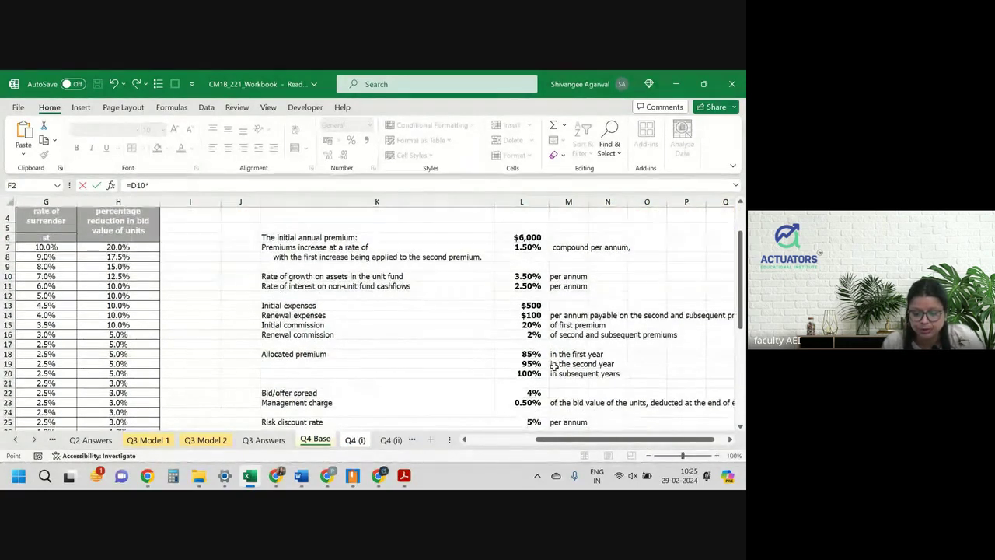
pyautogui.click(531, 353)
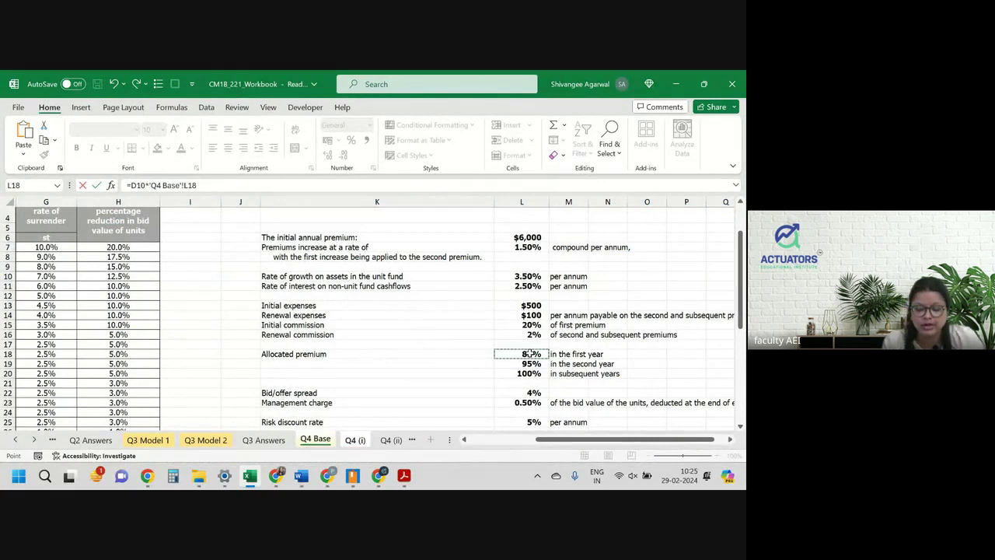
pyautogui.press('Return')
pyautogui.write('=')
pyautogui.press('Left')
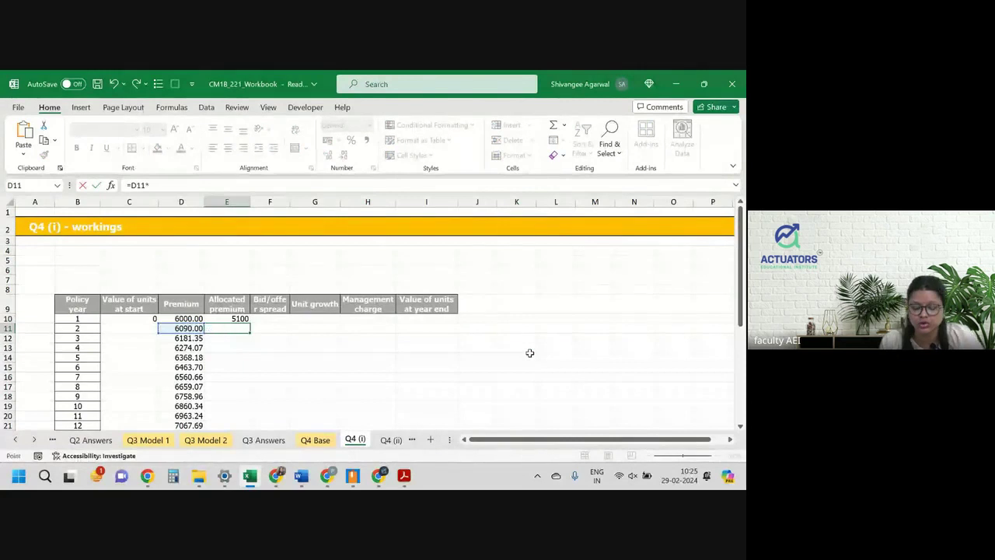
pyautogui.hotkey('ctrl', 'pageup')
pyautogui.click(529, 363)
pyautogui.press('Return')
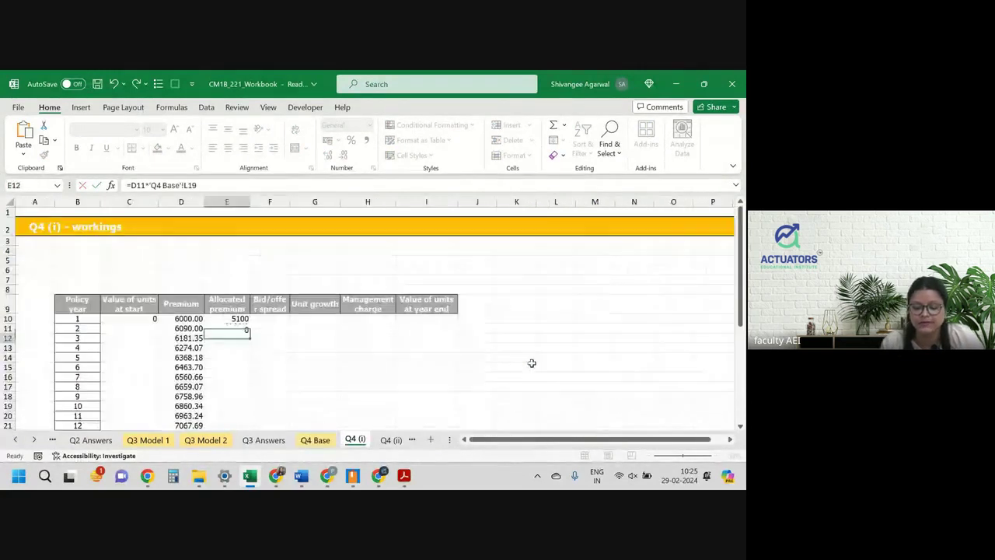
# Step: Set E12 to premium times the absolute 100% allocation rate and fill down the column
pyautogui.write('=')
pyautogui.press('Left')
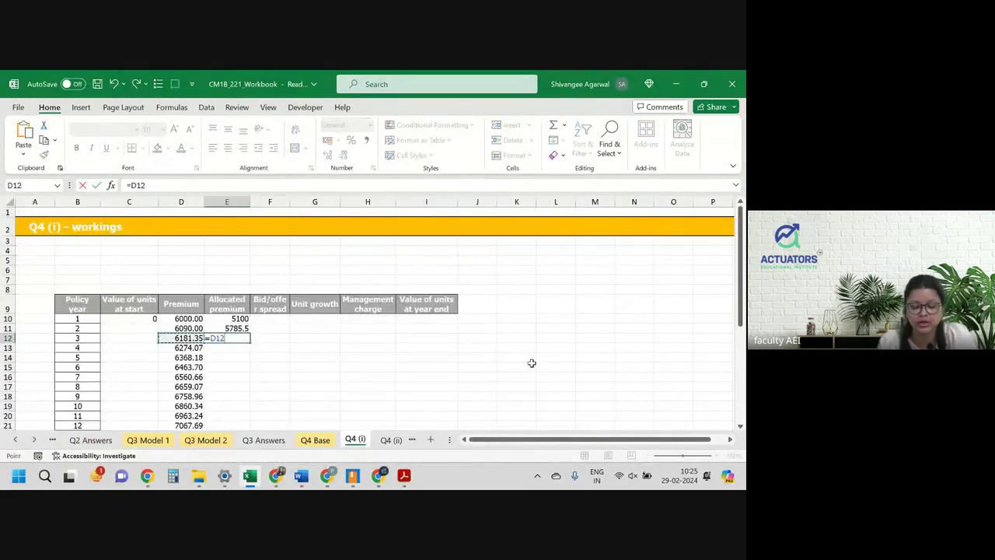
pyautogui.write('*')
pyautogui.hotkey('ctrl', 'pageup')
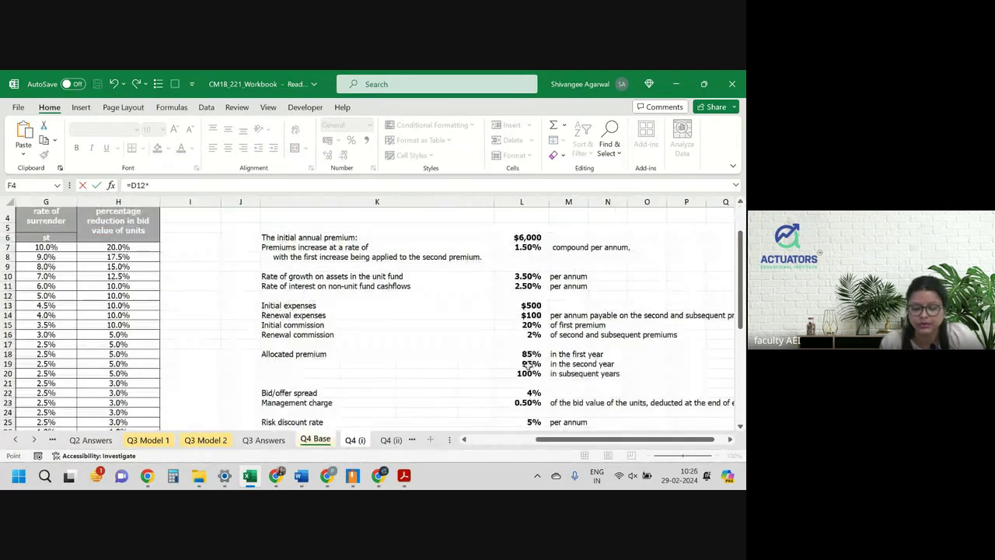
pyautogui.click(521, 373)
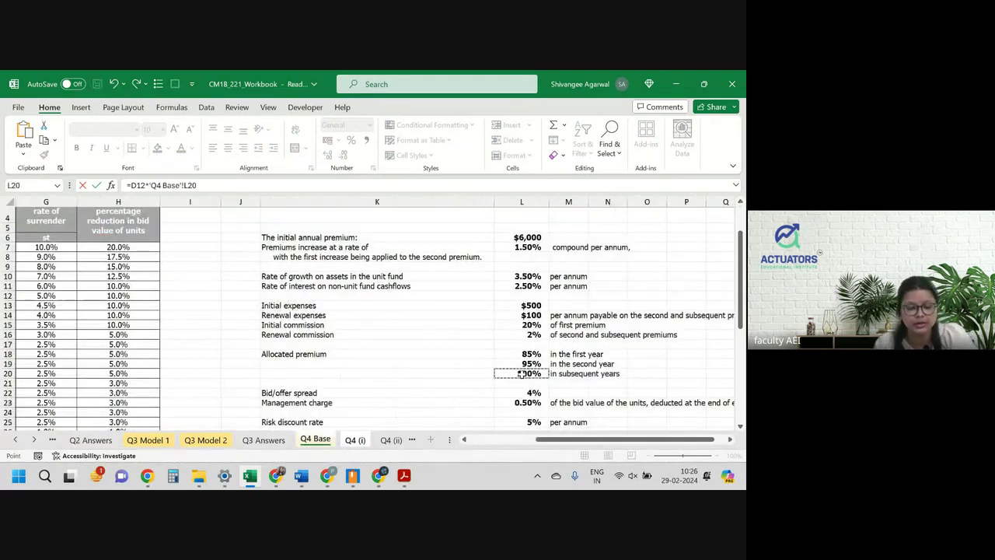
pyautogui.press('F4')
pyautogui.press('Return')
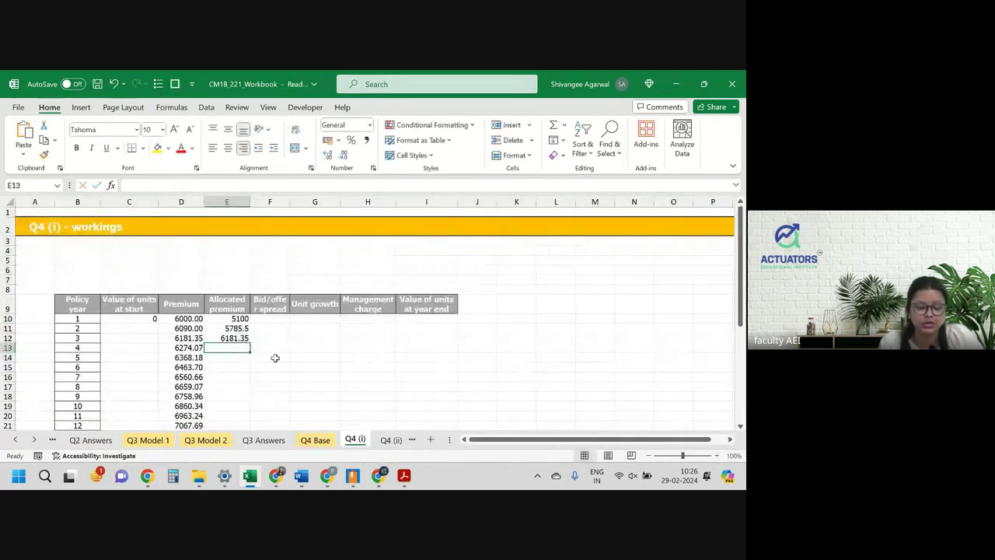
pyautogui.click(231, 340)
pyautogui.doubleClick(252, 343)
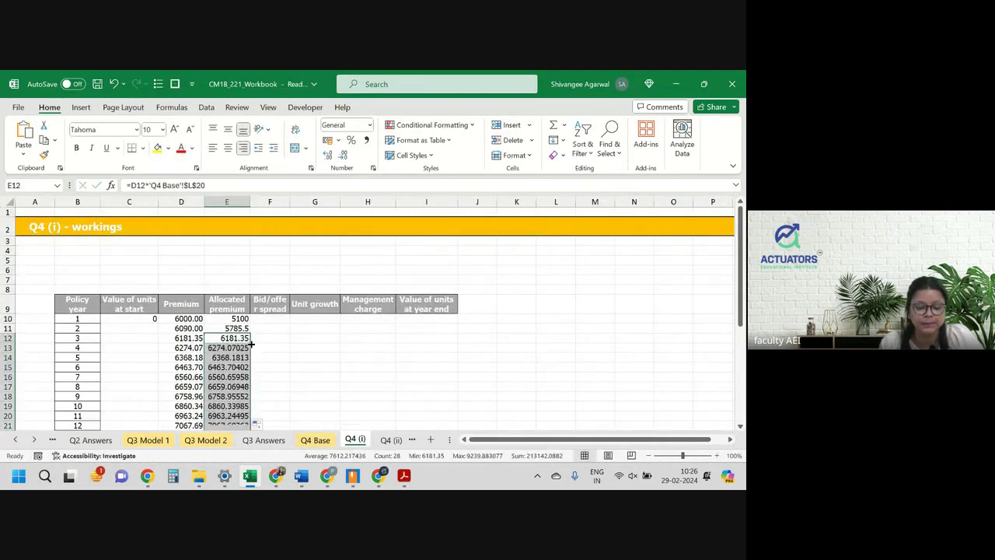
# Step: Format all allocated premiums as Number with three decimals
pyautogui.click(344, 156)
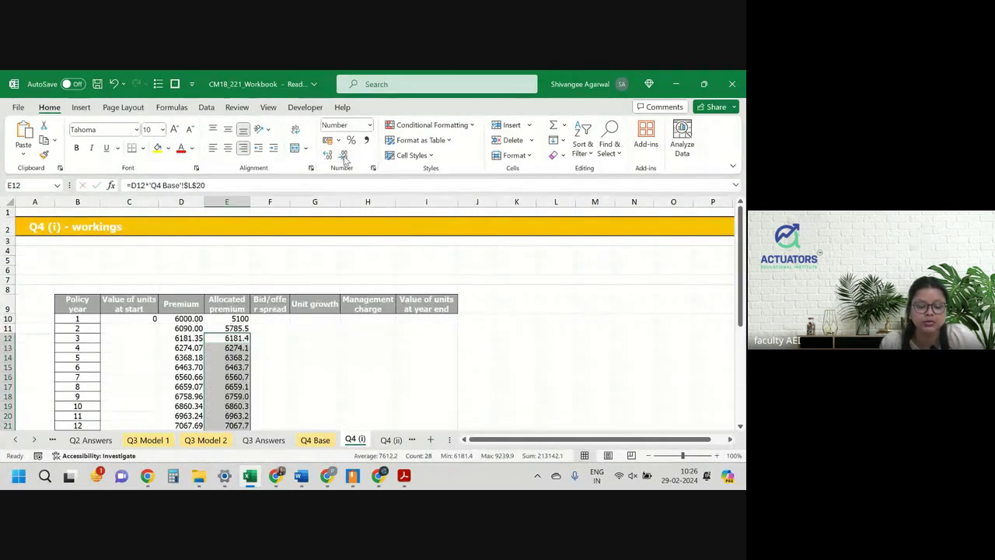
pyautogui.click(330, 157)
pyautogui.click(330, 157)
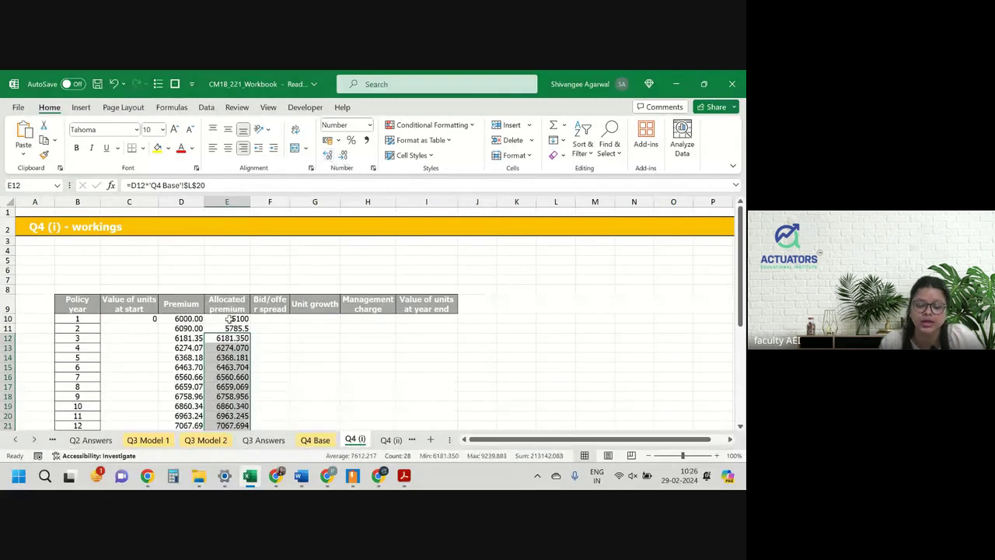
pyautogui.click(233, 320)
pyautogui.moveTo(233, 319); pyautogui.dragTo(233, 329)
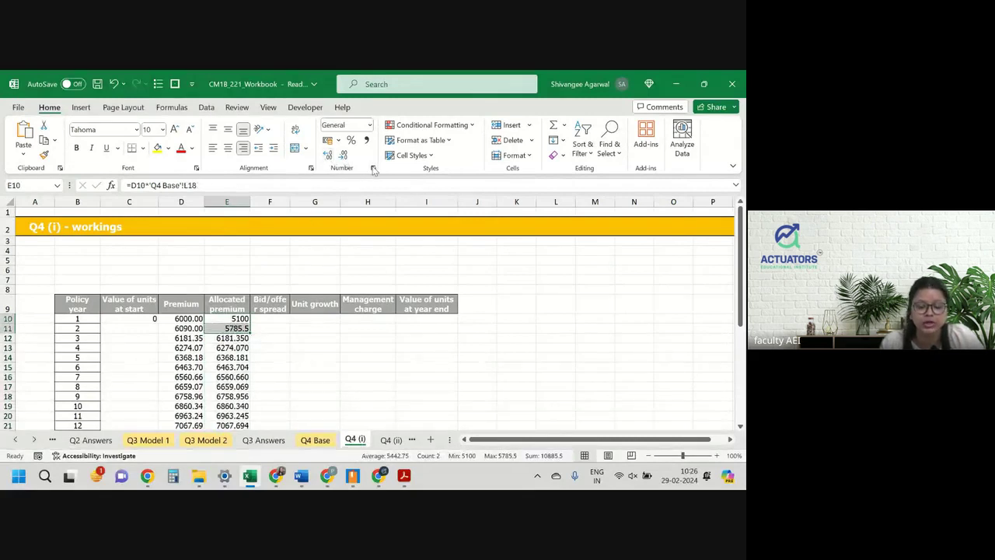
pyautogui.click(327, 156)
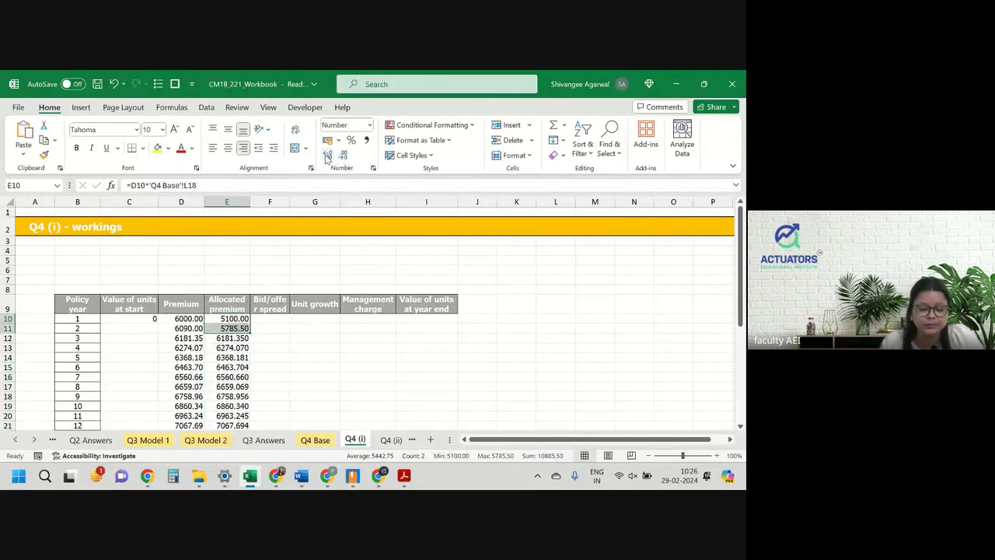
pyautogui.click(327, 156)
pyautogui.click(269, 318)
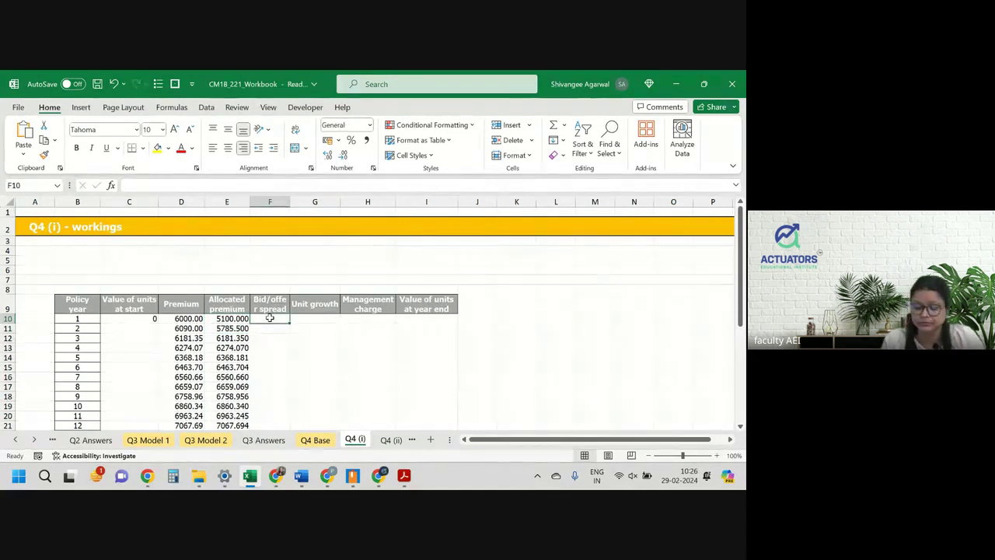
# Step: Enter =E10*'Q4 Base'!$L$22 in F10 for the 4% bid/offer spread
pyautogui.write('=')
pyautogui.press('Left')
pyautogui.write('*')
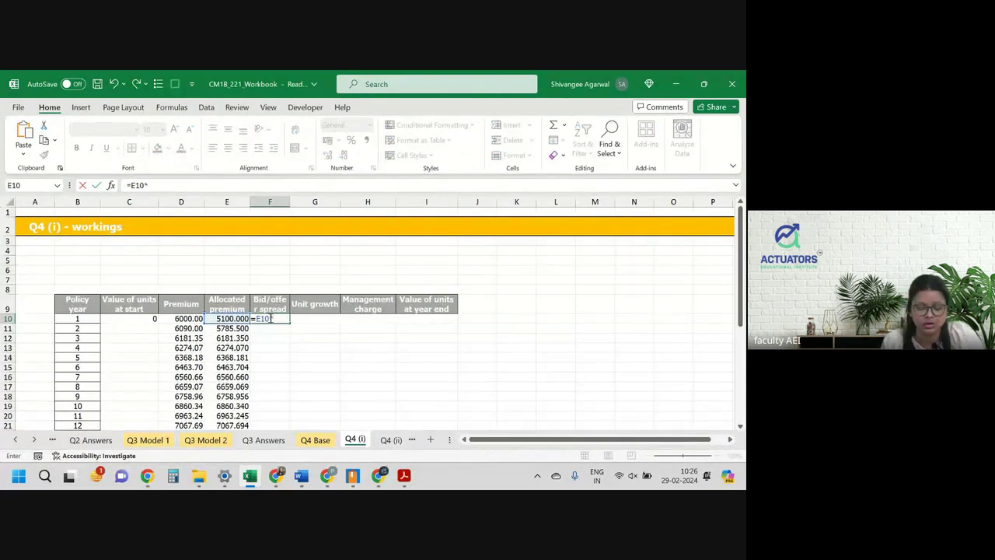
pyautogui.hotkey('ctrl', 'pageup')
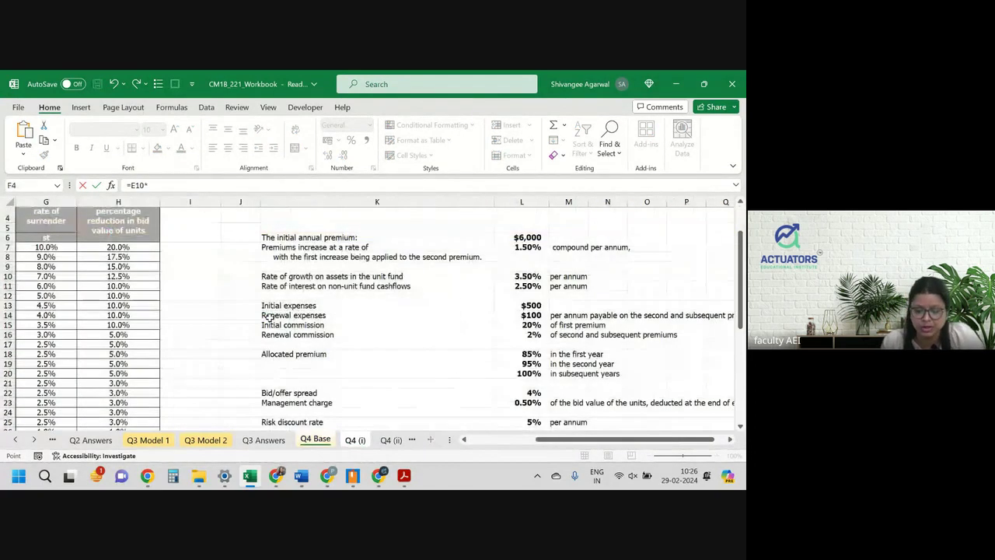
pyautogui.click(533, 393)
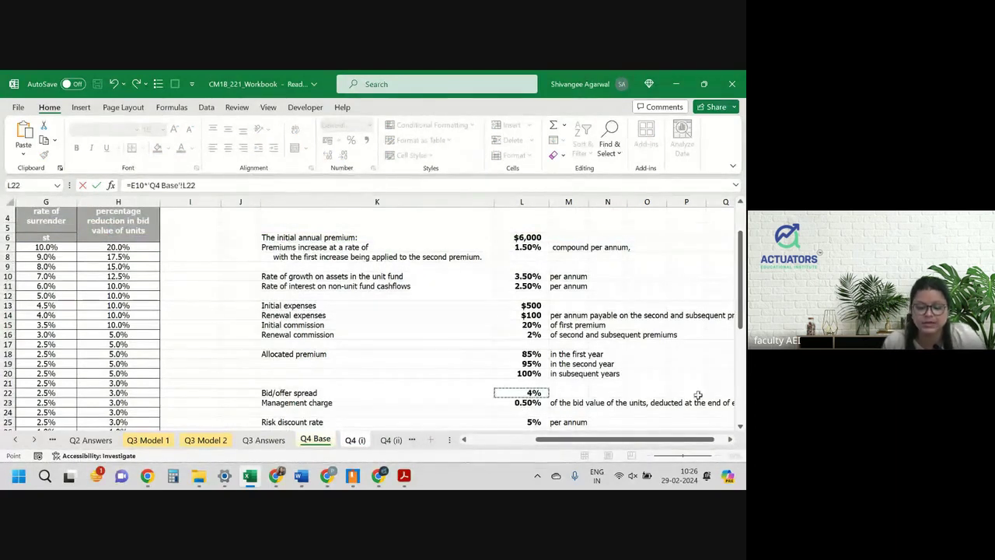
pyautogui.press('Return')
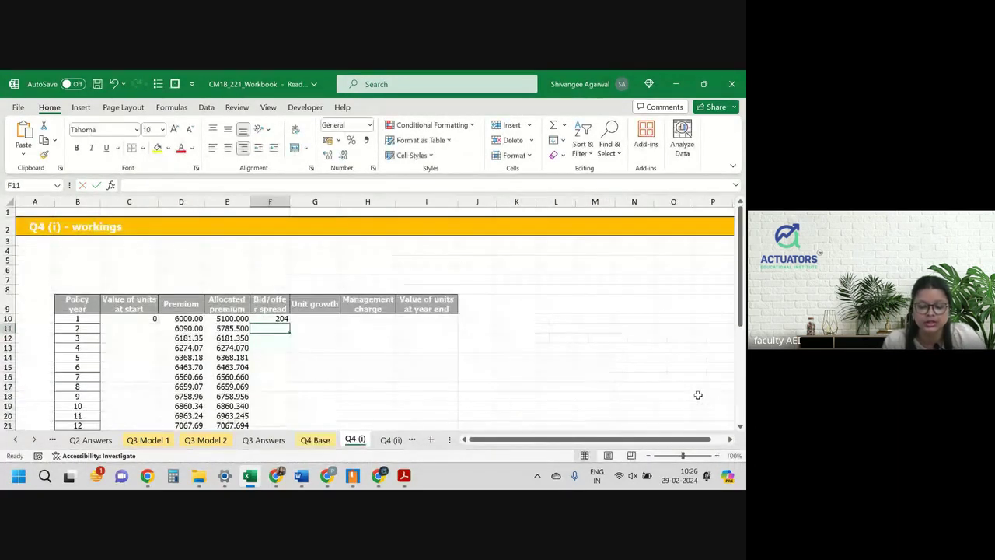
pyautogui.press('Up')
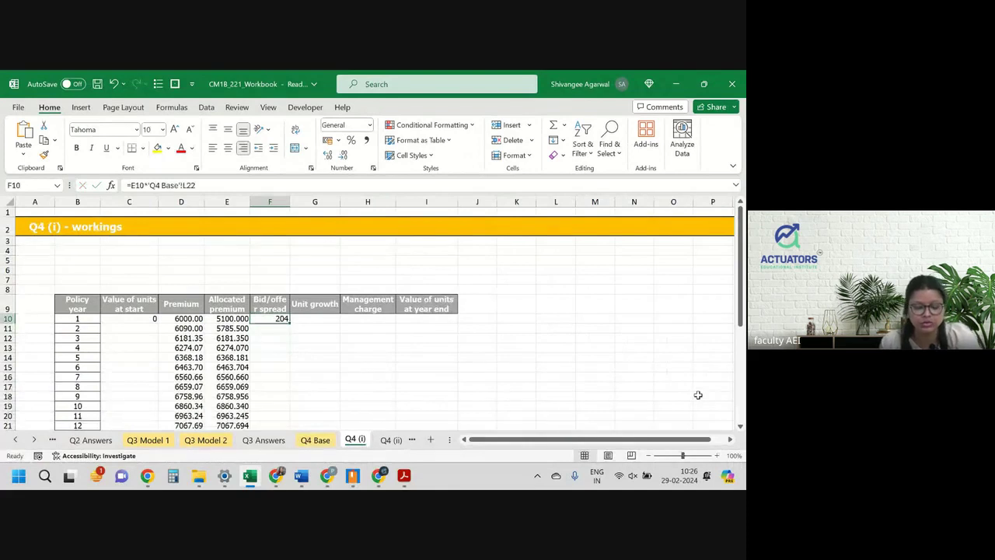
pyautogui.press('F2')
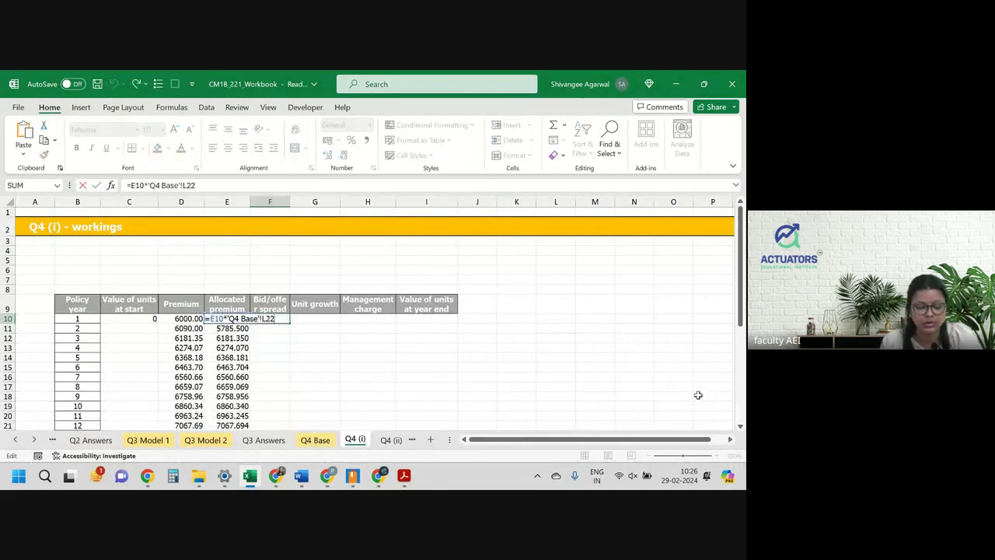
pyautogui.press('F4')
pyautogui.press('Return')
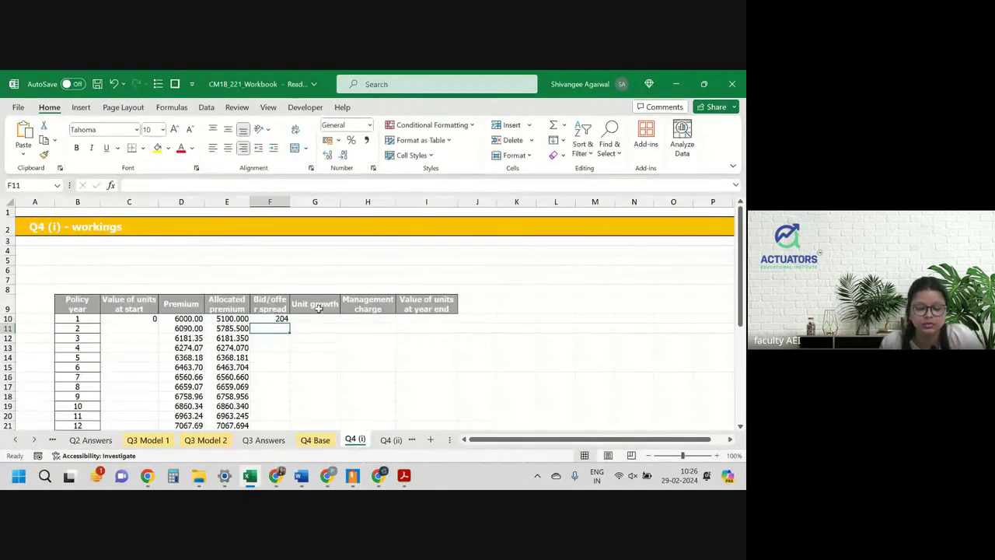
# Step: Show the spread to three decimals, fill it down the column, and autofit column F
pyautogui.click(272, 317)
pyautogui.click(327, 155)
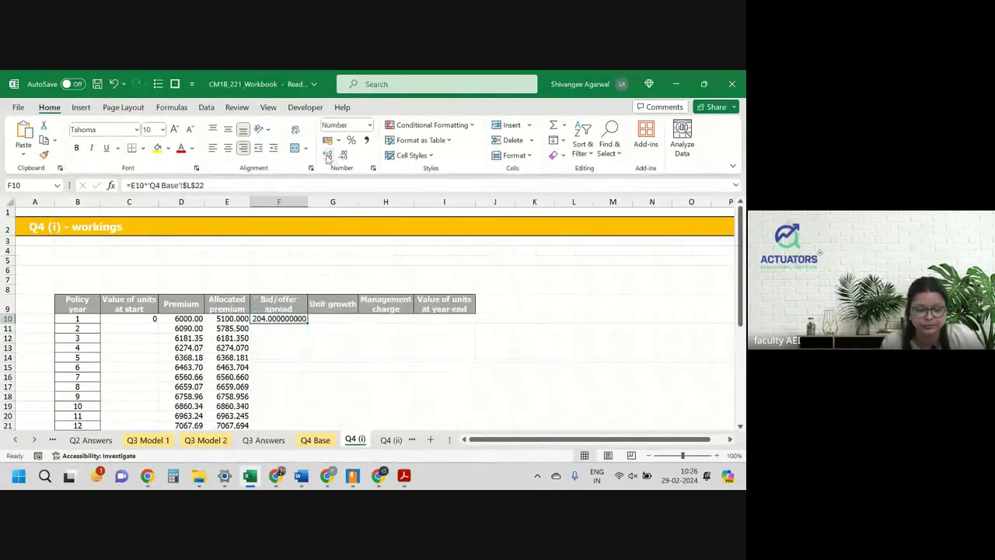
pyautogui.click(342, 154)
pyautogui.click(342, 155)
pyautogui.click(343, 155)
pyautogui.click(344, 156)
pyautogui.click(345, 156)
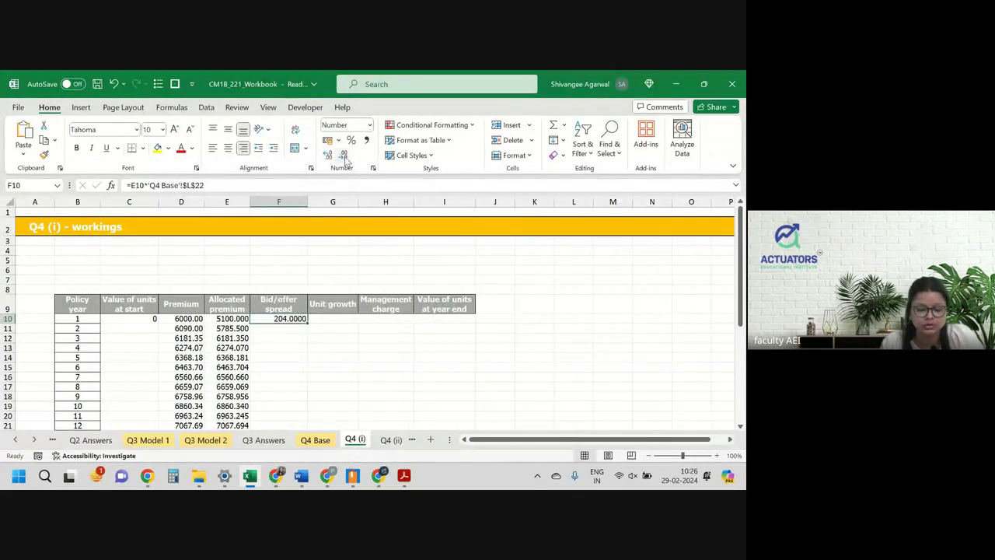
pyautogui.click(344, 156)
pyautogui.doubleClick(308, 322)
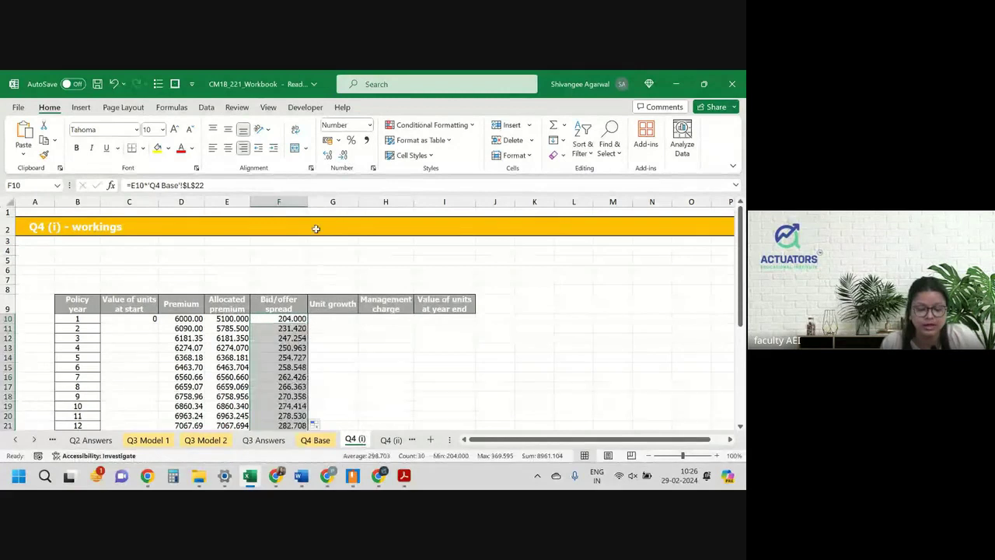
pyautogui.doubleClick(307, 202)
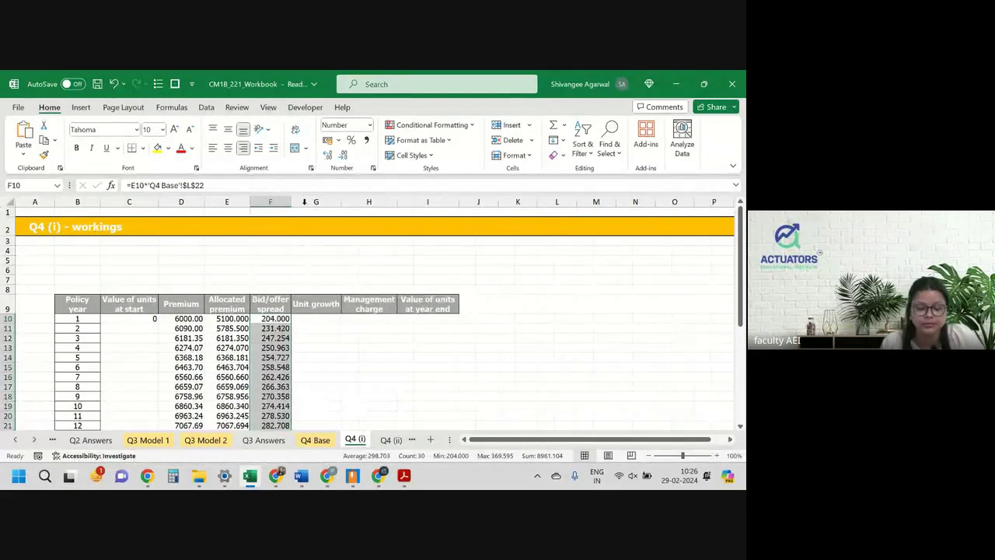
pyautogui.click(310, 317)
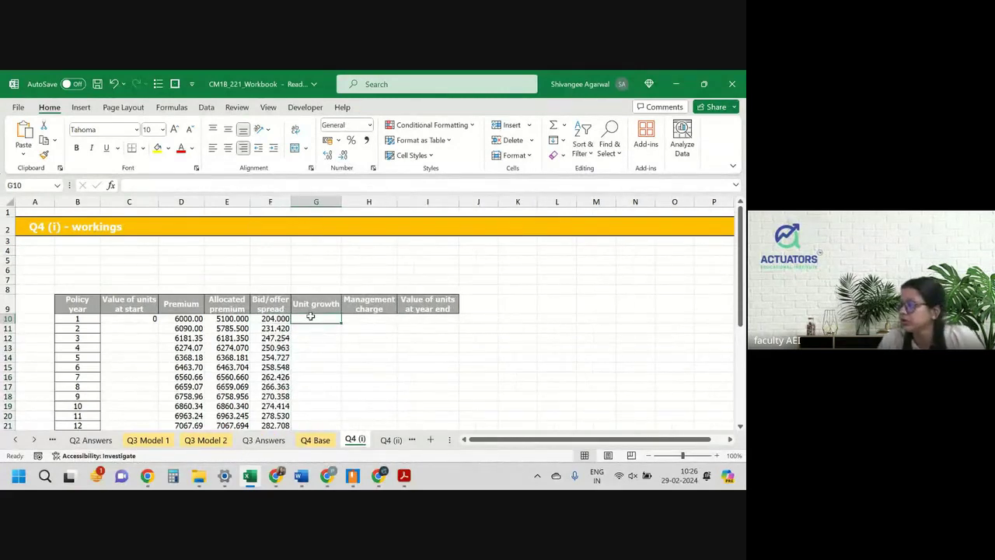
# Step: Enter G10's unit growth as (C10+E10-F10) times the 3.50% growth rate on Q4 Base
pyautogui.write('=(')
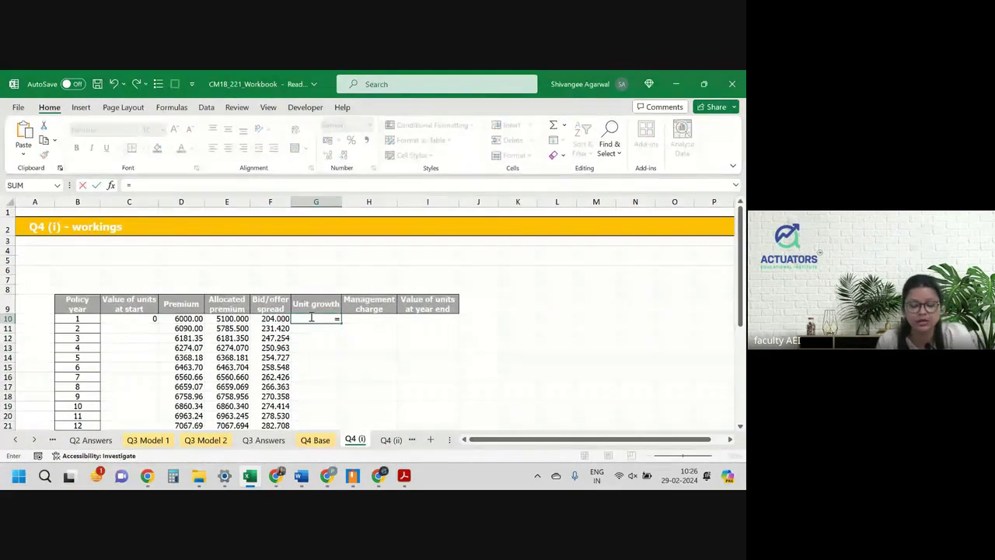
pyautogui.press('Left')
pyautogui.press('Left')
pyautogui.press('Left')
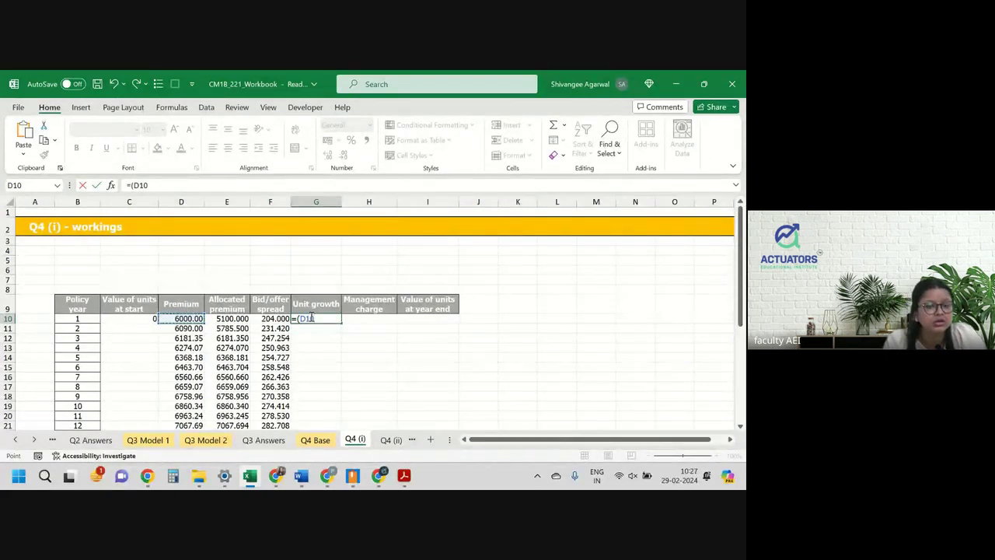
pyautogui.press('Left')
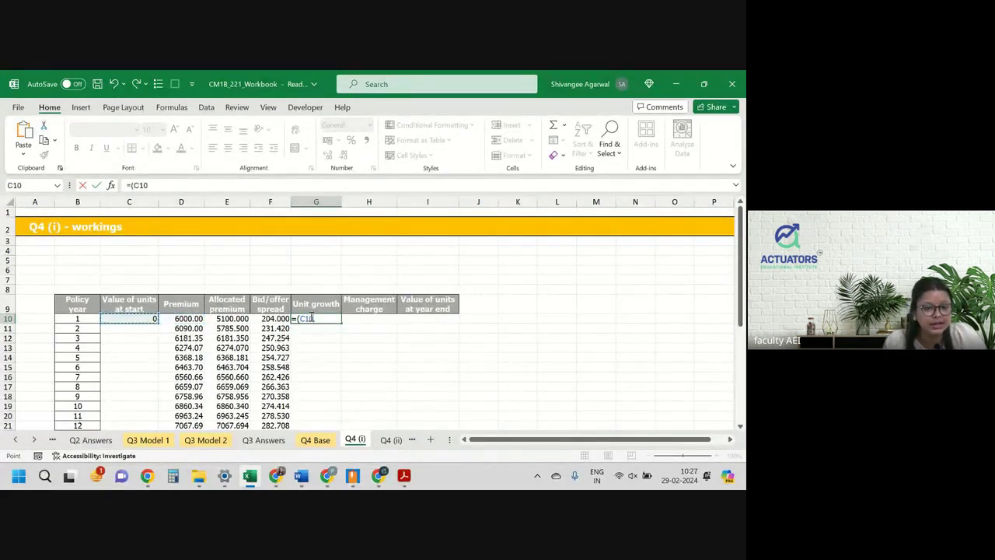
pyautogui.write('+')
pyautogui.press('Left')
pyautogui.press('Left')
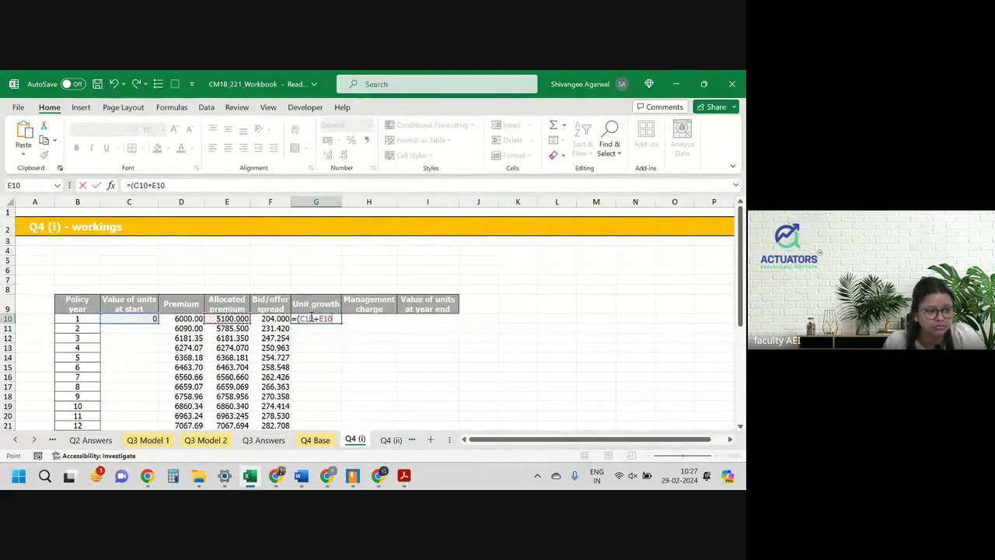
pyautogui.write('-')
pyautogui.press('Left')
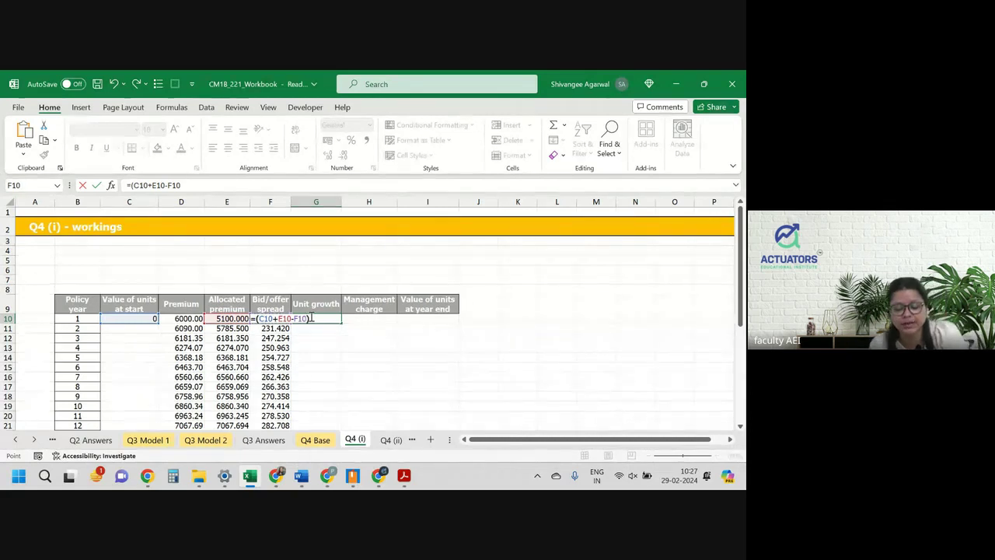
pyautogui.write(')*')
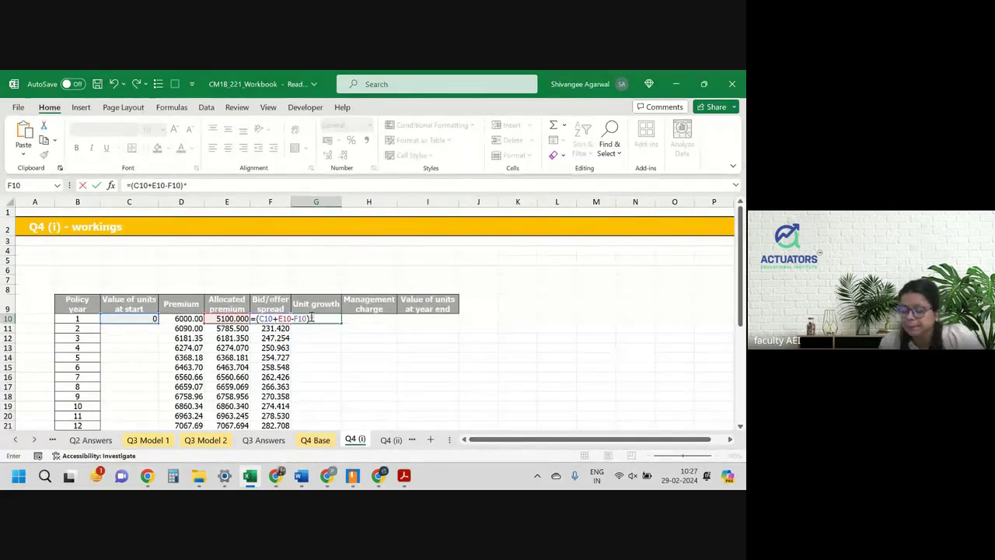
pyautogui.hotkey('ctrl', 'pageup')
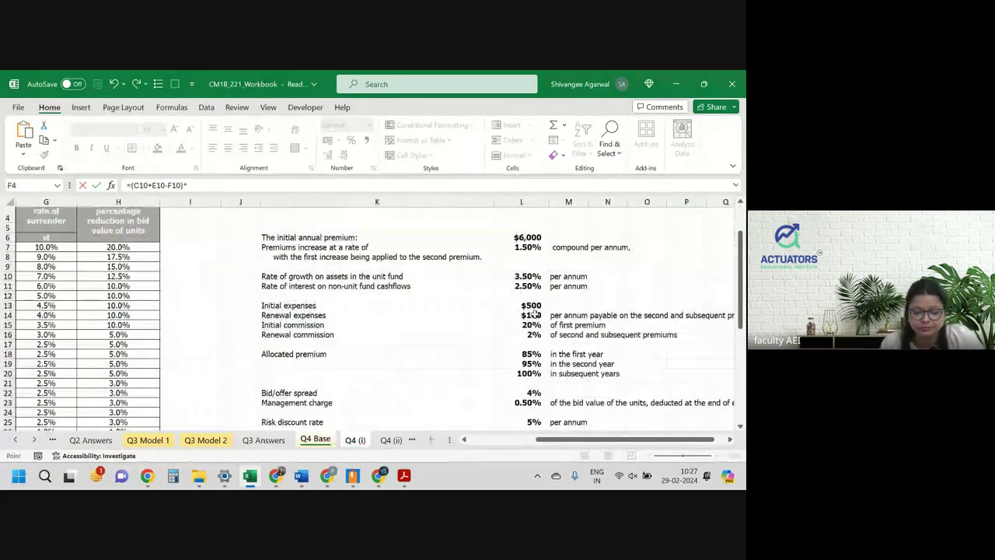
pyautogui.scroll(-1, 545, 362)
pyautogui.scroll(1, 540, 319)
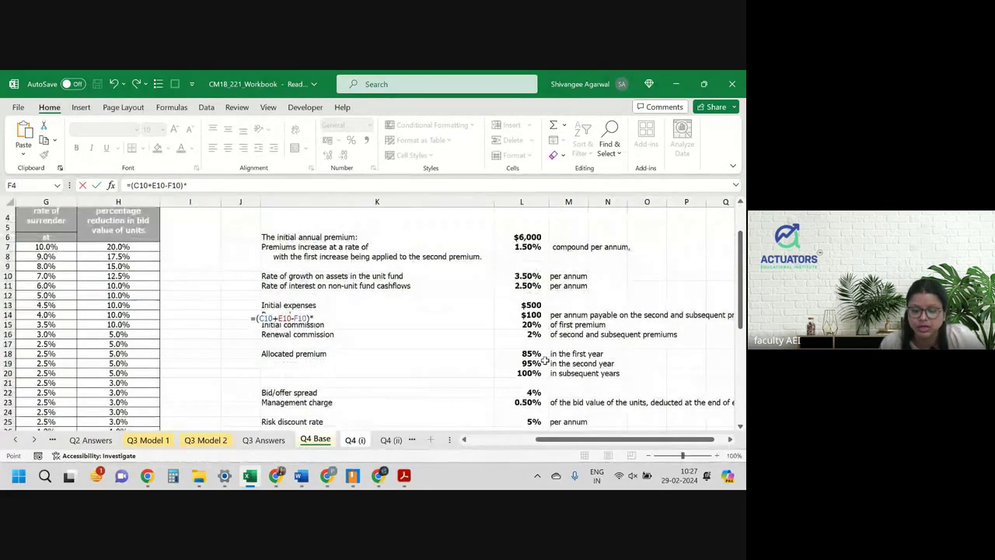
pyautogui.click(528, 283)
pyautogui.press('Return')
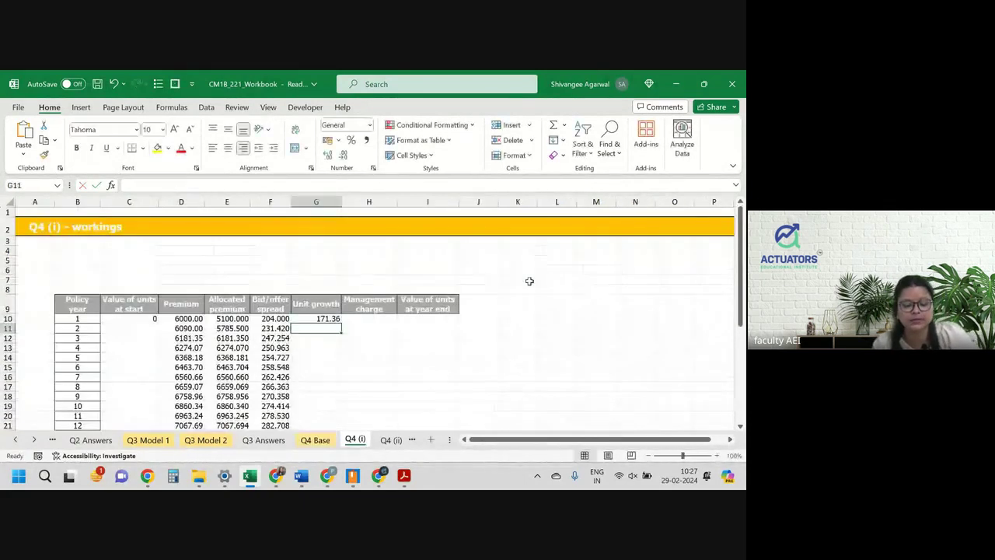
# Step: Show unit growth to three decimals and copy the formula down all policy years
pyautogui.click(325, 321)
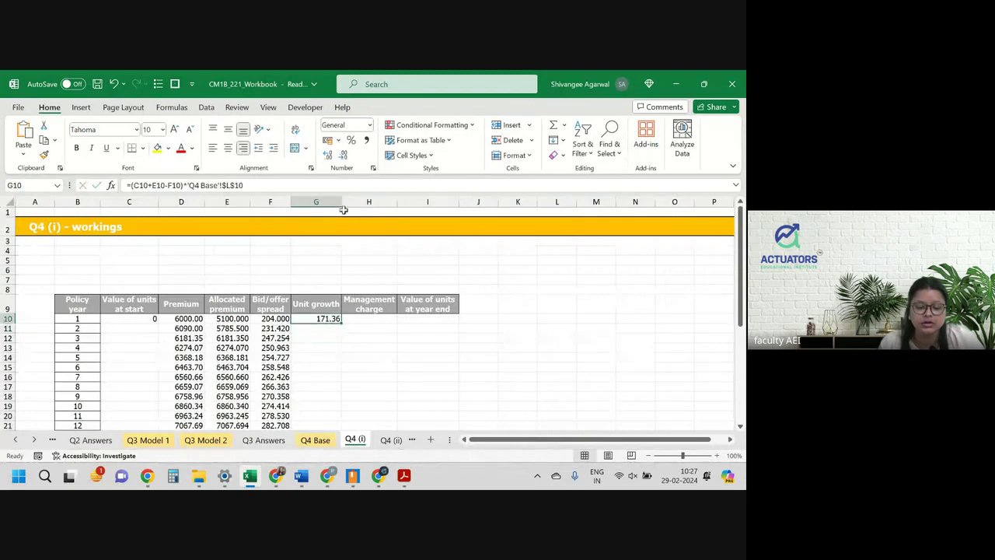
pyautogui.click(328, 155)
pyautogui.doubleClick(341, 325)
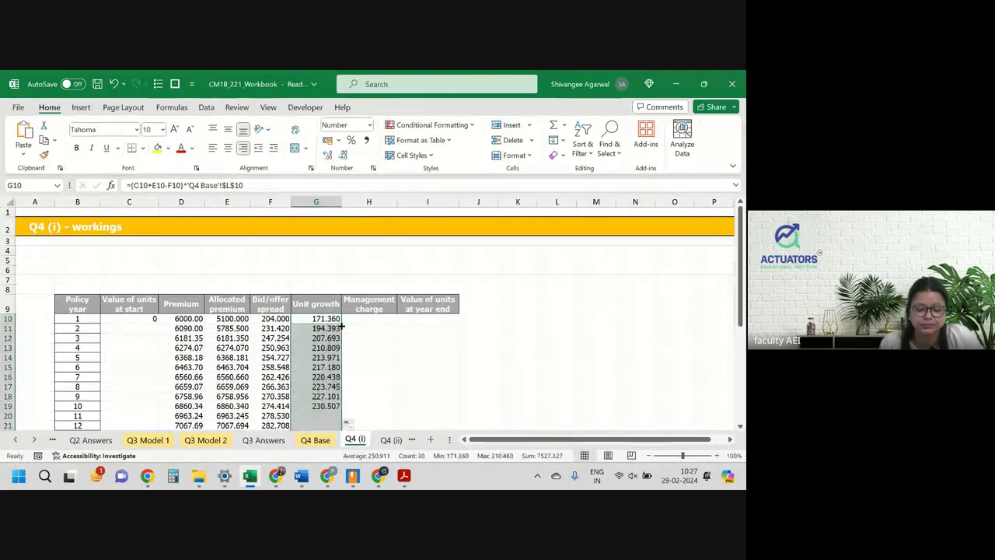
pyautogui.click(375, 317)
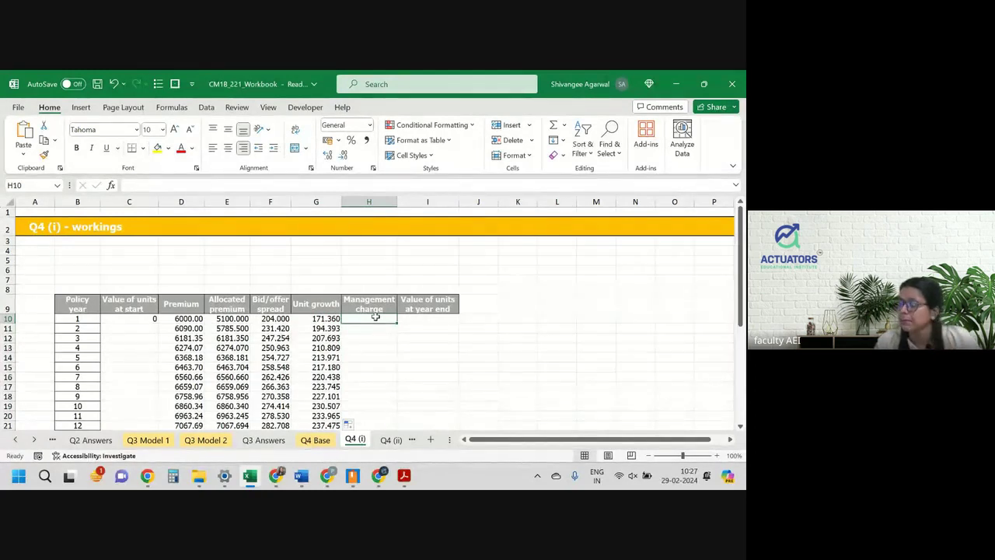
# Step: Cancel the stray entry in H10 and scroll through the Q4 Base assumptions
pyautogui.write('=')
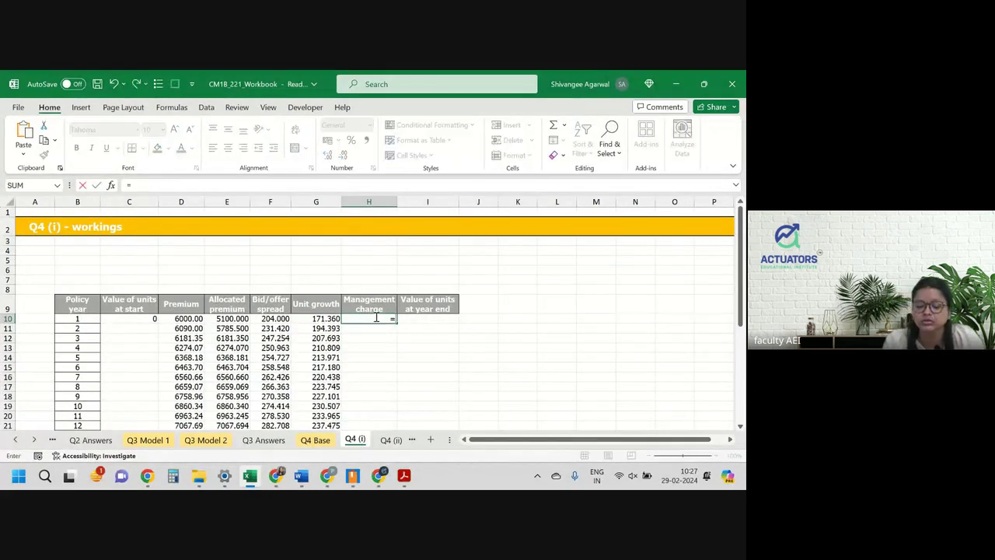
pyautogui.press('Escape')
pyautogui.hotkey('ctrl', 'pageup')
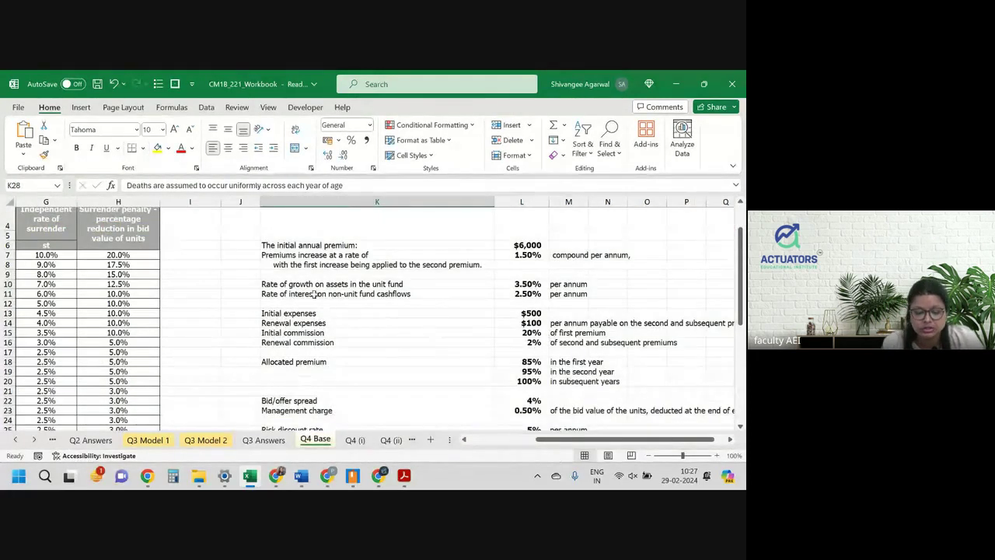
pyautogui.scroll(-1, 320, 395)
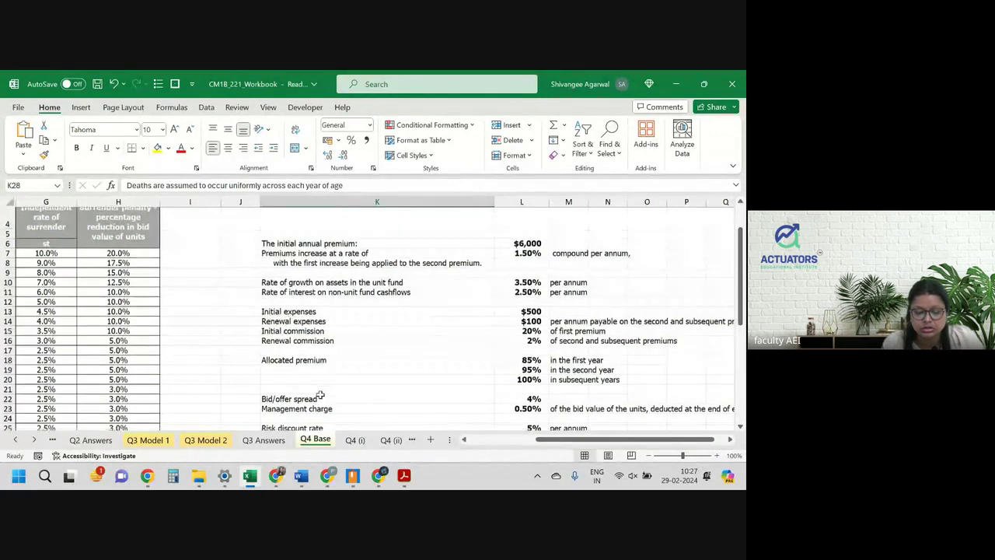
pyautogui.scroll(-1, 499, 363)
pyautogui.hscroll(1, 514, 368)
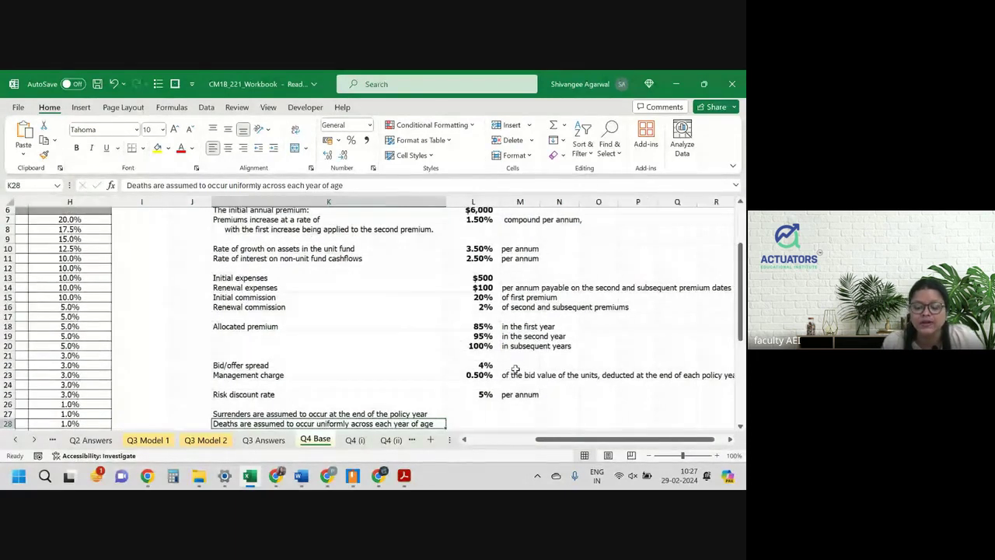
pyautogui.hscroll(1, 576, 374)
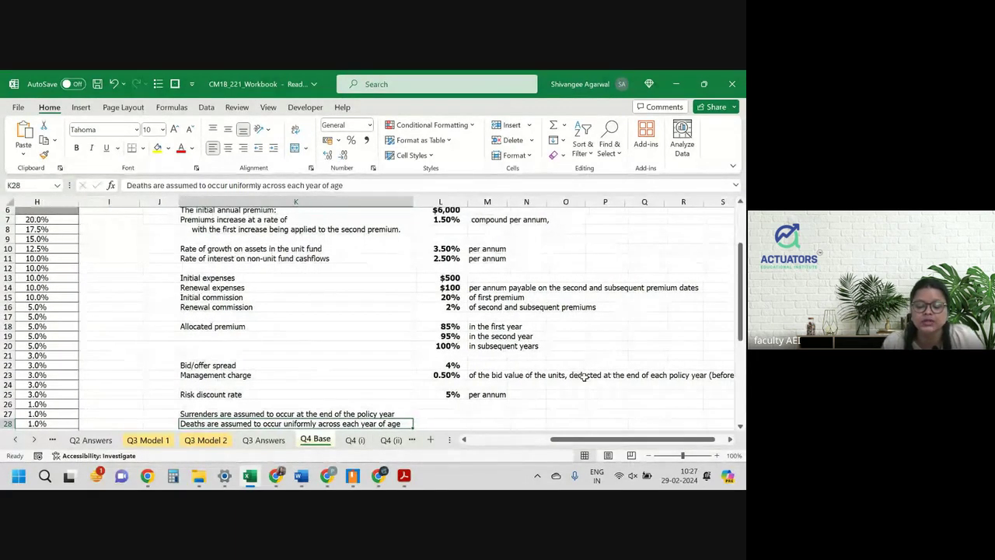
pyautogui.hscroll(1, 583, 376)
pyautogui.hotkey('alt', 'Tab')
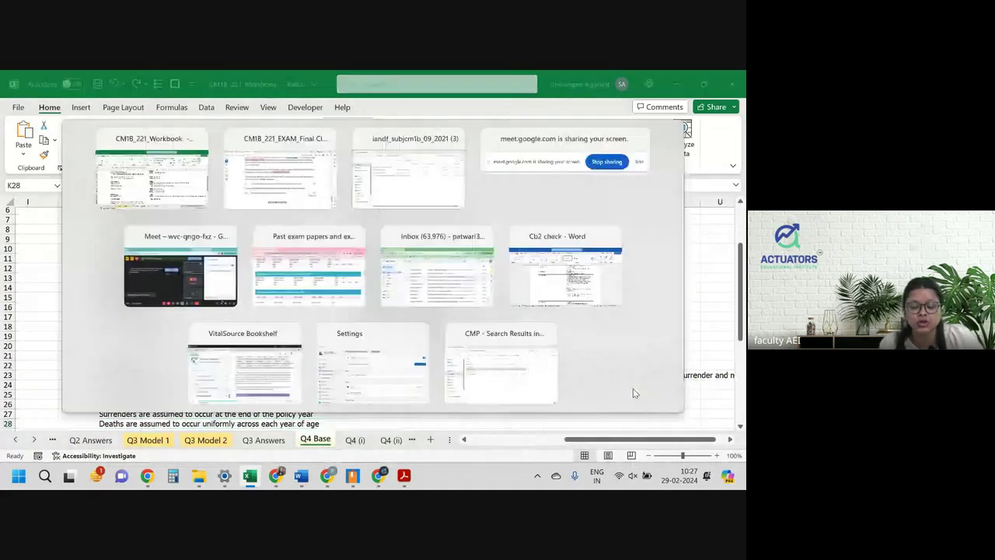
pyautogui.press('Escape')
pyautogui.hscroll(2, 660, 392)
pyautogui.hscroll(-3, 689, 398)
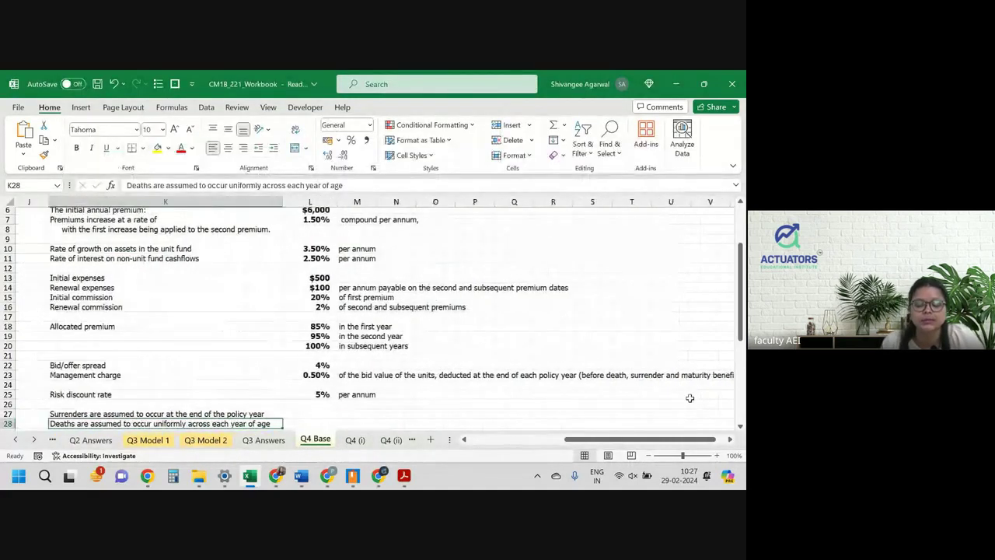
pyautogui.hscroll(-2, 689, 398)
pyautogui.hscroll(-3, 690, 398)
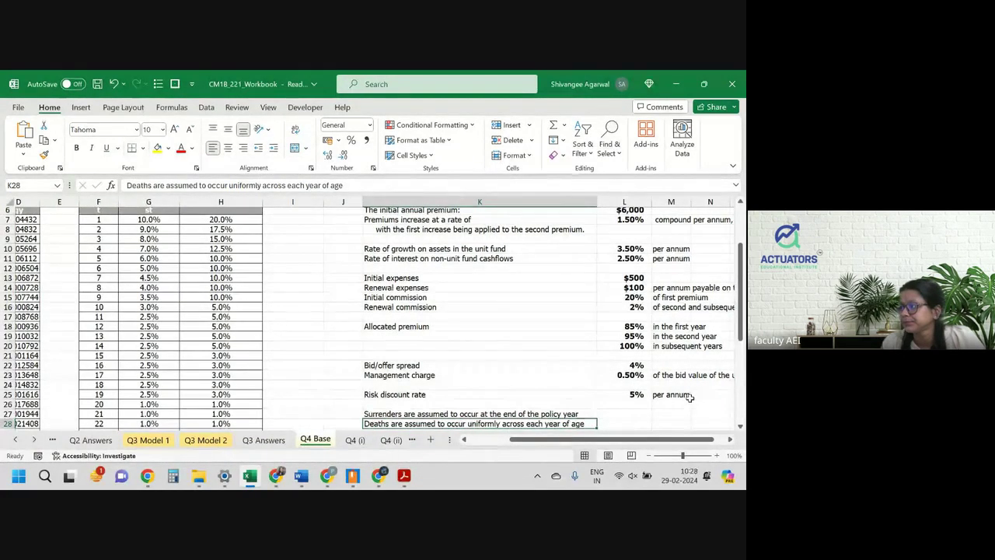
pyautogui.scroll(1, 689, 398)
# Step: Enter H10's management charge as (C10+E10-F10+G10) times the absolute 0.50% rate in 'Q4 Base'!$L$23
pyautogui.click(355, 440)
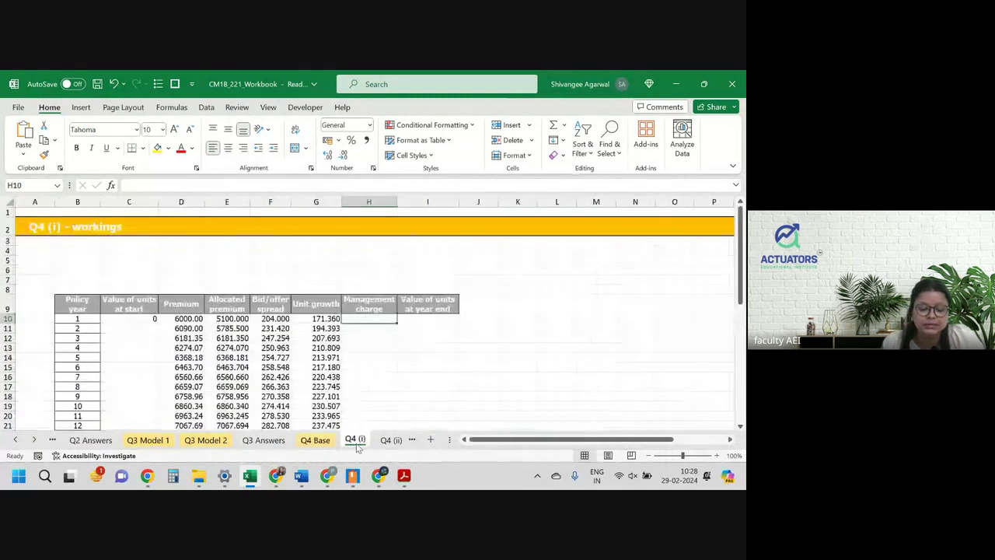
pyautogui.write('=')
pyautogui.press('Left')
pyautogui.press('Left')
pyautogui.press('Left')
pyautogui.press('Left')
pyautogui.press('Left')
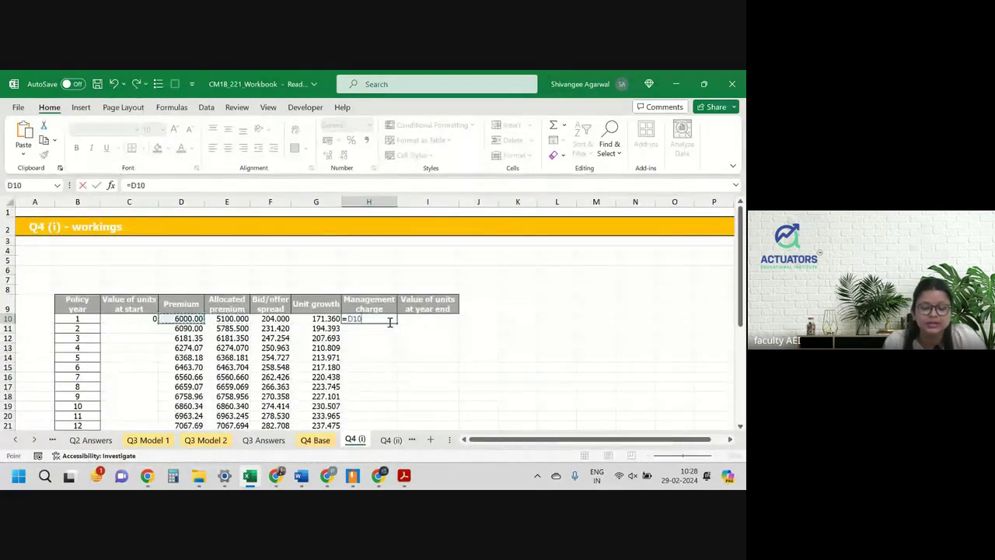
pyautogui.write('+')
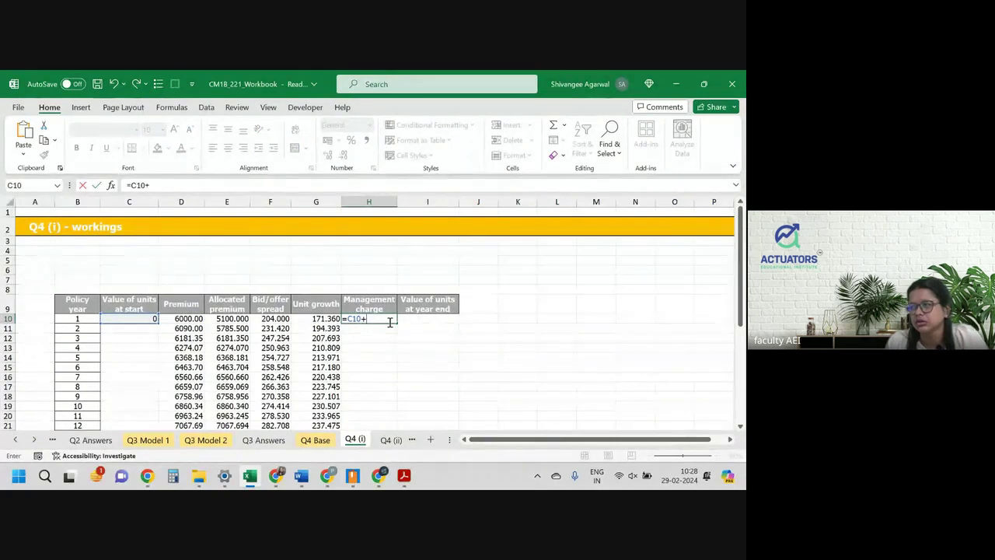
pyautogui.press('Left')
pyautogui.press('Left')
pyautogui.press('Left')
pyautogui.write('-')
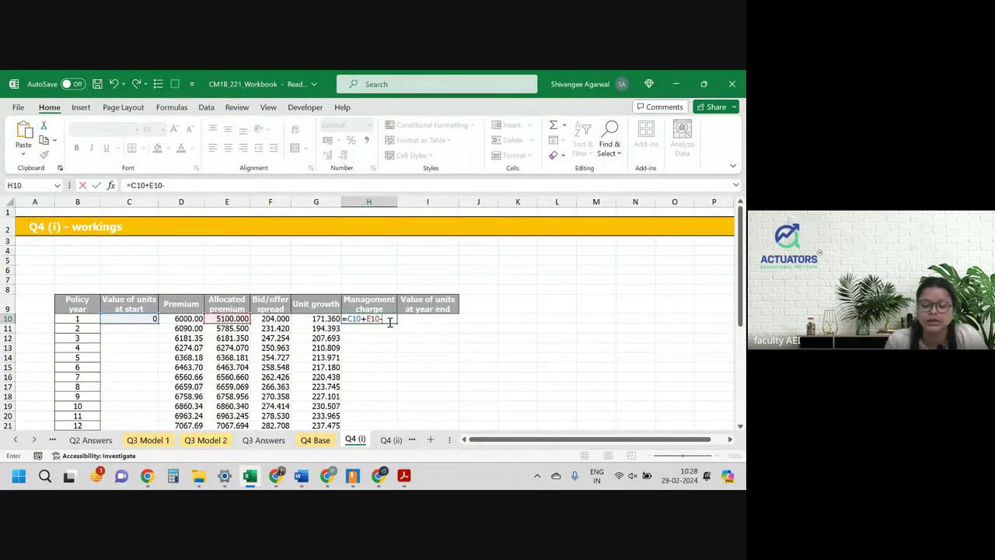
pyautogui.press('Left')
pyautogui.press('Left')
pyautogui.write('+')
pyautogui.press('Left')
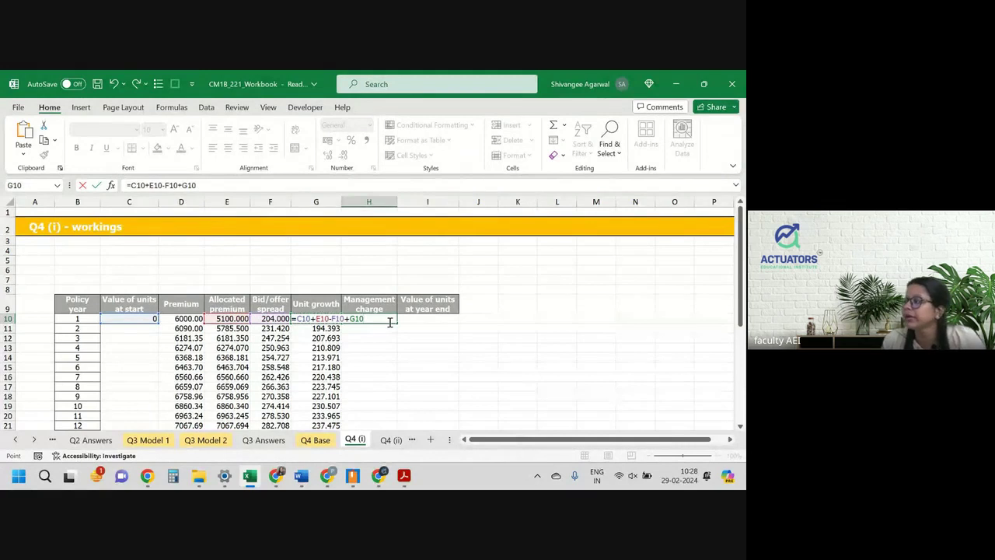
pyautogui.click(130, 185)
pyautogui.write('(')
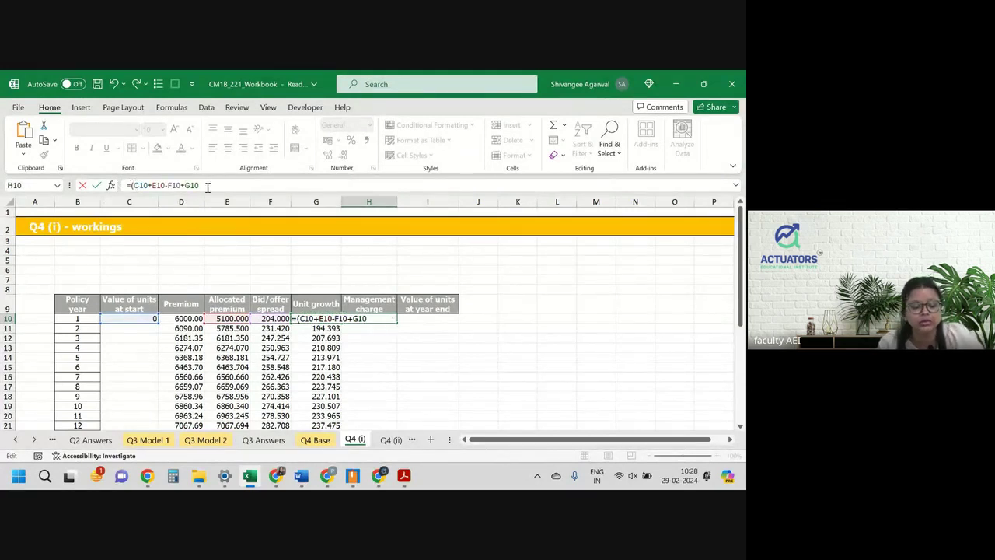
pyautogui.write(')*')
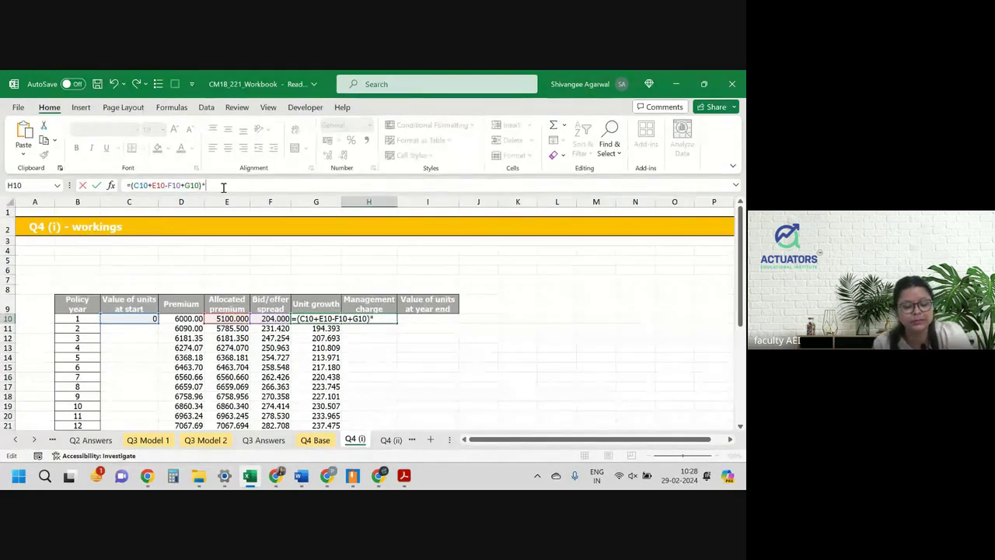
pyautogui.click(315, 439)
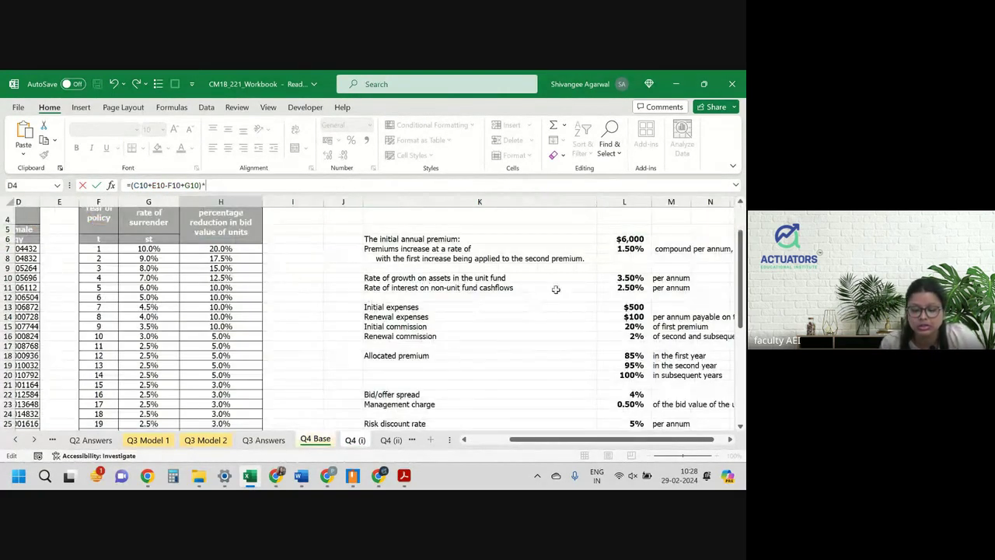
pyautogui.click(630, 404)
pyautogui.press('F4')
pyautogui.press('Return')
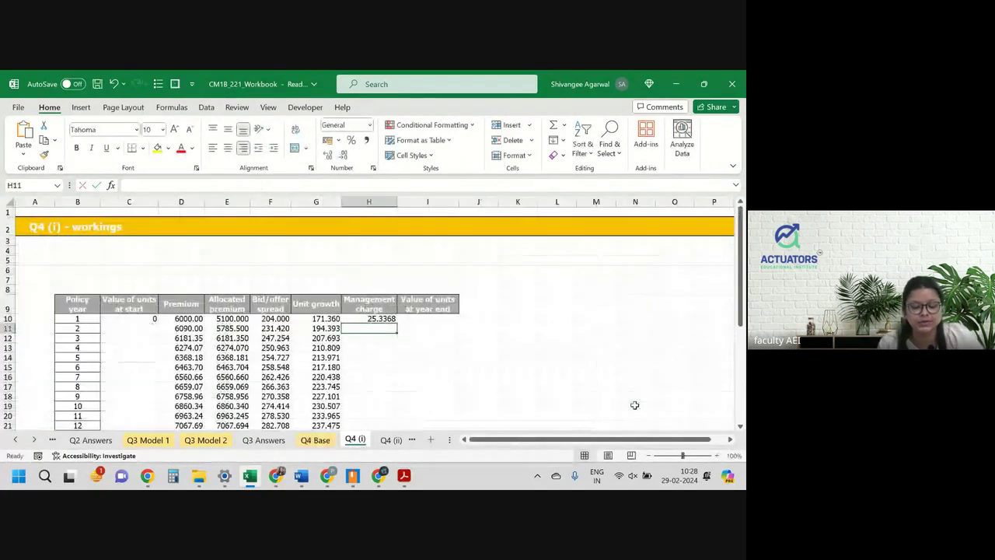
# Step: Show the charge to three decimals and fill it down the Management charge column
pyautogui.click(369, 319)
pyautogui.click(343, 156)
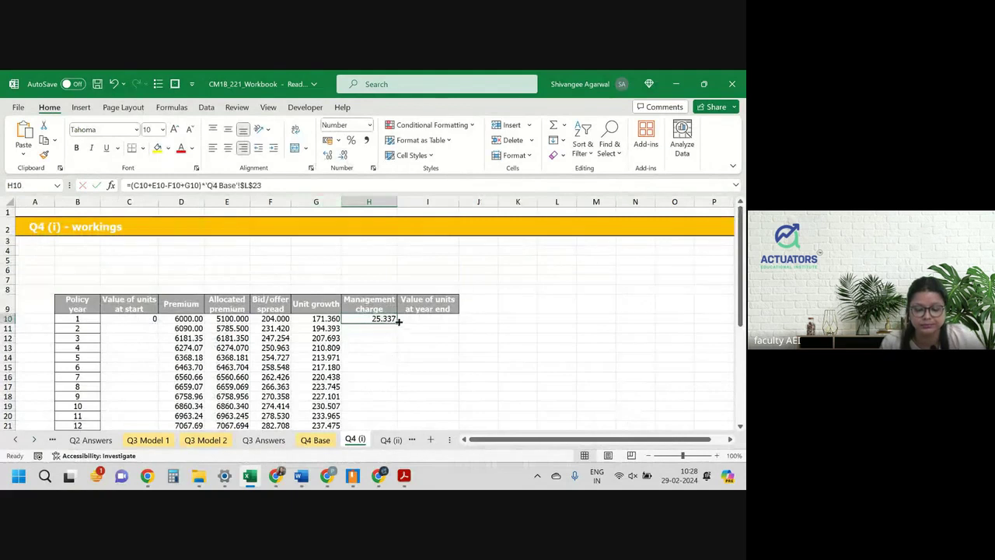
pyautogui.doubleClick(397, 321)
# Step: Enter the year-end unit value in I10 as =C10+E10-F10+G10-H10
pyautogui.click(431, 323)
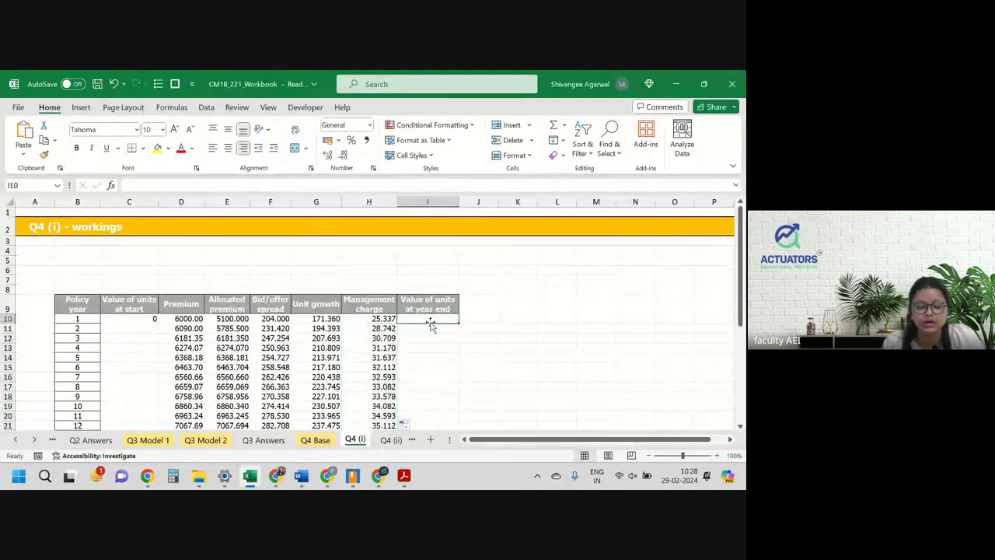
pyautogui.write('=')
pyautogui.press('Left')
pyautogui.press('Left')
pyautogui.press('Left')
pyautogui.press('Left')
pyautogui.press('Left')
pyautogui.press('Left')
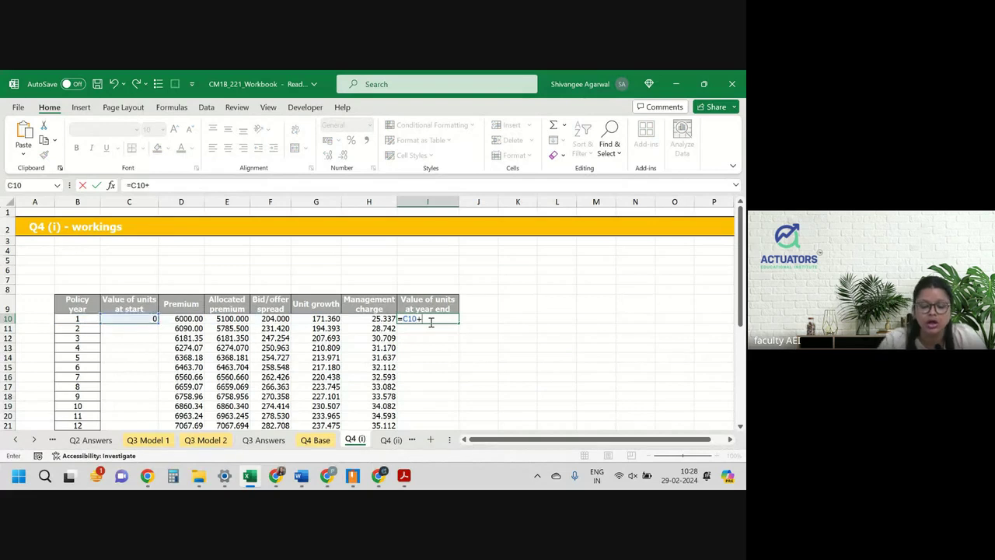
pyautogui.write('+')
pyautogui.press('Left')
pyautogui.press('Left')
pyautogui.press('Left')
pyautogui.press('Left')
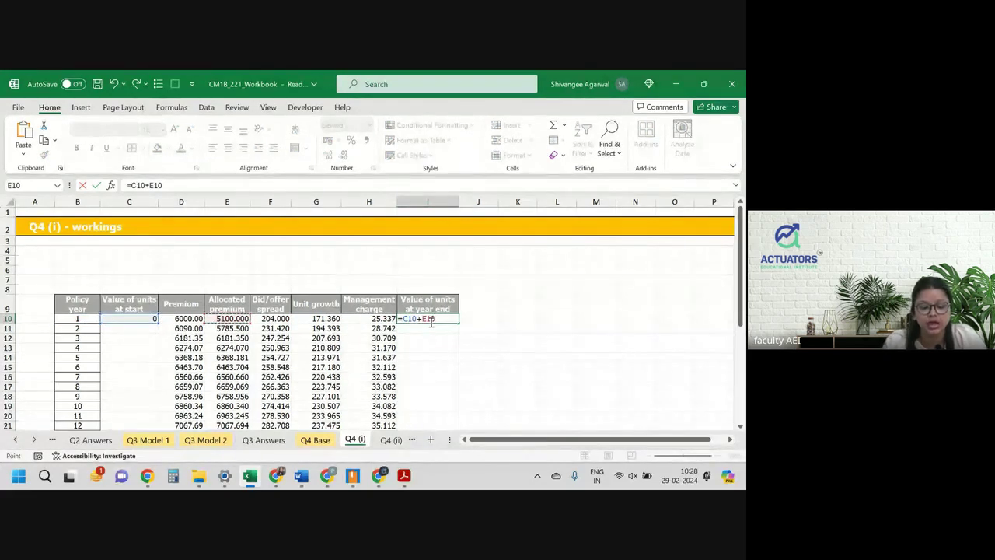
pyautogui.write('-')
pyautogui.press('Left')
pyautogui.press('Left')
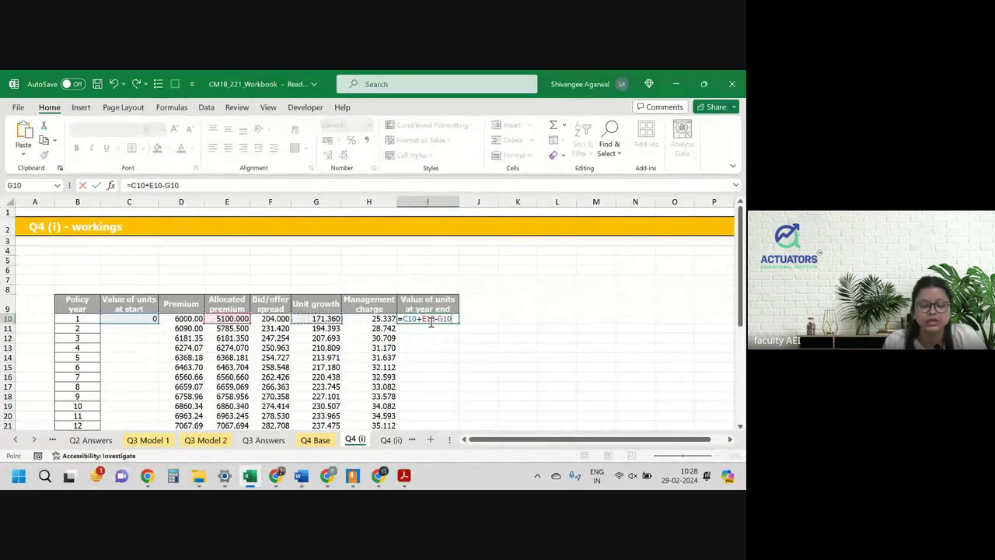
pyautogui.press('Left')
pyautogui.write('+')
pyautogui.press('Left')
pyautogui.press('Left')
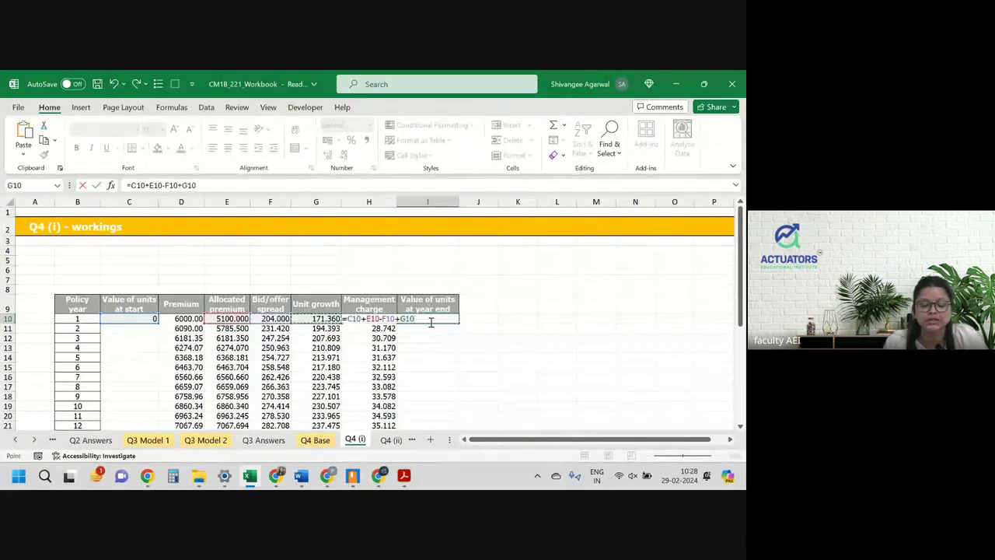
pyautogui.write('-')
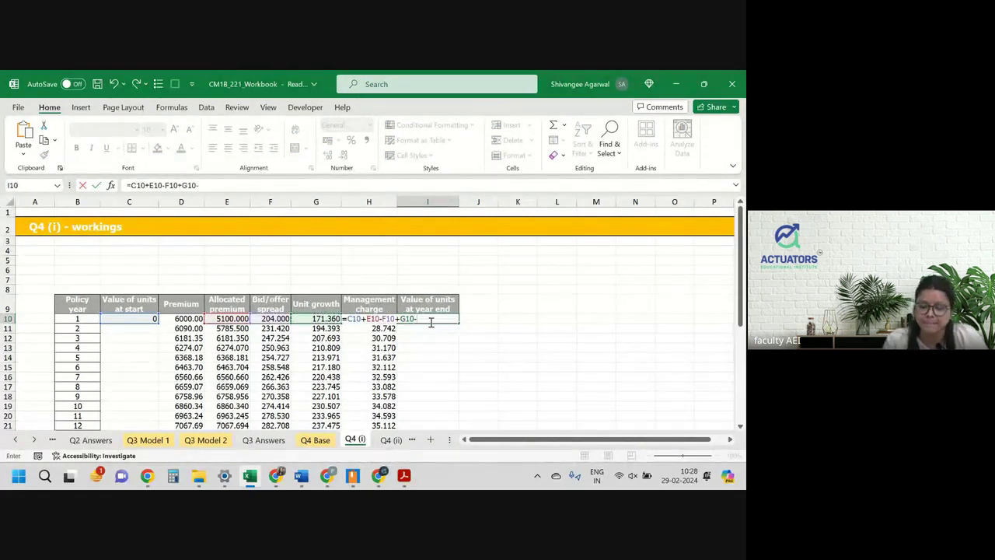
pyautogui.press('Left')
pyautogui.press('Return')
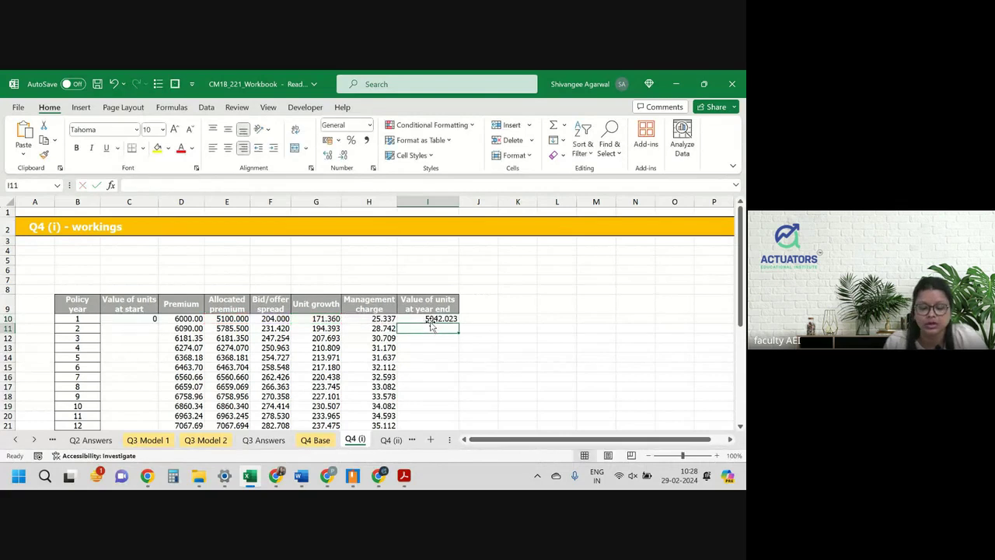
# Step: Link C11 to I10 as year 2's start value, then fill columns C and I down
pyautogui.click(121, 328)
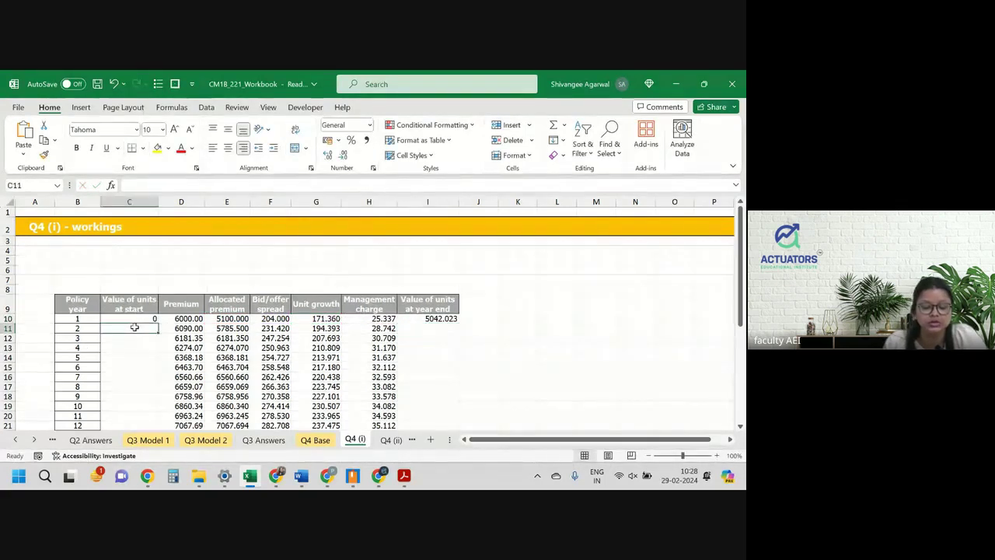
pyautogui.write('=')
pyautogui.press('Up')
pyautogui.press('Right')
pyautogui.press('Right')
pyautogui.press('Right')
pyautogui.press('Right')
pyautogui.press('Right')
pyautogui.press('Right')
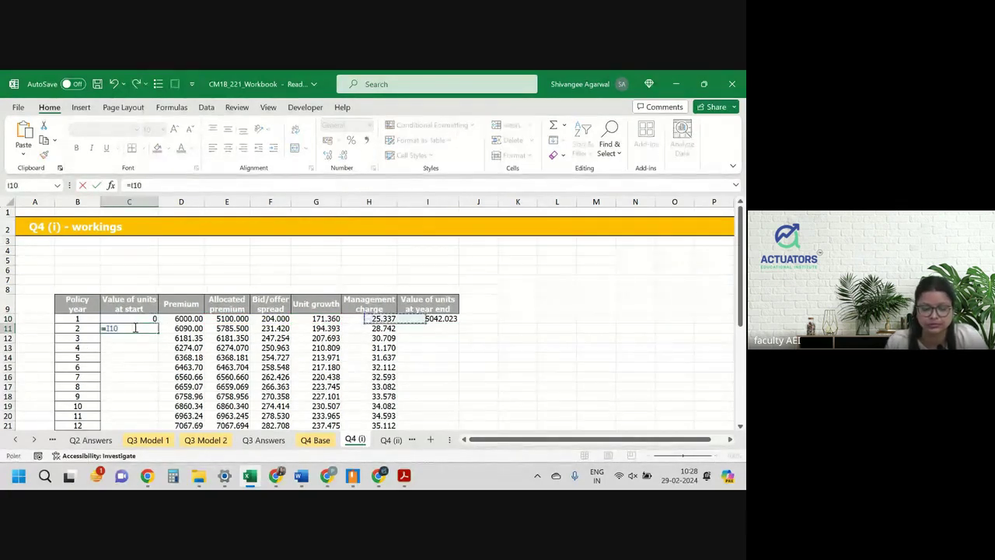
pyautogui.press('Return')
pyautogui.click(134, 328)
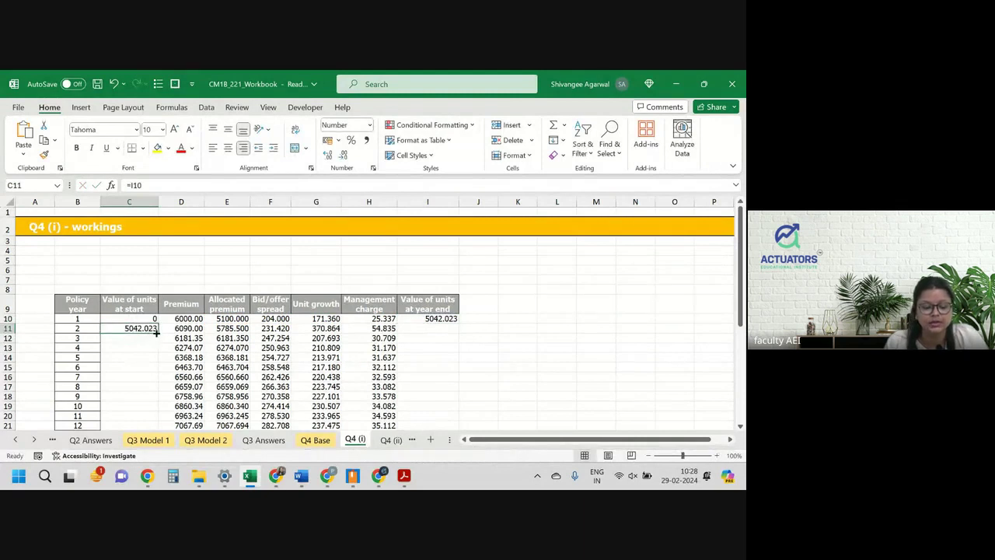
pyautogui.doubleClick(159, 332)
pyautogui.click(435, 321)
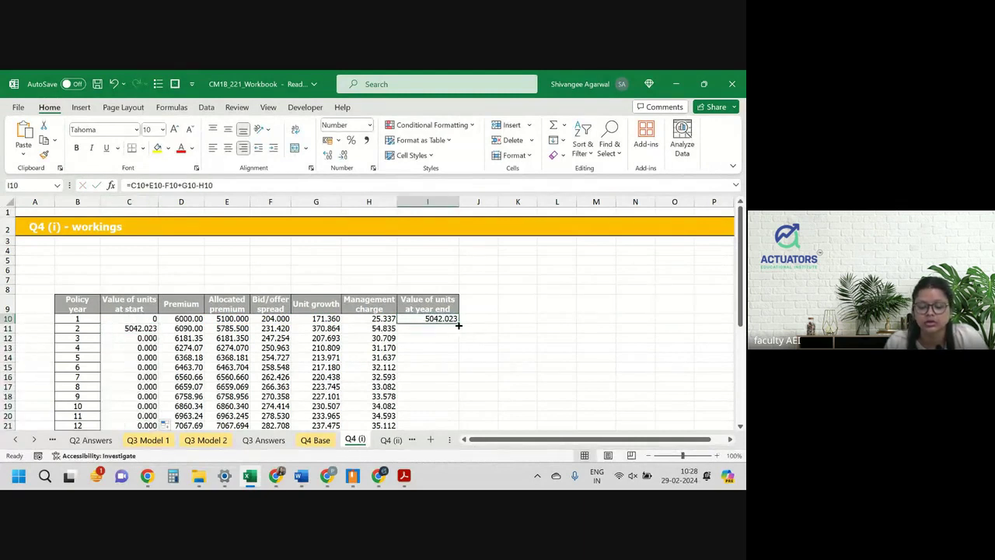
pyautogui.doubleClick(457, 323)
pyautogui.click(438, 355)
pyautogui.scroll(-2, 433, 358)
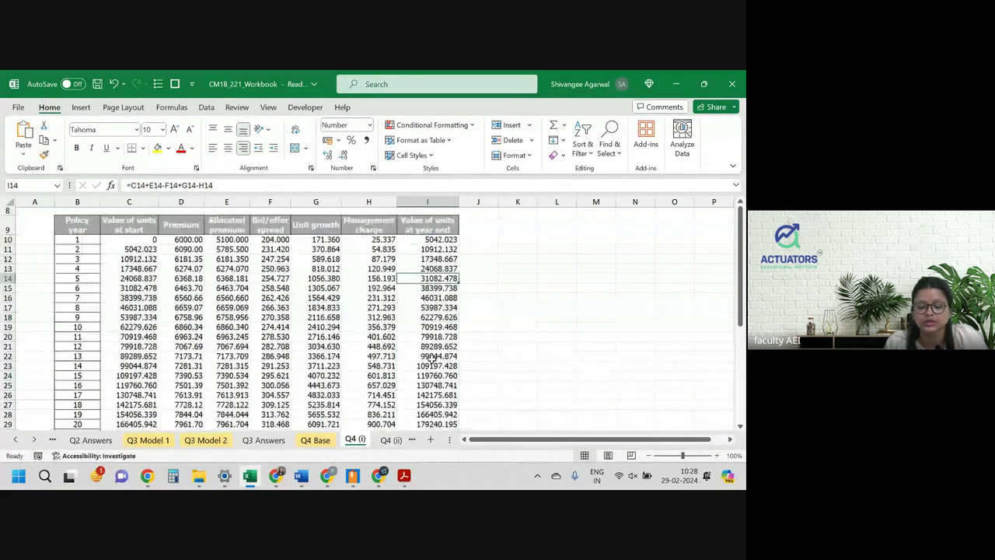
pyautogui.scroll(-6, 432, 357)
pyautogui.scroll(3, 431, 359)
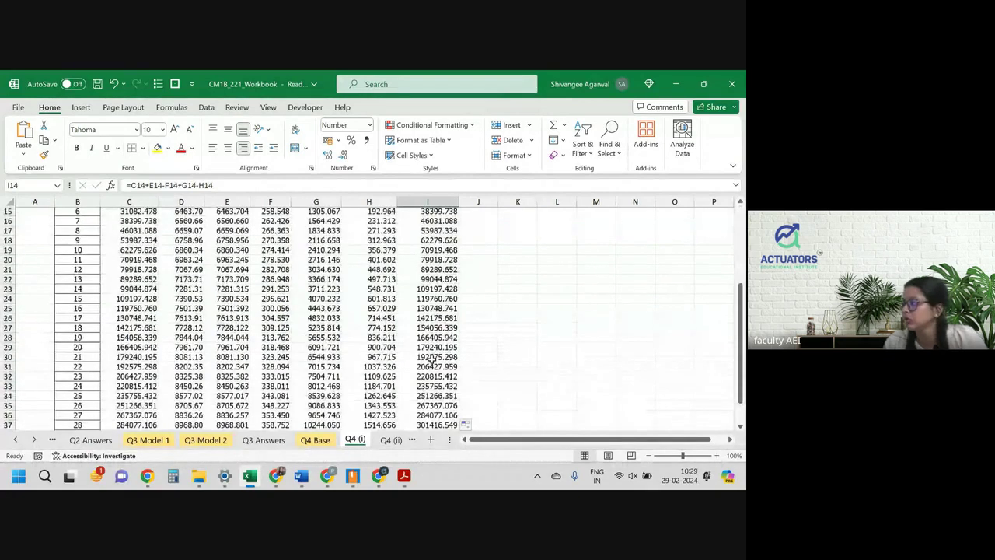
pyautogui.scroll(4, 432, 363)
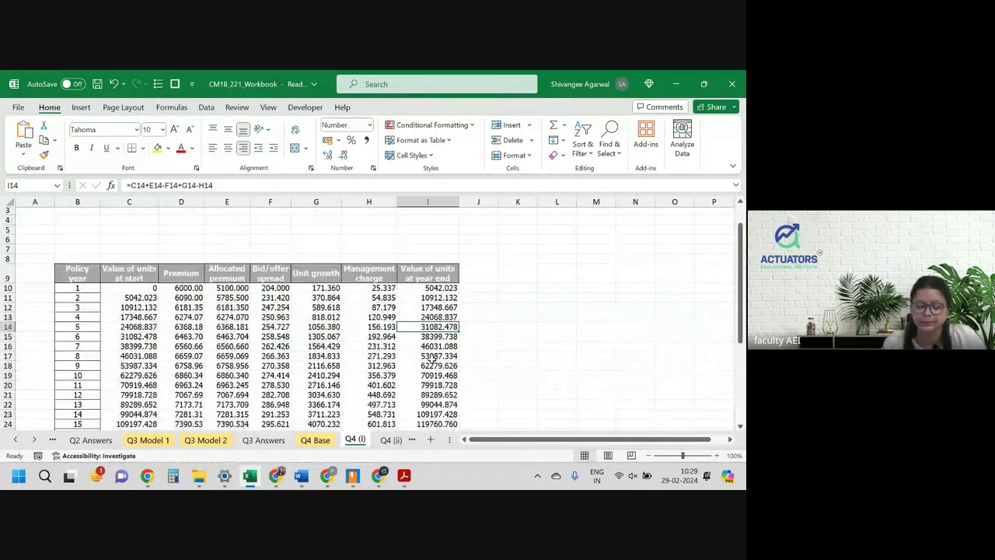
pyautogui.scroll(-4, 432, 359)
pyautogui.scroll(-2, 432, 359)
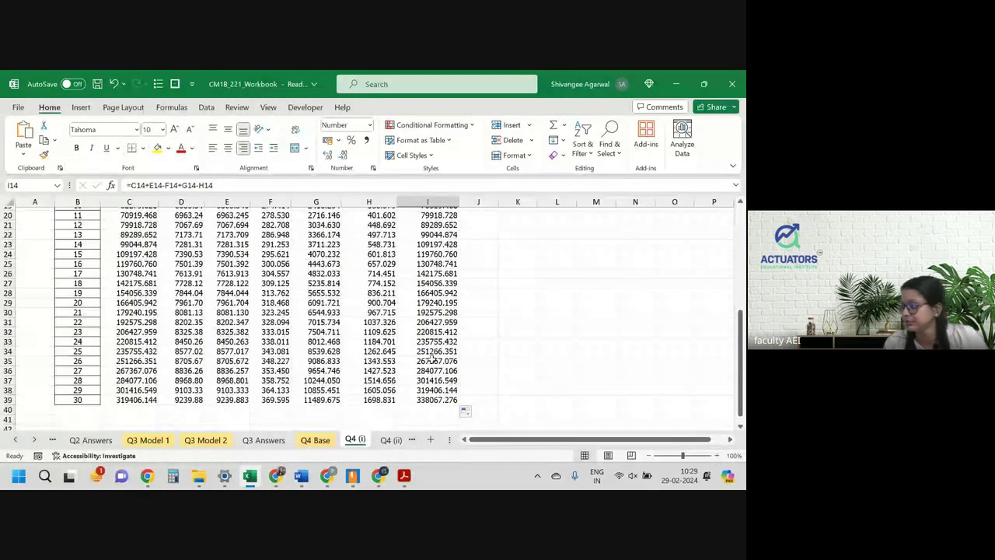
pyautogui.scroll(6, 432, 359)
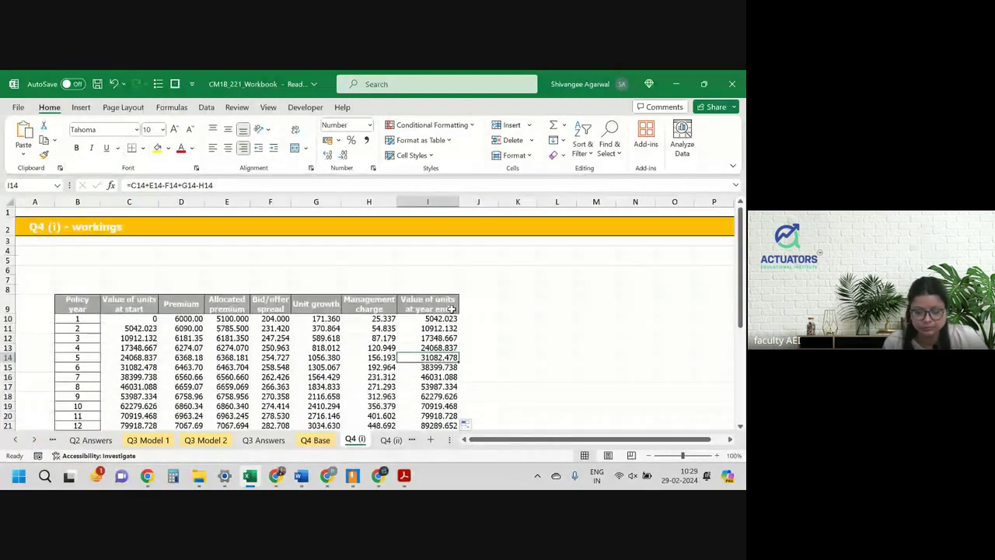
pyautogui.click(450, 309)
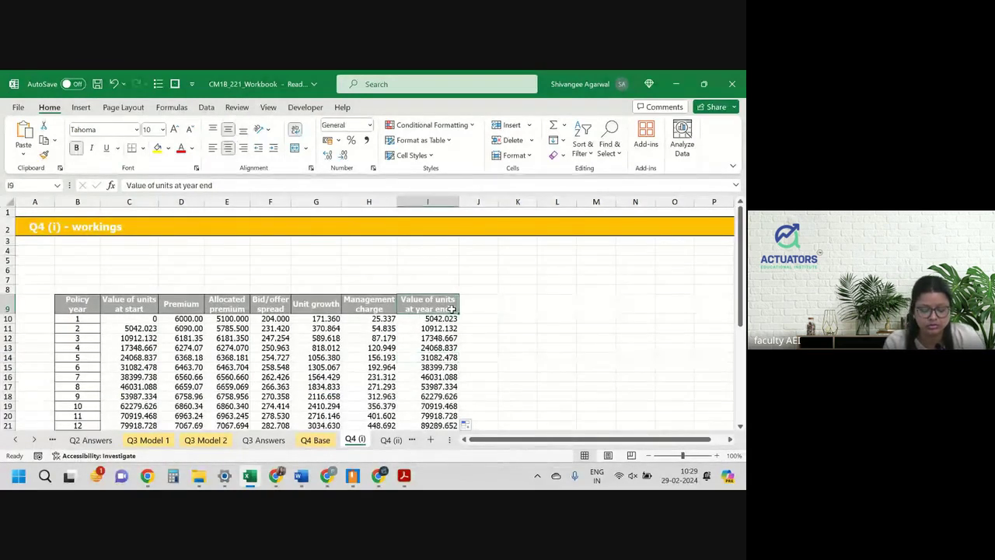
pyautogui.hotkey('ctrl', 'shift', 'Down')
pyautogui.hotkey('ctrl', 'shift', 'Left')
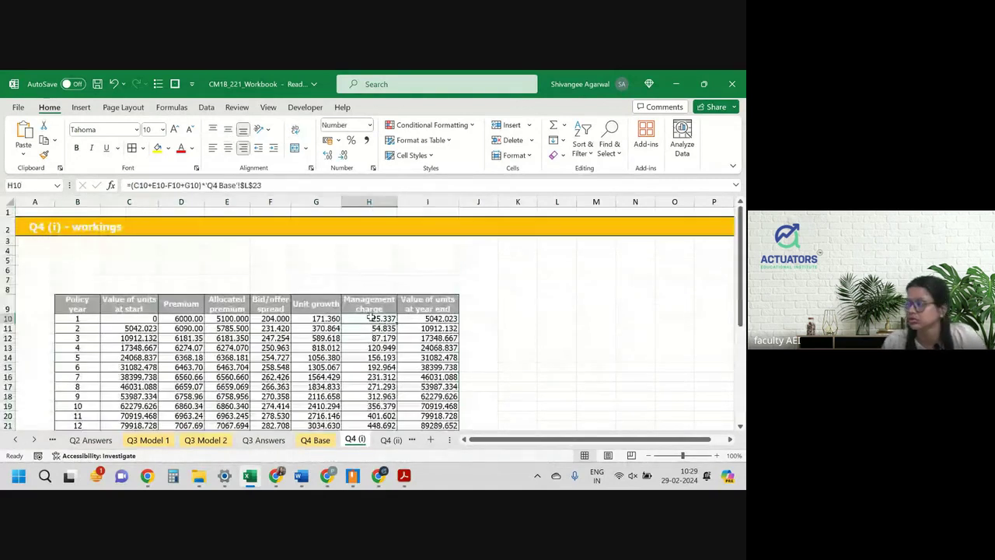
pyautogui.click(414, 321)
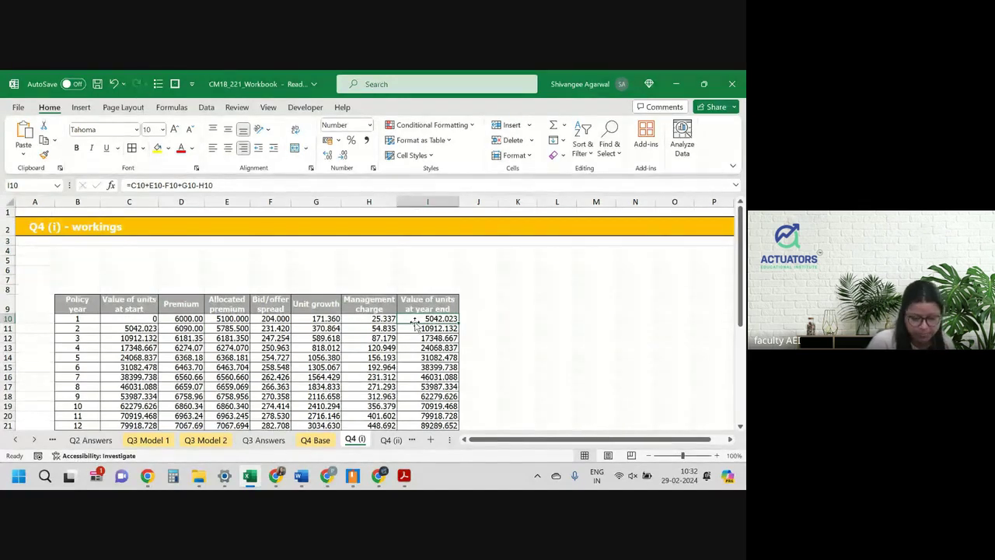
# Step: Inspect the G10 unit growth formula and its cell references
pyautogui.doubleClick(316, 318)
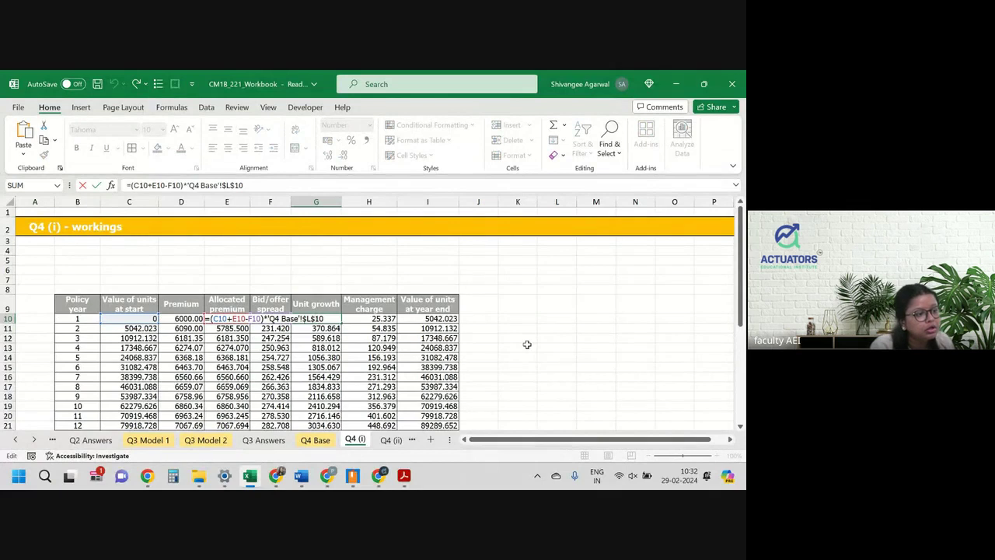
pyautogui.press('Return')
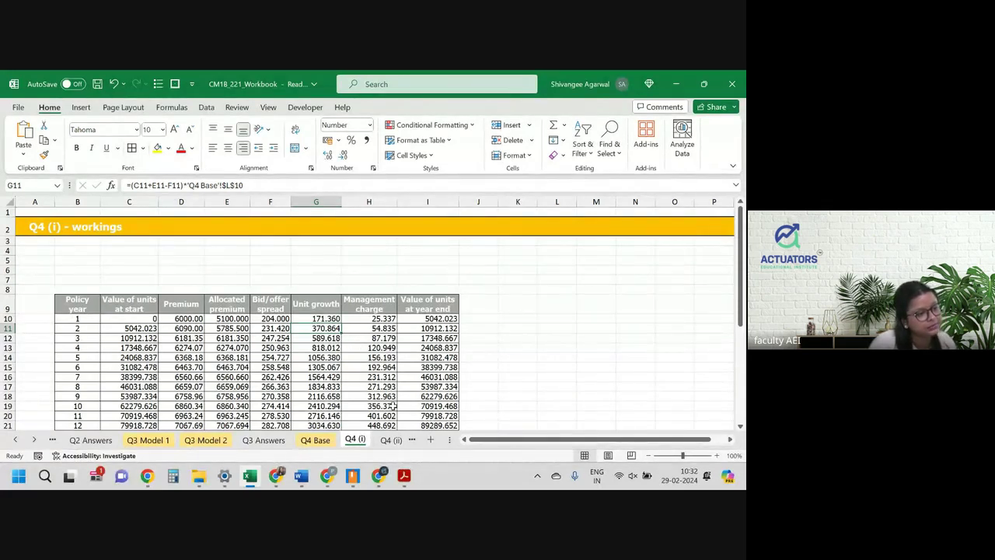
pyautogui.doubleClick(314, 317)
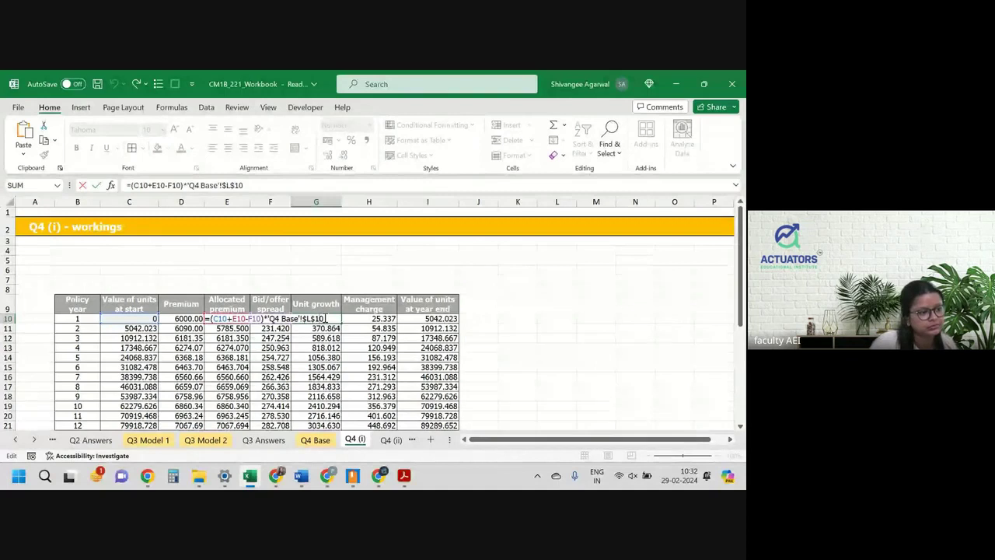
pyautogui.press('Return')
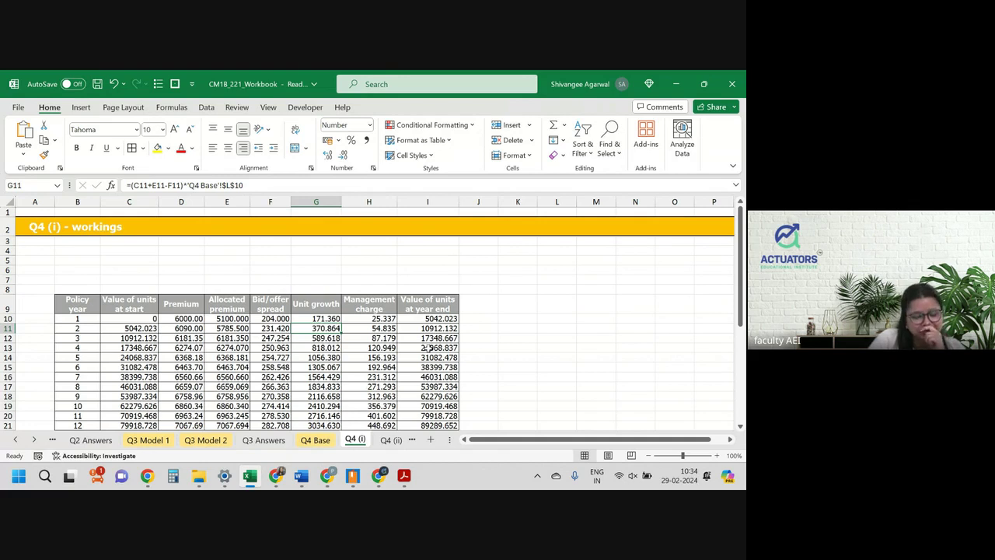
# Step: Check the last policy year row, then read the independent decrement rates sentence in the exam PDF
pyautogui.press('Right')
pyautogui.press('Right')
pyautogui.hotkey('ctrl', 'Down')
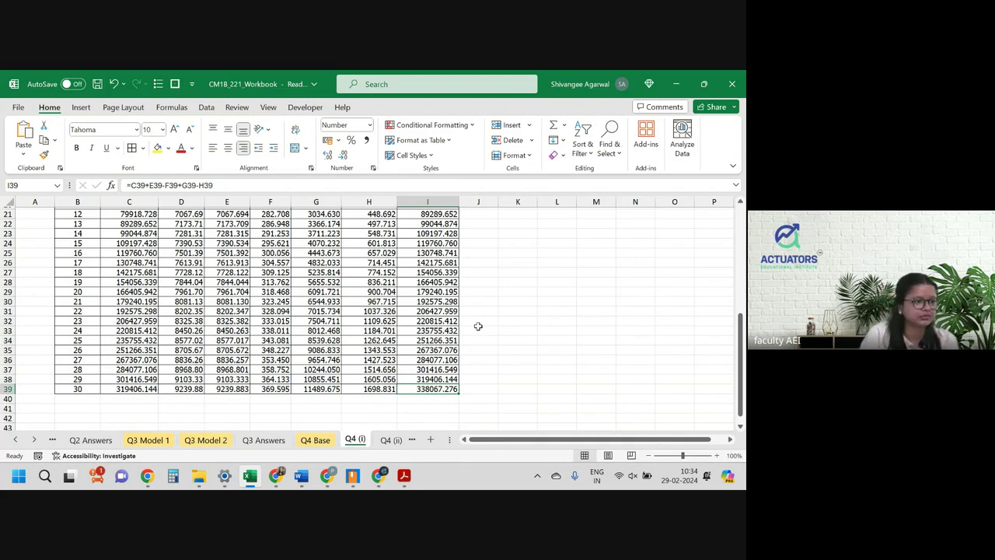
pyautogui.click(555, 328)
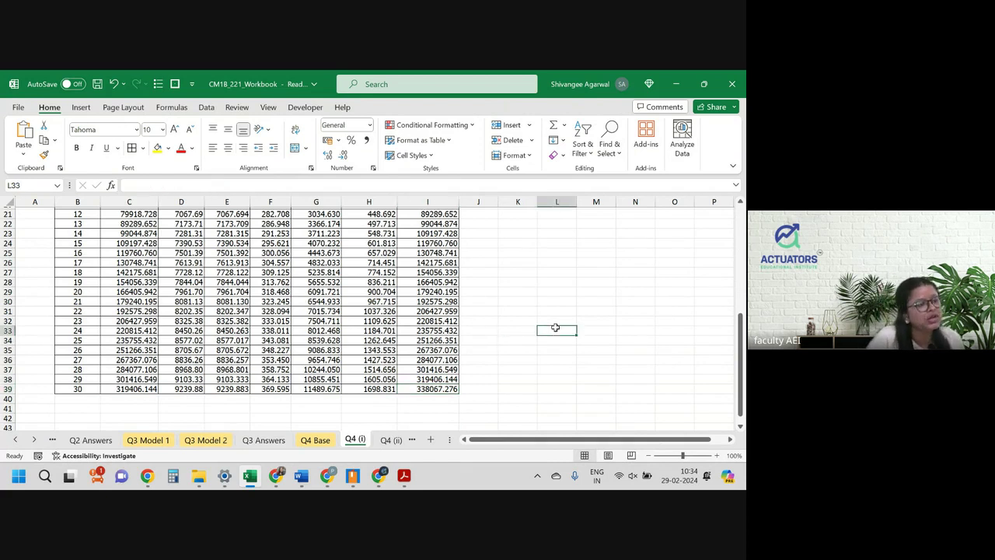
pyautogui.scroll(4, 555, 327)
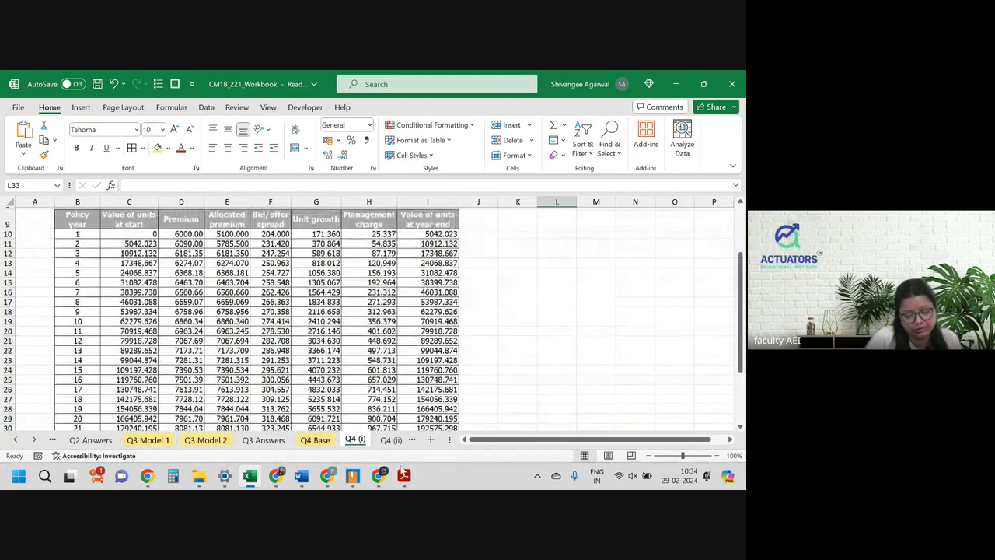
pyautogui.click(403, 474)
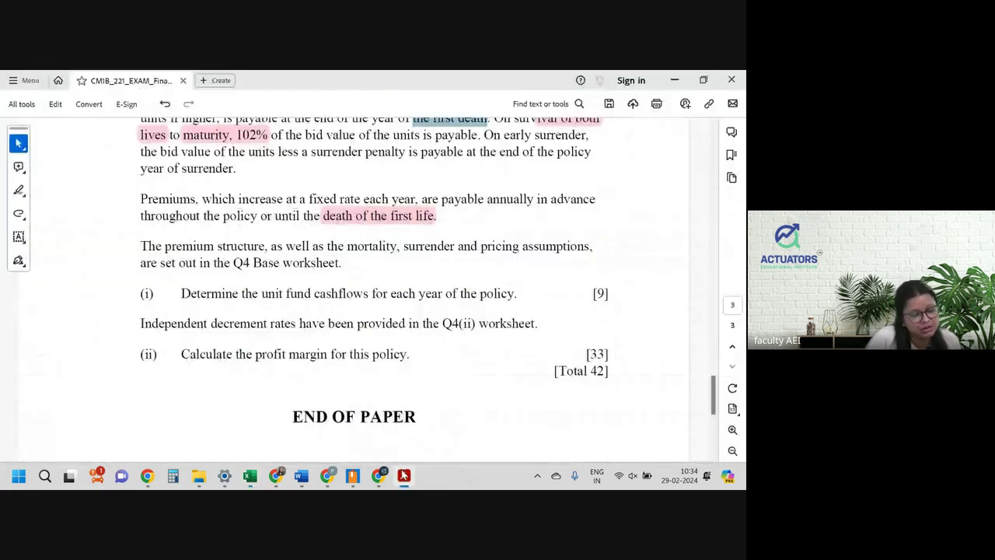
pyautogui.moveTo(141, 323); pyautogui.dragTo(452, 335)
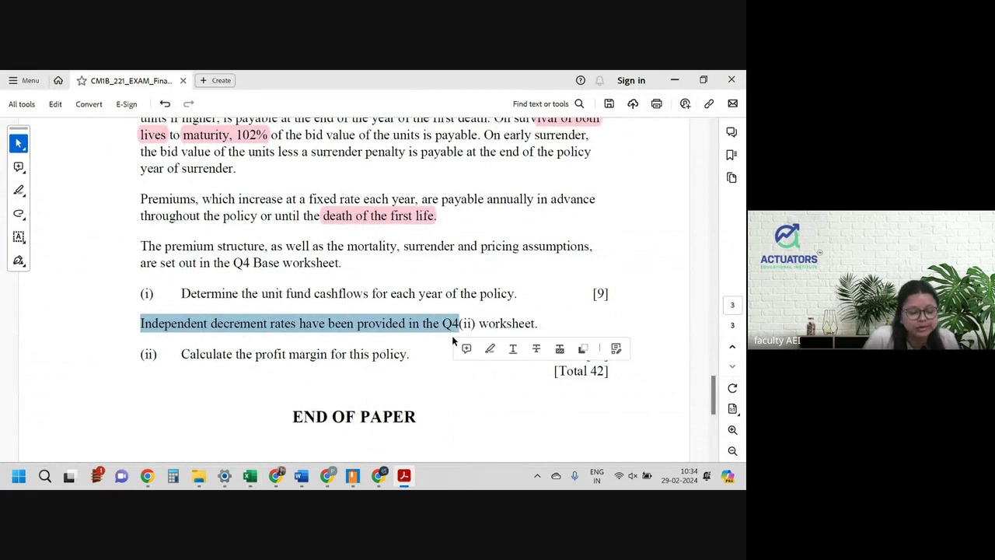
pyautogui.hotkey('alt', 'Tab')
pyautogui.click(391, 439)
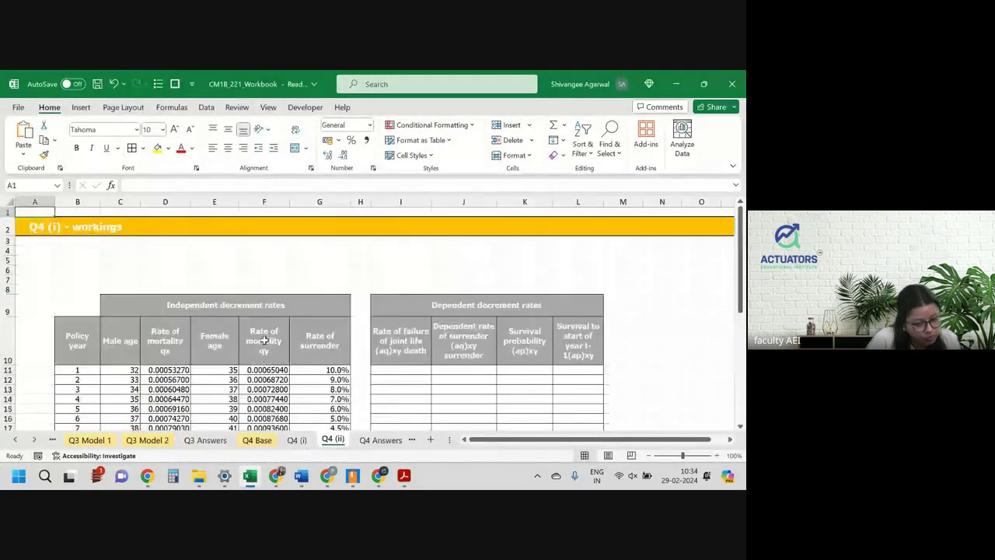
pyautogui.scroll(-5, 265, 339)
pyautogui.scroll(5, 264, 340)
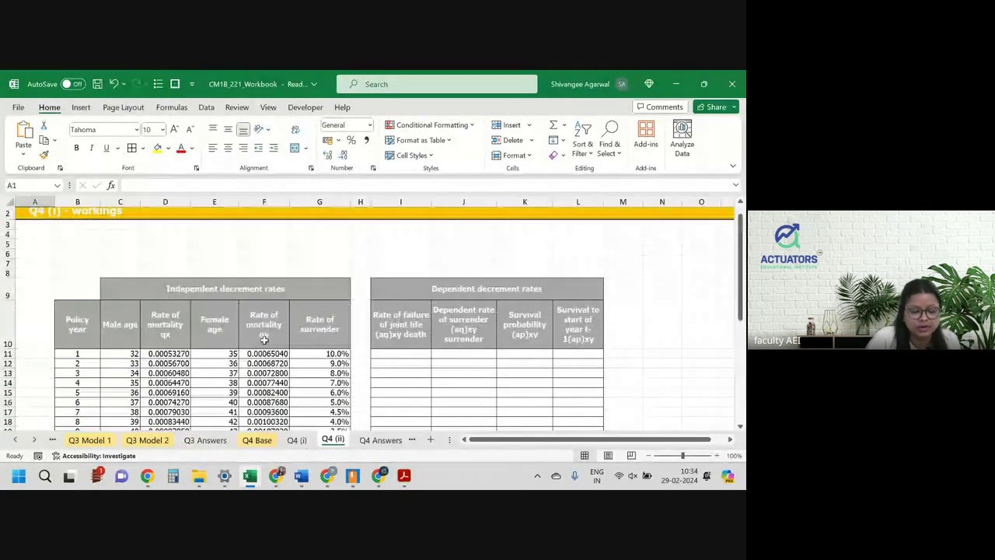
pyautogui.click(173, 354)
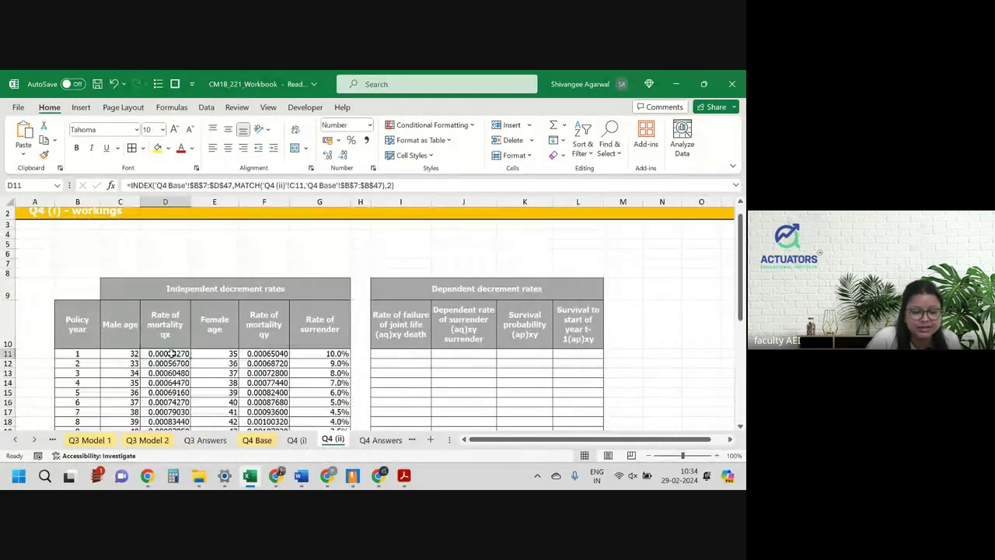
pyautogui.scroll(-1, 173, 354)
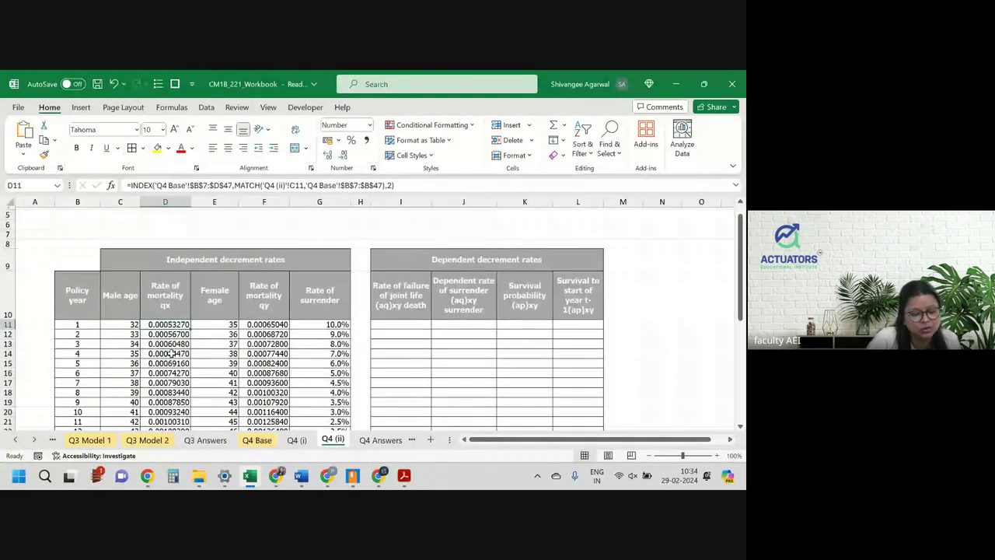
pyautogui.click(264, 332)
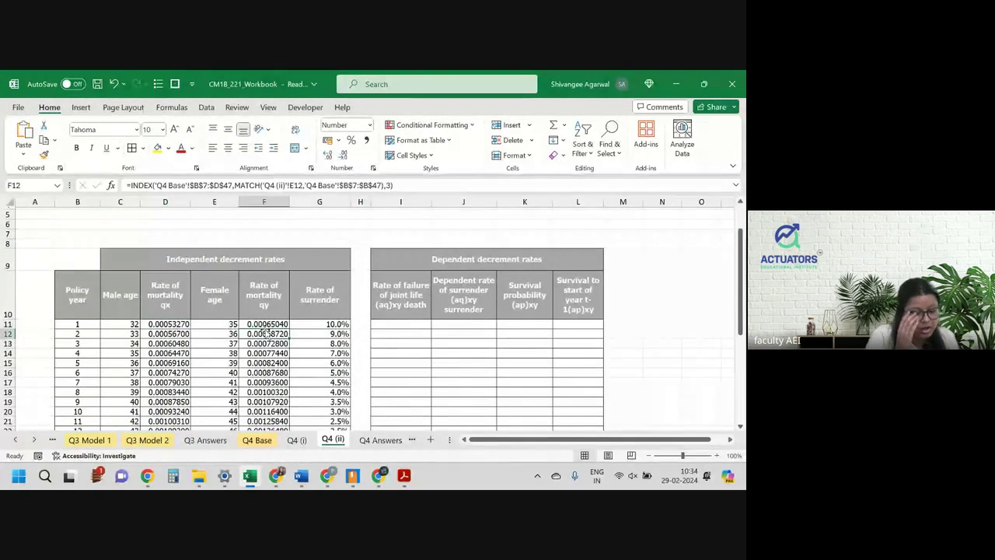
pyautogui.click(320, 324)
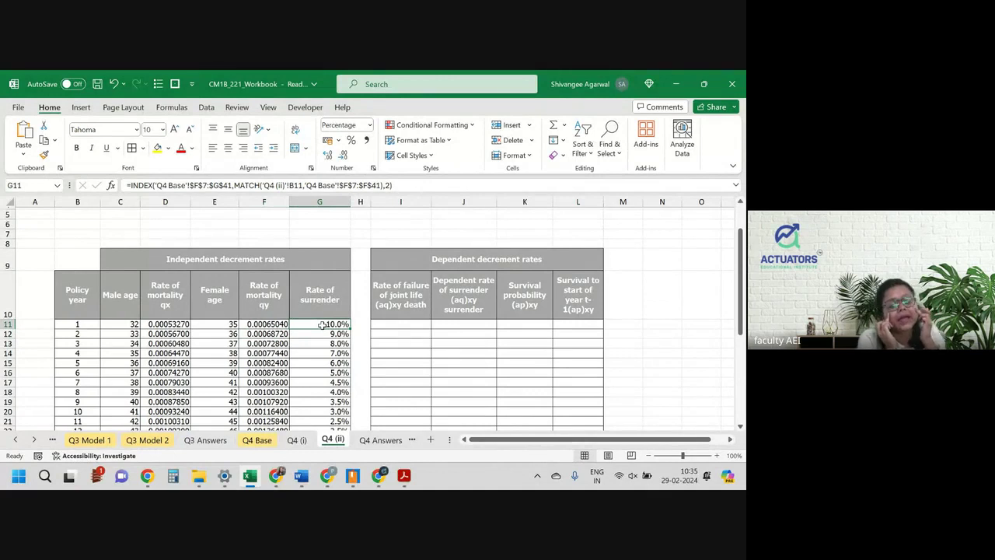
pyautogui.hotkey('alt', 'Tab')
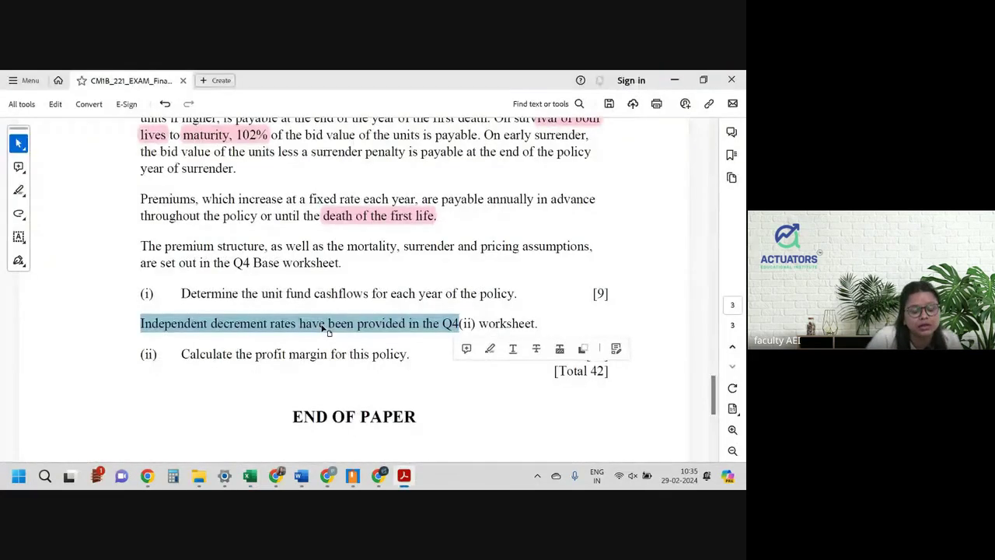
pyautogui.moveTo(222, 354); pyautogui.dragTo(263, 356)
pyautogui.tripleClick(262, 356)
pyautogui.hotkey('alt', 'Tab')
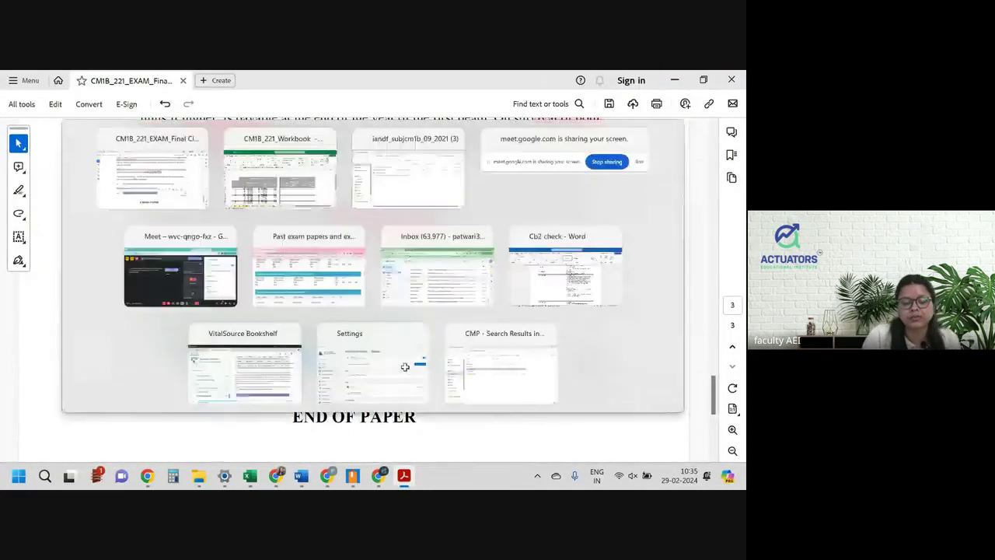
# Step: Enter I11's joint-life death rate as =1-((1-D11)*(1-F11))
pyautogui.click(414, 321)
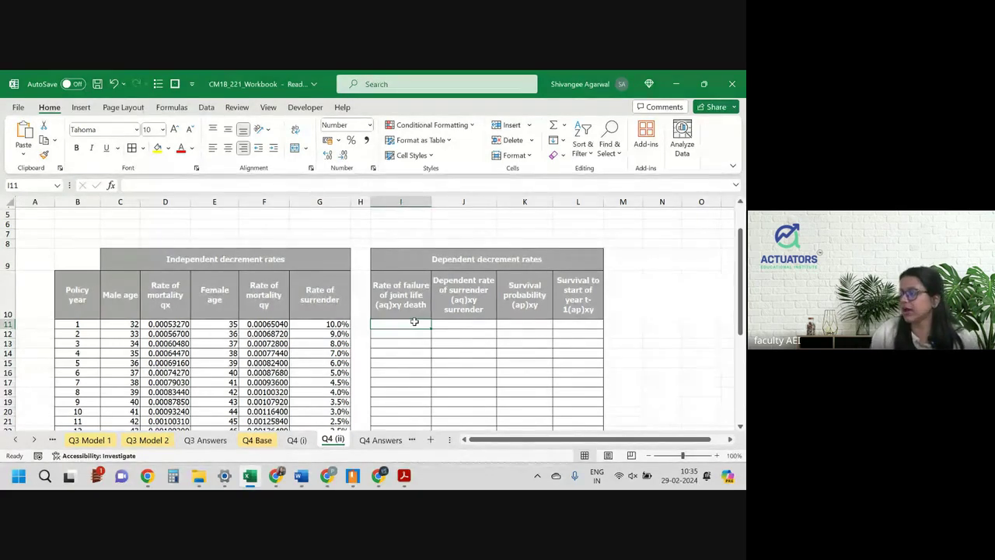
pyautogui.write('=')
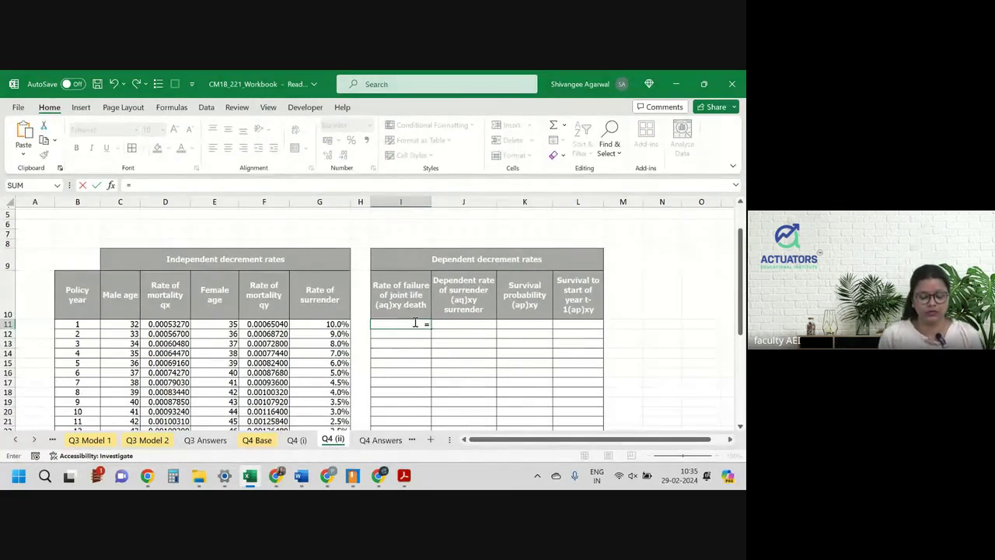
pyautogui.write('1-(')
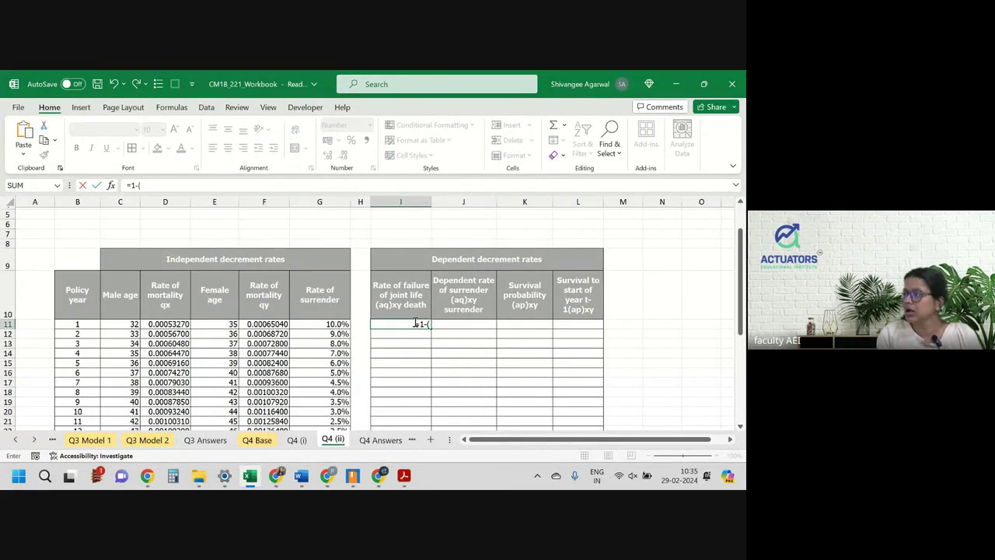
pyautogui.write('(1-')
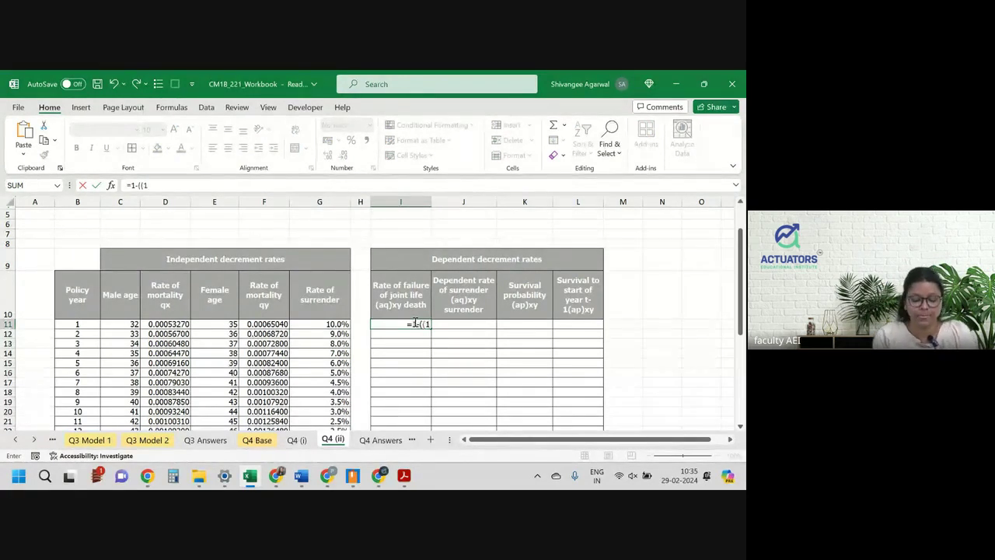
pyautogui.press('Left')
pyautogui.press('Left')
pyautogui.press('Left')
pyautogui.press('Left')
pyautogui.press('Left')
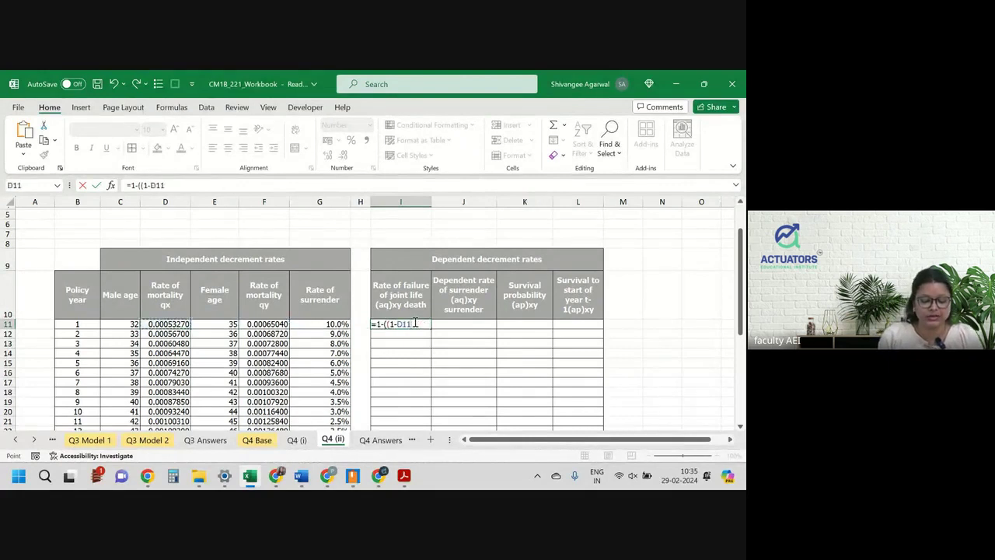
pyautogui.write(')*(')
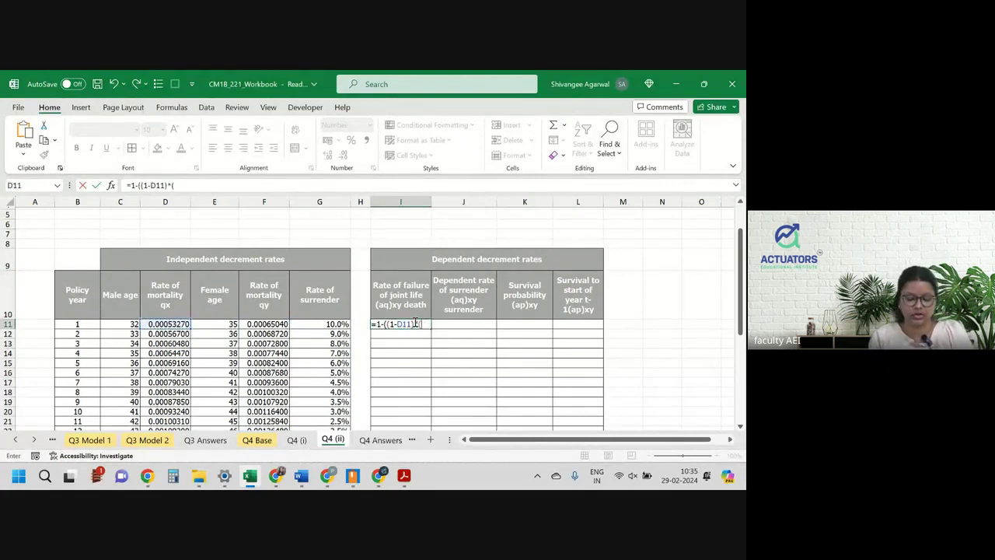
pyautogui.write('1-F11')
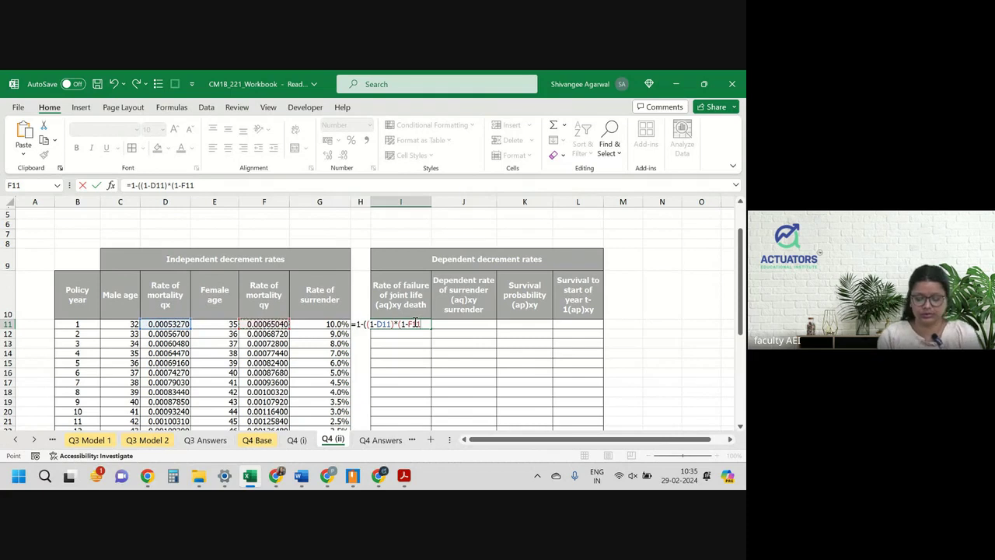
pyautogui.write('))')
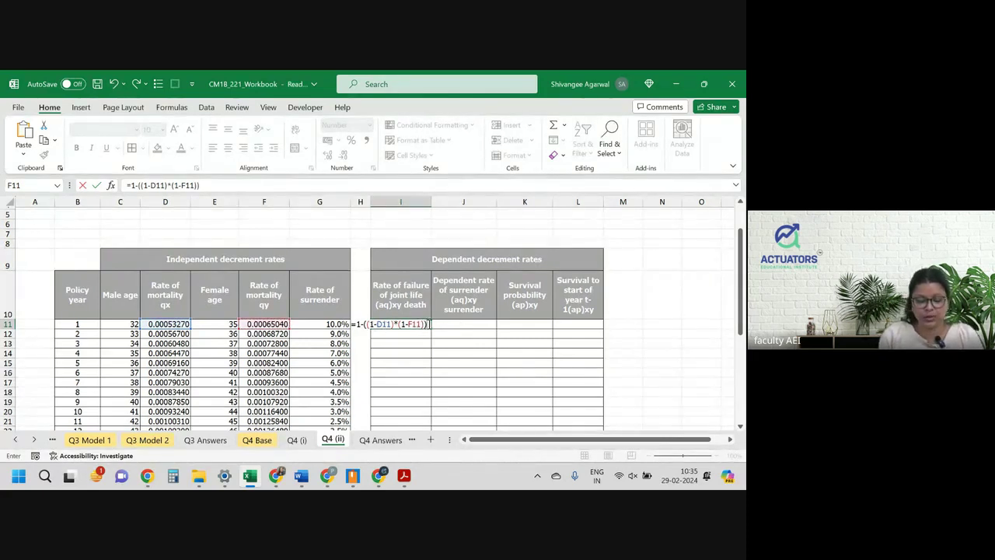
pyautogui.moveTo(428, 324); pyautogui.dragTo(363, 324)
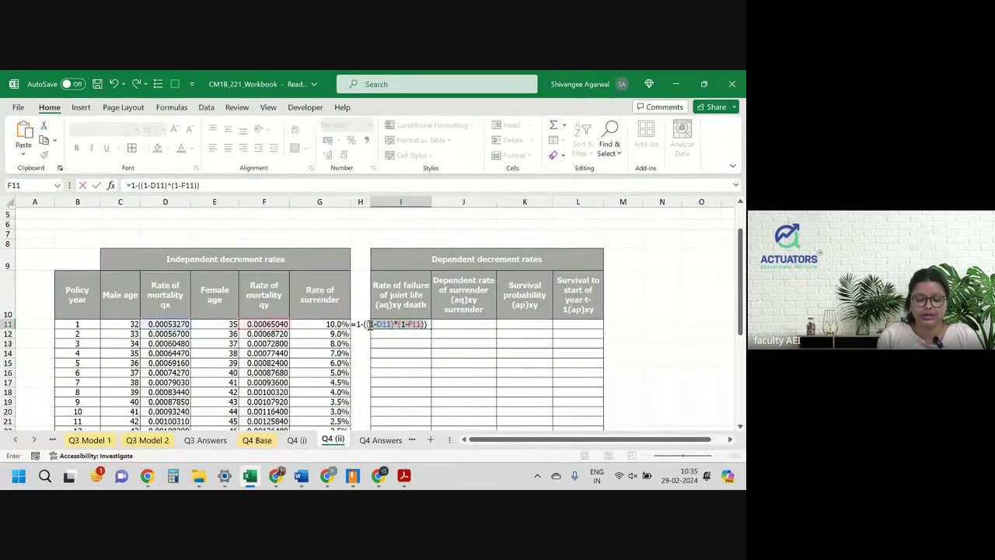
pyautogui.click(365, 324)
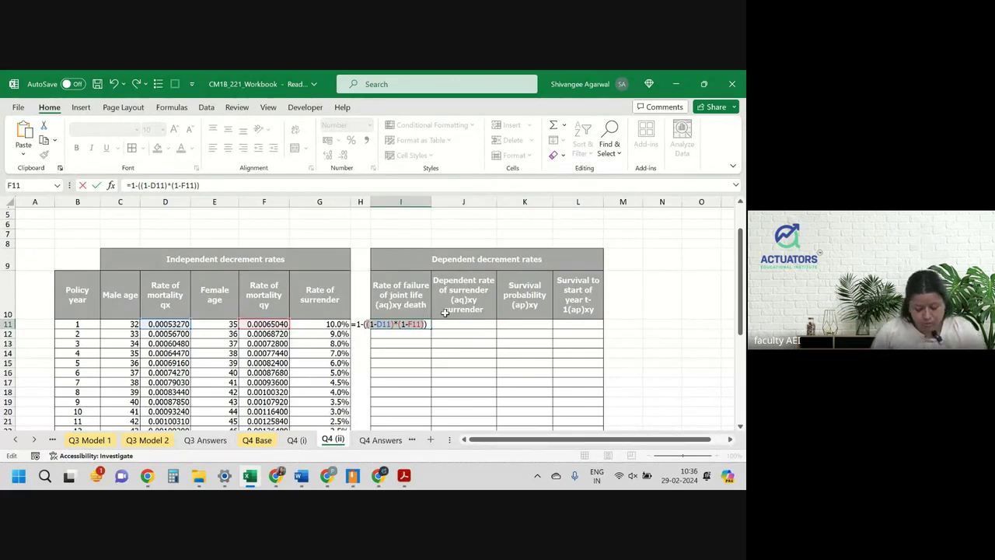
pyautogui.press('Return')
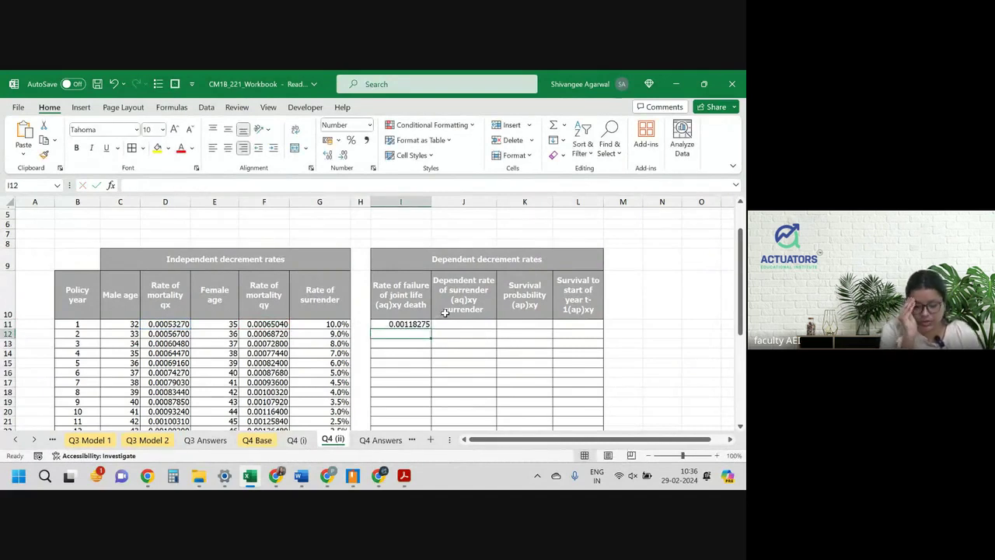
# Step: Copy the I11 death rate formula down to I40 for all 30 policy years
pyautogui.click(419, 324)
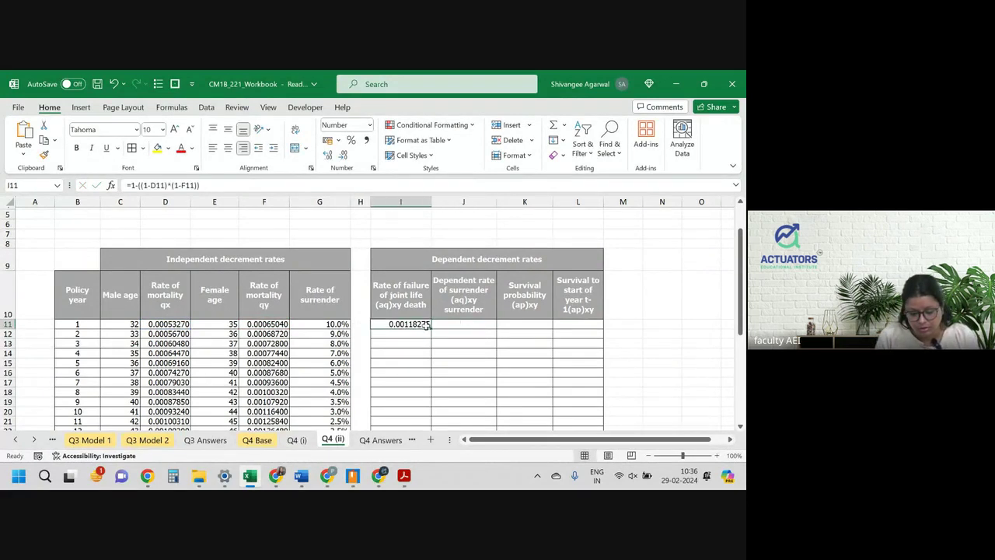
pyautogui.moveTo(430, 327); pyautogui.dragTo(415, 401)
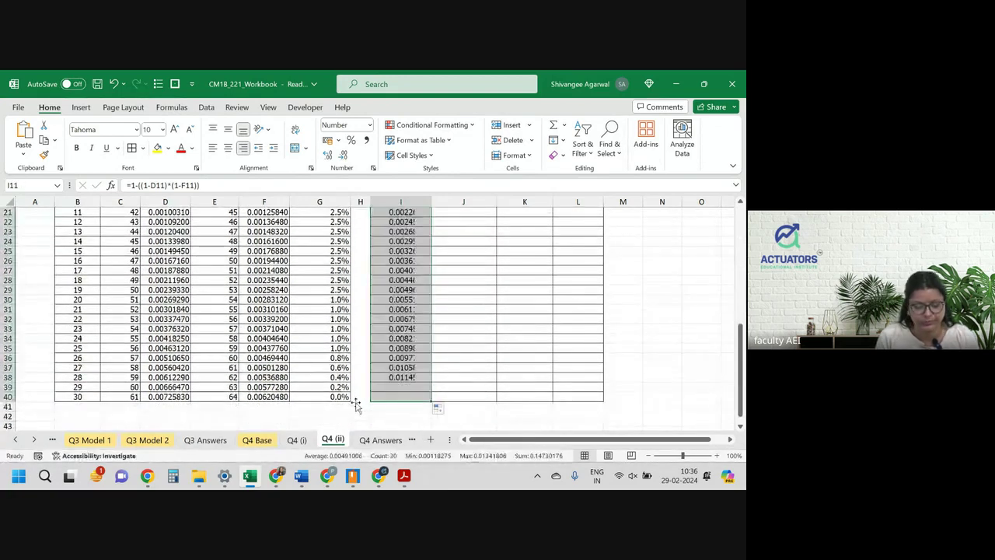
pyautogui.scroll(7, 234, 394)
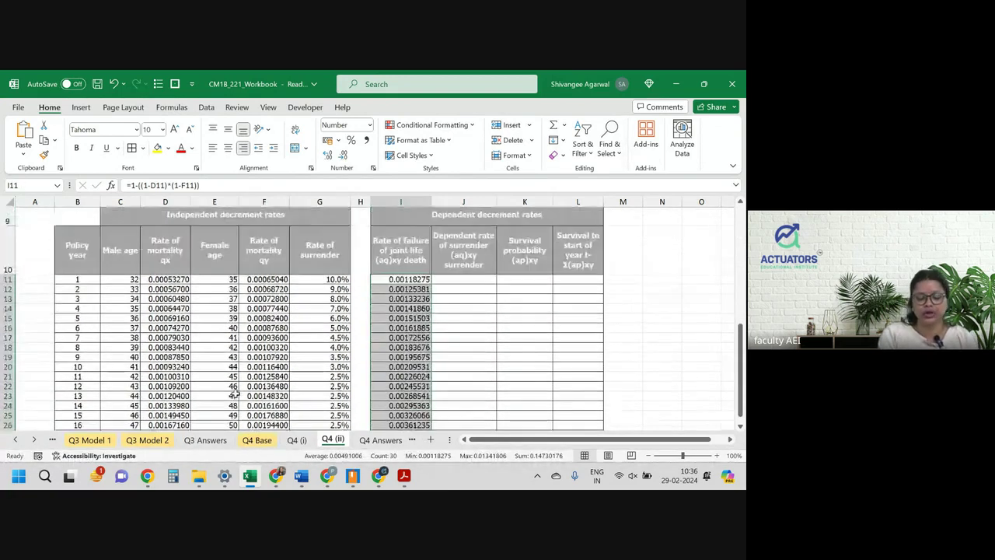
pyautogui.scroll(-1, 233, 394)
# Step: Enter =(1-I11)*G11 in J11 and copy it down column J
pyautogui.click(467, 320)
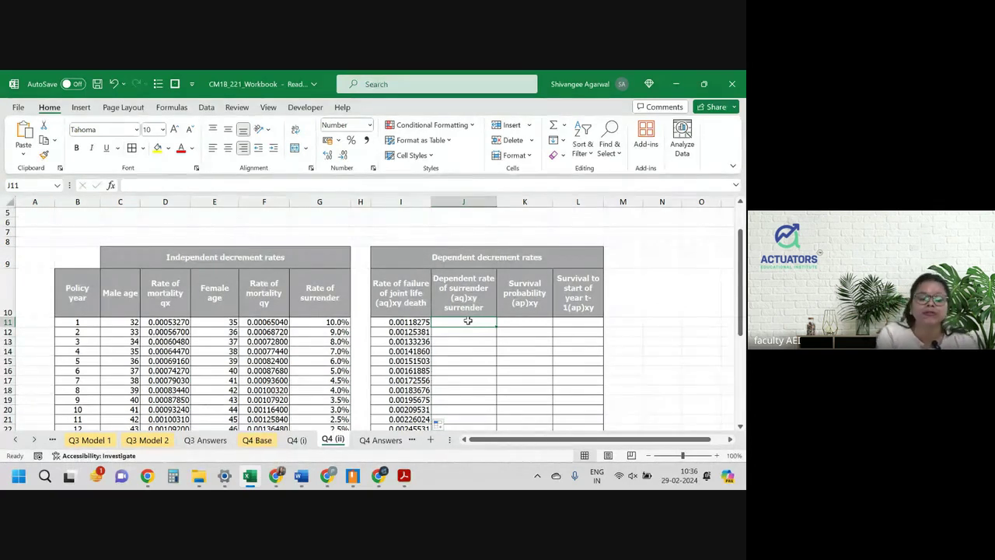
pyautogui.write('=')
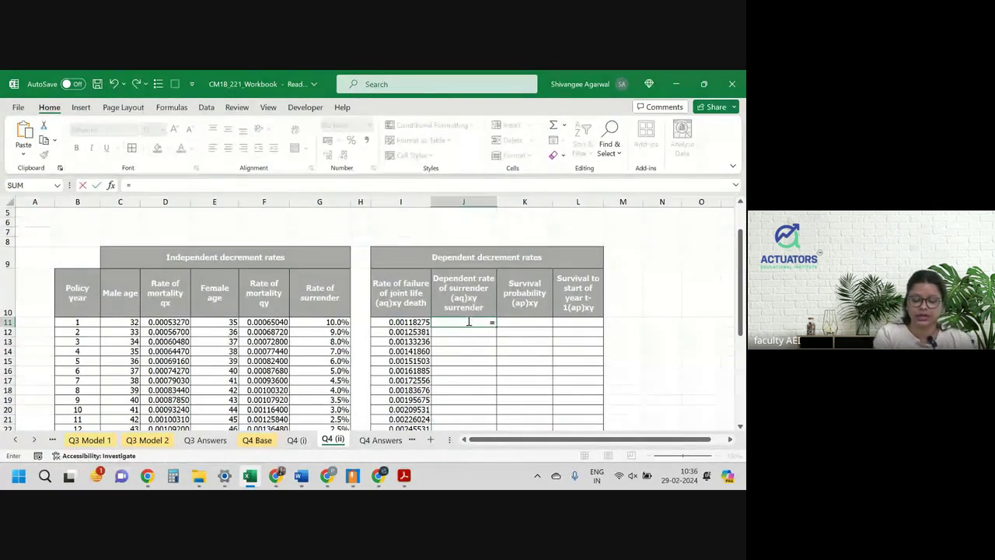
pyautogui.write('(1-')
pyautogui.press('Left')
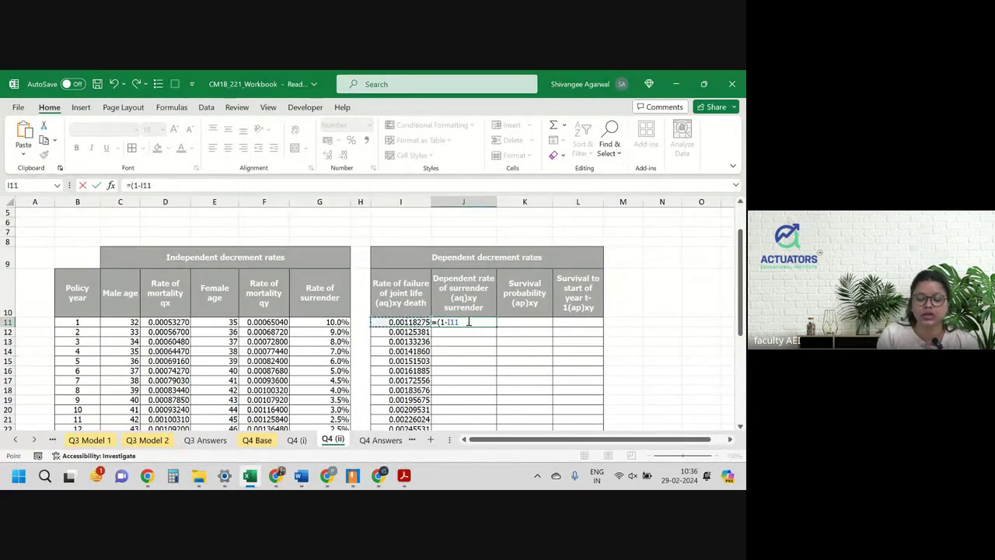
pyautogui.write(')')
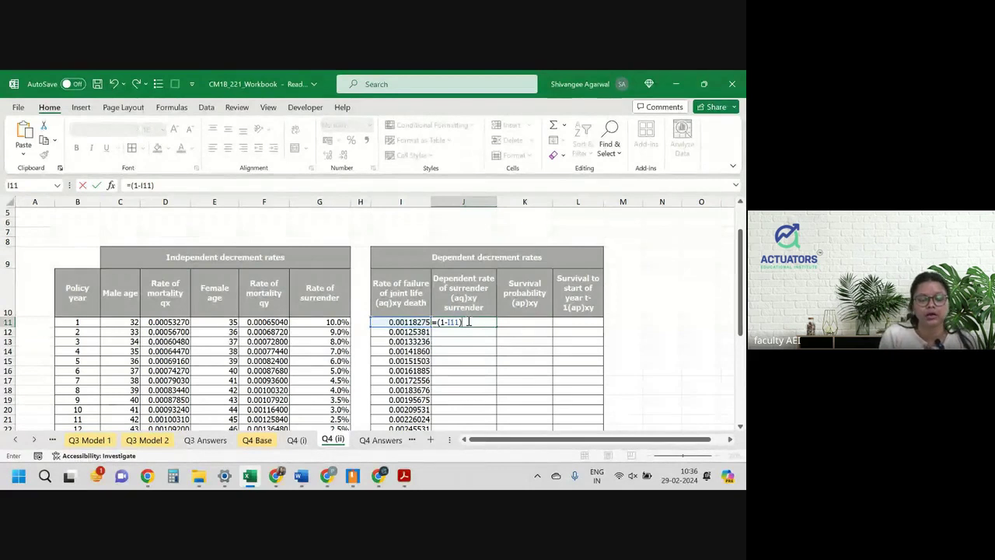
pyautogui.write('*')
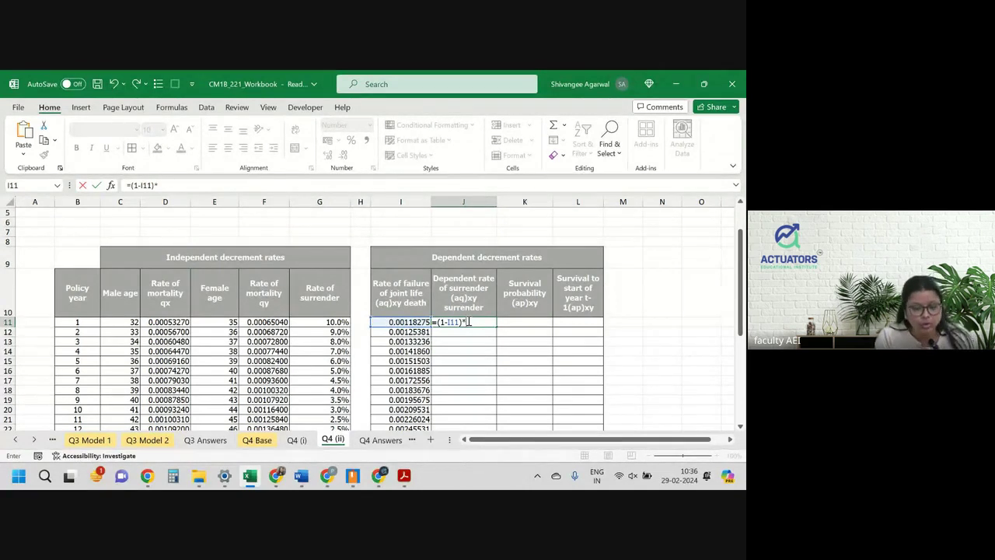
pyautogui.click(301, 322)
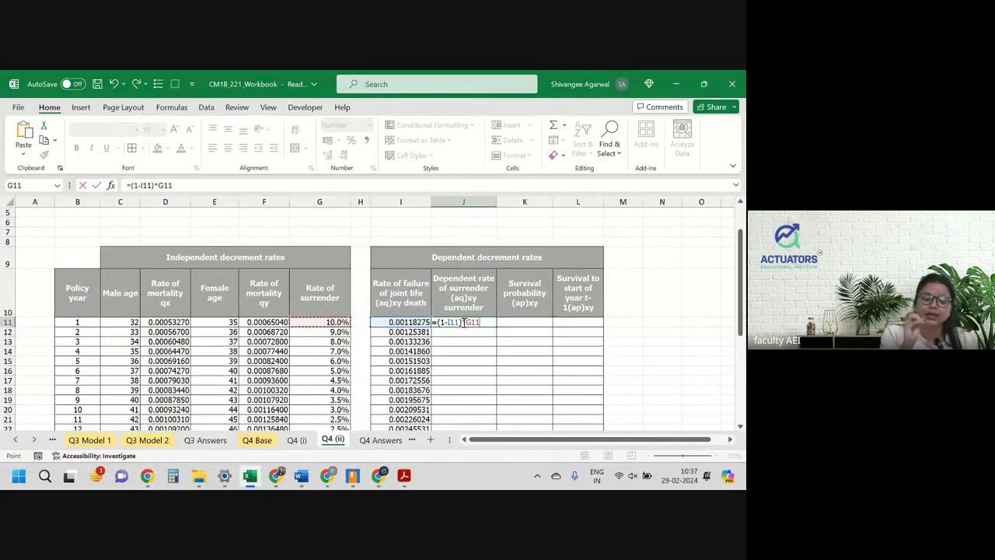
pyautogui.press('Return')
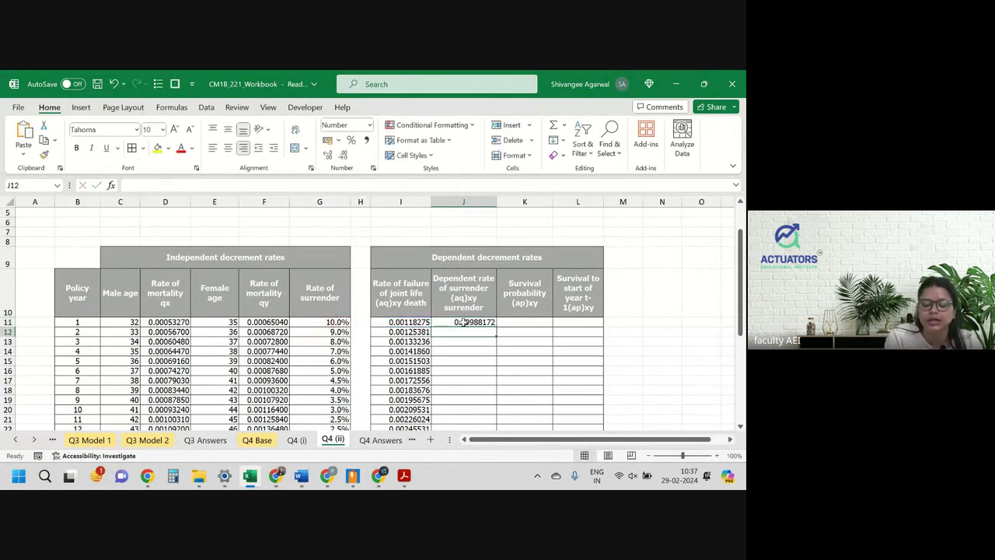
pyautogui.click(463, 322)
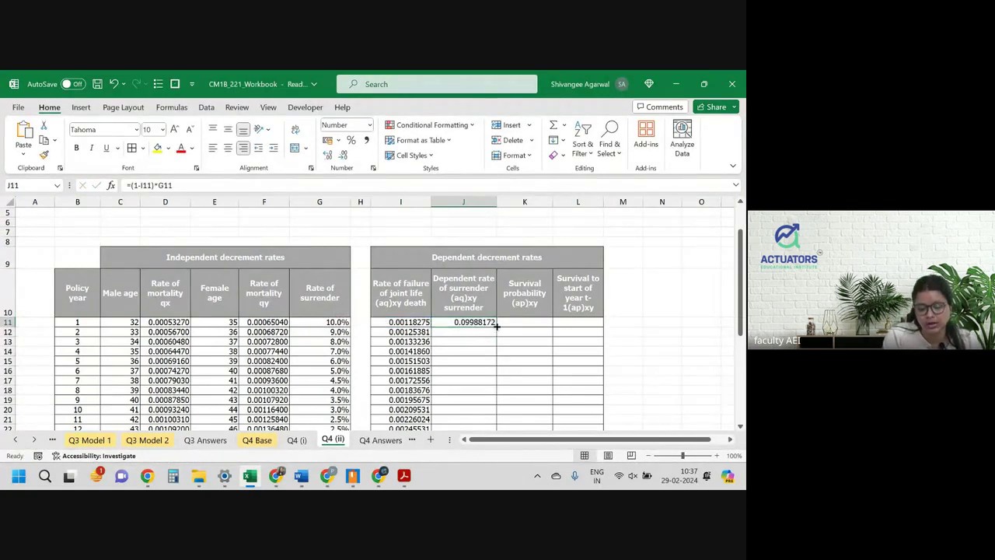
pyautogui.doubleClick(496, 326)
pyautogui.click(519, 321)
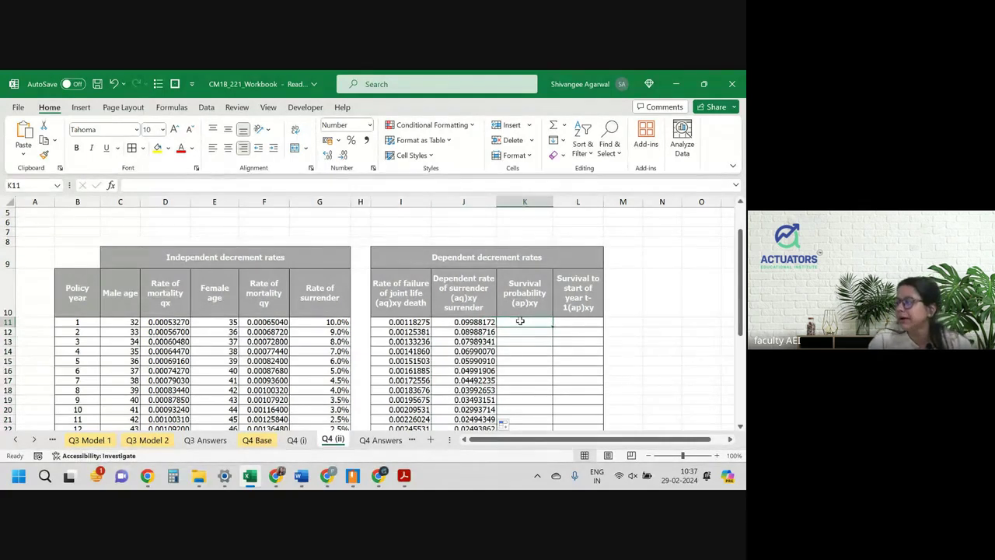
# Step: Enter K11 as 1 minus the J11 and I11 dependent rates and copy it down column K
pyautogui.write('=')
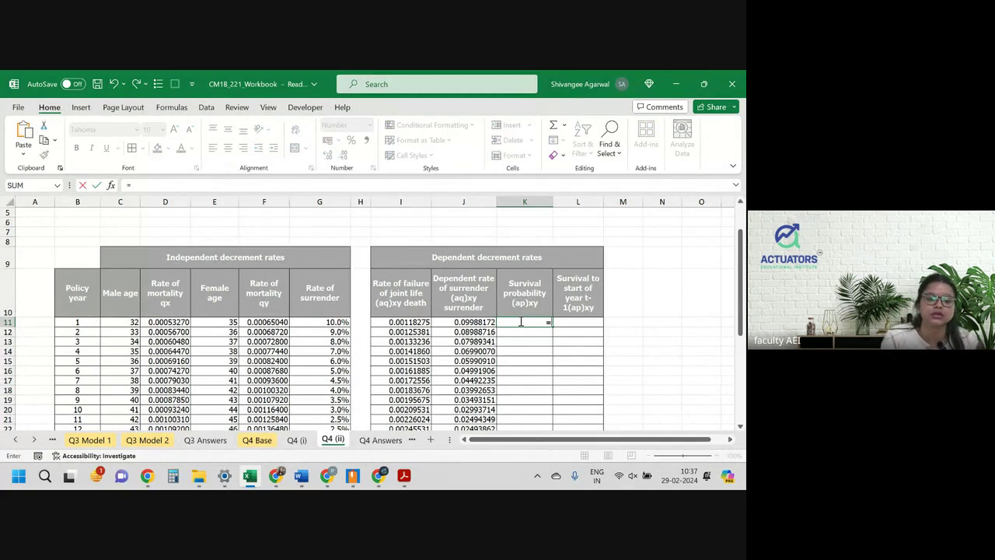
pyautogui.write('1-')
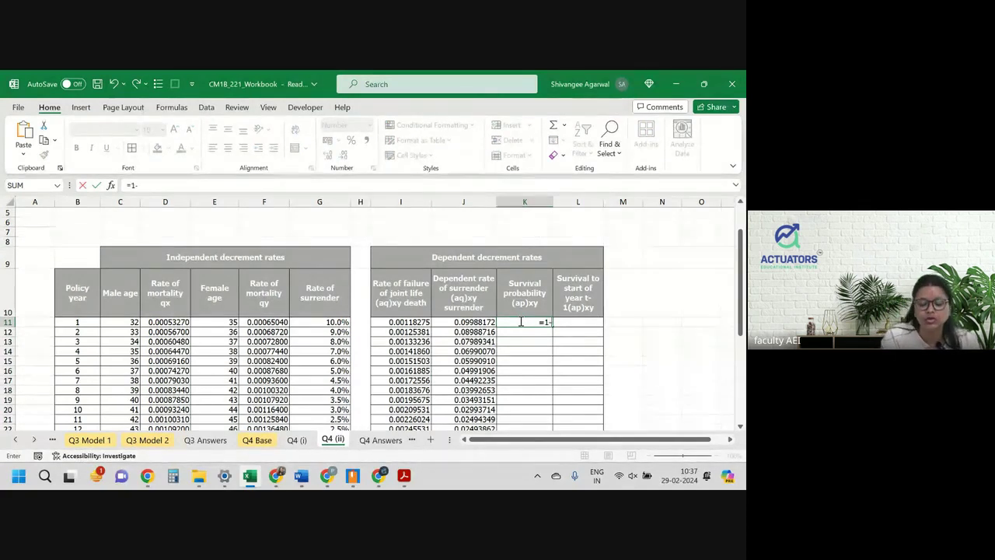
pyautogui.press('Left')
pyautogui.press('Left')
pyautogui.write('-')
pyautogui.press('Left')
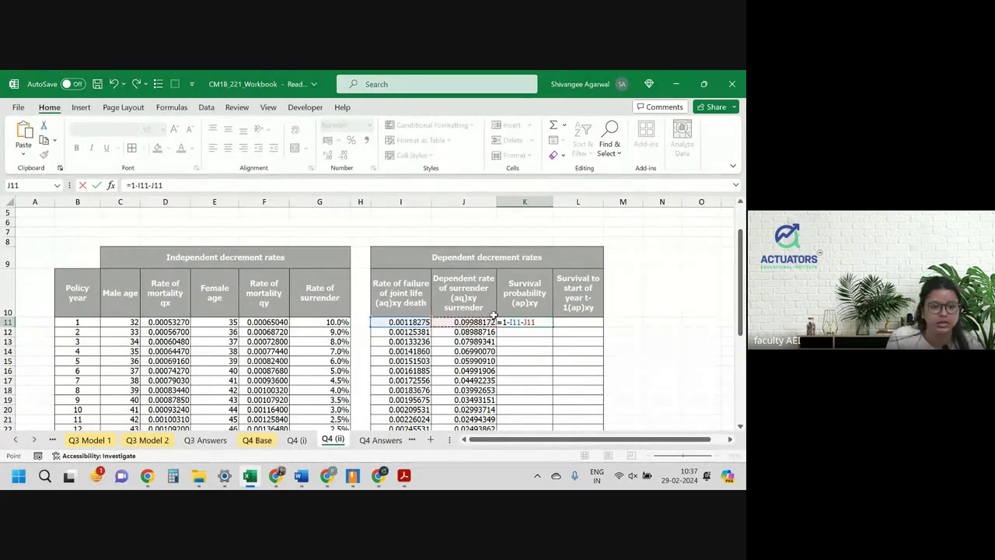
pyautogui.press('Return')
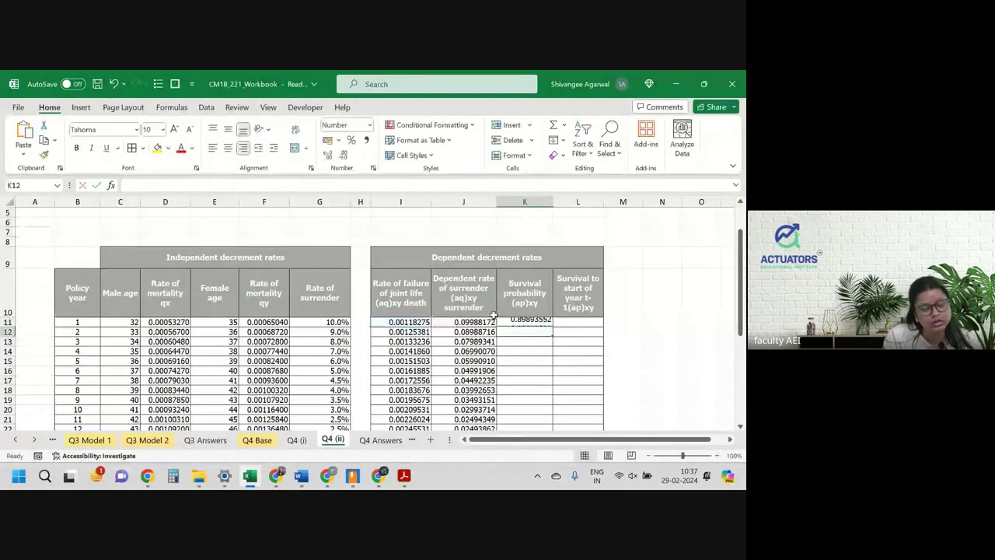
pyautogui.click(542, 323)
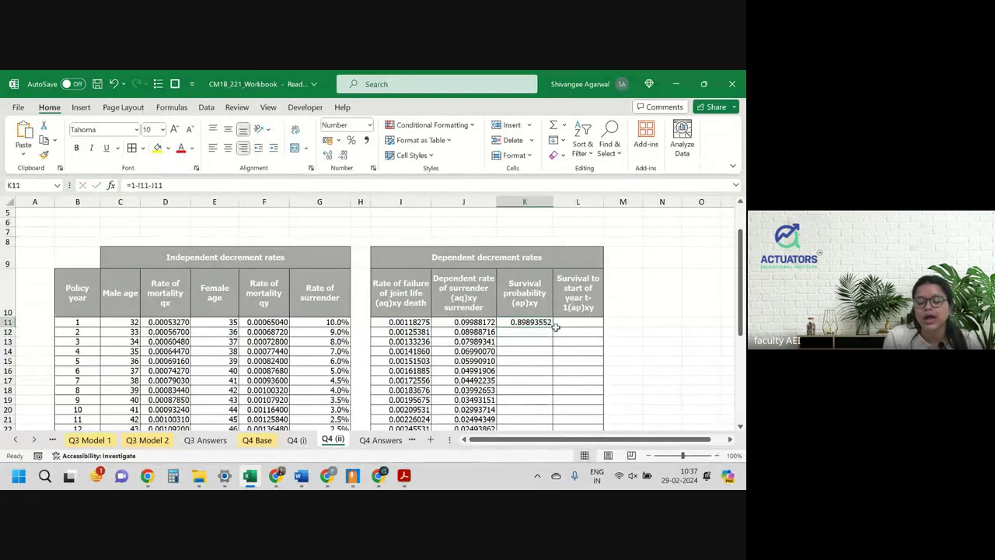
pyautogui.doubleClick(551, 326)
pyautogui.click(582, 321)
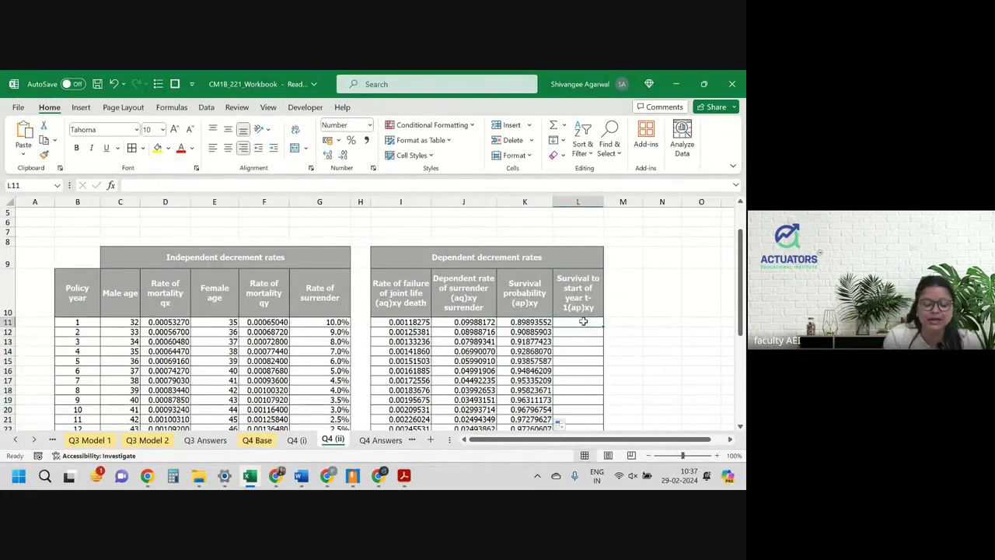
# Step: Set L11 to 1 and L12 to =L11*K11, then fill the formula down column L
pyautogui.write('1')
pyautogui.press('Return')
pyautogui.write('=')
pyautogui.press('Up')
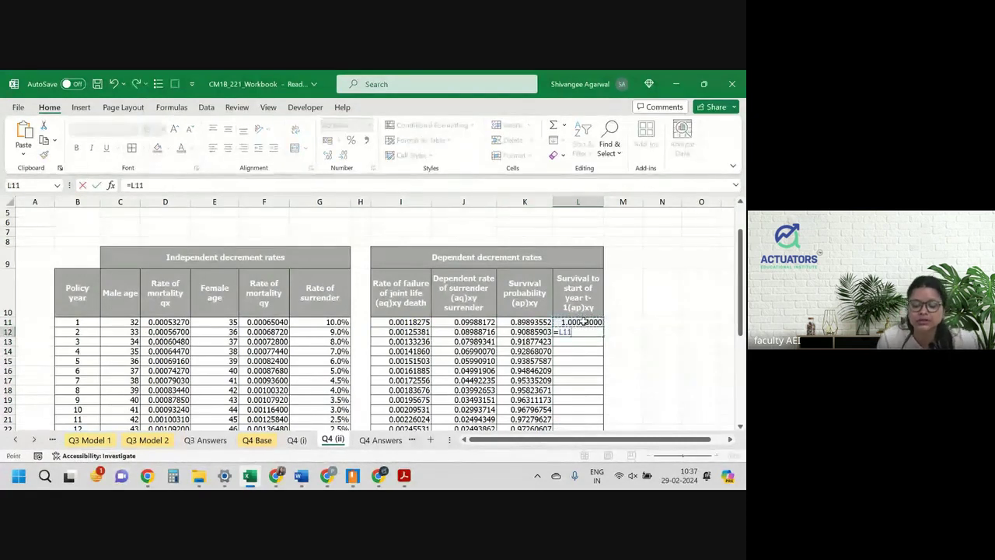
pyautogui.write('*')
pyautogui.press('Up')
pyautogui.press('Left')
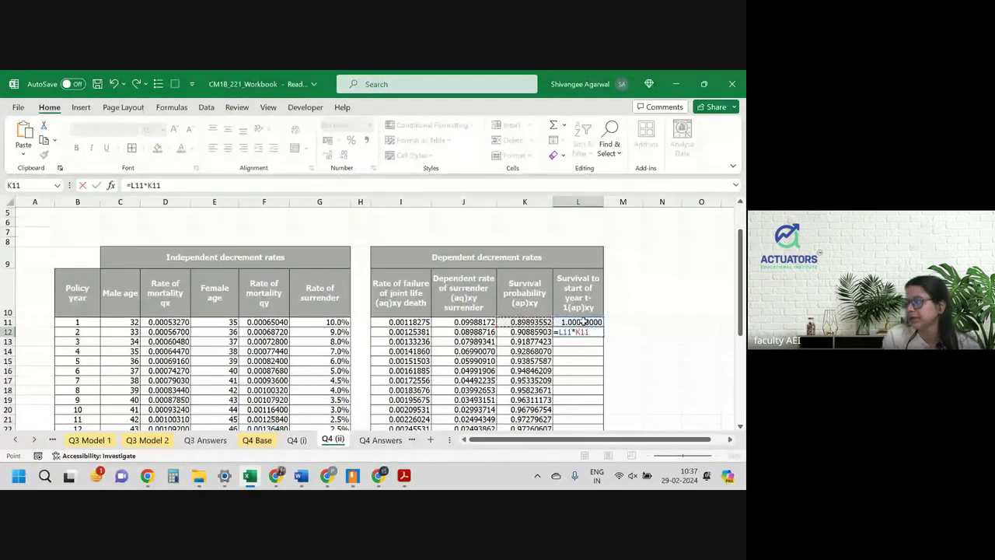
pyautogui.press('Return')
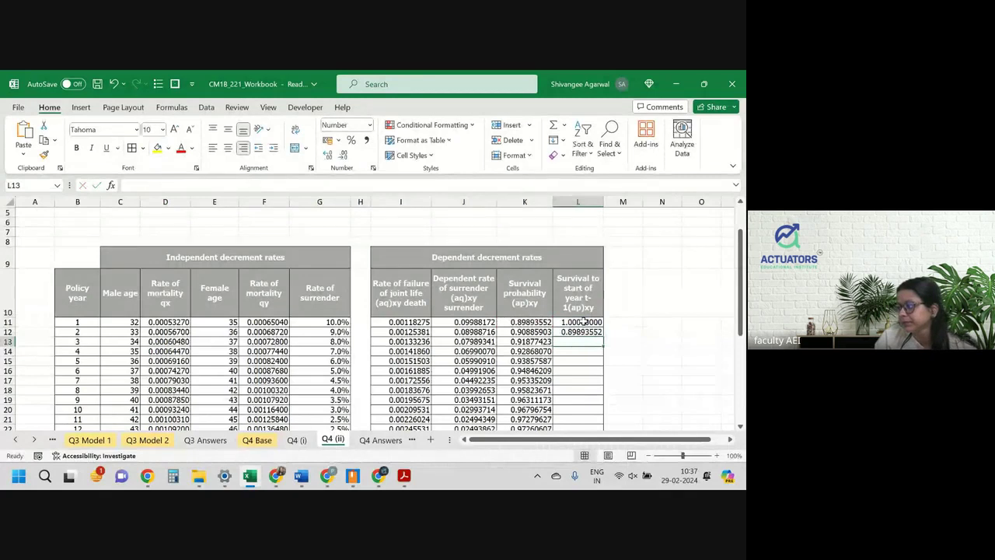
pyautogui.click(581, 332)
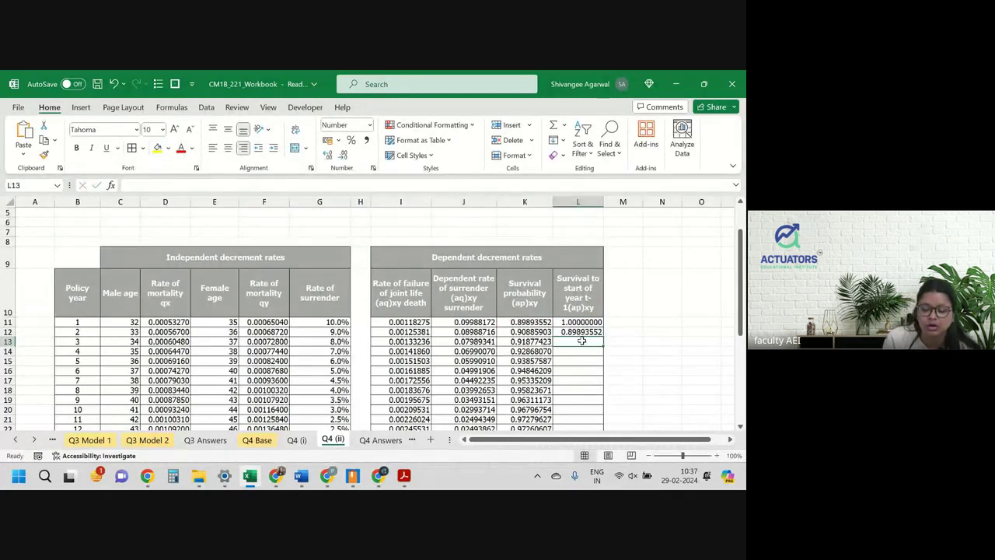
pyautogui.moveTo(582, 335); pyautogui.dragTo(583, 342)
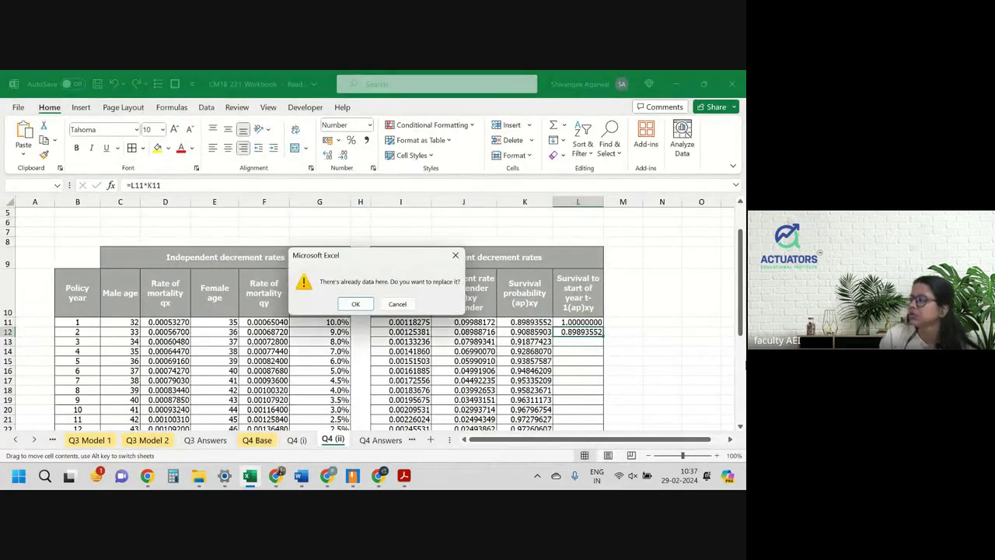
pyautogui.click(398, 304)
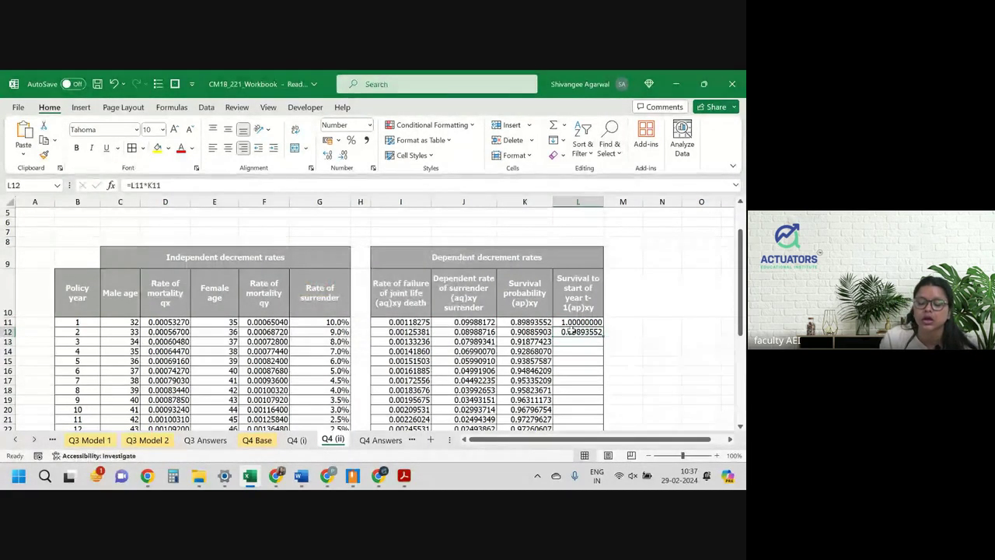
pyautogui.doubleClick(603, 336)
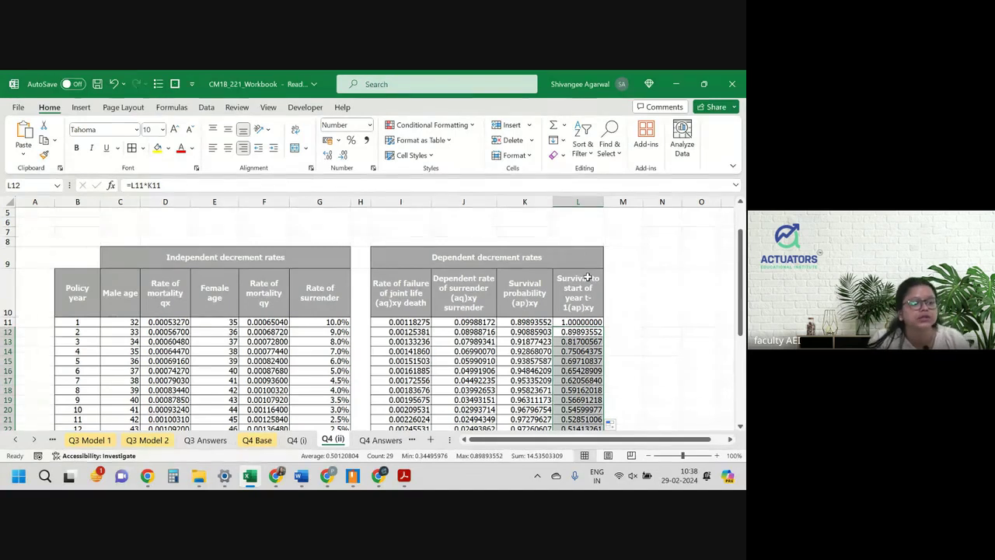
pyautogui.hscroll(3, 666, 304)
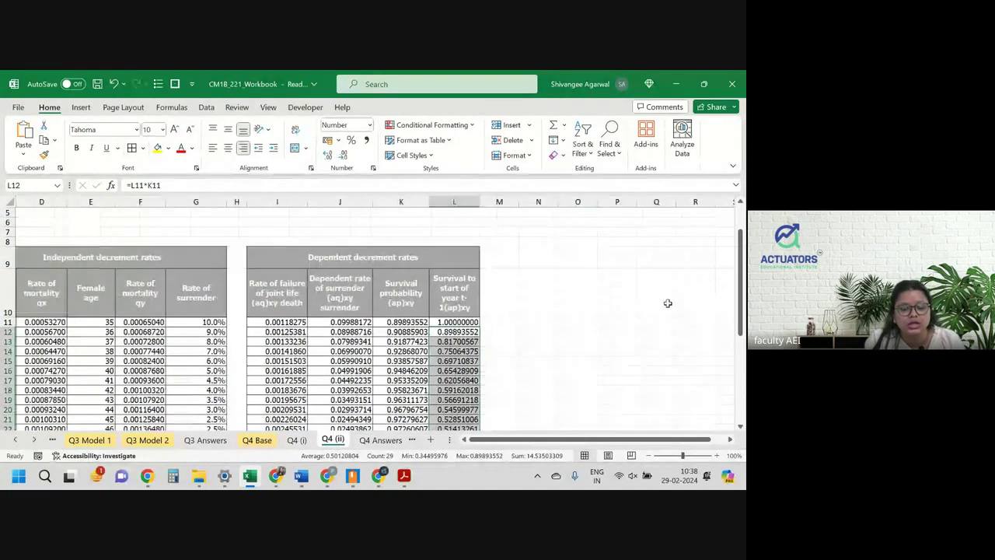
pyautogui.hscroll(-3, 667, 303)
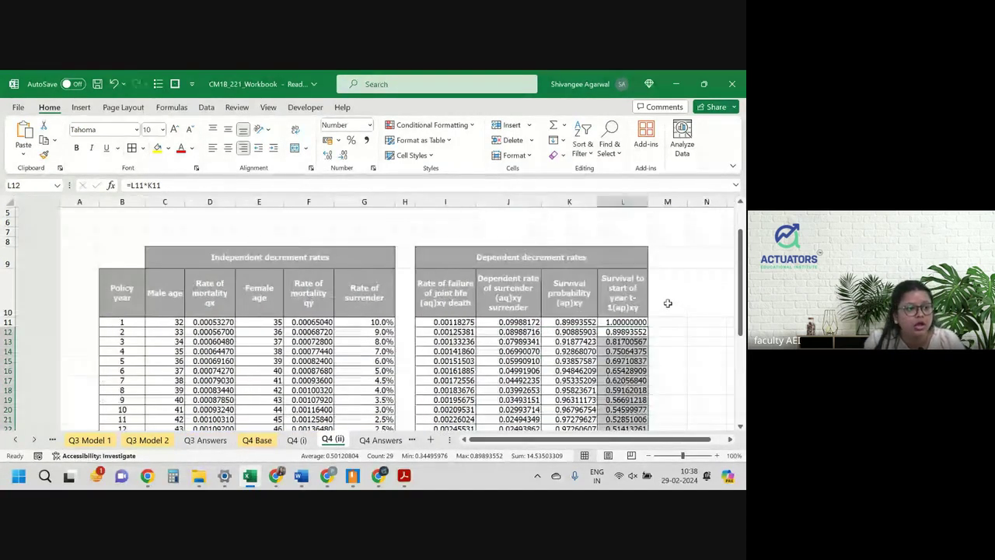
pyautogui.hscroll(1, 667, 303)
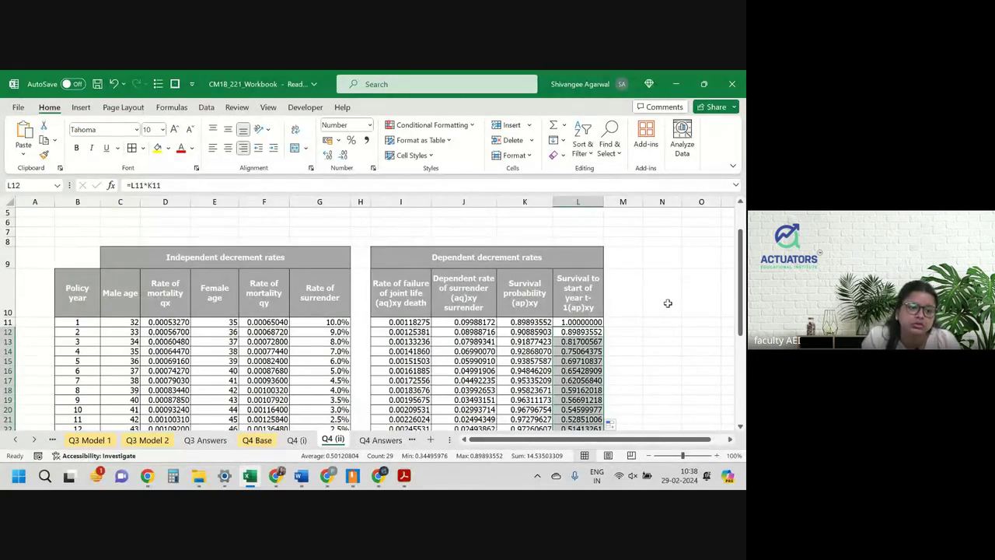
pyautogui.press('Right')
pyautogui.press('Right')
pyautogui.press('Right')
pyautogui.press('Right')
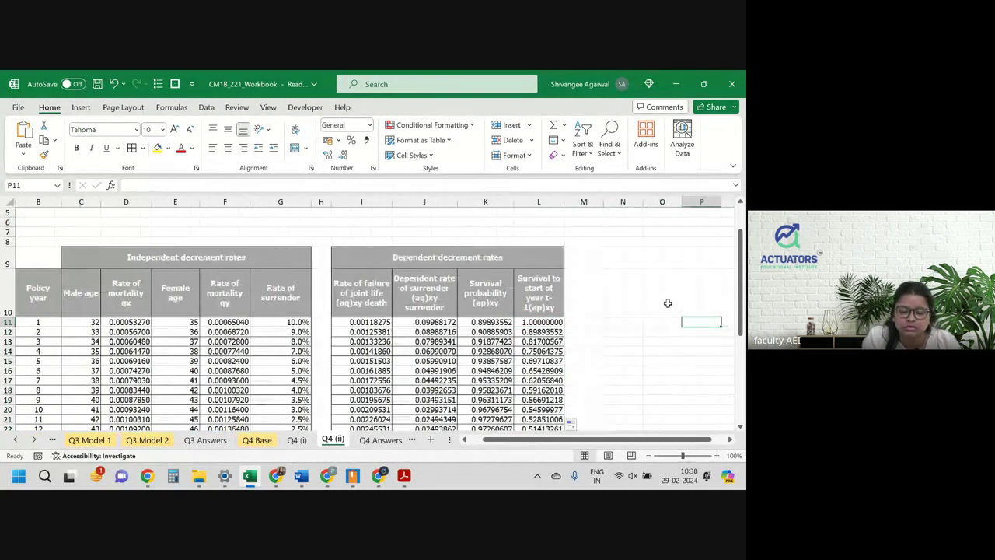
pyautogui.press('Up')
pyautogui.press('Left')
pyautogui.press('Left')
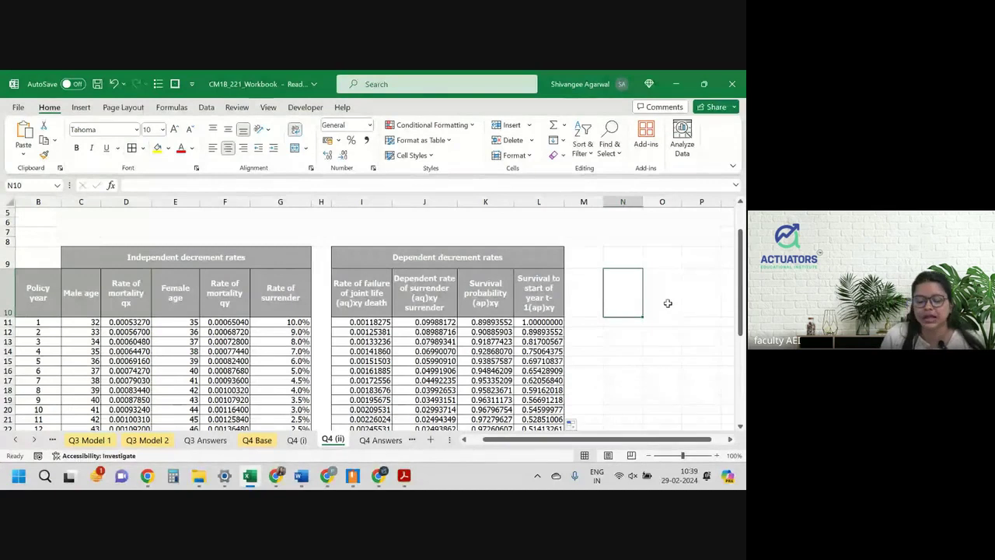
# Step: Type the heading 'Non-Unit Fund Cashflows' into cell N9
pyautogui.press('Up')
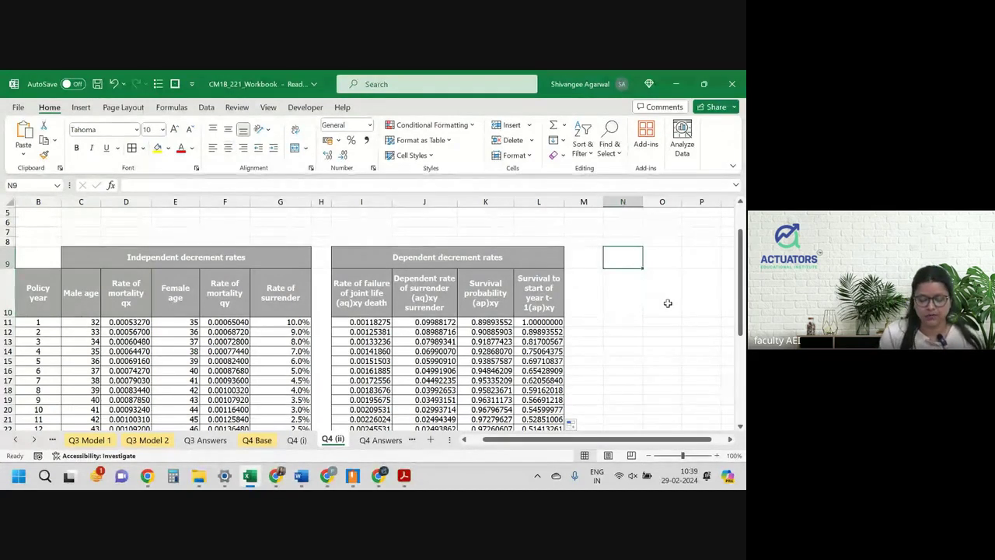
pyautogui.write('NON')
pyautogui.press('BackSpace')
pyautogui.press('BackSpace')
pyautogui.press('BackSpace')
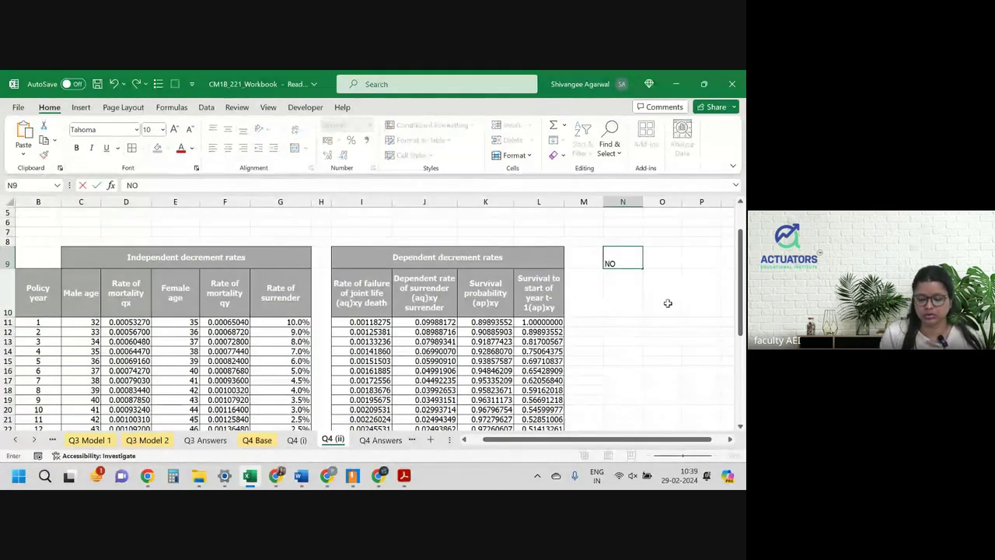
pyautogui.write('Non-')
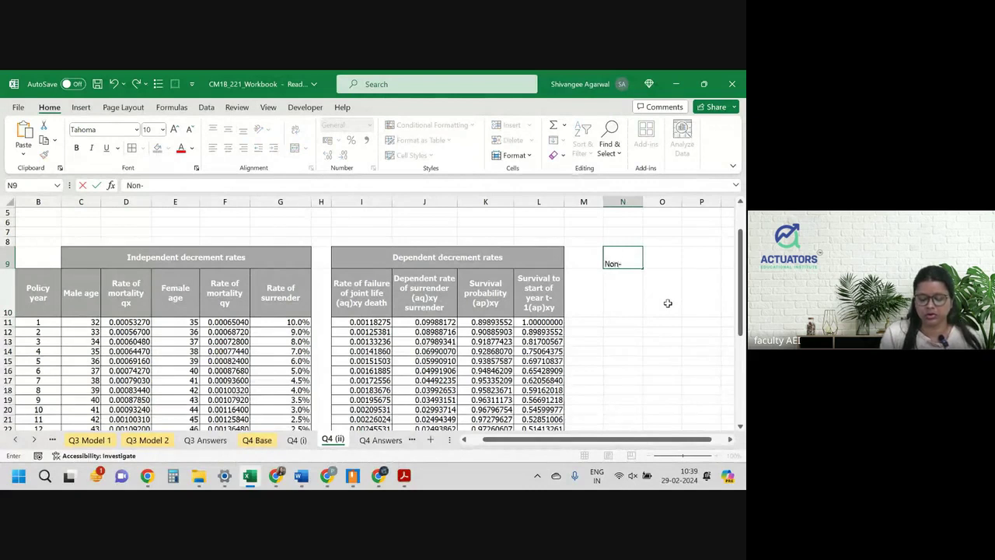
pyautogui.write('Unit')
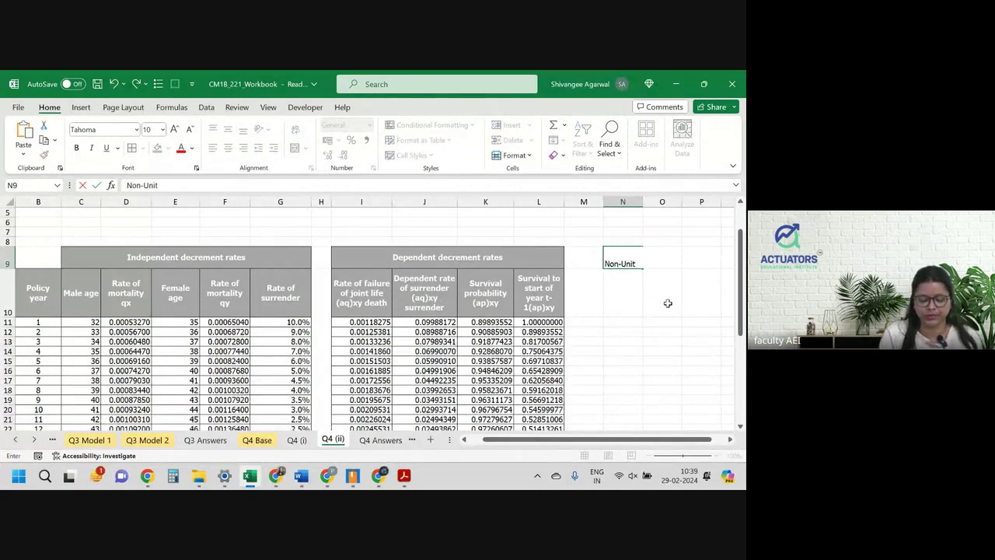
pyautogui.write(' Fund Cash')
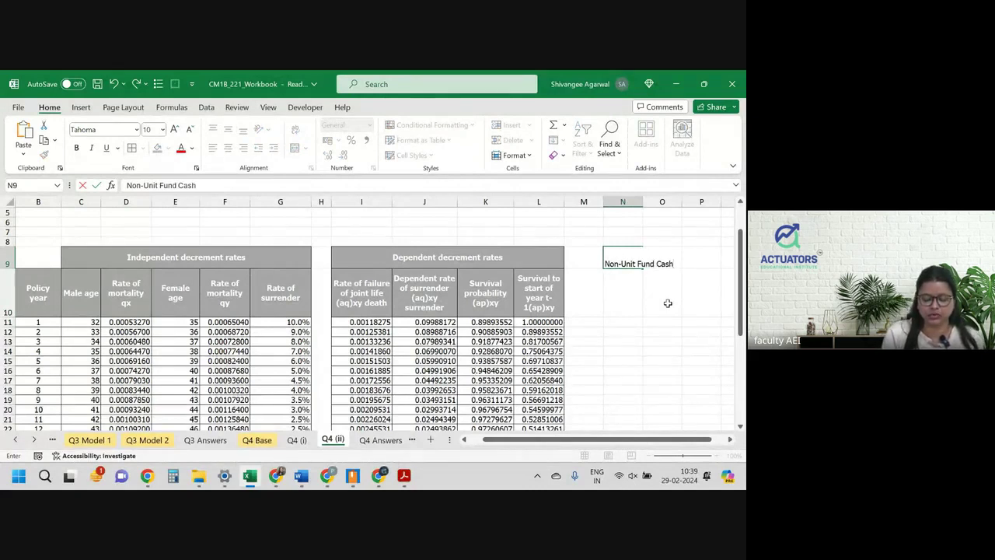
pyautogui.write('flows')
pyautogui.press('Return')
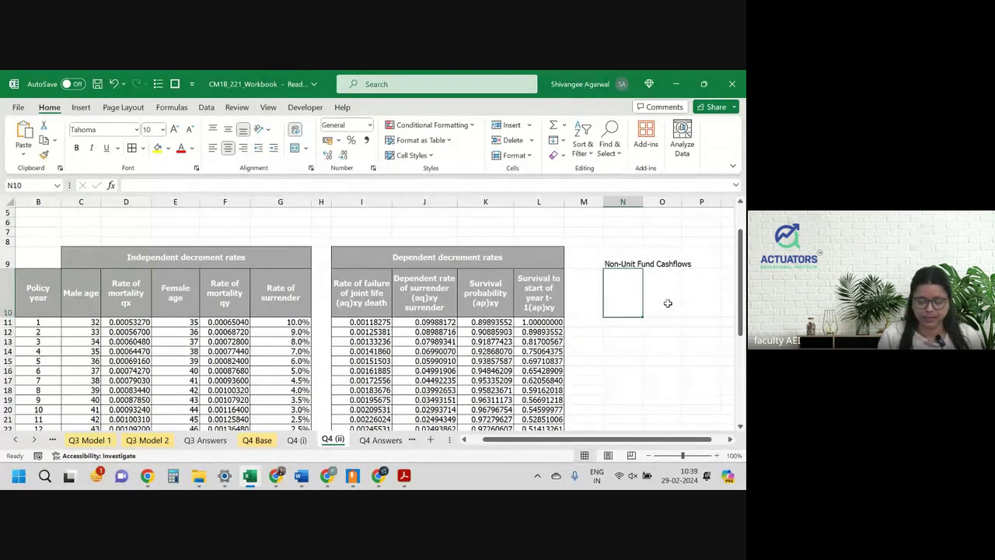
# Step: Add the 'Unallocated premium' header in N10 and widen column N to fit it
pyautogui.write('Unal')
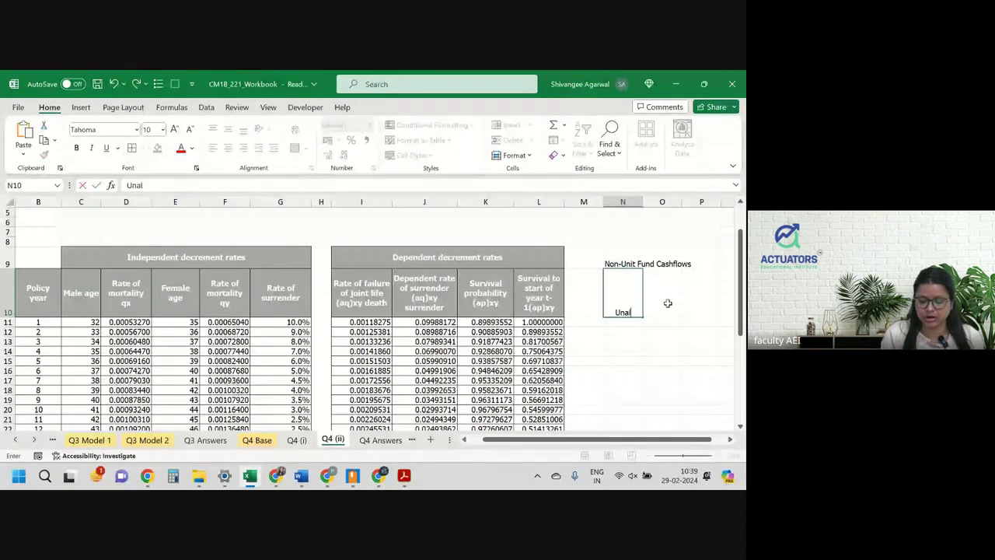
pyautogui.write('located pr')
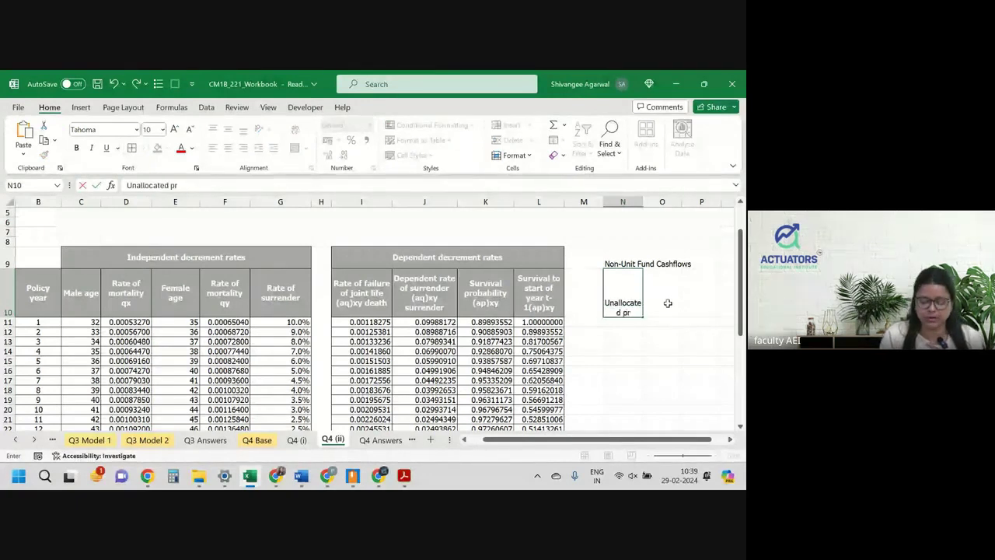
pyautogui.write('emium')
pyautogui.press('Return')
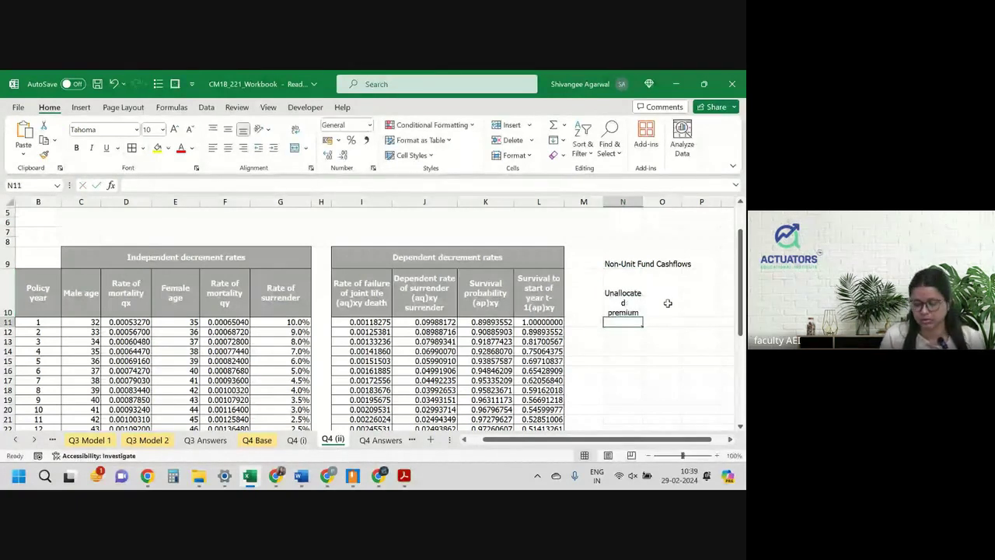
pyautogui.moveTo(643, 202); pyautogui.dragTo(648, 204)
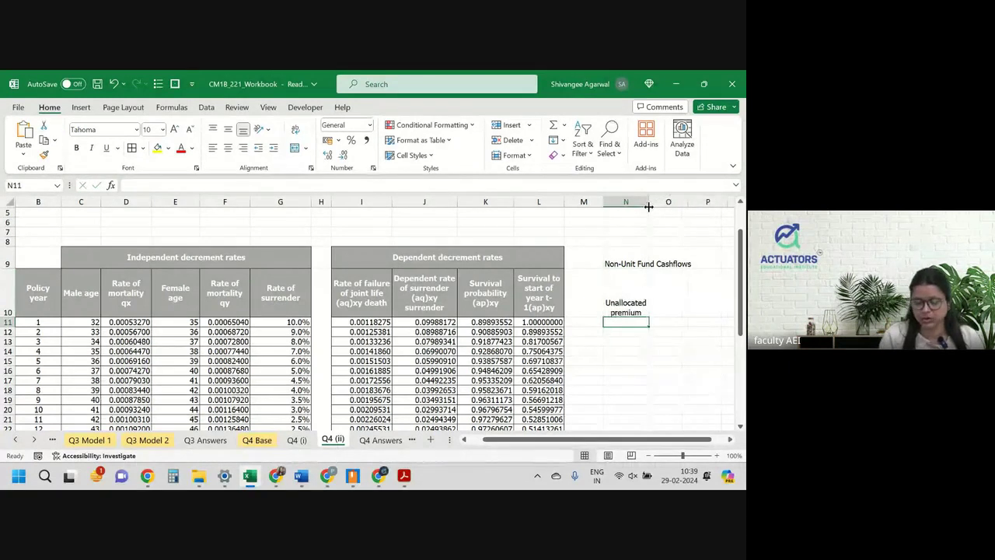
# Step: Enter ='Q4 (i)'!D10-'Q4 (i)'!E10 in N11 for year 1's unallocated premium
pyautogui.write('=')
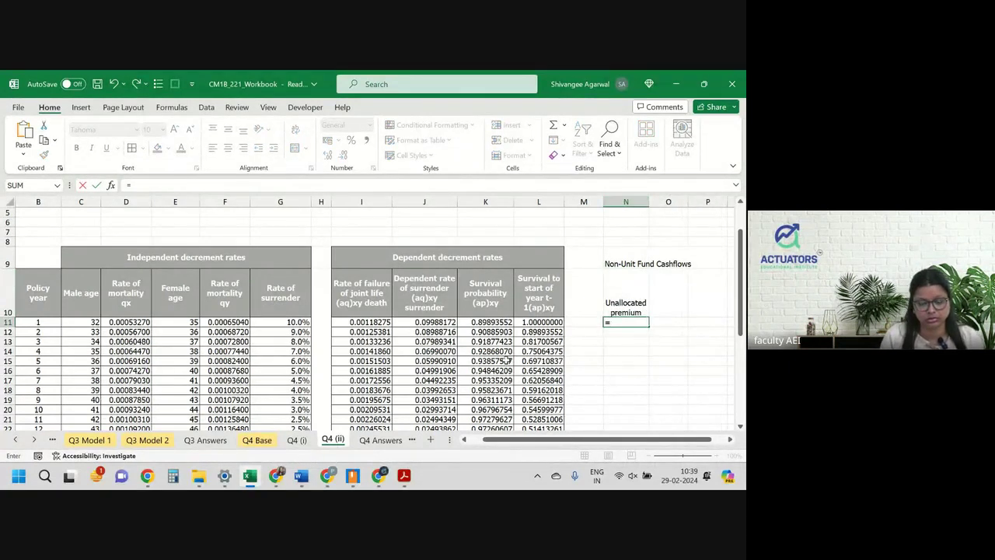
pyautogui.click(297, 440)
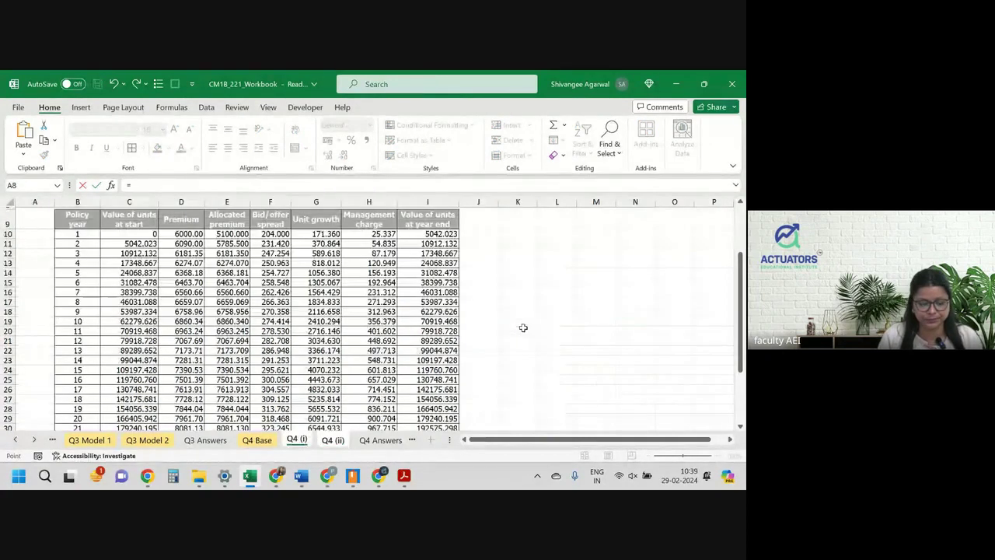
pyautogui.click(176, 234)
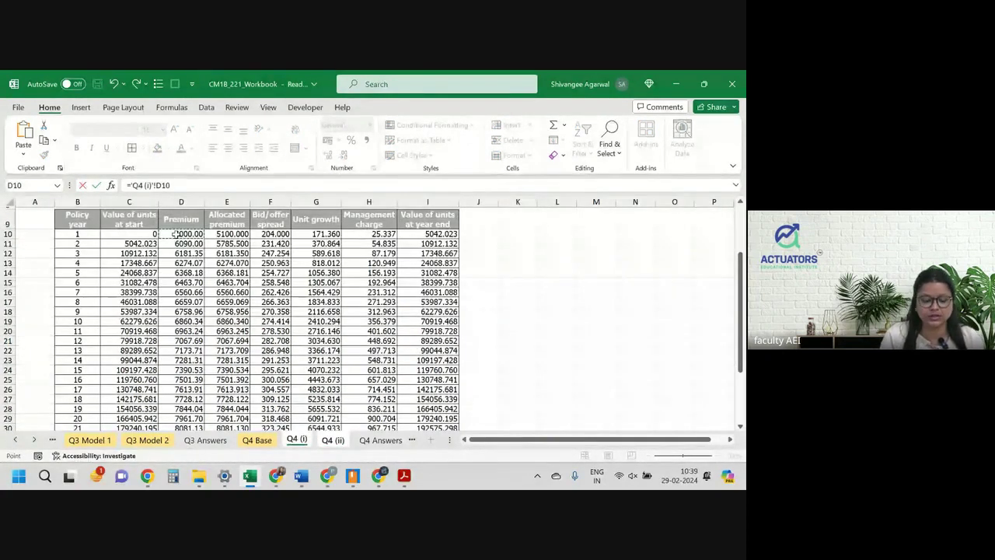
pyautogui.write('=')
pyautogui.click(226, 234)
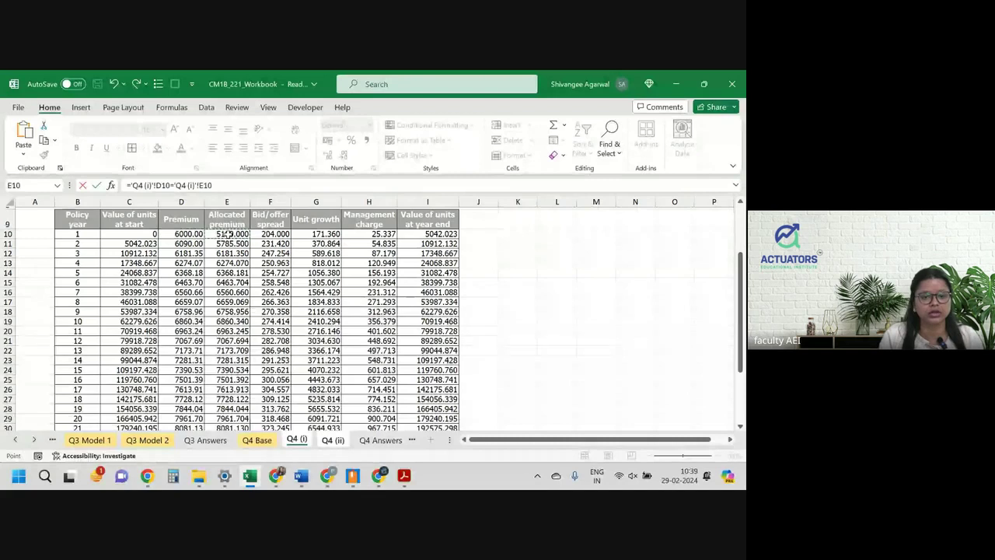
pyautogui.press('Return')
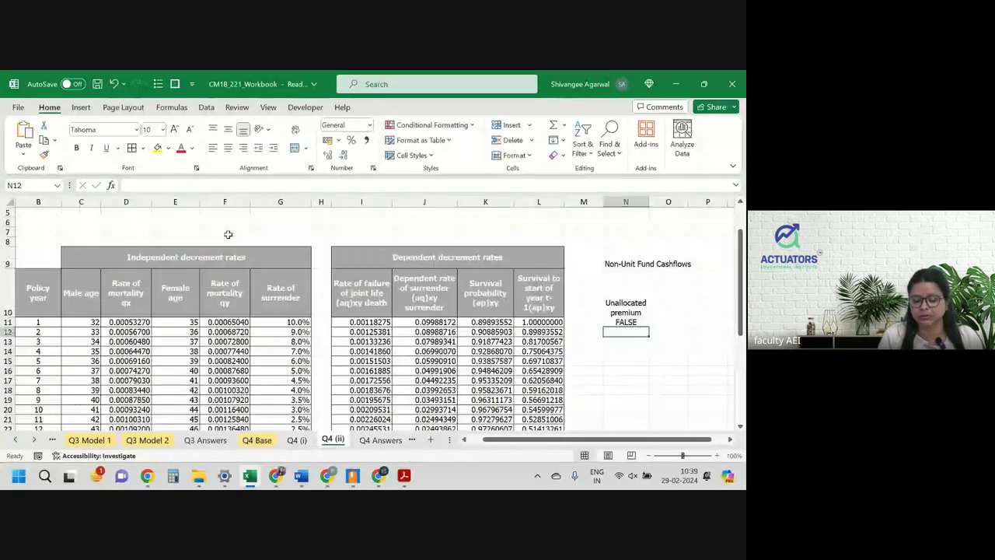
pyautogui.click(619, 322)
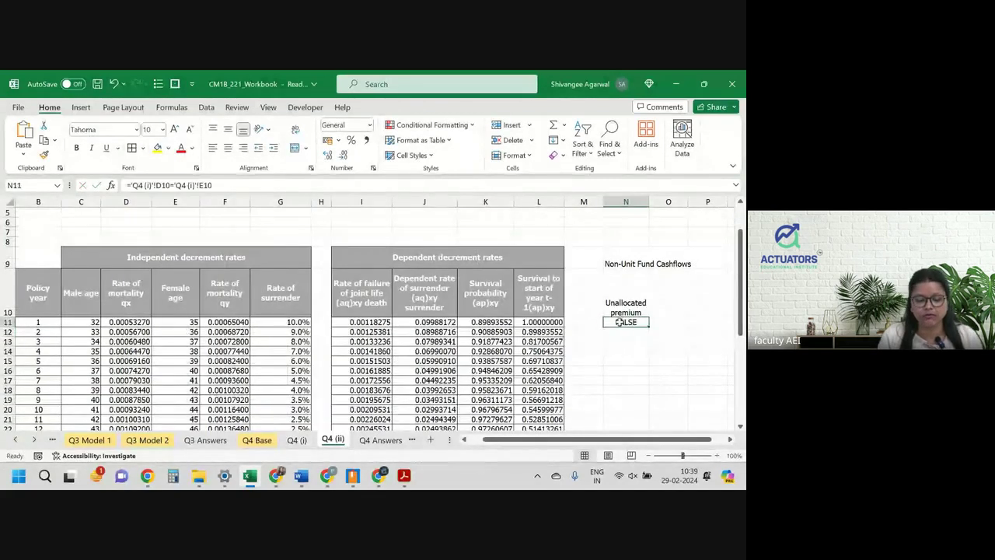
pyautogui.click(172, 185)
pyautogui.press('Return')
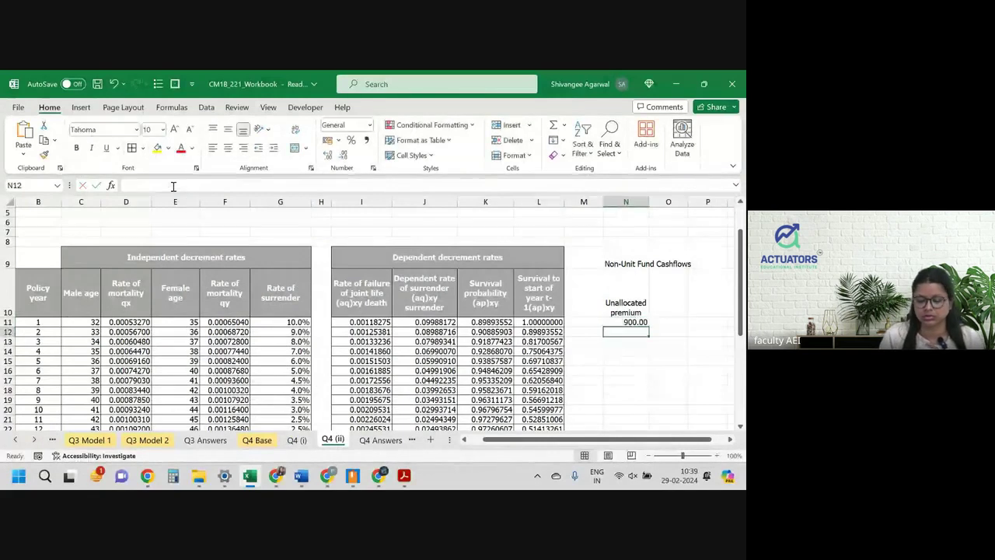
# Step: Fill the N11 formula down to N40, giving 900.00, 304.50, then 0.00
pyautogui.click(619, 321)
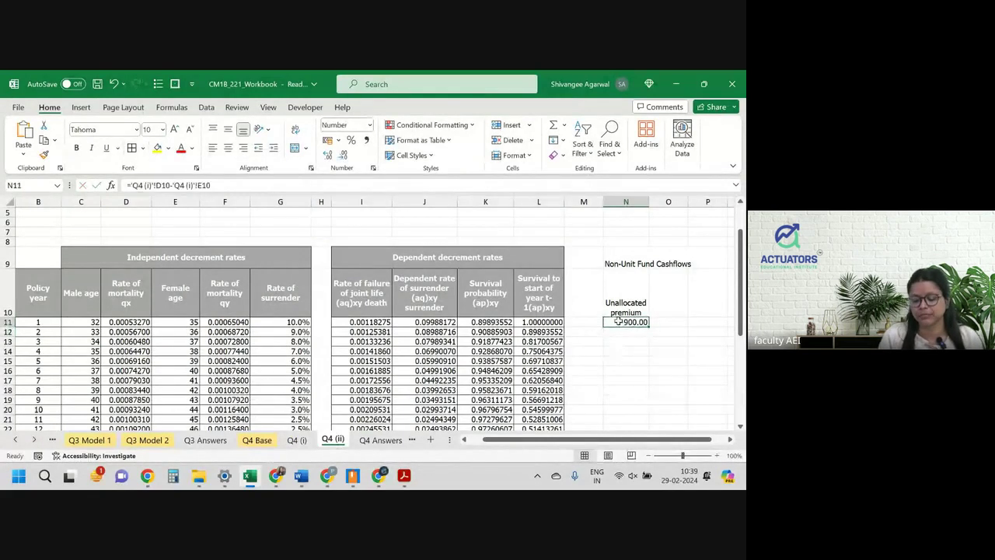
pyautogui.moveTo(648, 326); pyautogui.dragTo(650, 418)
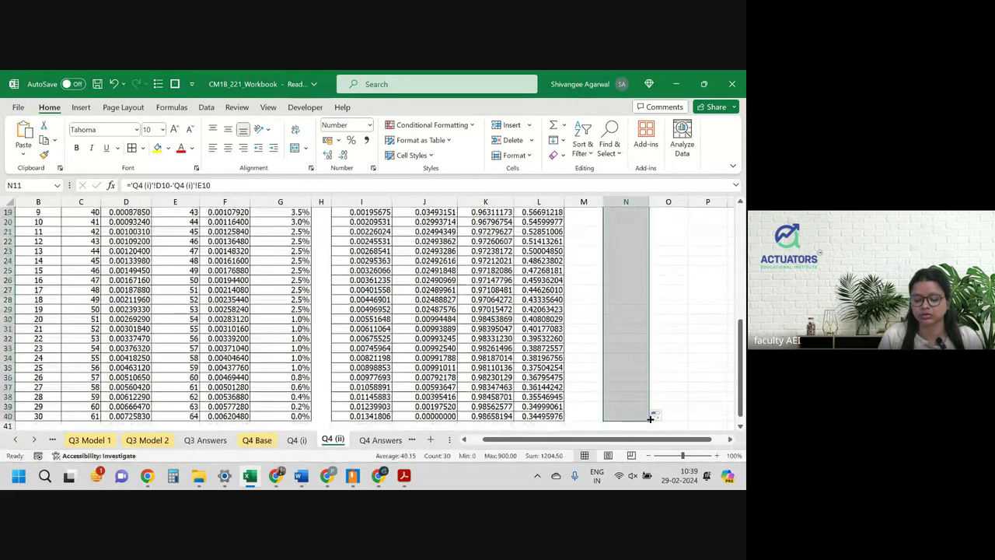
pyautogui.scroll(2, 630, 302)
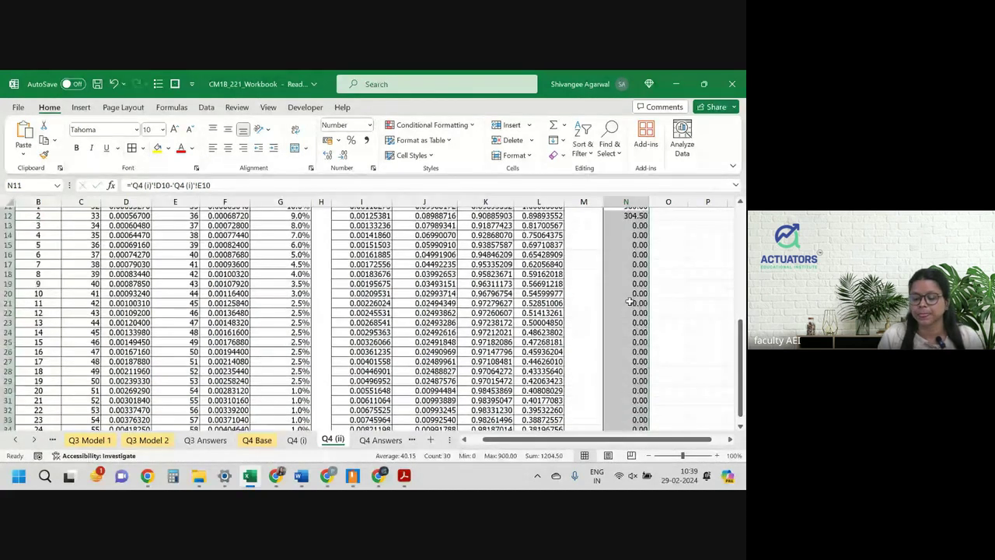
pyautogui.scroll(2, 630, 301)
pyautogui.click(680, 285)
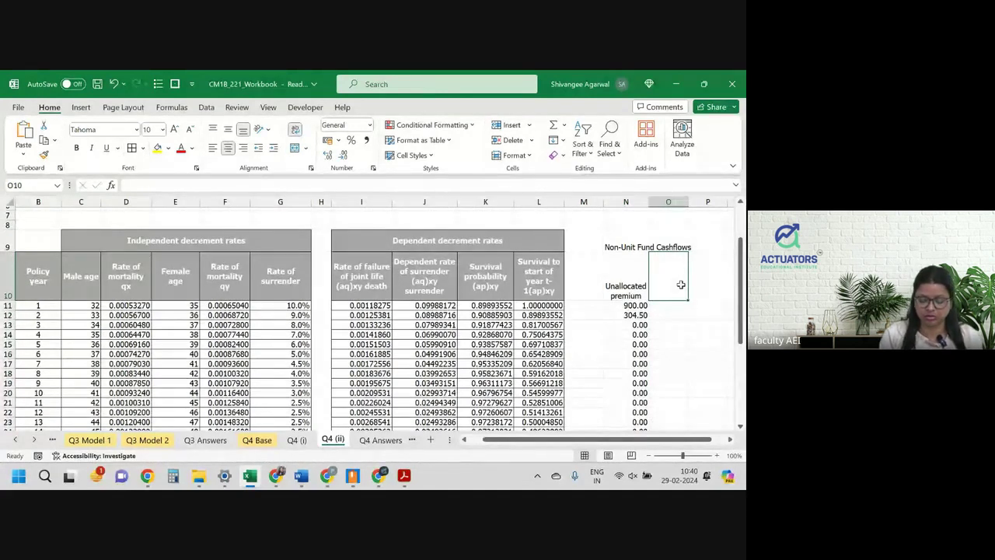
# Step: Add a 'Bid/Offer Spread' header in O10 and link O11 to cell F10 on Q4 (i)
pyautogui.write('Bid/Off')
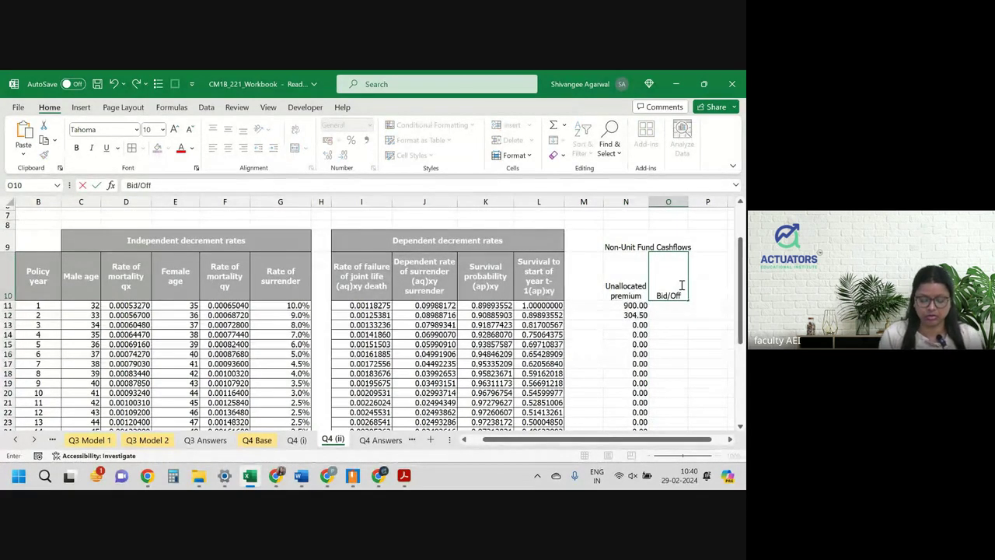
pyautogui.write('er Spread')
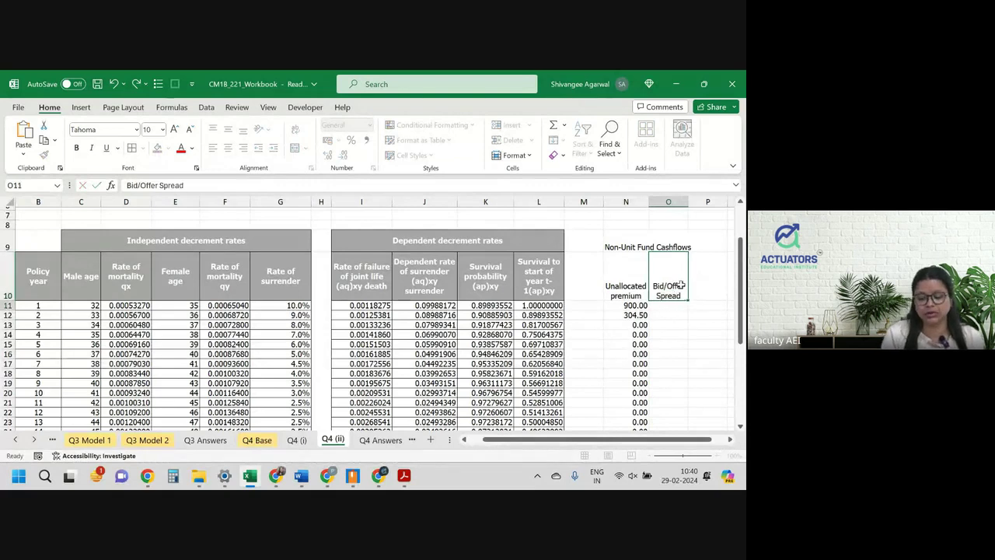
pyautogui.press('Return')
pyautogui.write('=')
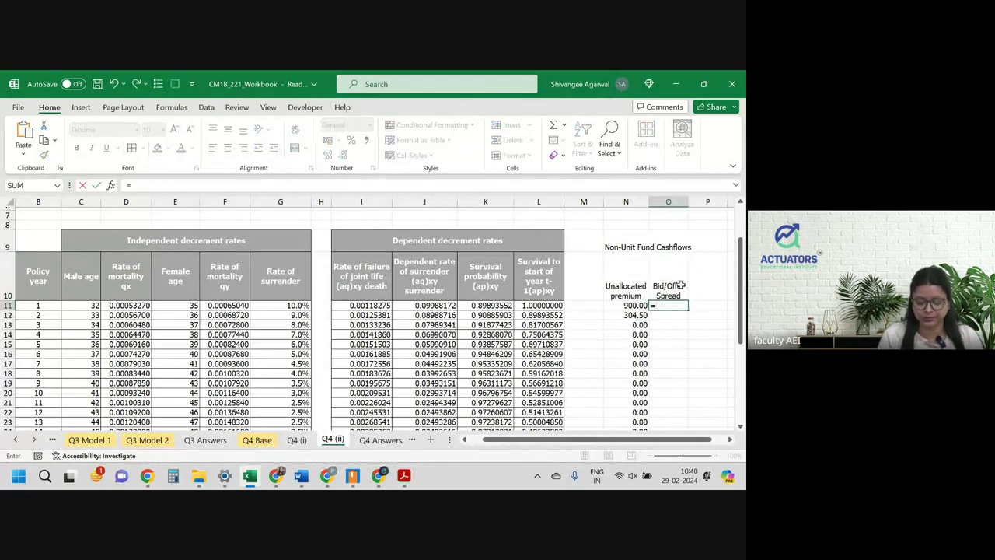
pyautogui.hotkey('ctrl', 'pageup')
pyautogui.hotkey('ctrl', 'pageup')
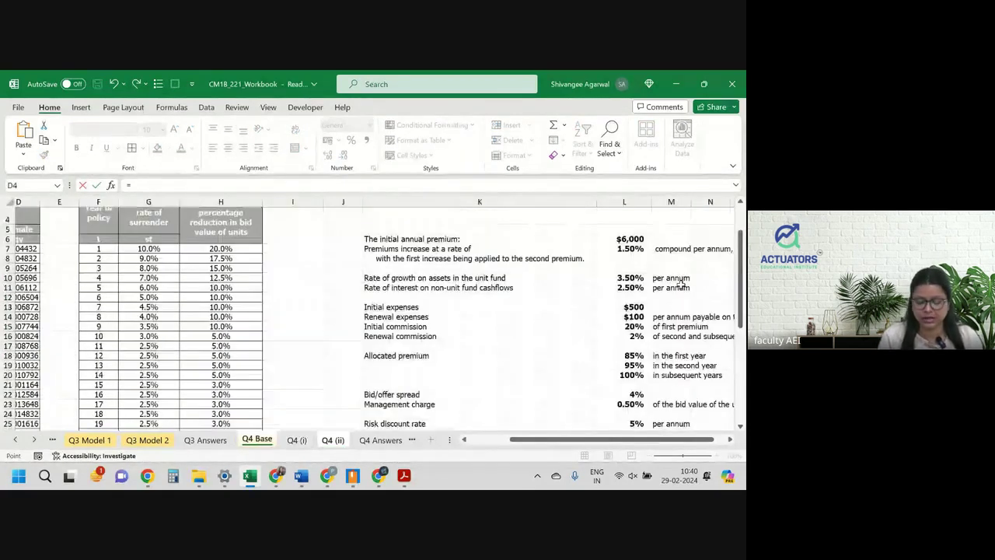
pyautogui.hotkey('ctrl', 'pagedown')
pyautogui.click(270, 234)
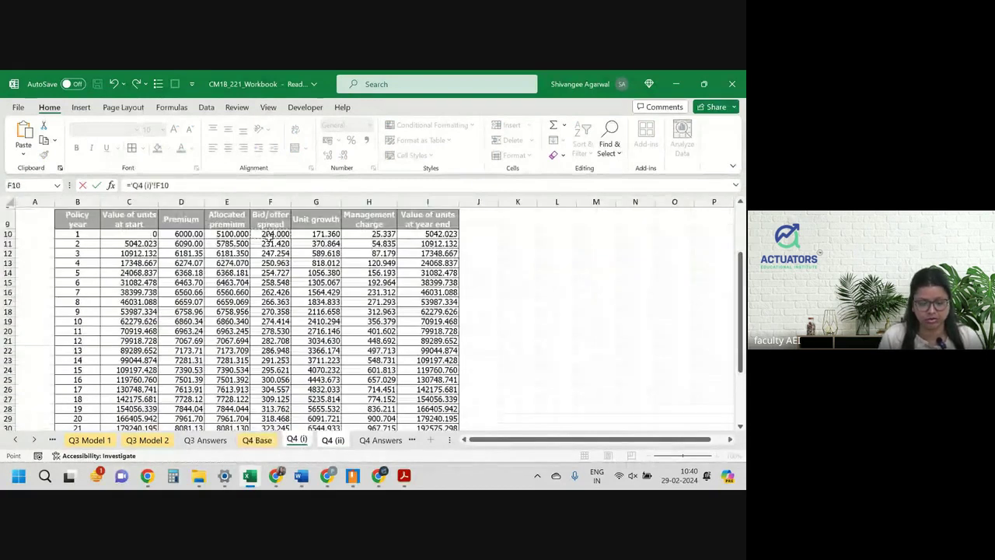
pyautogui.press('Return')
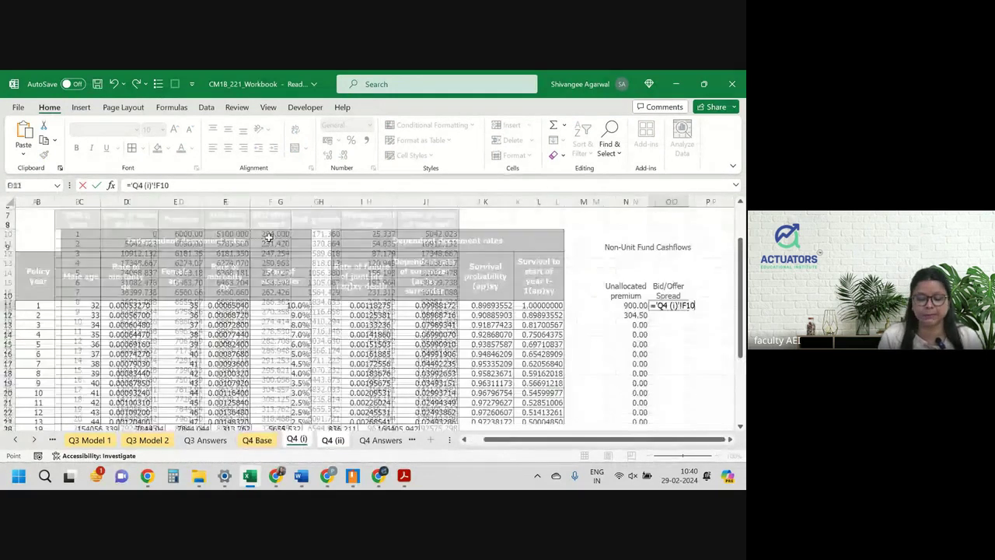
# Step: Show O11 as 204.00 with two decimals and fill the spread down all policy years
pyautogui.click(670, 304)
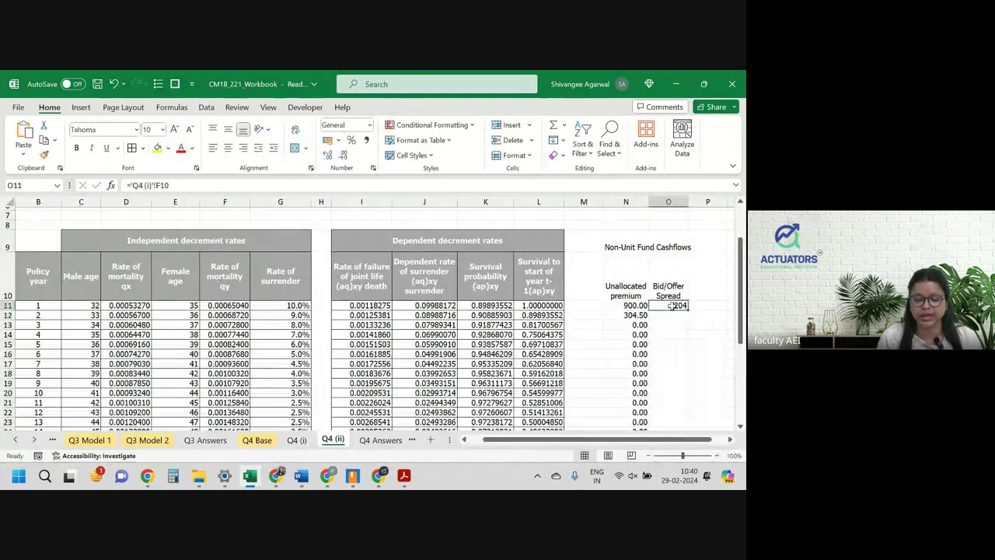
pyautogui.click(327, 154)
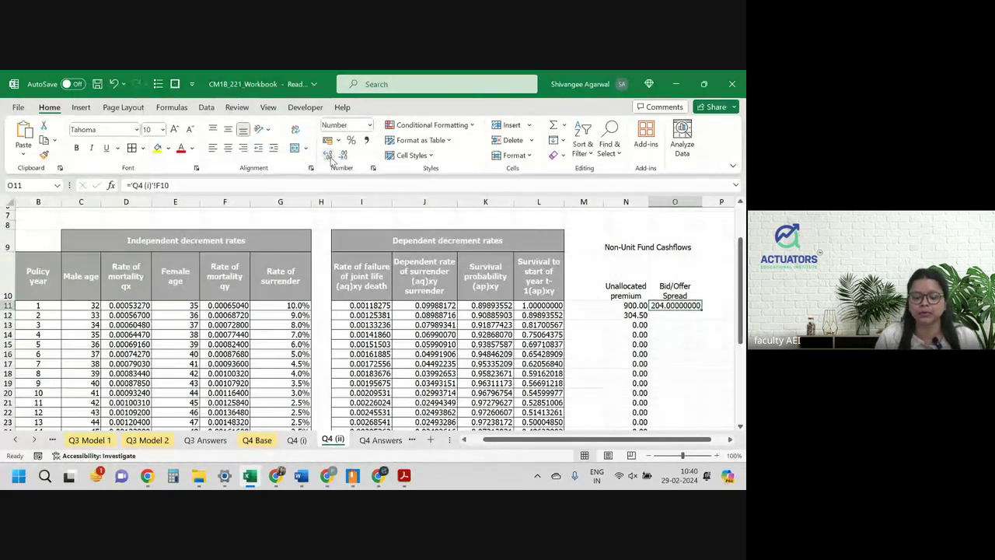
pyautogui.click(344, 156)
pyautogui.click(344, 157)
pyautogui.click(343, 156)
pyautogui.click(343, 156)
pyautogui.click(344, 157)
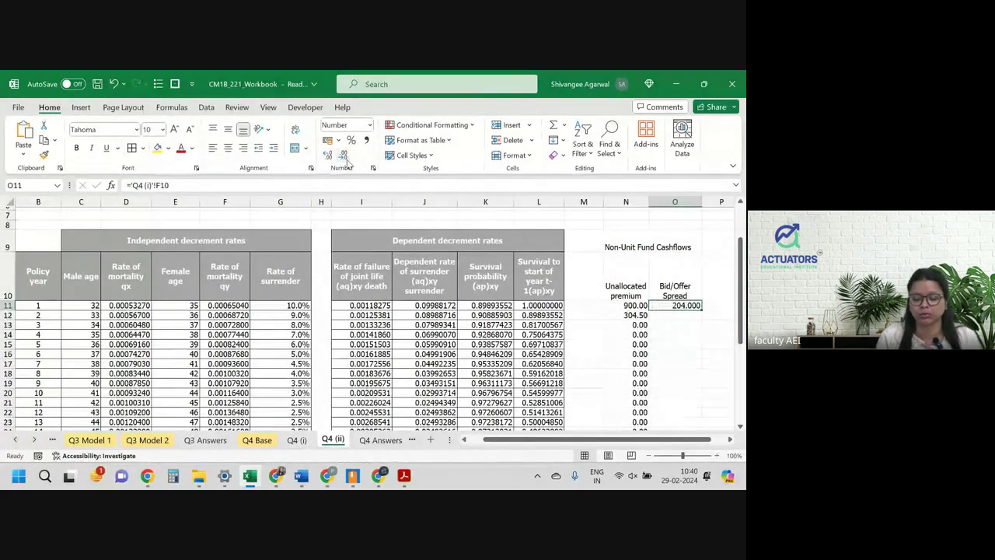
pyautogui.click(346, 161)
pyautogui.doubleClick(701, 310)
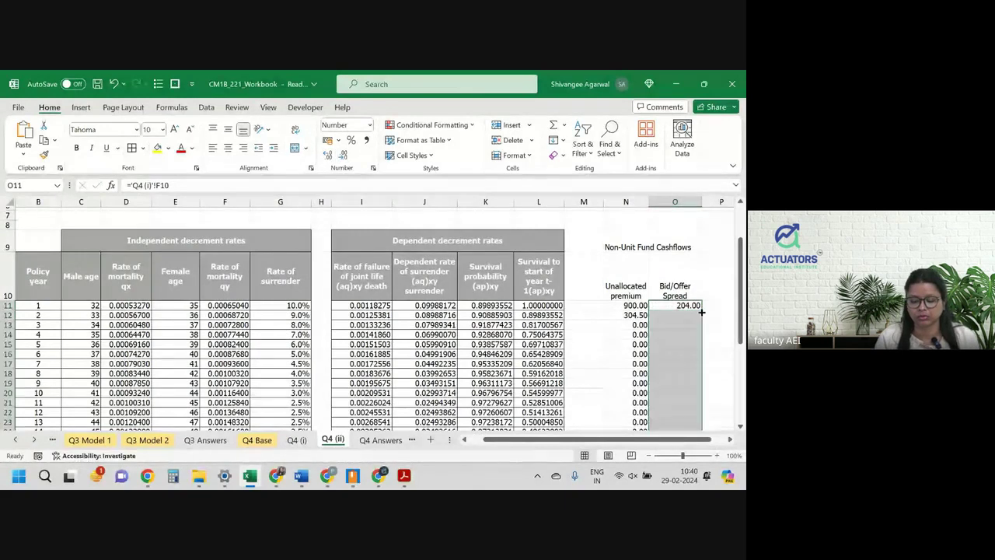
pyautogui.hscroll(3, 700, 310)
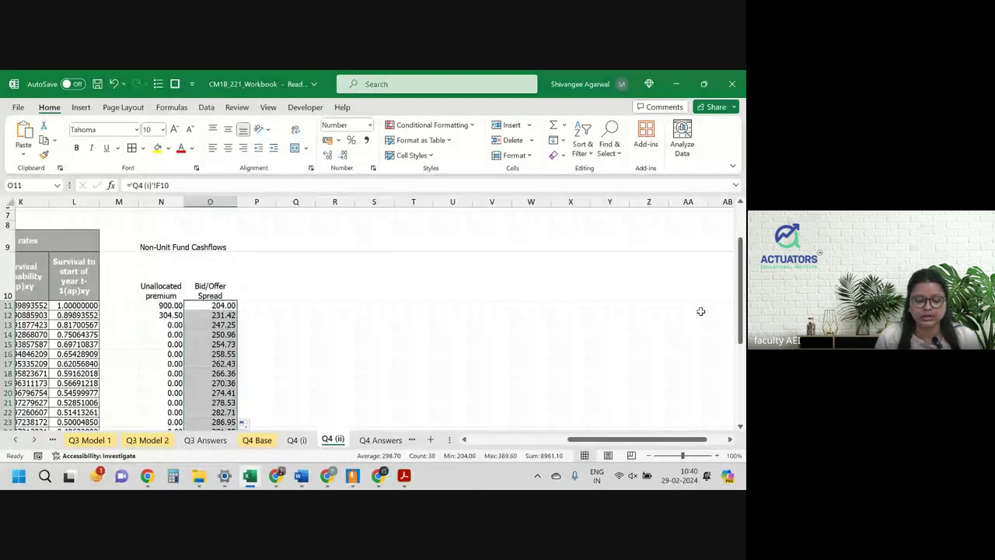
pyautogui.hscroll(1, 700, 311)
pyautogui.click(215, 273)
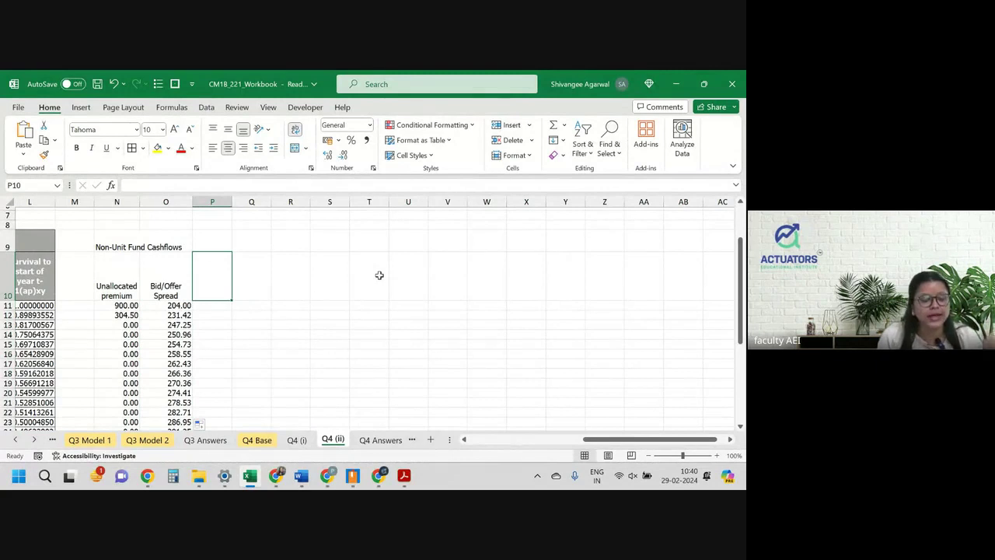
# Step: Head column P 'Expenses' and link P11 to the 500 initial expense on Q4 Base
pyautogui.write('E')
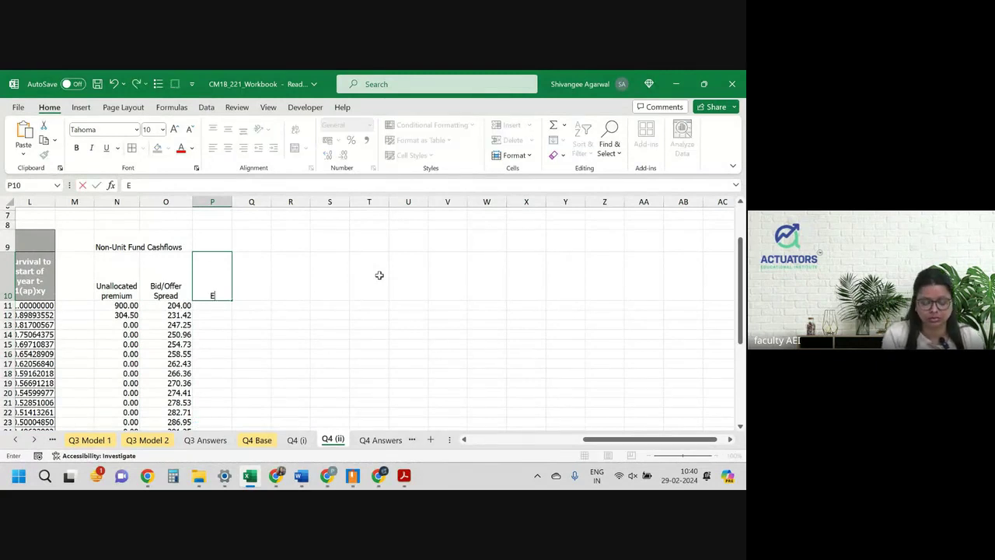
pyautogui.write('xp')
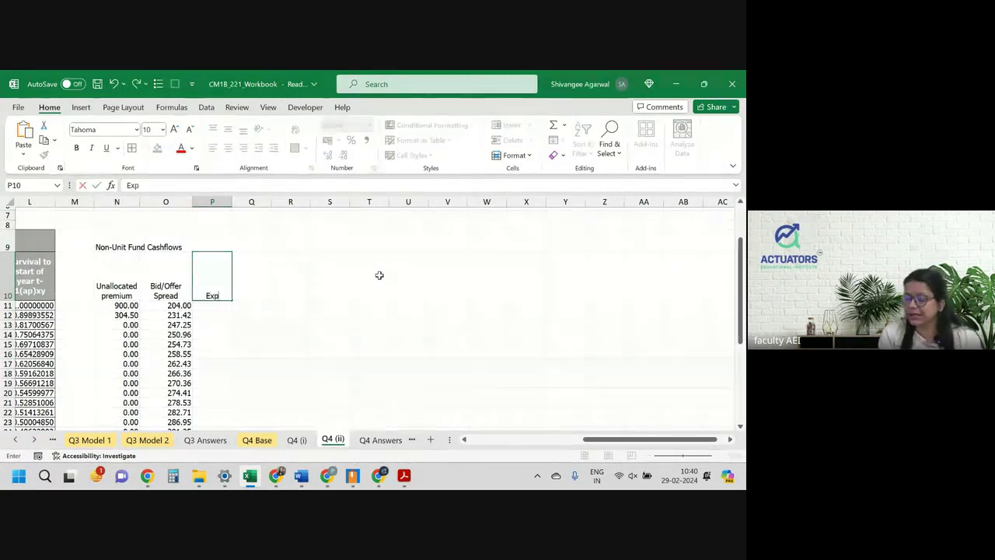
pyautogui.write('enses')
pyautogui.press('Return')
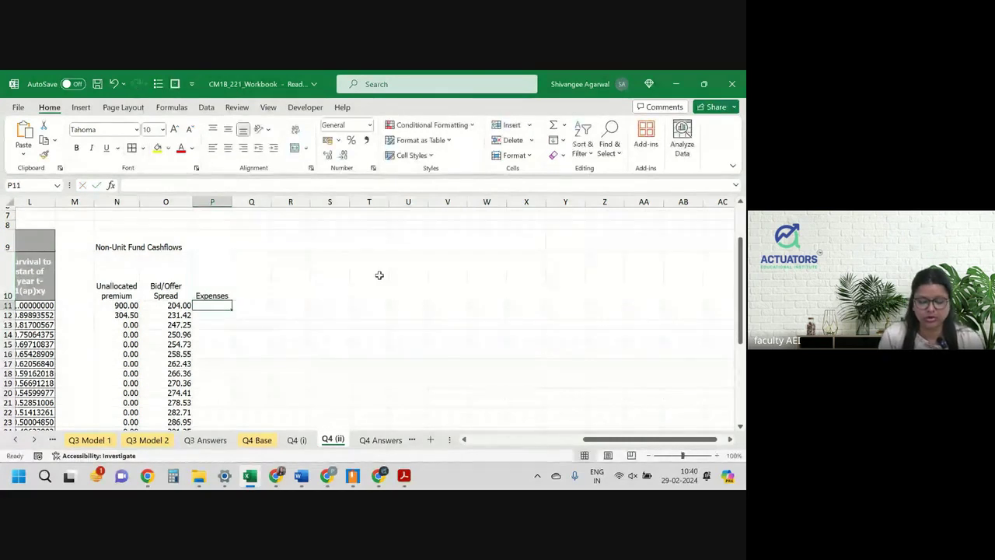
pyautogui.write('=')
pyautogui.hotkey('ctrl', 'pageup')
pyautogui.hotkey('ctrl', 'pageup')
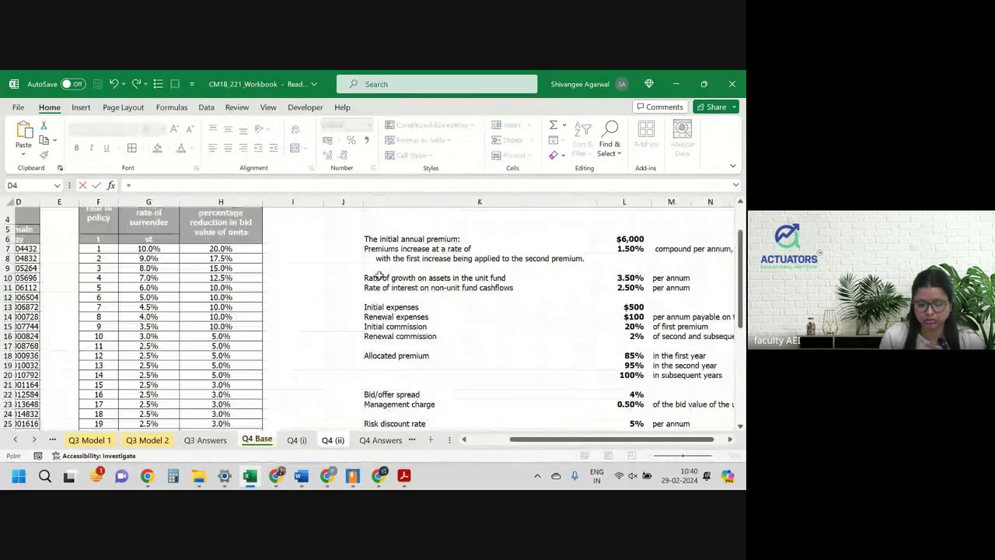
pyautogui.click(626, 307)
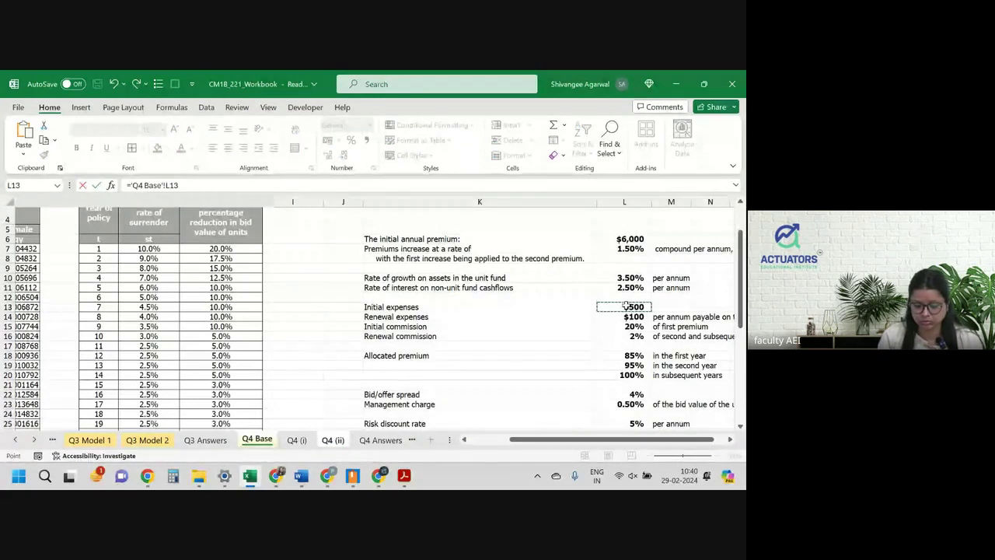
pyautogui.press('Return')
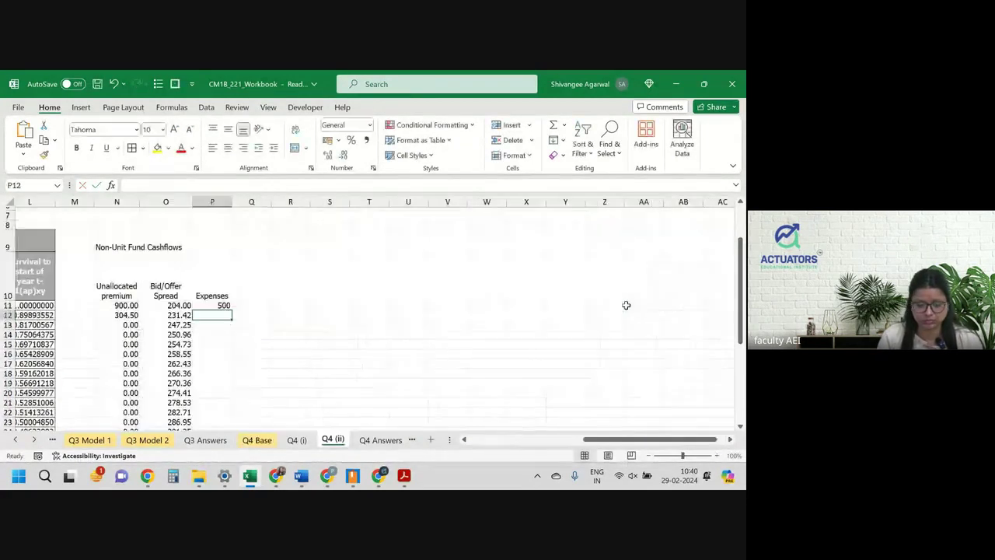
# Step: Set P12 to the 100 renewal expense ='Q4 Base'!$L$14 and fill it down all years
pyautogui.click(222, 306)
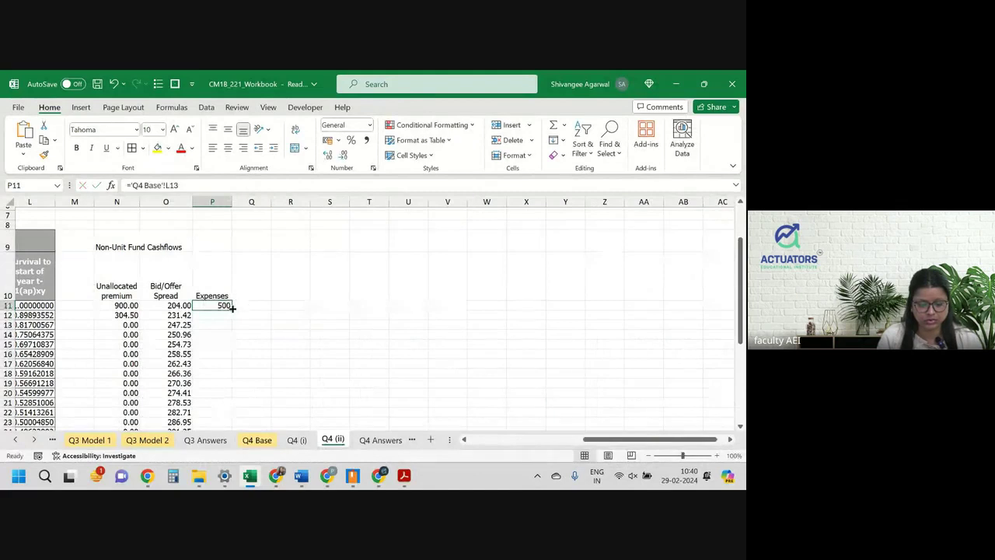
pyautogui.moveTo(231, 313); pyautogui.dragTo(233, 321)
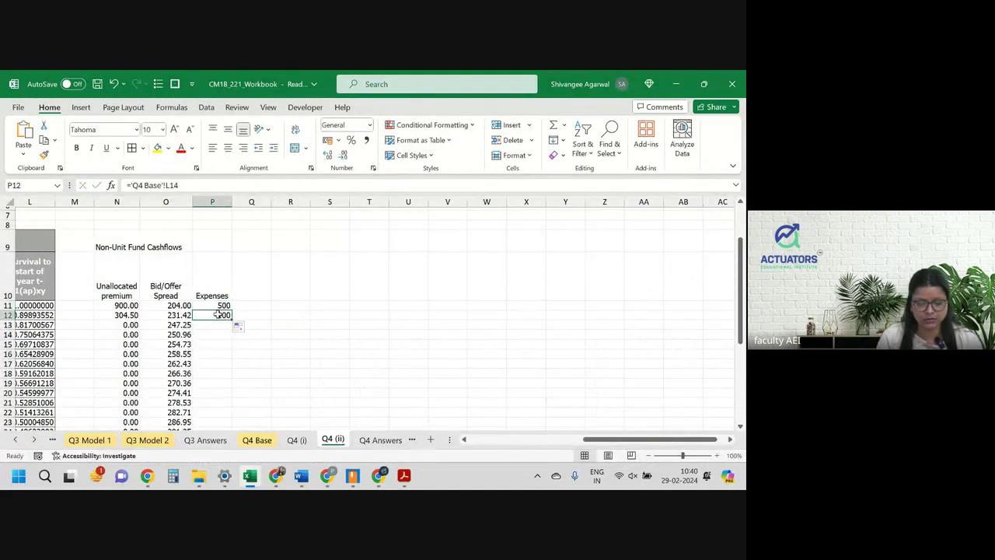
pyautogui.doubleClick(214, 315)
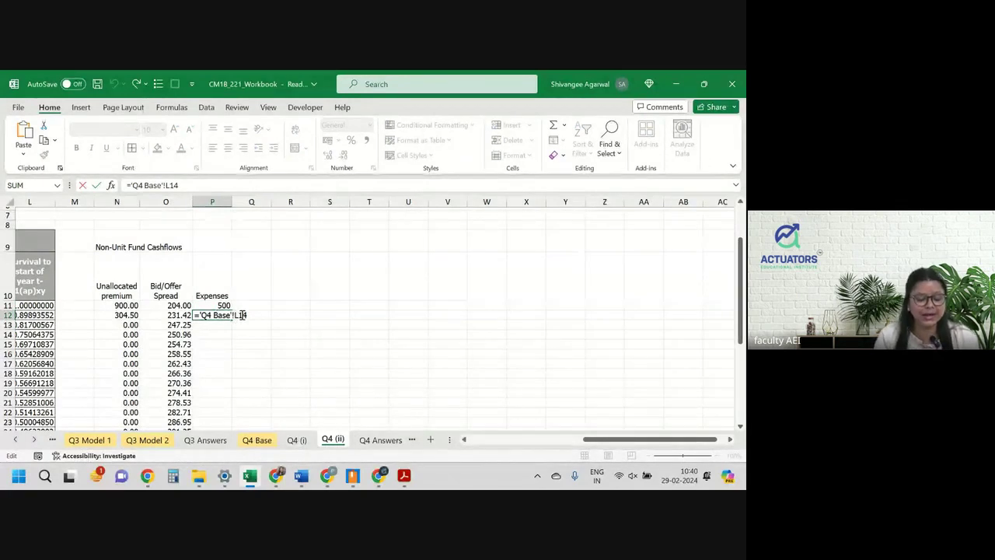
pyautogui.press('Return')
pyautogui.click(217, 315)
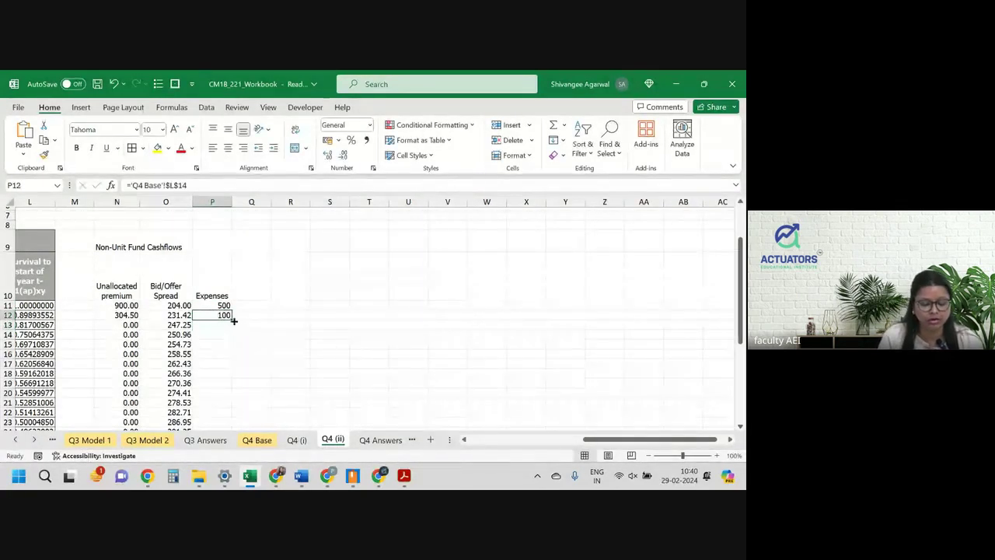
pyautogui.doubleClick(231, 320)
pyautogui.click(251, 293)
# Step: Head column Q 'Commission' and set Q11 to the 20% initial rate times the year-1 premium
pyautogui.write('C')
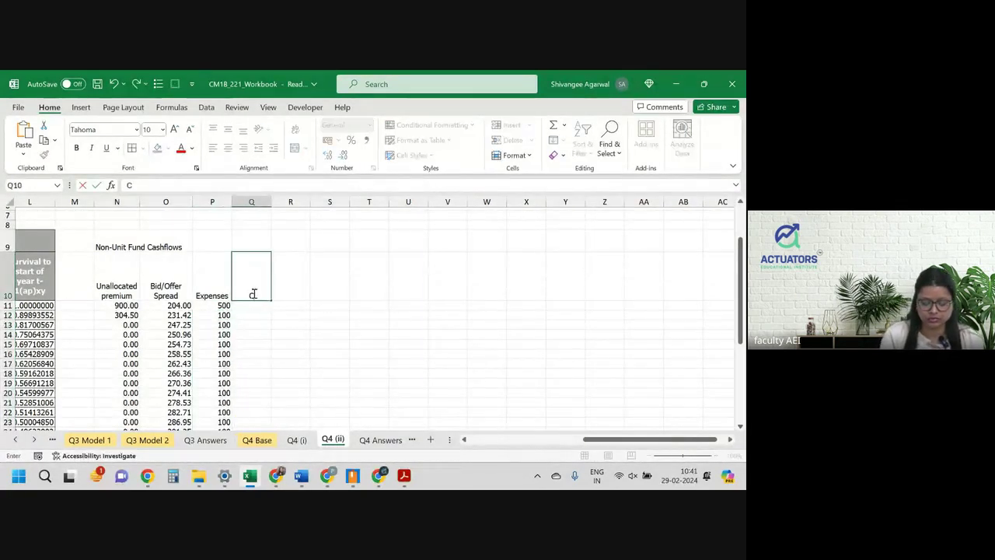
pyautogui.write('ommission')
pyautogui.press('Return')
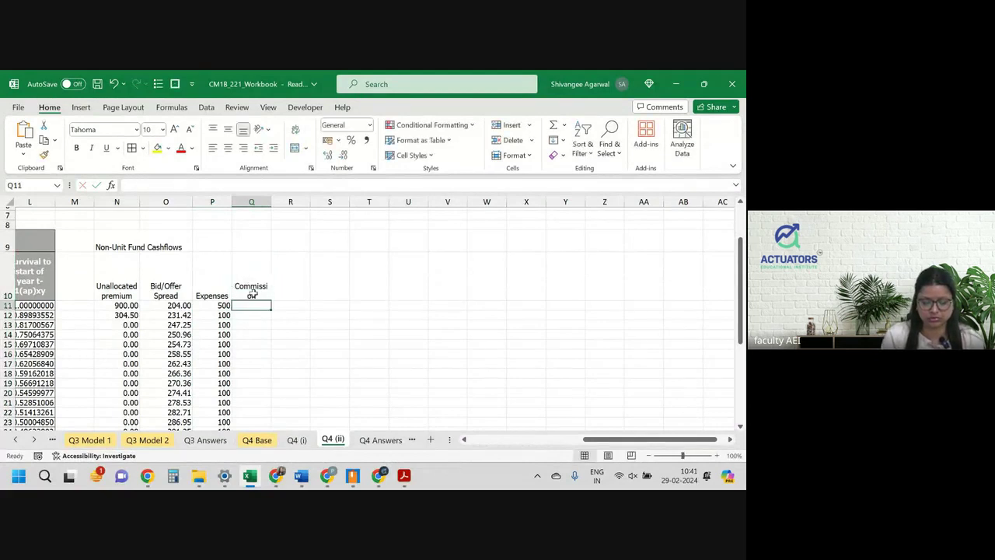
pyautogui.write('=')
pyautogui.click(256, 439)
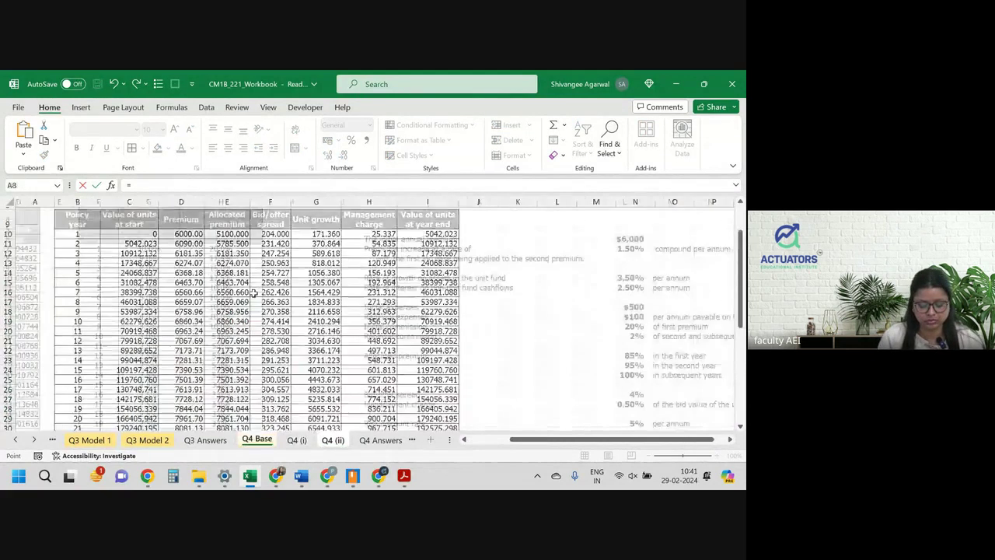
pyautogui.click(628, 327)
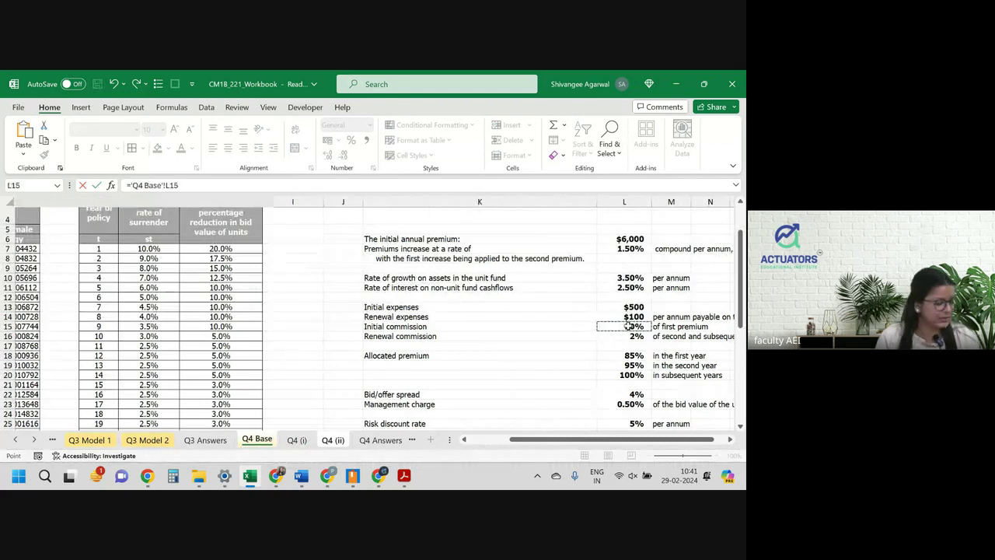
pyautogui.write('*')
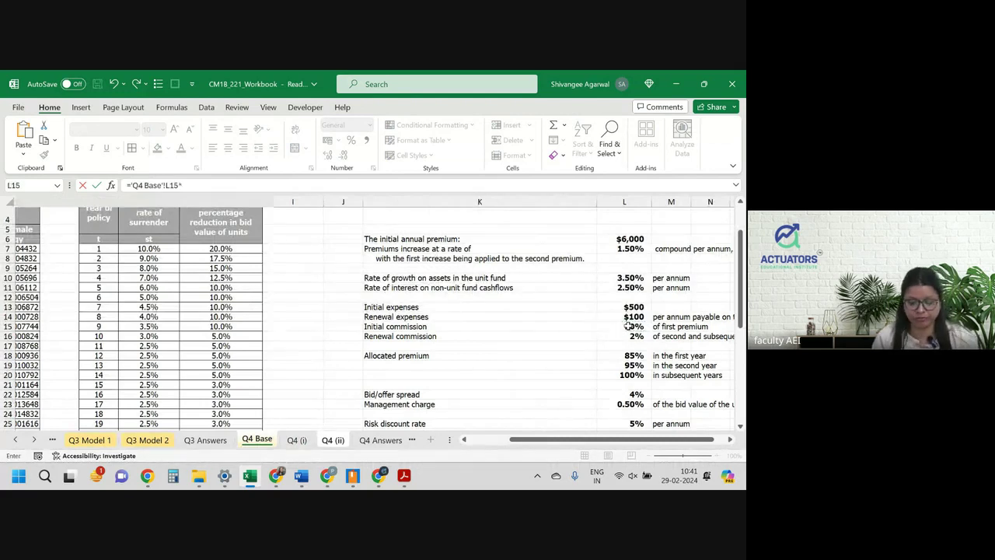
pyautogui.click(334, 440)
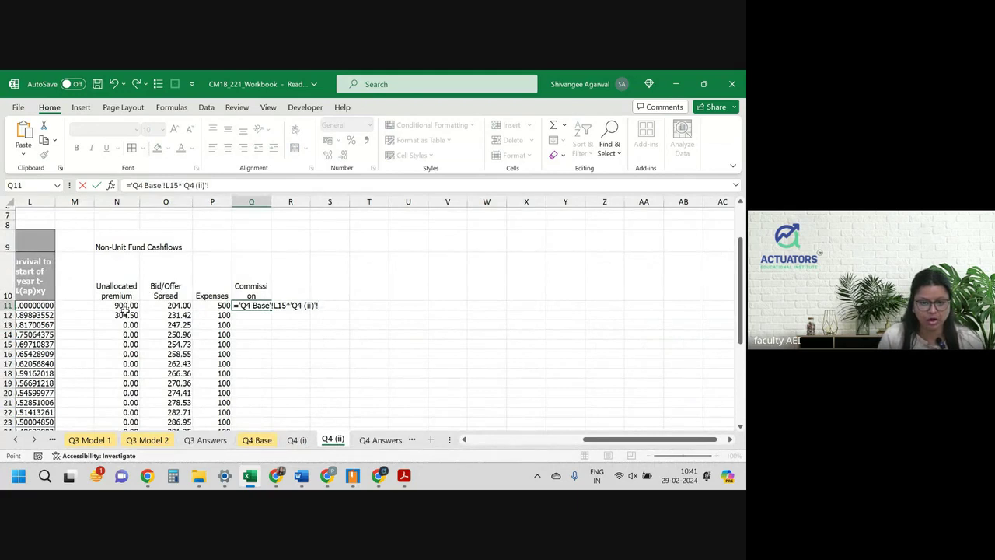
pyautogui.click(297, 440)
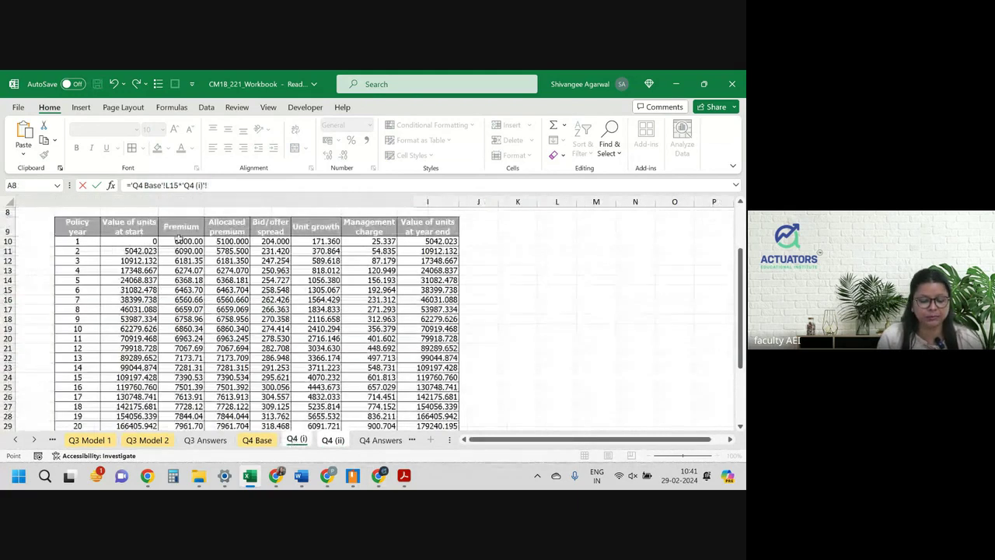
pyautogui.click(179, 240)
pyautogui.press('Return')
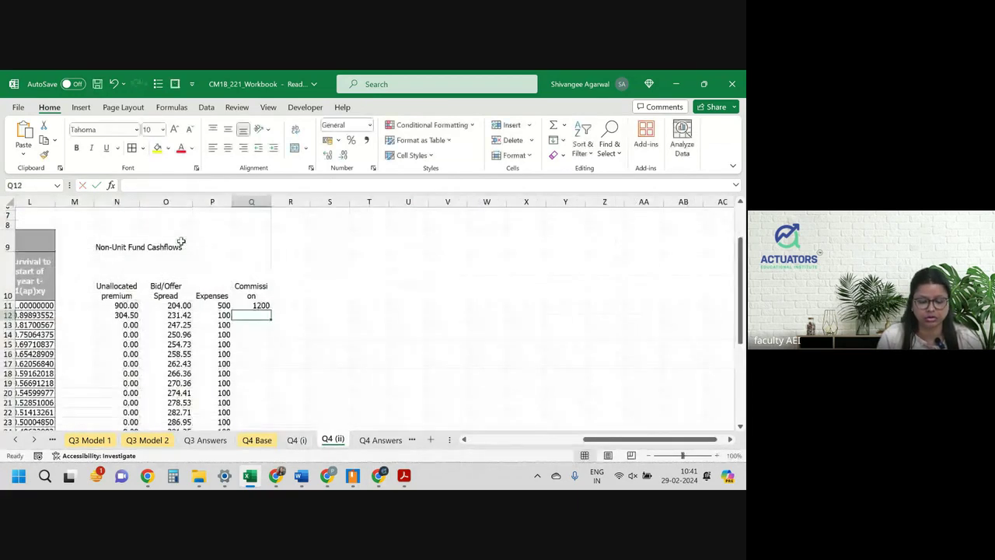
# Step: Put the locked $L$16 renewal commission formula in Q12 and fill it down all years
pyautogui.click(261, 306)
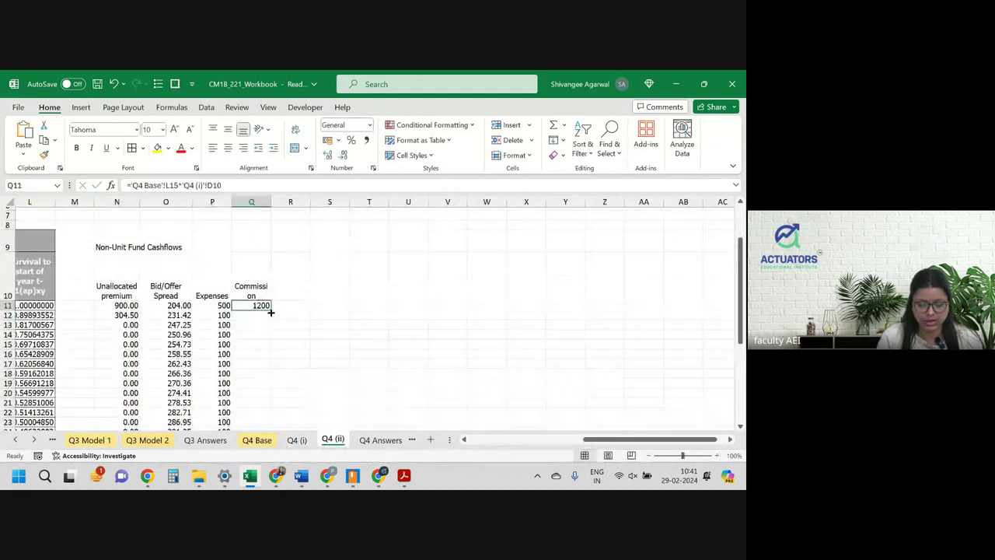
pyautogui.moveTo(271, 311); pyautogui.dragTo(269, 319)
pyautogui.click(261, 315)
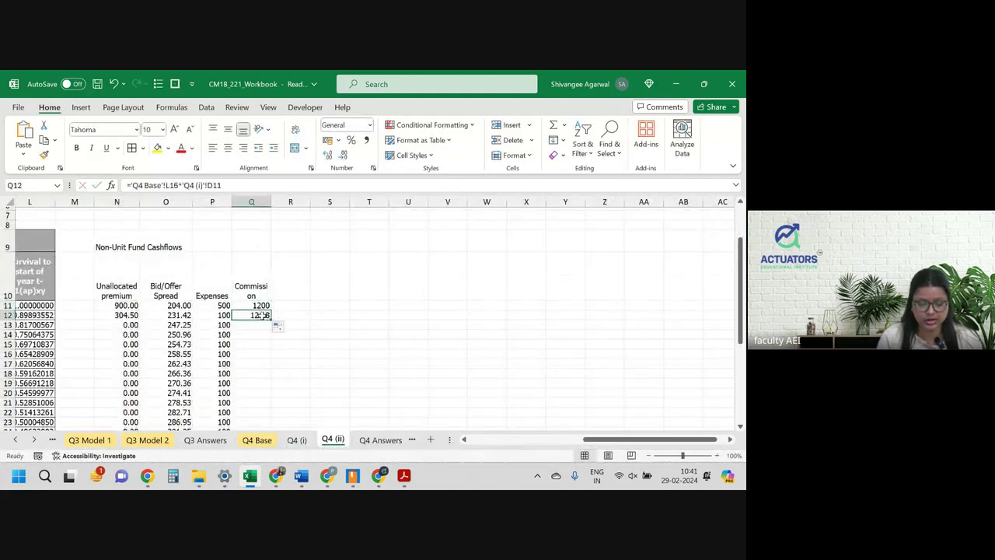
pyautogui.doubleClick(262, 314)
pyautogui.press('F4')
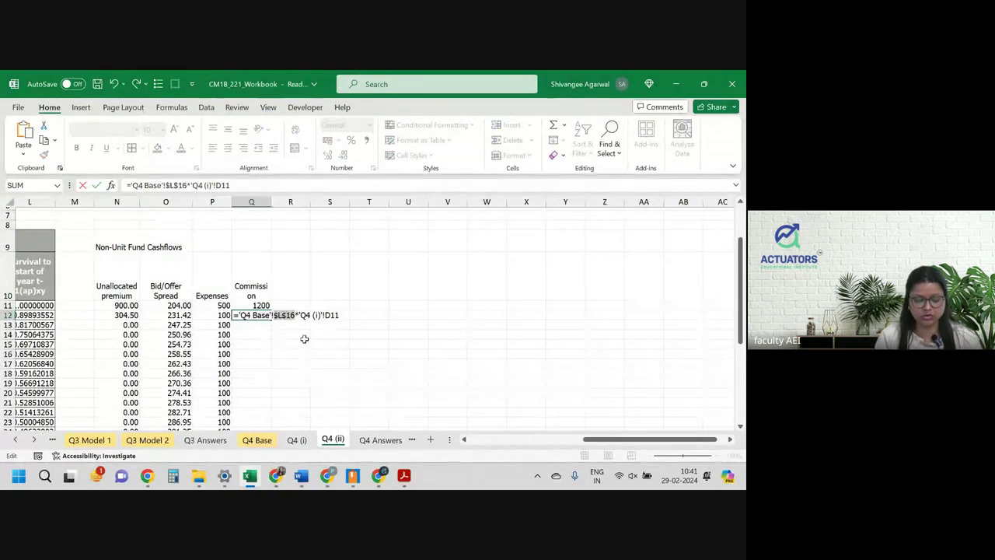
pyautogui.hotkey('ctrl', 'Return')
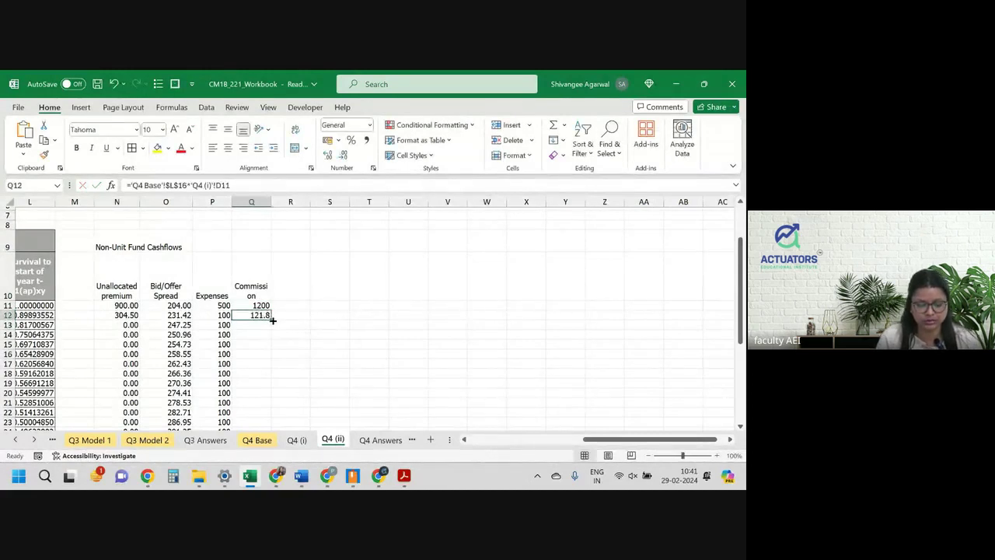
pyautogui.click(330, 155)
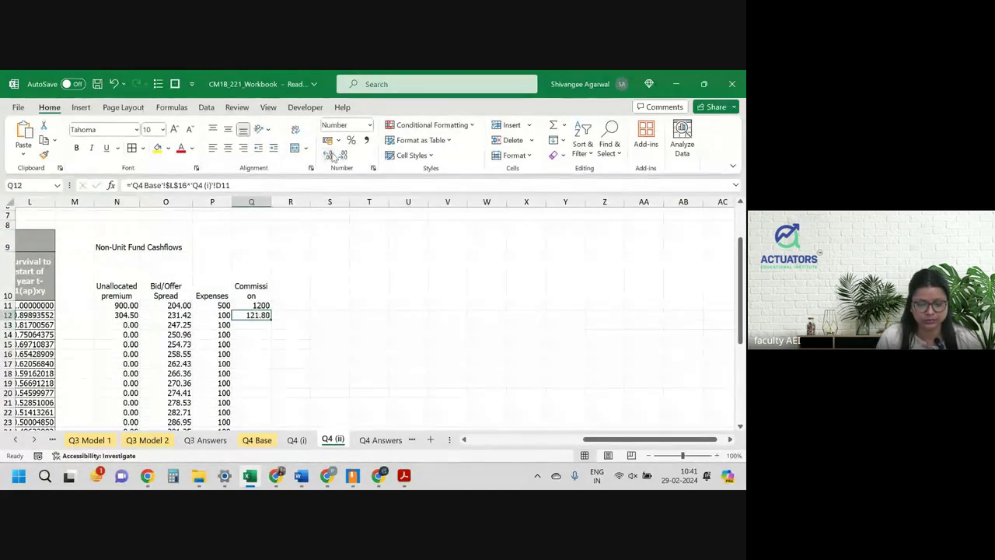
pyautogui.doubleClick(272, 319)
# Step: Format the year-1 commission to show 1200.00 with two decimals
pyautogui.click(262, 305)
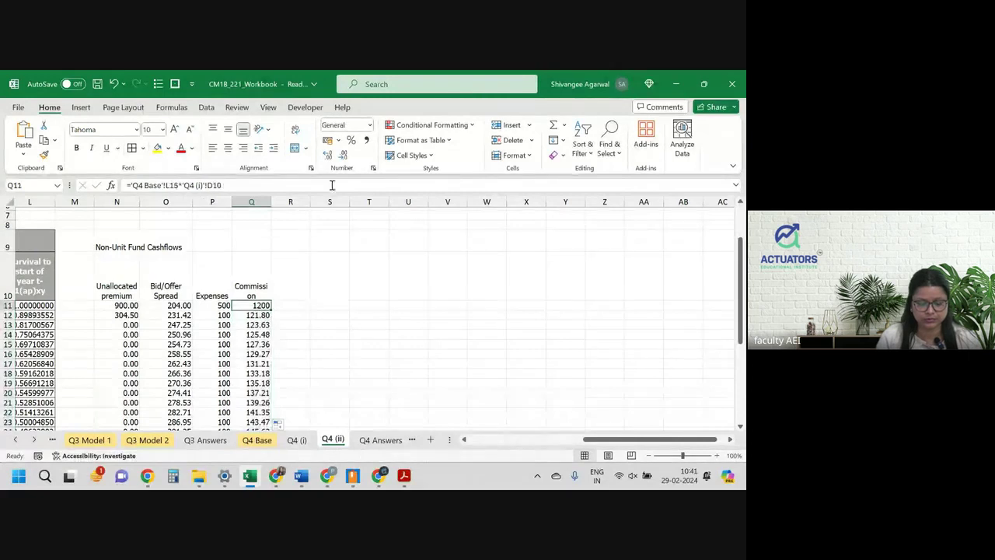
pyautogui.click(329, 155)
pyautogui.click(329, 154)
pyautogui.click(330, 154)
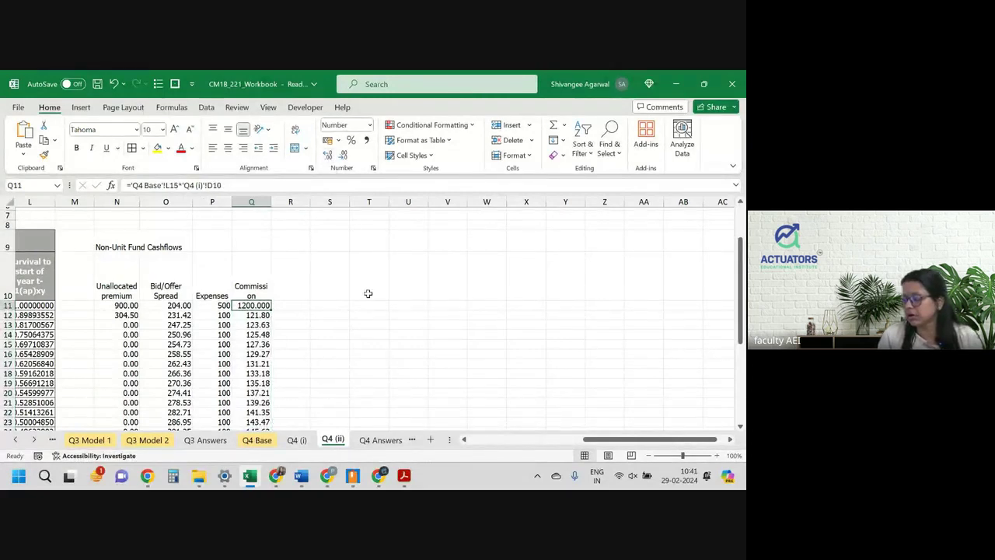
pyautogui.click(345, 156)
pyautogui.click(286, 283)
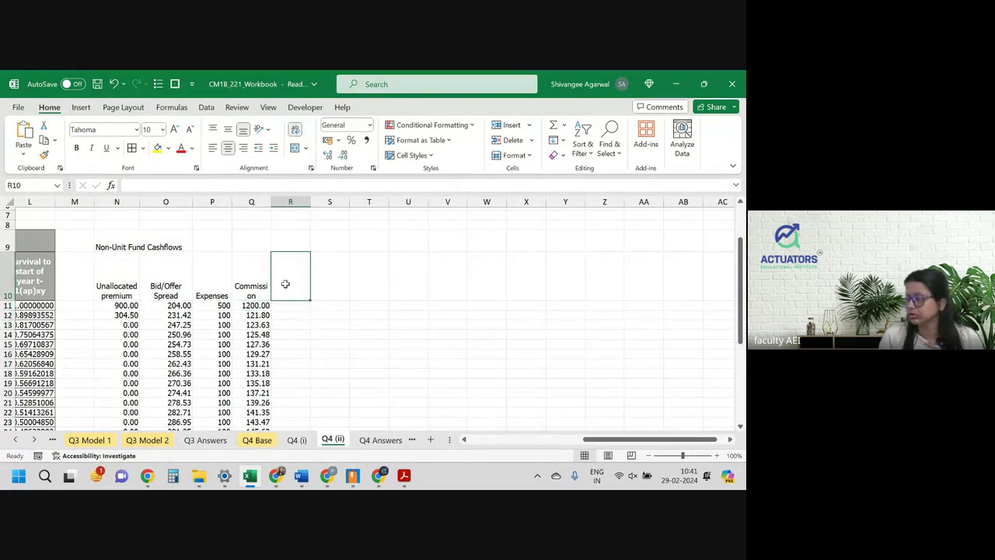
# Step: Head column R 'Interest' and begin R11's formula with =(N11+O11-P11-Q11)*
pyautogui.write('Interest')
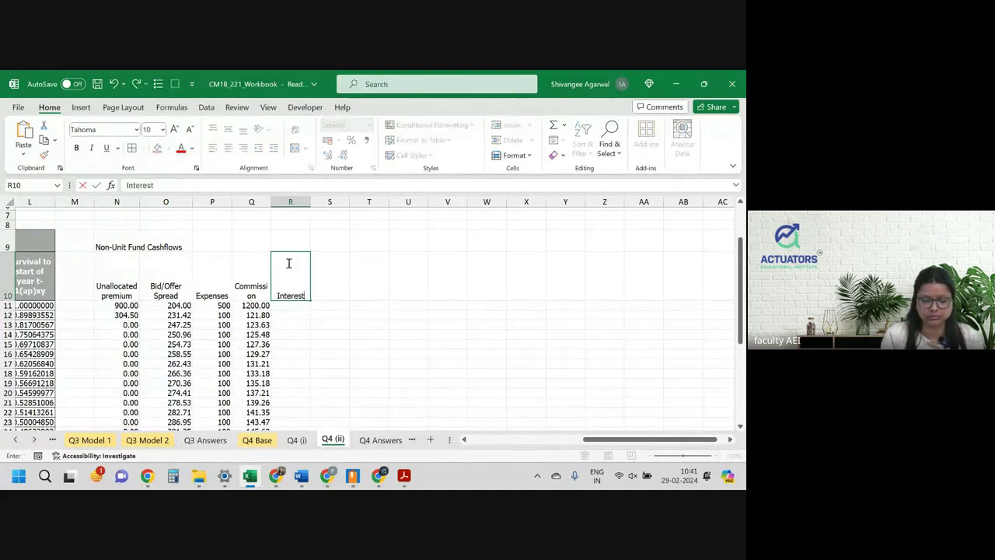
pyautogui.press('Return')
pyautogui.write('=')
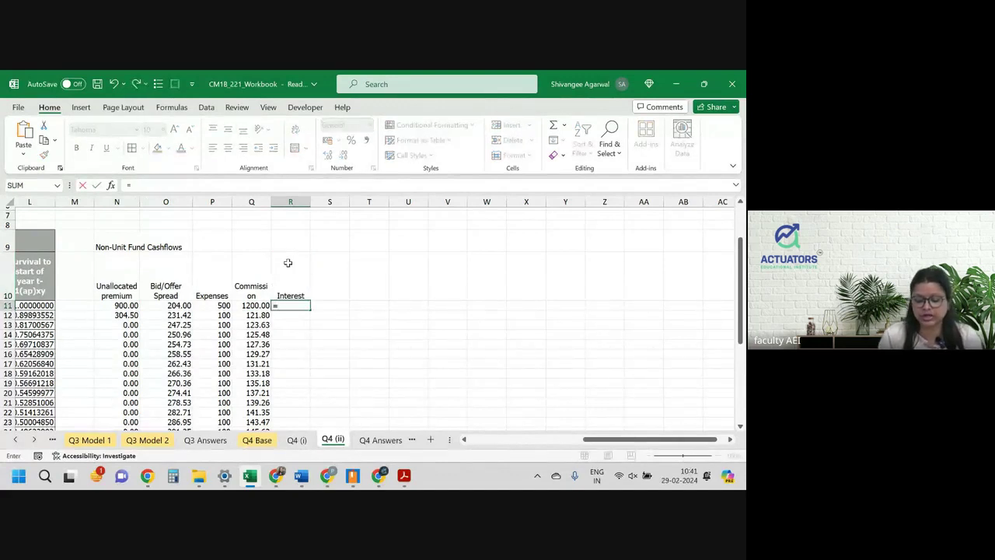
pyautogui.write('(')
pyautogui.press('Left')
pyautogui.press('Left')
pyautogui.press('Left')
pyautogui.press('Left')
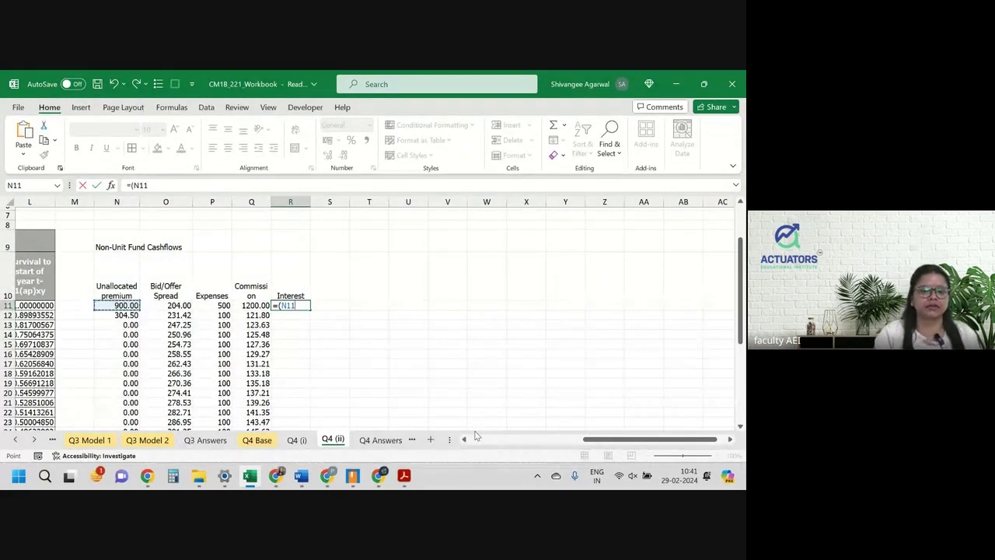
pyautogui.write('+')
pyautogui.press('Left')
pyautogui.press('Left')
pyautogui.press('Left')
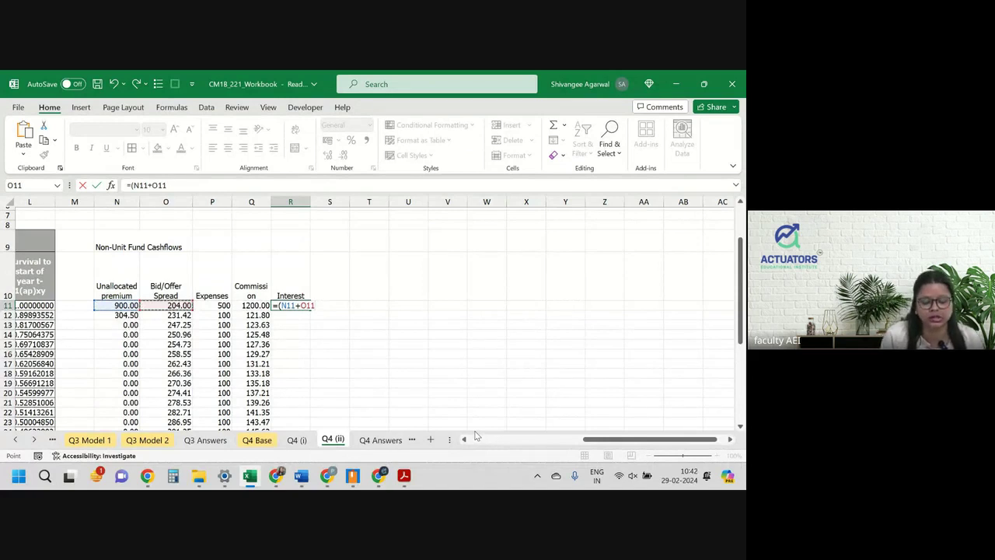
pyautogui.write('-')
pyautogui.press('Left')
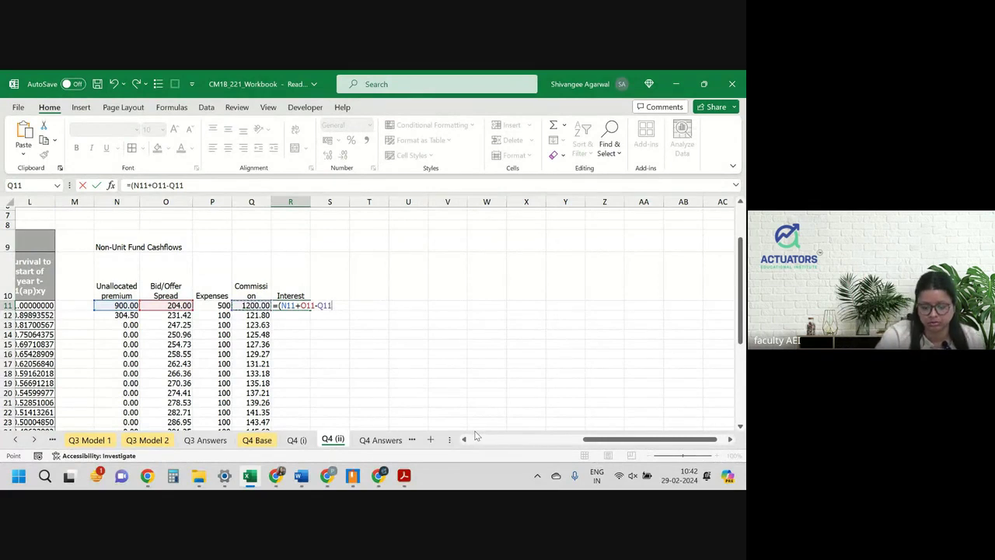
pyautogui.press('Left')
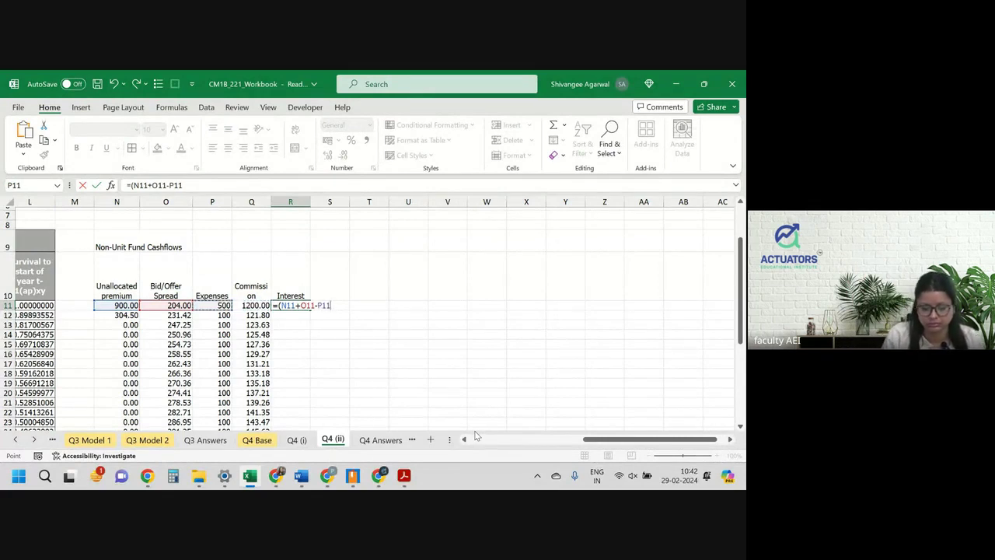
pyautogui.write('-')
pyautogui.press('Left')
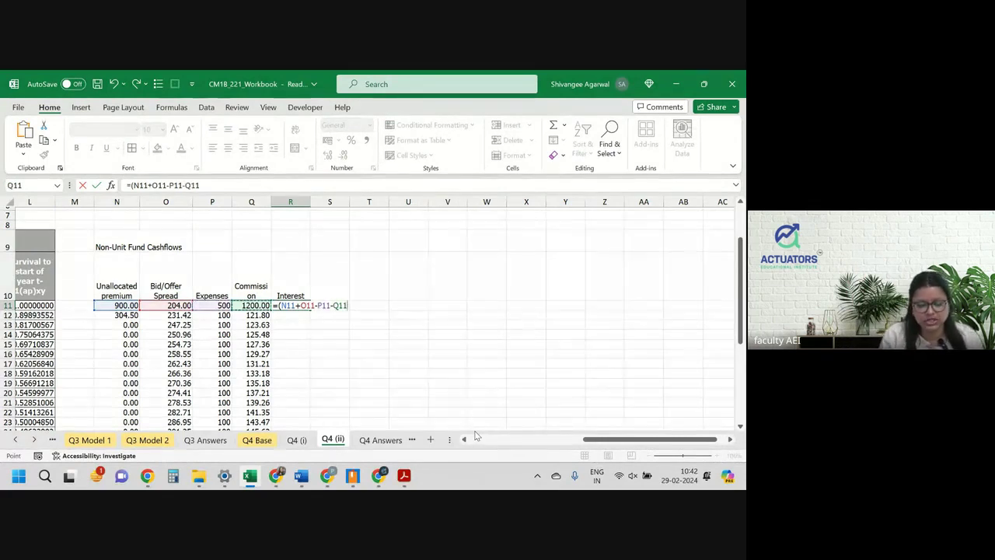
pyautogui.write(')*')
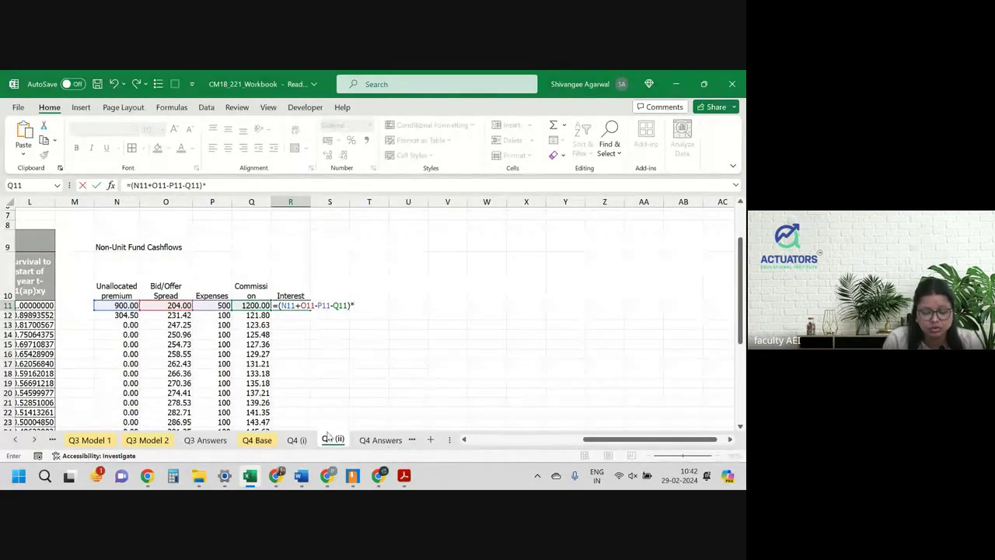
# Step: Multiply by the 2.50% rate 'Q4 Base'!$L$11, fill down, and show three decimals
pyautogui.click(257, 439)
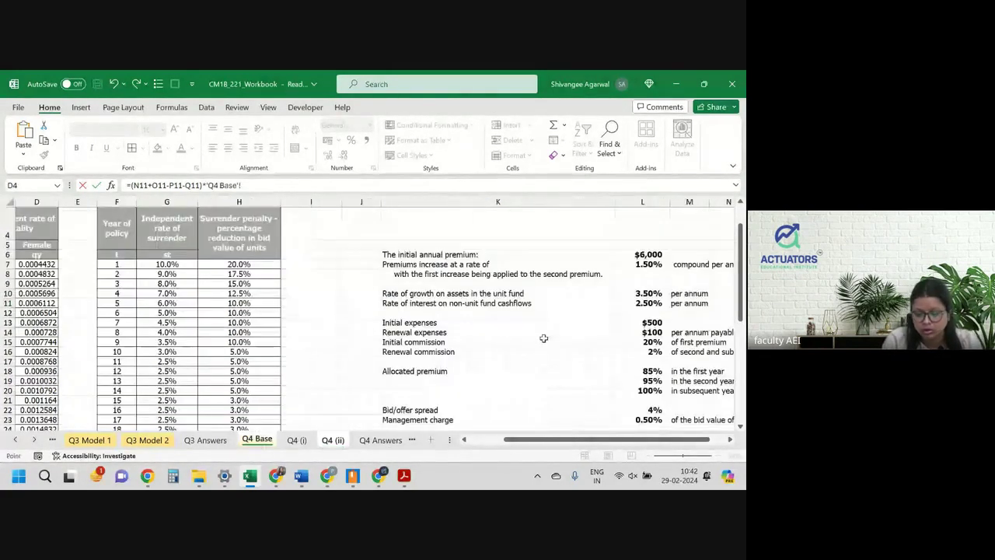
pyautogui.click(631, 303)
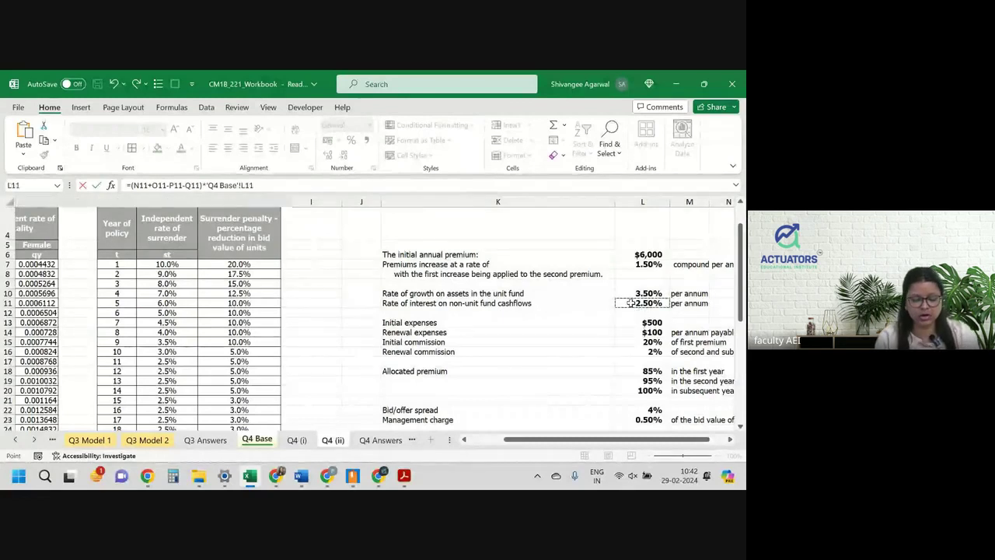
pyautogui.press('Return')
pyautogui.click(294, 305)
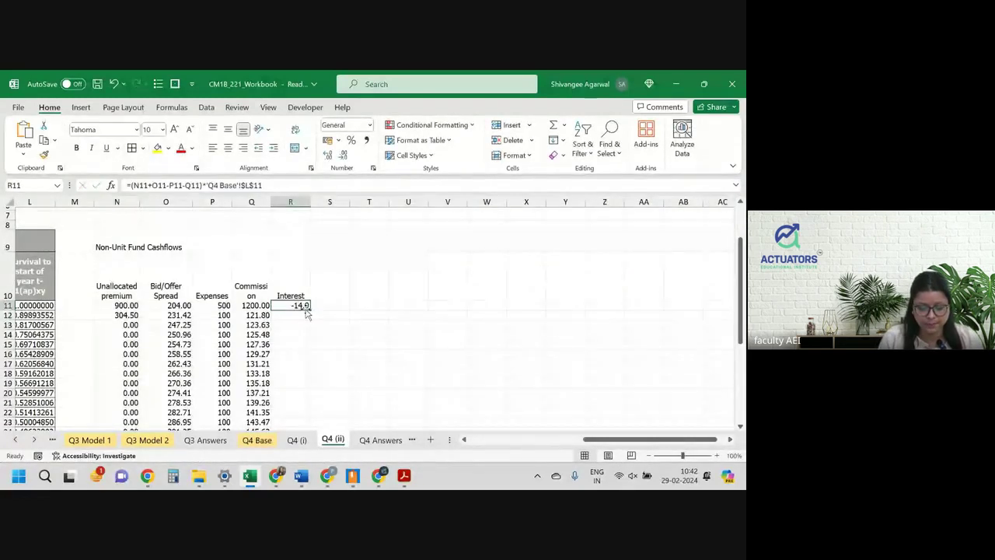
pyautogui.doubleClick(309, 311)
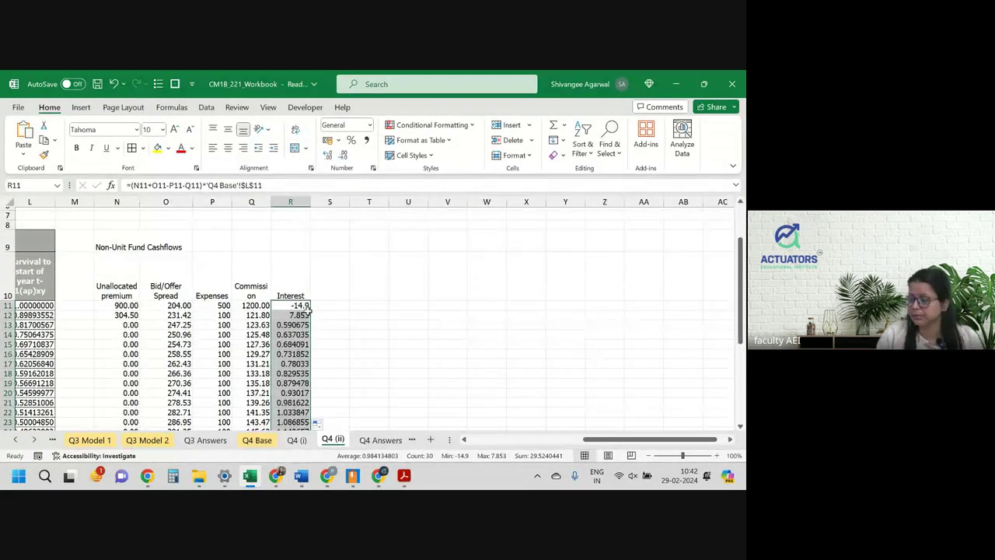
pyautogui.click(328, 156)
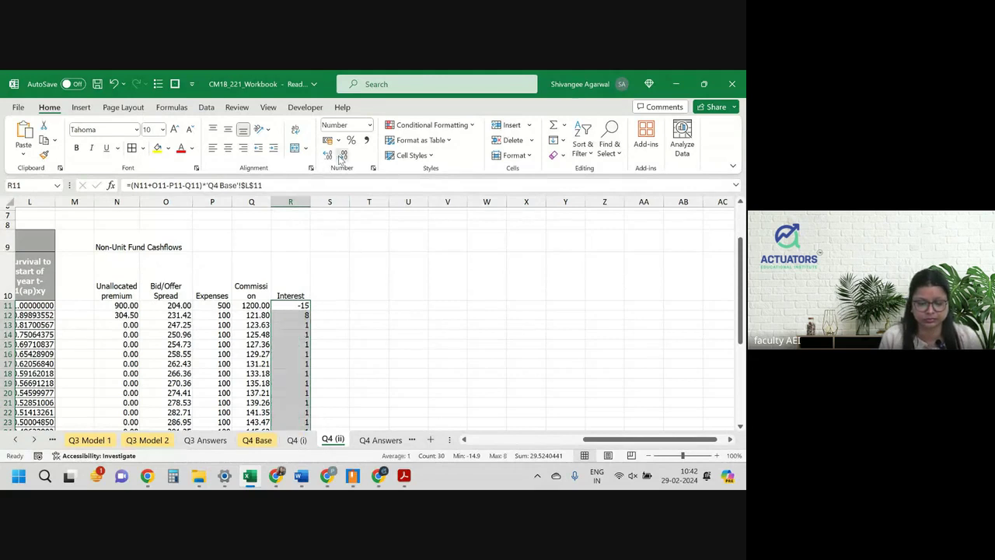
pyautogui.click(328, 156)
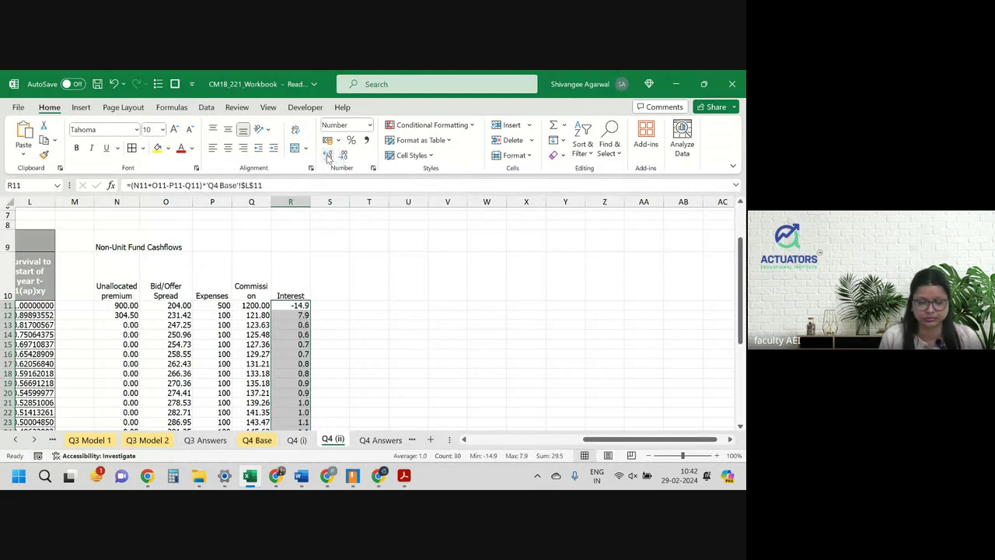
pyautogui.click(328, 278)
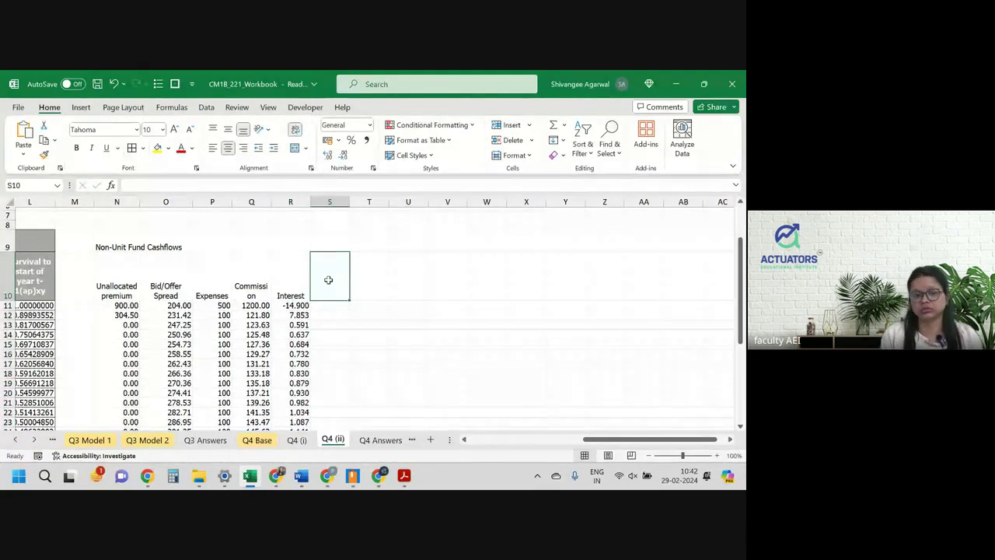
# Step: Head column S 'AMC', link S11 to ='Q4 (i)'!H10, format as number, and fill down from 25.337
pyautogui.write('AMC')
pyautogui.press('Return')
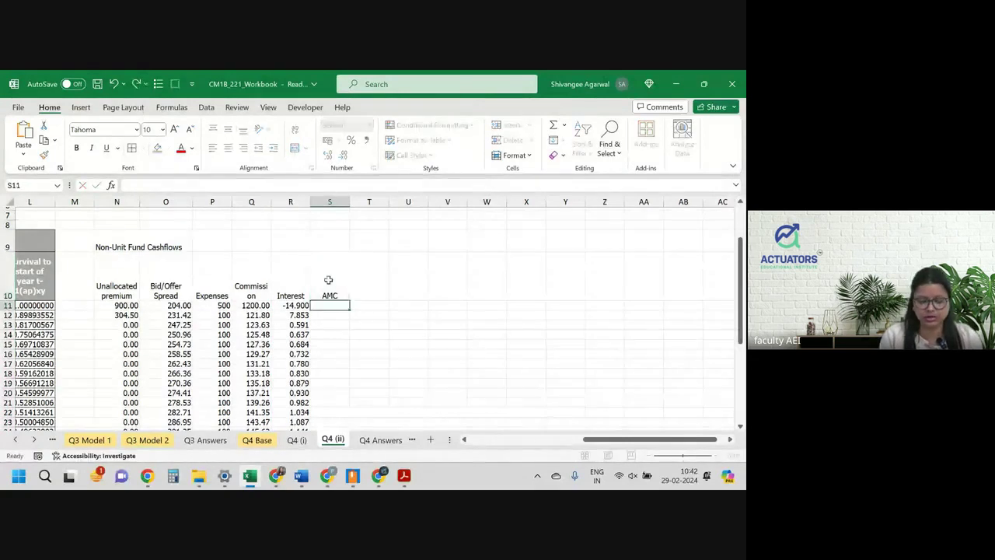
pyautogui.write('=')
pyautogui.hotkey('ctrl', 'pageup')
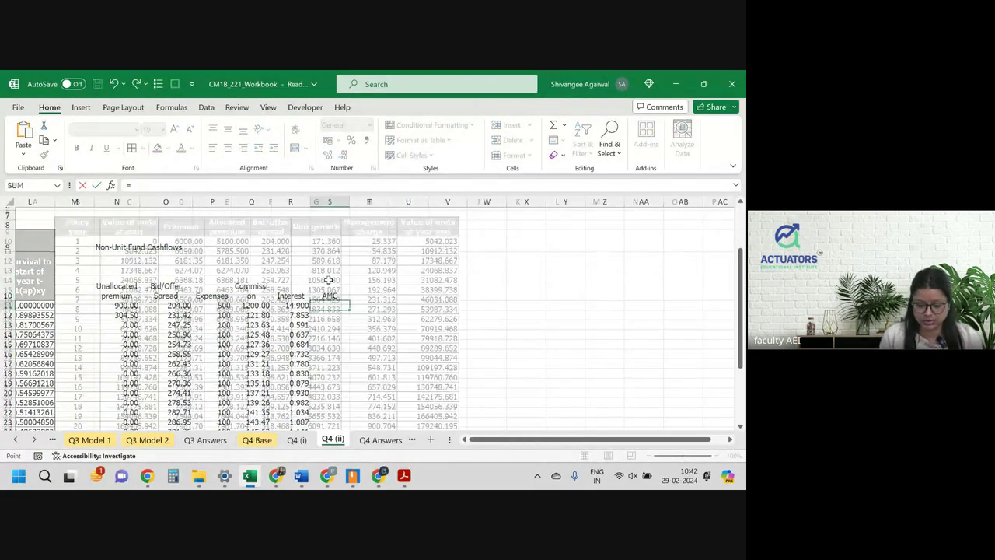
pyautogui.click(355, 242)
pyautogui.press('Return')
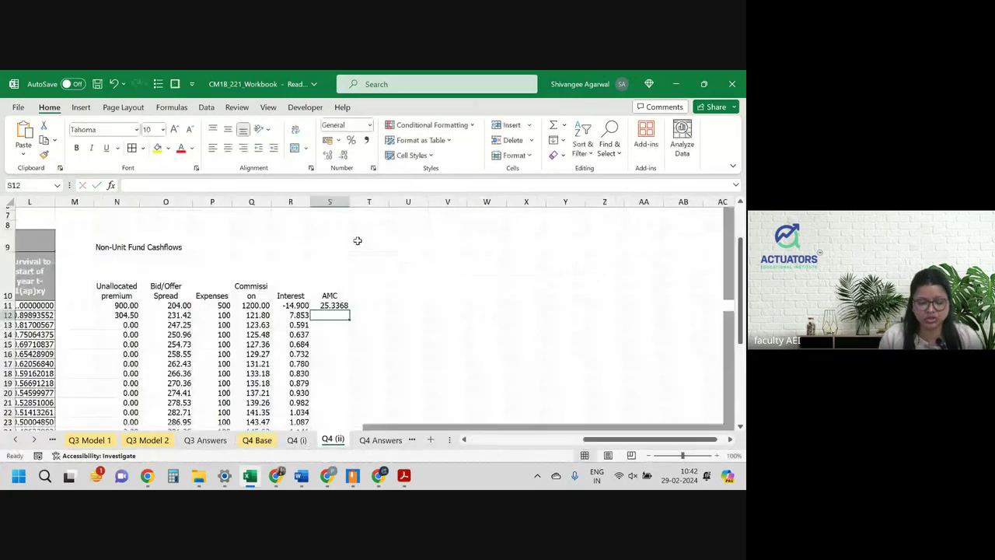
pyautogui.press('Up')
pyautogui.click(344, 154)
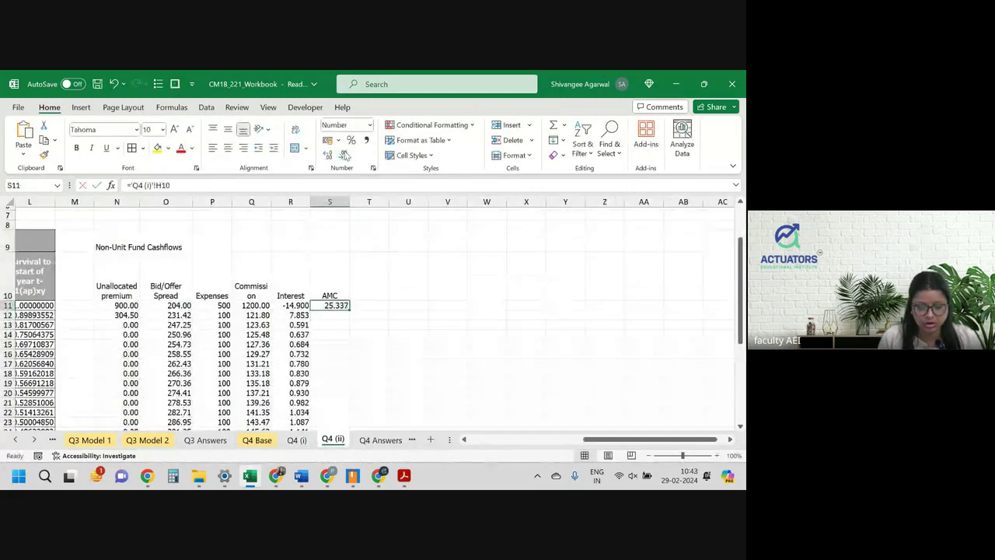
pyautogui.doubleClick(350, 309)
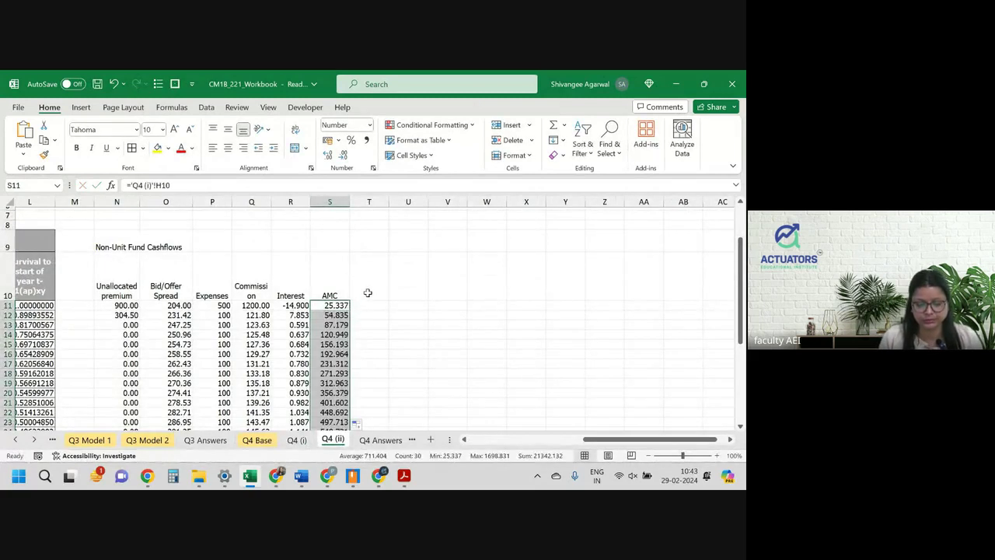
pyautogui.click(368, 292)
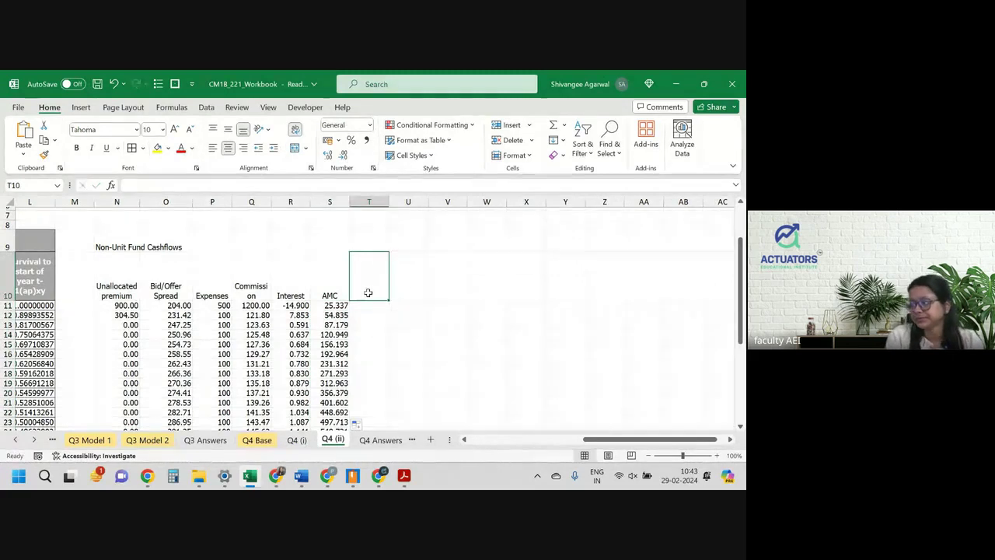
pyautogui.doubleClick(368, 293)
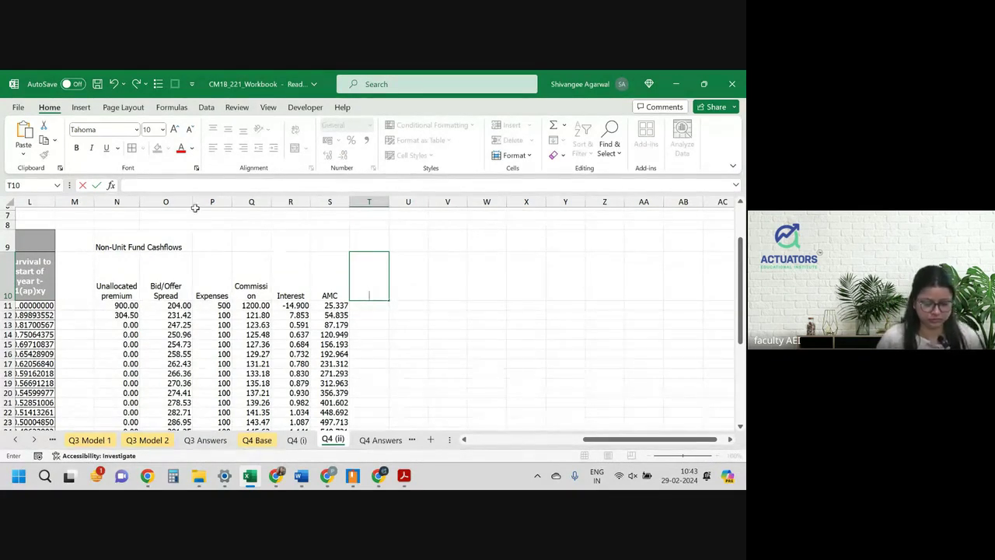
# Step: Give the Non-Unit Fund Cashflows title in N9:O9 an outside border
pyautogui.click(143, 248)
pyautogui.moveTo(136, 247); pyautogui.dragTo(155, 245)
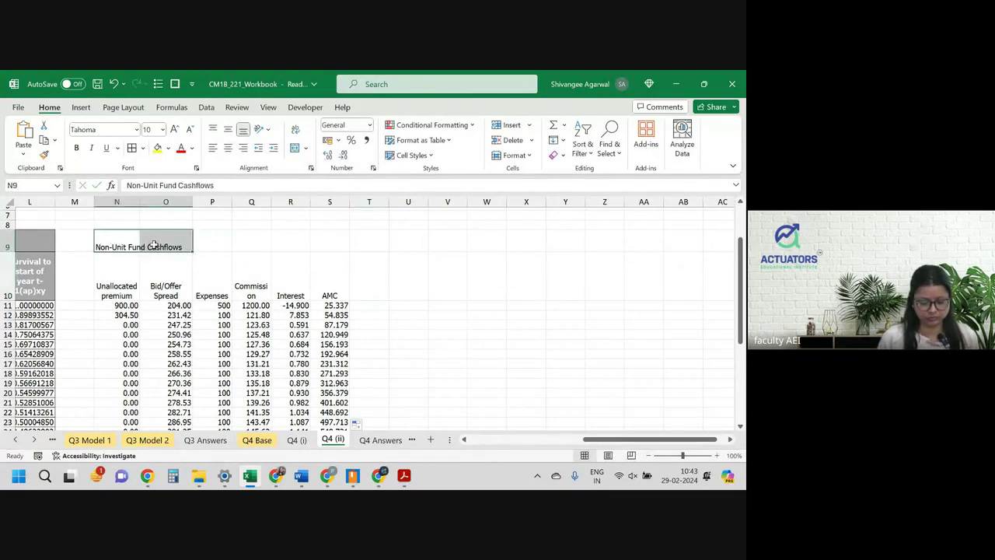
pyautogui.press('Tab')
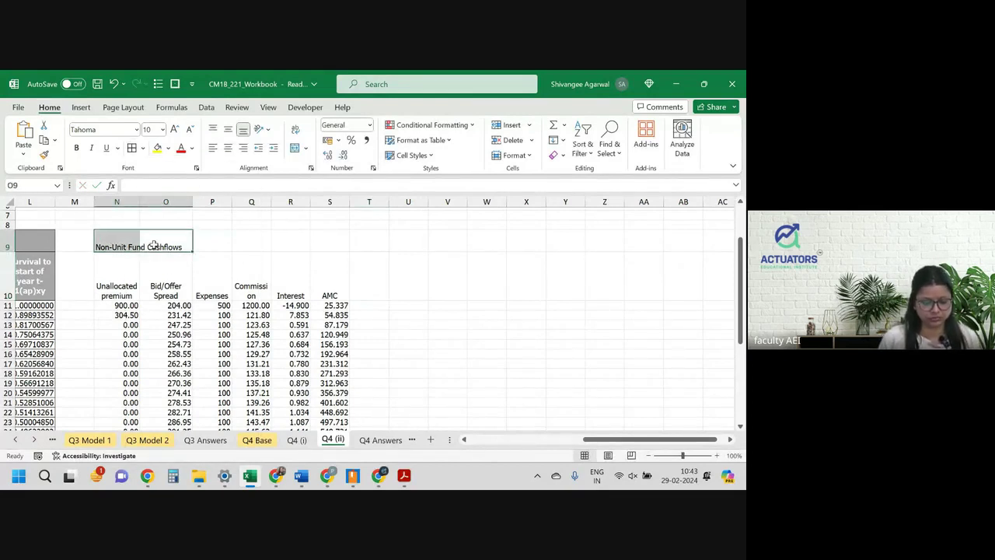
# Step: Widen column Q so the Commission heading fits on one line
pyautogui.click(154, 291)
pyautogui.moveTo(127, 281); pyautogui.dragTo(330, 294)
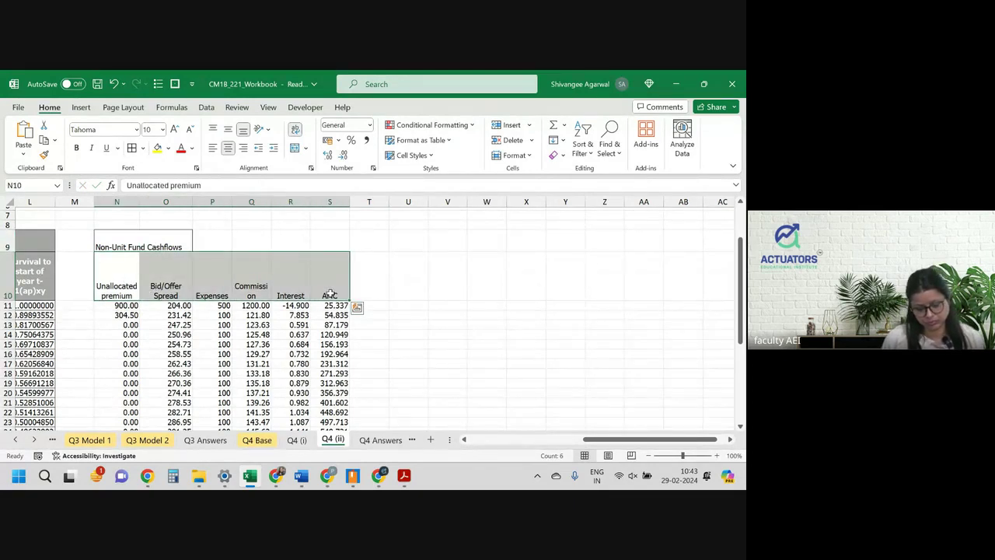
pyautogui.click(251, 288)
pyautogui.moveTo(271, 204); pyautogui.dragTo(277, 204)
pyautogui.click(363, 280)
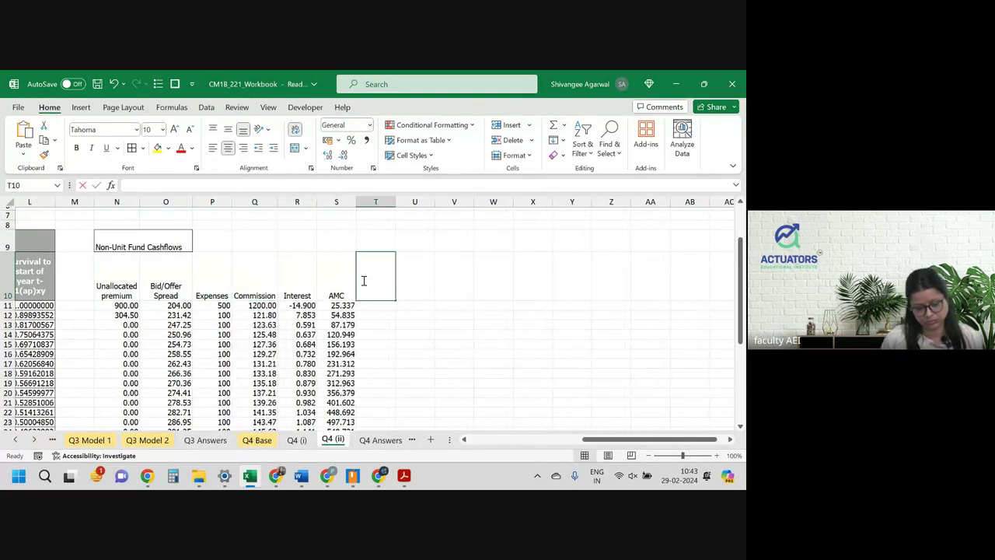
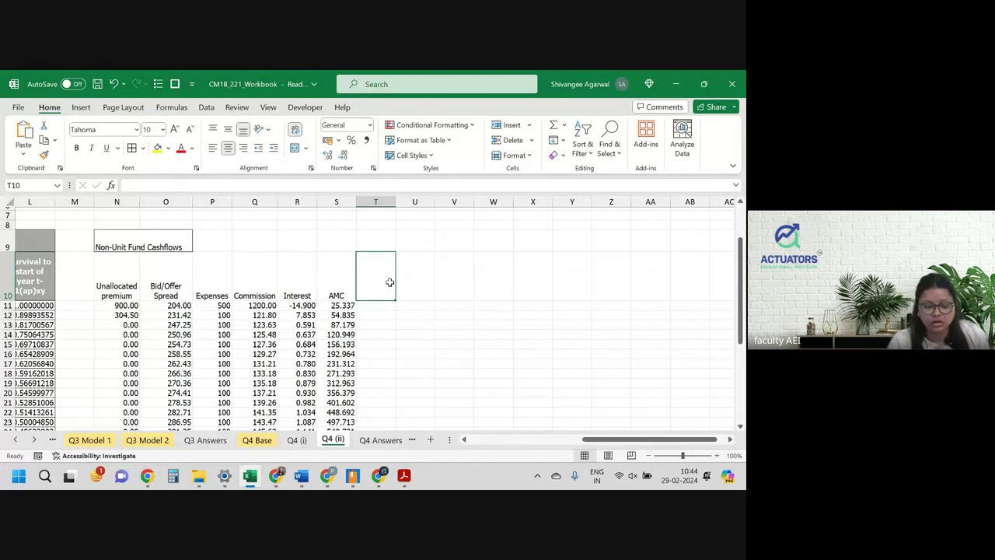
# Step: Enter the heading 'Cost of Death Benefit' in T10 of the Q4 (ii) cashflow table
pyautogui.write('Cost')
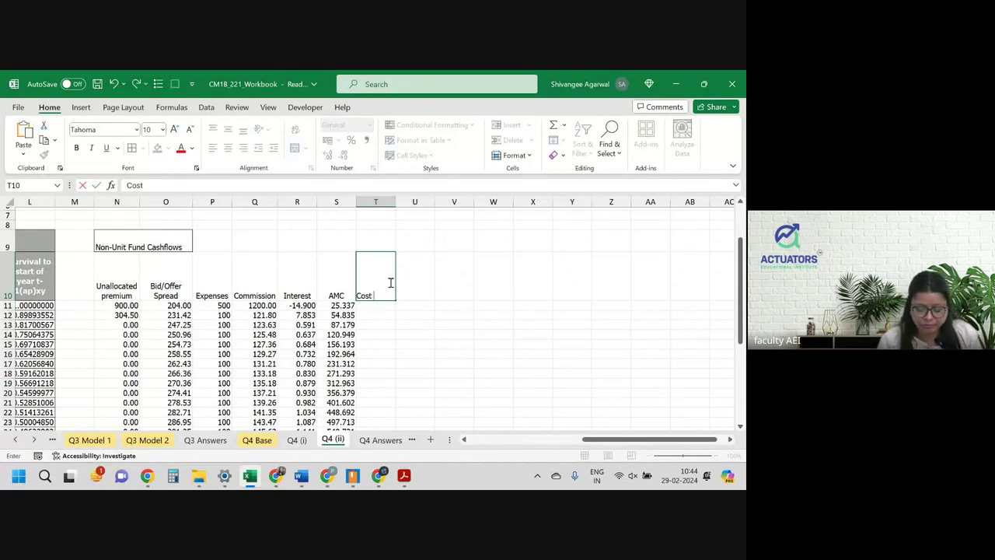
pyautogui.write(' of Death')
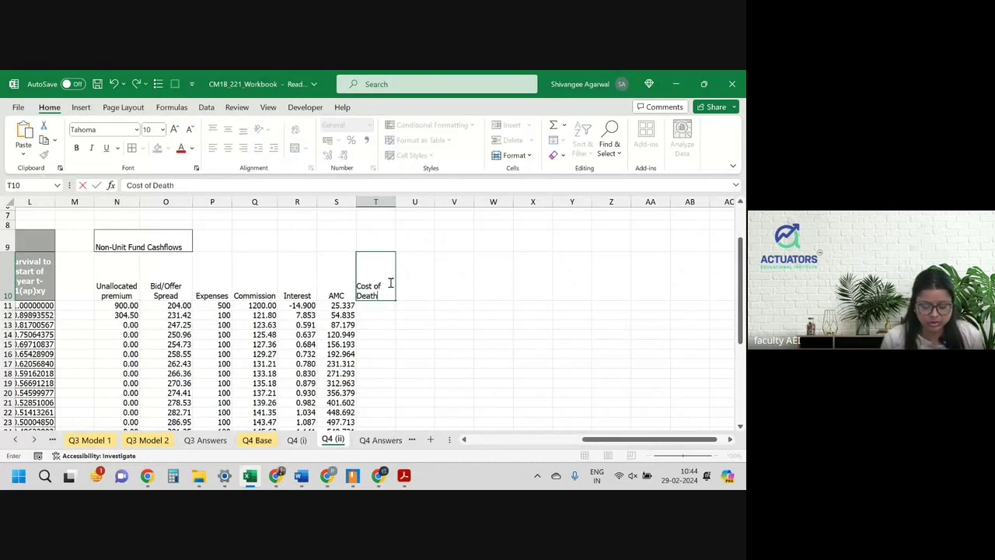
pyautogui.write(' Benefit')
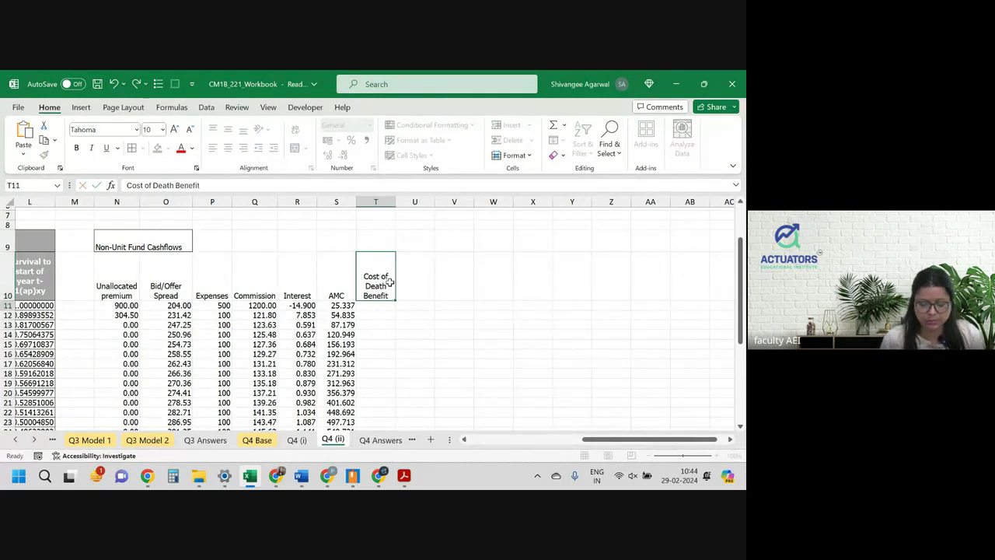
pyautogui.press('Return')
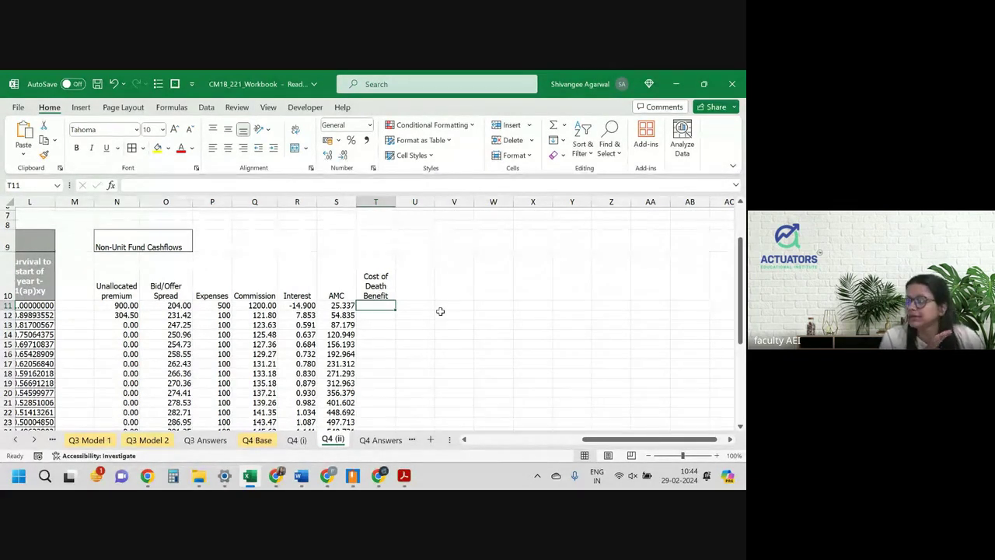
pyautogui.write('=')
pyautogui.hscroll(-2, 319, 305)
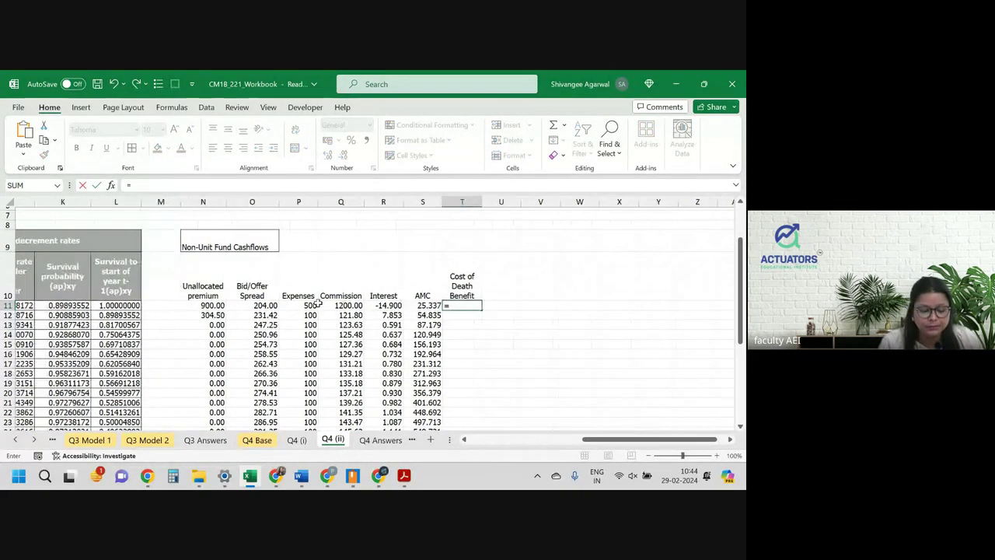
pyautogui.write('max(')
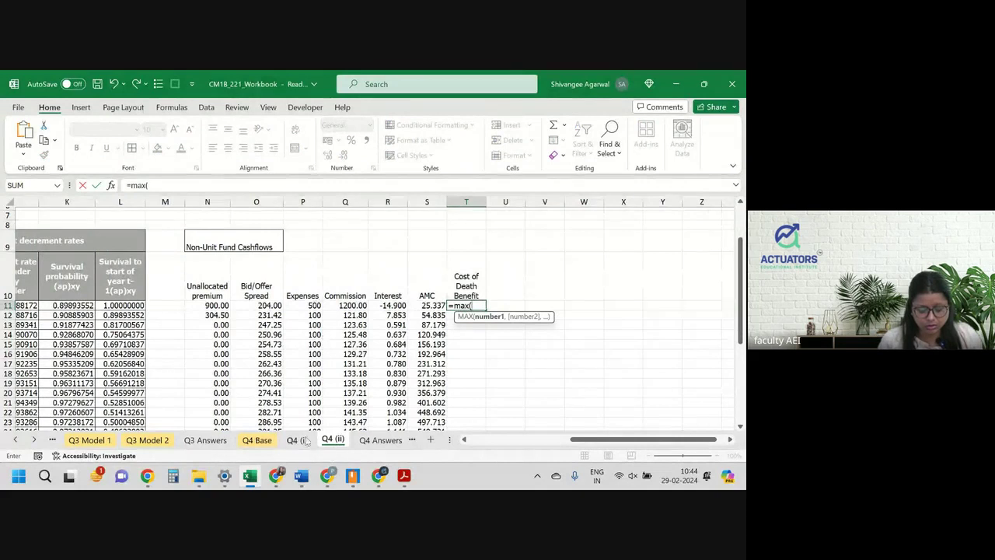
pyautogui.click(259, 439)
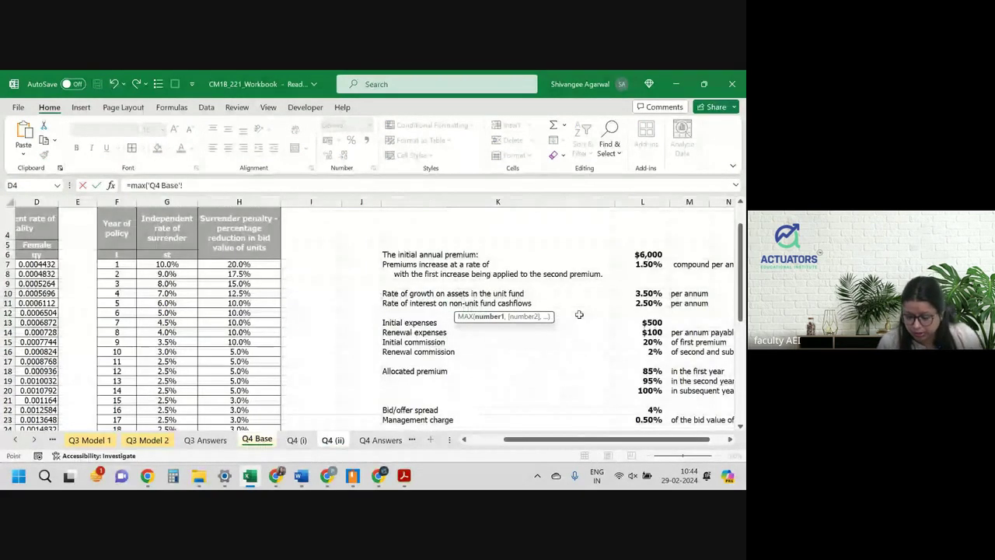
pyautogui.hscroll(2, 579, 314)
pyautogui.scroll(1, 579, 314)
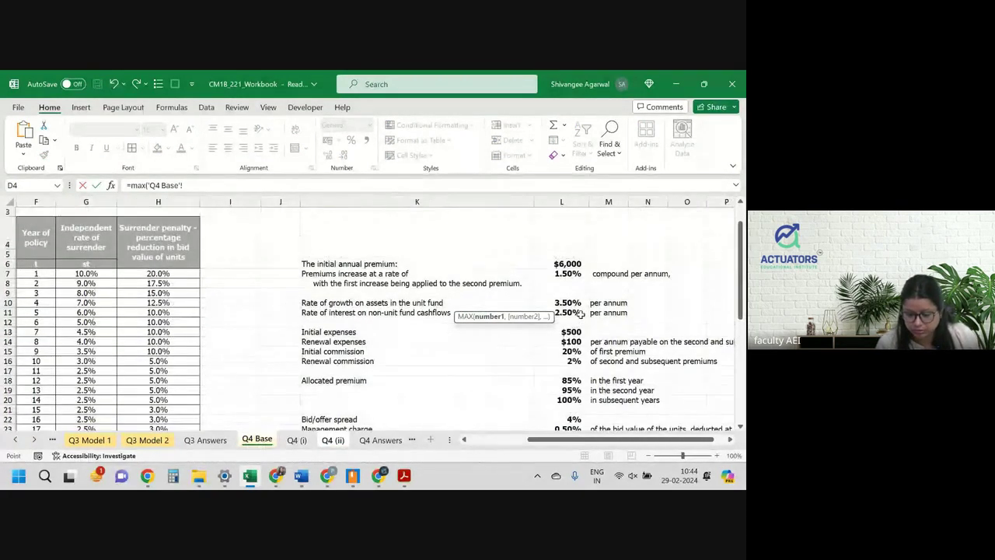
pyautogui.scroll(-2, 579, 314)
pyautogui.scroll(1, 579, 314)
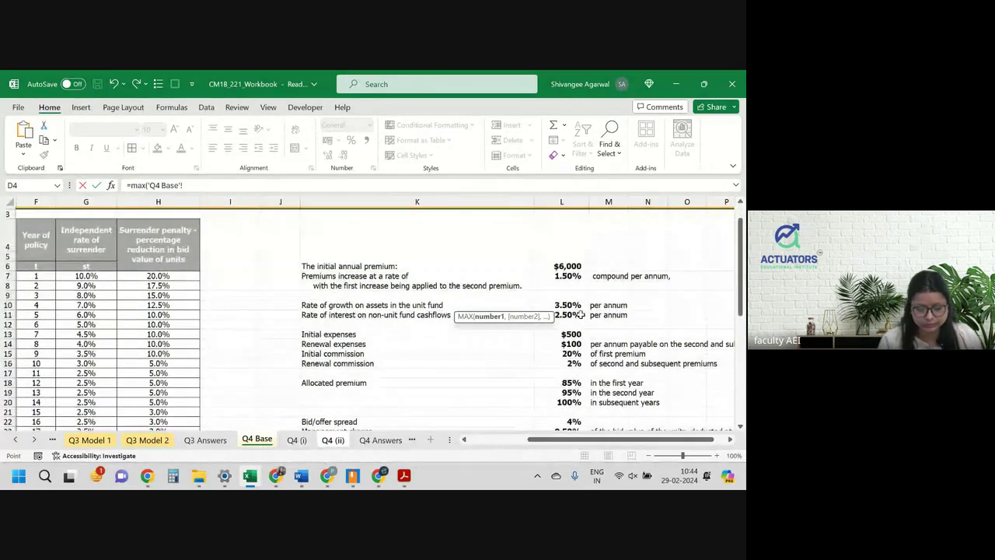
pyautogui.press('BackSpace')
pyautogui.press('BackSpace')
pyautogui.press('BackSpace')
pyautogui.press('BackSpace')
pyautogui.press('BackSpace')
pyautogui.press('BackSpace')
pyautogui.press('BackSpace')
pyautogui.press('BackSpace')
pyautogui.press('BackSpace')
pyautogui.press('BackSpace')
pyautogui.press('BackSpace')
pyautogui.press('BackSpace')
pyautogui.press('BackSpace')
pyautogui.press('BackSpace')
pyautogui.press('BackSpace')
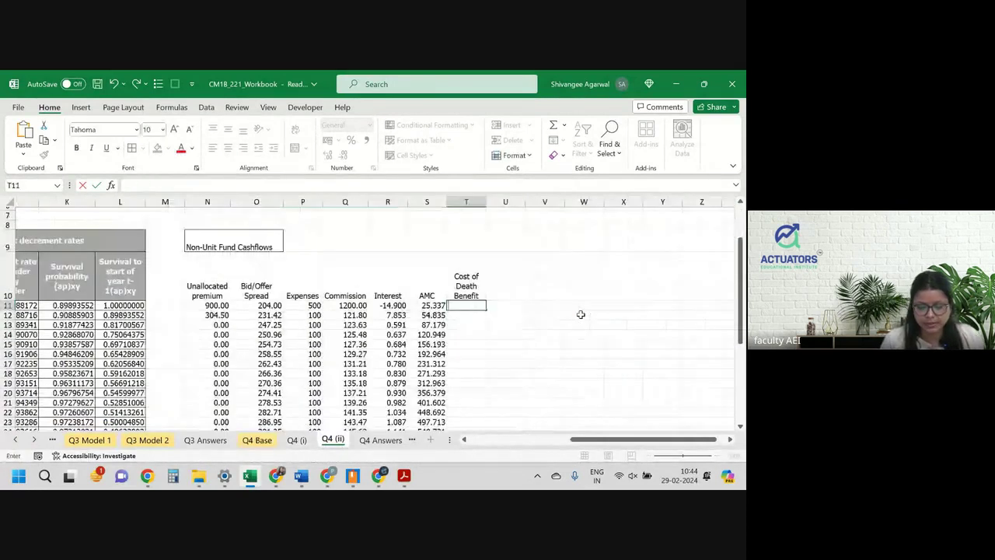
pyautogui.press('Escape')
pyautogui.press('Up')
pyautogui.press('Up')
pyautogui.press('Up')
pyautogui.press('Left')
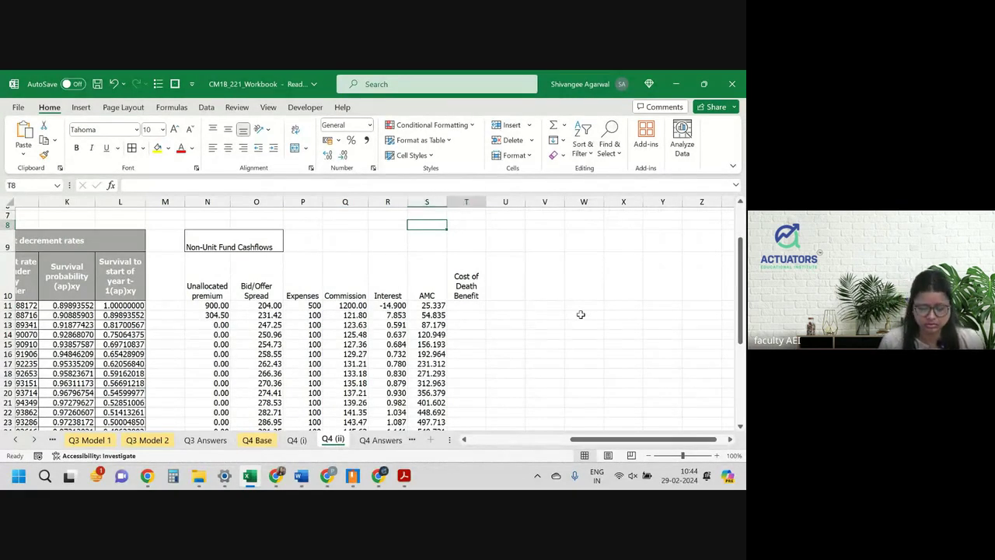
# Step: Add a right-aligned 'death benefit' label in S8
pyautogui.write('B')
pyautogui.press('BackSpace')
pyautogui.write('d')
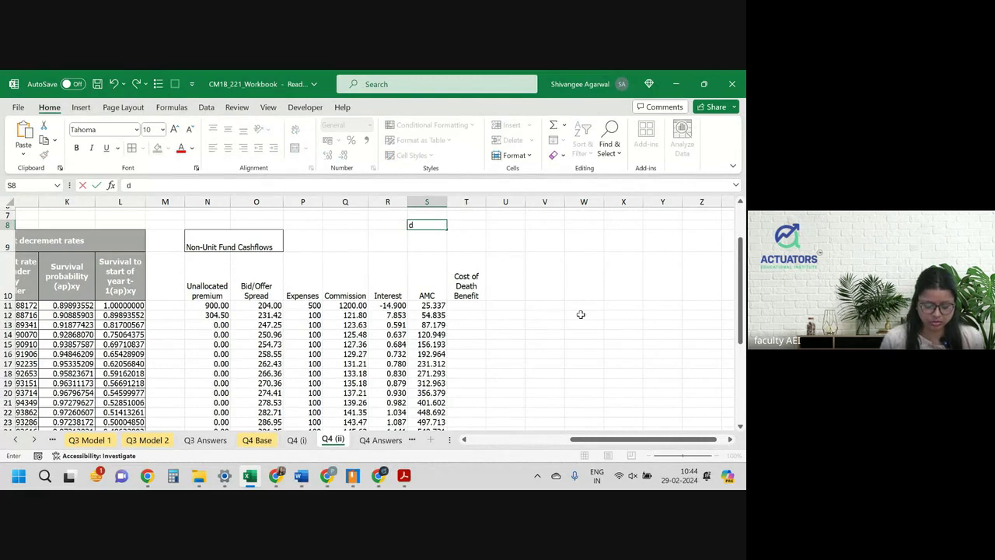
pyautogui.write('eath benefit')
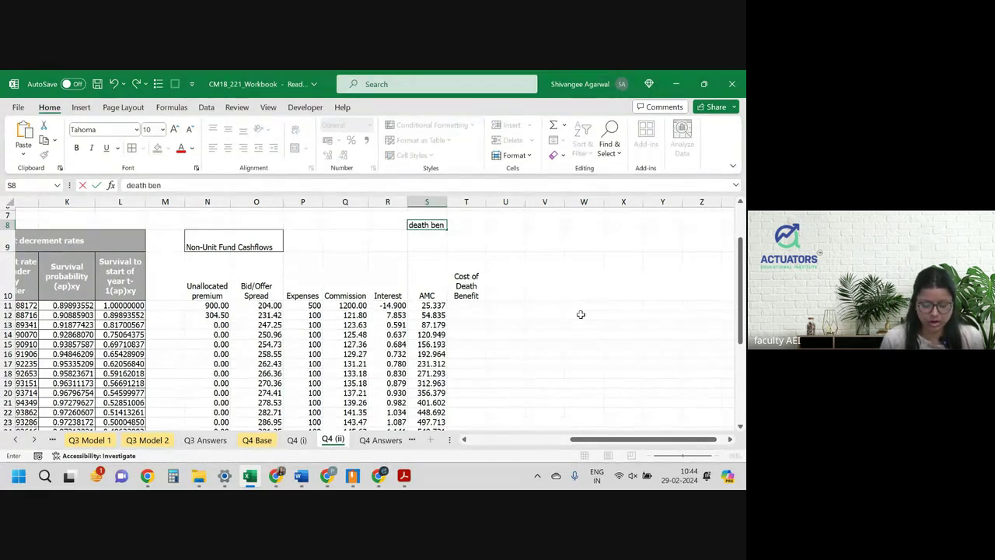
pyautogui.press('Tab')
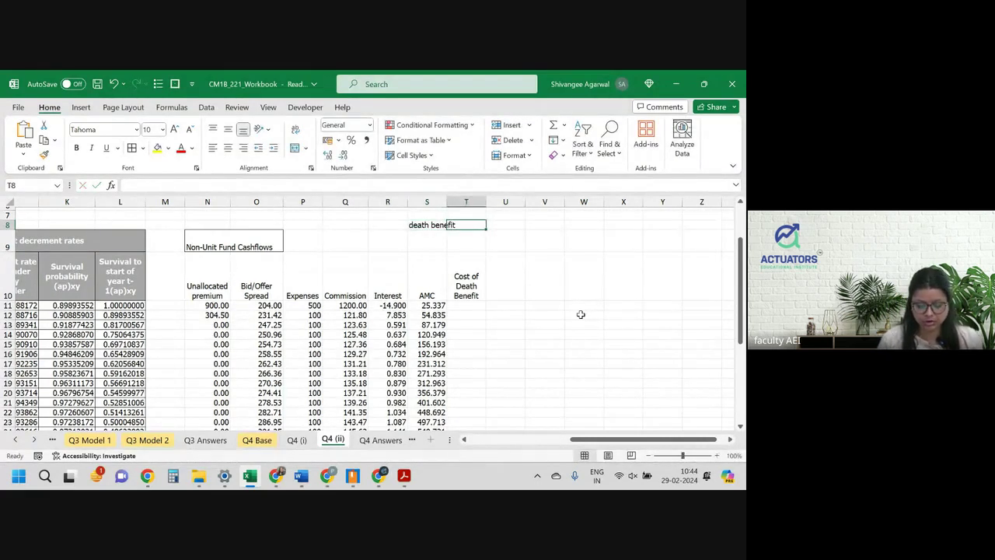
pyautogui.press('Left')
pyautogui.click(243, 147)
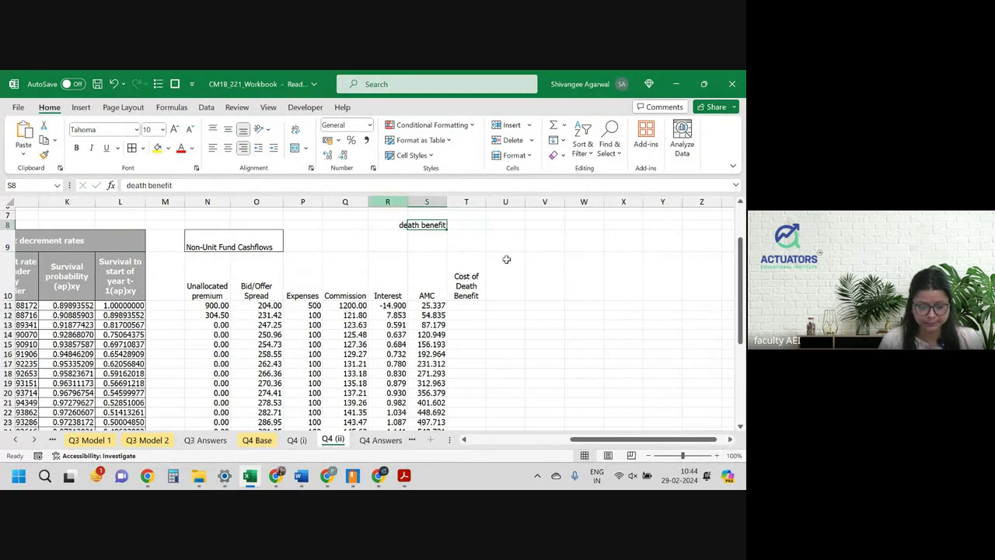
# Step: Enter 2,00,000 in T8 and fill the cell yellow
pyautogui.click(460, 224)
pyautogui.write('2,')
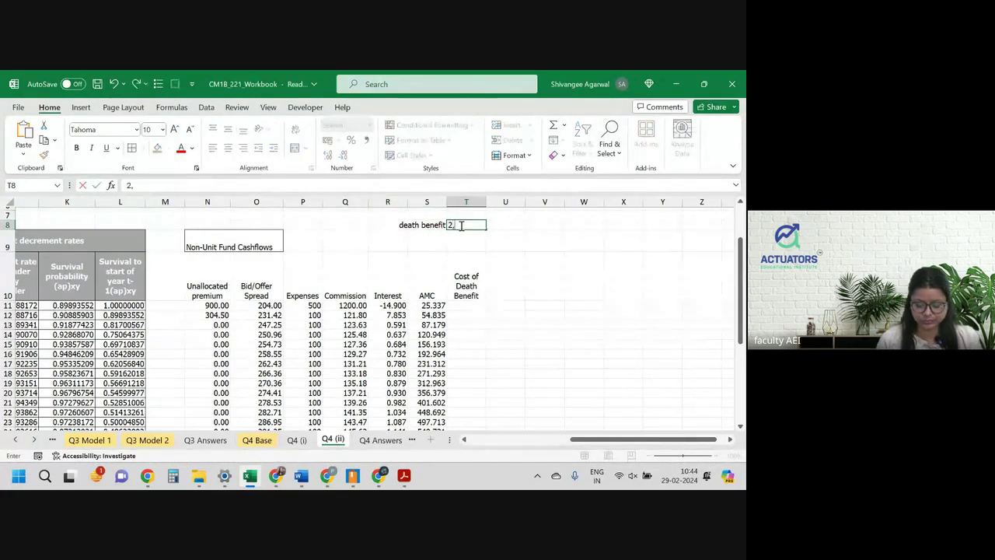
pyautogui.write('00,000')
pyautogui.press('Return')
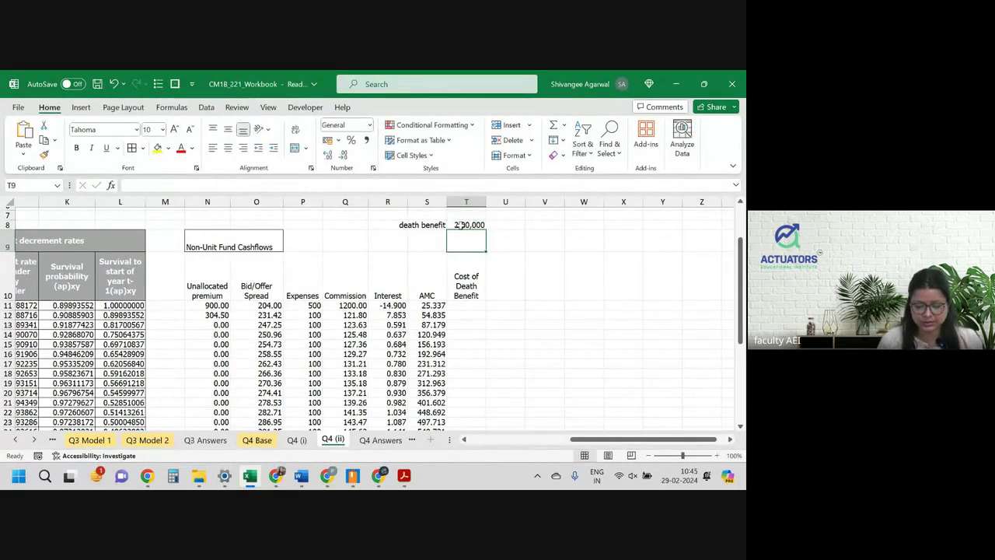
pyautogui.click(460, 225)
pyautogui.click(157, 148)
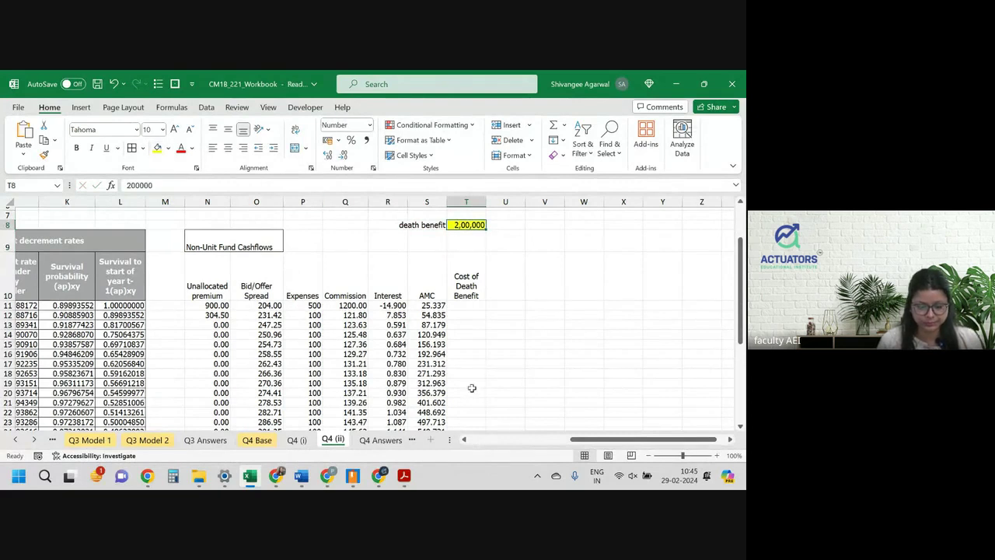
# Step: Start the T11 formula as =max(T8- using the death benefit amount
pyautogui.click(466, 306)
pyautogui.write('=')
pyautogui.press('Up')
pyautogui.press('Up')
pyautogui.press('Up')
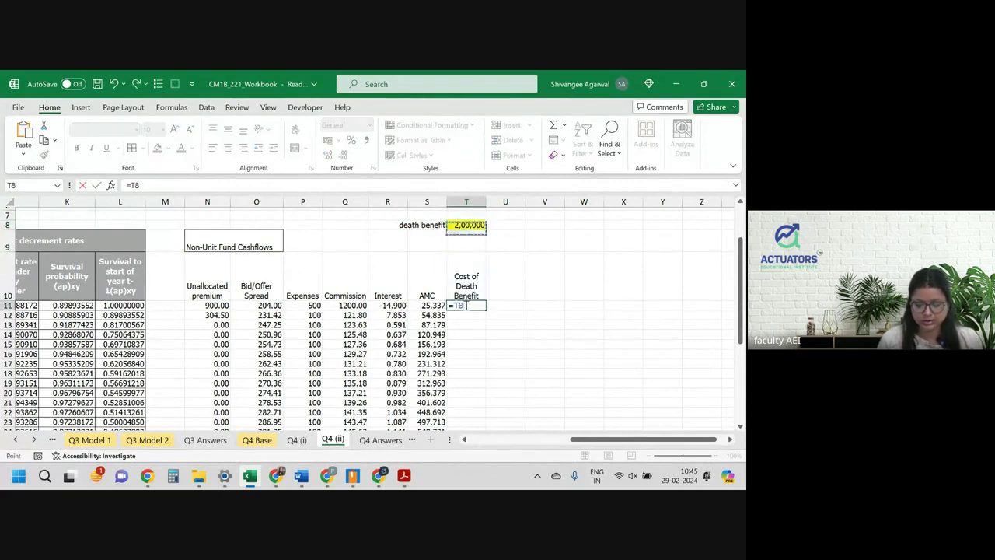
pyautogui.press('BackSpace')
pyautogui.press('BackSpace')
pyautogui.write('m')
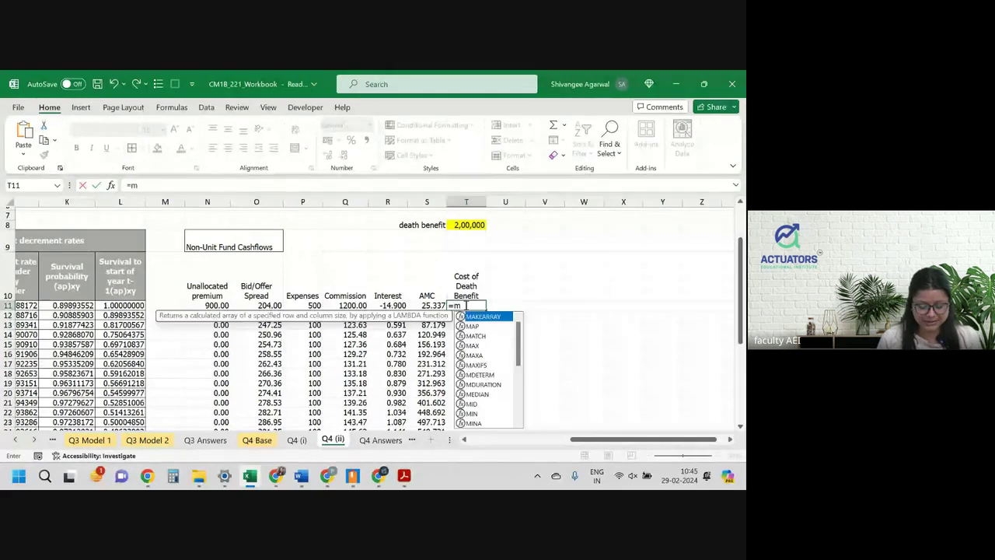
pyautogui.write('ax(')
pyautogui.press('Up')
pyautogui.press('Up')
pyautogui.press('Up')
pyautogui.write('-')
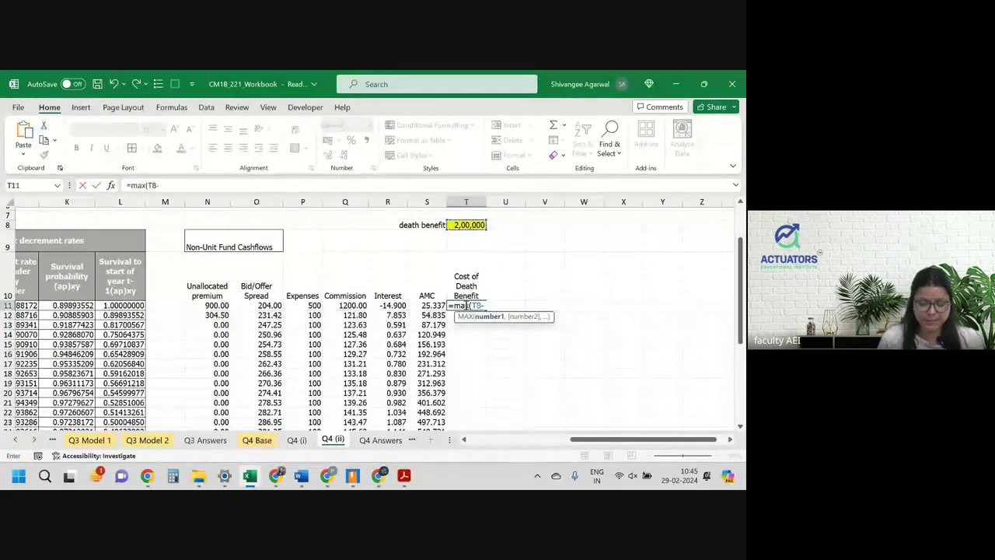
# Step: Subtract Q4 (i)'s unit value I10, make T8 absolute, and add ,0)*
pyautogui.click(296, 440)
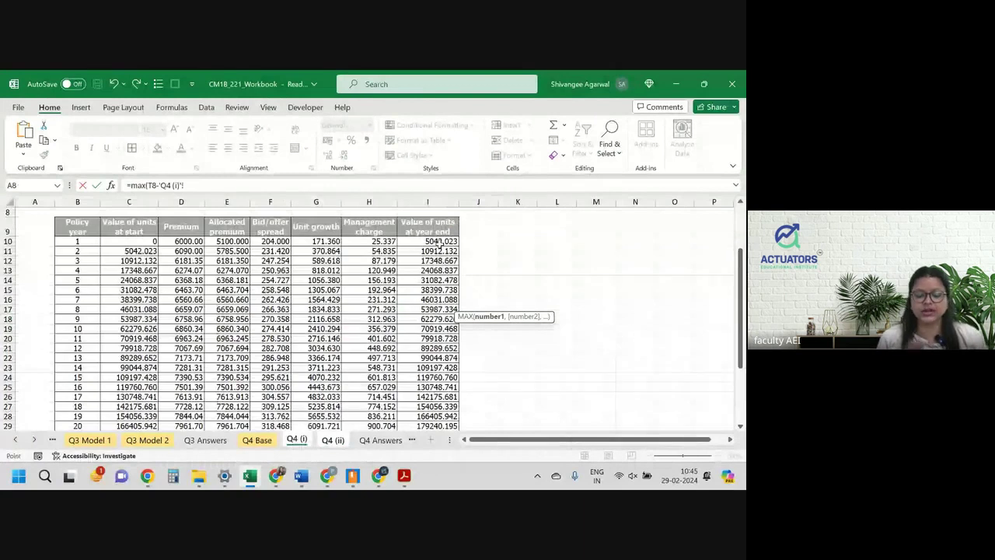
pyautogui.click(439, 243)
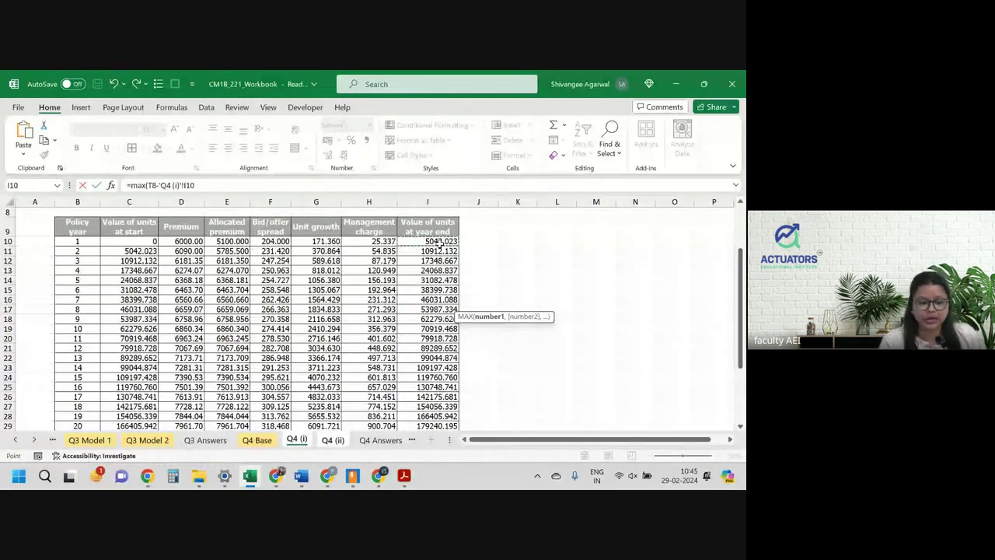
pyautogui.click(153, 185)
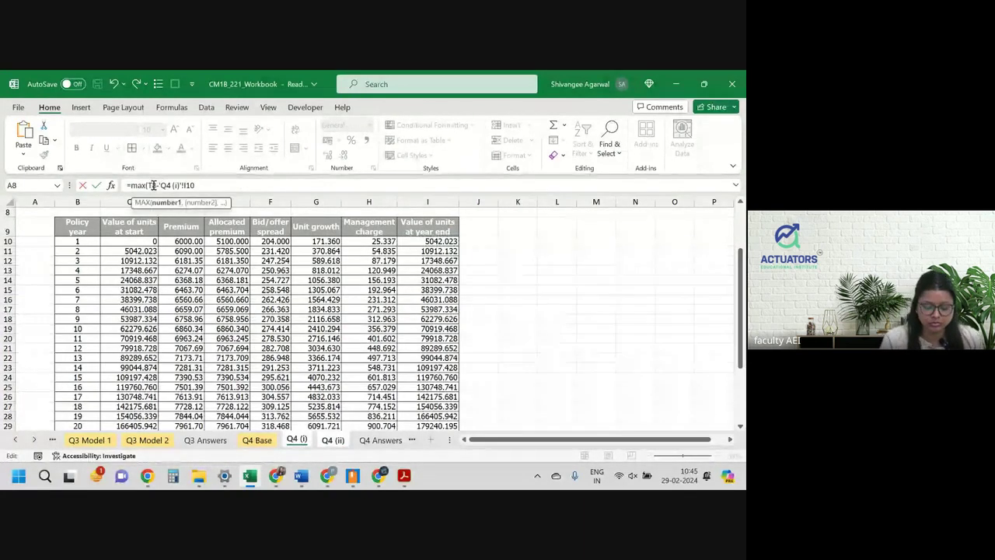
pyautogui.press('F4')
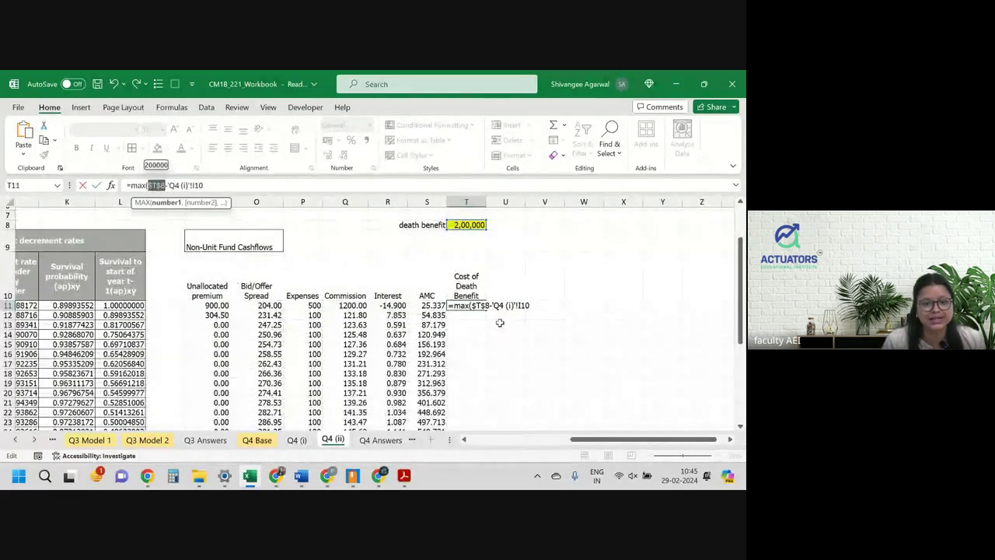
pyautogui.click(533, 305)
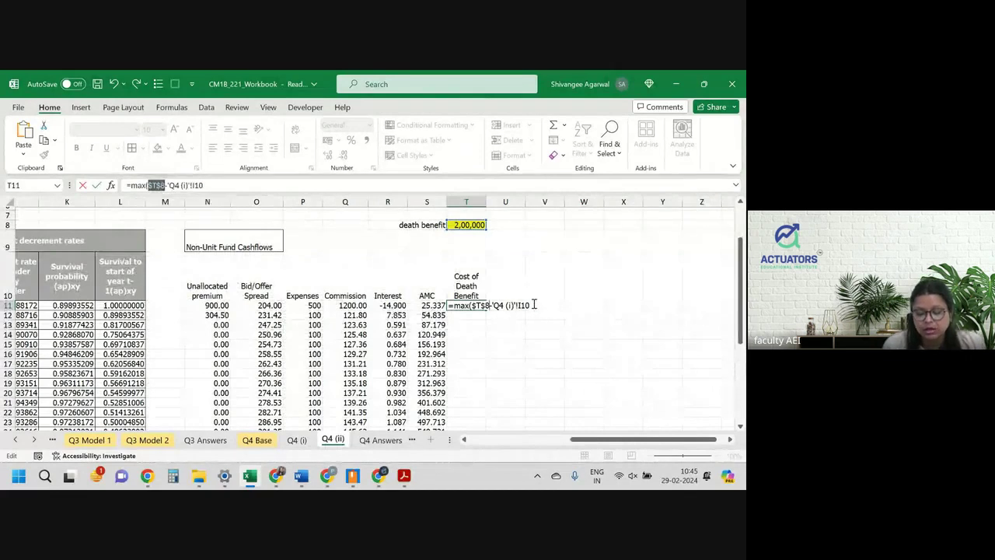
pyautogui.write(',0')
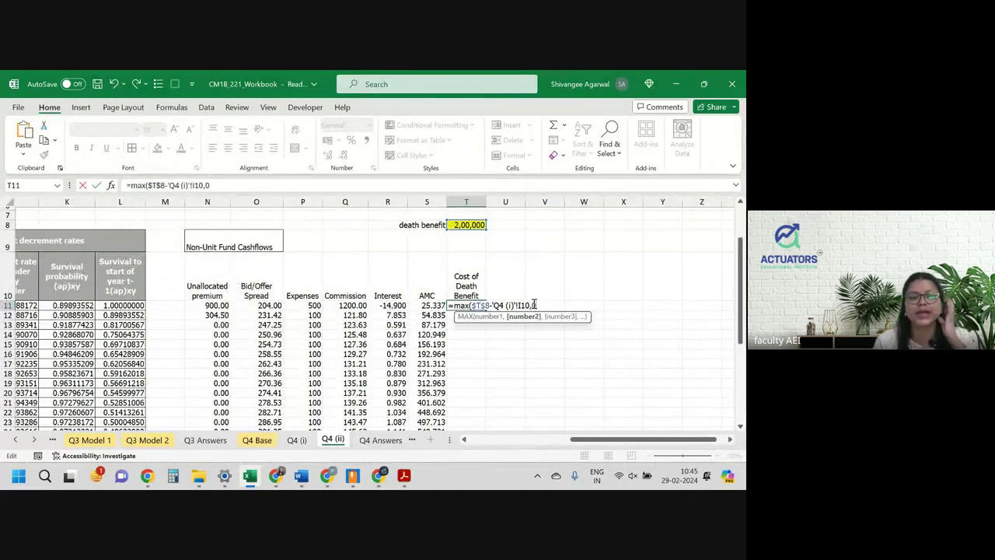
pyautogui.write(')*')
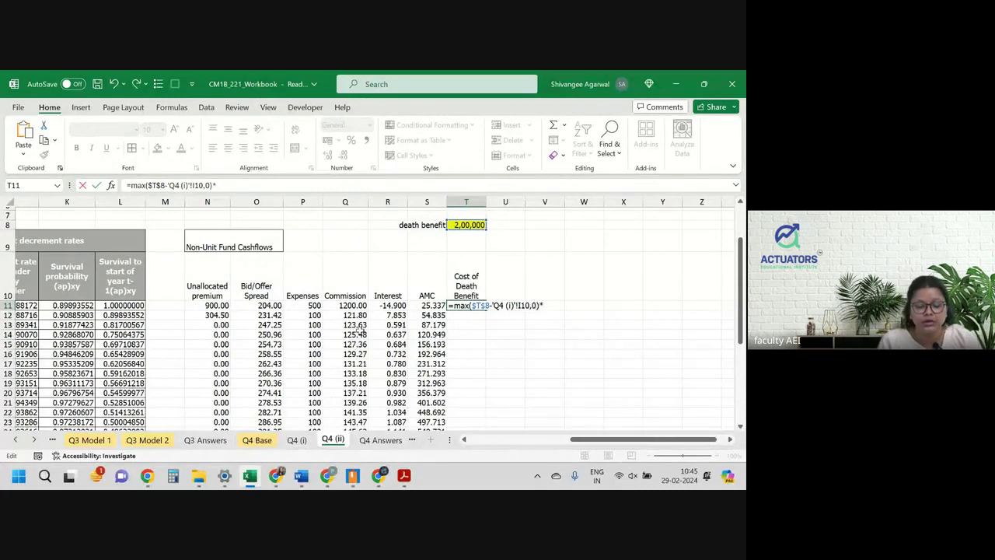
pyautogui.hscroll(-3, 360, 330)
pyautogui.hscroll(-2, 359, 331)
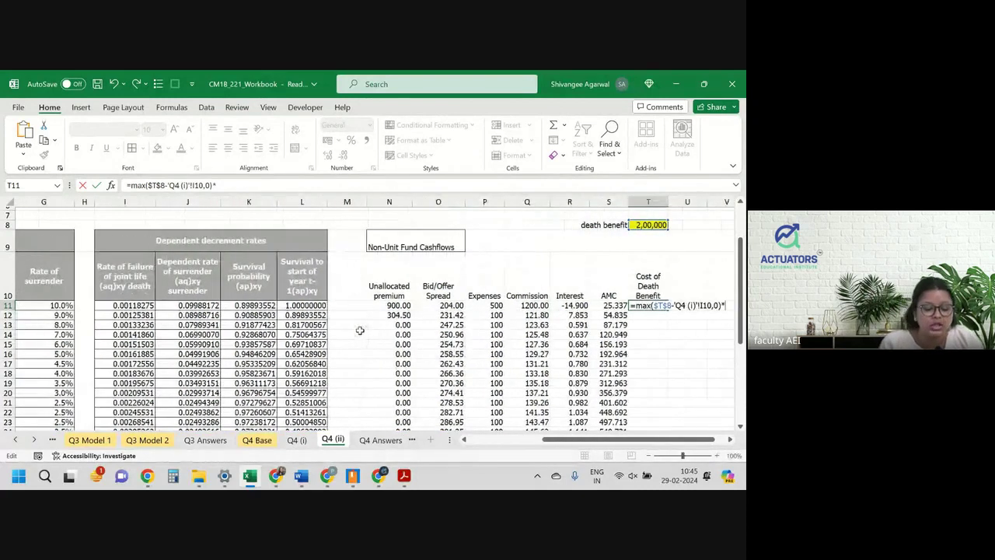
pyautogui.hscroll(-1, 359, 330)
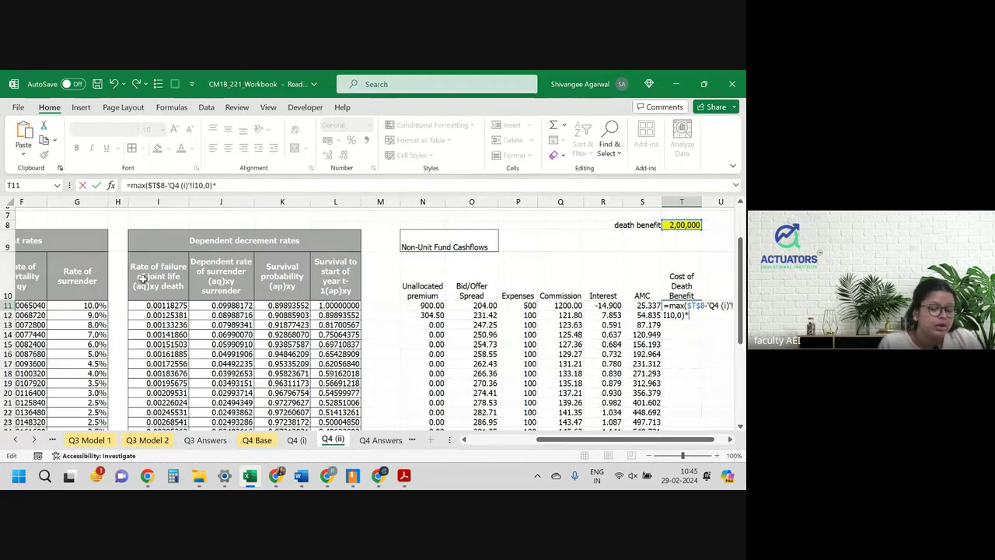
# Step: Multiply by the joint-life failure rate in I11 and enter, giving 230.5872 for year one
pyautogui.click(178, 309)
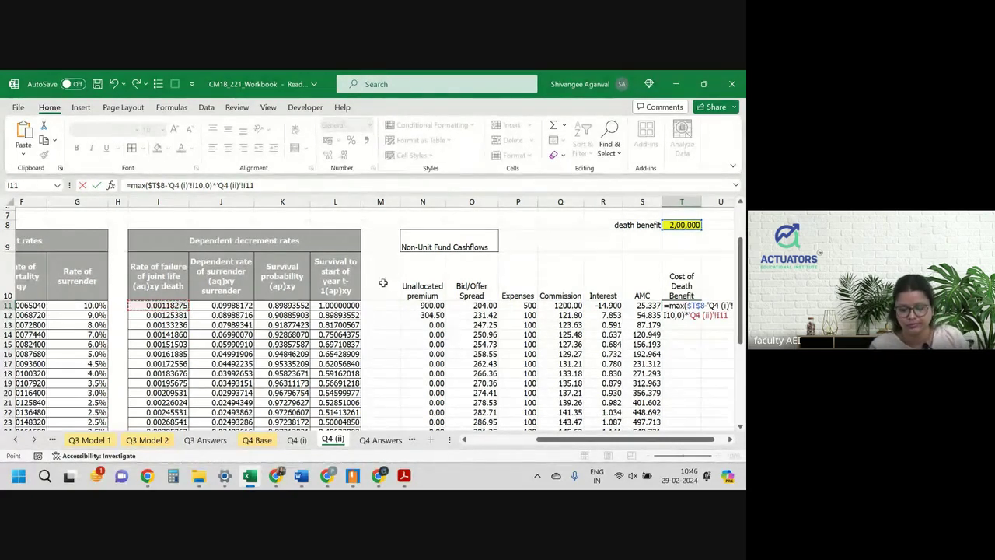
pyautogui.hscroll(1, 423, 289)
pyautogui.hscroll(2, 424, 289)
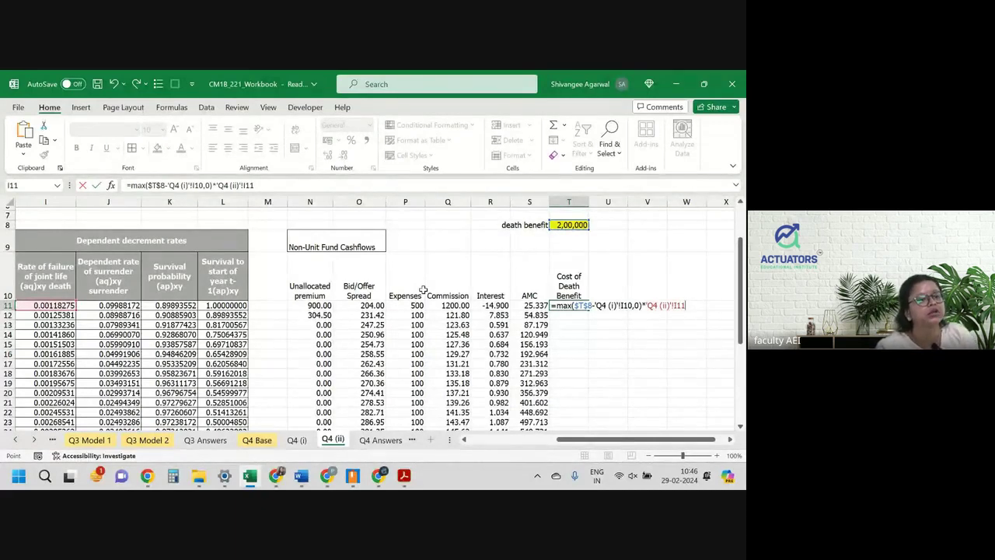
pyautogui.press('Return')
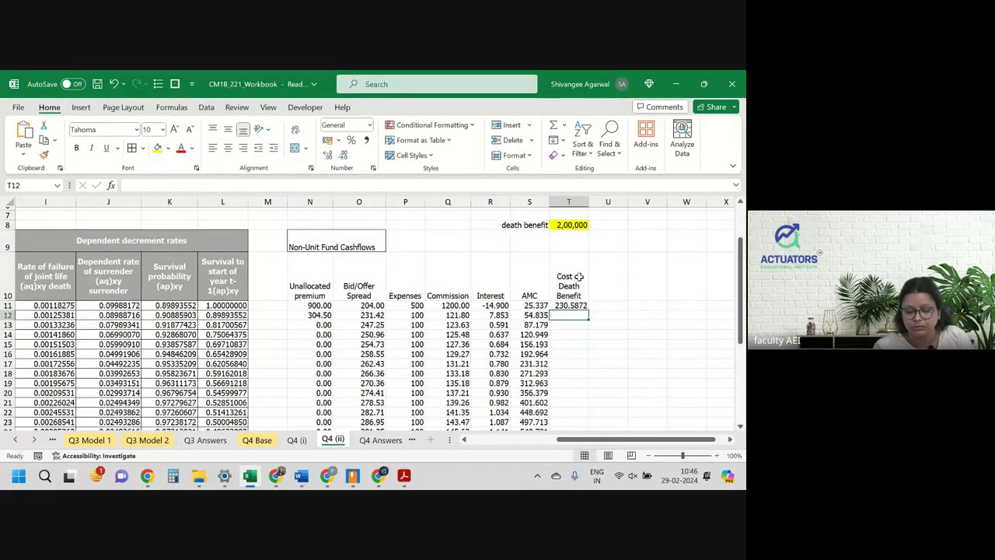
# Step: Copy the T11 death benefit formula down column T, giving 237.0803 for year two
pyautogui.doubleClick(572, 305)
pyautogui.press('Escape')
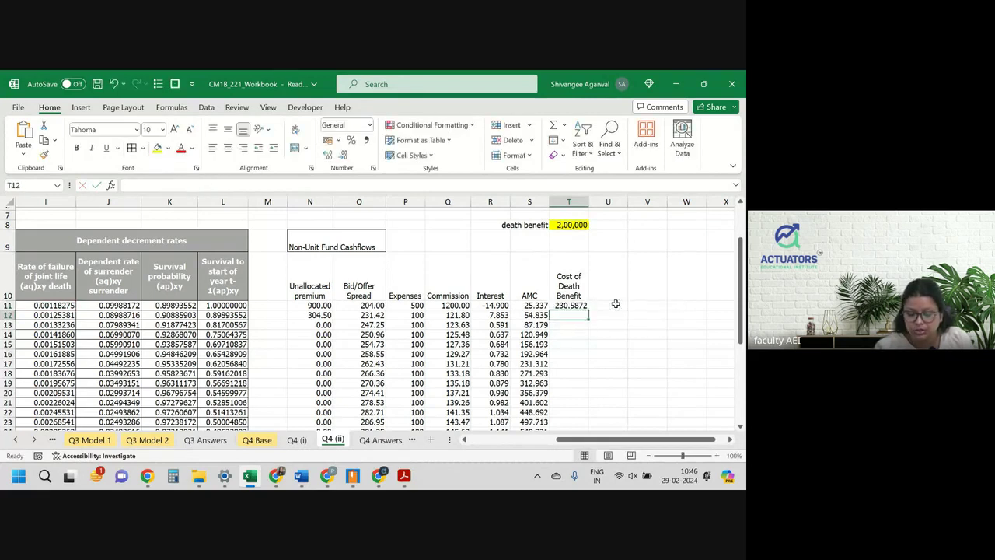
pyautogui.doubleClick(587, 309)
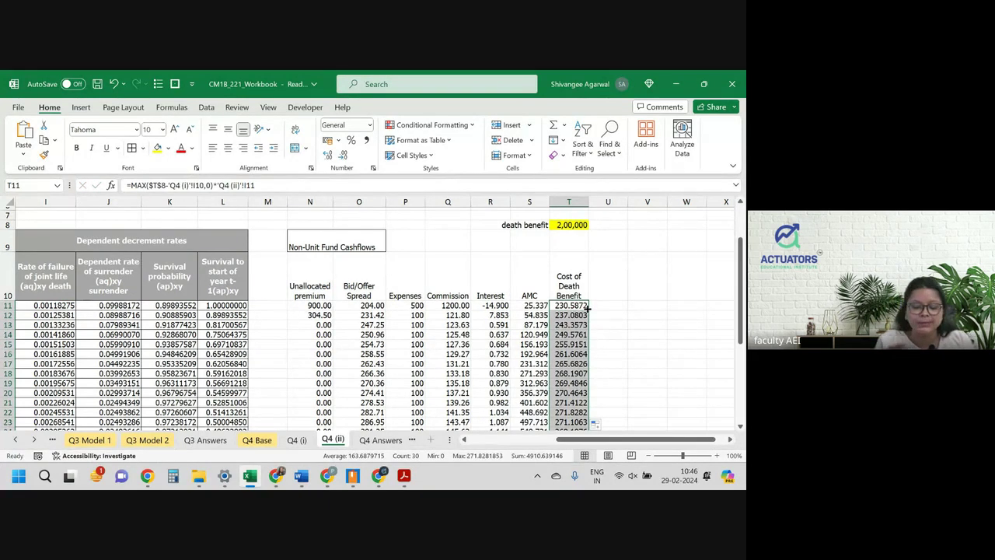
pyautogui.click(606, 292)
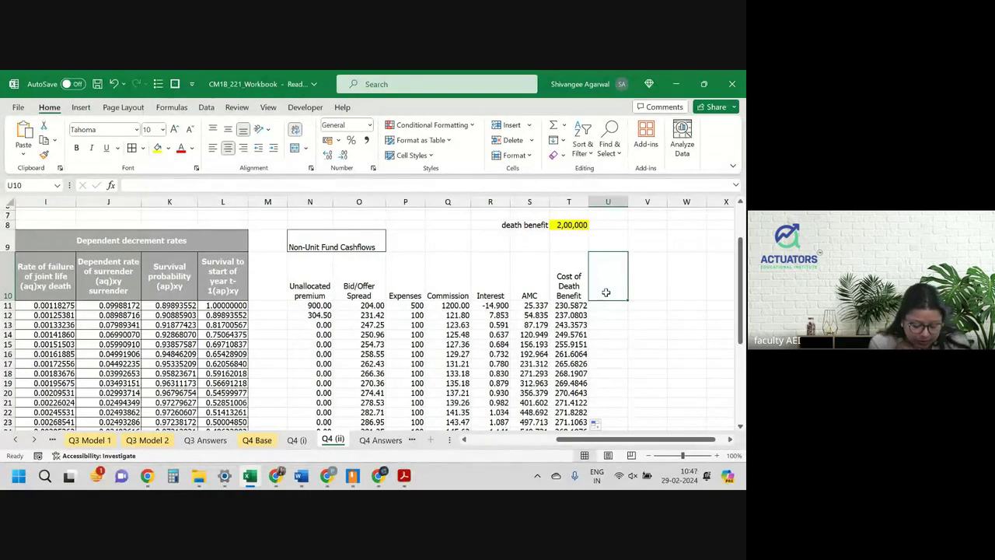
# Step: Check the 20.0% first-year surrender penalty in H7 on Q4 Base
pyautogui.click(262, 440)
pyautogui.hscroll(-1, 232, 354)
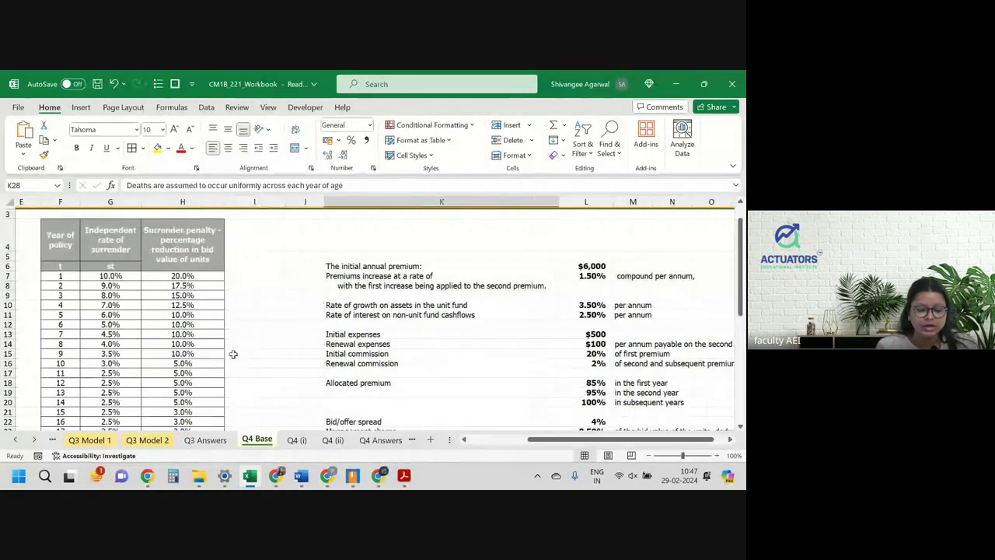
pyautogui.hscroll(-1, 238, 308)
pyautogui.click(213, 276)
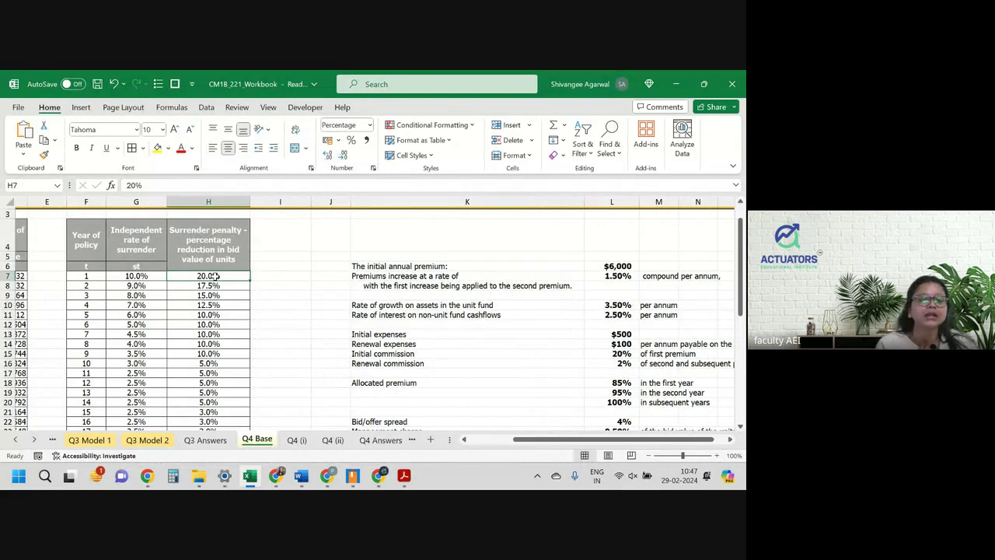
pyautogui.click(332, 440)
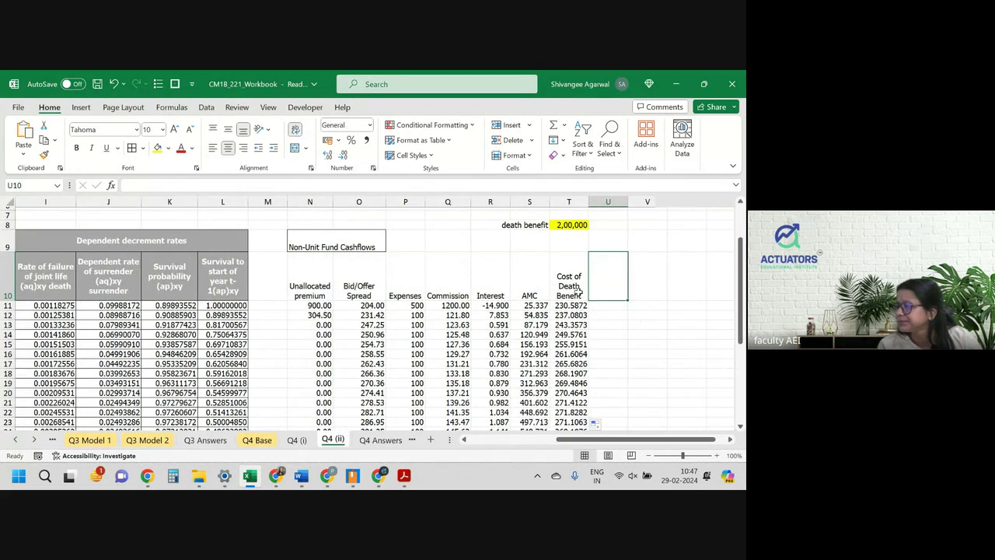
# Step: Enter the 'Surrender Profit' heading in U10 and begin a formula in U11
pyautogui.write('Suren')
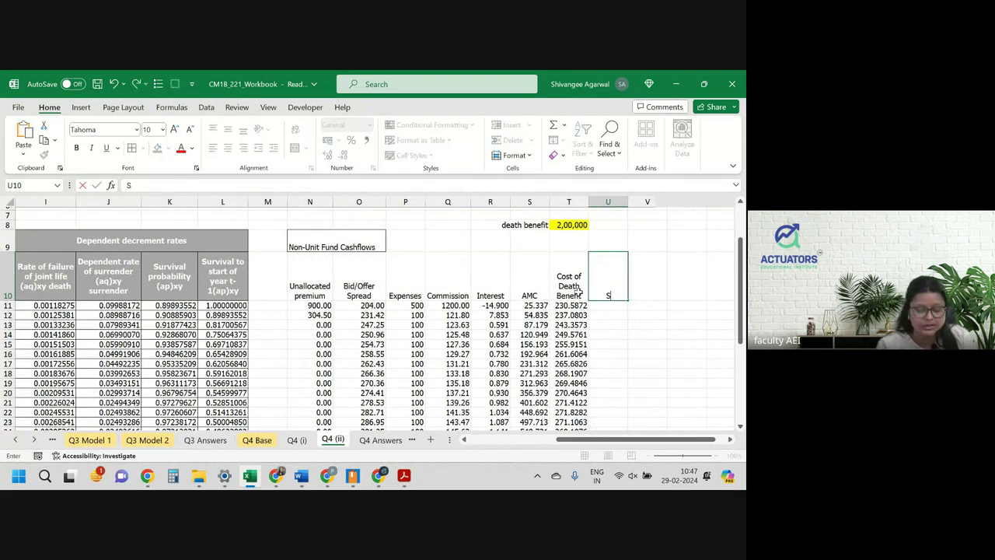
pyautogui.press('BackSpace')
pyautogui.press('BackSpace')
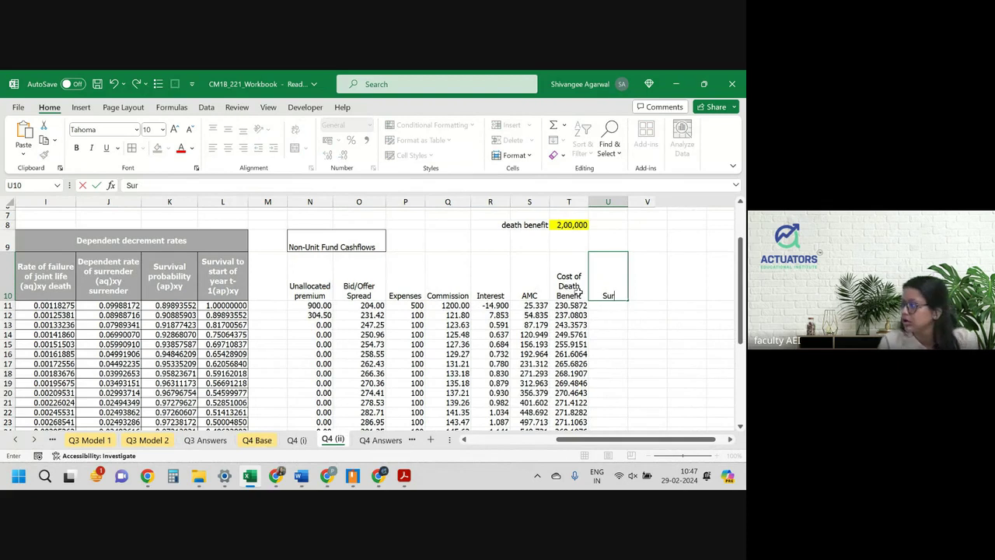
pyautogui.write('render')
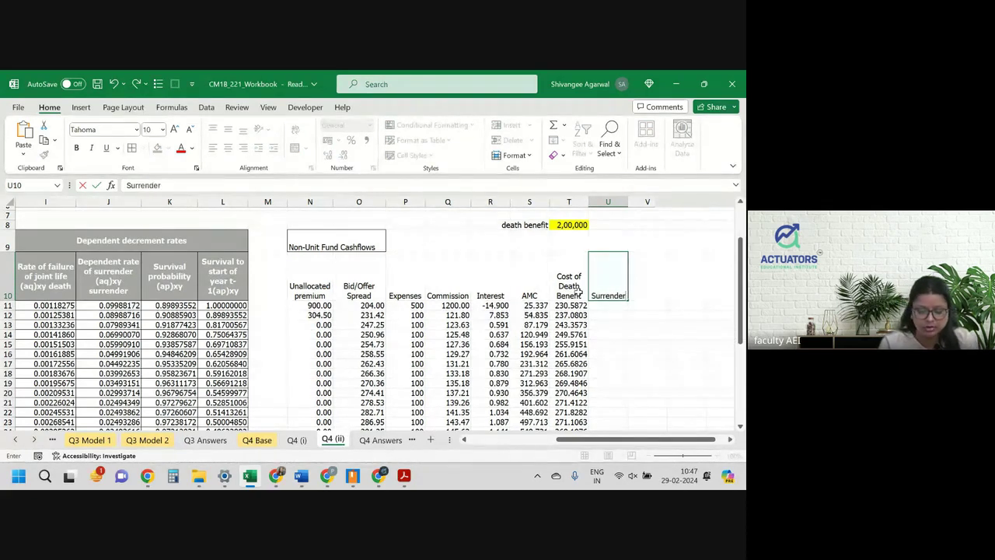
pyautogui.write(' Pro')
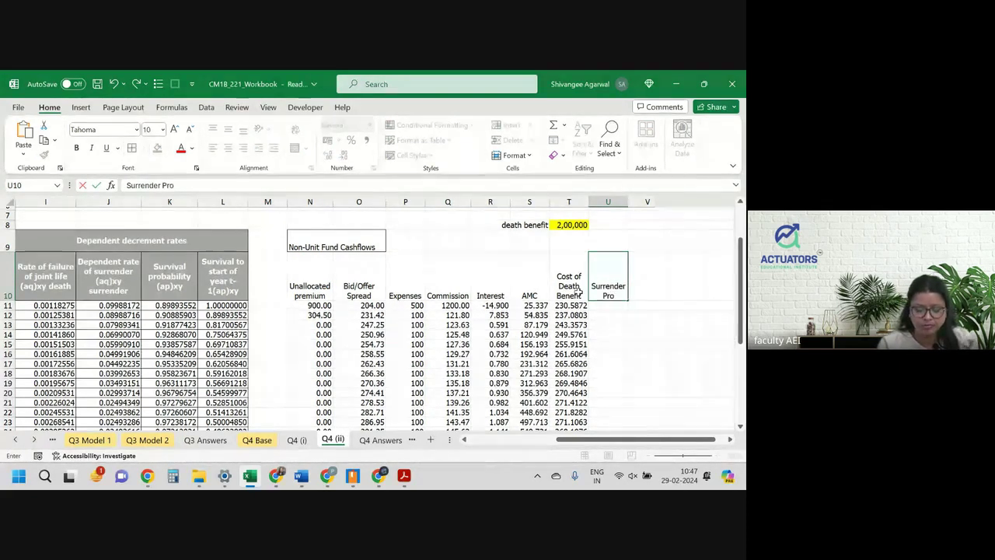
pyautogui.write('fit')
pyautogui.press('Return')
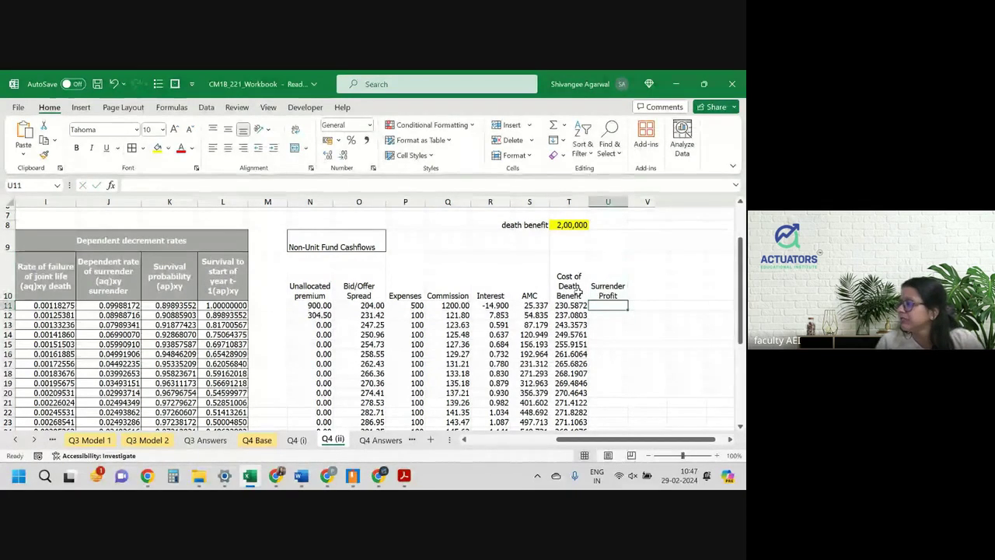
pyautogui.write('=')
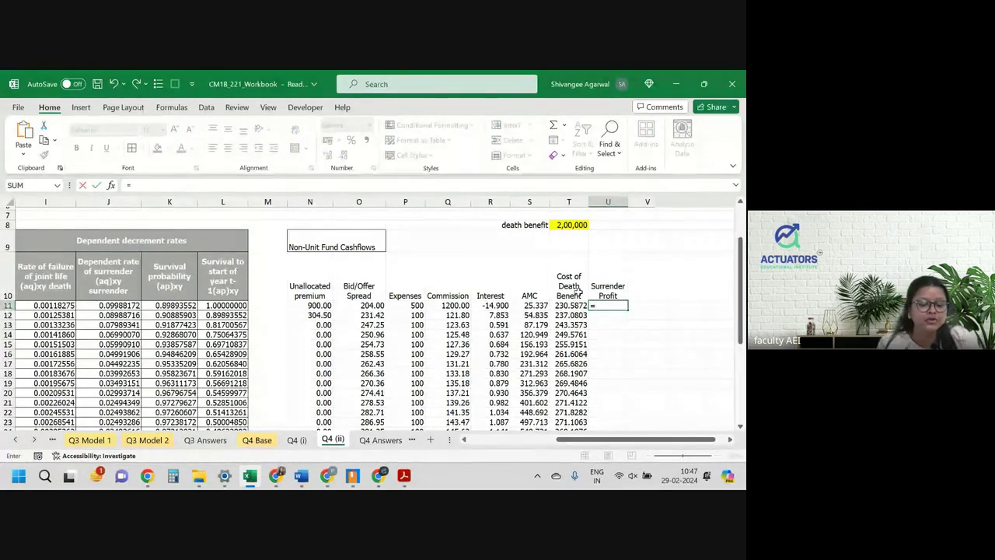
# Step: Build =J11*'Q4 (i)'!I10*'Q4 Base'!H7 as the first Surrender Profit formula
pyautogui.click(117, 305)
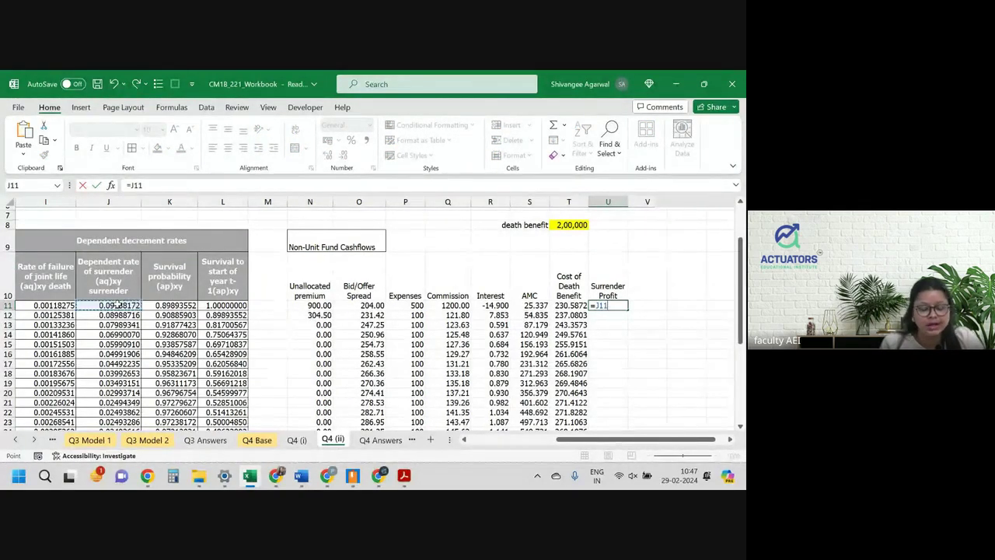
pyautogui.write('*')
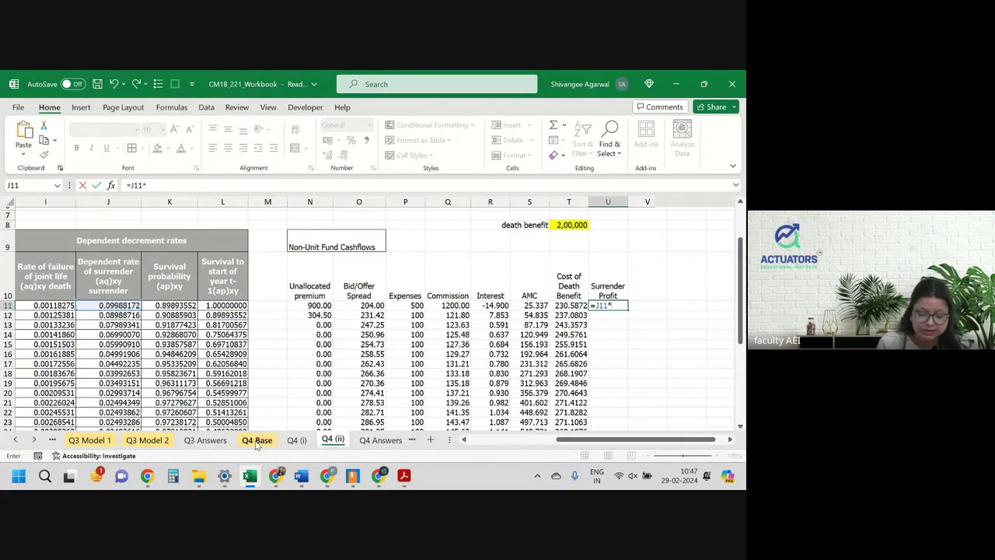
pyautogui.click(292, 441)
pyautogui.click(427, 241)
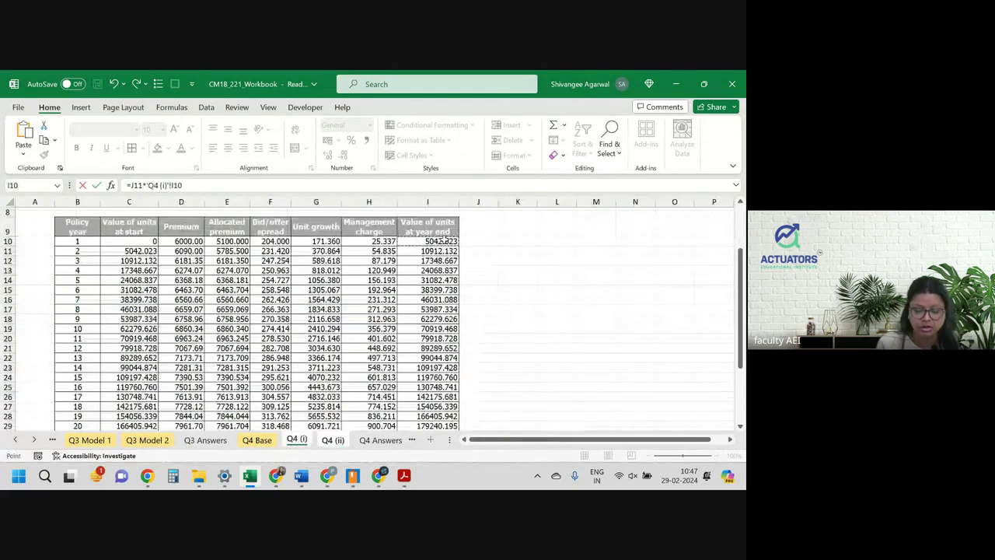
pyautogui.write('*')
pyautogui.click(257, 440)
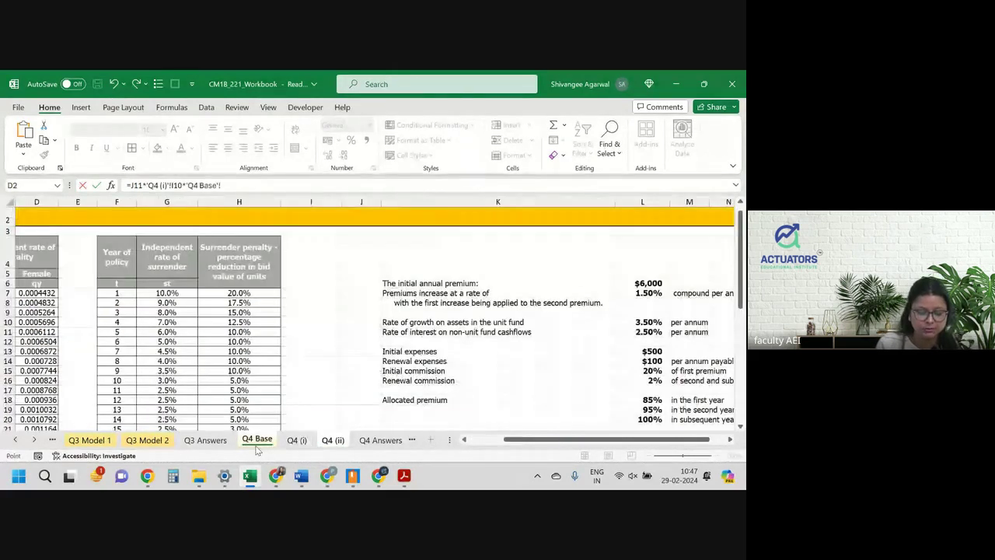
pyautogui.click(226, 292)
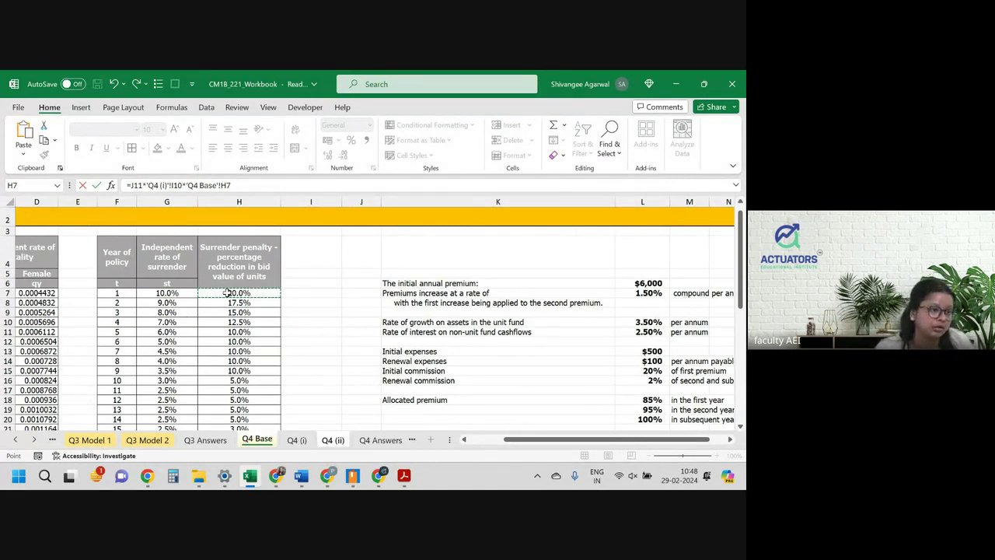
# Step: Show one fewer decimal and fill the surrender profit formula down column U
pyautogui.moveTo(226, 292); pyautogui.dragTo(613, 312)
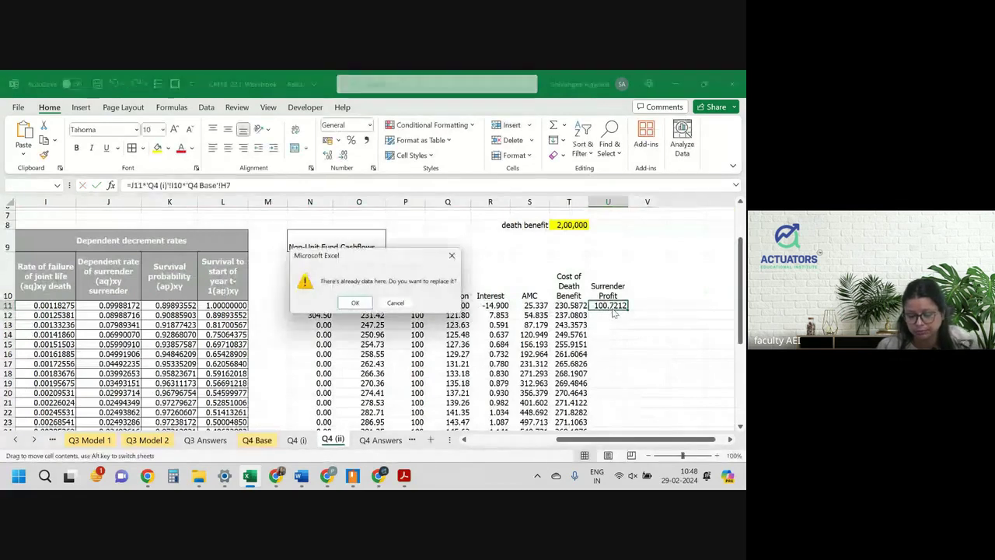
pyautogui.click(395, 302)
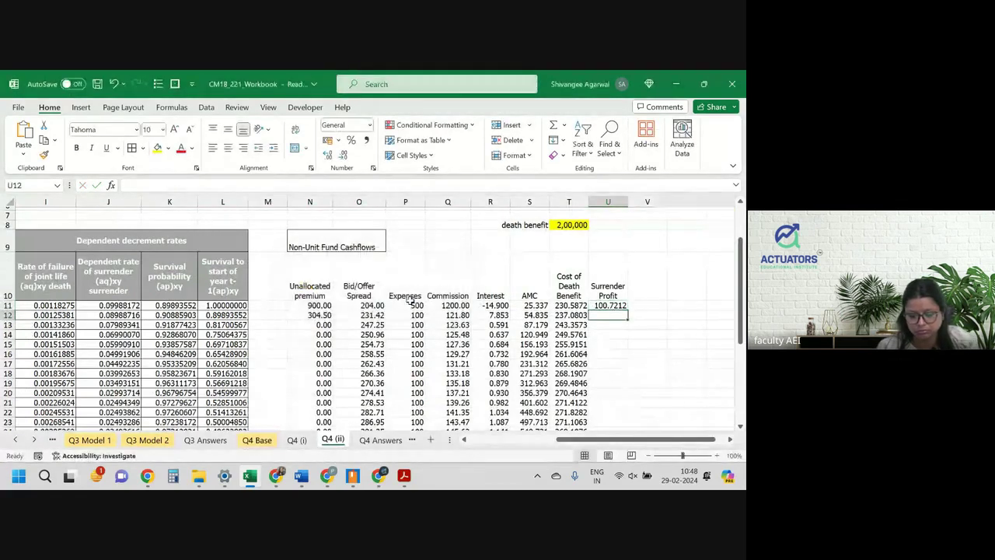
pyautogui.click(344, 159)
pyautogui.doubleClick(628, 312)
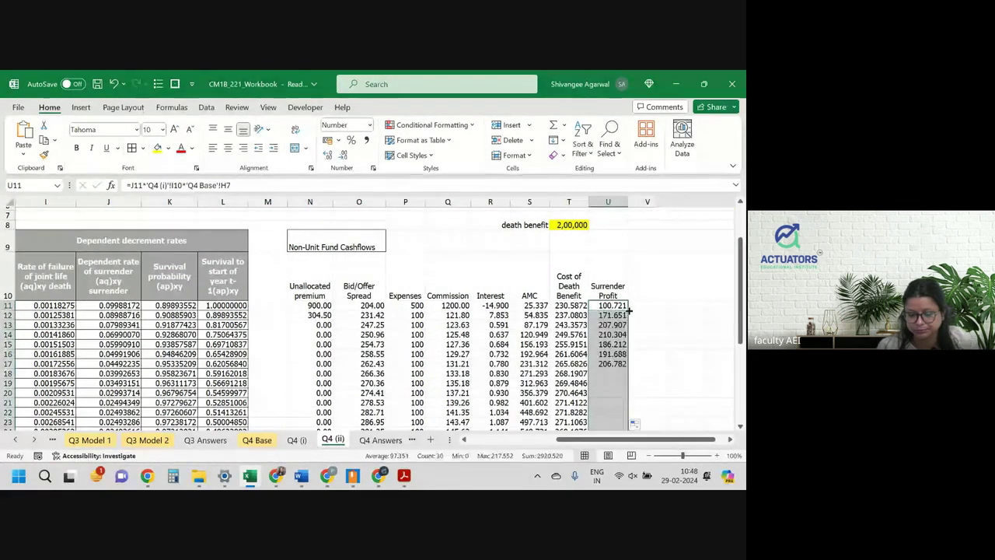
pyautogui.click(637, 290)
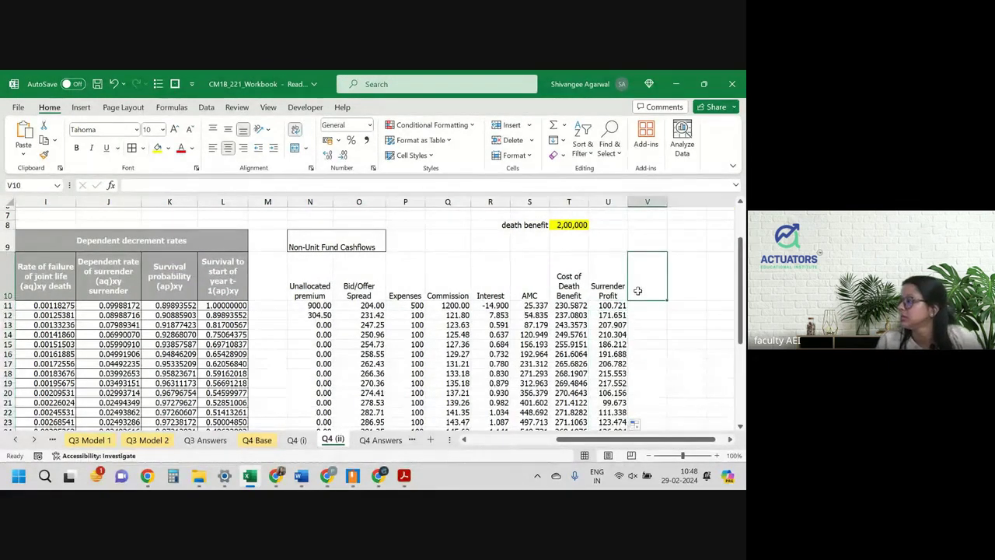
# Step: Enter the 'Maturity Cost' heading in V10 and check Surrender Profit down to row 40
pyautogui.write('Maturitu')
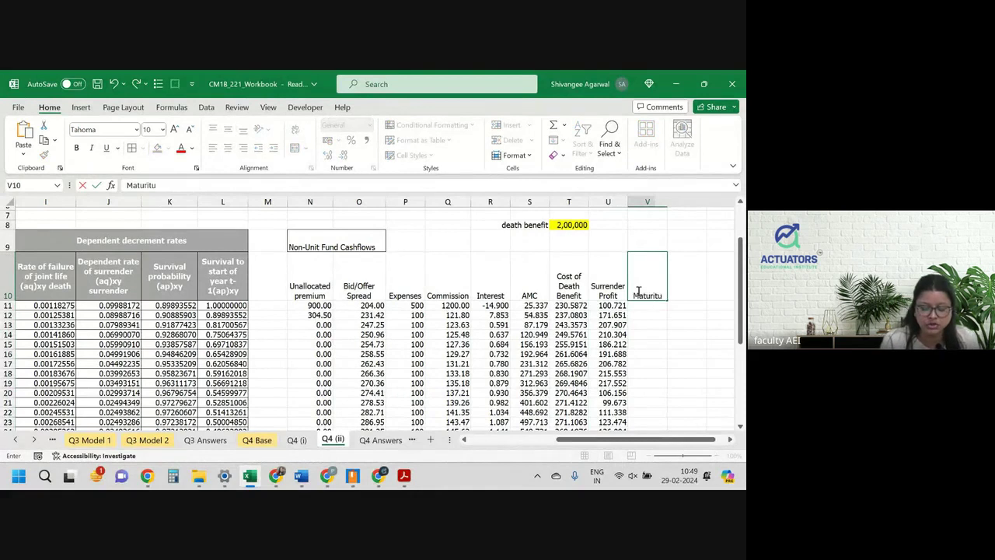
pyautogui.press('BackSpace')
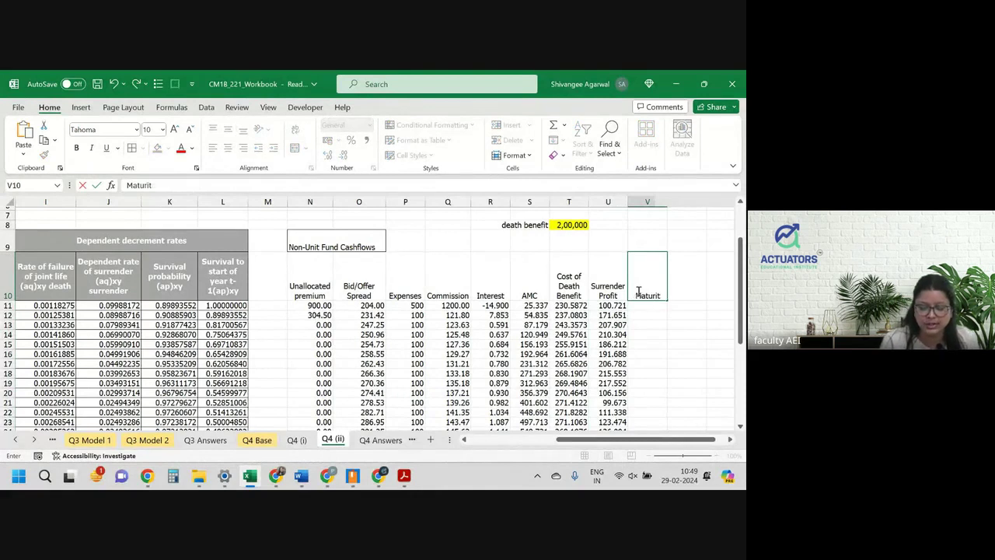
pyautogui.write('y Cost')
pyautogui.press('Return')
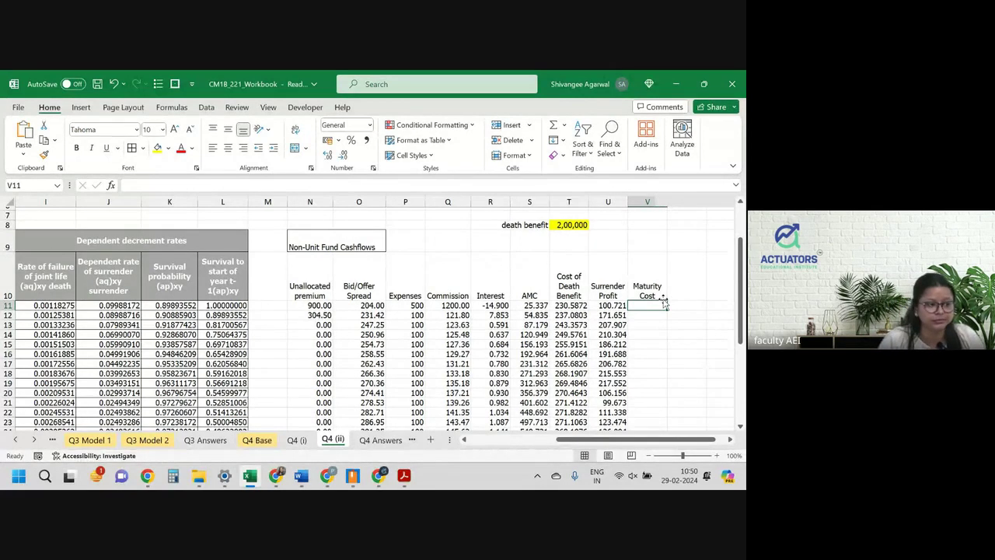
pyautogui.press('Left')
pyautogui.hotkey('ctrl', 'Down')
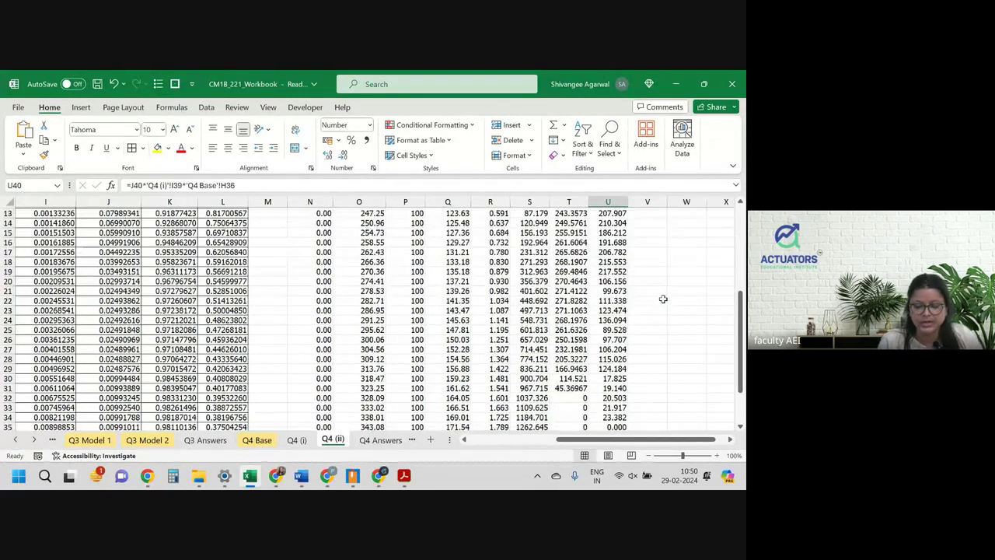
# Step: Begin the V40 maturity cost formula, referencing Q4 (i) I39 and the survival probability K40
pyautogui.press('Right')
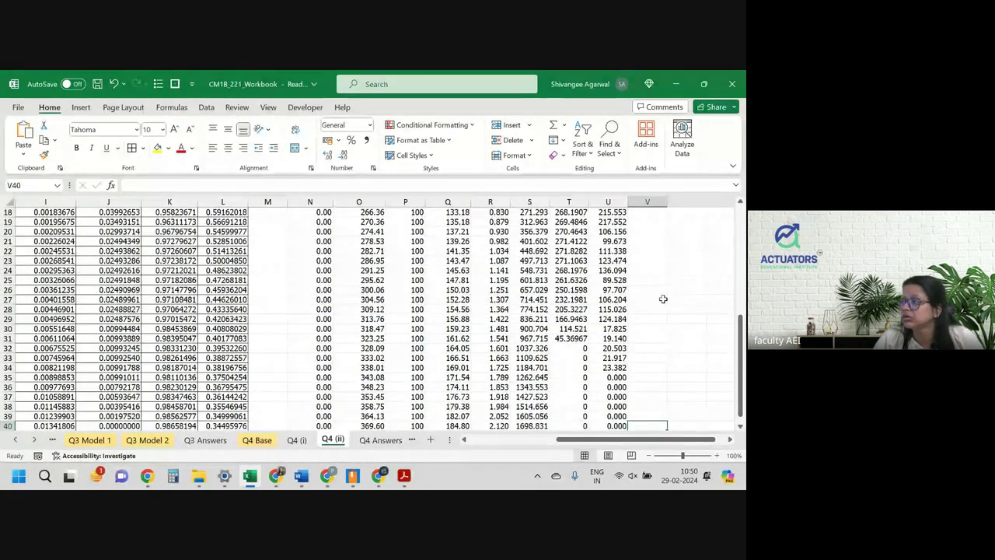
pyautogui.write('=')
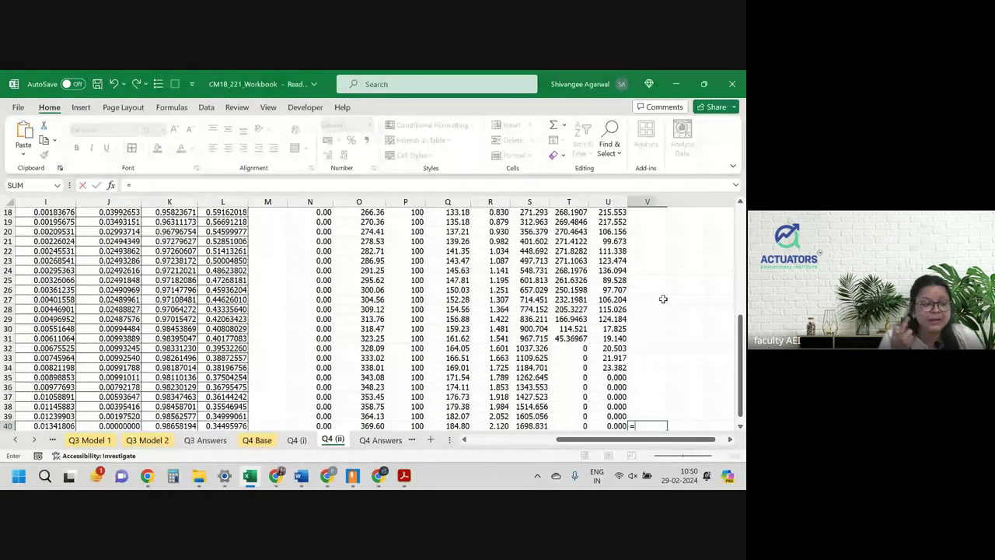
pyautogui.click(296, 440)
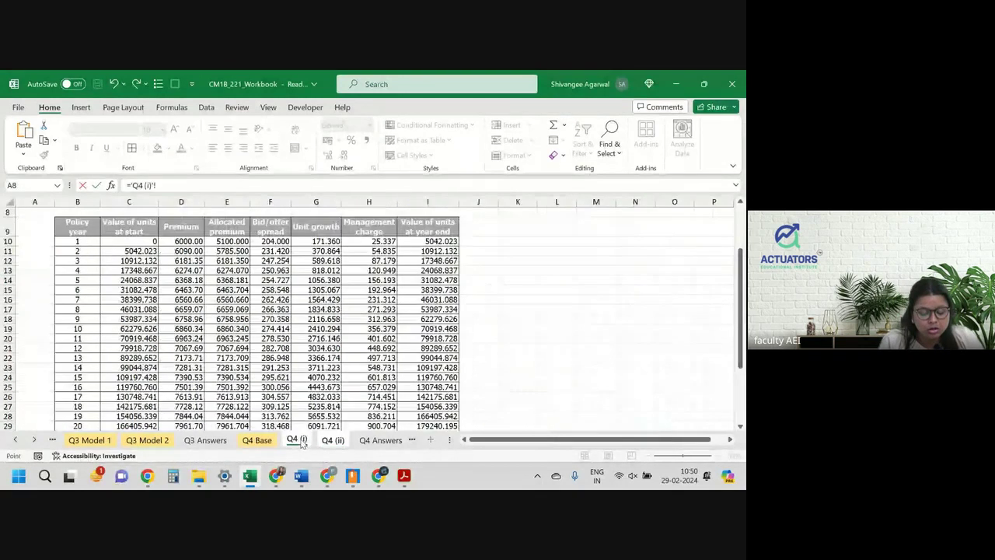
pyautogui.scroll(-4, 383, 369)
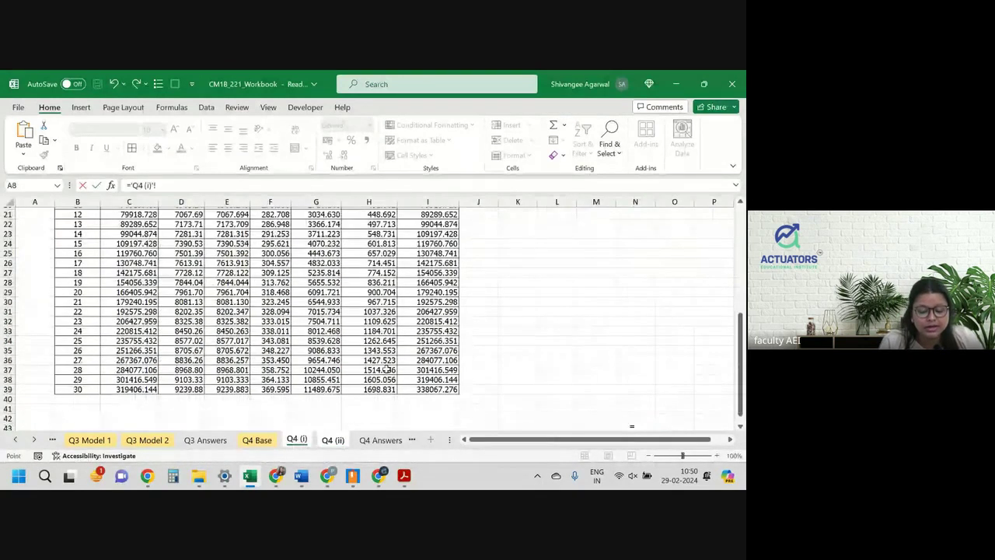
pyautogui.click(441, 389)
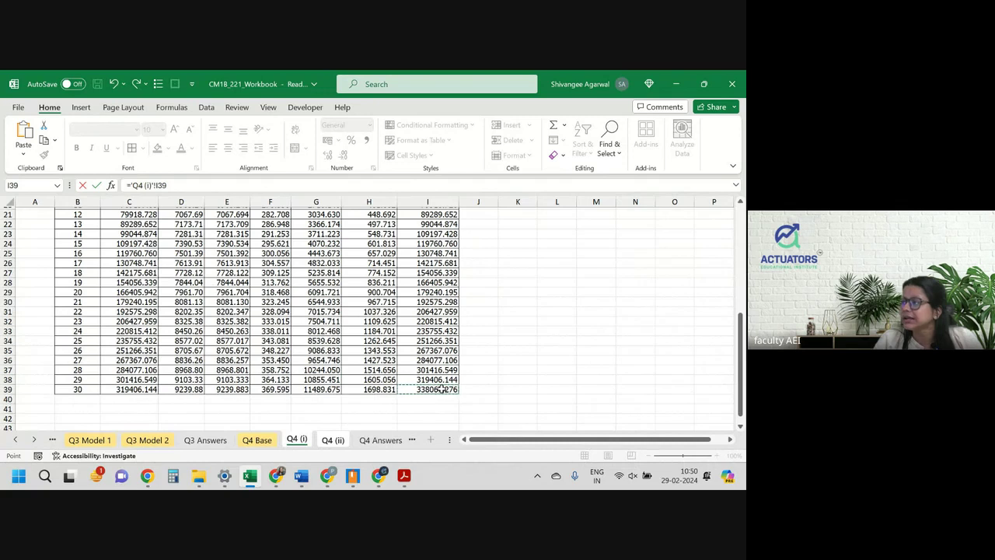
pyautogui.scroll(7, 353, 342)
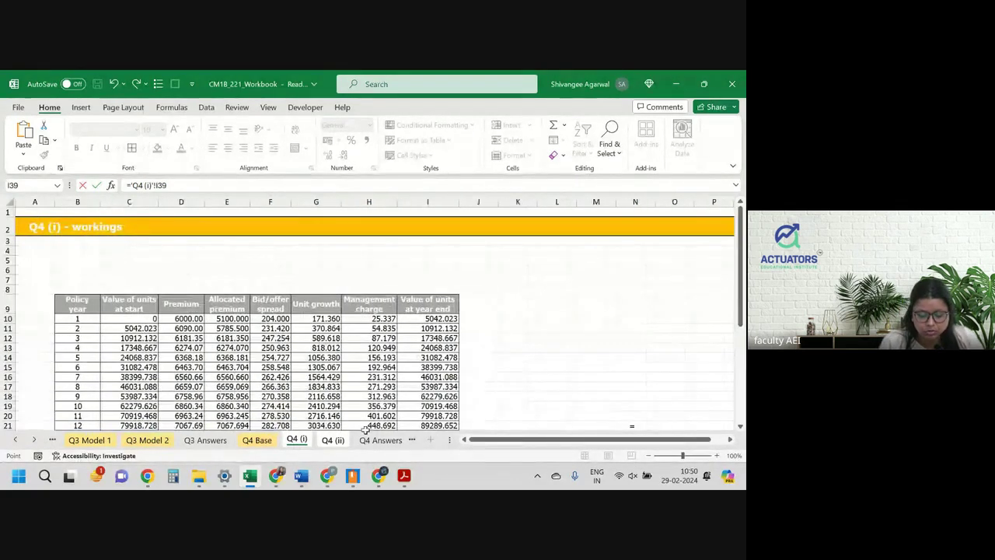
pyautogui.click(329, 441)
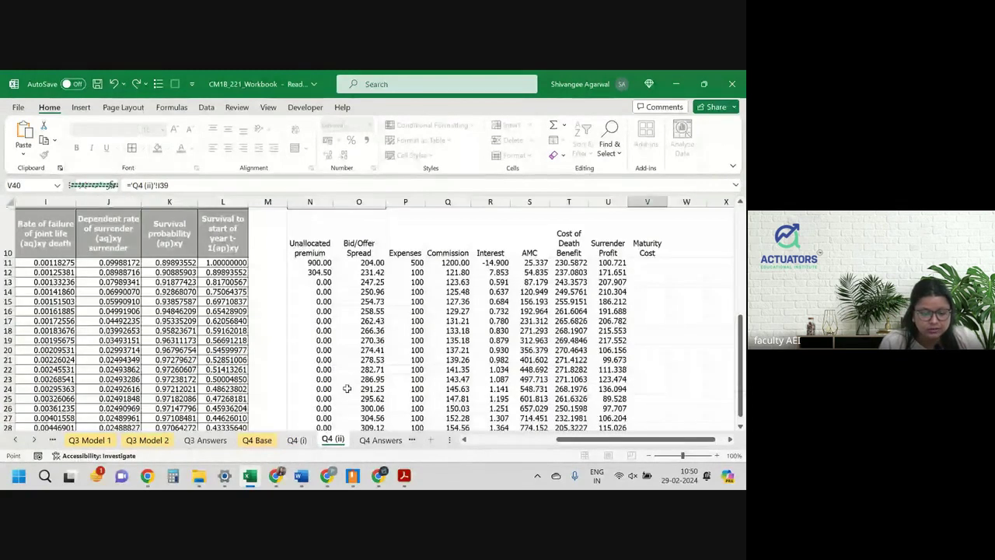
pyautogui.hscroll(-2, 347, 388)
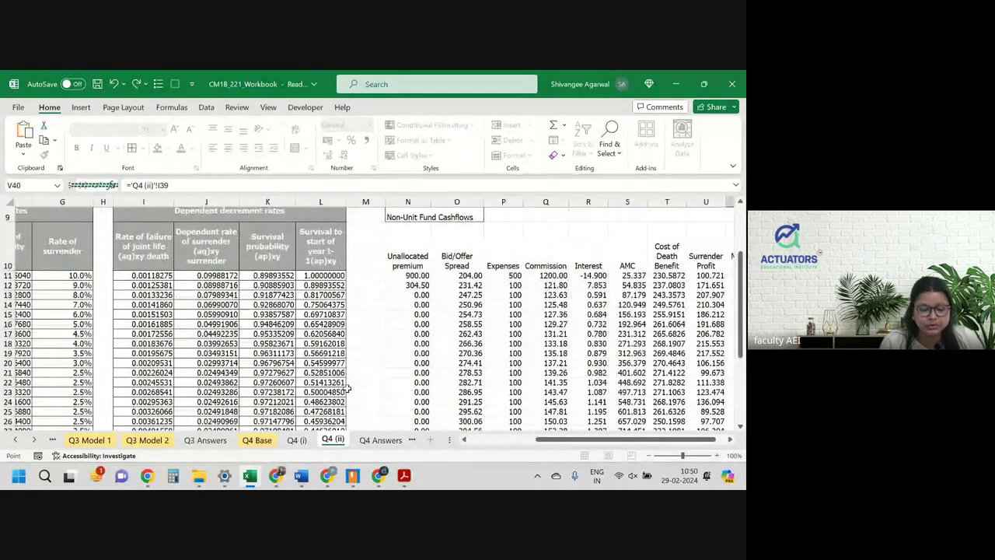
pyautogui.scroll(-4, 346, 388)
pyautogui.click(272, 379)
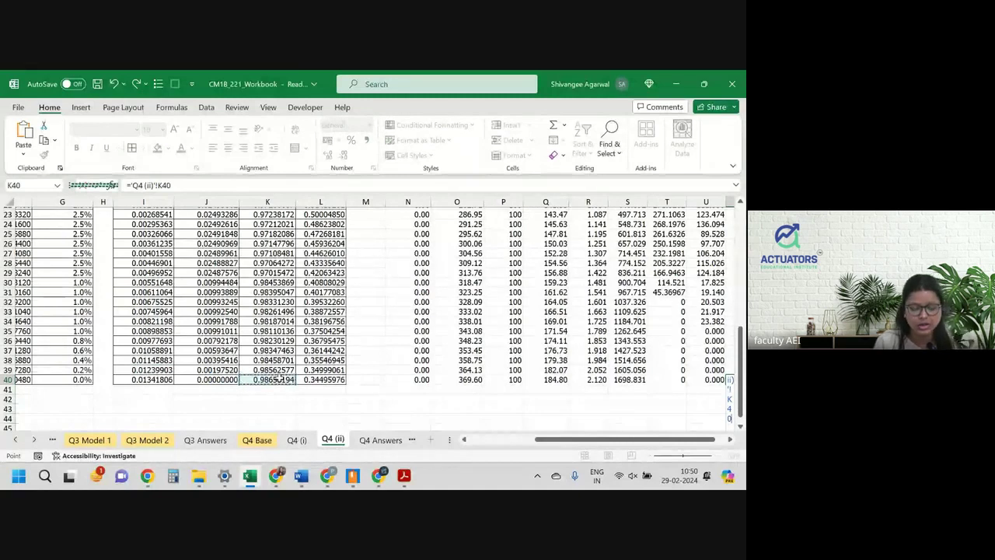
# Step: Multiply the V40 formula by the year-end unit value in Q4 (i) I39
pyautogui.write('*')
pyautogui.click(303, 440)
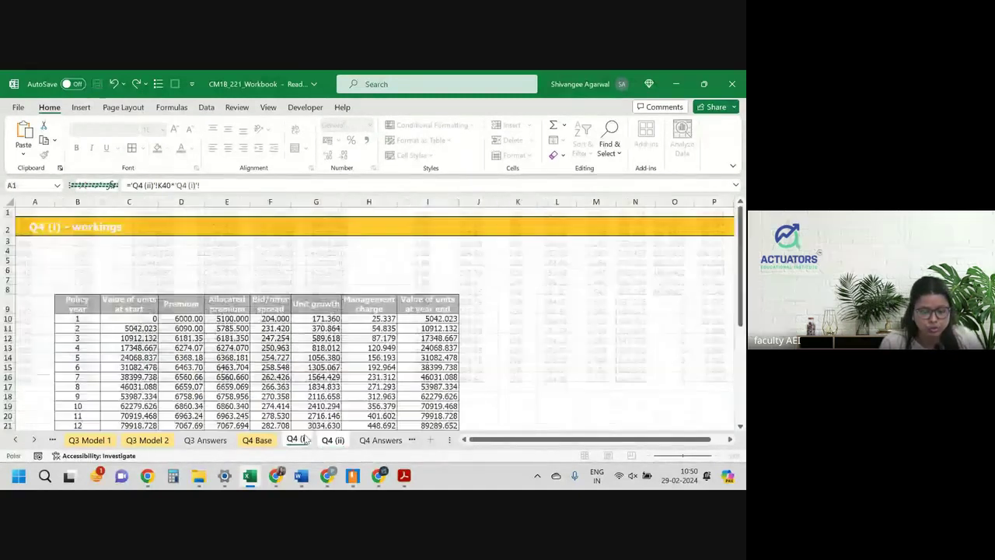
pyautogui.scroll(-7, 349, 379)
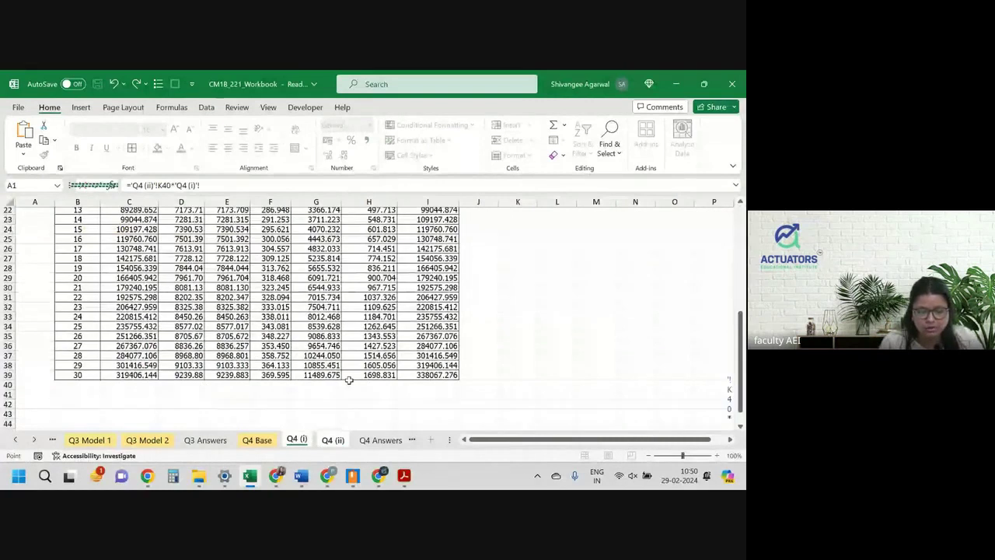
pyautogui.scroll(-1, 349, 380)
pyautogui.click(417, 351)
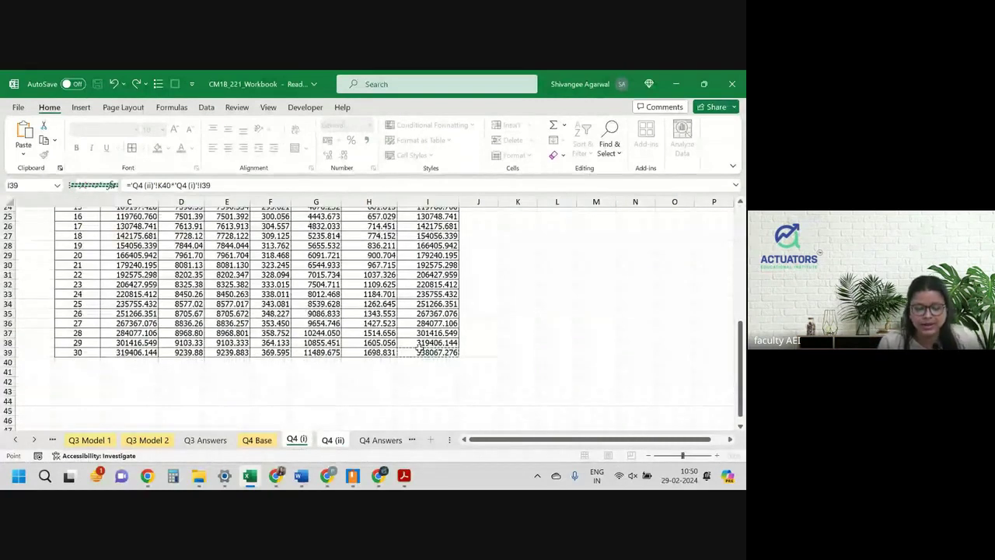
pyautogui.write('*')
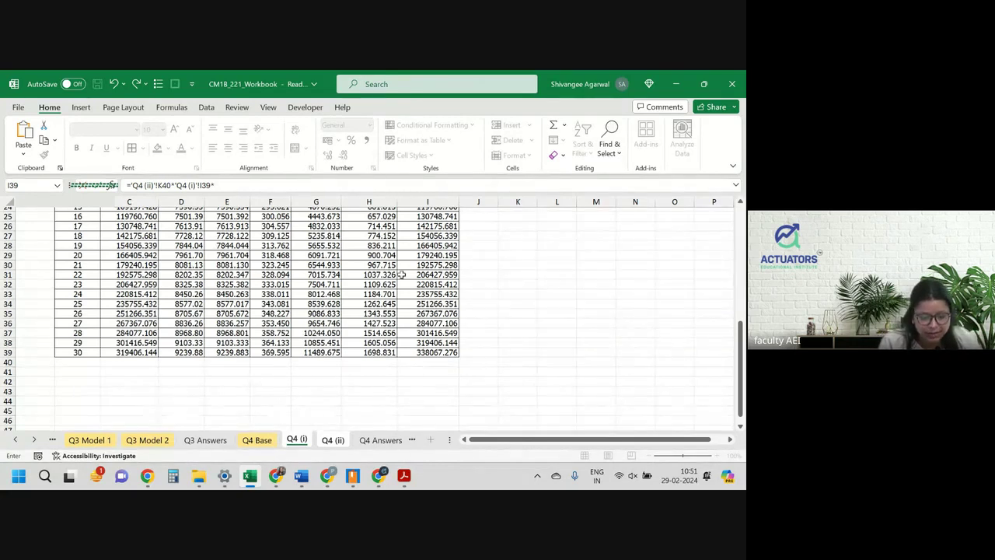
# Step: After checking Q4 Base assumptions, multiply by the rate in V8 and enter the formula
pyautogui.click(257, 440)
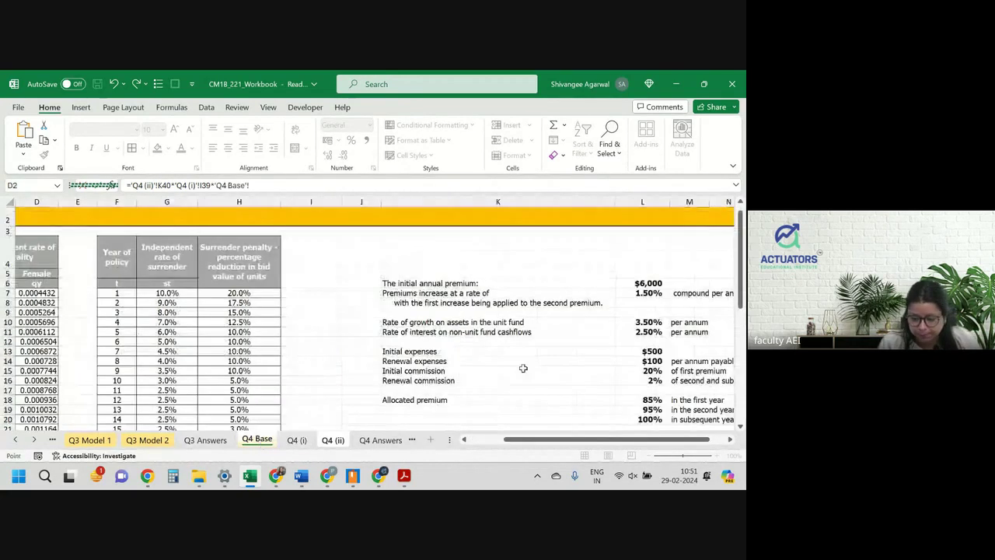
pyautogui.scroll(-3, 523, 368)
pyautogui.hscroll(1, 523, 367)
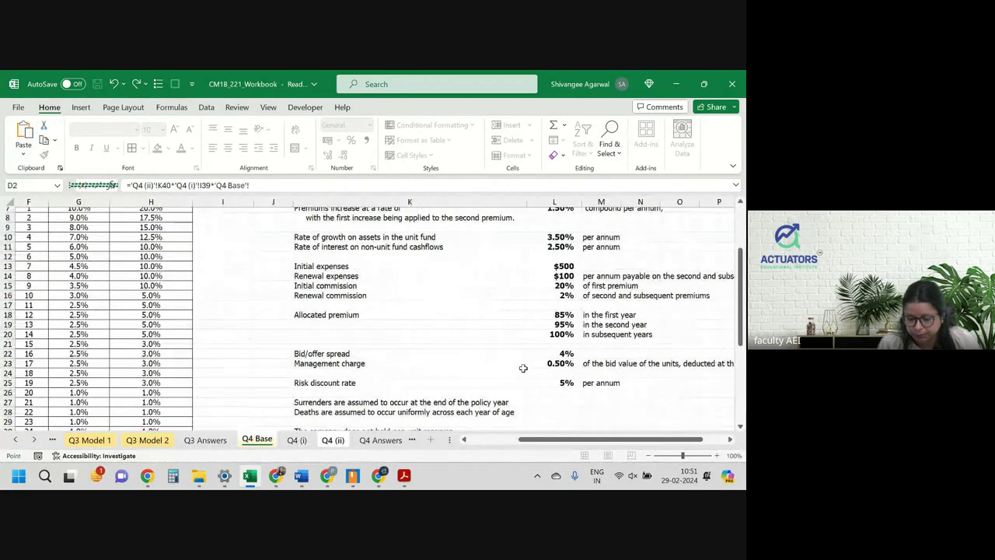
pyautogui.scroll(1, 523, 368)
pyautogui.scroll(1, 523, 368)
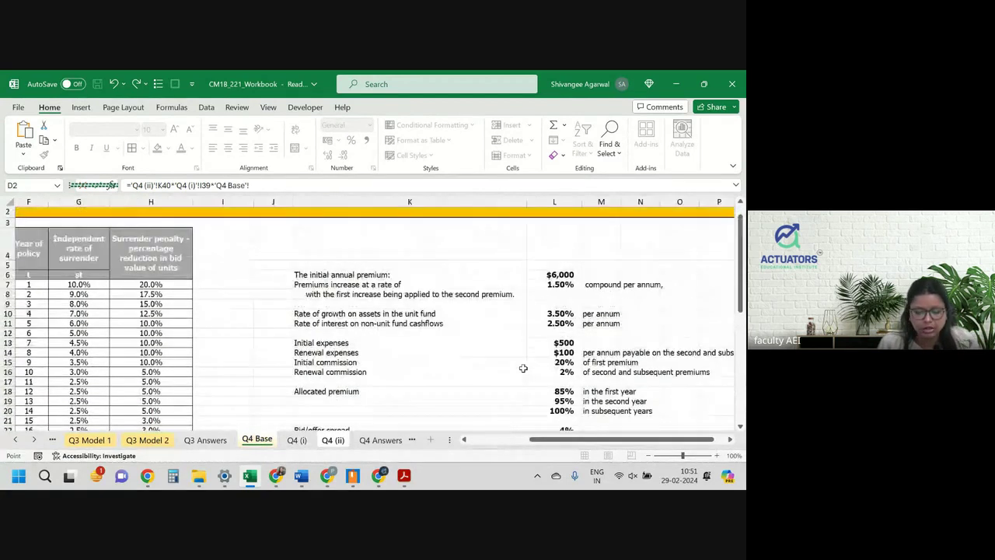
pyautogui.click(333, 440)
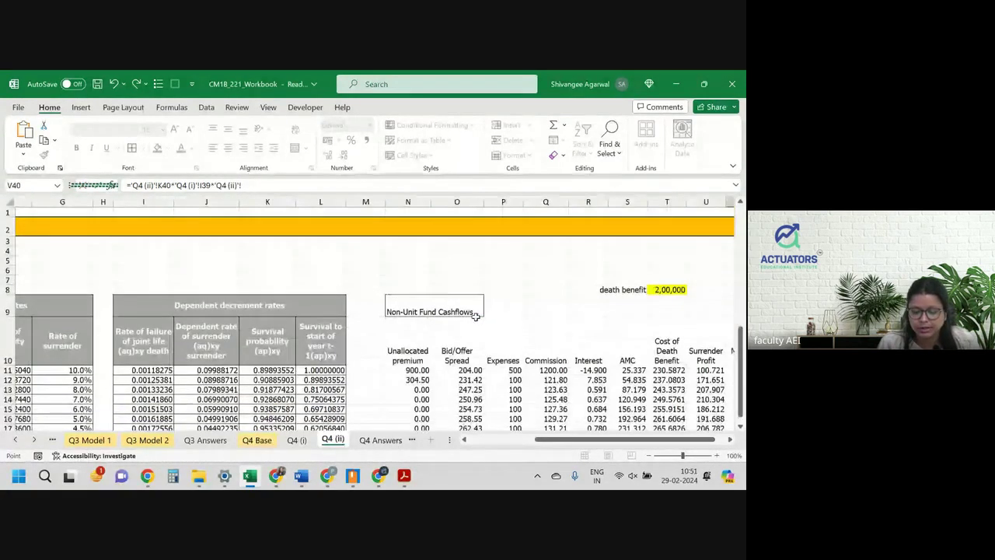
pyautogui.hscroll(1, 473, 291)
pyautogui.scroll(-1, 473, 292)
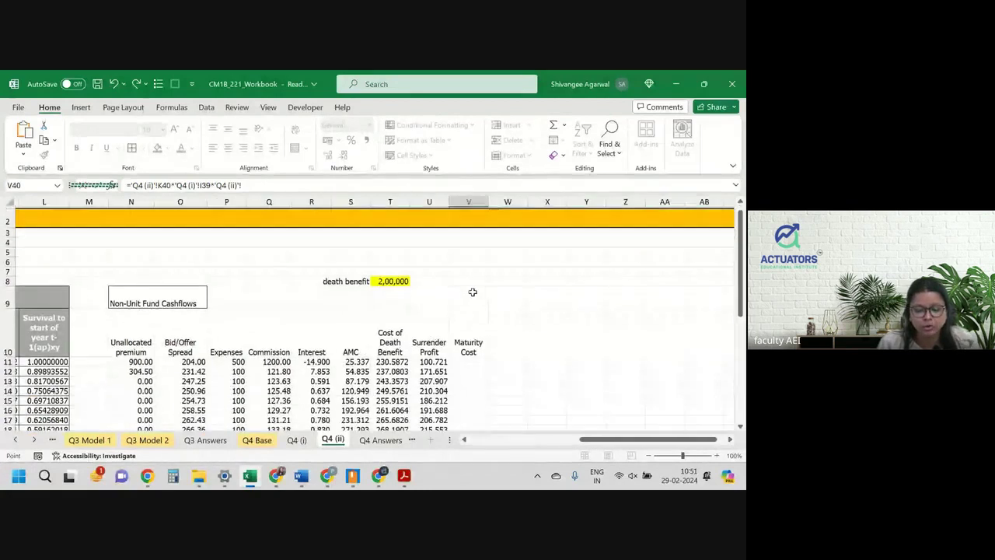
pyautogui.click(468, 281)
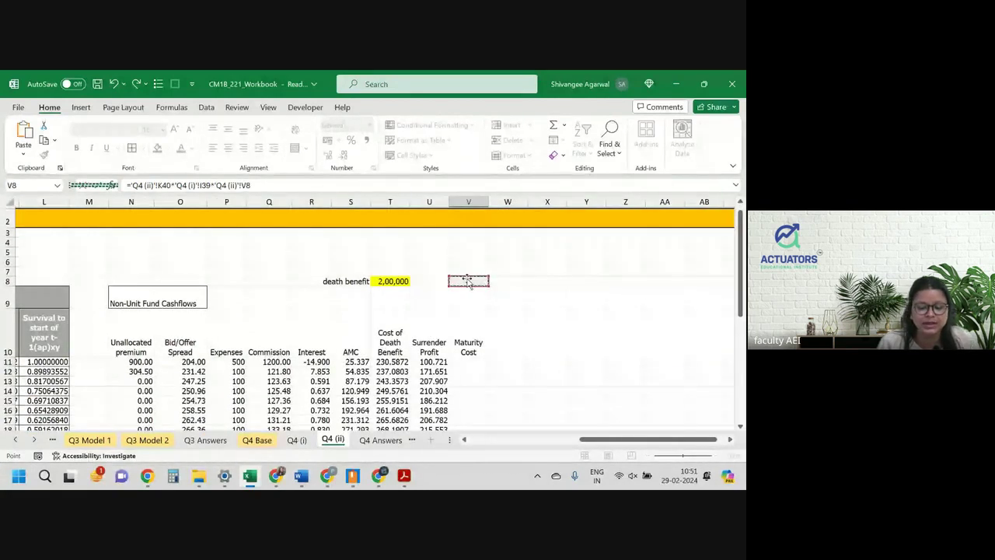
pyautogui.press('Return')
pyautogui.scroll(-6, 478, 288)
pyautogui.scroll(2, 488, 292)
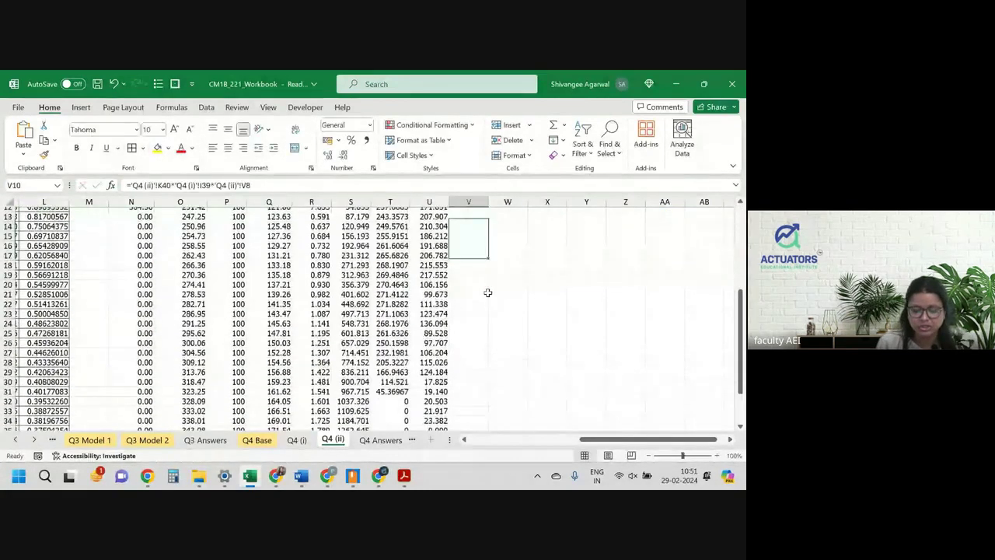
pyautogui.hotkey('ctrl', 'Up')
# Step: Set the maturity rate in V8 to 2% and review the recalculated final-year maturity cost
pyautogui.click(487, 290)
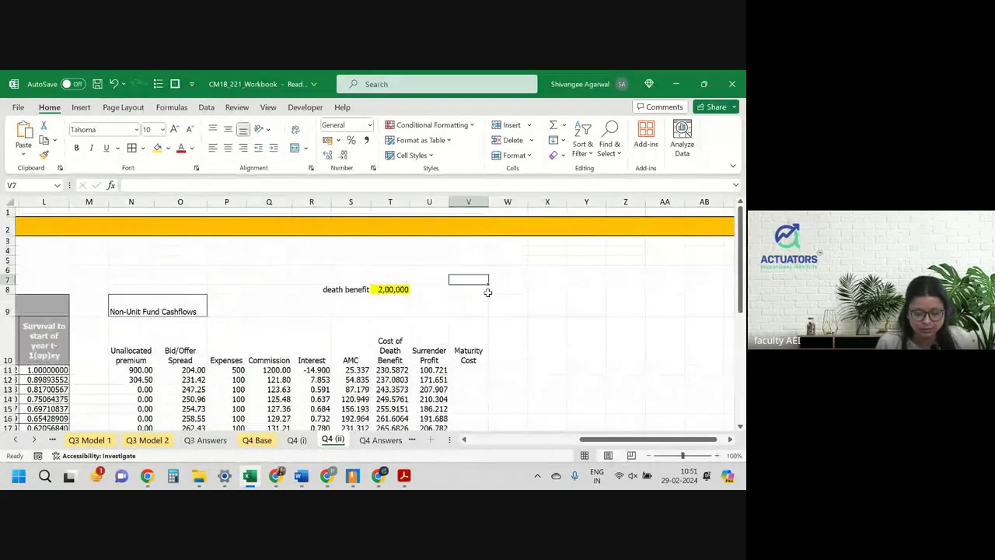
pyautogui.write('2^')
pyautogui.press('BackSpace')
pyautogui.write('%')
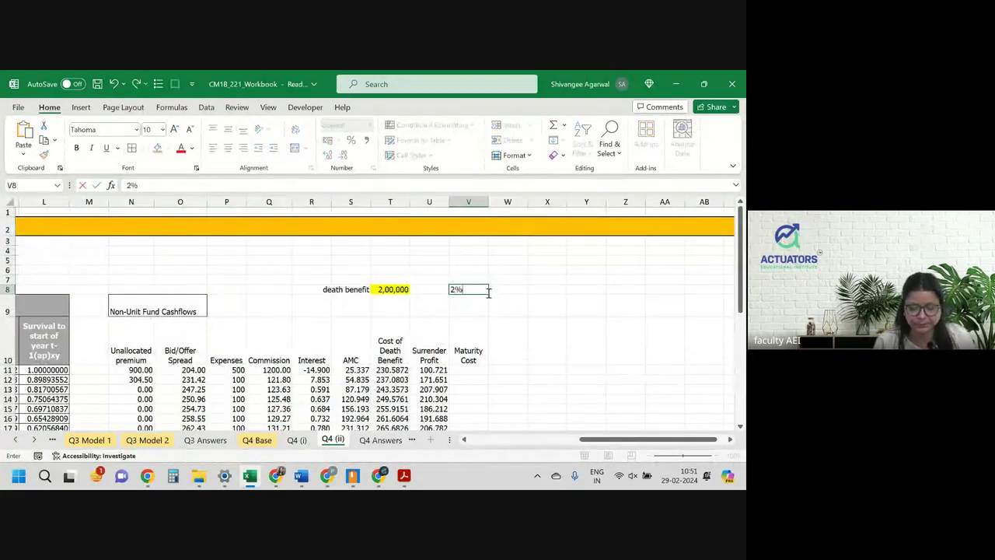
pyautogui.press('Return')
pyautogui.press('Down')
pyautogui.press('Down')
pyautogui.press('Down')
pyautogui.press('Down')
pyautogui.press('Down')
pyautogui.press('Down')
pyautogui.press('Down')
pyautogui.press('Down')
pyautogui.press('Down')
pyautogui.press('Down')
pyautogui.press('Down')
pyautogui.press('Down')
pyautogui.press('Down')
pyautogui.press('Down')
pyautogui.press('Down')
pyautogui.press('Down')
pyautogui.press('Down')
pyautogui.press('Down')
pyautogui.press('Down')
pyautogui.press('Down')
pyautogui.press('Down')
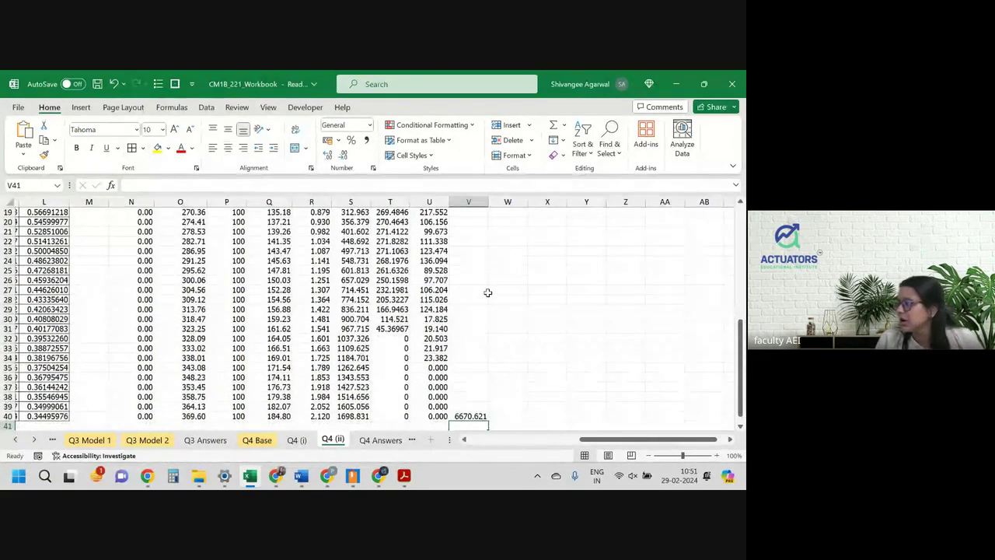
pyautogui.scroll(6, 488, 293)
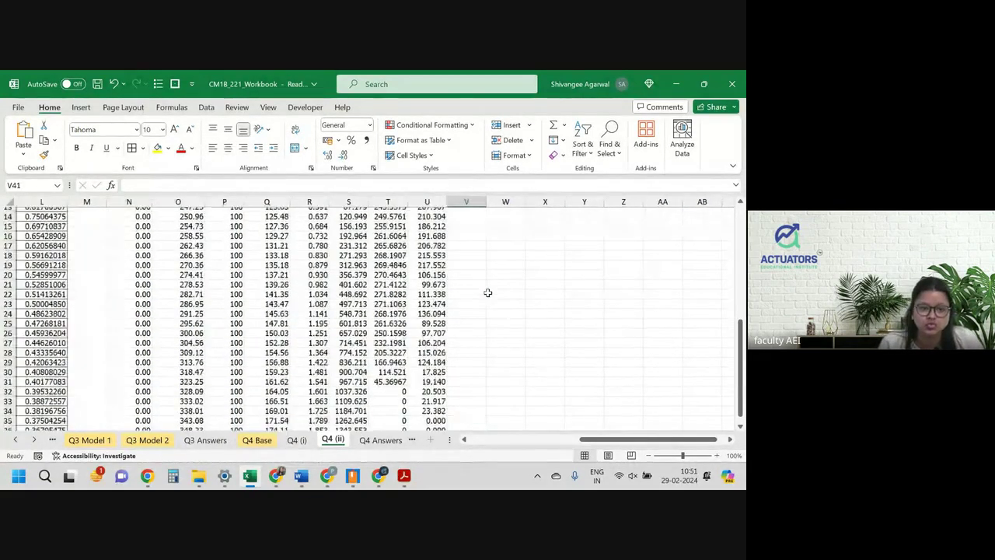
pyautogui.scroll(1, 487, 292)
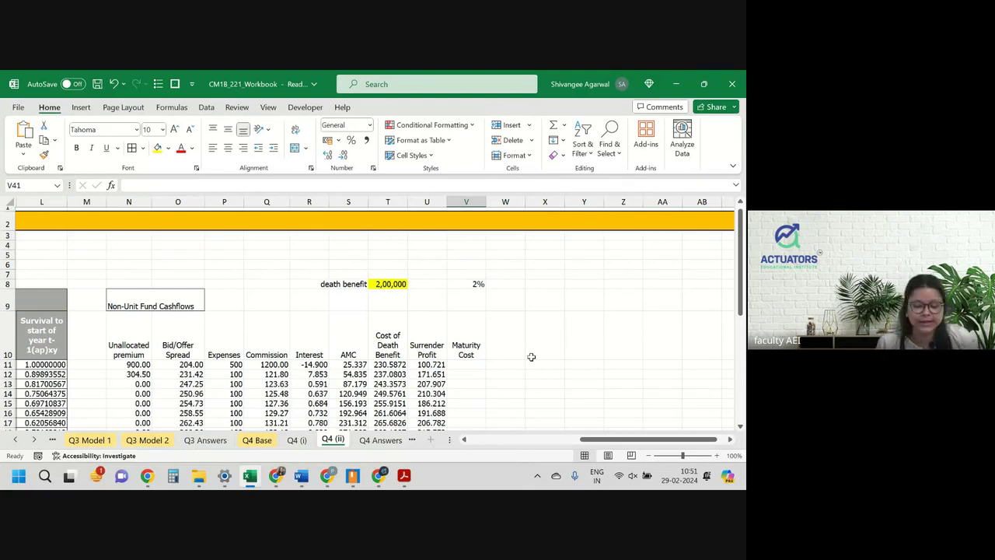
pyautogui.scroll(-5, 531, 356)
# Step: Enter the 'Profit Vector' heading in W10
pyautogui.click(497, 357)
pyautogui.scroll(5, 493, 358)
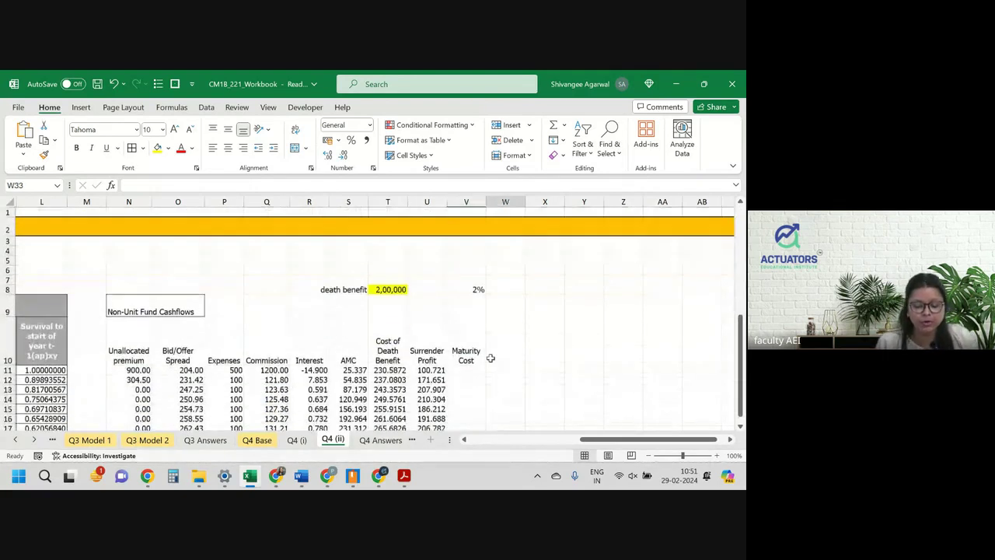
pyautogui.click(491, 357)
pyautogui.write('Prof')
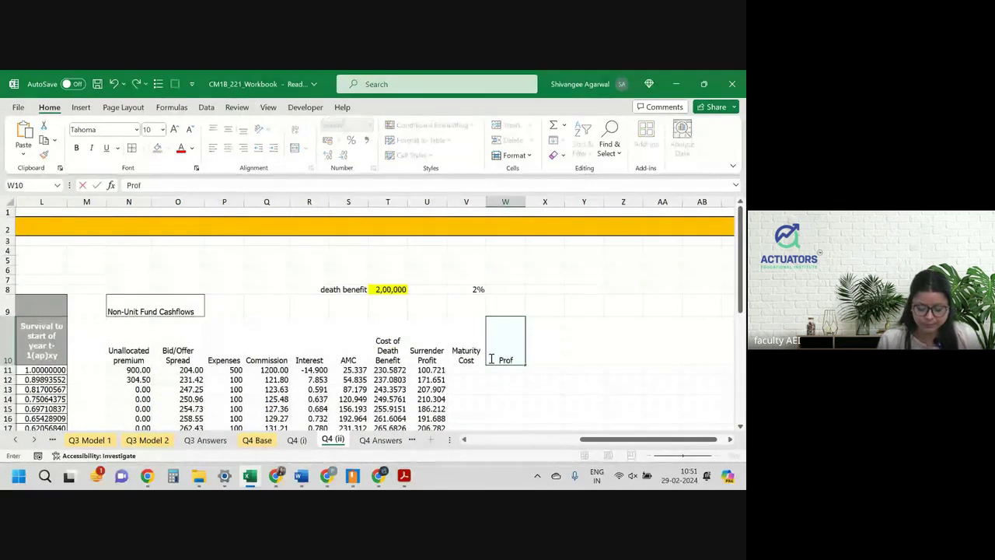
pyautogui.write('it Vector')
pyautogui.press('Return')
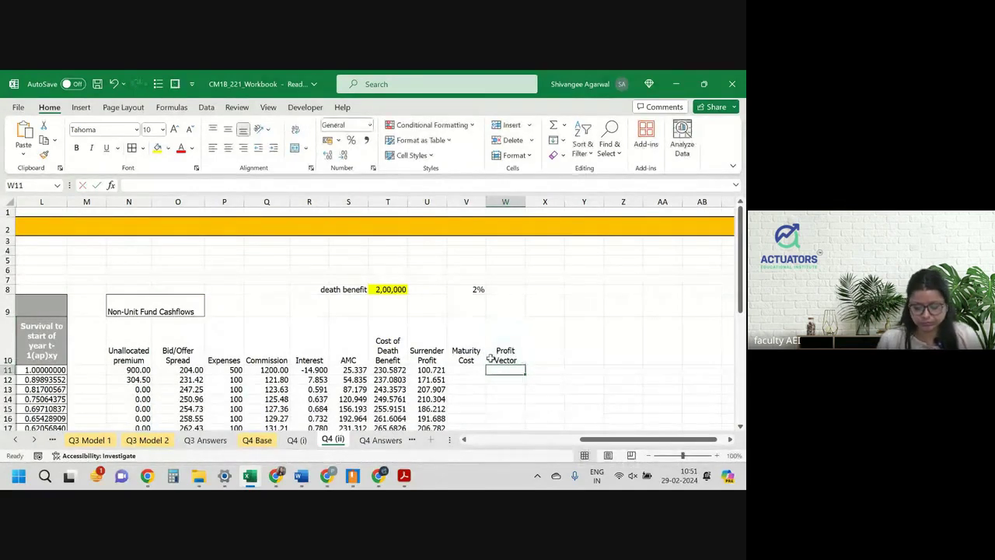
# Step: Start W11's Profit Vector formula as =N11+O11-P11-Q11
pyautogui.write('=')
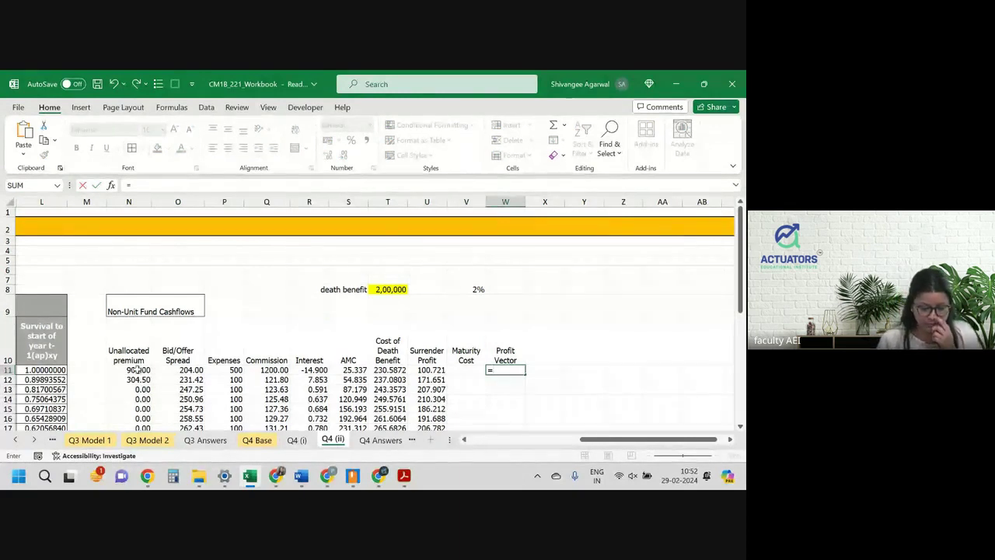
pyautogui.click(139, 371)
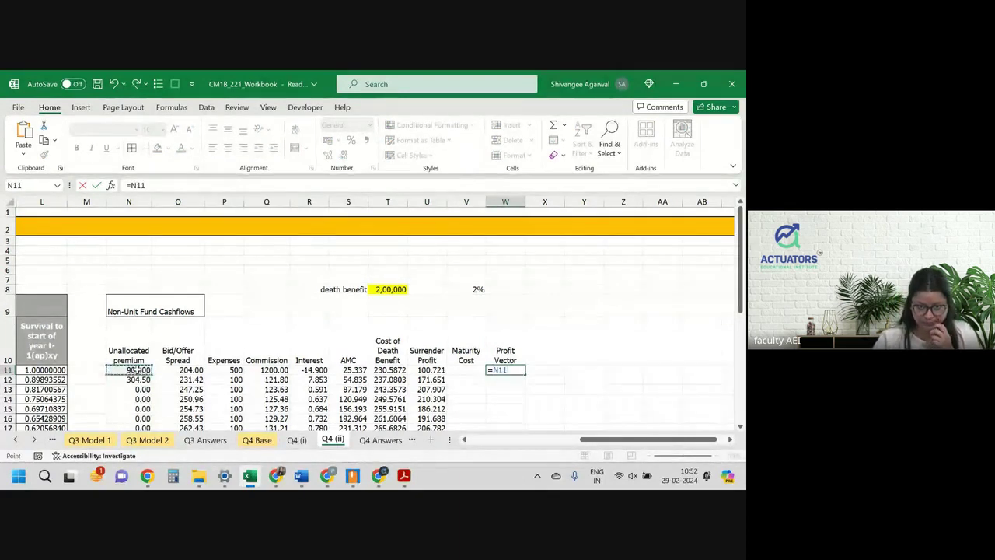
pyautogui.write('+')
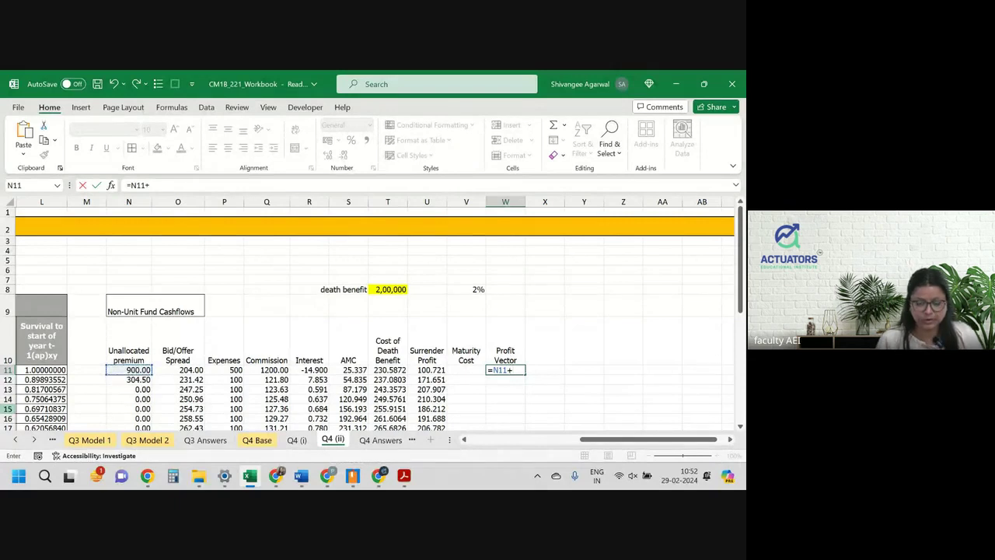
pyautogui.click(173, 371)
pyautogui.write('-')
pyautogui.press('Left')
pyautogui.press('Left')
pyautogui.press('Left')
pyautogui.press('Left')
pyautogui.press('Left')
pyautogui.press('Left')
pyautogui.press('Left')
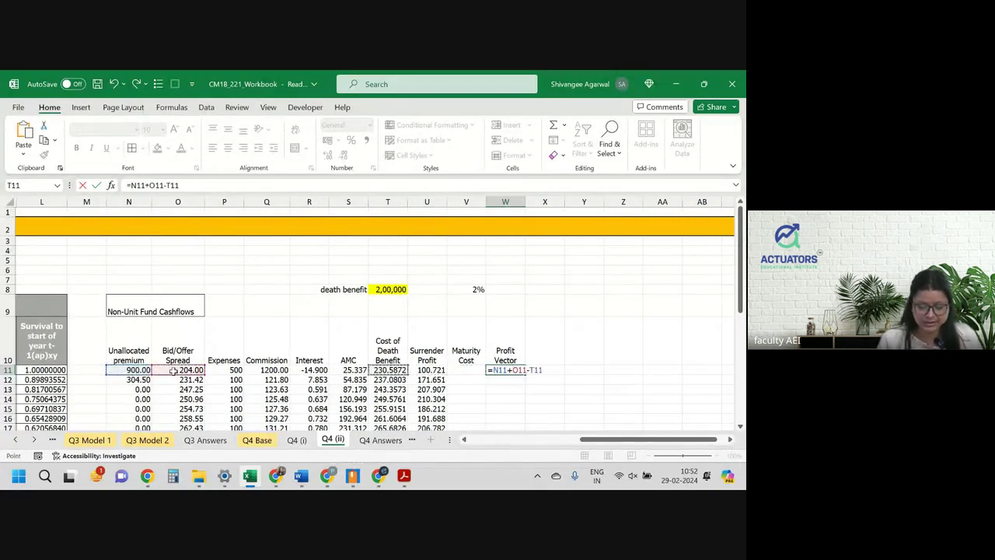
pyautogui.write('-')
pyautogui.press('Left')
pyautogui.press('Left')
pyautogui.press('Left')
pyautogui.press('Left')
pyautogui.press('Left')
pyautogui.press('Left')
pyautogui.press('Left')
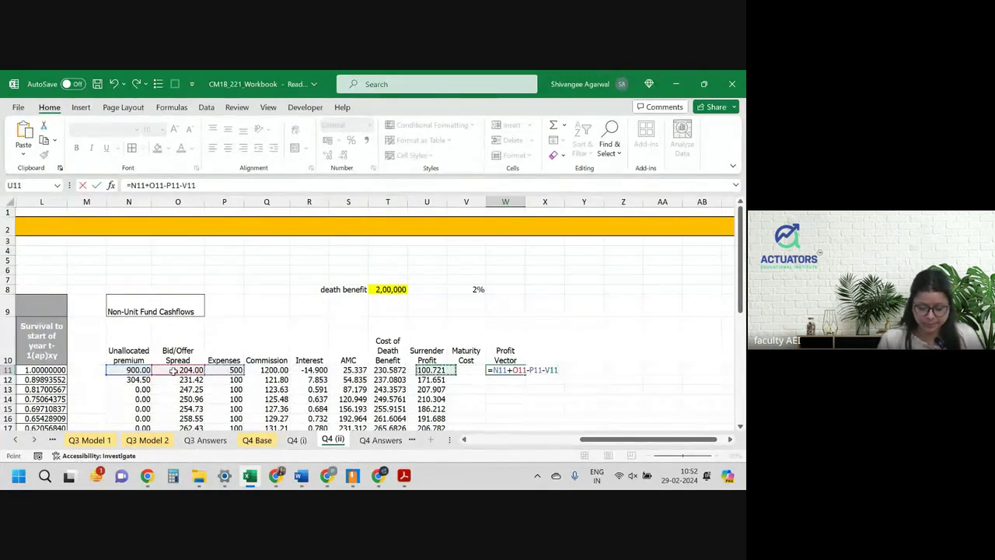
pyautogui.press('Right')
# Step: Complete it with +R11+S11-T11+U11-V11 and commit, giving -715.429
pyautogui.write('+')
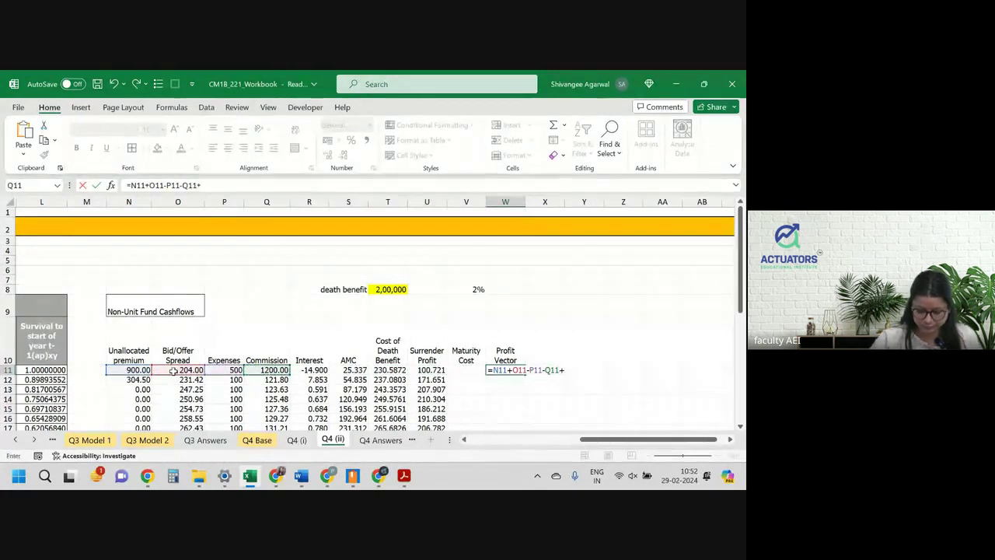
pyautogui.press('Left')
pyautogui.press('Left')
pyautogui.press('Left')
pyautogui.press('Left')
pyautogui.press('Left')
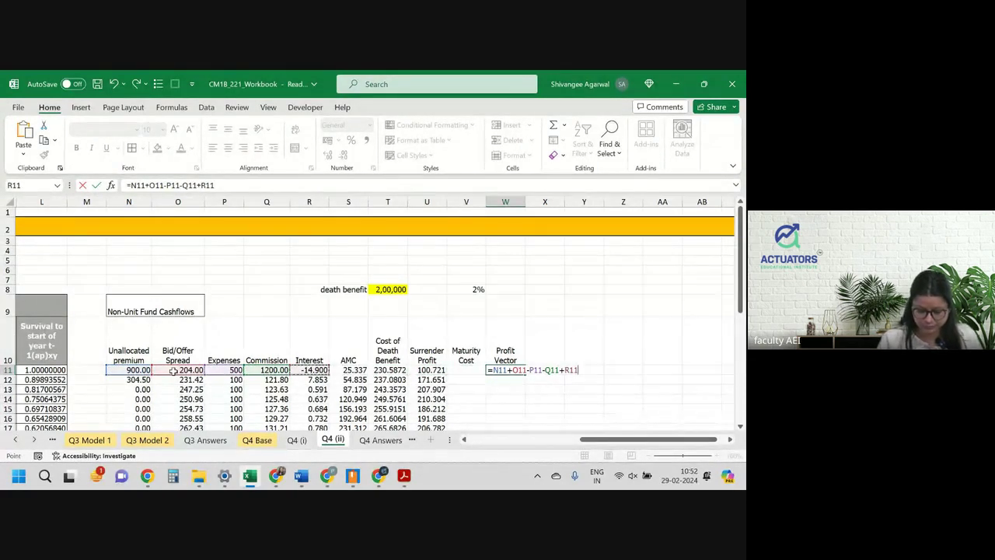
pyautogui.write('+')
pyautogui.press('Left')
pyautogui.press('Left')
pyautogui.press('Left')
pyautogui.press('Left')
pyautogui.write('-')
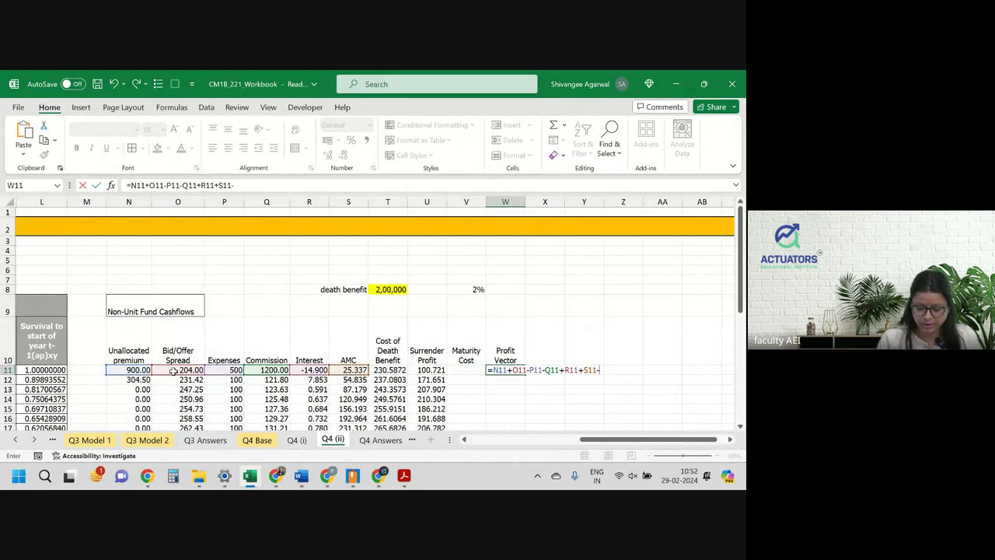
pyautogui.press('Left')
pyautogui.press('Left')
pyautogui.press('Left')
pyautogui.write('+')
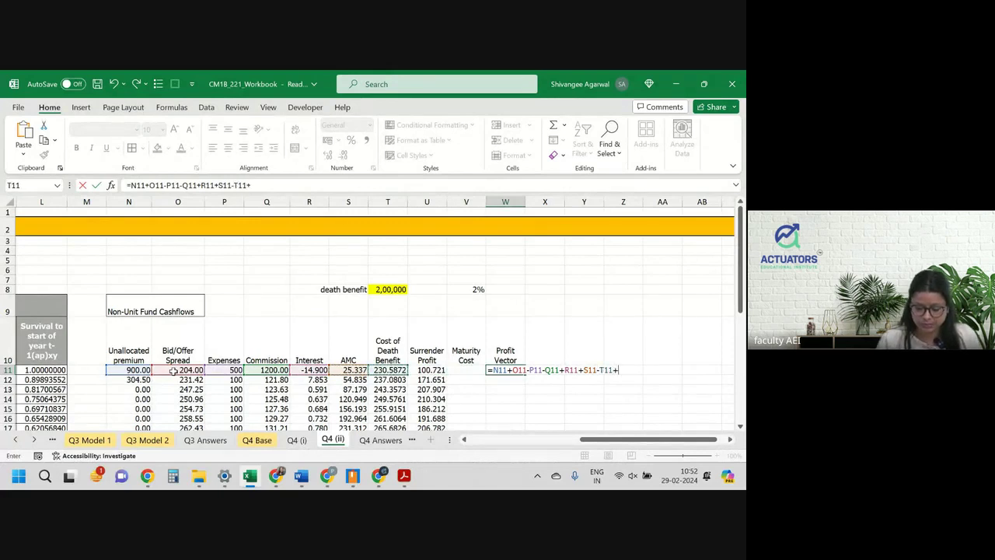
pyautogui.press('Left')
pyautogui.press('Left')
pyautogui.press('Return')
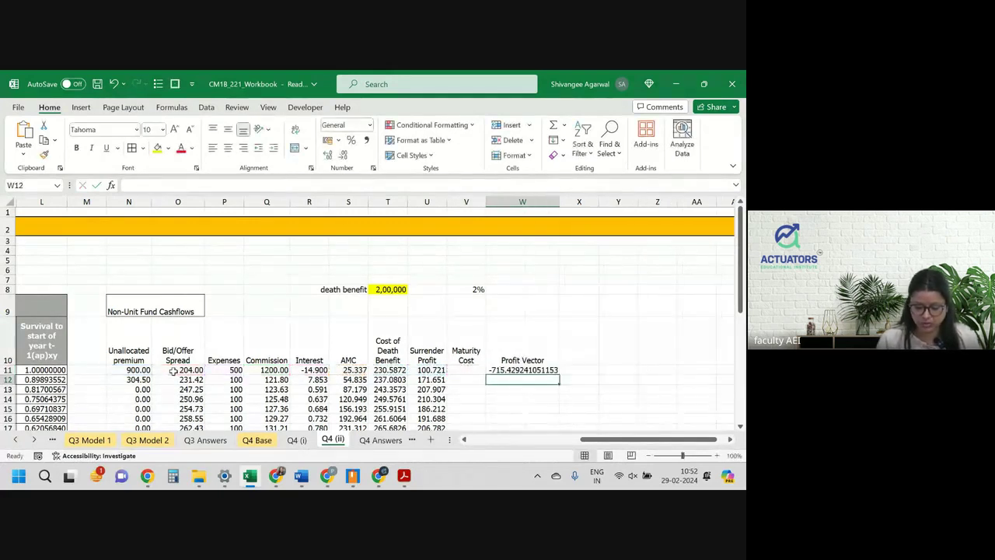
# Step: Reduce W11 to three decimals and fill the Profit Vector formula down to row 40
pyautogui.click(507, 370)
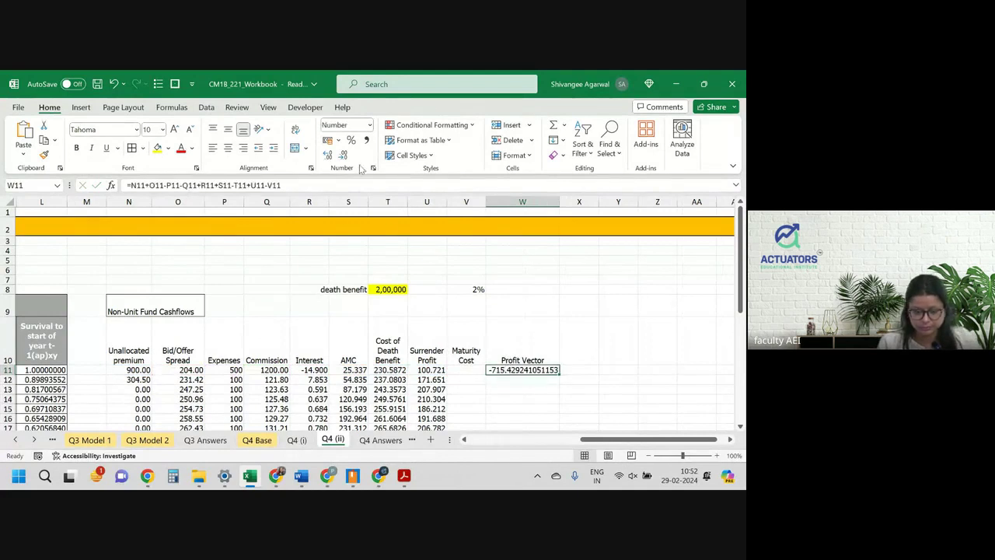
pyautogui.click(343, 156)
pyautogui.click(343, 156)
pyautogui.click(343, 156)
pyautogui.click(342, 155)
pyautogui.click(343, 155)
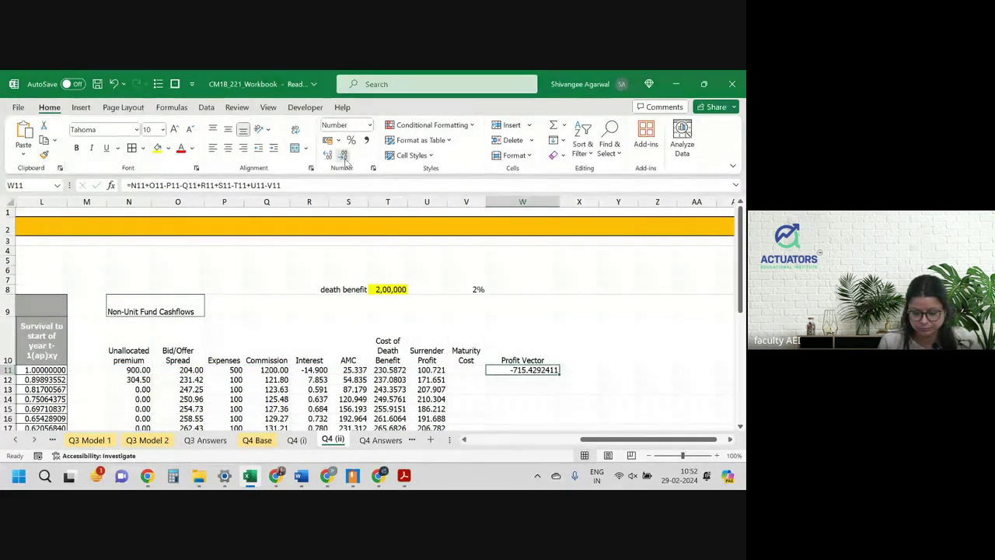
pyautogui.click(343, 155)
pyautogui.click(342, 155)
pyautogui.click(342, 155)
pyautogui.click(343, 156)
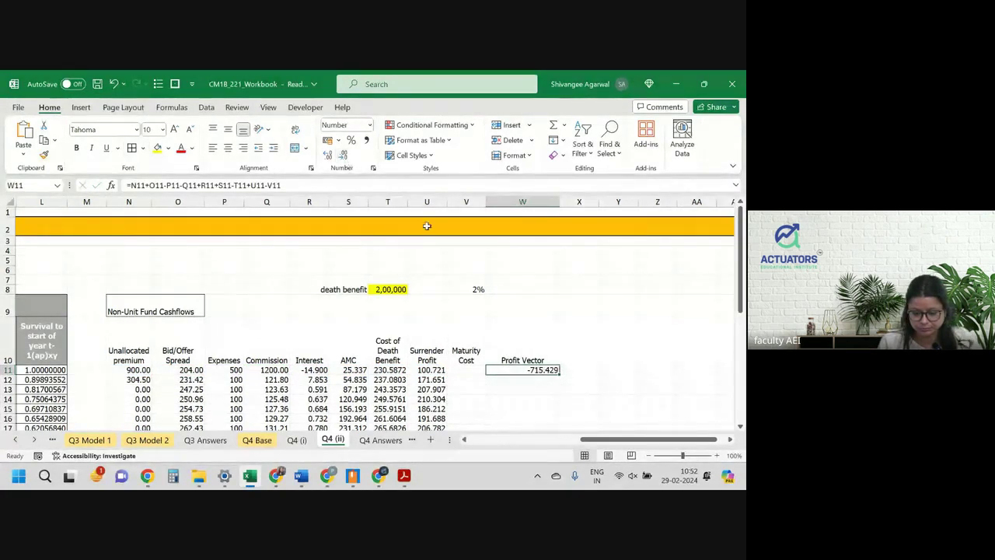
pyautogui.doubleClick(560, 374)
pyautogui.doubleClick(560, 202)
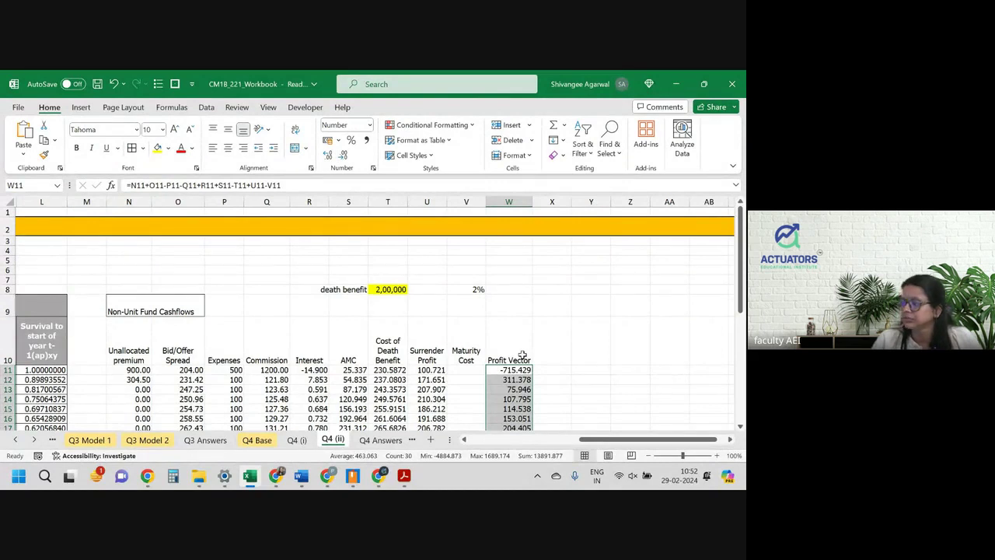
pyautogui.scroll(-8, 522, 354)
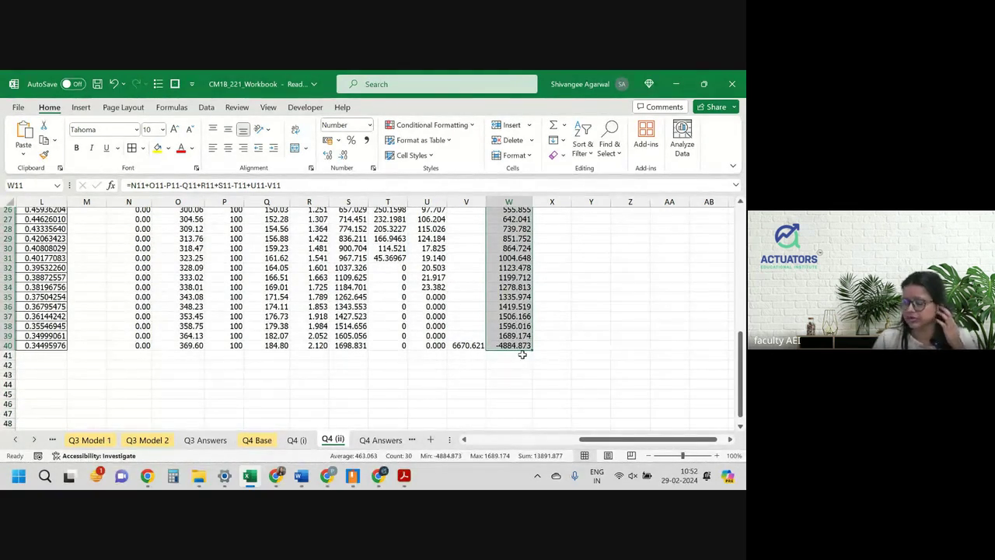
pyautogui.scroll(2, 522, 354)
pyautogui.scroll(4, 522, 355)
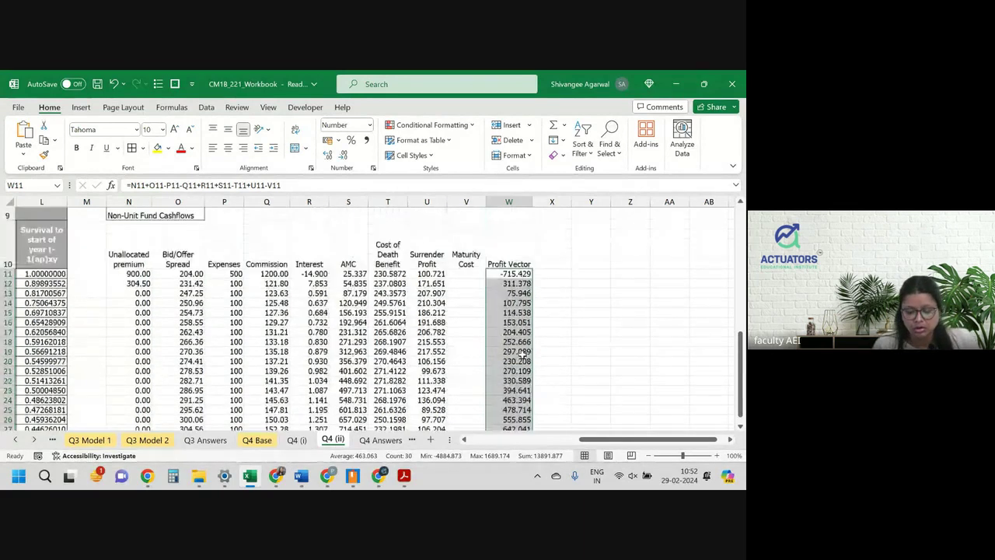
pyautogui.click(551, 260)
# Step: Enter headings Profit Signature, Disc Factor, NPV of cashflows and NPV of premiums in X10:AA10
pyautogui.write('Profit ')
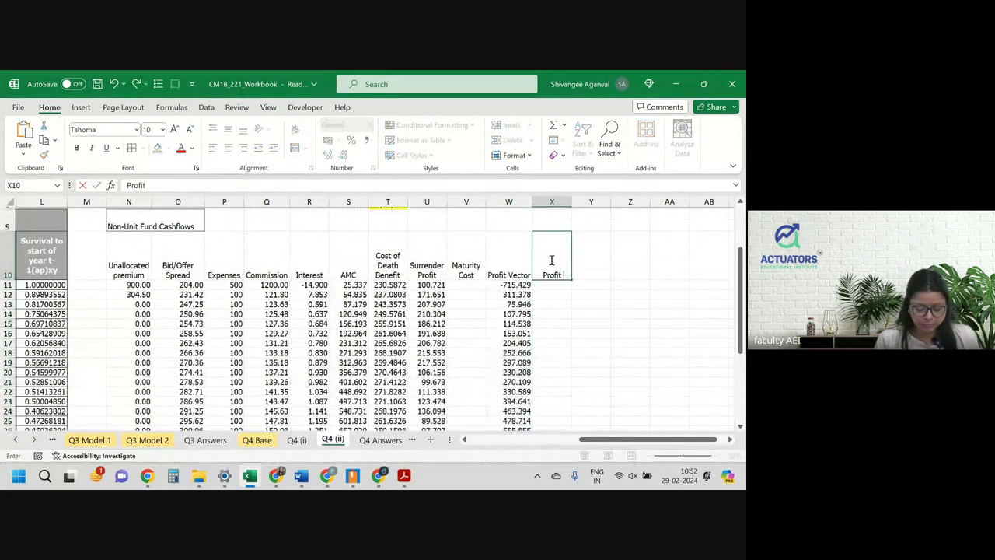
pyautogui.write('Signature')
pyautogui.press('Tab')
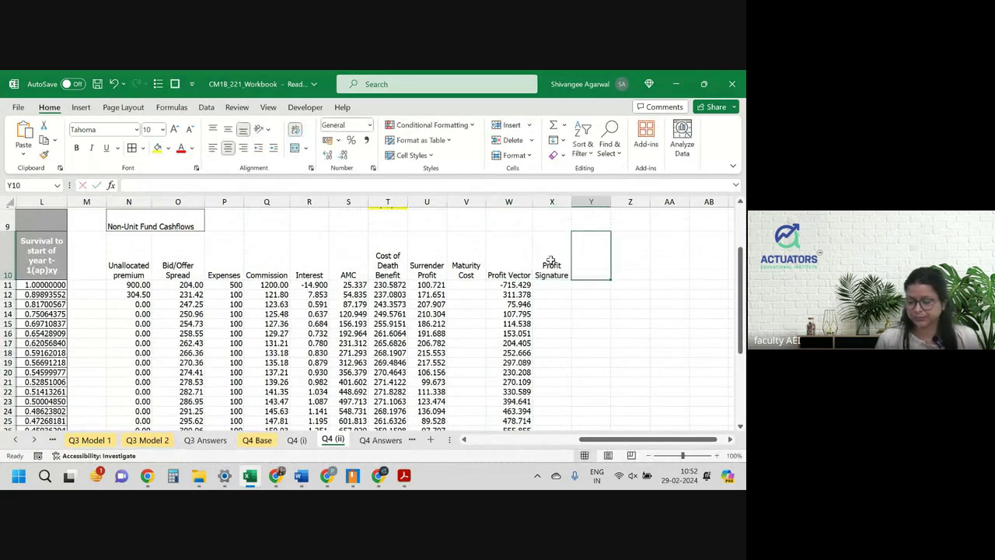
pyautogui.write('Disc')
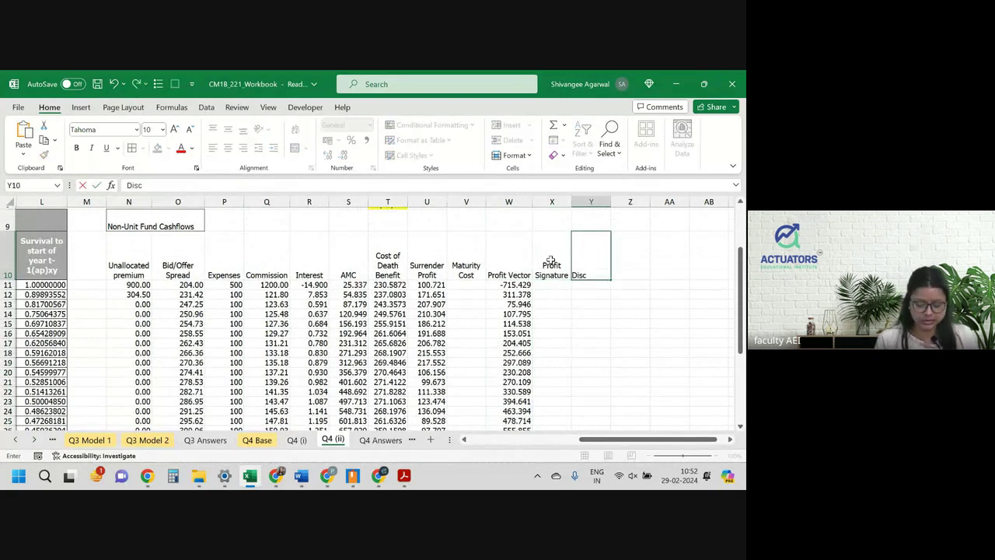
pyautogui.write(' Cfac')
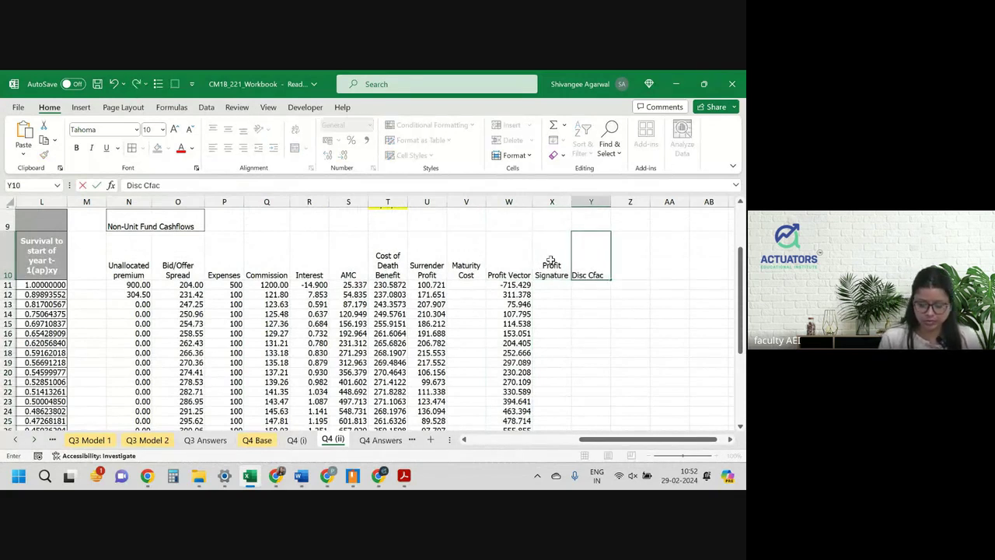
pyautogui.press('BackSpace')
pyautogui.press('BackSpace')
pyautogui.press('BackSpace')
pyautogui.press('BackSpace')
pyautogui.write('Fact')
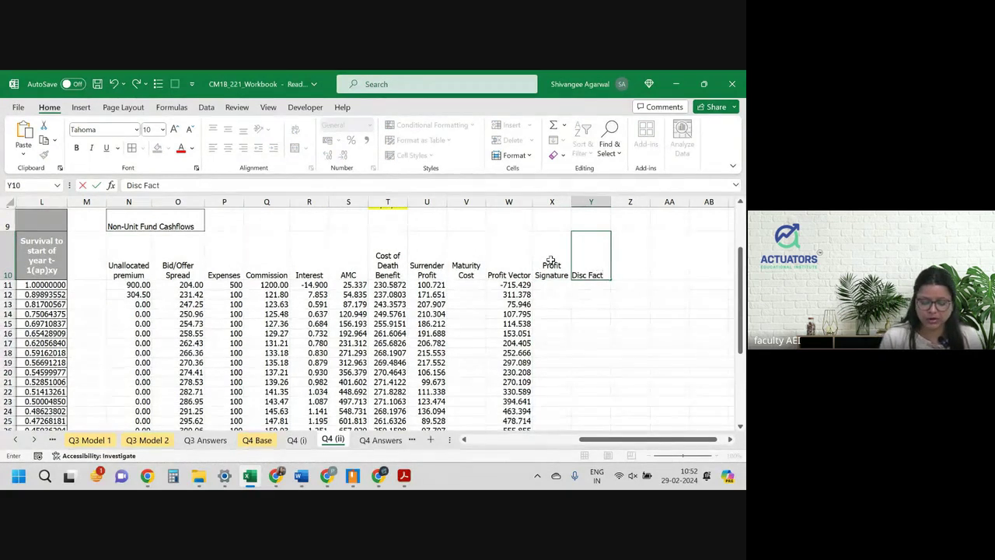
pyautogui.write('or')
pyautogui.press('Tab')
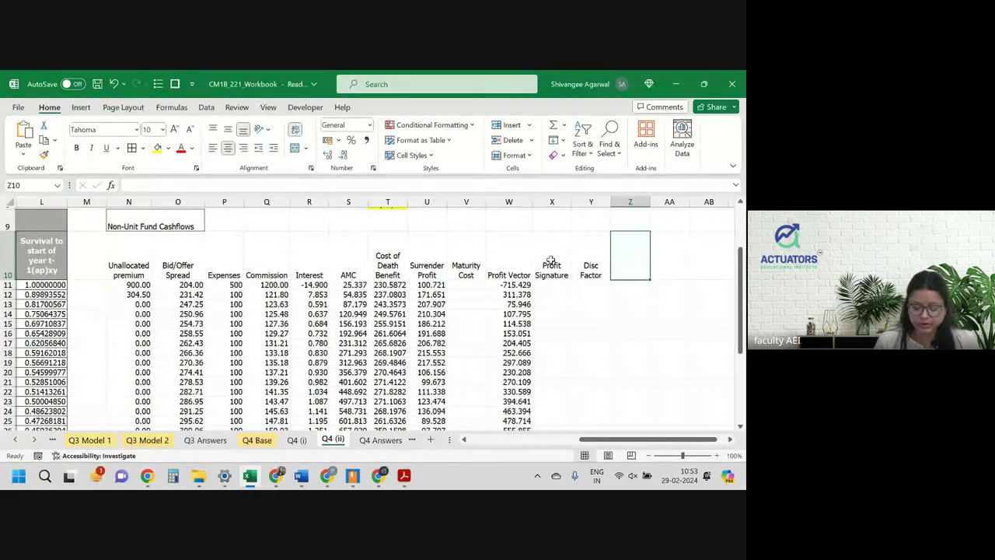
pyautogui.write('PV of pr')
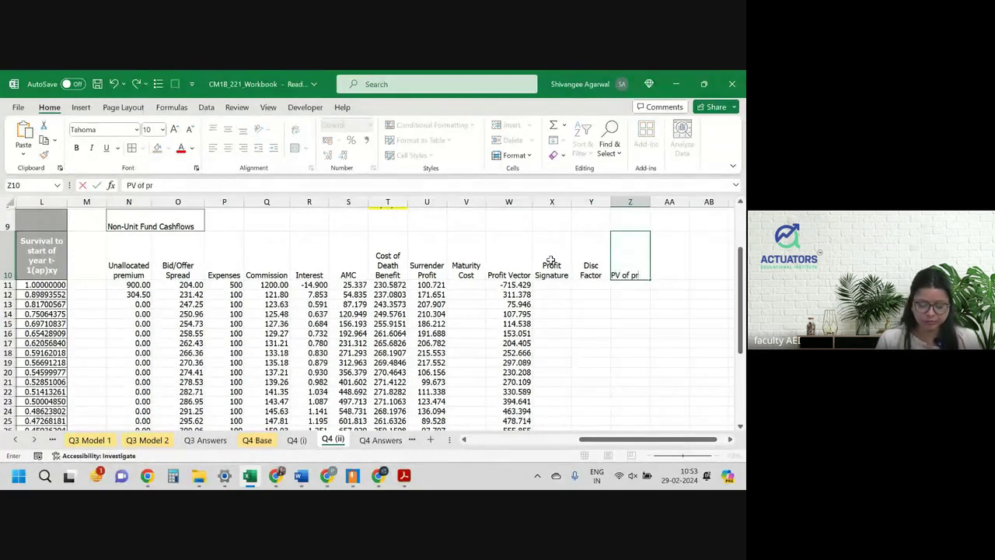
pyautogui.write('ofits')
pyautogui.hotkey('ctrl', 'Return')
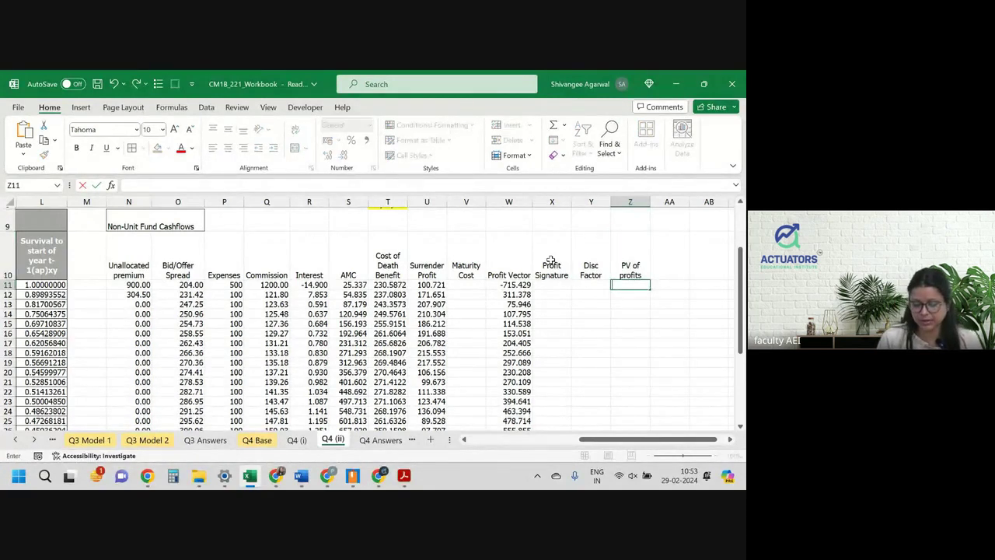
pyautogui.write('NPV')
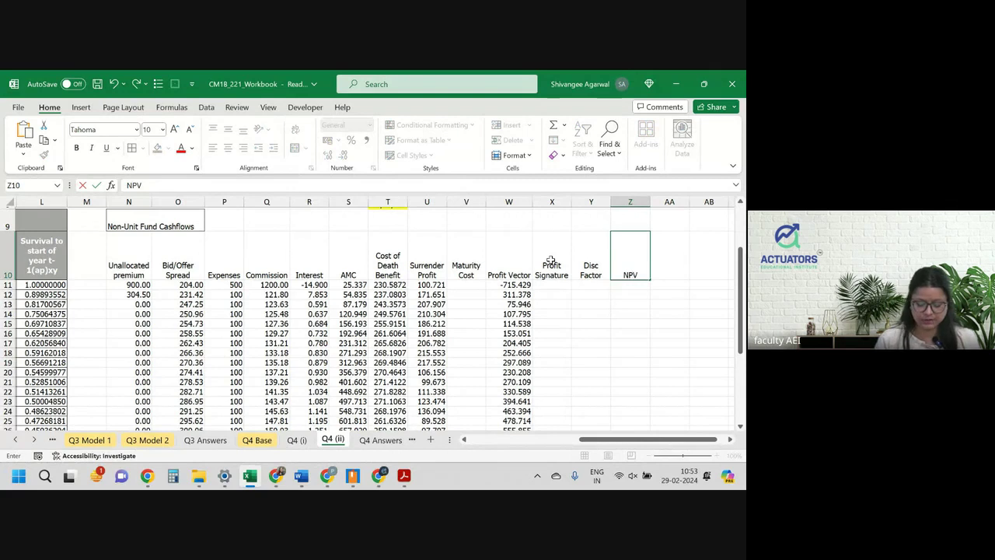
pyautogui.write(' of cashflows')
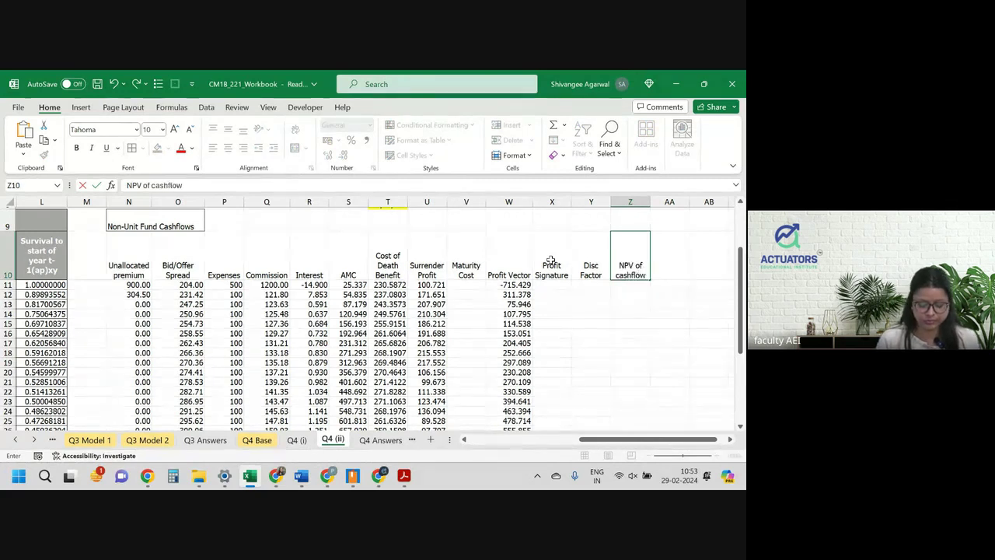
pyautogui.press('Tab')
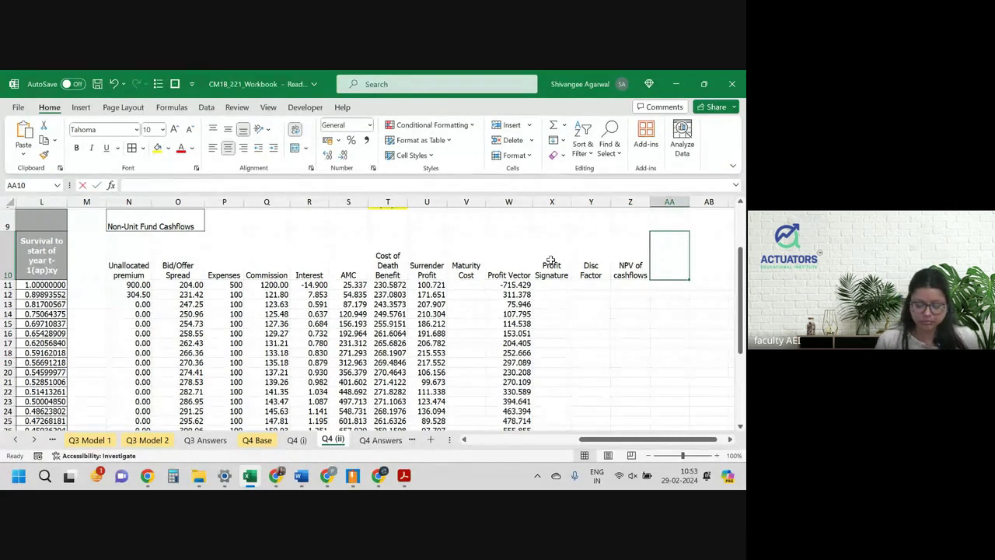
pyautogui.write('P')
pyautogui.press('BackSpace')
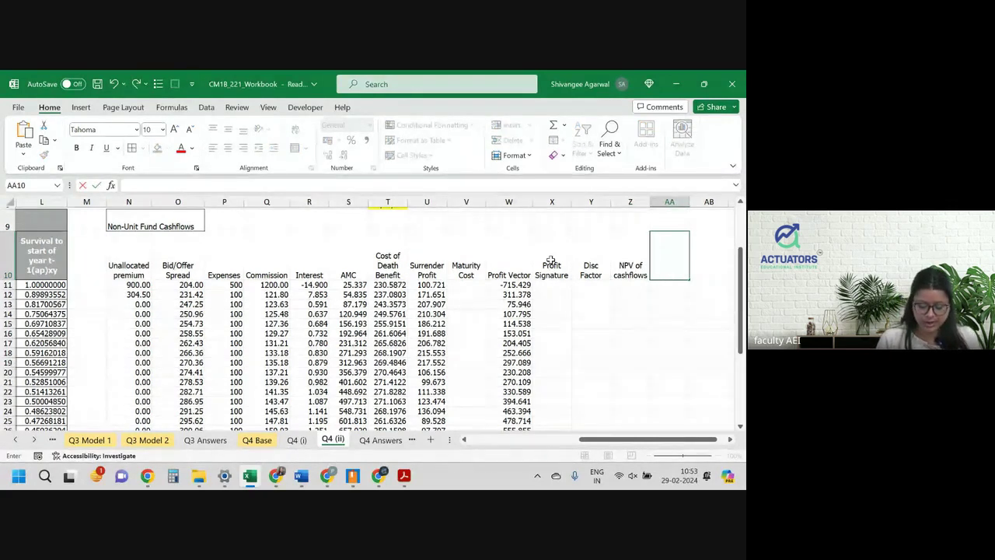
pyautogui.write('NPV of premiums')
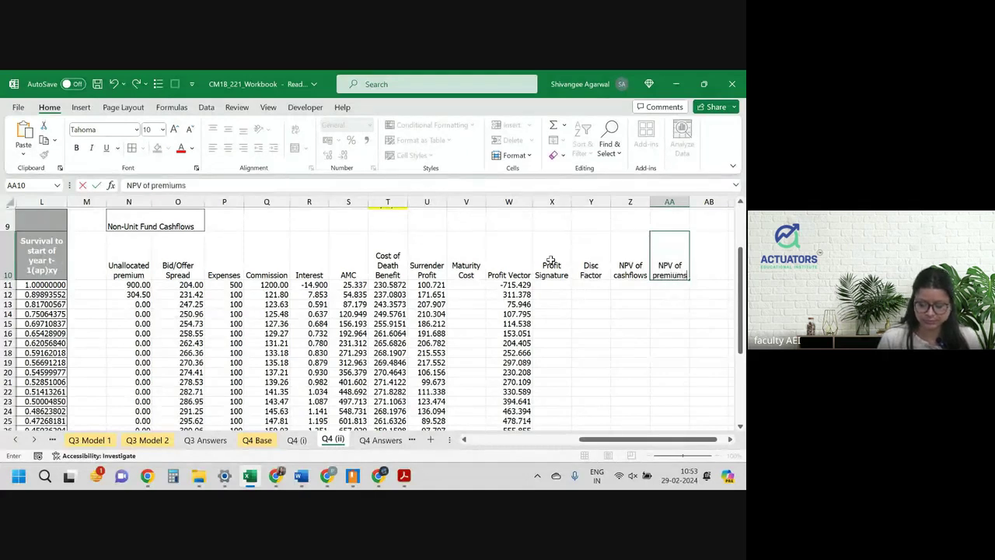
pyautogui.press('Return')
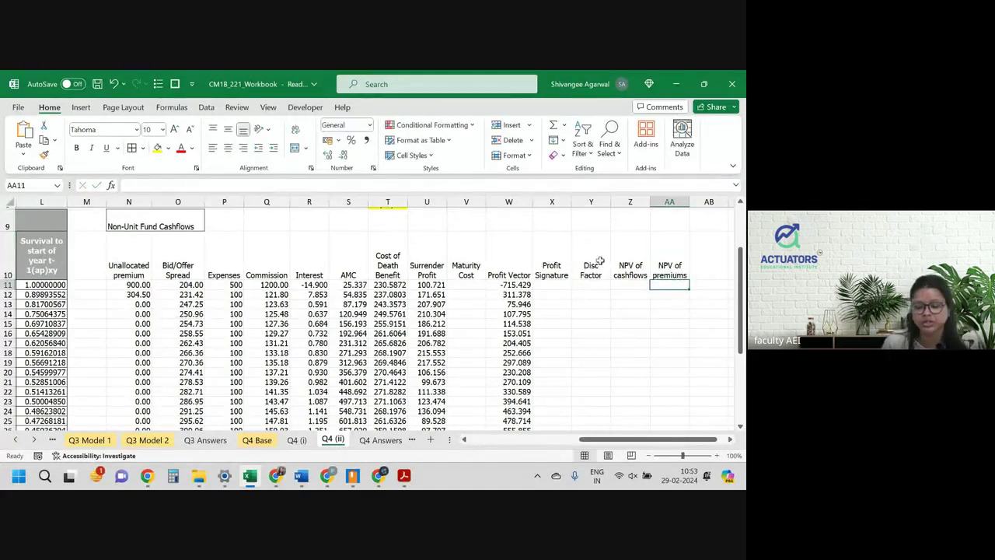
# Step: Enter =W11*L11 in X11 and fill the Profit Signature down its column
pyautogui.click(555, 283)
pyautogui.write('=W11*')
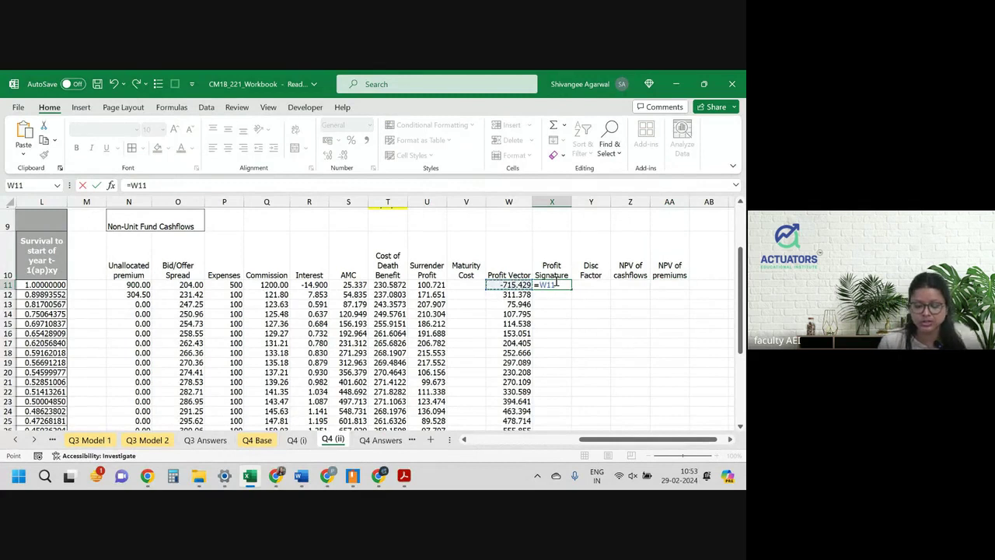
pyautogui.press('Left')
pyautogui.press('Left')
pyautogui.press('Left')
pyautogui.press('Left')
pyautogui.press('Left')
pyautogui.press('Left')
pyautogui.press('Left')
pyautogui.press('Left')
pyautogui.press('Left')
pyautogui.press('Left')
pyautogui.press('Left')
pyautogui.press('Left')
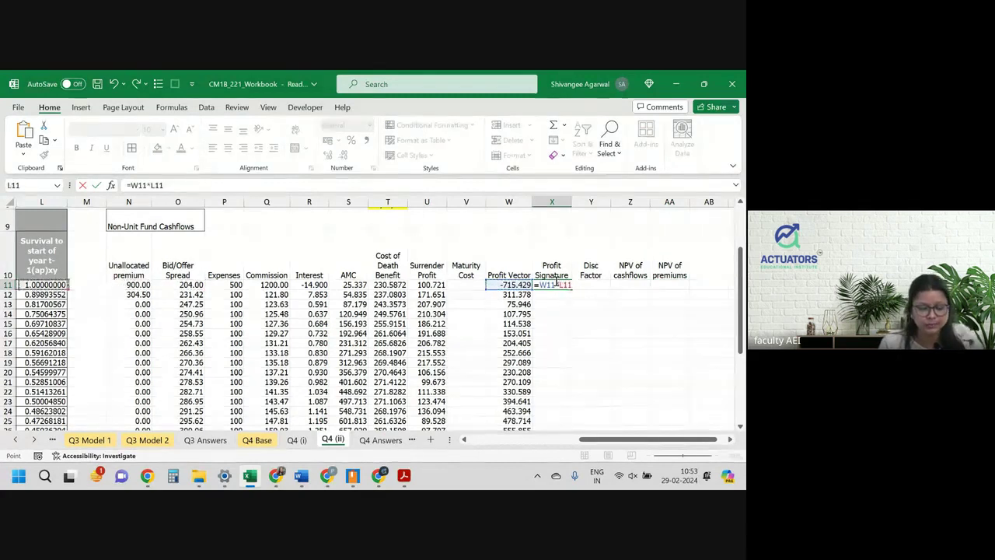
pyautogui.press('Return')
pyautogui.click(553, 284)
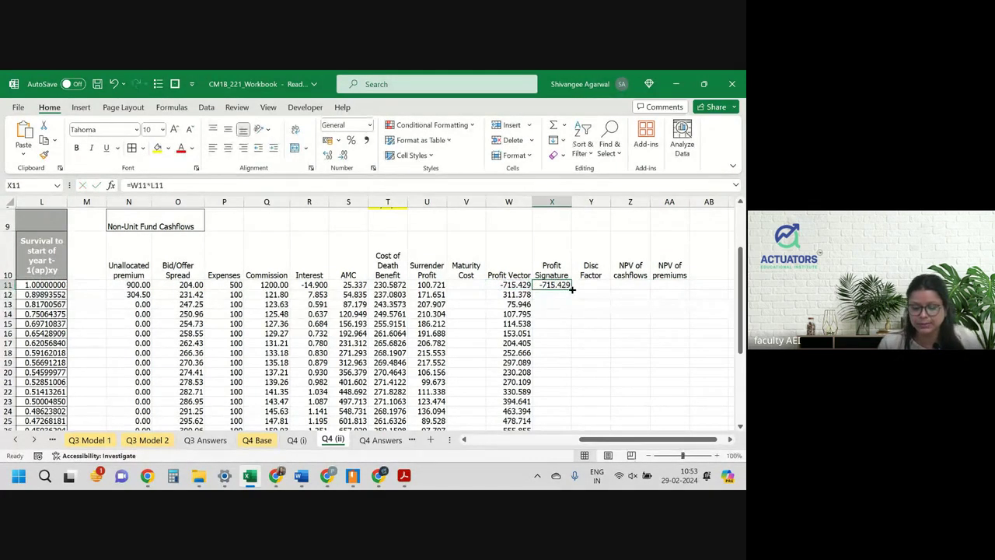
pyautogui.doubleClick(570, 287)
pyautogui.click(595, 285)
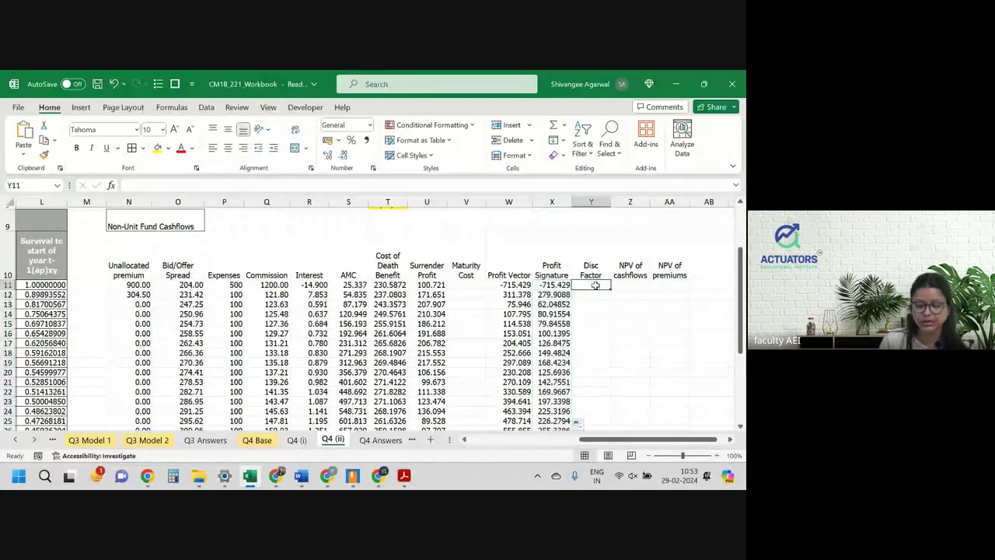
# Step: Enter =(1+'Q4 Base'!$L$25)^-'Q4 (ii)'!B11 in Y11 and fill the Disc Factor down
pyautogui.write('=(1+')
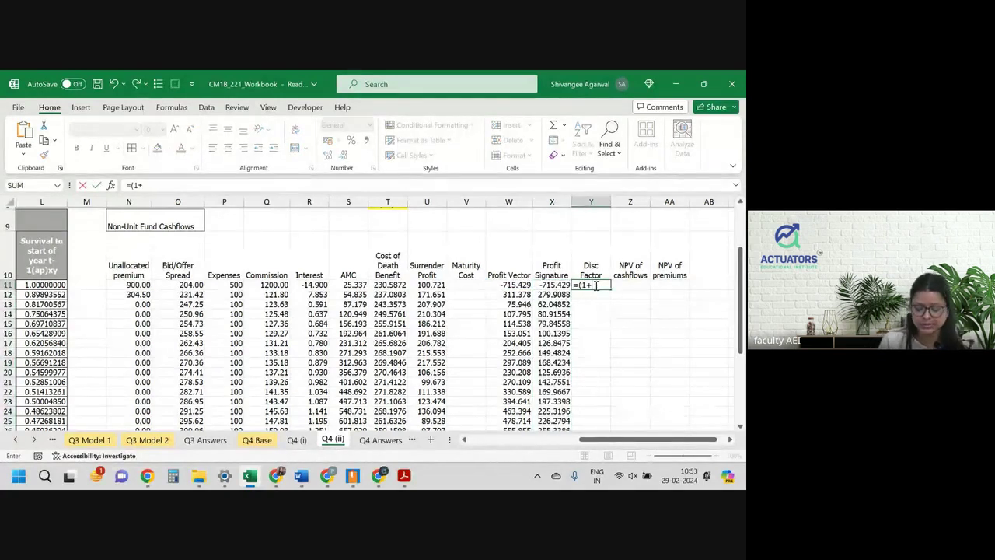
pyautogui.hotkey('ctrl', 'pageup')
pyautogui.hotkey('ctrl', 'pageup')
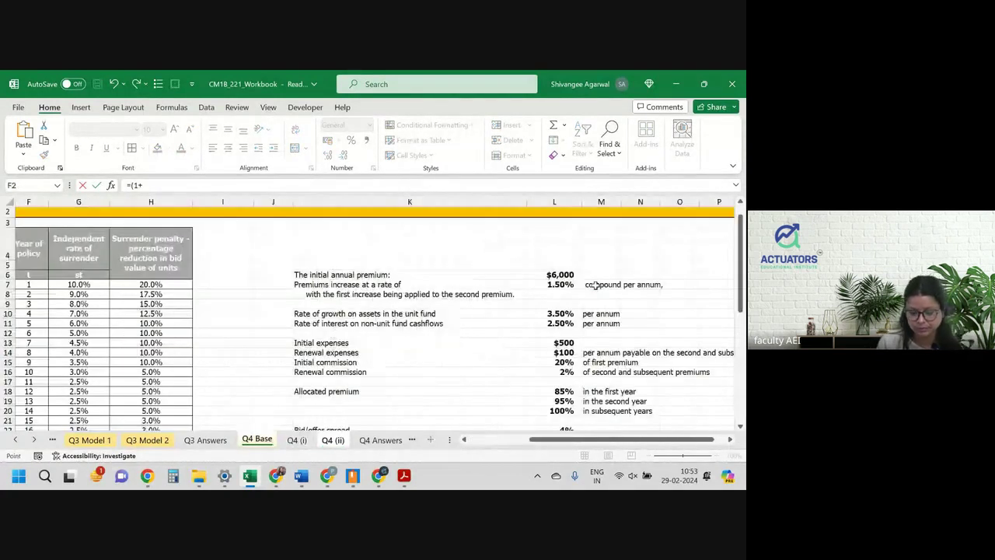
pyautogui.click(570, 284)
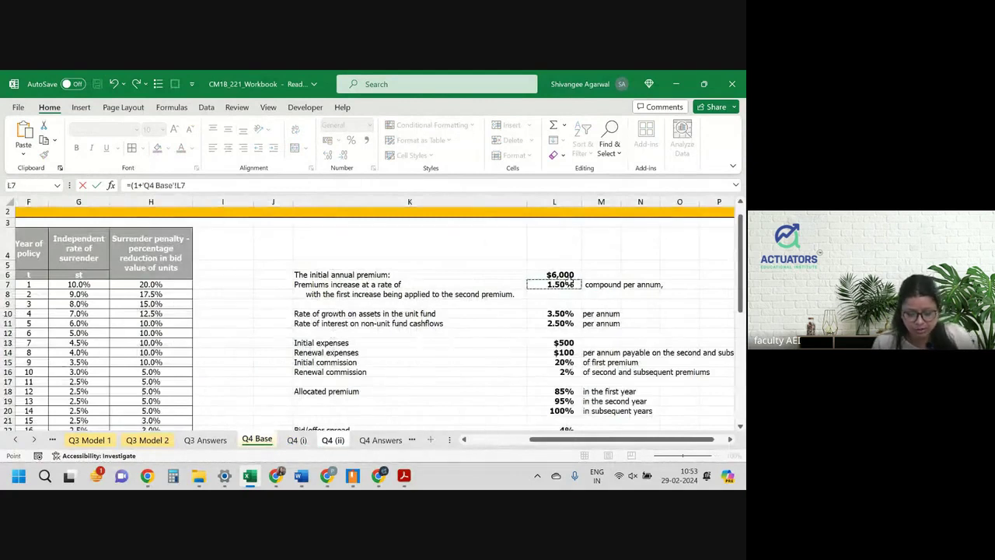
pyautogui.scroll(-2, 570, 284)
pyautogui.scroll(-2, 570, 285)
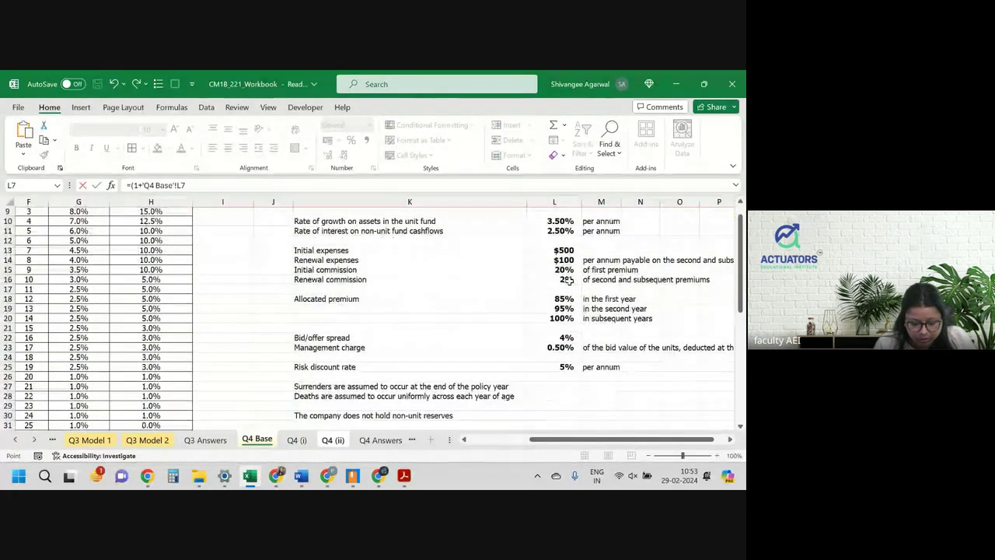
pyautogui.click(567, 360)
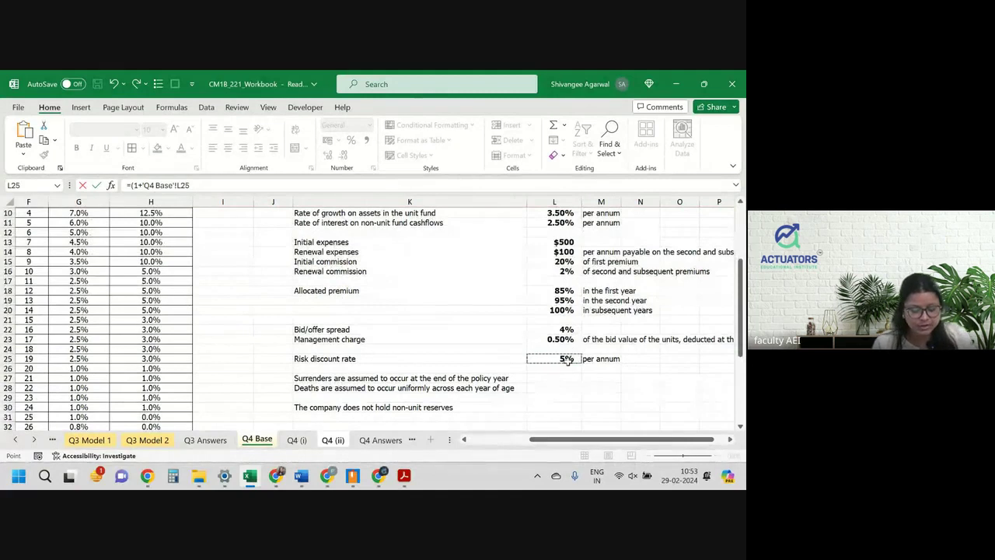
pyautogui.press('F4')
pyautogui.write(')^')
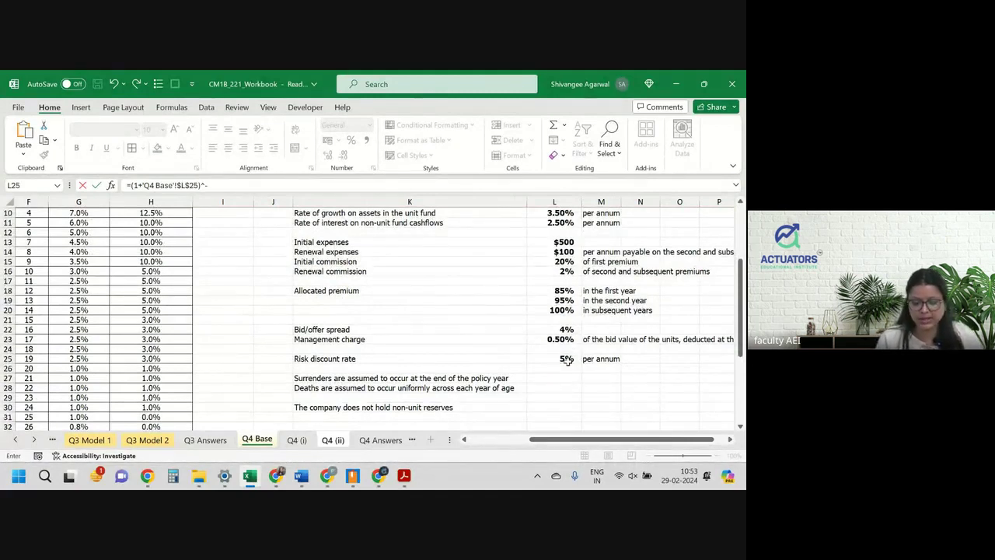
pyautogui.write('-')
pyautogui.click(339, 441)
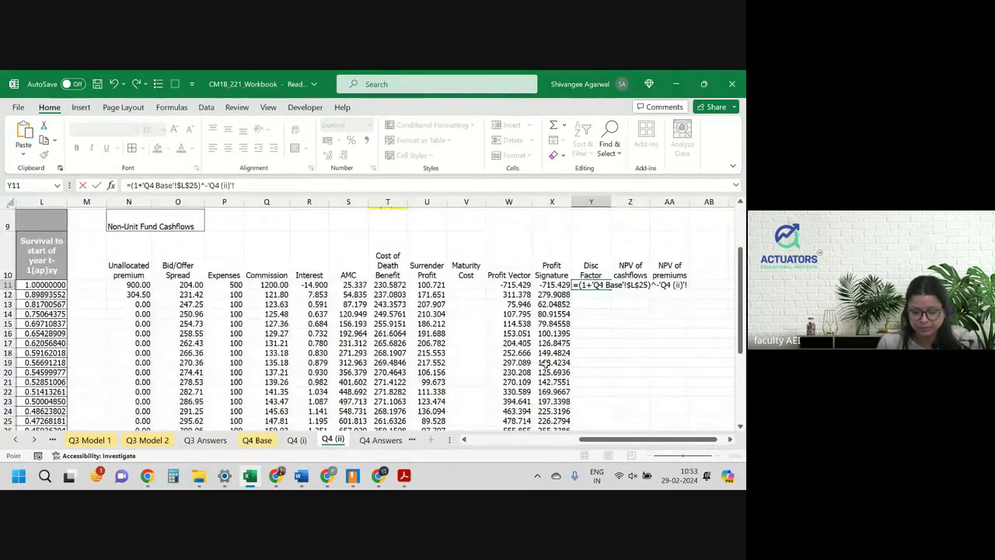
pyautogui.hscroll(-5, 306, 290)
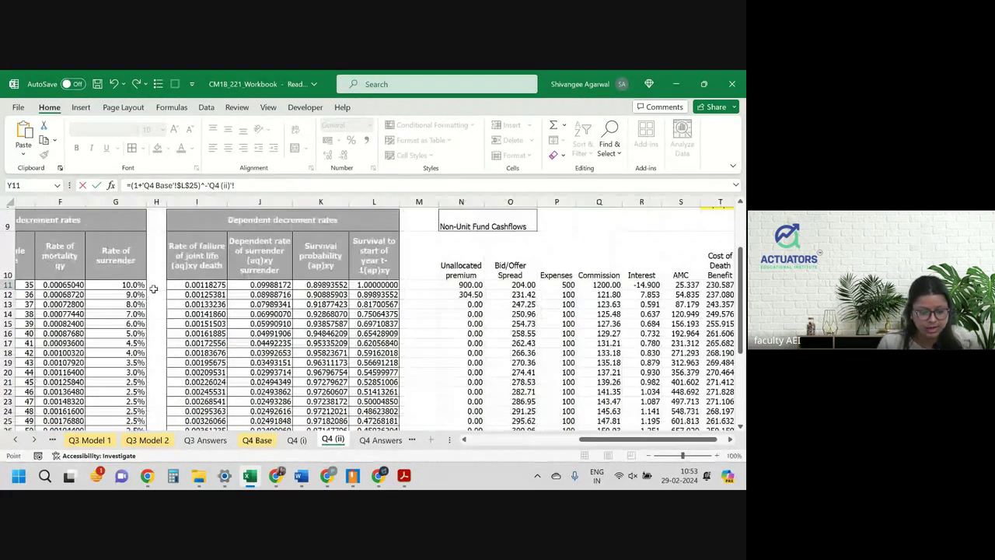
pyautogui.hscroll(-3, 154, 288)
pyautogui.click(78, 285)
pyautogui.press('Return')
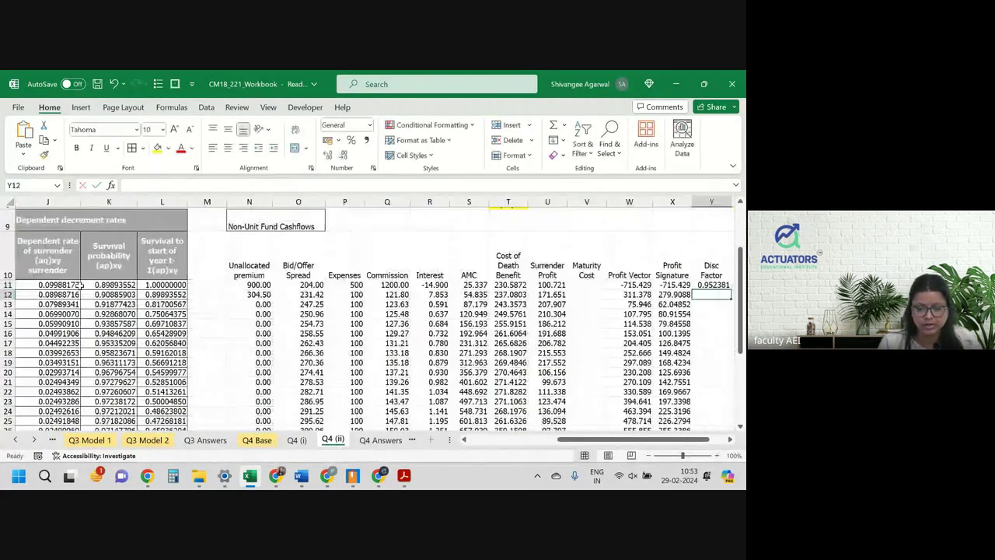
pyautogui.hscroll(4, 426, 312)
pyautogui.click(510, 284)
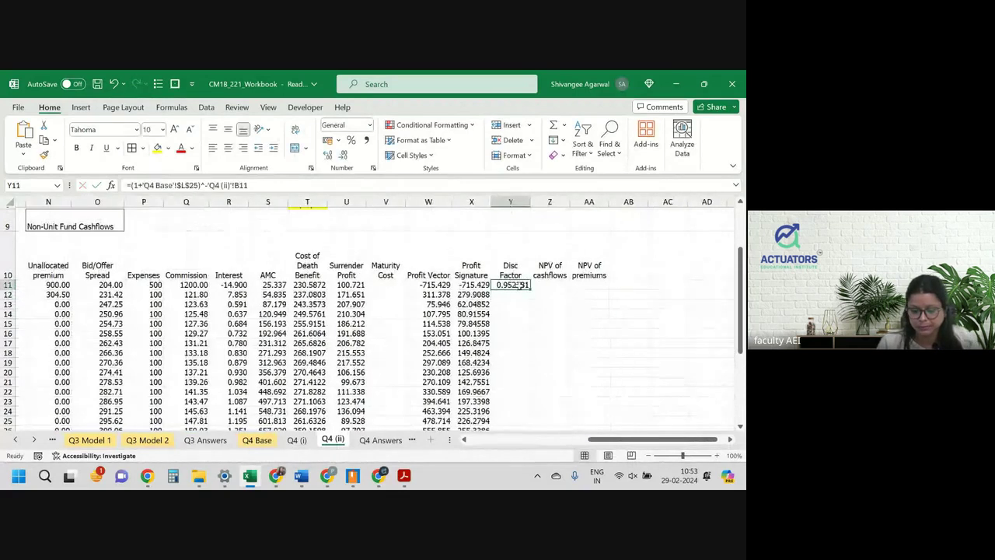
pyautogui.doubleClick(530, 290)
# Step: Enter =X11*Y11 in Z11 and fill NPV of cashflows down the column
pyautogui.click(544, 287)
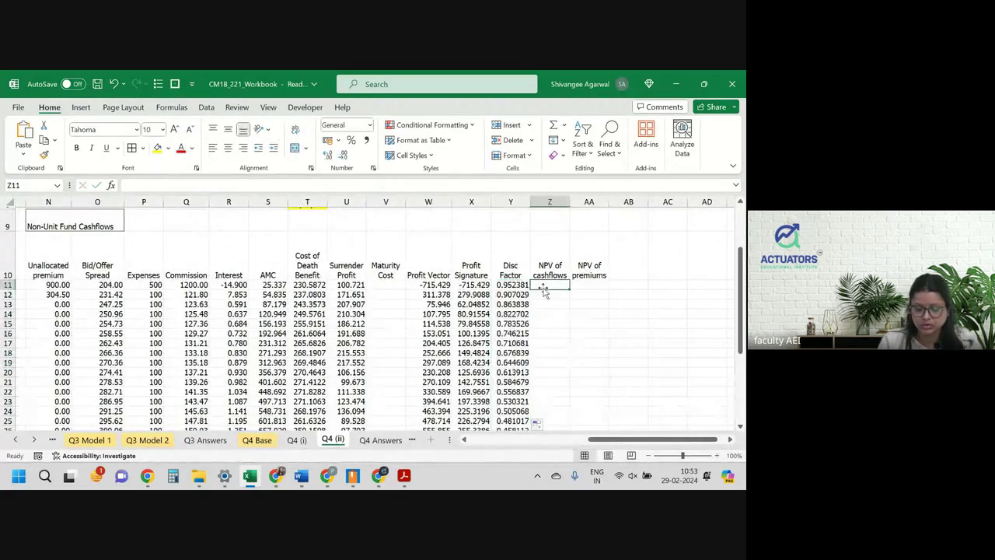
pyautogui.write('=X11*Y11')
pyautogui.press('Return')
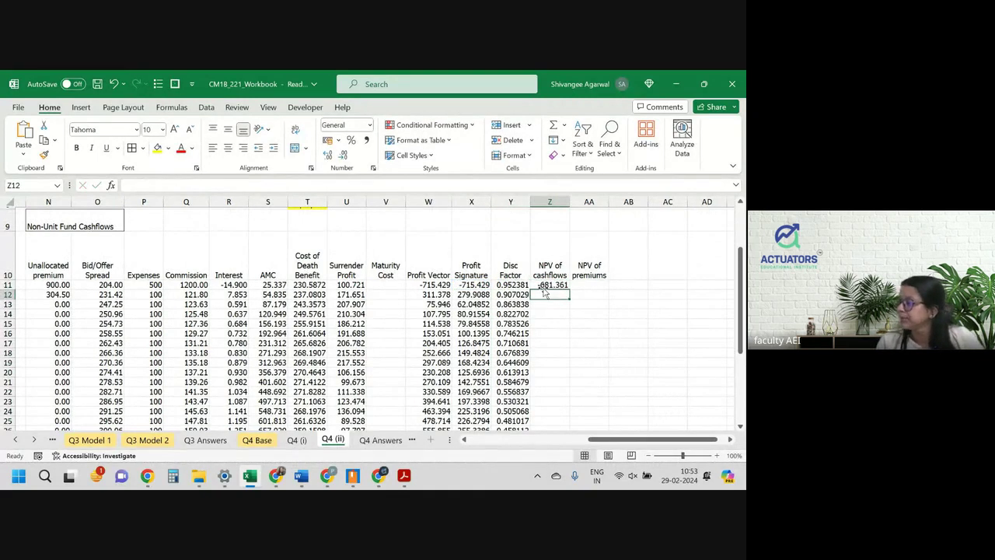
pyautogui.click(562, 285)
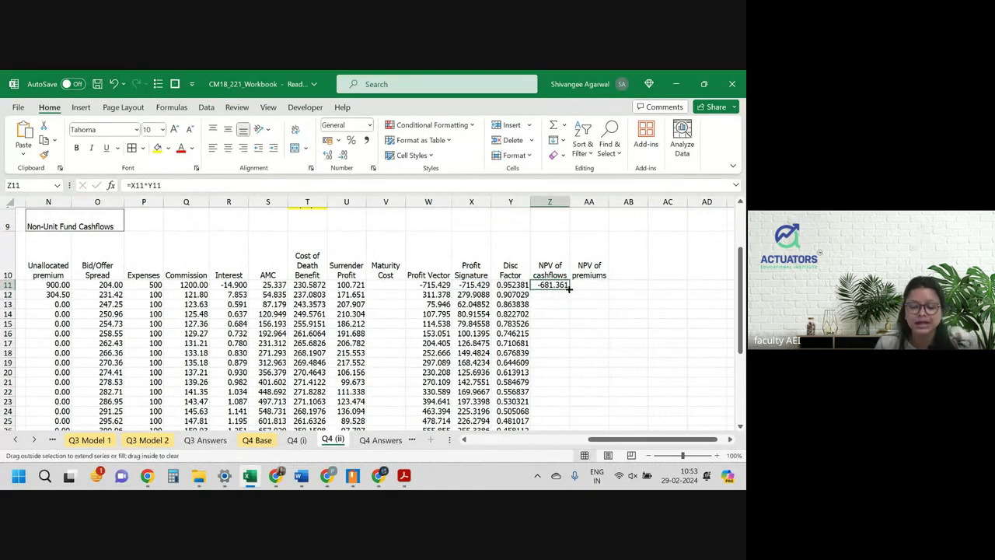
pyautogui.doubleClick(569, 287)
pyautogui.click(588, 285)
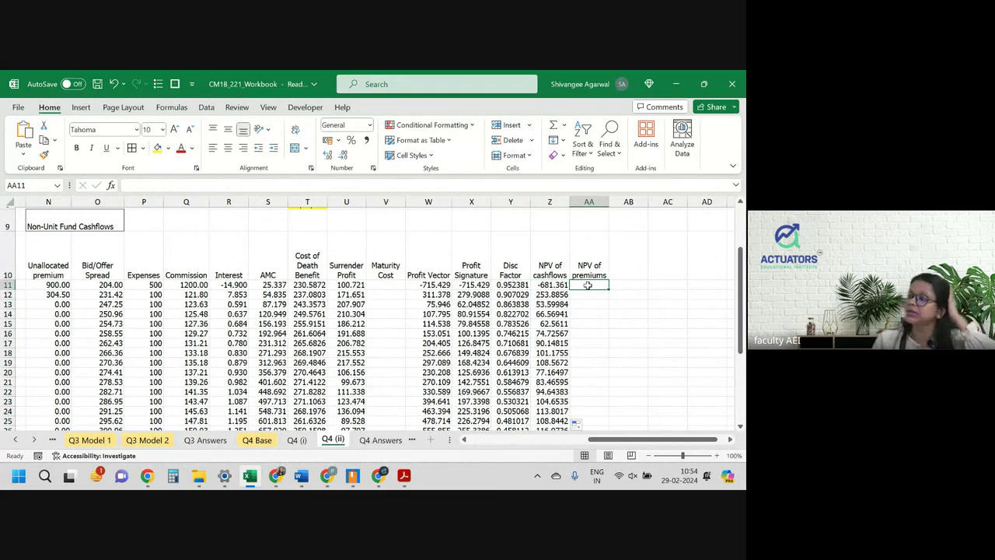
# Step: Set AA11 to ='Q4 (i)'!D10, the first year's 6000.00 premium
pyautogui.write('=')
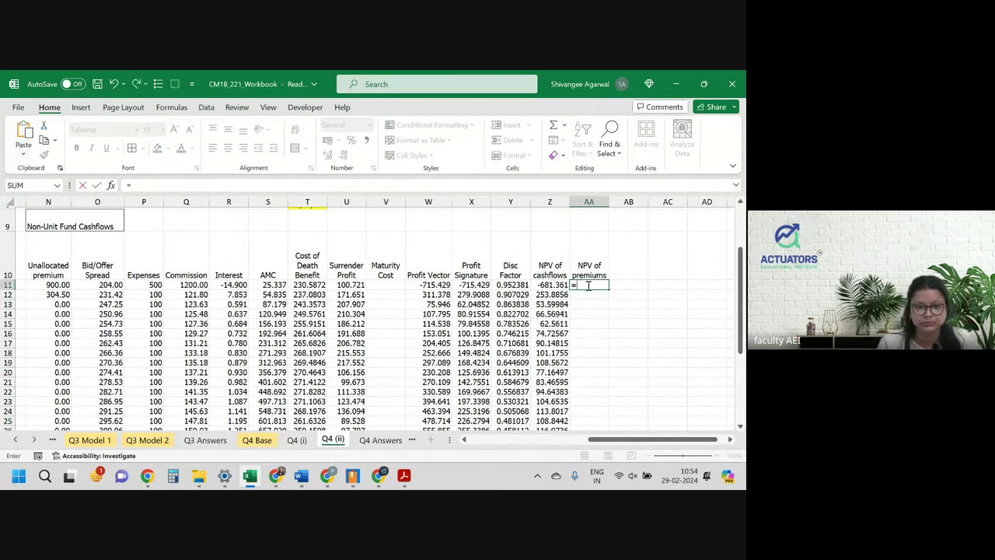
pyautogui.click(293, 439)
pyautogui.scroll(5, 159, 334)
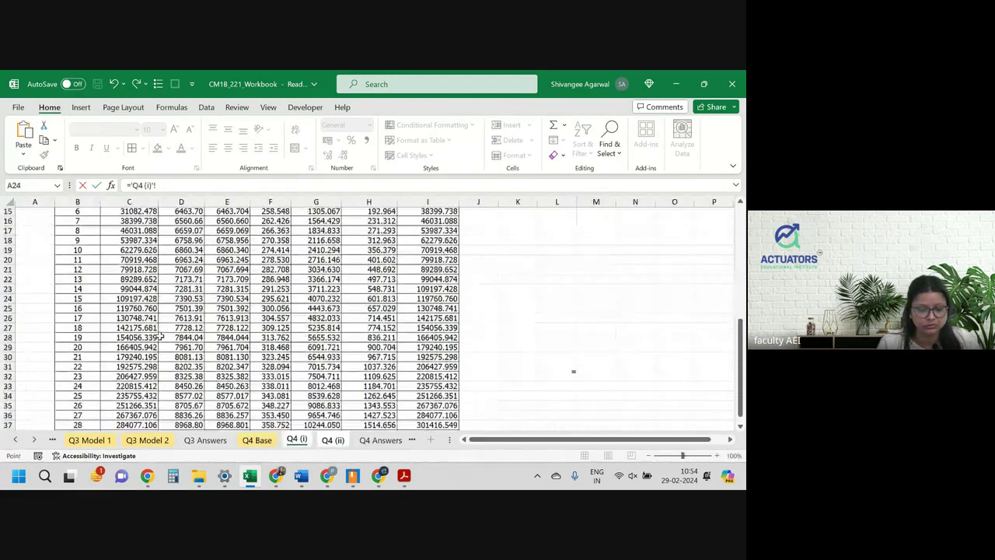
pyautogui.click(188, 320)
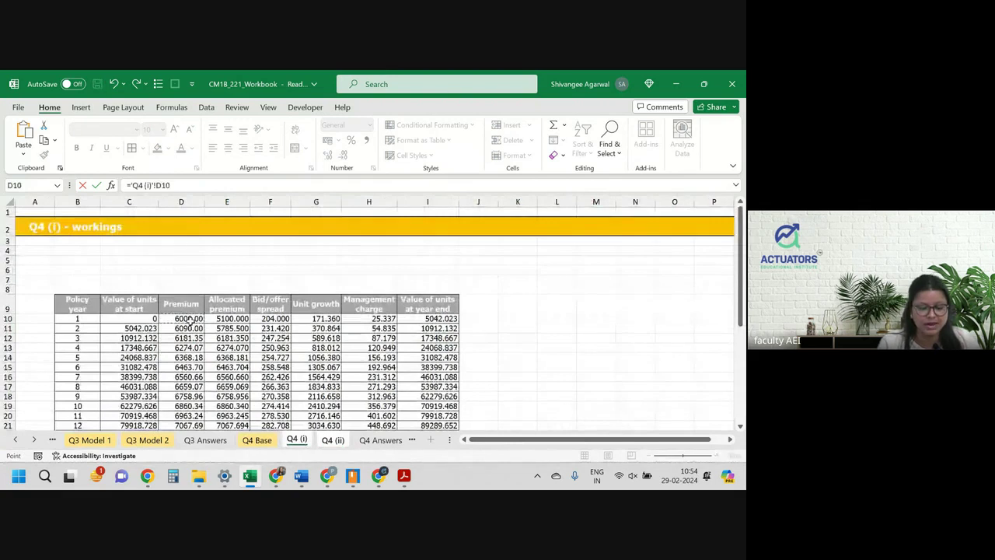
pyautogui.press('Return')
# Step: Enter ='Q4 (i)'!D11*'Q4 (ii)'!L12*'Q4 (ii)'!Y11 in AA12 and fill it down
pyautogui.write('=')
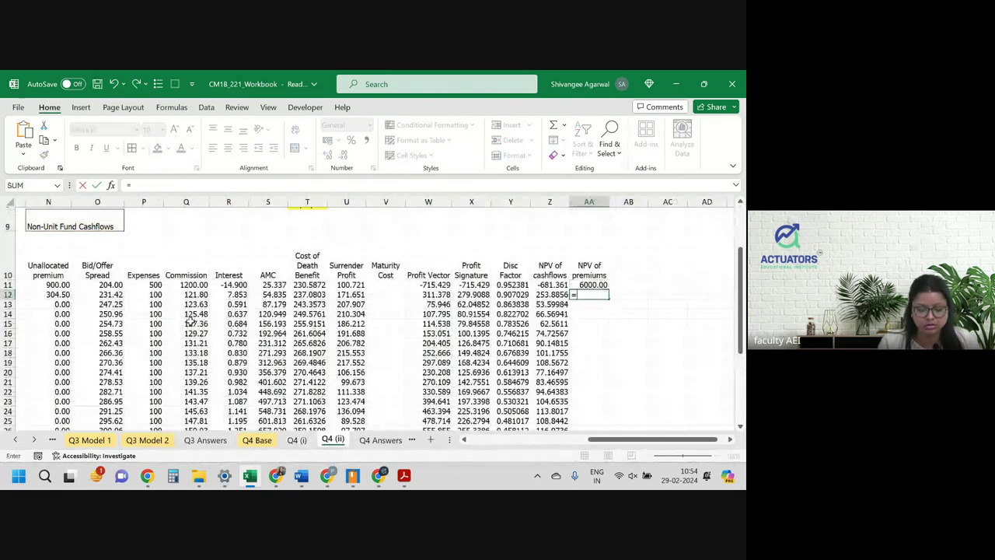
pyautogui.click(296, 439)
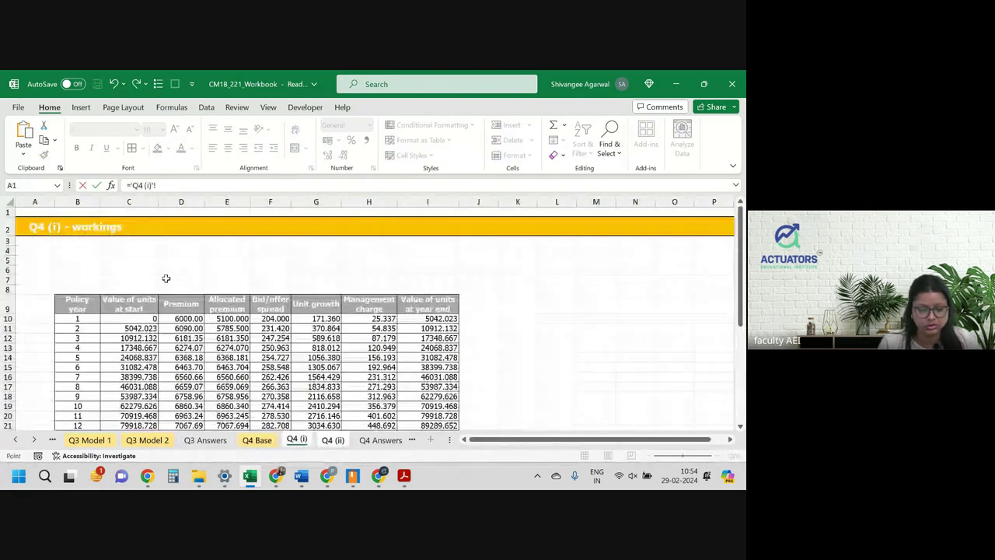
pyautogui.click(179, 328)
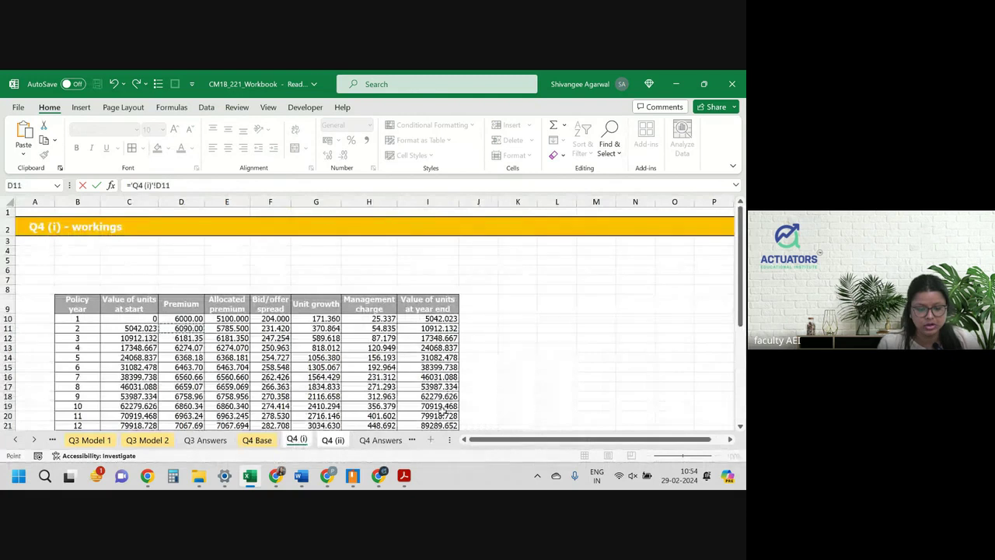
pyautogui.write('*')
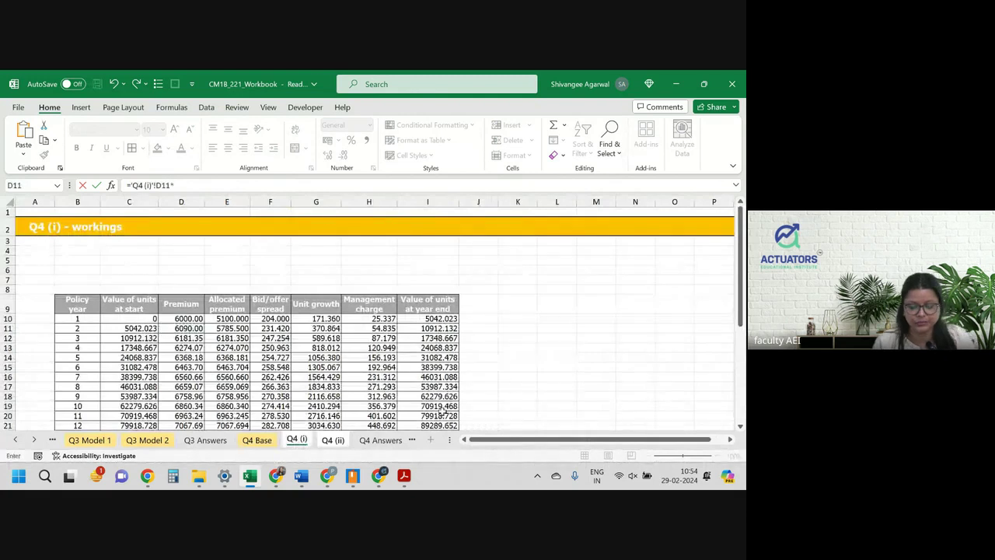
pyautogui.click(333, 440)
pyautogui.hscroll(-3, 451, 385)
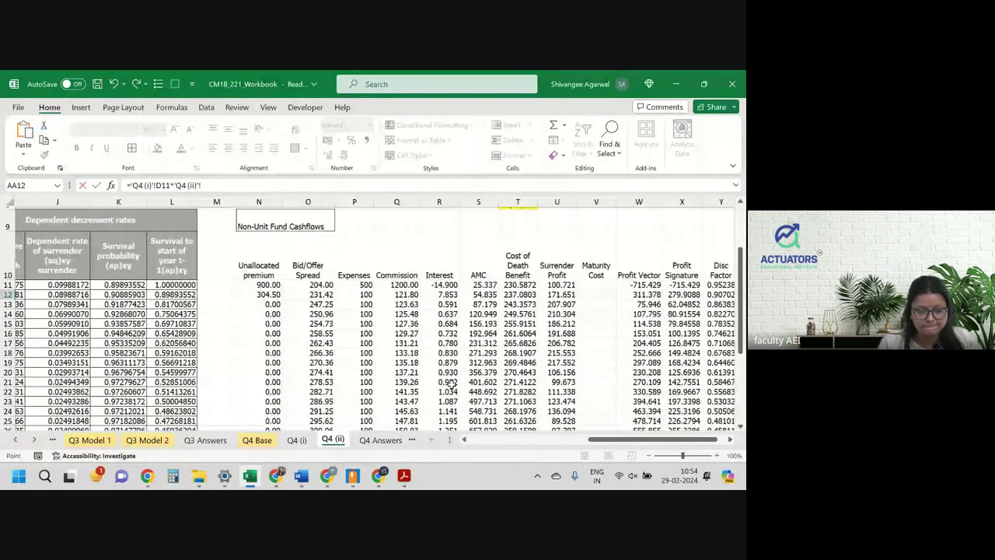
pyautogui.hscroll(-3, 450, 385)
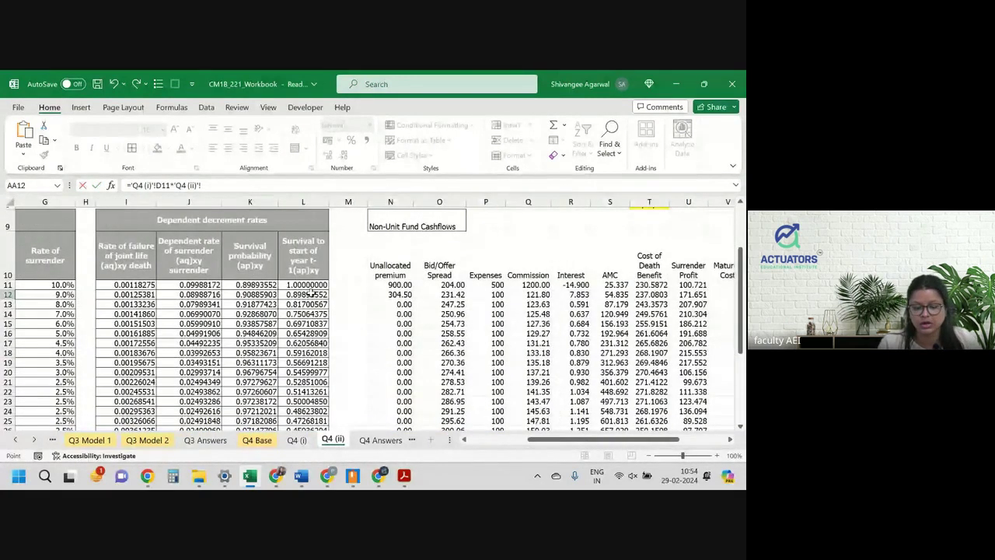
pyautogui.click(311, 294)
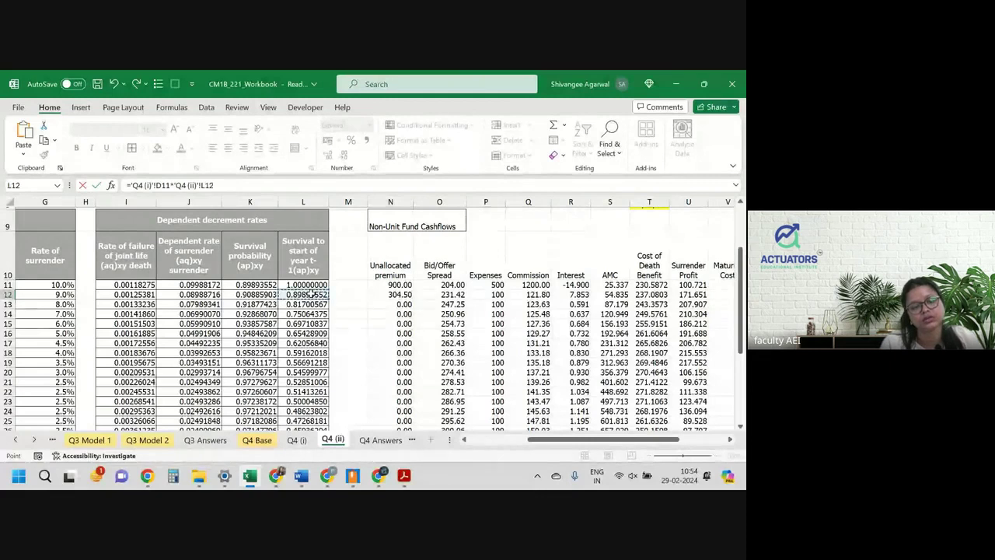
pyautogui.write('*')
pyautogui.hscroll(4, 311, 295)
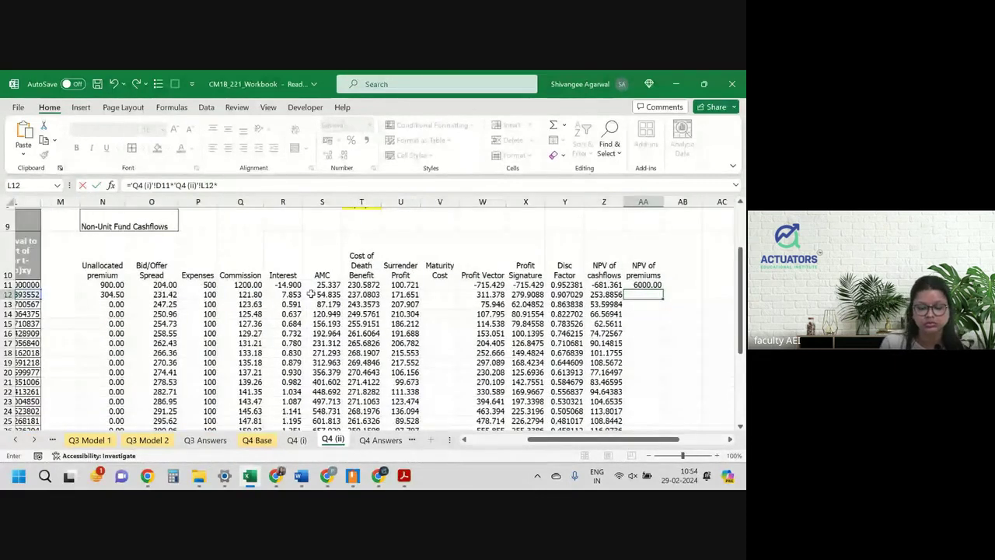
pyautogui.hscroll(2, 311, 294)
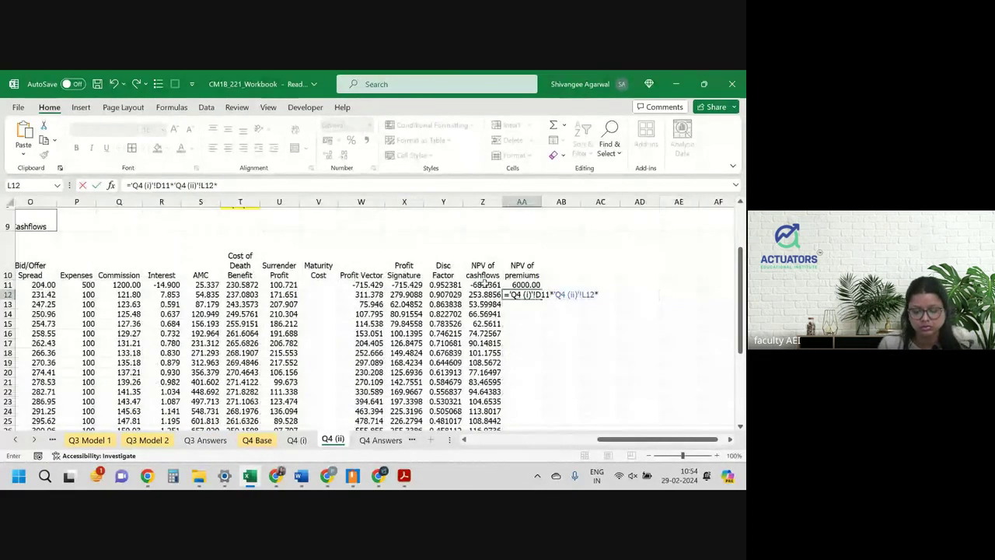
pyautogui.click(440, 285)
pyautogui.press('Return')
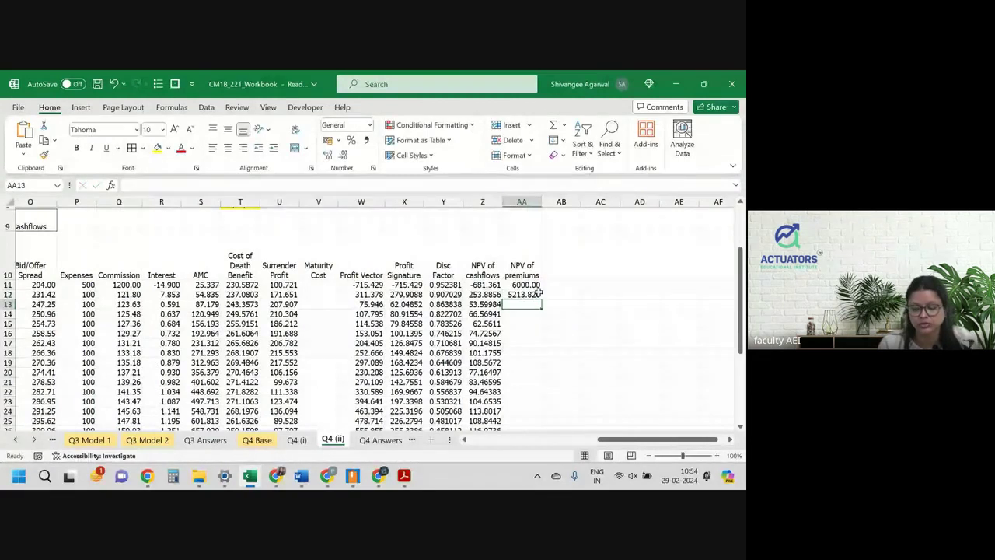
pyautogui.click(536, 295)
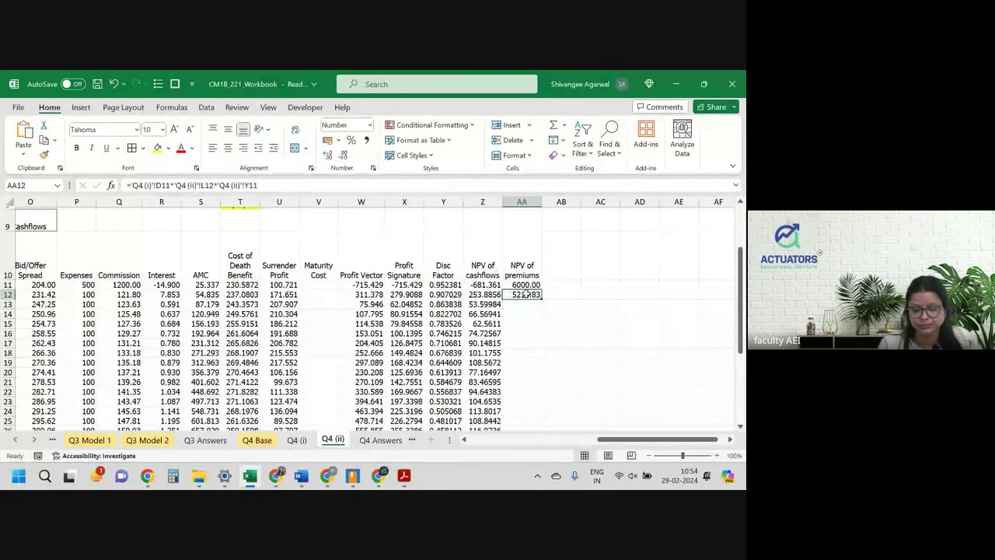
pyautogui.doubleClick(544, 297)
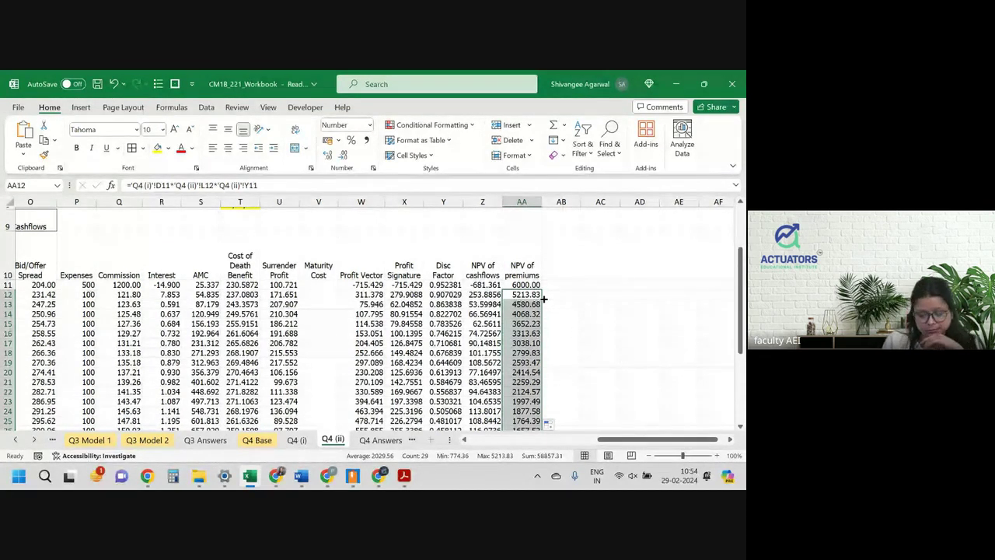
# Step: Inspect the formula behind an NPV of premiums value without changing it
pyautogui.press('Right')
pyautogui.press('Right')
pyautogui.press('Down')
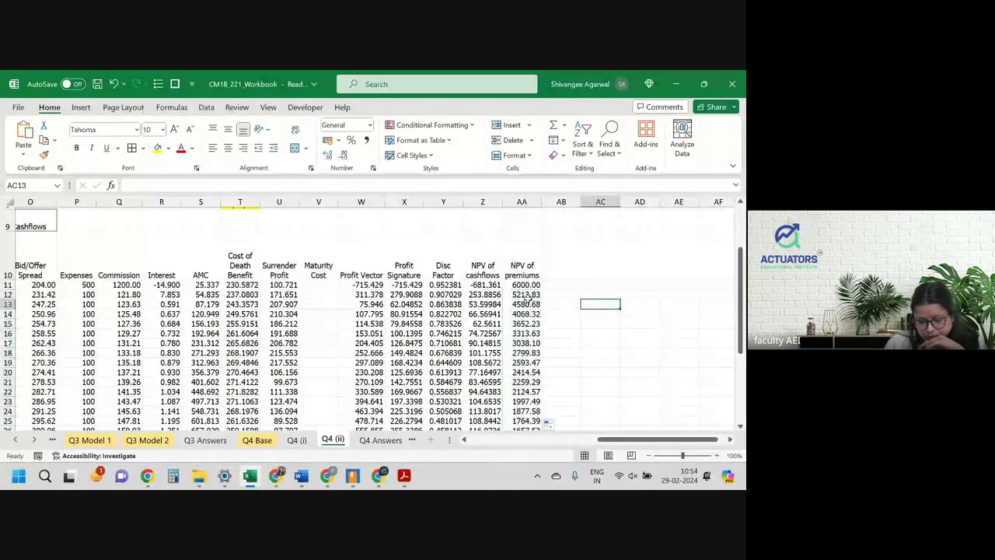
pyautogui.doubleClick(525, 296)
pyautogui.hscroll(-2, 433, 326)
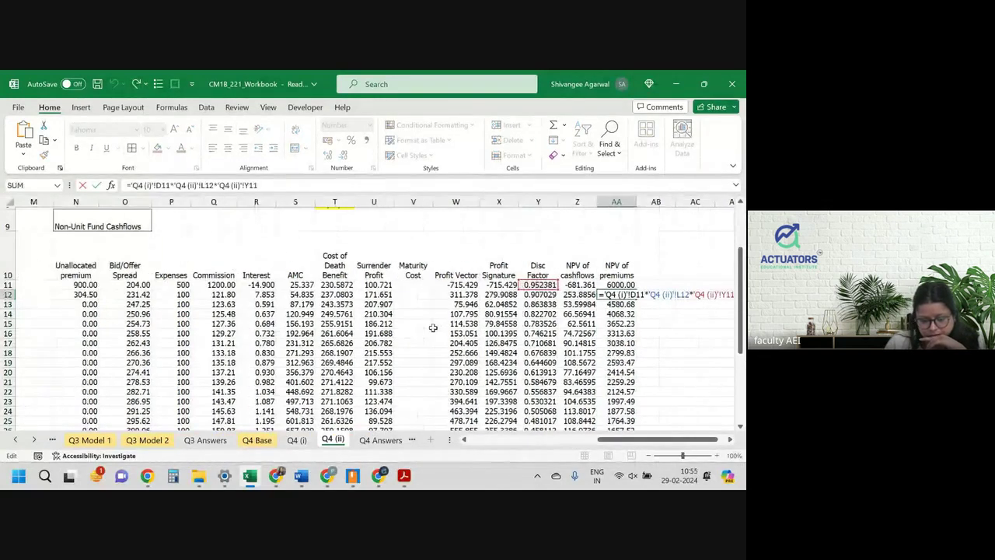
pyautogui.hscroll(-2, 433, 327)
pyautogui.hscroll(3, 433, 329)
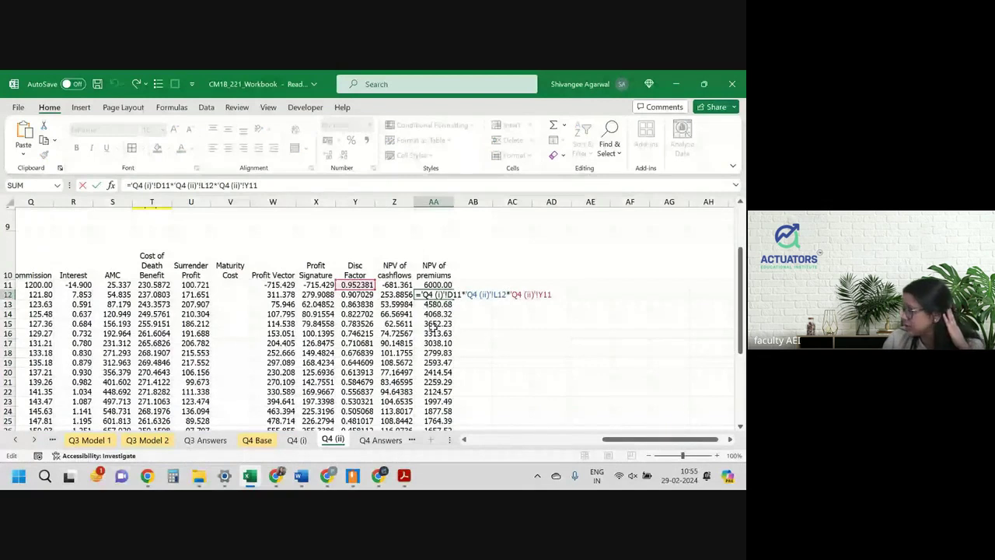
pyautogui.press('Return')
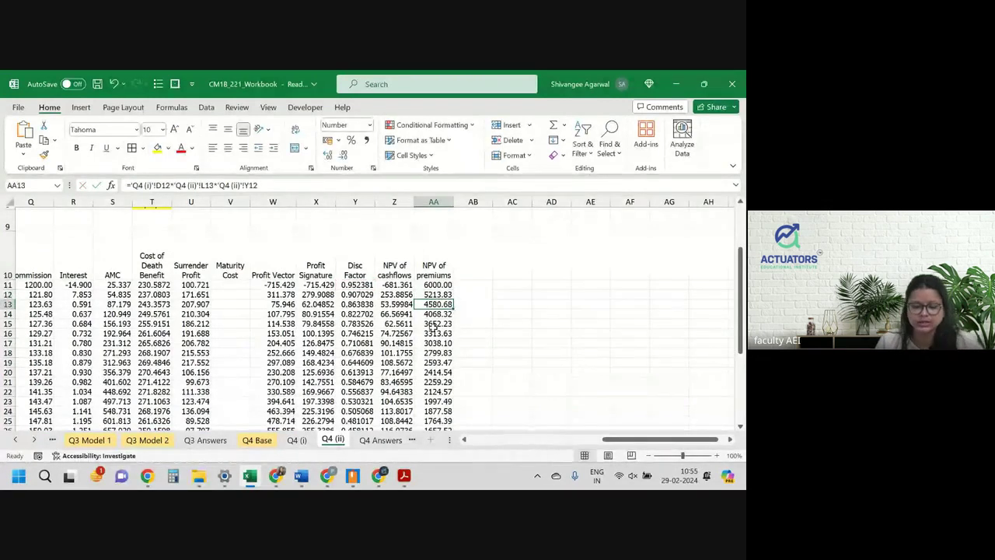
# Step: Total the NPV of cashflows with =SUM(Z11:Z40) in Z8, giving 2301.55
pyautogui.scroll(1, 383, 237)
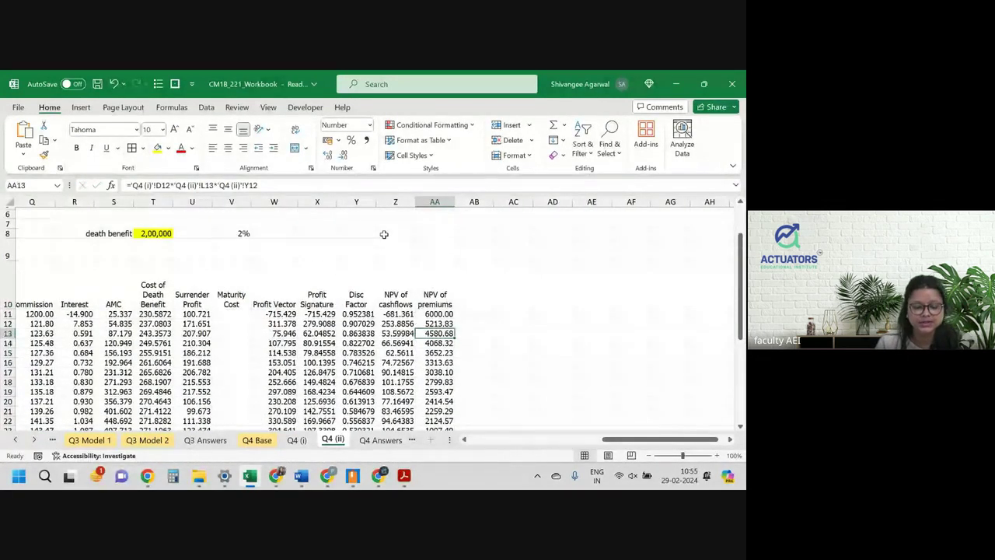
pyautogui.click(384, 233)
pyautogui.write('=sum(')
pyautogui.press('Down')
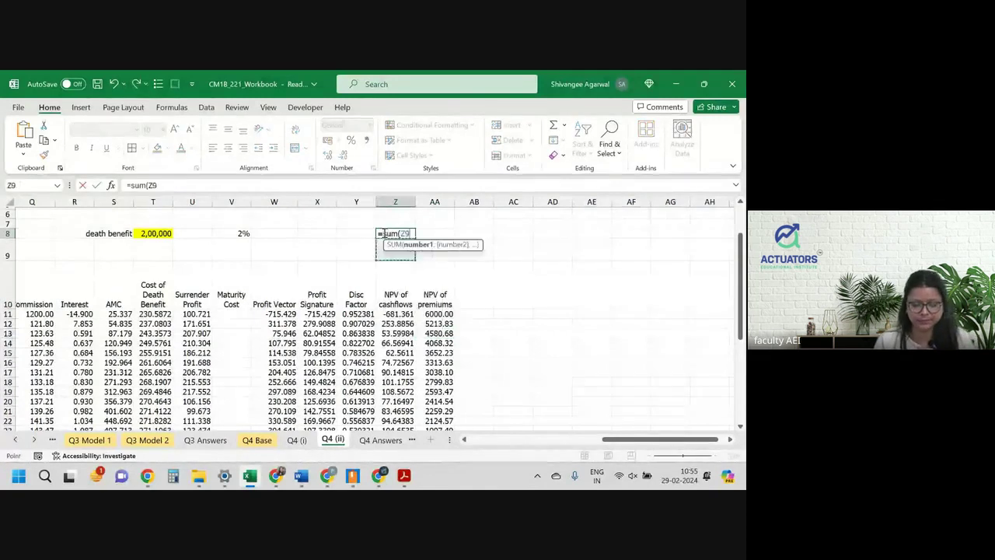
pyautogui.press('Down')
pyautogui.press('Down')
pyautogui.hotkey('ctrl', 'shift', 'Down')
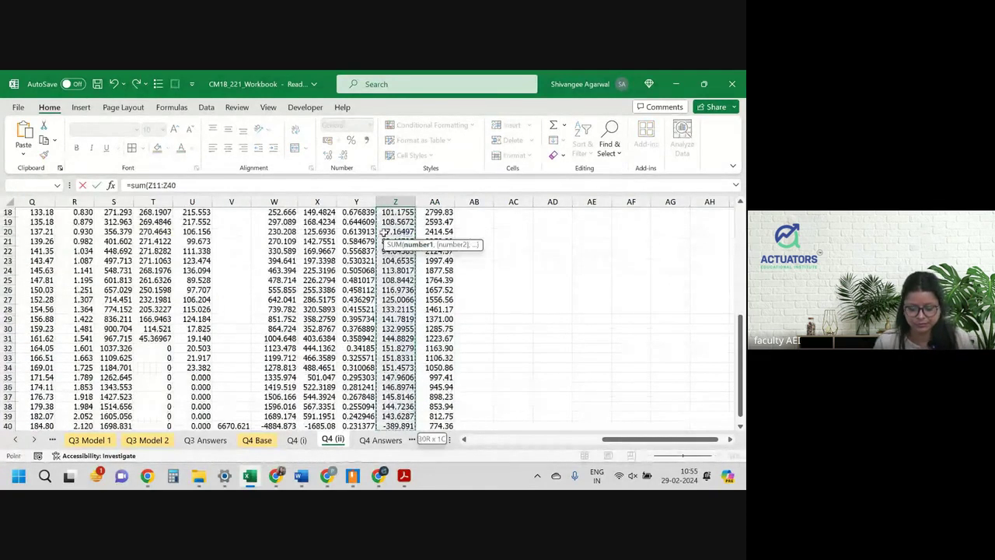
pyautogui.press('Return')
# Step: Label the row Total and copy the sum into AA8, totalling premiums at 64857.31
pyautogui.scroll(1, 382, 232)
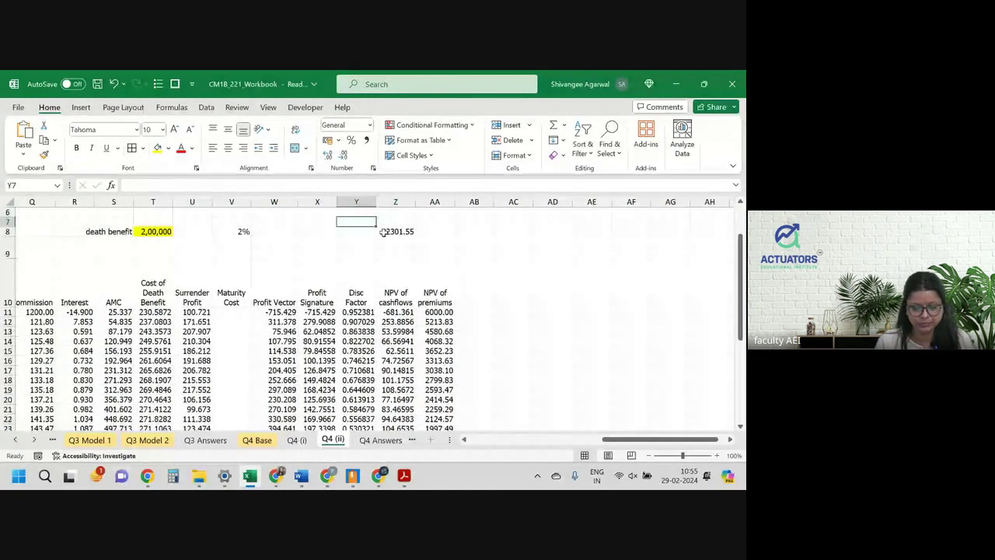
pyautogui.press('Down')
pyautogui.write('Total')
pyautogui.press('Tab')
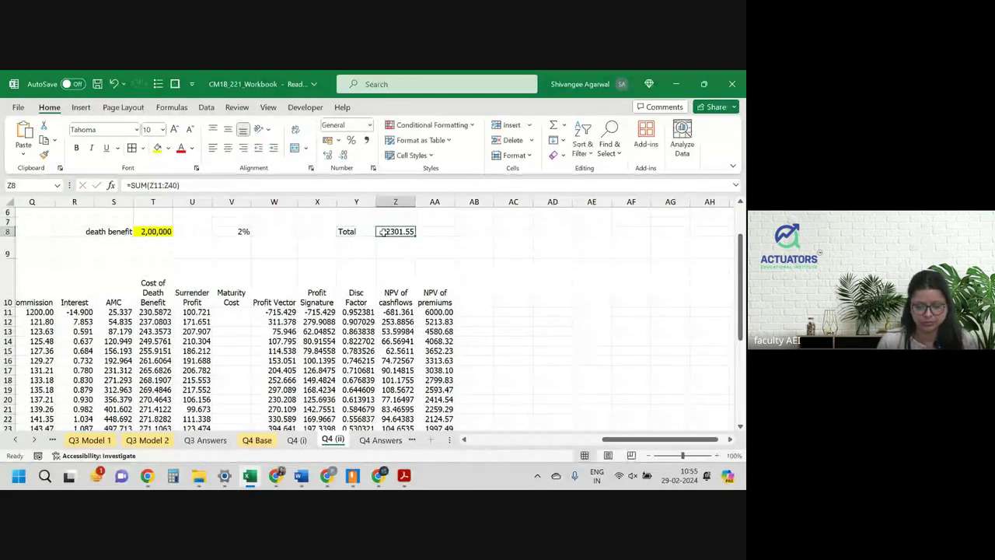
pyautogui.hotkey('ctrl', 'c')
pyautogui.press('Right')
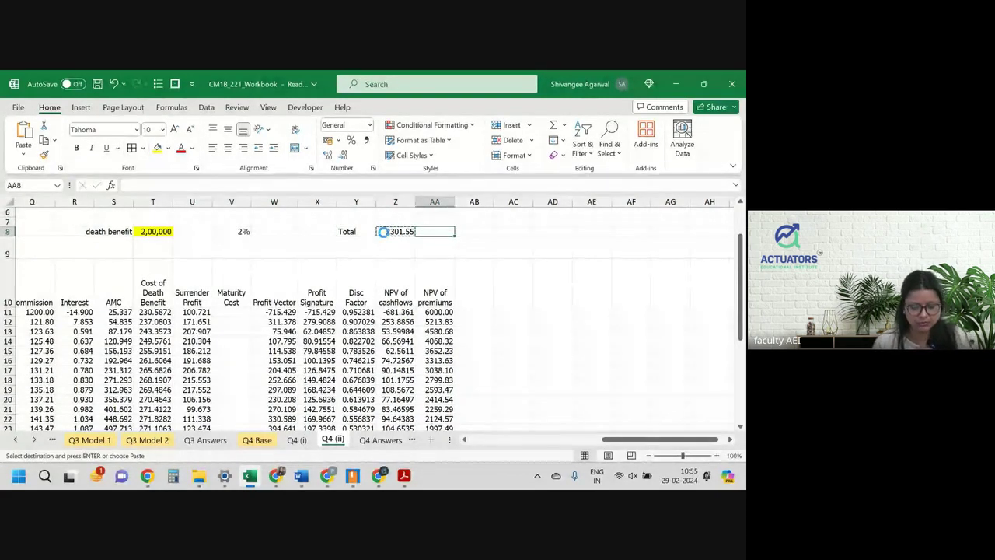
pyautogui.hotkey('ctrl', 'v')
pyautogui.press('Left')
pyautogui.press('Down')
pyautogui.press('Left')
pyautogui.write('P')
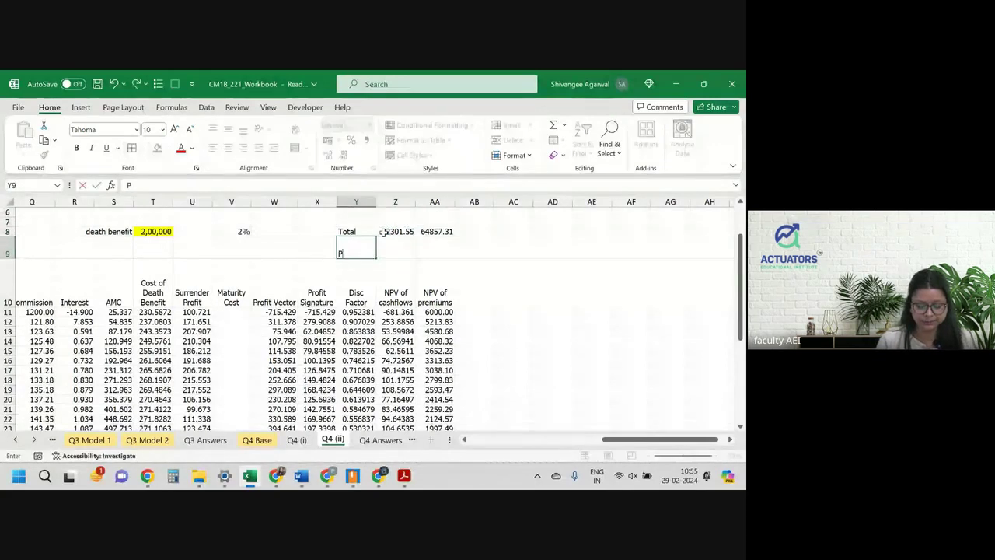
pyautogui.write('rofit Margi')
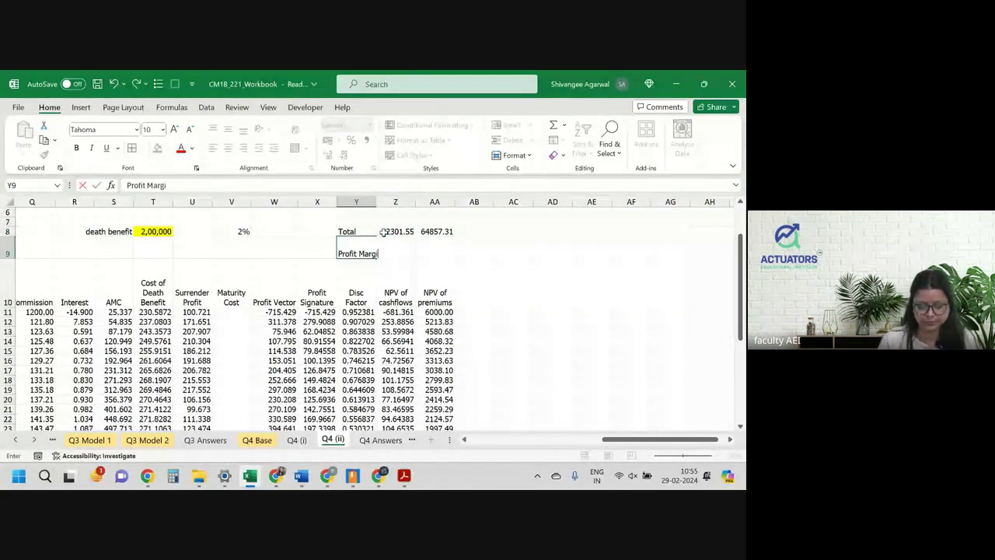
pyautogui.write('n')
# Step: Enter the Profit Margin formula =(Z8/AA8)*100 in AA9
pyautogui.press('Right')
pyautogui.press('Right')
pyautogui.write('=')
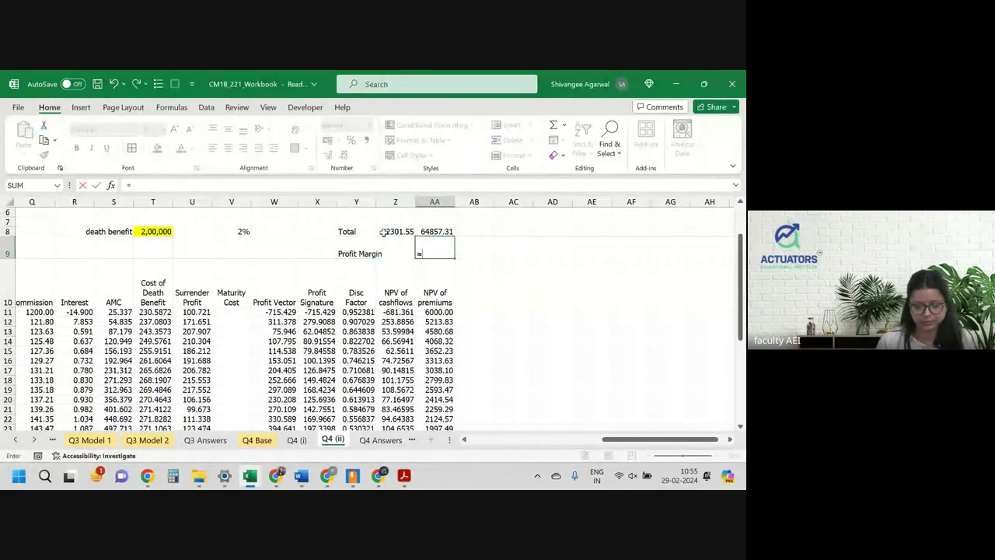
pyautogui.click(382, 233)
pyautogui.write('/')
pyautogui.press('Up')
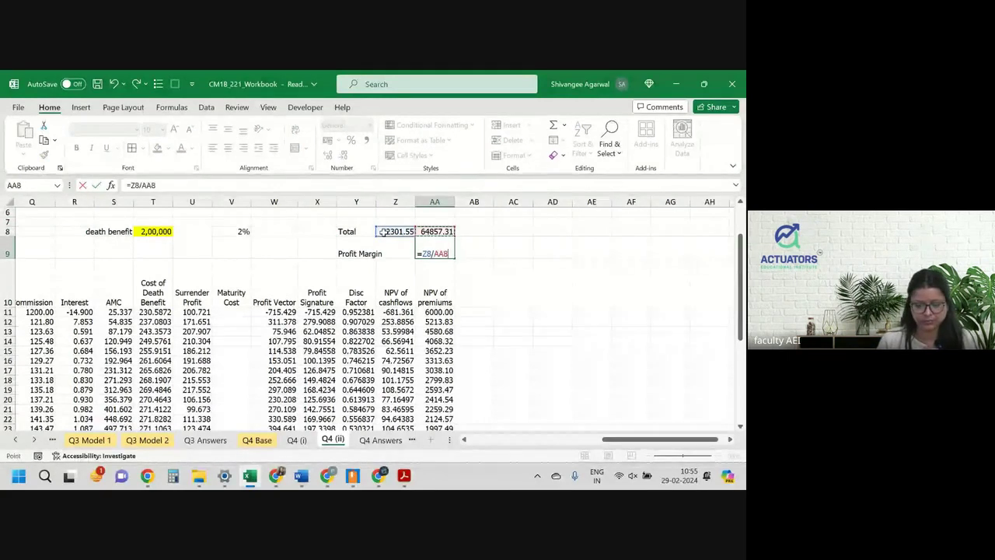
pyautogui.click(131, 186)
pyautogui.write('(Z8/AA8')
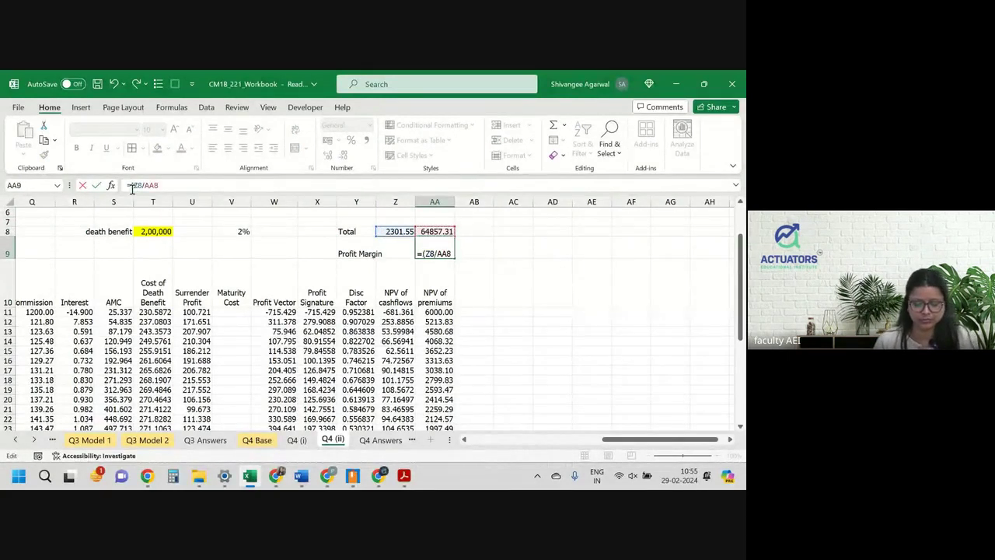
pyautogui.write(')')
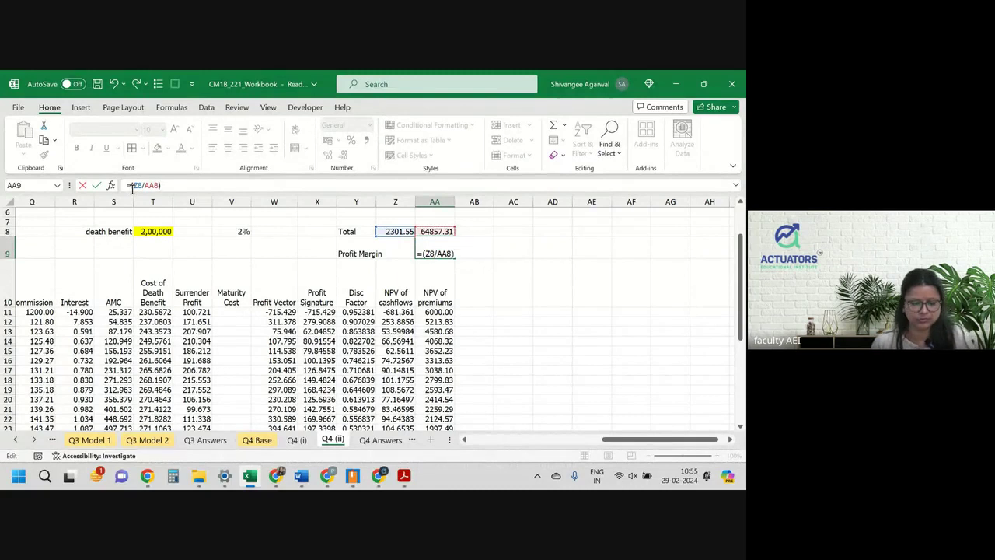
pyautogui.write('*100')
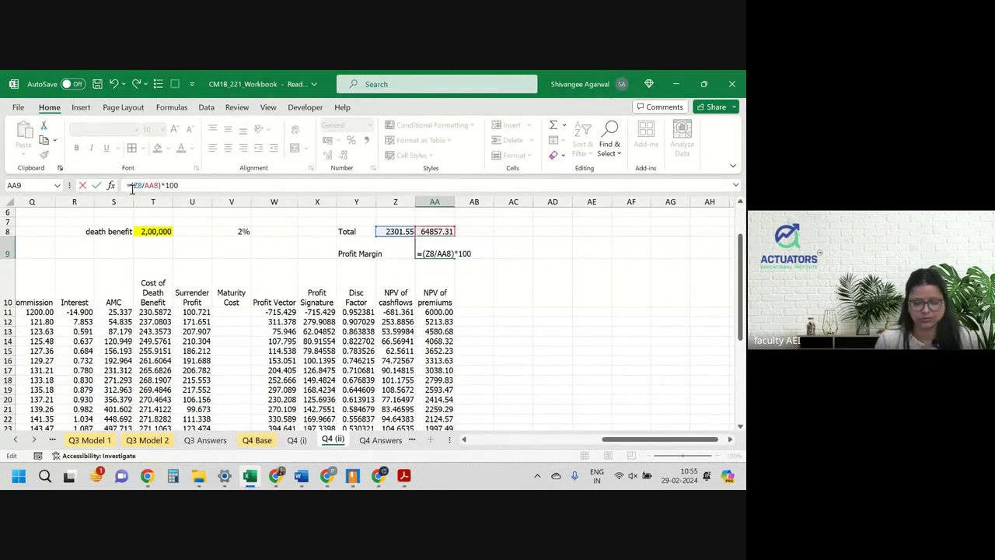
pyautogui.hotkey('ctrl', 'Return')
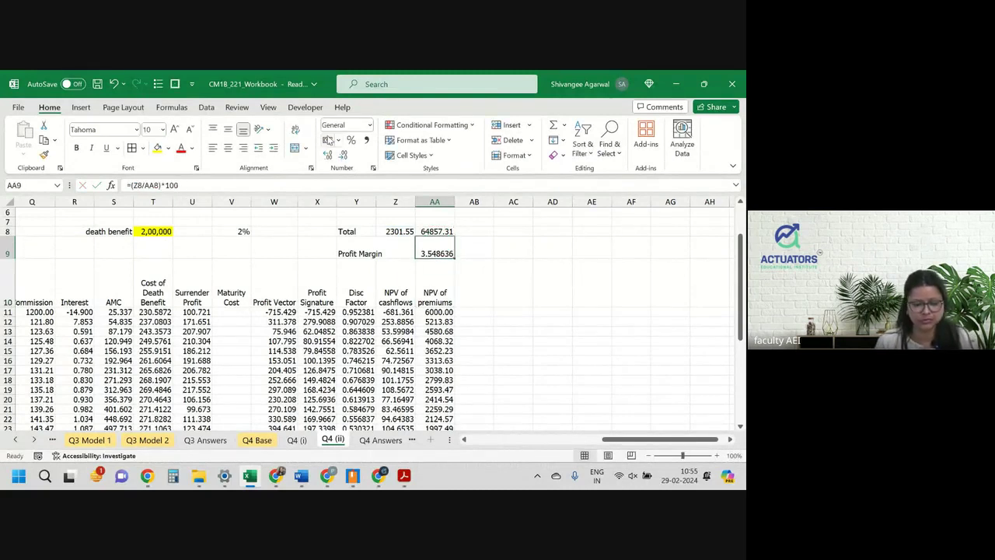
# Step: Remove the ×100 and format the margin as a percentage, showing 3.55%
pyautogui.click(350, 140)
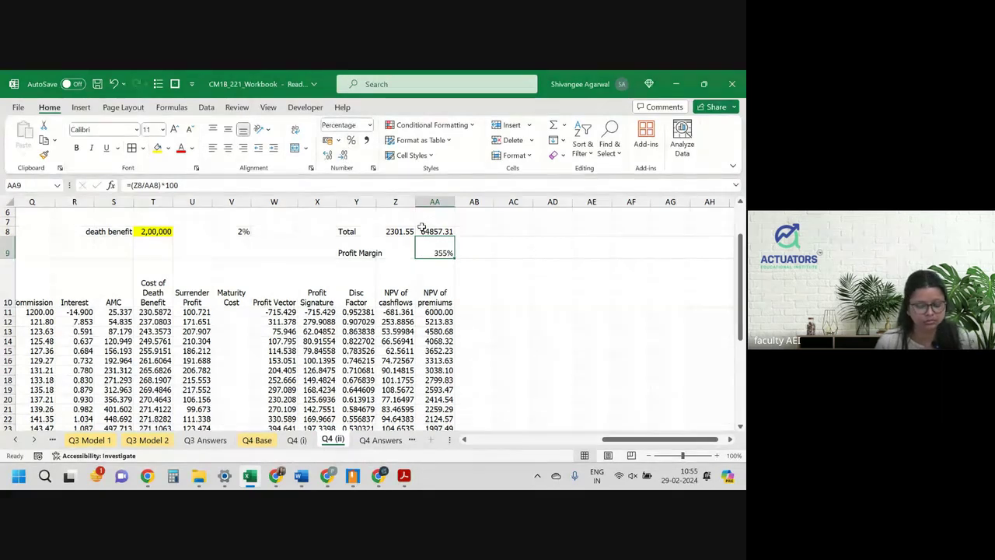
pyautogui.hotkey('ctrl', 'z')
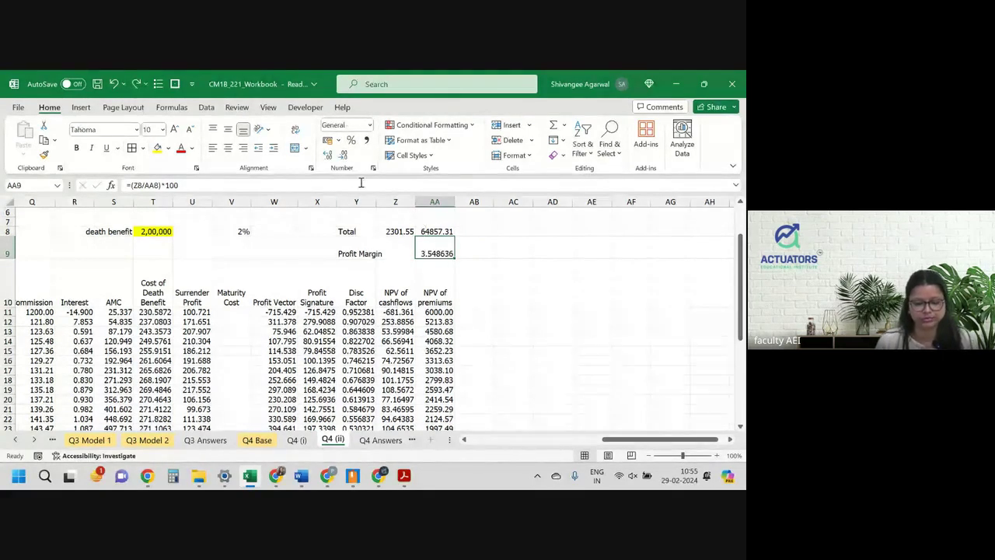
pyautogui.click(196, 185)
pyautogui.press('BackSpace')
pyautogui.press('BackSpace')
pyautogui.press('BackSpace')
pyautogui.press('BackSpace')
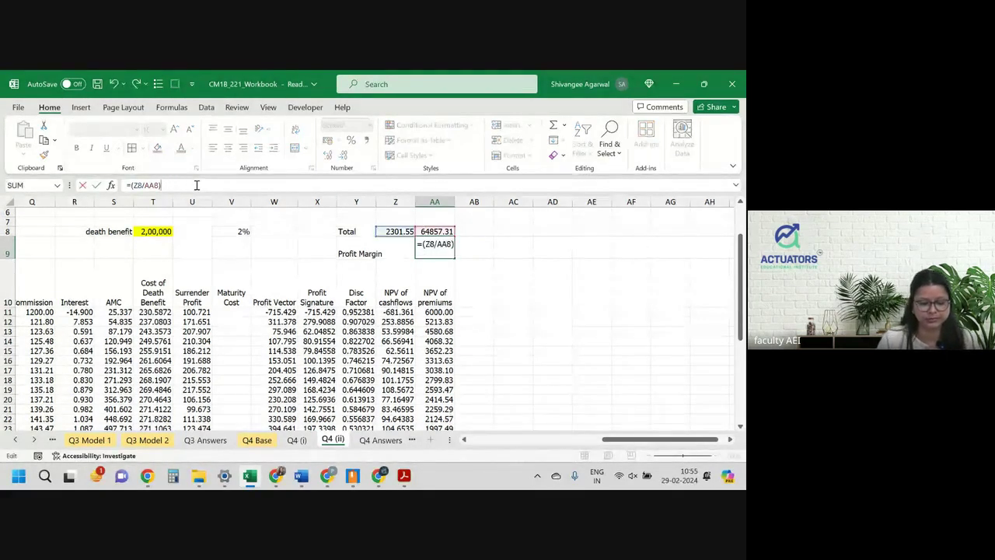
pyautogui.press('Return')
pyautogui.press('Up')
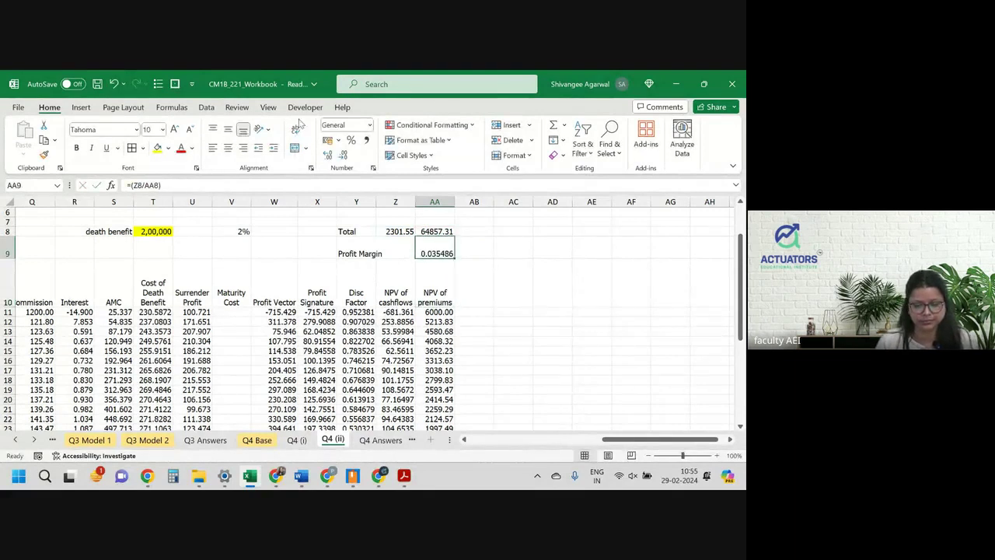
pyautogui.click(351, 141)
# Step: Show the profit margin to two decimals and fill its cell green
pyautogui.click(328, 155)
pyautogui.click(328, 155)
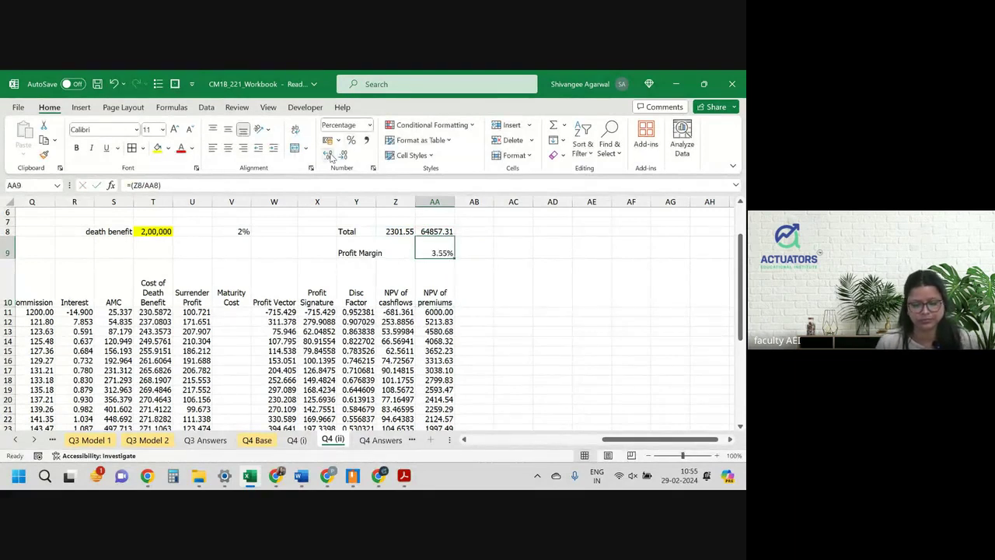
pyautogui.click(168, 148)
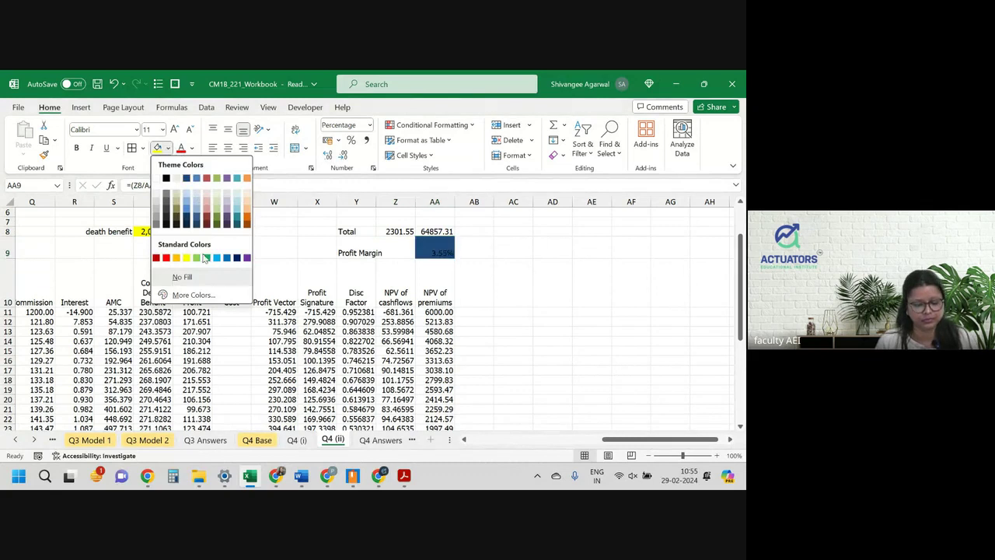
pyautogui.click(200, 259)
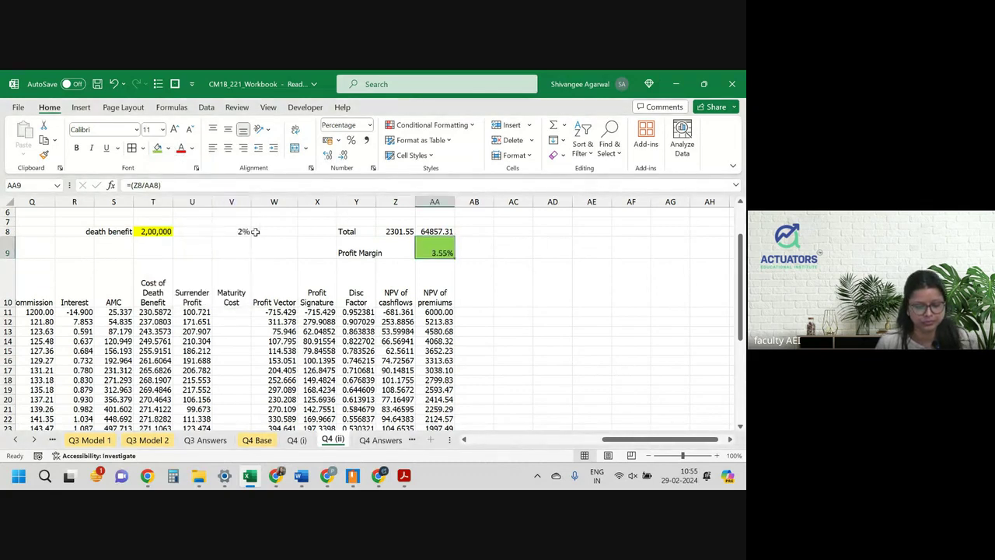
# Step: Fill the 2% rate cell yellow and show the profit margin to three decimals (3.549%)
pyautogui.click(233, 231)
pyautogui.click(169, 148)
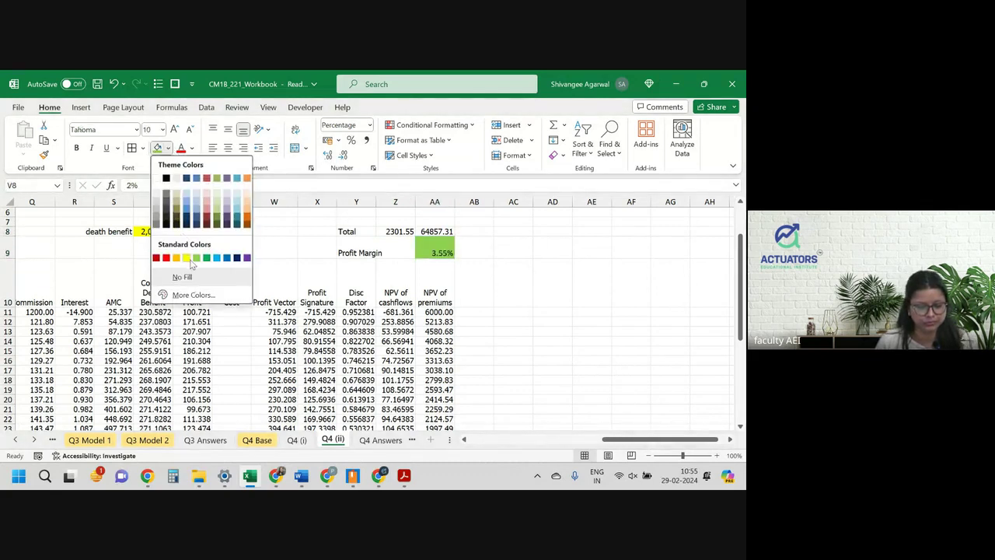
pyautogui.click(189, 259)
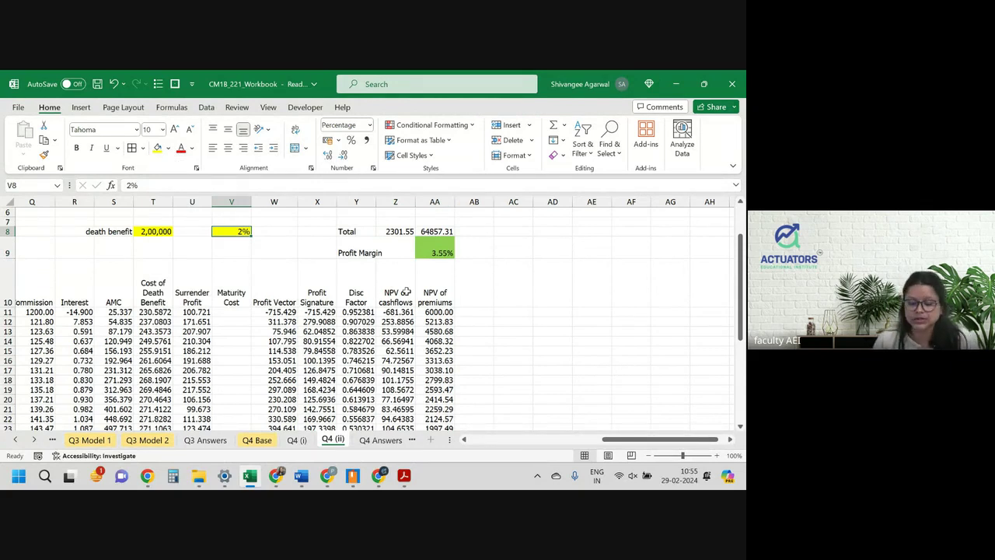
pyautogui.click(434, 246)
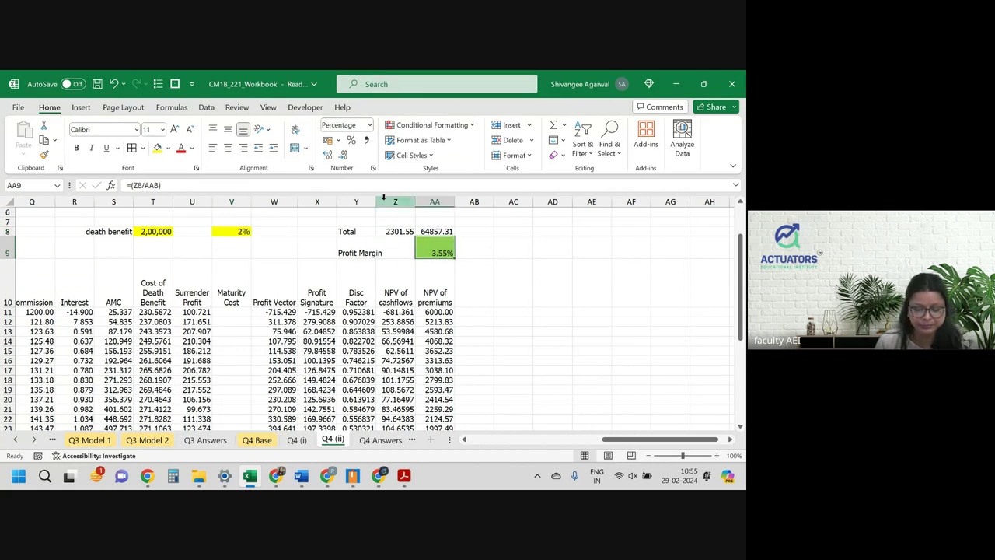
pyautogui.click(328, 156)
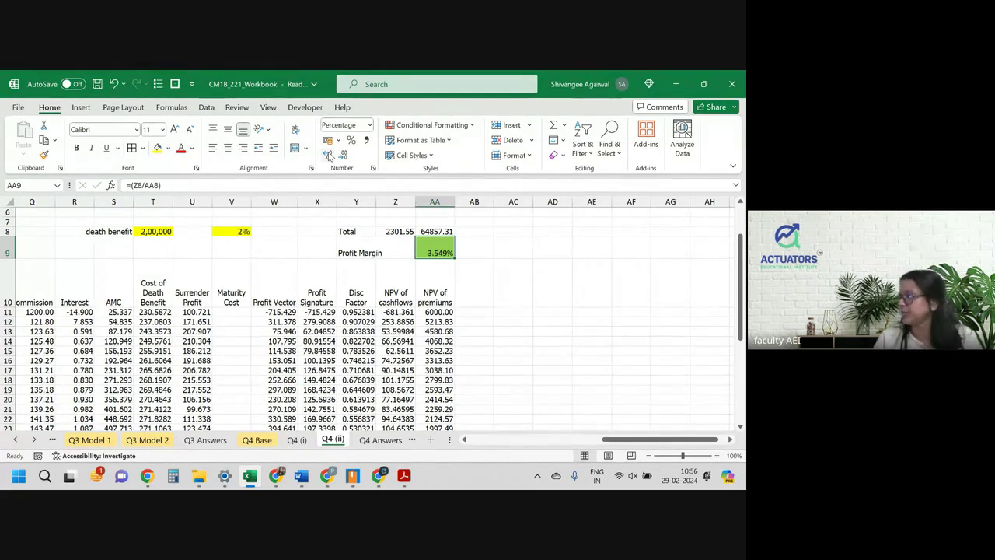
# Step: Reread the exam paper's profit margin question, then return to the Q4 (ii) sheet
pyautogui.hotkey('alt', 'Tab')
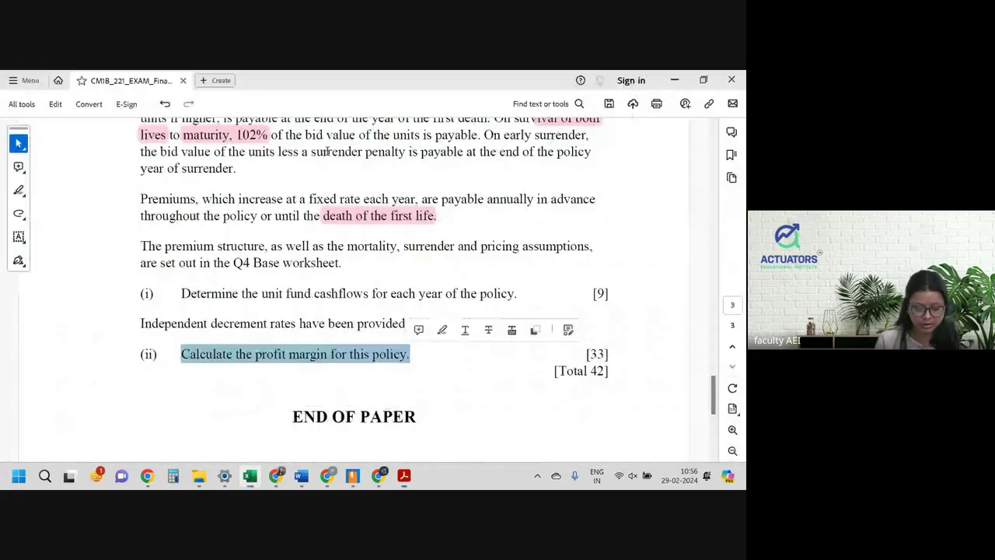
pyautogui.scroll(5, 500, 356)
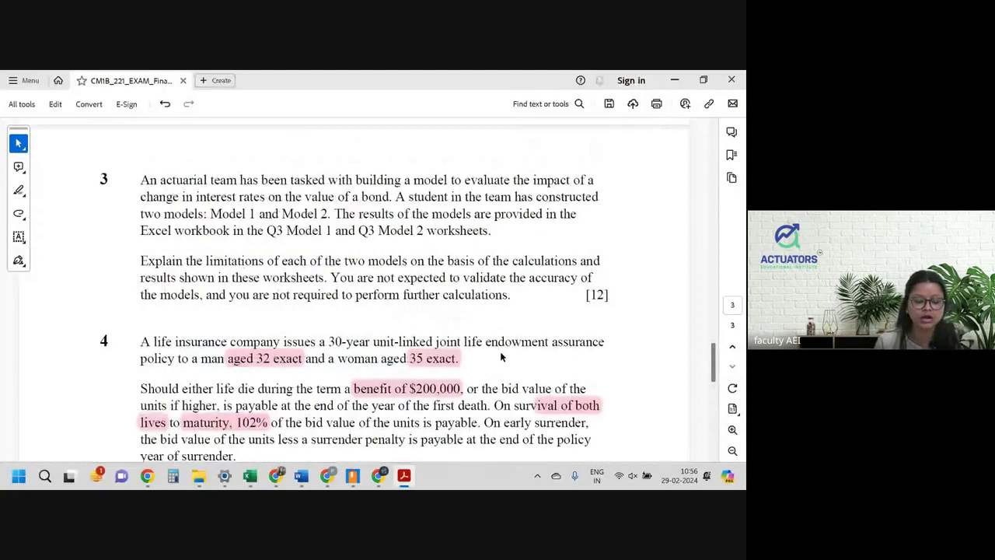
pyautogui.scroll(1, 500, 356)
pyautogui.hotkey('alt', 'Tab')
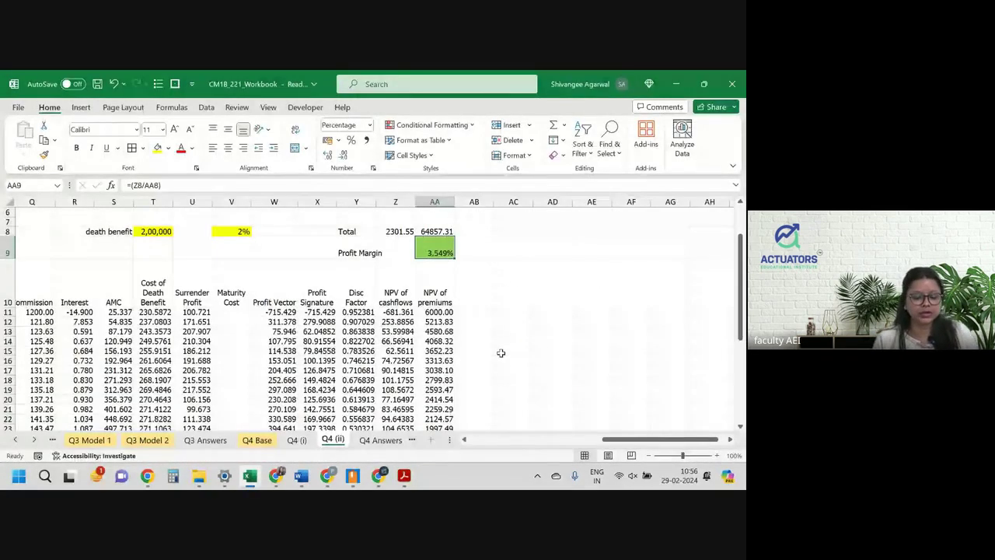
# Step: Bring Expenses and Commission into view and check AA11's NPV of premiums references Q4 (i) D10
pyautogui.hscroll(-1, 439, 315)
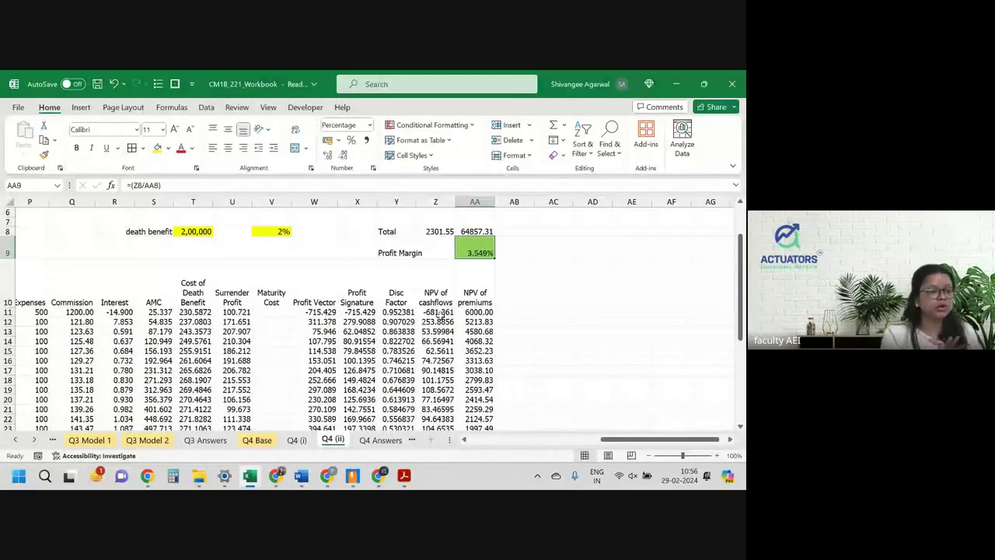
pyautogui.hscroll(-1, 440, 317)
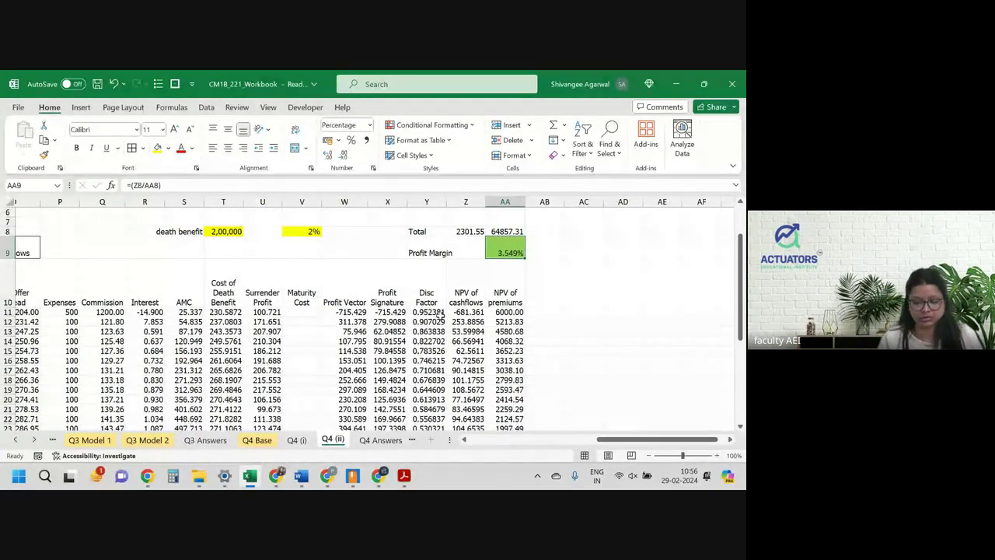
pyautogui.click(504, 312)
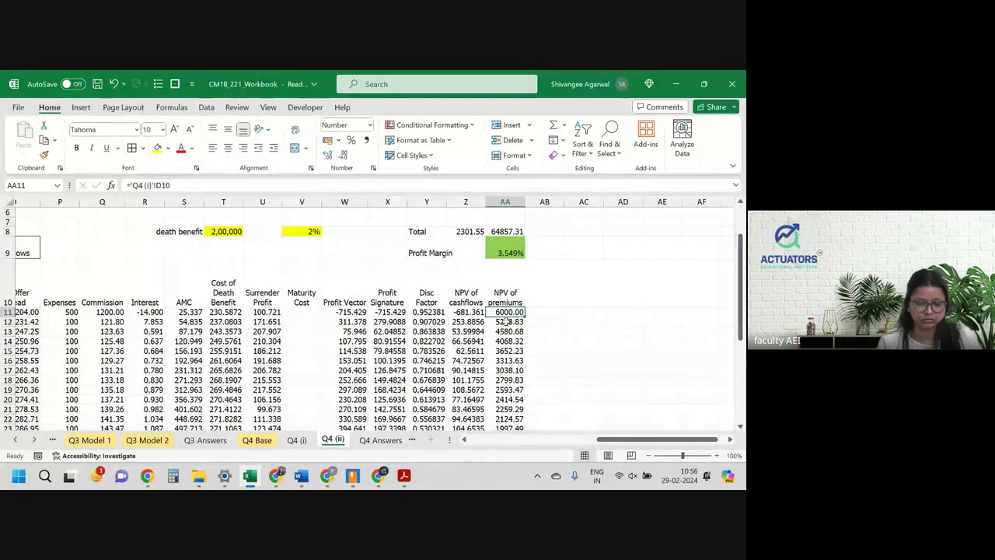
pyautogui.doubleClick(505, 320)
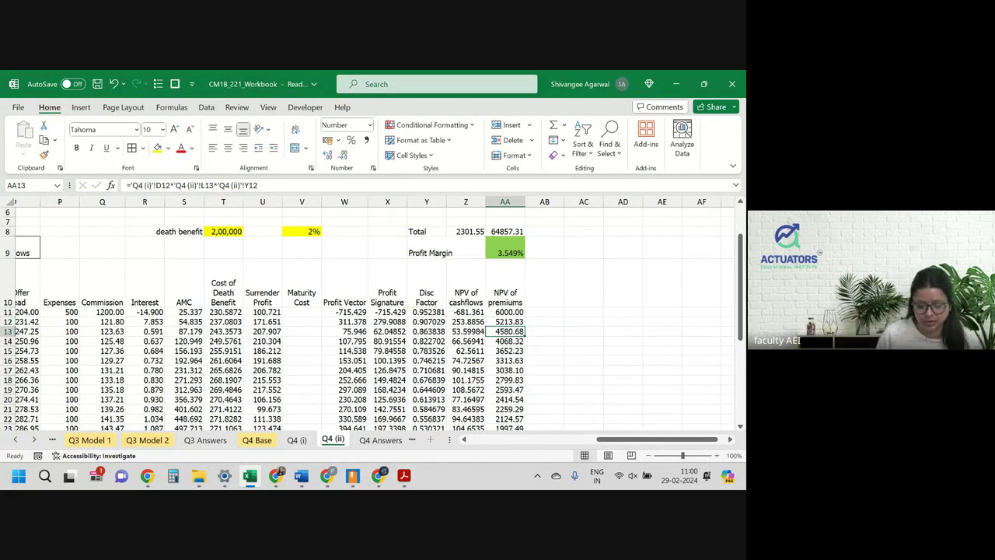
pyautogui.click(404, 477)
pyautogui.scroll(15, 343, 282)
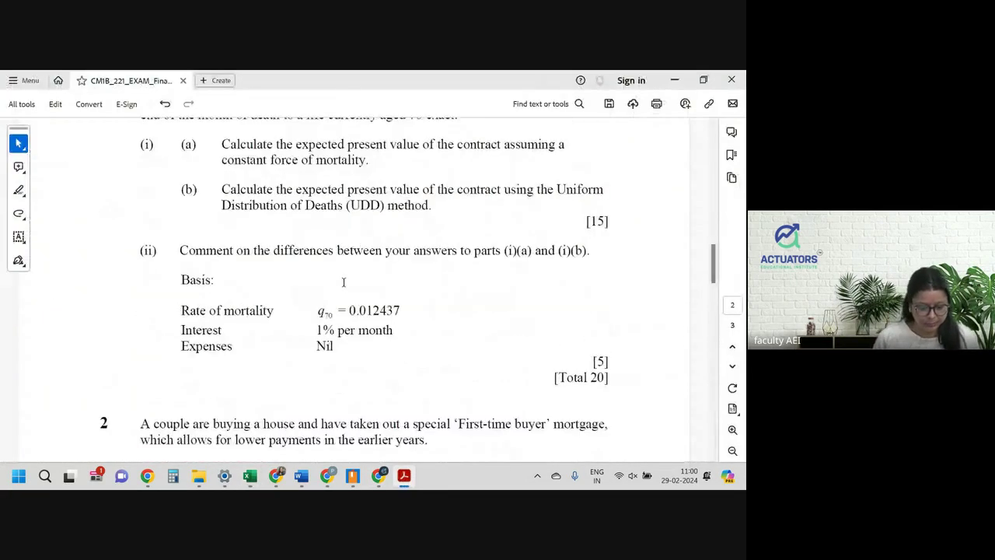
pyautogui.scroll(-1, 343, 282)
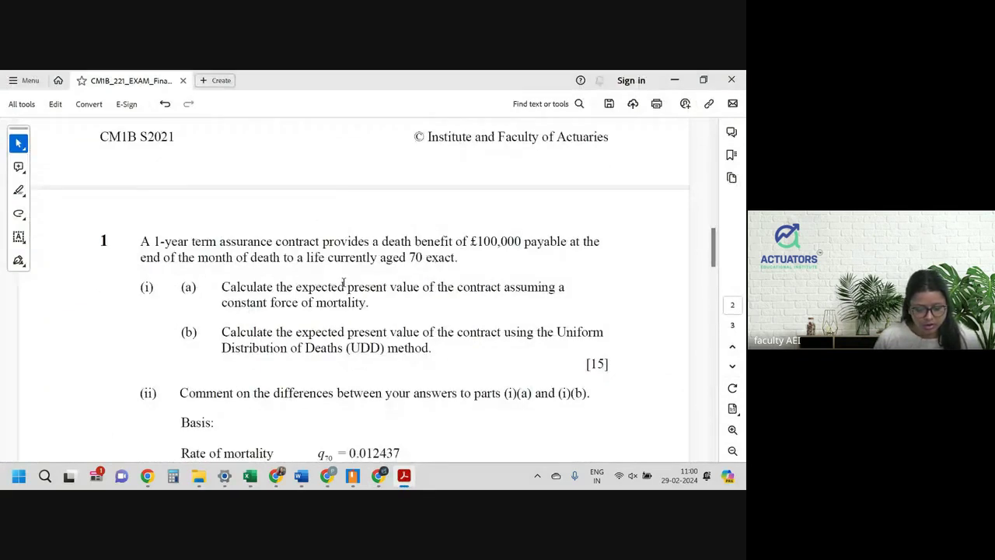
pyautogui.scroll(-10, 343, 282)
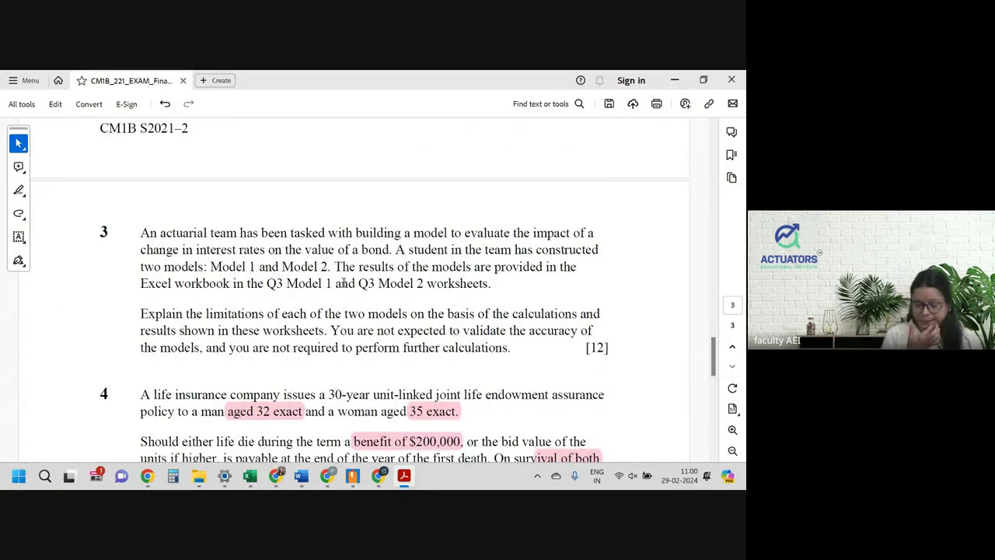
pyautogui.hotkey('alt', 'Tab')
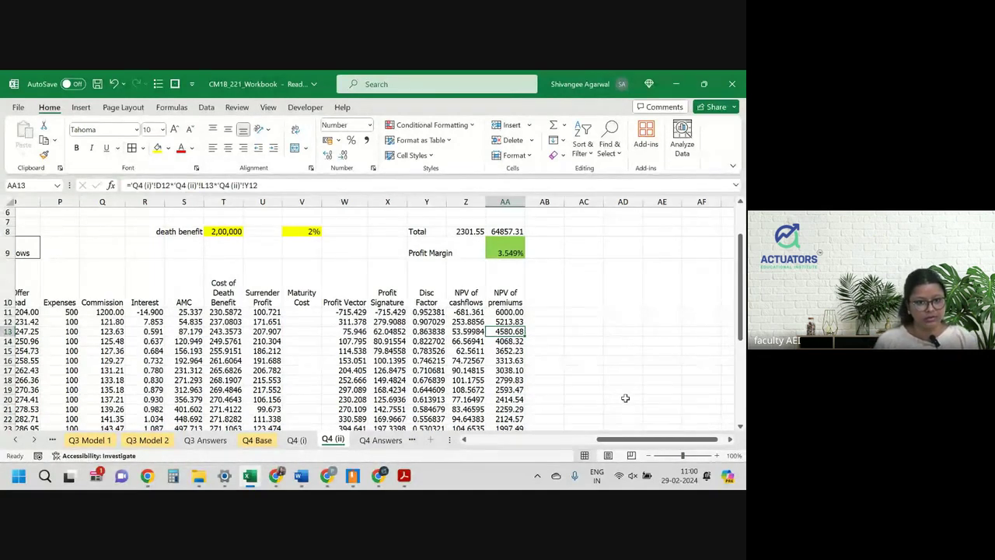
# Step: Highlight 'change in interest rates' in the exam paper, then go back to Excel
pyautogui.hotkey('alt', 'Tab')
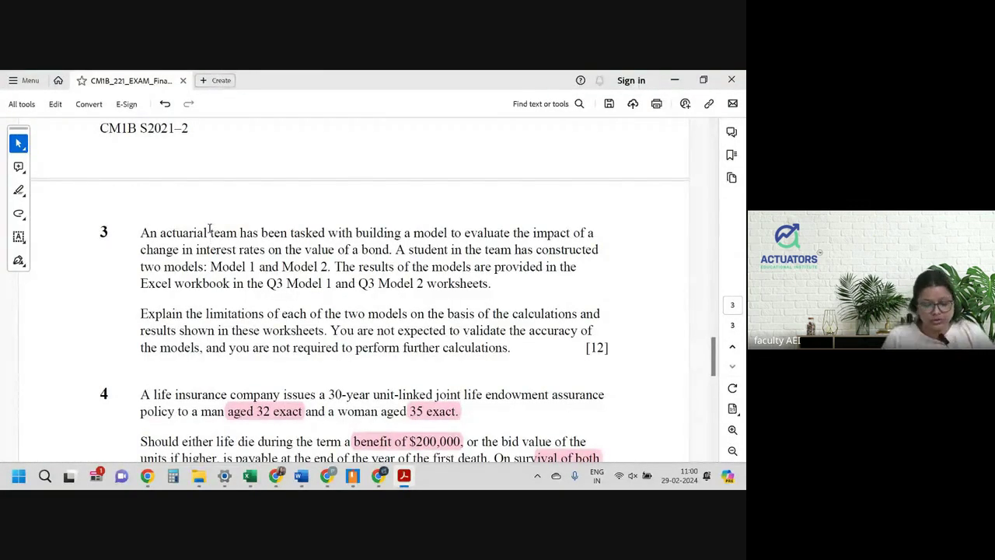
pyautogui.moveTo(160, 249); pyautogui.dragTo(266, 250)
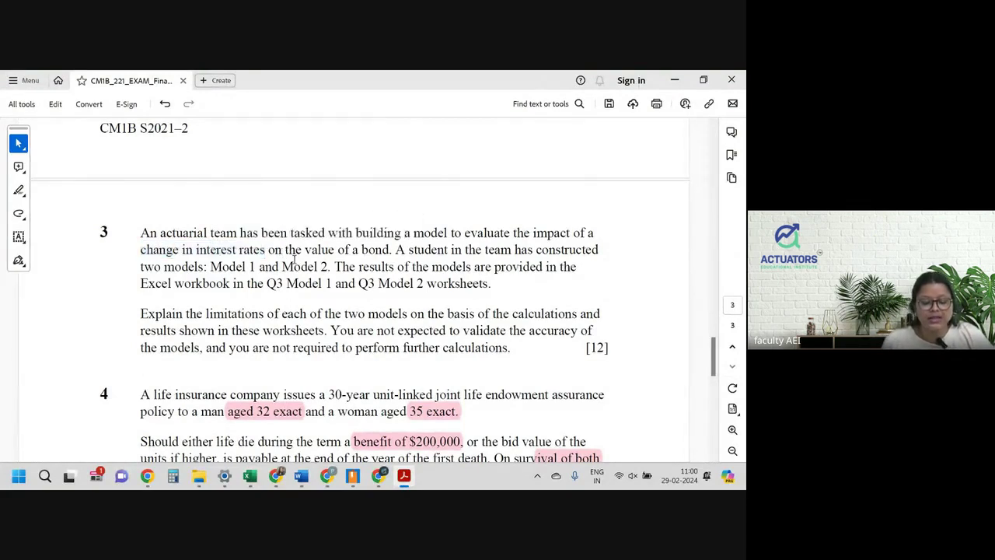
pyautogui.click(294, 259)
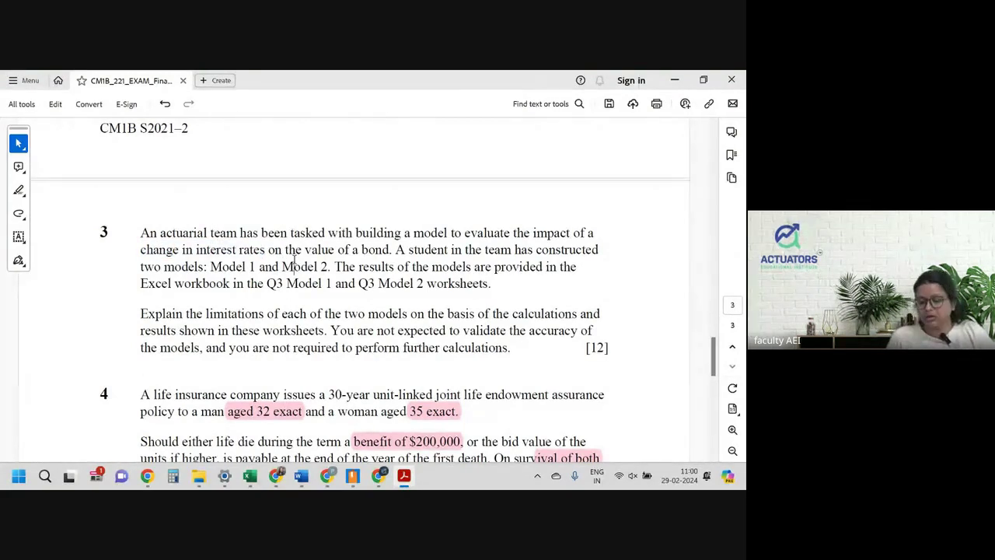
pyautogui.hotkey('alt', 'Tab')
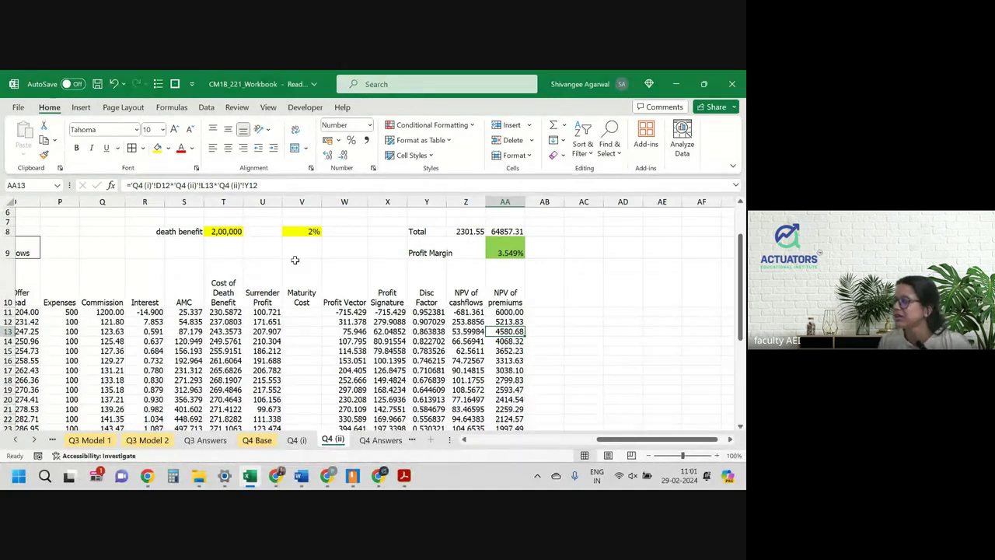
# Step: Return to the exam PDF and reread question 3's opening paragraph
pyautogui.hotkey('alt', 'Tab')
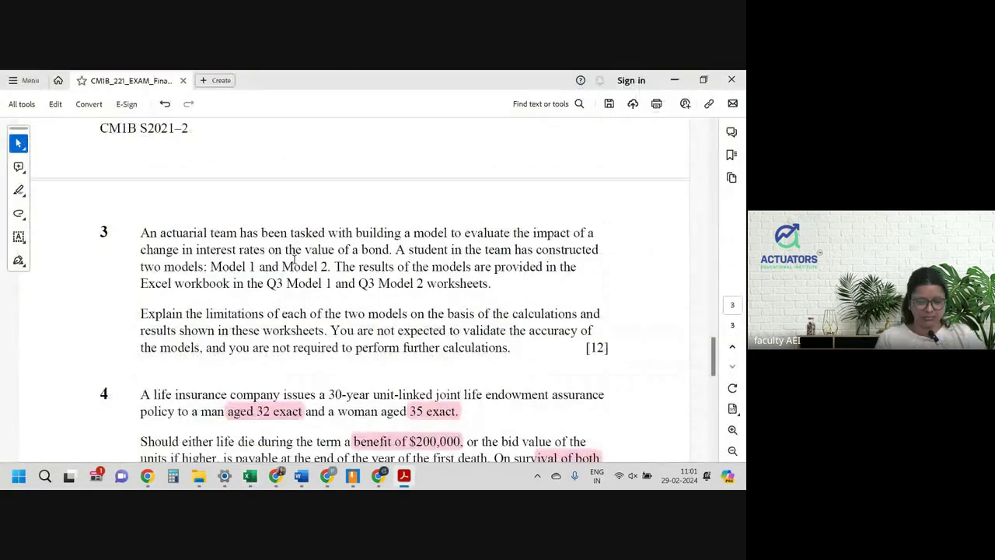
pyautogui.moveTo(140, 231); pyautogui.dragTo(610, 351)
pyautogui.click(482, 309)
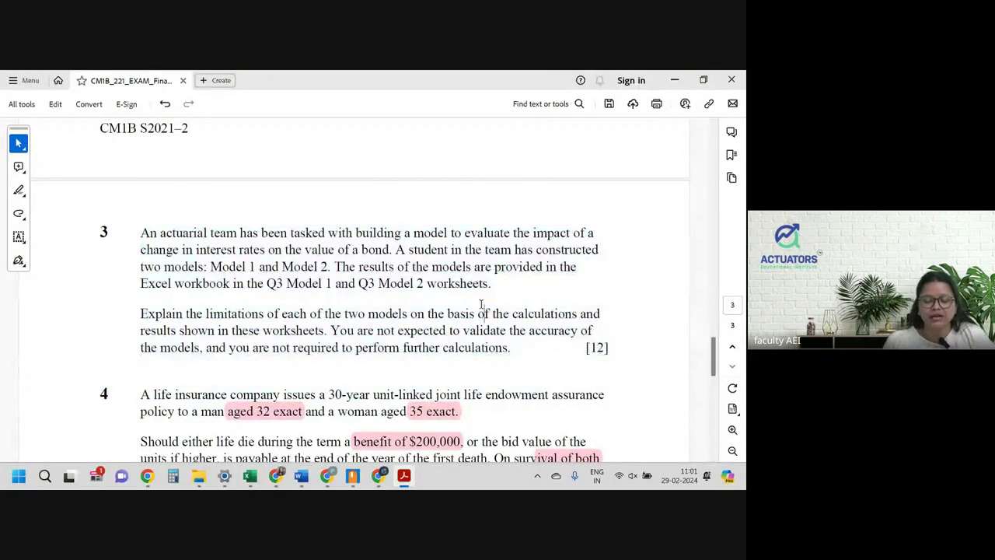
pyautogui.moveTo(141, 231); pyautogui.dragTo(492, 296)
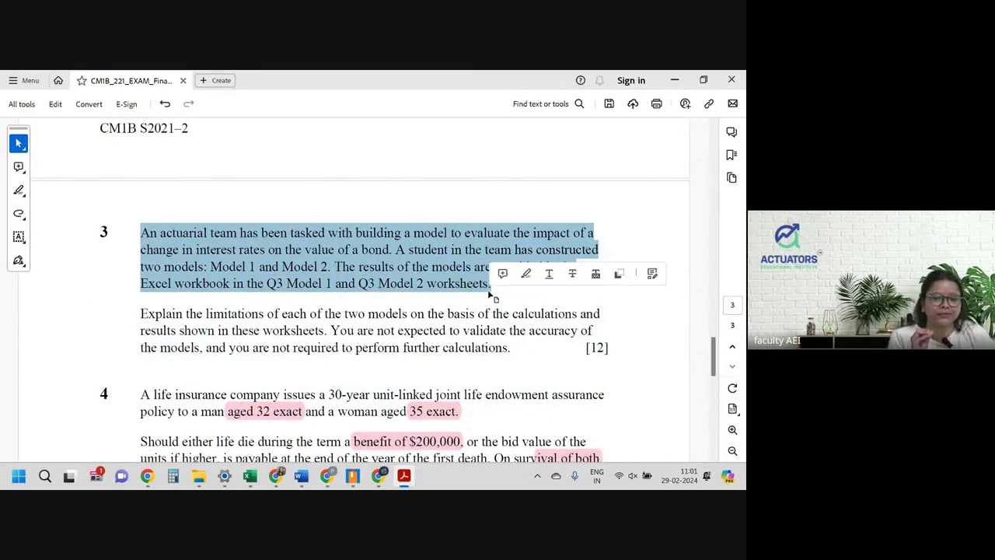
pyautogui.click(491, 296)
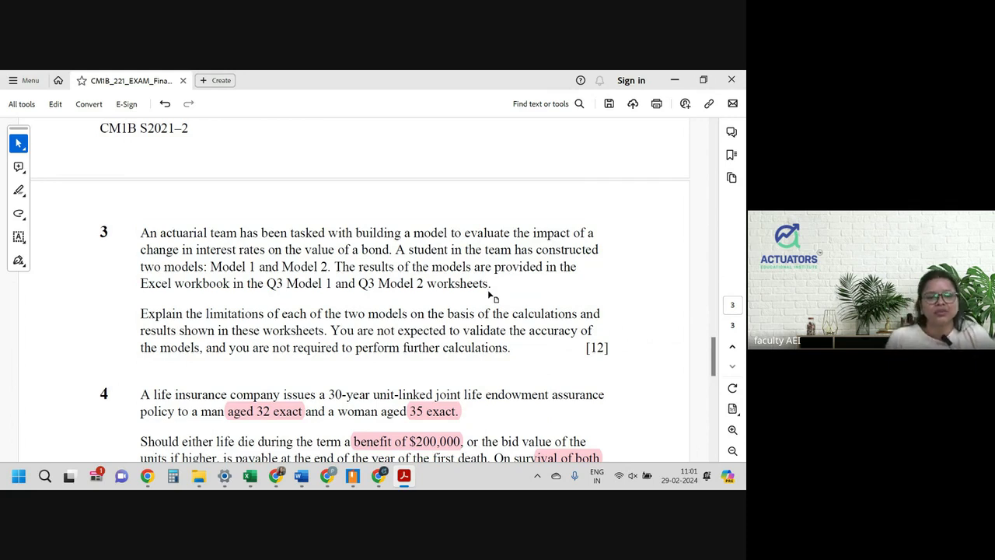
pyautogui.moveTo(490, 285); pyautogui.dragTo(139, 233)
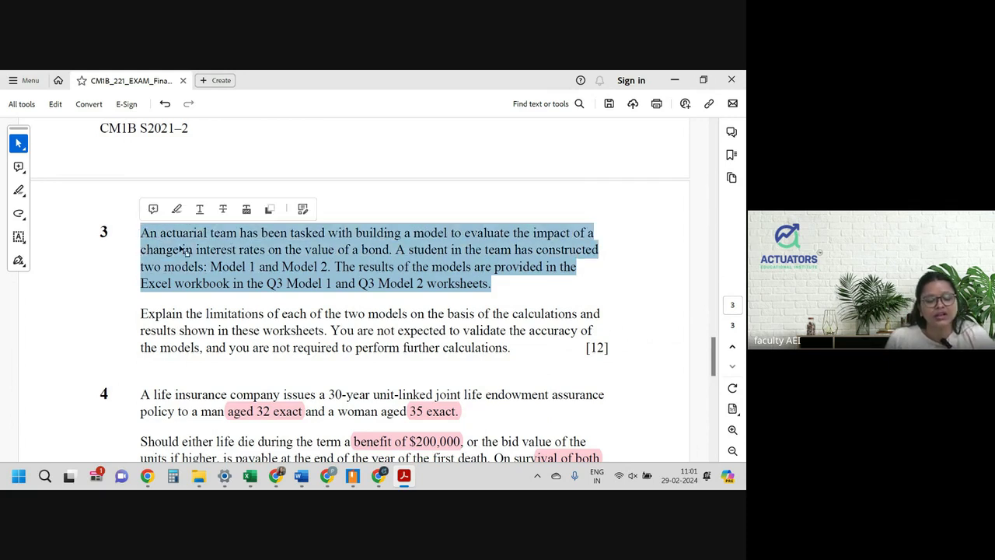
pyautogui.click(270, 272)
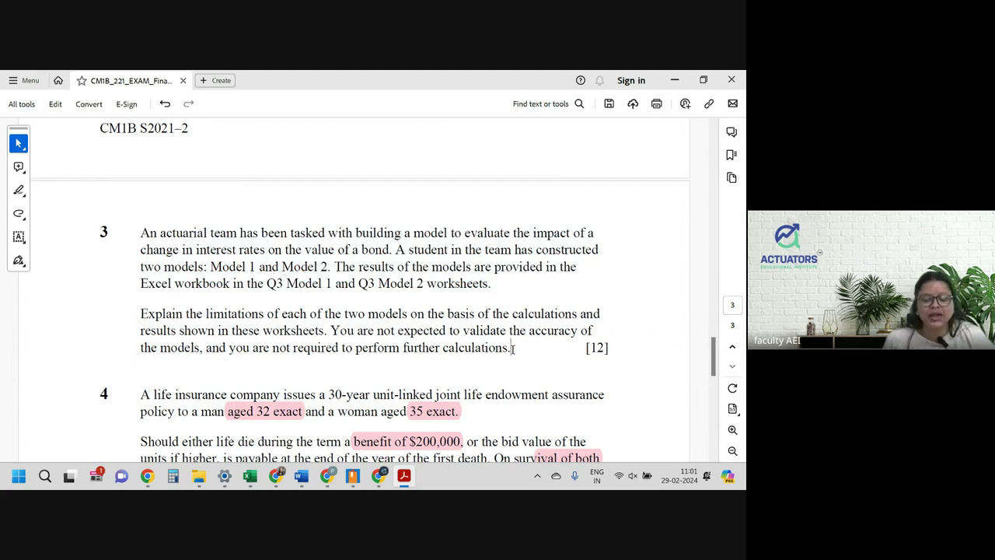
# Step: Mark question 3's text through 'calculations' and the phrase on interest rates and bond value
pyautogui.moveTo(513, 348); pyautogui.dragTo(143, 244)
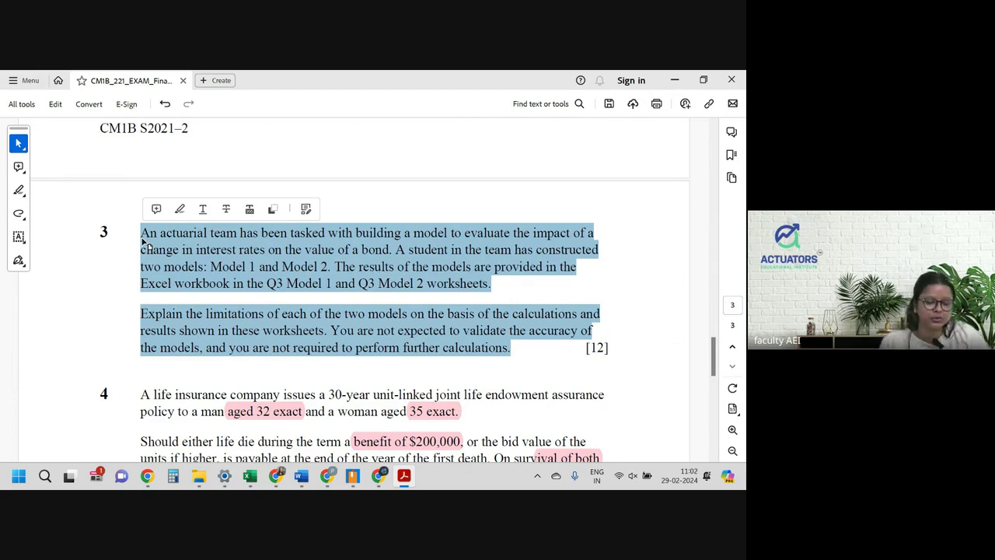
pyautogui.click(143, 243)
pyautogui.moveTo(142, 231); pyautogui.dragTo(322, 233)
pyautogui.click(365, 242)
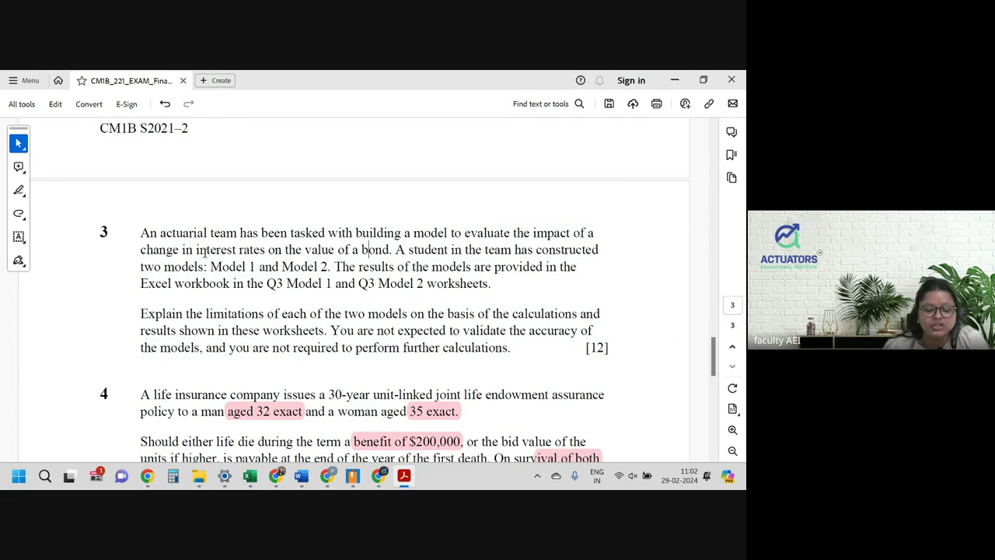
pyautogui.moveTo(203, 249); pyautogui.dragTo(391, 254)
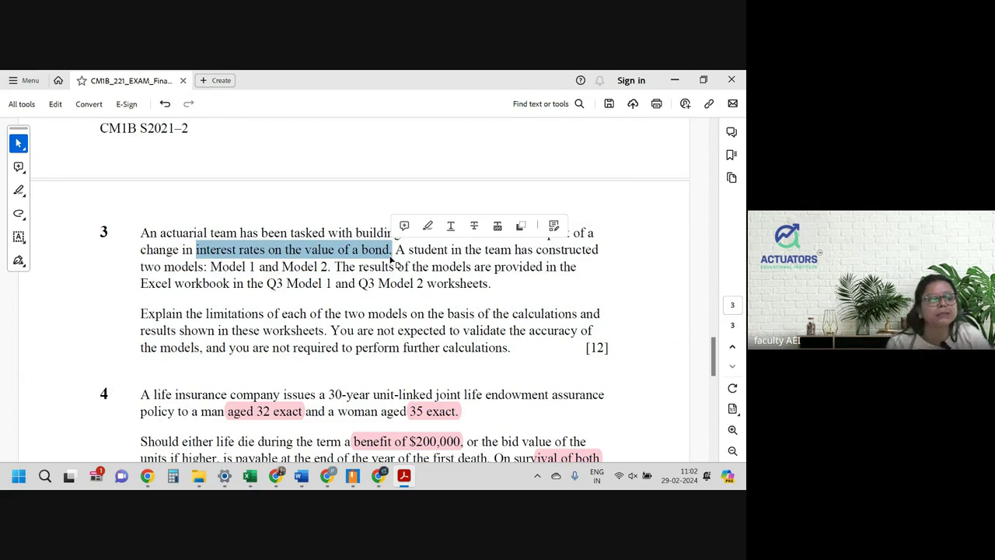
pyautogui.click(404, 256)
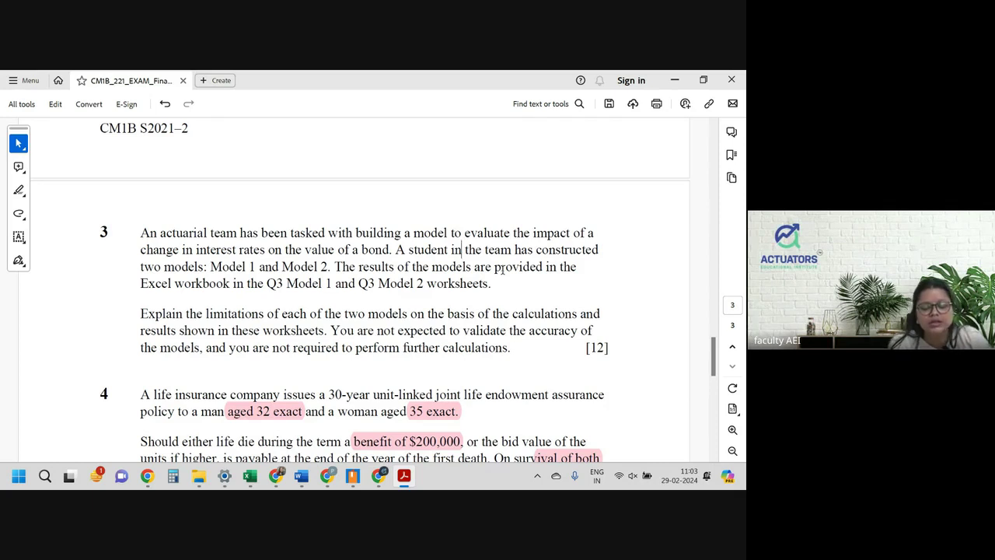
# Step: Return to the workbook and move through the sheet tabs to the Q3 Model 1 worksheet
pyautogui.hotkey('alt', 'Tab')
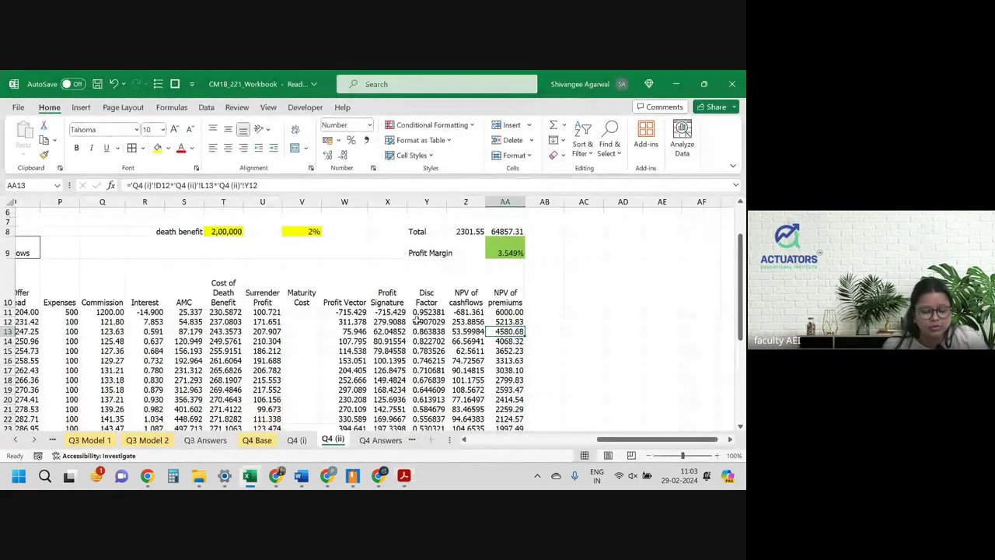
pyautogui.hotkey('ctrl', 'pageup')
pyautogui.hotkey('ctrl', 'pageup')
pyautogui.hotkey('ctrl', 'pageup')
pyautogui.hotkey('ctrl', 'pageup')
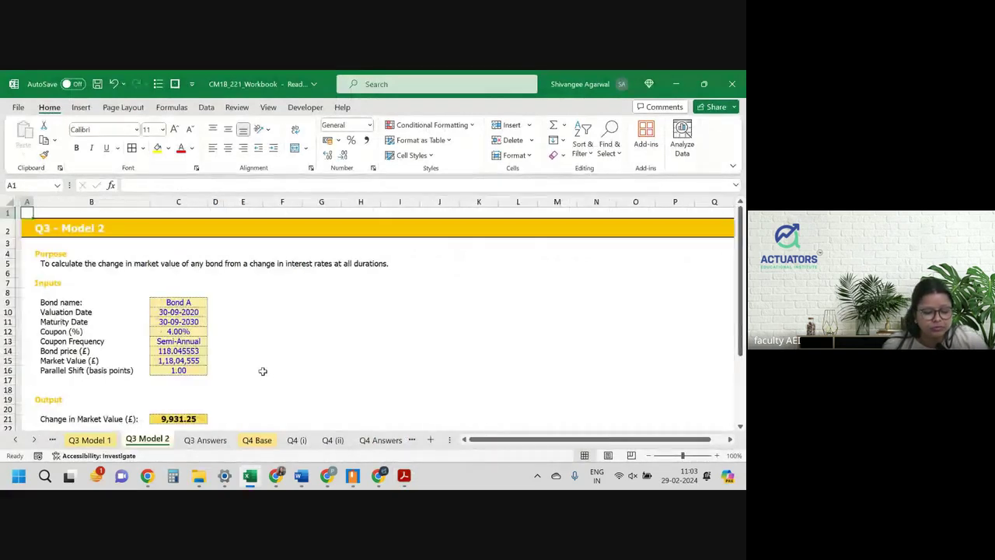
pyautogui.click(205, 440)
pyautogui.click(85, 441)
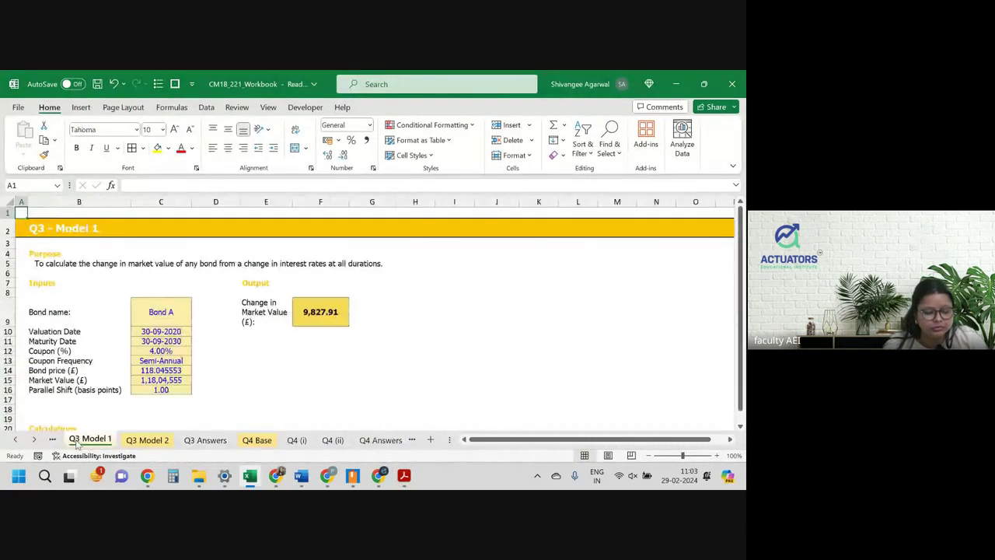
pyautogui.click(15, 440)
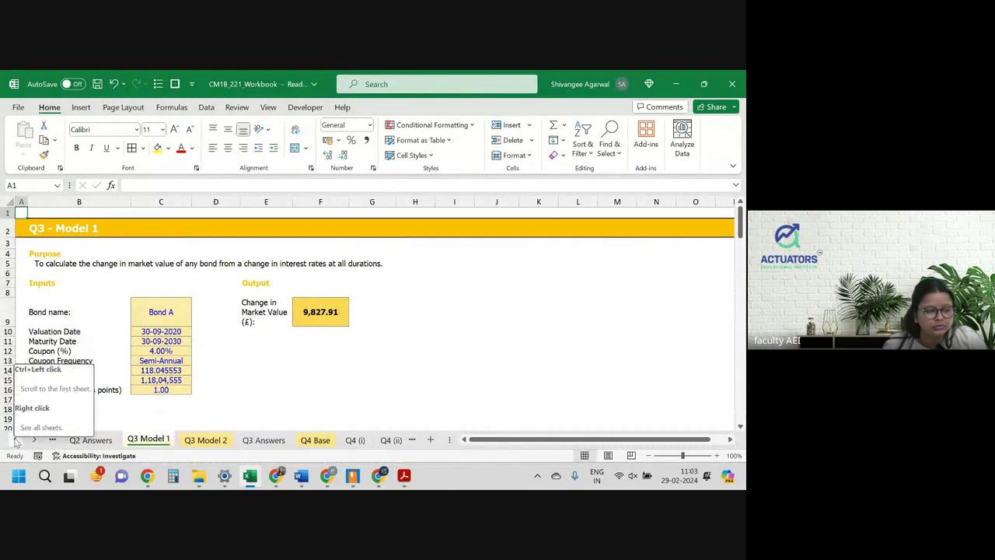
pyautogui.click(14, 440)
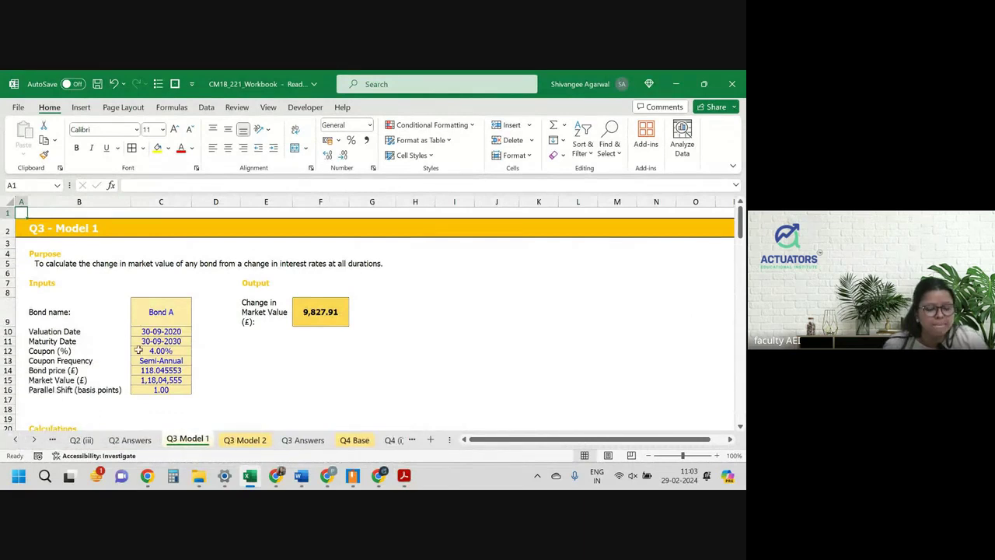
pyautogui.scroll(-2, 157, 391)
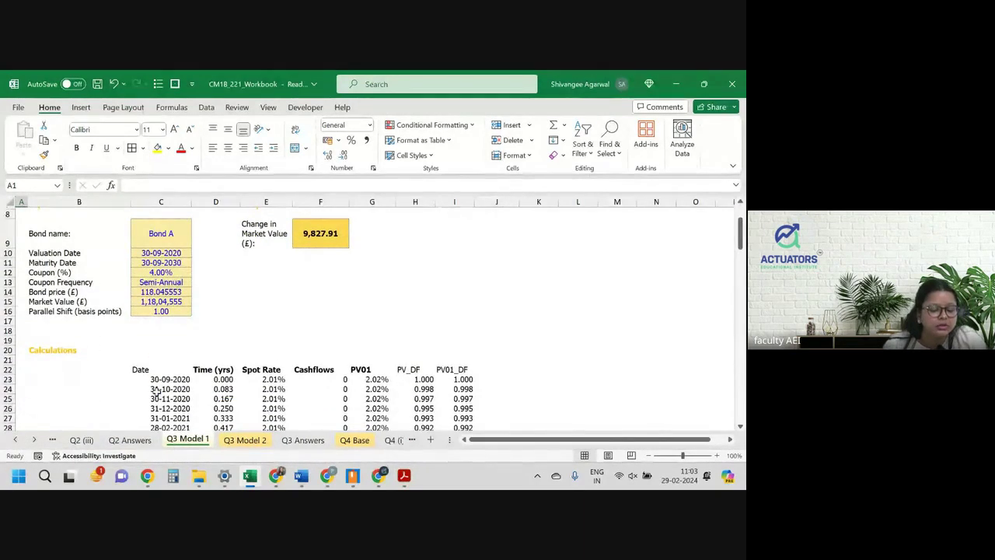
pyautogui.press('super+Tab')
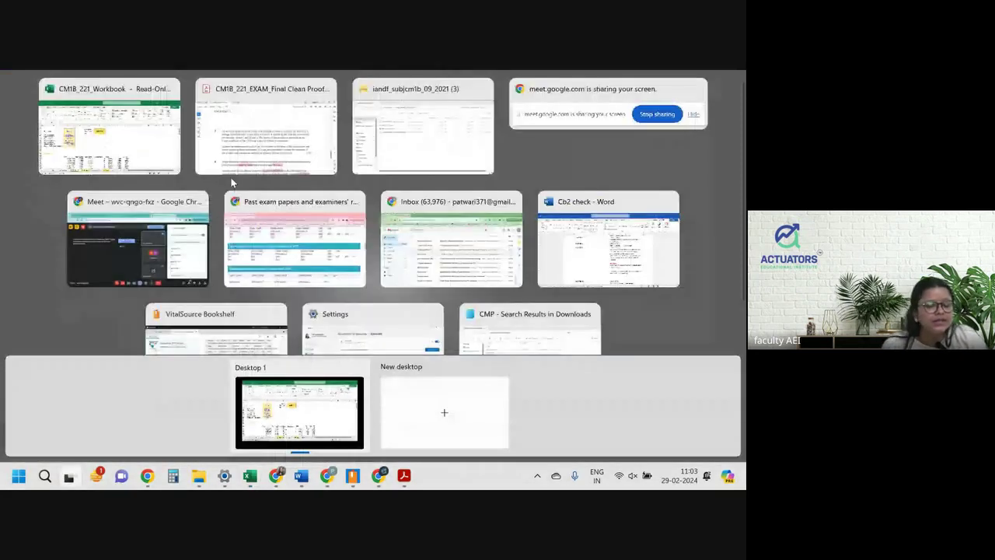
pyautogui.press('Escape')
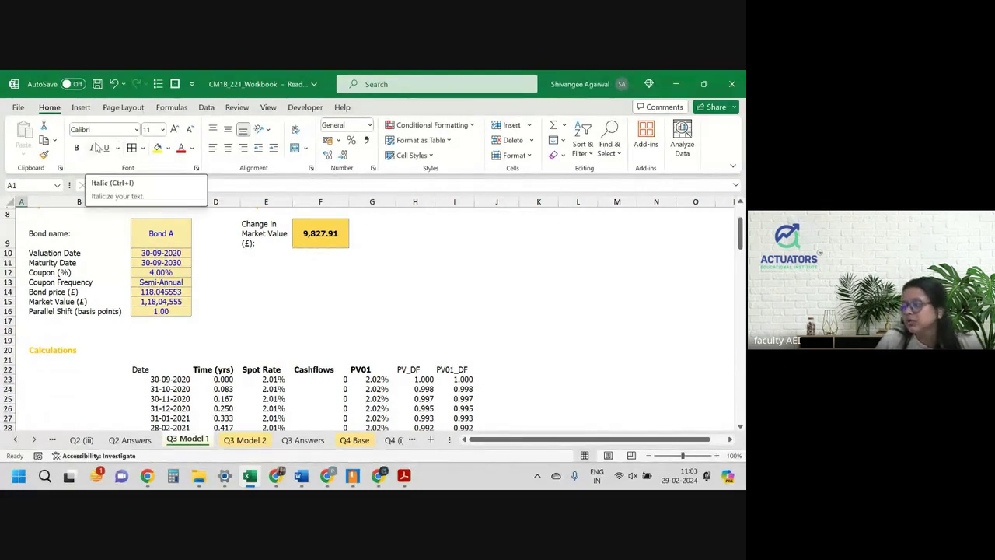
# Step: Read question 3's wording on the Q3 Model 1 and Q3 Model 2 worksheets, then return to Excel
pyautogui.click(403, 475)
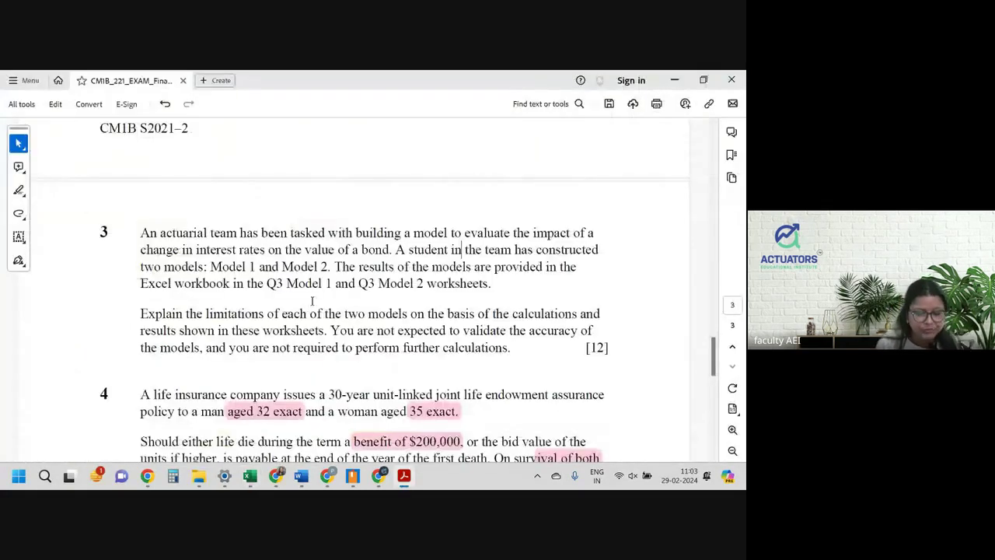
pyautogui.moveTo(262, 282); pyautogui.dragTo(447, 314)
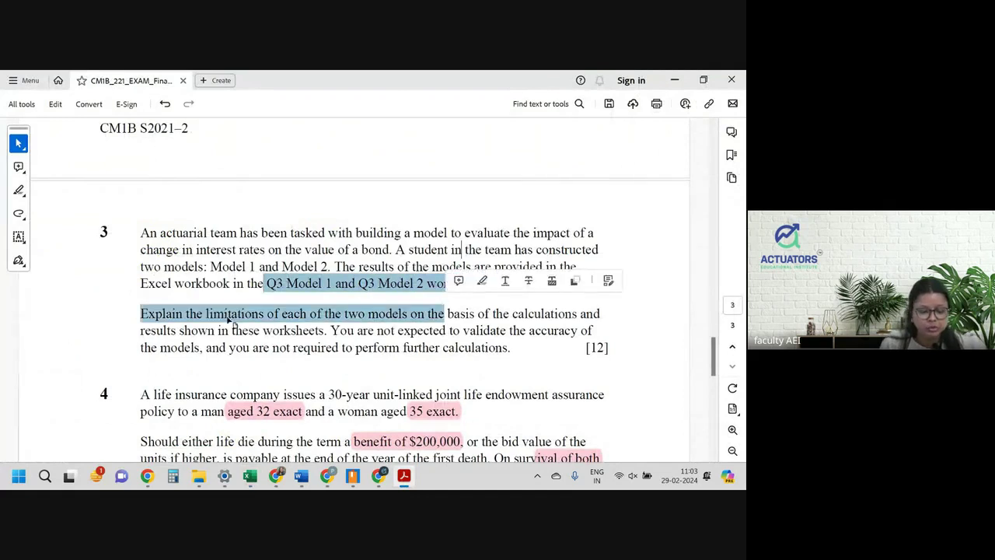
pyautogui.click(227, 320)
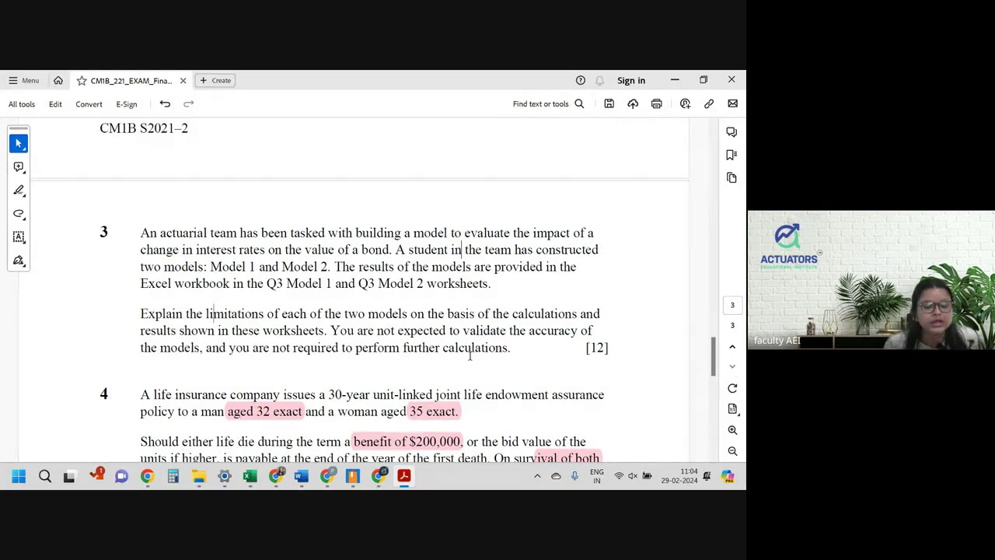
pyautogui.hotkey('alt', 'Tab')
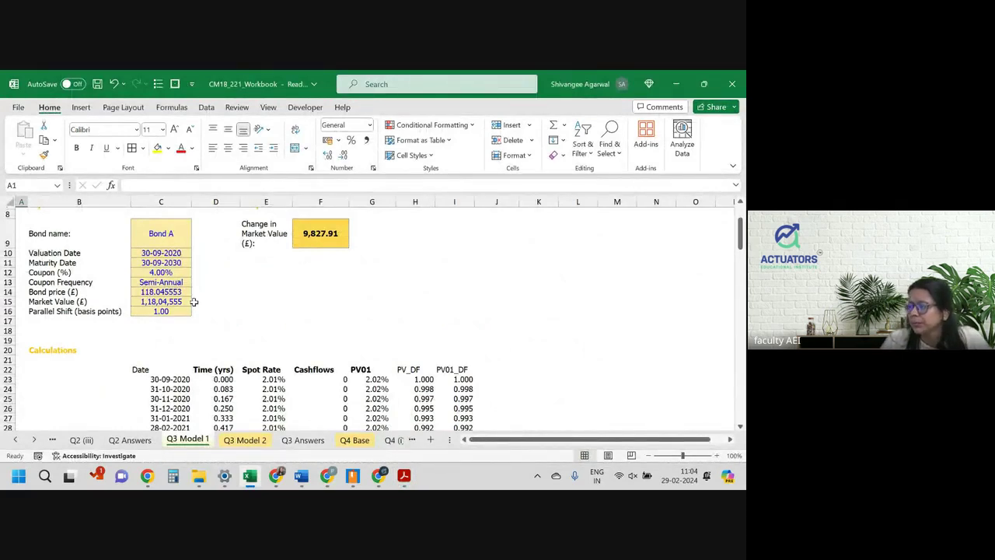
pyautogui.click(162, 253)
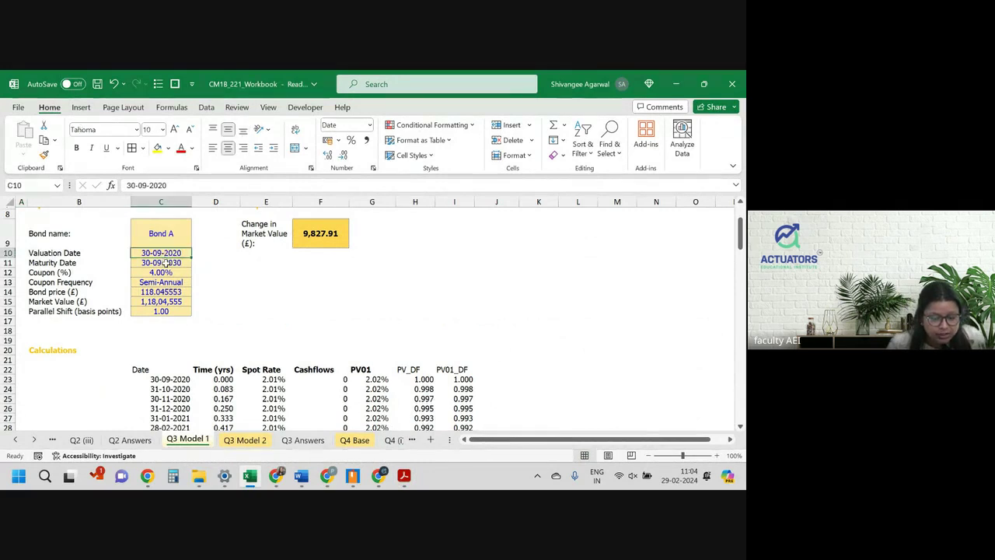
pyautogui.press('Down')
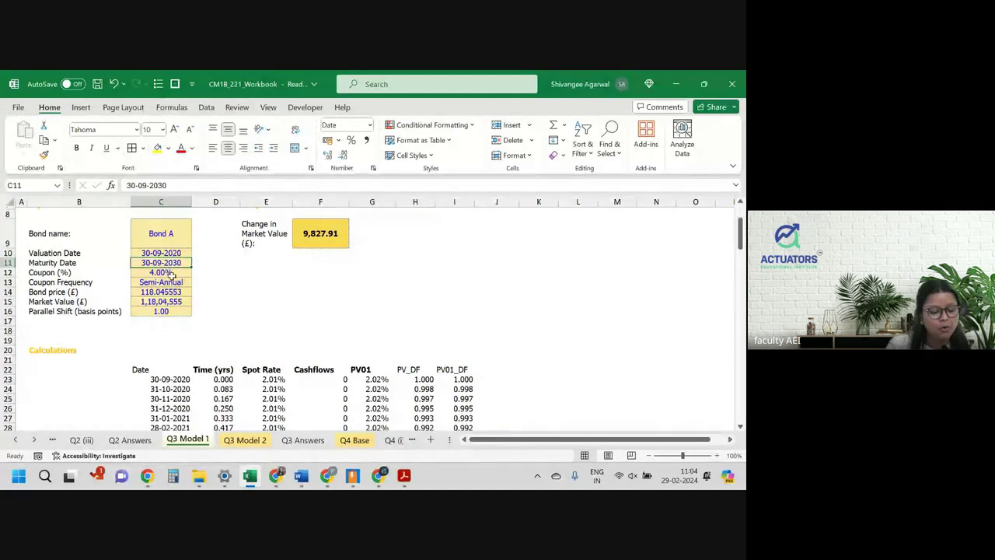
pyautogui.click(171, 272)
pyautogui.click(175, 282)
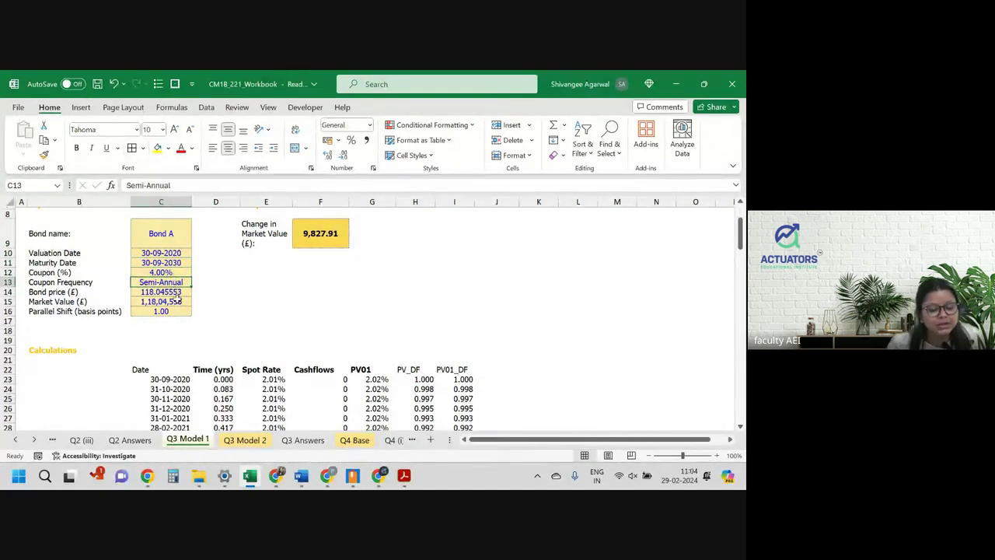
pyautogui.click(175, 293)
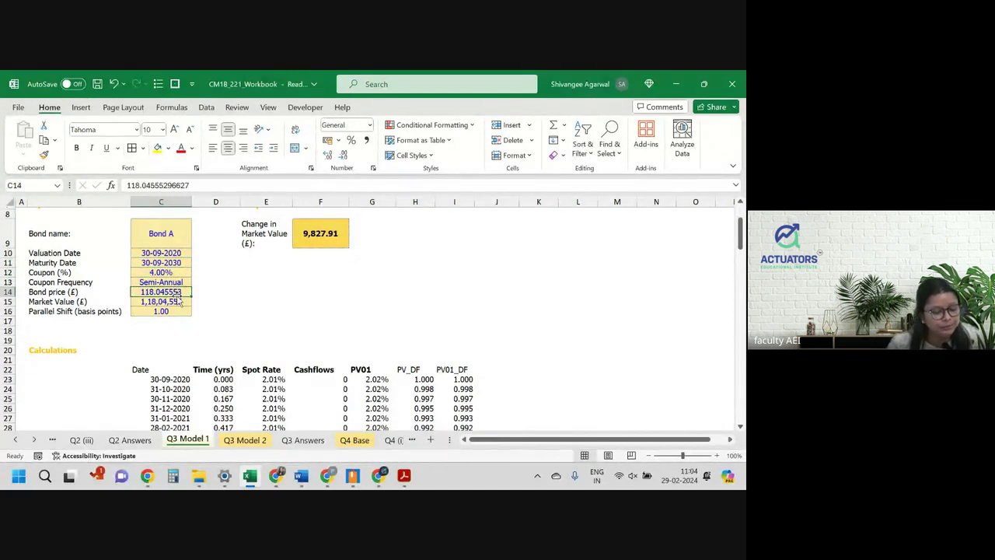
pyautogui.click(178, 302)
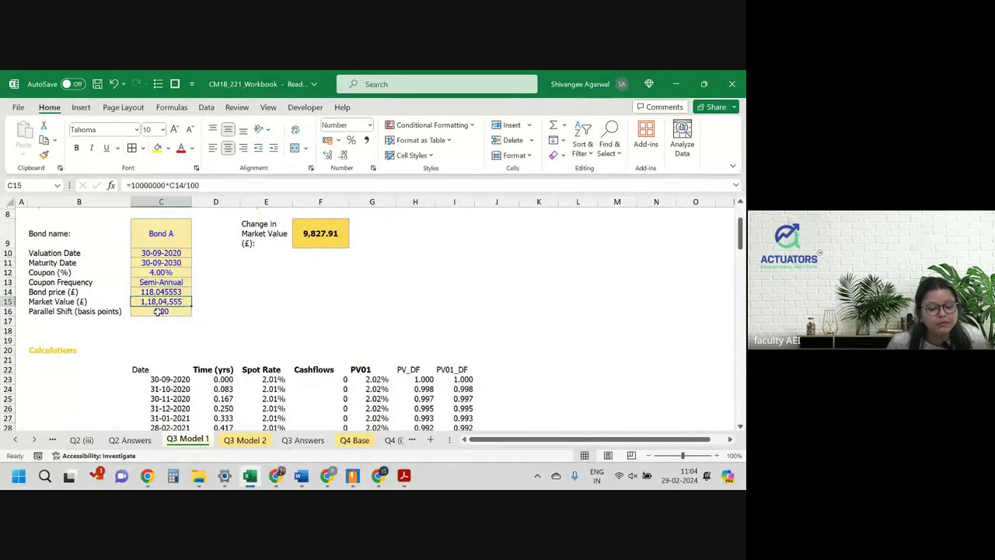
pyautogui.click(161, 311)
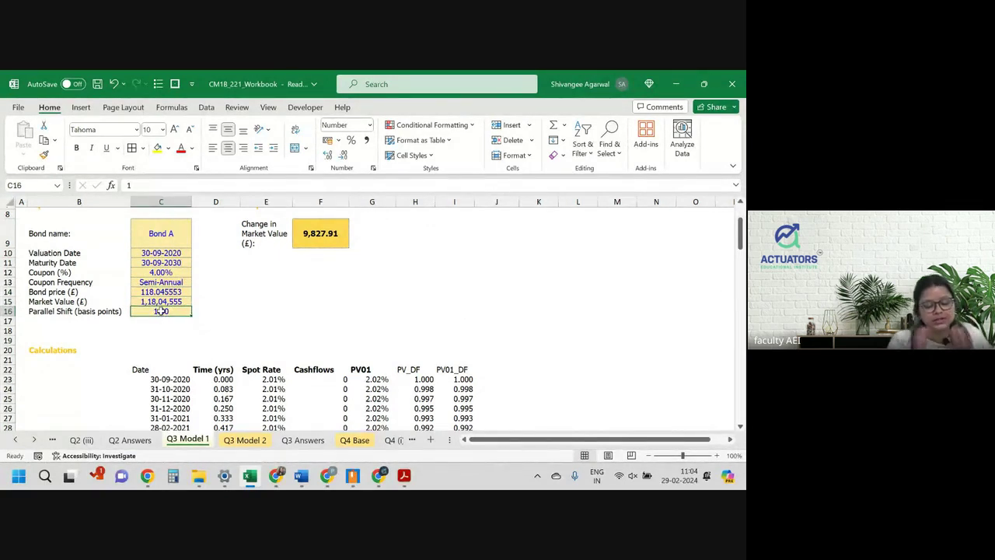
pyautogui.click(314, 239)
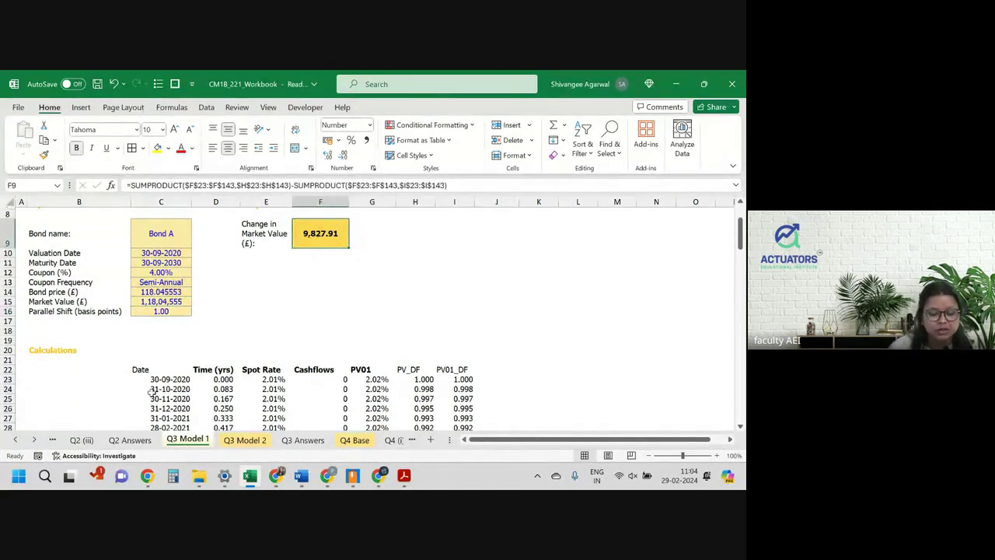
pyautogui.doubleClick(326, 251)
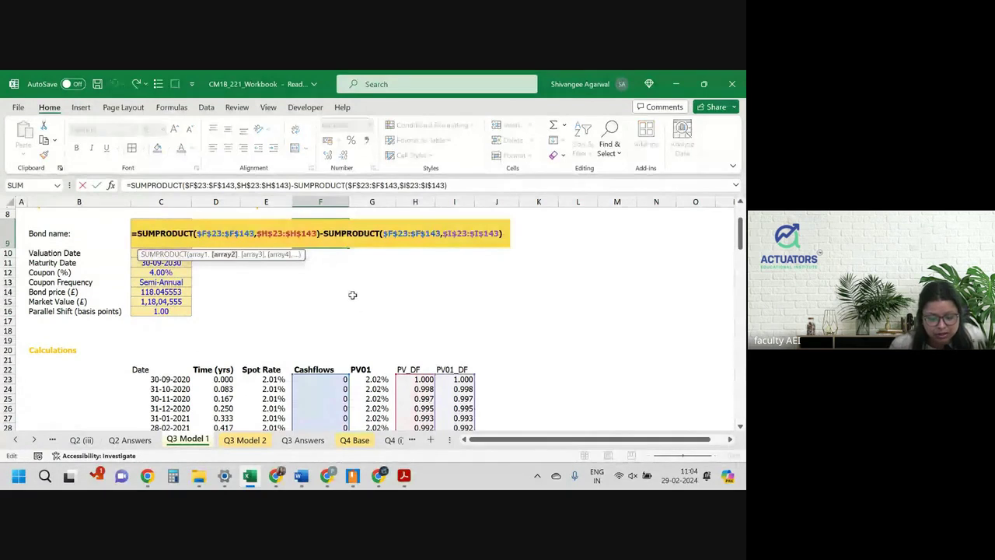
pyautogui.press('Return')
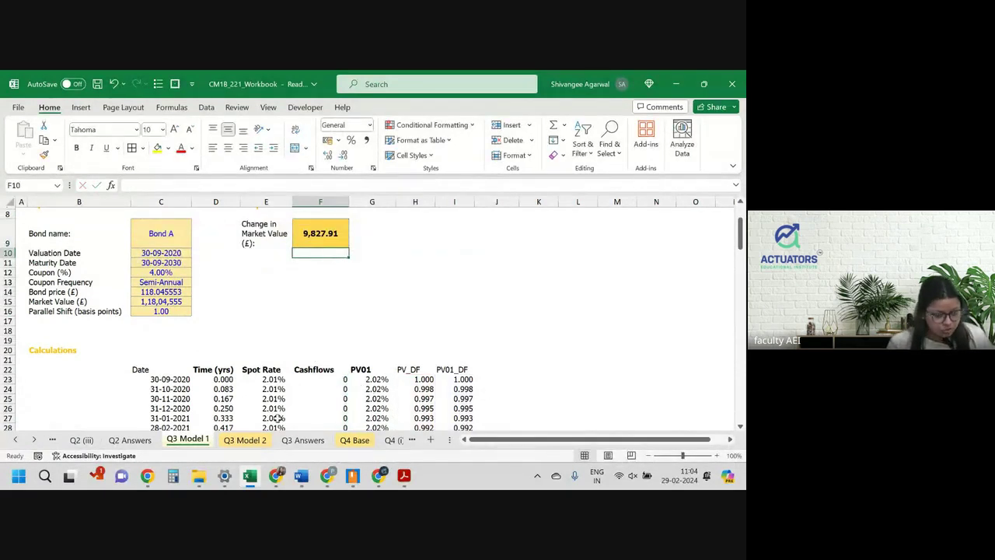
# Step: Inspect the spot rate in E23 and the cashflow formulas in F29 and F35
pyautogui.click(264, 378)
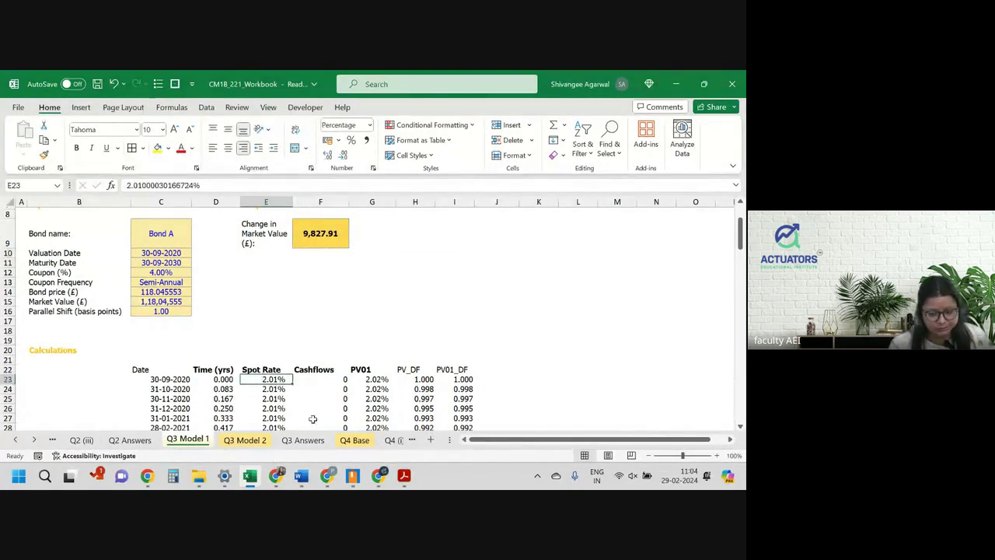
pyautogui.scroll(-3, 336, 380)
pyautogui.click(327, 336)
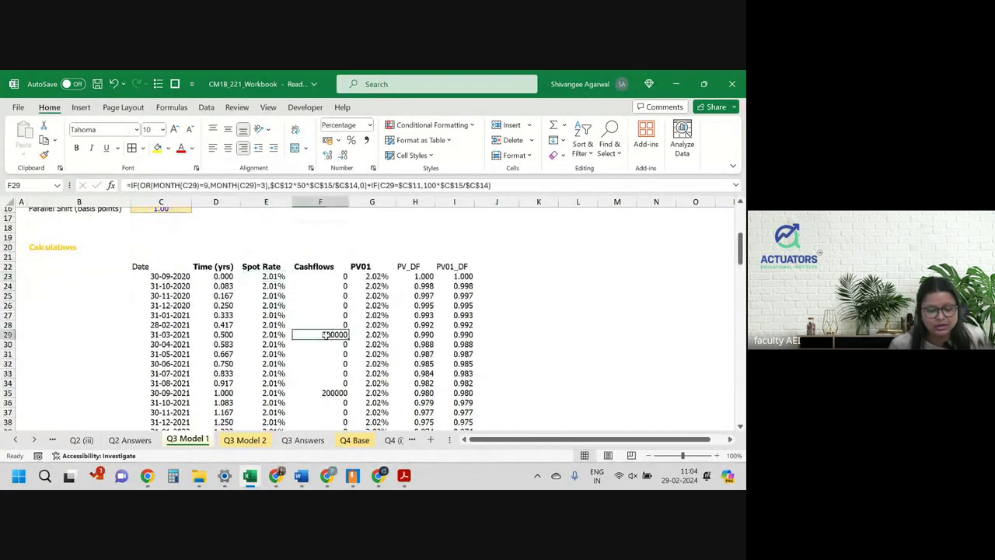
pyautogui.click(336, 393)
pyautogui.scroll(-8, 338, 396)
pyautogui.scroll(10, 338, 398)
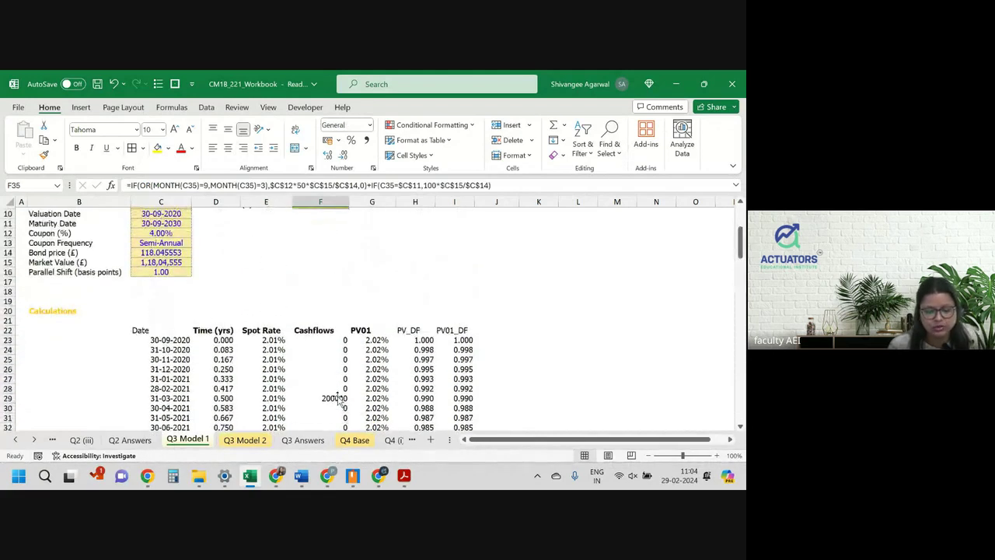
# Step: Review the PV01 formula references in G23, then start entering 0.01 in D16
pyautogui.click(367, 333)
pyautogui.click(370, 344)
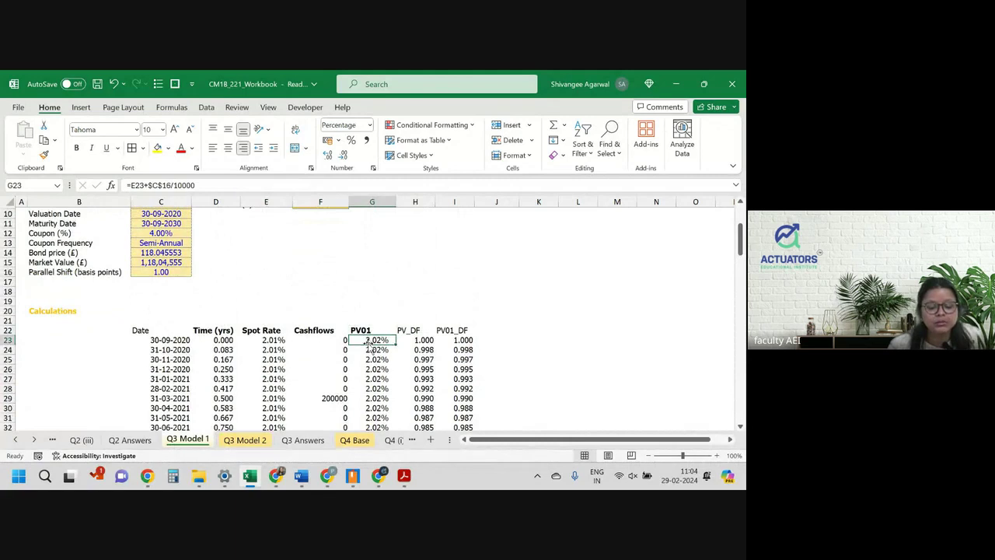
pyautogui.scroll(1, 369, 344)
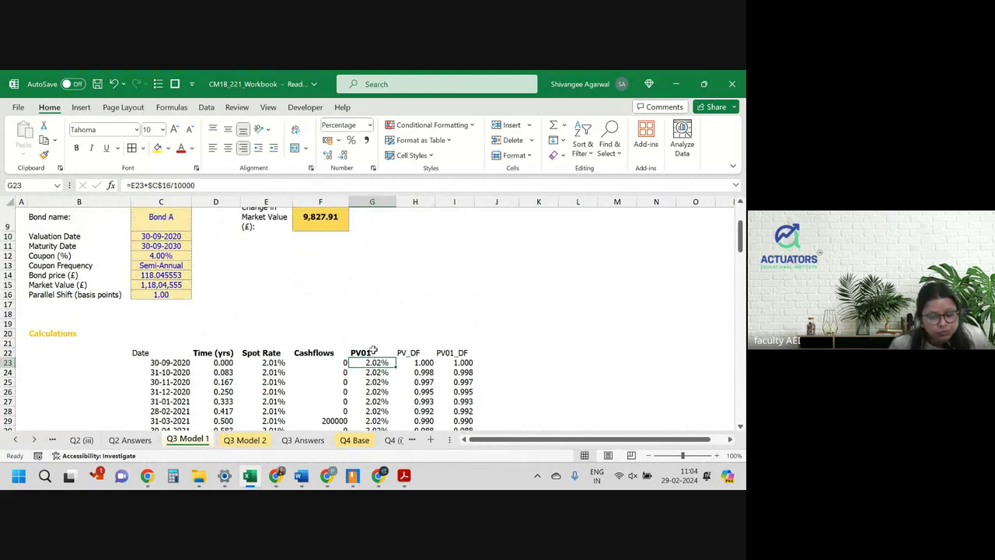
pyautogui.doubleClick(366, 362)
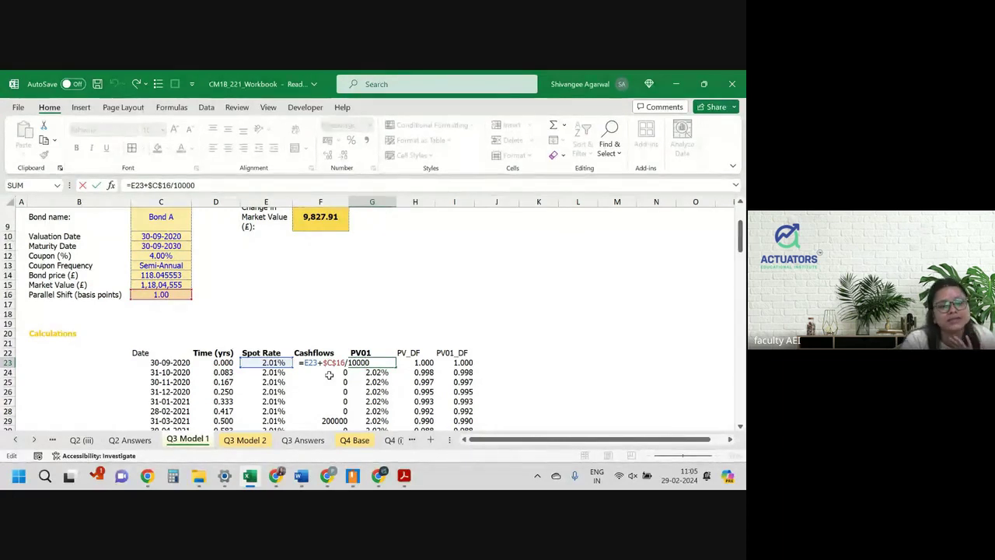
pyautogui.press('Return')
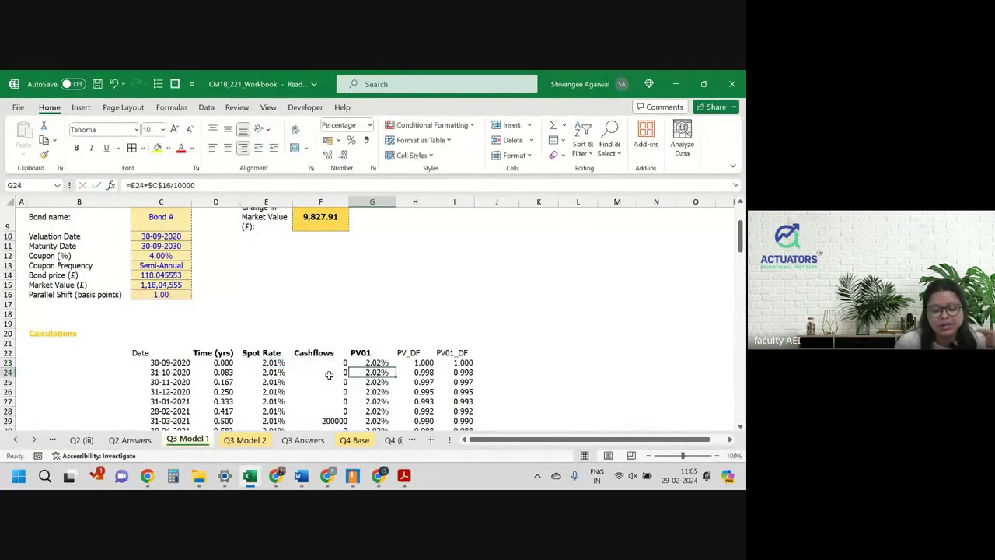
pyautogui.click(226, 295)
pyautogui.write('0.01')
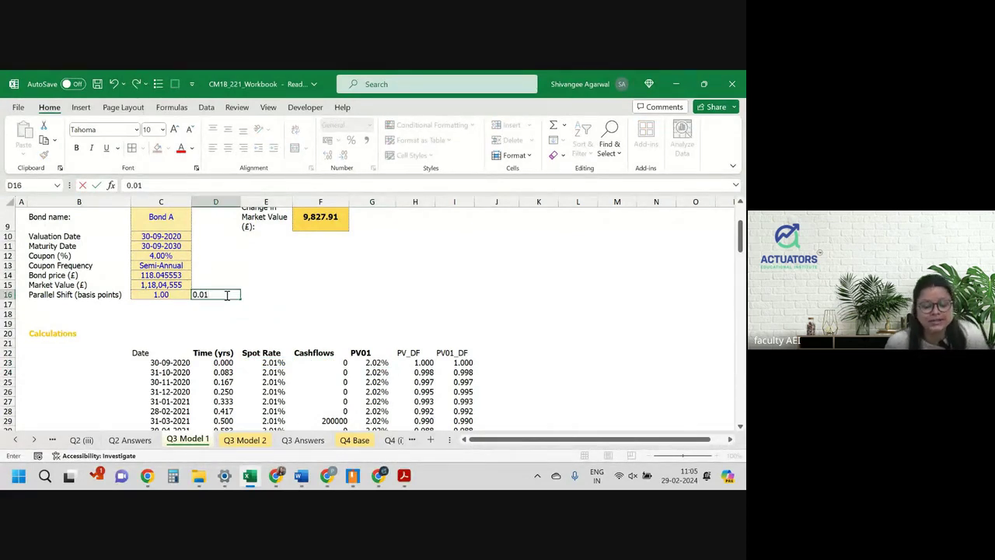
# Step: Commit 0.01% in D16, then recheck E23's spot rate and G23's PV01 formula
pyautogui.press('Return')
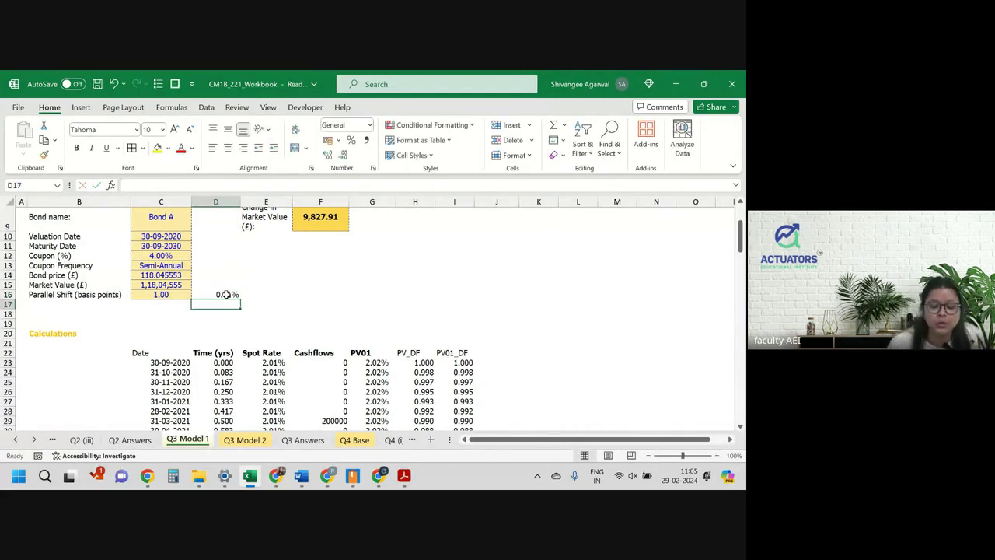
pyautogui.click(224, 294)
pyautogui.click(274, 362)
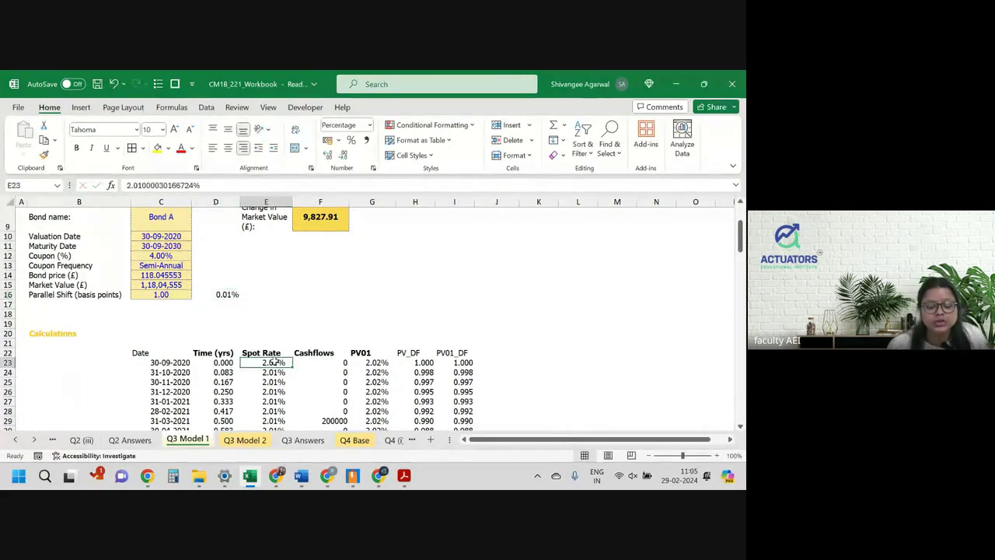
pyautogui.scroll(-1, 273, 361)
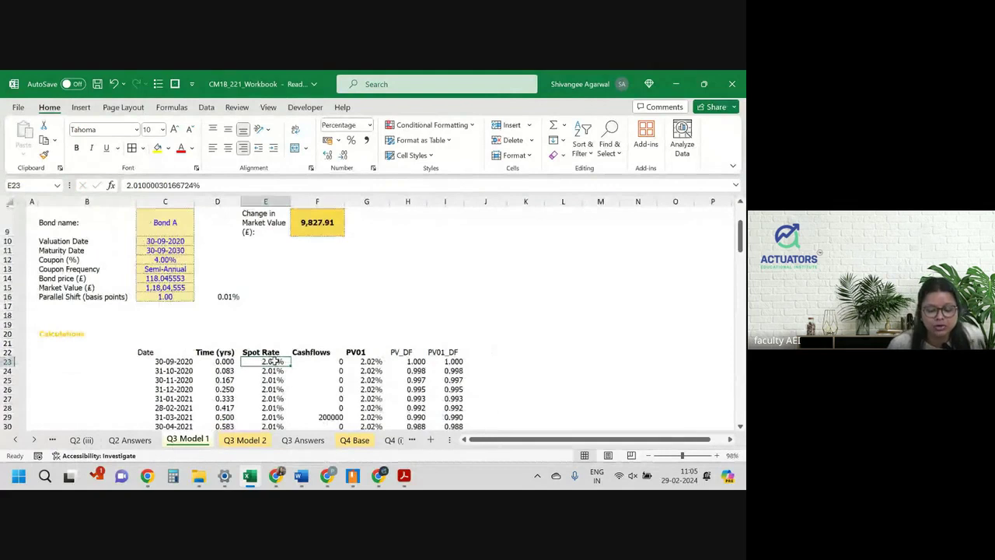
pyautogui.scroll(-1, 274, 361)
pyautogui.click(356, 362)
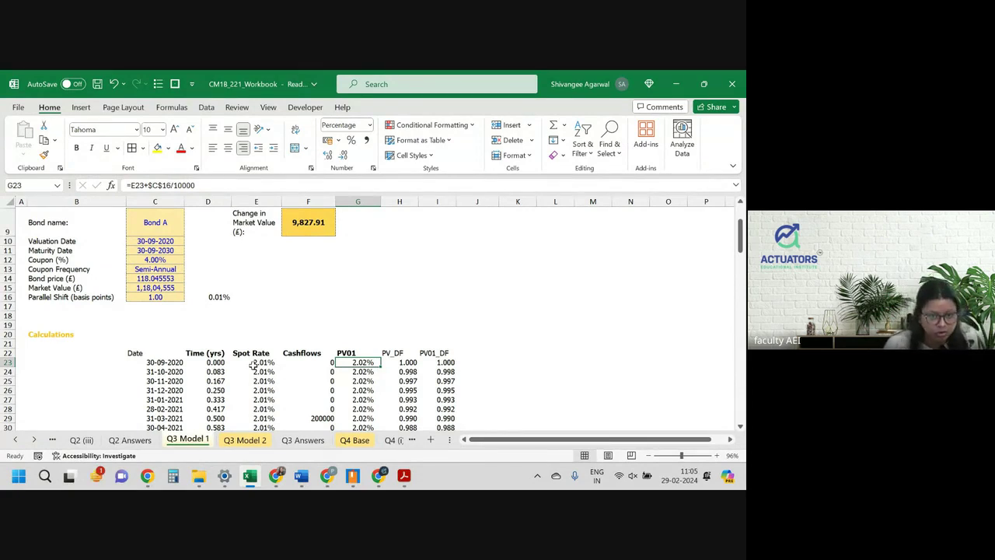
pyautogui.click(265, 201)
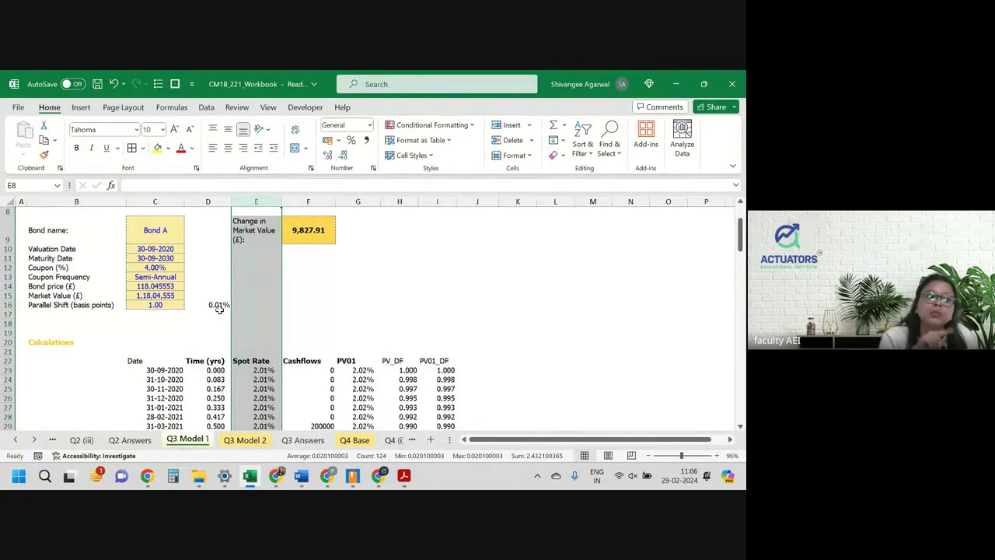
pyautogui.press('Up')
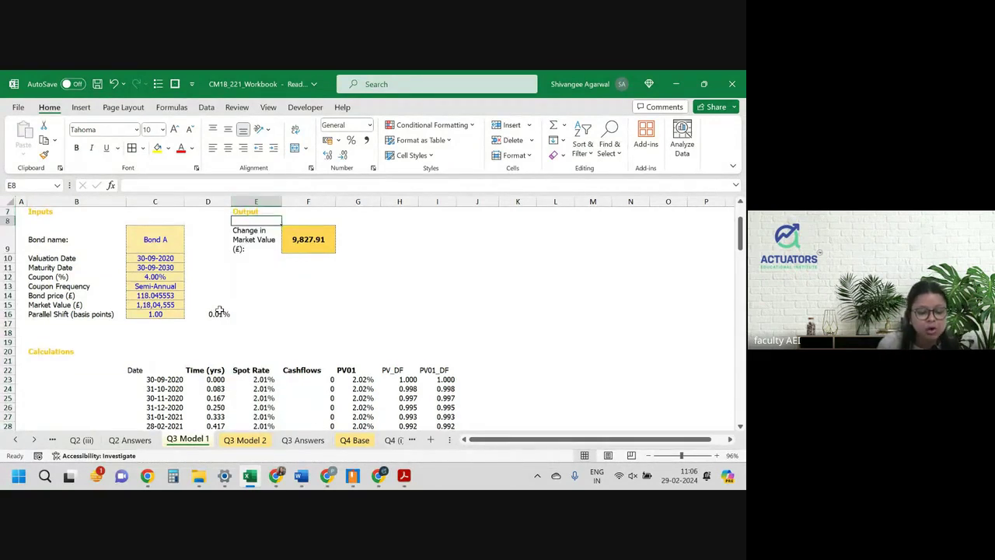
pyautogui.click(253, 313)
pyautogui.write('0.')
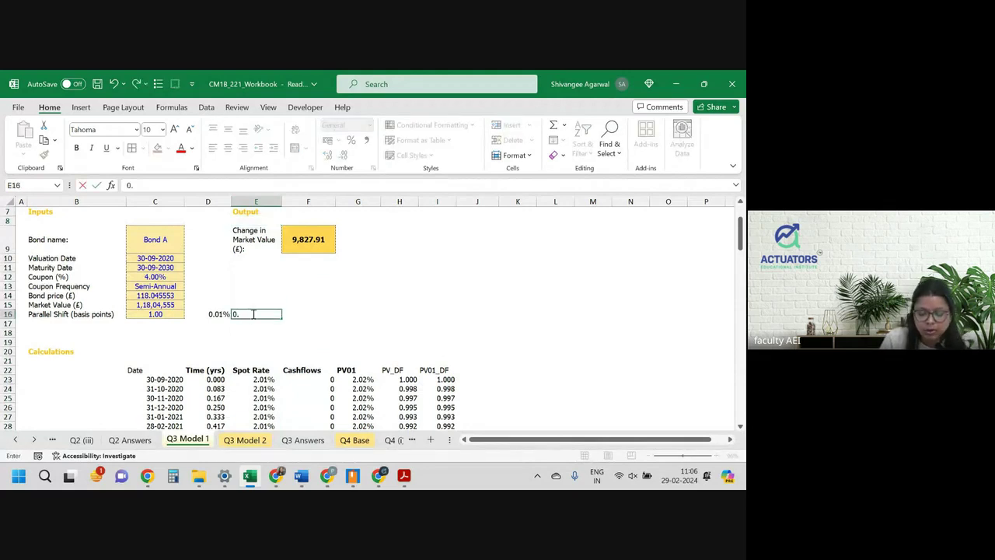
pyautogui.write('0001')
pyautogui.press('Return')
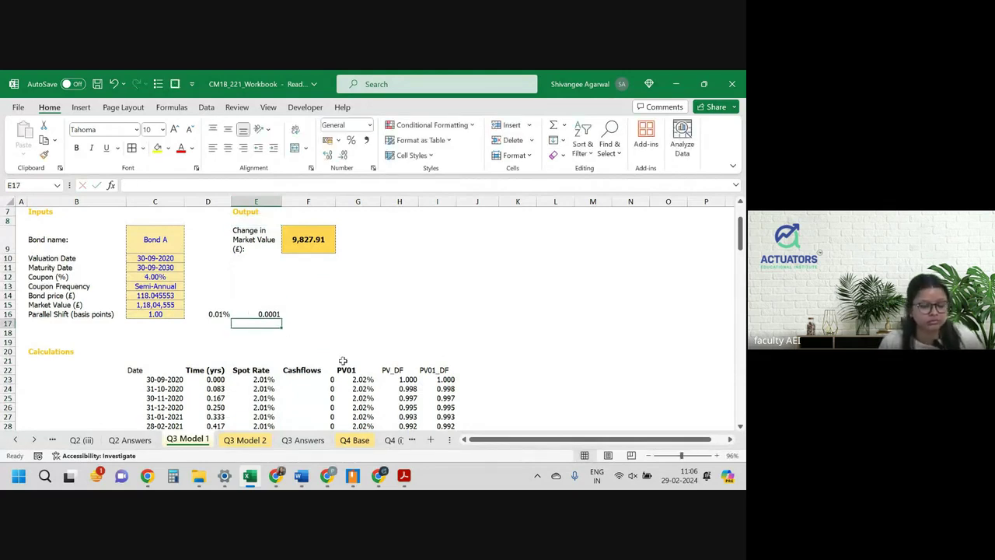
pyautogui.click(261, 380)
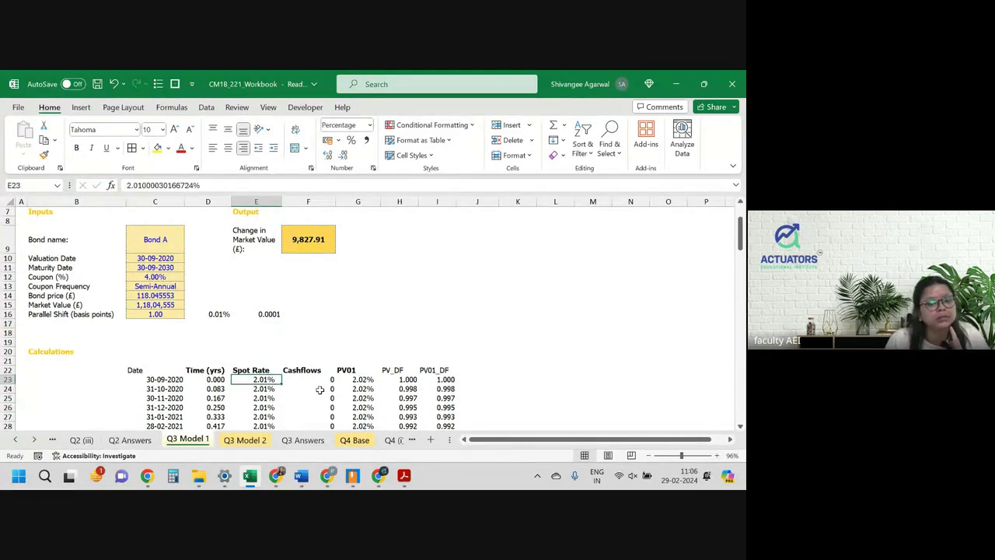
pyautogui.click(357, 378)
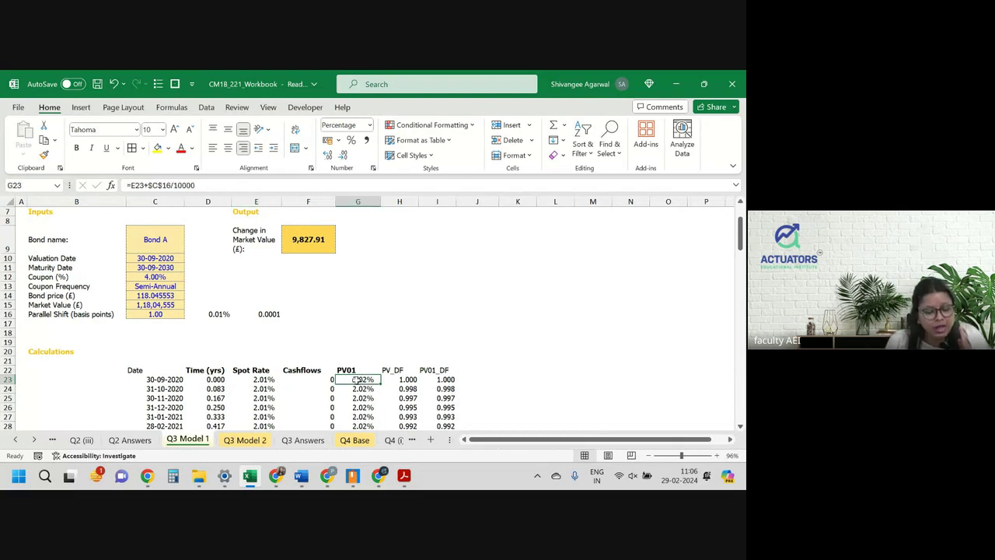
pyautogui.click(361, 388)
pyautogui.click(362, 399)
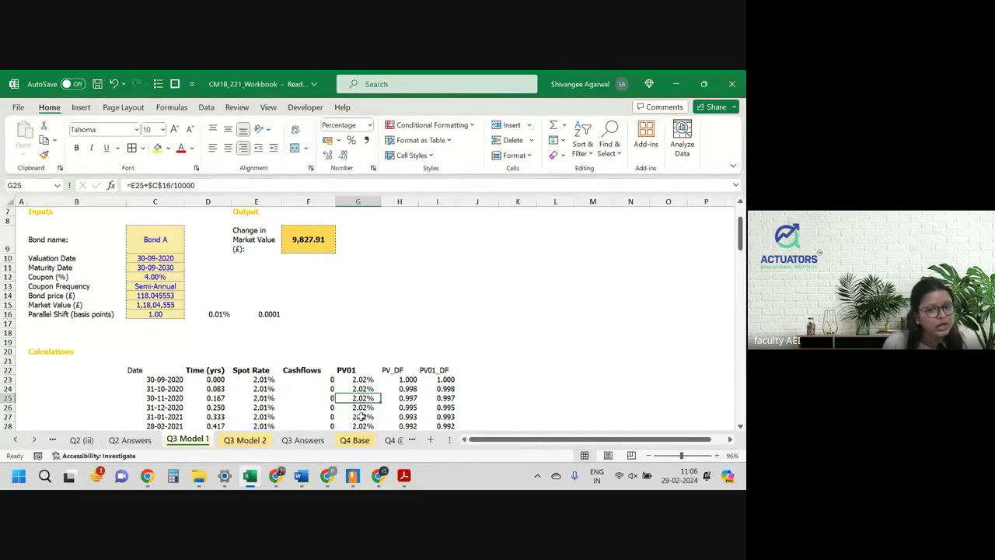
pyautogui.doubleClick(363, 379)
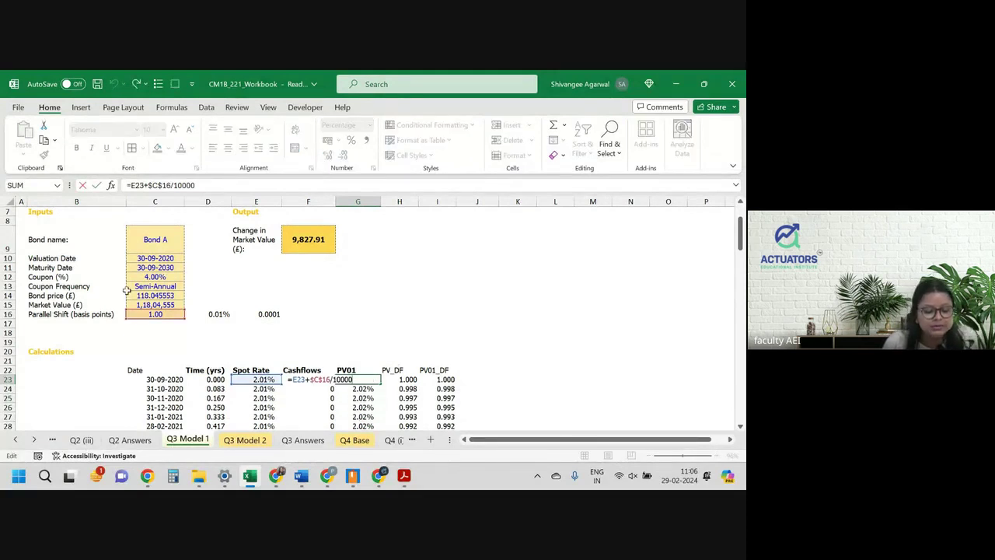
pyautogui.press('Escape')
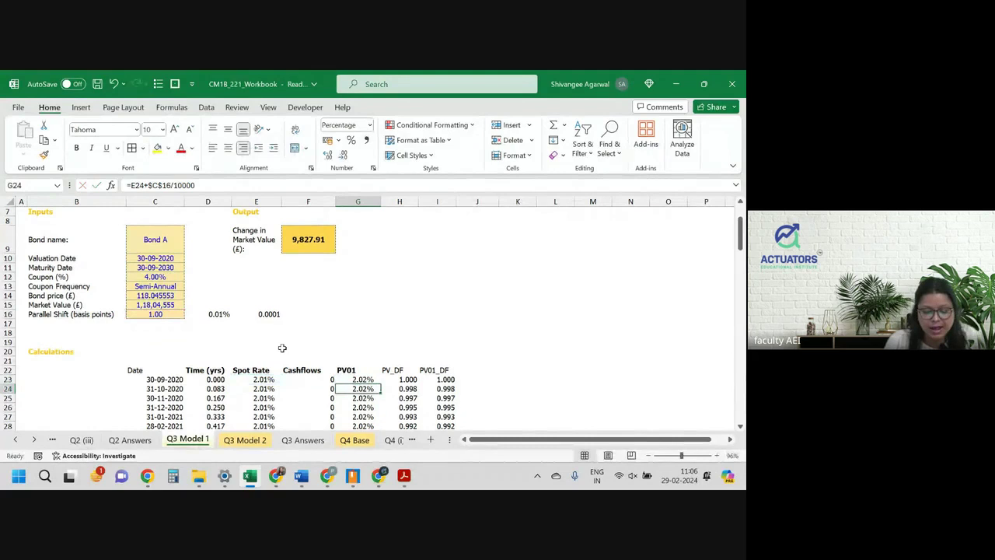
pyautogui.click(408, 380)
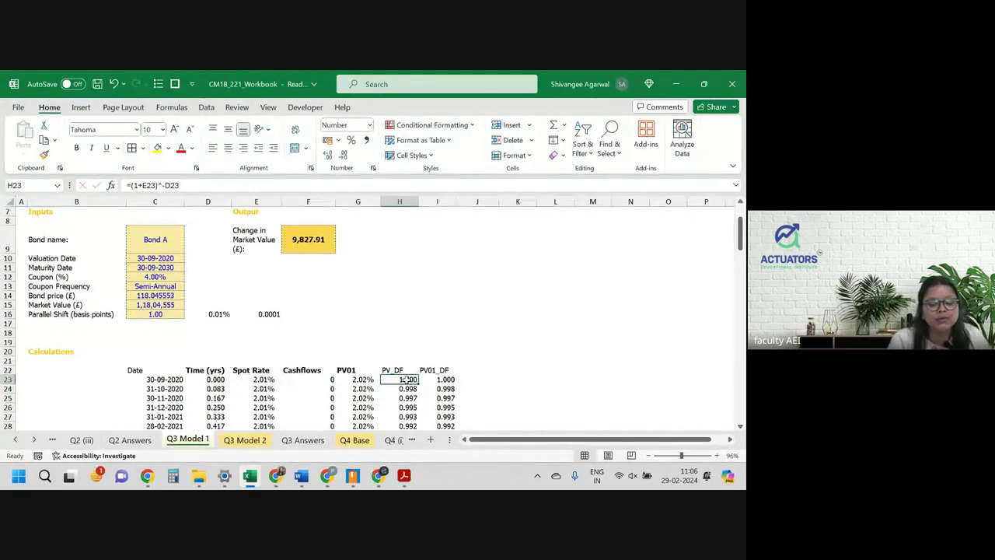
pyautogui.doubleClick(408, 380)
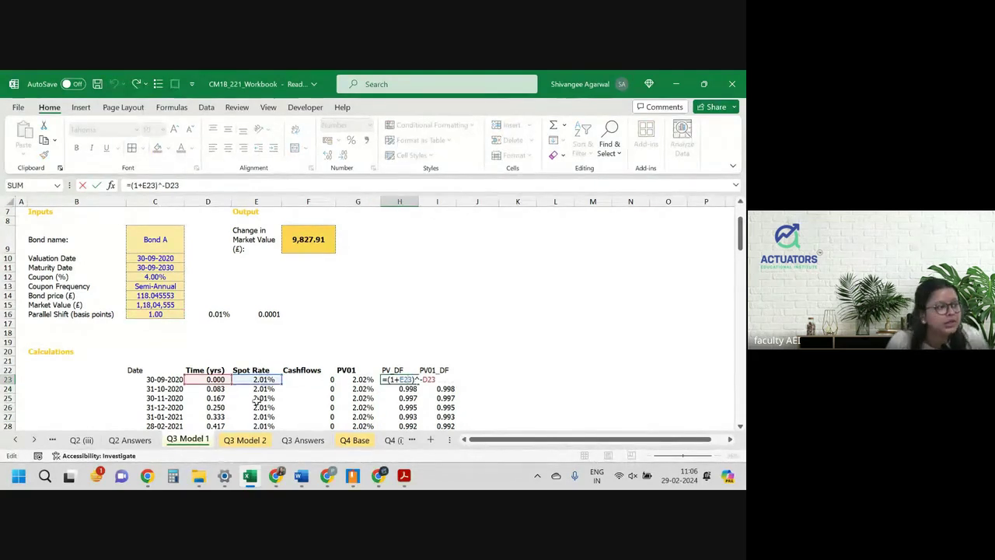
pyautogui.press('Return')
pyautogui.press('Up')
pyautogui.press('Right')
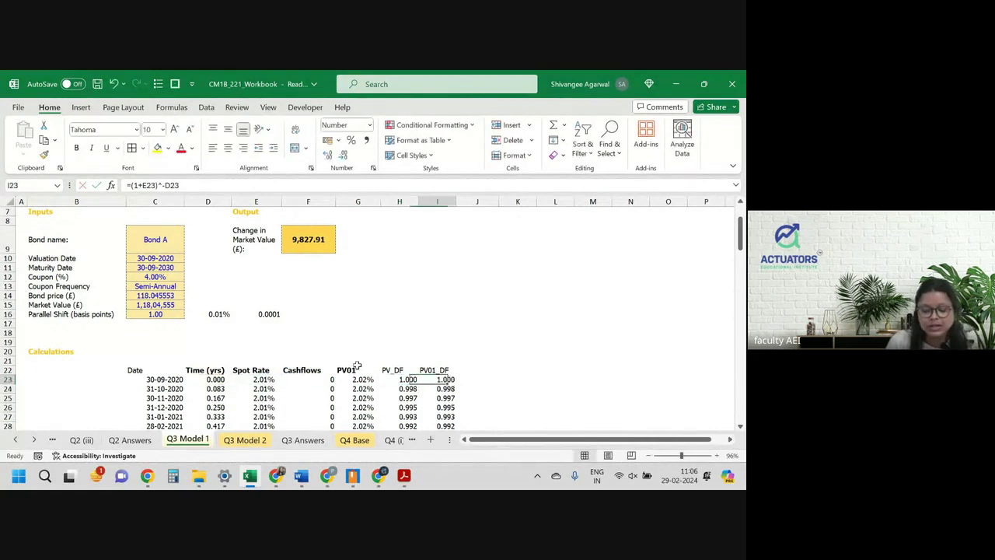
pyautogui.doubleClick(437, 380)
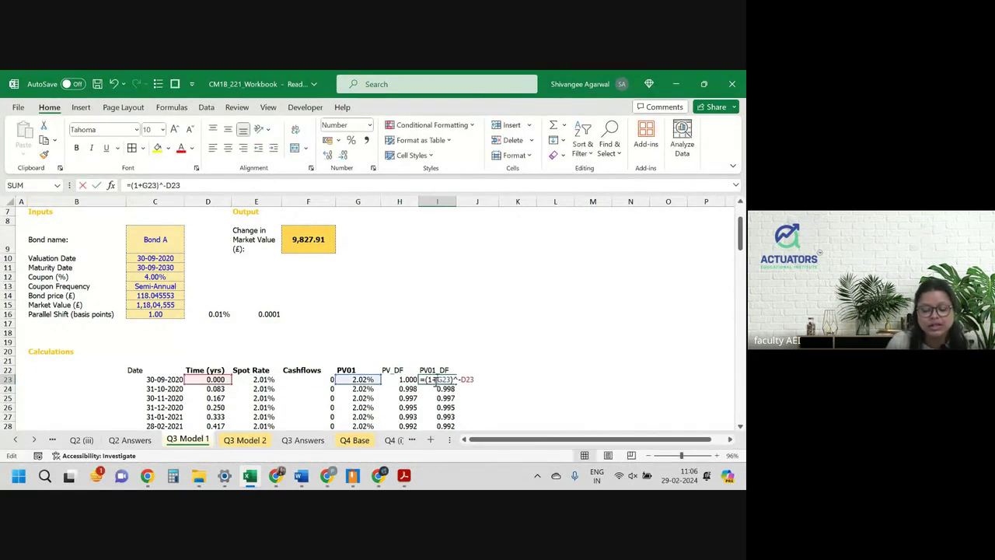
pyautogui.click(368, 378)
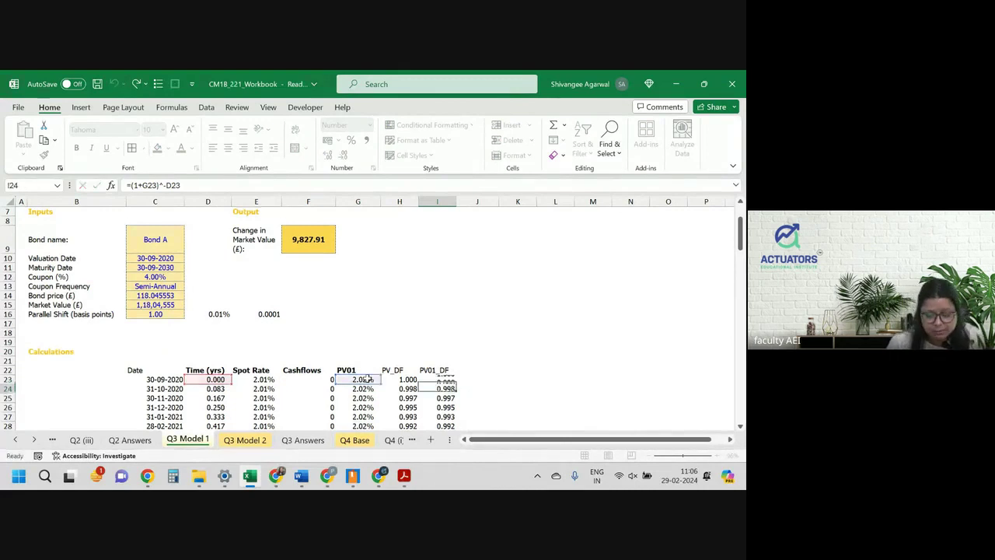
pyautogui.doubleClick(306, 245)
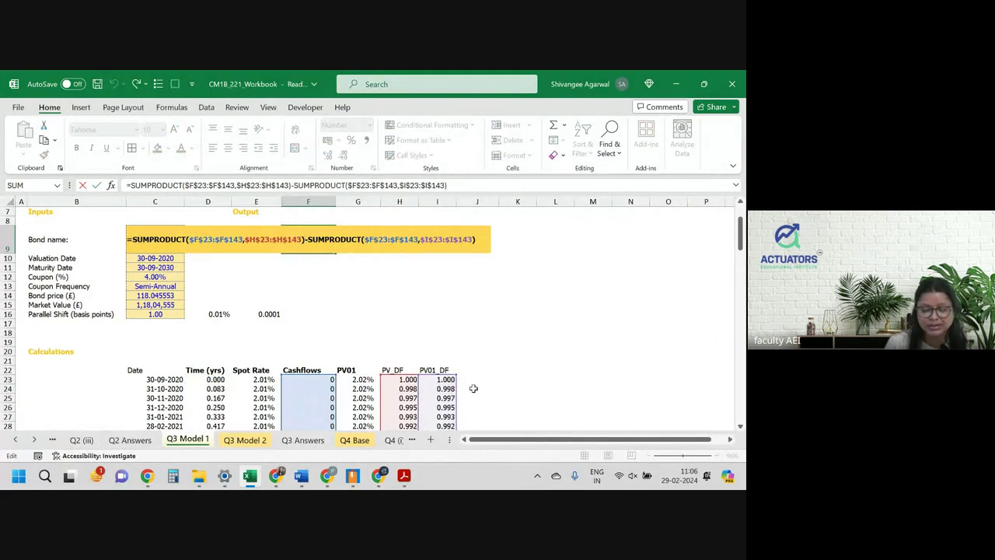
# Step: Compare the spot rate column E with the shifted rate column G
pyautogui.press('Return')
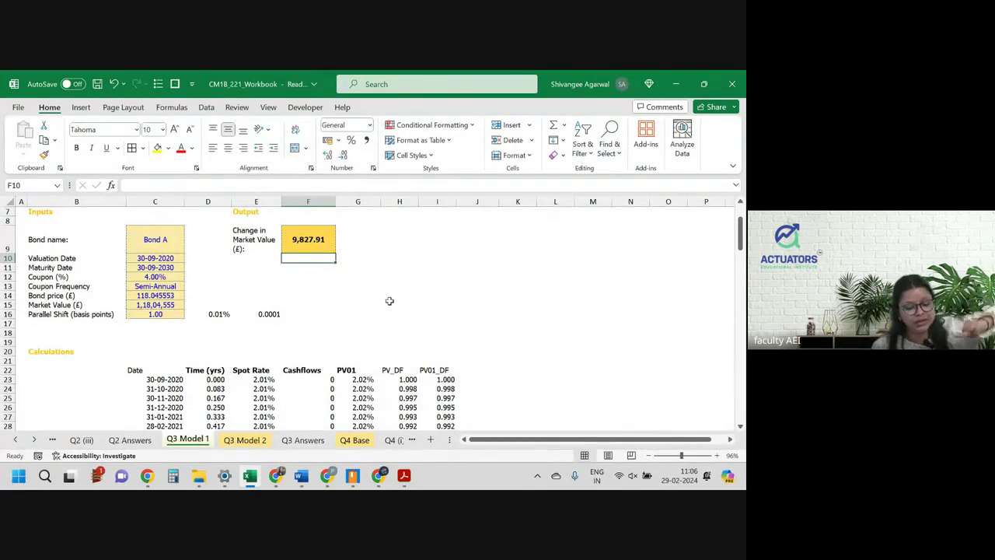
pyautogui.click(242, 202)
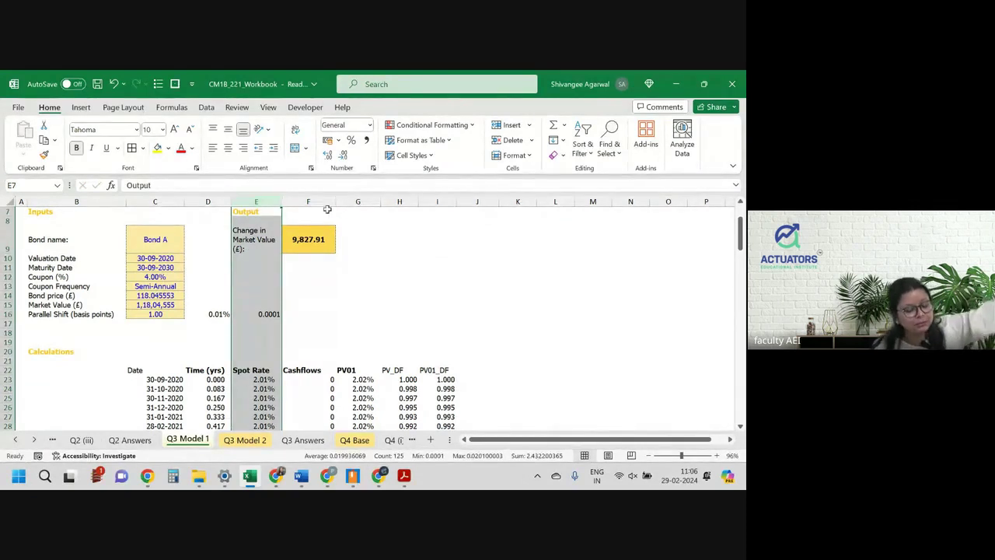
pyautogui.click(354, 202)
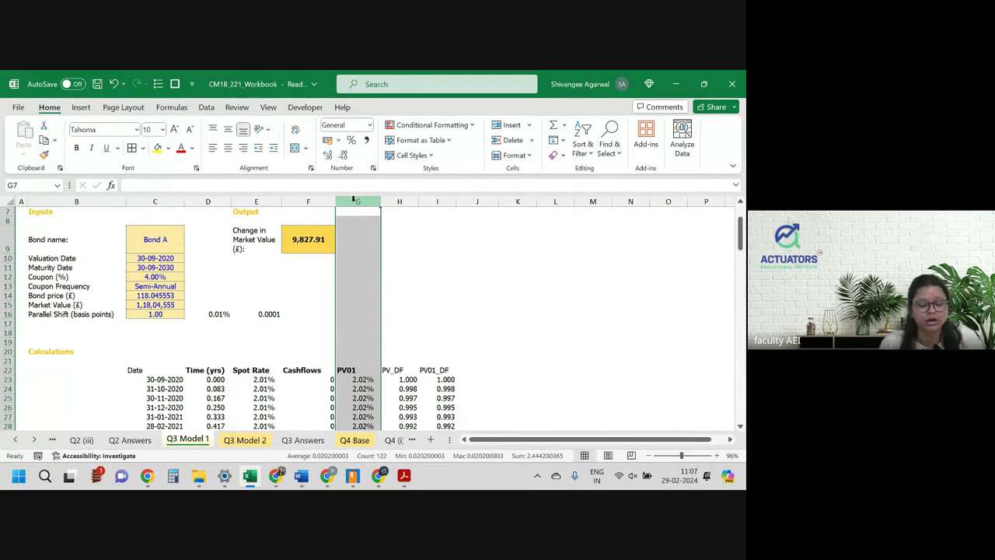
pyautogui.click(278, 203)
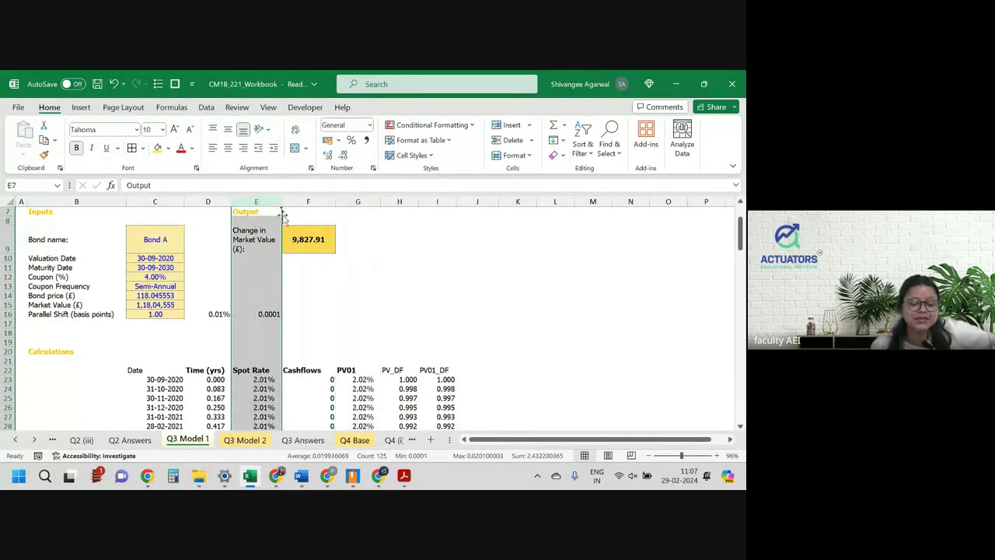
pyautogui.click(357, 200)
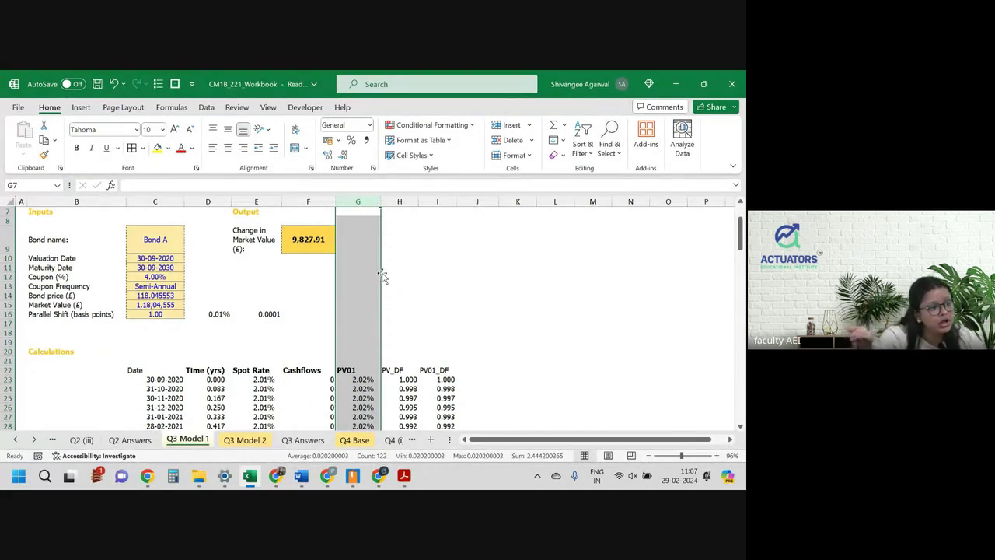
# Step: Examine the SUMPRODUCT ranges behind F9's 9,827.91 change in market value, leaving it unchanged
pyautogui.click(304, 241)
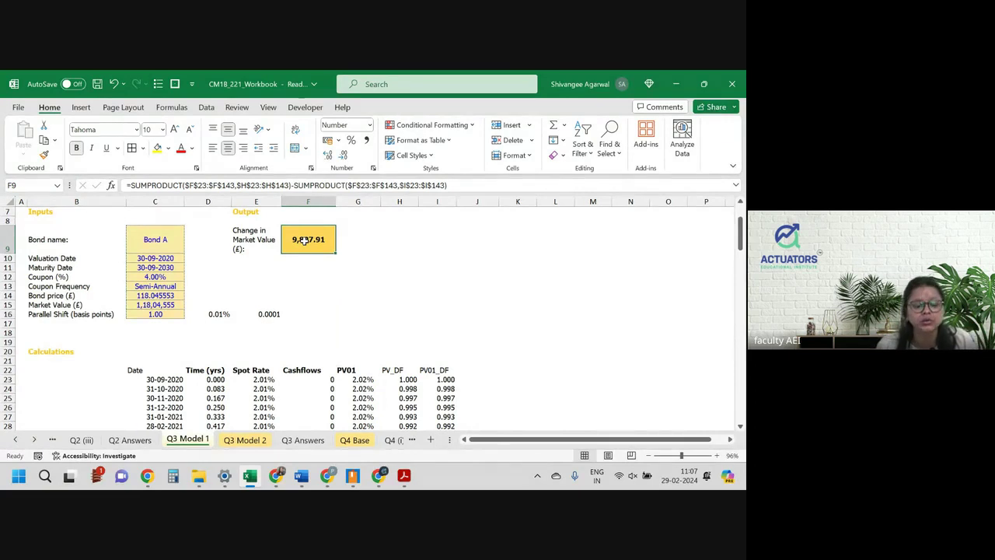
pyautogui.doubleClick(304, 239)
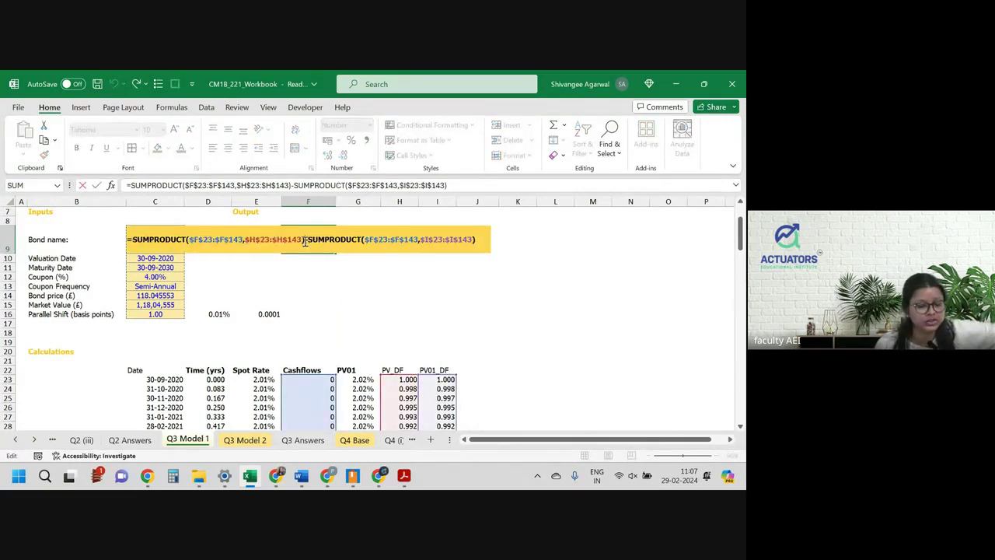
pyautogui.press('Return')
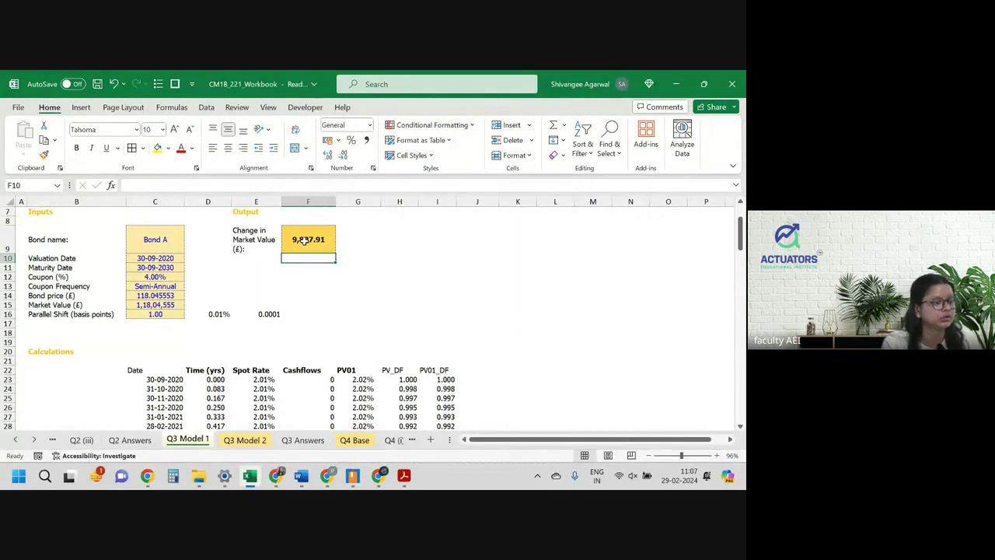
pyautogui.doubleClick(305, 241)
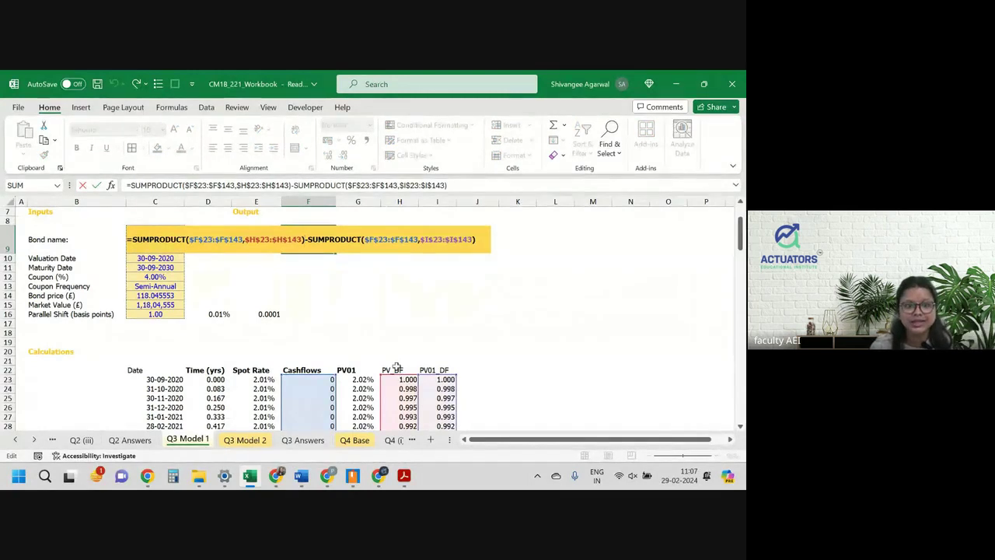
pyautogui.press('Return')
pyautogui.press('Up')
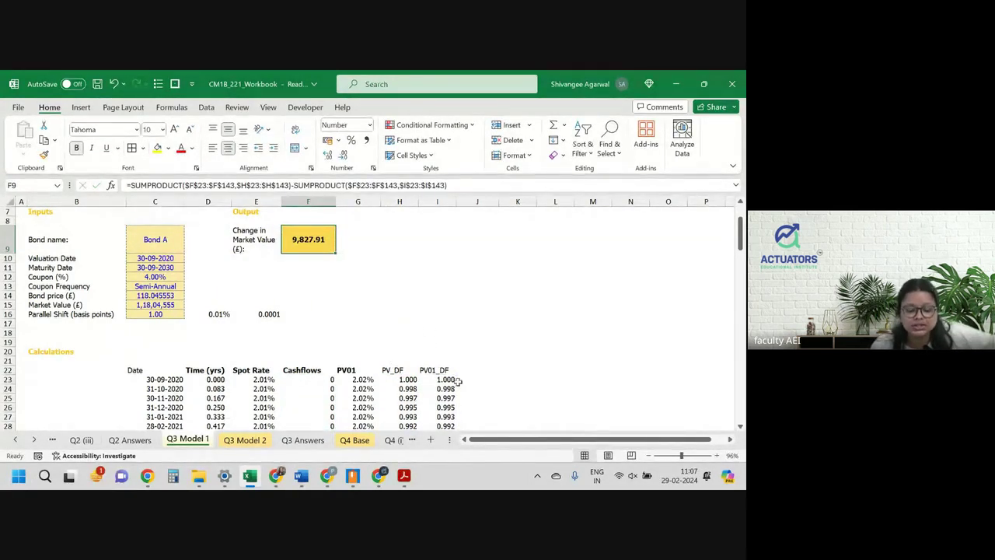
pyautogui.doubleClick(319, 244)
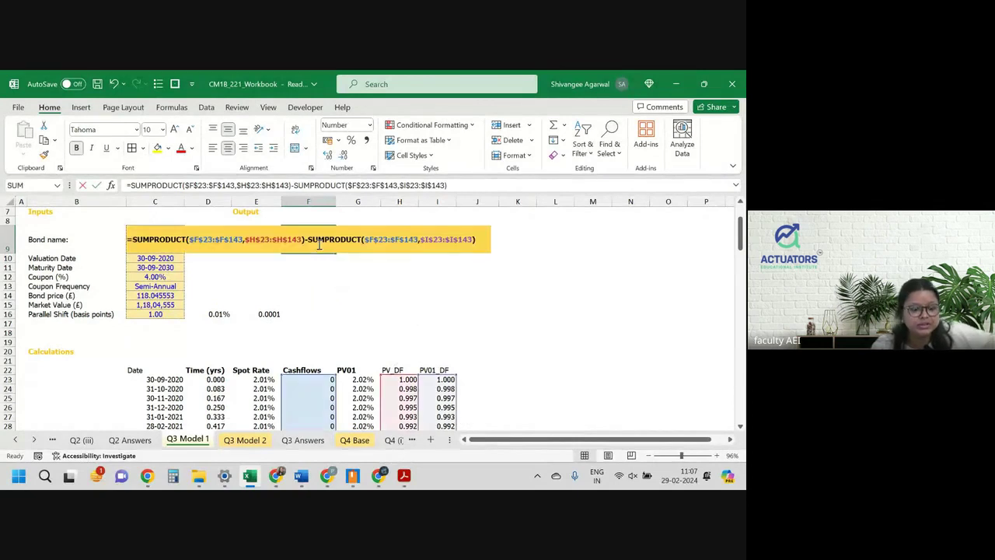
pyautogui.press('Escape')
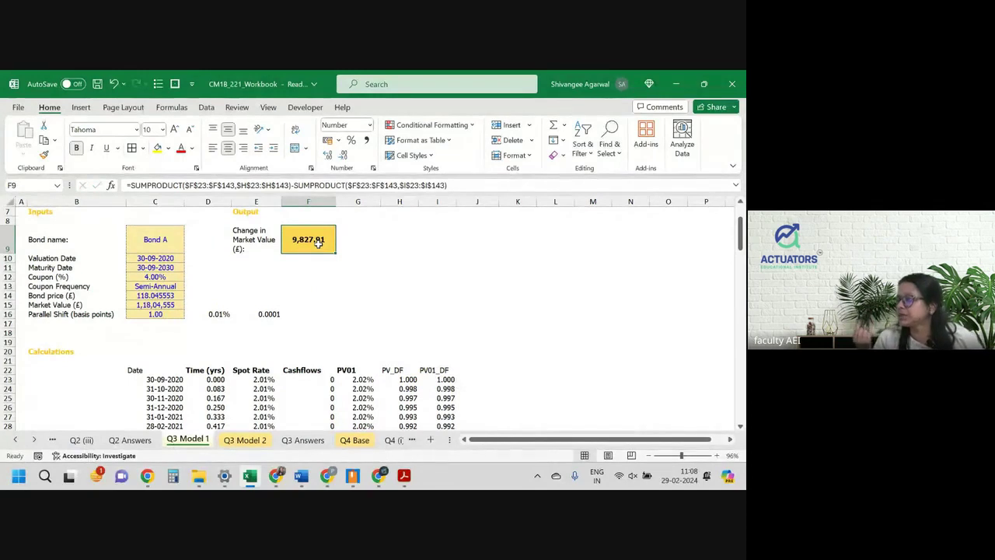
pyautogui.click(245, 440)
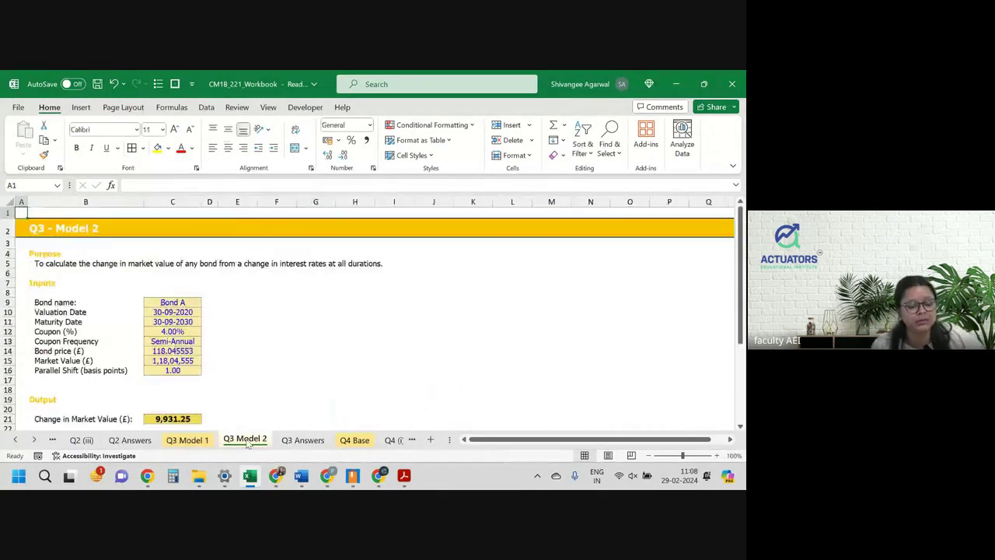
pyautogui.scroll(-1, 238, 323)
pyautogui.moveTo(175, 280); pyautogui.dragTo(186, 348)
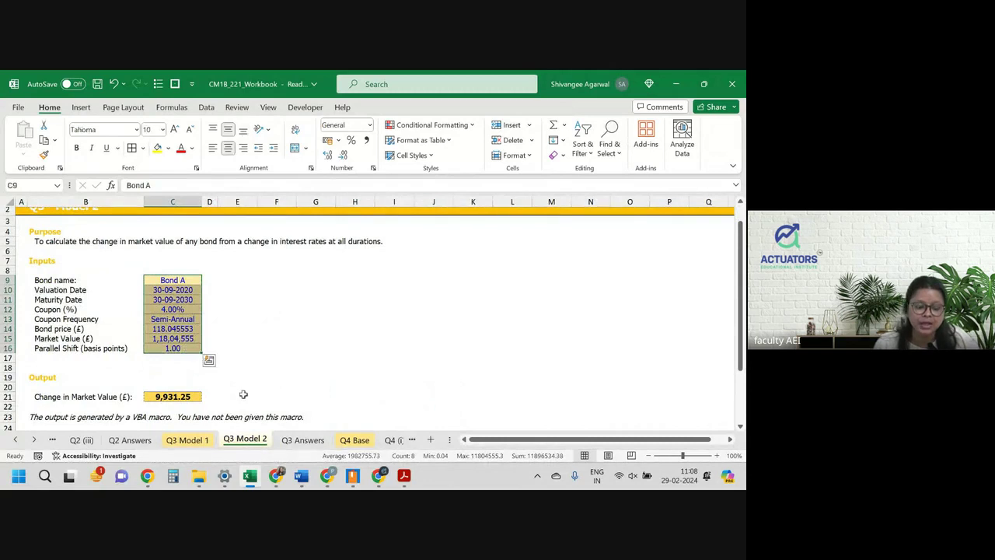
pyautogui.click(204, 442)
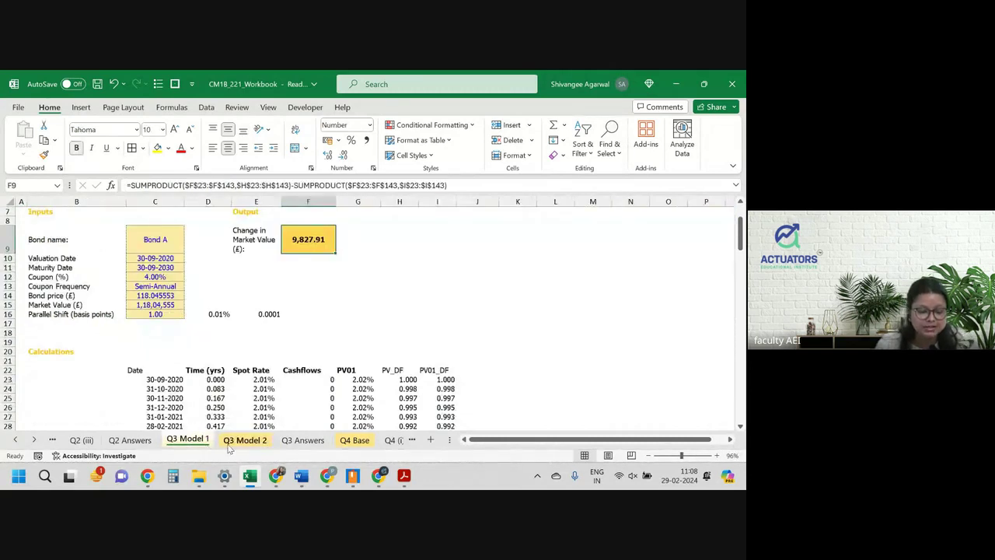
pyautogui.click(236, 443)
pyautogui.click(184, 339)
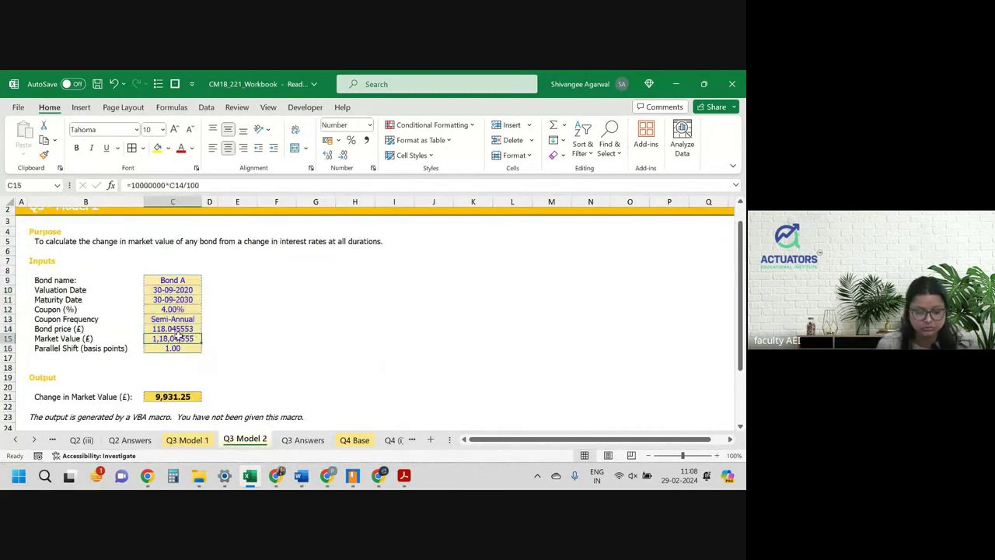
pyautogui.scroll(-4, 195, 329)
pyautogui.scroll(2, 197, 330)
pyautogui.scroll(1, 197, 331)
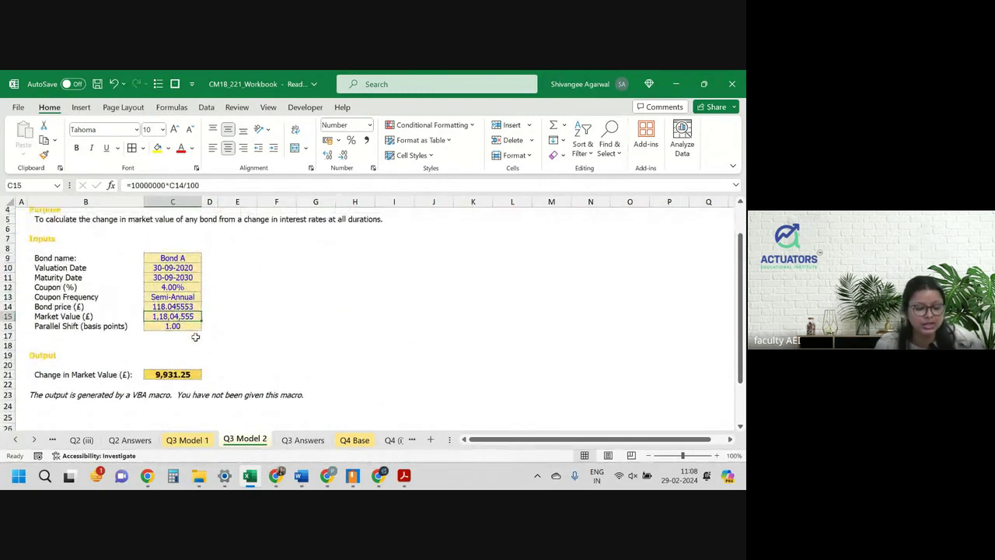
pyautogui.click(172, 373)
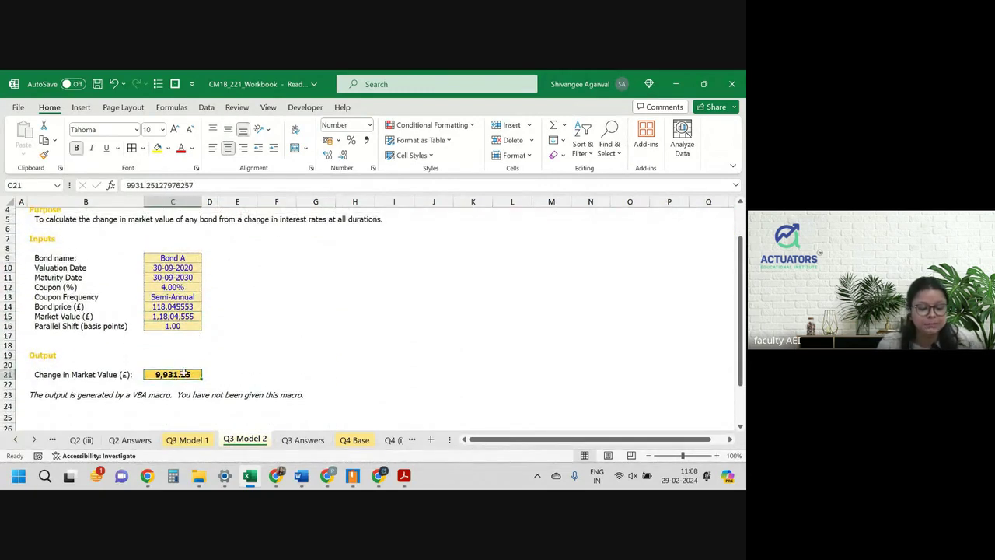
pyautogui.click(171, 307)
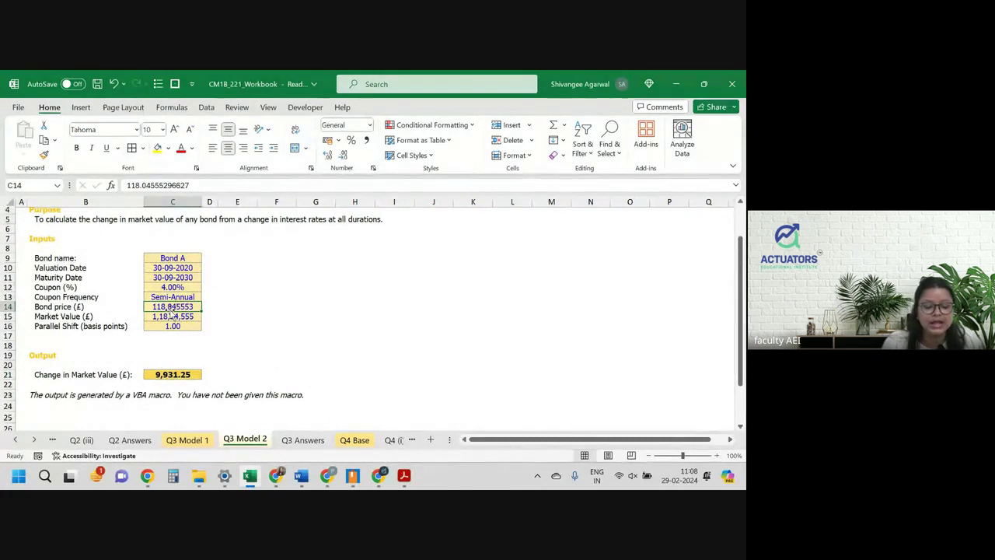
pyautogui.click(189, 440)
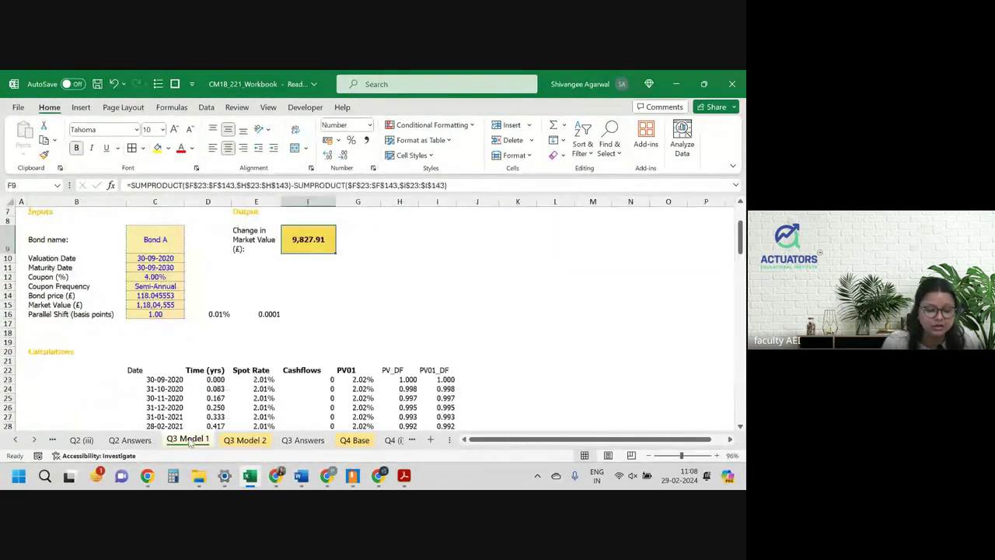
pyautogui.click(155, 295)
pyautogui.click(159, 305)
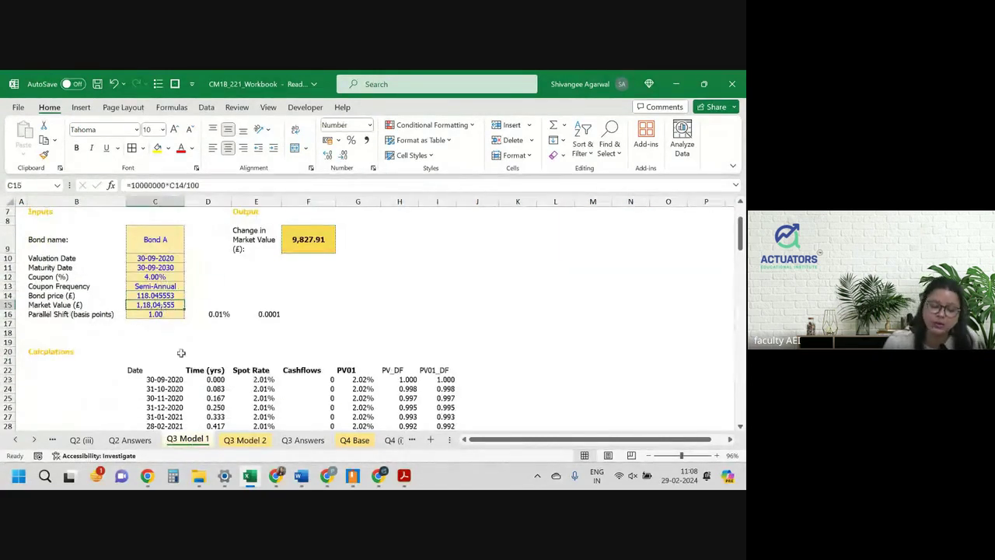
pyautogui.click(247, 440)
pyautogui.doubleClick(181, 376)
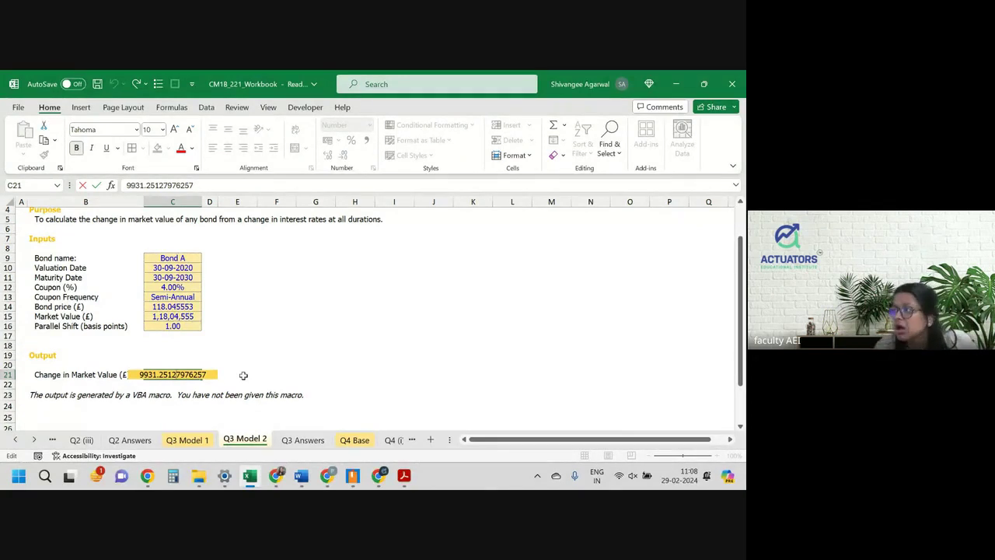
pyautogui.press('Return')
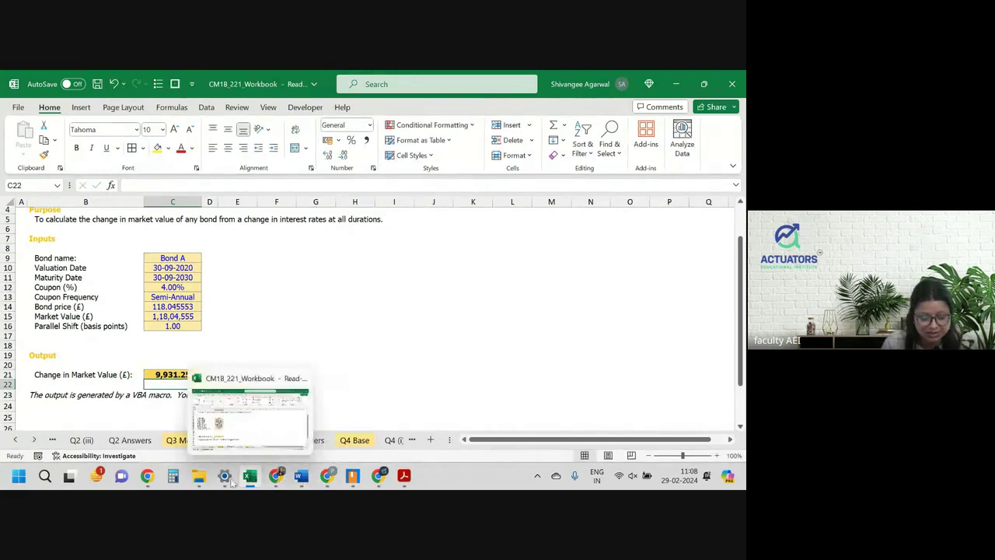
# Step: Open the CM1B_221_Solution workbook from the extracted exam folder in File Explorer
pyautogui.click(198, 477)
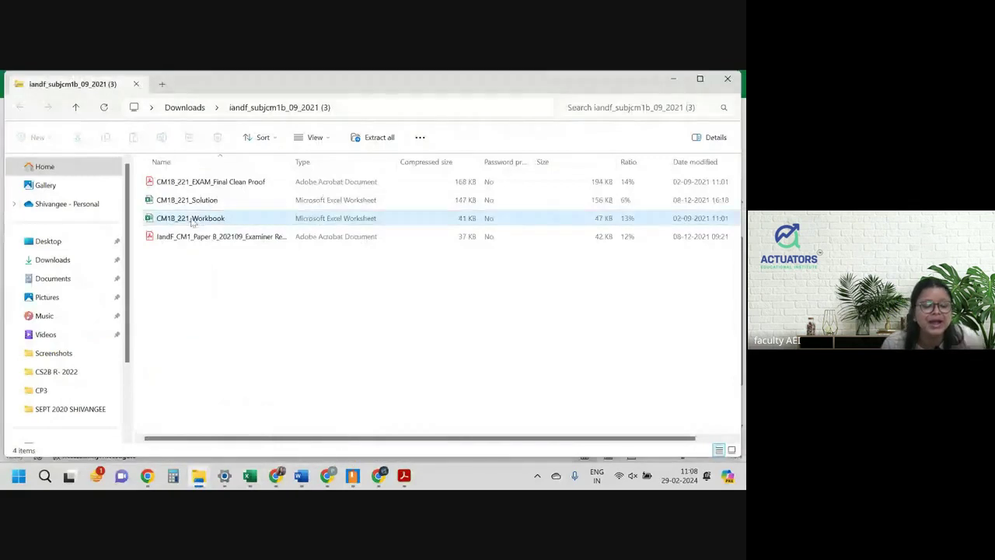
pyautogui.doubleClick(187, 201)
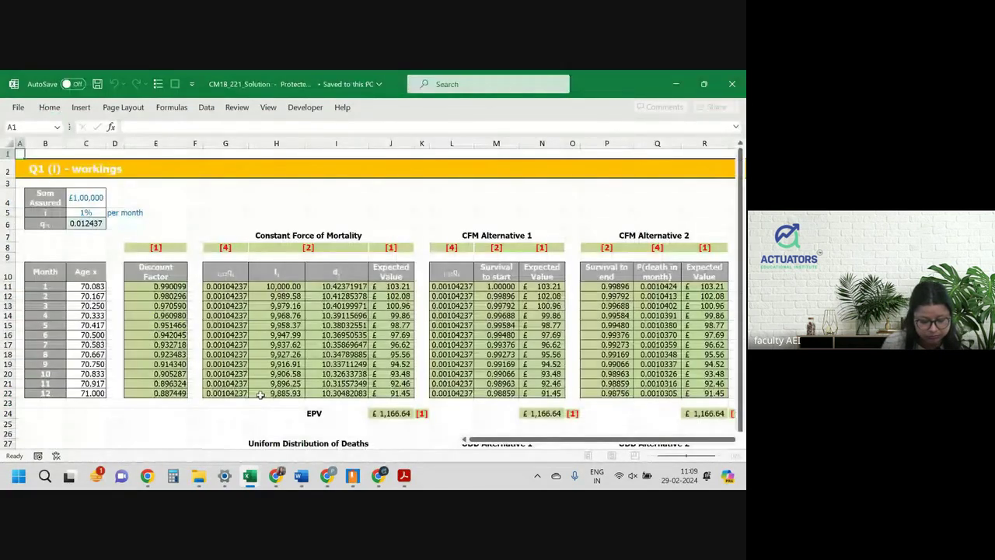
# Step: Go to the Q3 Answers sheet and read the model limitations listed in B4 to B6
pyautogui.click(35, 440)
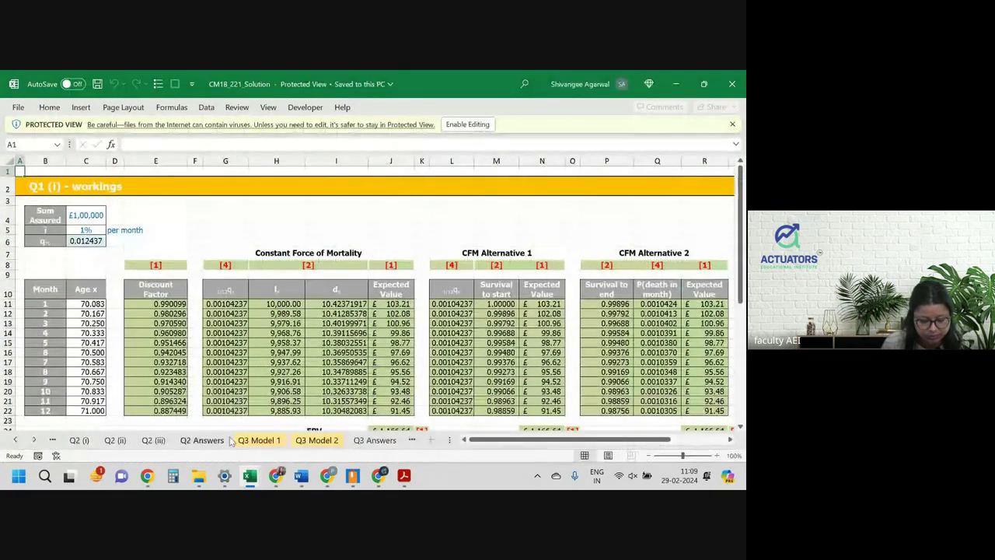
pyautogui.click(340, 440)
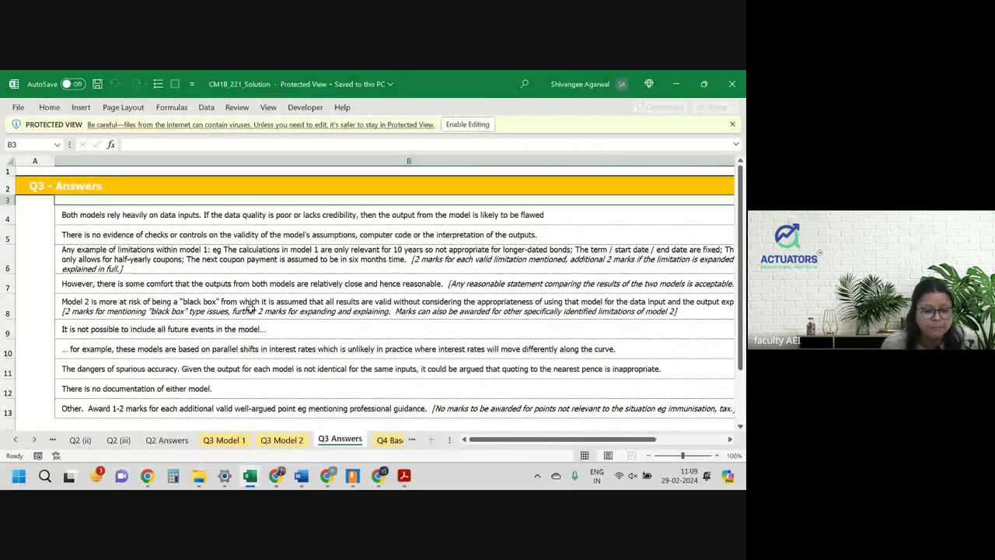
pyautogui.press('Down')
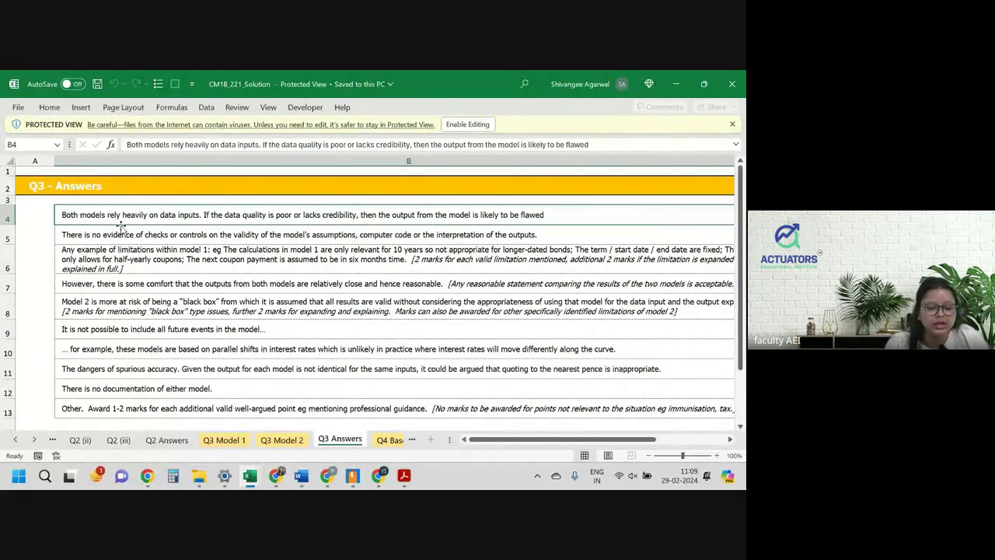
pyautogui.click(121, 232)
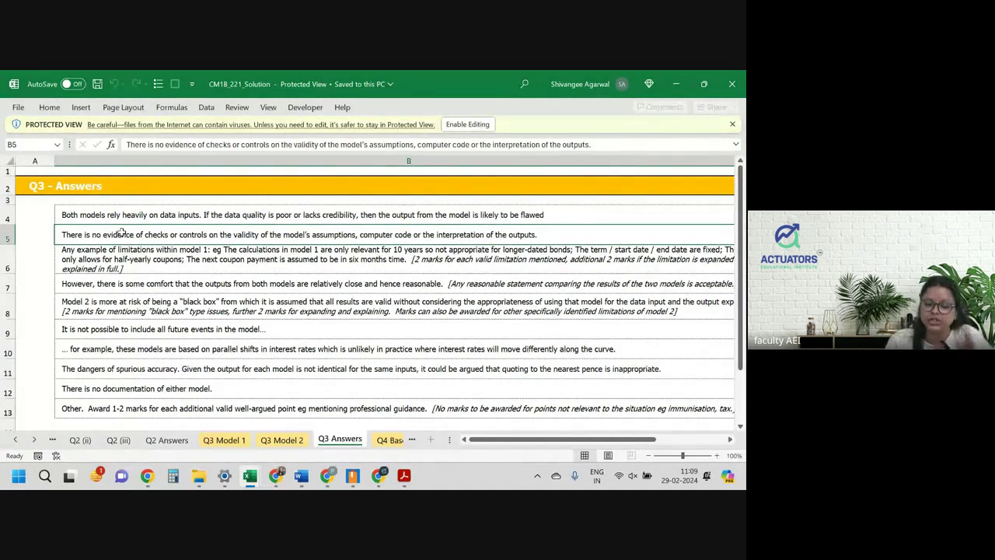
pyautogui.click(132, 261)
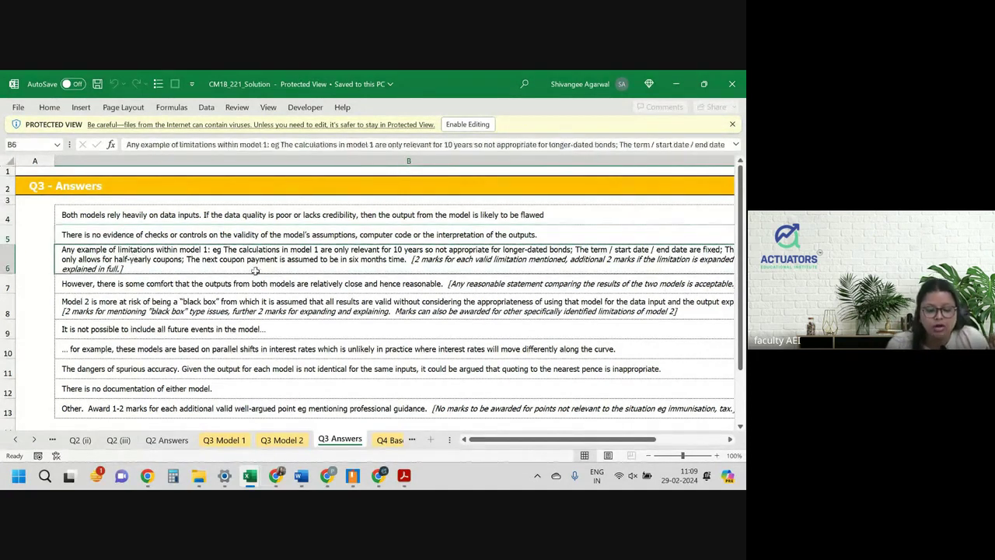
pyautogui.hscroll(2, 282, 276)
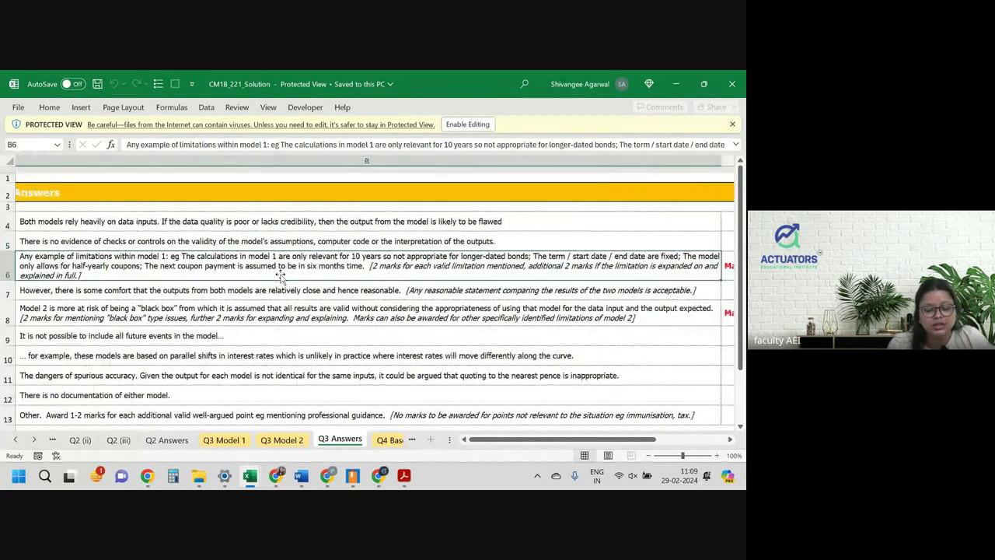
pyautogui.scroll(-1, 281, 276)
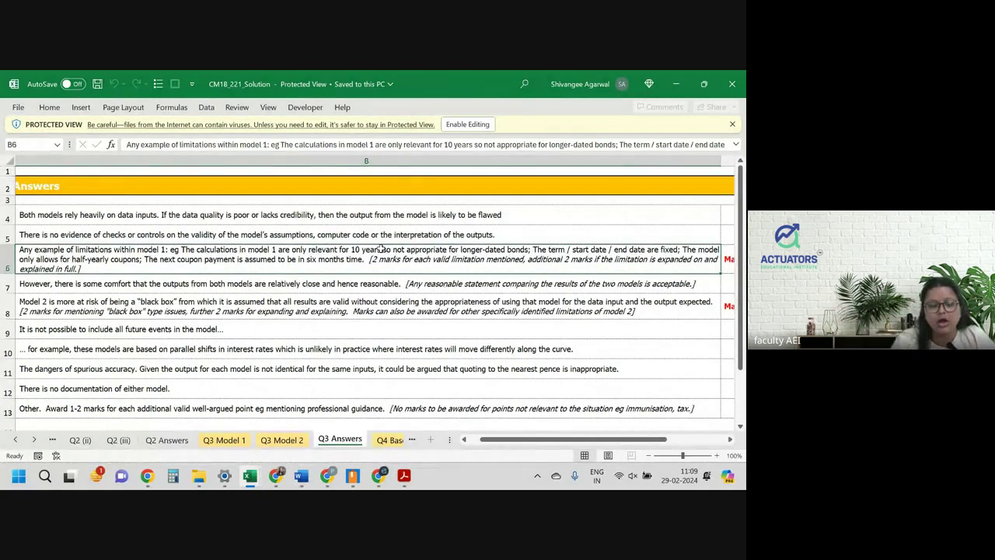
pyautogui.hscroll(-2, 381, 247)
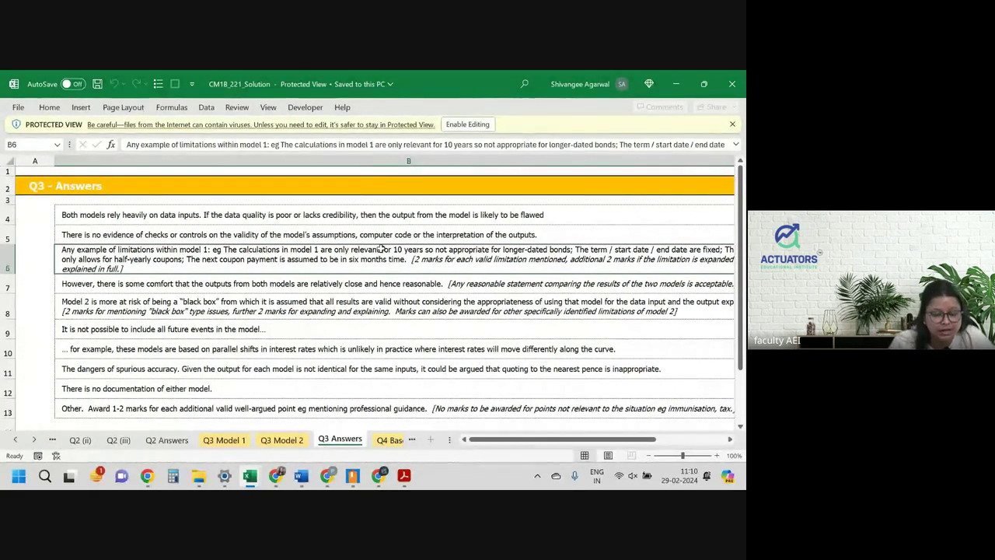
pyautogui.click(217, 283)
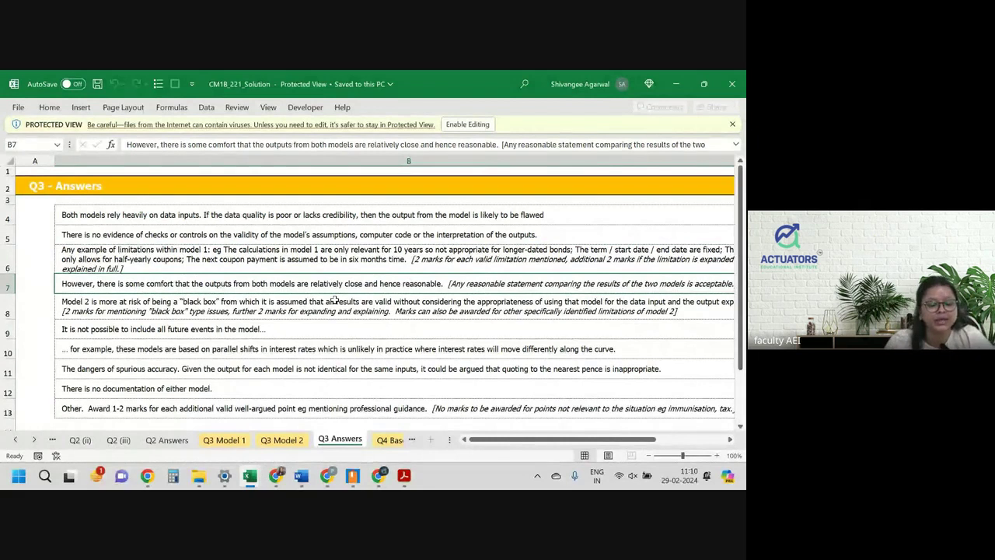
pyautogui.click(286, 302)
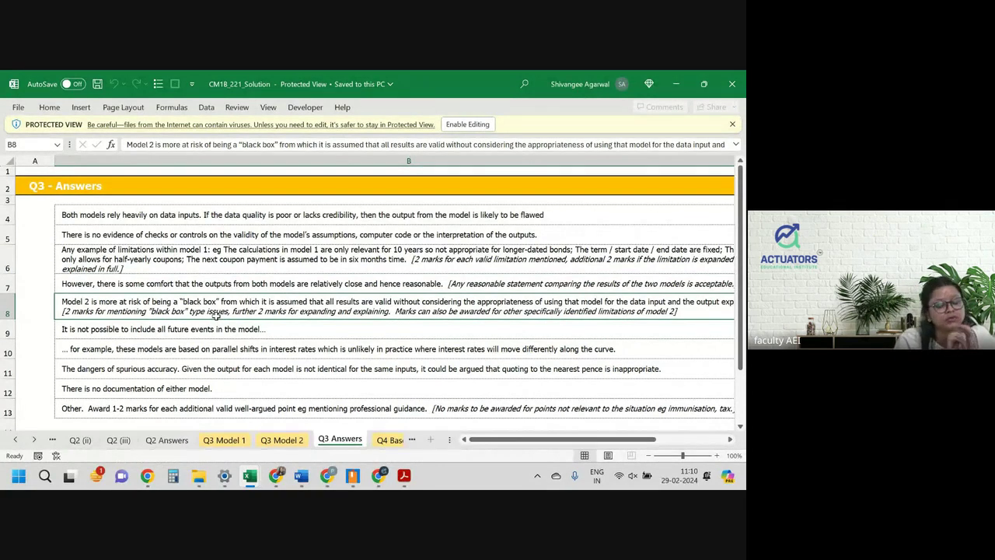
pyautogui.click(157, 328)
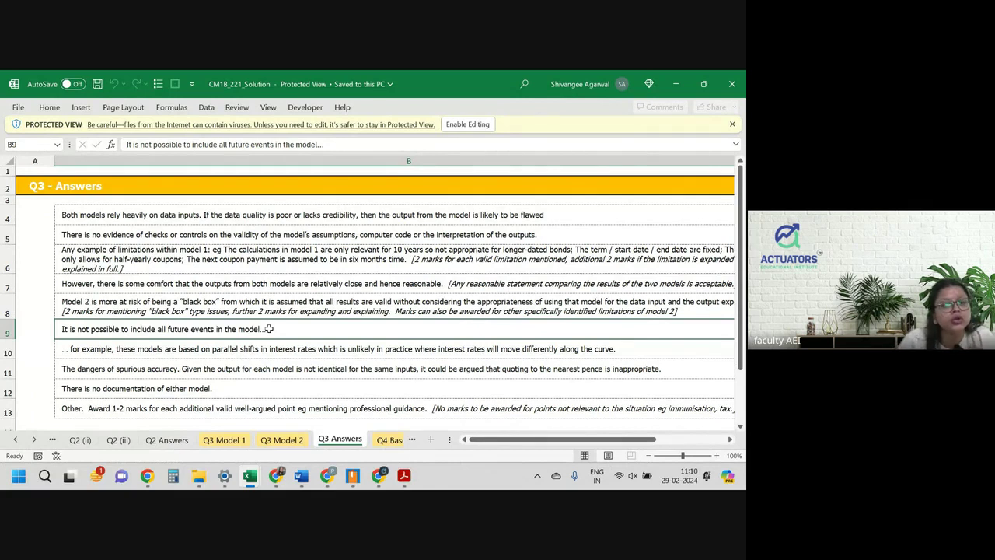
pyautogui.click(147, 368)
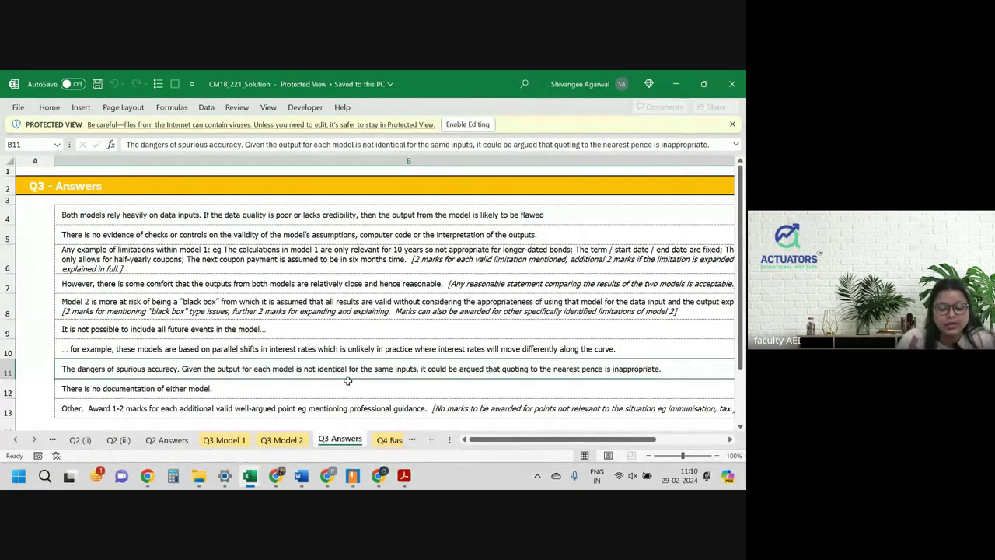
pyautogui.click(234, 440)
pyautogui.click(276, 443)
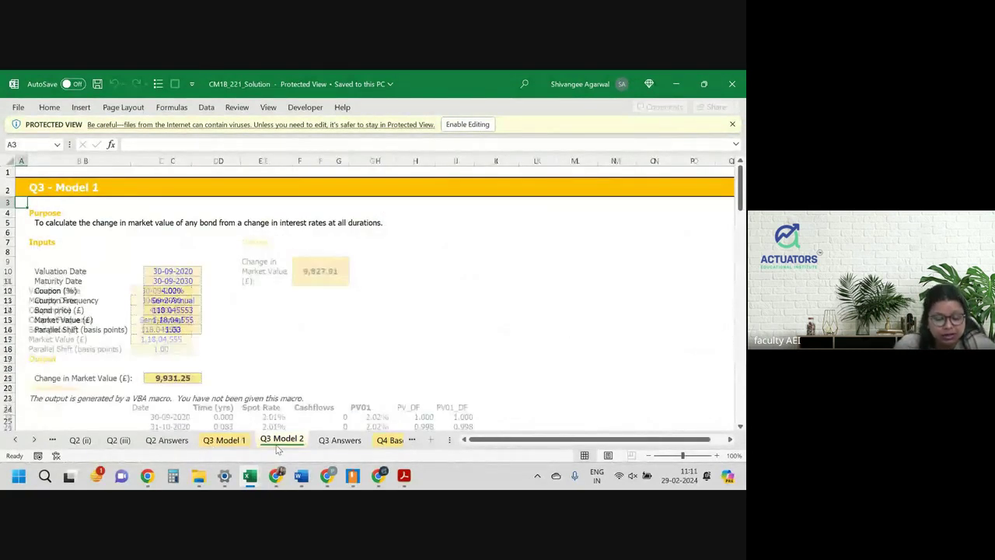
pyautogui.hotkey('ctrl', 'pageup')
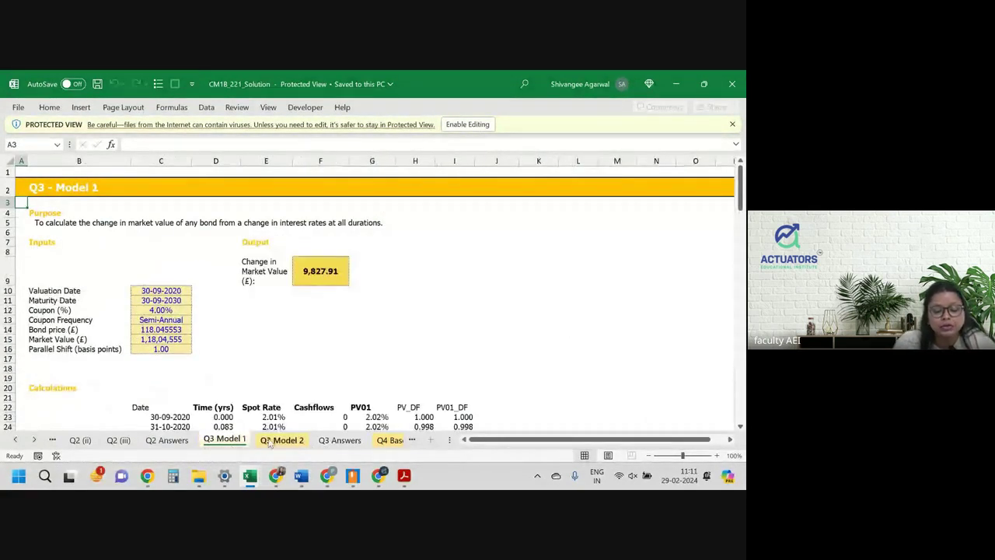
pyautogui.click(268, 442)
pyautogui.click(325, 445)
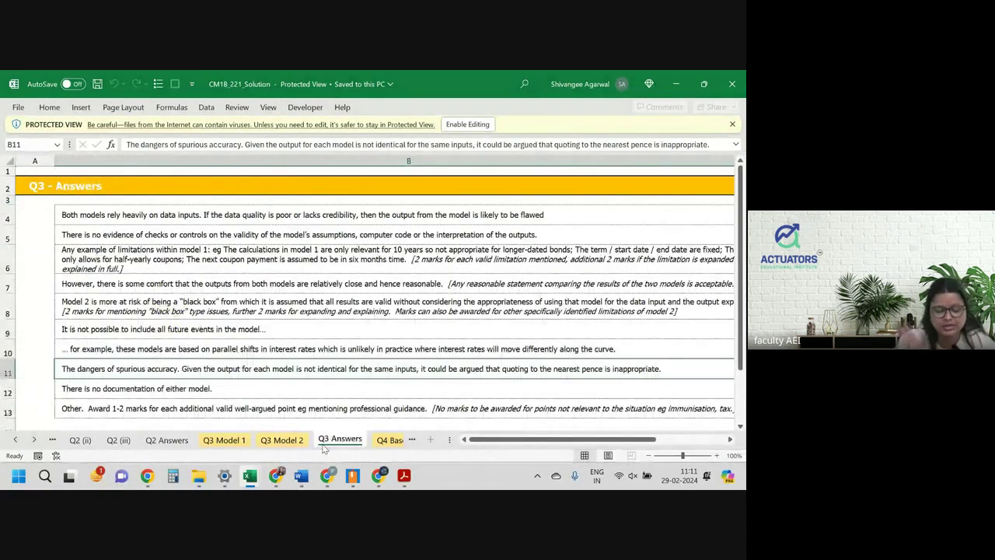
pyautogui.press('Down')
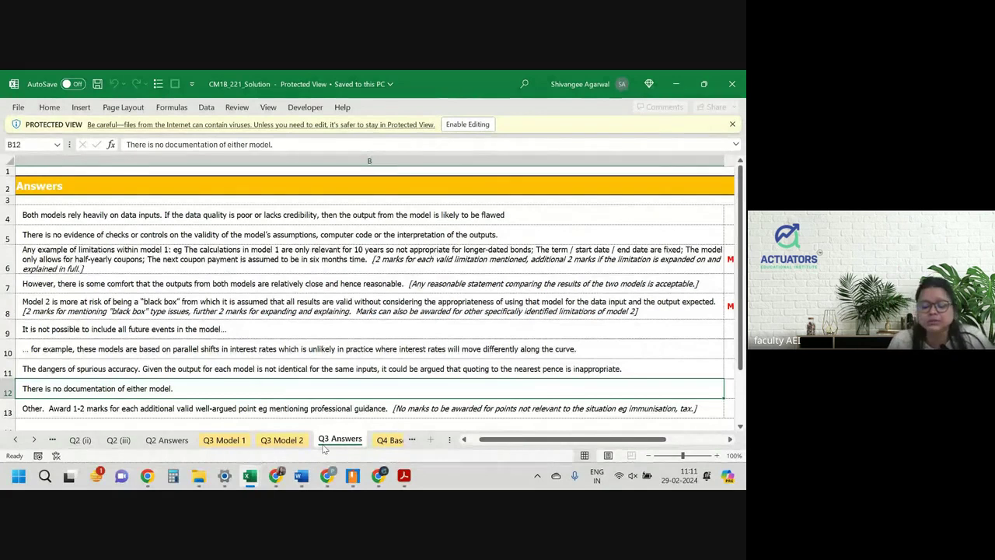
# Step: Switch to the exam paper PDF and scroll up to Question 2's £300,000 first-time buyer mortgage
pyautogui.moveTo(327, 475)
pyautogui.click(328, 400)
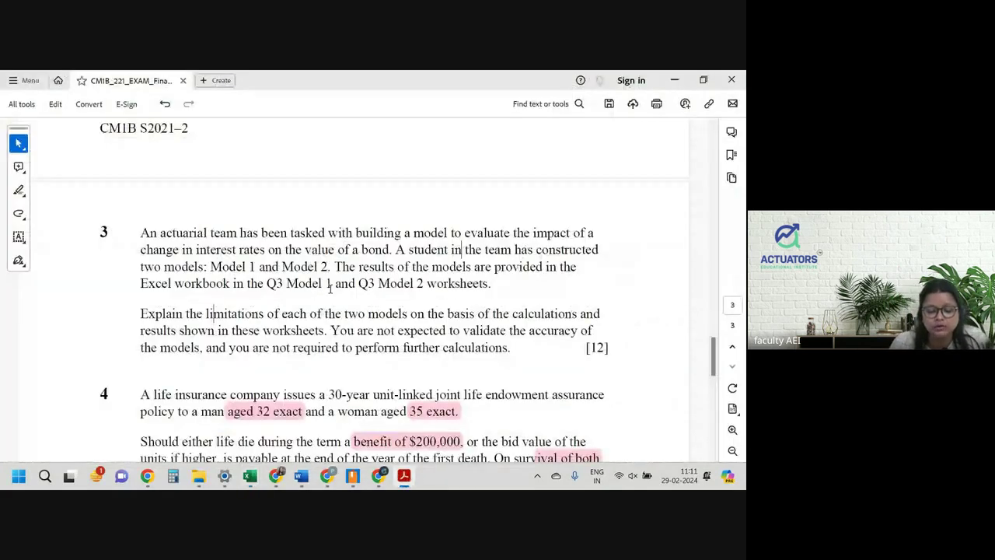
pyautogui.scroll(10, 330, 288)
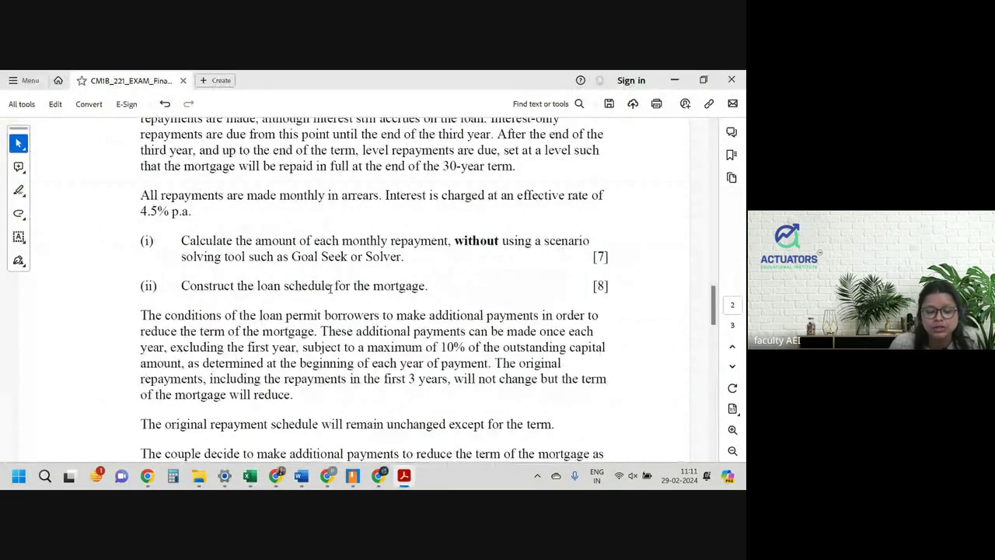
pyautogui.scroll(3, 330, 287)
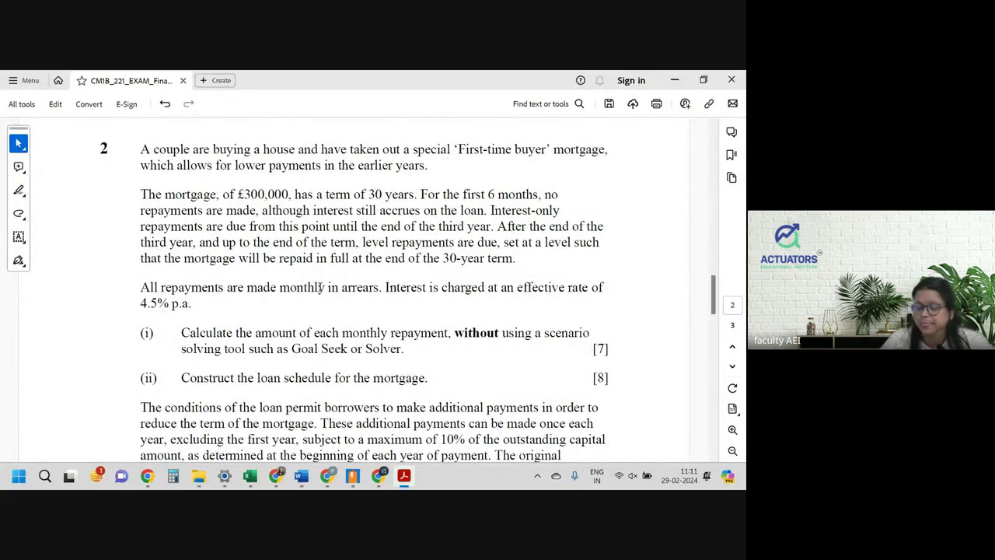
# Step: Highlight the first-paragraph phrases about the couple buying a house and lower early payments
pyautogui.moveTo(154, 150)
pyautogui.mouseDown()
pyautogui.moveTo(356, 165)
pyautogui.moveTo(350, 150)
pyautogui.moveTo(548, 153)
pyautogui.mouseUp()
pyautogui.click(569, 153)
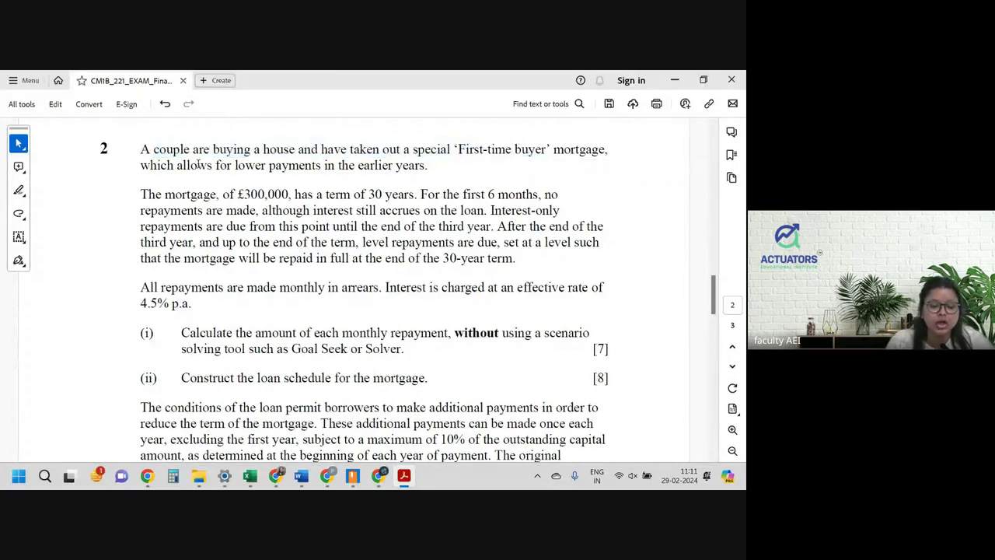
pyautogui.moveTo(177, 165); pyautogui.dragTo(408, 174)
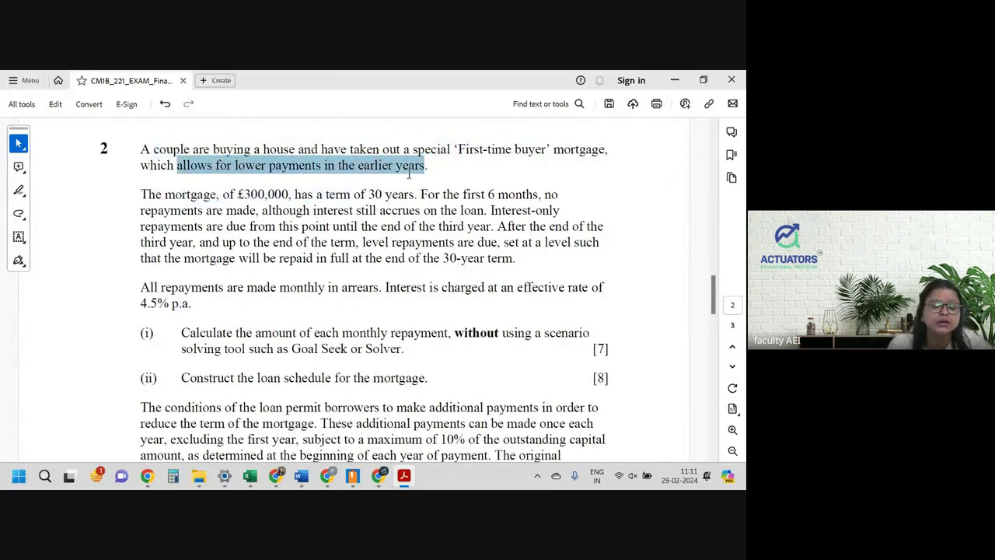
pyautogui.click(408, 174)
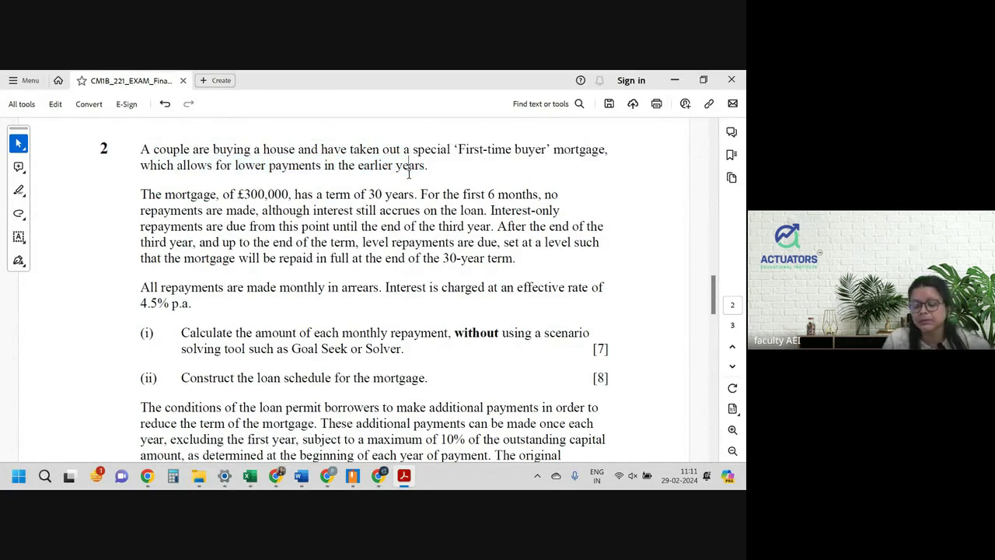
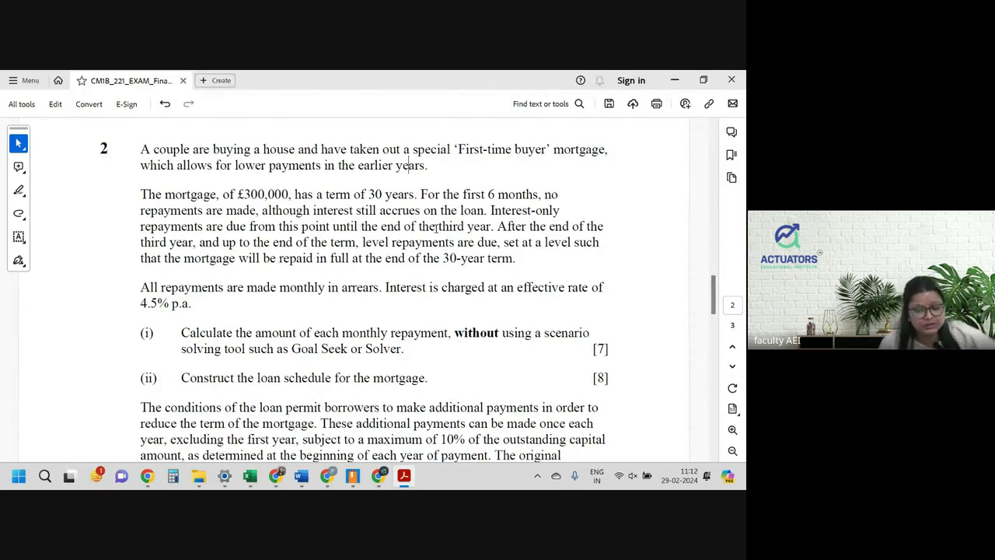
# Step: Highlight the phrase 'Interest-only' in pink in question 2's mortgage description
pyautogui.moveTo(358, 225); pyautogui.dragTo(494, 226)
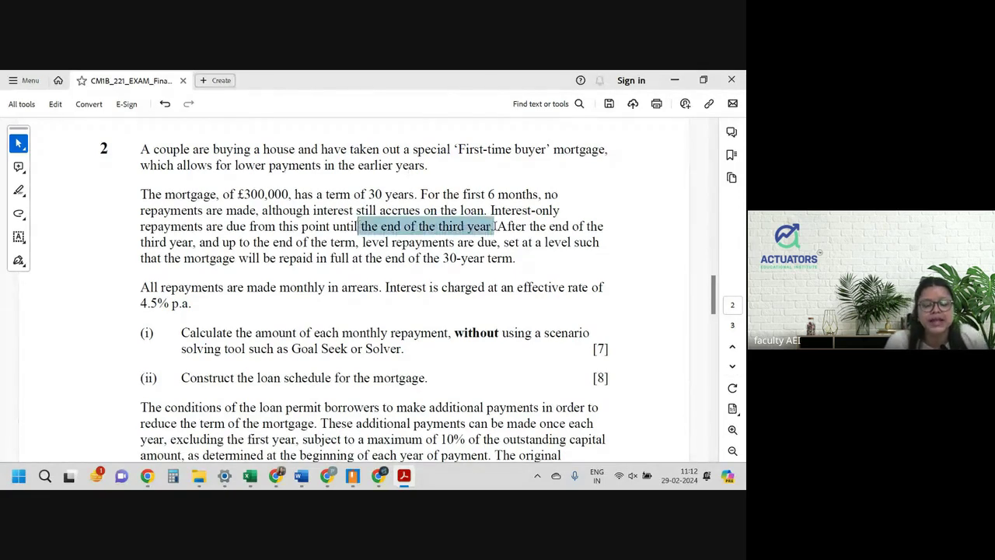
pyautogui.click(489, 230)
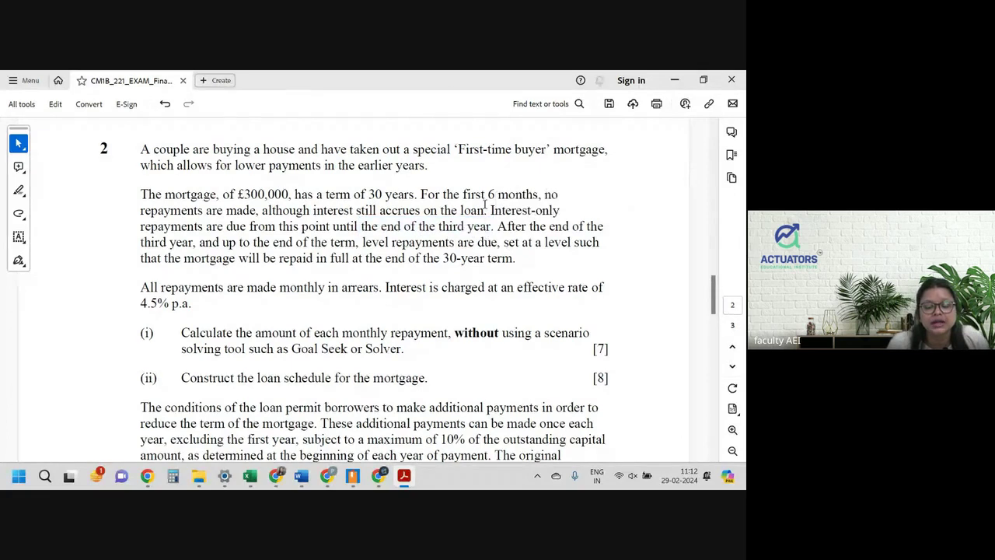
pyautogui.moveTo(486, 204); pyautogui.dragTo(561, 208)
pyautogui.click(567, 187)
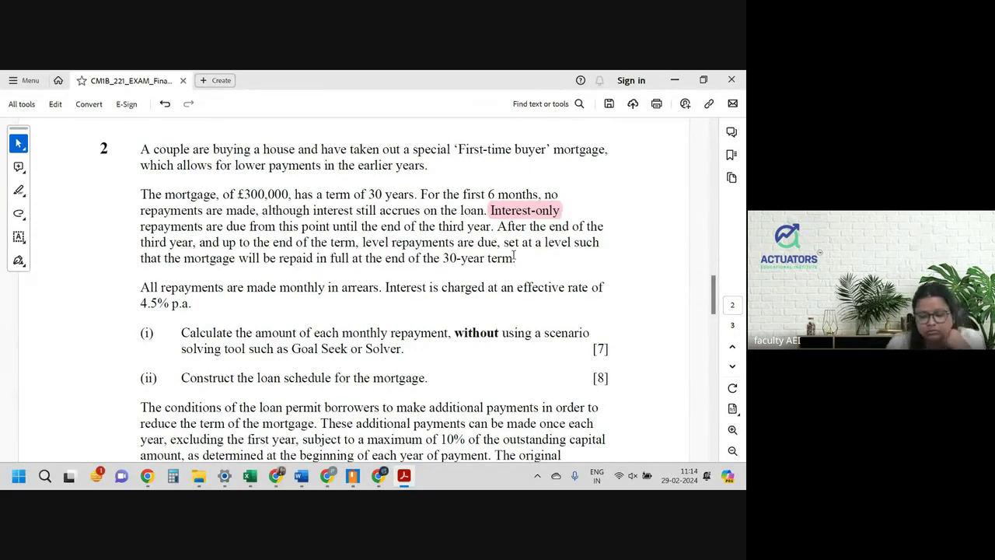
pyautogui.moveTo(497, 226); pyautogui.dragTo(584, 226)
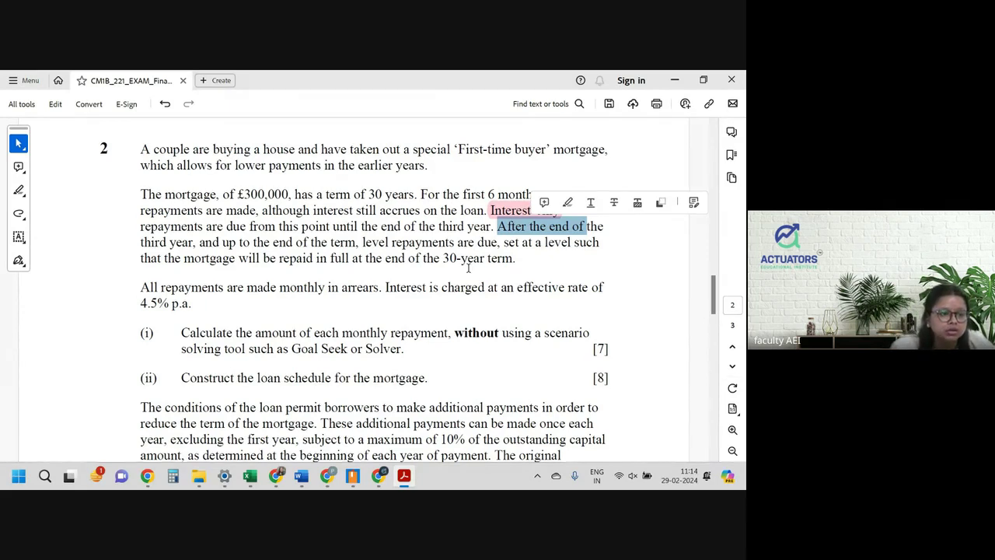
pyautogui.moveTo(160, 287); pyautogui.dragTo(364, 288)
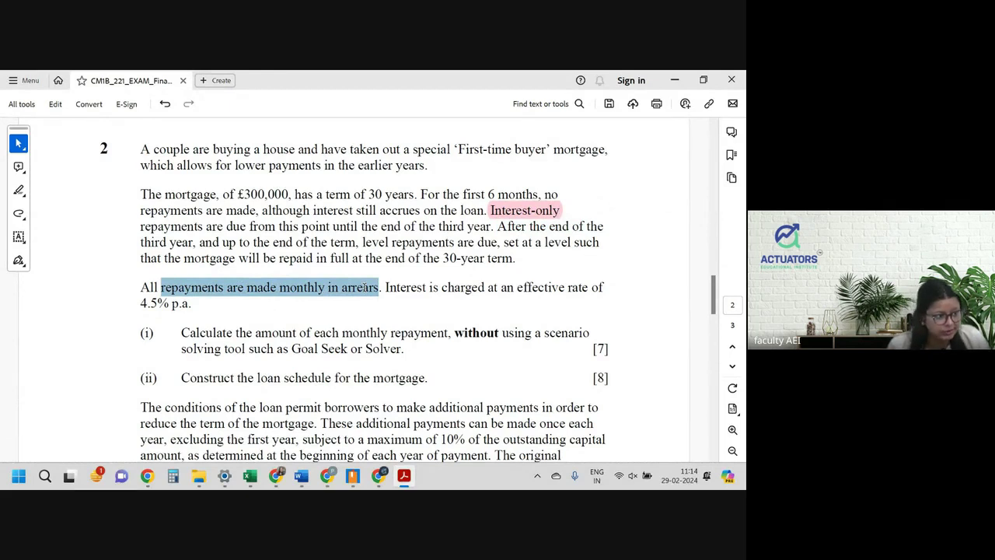
pyautogui.click(402, 289)
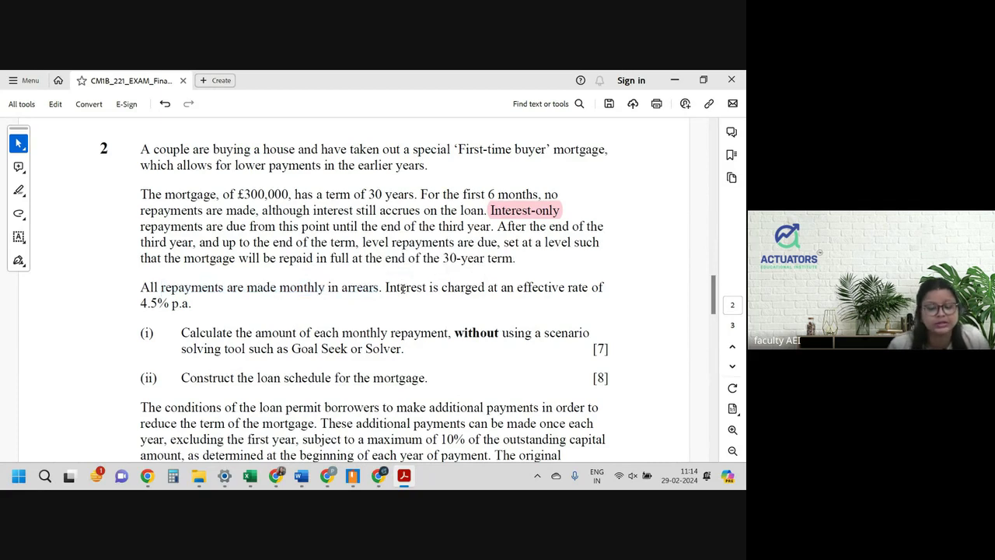
pyautogui.moveTo(386, 287); pyautogui.dragTo(580, 300)
pyautogui.moveTo(141, 303); pyautogui.dragTo(177, 309)
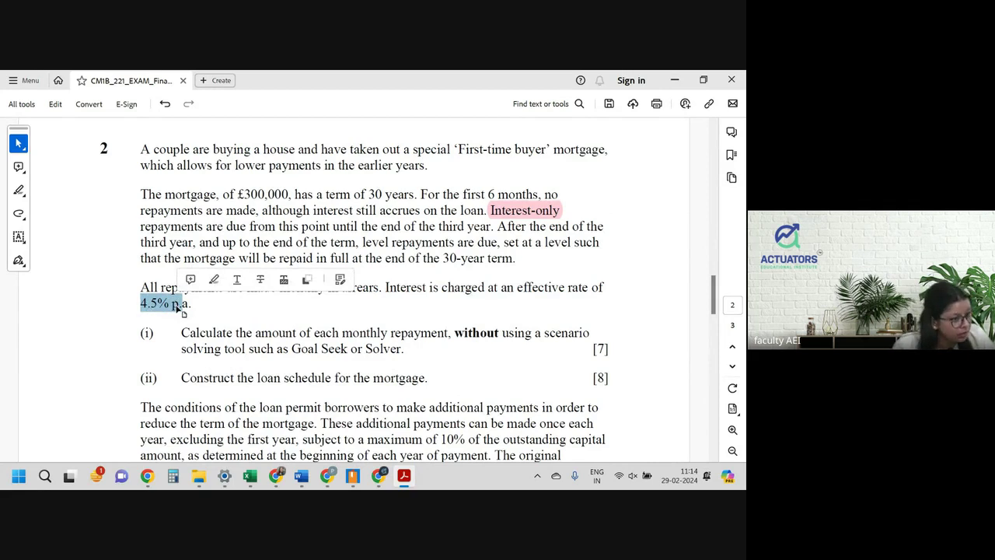
pyautogui.scroll(-1, 179, 308)
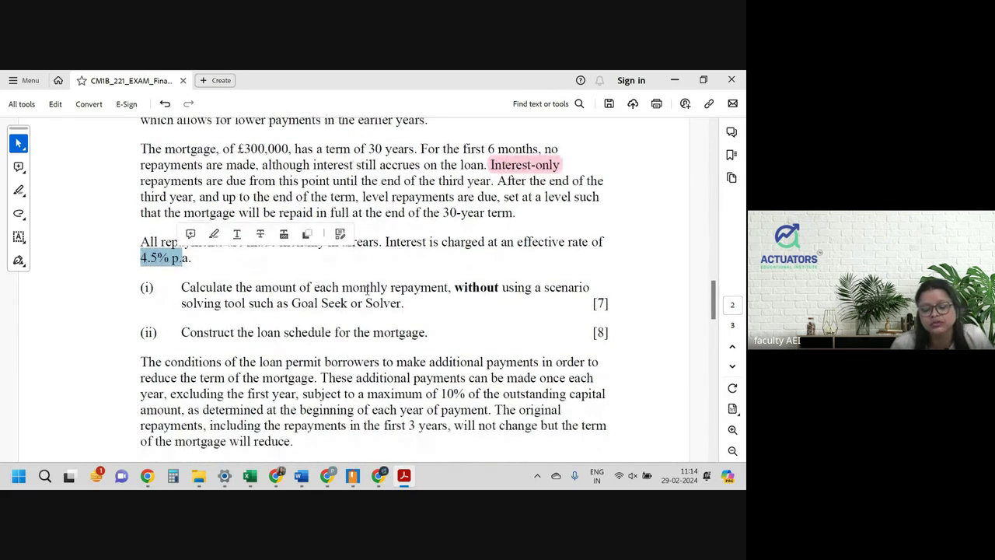
pyautogui.click(403, 303)
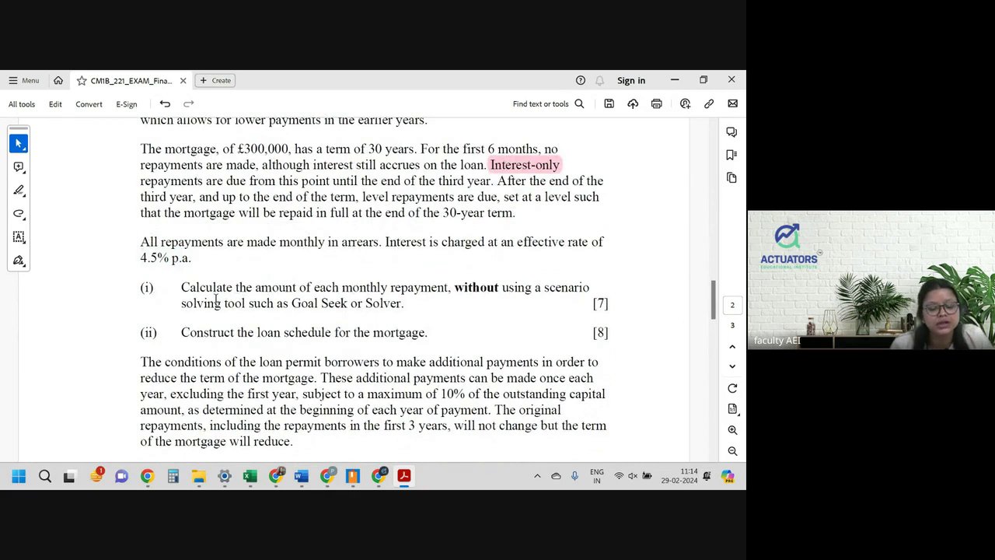
pyautogui.moveTo(249, 305); pyautogui.dragTo(401, 305)
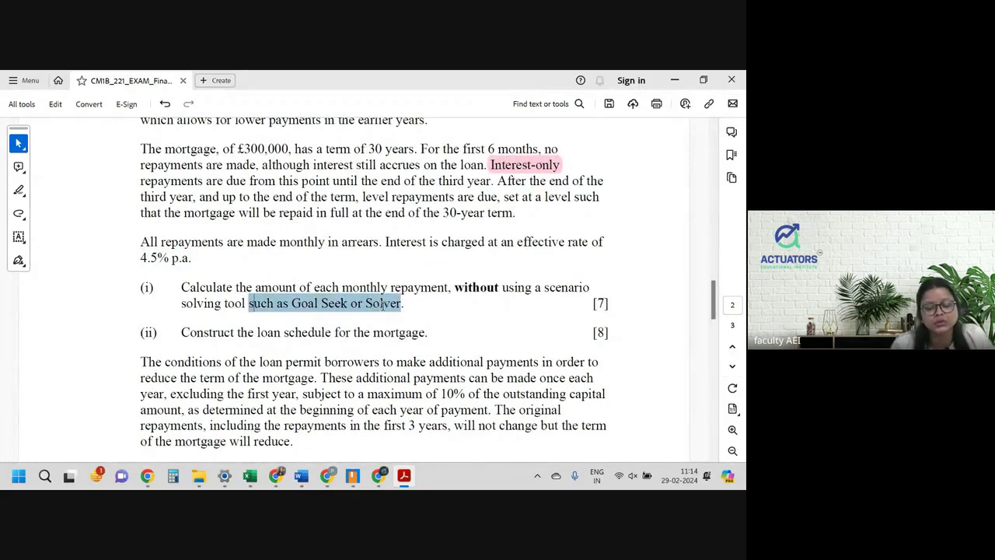
pyautogui.click(384, 308)
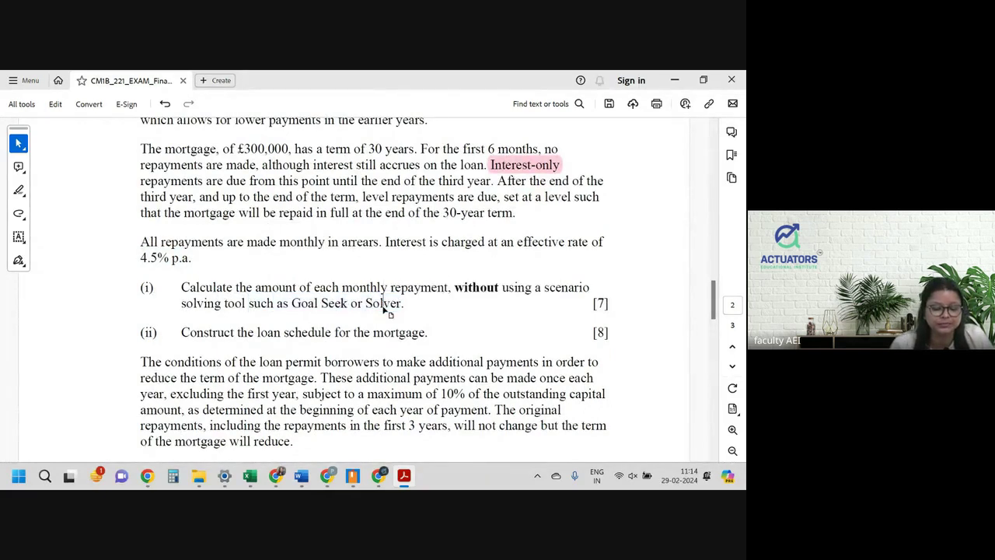
pyautogui.scroll(2, 384, 308)
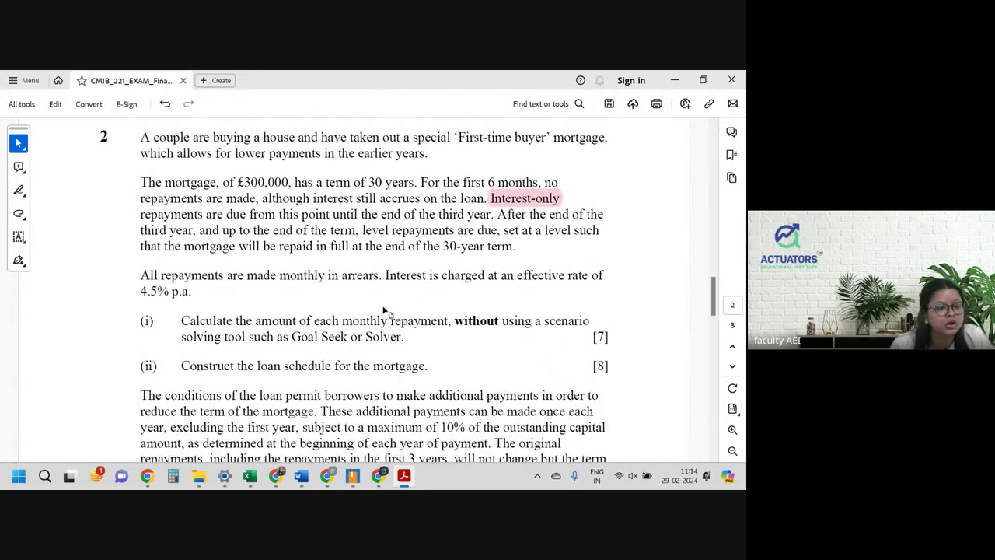
# Step: Review the part (i) and (ii) task wording, then bring up the Excel workbook previews
pyautogui.scroll(1, 382, 307)
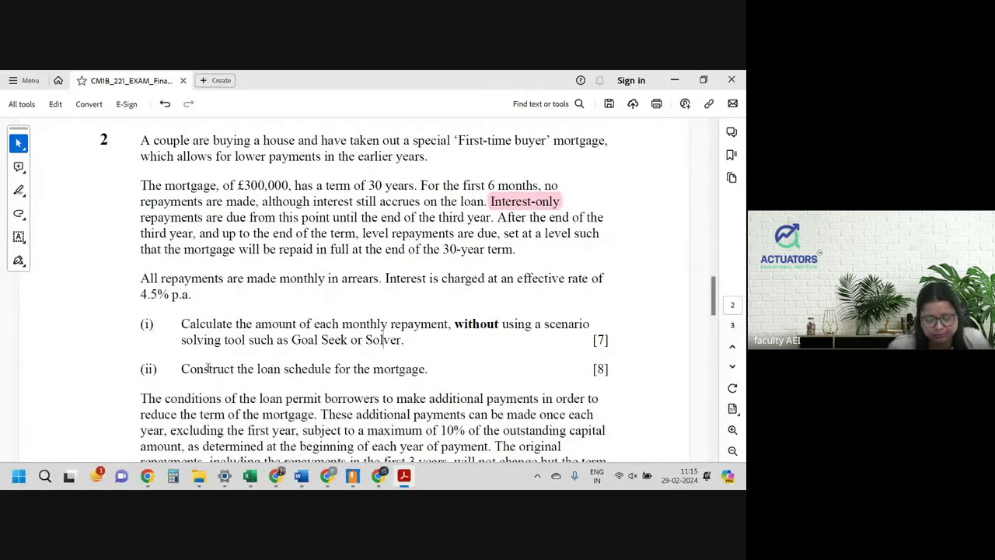
pyautogui.moveTo(181, 368); pyautogui.dragTo(425, 368)
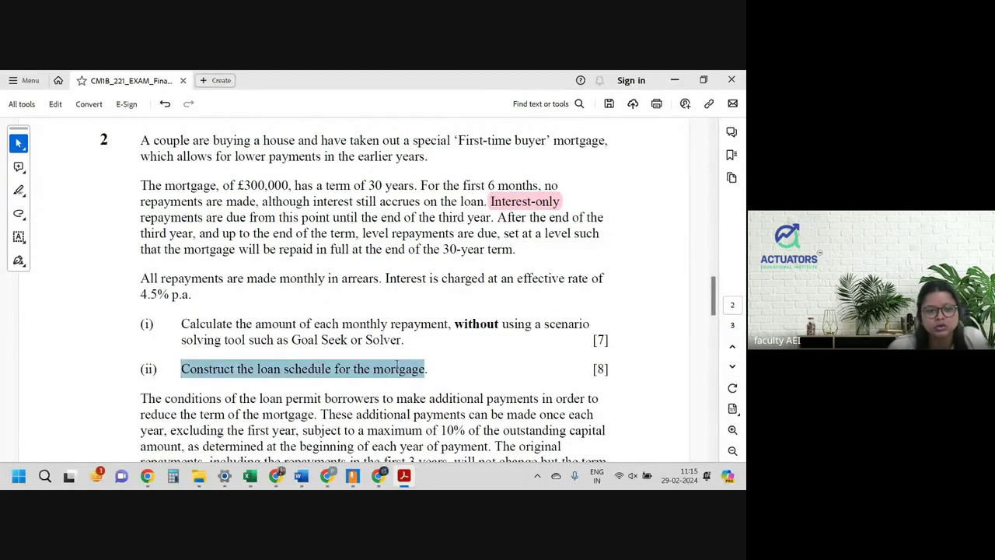
pyautogui.moveTo(298, 325); pyautogui.dragTo(401, 340)
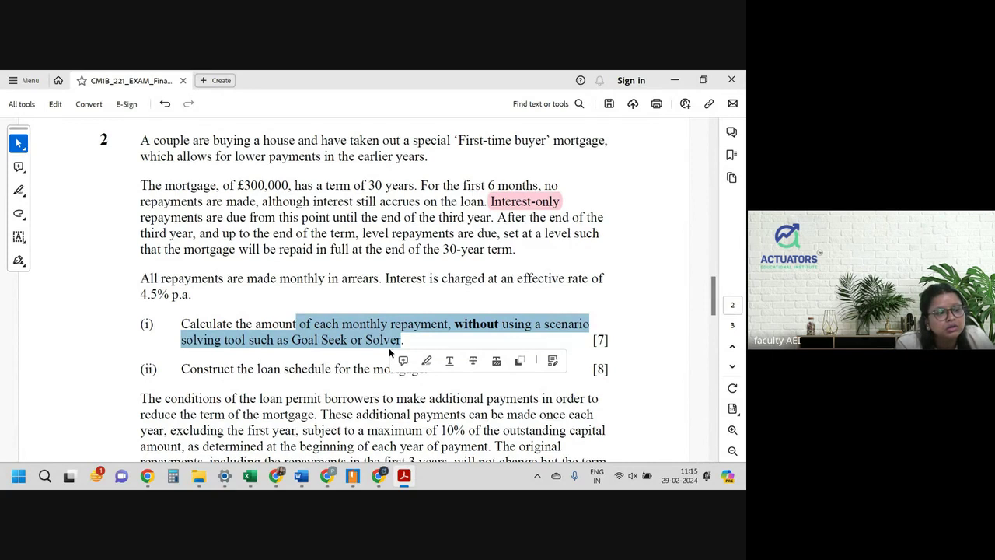
pyautogui.click(370, 340)
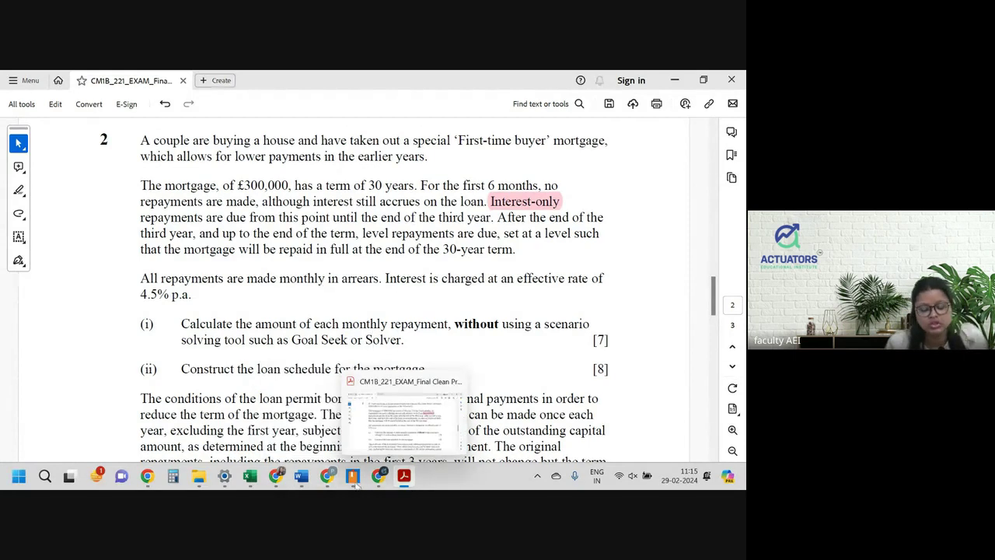
pyautogui.moveTo(251, 475)
pyautogui.mouseDown()
pyautogui.moveTo(349, 475)
pyautogui.moveTo(233, 479)
pyautogui.moveTo(247, 482)
pyautogui.mouseUp()
# Step: Switch back to the Excel workbook and go to the Q2 (i) sheet
pyautogui.moveTo(247, 478)
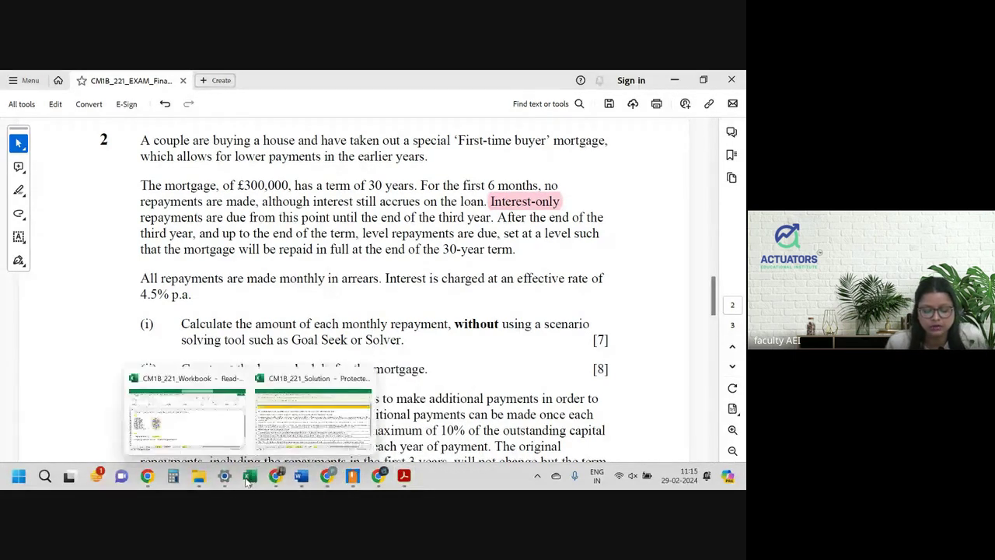
pyautogui.click(192, 418)
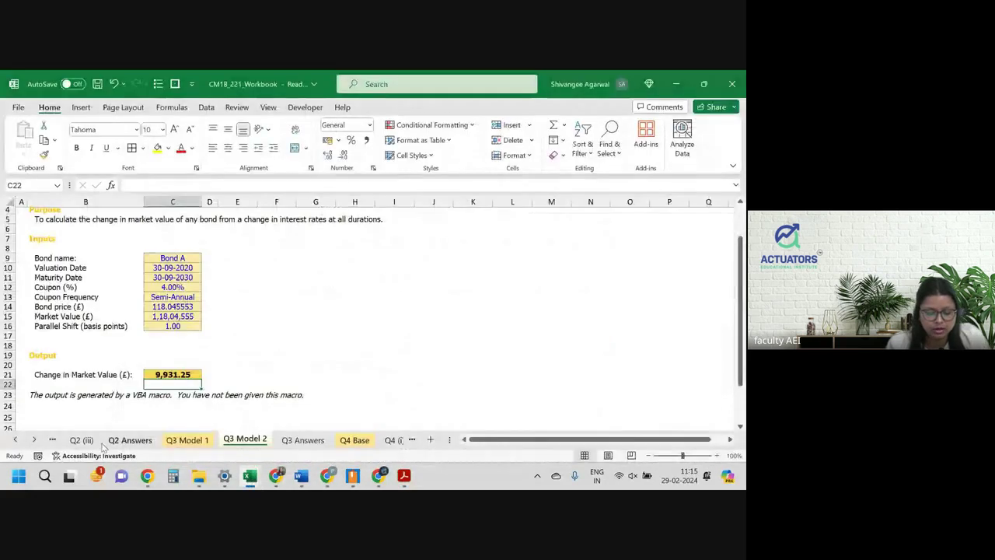
pyautogui.click(15, 439)
pyautogui.click(17, 441)
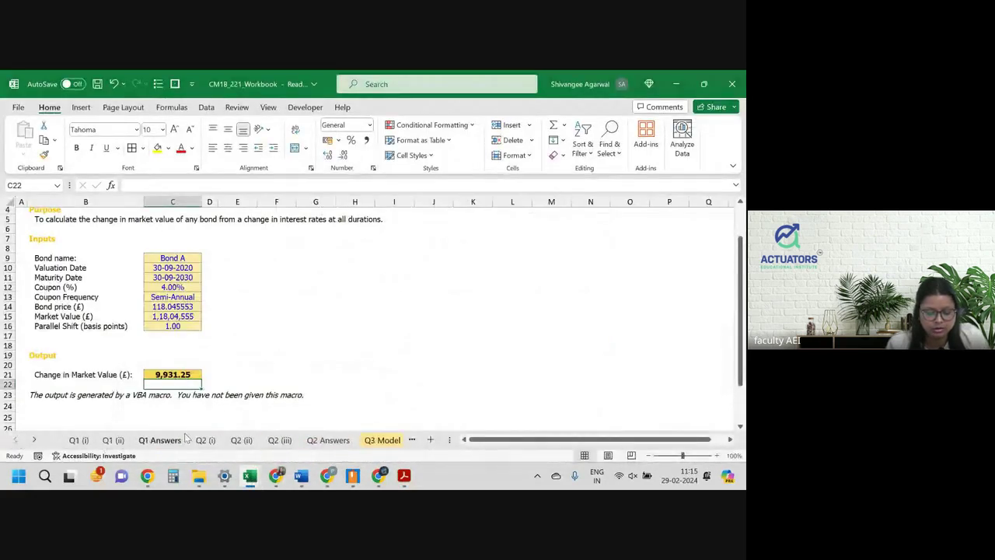
pyautogui.click(205, 440)
pyautogui.scroll(3, 185, 295)
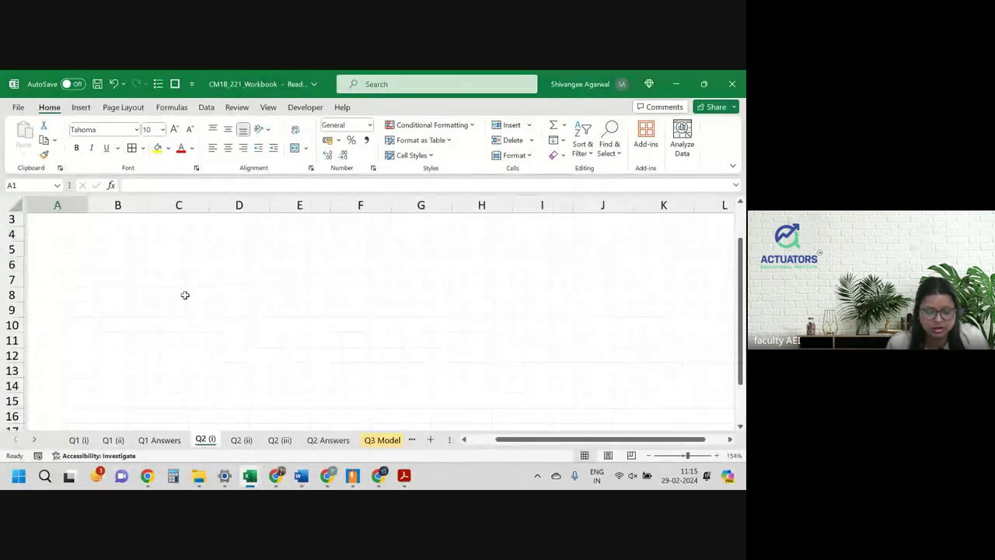
pyautogui.scroll(3, 185, 295)
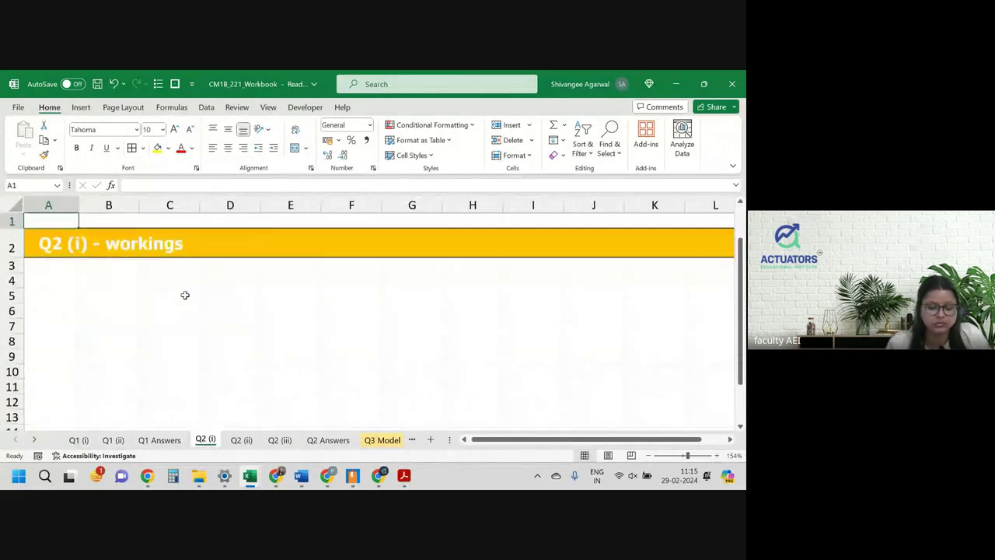
pyautogui.scroll(-3, 185, 294)
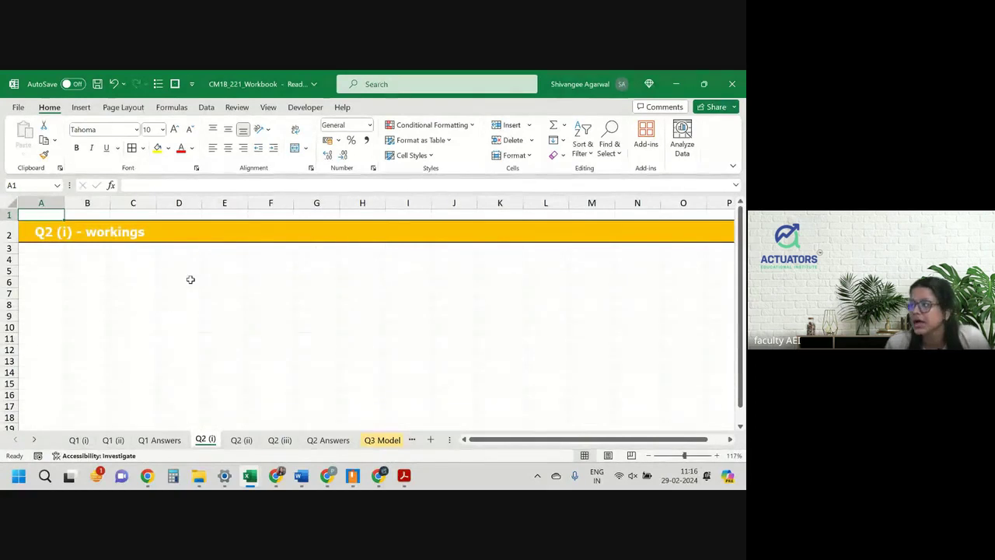
# Step: Label B5 'Initial loan amount' and widen column B to fit it
pyautogui.click(118, 270)
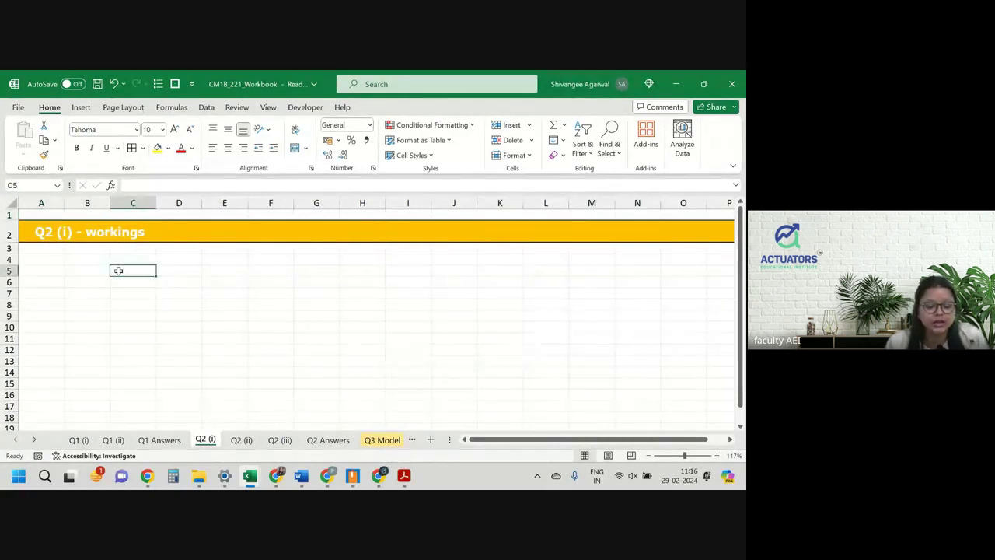
pyautogui.press('Left')
pyautogui.write('Ini')
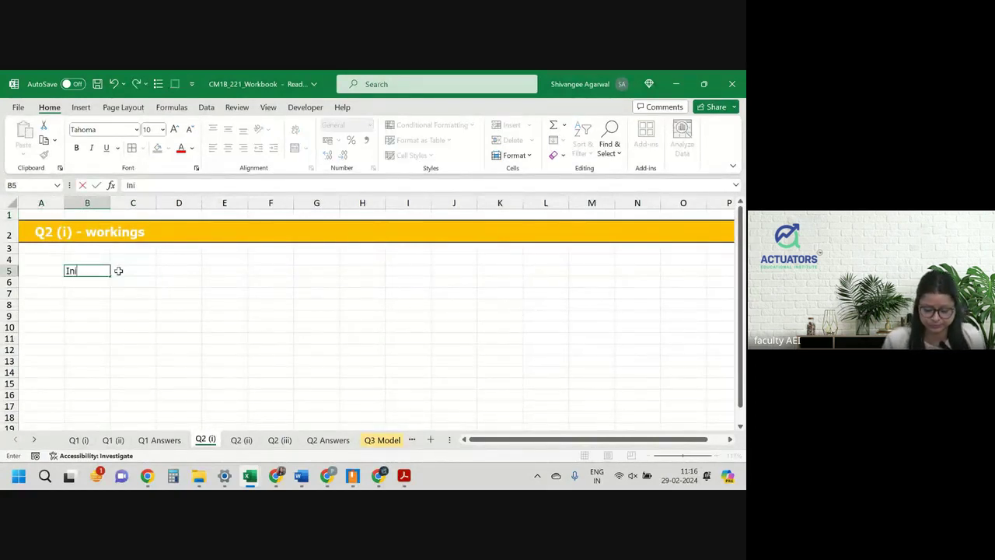
pyautogui.write('tial loan')
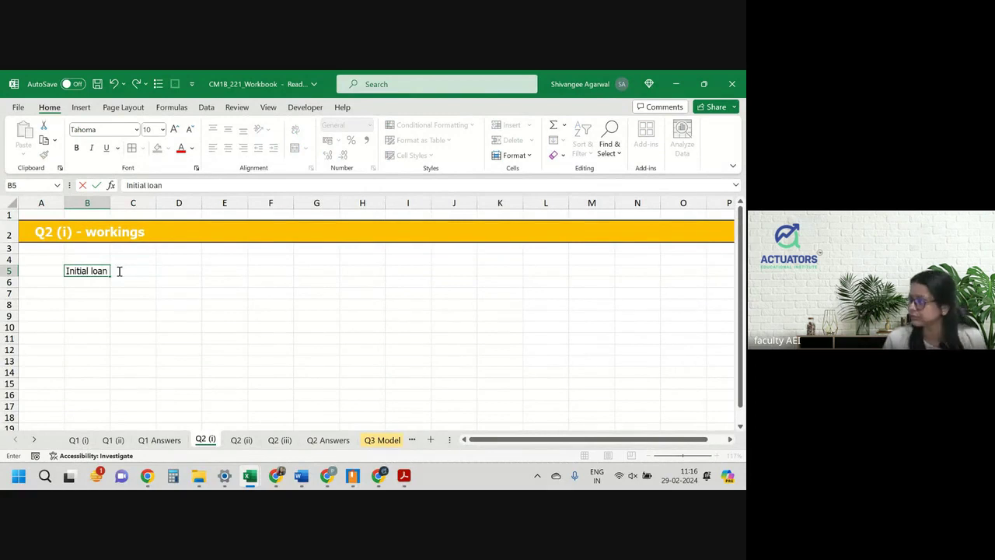
pyautogui.write(' amount')
pyautogui.press('Return')
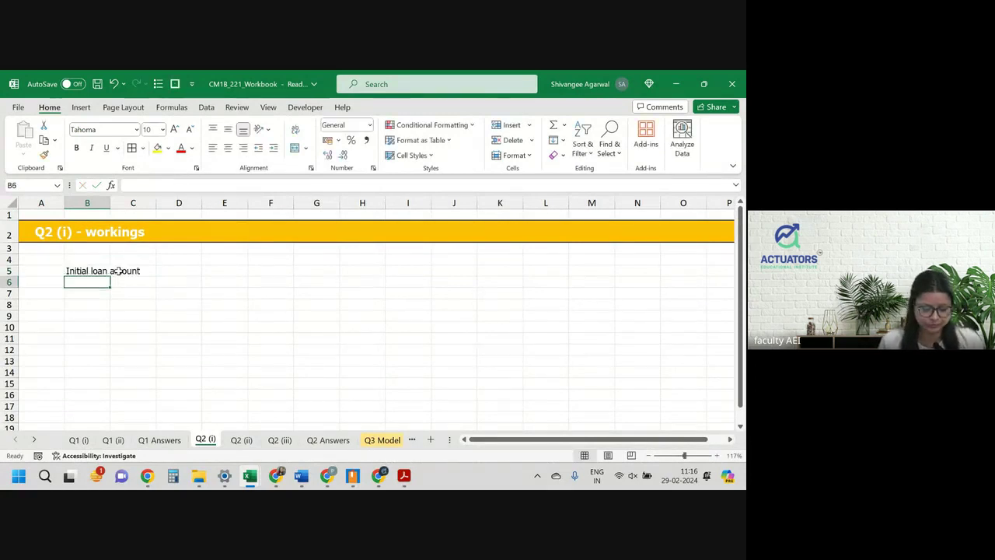
pyautogui.moveTo(110, 203); pyautogui.dragTo(172, 210)
# Step: Enter 3,00,000 in C5 in Accounting format with the £ English (UK) symbol
pyautogui.click(197, 269)
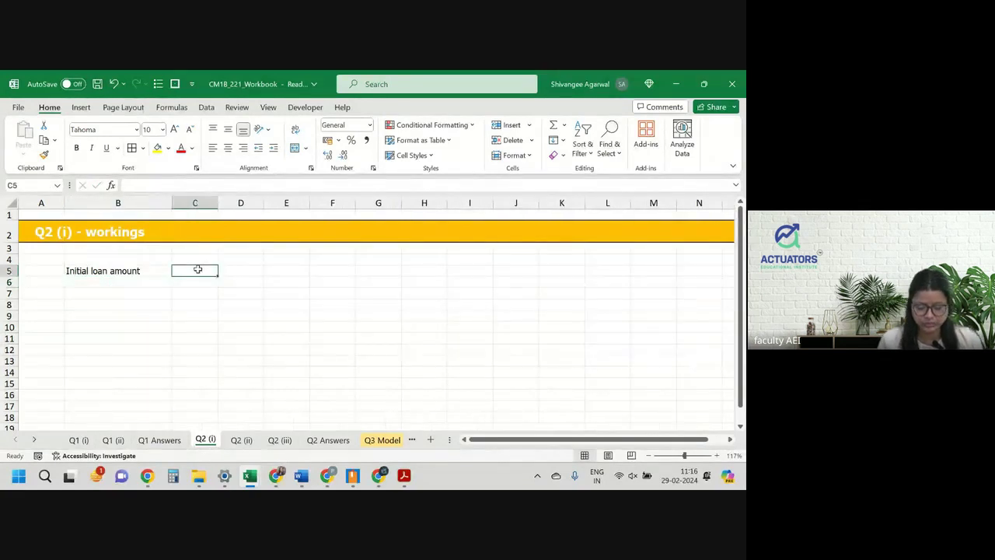
pyautogui.write('3,00,000')
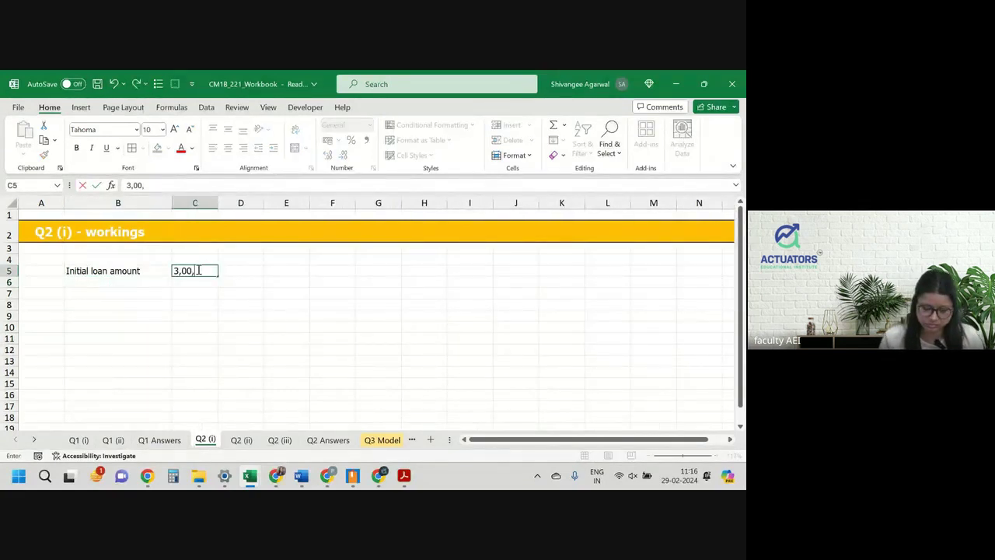
pyautogui.press('Return')
pyautogui.click(197, 270)
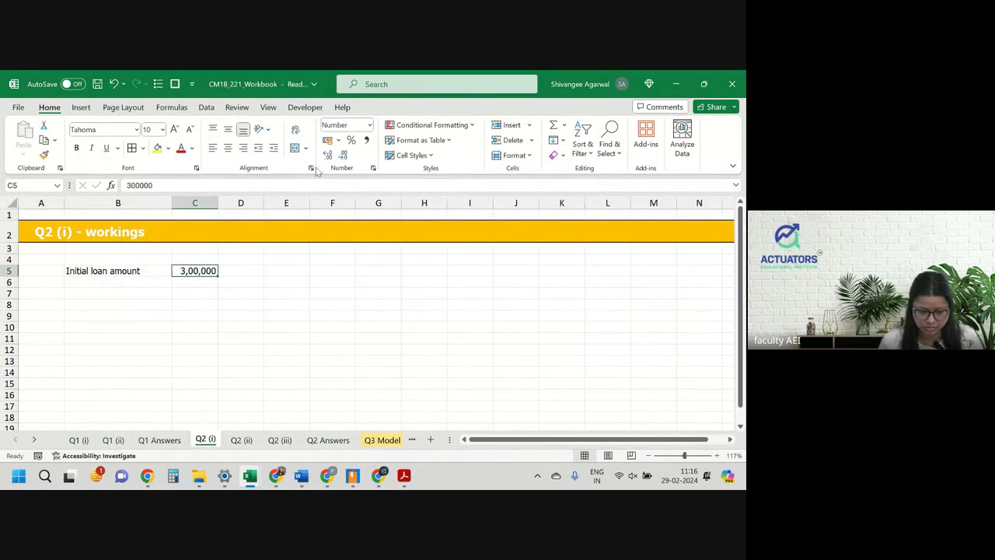
pyautogui.click(327, 140)
pyautogui.click(338, 141)
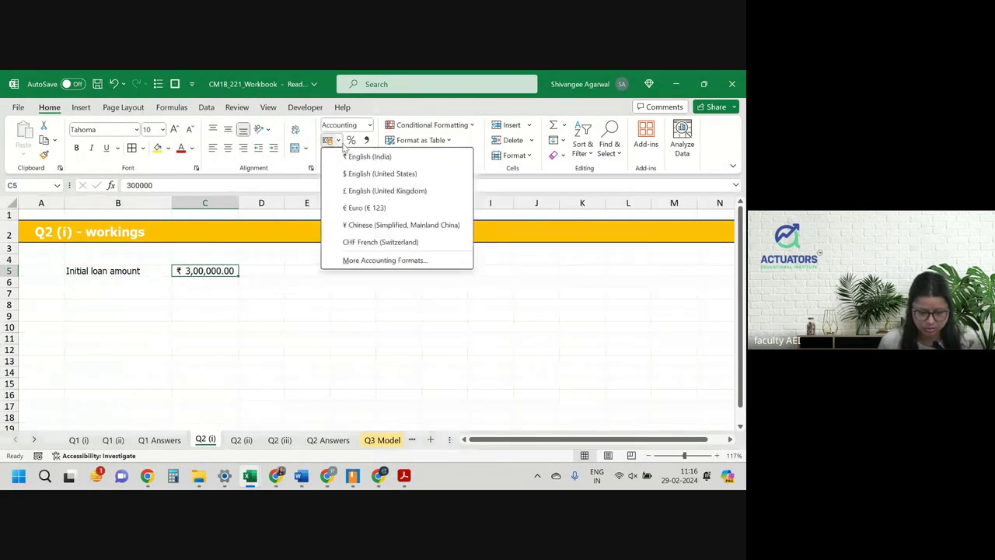
pyautogui.click(365, 191)
# Step: Add 'Annual interest effective' with 4.5% in row 6 and an i(12)/12 label in B7
pyautogui.press('Down')
pyautogui.press('Left')
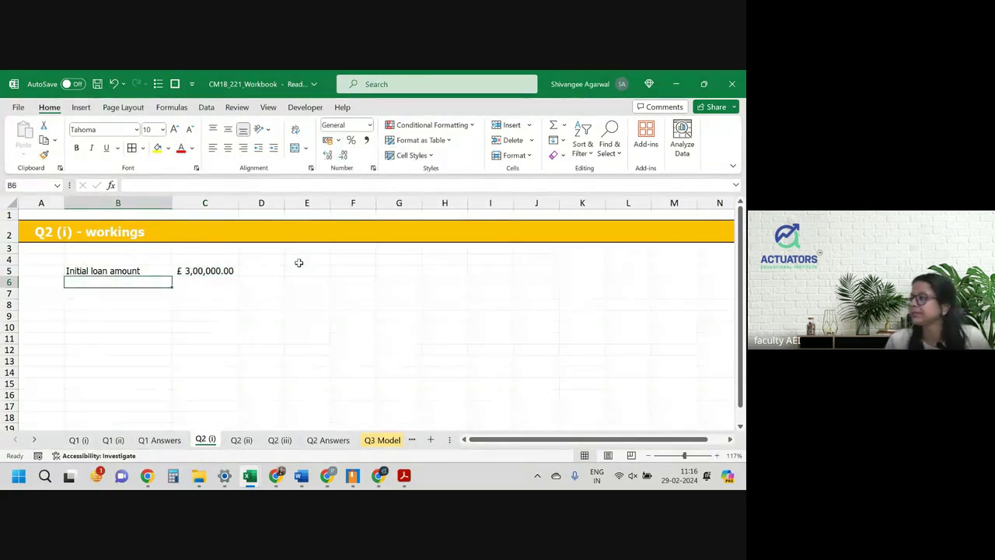
pyautogui.write('Annual')
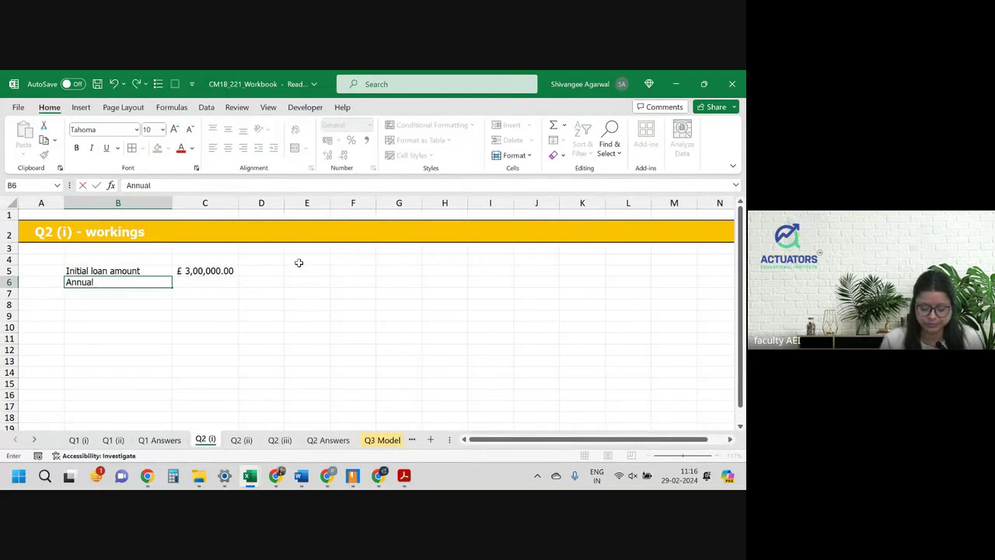
pyautogui.write(' interest eff')
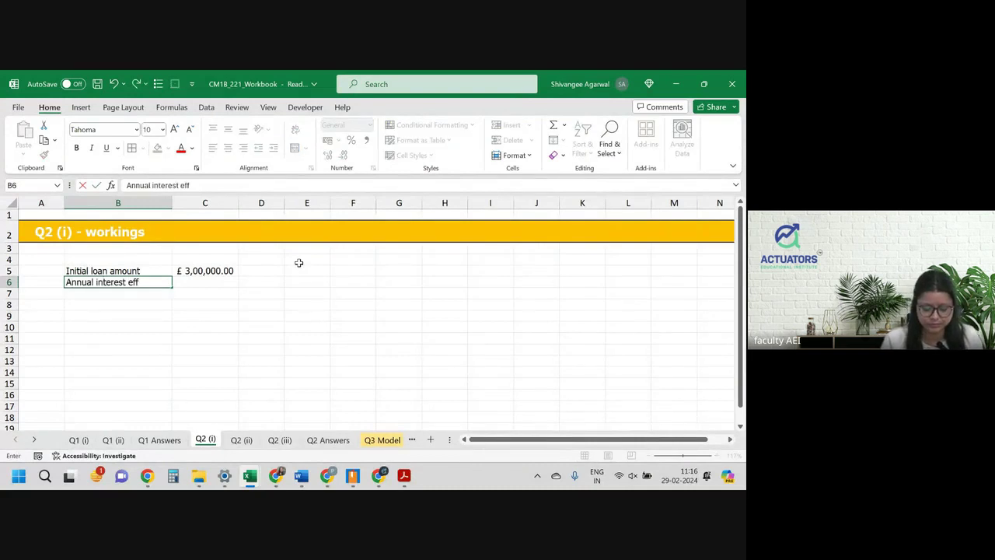
pyautogui.write('ective')
pyautogui.press('Tab')
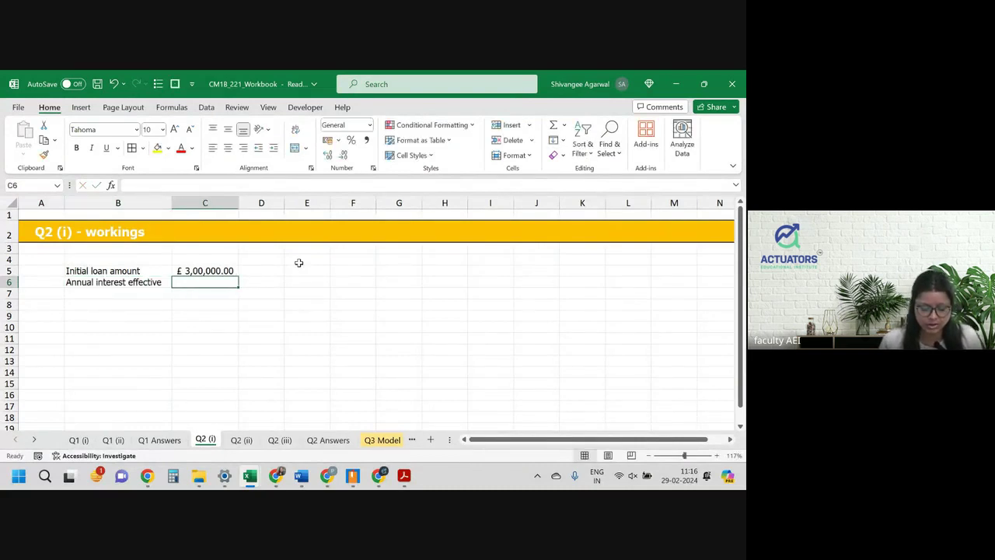
pyautogui.write('4.5%')
pyautogui.press('Return')
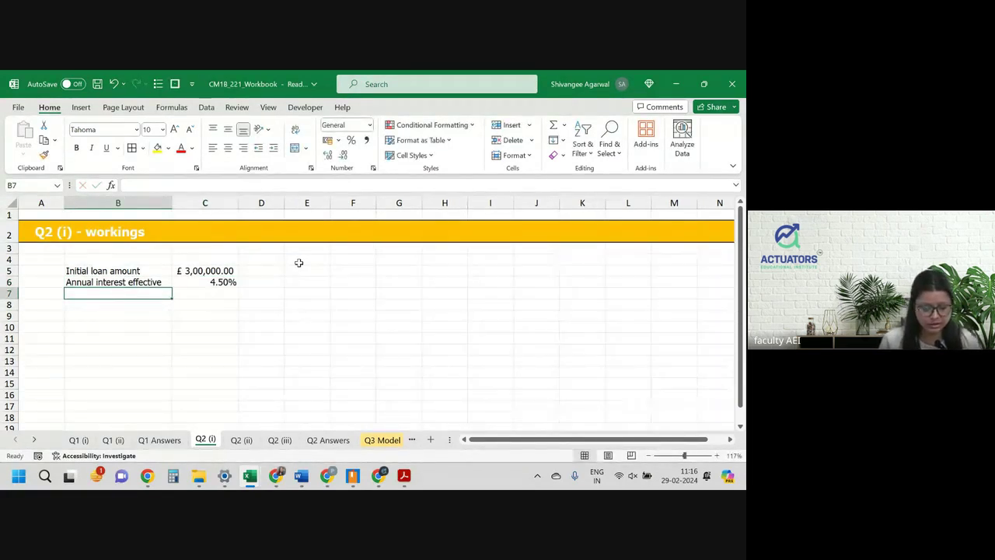
pyautogui.write('i(12')
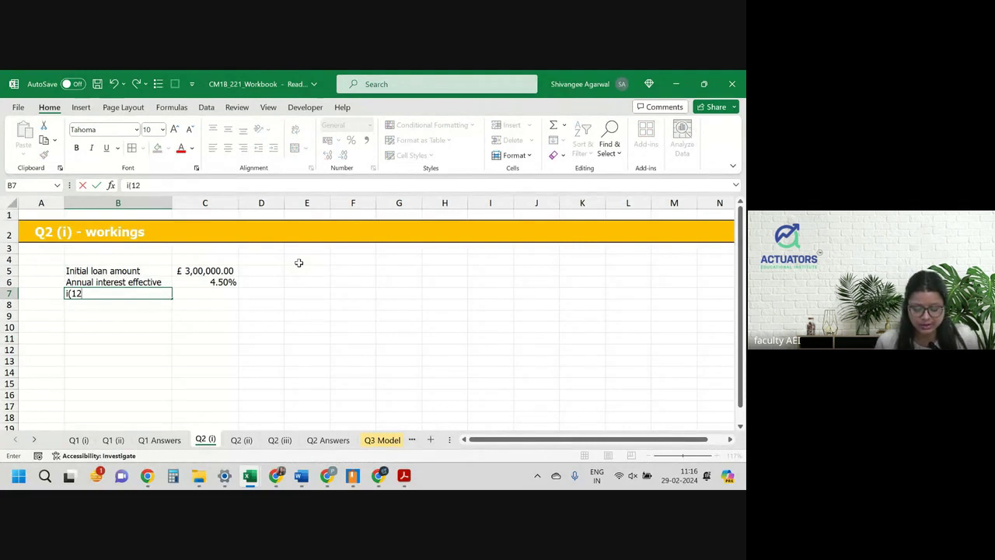
pyautogui.write(').12')
pyautogui.press('Tab')
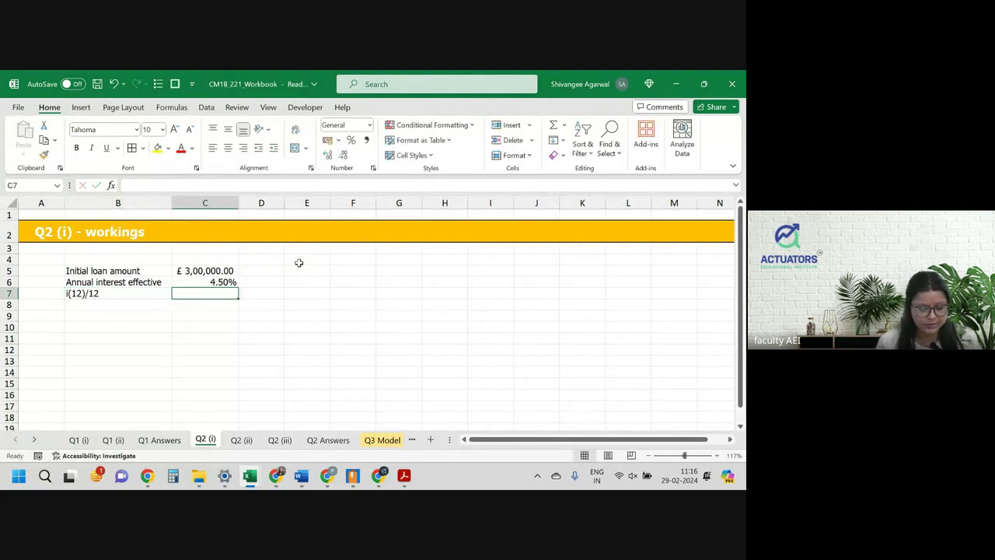
pyautogui.write('=(')
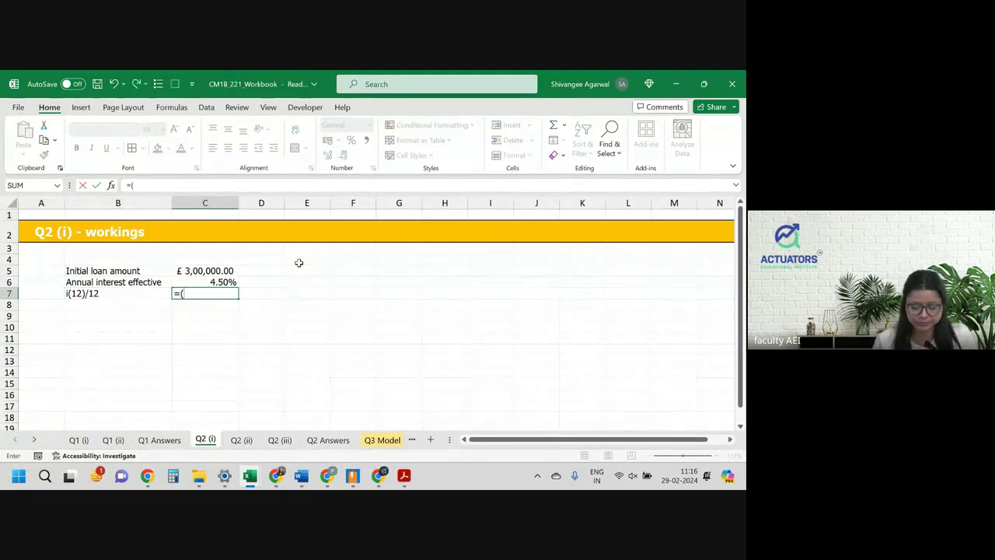
pyautogui.write('1+')
# Step: Complete C7 as =(1+C6)^(1/12)-1 and display it as a percentage with three more decimals
pyautogui.press('Up')
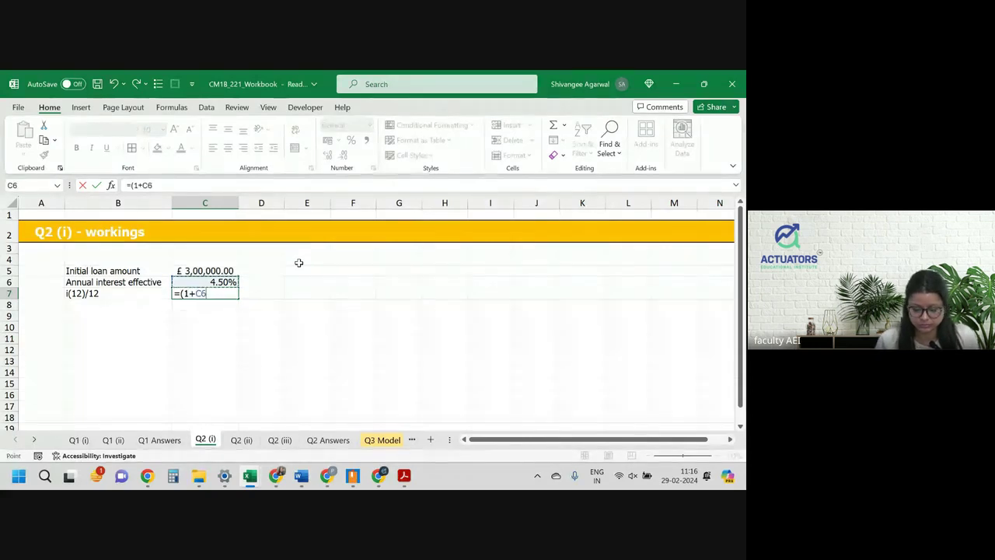
pyautogui.write(')^(1/12)-1')
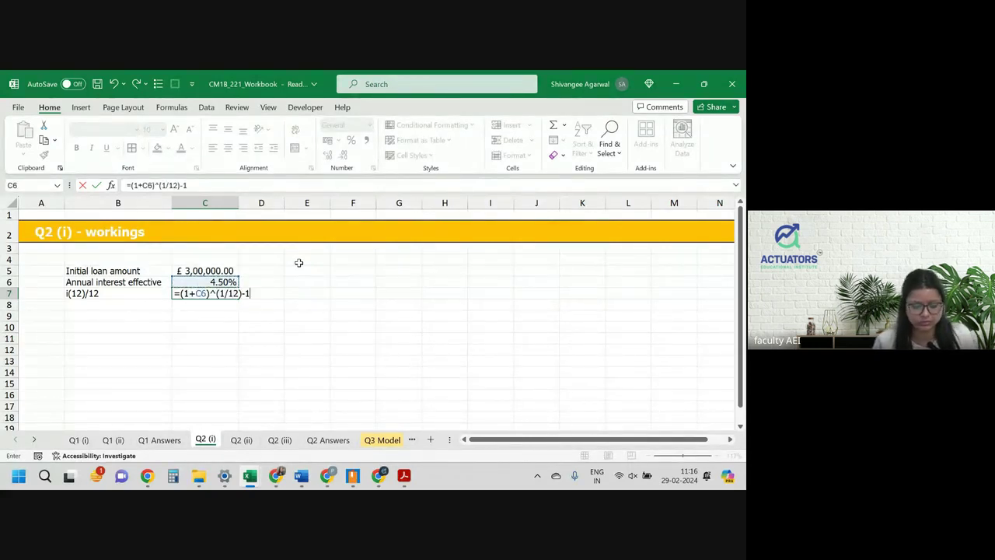
pyautogui.hotkey('ctrl', 'Return')
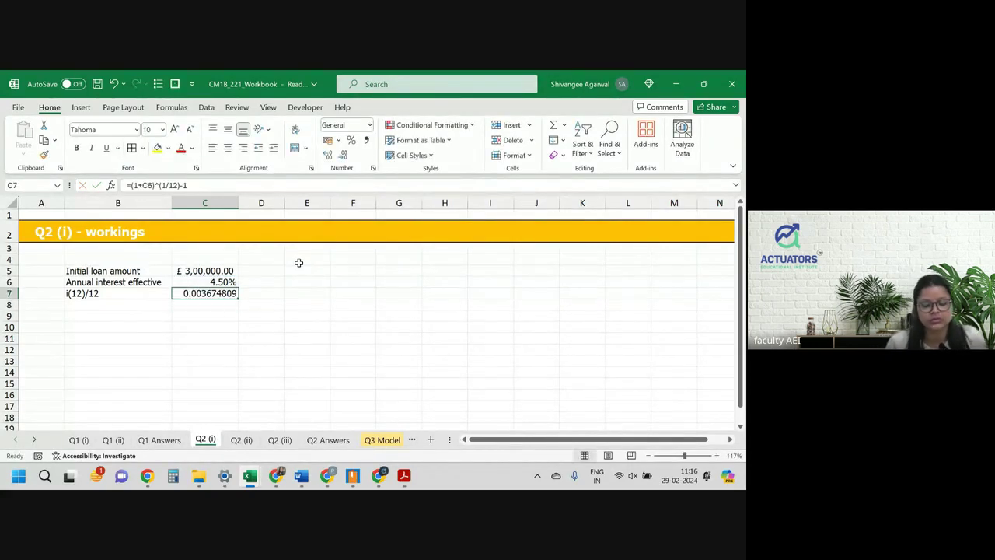
pyautogui.click(350, 140)
pyautogui.click(330, 155)
pyautogui.click(329, 155)
pyautogui.click(330, 155)
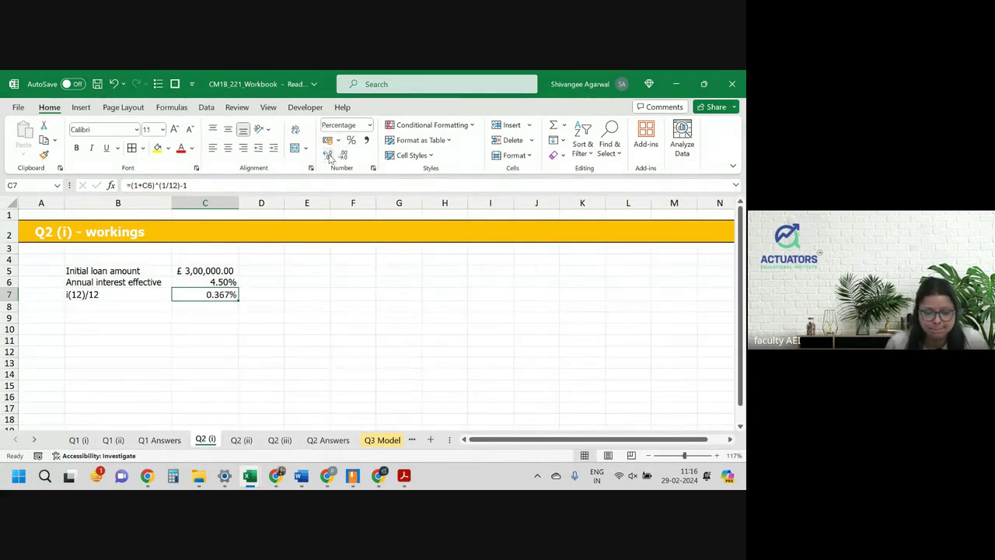
pyautogui.click(329, 156)
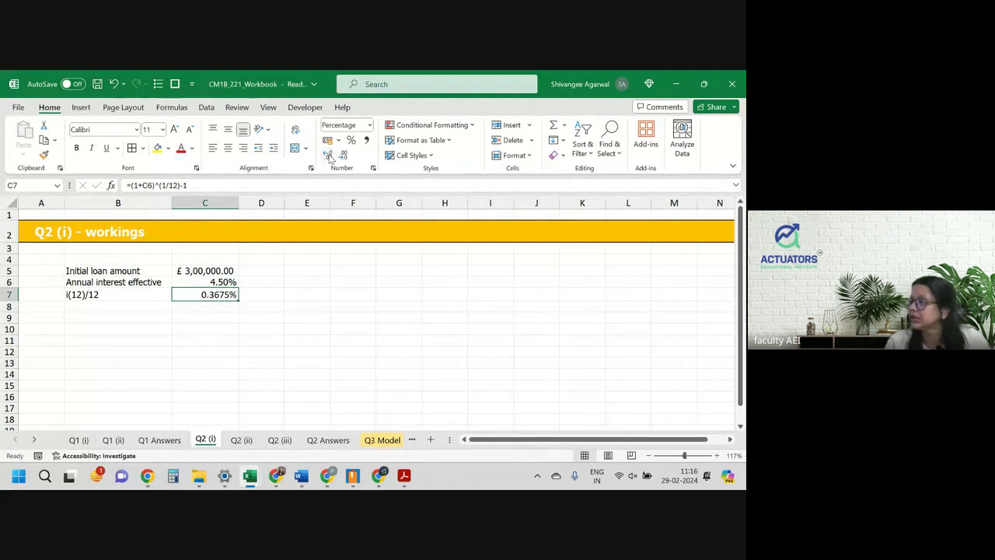
# Step: Label B9 'Loan o/s after 6 months' and compute =C5*(1+C6)^0.5 in C9, giving £3,06,675.72
pyautogui.click(153, 316)
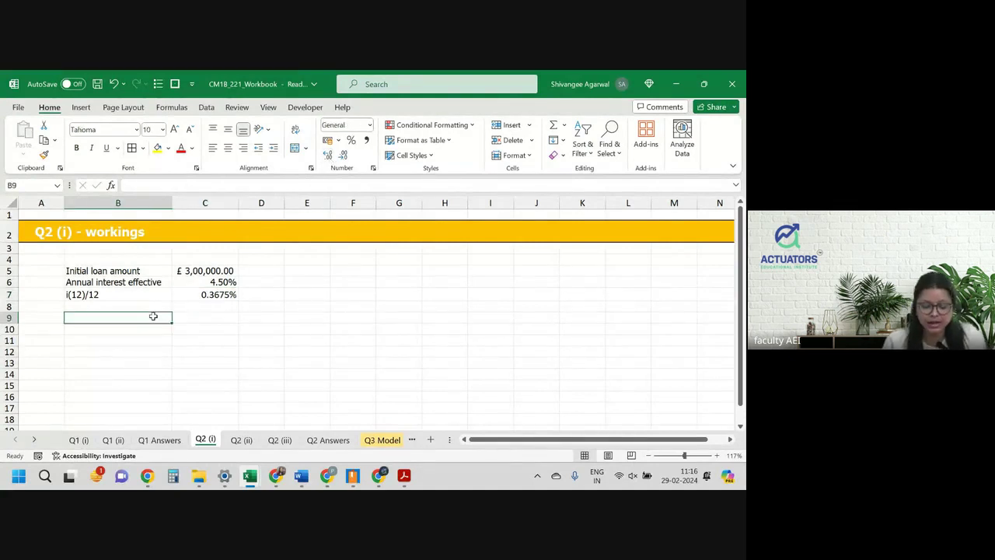
pyautogui.write('Loan o/s')
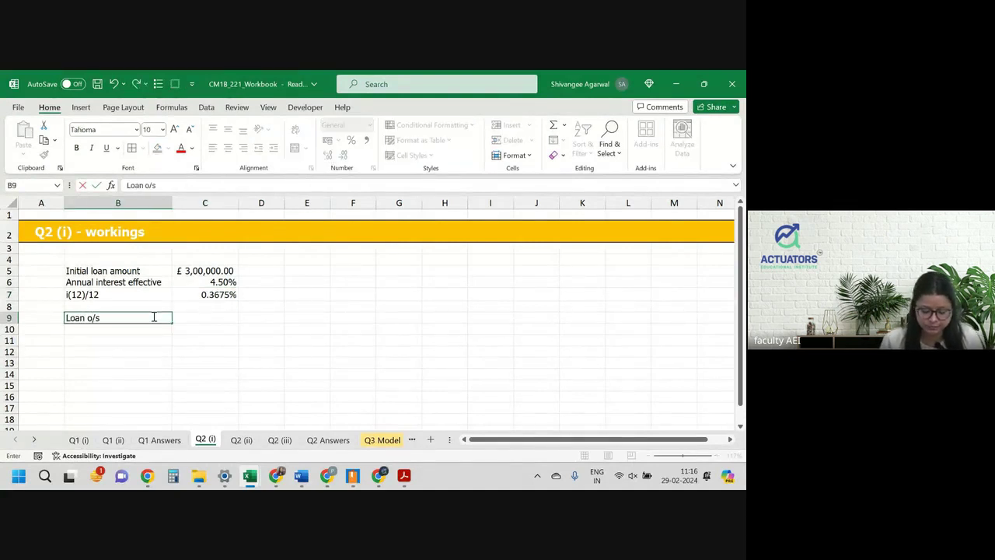
pyautogui.write(' af')
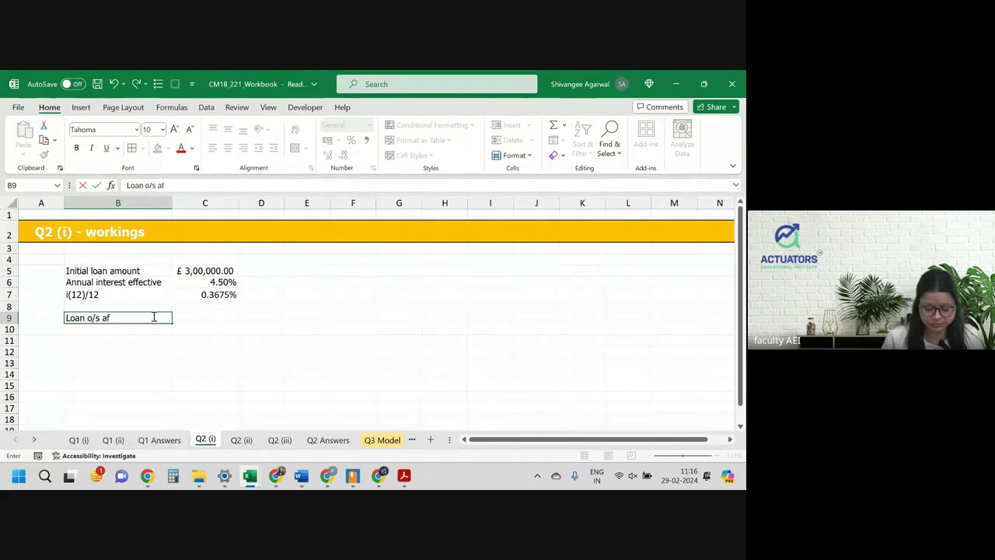
pyautogui.write('ter 6 months')
pyautogui.press('Return')
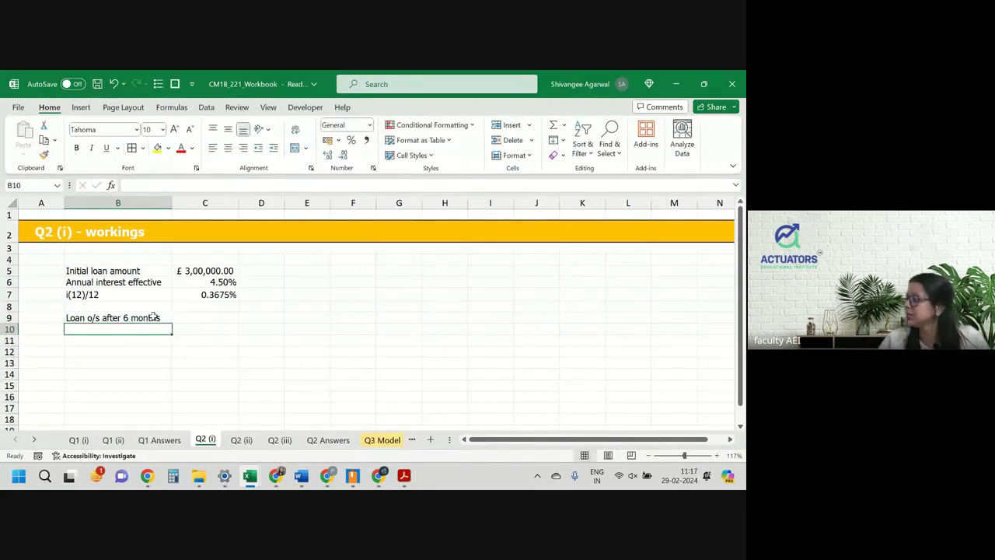
pyautogui.press('Right')
pyautogui.press('Up')
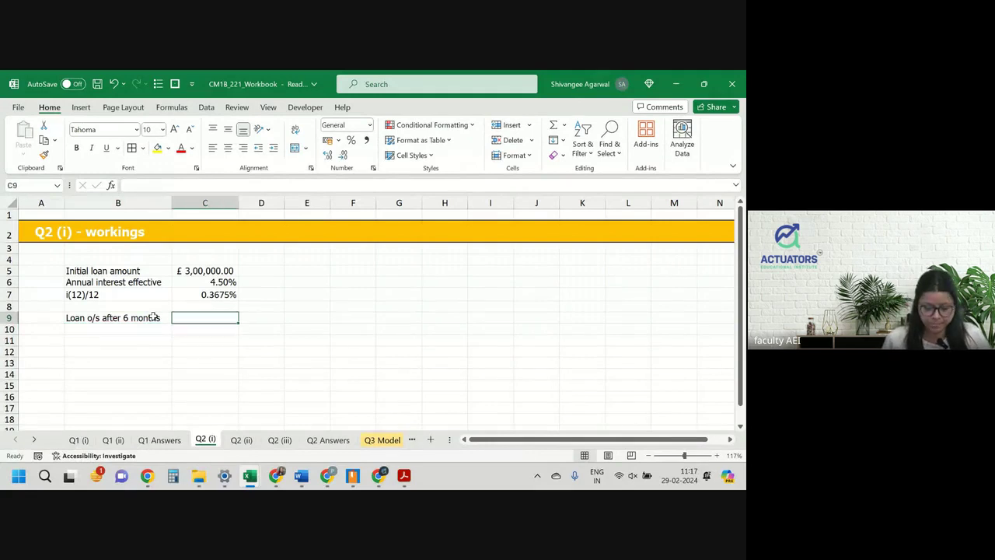
pyautogui.write('=')
pyautogui.press('Up')
pyautogui.press('Up')
pyautogui.press('Up')
pyautogui.press('Up')
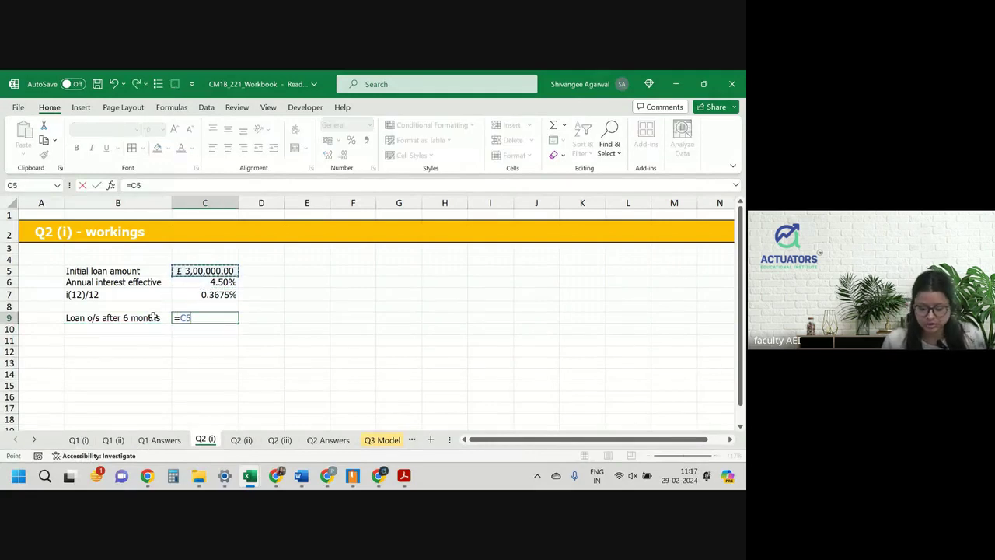
pyautogui.write('*')
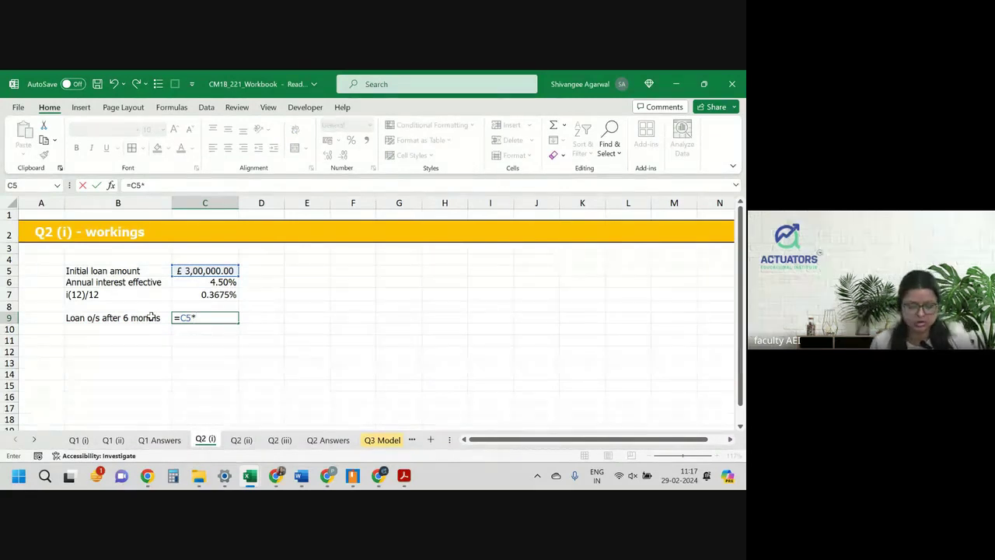
pyautogui.write('(1+')
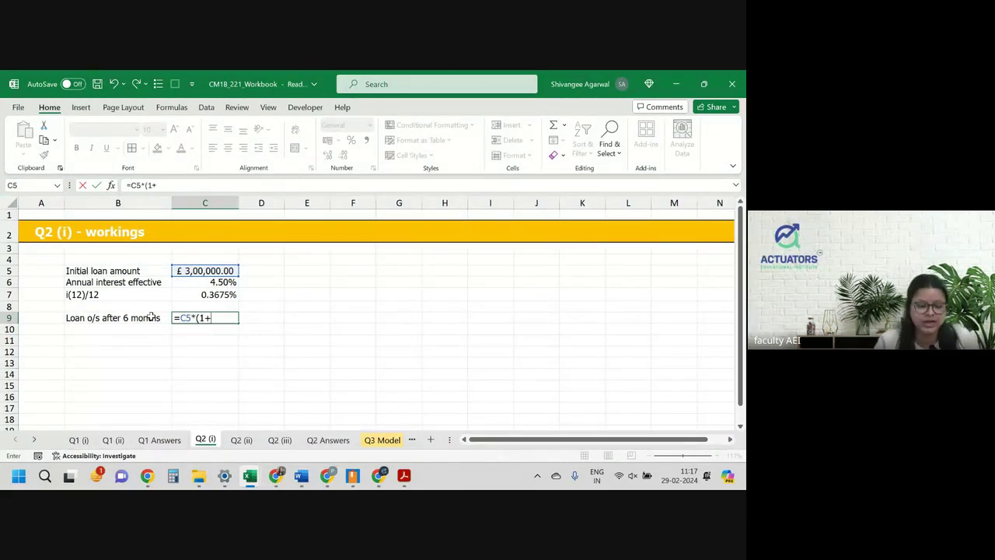
pyautogui.press('Up')
pyautogui.press('Up')
pyautogui.press('Up')
pyautogui.write(')')
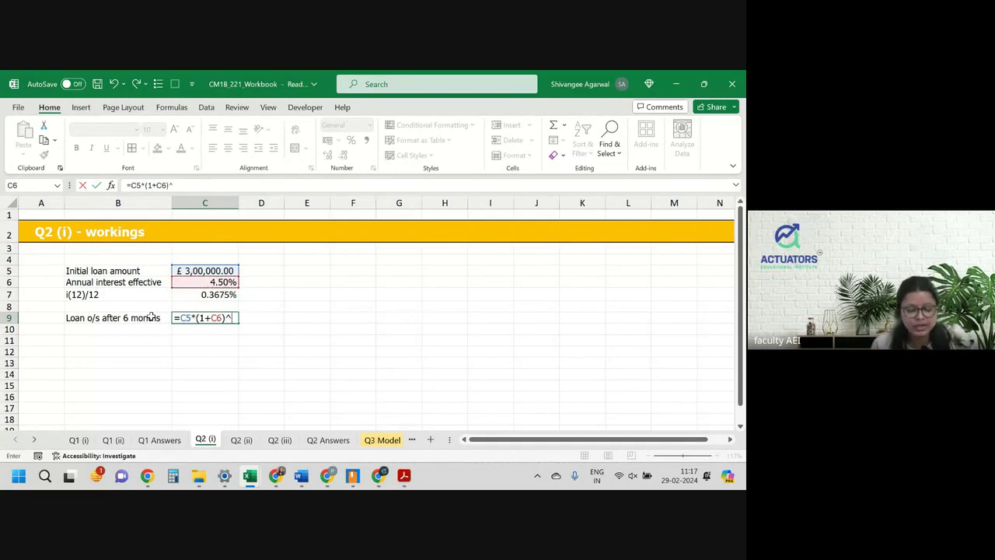
pyautogui.write('^0.5')
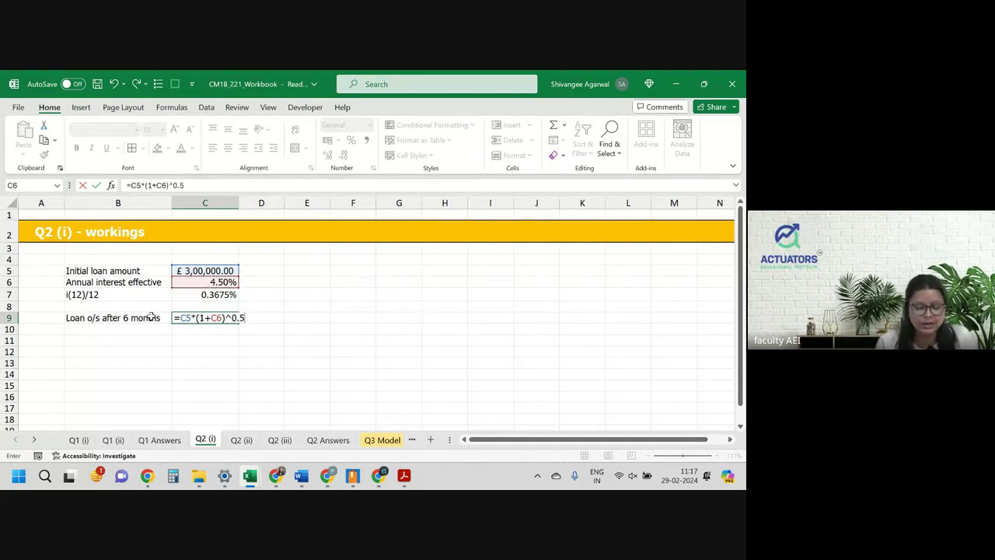
pyautogui.press('Return')
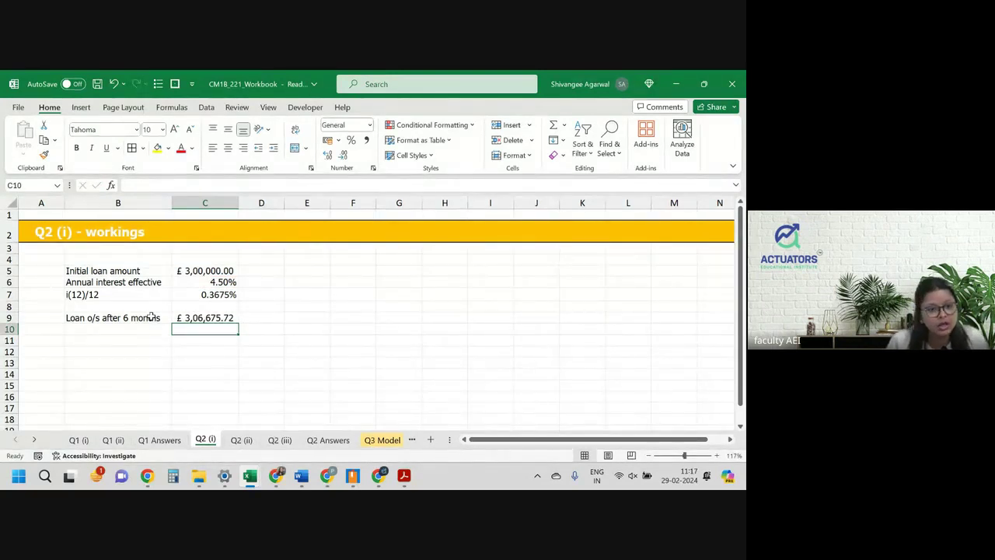
pyautogui.press('Up')
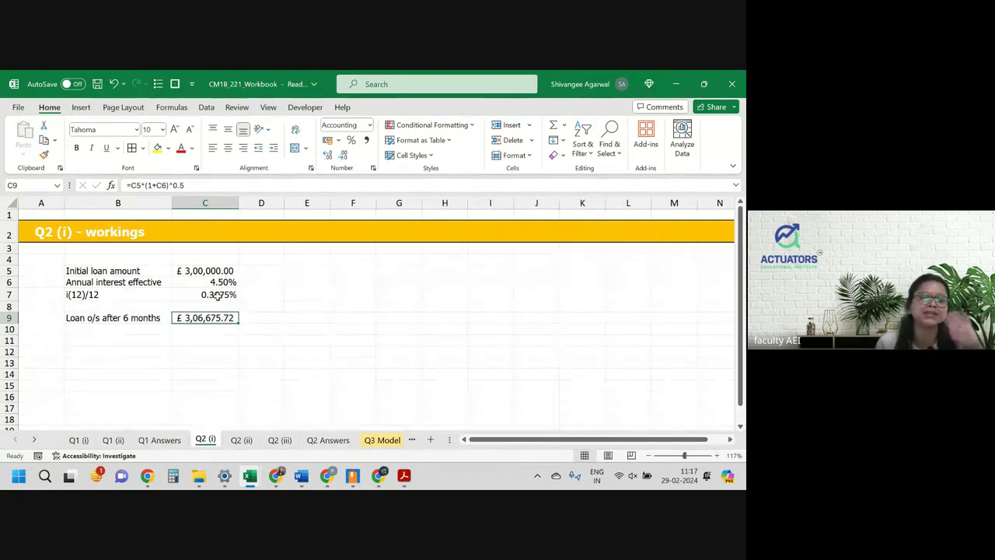
# Step: Enter =C5*(1+C7)^6 in D9 to cross-check the six-month balance of £3,06,675.72
pyautogui.click(261, 309)
pyautogui.click(261, 317)
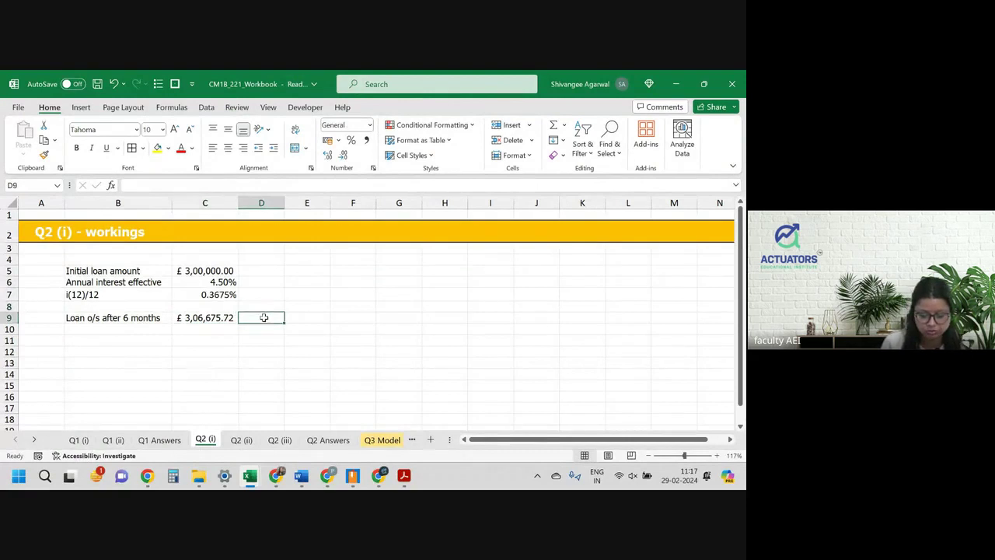
pyautogui.write('=')
pyautogui.press('Left')
pyautogui.press('Up')
pyautogui.press('Up')
pyautogui.press('Up')
pyautogui.press('Up')
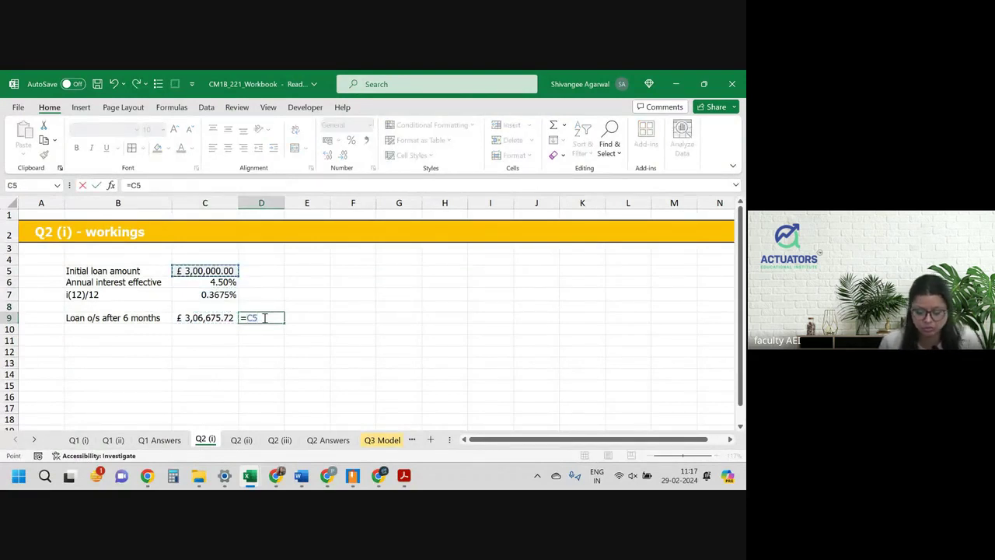
pyautogui.write('*(1+')
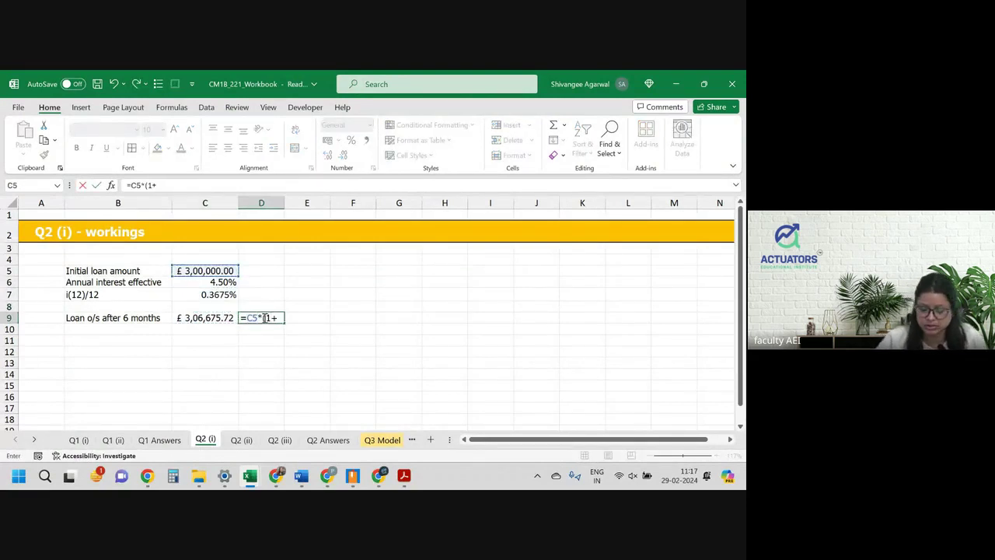
pyautogui.click(230, 292)
pyautogui.write(')')
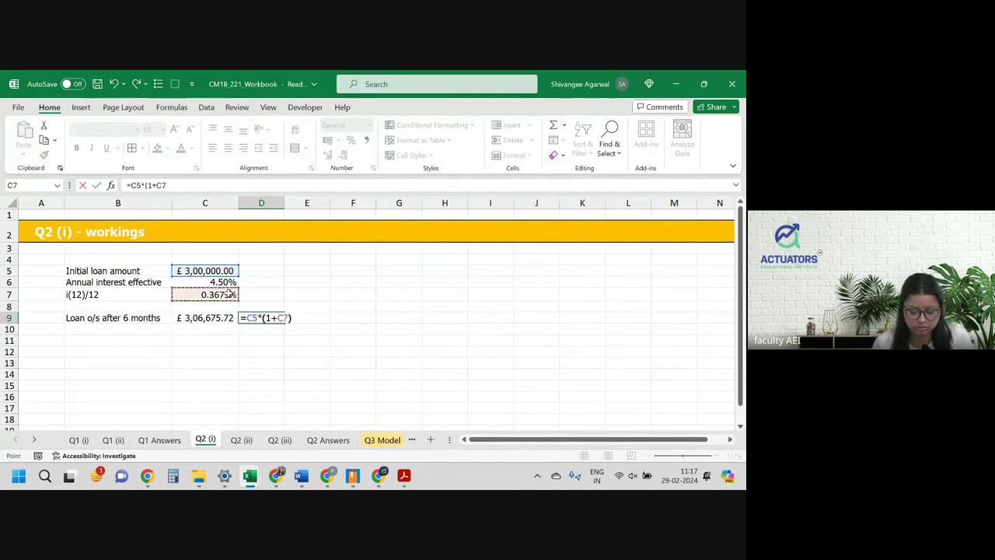
pyautogui.write('^6')
pyautogui.hotkey('ctrl', 'Return')
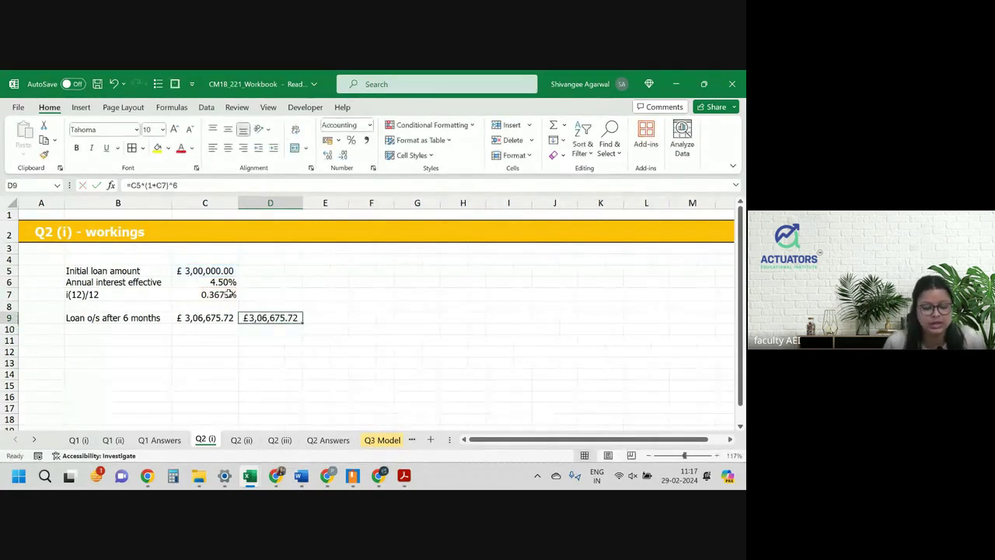
pyautogui.press('Down')
pyautogui.press('Left')
pyautogui.press('Left')
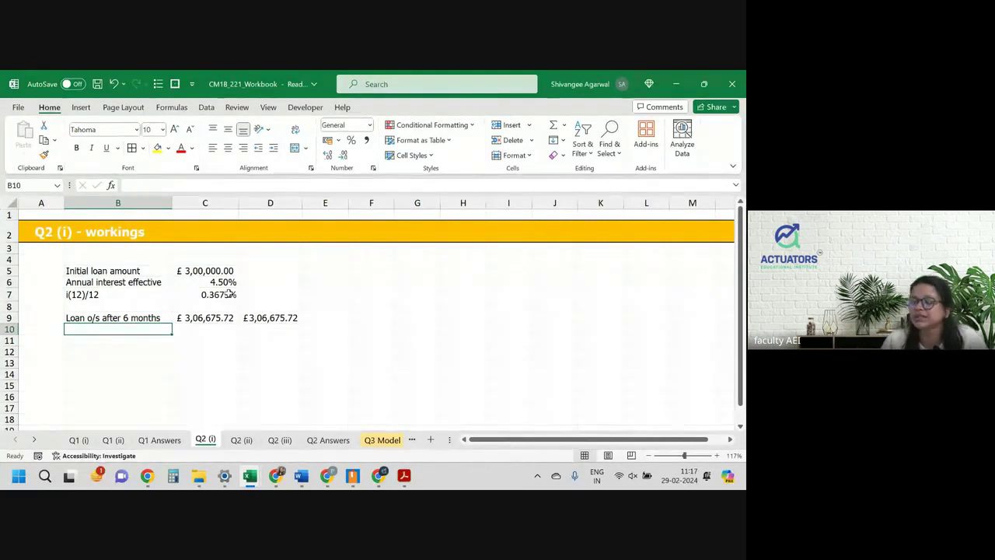
# Step: Add 'Interest only repayment' in B10 with =C9*C7 in C10, giving £1,126.97
pyautogui.write('Interest only')
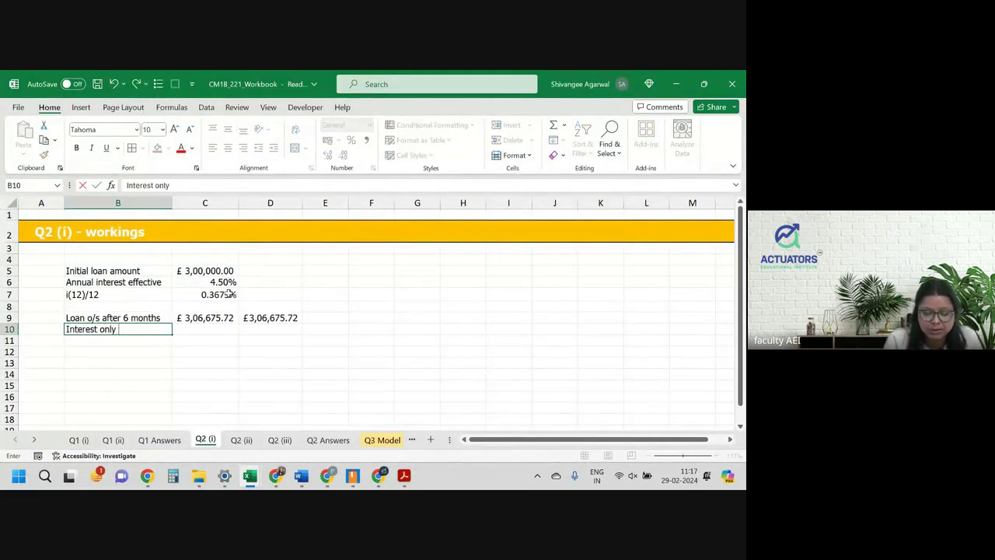
pyautogui.write(' repayment')
pyautogui.press('Tab')
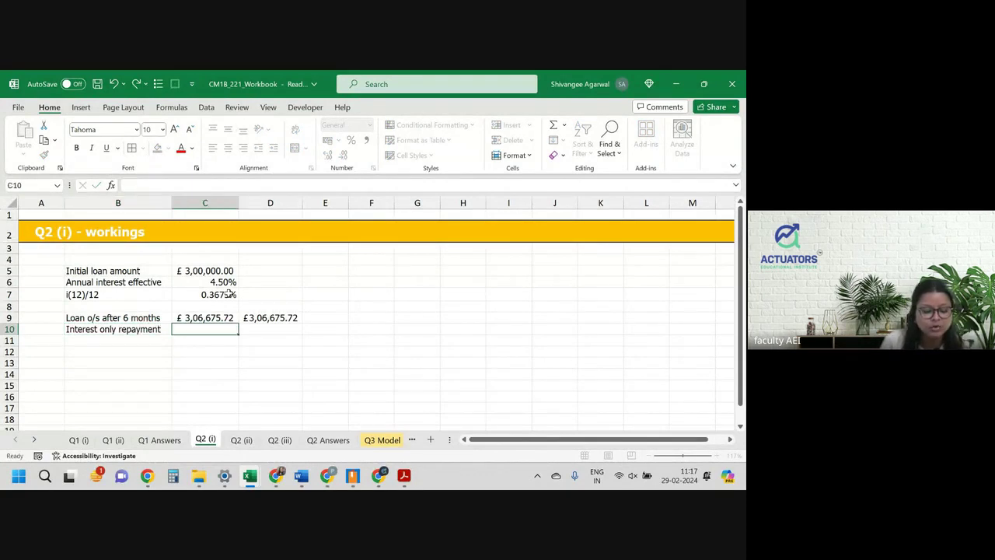
pyautogui.write('=')
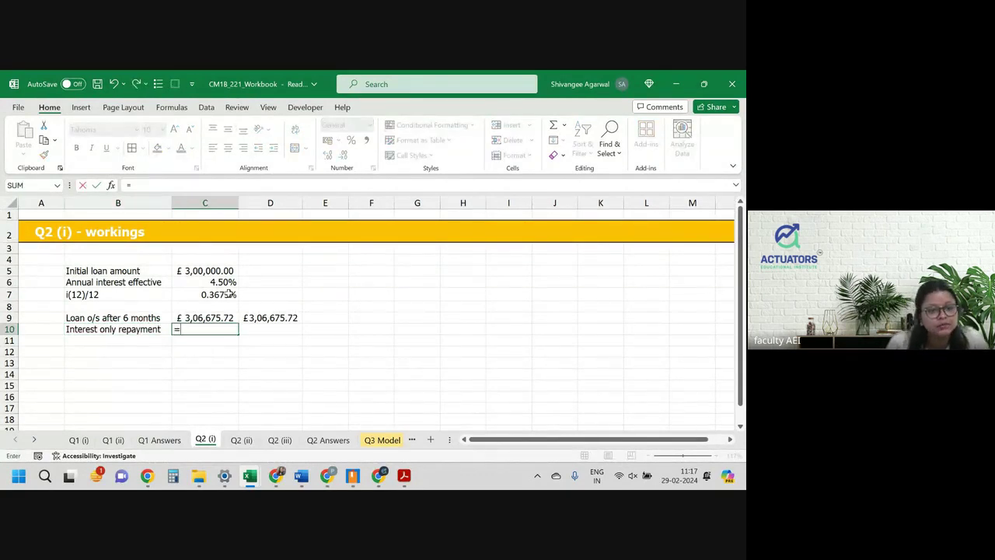
pyautogui.press('Up')
pyautogui.write('*')
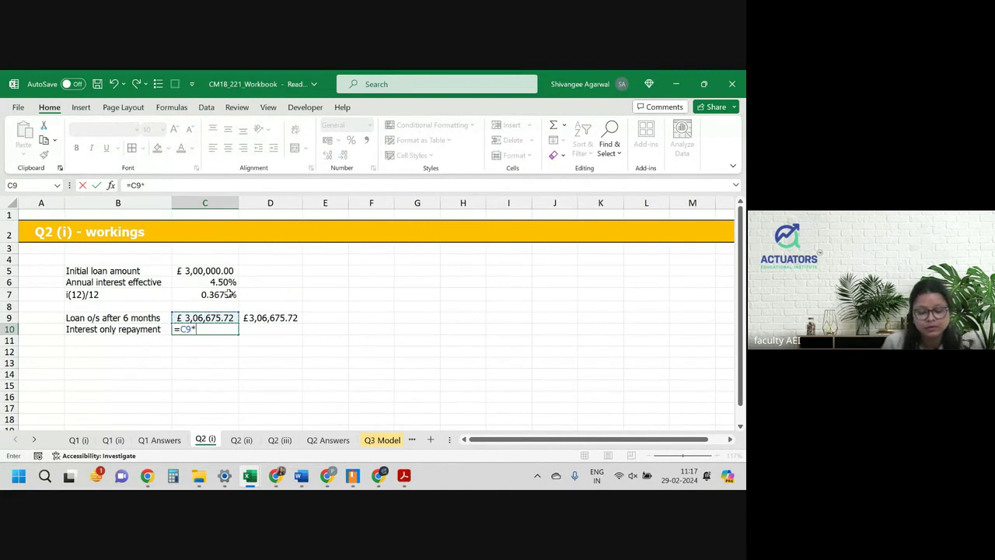
pyautogui.click(230, 294)
pyautogui.press('Return')
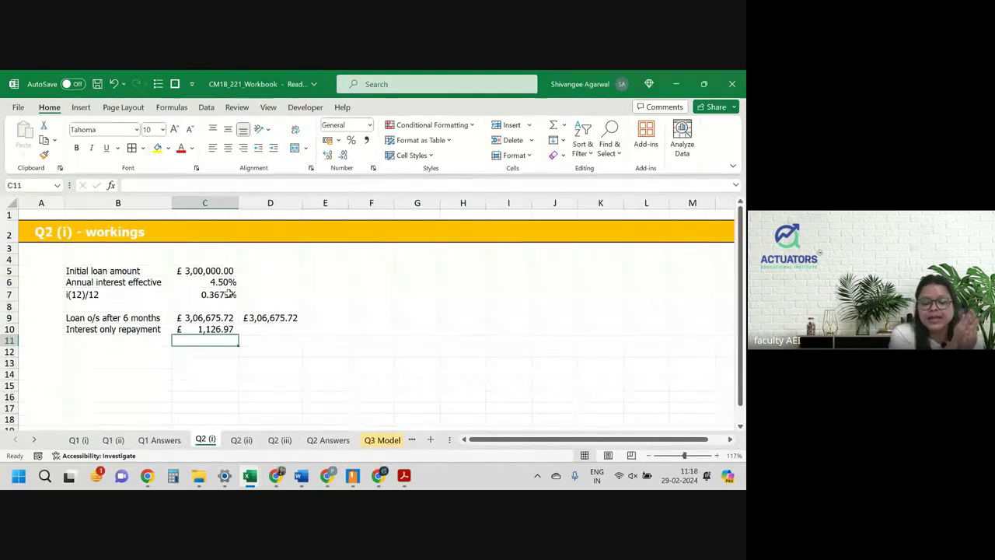
pyautogui.press('Up')
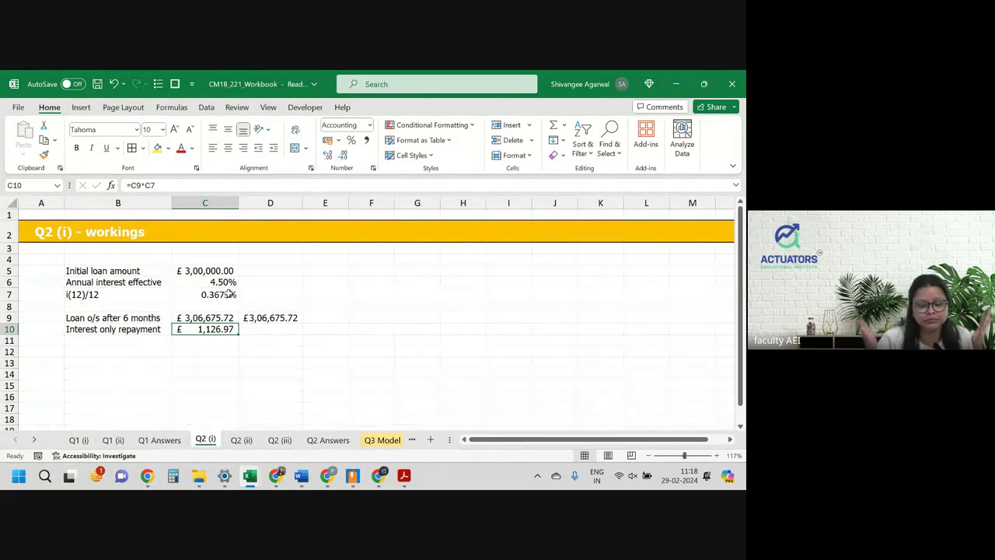
pyautogui.click(115, 328)
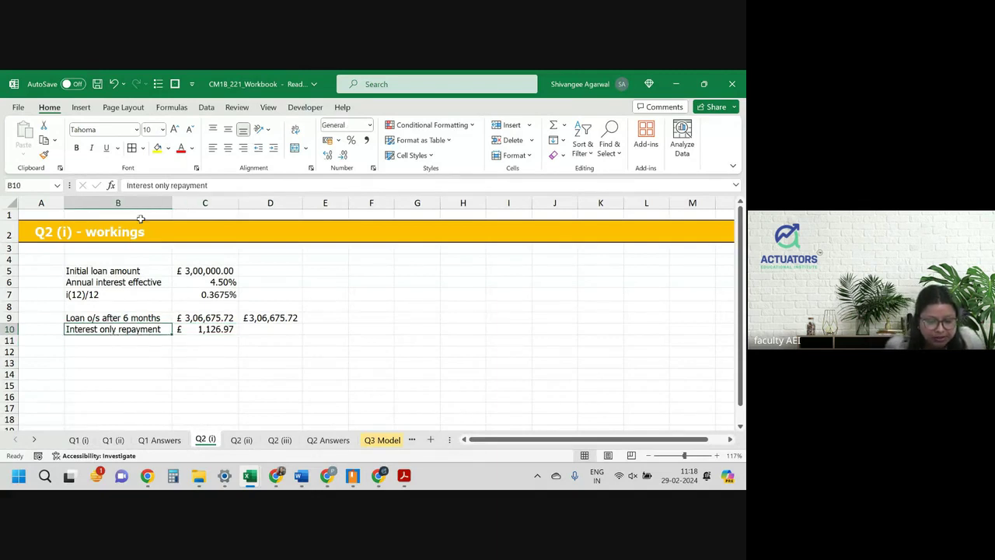
# Step: Prefix the B10 label with 'Monthly ' and autofit column B to the longest label
pyautogui.click(126, 188)
pyautogui.write('Monthly')
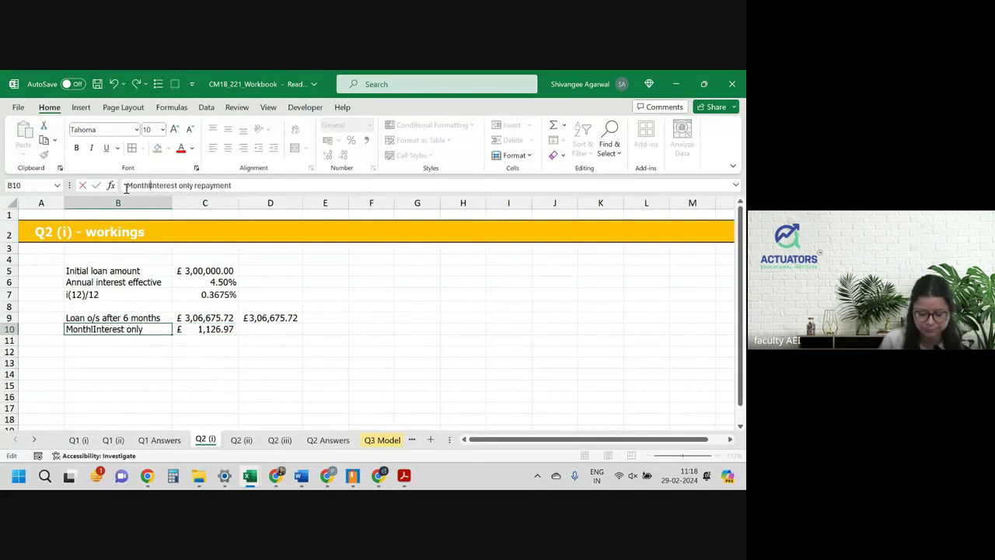
pyautogui.press('Return')
pyautogui.click(114, 330)
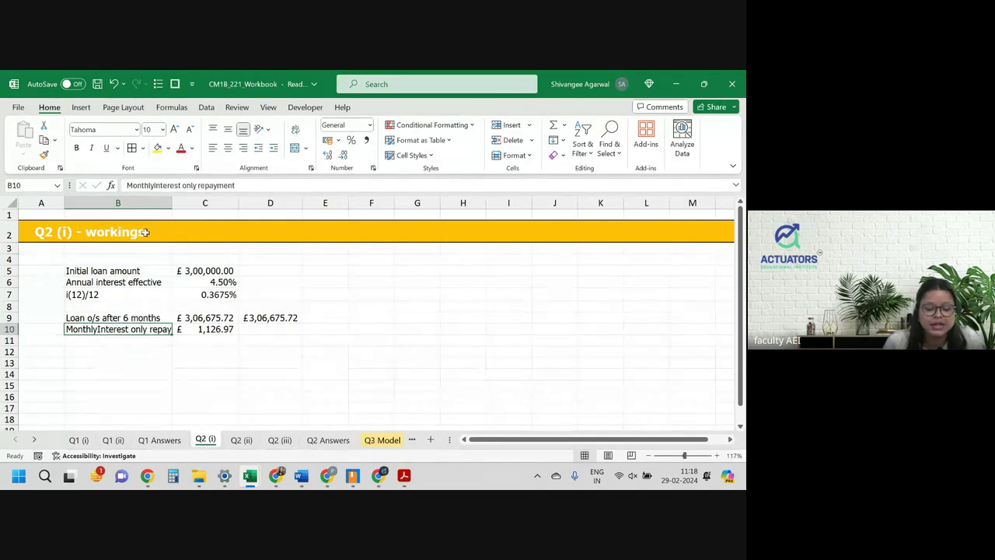
pyautogui.click(153, 187)
pyautogui.press('Return')
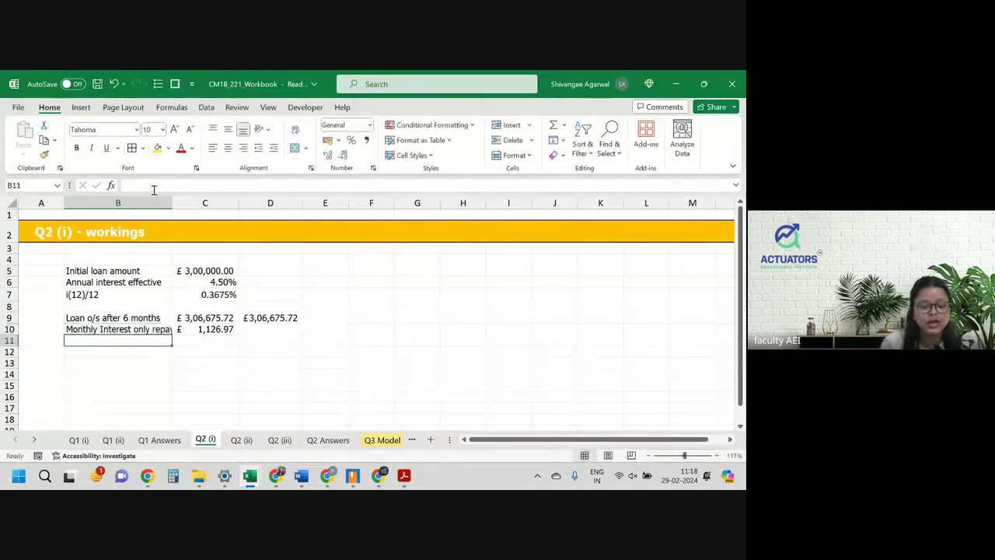
pyautogui.doubleClick(171, 203)
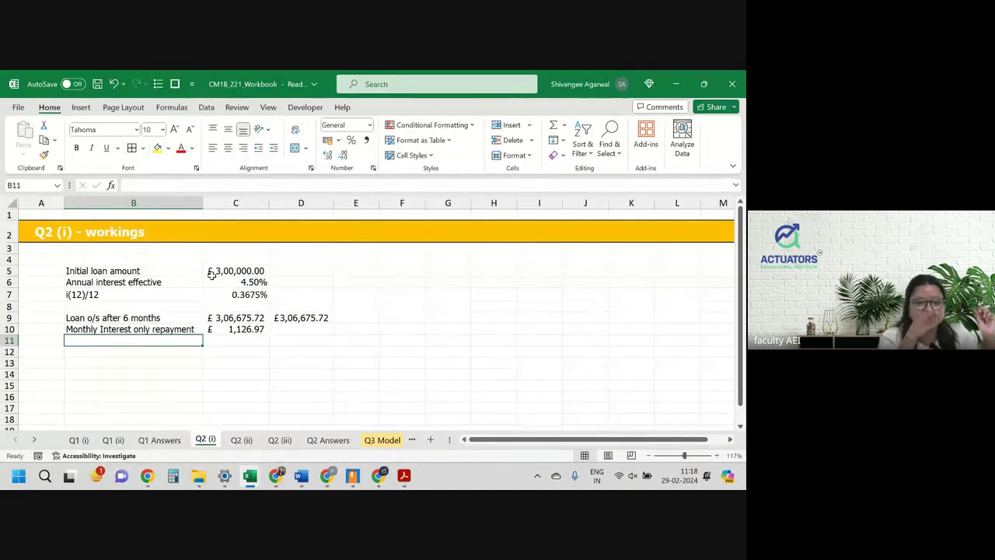
# Step: Review the loan outstanding formula in C9 and the interest-only formula in C10
pyautogui.press('Up')
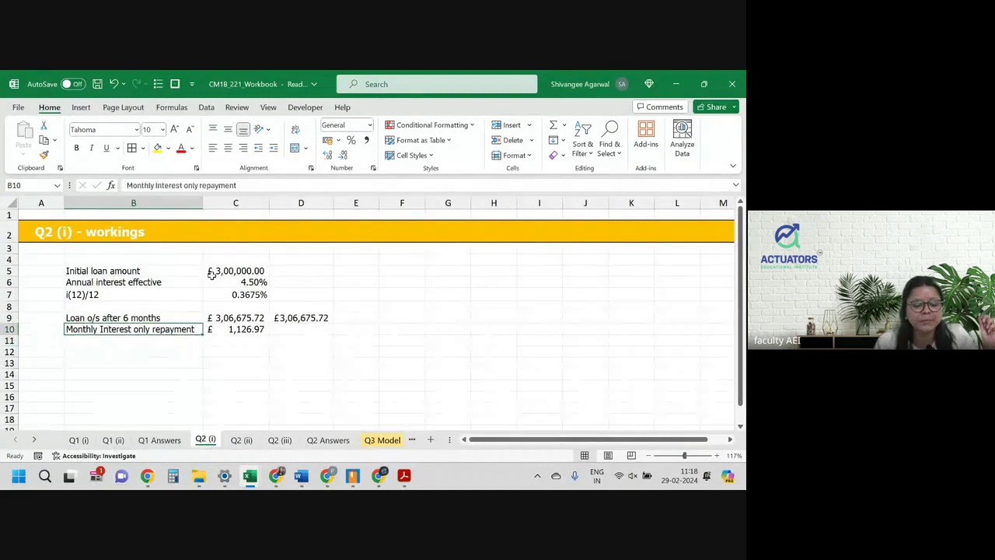
pyautogui.press('Right')
pyautogui.press('Up')
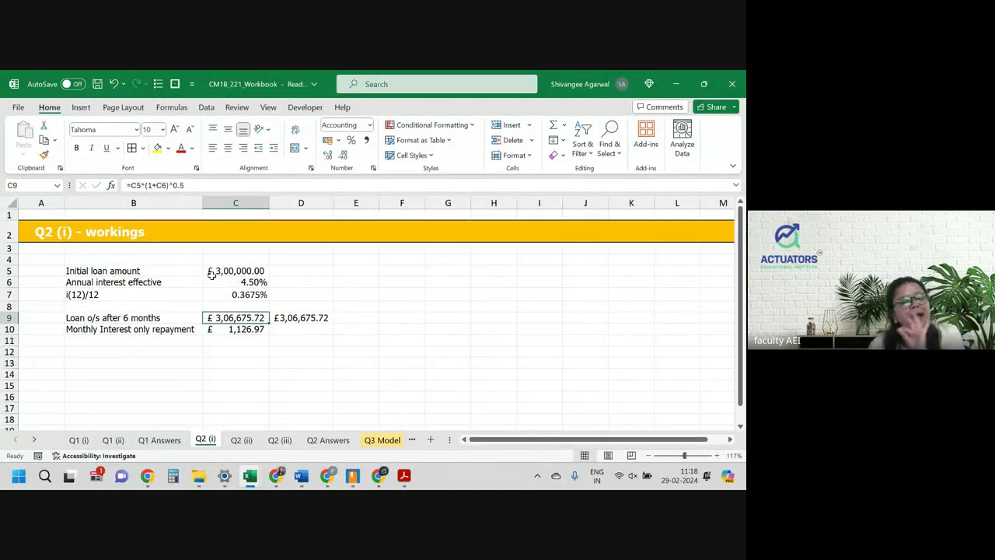
pyautogui.press('Down')
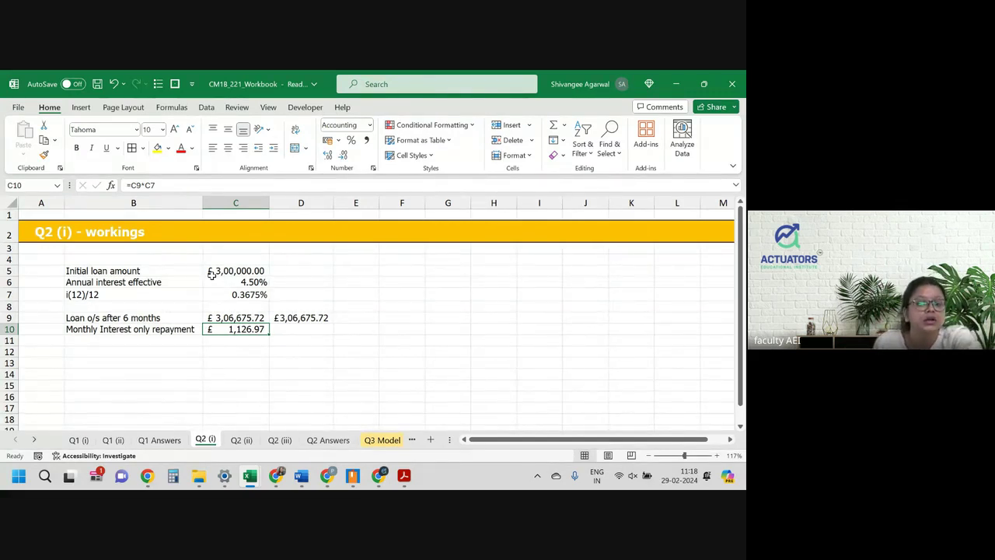
pyautogui.press('Up')
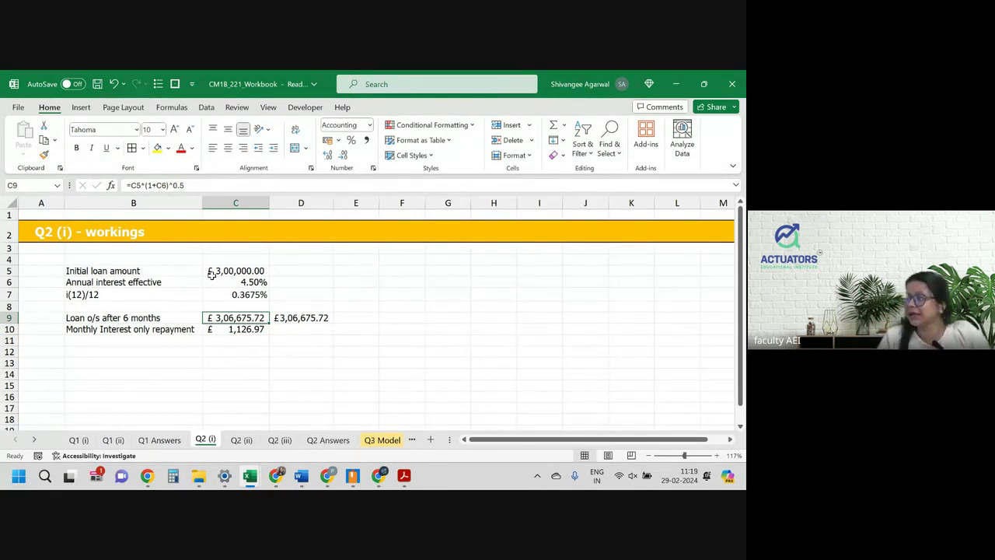
pyautogui.press('Down')
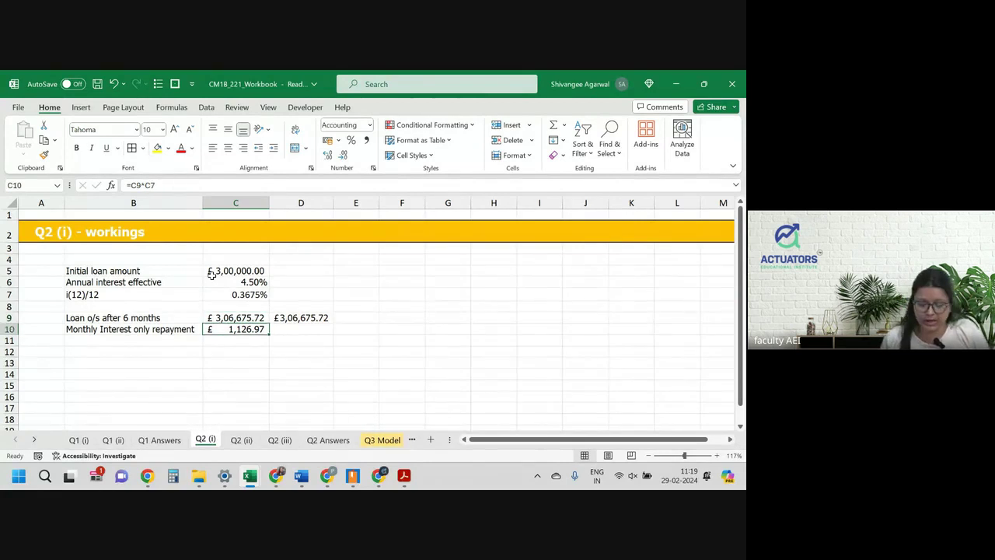
pyautogui.press('Left')
# Step: Label B11 'annuity a:<27>:(12)' and compute 27*12 as a side calculation in E11
pyautogui.press('Down')
pyautogui.write('annuity ')
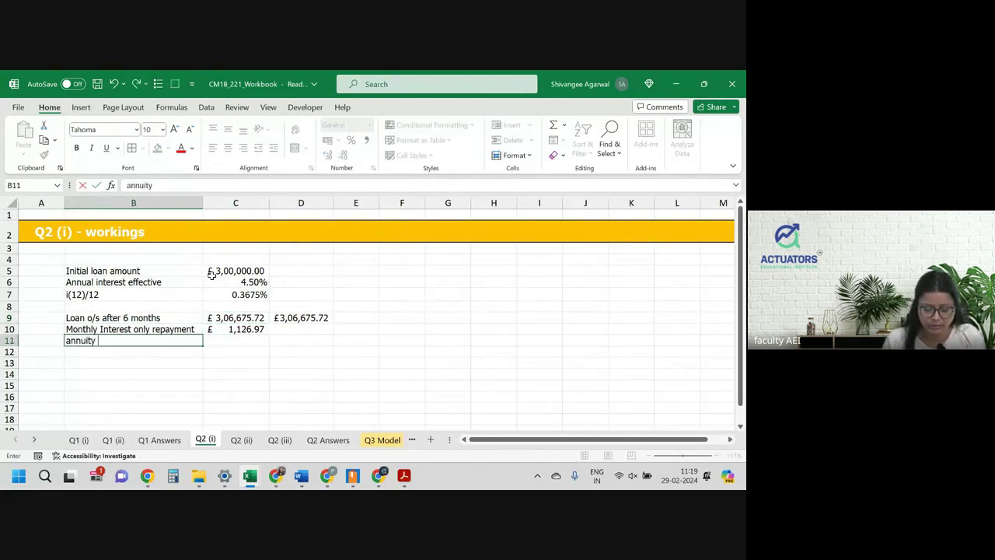
pyautogui.write('a')
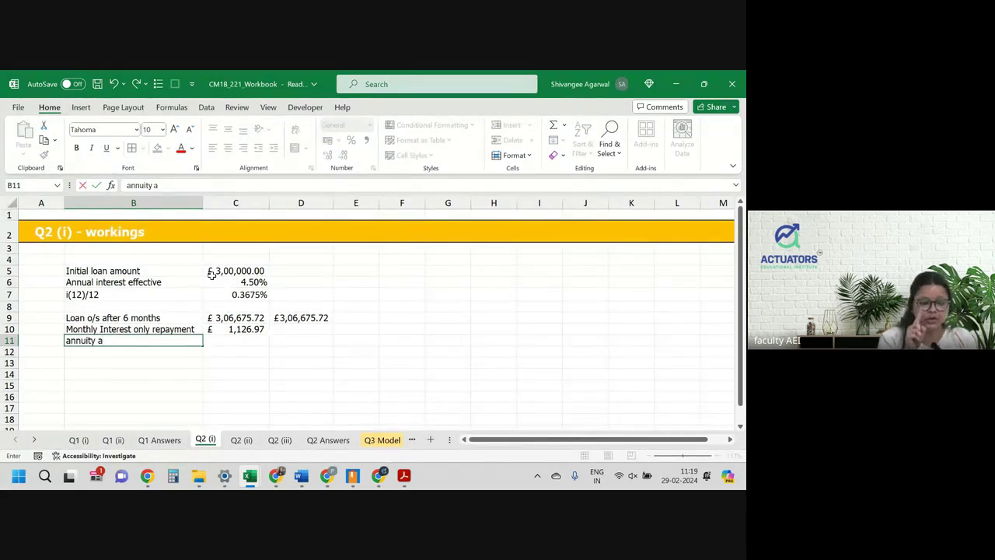
pyautogui.write(':<')
pyautogui.write('2')
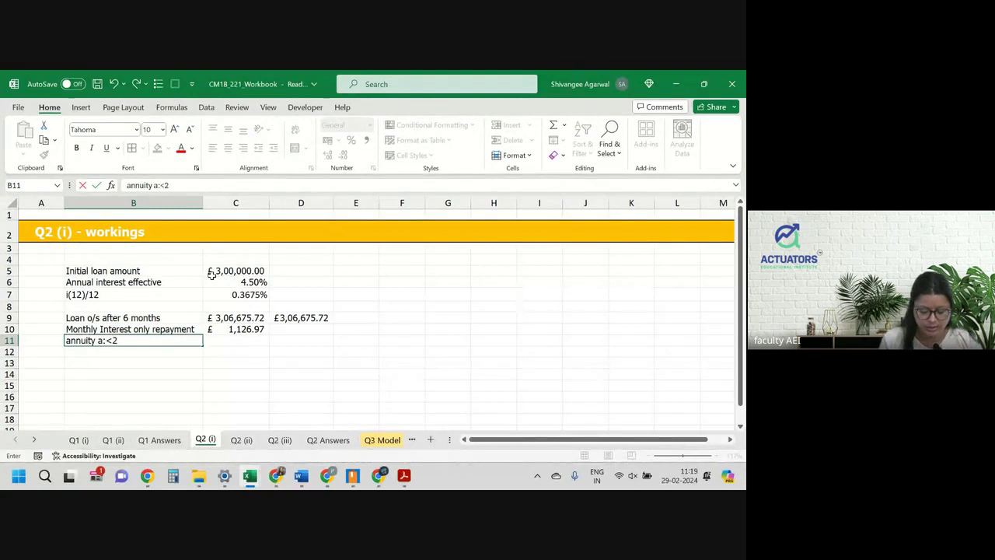
pyautogui.write('7>:')
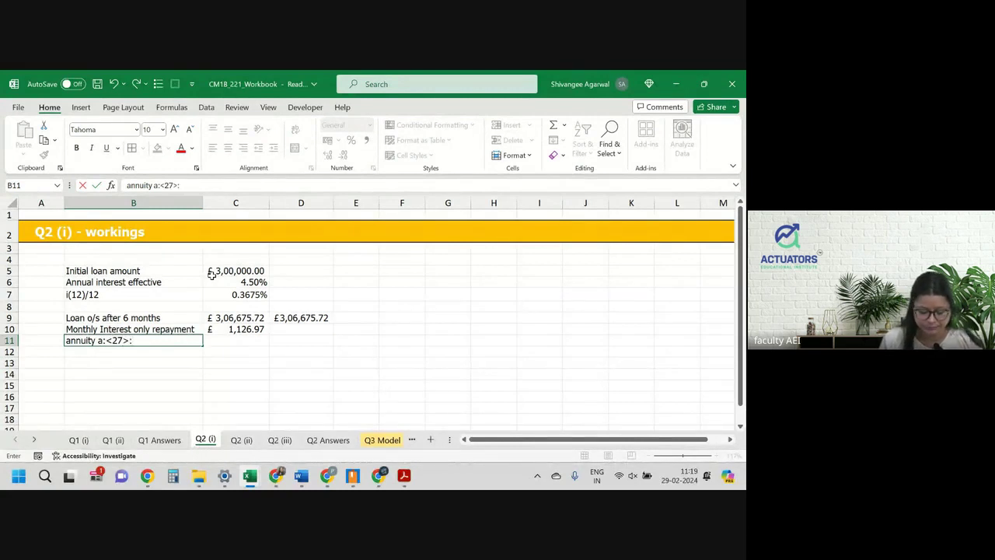
pyautogui.write('(12)')
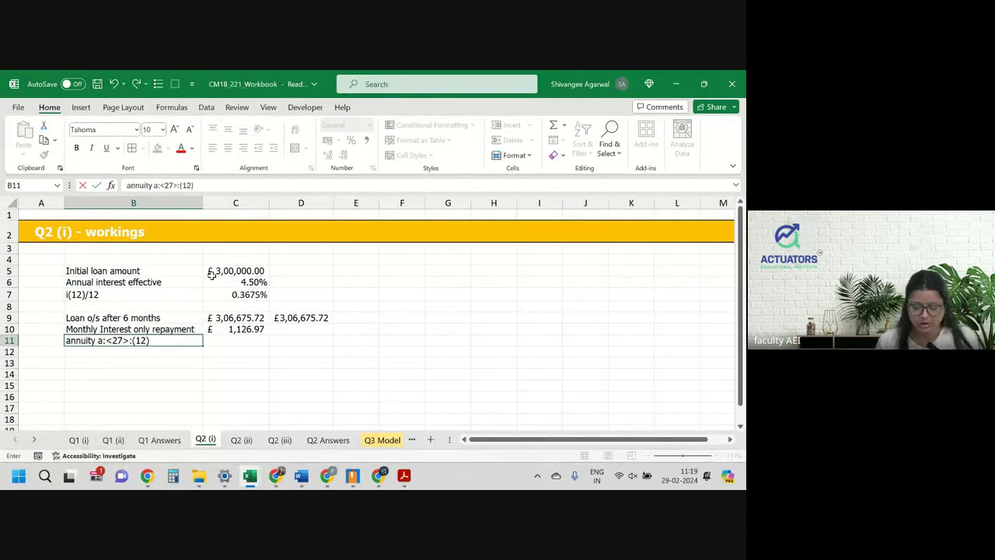
pyautogui.press('Return')
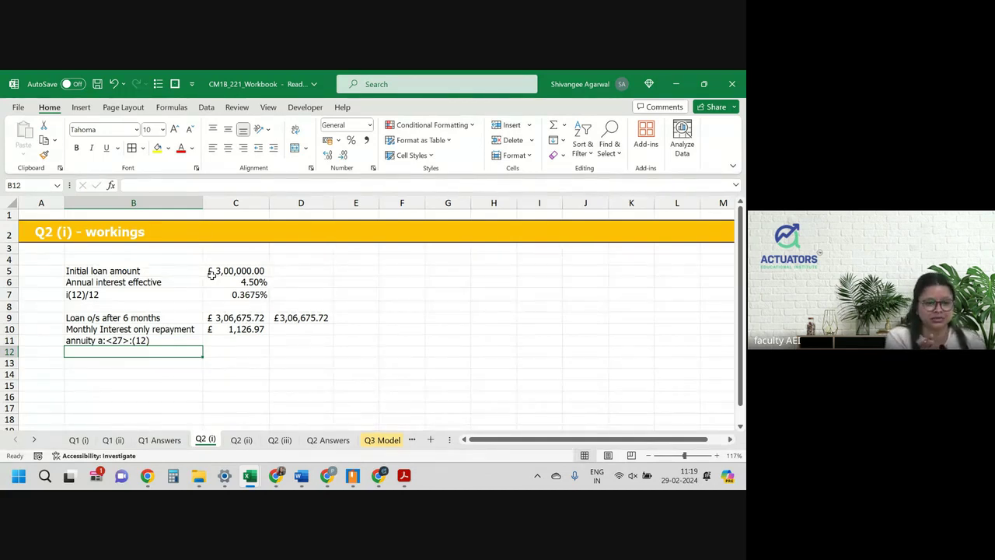
pyautogui.click(365, 336)
pyautogui.write('=')
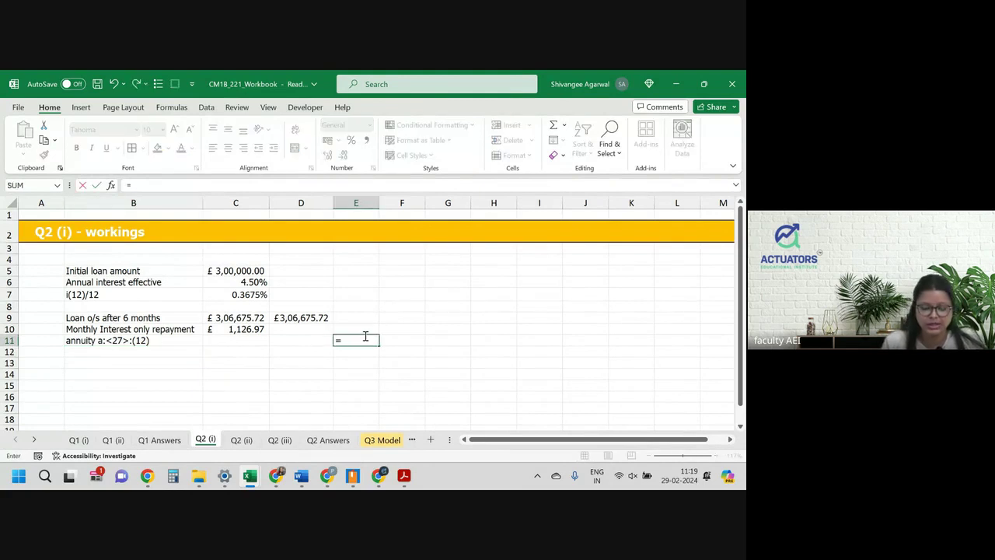
pyautogui.write('=27*12')
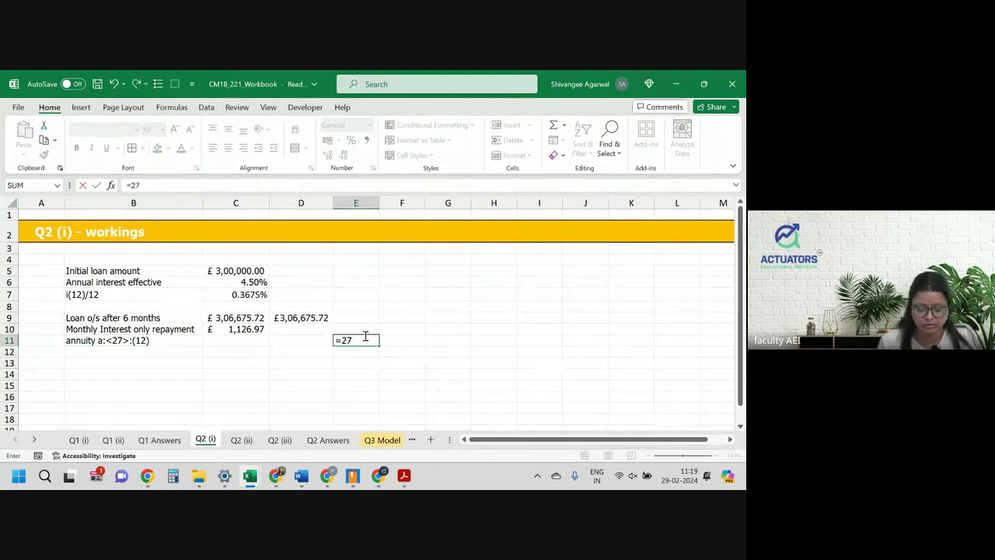
pyautogui.press('Return')
pyautogui.click(366, 339)
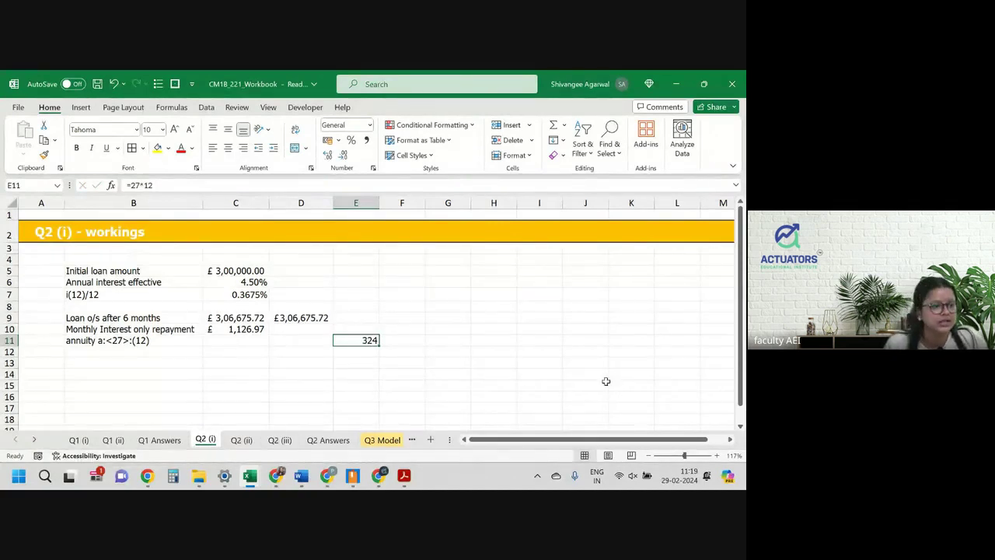
# Step: Enter =(1-(1+C6)^-27)/(C7*12) in C11, giving 15.76745329
pyautogui.press('Left')
pyautogui.press('Left')
pyautogui.write('=(')
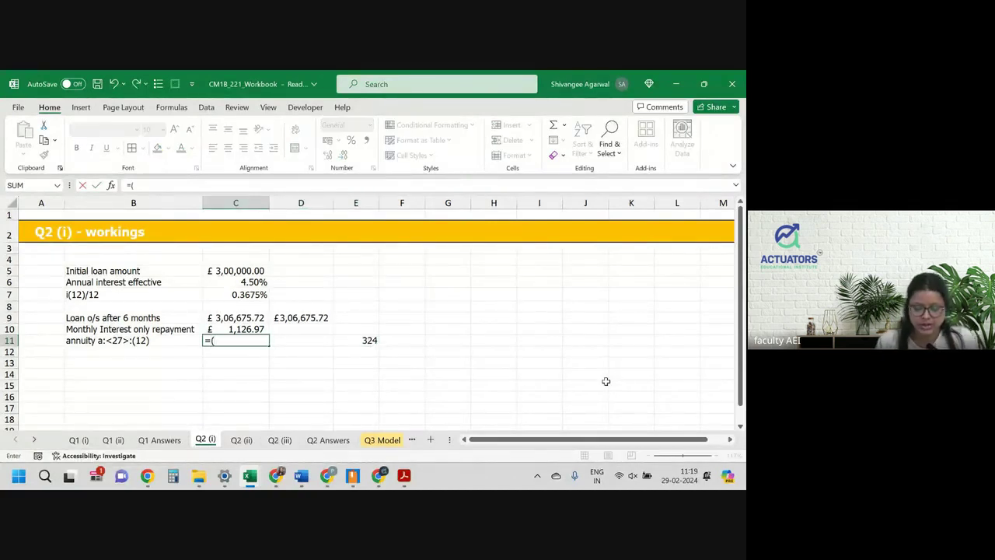
pyautogui.write('1-(1+')
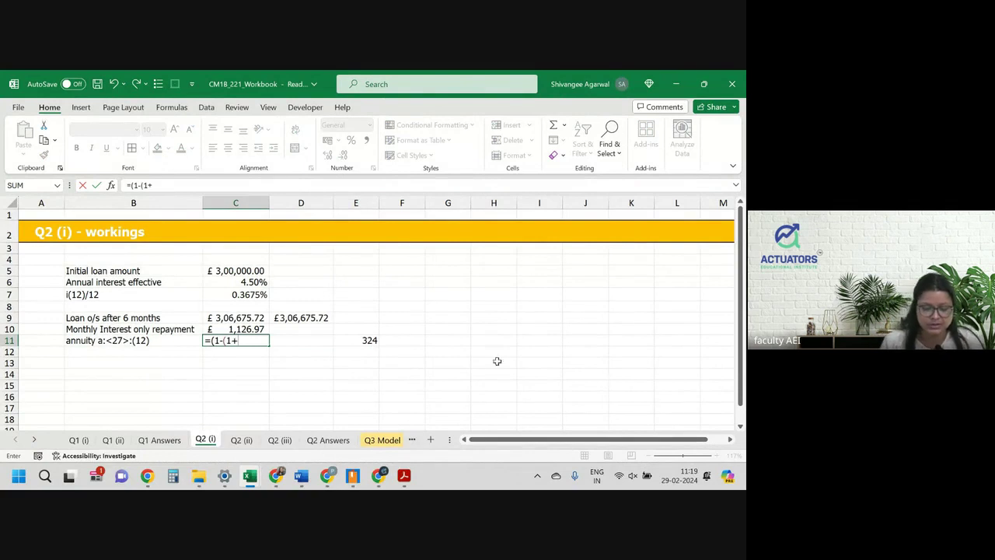
pyautogui.click(245, 282)
pyautogui.write(')')
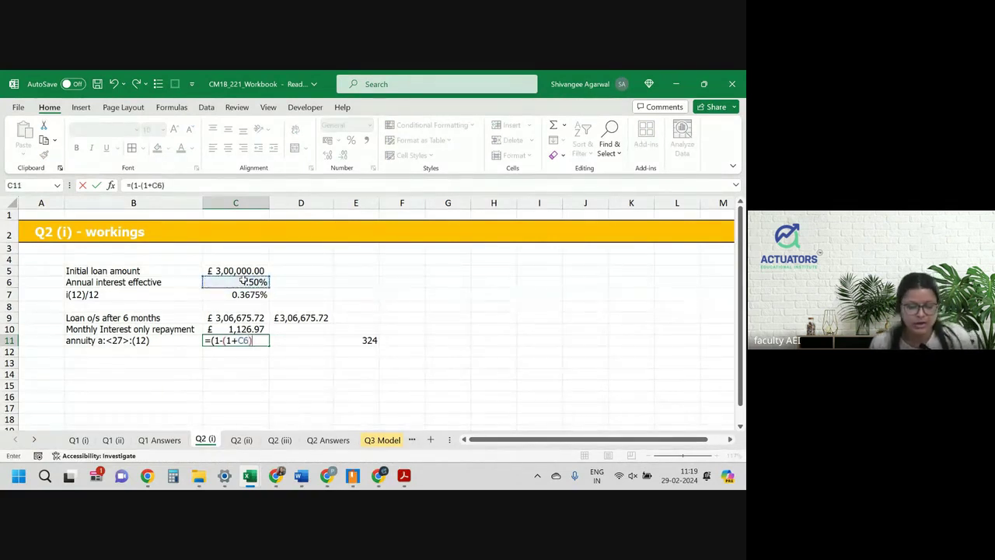
pyautogui.write('^')
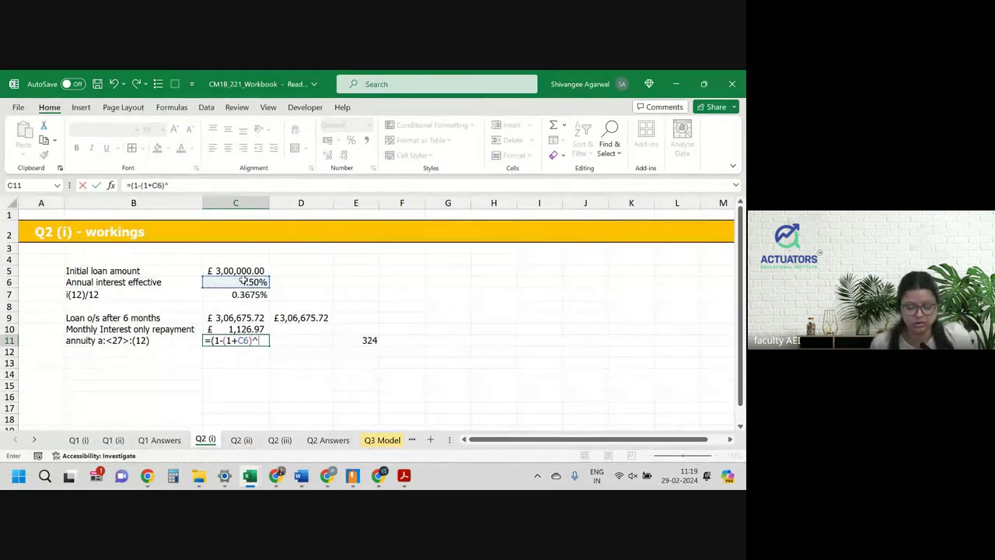
pyautogui.write('-')
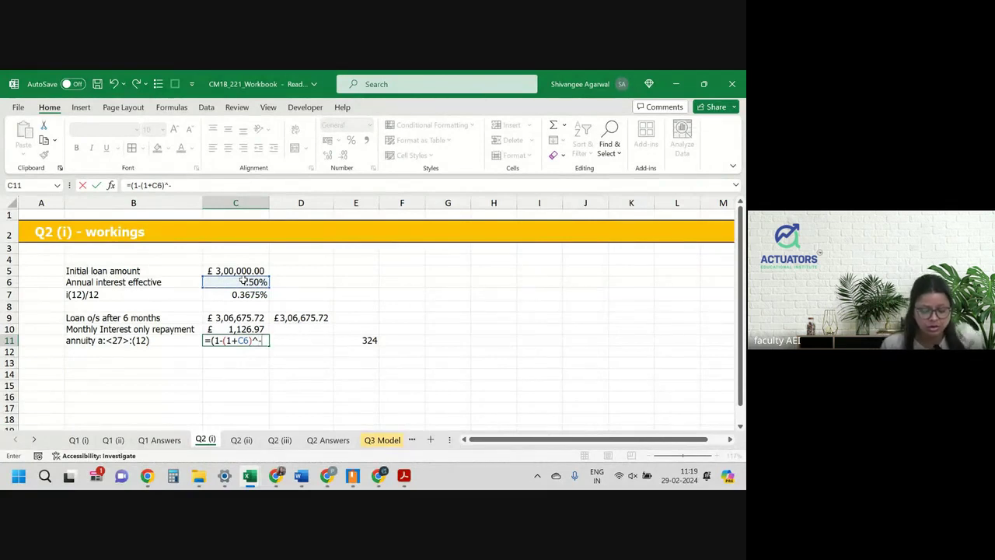
pyautogui.write('27)/')
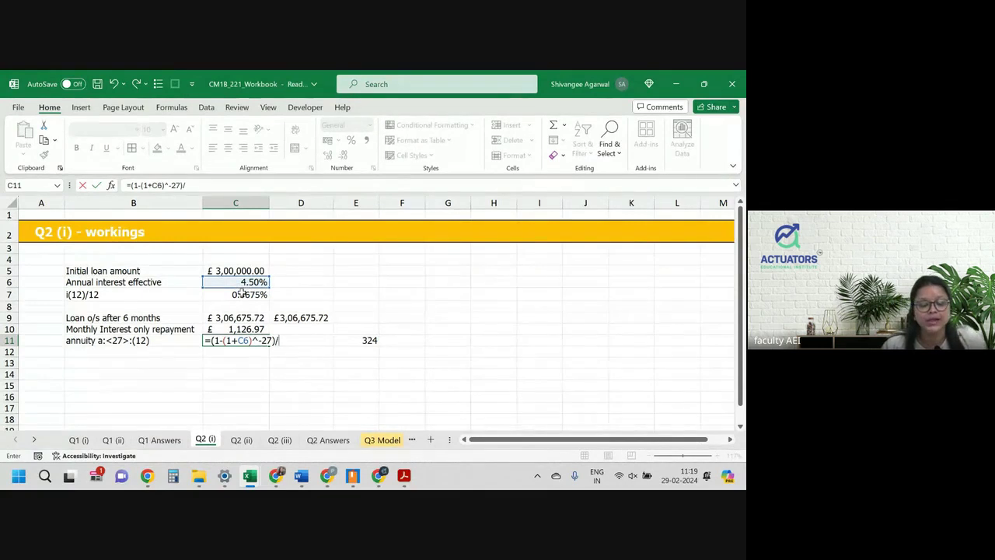
pyautogui.write('(')
pyautogui.click(242, 294)
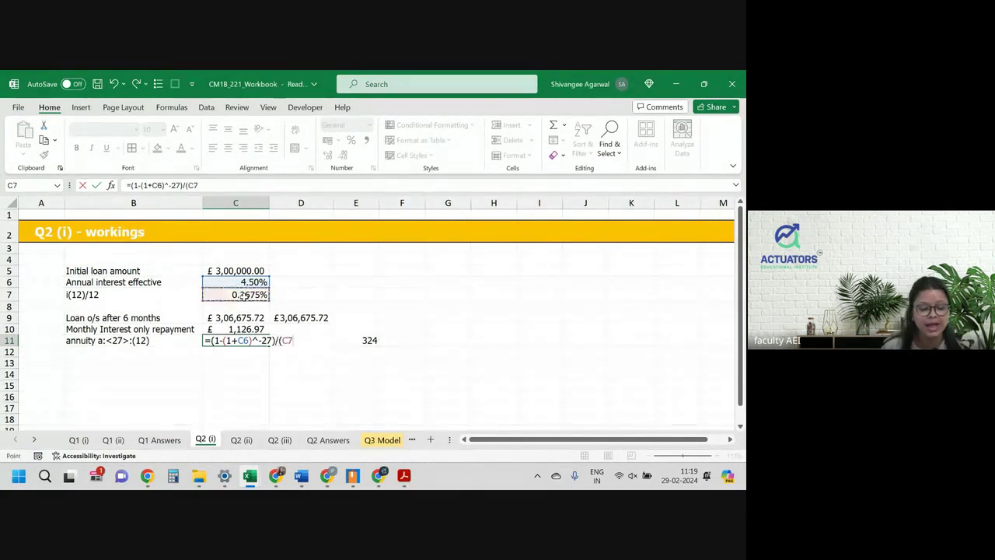
pyautogui.write('*12)')
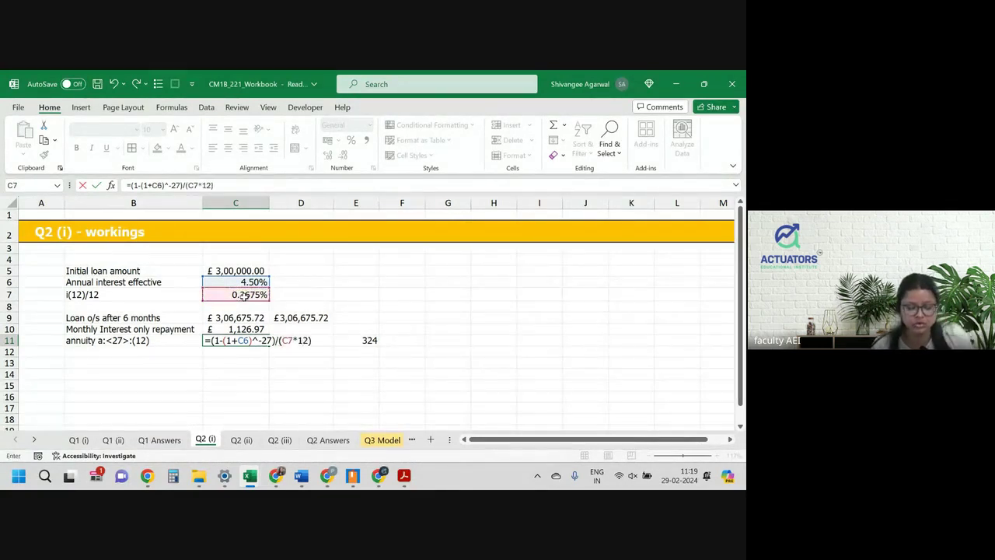
pyautogui.press('Return')
pyautogui.press('Left')
# Step: Draft a =C9/C11 loan-over-annuity formula in B12
pyautogui.write('=')
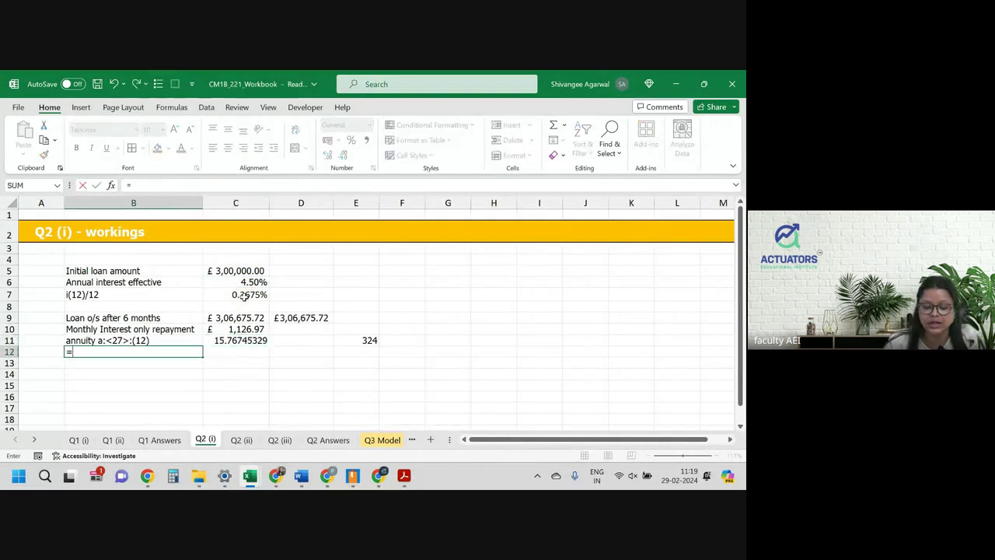
pyautogui.press('Up')
pyautogui.press('Up')
pyautogui.press('Right')
pyautogui.press('Right')
pyautogui.press('Up')
pyautogui.press('Left')
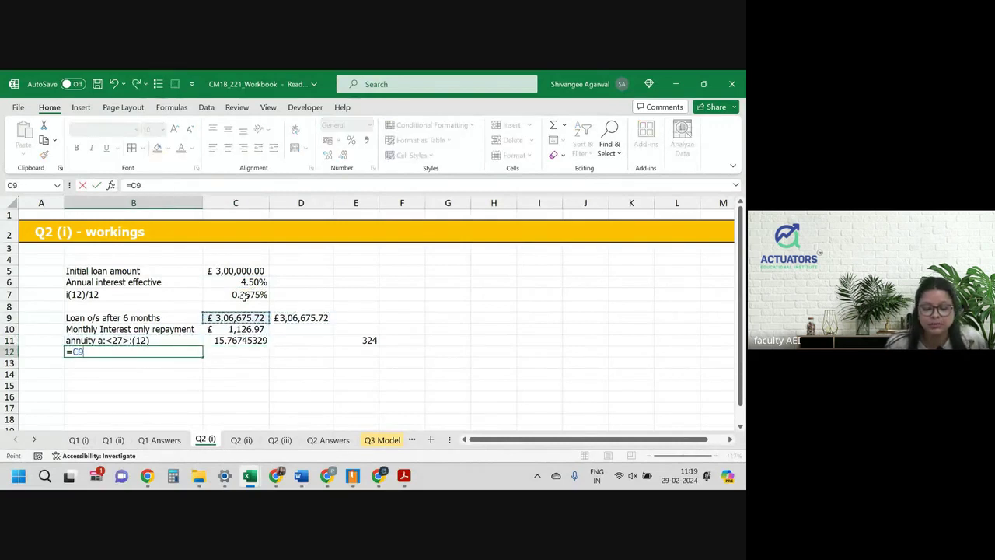
pyautogui.write('/')
pyautogui.click(251, 339)
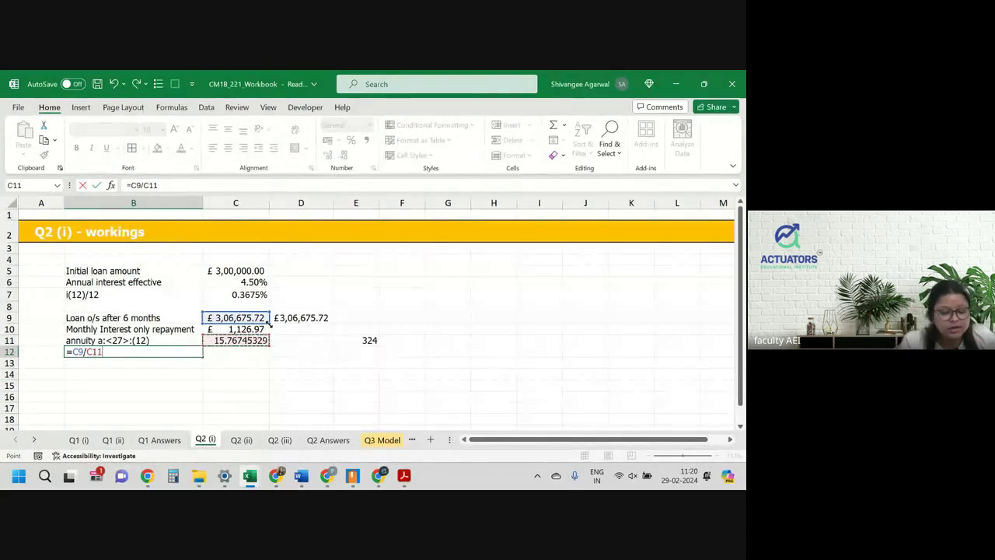
# Step: Discard the B12 draft and enter =C9/C11/12 in C12 for the £1,620.83 monthly repayment
pyautogui.press('BackSpace')
pyautogui.press('BackSpace')
pyautogui.press('BackSpace')
pyautogui.press('BackSpace')
pyautogui.press('BackSpace')
pyautogui.press('BackSpace')
pyautogui.press('BackSpace')
pyautogui.press('Tab')
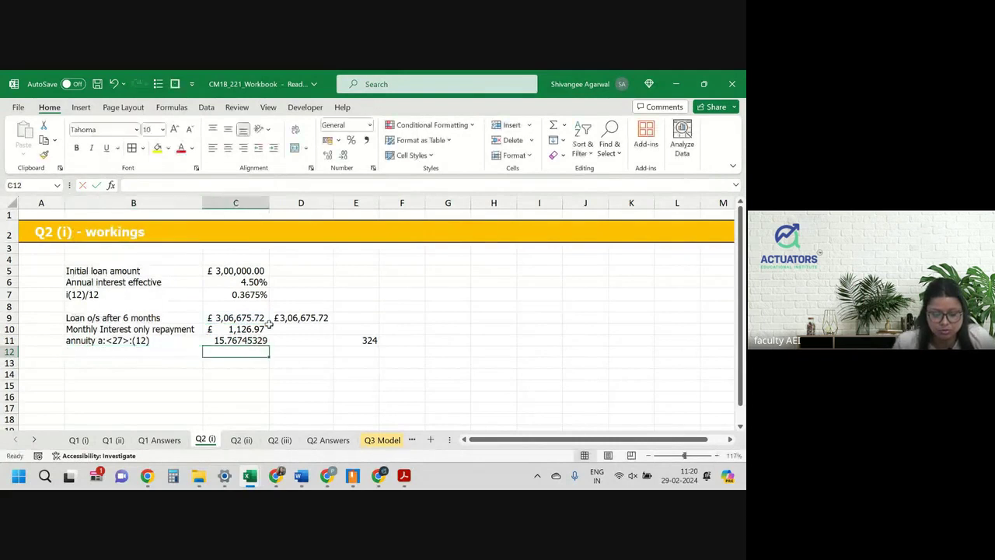
pyautogui.write('=')
pyautogui.press('Up')
pyautogui.press('Up')
pyautogui.press('Up')
pyautogui.write('/')
pyautogui.press('Up')
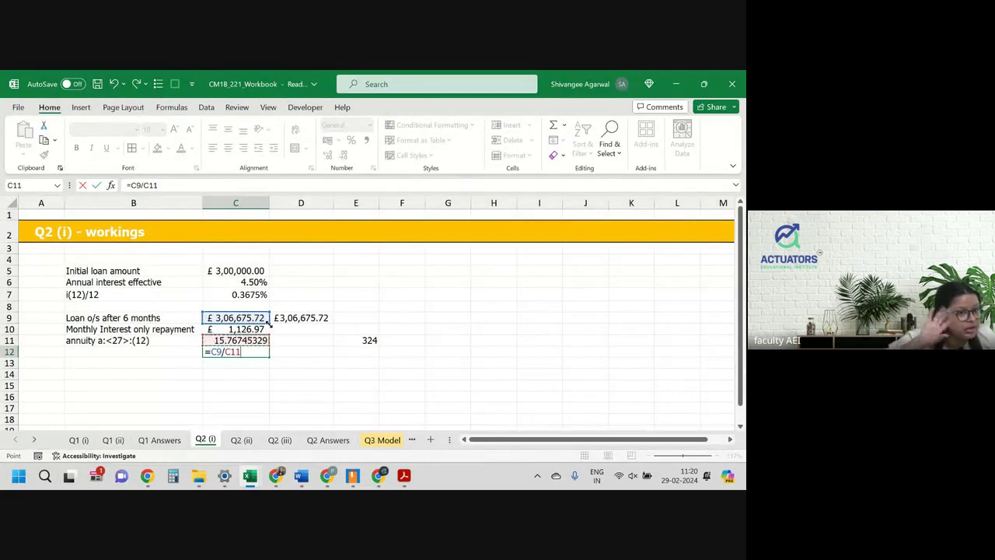
pyautogui.write('/12')
pyautogui.press('Return')
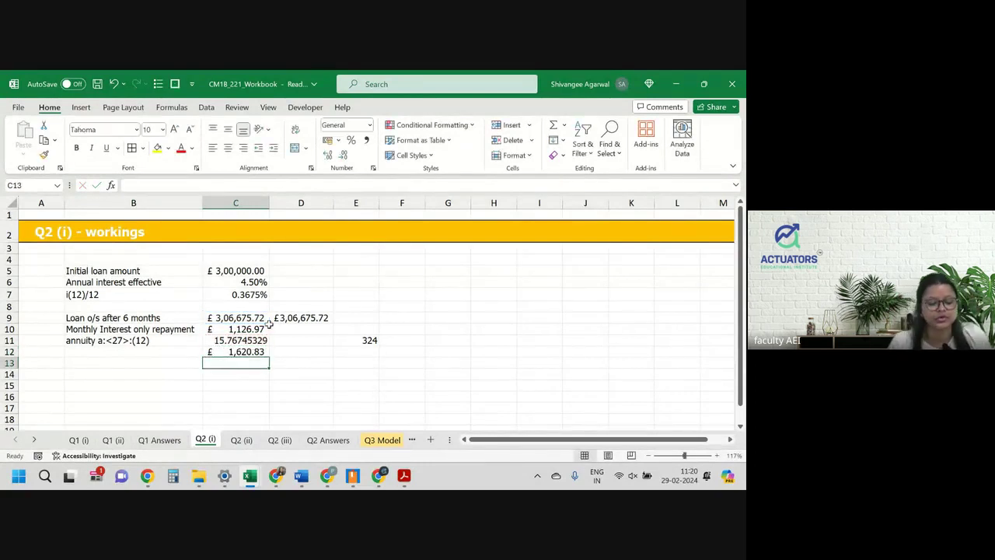
pyautogui.press('Up')
pyautogui.press('Left')
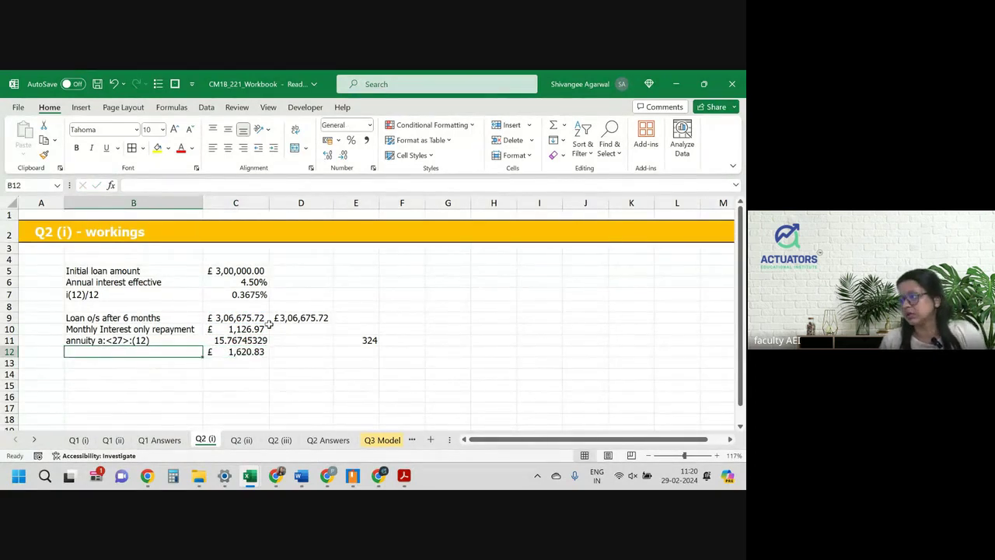
# Step: Enter 'Level monthly repayment from time 3 to 30' in B12 and autofit column B
pyautogui.write('Level mon')
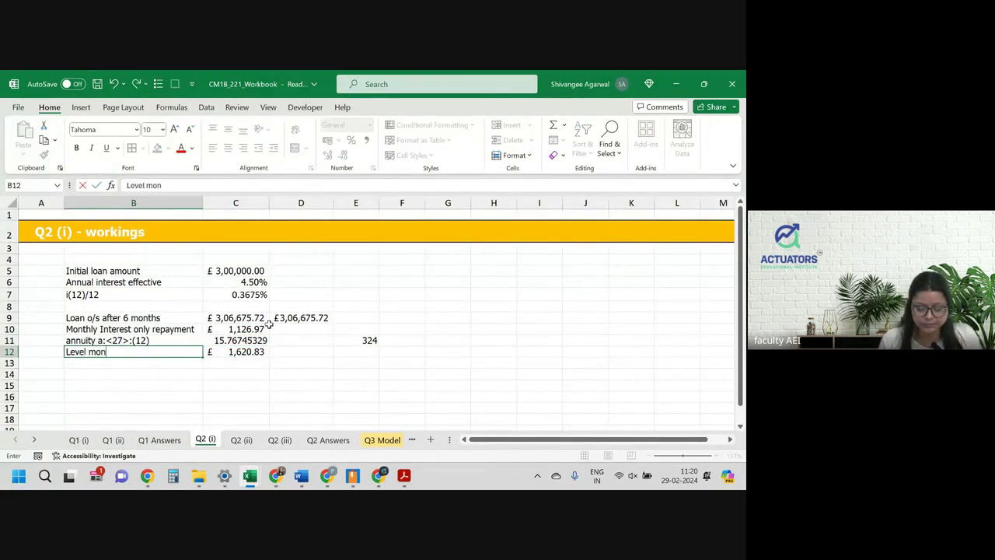
pyautogui.write('thly repay')
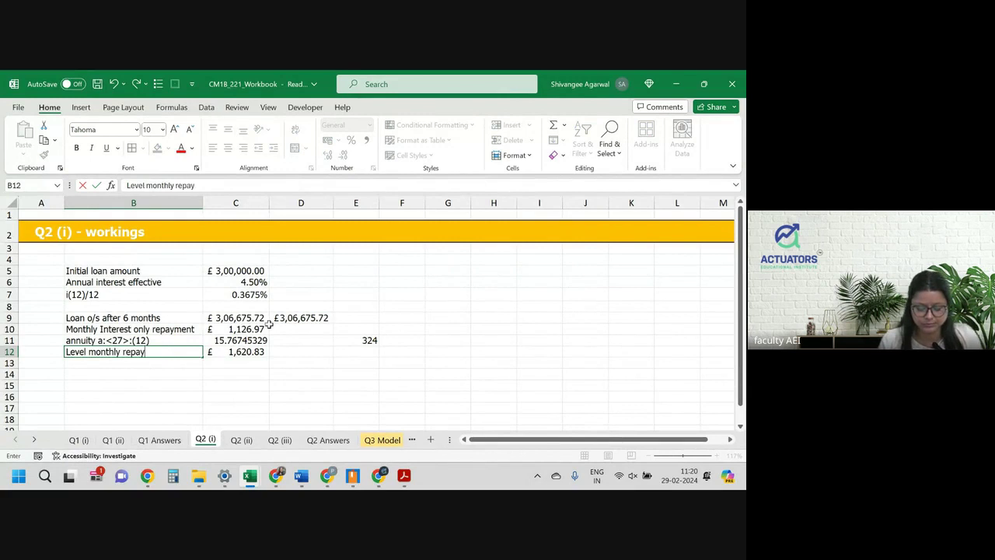
pyautogui.write('menr')
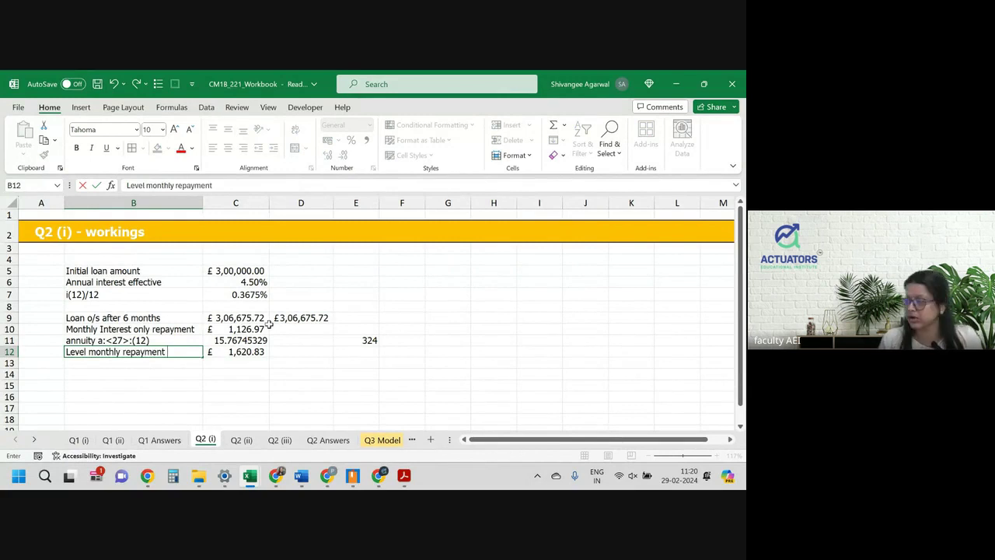
pyautogui.write(' from')
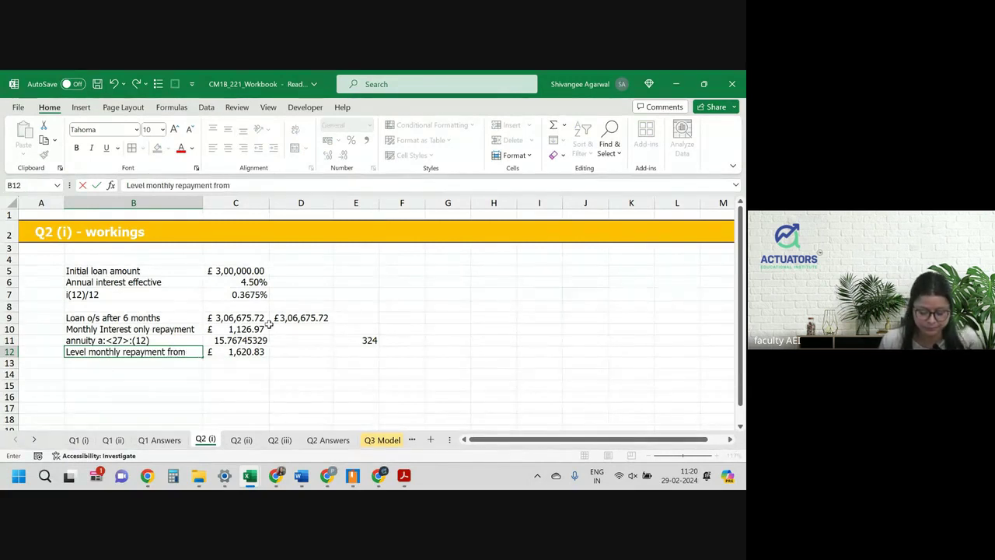
pyautogui.write(' time 3 to 30')
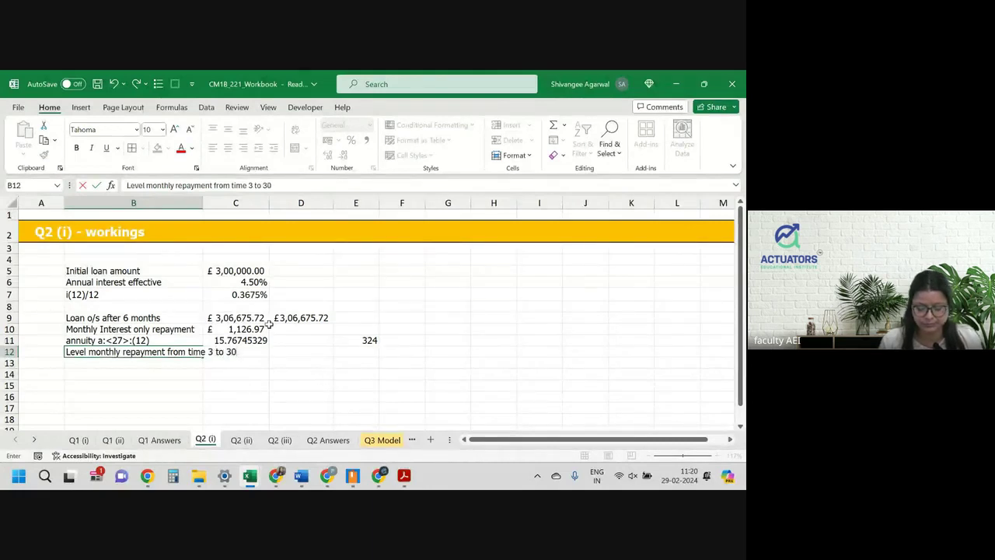
pyautogui.press('Return')
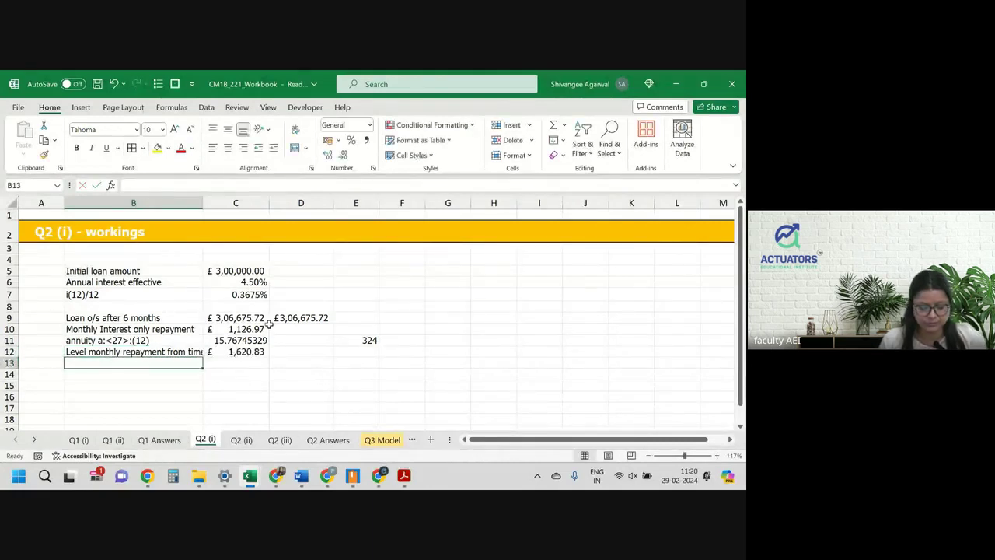
pyautogui.doubleClick(202, 202)
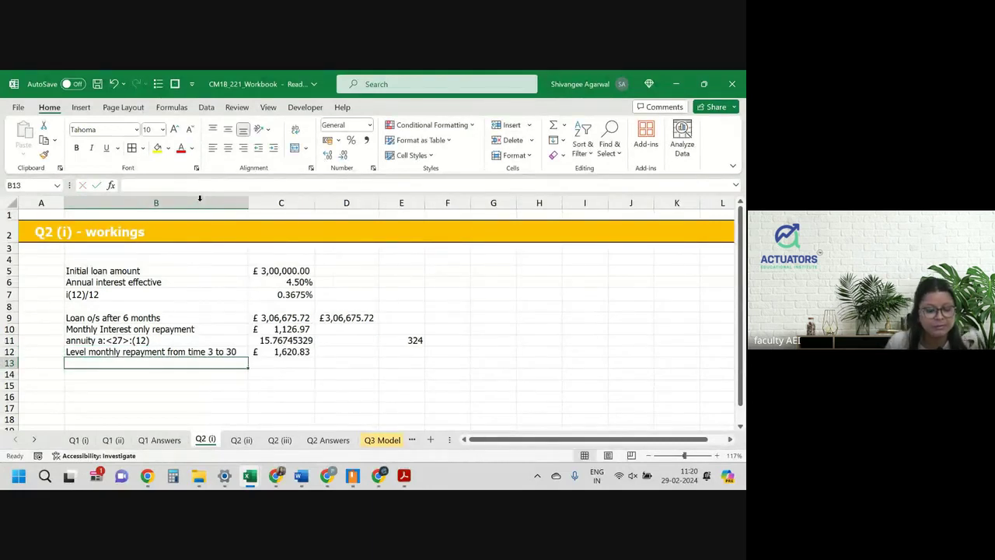
# Step: Shade the £1,620.83 repayment in C12 light green, then open C11's annuity formula
pyautogui.click(300, 351)
pyautogui.click(167, 148)
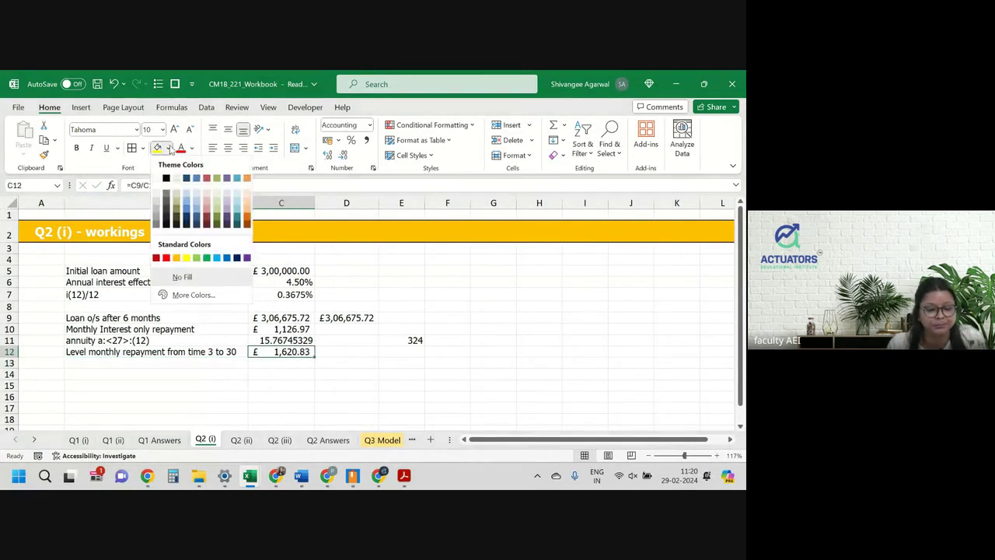
pyautogui.click(221, 203)
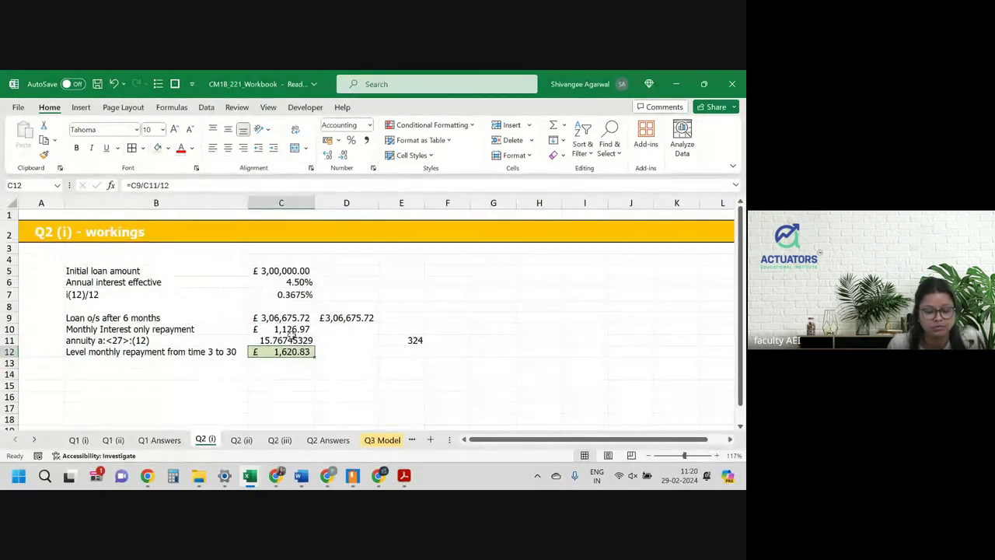
pyautogui.doubleClick(291, 342)
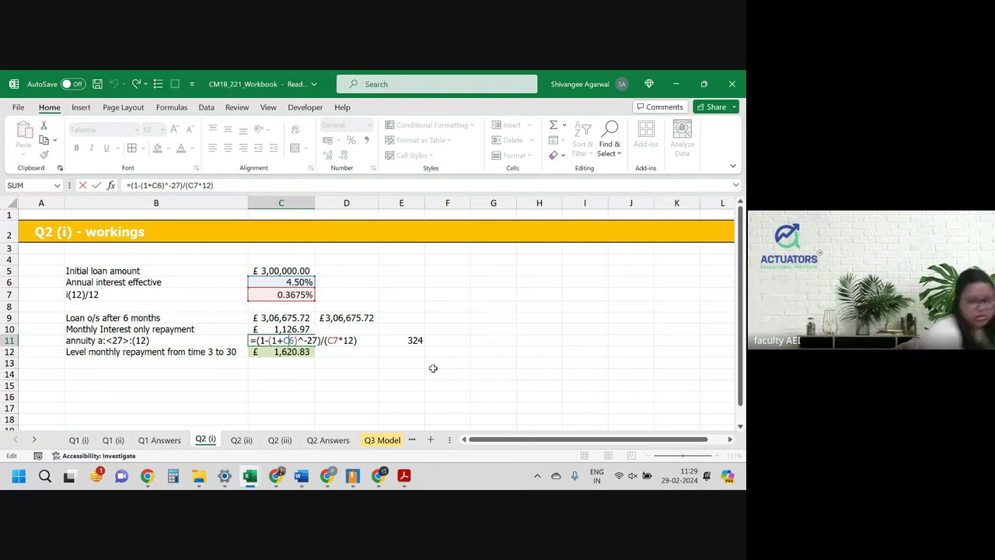
# Step: Commit the C11 annuity formula giving 15.76745329, then move to the Q2 (ii) workings sheet
pyautogui.press('Return')
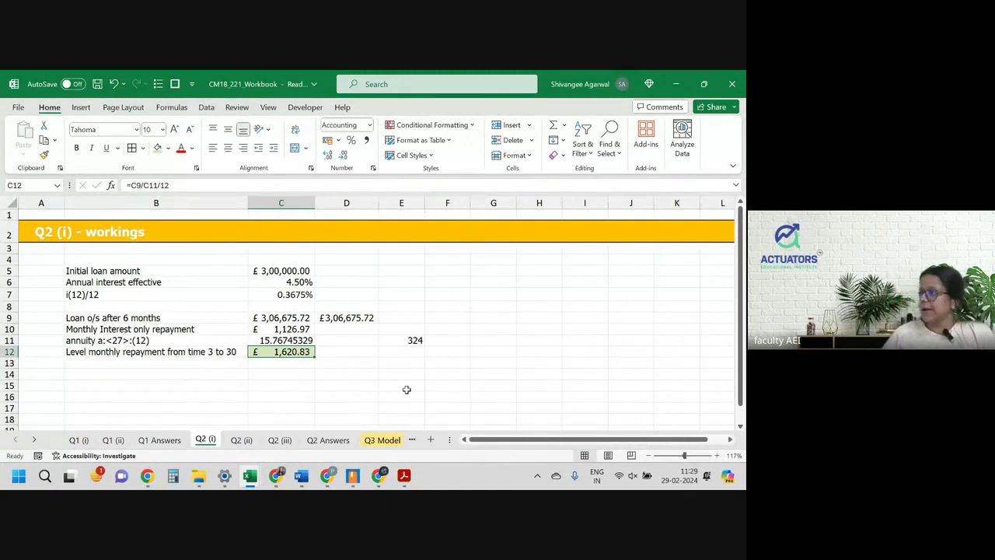
pyautogui.press('Down')
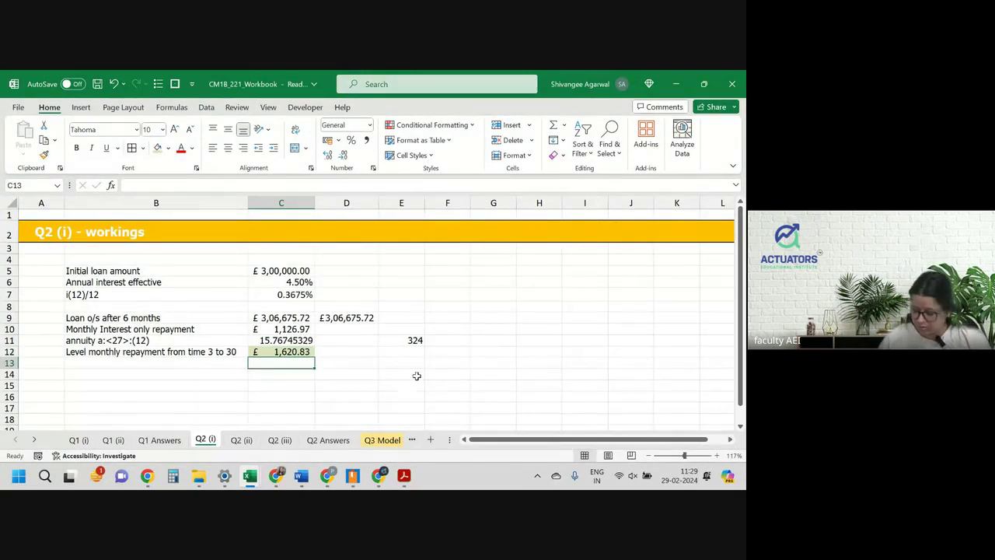
pyautogui.click(241, 440)
# Step: Link C7 to the initial loan in Q2 (i)!C5 and format it as £ English (UK) accounting
pyautogui.click(150, 300)
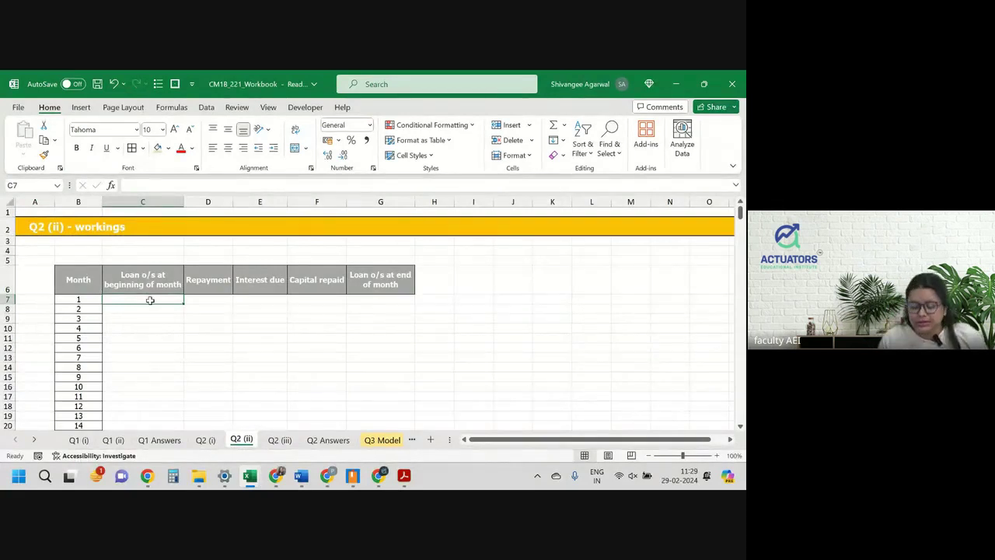
pyautogui.write('=')
pyautogui.hotkey('ctrl', 'pageup')
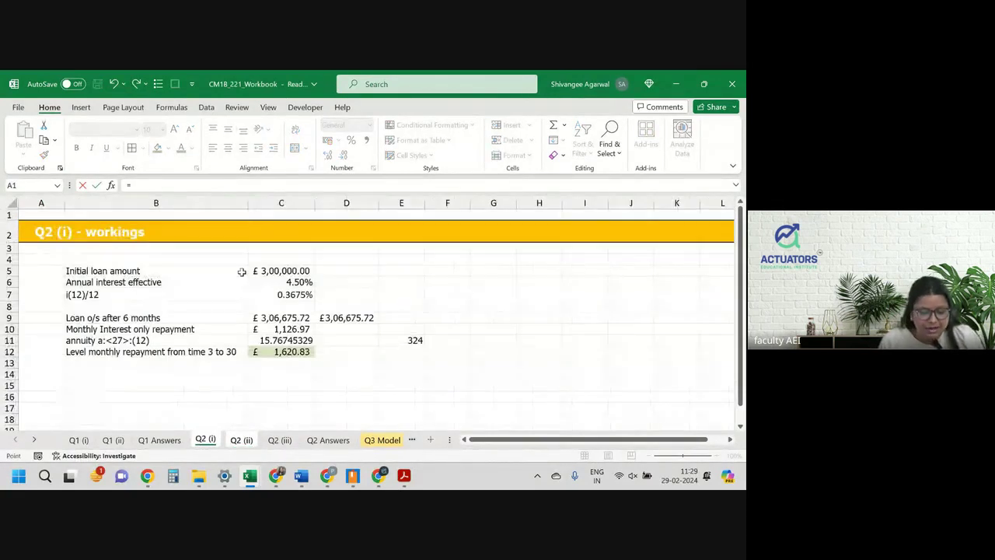
pyautogui.click(277, 269)
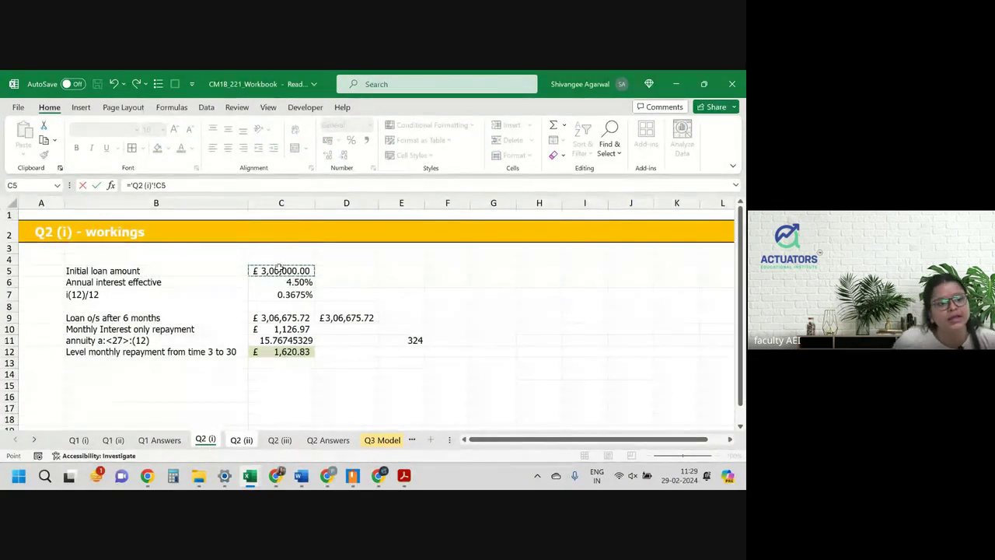
pyautogui.press('Return')
pyautogui.press('Right')
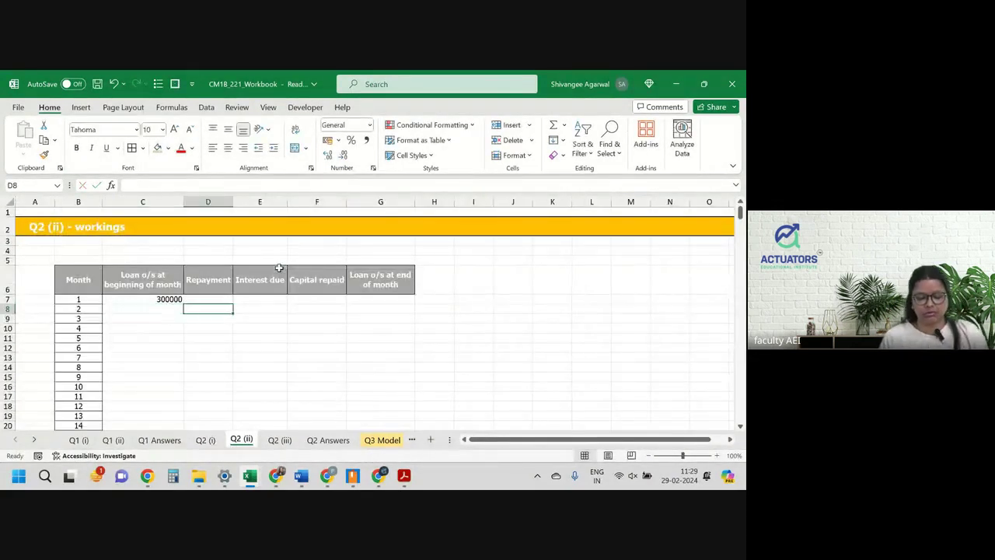
pyautogui.press('Up')
pyautogui.press('Left')
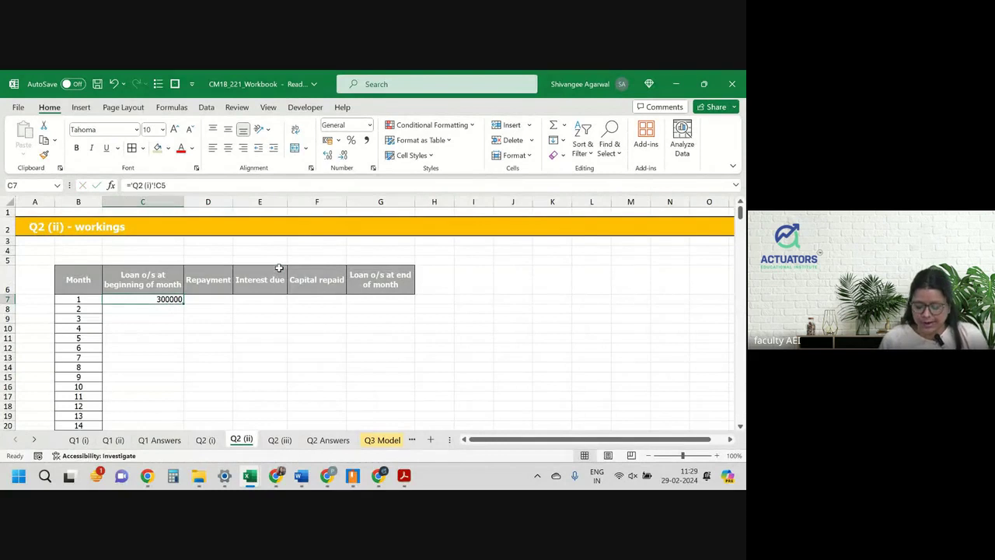
pyautogui.click(336, 140)
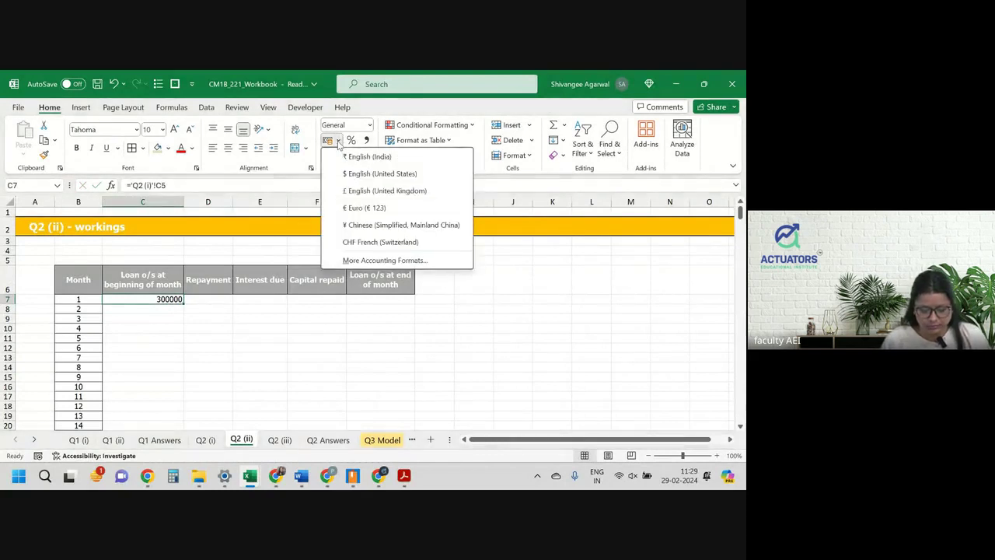
pyautogui.click(354, 192)
# Step: Enter 0 repayments in D7 through D12 for months 1–6
pyautogui.click(211, 299)
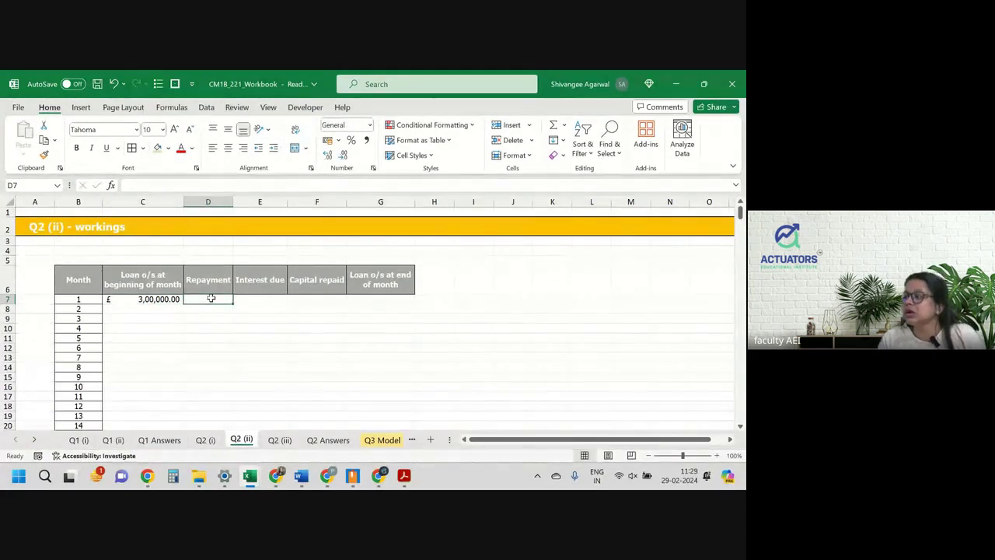
pyautogui.write('0')
pyautogui.press('Return')
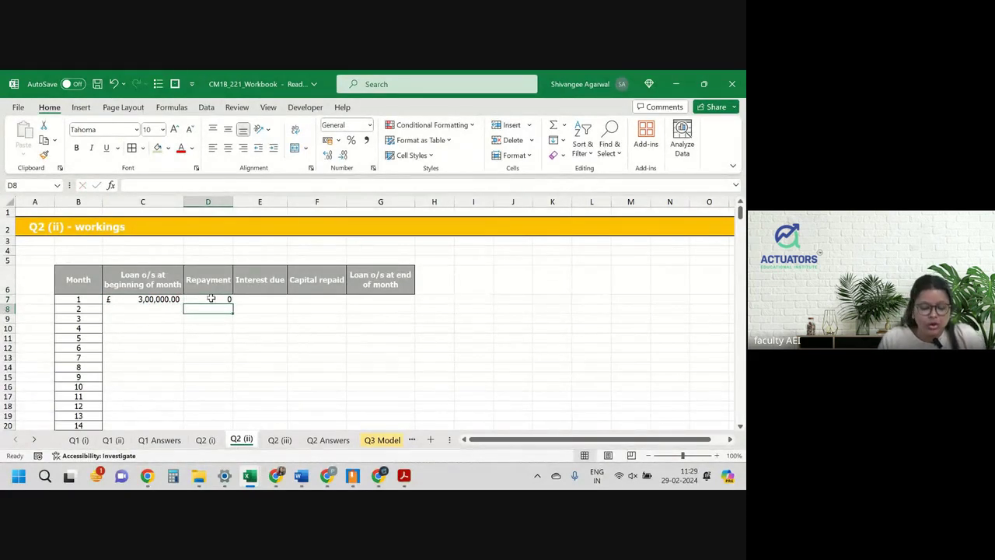
pyautogui.click(214, 299)
pyautogui.moveTo(235, 303); pyautogui.dragTo(230, 355)
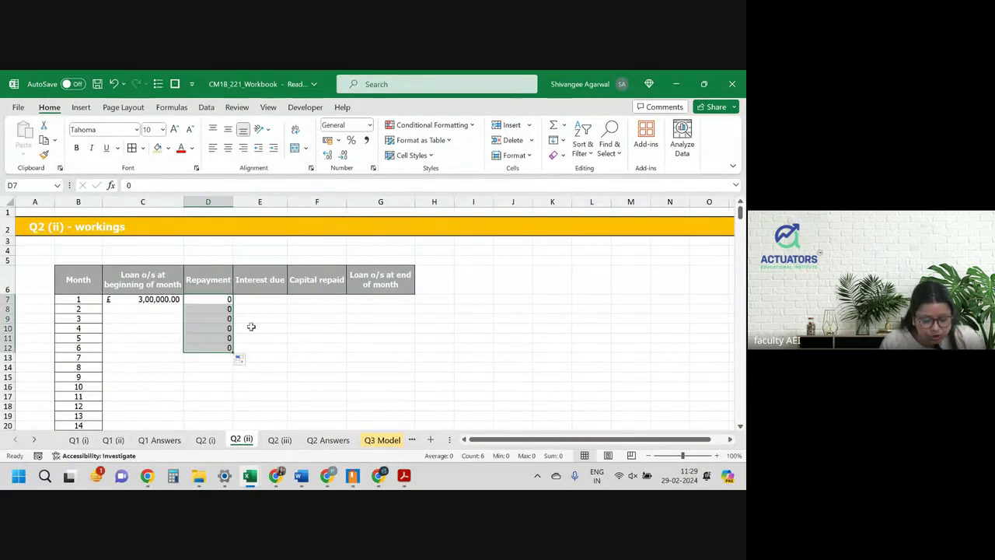
# Step: Enter interest due =C7*'Q2 (i)'!C7 in E7 (£1,102.44) and fill it down column E
pyautogui.click(257, 296)
pyautogui.write('=')
pyautogui.press('Left')
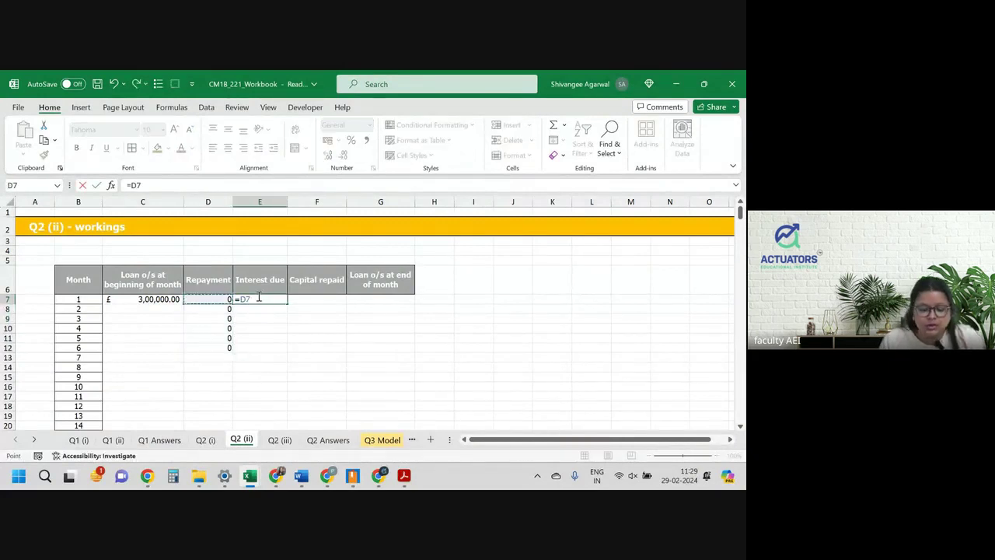
pyautogui.press('Left')
pyautogui.write('*')
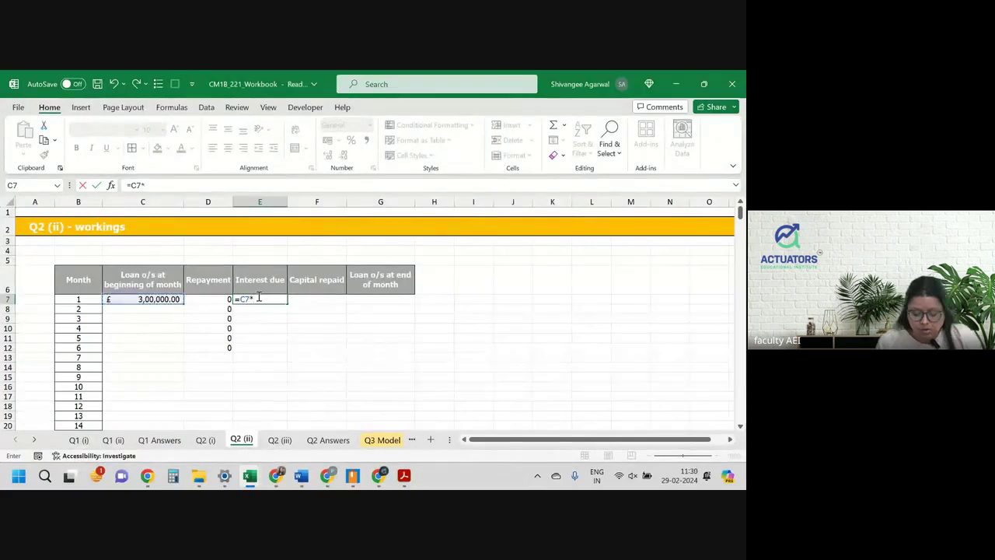
pyautogui.hotkey('ctrl', 'pageup')
pyautogui.click(297, 295)
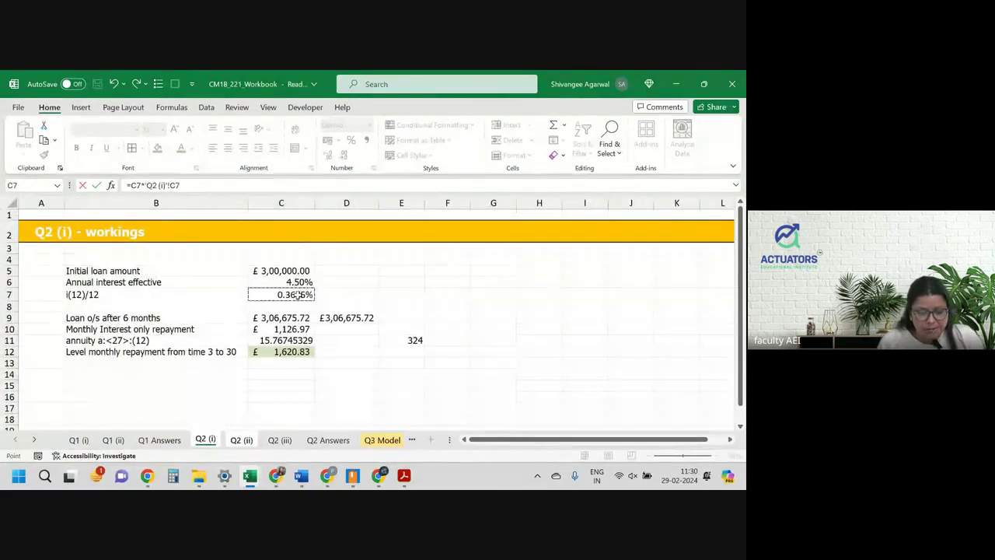
pyautogui.press('Return')
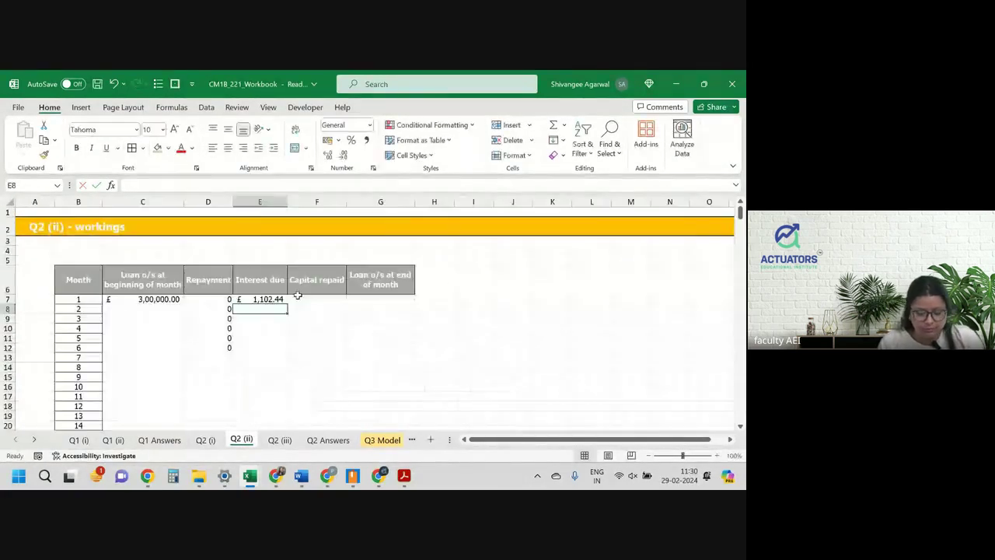
pyautogui.click(278, 299)
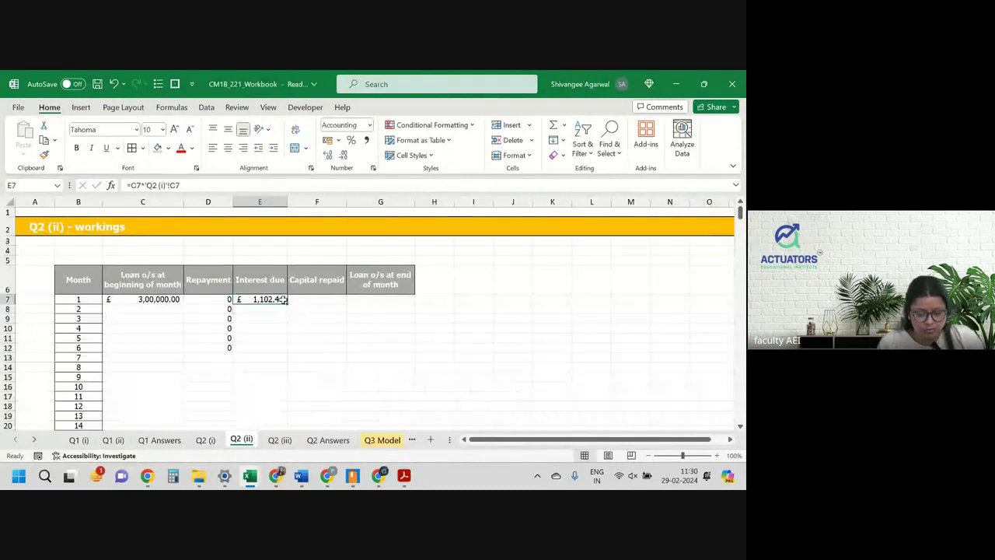
pyautogui.doubleClick(286, 304)
# Step: Enter capital repaid =D7-E7 in F7 (-£1,102.44) and fill it down column F
pyautogui.click(309, 299)
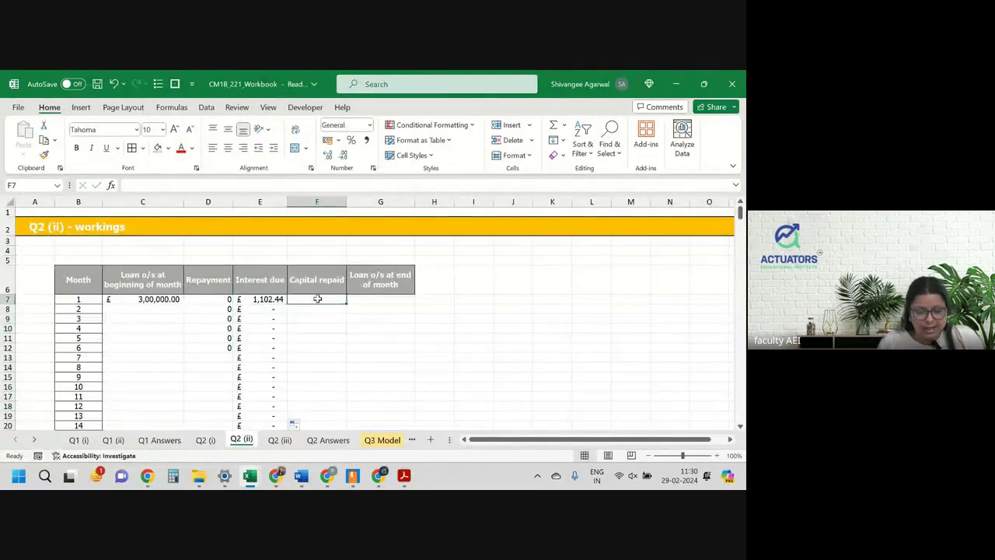
pyautogui.write('=')
pyautogui.press('Left')
pyautogui.press('Left')
pyautogui.press('Left')
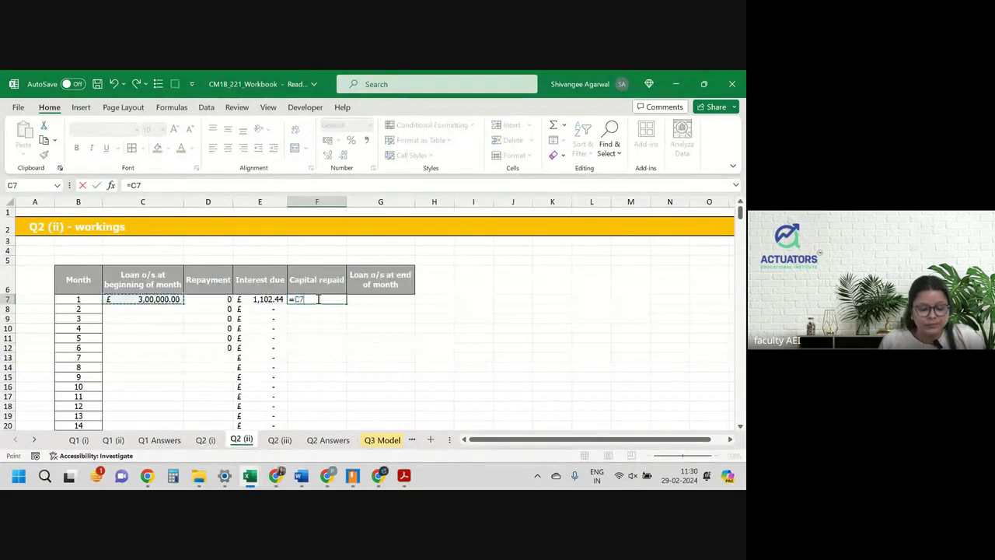
pyautogui.write('-')
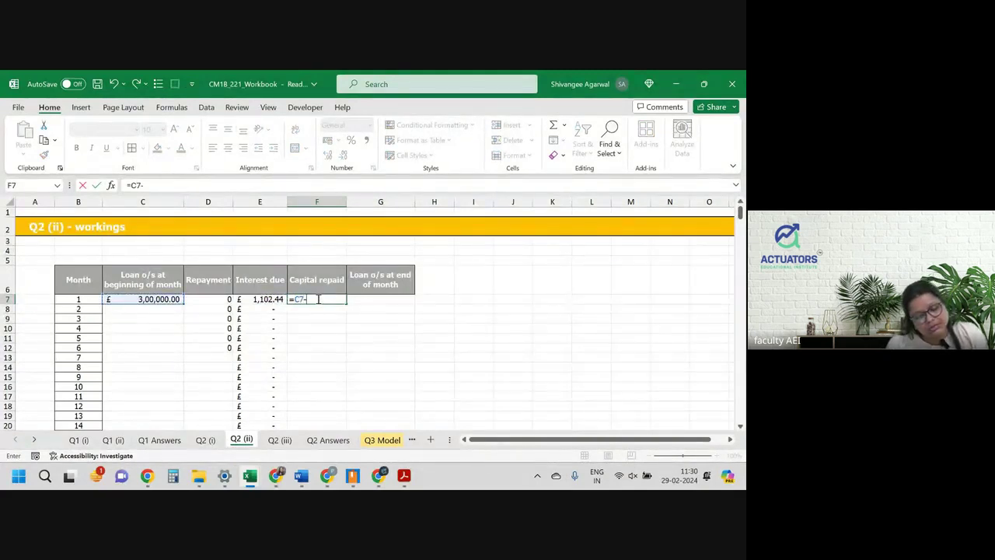
pyautogui.press('BackSpace')
pyautogui.press('BackSpace')
pyautogui.press('BackSpace')
pyautogui.press('Left')
pyautogui.press('Left')
pyautogui.write('-')
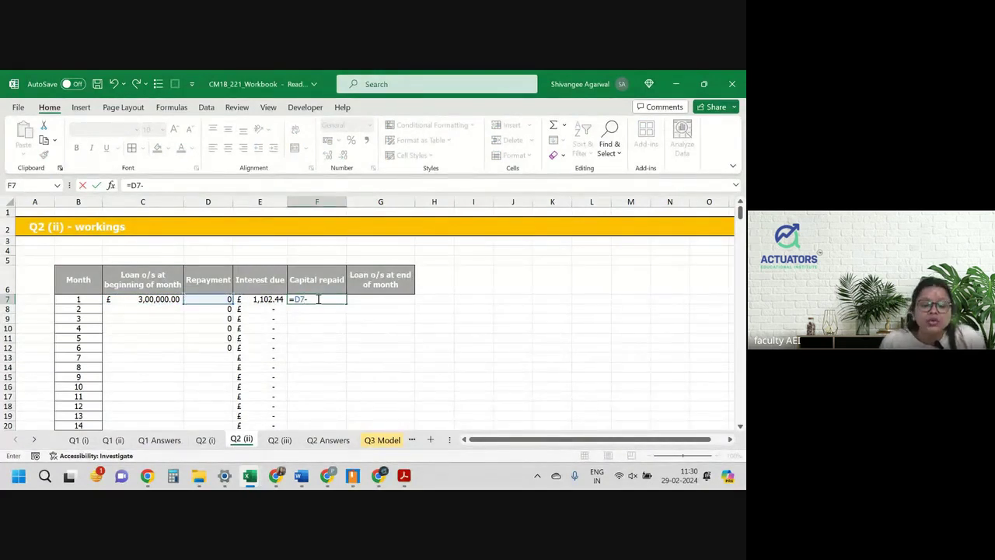
pyautogui.press('Left')
pyautogui.press('Return')
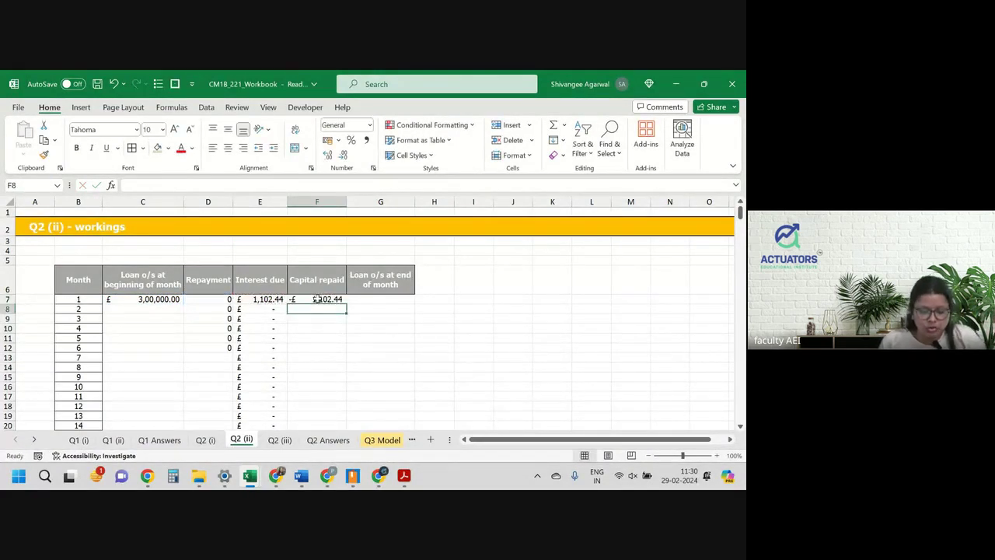
pyautogui.click(316, 299)
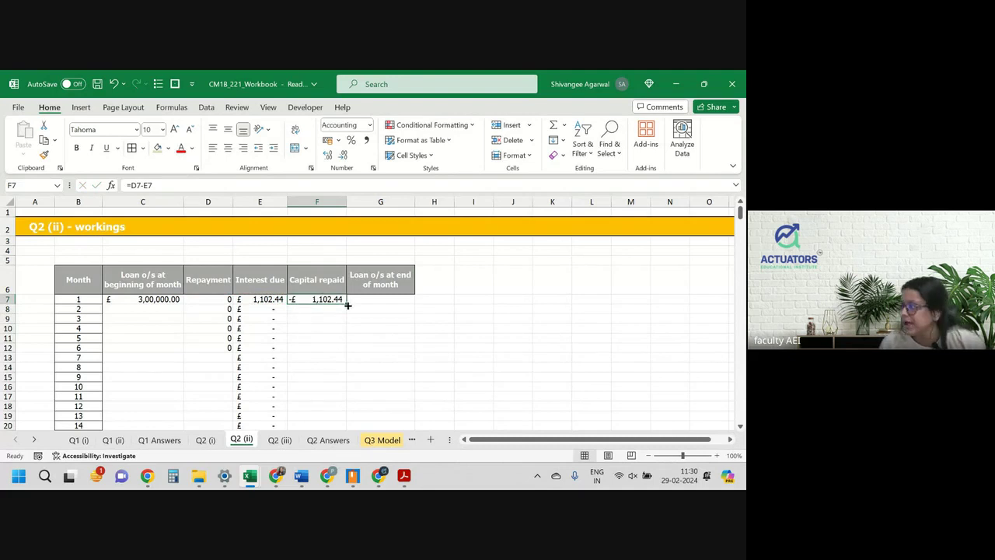
pyautogui.doubleClick(348, 305)
# Step: Enter end-of-month loan =C7-F7 in G7 (£3,01,102.44) and fill it down column G
pyautogui.click(374, 301)
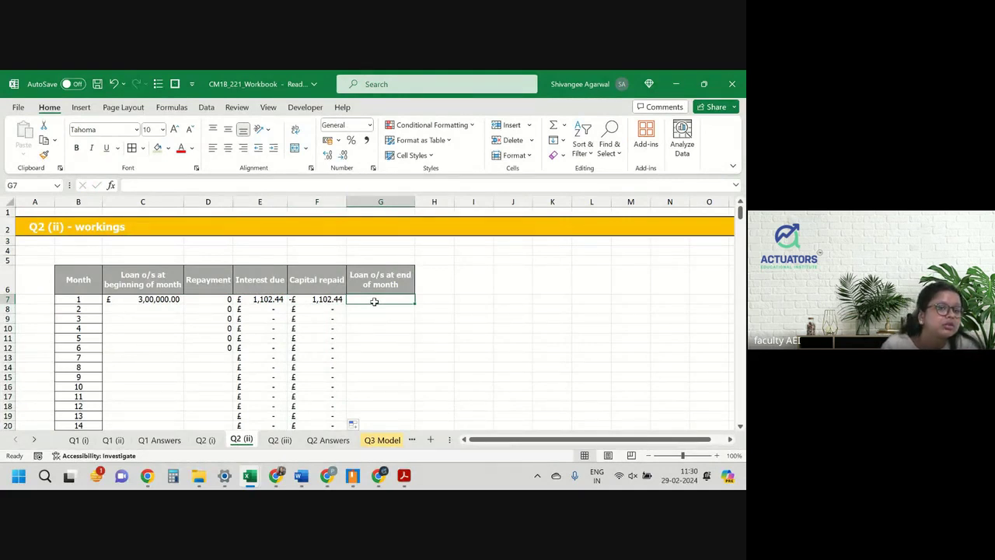
pyautogui.write('=')
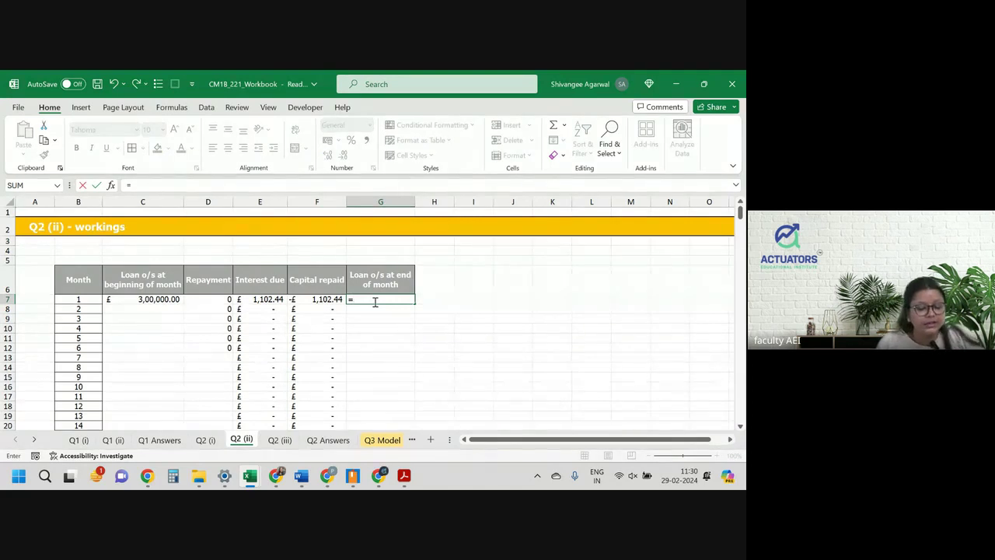
pyautogui.press('Left')
pyautogui.press('Left')
pyautogui.press('Left')
pyautogui.press('Left')
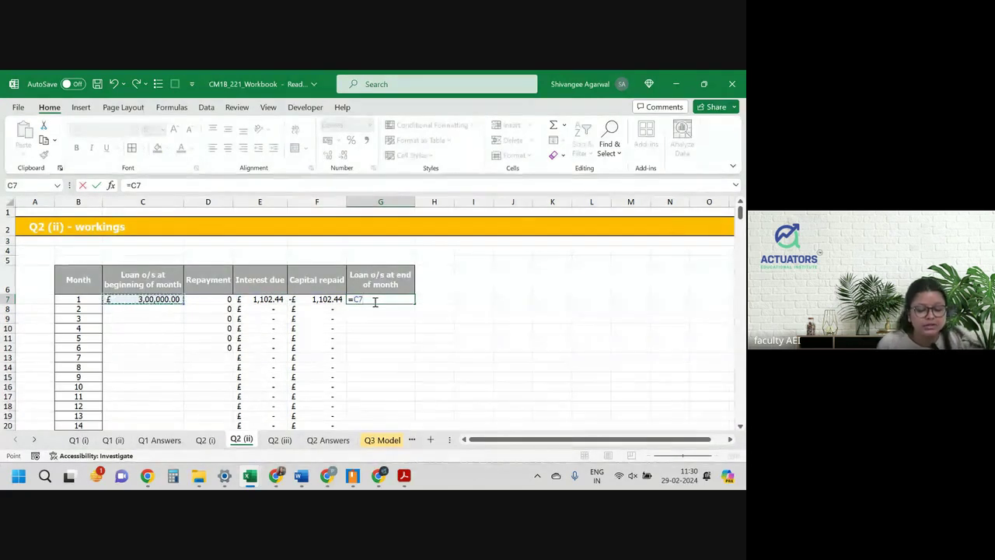
pyautogui.write('-')
pyautogui.press('Left')
pyautogui.press('Return')
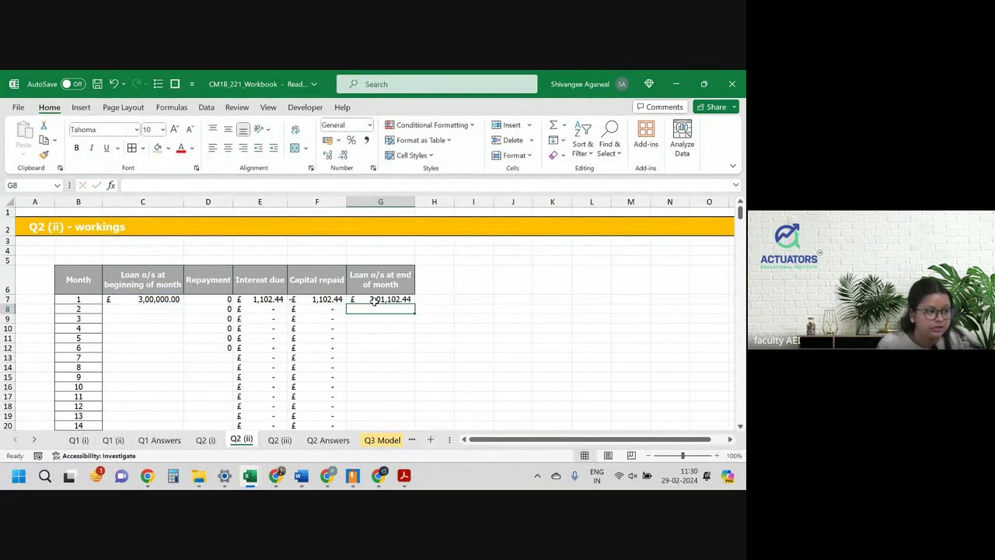
pyautogui.click(407, 300)
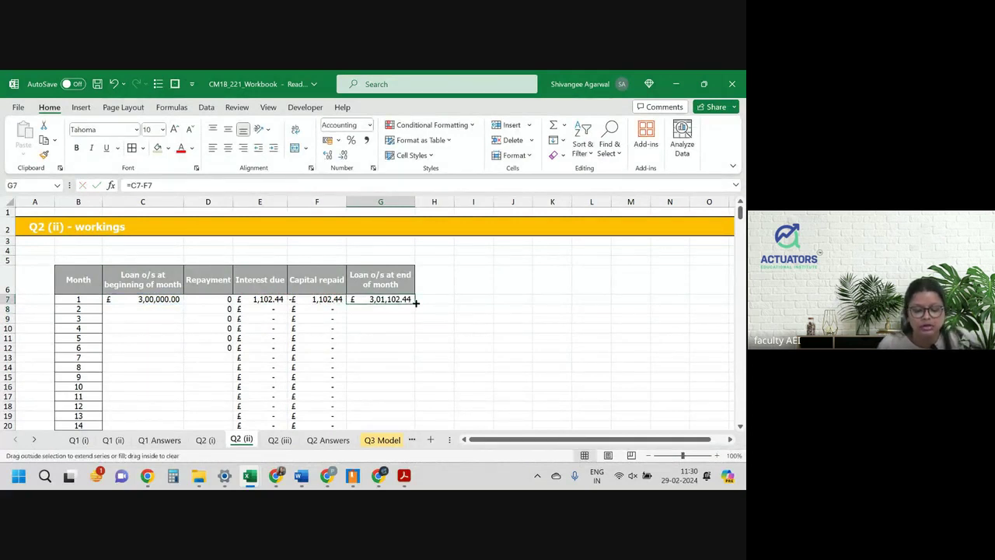
pyautogui.doubleClick(416, 303)
pyautogui.click(133, 312)
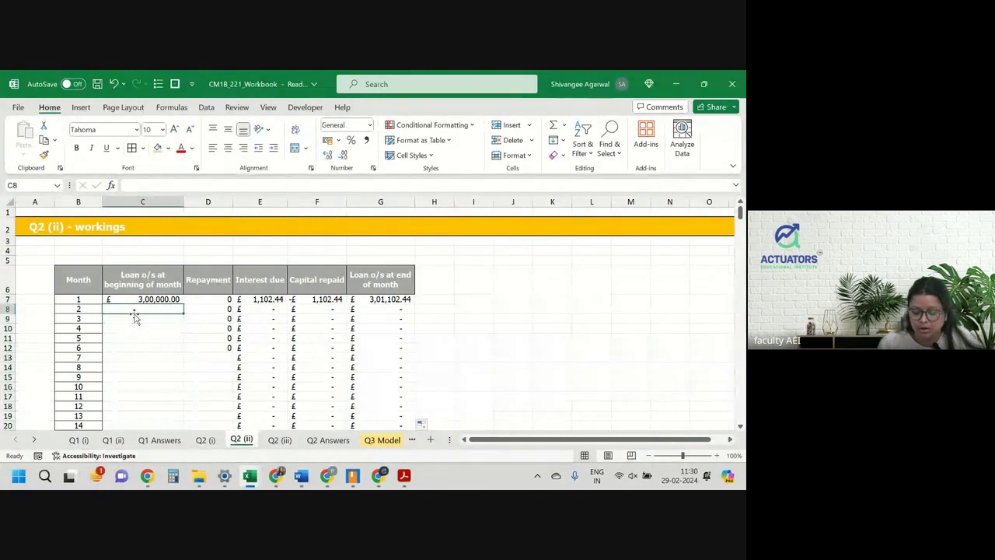
# Step: Carry the prior month's closing balance into C8 with =G7 and fill down column C
pyautogui.write('=g7')
pyautogui.press('Return')
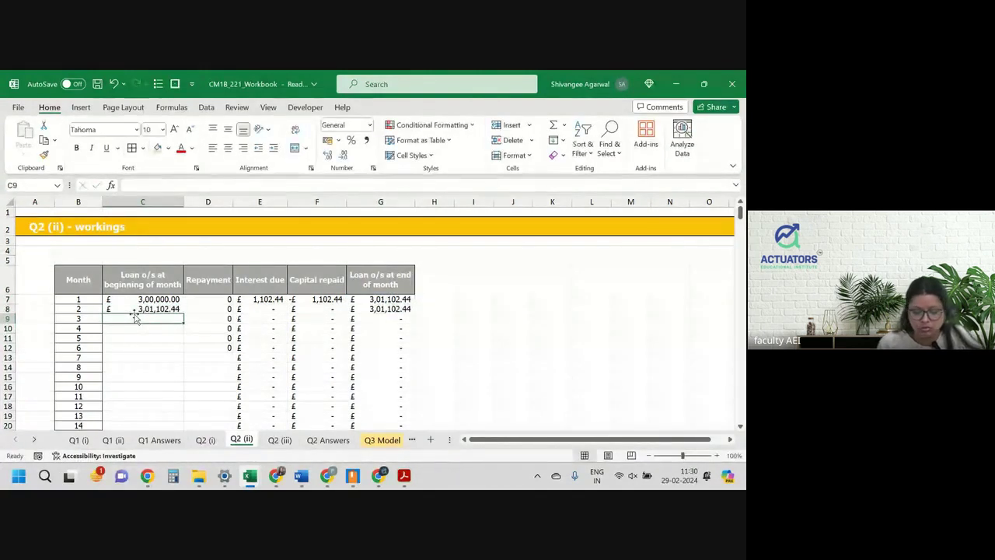
pyautogui.click(136, 310)
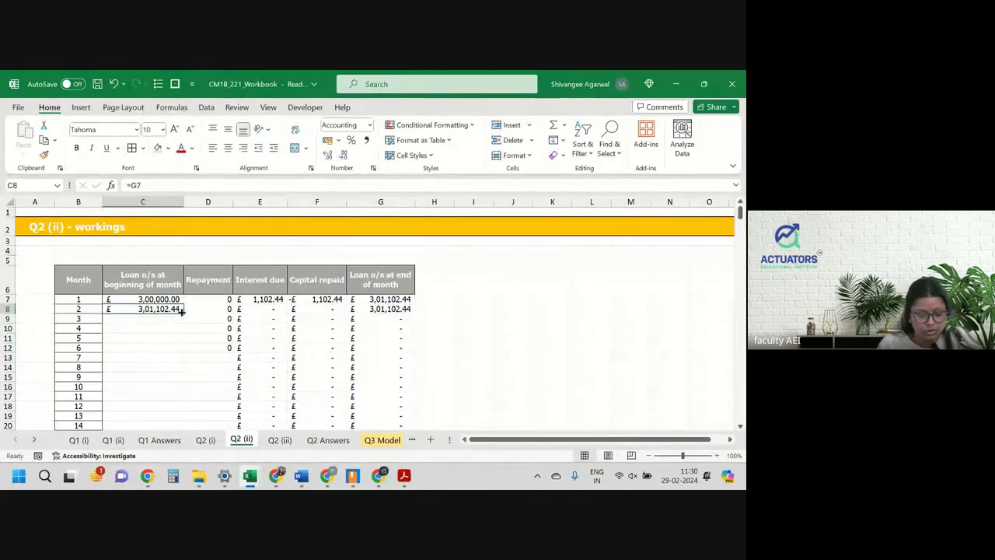
pyautogui.doubleClick(183, 313)
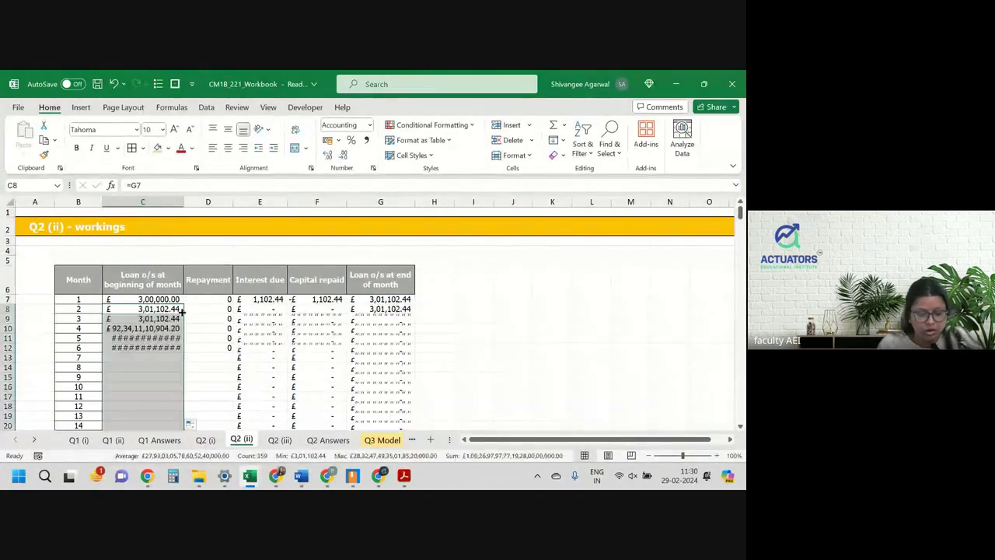
# Step: Link the month 7 repayment in D13 to the interest due in E13
pyautogui.click(216, 358)
pyautogui.write('=')
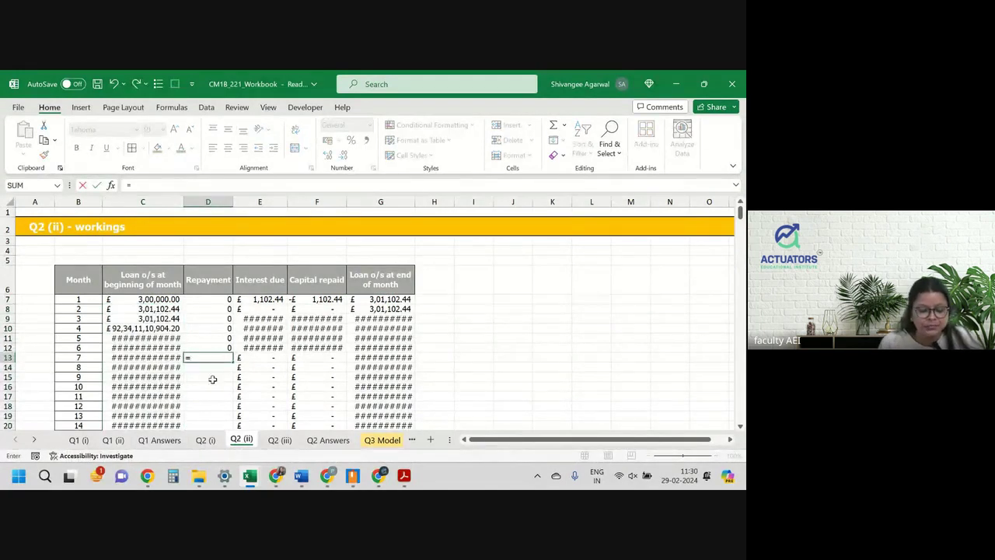
pyautogui.scroll(-2, 266, 390)
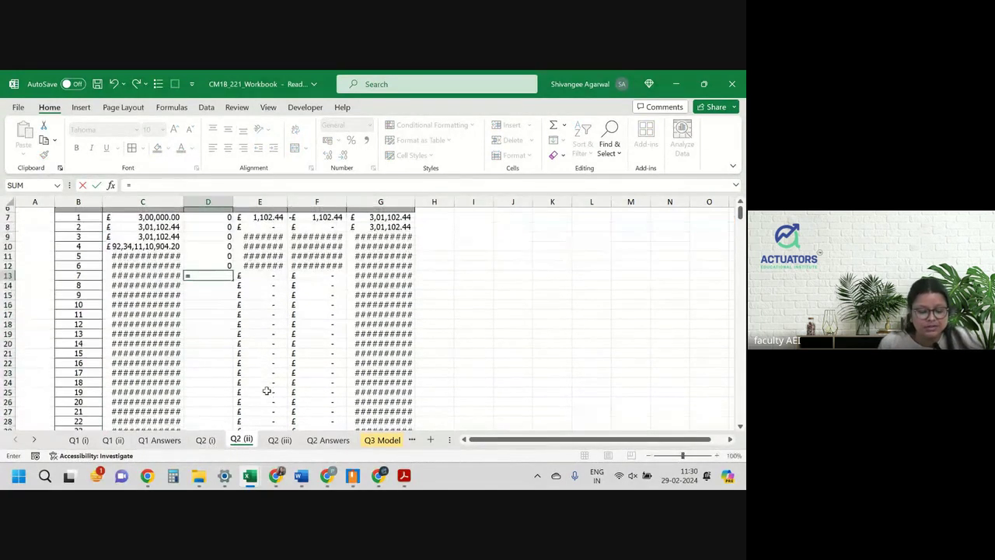
pyautogui.click(208, 443)
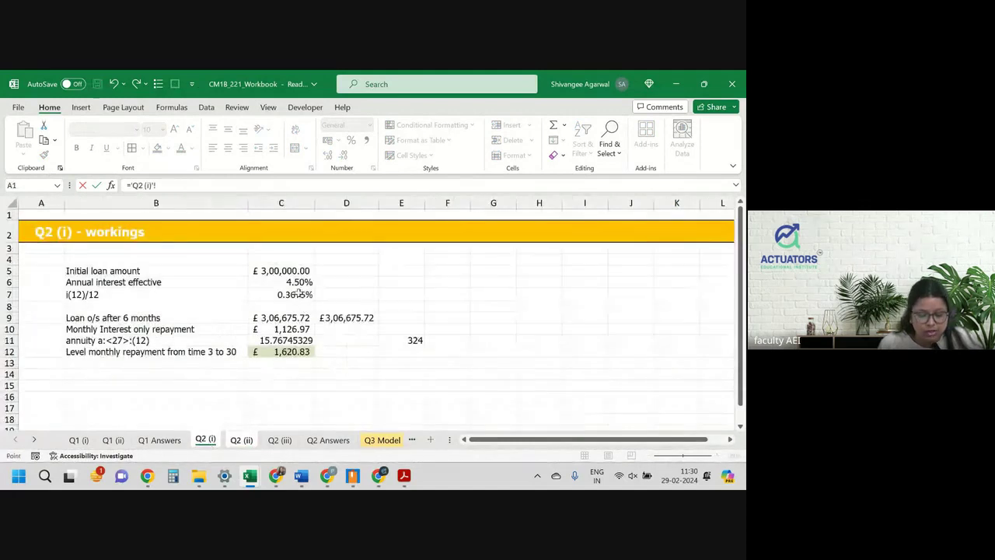
pyautogui.click(241, 439)
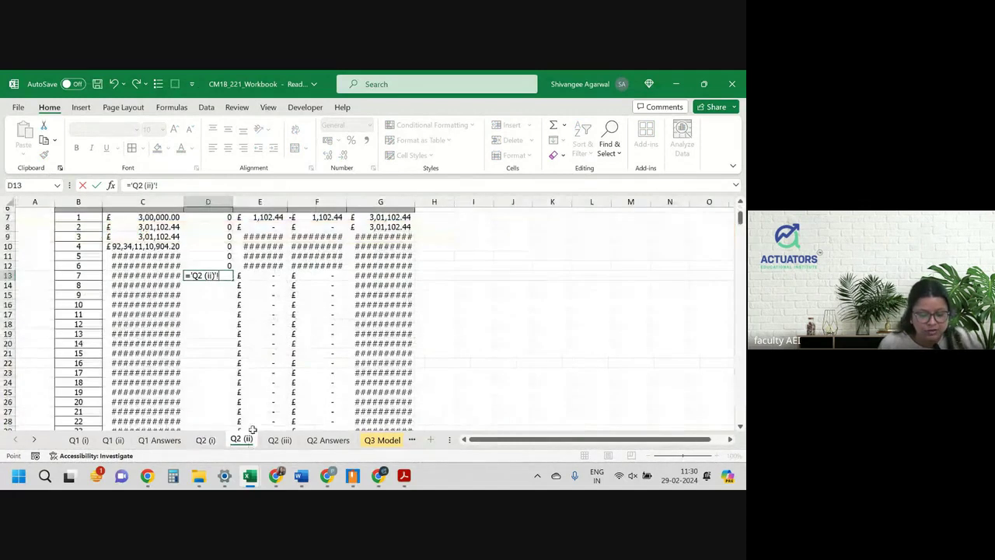
pyautogui.click(265, 275)
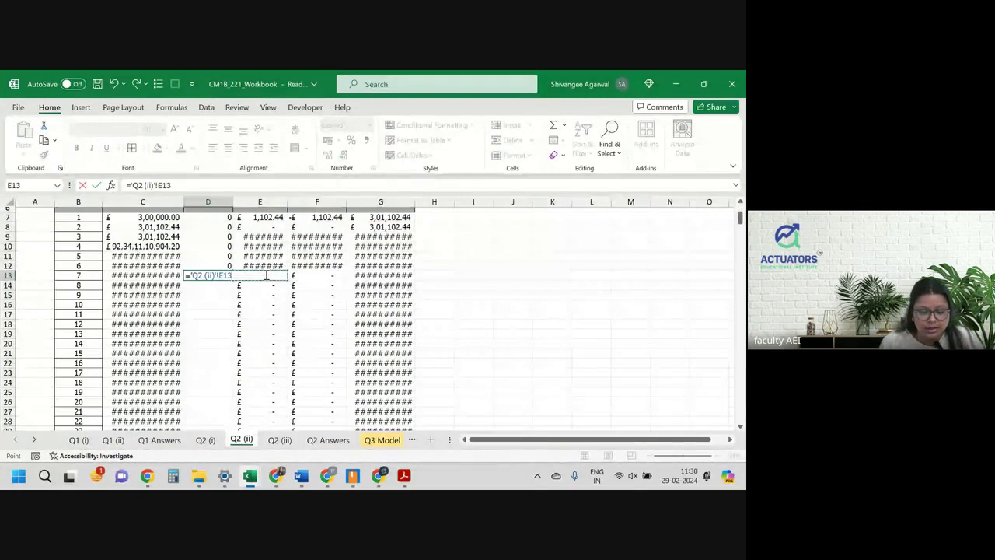
pyautogui.press('Return')
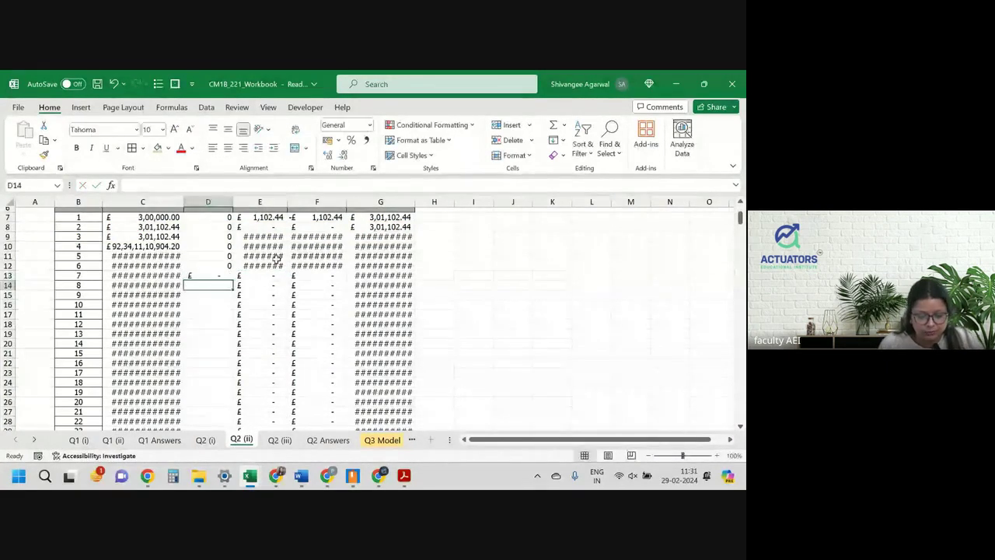
# Step: Make E7's rate reference absolute as 'Q2 (i)'!$C$7 and refill column E
pyautogui.scroll(1, 189, 221)
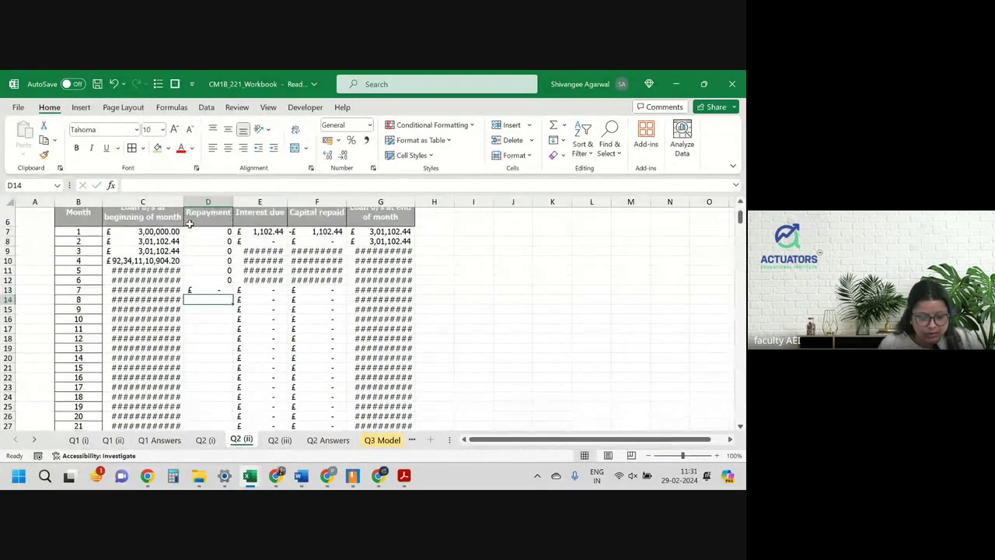
pyautogui.click(257, 231)
pyautogui.doubleClick(257, 232)
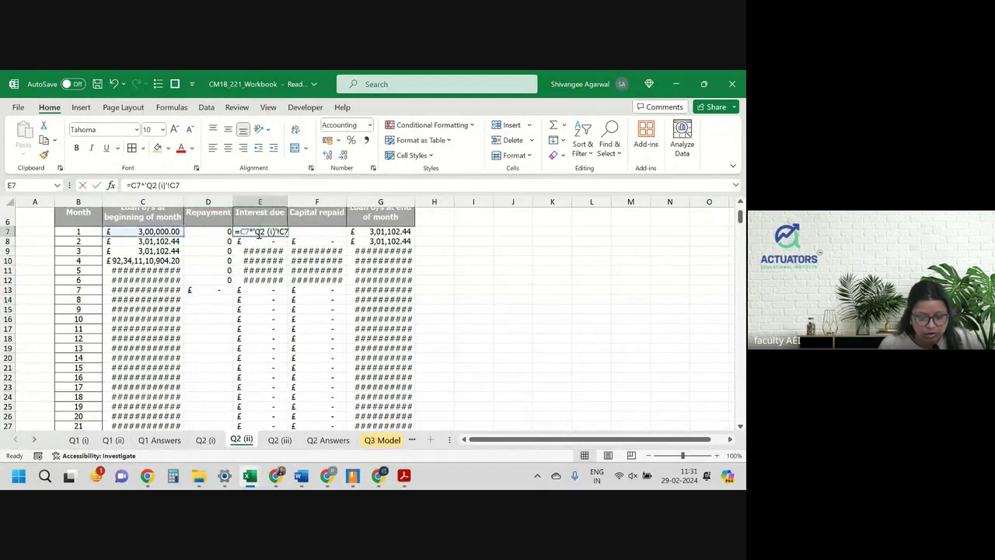
pyautogui.press('F4')
pyautogui.hotkey('ctrl', 'Return')
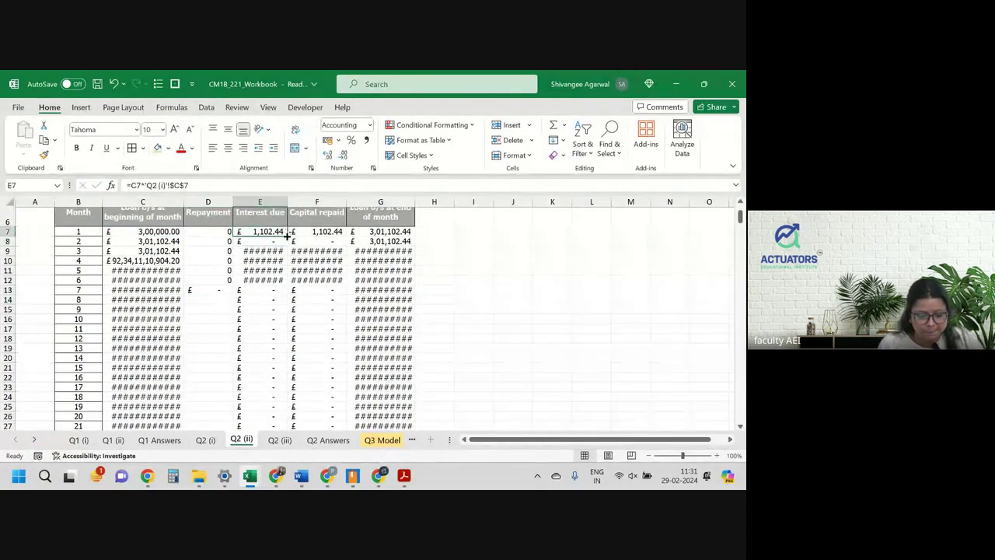
pyautogui.doubleClick(287, 236)
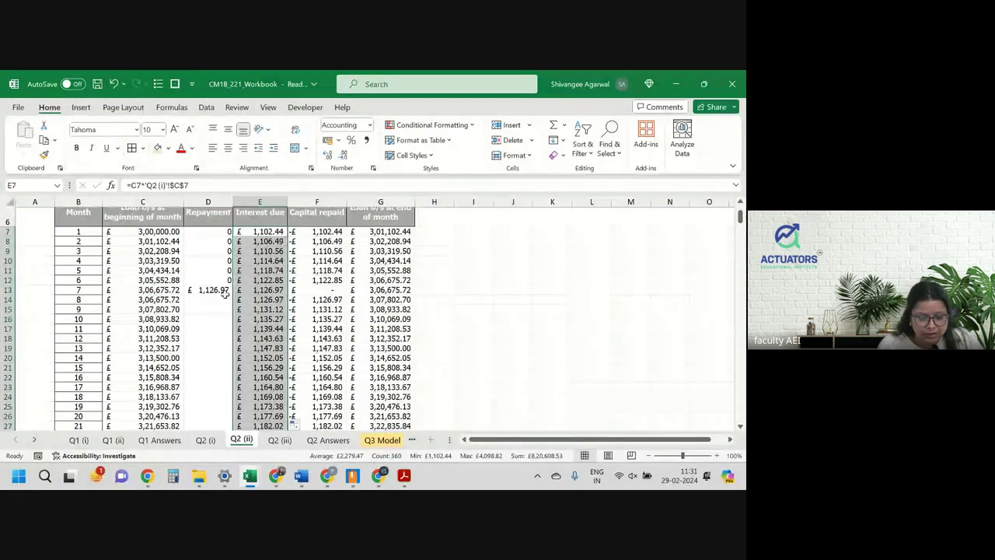
# Step: Set D13 to ='Q2 (i)'!$C$10 (£1,126.97) and fill it down to D42
pyautogui.click(216, 290)
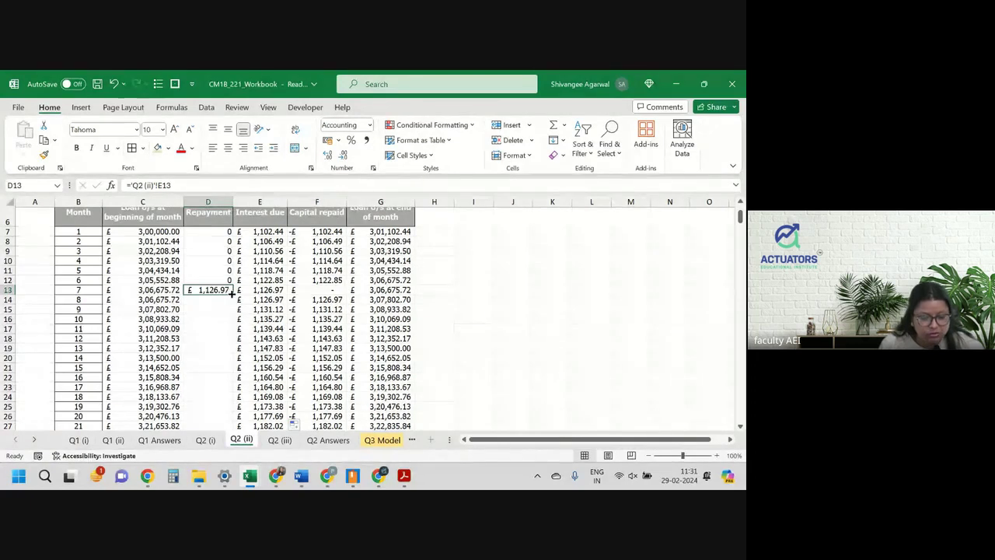
pyautogui.write('=')
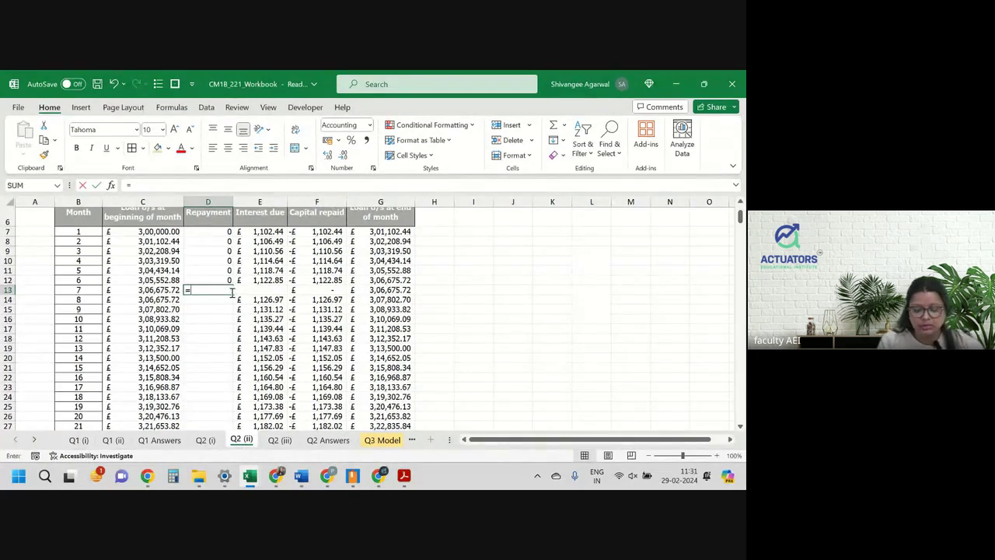
pyautogui.click(206, 440)
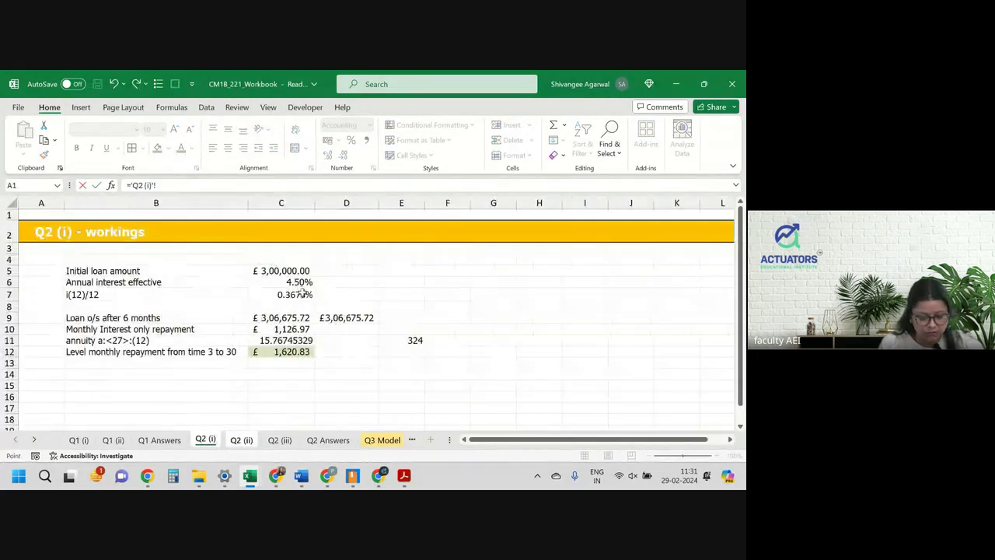
pyautogui.click(287, 330)
pyautogui.press('F4')
pyautogui.press('Return')
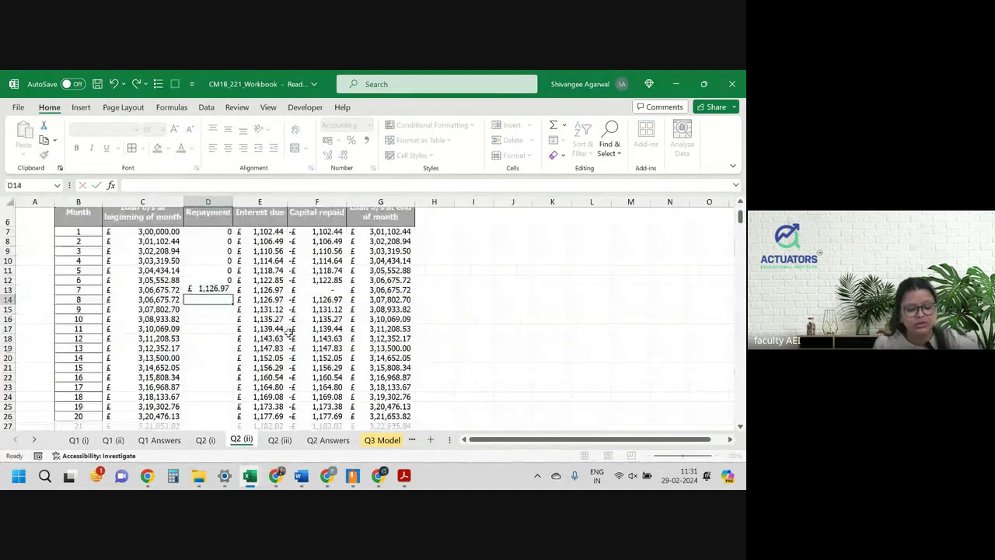
pyautogui.click(225, 291)
pyautogui.moveTo(232, 293); pyautogui.dragTo(221, 358)
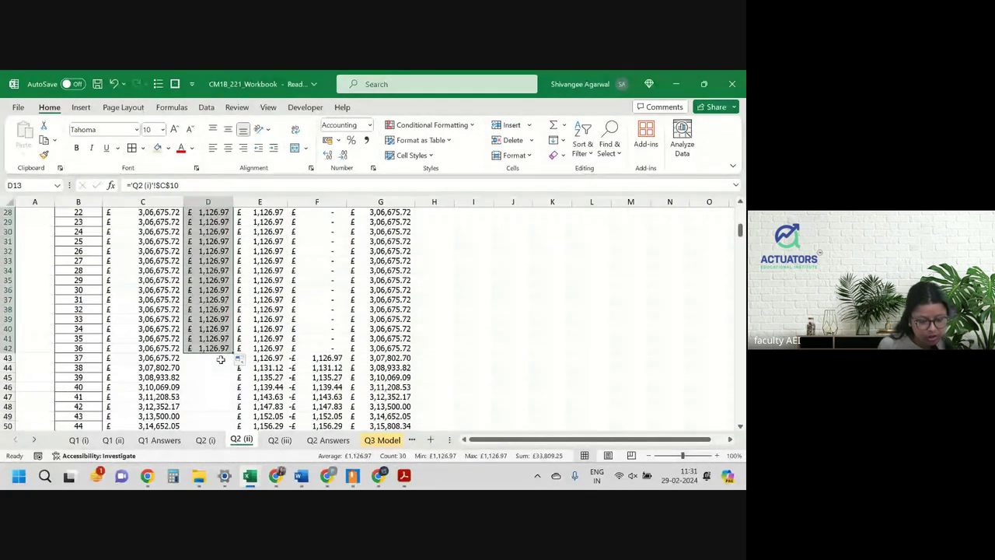
# Step: Set D43 to Q2 (i)'s C12 repayment (£1,620.83) in £ accounting format, fill down, and shade D43 light blue
pyautogui.click(220, 359)
pyautogui.write('=')
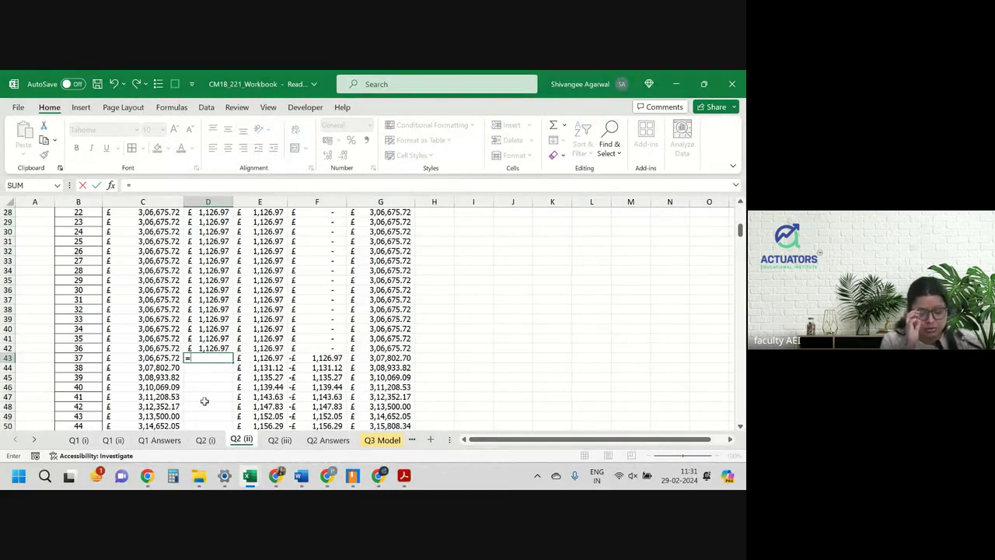
pyautogui.click(205, 440)
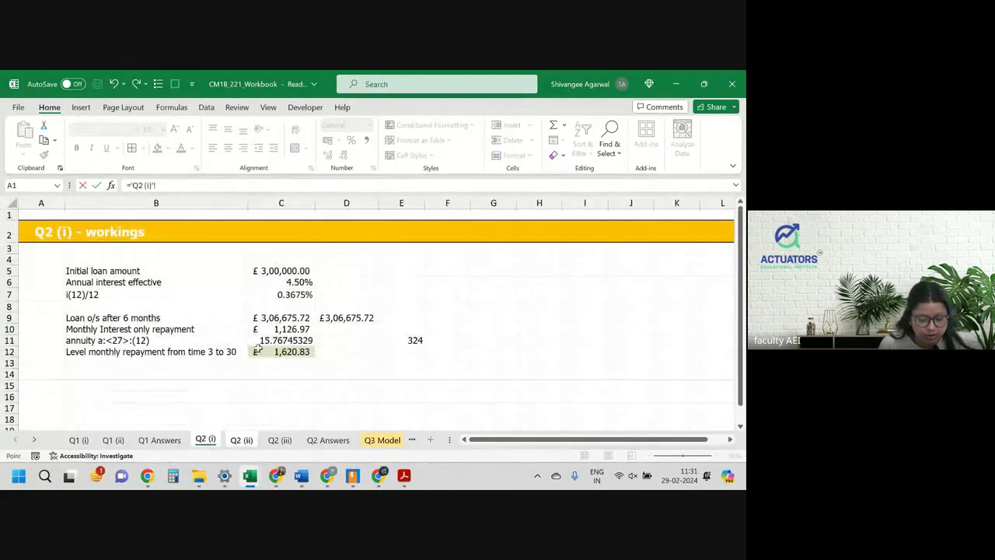
pyautogui.click(286, 351)
pyautogui.press('Return')
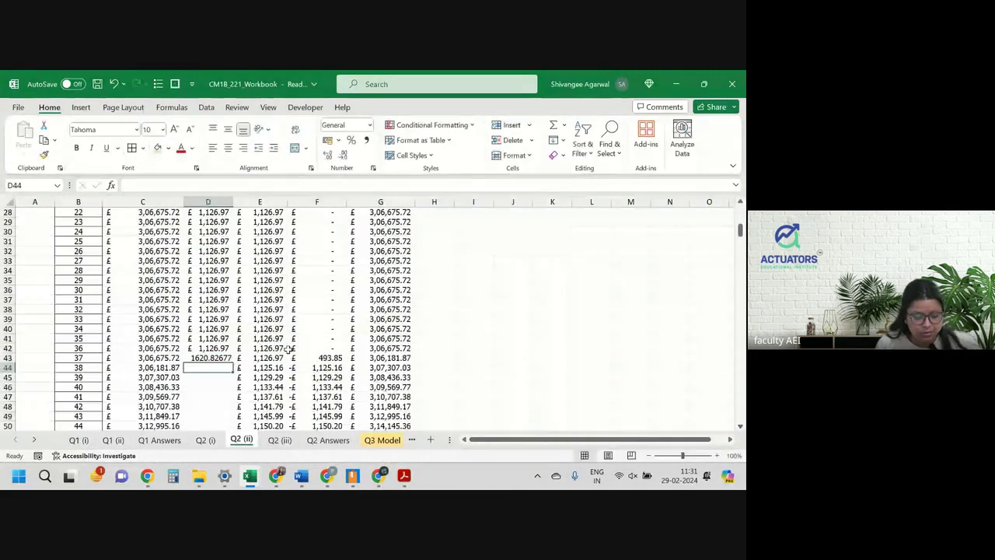
pyautogui.press('Up')
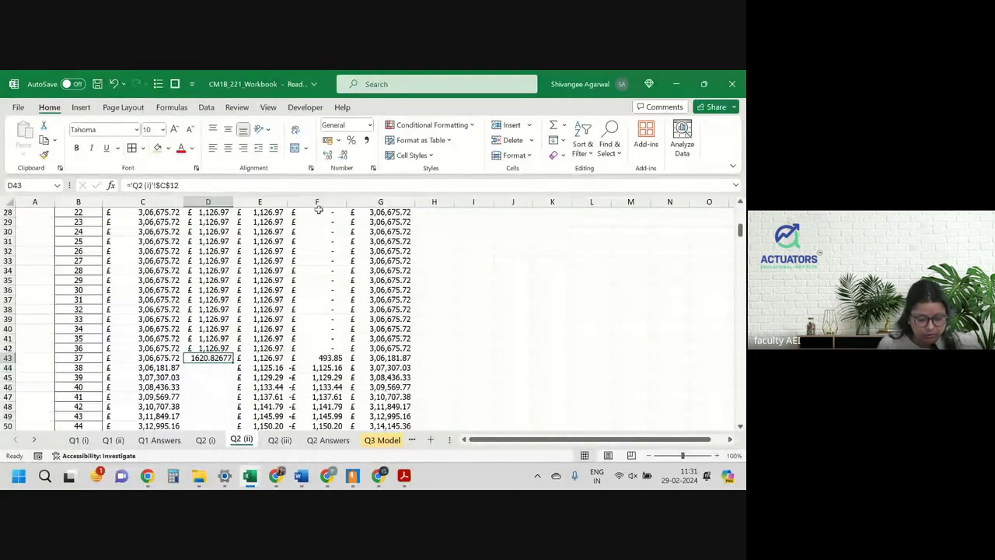
pyautogui.click(338, 140)
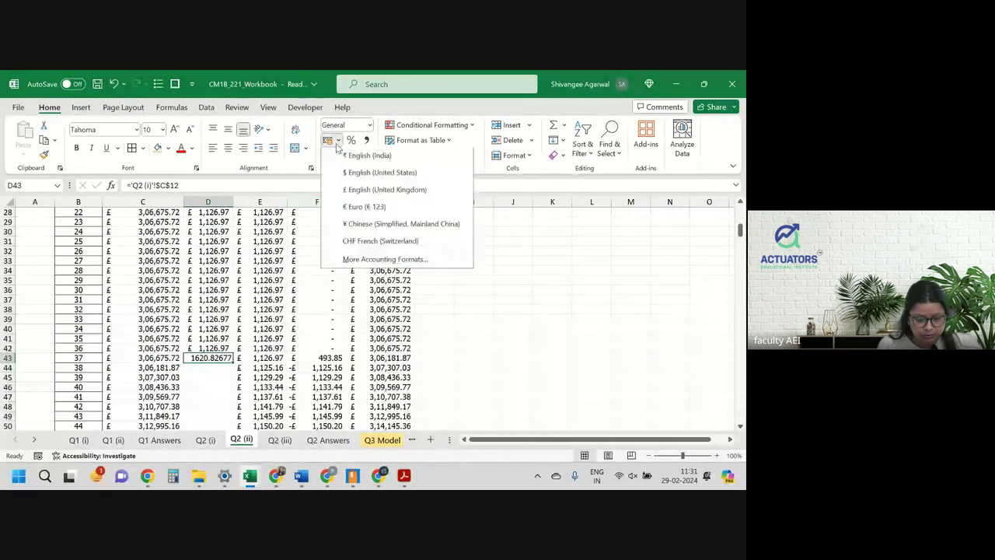
pyautogui.click(347, 191)
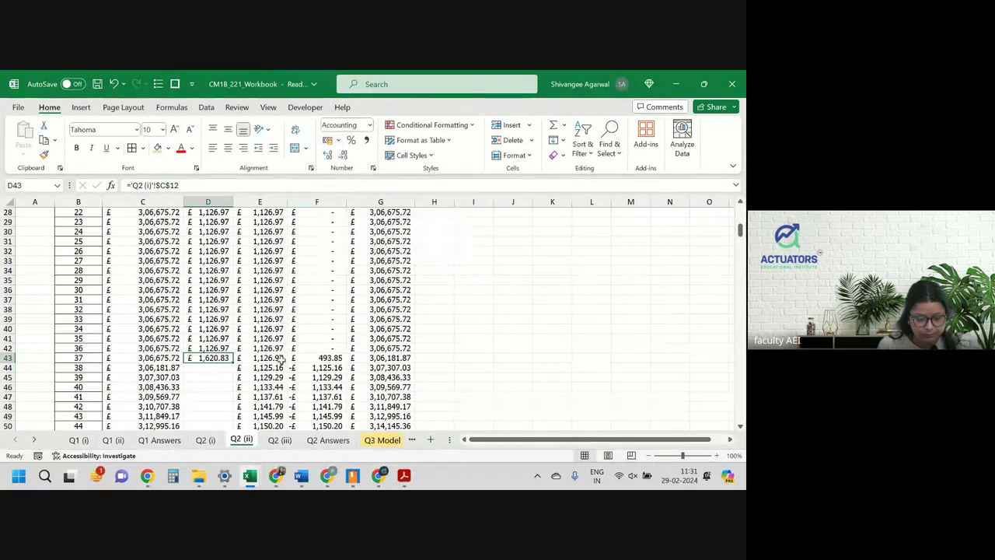
pyautogui.doubleClick(233, 362)
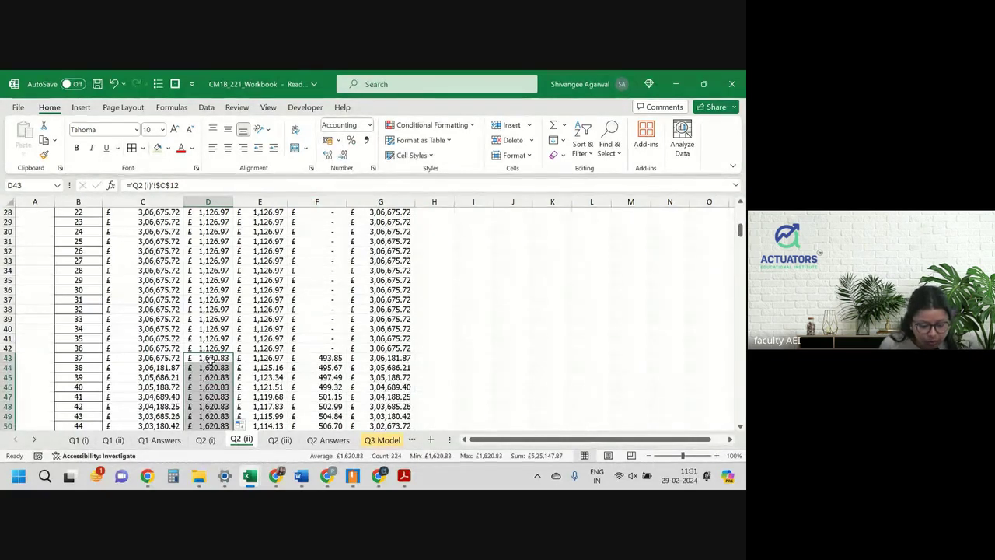
pyautogui.click(210, 360)
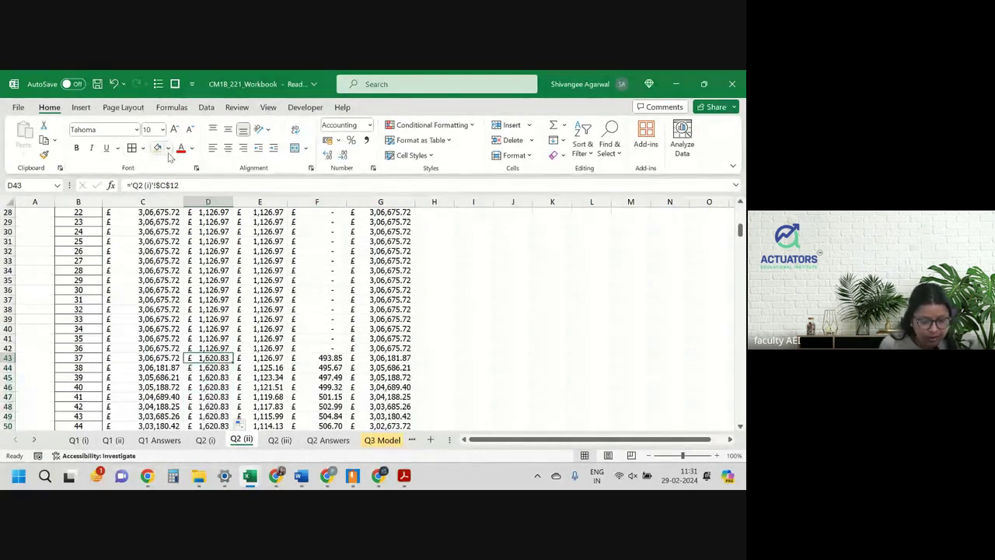
pyautogui.click(168, 148)
pyautogui.press('Escape')
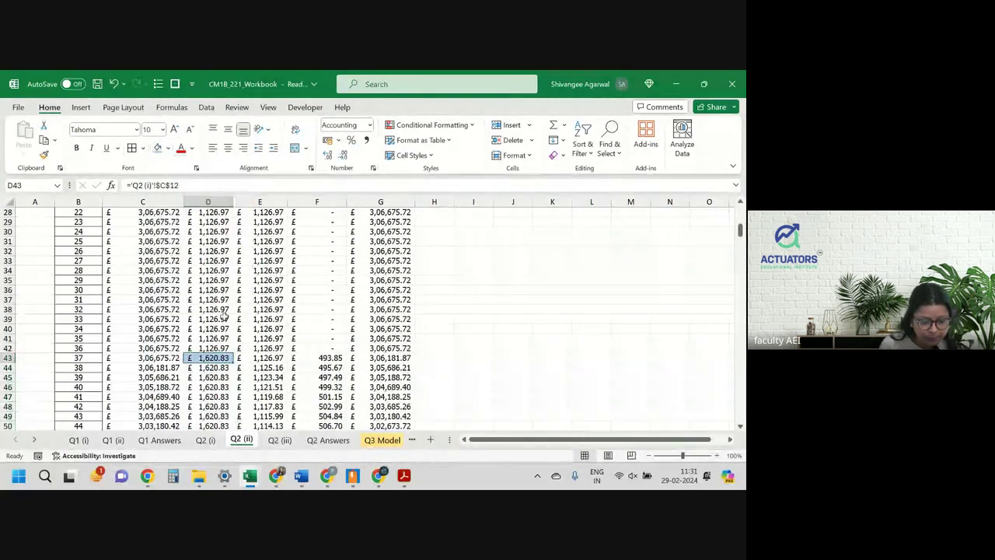
pyautogui.scroll(3, 223, 314)
pyautogui.scroll(3, 223, 314)
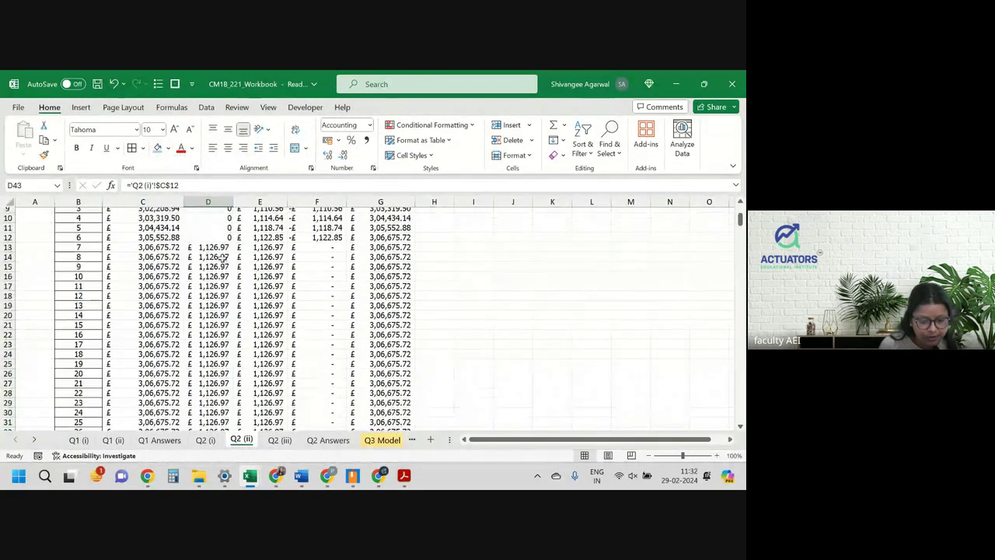
pyautogui.click(214, 247)
pyautogui.click(157, 149)
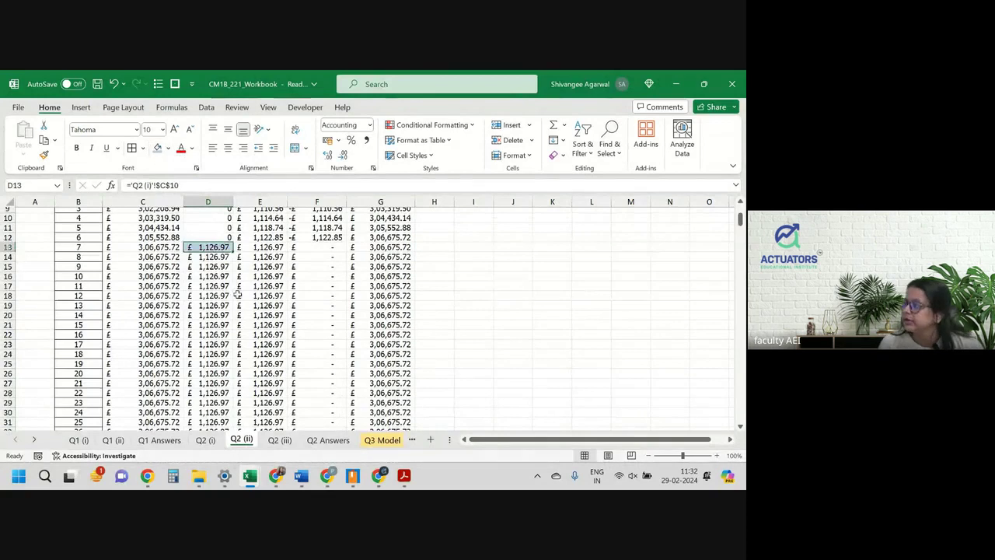
pyautogui.scroll(1, 237, 293)
pyautogui.scroll(1, 237, 294)
pyautogui.click(208, 254)
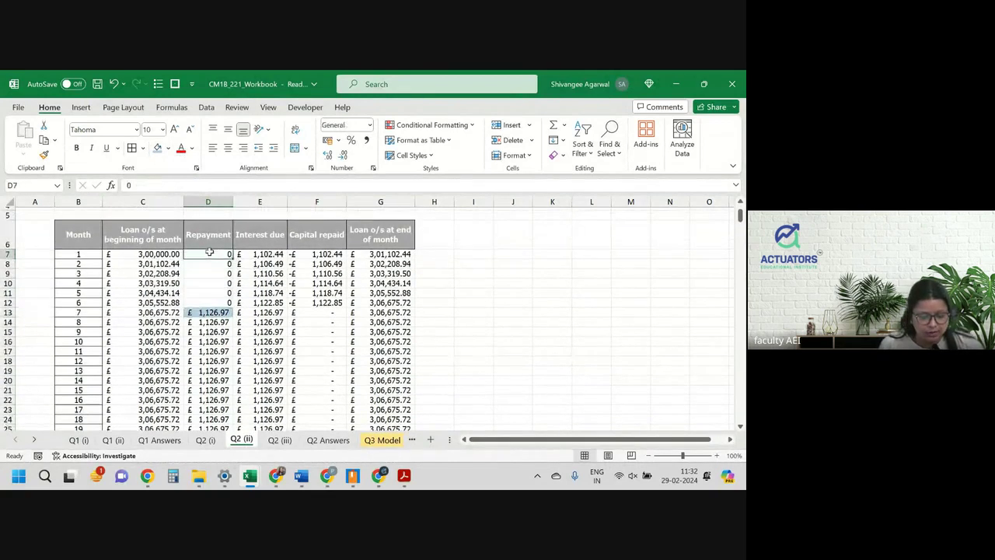
pyautogui.scroll(-13, 241, 310)
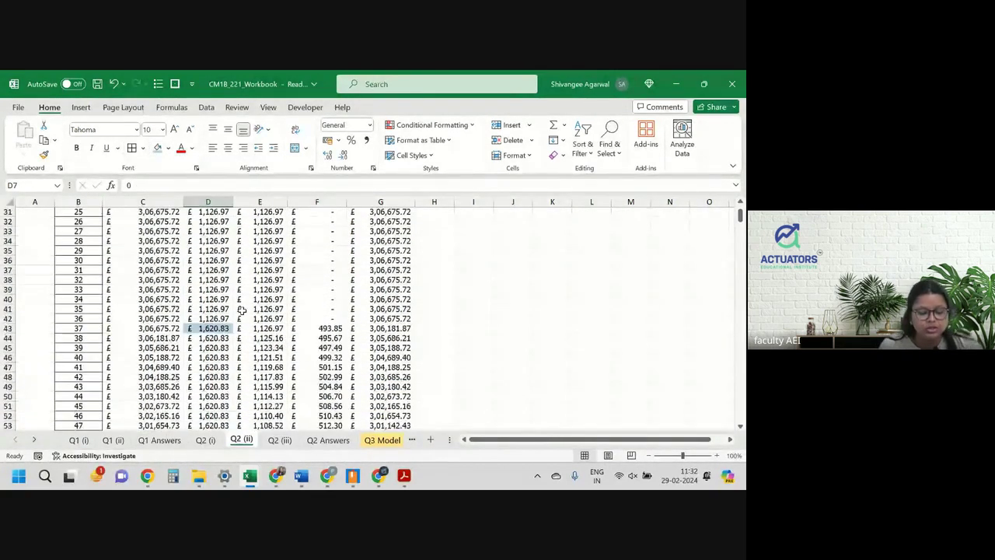
pyautogui.scroll(-2, 242, 310)
pyautogui.click(241, 310)
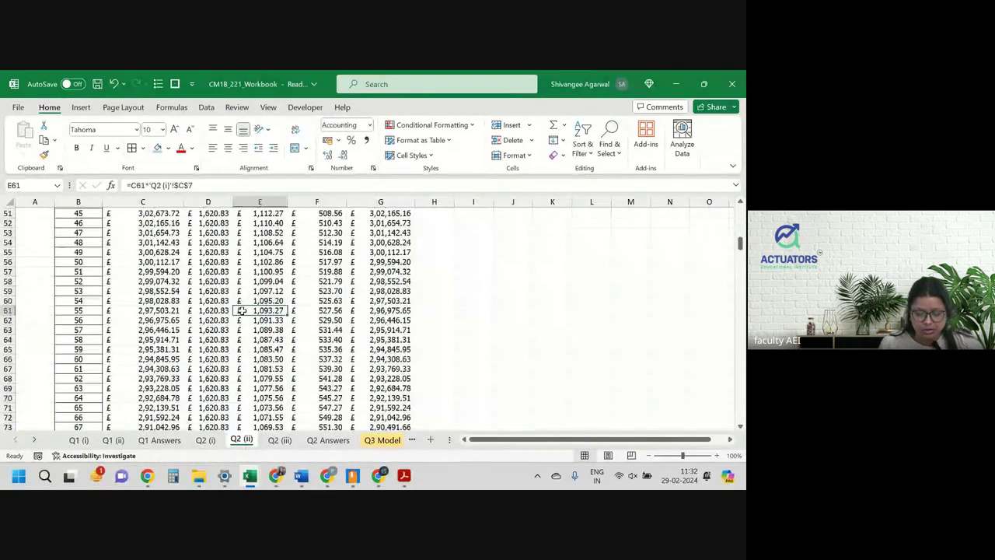
pyautogui.press('Right')
pyautogui.press('Right')
pyautogui.hotkey('ctrl', 'Down')
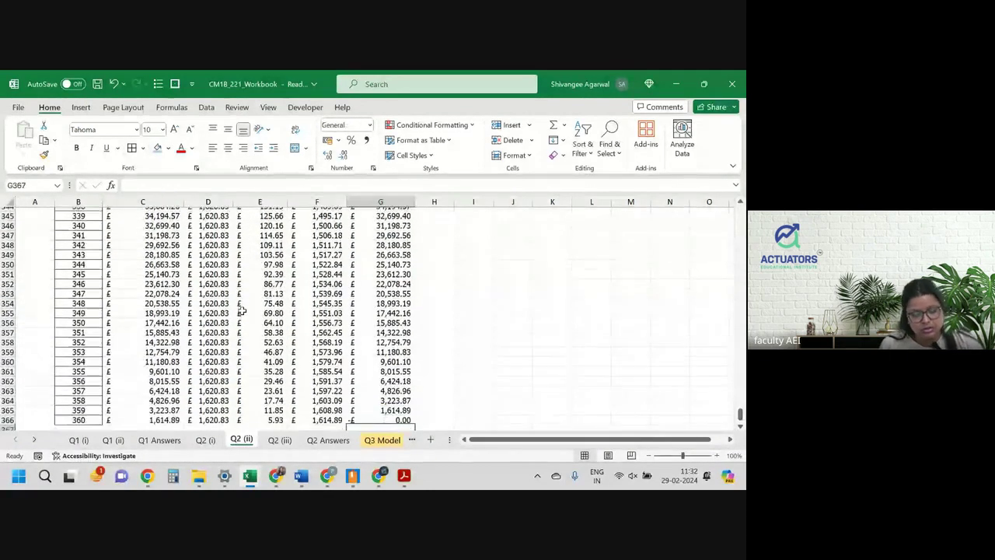
pyautogui.hotkey('ctrl', 'Up')
pyautogui.scroll(2, 241, 310)
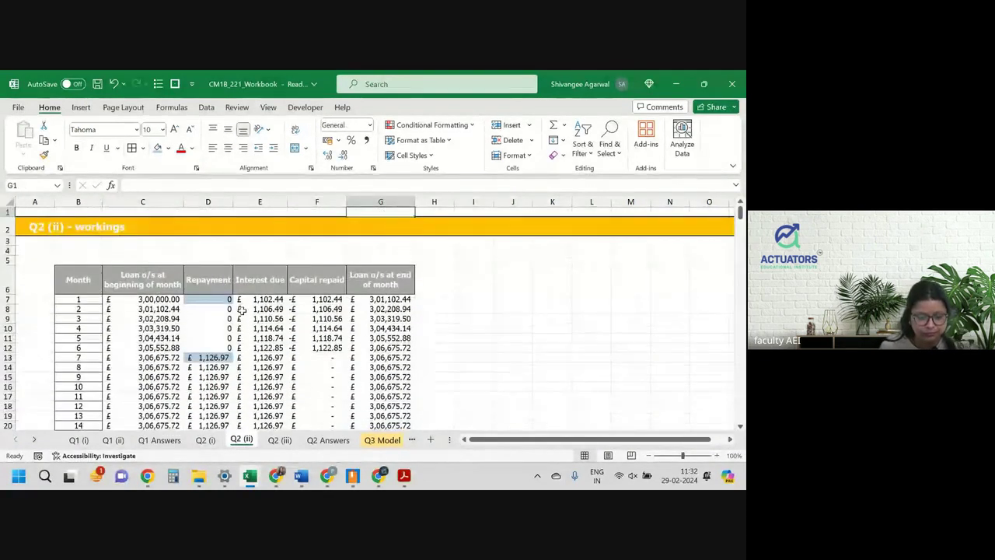
pyautogui.click(155, 300)
pyautogui.hotkey('ctrl', 'a')
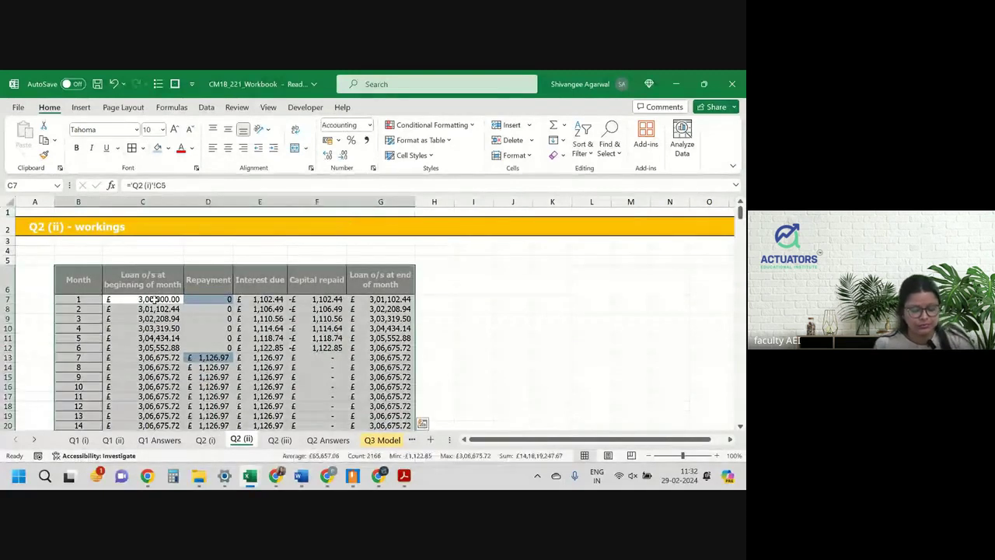
pyautogui.click(255, 327)
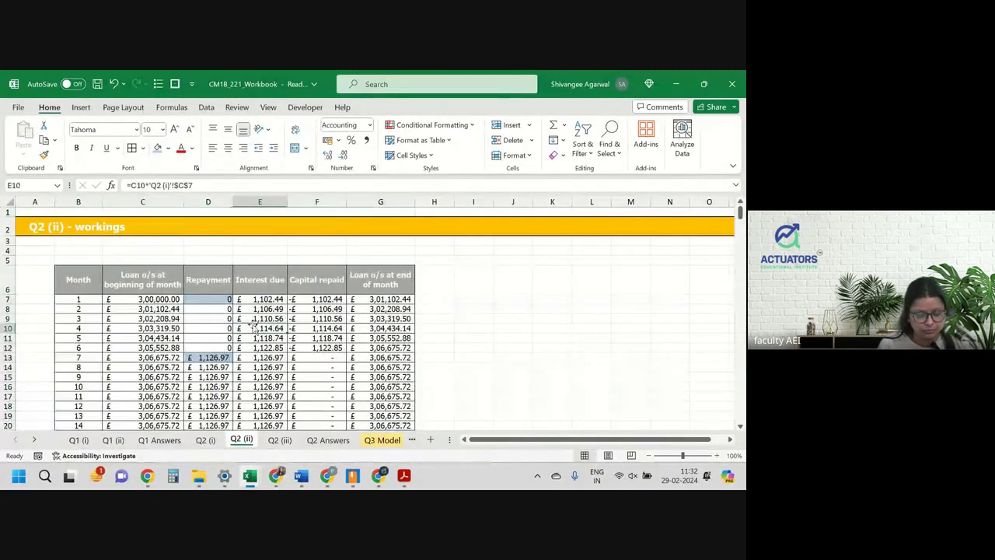
pyautogui.scroll(-14, 254, 326)
pyautogui.scroll(-12, 254, 326)
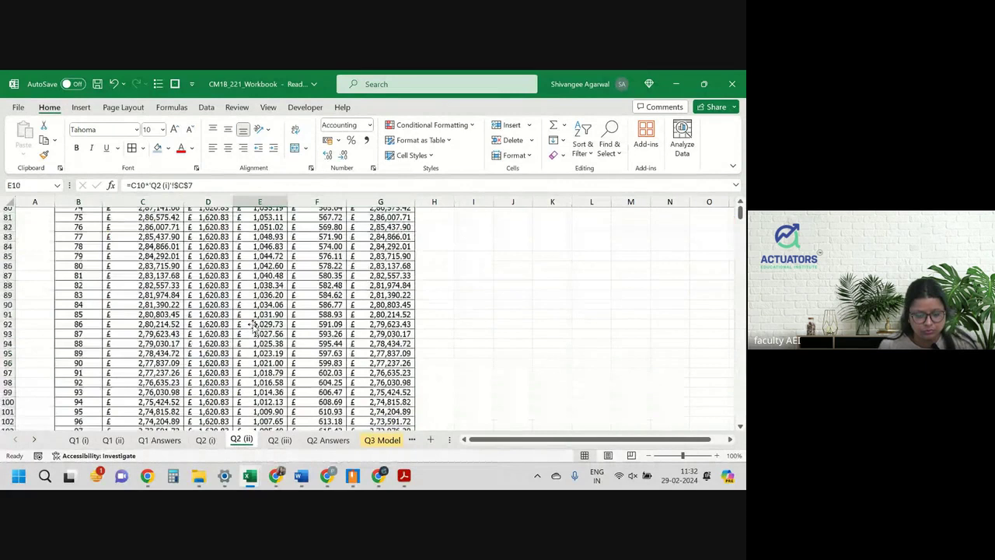
pyautogui.scroll(-4, 254, 327)
pyautogui.click(254, 320)
pyautogui.hotkey('ctrl', 'End')
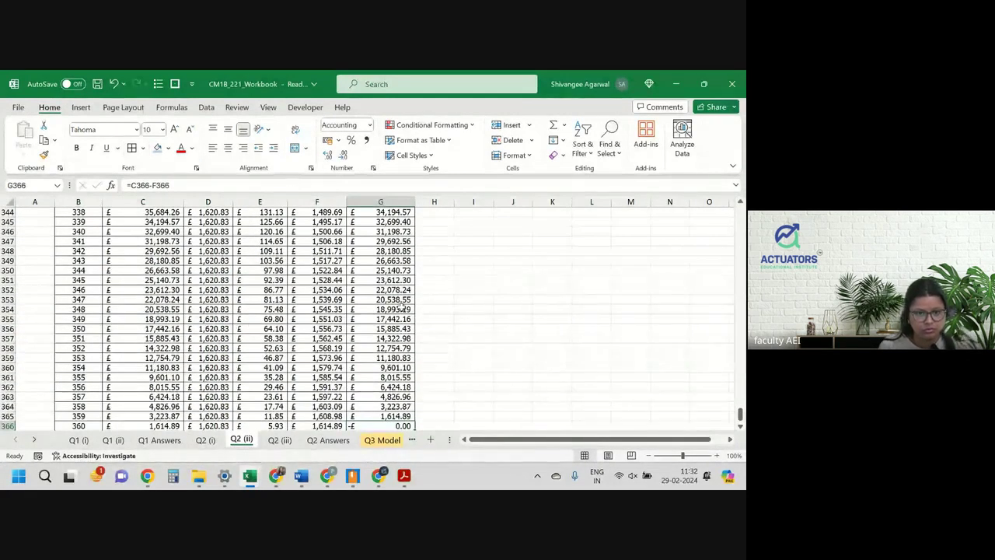
pyautogui.scroll(-1, 401, 307)
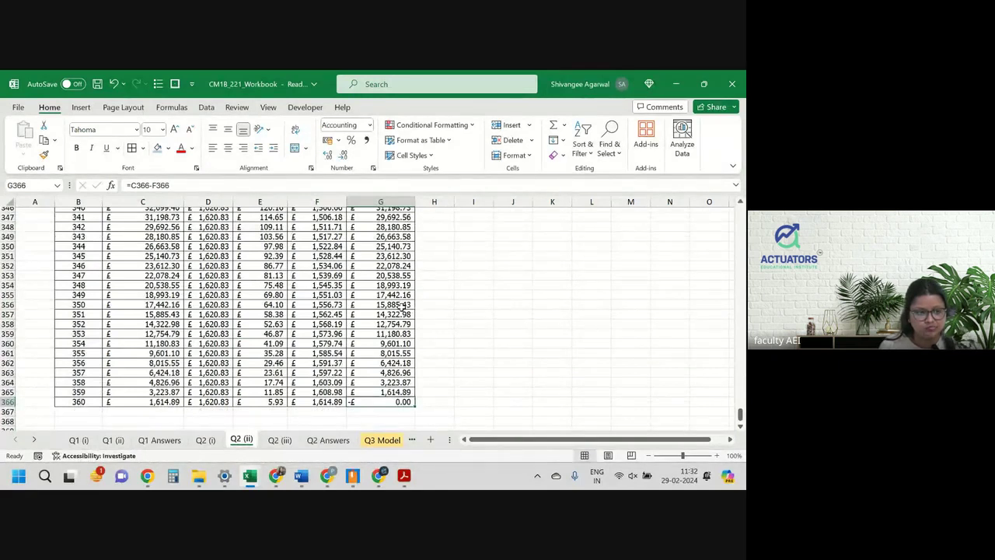
pyautogui.hotkey('ctrl', 'Up')
pyautogui.hotkey('ctrl', 'Up')
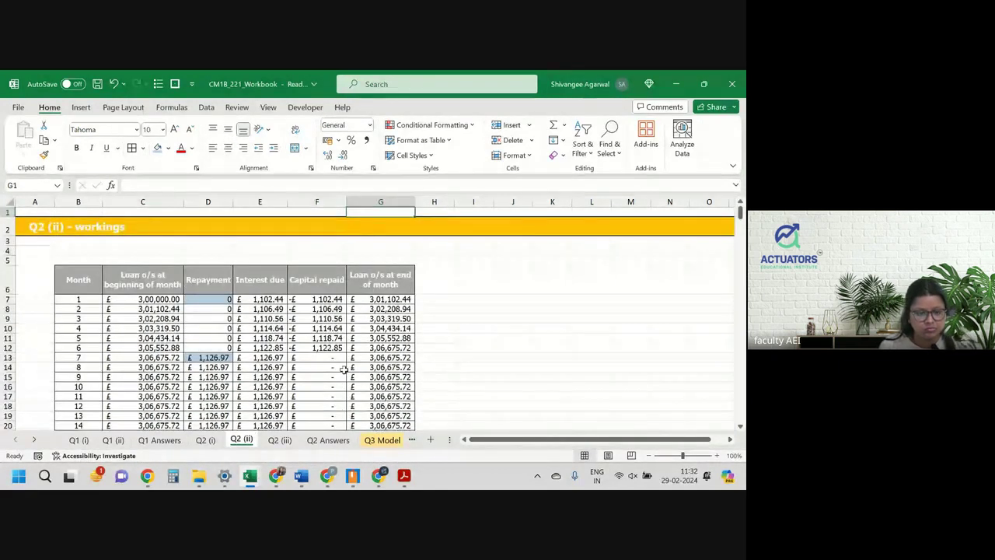
pyautogui.click(251, 339)
pyautogui.scroll(-1, 250, 342)
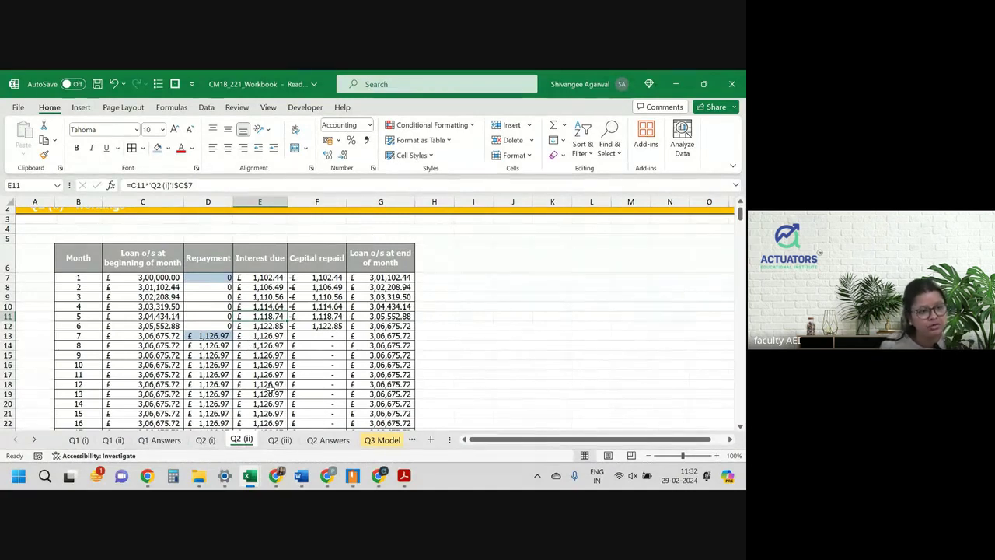
# Step: Scroll the exam PDF to the additional-payments paragraph and select '10% of the outstanding capital'
pyautogui.click(404, 477)
pyautogui.scroll(-5, 369, 354)
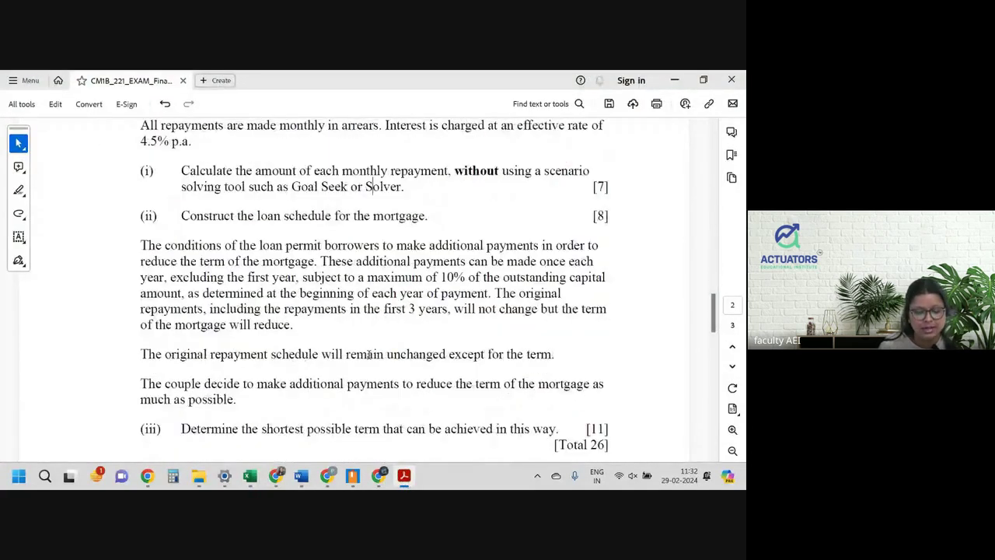
pyautogui.scroll(-1, 365, 353)
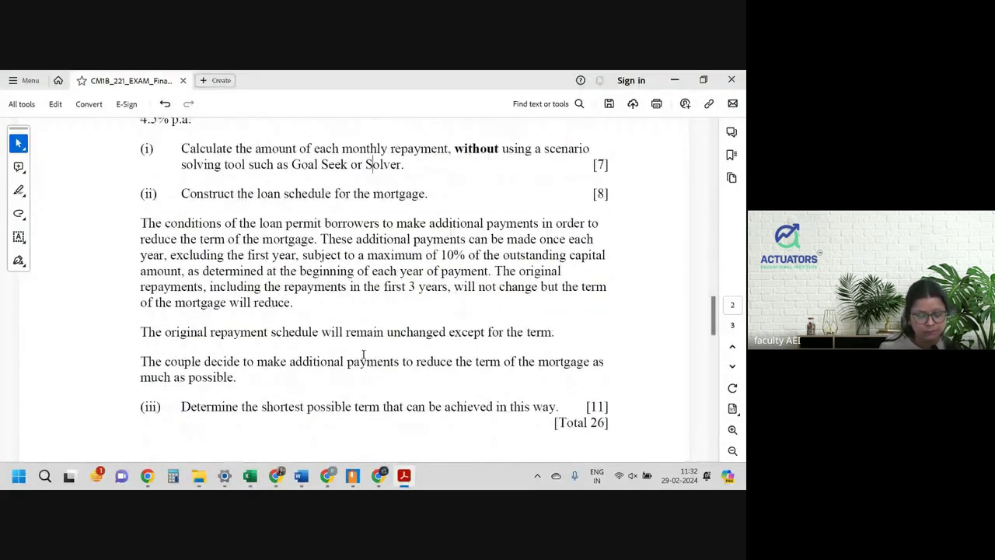
pyautogui.moveTo(140, 223); pyautogui.dragTo(334, 286)
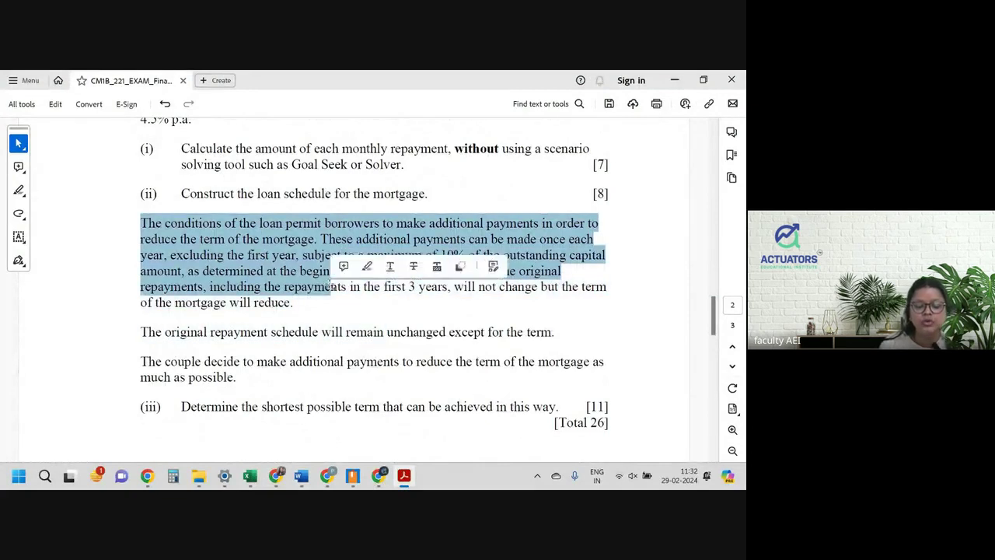
pyautogui.click(310, 240)
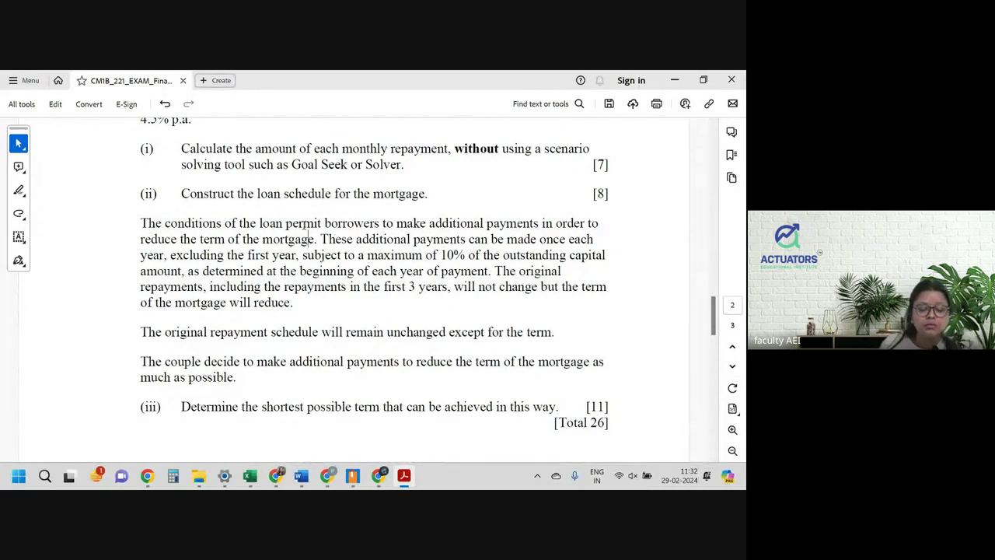
pyautogui.moveTo(285, 224); pyautogui.dragTo(316, 240)
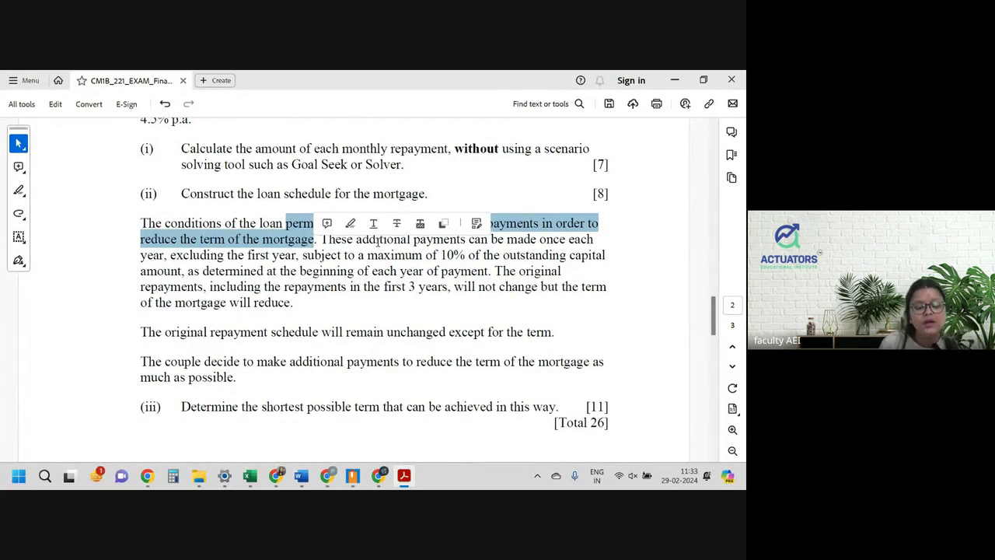
pyautogui.click(379, 242)
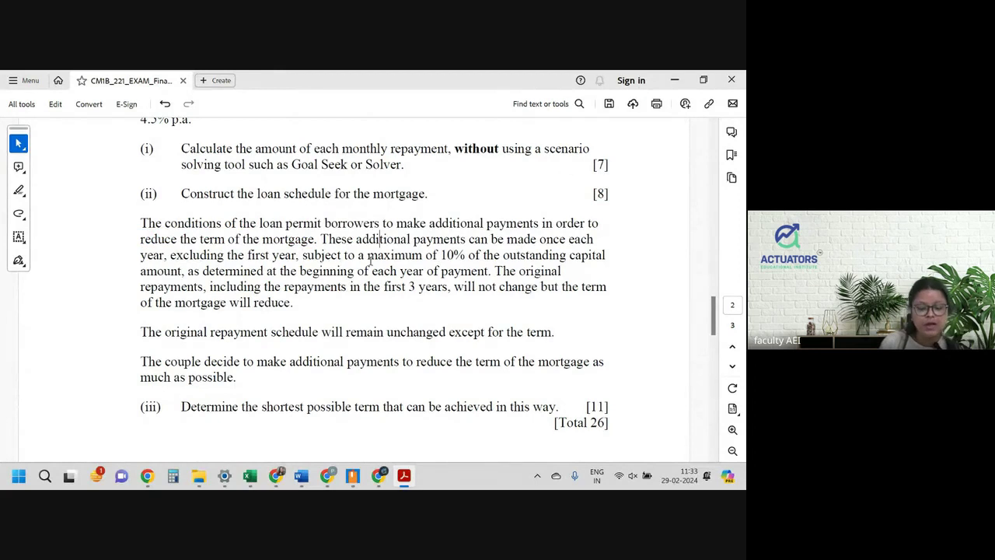
pyautogui.moveTo(439, 257); pyautogui.dragTo(591, 261)
# Step: Apply the pink highlight to the selected '10% of the outstanding capital' phrase
pyautogui.click(571, 232)
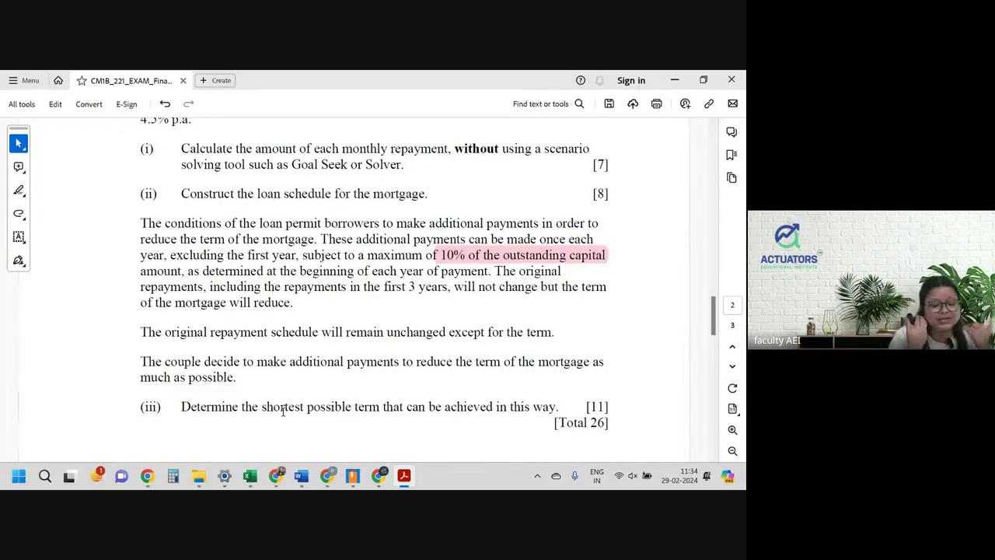
# Step: Highlight 'shortest possible term' in part (iii) pink, then return to Excel
pyautogui.moveTo(262, 407); pyautogui.dragTo(380, 412)
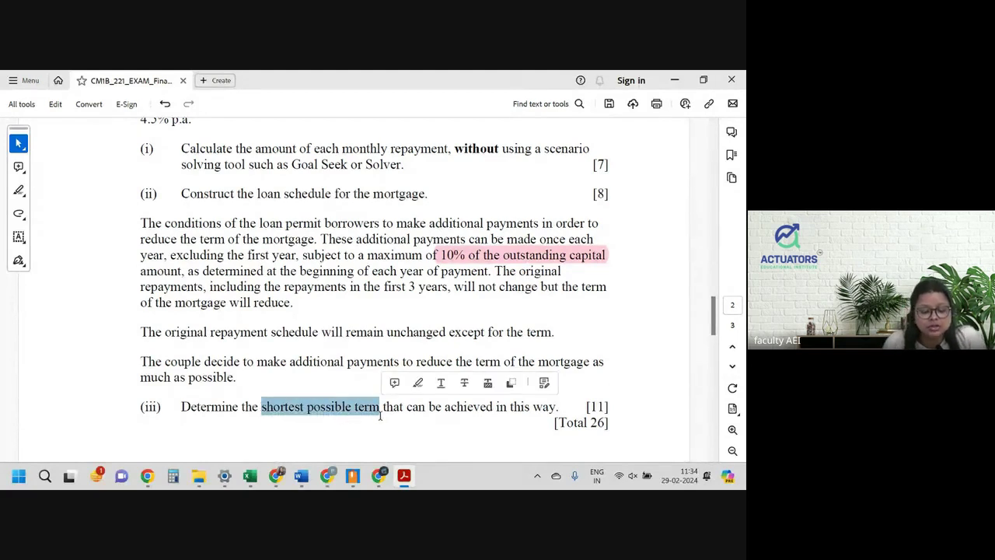
pyautogui.click(418, 381)
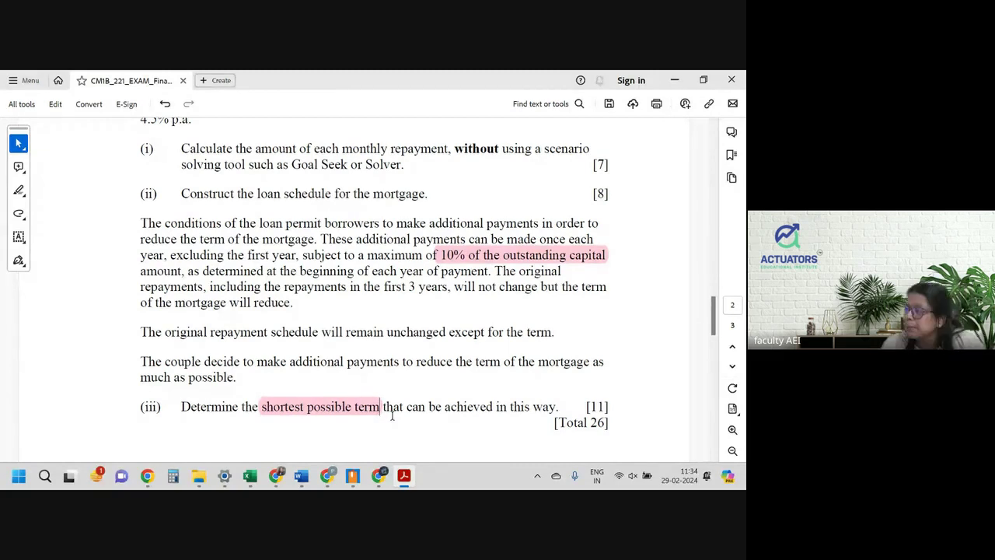
pyautogui.hotkey('alt', 'Tab')
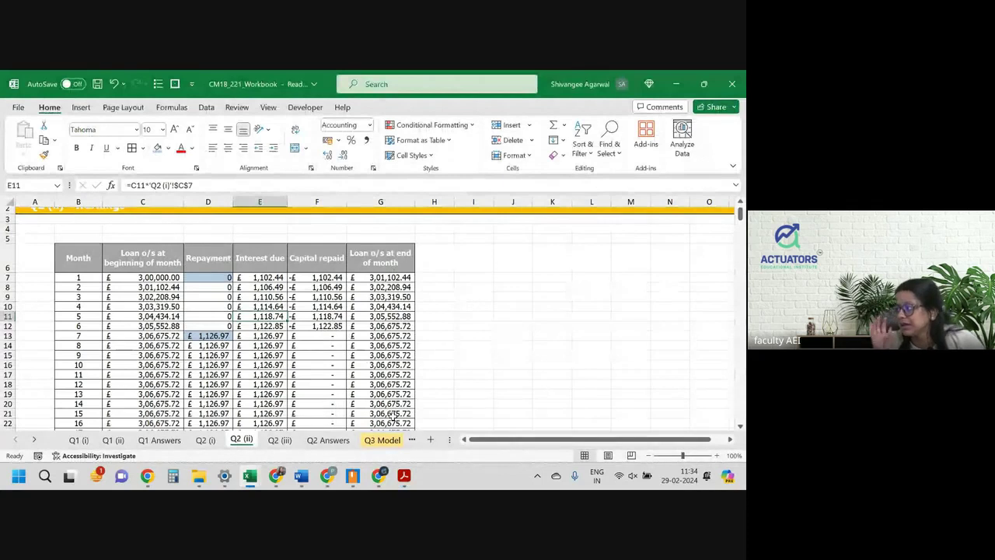
# Step: Make a copy of the Q2 (ii) sheet, placed before Q2 (iii)
pyautogui.click(286, 442)
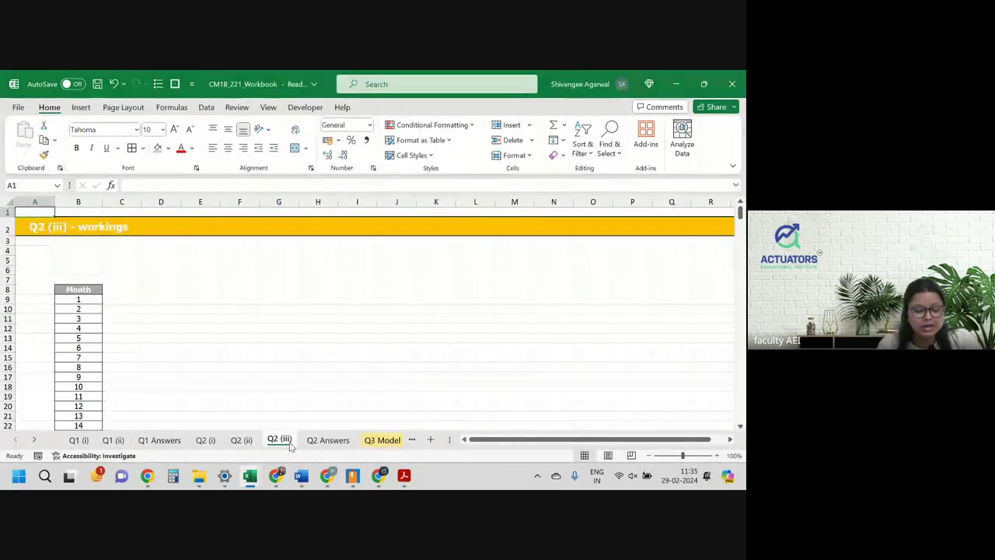
pyautogui.click(250, 443)
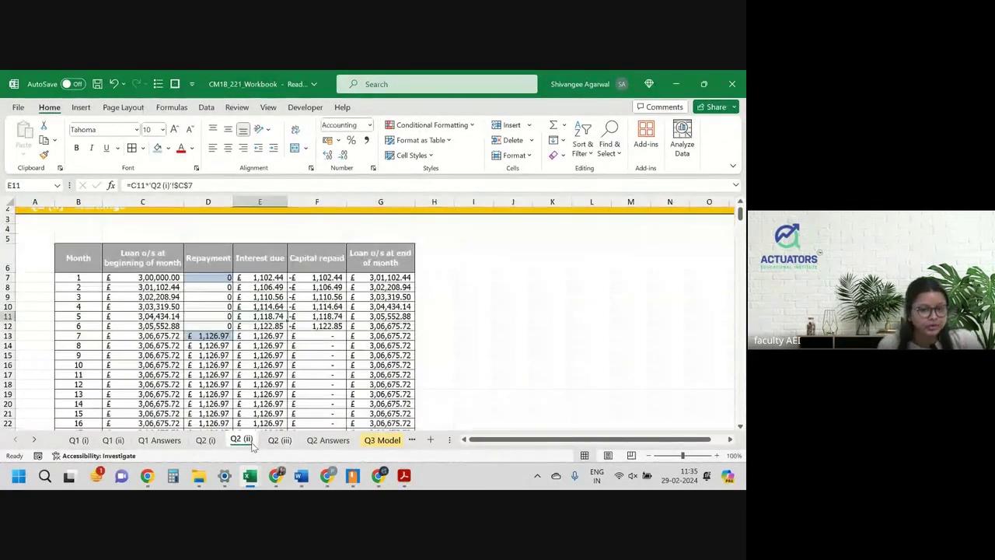
pyautogui.hotkey('alt', 'h')
pyautogui.press('o')
pyautogui.press('m')
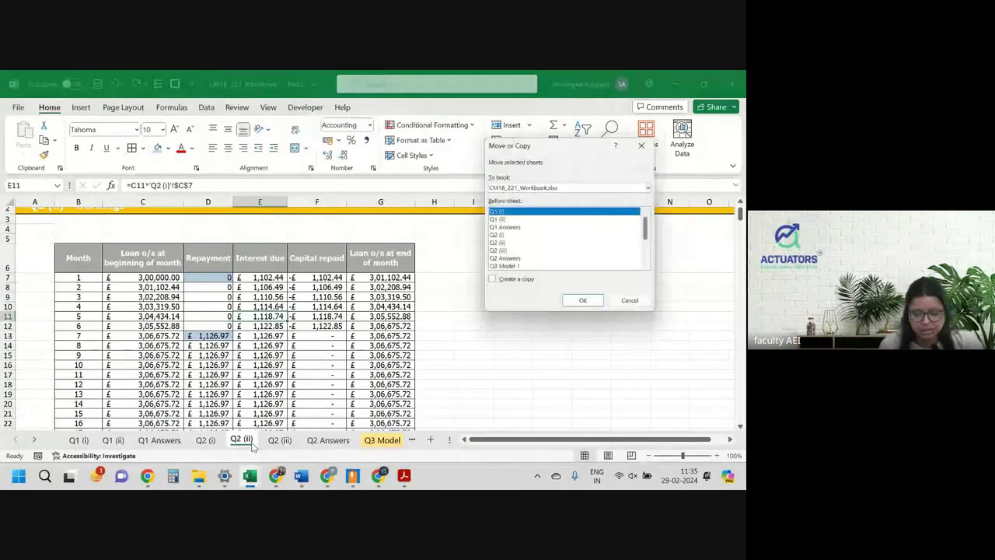
pyautogui.click(502, 258)
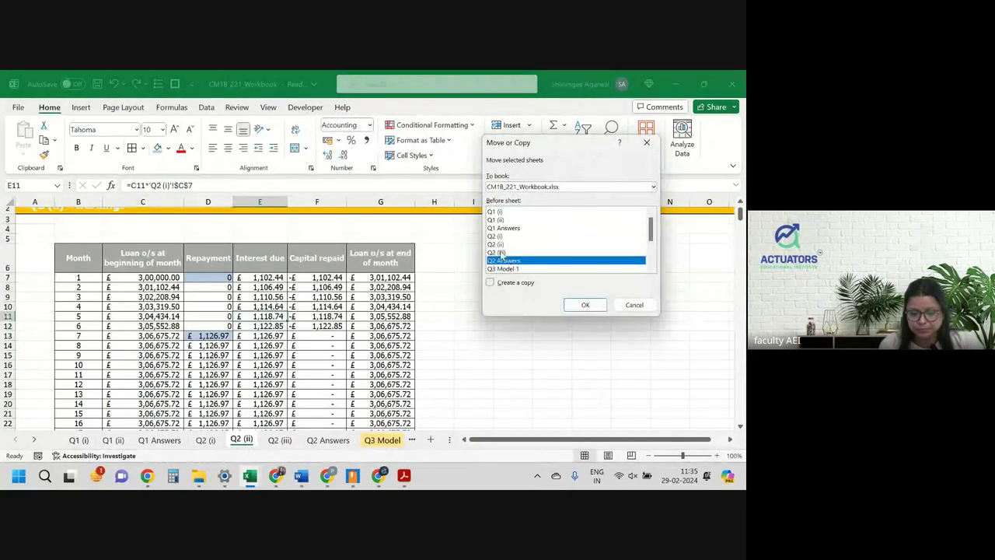
pyautogui.click(502, 252)
pyautogui.click(491, 282)
pyautogui.click(585, 304)
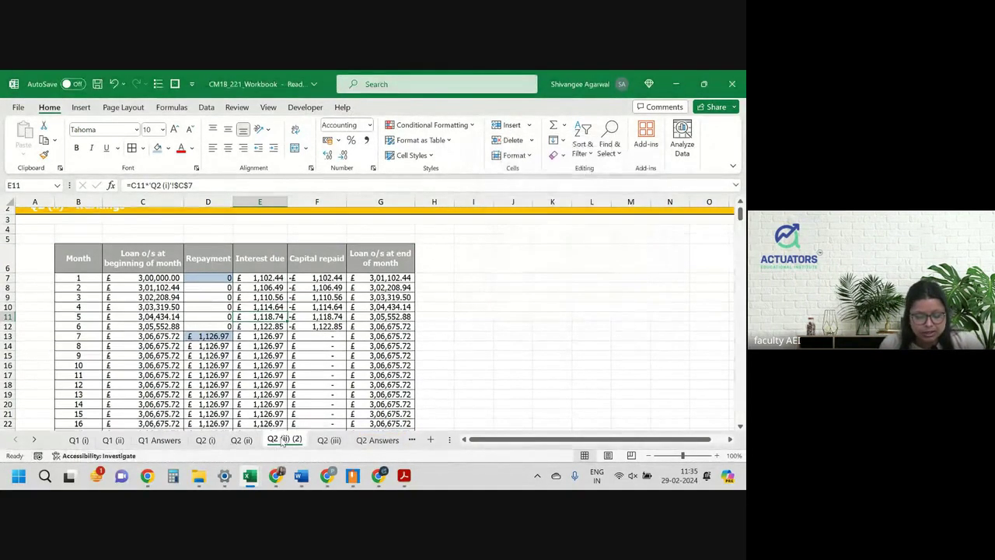
# Step: Copy the 'Q2 (iii) - workings' title row 2 onto row 2 of the Q2 (ii) (2) sheet
pyautogui.click(328, 440)
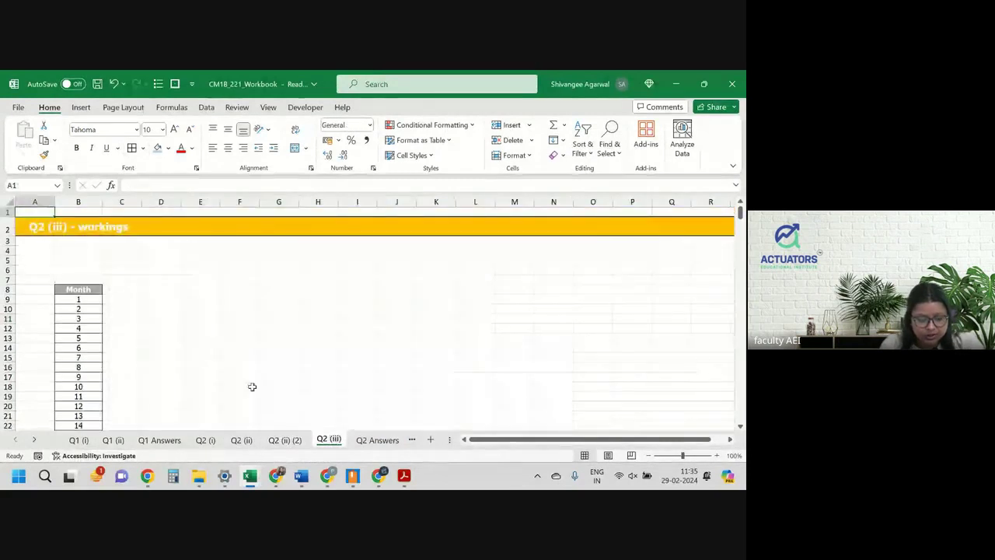
pyautogui.click(31, 226)
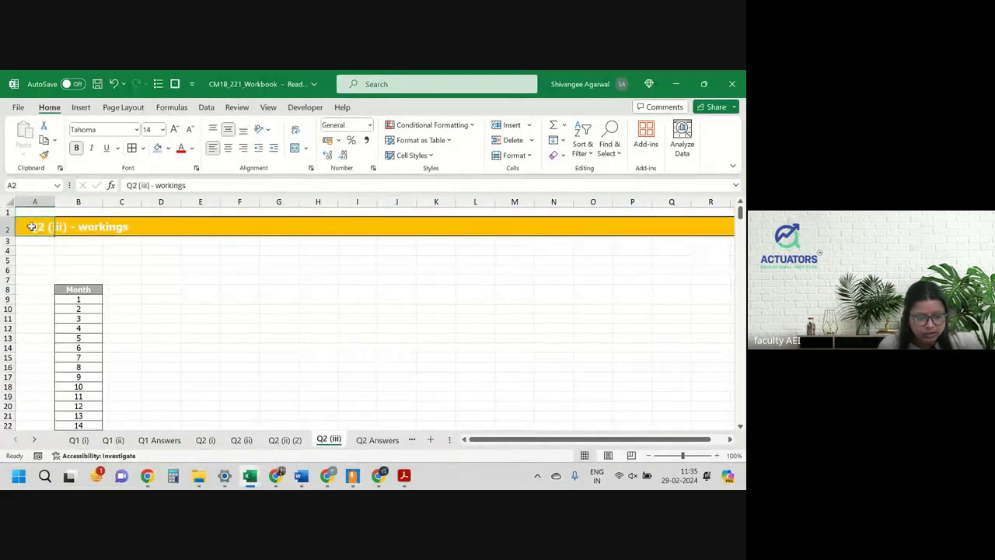
pyautogui.click(7, 227)
pyautogui.hotkey('ctrl', 'c')
pyautogui.hotkey('ctrl', 'pageup')
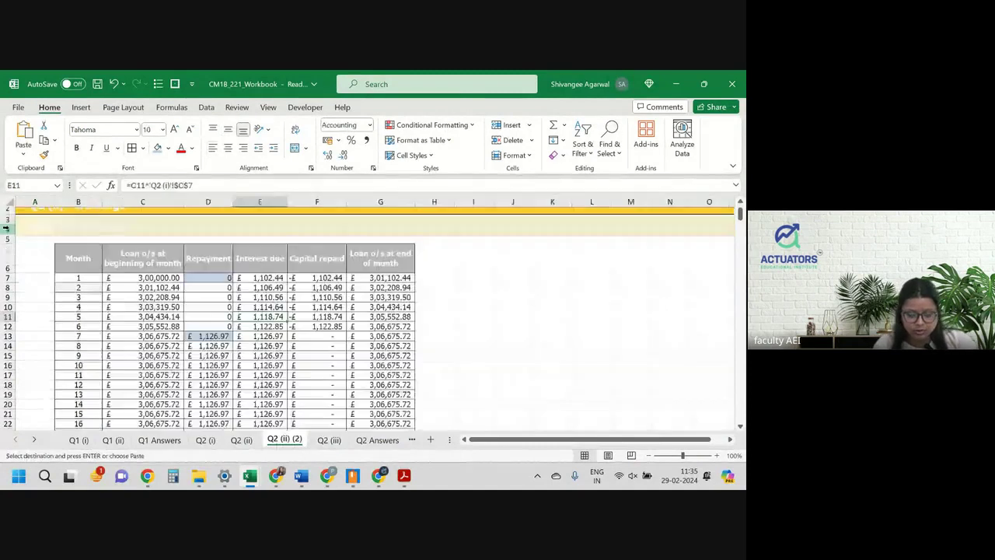
pyautogui.press('Up')
pyautogui.press('Up')
pyautogui.press('Up')
pyautogui.press('Up')
pyautogui.press('Up')
pyautogui.press('Up')
pyautogui.press('Up')
pyautogui.press('Up')
pyautogui.press('Up')
pyautogui.press('Up')
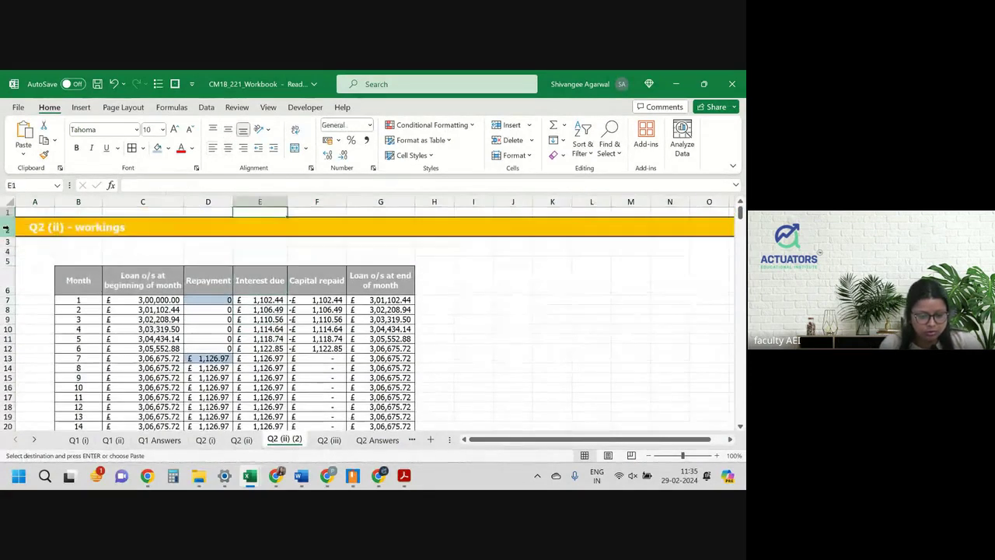
pyautogui.click(7, 226)
pyautogui.hotkey('ctrl', 'v')
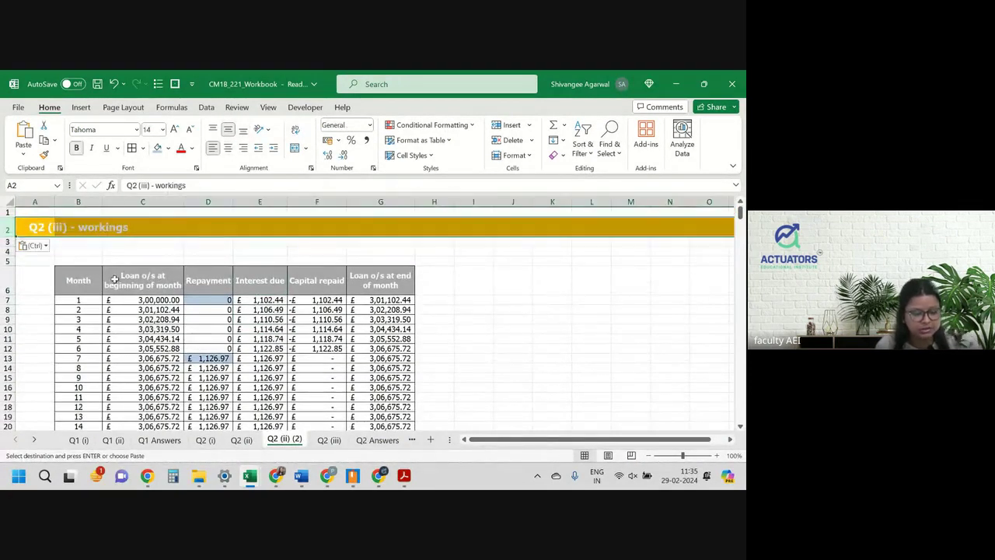
# Step: Delete the old blank Q2 (iii) sheet
pyautogui.click(334, 440)
pyautogui.rightClick(340, 441)
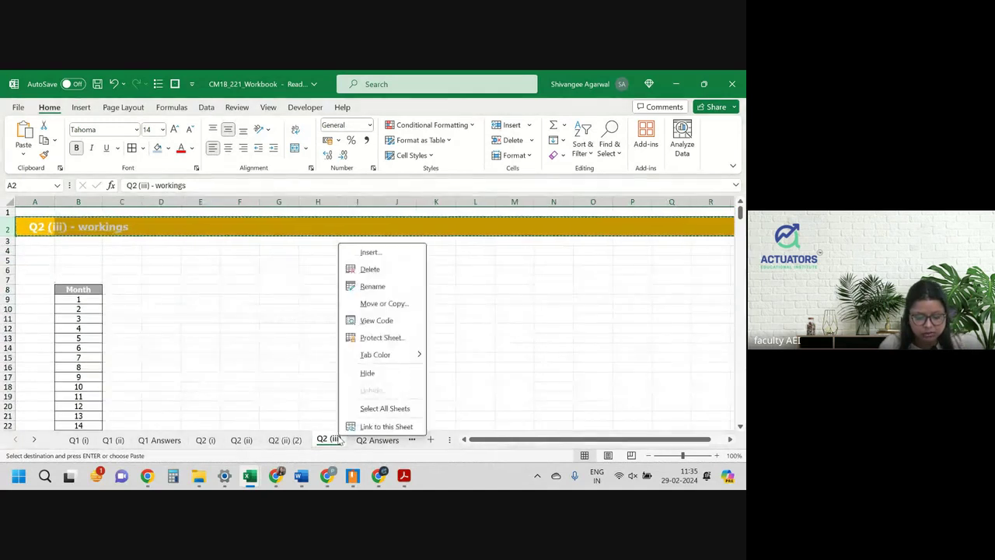
pyautogui.click(373, 269)
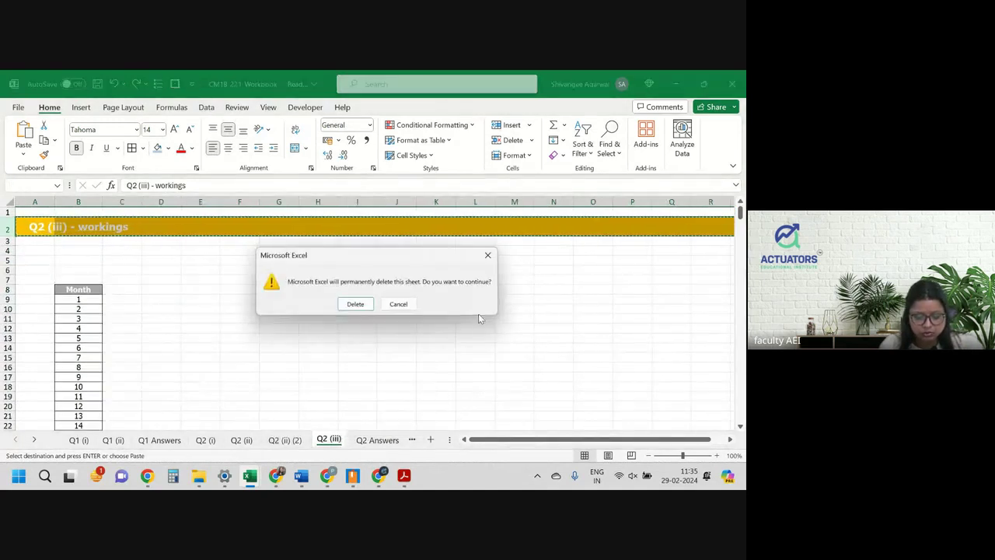
pyautogui.click(355, 304)
# Step: Rename the Q2 (ii) (2) sheet to Q2 (iii)
pyautogui.click(263, 440)
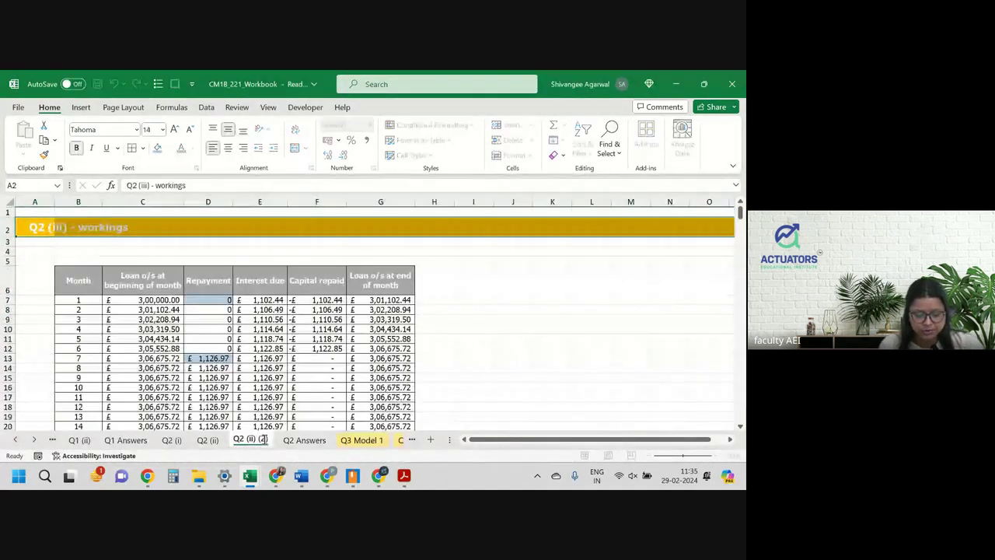
pyautogui.press('BackSpace')
pyautogui.press('BackSpace')
pyautogui.press('BackSpace')
pyautogui.press('BackSpace')
pyautogui.write('i)')
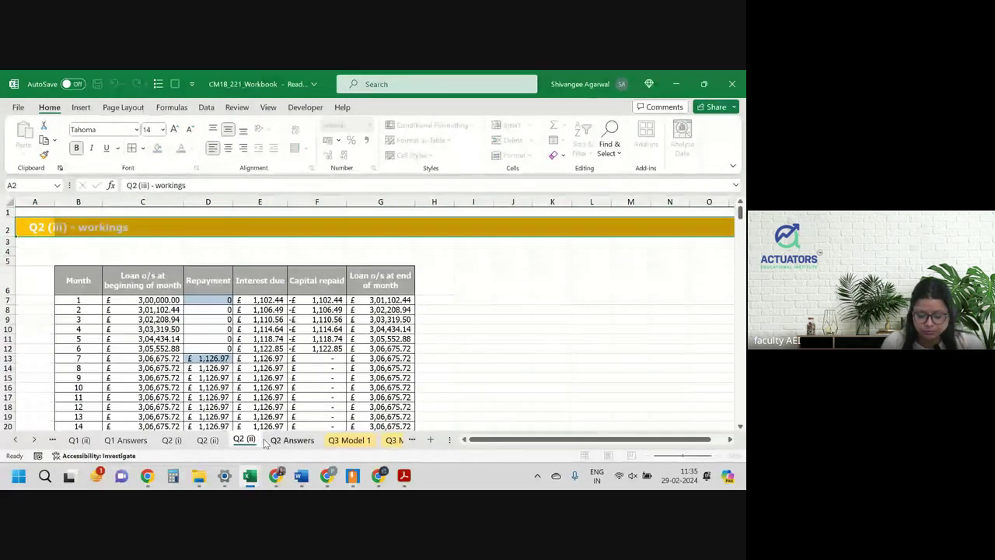
pyautogui.press('Return')
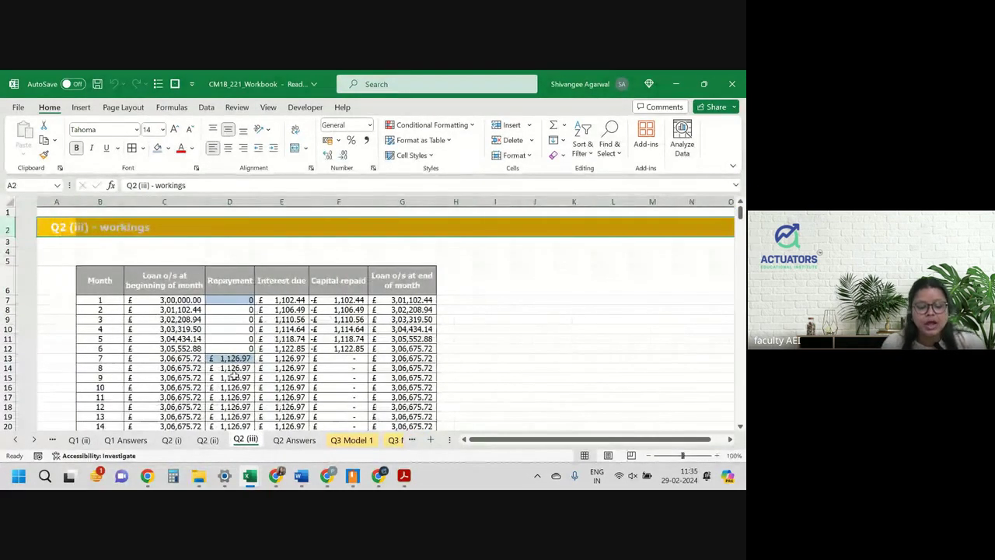
# Step: Insert a blank column before Interest due and set it to No Fill
pyautogui.click(219, 356)
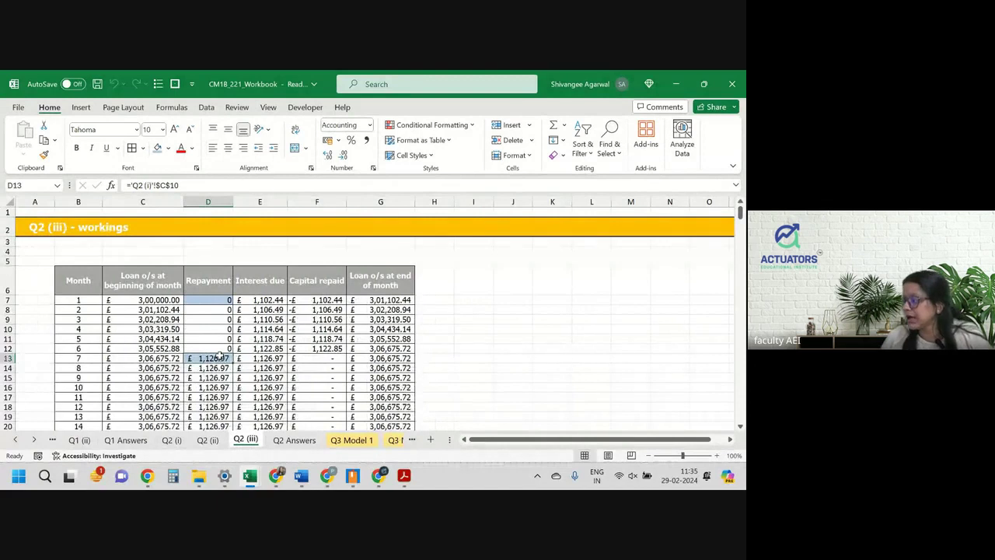
pyautogui.click(259, 201)
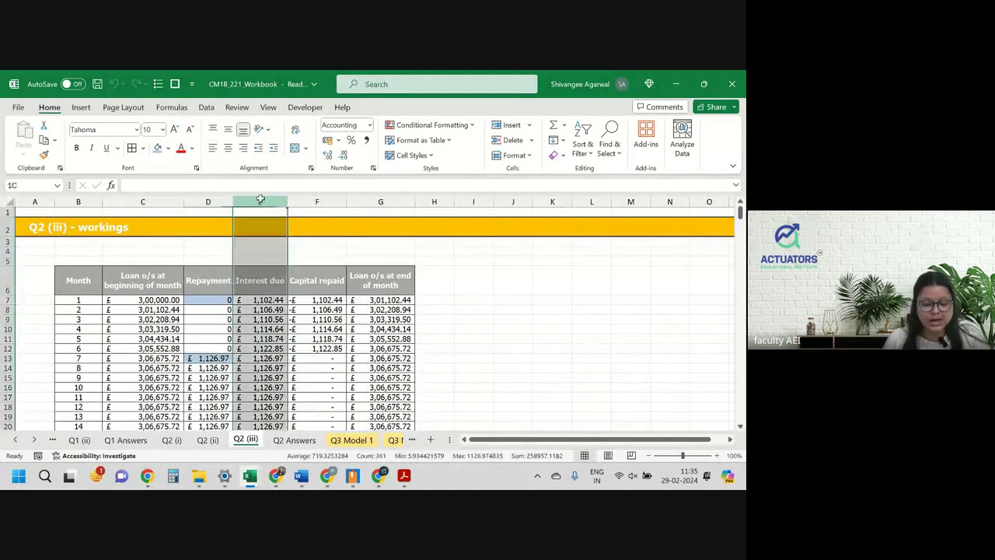
pyautogui.rightClick(262, 202)
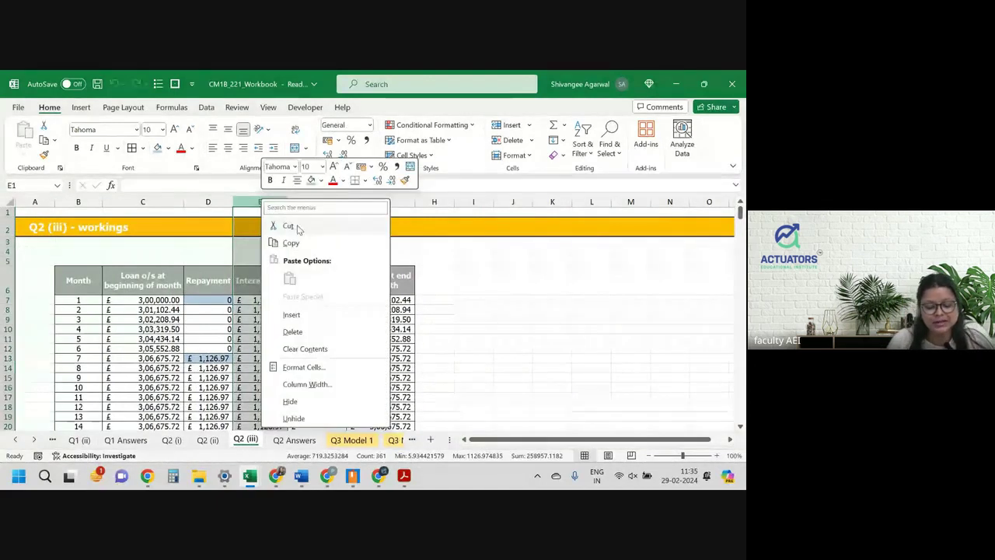
pyautogui.click(309, 316)
pyautogui.click(266, 288)
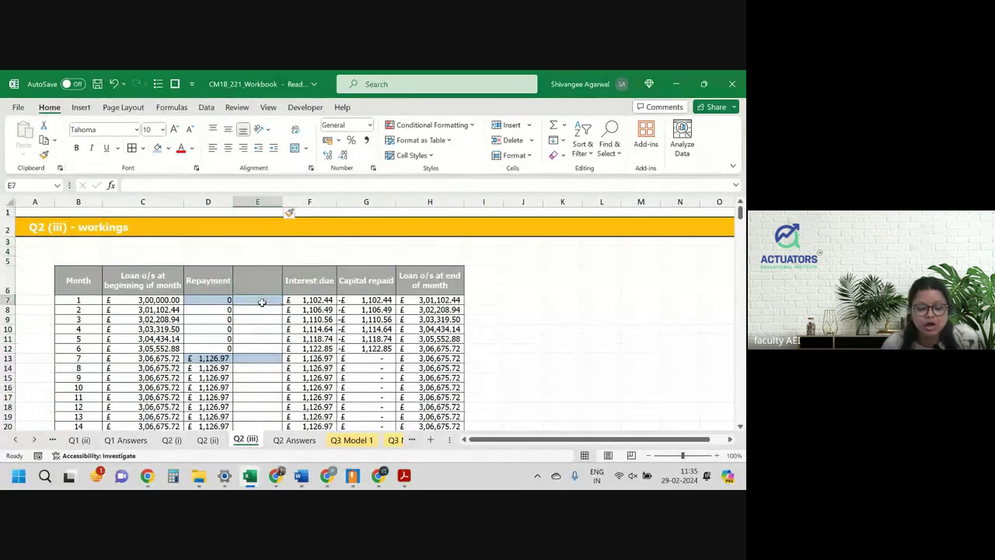
pyautogui.hotkey('ctrl', 'shift', 'Down')
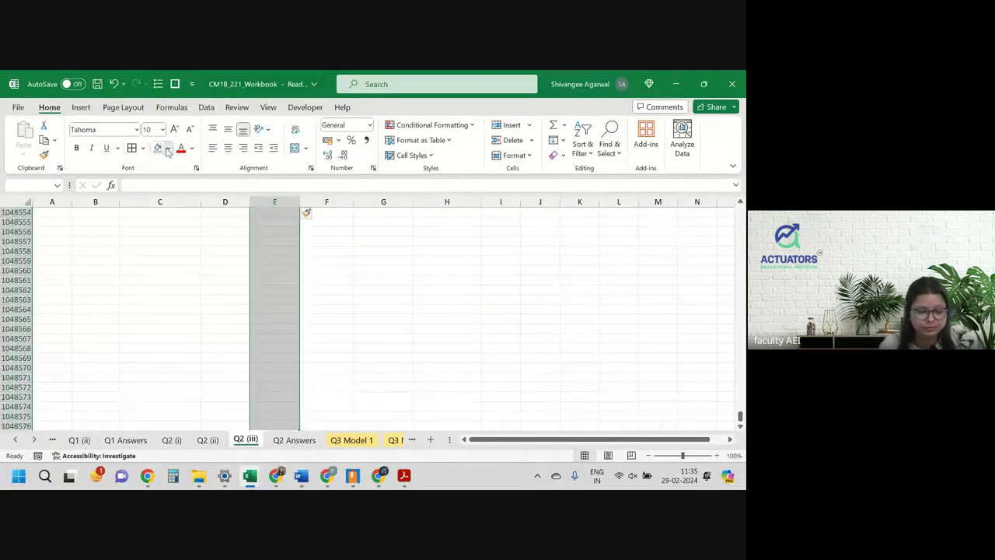
pyautogui.click(168, 148)
pyautogui.click(173, 276)
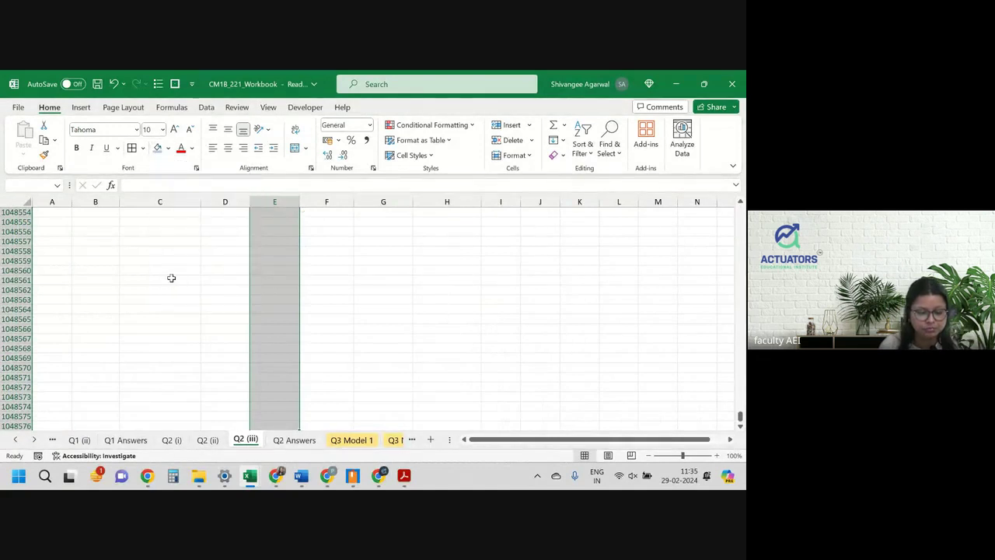
pyautogui.hotkey('ctrl', 'BackSpace')
# Step: Enter the heading 'Additional Repayment' in E6
pyautogui.click(265, 286)
pyautogui.write('A')
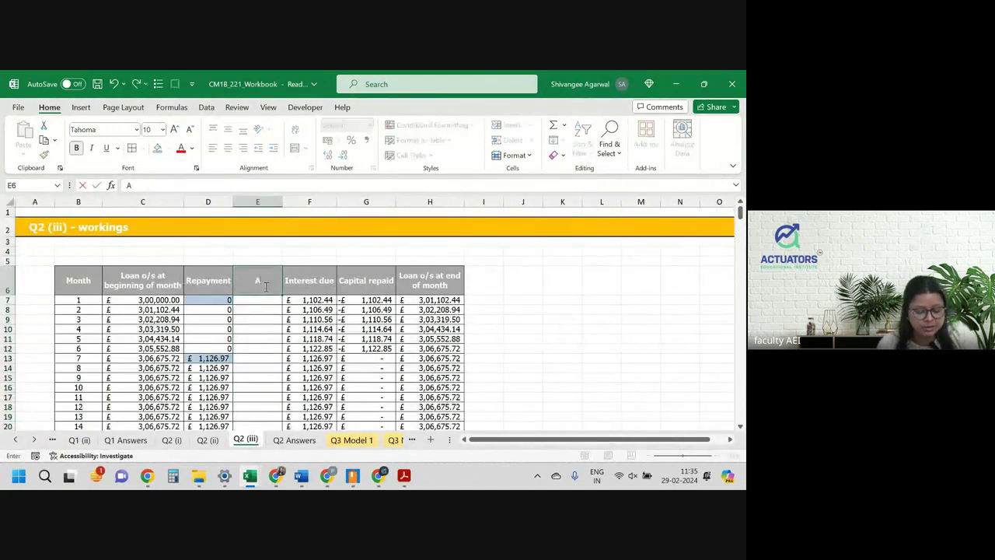
pyautogui.write('dditional Rep')
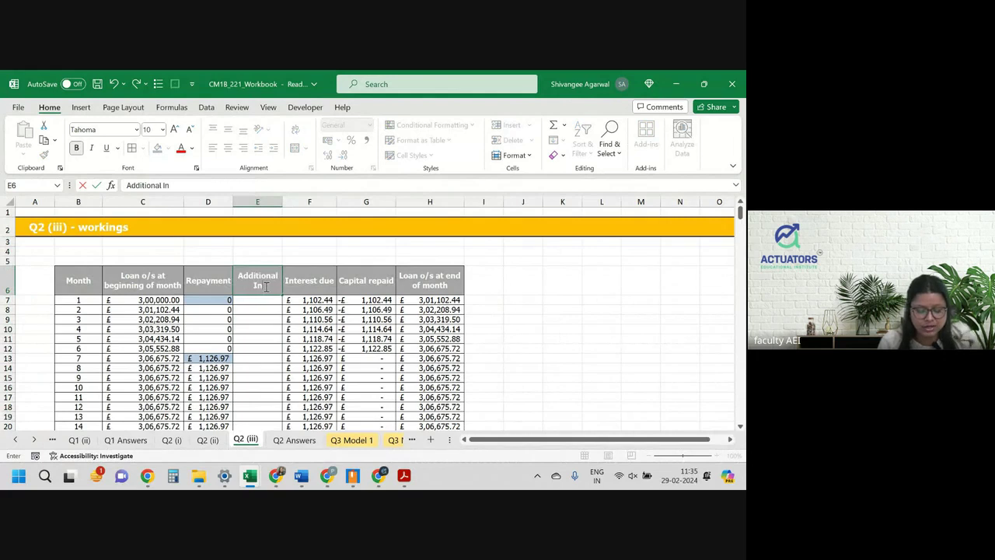
pyautogui.write('ayment')
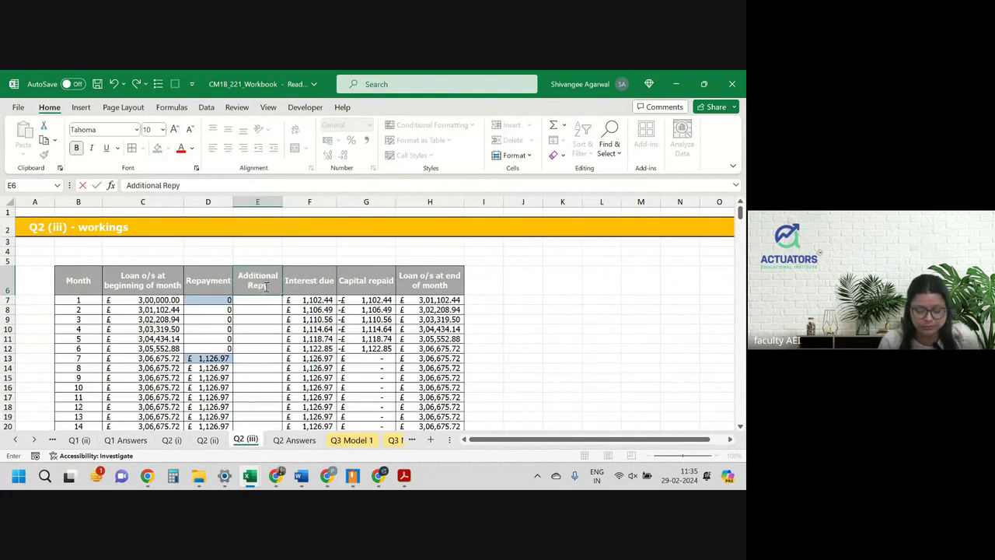
pyautogui.press('BackSpace')
pyautogui.press('BackSpace')
pyautogui.press('BackSpace')
pyautogui.press('BackSpace')
pyautogui.press('BackSpace')
pyautogui.press('BackSpace')
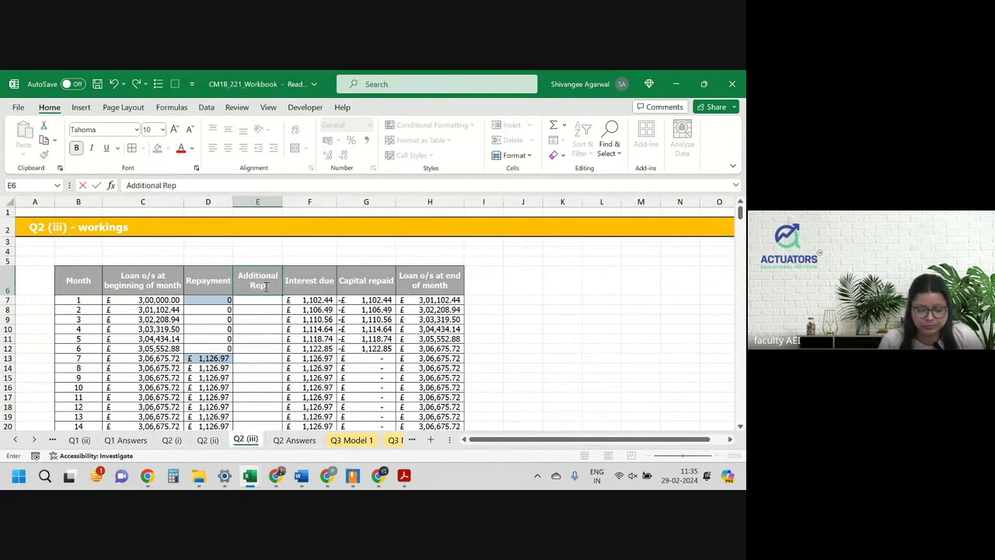
pyautogui.write('ayment')
pyautogui.press('Return')
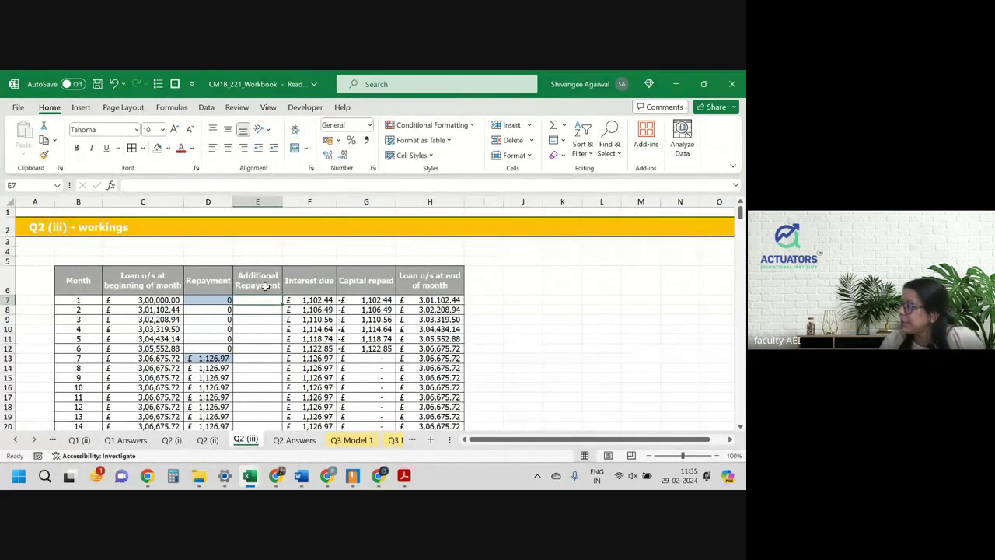
# Step: Enter the heading 'End of term?' in I6
pyautogui.click(493, 274)
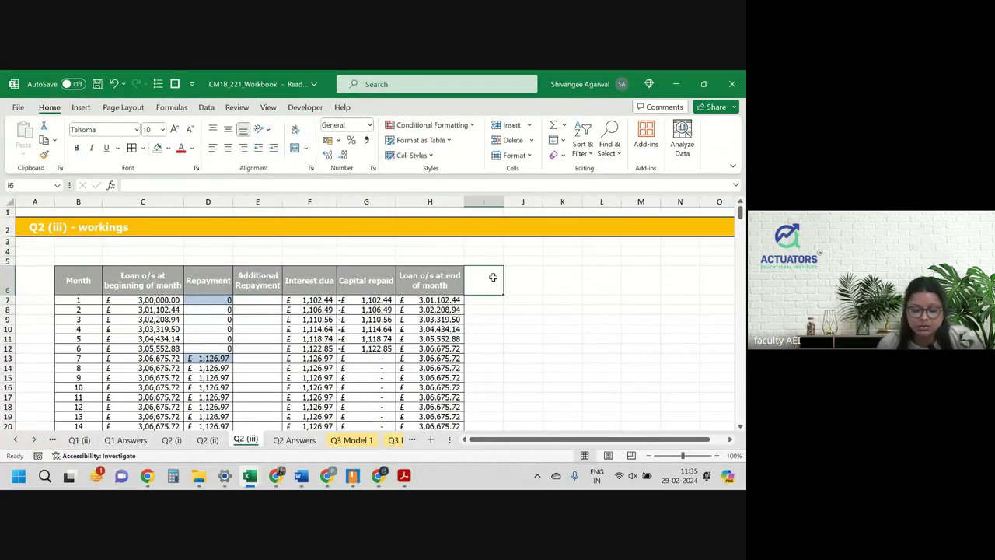
pyautogui.write('End of term/')
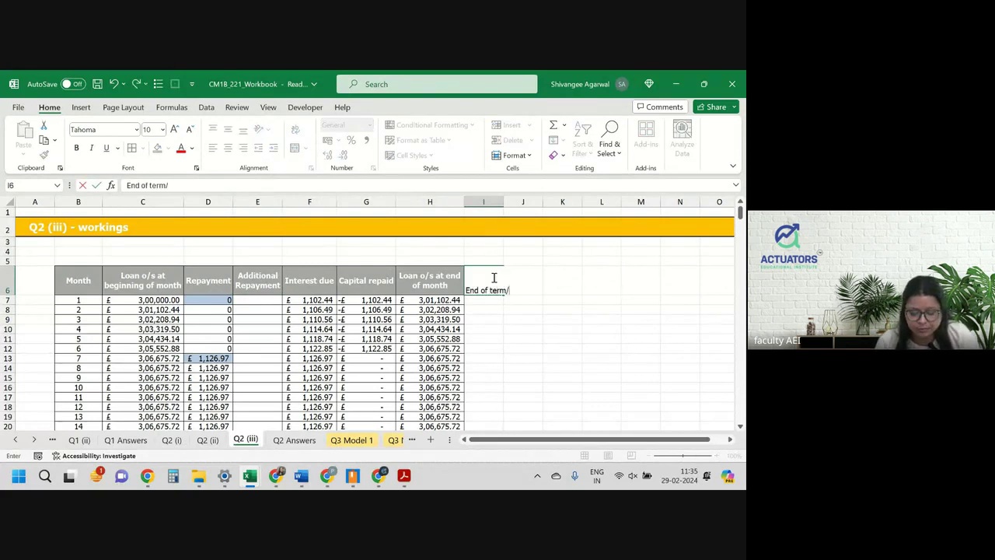
pyautogui.press('Return')
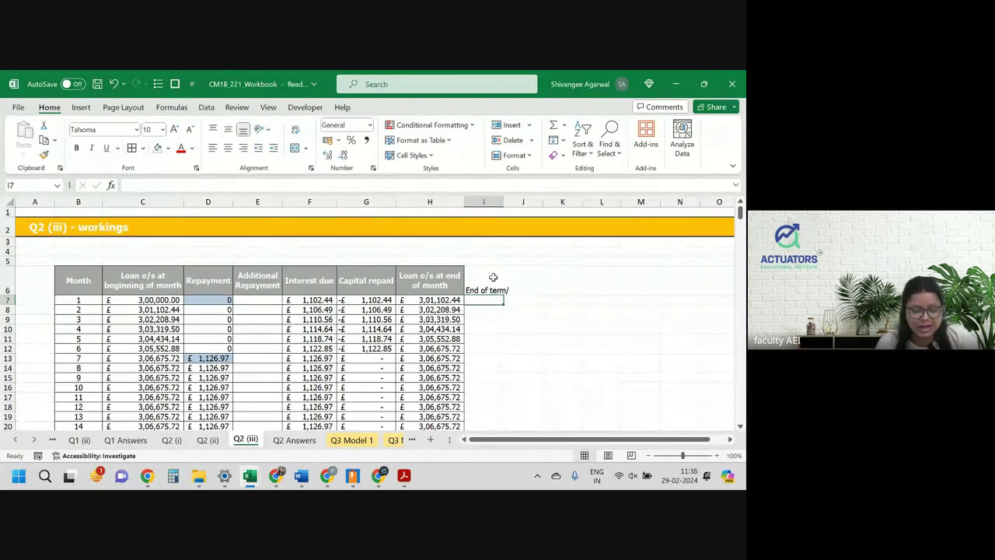
pyautogui.doubleClick(493, 276)
pyautogui.press('BackSpace')
pyautogui.write('?')
pyautogui.press('Return')
pyautogui.click(493, 277)
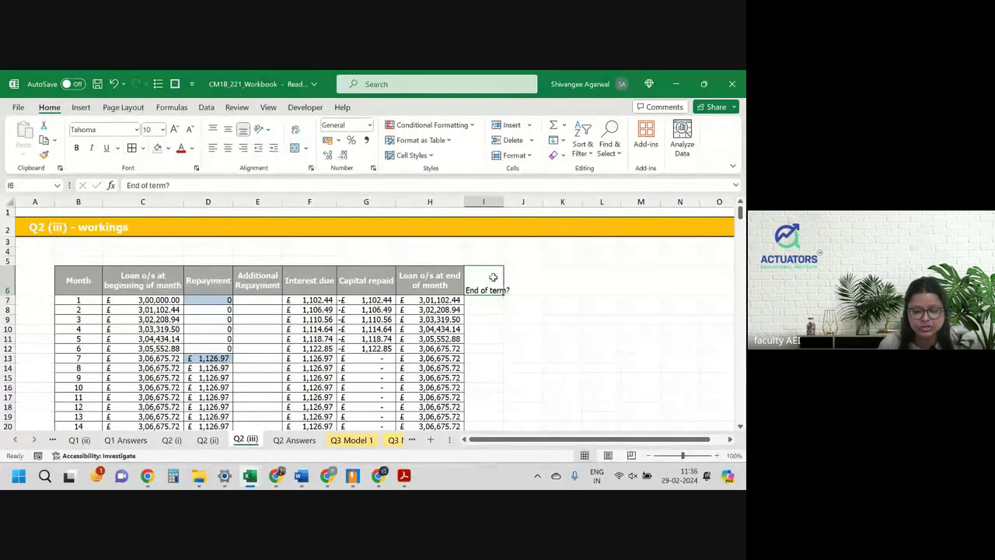
# Step: Autofit column I and copy H6's header formatting onto I6 with Format Painter
pyautogui.doubleClick(502, 201)
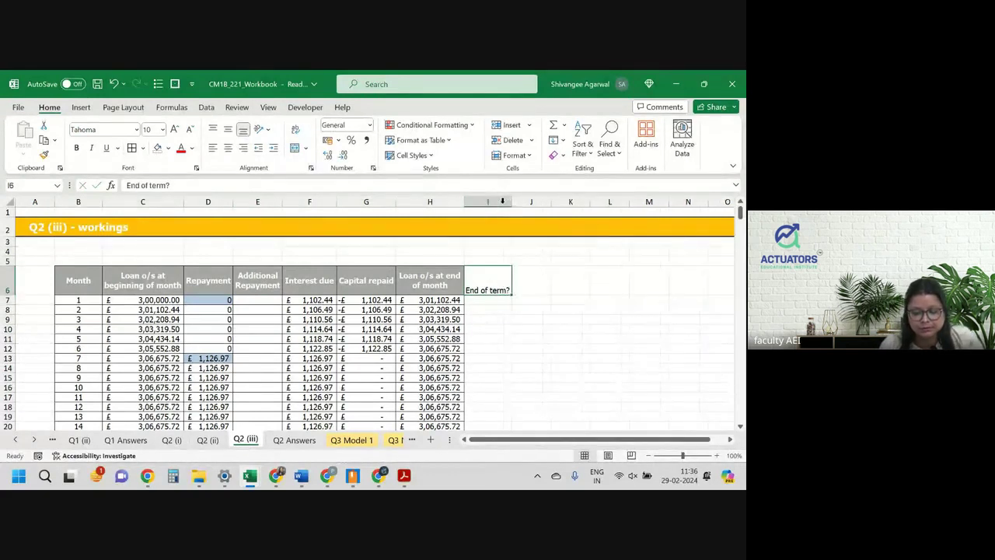
pyautogui.press('Left')
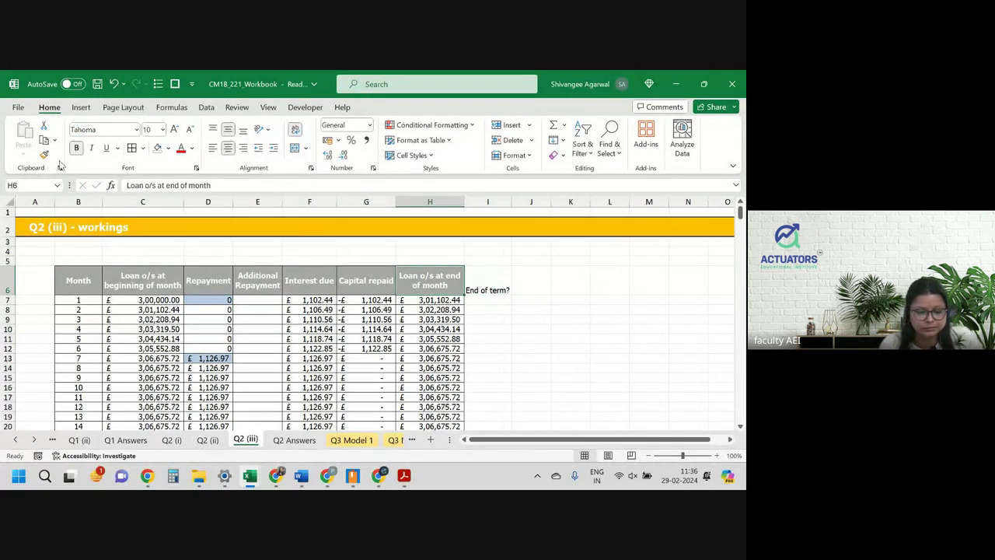
pyautogui.click(45, 155)
pyautogui.press('Right')
pyautogui.press('Return')
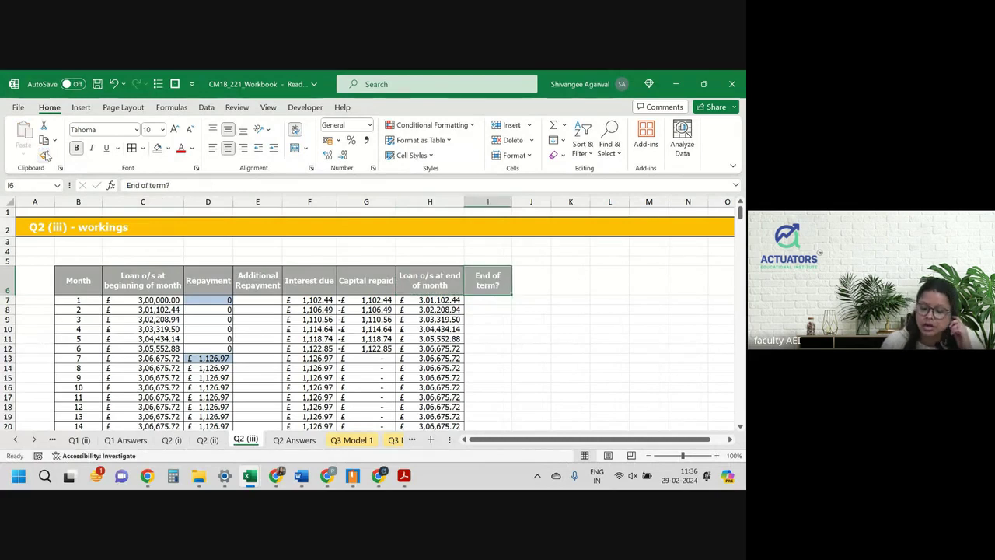
pyautogui.click(227, 335)
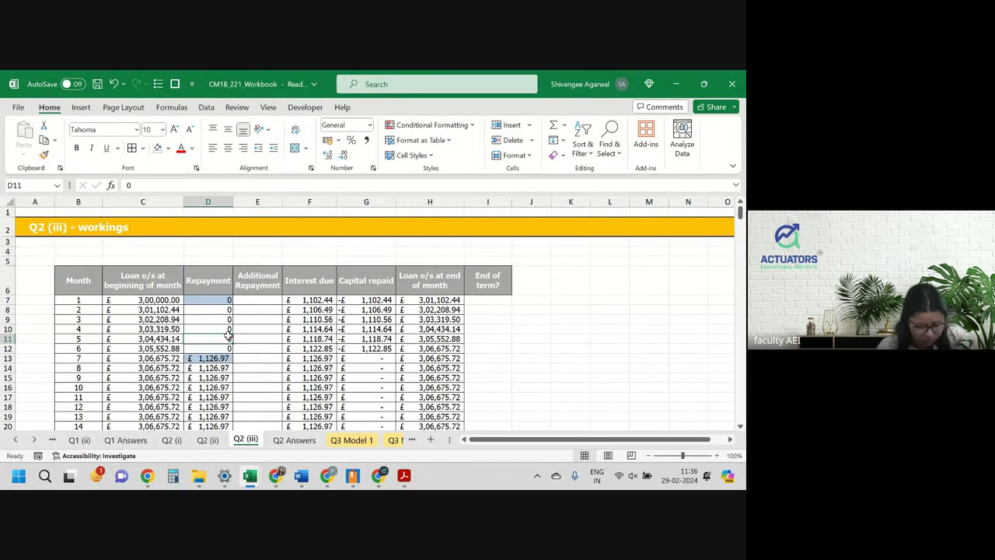
pyautogui.click(270, 300)
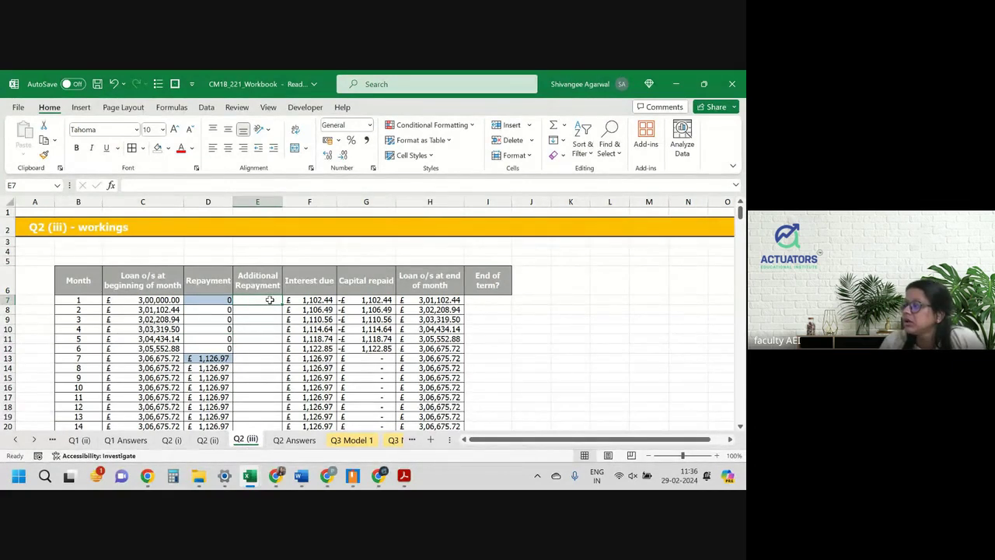
pyautogui.scroll(-1, 268, 298)
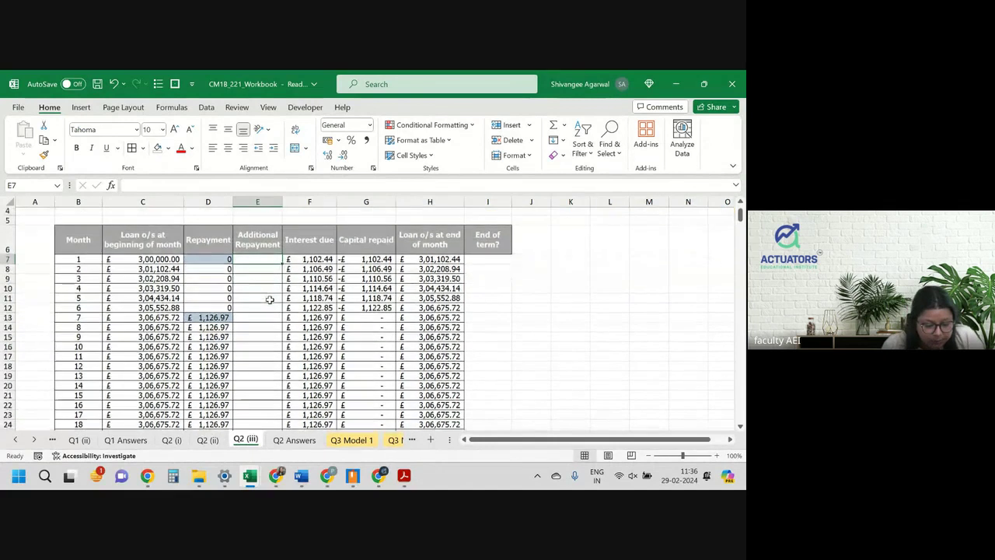
pyautogui.click(248, 374)
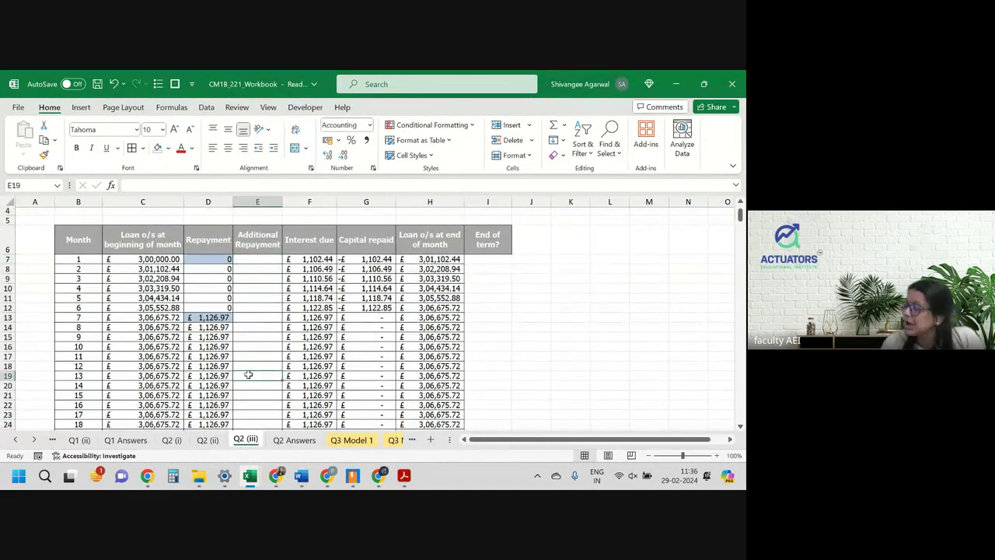
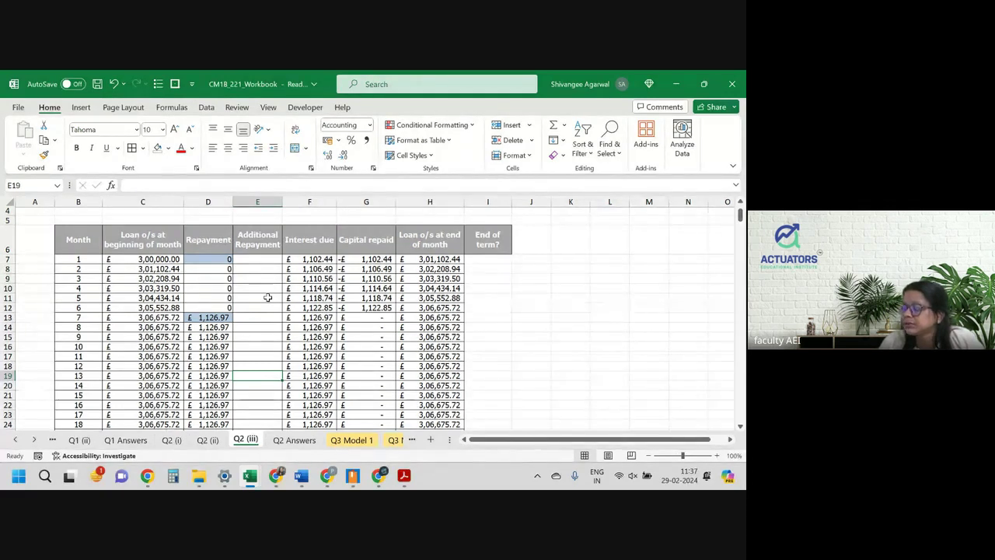
# Step: Begin E19's IF formula with the new-year test INT(B19-1)/12=(B19-1)/12
pyautogui.write('=if(')
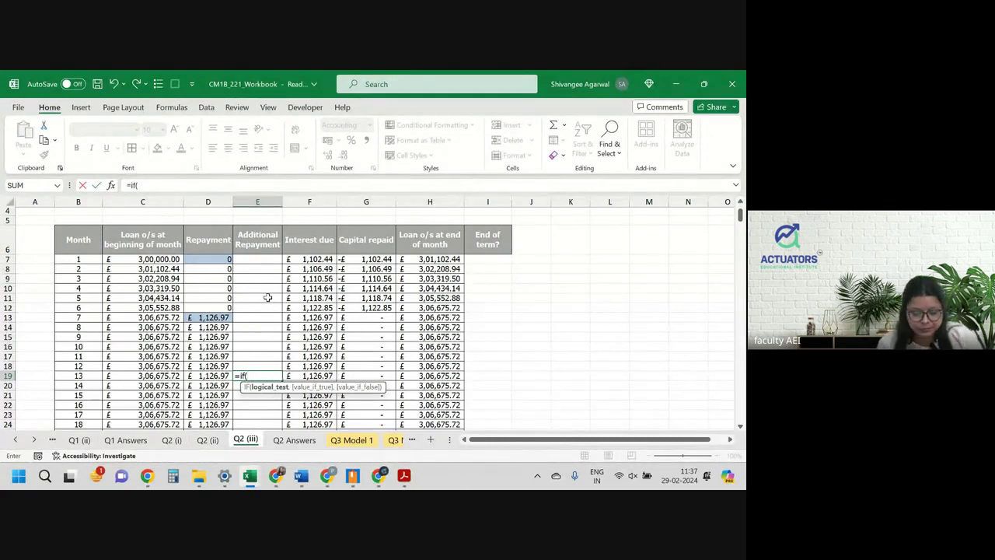
pyautogui.write('int(')
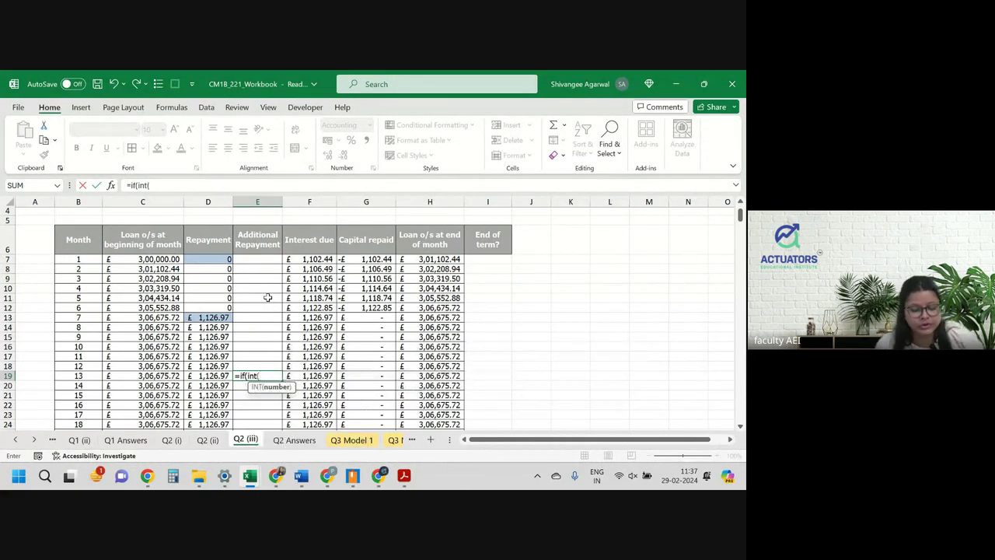
pyautogui.press('Left')
pyautogui.press('Left')
pyautogui.press('Left')
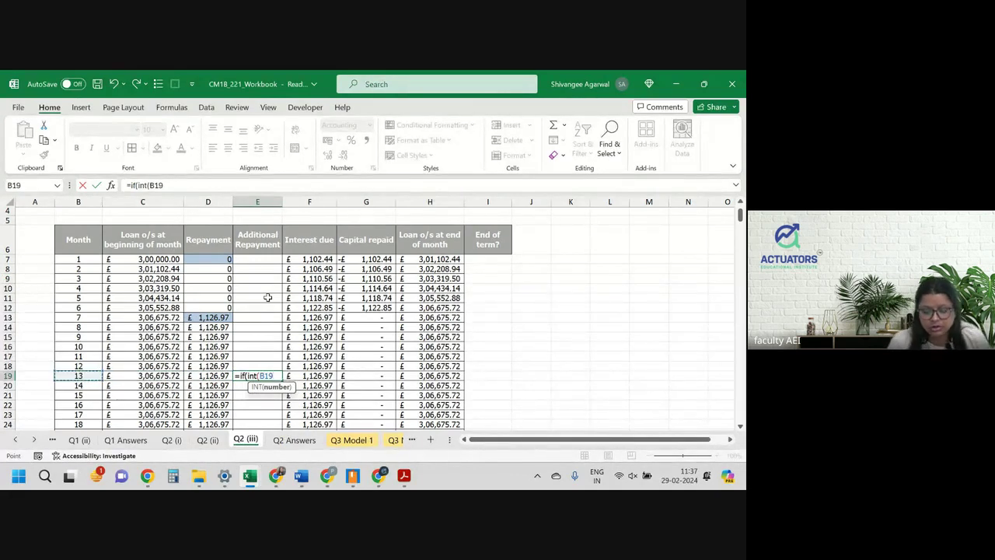
pyautogui.write('-1')
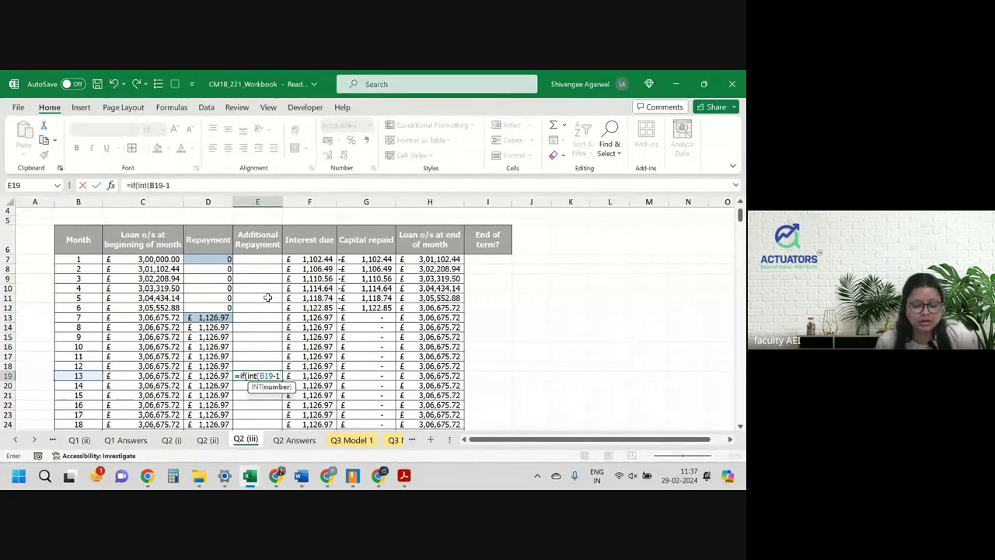
pyautogui.write(')/12')
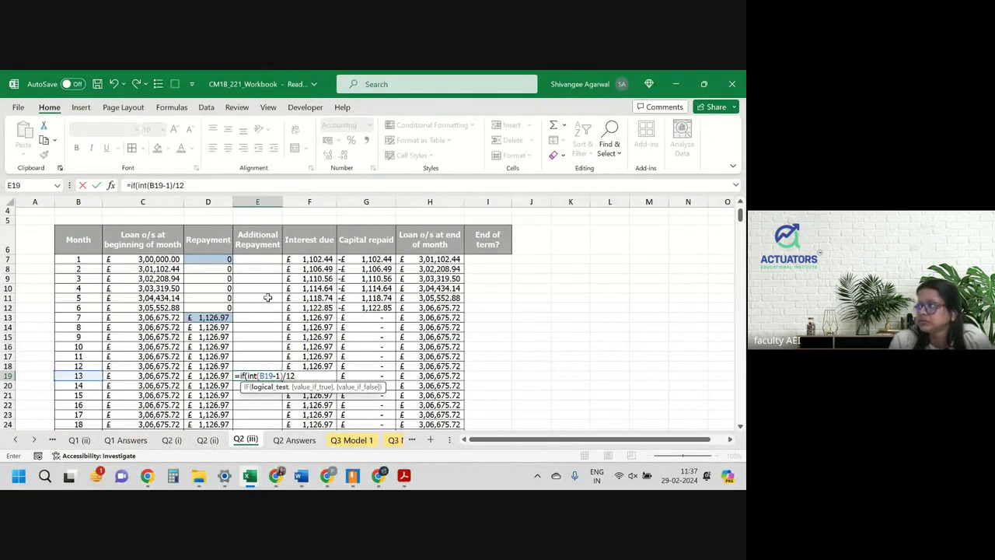
pyautogui.write('=')
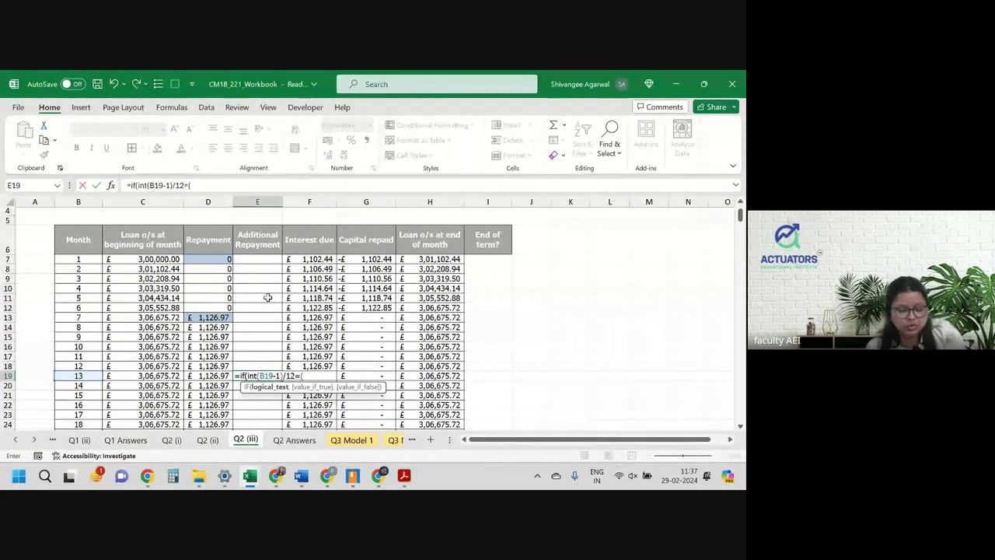
pyautogui.write('(')
pyautogui.press('Left')
pyautogui.press('Left')
pyautogui.press('Left')
pyautogui.write('-1/')
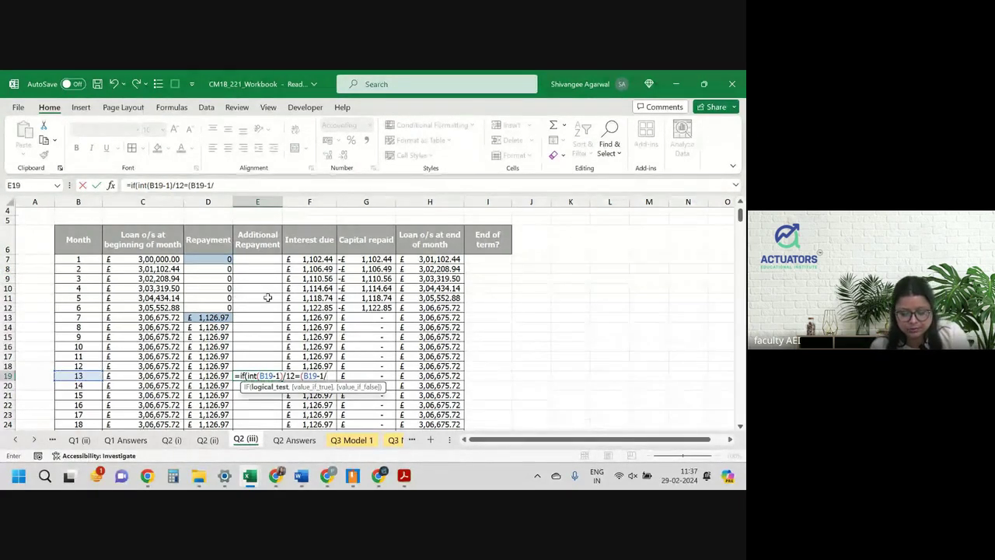
pyautogui.press('BackSpace')
pyautogui.write(')/12')
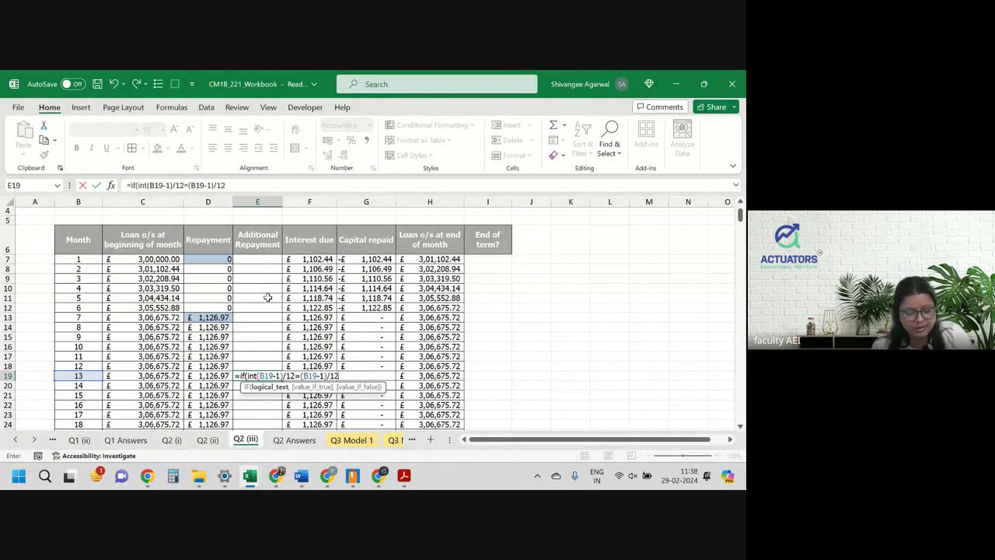
pyautogui.write(',')
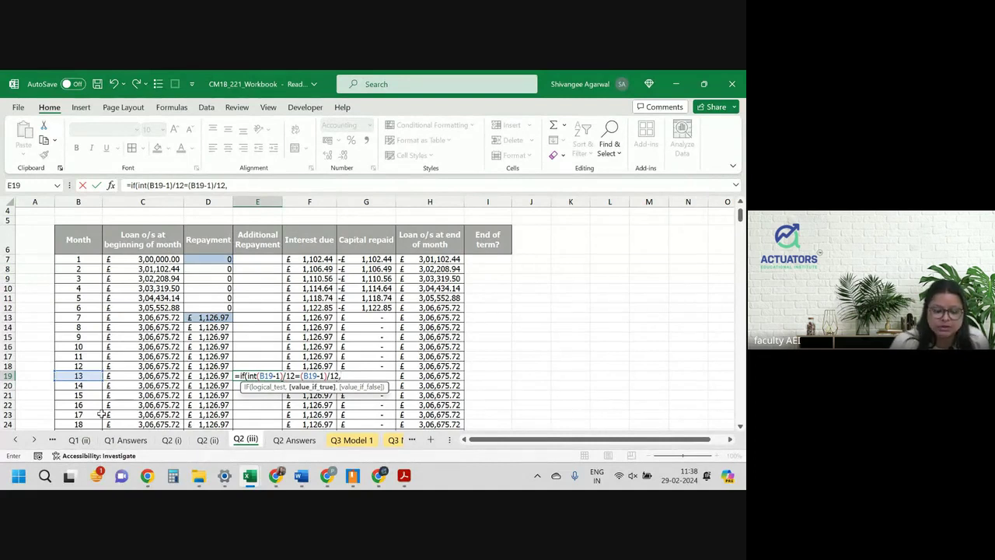
# Step: Add 10%*C19 as the true value and 0 as the false value
pyautogui.scroll(-1, 101, 414)
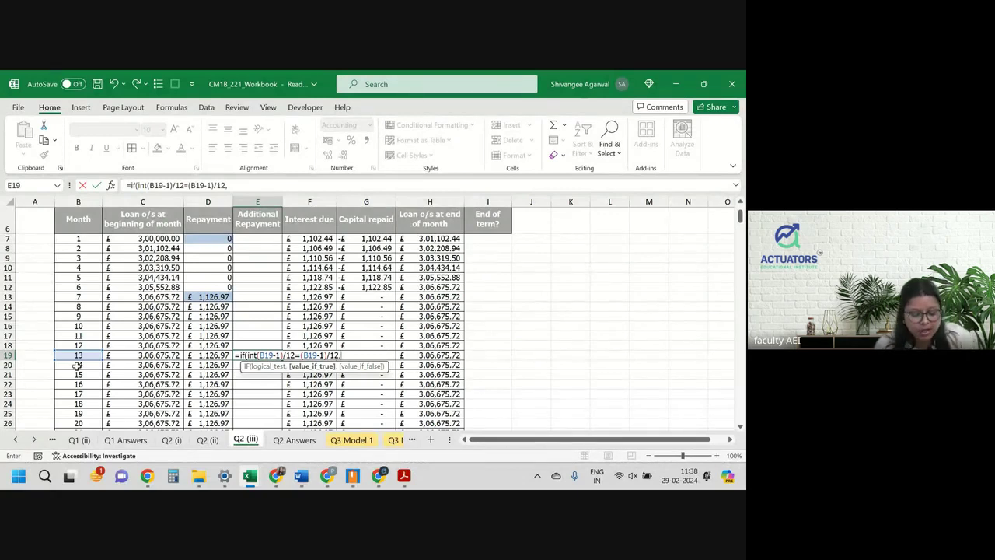
pyautogui.write('10*')
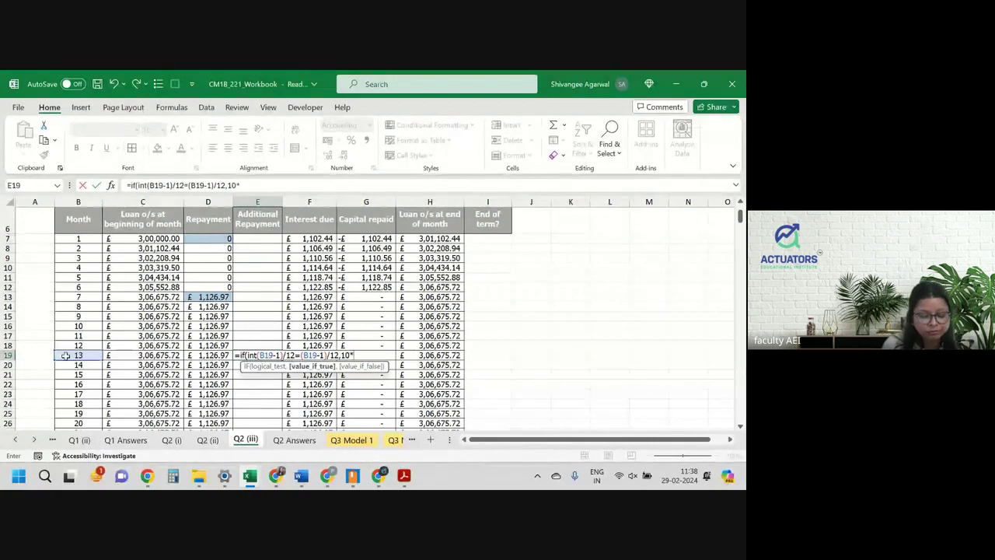
pyautogui.press('BackSpace')
pyautogui.write('%')
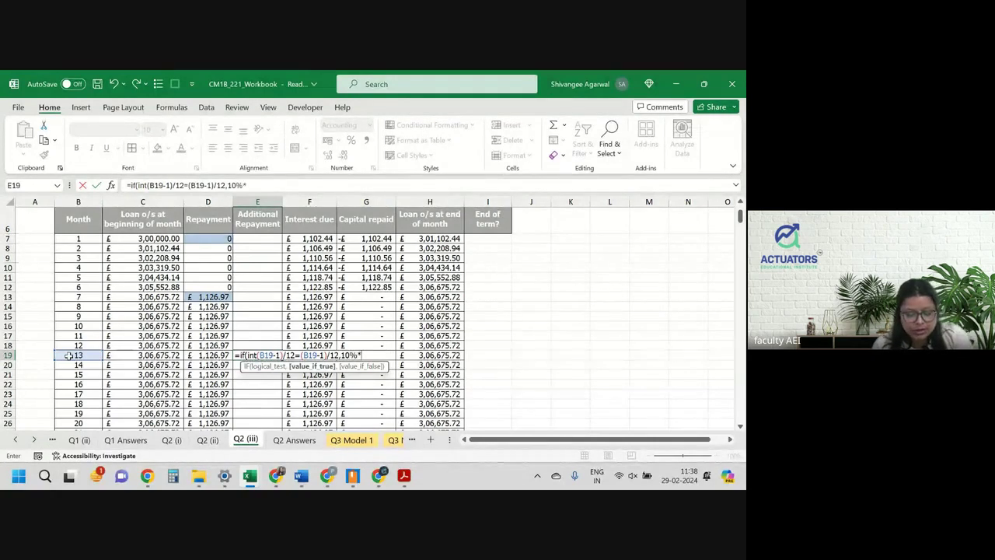
pyautogui.write('*')
pyautogui.click(128, 355)
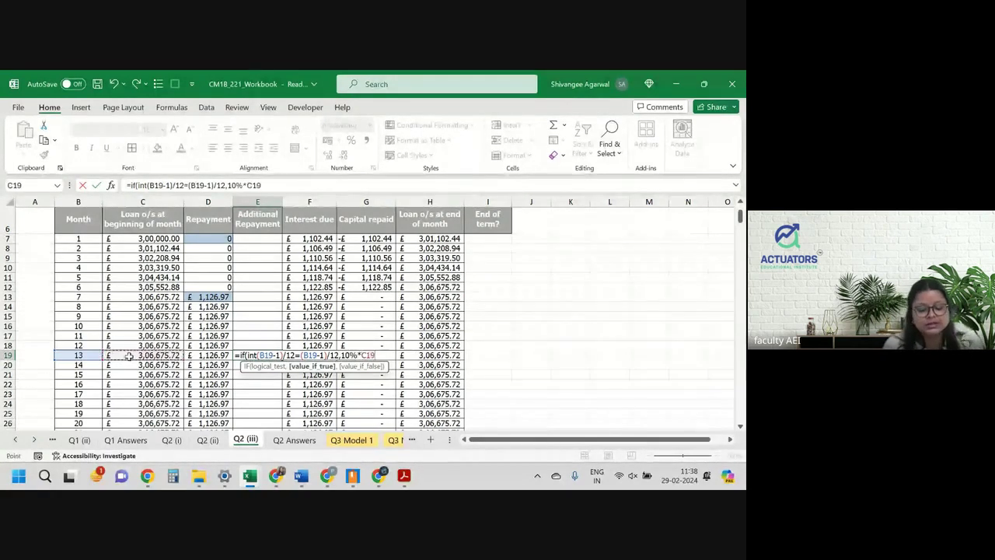
pyautogui.write(',')
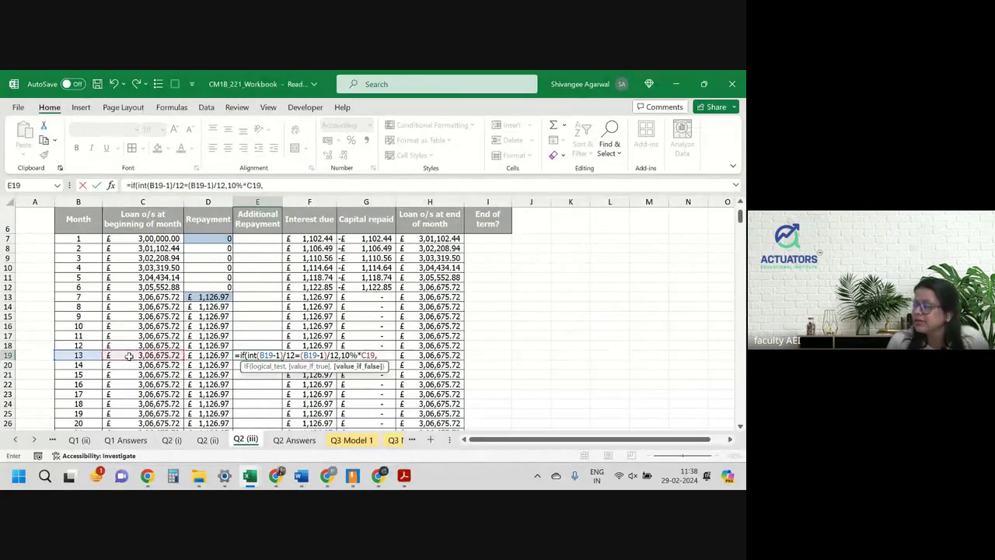
pyautogui.write('0')
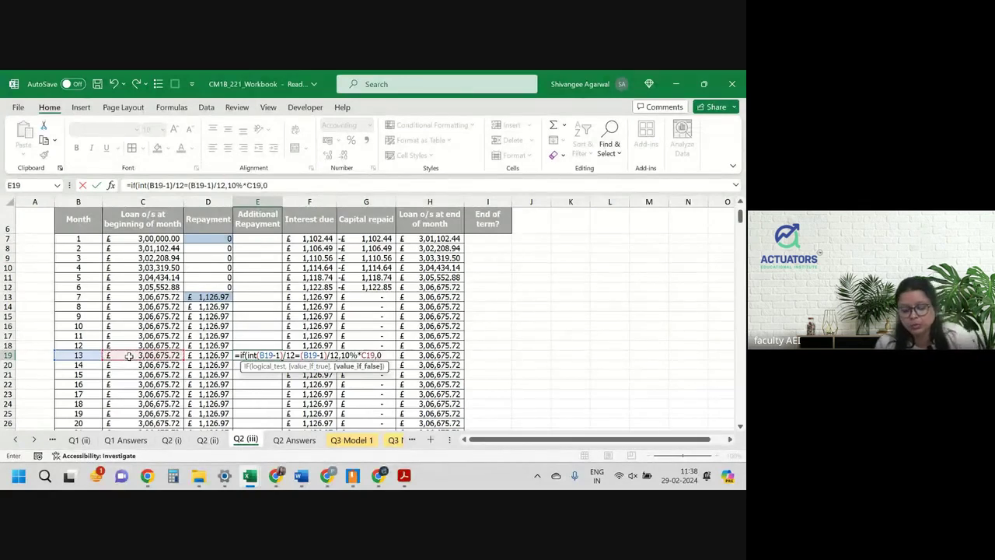
pyautogui.write(')')
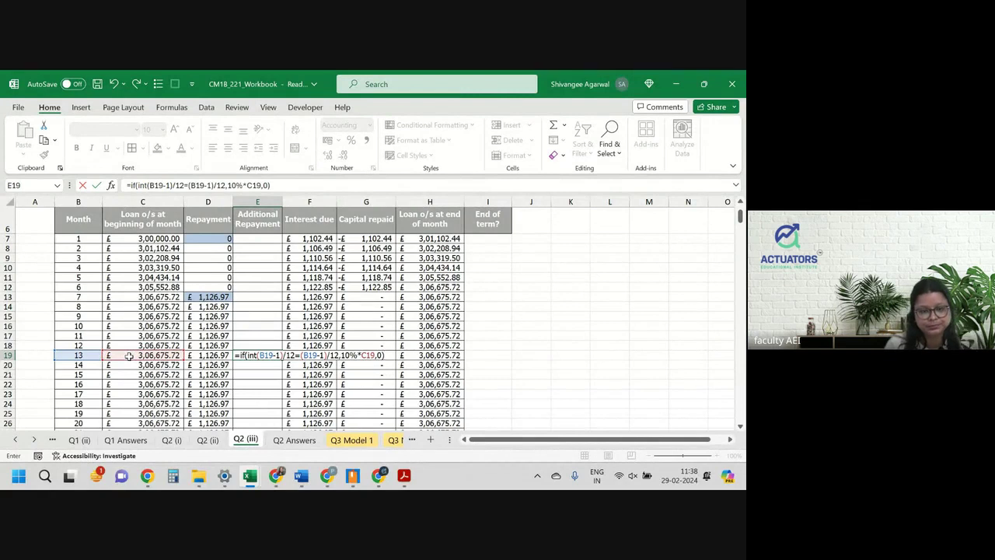
# Step: Commit the E19 formula, copy it up to E8, and enter 0 in E7 for month 1
pyautogui.press('Return')
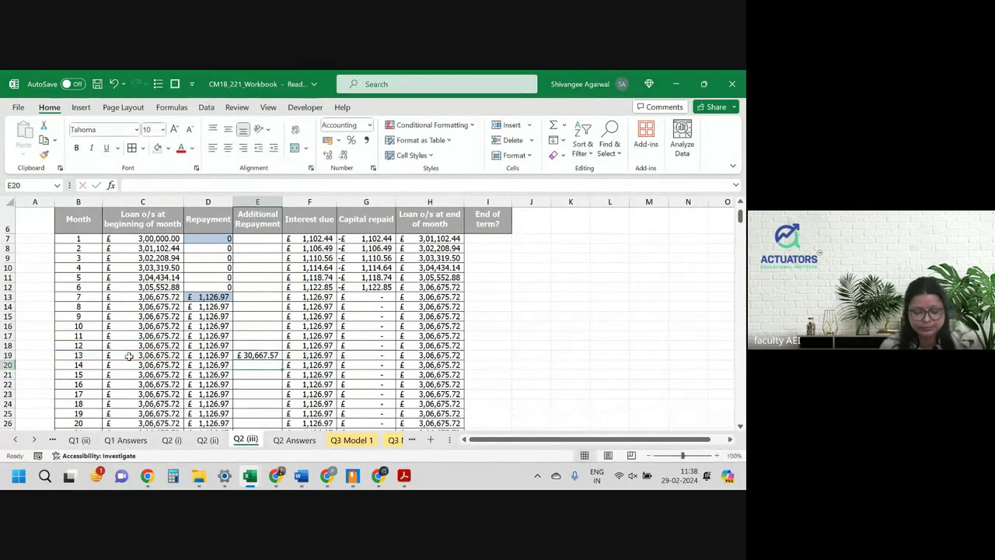
pyautogui.click(278, 354)
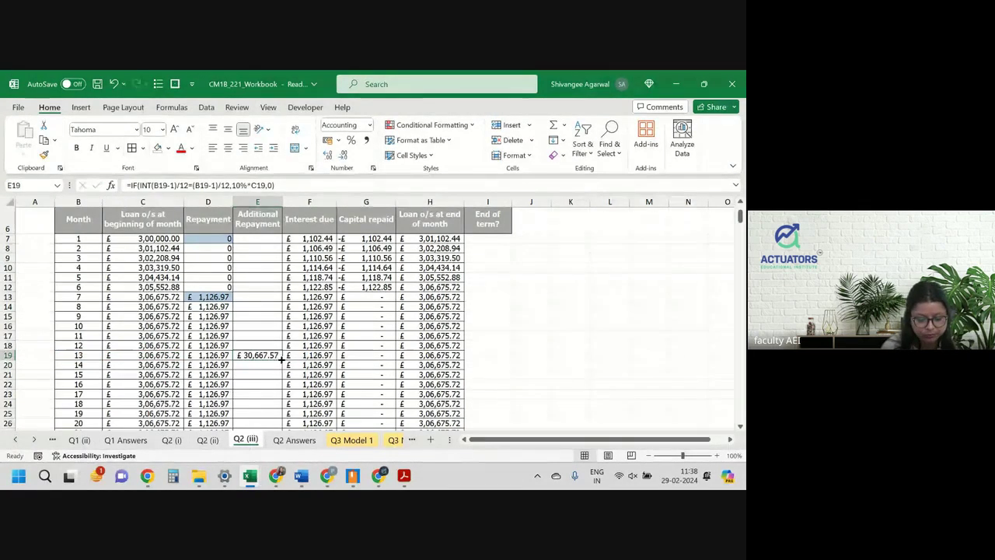
pyautogui.moveTo(282, 359); pyautogui.dragTo(262, 247)
pyautogui.click(262, 237)
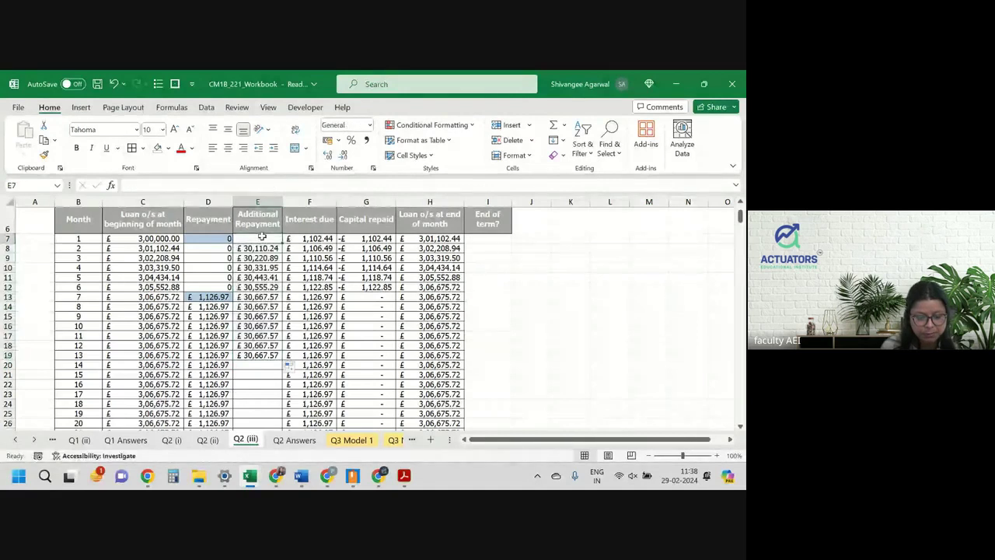
pyautogui.write('0')
pyautogui.click(266, 248)
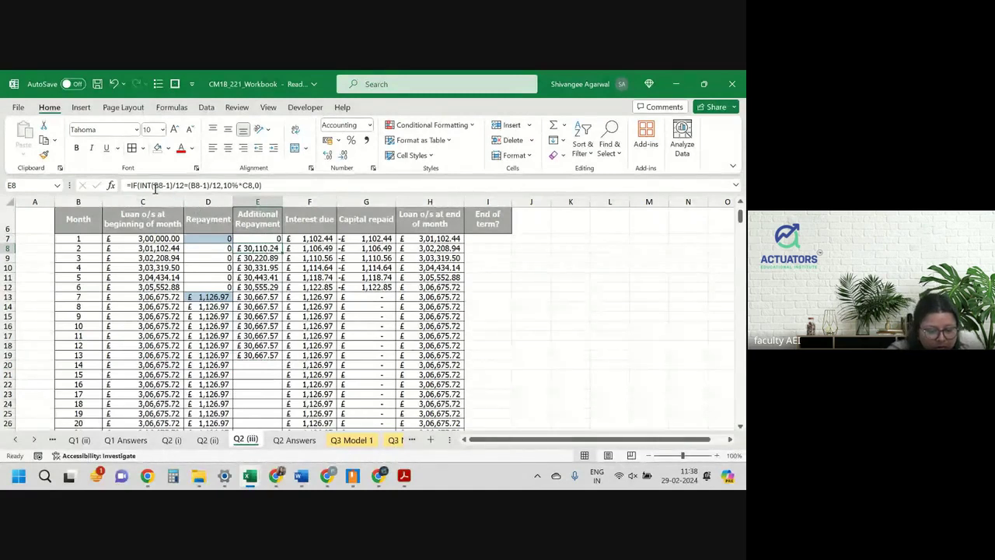
# Step: Correct E8's brackets so the test reads INT((B8-1)/12)
pyautogui.click(154, 185)
pyautogui.write('(')
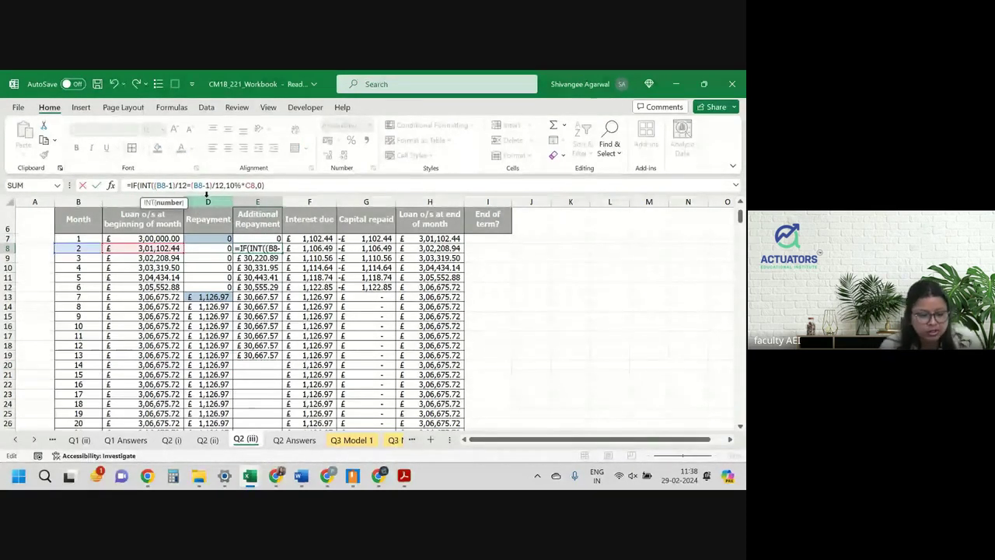
pyautogui.click(188, 186)
pyautogui.write(')')
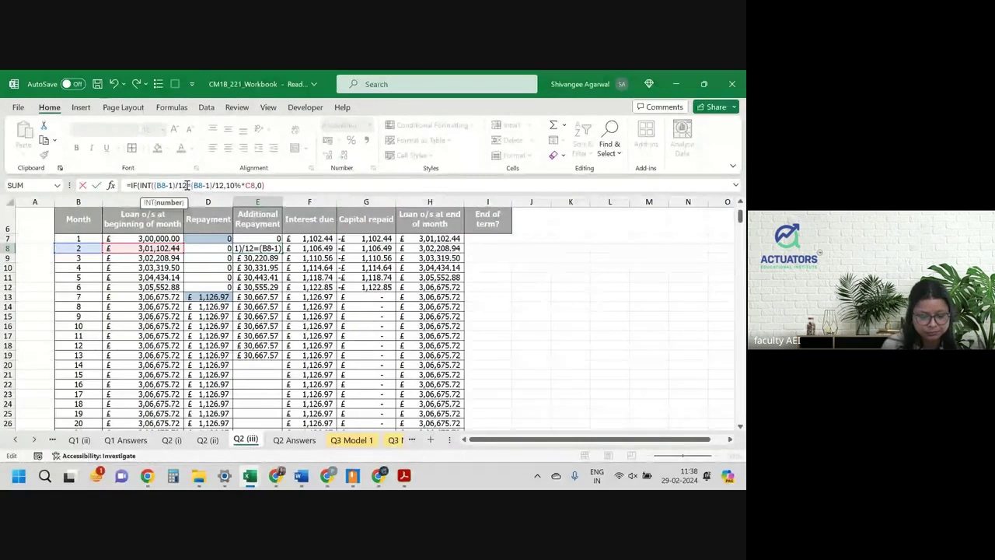
pyautogui.press('Return')
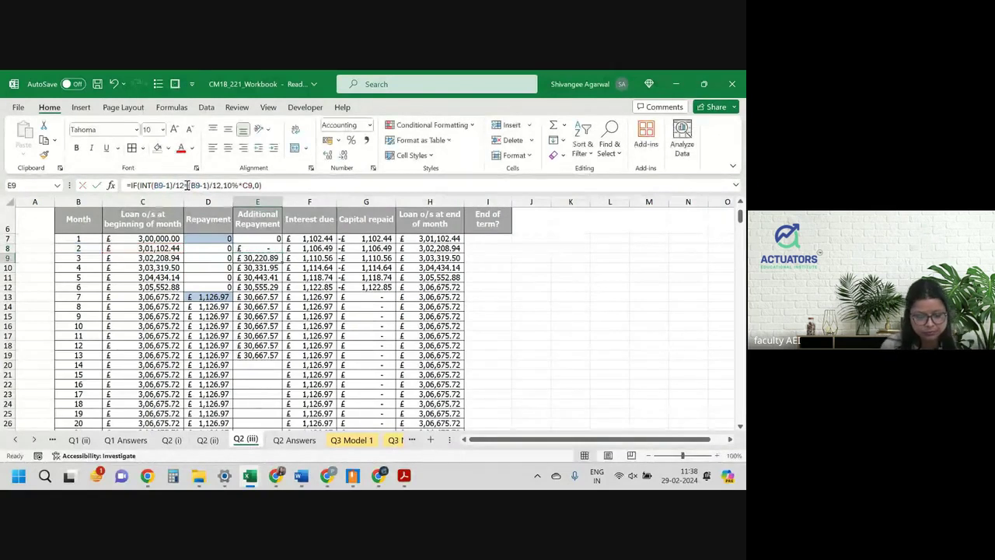
# Step: Fill the corrected E8 formula down the whole Additional Repayment column
pyautogui.click(286, 248)
pyautogui.click(277, 249)
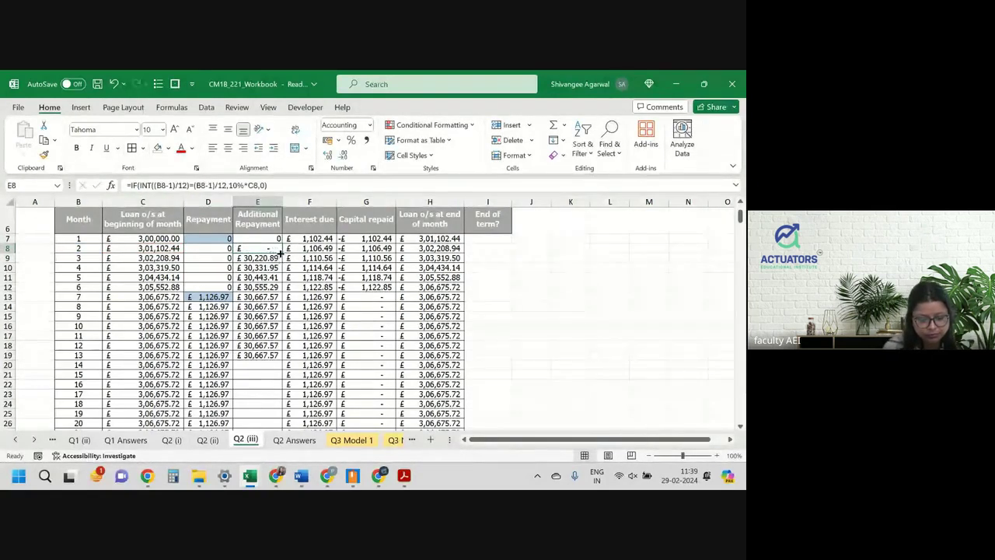
pyautogui.moveTo(281, 253); pyautogui.dragTo(284, 360)
pyautogui.doubleClick(283, 360)
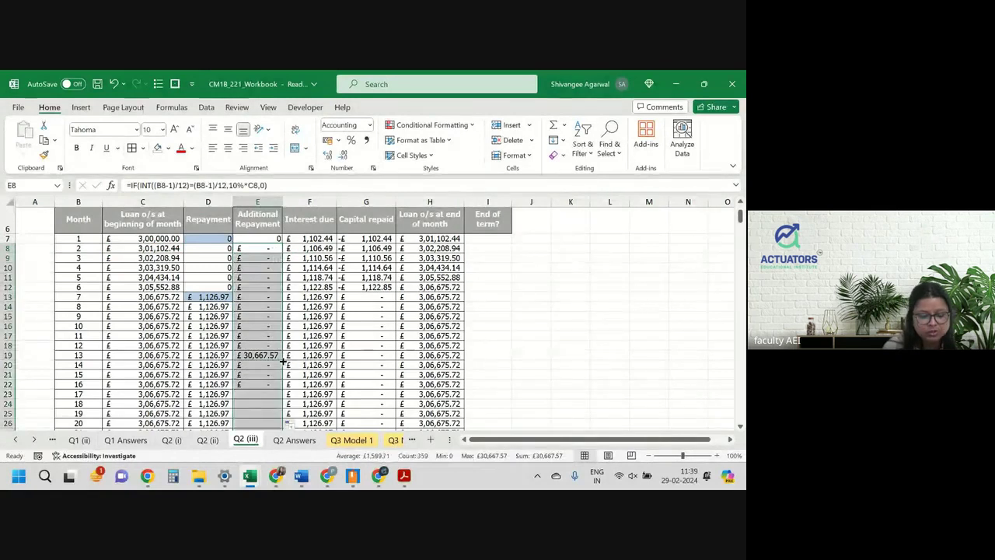
pyautogui.click(268, 384)
pyautogui.scroll(-3, 268, 383)
pyautogui.scroll(-1, 269, 383)
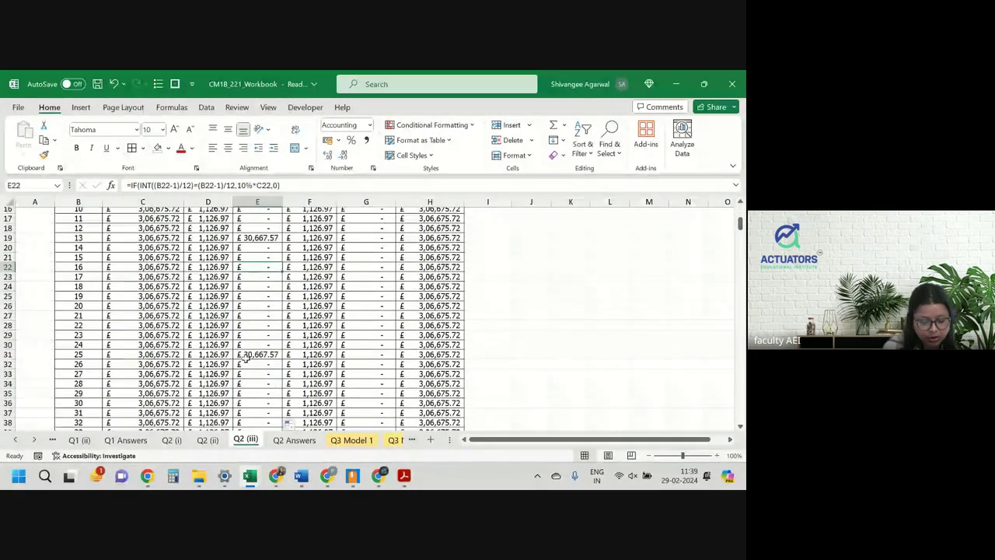
pyautogui.scroll(-5, 246, 356)
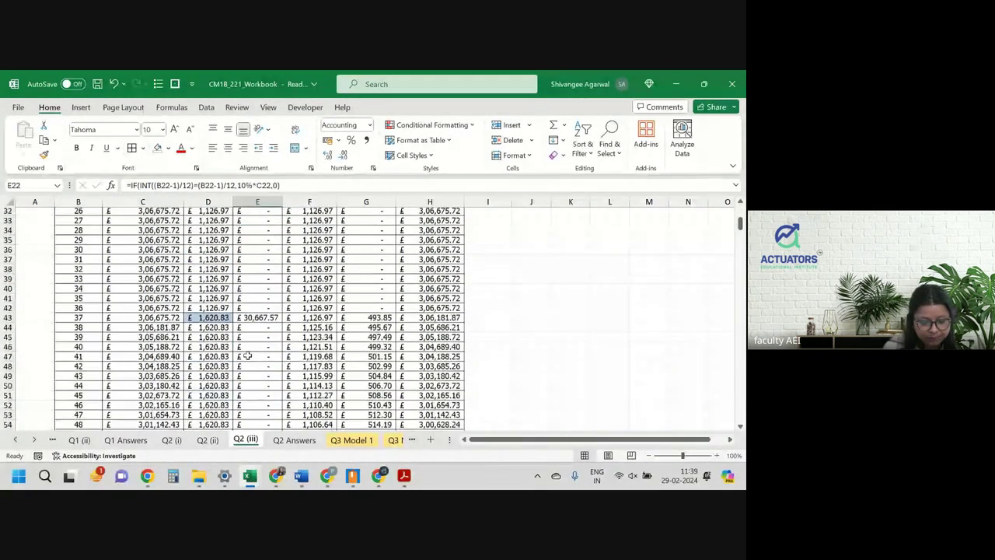
pyautogui.scroll(-1, 245, 356)
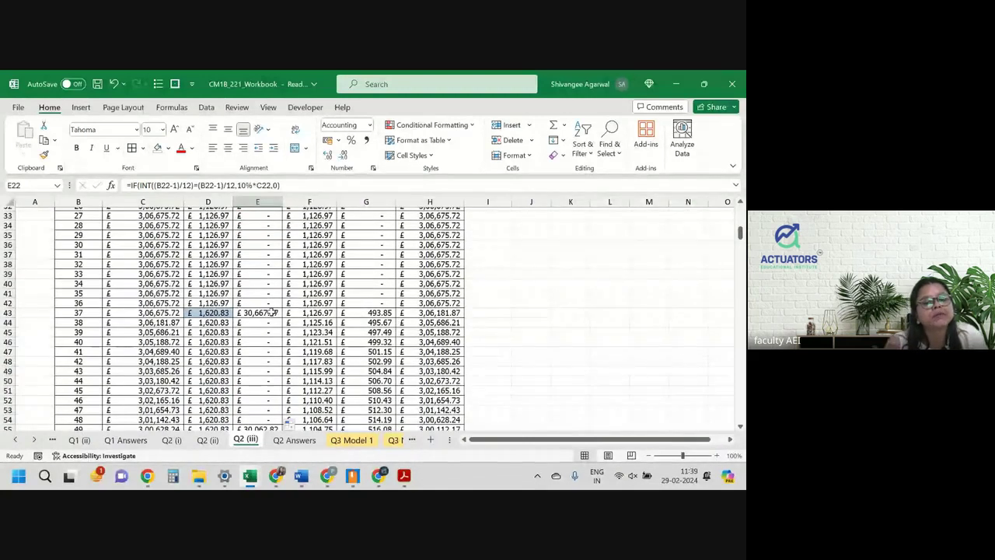
pyautogui.scroll(-1, 271, 312)
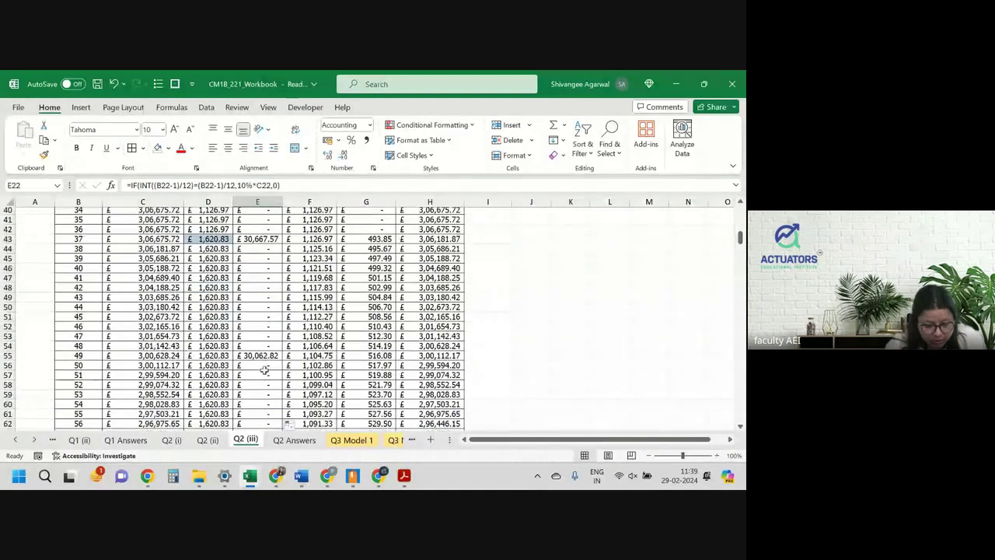
pyautogui.scroll(-4, 155, 359)
pyautogui.scroll(-1, 278, 371)
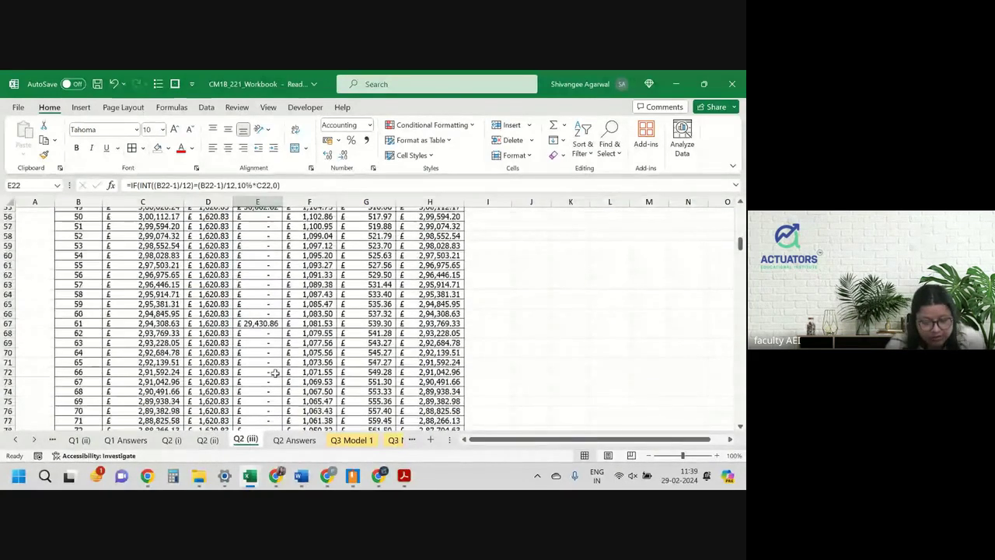
pyautogui.scroll(3, 276, 373)
pyautogui.scroll(15, 275, 373)
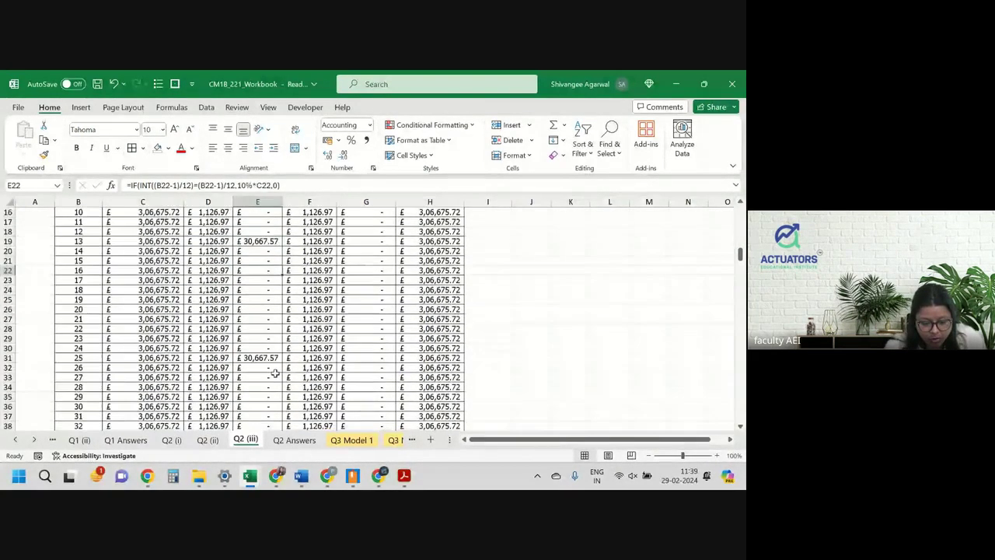
pyautogui.scroll(-2, 275, 373)
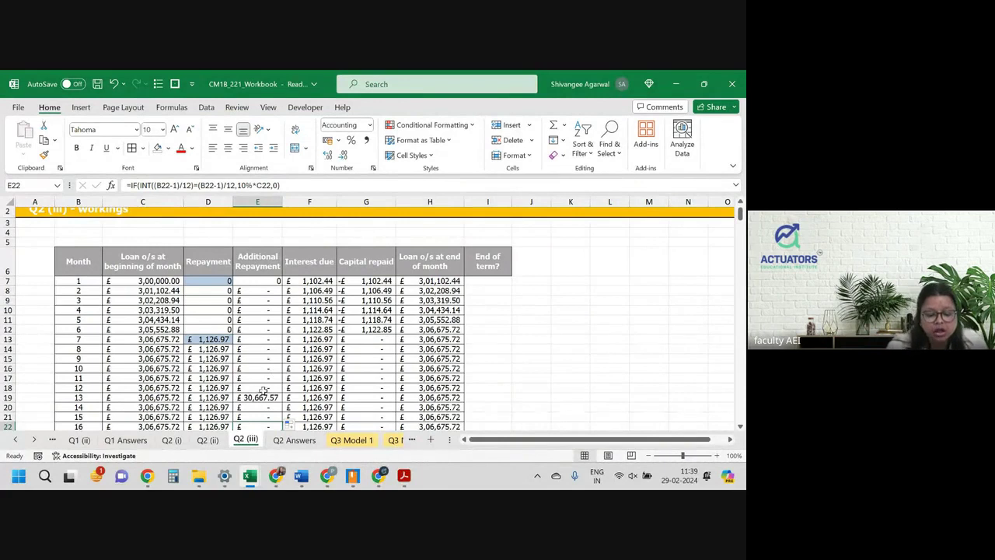
# Step: Check the month-13 additional repayment in E19 and the month-1 interest formula in F7
pyautogui.click(262, 396)
pyautogui.scroll(1, 263, 396)
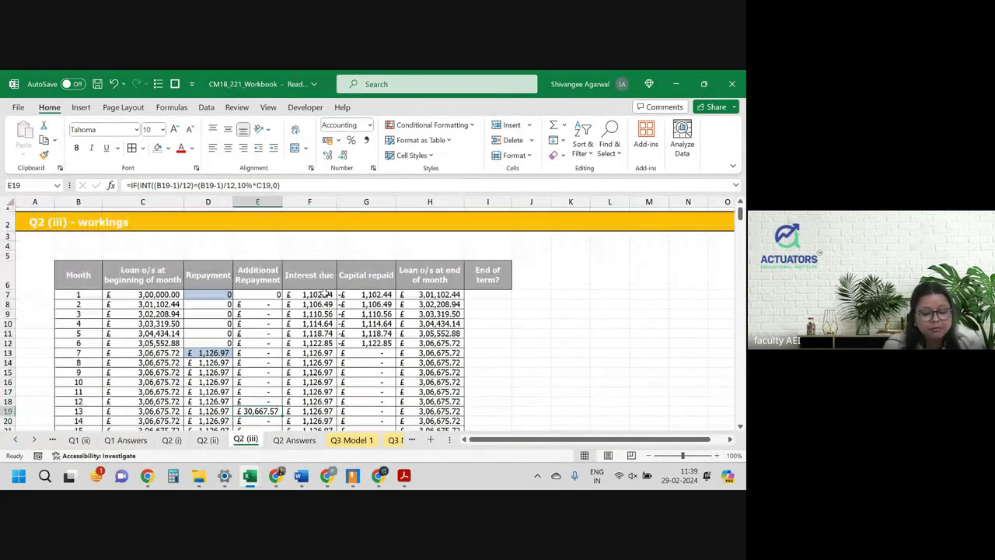
pyautogui.doubleClick(326, 294)
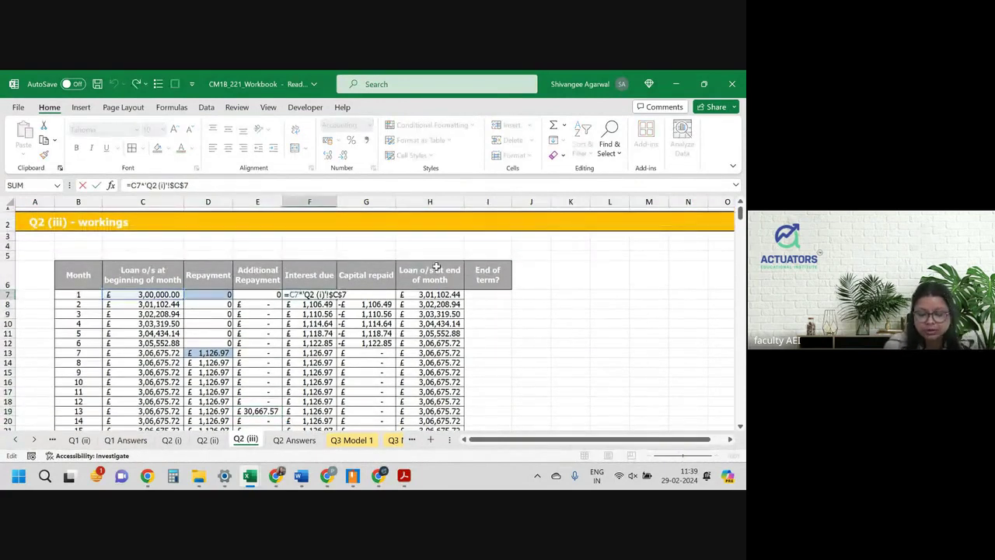
pyautogui.press('Return')
# Step: Insert an opening bracket after = in G7's Capital repaid formula, giving =(D7-F7
pyautogui.click(356, 295)
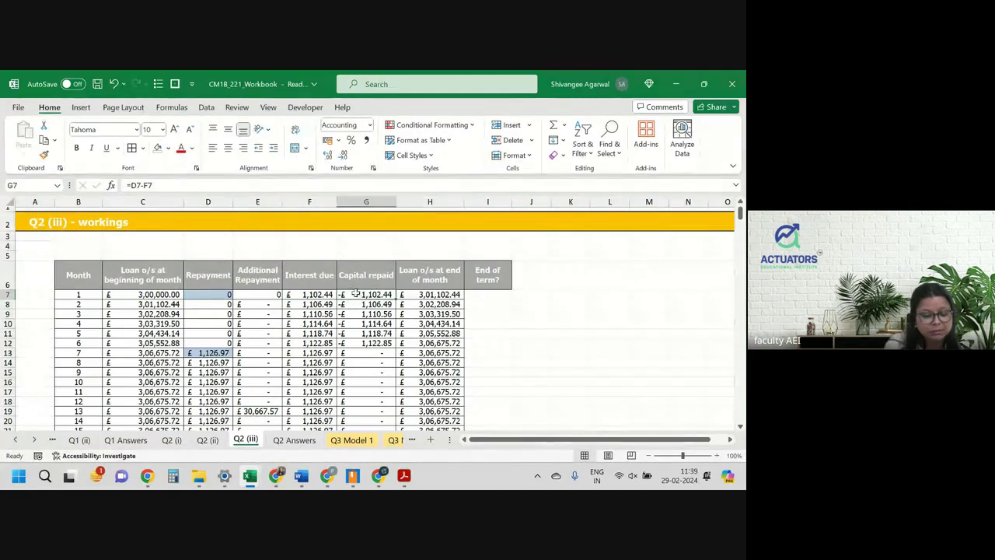
pyautogui.doubleClick(357, 295)
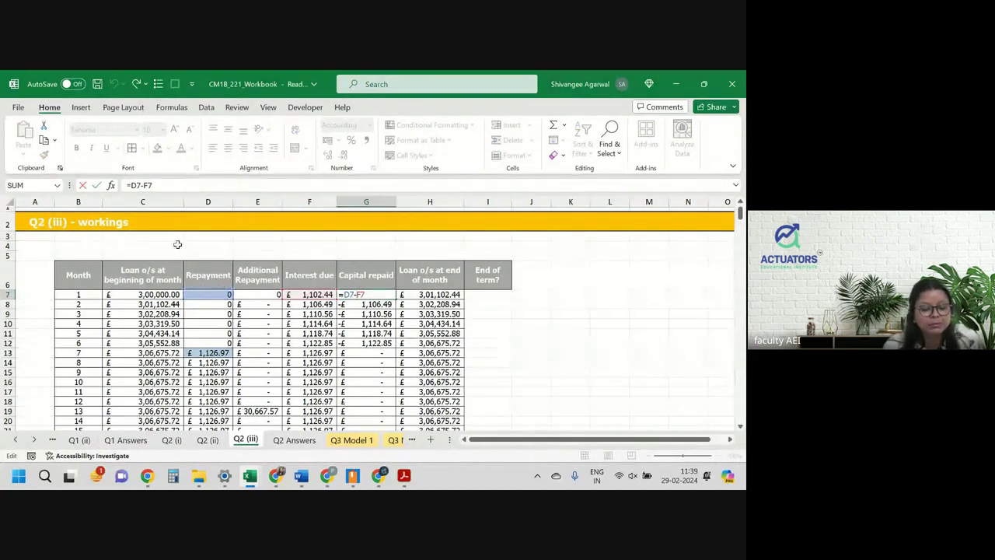
pyautogui.click(132, 185)
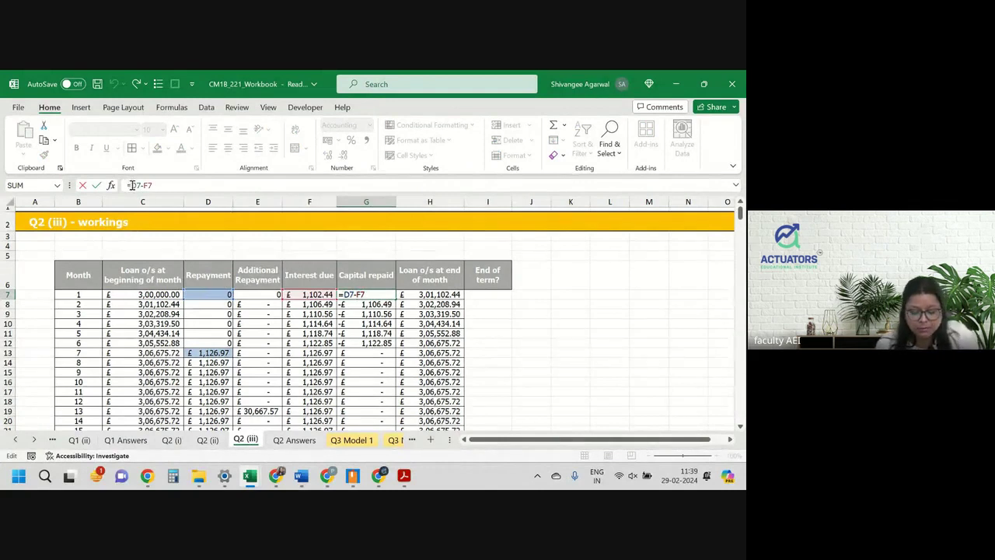
pyautogui.write('(')
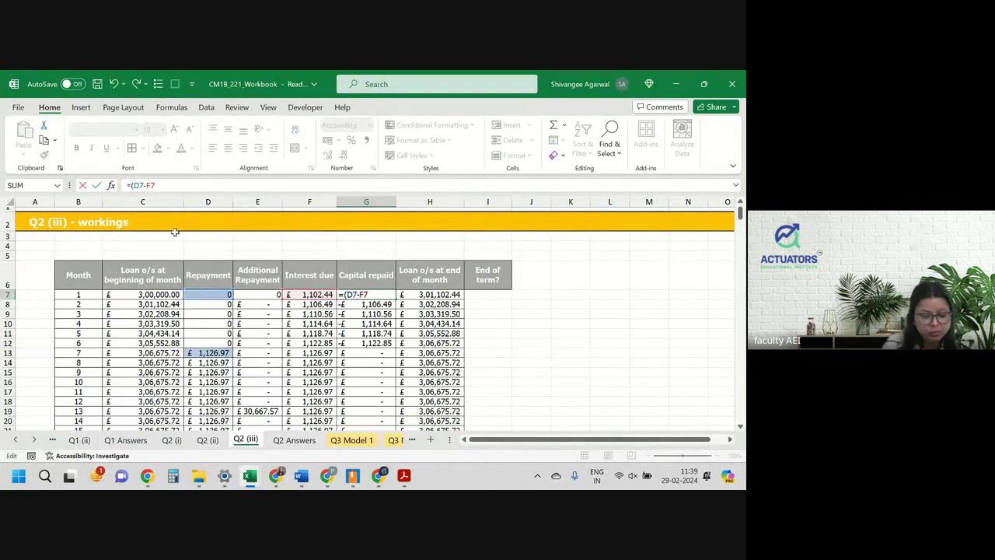
# Step: Change G7 to =(D7+E7-F7) and fill it down the Capital repaid column
pyautogui.click(143, 186)
pyautogui.write('+')
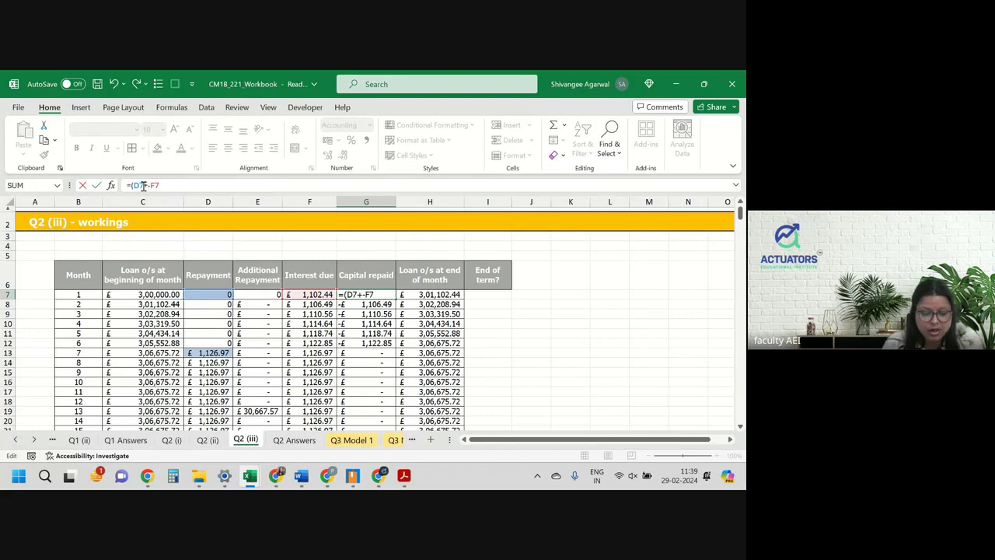
pyautogui.click(251, 294)
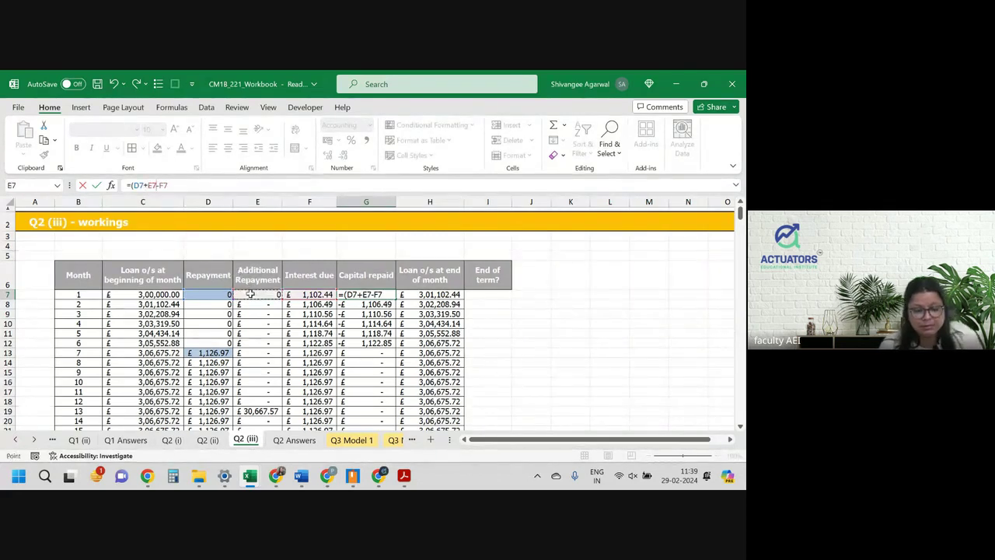
pyautogui.click(218, 183)
pyautogui.press('Return')
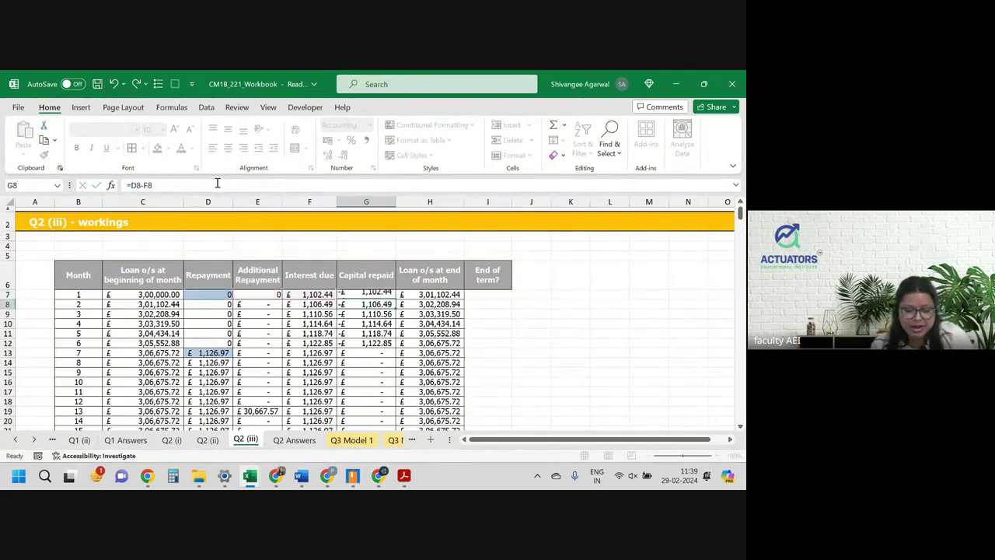
pyautogui.click(381, 293)
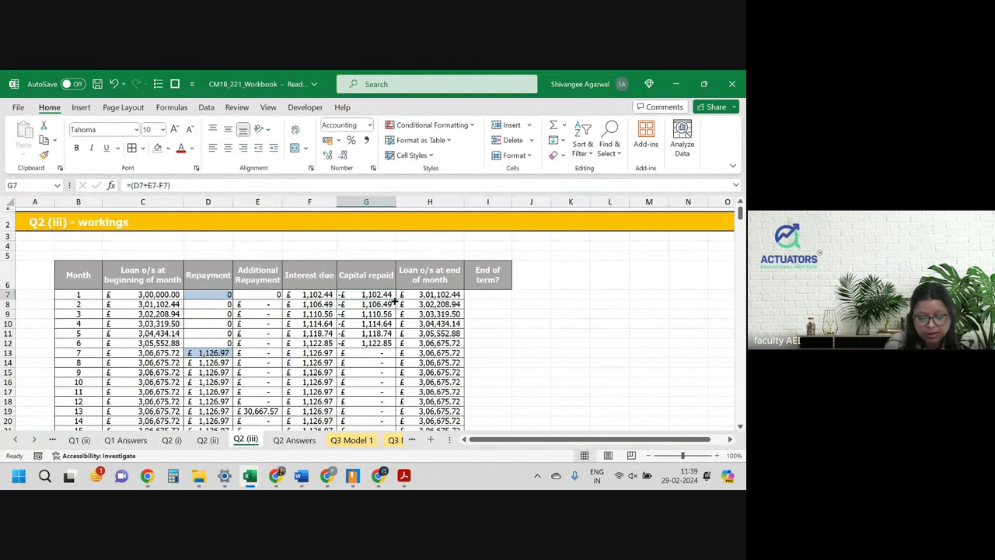
pyautogui.doubleClick(395, 299)
pyautogui.scroll(-1, 381, 387)
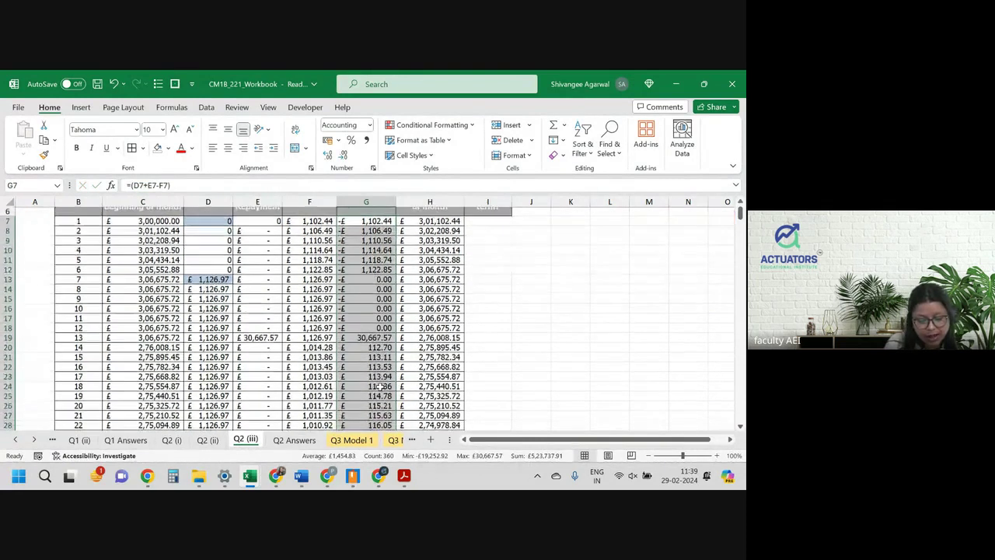
pyautogui.click(361, 339)
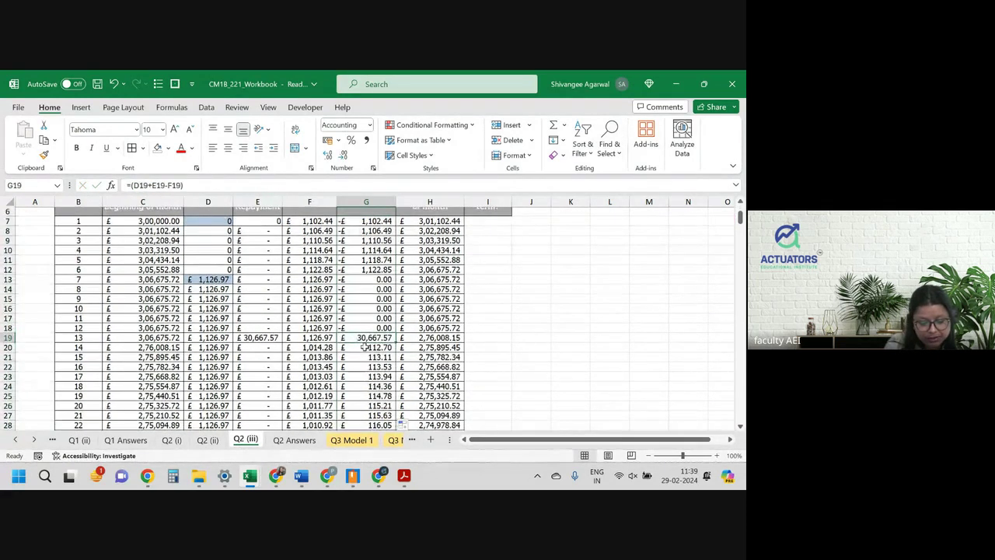
pyautogui.click(222, 278)
pyautogui.scroll(1, 221, 277)
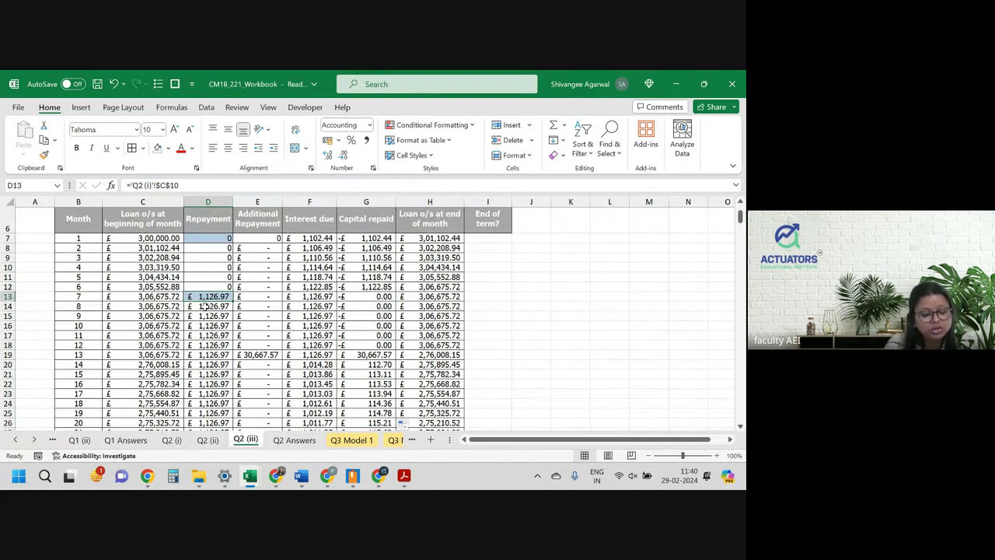
pyautogui.moveTo(204, 297); pyautogui.dragTo(214, 387)
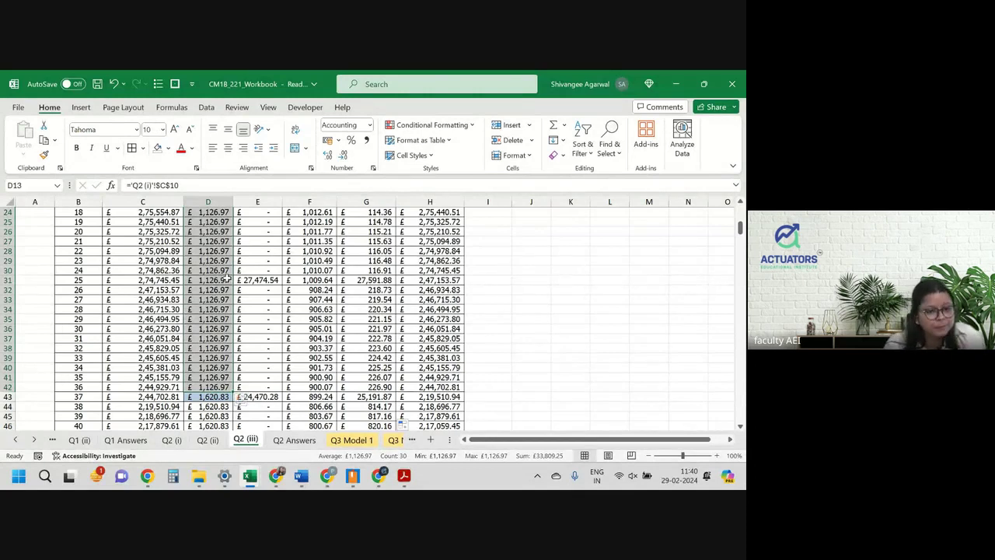
pyautogui.scroll(3, 233, 292)
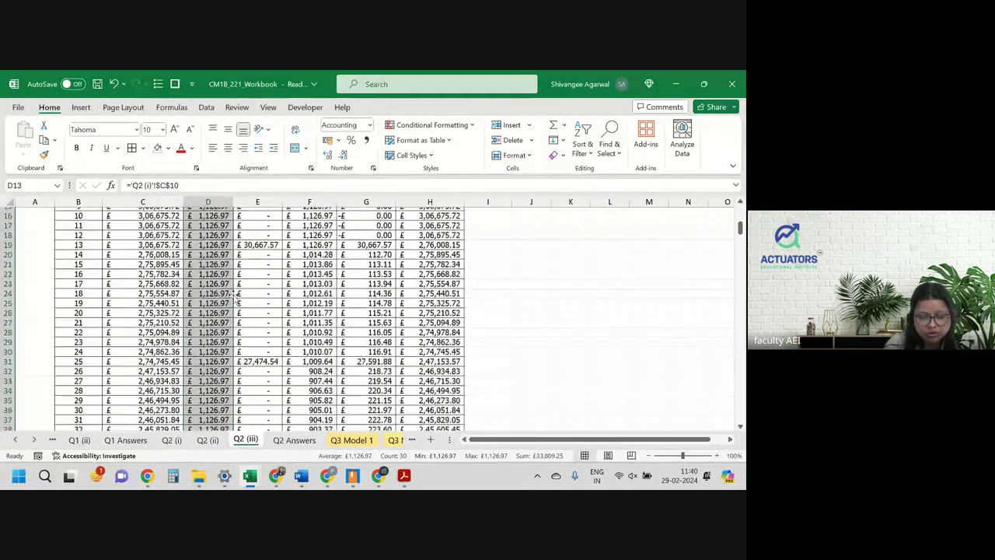
pyautogui.scroll(2, 235, 295)
pyautogui.scroll(2, 236, 298)
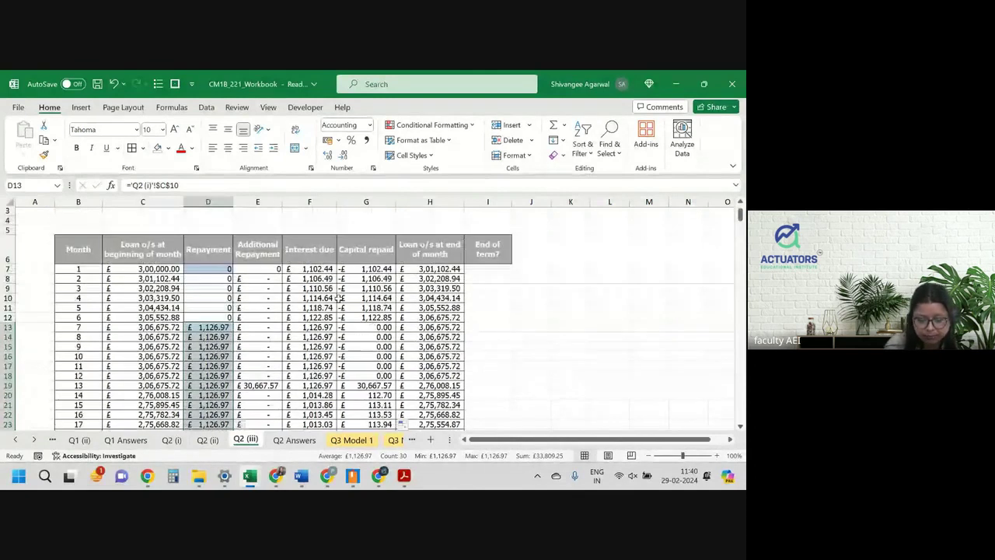
pyautogui.click(341, 298)
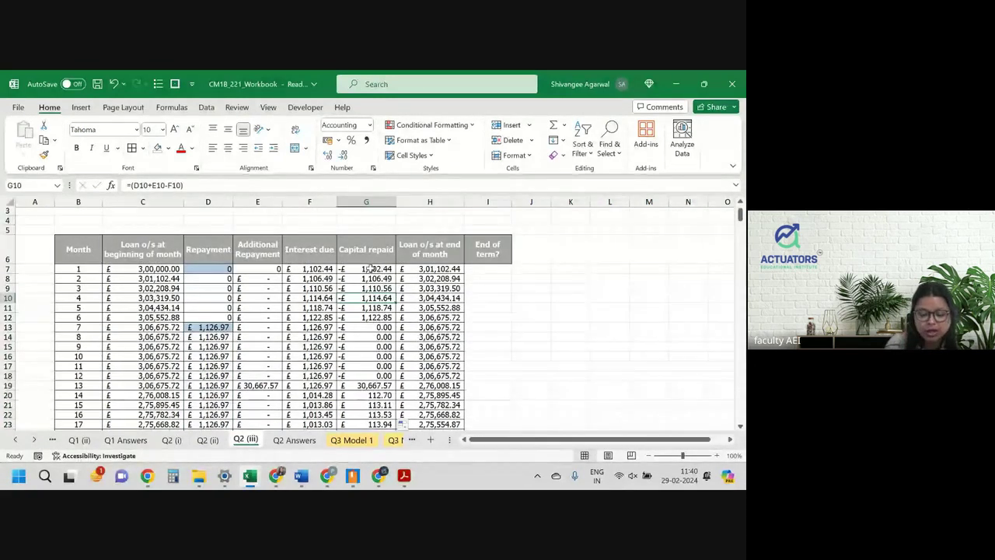
pyautogui.doubleClick(371, 269)
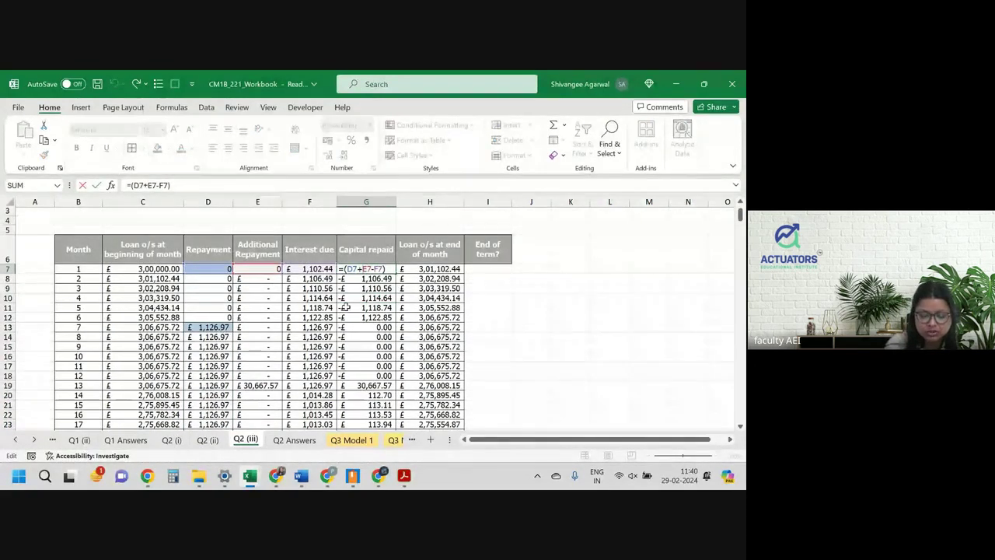
pyautogui.press('Return')
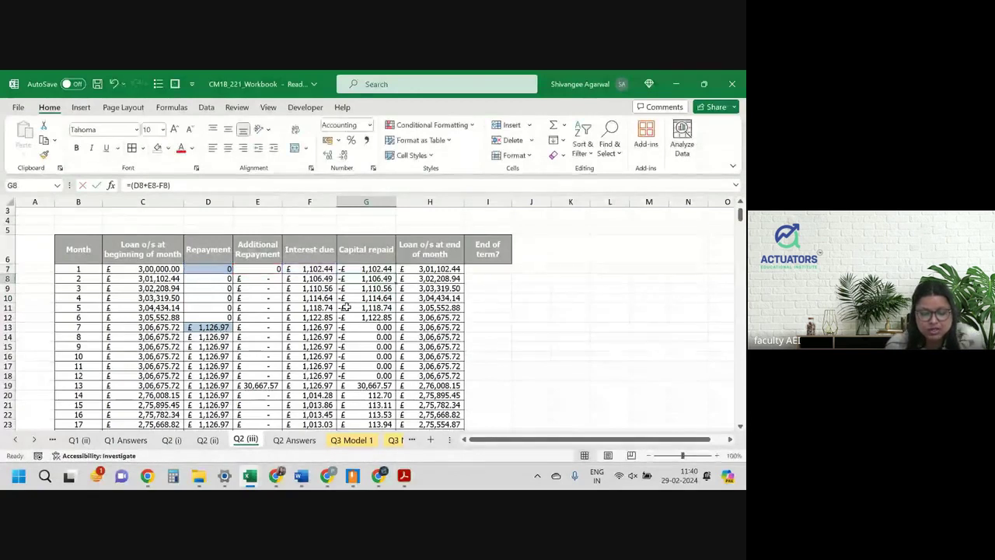
pyautogui.click(424, 270)
pyautogui.doubleClick(410, 269)
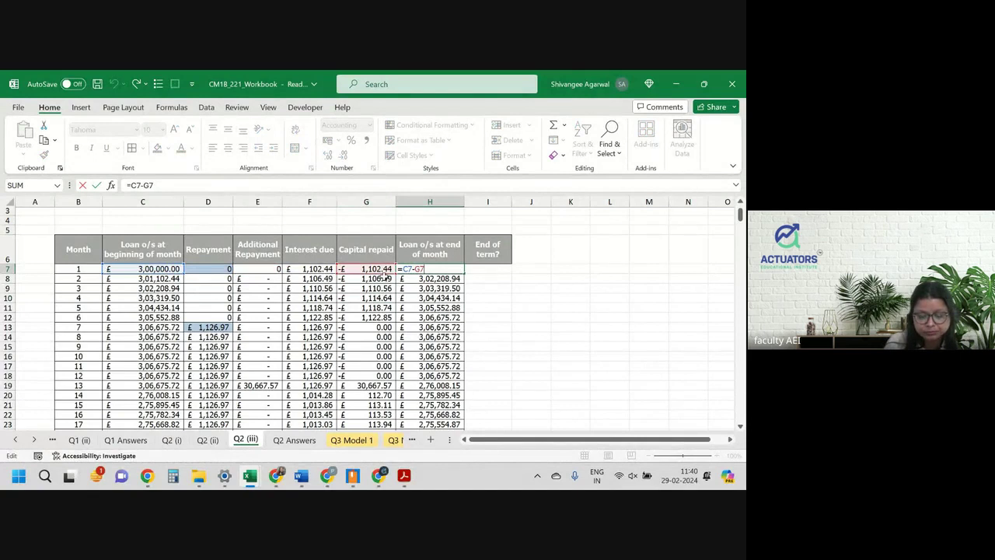
pyautogui.press('Return')
pyautogui.scroll(-5, 459, 314)
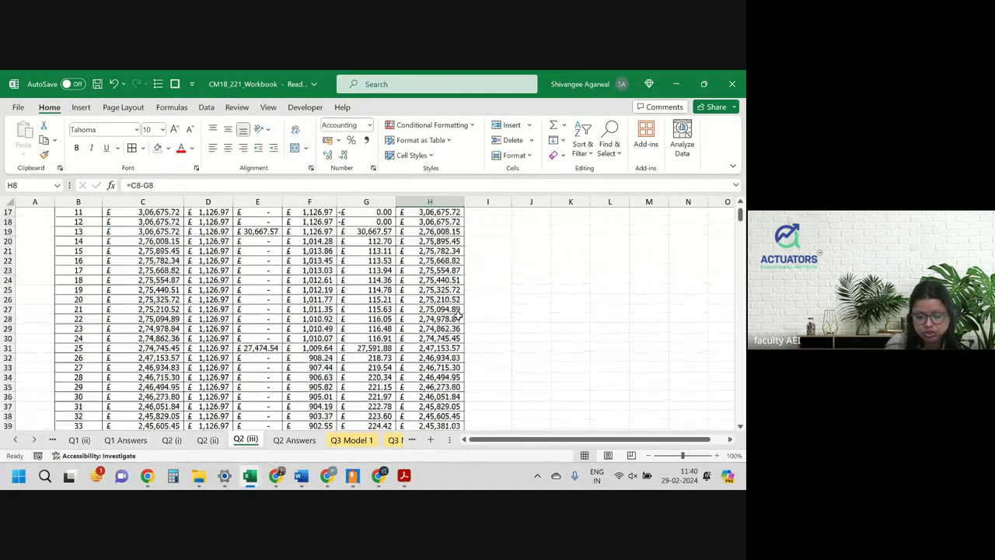
pyautogui.scroll(-10, 459, 314)
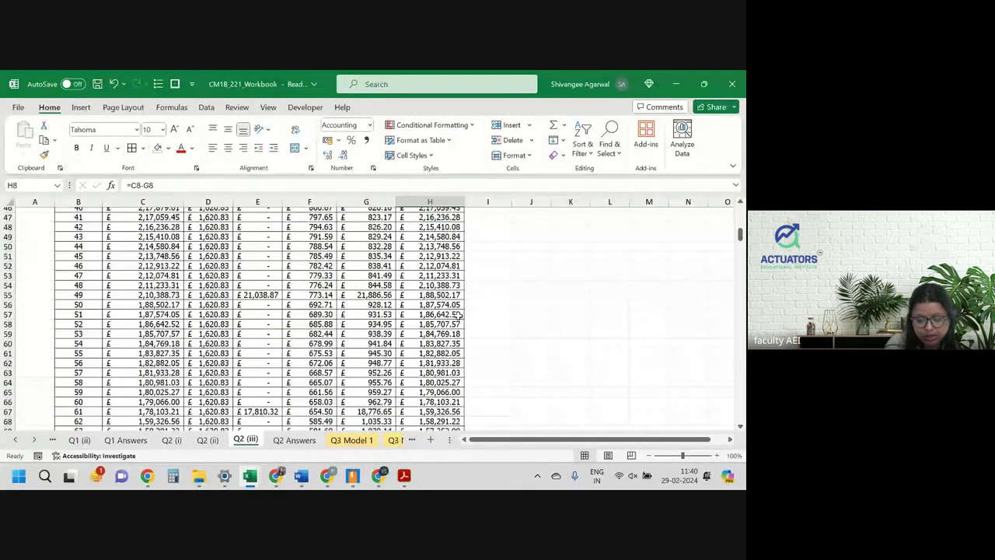
pyautogui.scroll(-20, 459, 314)
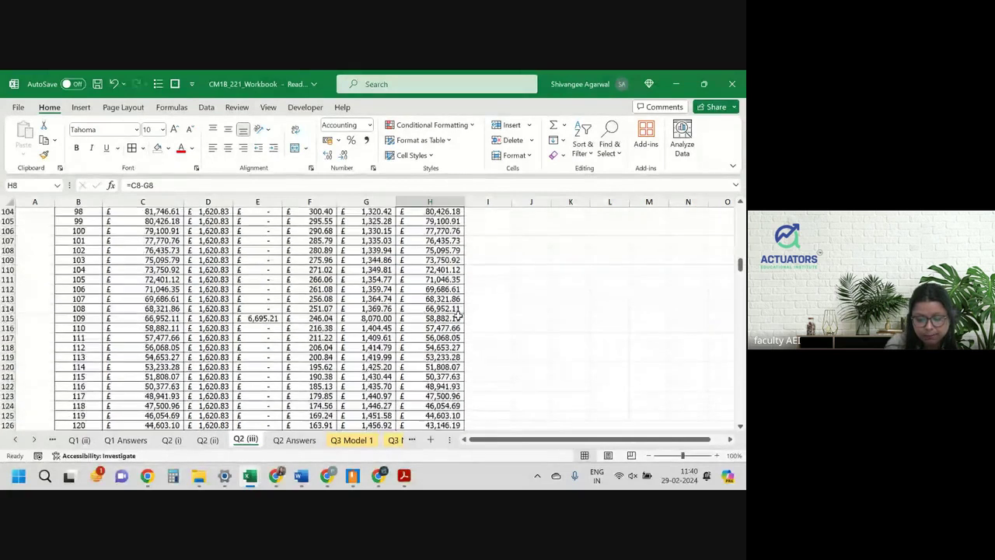
pyautogui.scroll(-6, 460, 314)
pyautogui.scroll(-20, 459, 314)
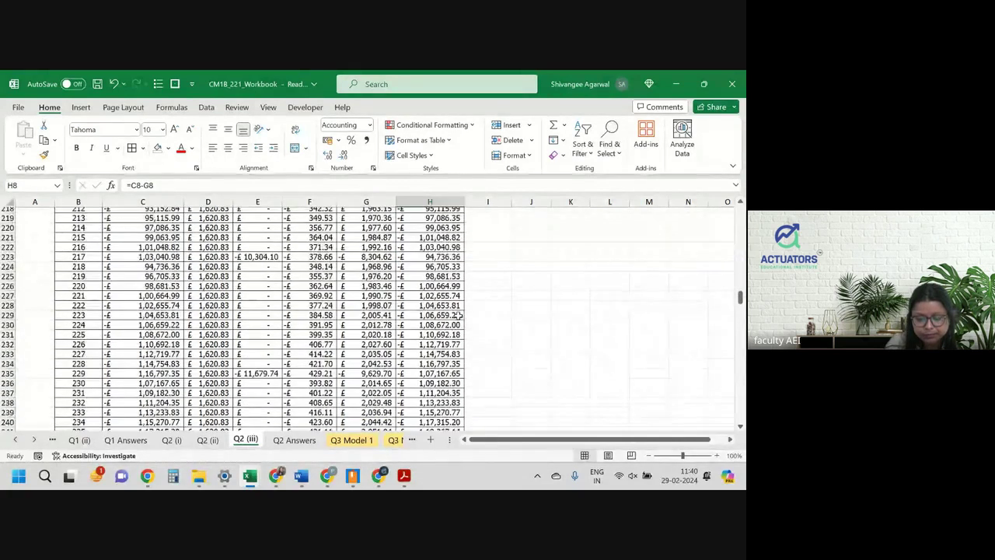
pyautogui.scroll(9, 459, 314)
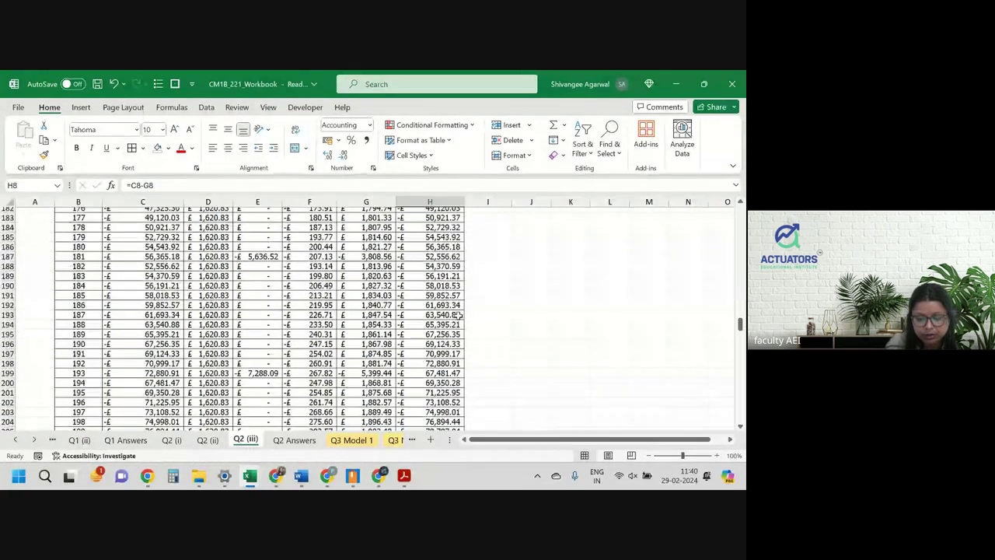
pyautogui.scroll(9, 460, 314)
pyautogui.scroll(6, 460, 314)
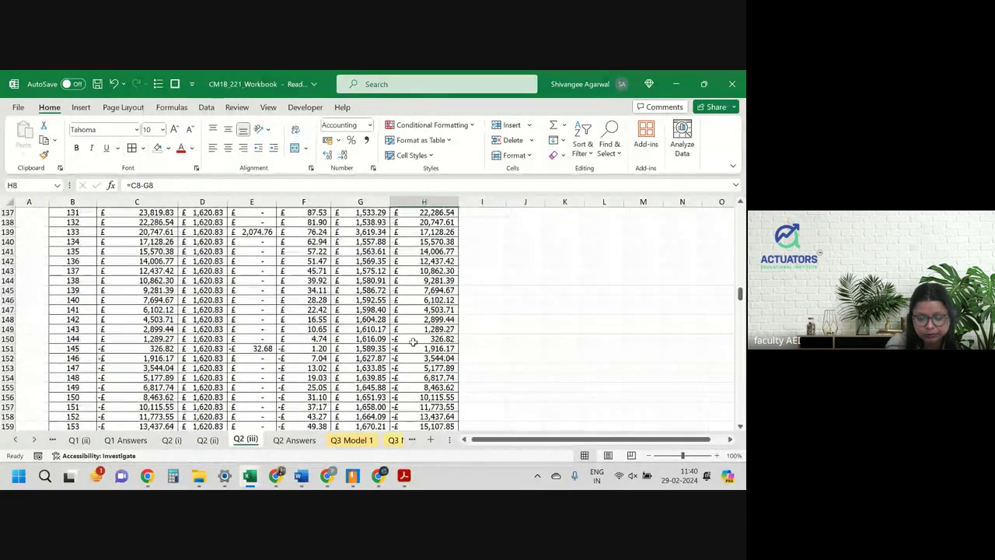
pyautogui.click(412, 340)
pyautogui.moveTo(413, 339); pyautogui.dragTo(27, 335)
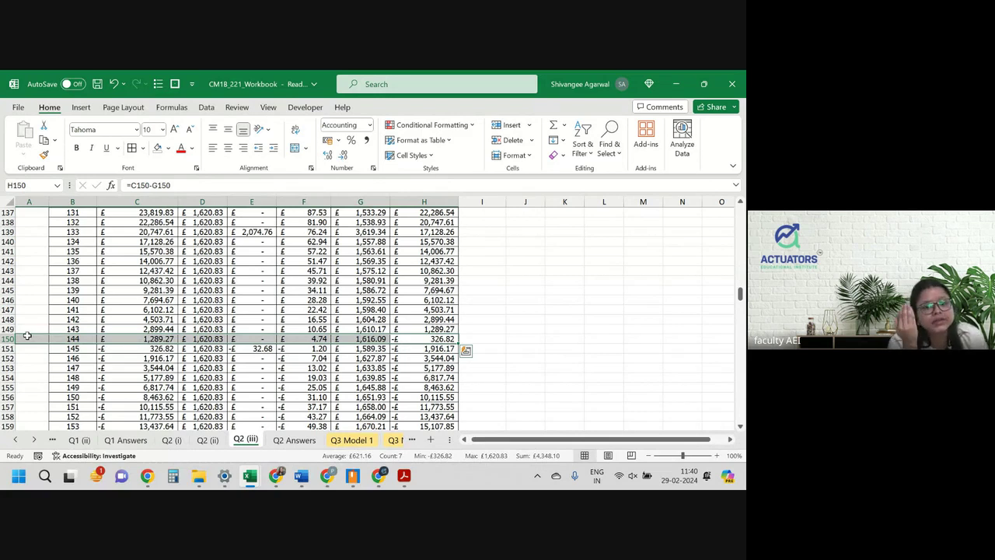
pyautogui.click(81, 330)
pyautogui.click(430, 328)
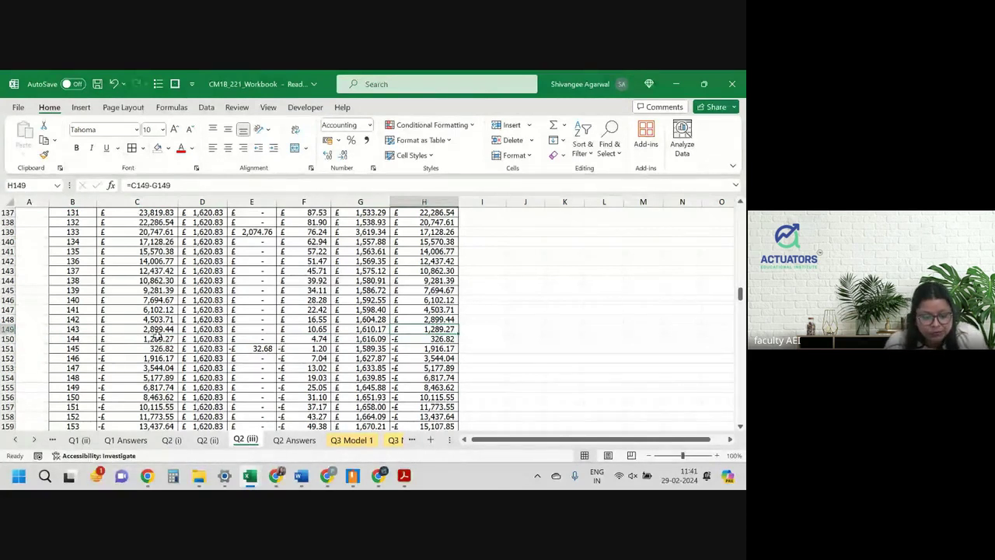
pyautogui.click(156, 335)
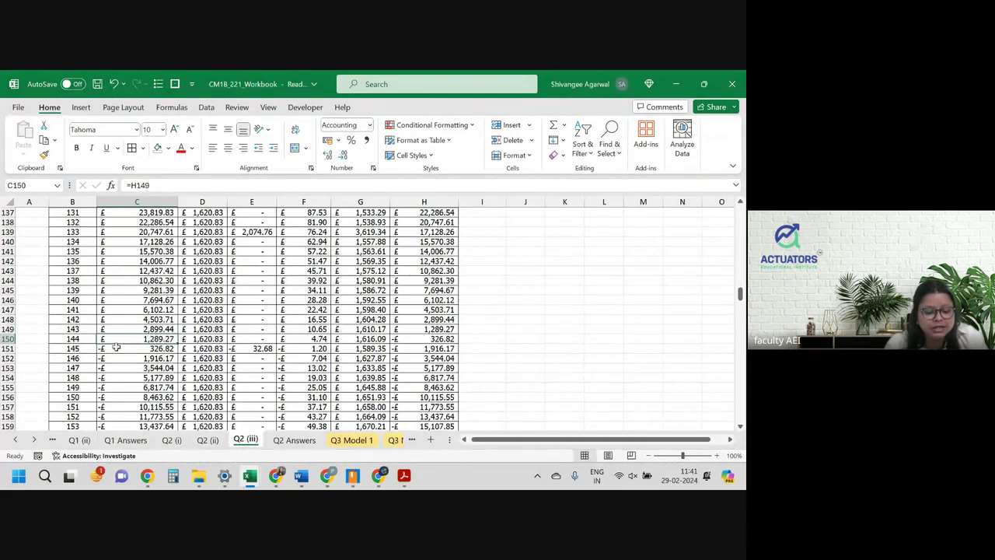
pyautogui.click(220, 339)
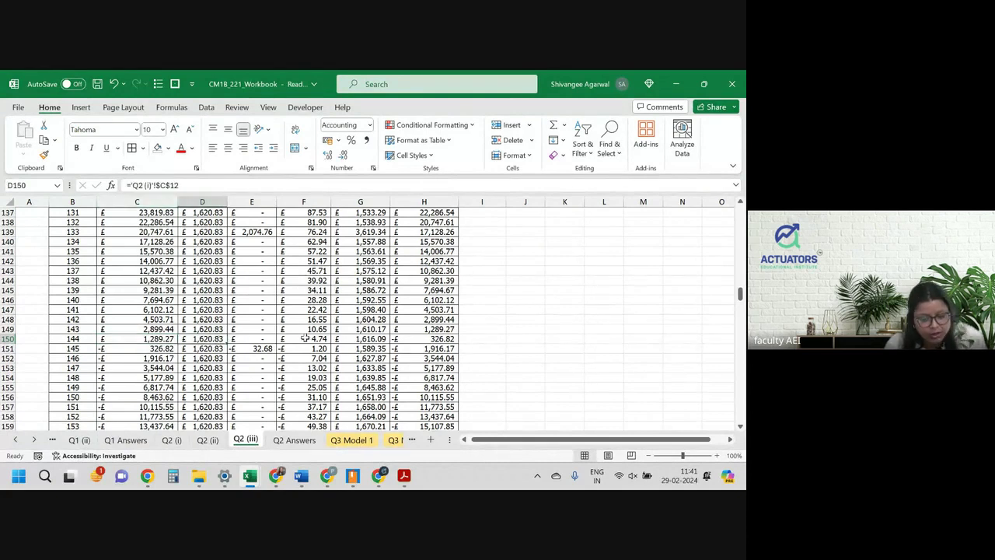
pyautogui.moveTo(311, 339); pyautogui.dragTo(354, 339)
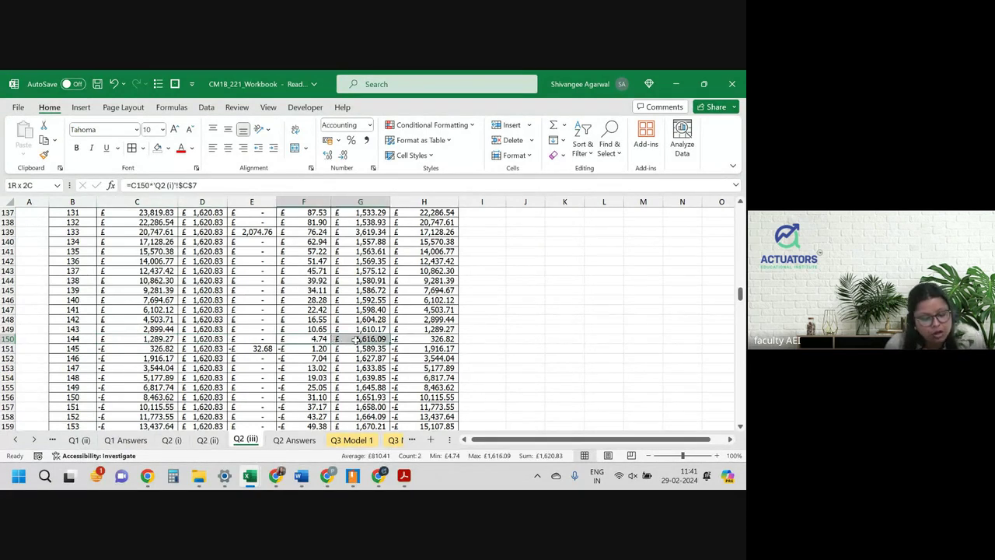
pyautogui.click(438, 339)
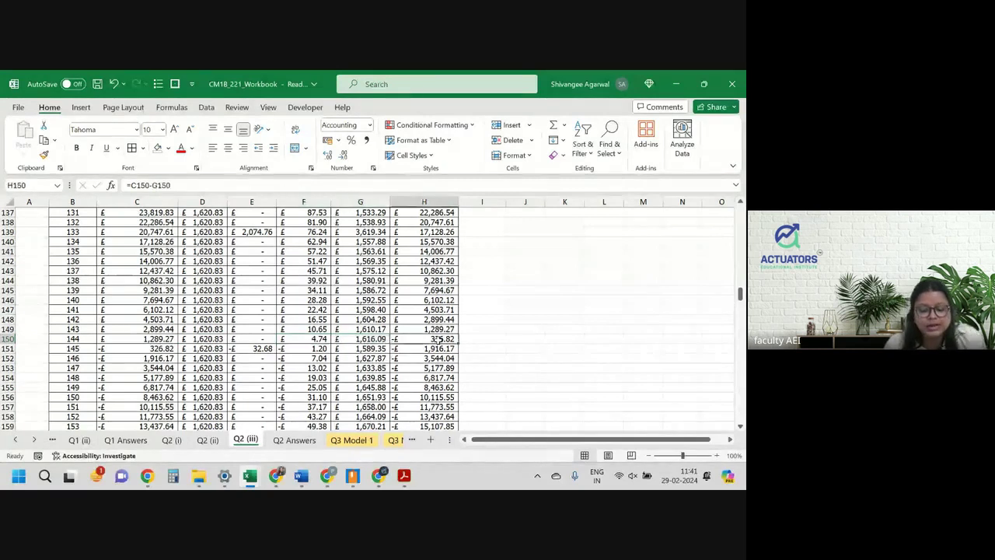
pyautogui.click(326, 339)
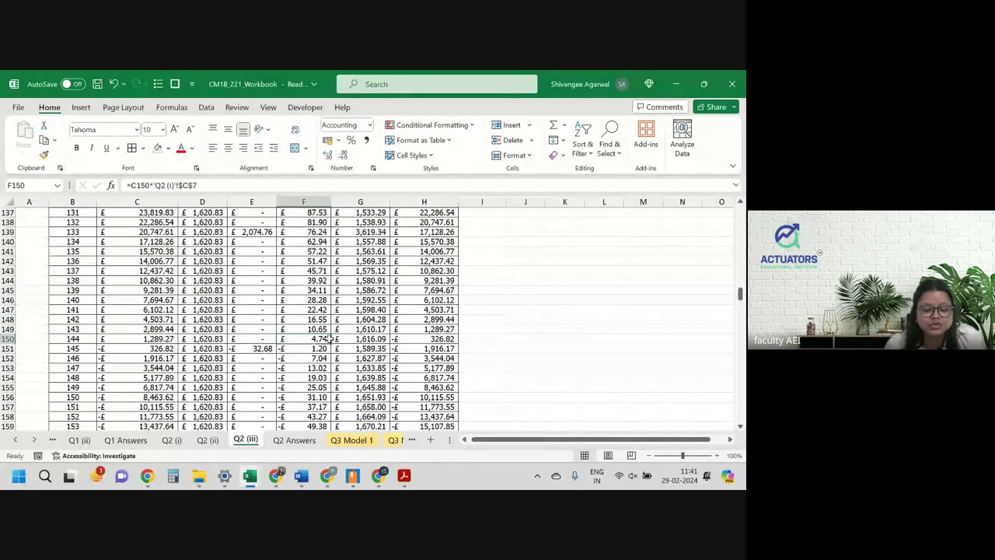
pyautogui.moveTo(329, 340); pyautogui.dragTo(356, 342)
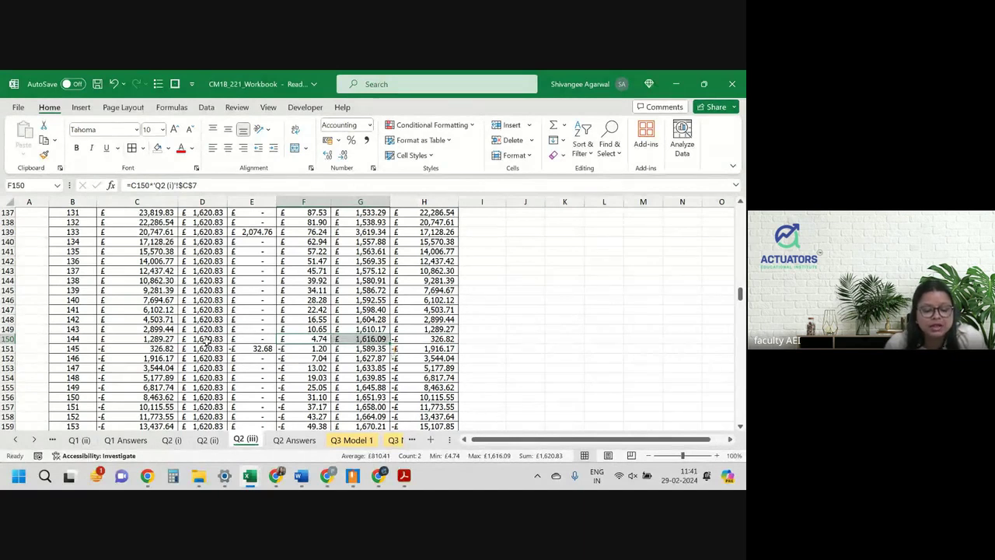
pyautogui.moveTo(204, 339); pyautogui.dragTo(271, 334)
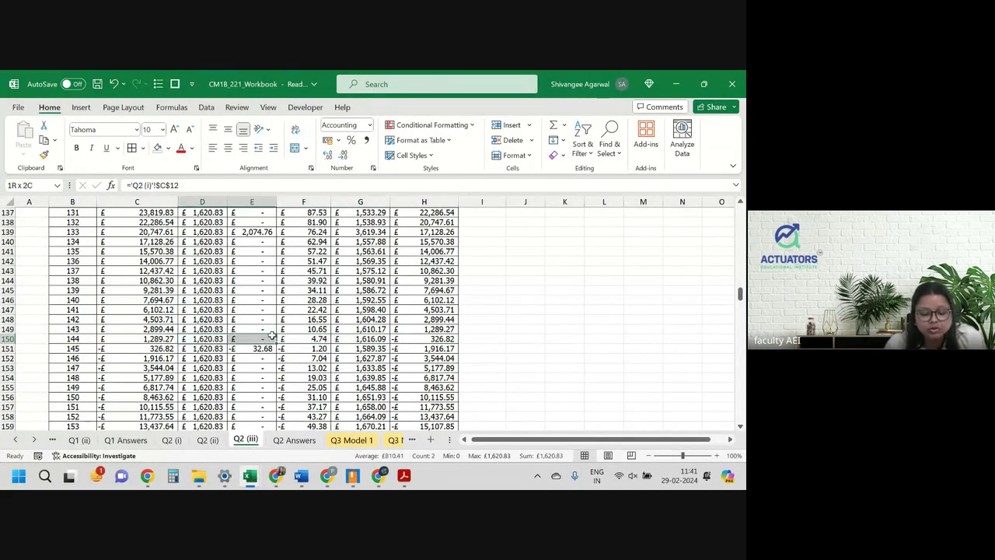
pyautogui.click(441, 339)
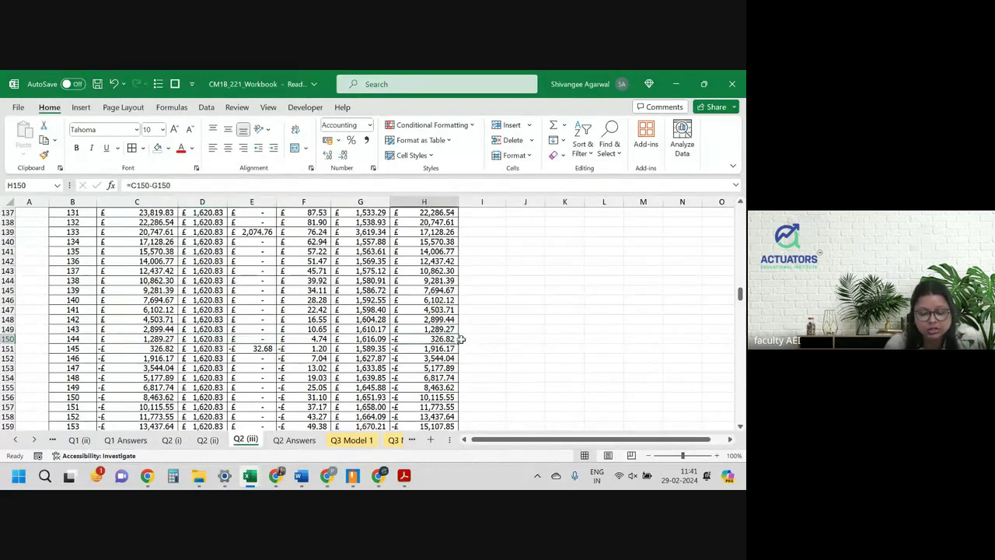
pyautogui.click(465, 338)
pyautogui.moveTo(464, 339); pyautogui.dragTo(67, 340)
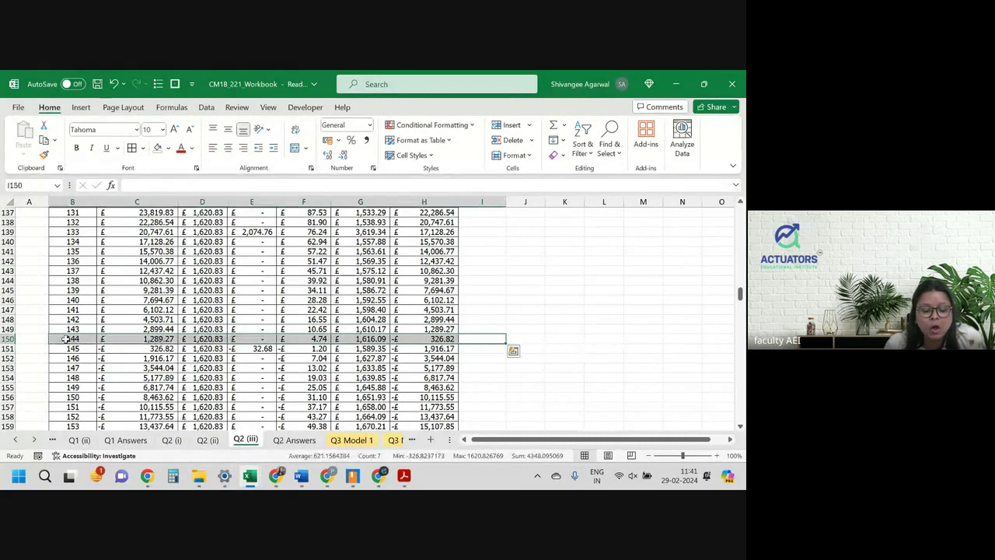
pyautogui.click(148, 339)
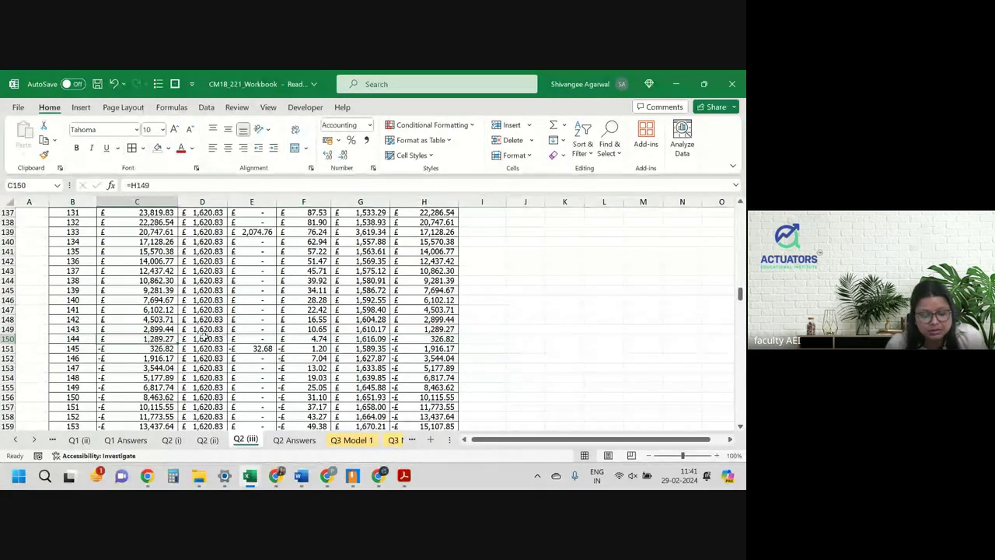
pyautogui.keyDown('shift'); pyautogui.click(224, 339); pyautogui.keyUp('shift')
pyautogui.scroll(3, 269, 311)
pyautogui.scroll(20, 286, 301)
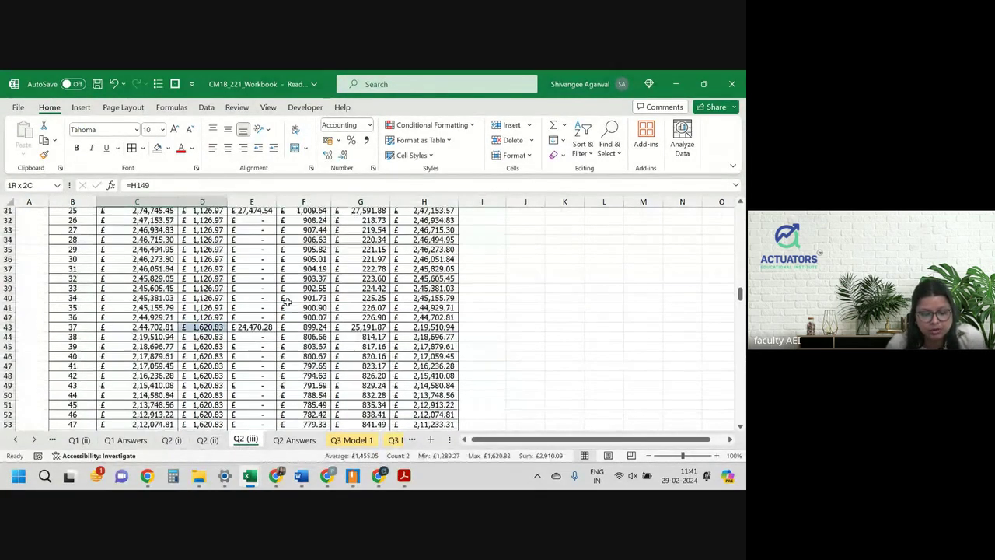
pyautogui.scroll(10, 286, 302)
pyautogui.scroll(-11, 286, 302)
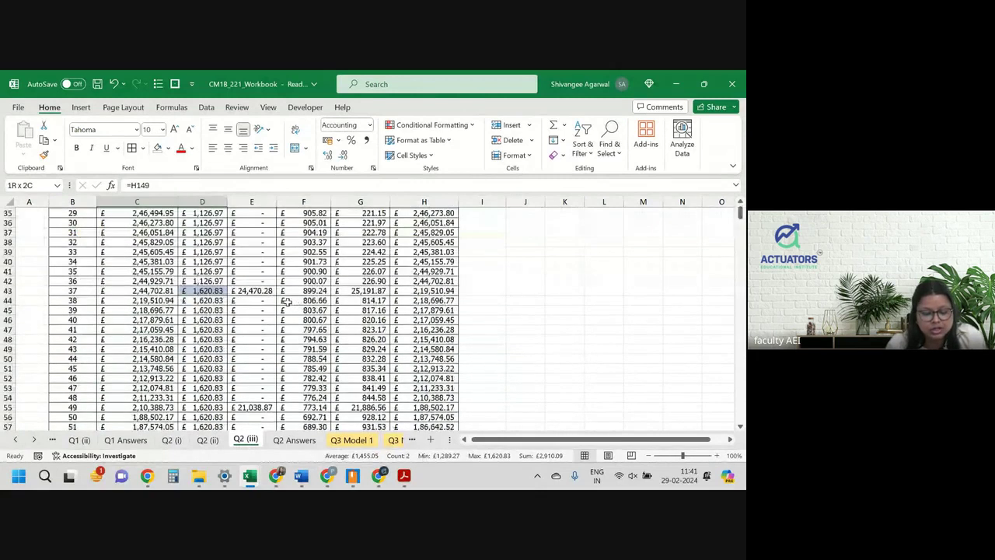
pyautogui.scroll(-20, 286, 302)
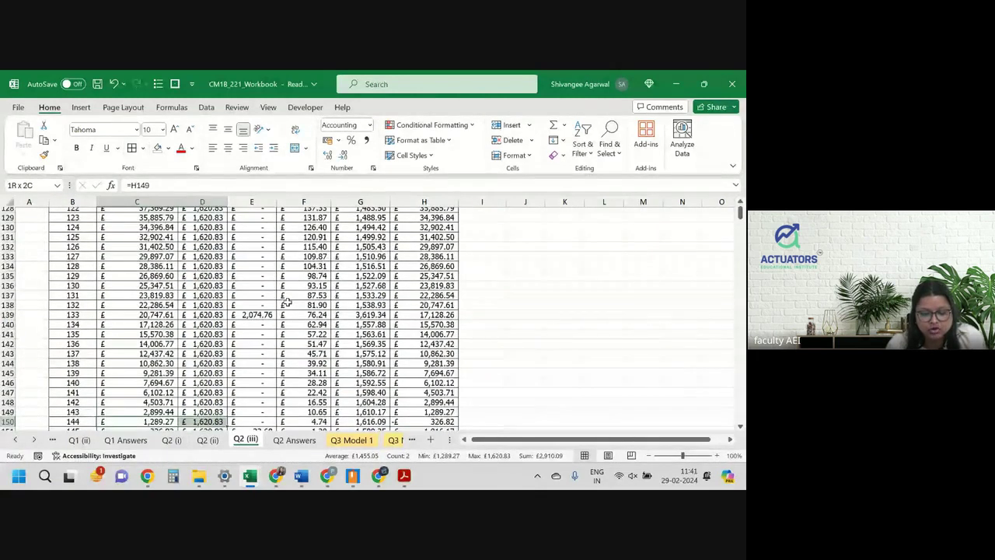
pyautogui.scroll(20, 286, 301)
pyautogui.scroll(-20, 286, 302)
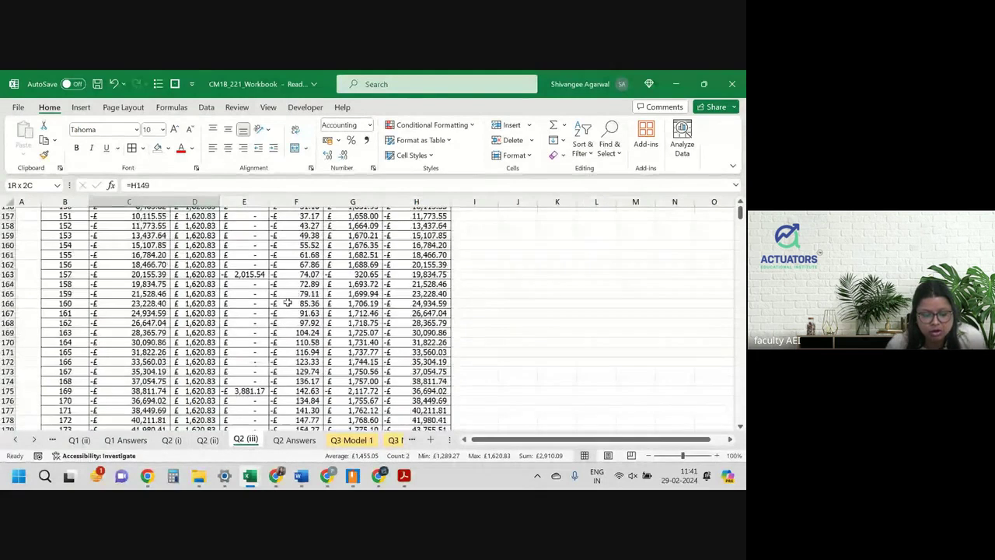
pyautogui.scroll(5, 286, 302)
pyautogui.click(148, 290)
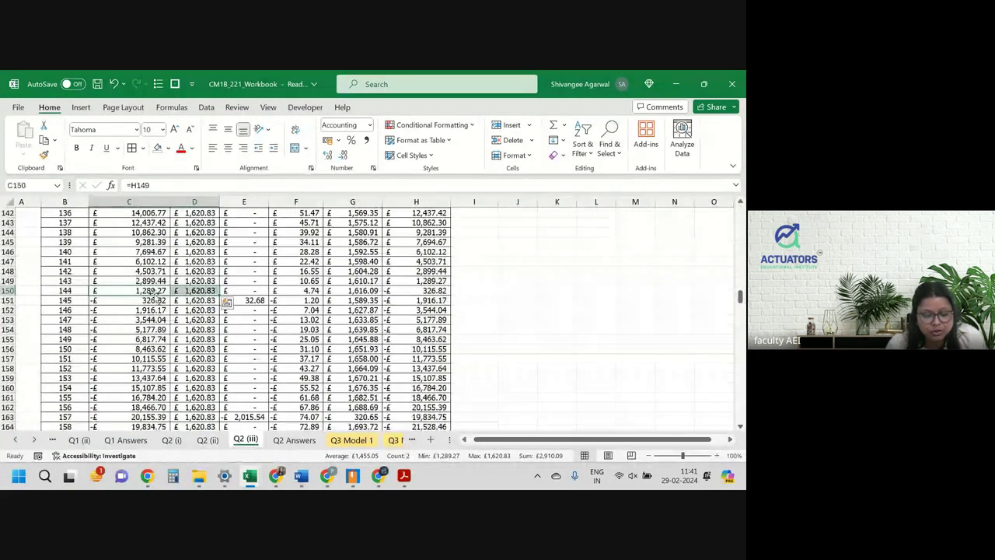
pyautogui.keyDown('ctrl'); pyautogui.click(303, 290); pyautogui.keyUp('ctrl')
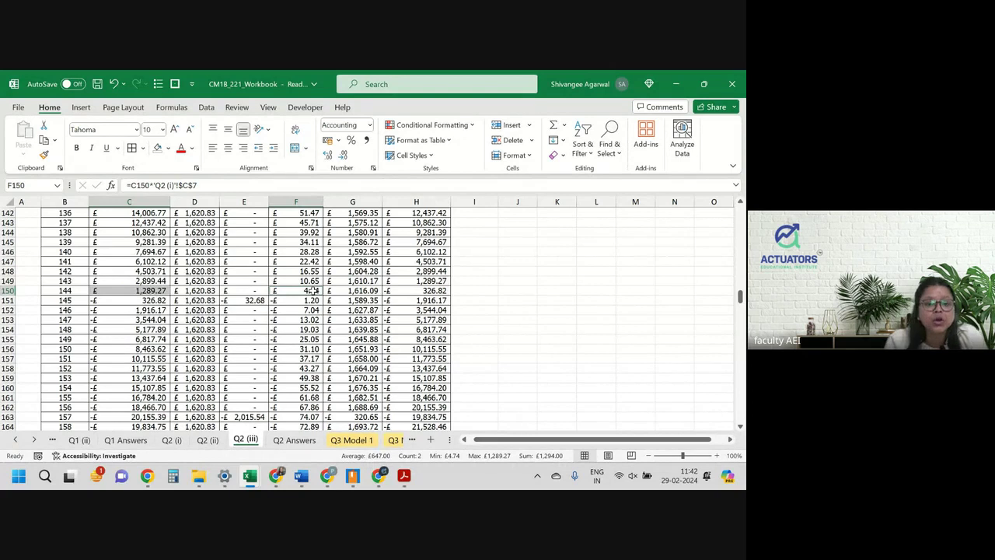
pyautogui.click(486, 291)
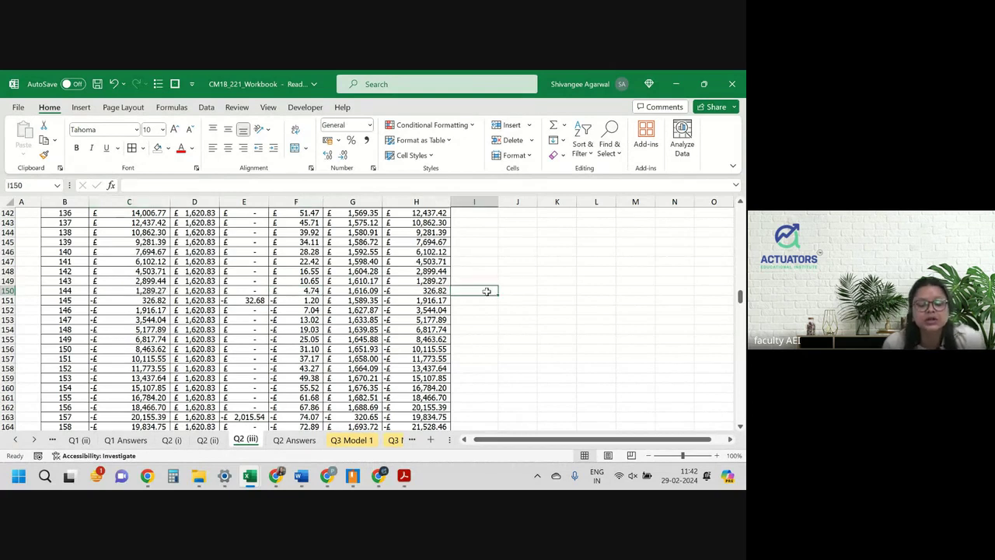
# Step: Enter =IF(AND(H7<0,H6>0),B7,"") in I7 and fill it down column I to flag month 144
pyautogui.scroll(20, 486, 290)
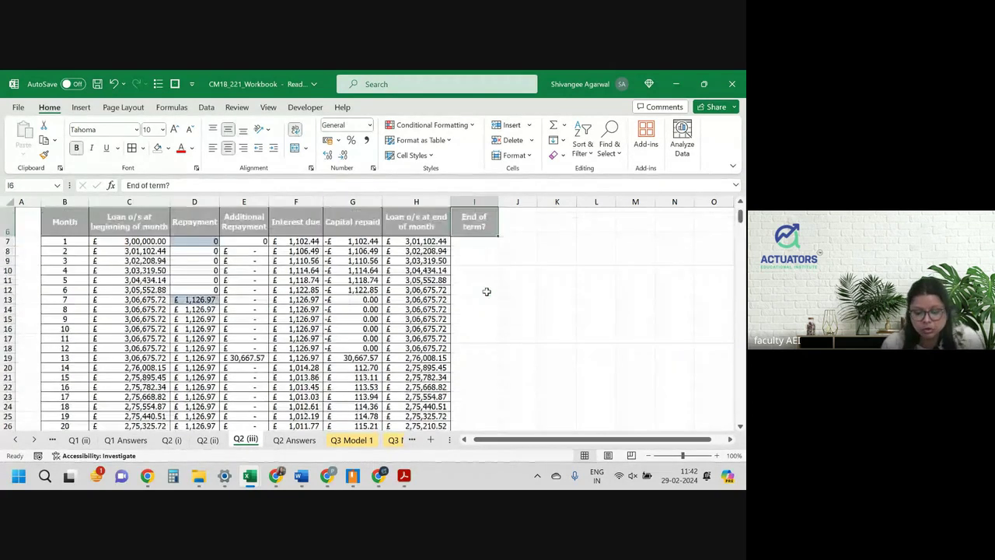
pyautogui.click(486, 292)
pyautogui.write('=')
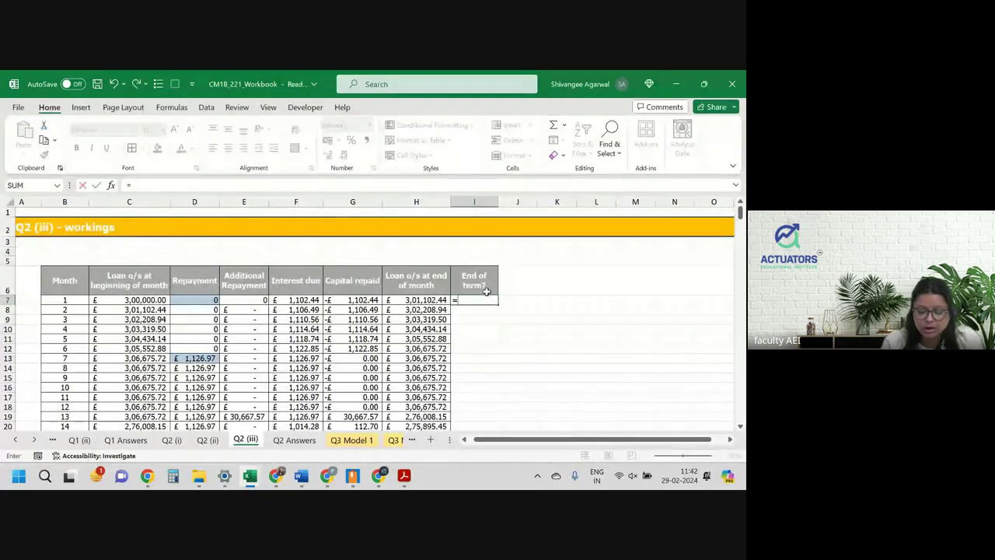
pyautogui.write('if(and(')
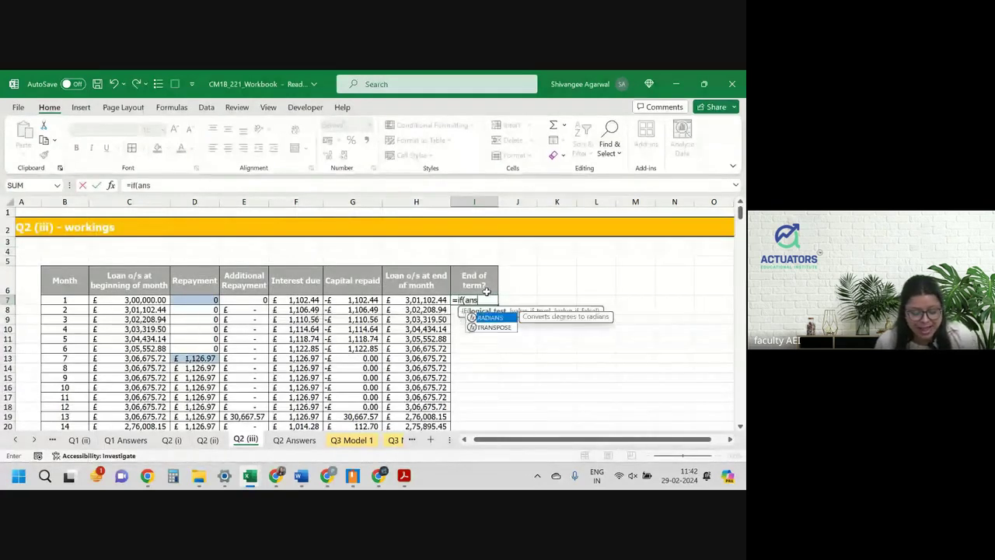
pyautogui.press('Left')
pyautogui.press('Left')
pyautogui.press('Right')
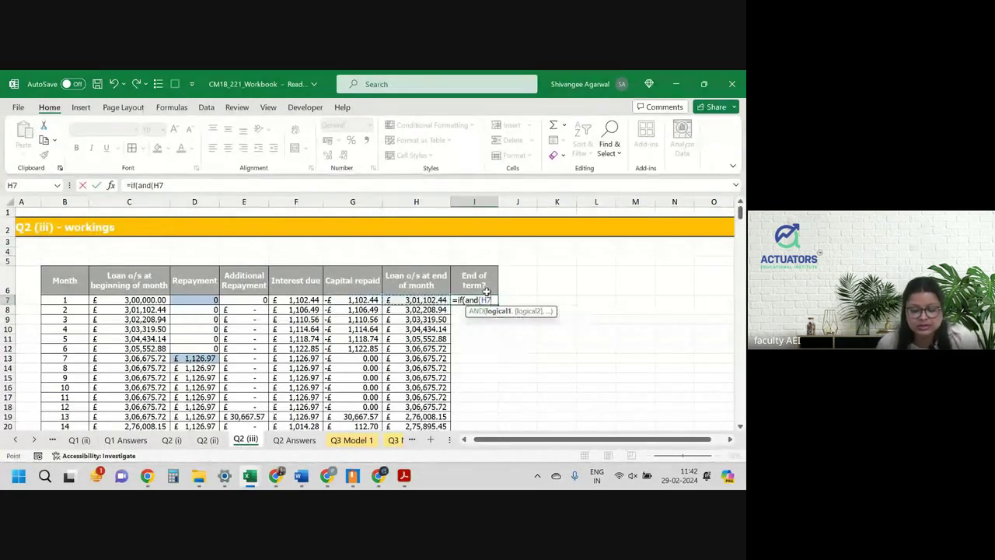
pyautogui.write('<=')
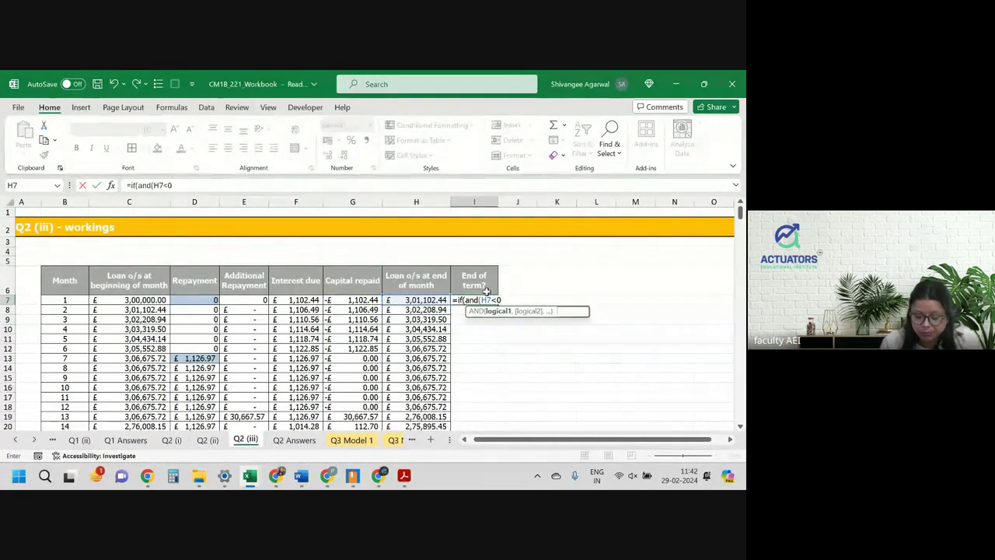
pyautogui.write(',')
pyautogui.press('Up')
pyautogui.press('Left')
pyautogui.write('>')
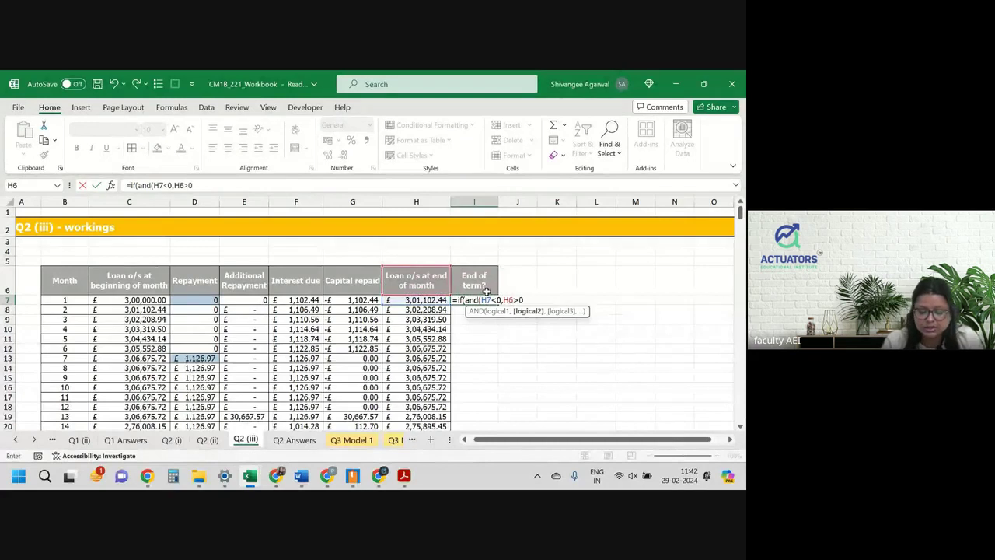
pyautogui.write('0)')
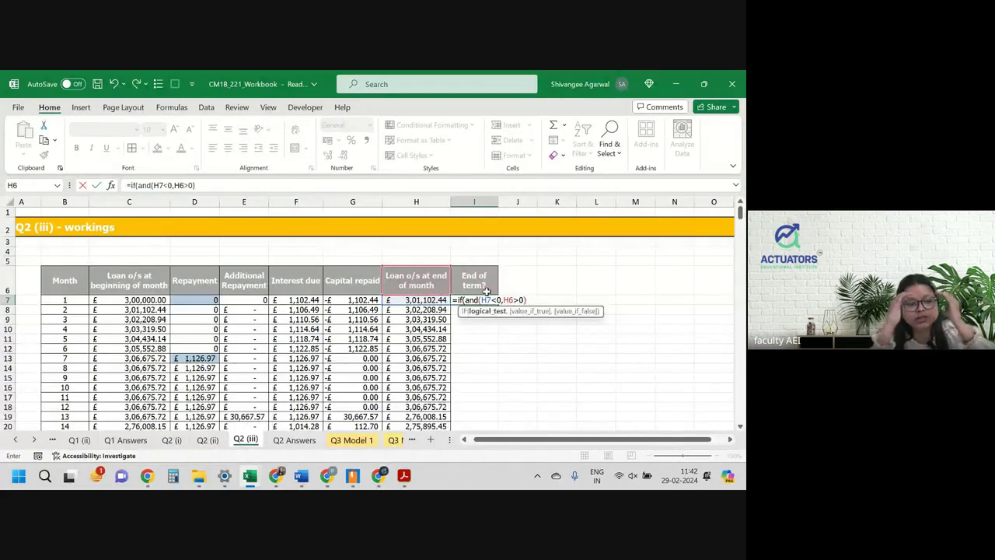
pyautogui.write(',')
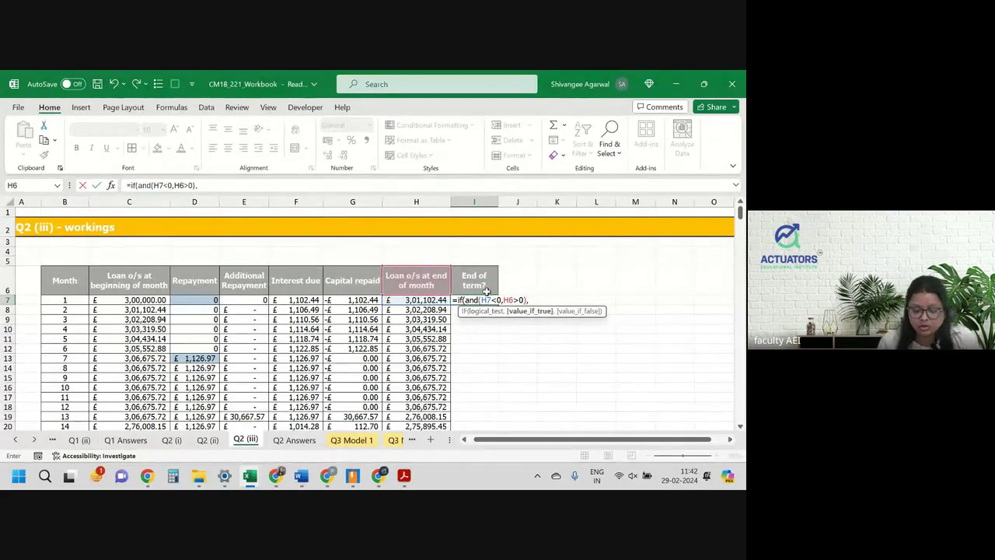
pyautogui.press('Left')
pyautogui.press('Left')
pyautogui.press('Left')
pyautogui.press('Left')
pyautogui.press('Left')
pyautogui.press('Left')
pyautogui.press('Left')
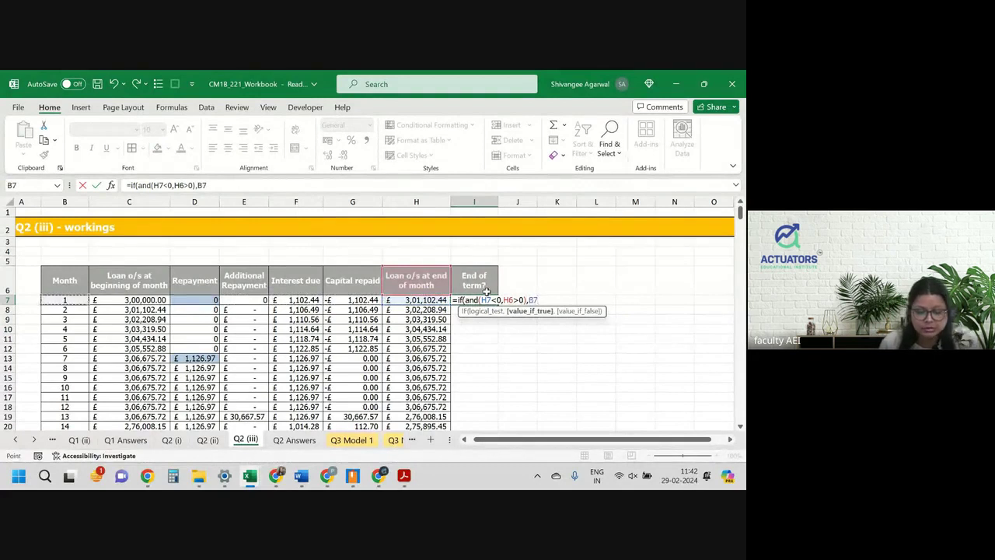
pyautogui.write(',')
pyautogui.write(')')
pyautogui.hotkey('ctrl', 'Return')
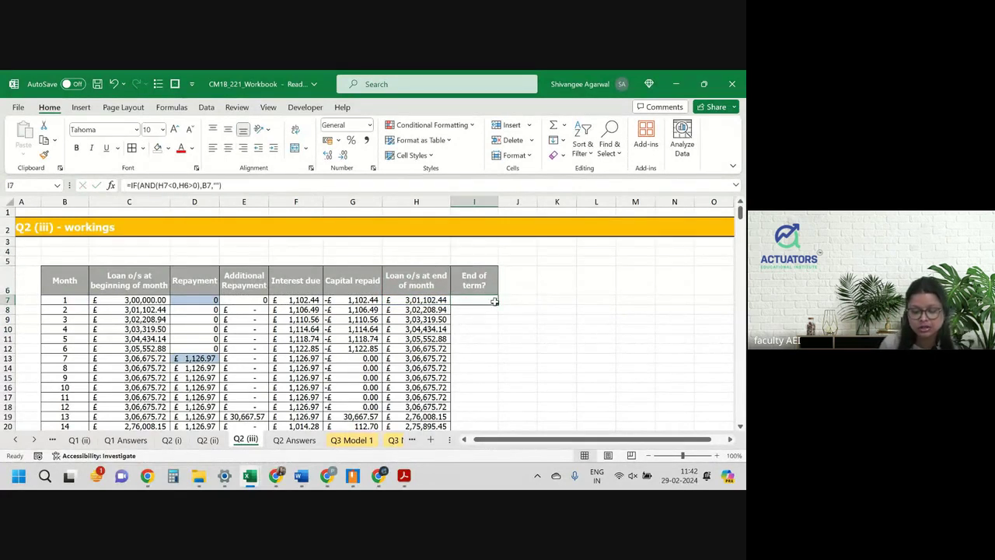
pyautogui.doubleClick(497, 304)
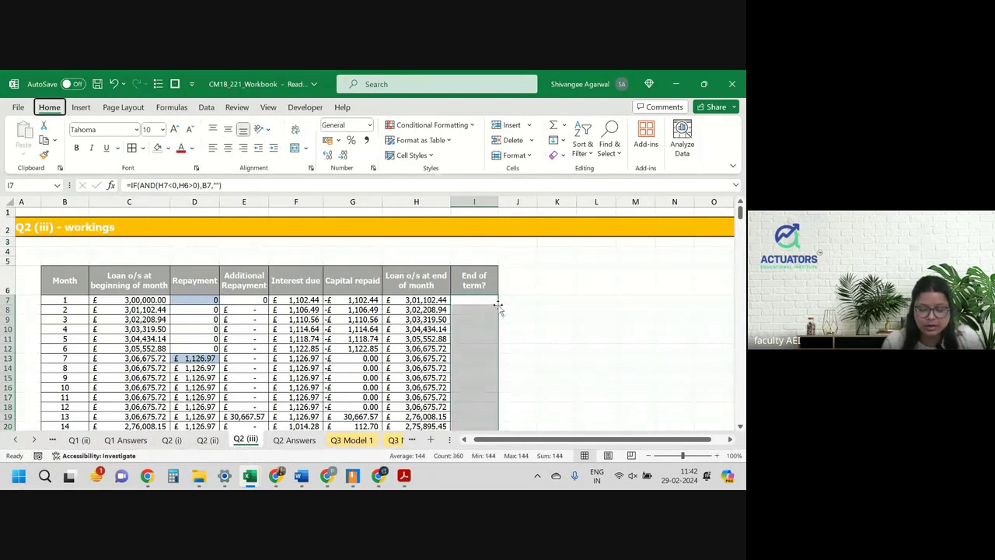
# Step: Enter =MAX(I7:I366) in I4 to get the payoff month, 144
pyautogui.click(471, 251)
pyautogui.write('=max(')
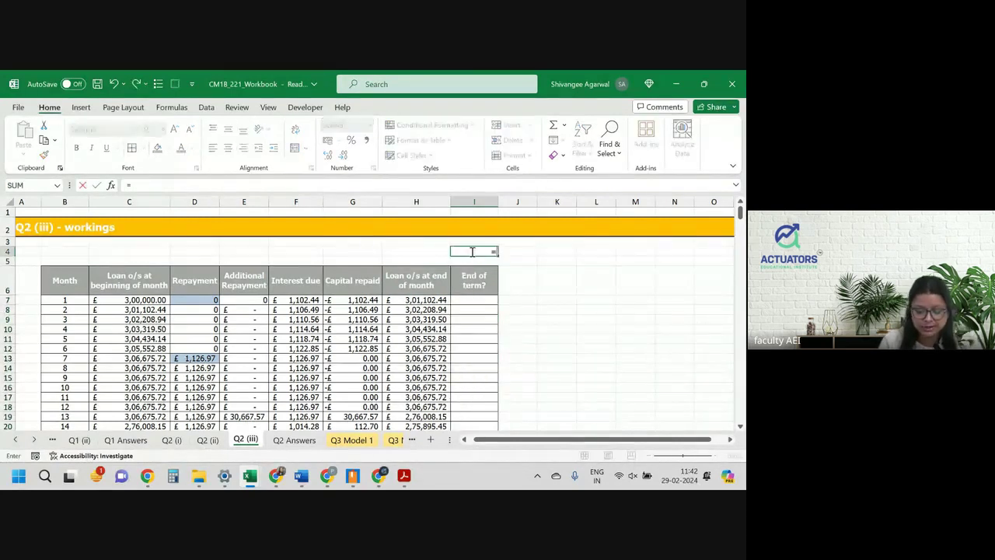
pyautogui.press('Down')
pyautogui.press('Down')
pyautogui.press('Down')
pyautogui.hotkey('ctrl', 'shift', 'Down')
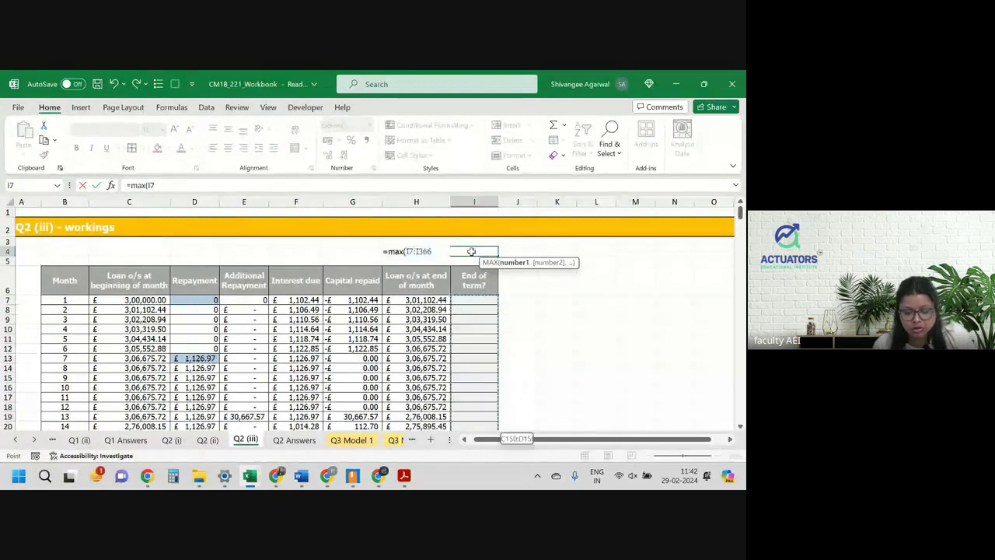
pyautogui.press('Return')
pyautogui.press('Up')
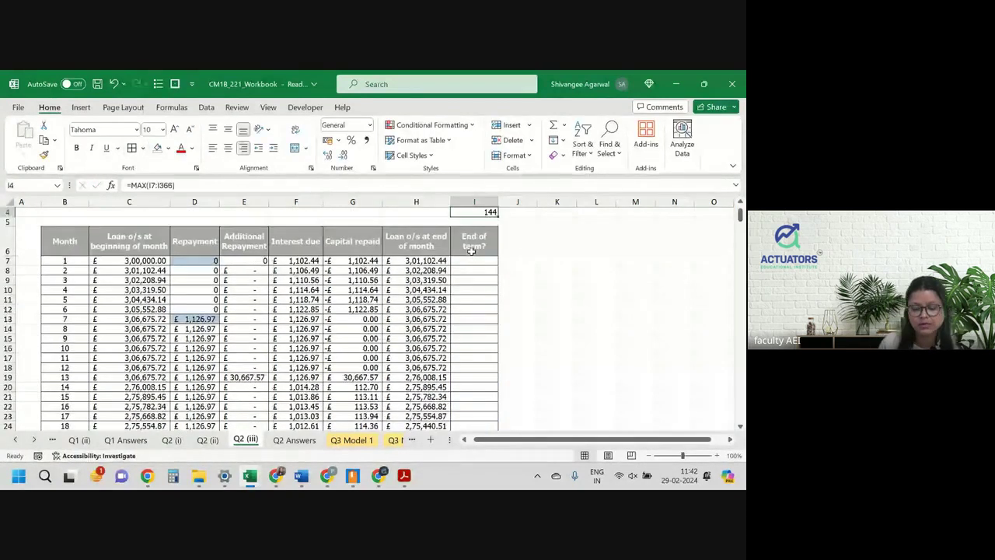
# Step: Label J4 'Months'
pyautogui.press('Right')
pyautogui.write('Month')
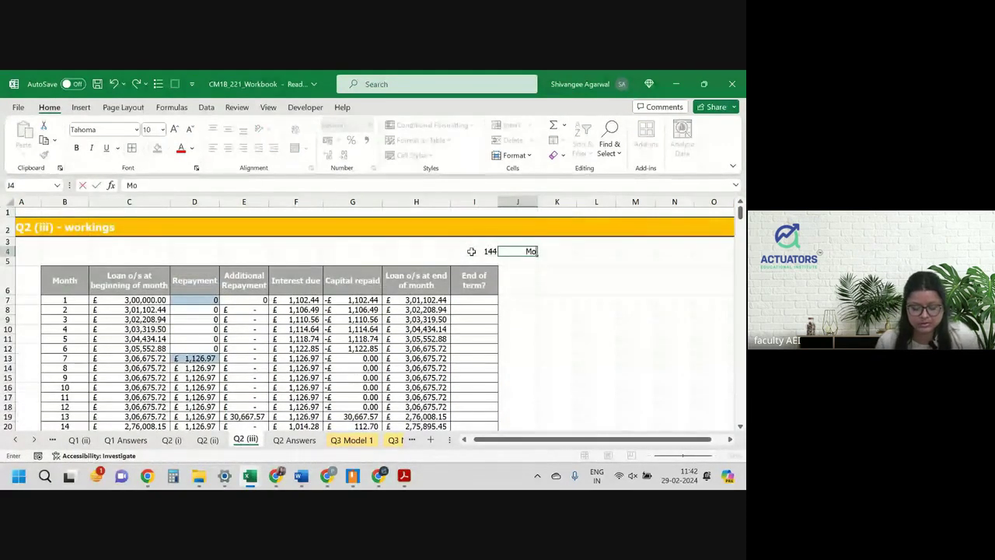
pyautogui.press('Right')
pyautogui.press('Left')
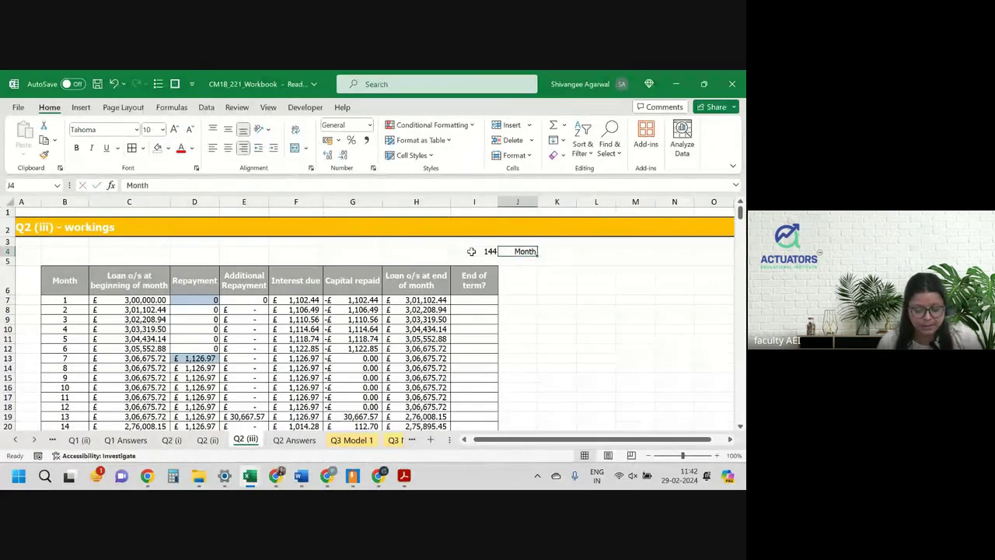
pyautogui.press('F2')
pyautogui.write('s')
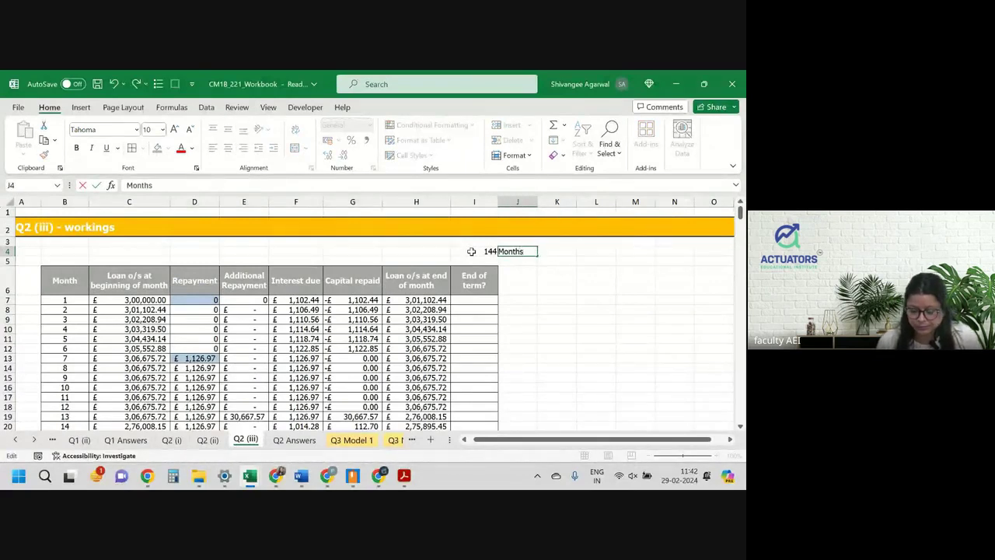
pyautogui.press('Return')
# Step: Enter =I4/12 in I5 for 12 years and label J5 'Years'
pyautogui.press('Left')
pyautogui.write('=')
pyautogui.press('Up')
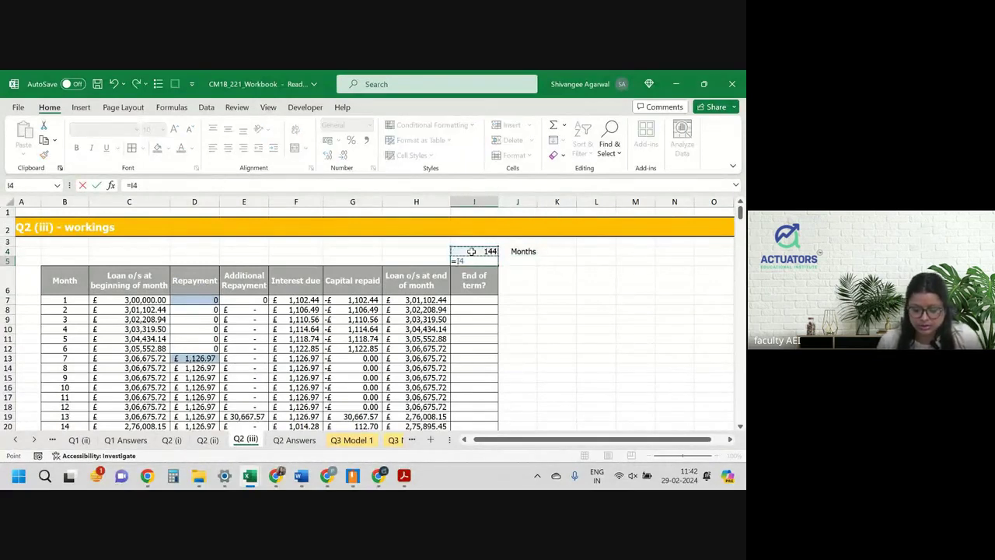
pyautogui.write('/12')
pyautogui.press('Right')
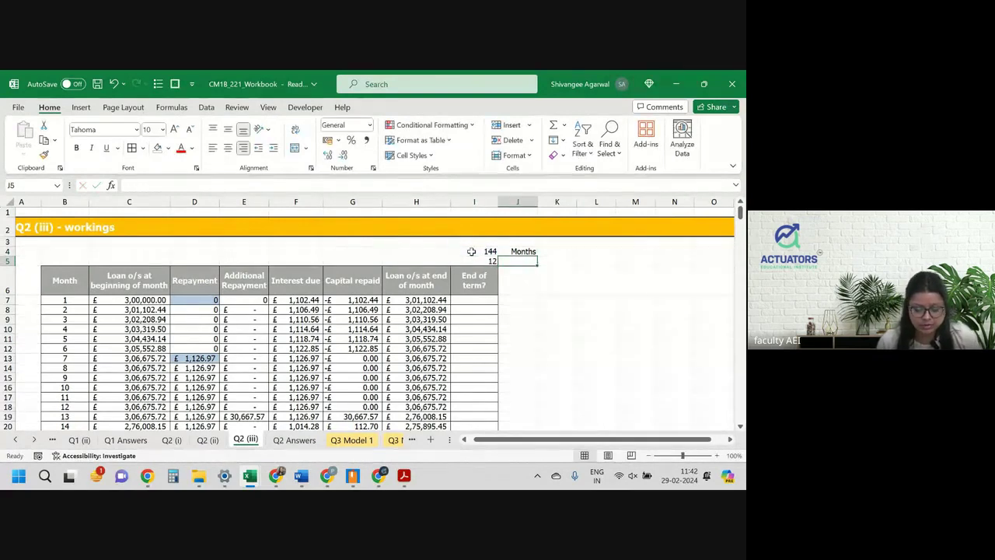
pyautogui.write('Years')
pyautogui.press('Left')
pyautogui.press('Left')
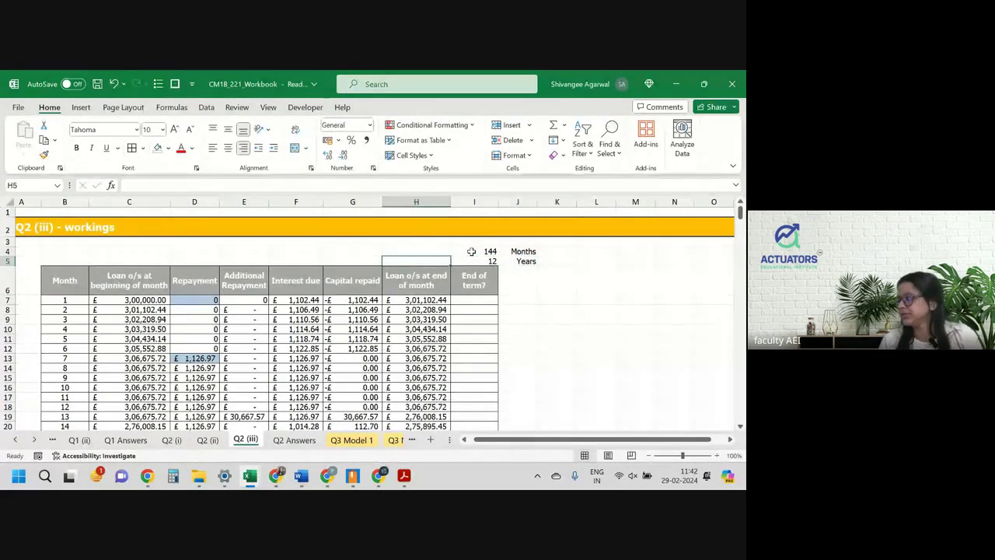
# Step: Add the caption 'Loan paid off by' in H4
pyautogui.press('Up')
pyautogui.write('Loan')
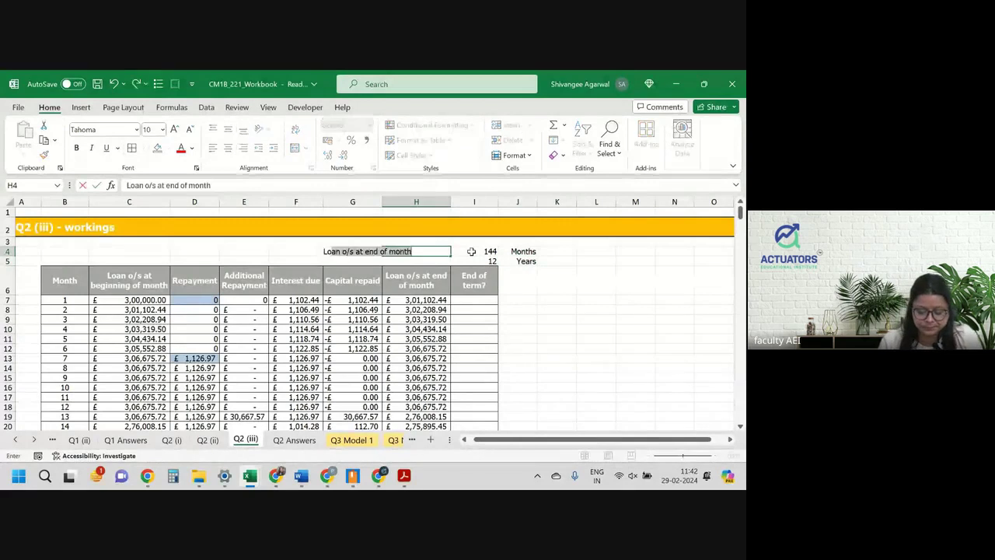
pyautogui.write(' paid ')
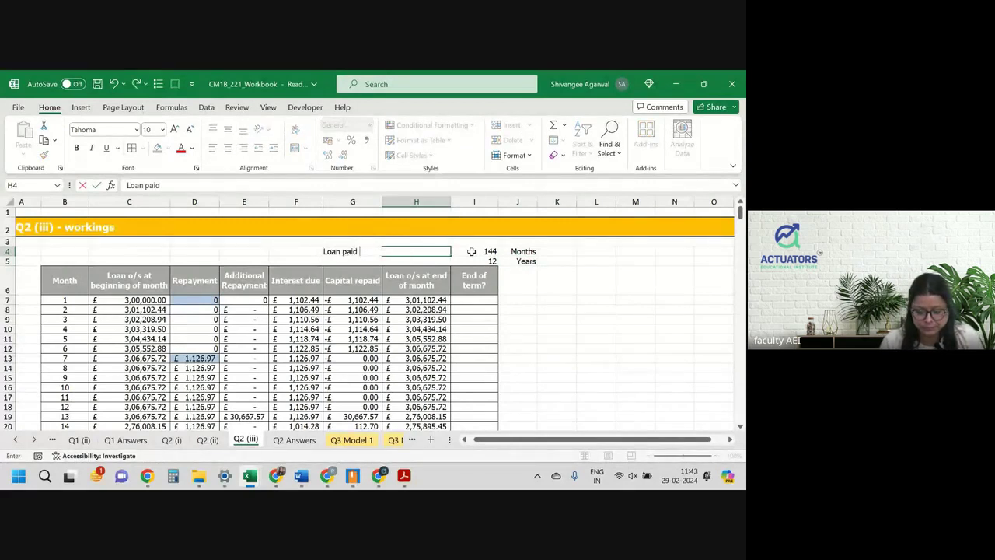
pyautogui.write('off by')
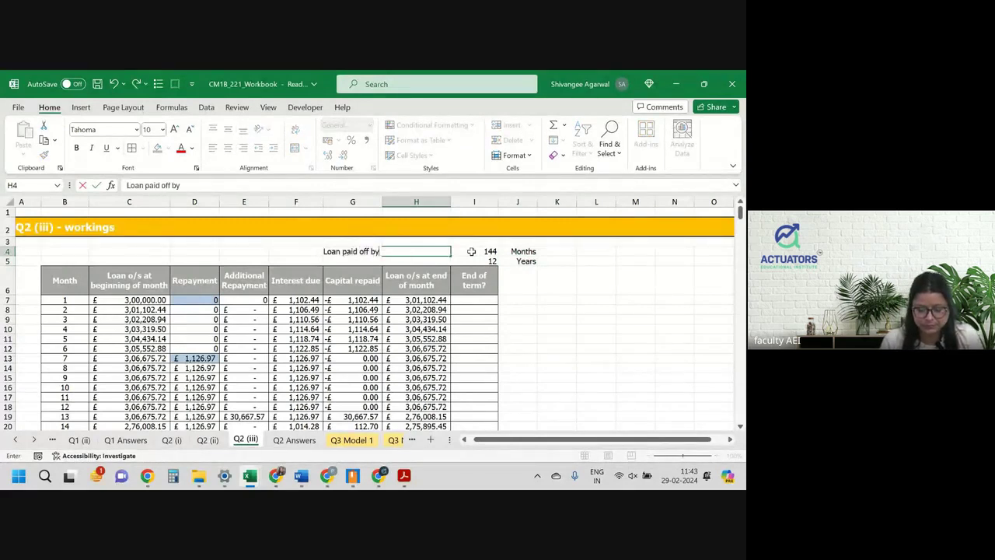
pyautogui.press('Return')
pyautogui.press('Up')
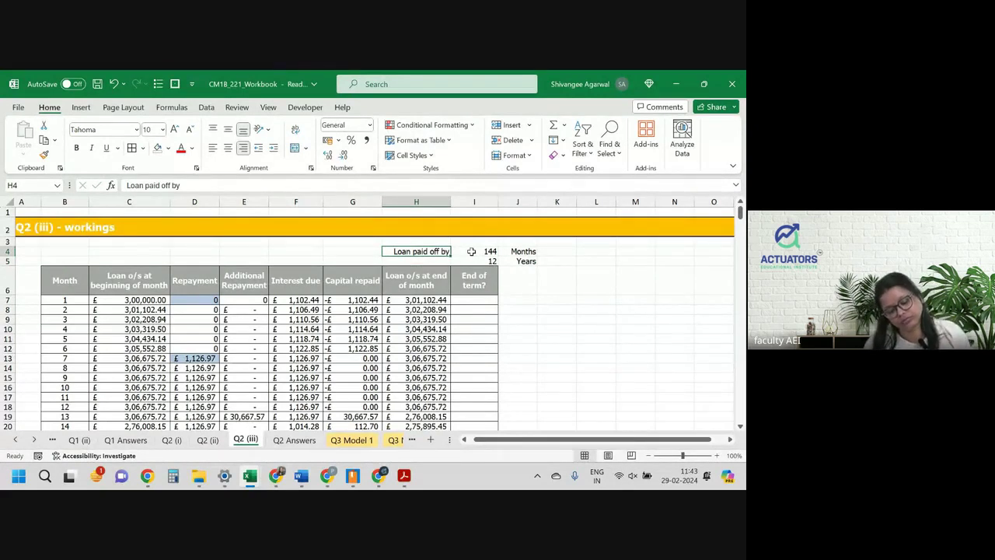
# Step: Fill I5 (12 Years) and I4 (144 Months) light green
pyautogui.click(491, 263)
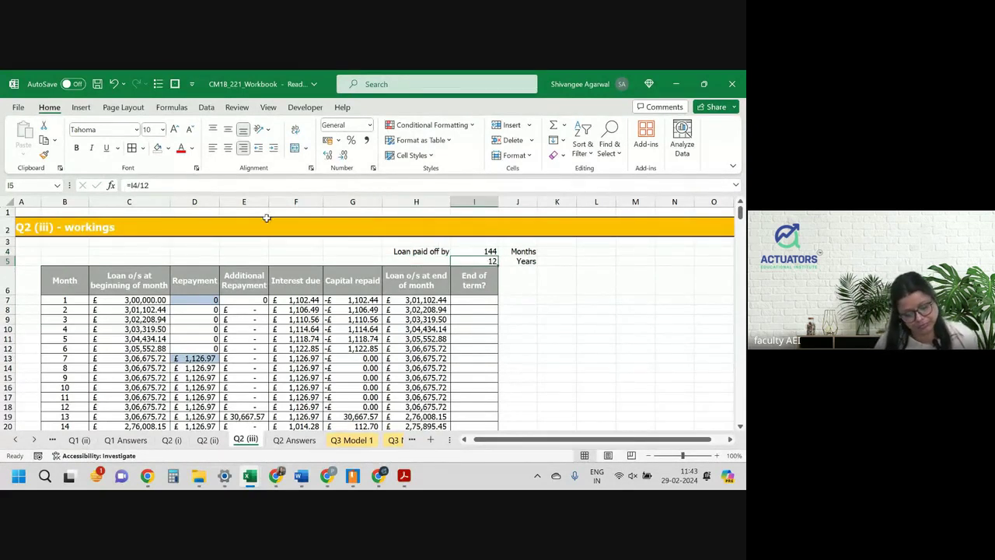
pyautogui.click(168, 147)
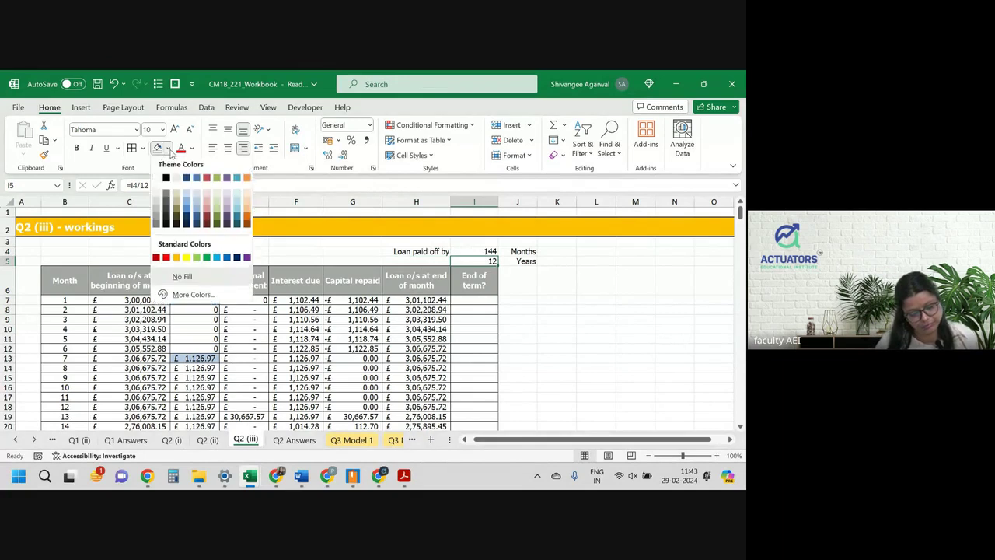
pyautogui.click(196, 261)
pyautogui.click(474, 251)
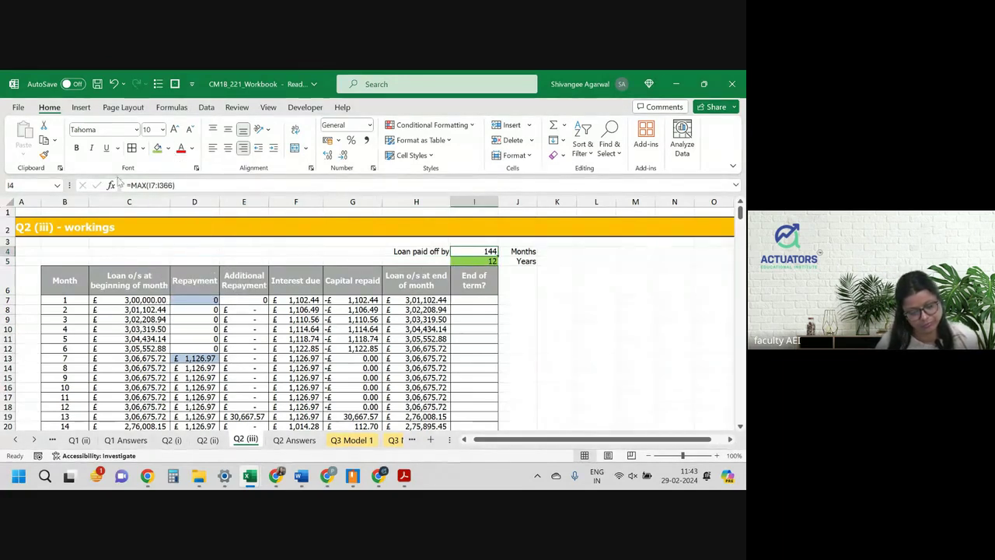
pyautogui.click(157, 148)
pyautogui.press('Down')
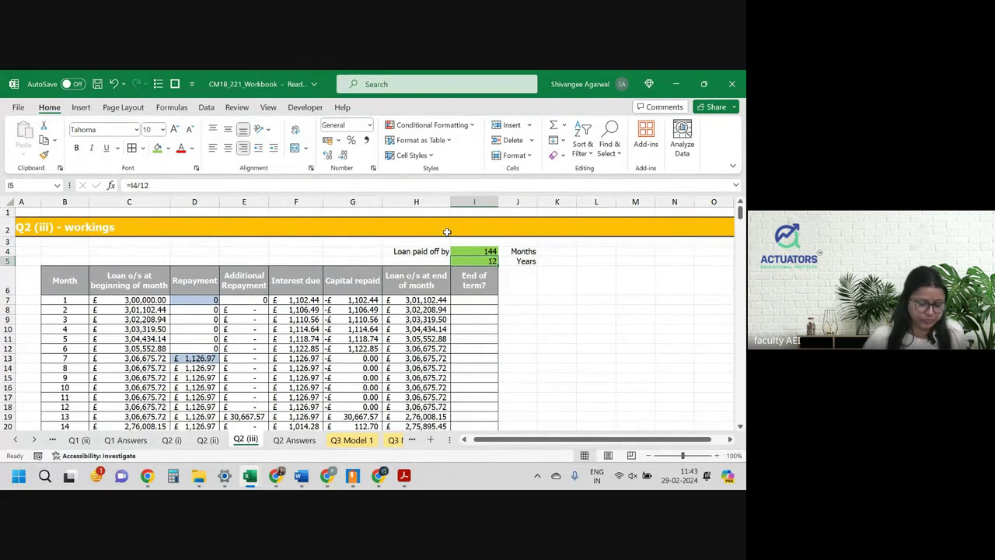
pyautogui.click(429, 331)
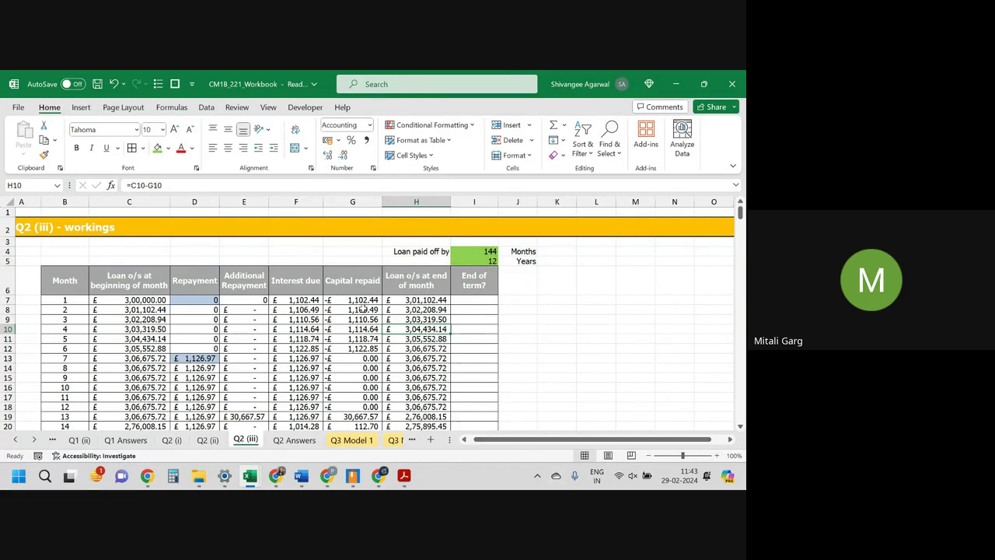
pyautogui.click(360, 310)
pyautogui.click(354, 299)
pyautogui.doubleClick(354, 299)
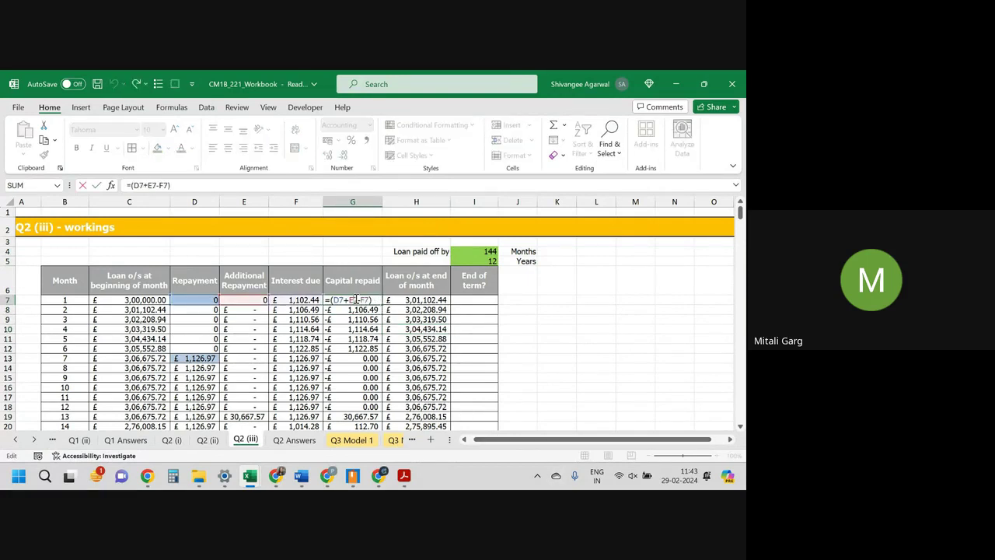
pyautogui.press('Return')
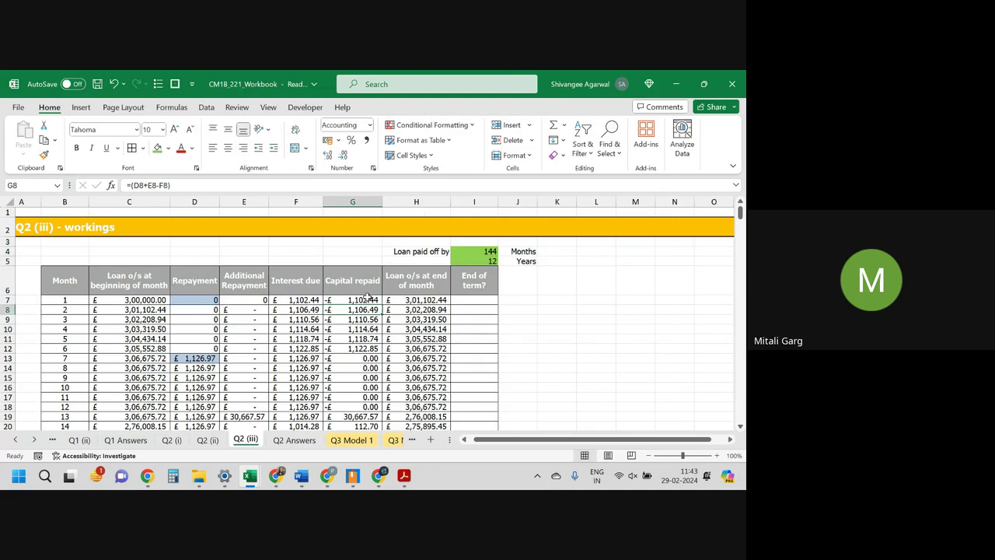
pyautogui.click(206, 358)
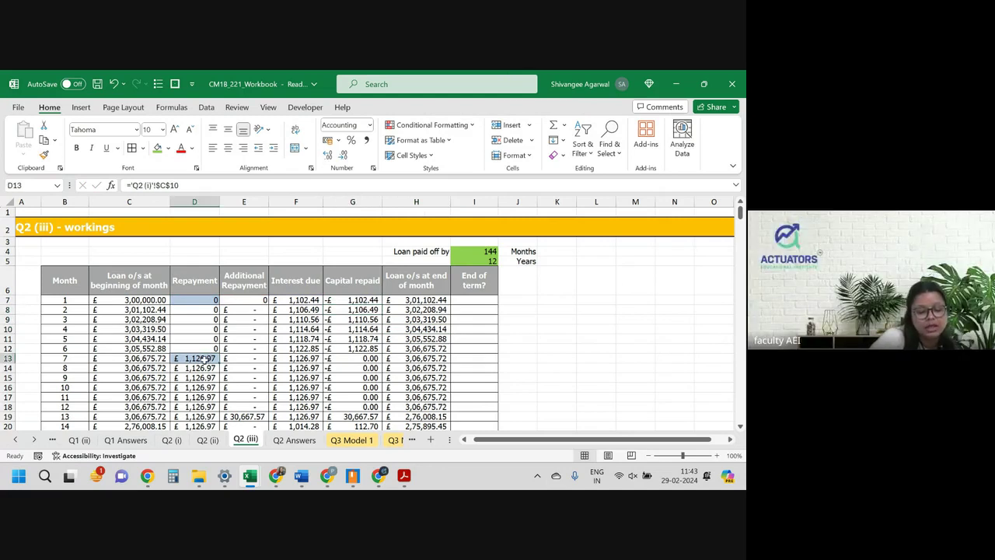
pyautogui.click(183, 441)
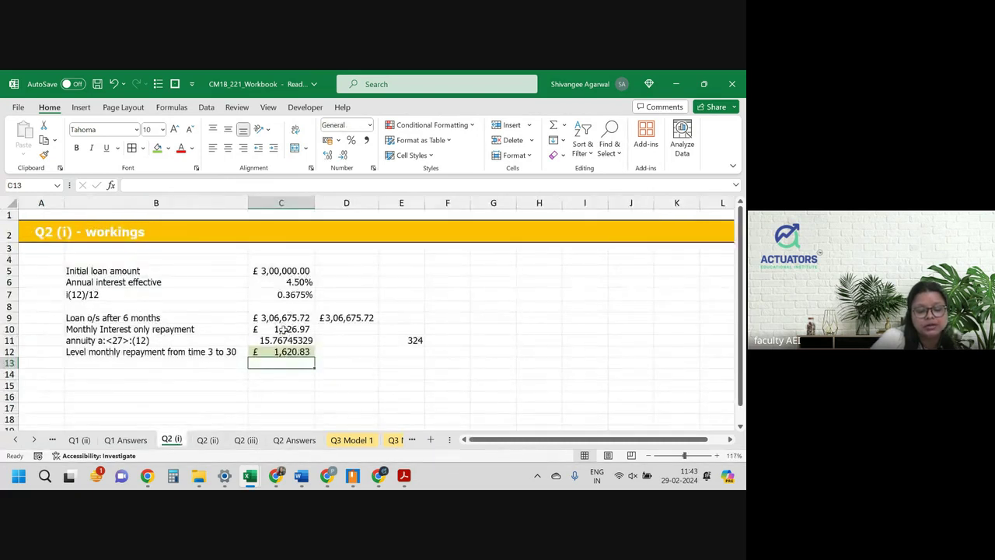
pyautogui.click(285, 329)
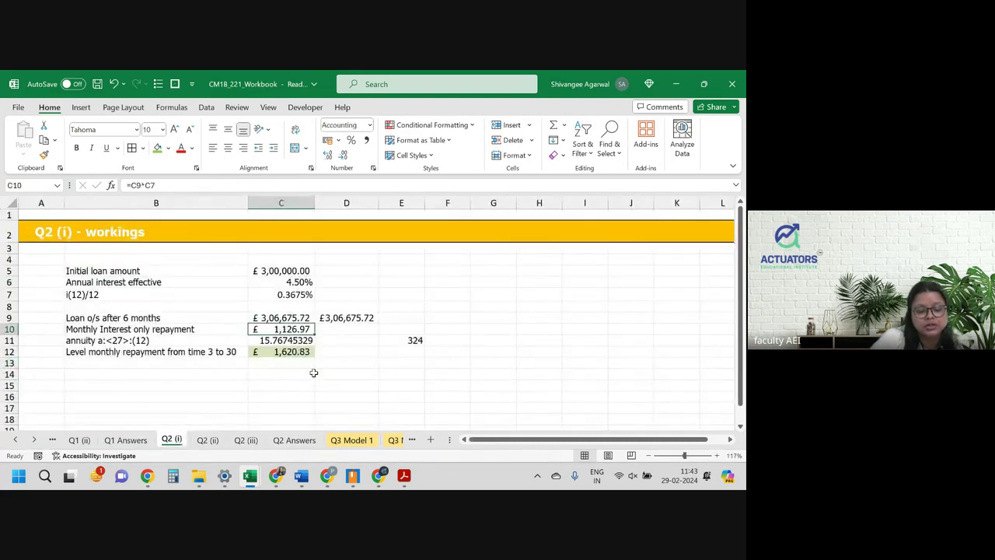
pyautogui.click(255, 442)
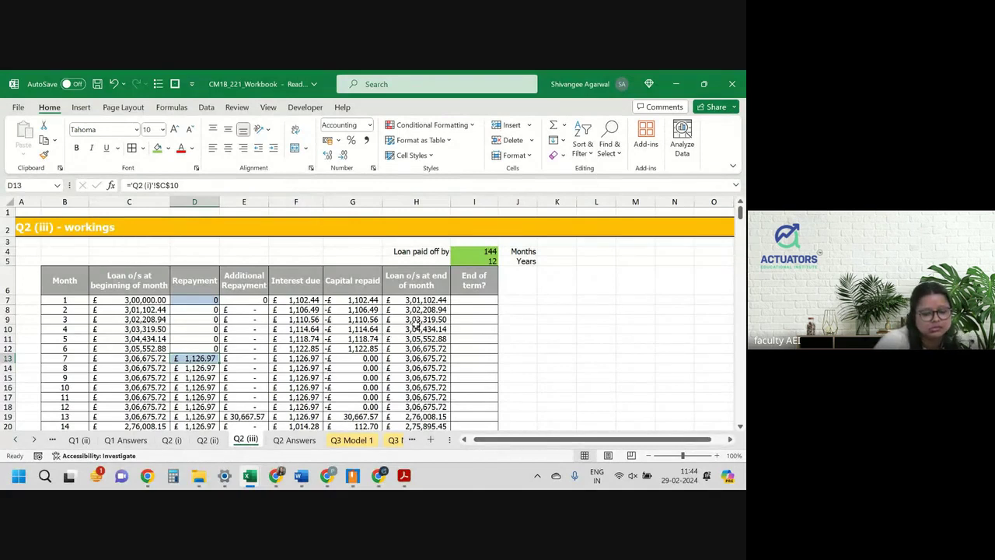
pyautogui.doubleClick(471, 299)
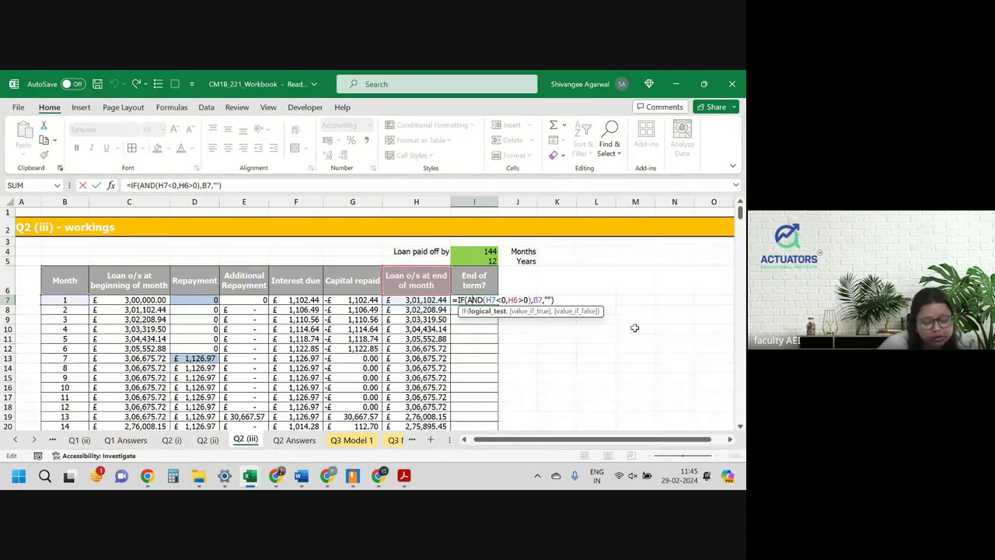
pyautogui.press('Return')
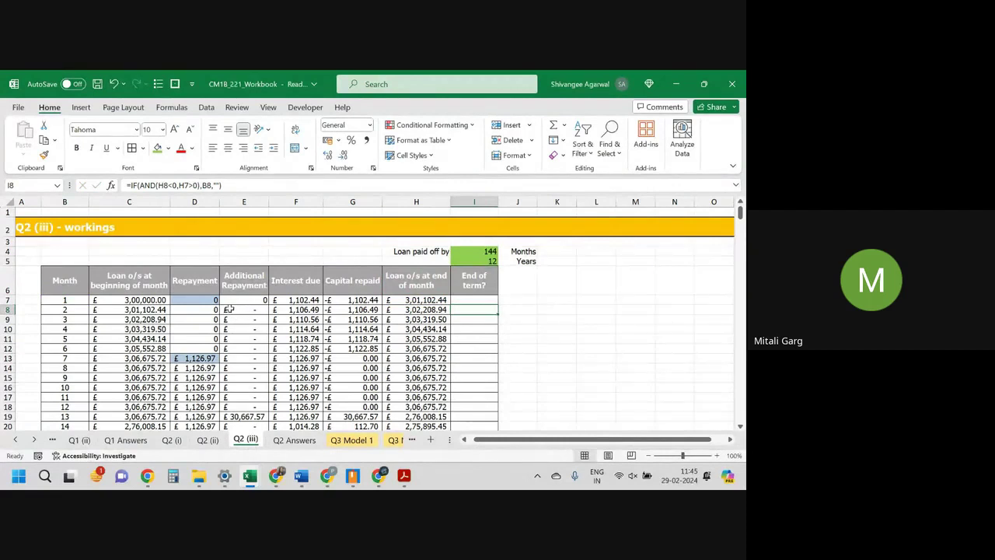
pyautogui.doubleClick(229, 310)
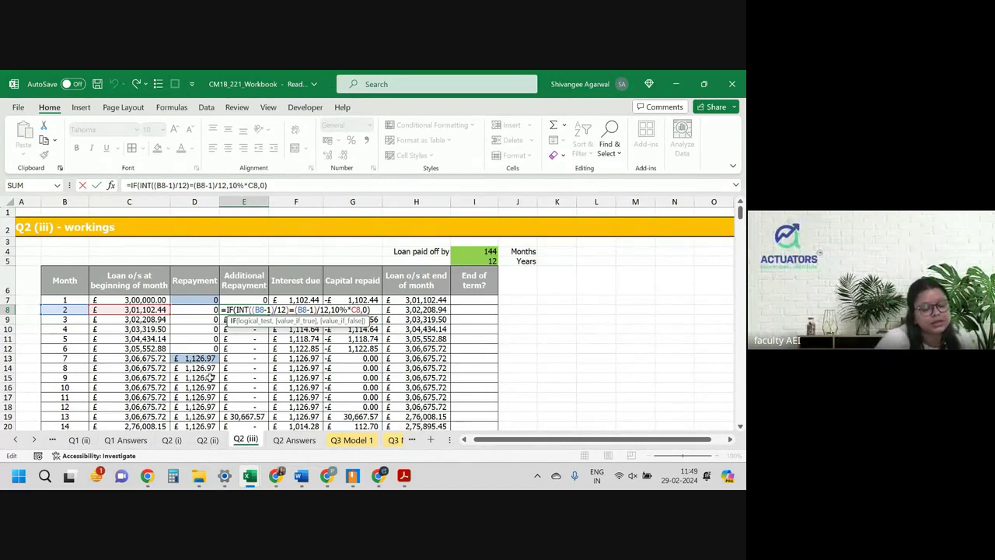
# Step: Review the table results, commit E8's IF formula, and switch to the exam paper PDF
pyautogui.scroll(-2, 195, 354)
pyautogui.scroll(-5, 196, 354)
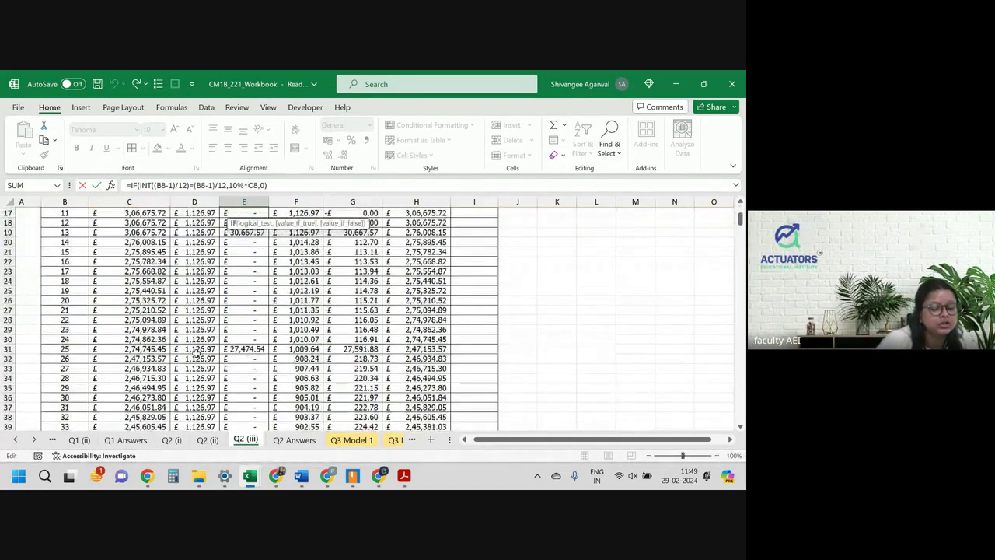
pyautogui.scroll(4, 196, 354)
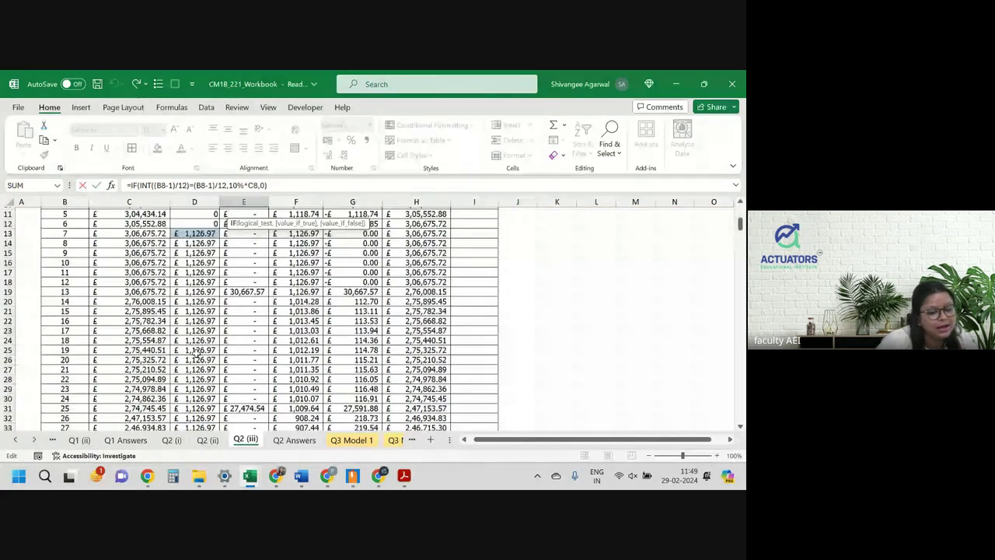
pyautogui.scroll(2, 198, 353)
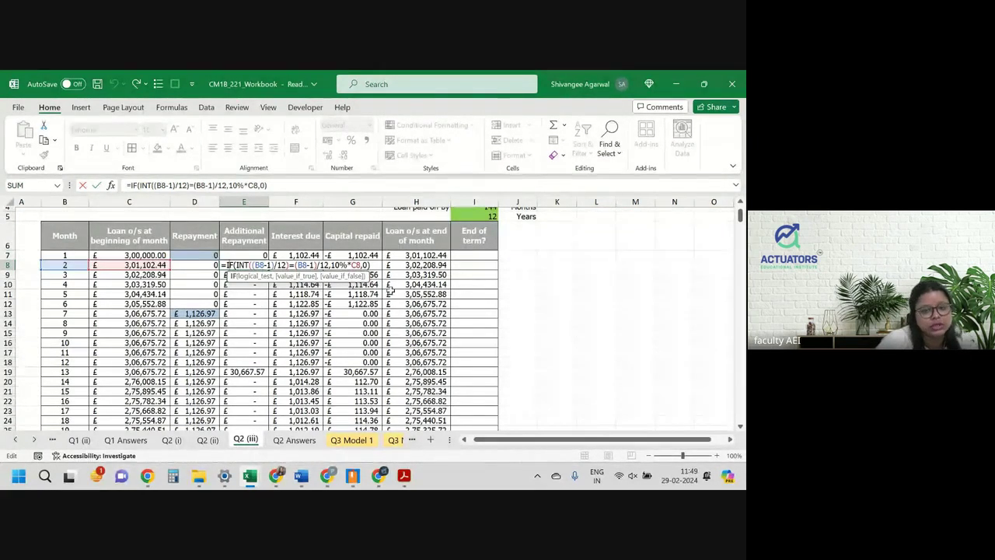
pyautogui.scroll(2, 392, 290)
pyautogui.press('Return')
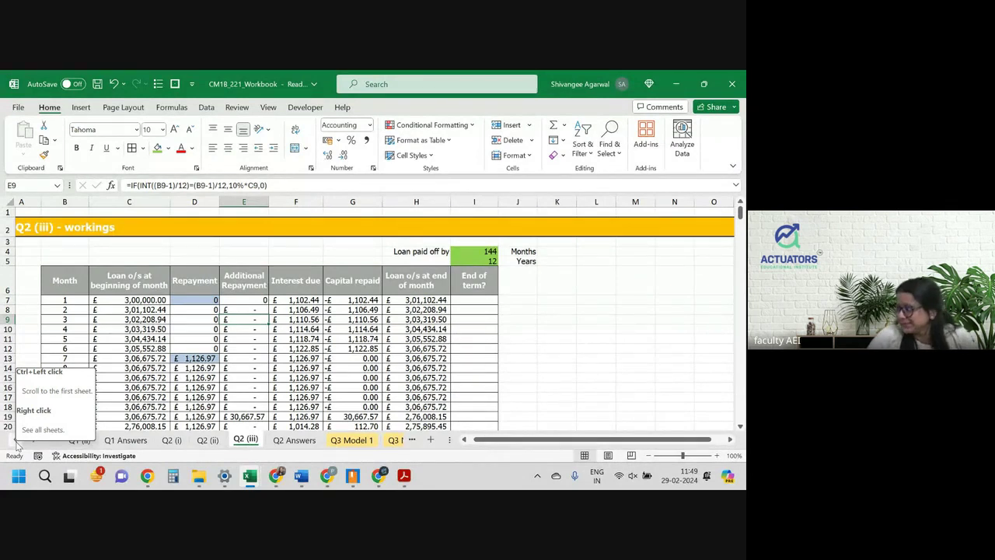
pyautogui.click(404, 475)
# Step: Scroll to Question 1 and select its phrase '1-year term assurance'
pyautogui.scroll(10, 322, 375)
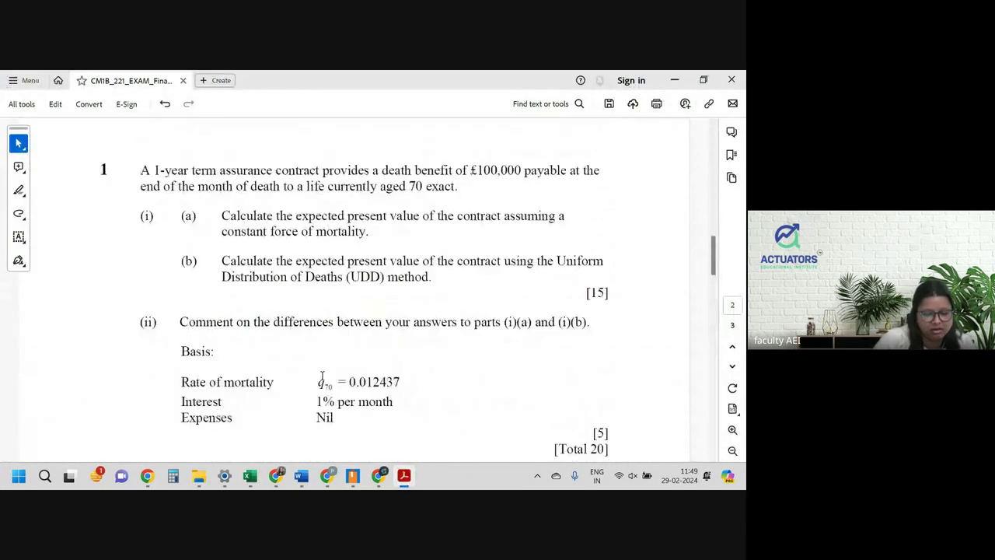
pyautogui.scroll(-1, 322, 376)
pyautogui.scroll(1, 322, 377)
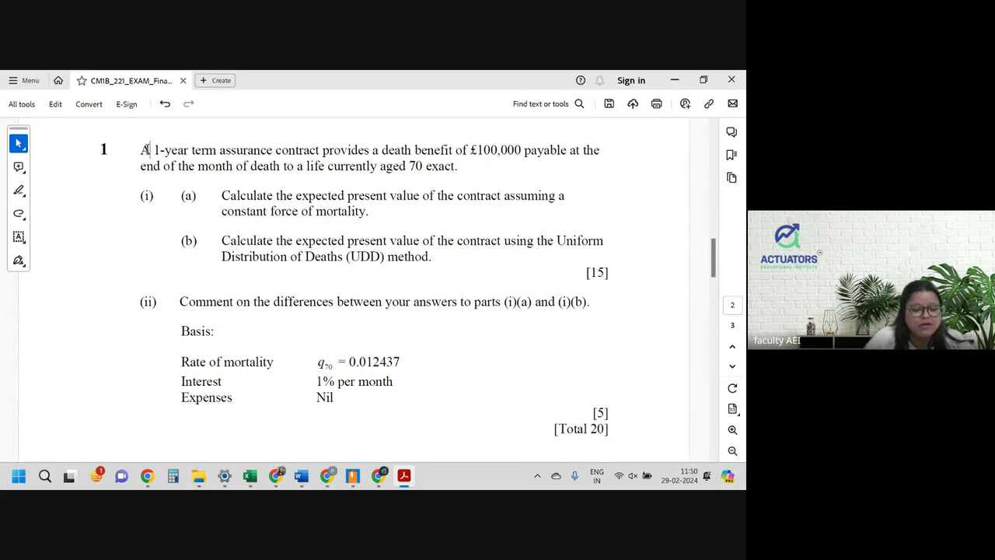
pyautogui.moveTo(150, 149); pyautogui.dragTo(521, 150)
# Step: Select 'the month of death' in Question 1 and highlight it in pink
pyautogui.rightClick(469, 157)
pyautogui.click(477, 150)
pyautogui.moveTo(154, 149); pyautogui.dragTo(281, 137)
pyautogui.moveTo(455, 150); pyautogui.dragTo(522, 150)
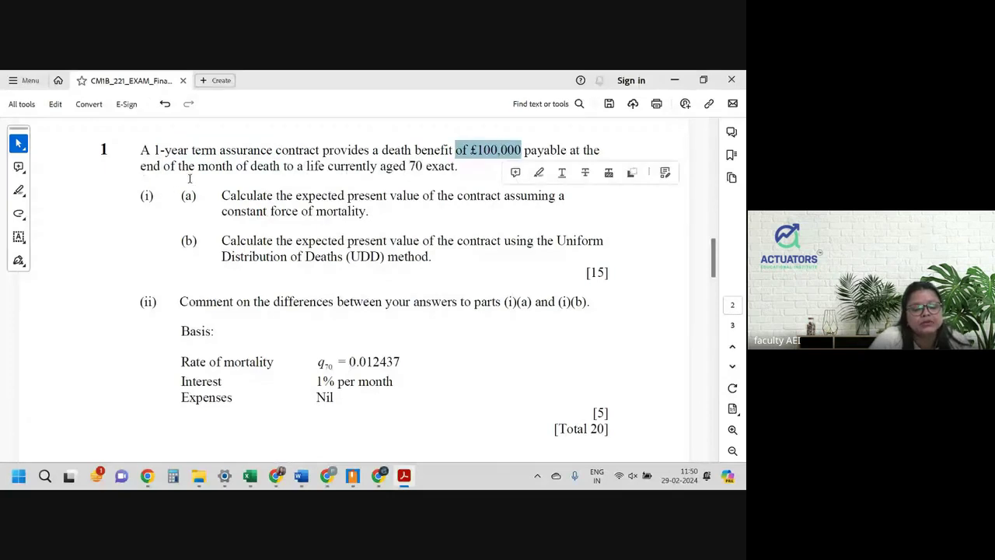
pyautogui.moveTo(178, 166); pyautogui.dragTo(280, 167)
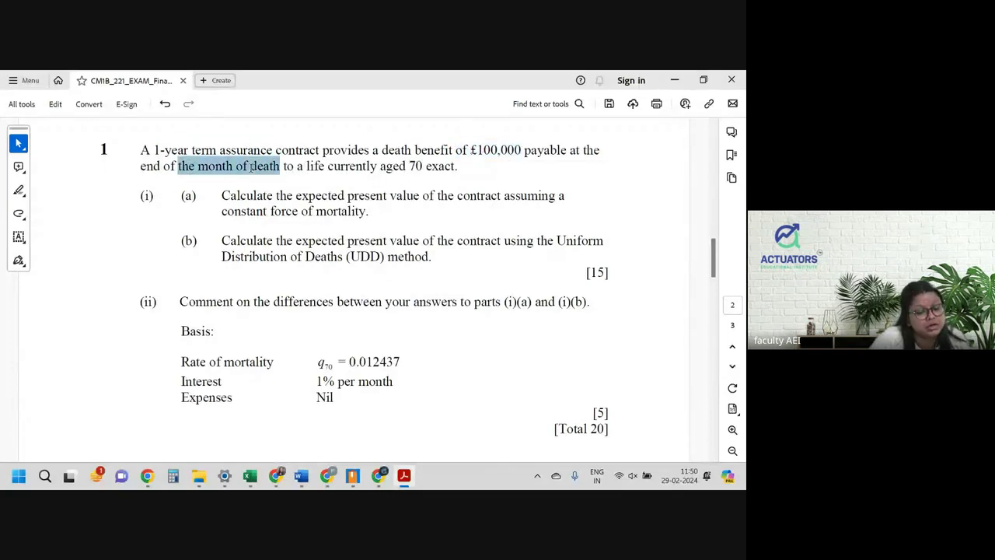
pyautogui.click(286, 140)
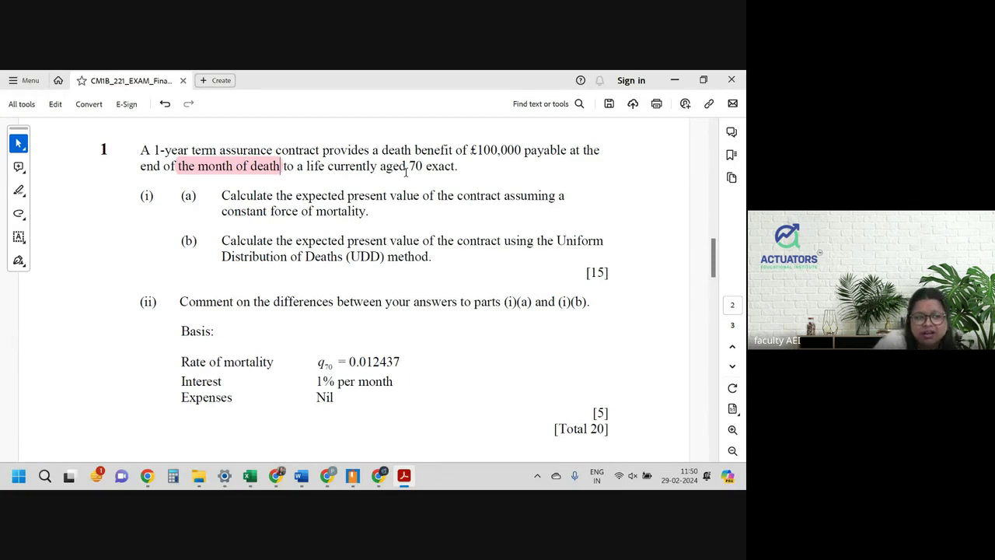
pyautogui.click(264, 195)
pyautogui.moveTo(296, 195); pyautogui.dragTo(502, 213)
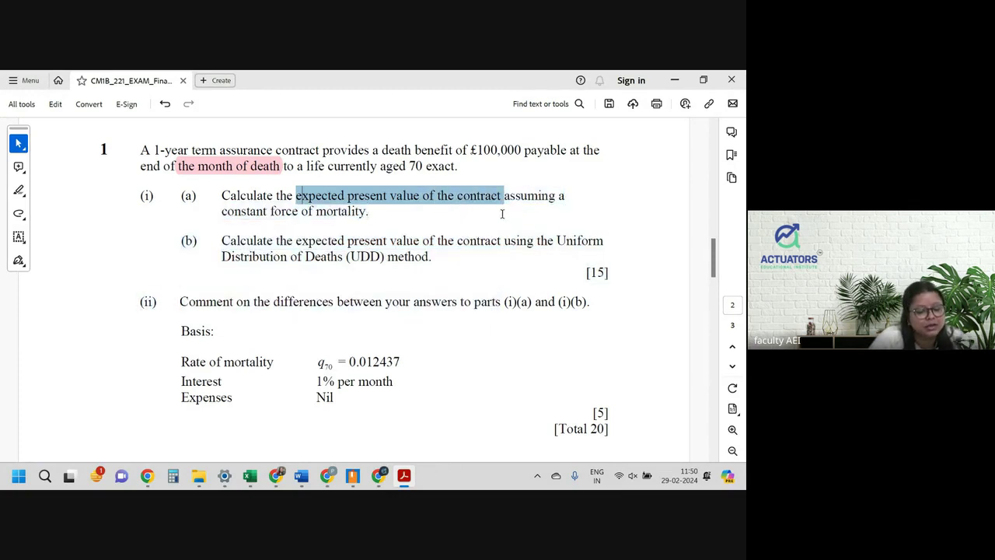
pyautogui.moveTo(241, 211); pyautogui.dragTo(346, 214)
pyautogui.moveTo(295, 241); pyautogui.dragTo(509, 236)
pyautogui.moveTo(346, 257); pyautogui.dragTo(388, 258)
pyautogui.rightClick(393, 258)
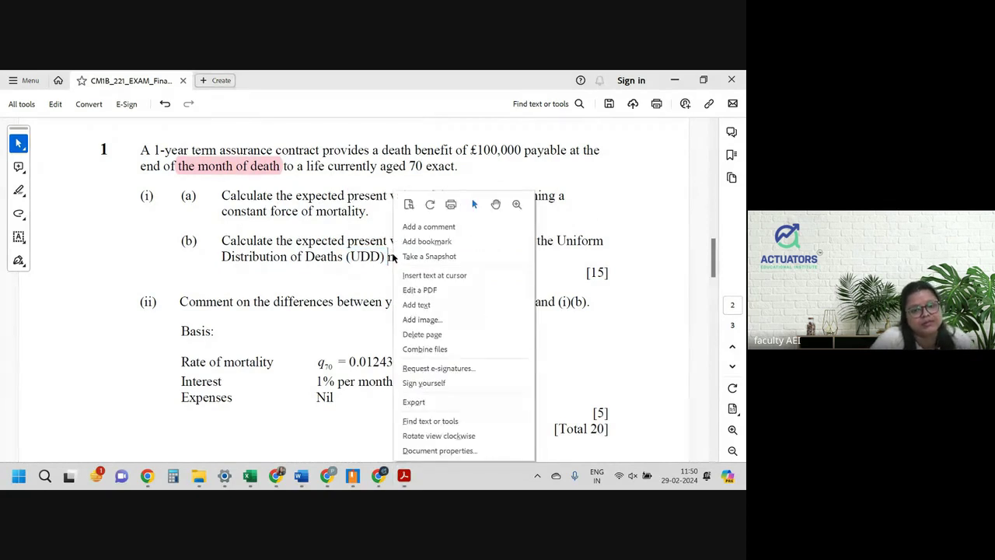
pyautogui.click(356, 259)
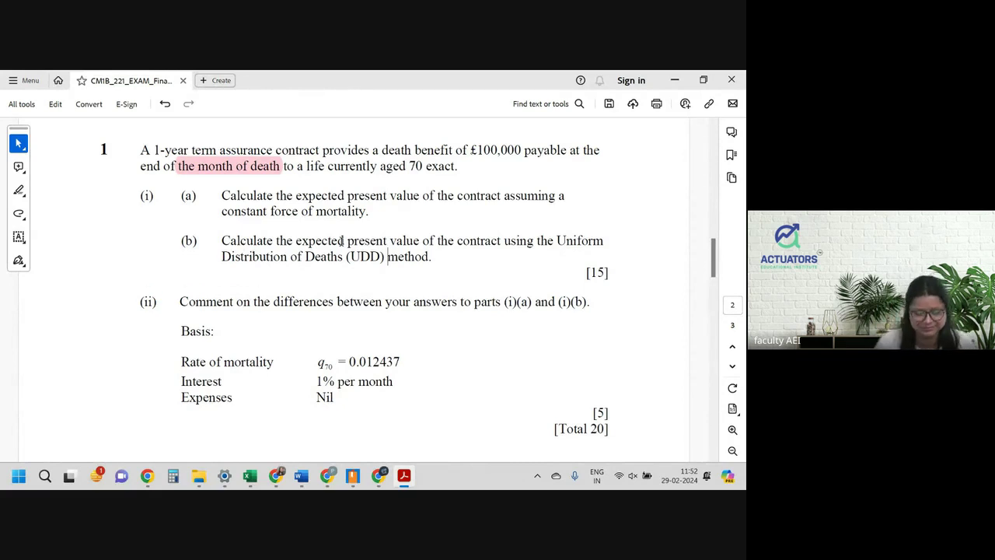
pyautogui.moveTo(249, 475)
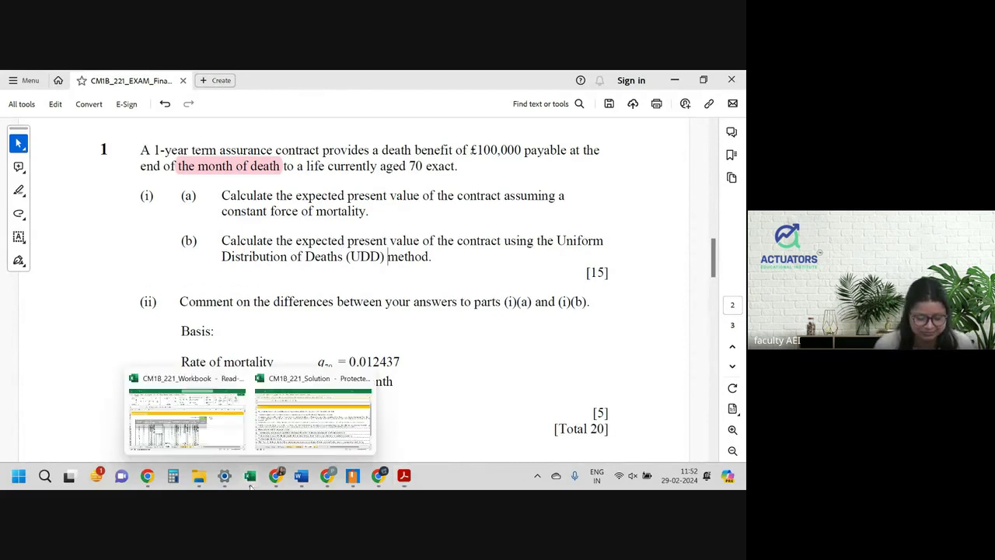
# Step: On the Q1 (i) sheet, enter Death Benefit with 1,00,000 in B4:C4
pyautogui.click(188, 427)
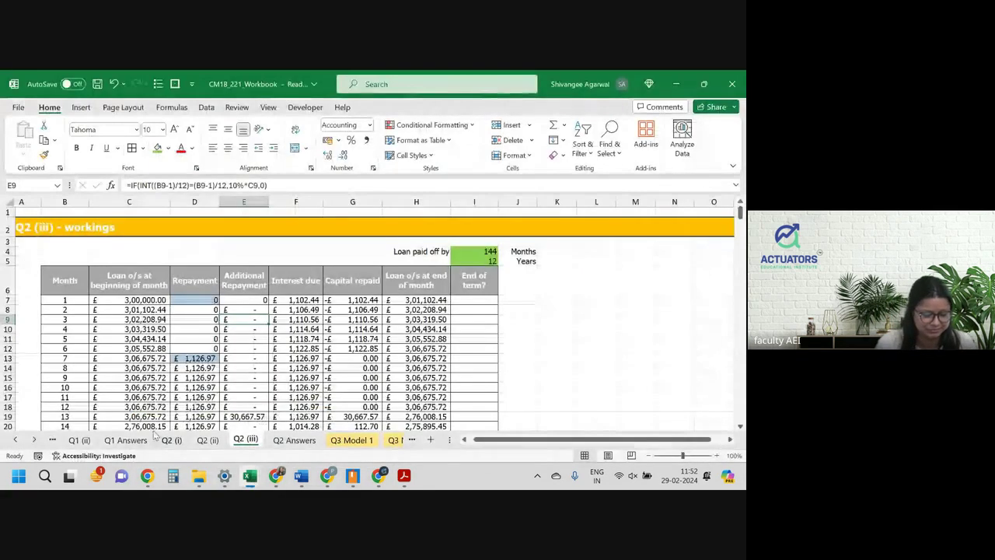
pyautogui.click(12, 440)
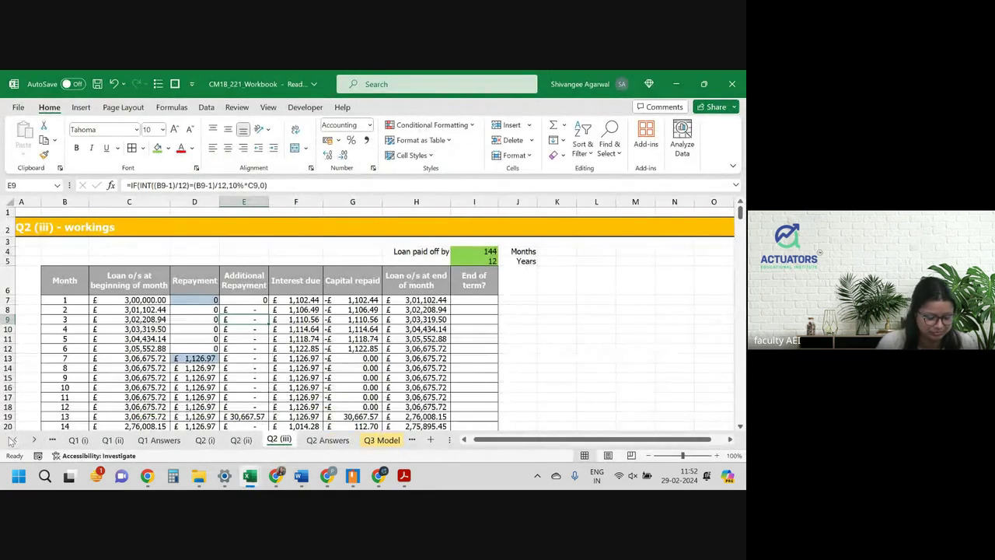
pyautogui.click(83, 440)
pyautogui.click(75, 270)
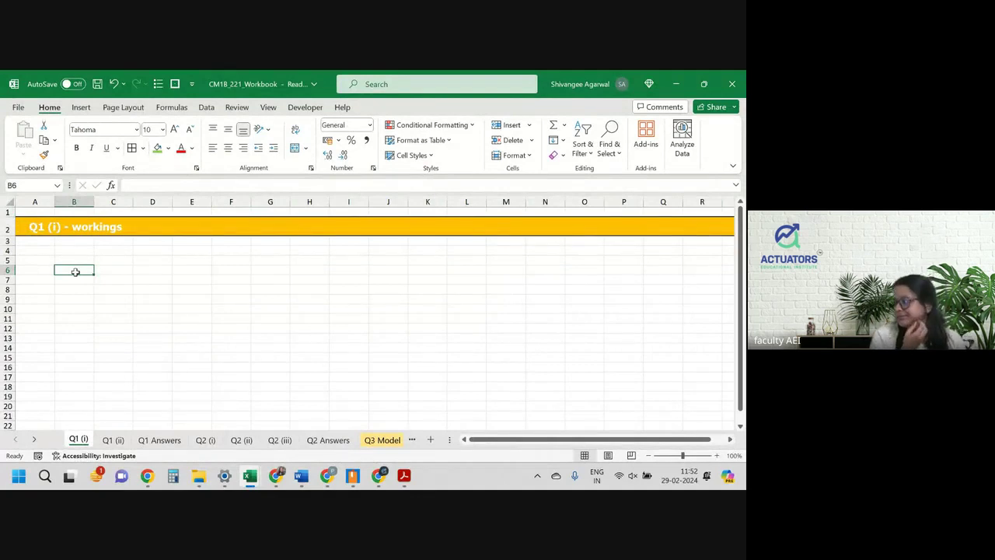
pyautogui.press('Up')
pyautogui.press('Up')
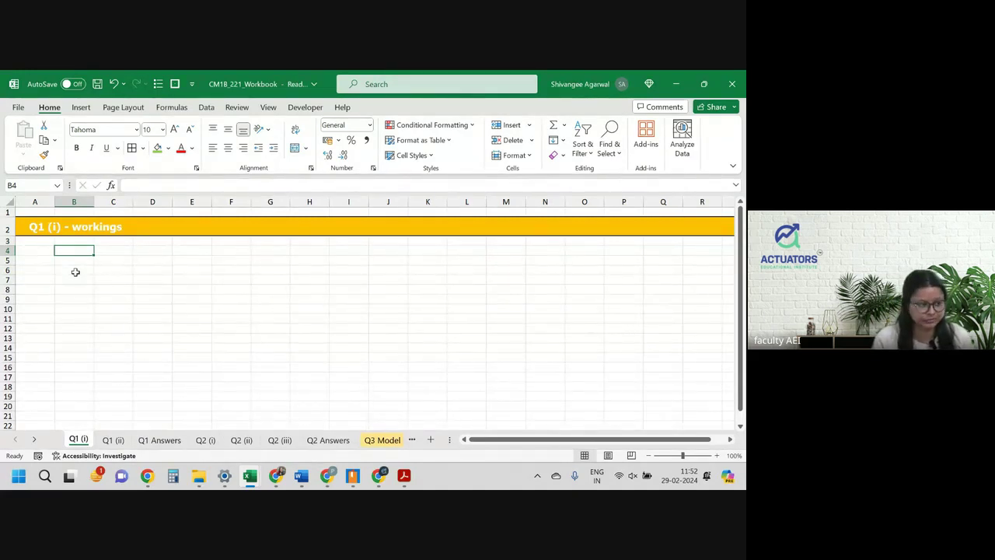
pyautogui.write('Death Benefit')
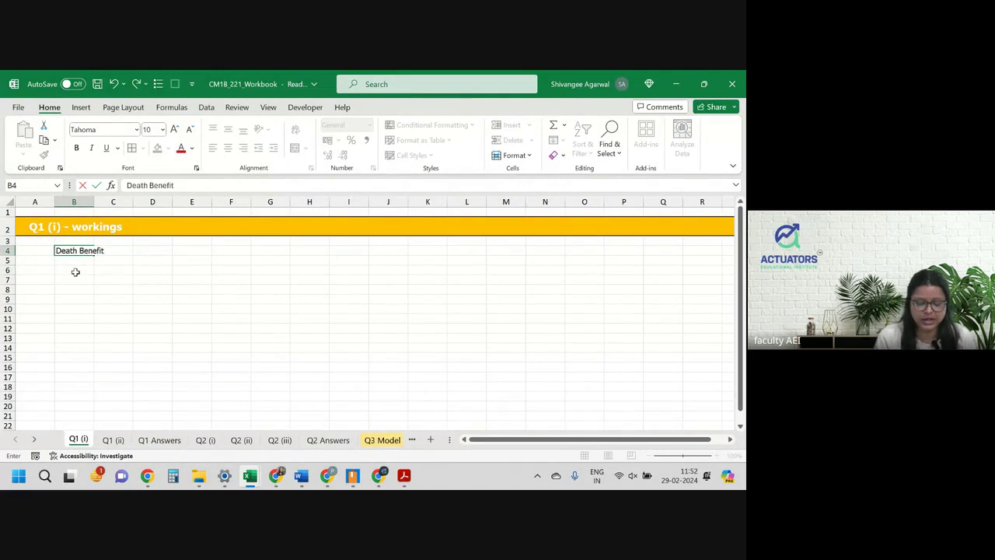
pyautogui.press('Tab')
pyautogui.write('1,')
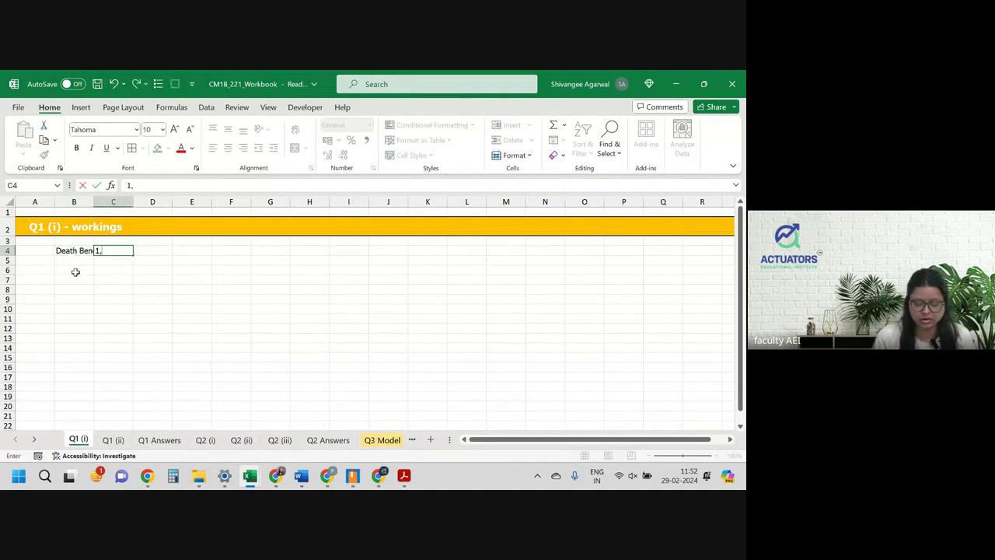
pyautogui.write('00,000')
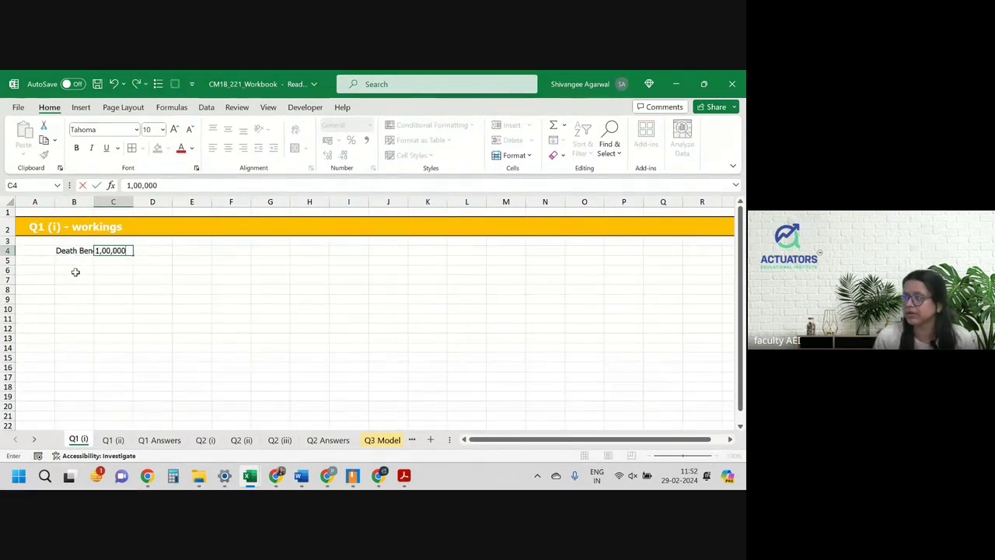
pyautogui.press('Return')
# Step: Enter i as 1% per month in B5:D5 and widen column B to fit the labels
pyautogui.write('i')
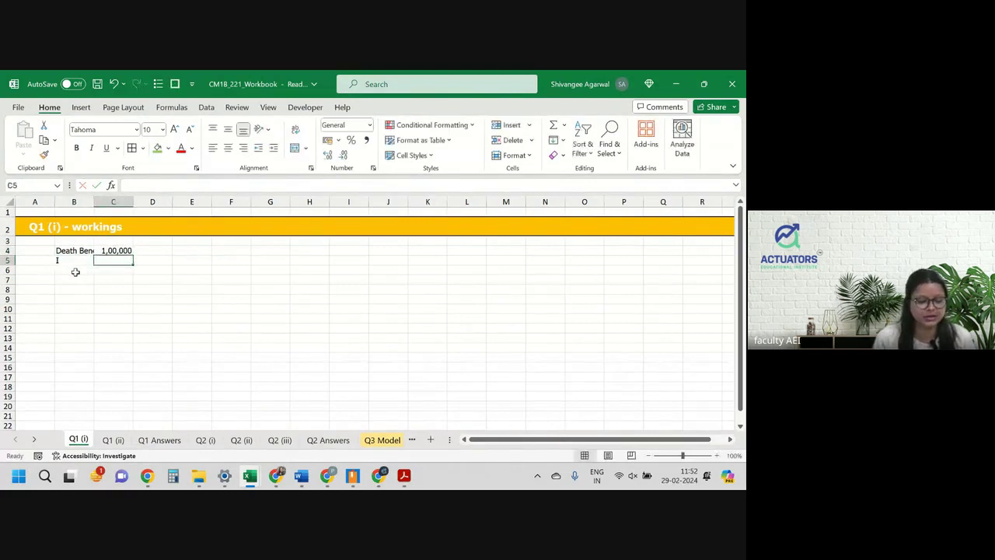
pyautogui.press('Tab')
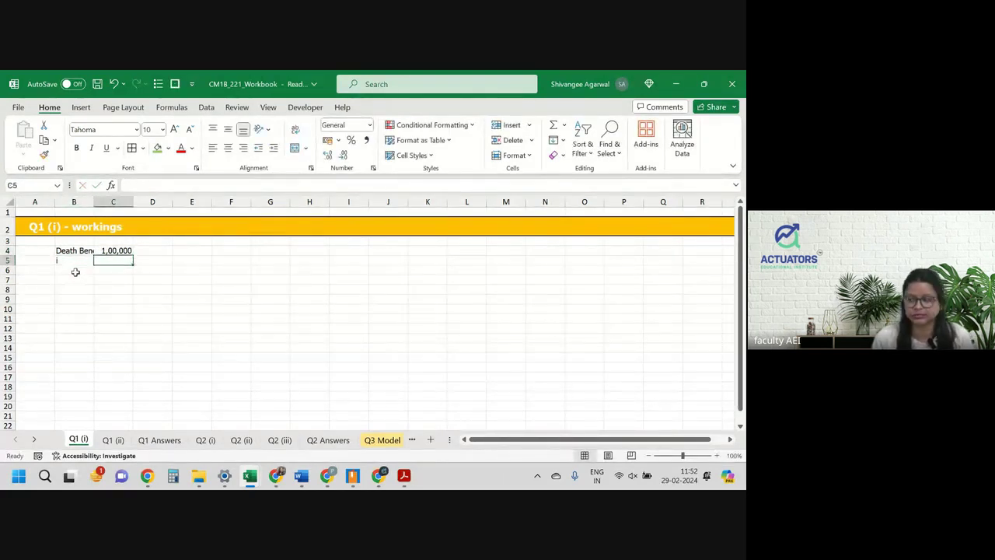
pyautogui.write('1%')
pyautogui.press('Tab')
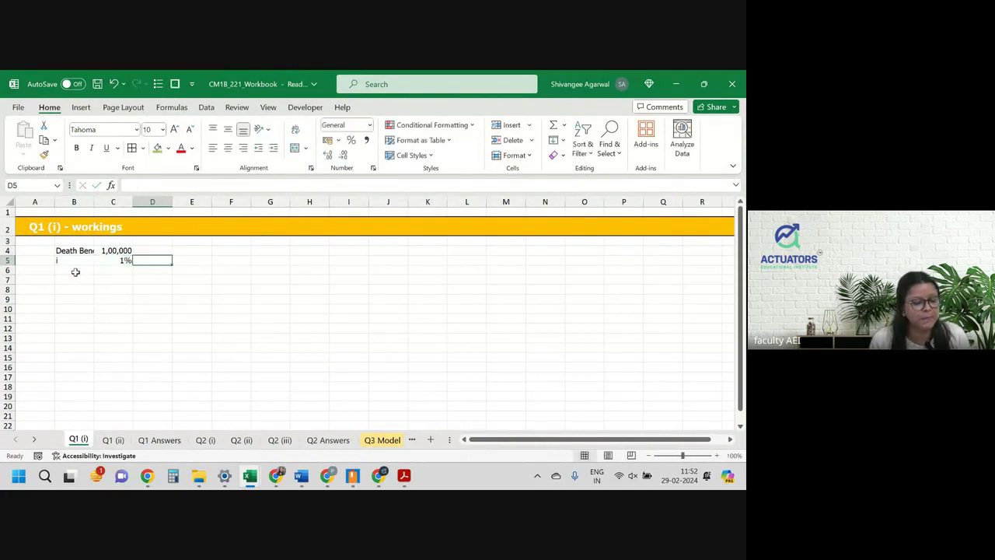
pyautogui.write('per')
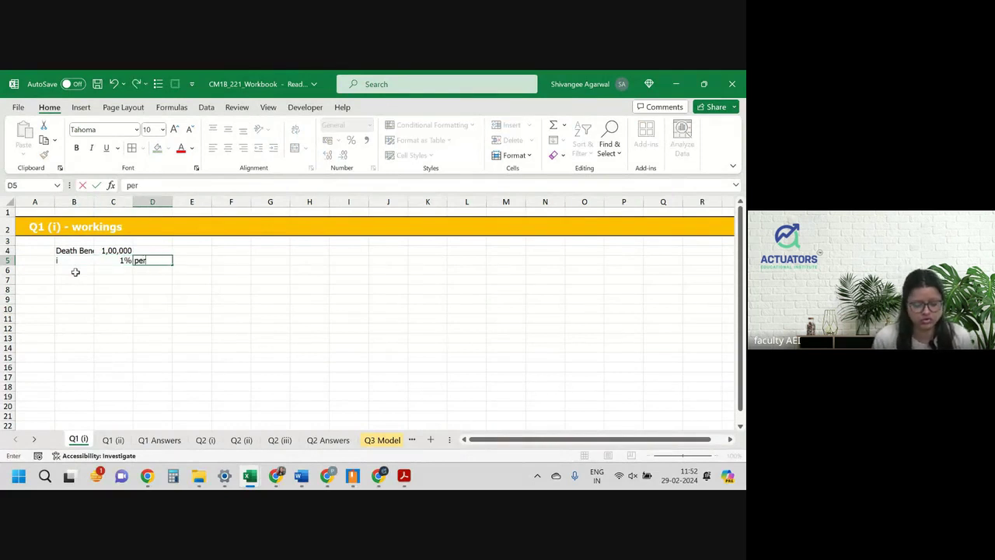
pyautogui.write(' month')
pyautogui.press('Return')
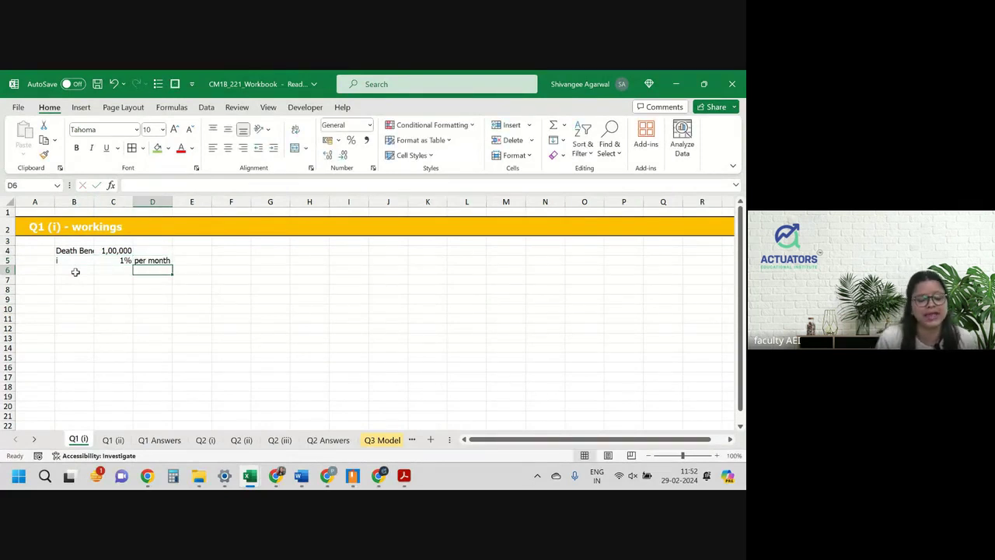
pyautogui.moveTo(93, 201); pyautogui.dragTo(107, 201)
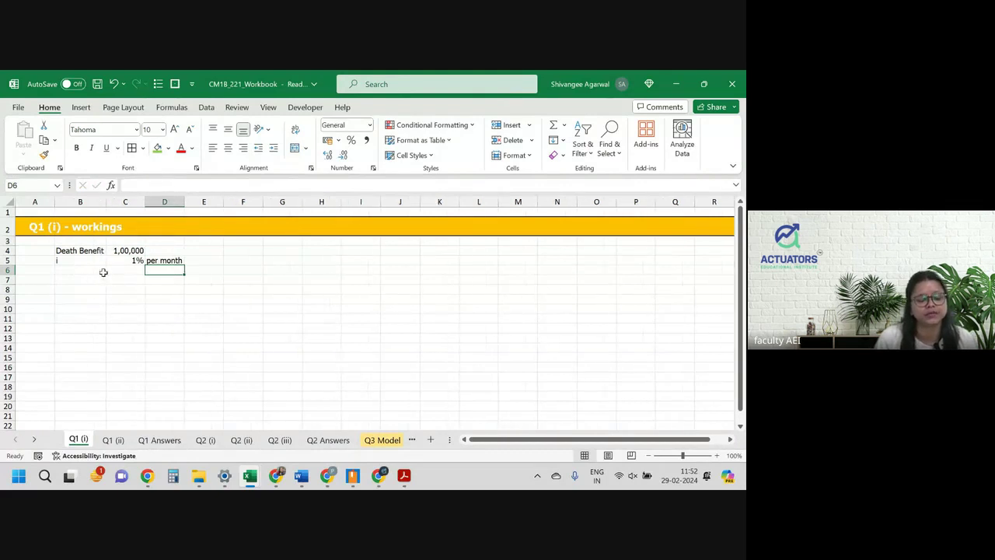
pyautogui.click(93, 271)
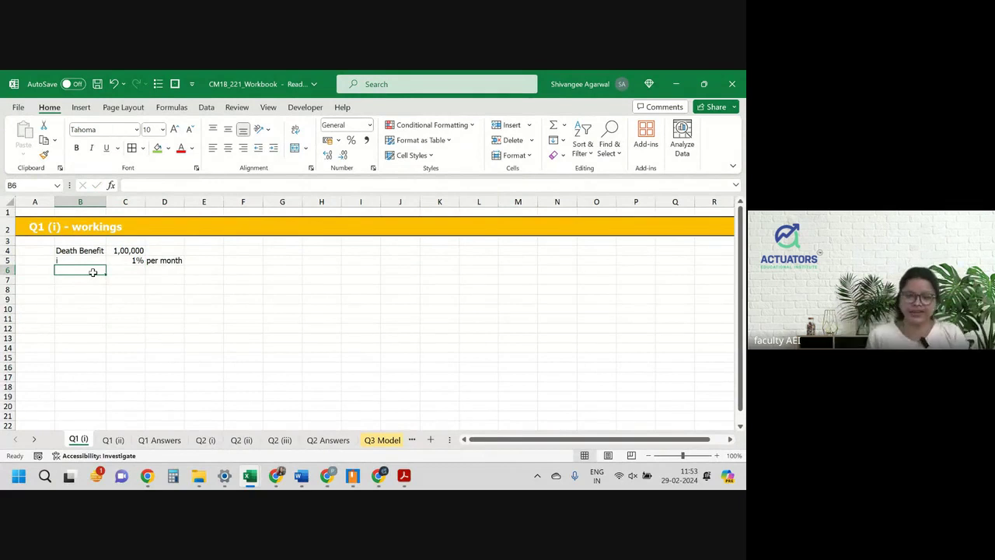
# Step: Highlight '1% per month' in the question 1 basis of the exam PDF, then return to Excel
pyautogui.hotkey('alt', 'Tab')
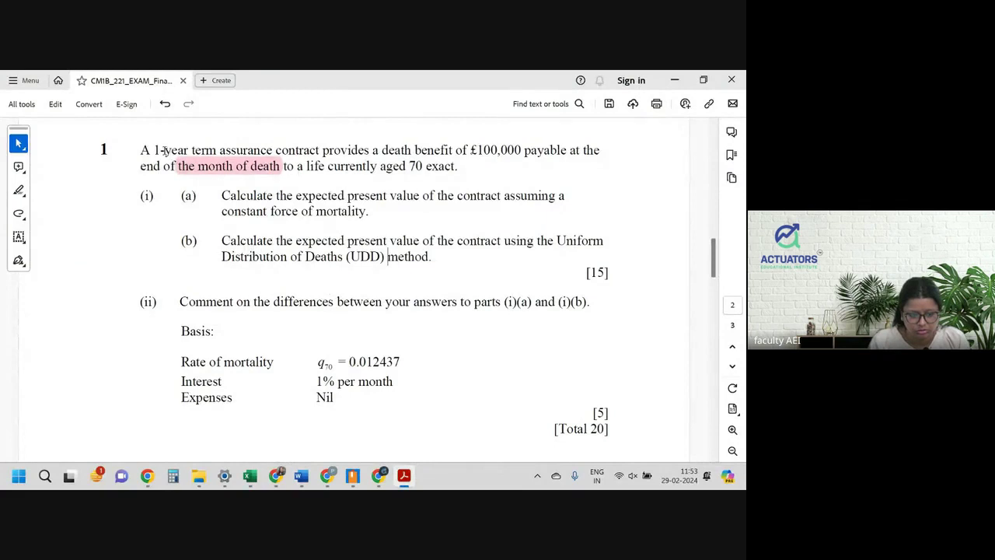
pyautogui.scroll(2, 373, 230)
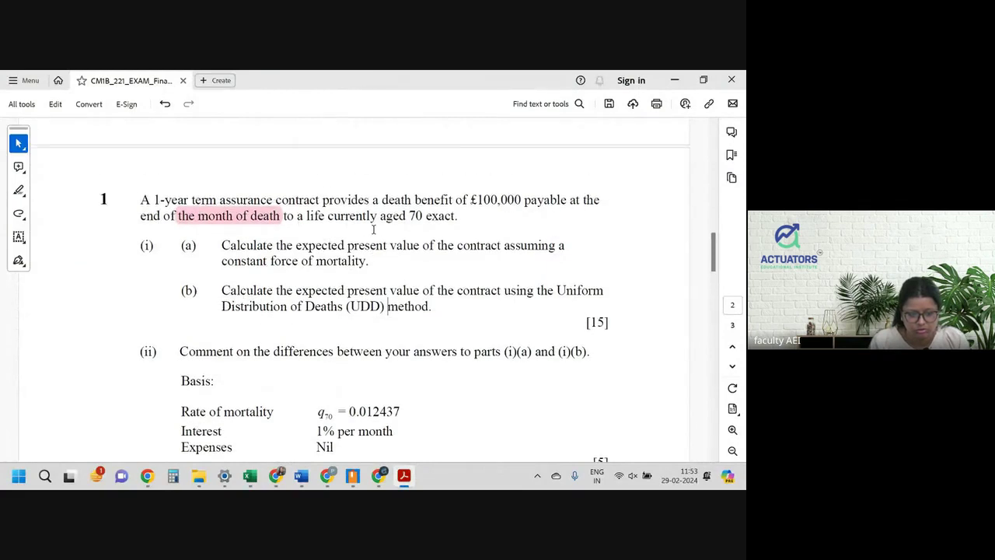
pyautogui.scroll(-2, 374, 229)
pyautogui.scroll(-2, 374, 229)
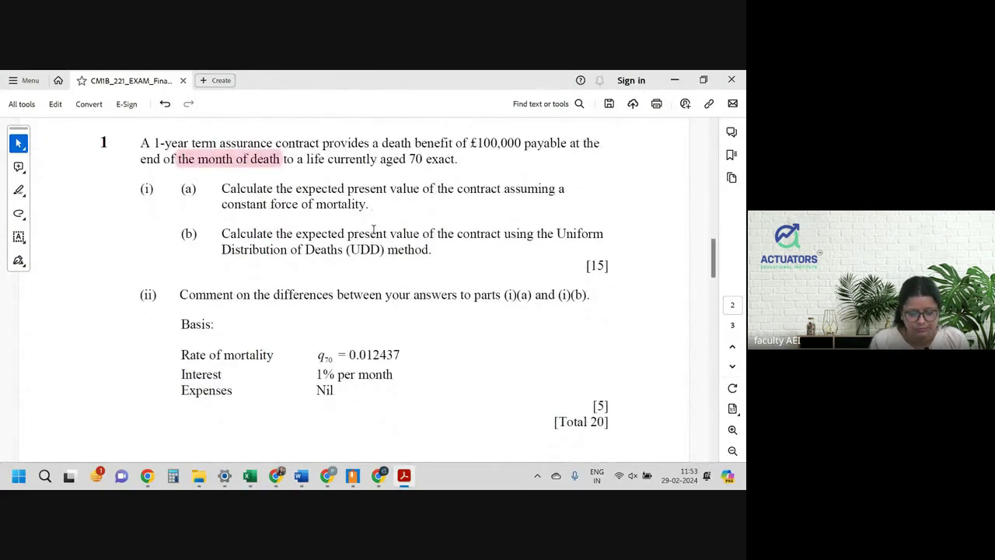
pyautogui.scroll(-1, 374, 230)
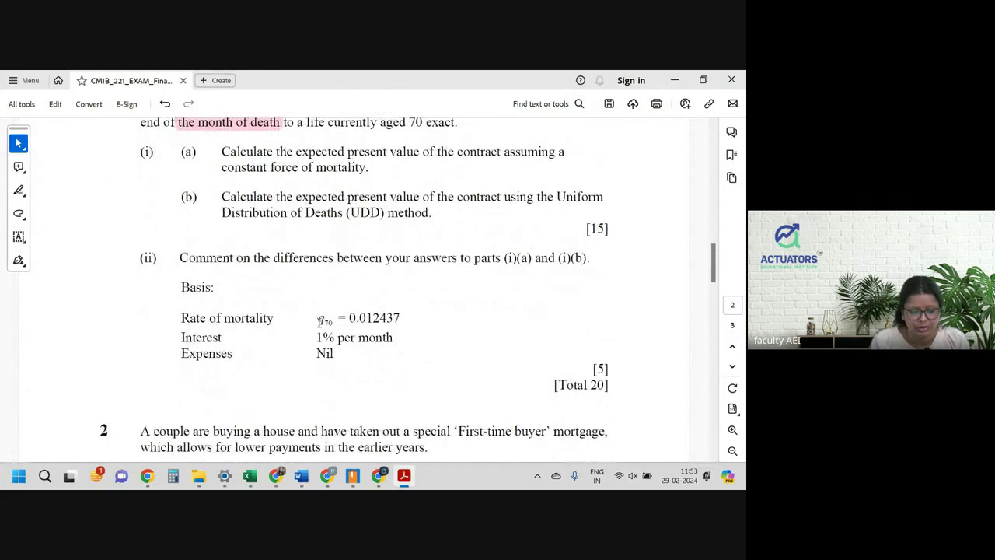
pyautogui.moveTo(315, 345); pyautogui.dragTo(379, 346)
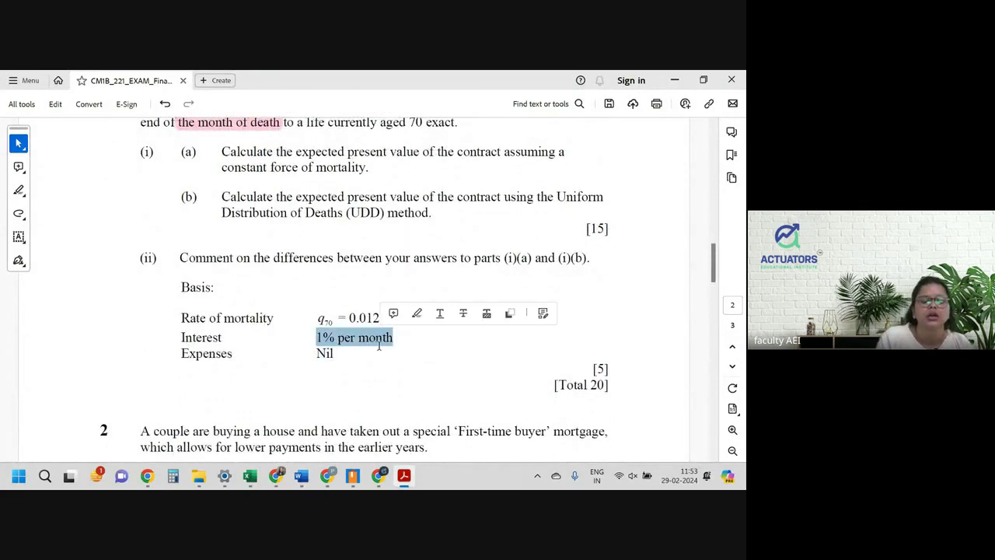
pyautogui.click(417, 314)
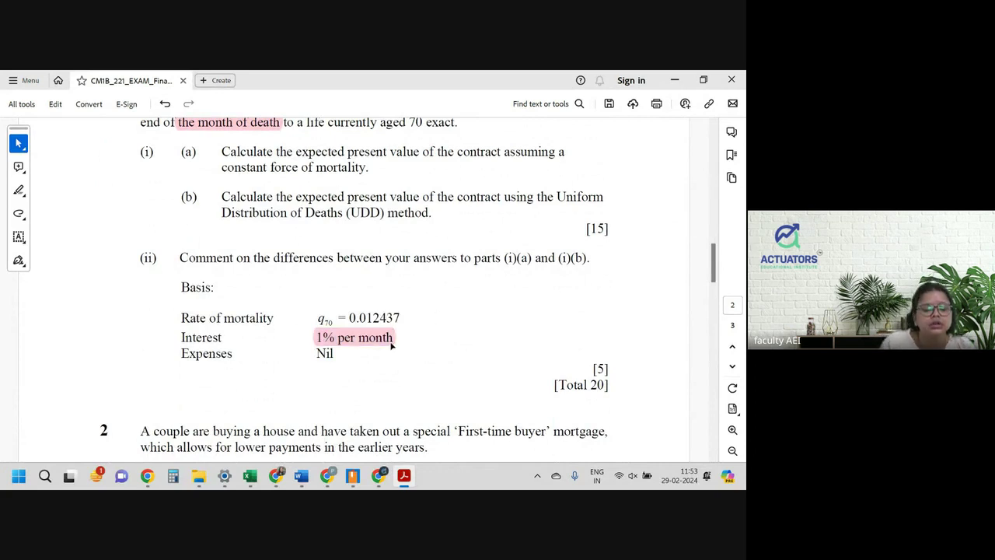
pyautogui.hotkey('alt', 'Tab')
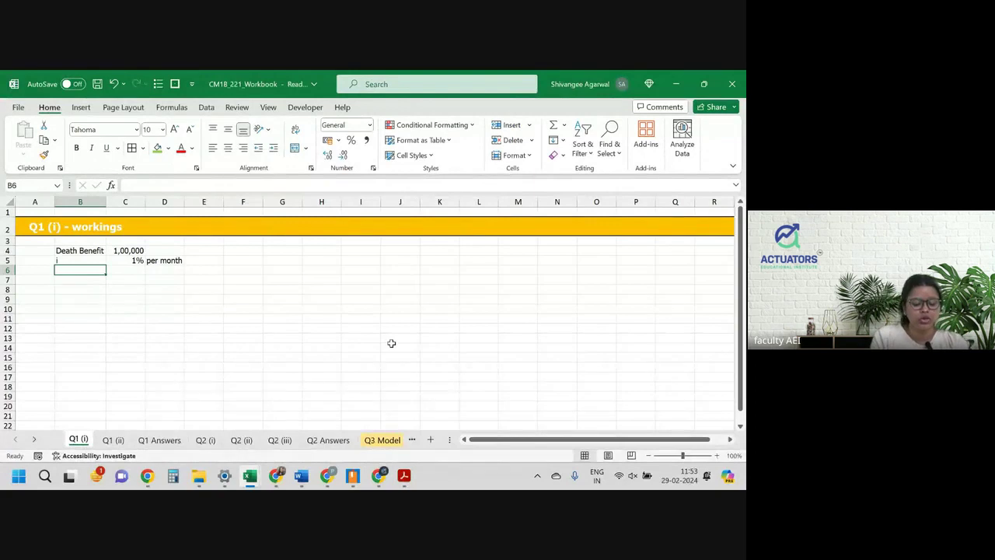
# Step: Enter q70 with value 0.012437 in B6:C6, checking the figure against the question
pyautogui.write('q70')
pyautogui.press('Tab')
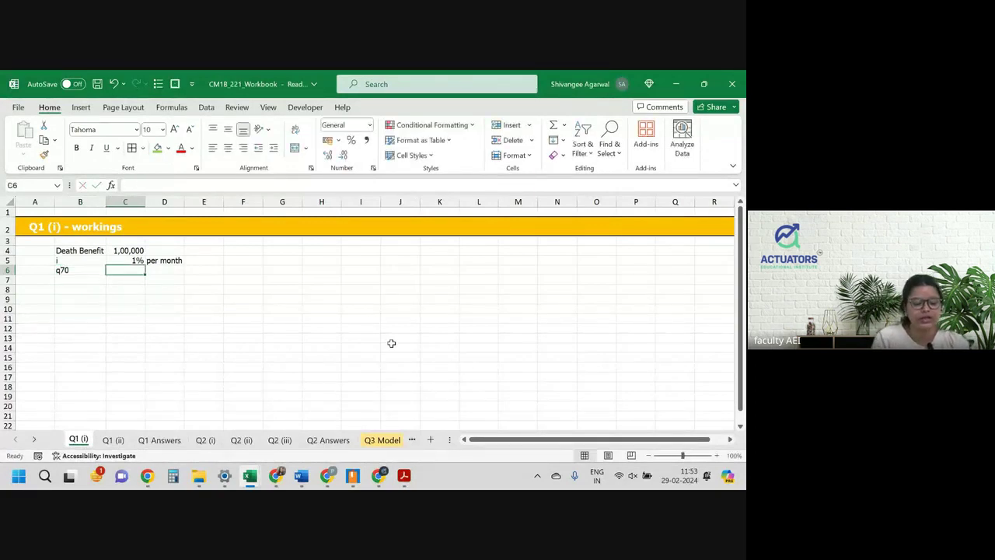
pyautogui.hotkey('alt', 'Tab')
pyautogui.hotkey('alt', 'Tab')
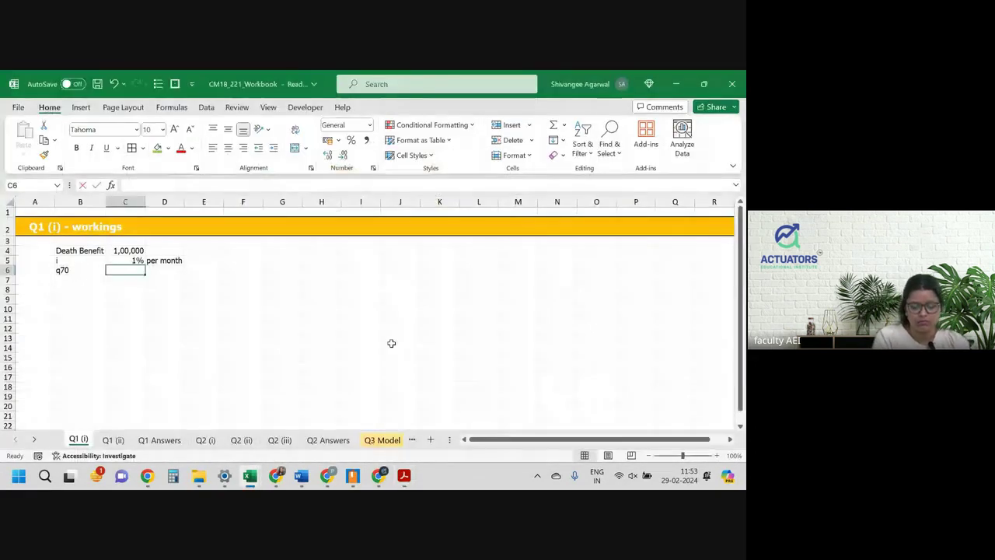
pyautogui.write('0.012')
pyautogui.hotkey('alt', 'Tab')
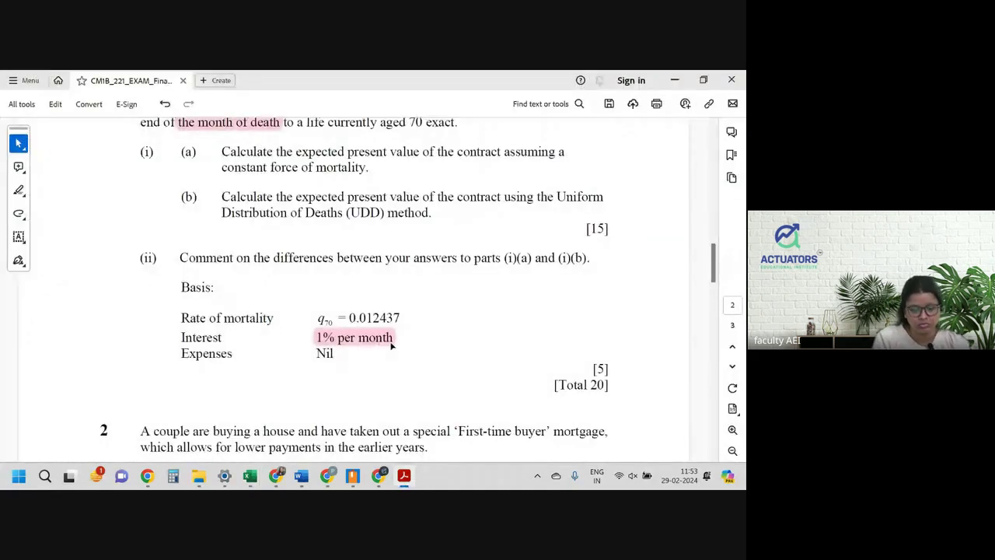
pyautogui.hotkey('alt', 'Tab')
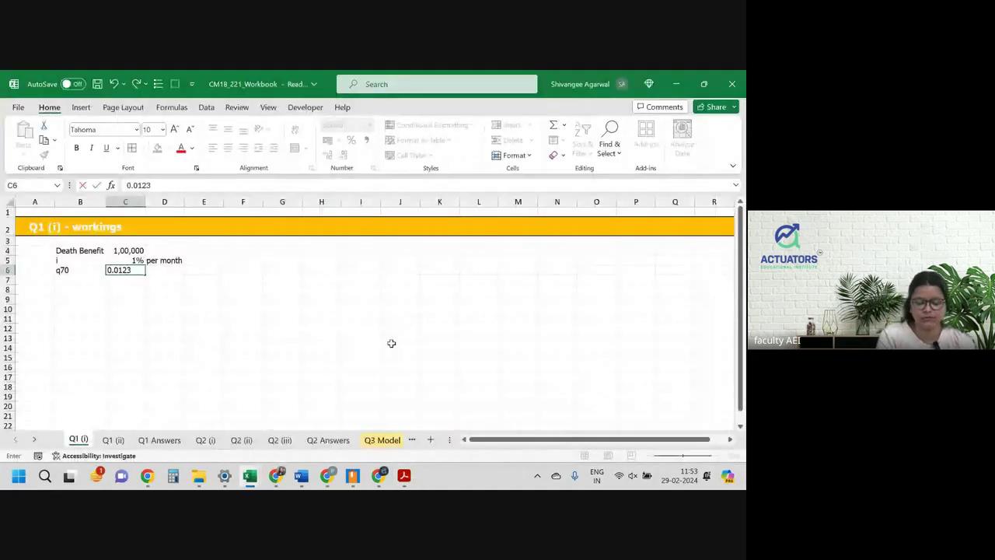
pyautogui.write('437')
pyautogui.hotkey('ctrl', 'Return')
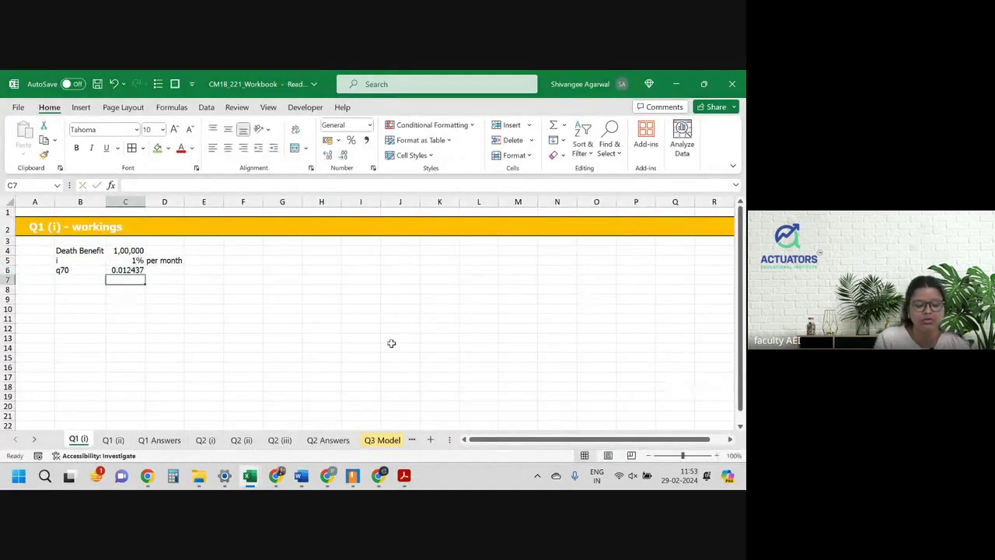
# Step: Shade the three input values in C4:C6 light orange
pyautogui.hotkey('shift', 'Up')
pyautogui.hotkey('shift', 'Up')
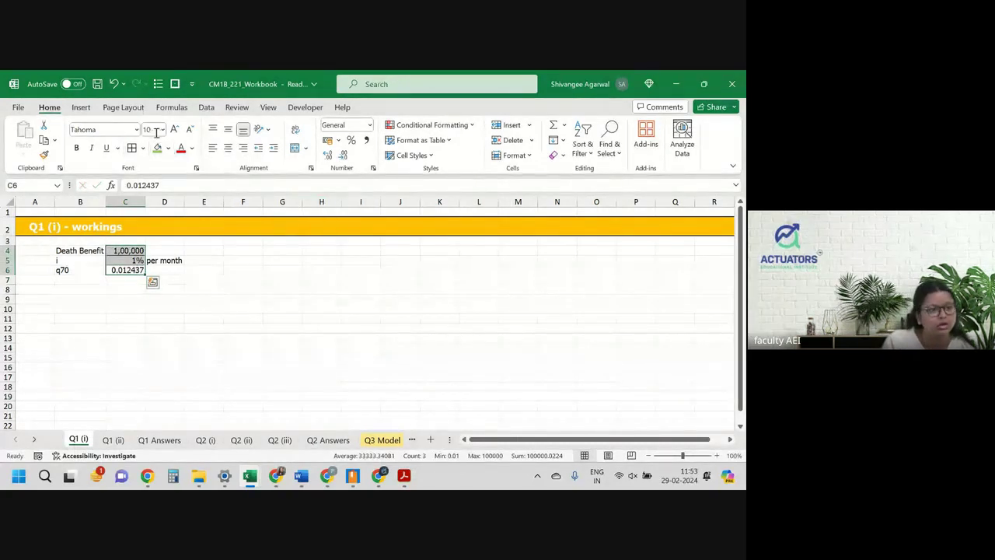
pyautogui.click(167, 152)
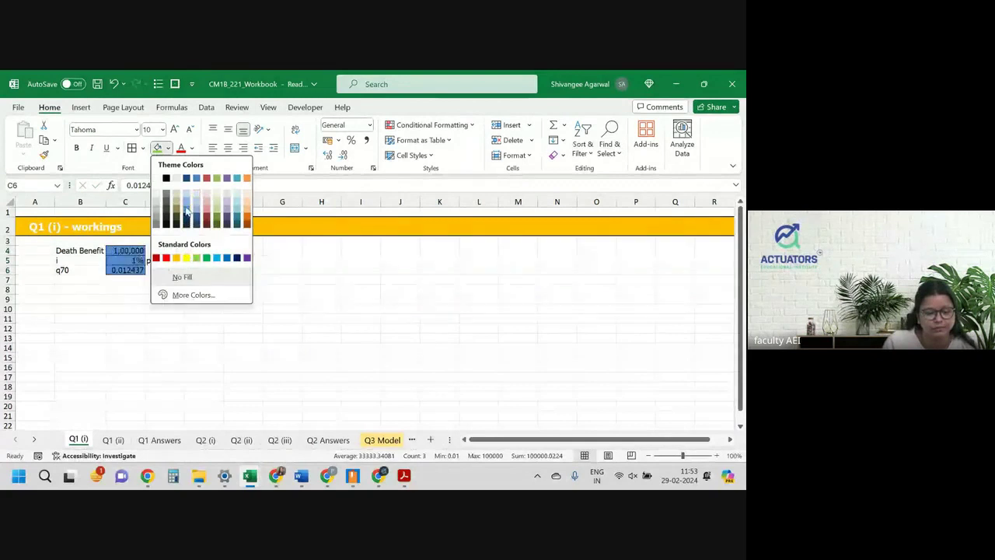
pyautogui.click(246, 202)
pyautogui.click(132, 319)
pyautogui.click(83, 289)
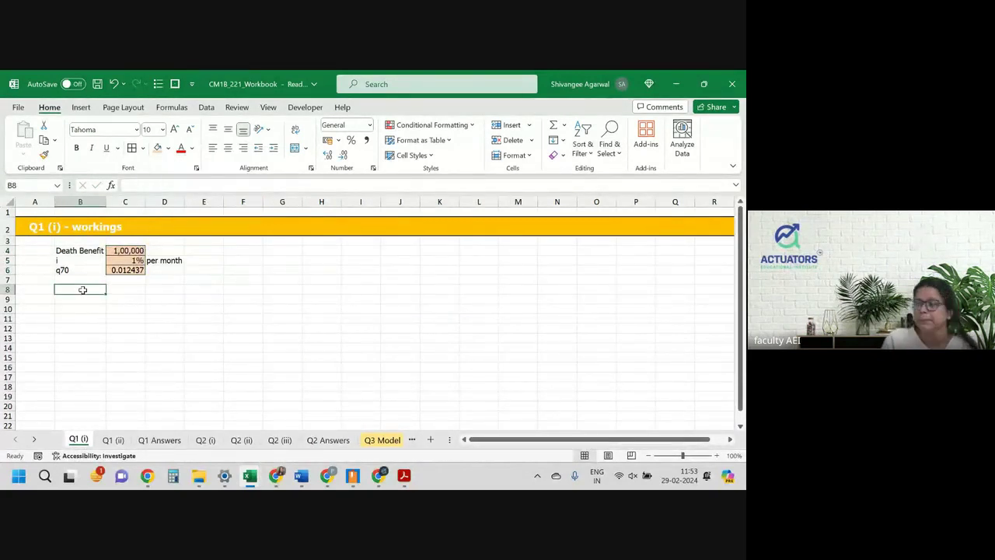
# Step: Add a Month header in B9 and list months 1 to 12 below it
pyautogui.click(87, 298)
pyautogui.write('Month')
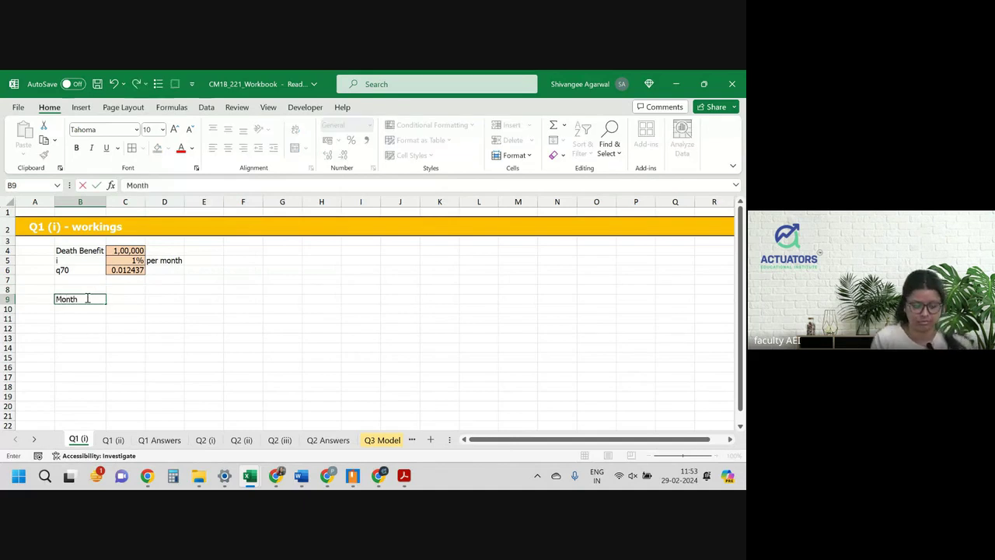
pyautogui.press('Return')
pyautogui.write('1')
pyautogui.press('Return')
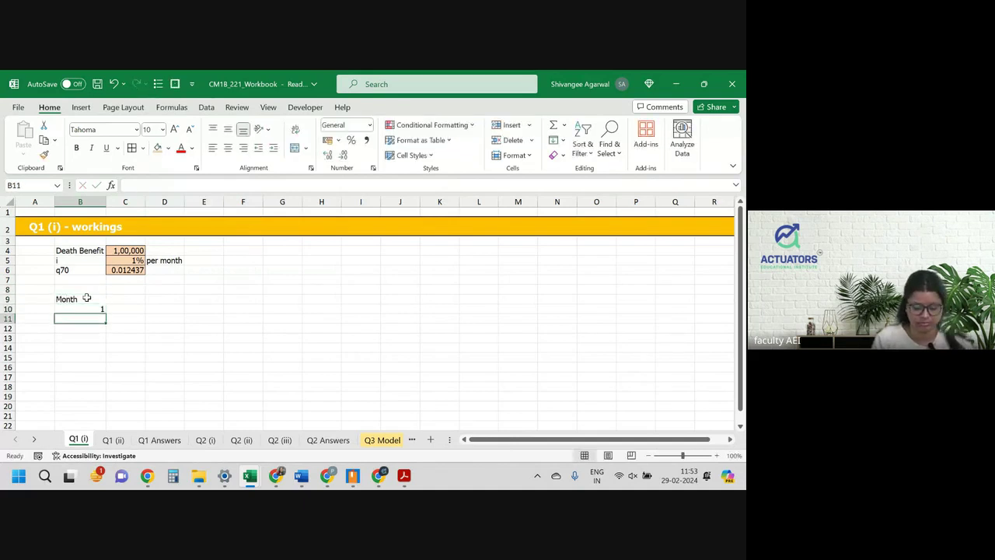
pyautogui.write('2')
pyautogui.press('Return')
pyautogui.write('3')
pyautogui.press('Return')
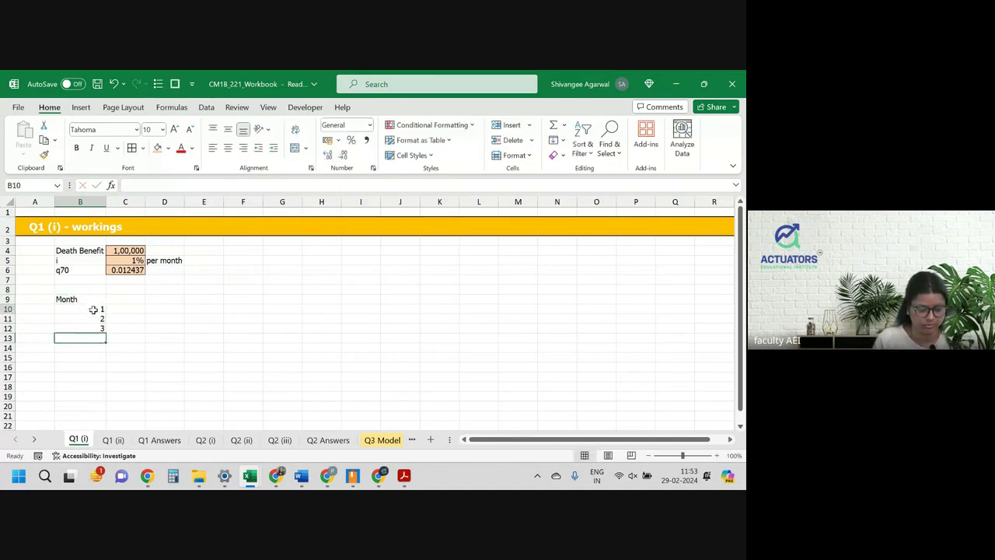
pyautogui.moveTo(98, 310); pyautogui.dragTo(106, 415)
# Step: Add Age and Discount Factor headers, then wrap and centre header row 9
pyautogui.click(127, 300)
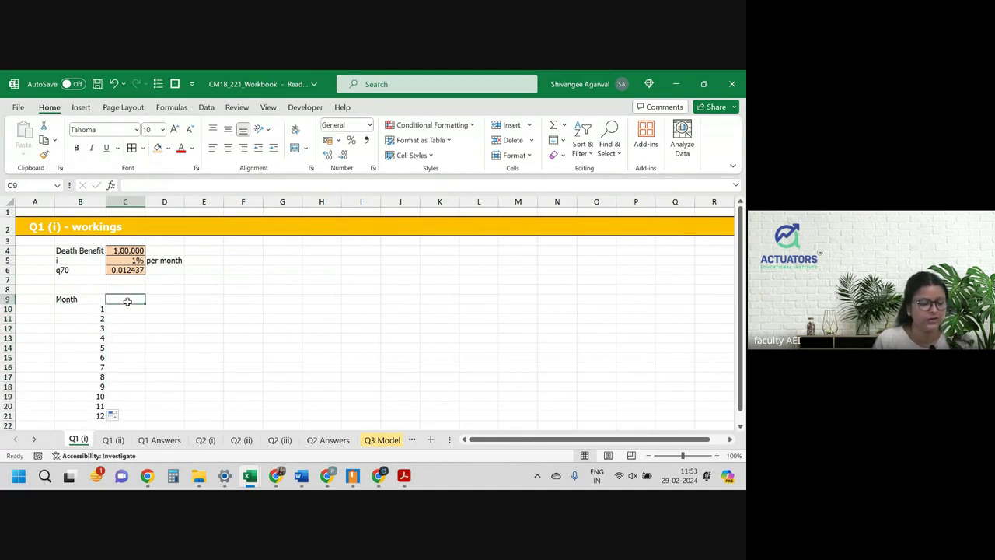
pyautogui.write('Age')
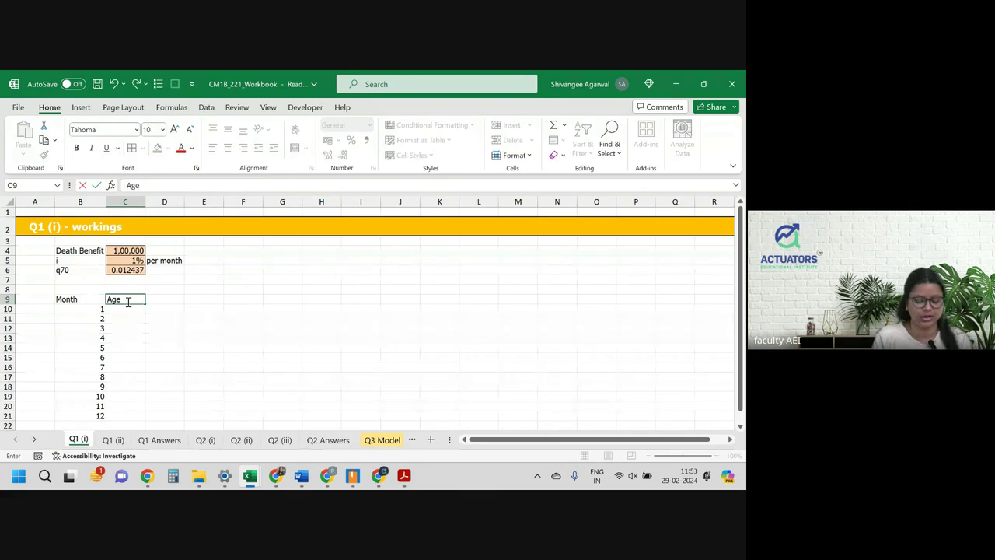
pyautogui.press('Right')
pyautogui.press('Right')
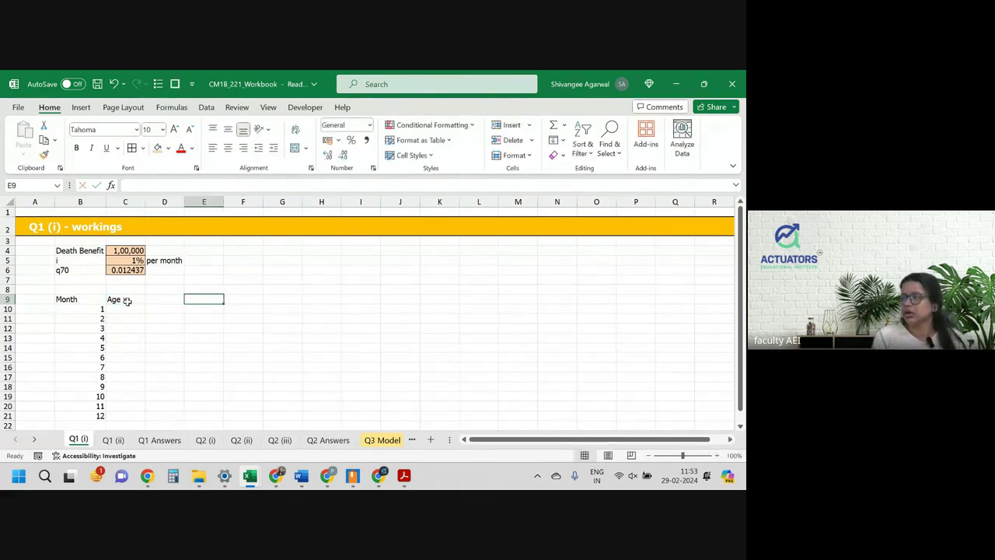
pyautogui.write('Disco')
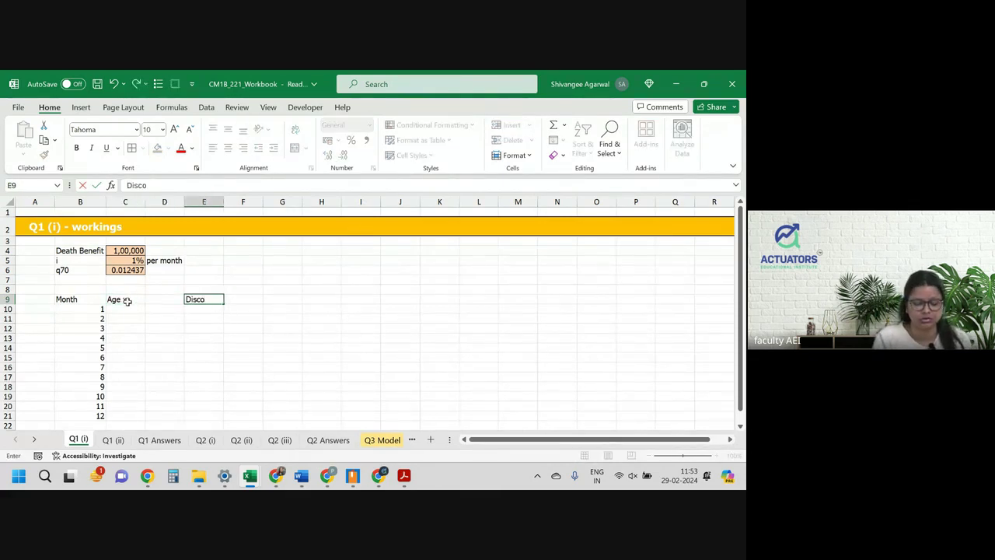
pyautogui.write('unt Fac')
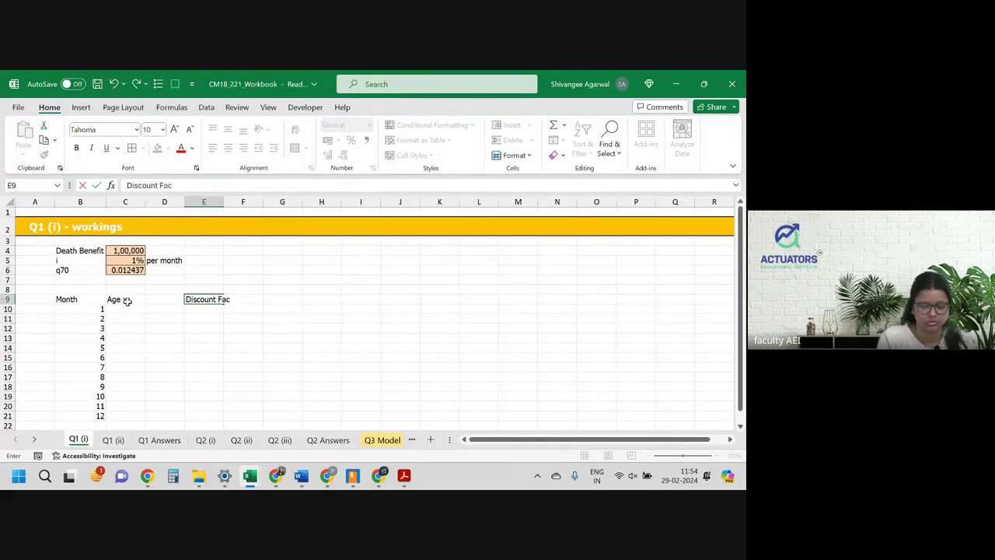
pyautogui.write('tor')
pyautogui.press('Tab')
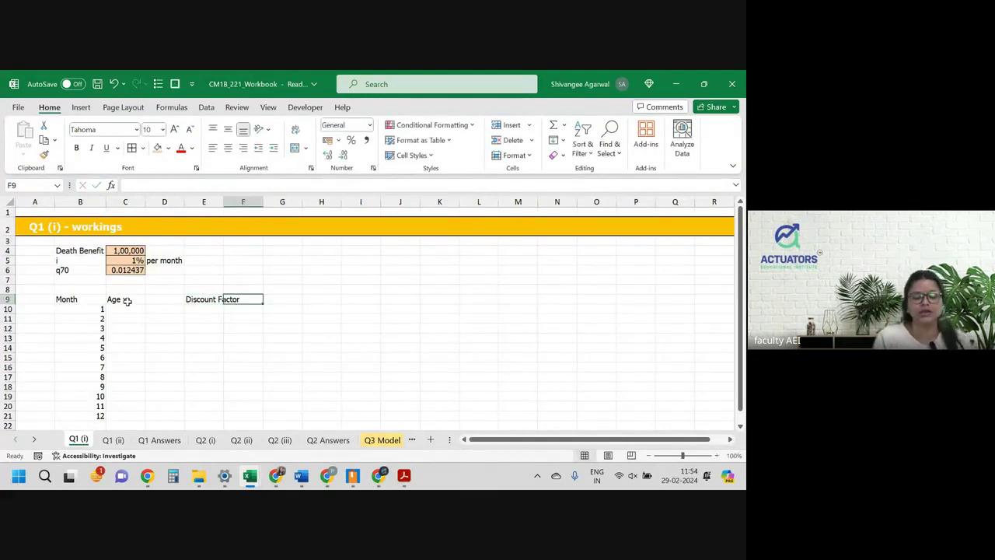
pyautogui.click(7, 299)
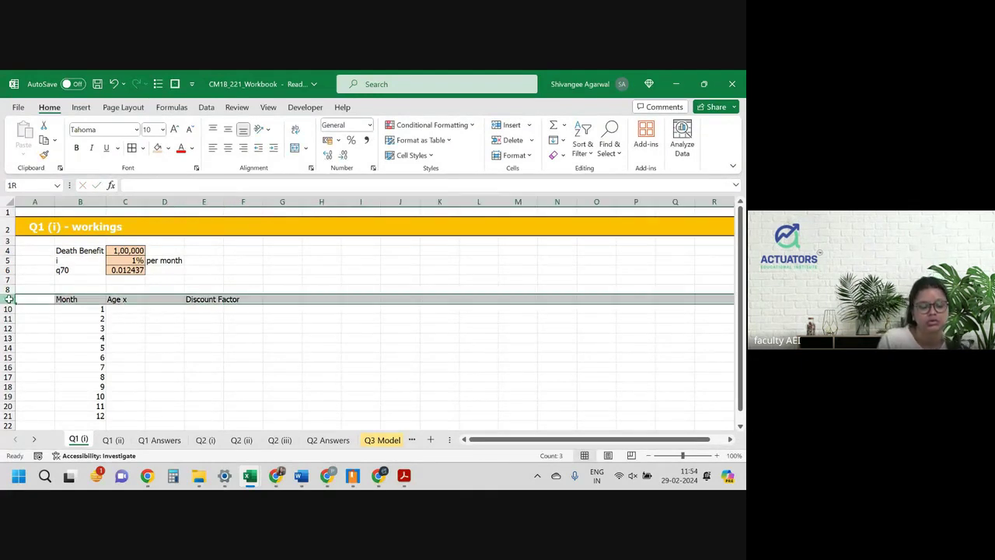
pyautogui.click(296, 131)
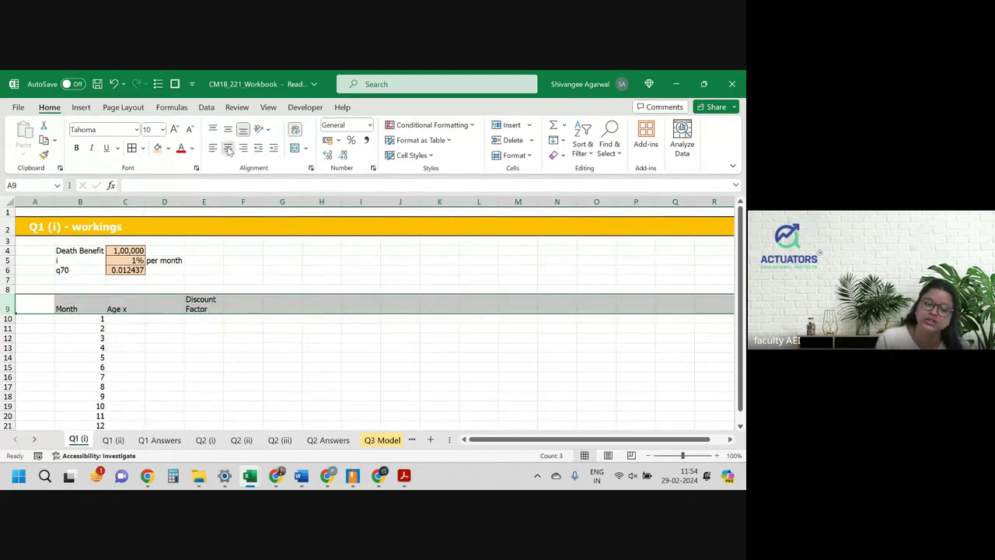
pyautogui.click(228, 147)
pyautogui.click(247, 307)
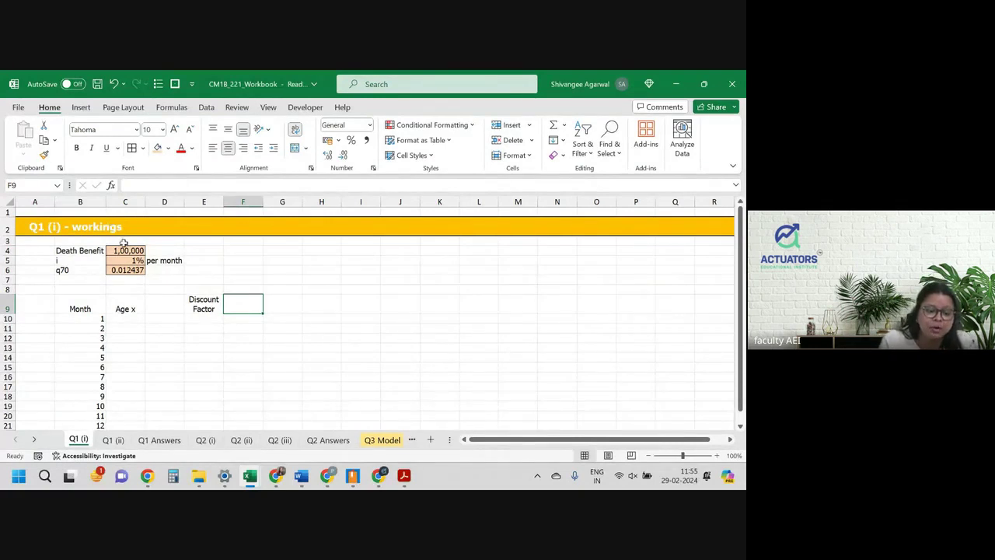
pyautogui.click(125, 249)
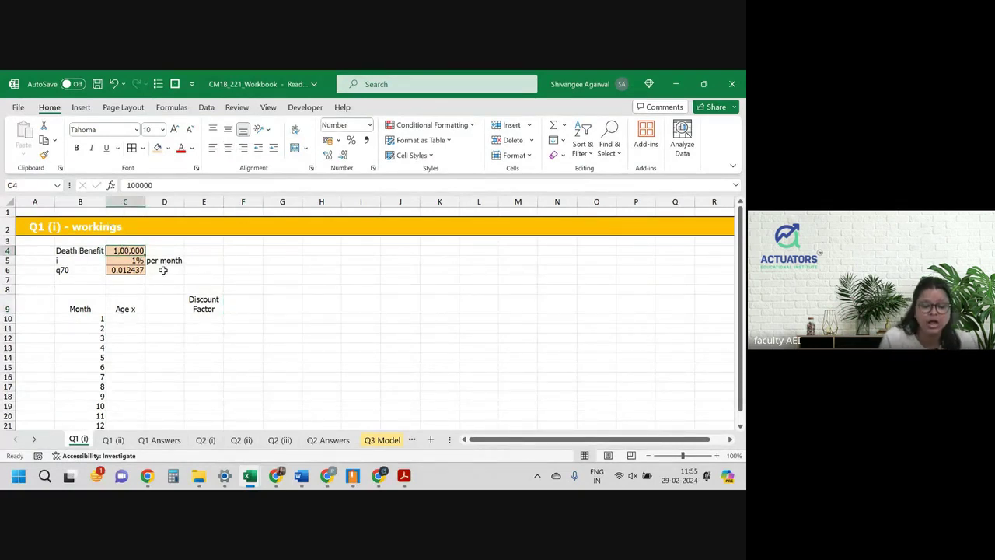
pyautogui.click(204, 319)
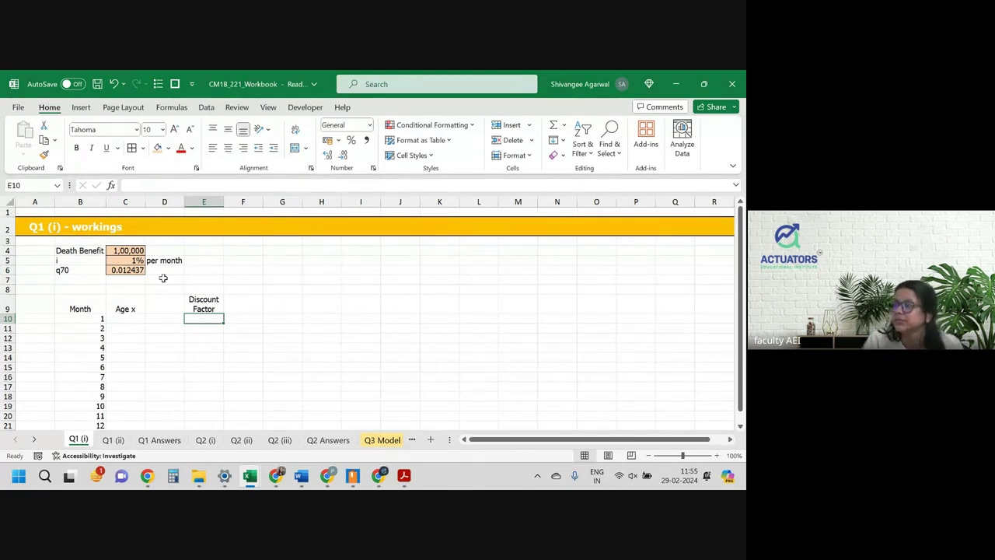
pyautogui.click(133, 317)
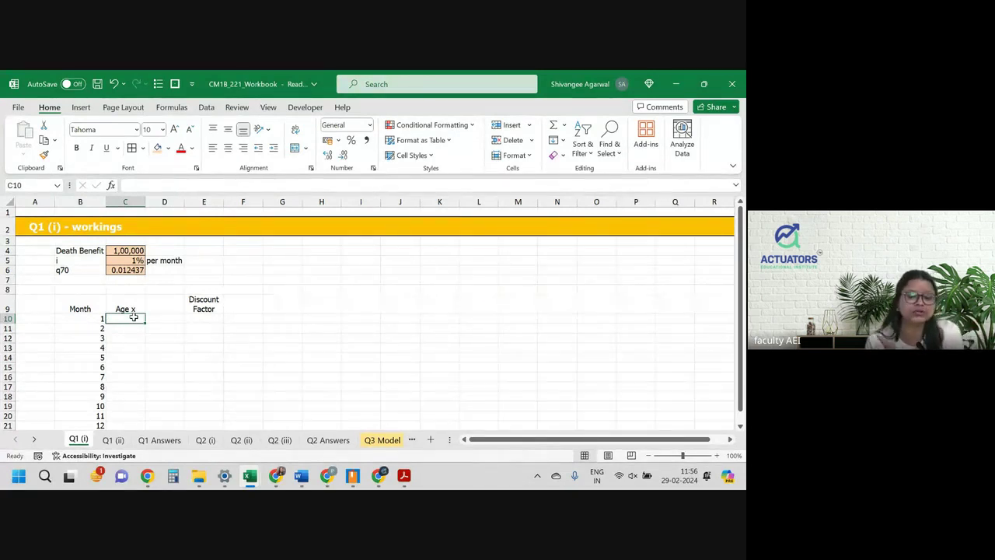
# Step: Enter ages as =70+B10/12, then the previous age +1/12, filled down to month 12
pyautogui.write('=70')
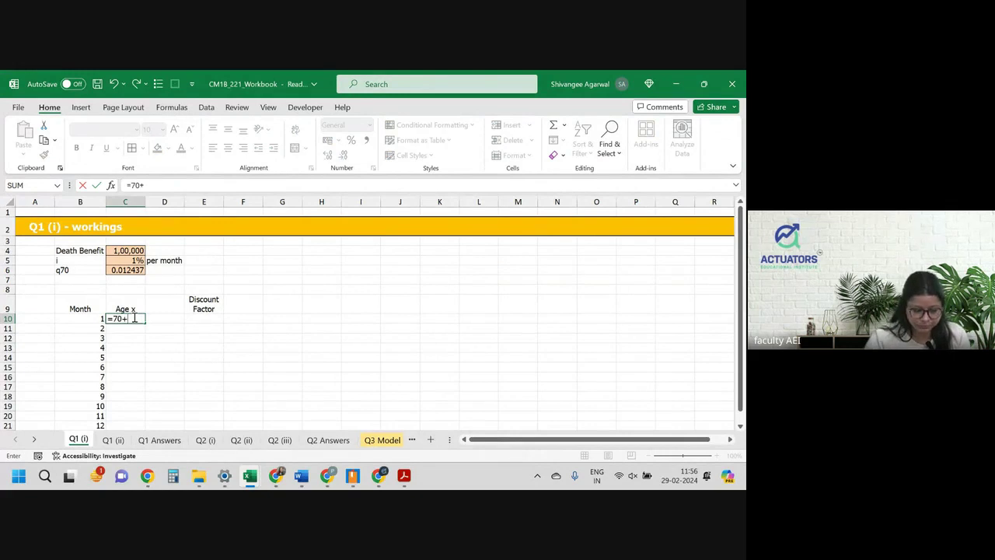
pyautogui.write('+B10/12')
pyautogui.press('Return')
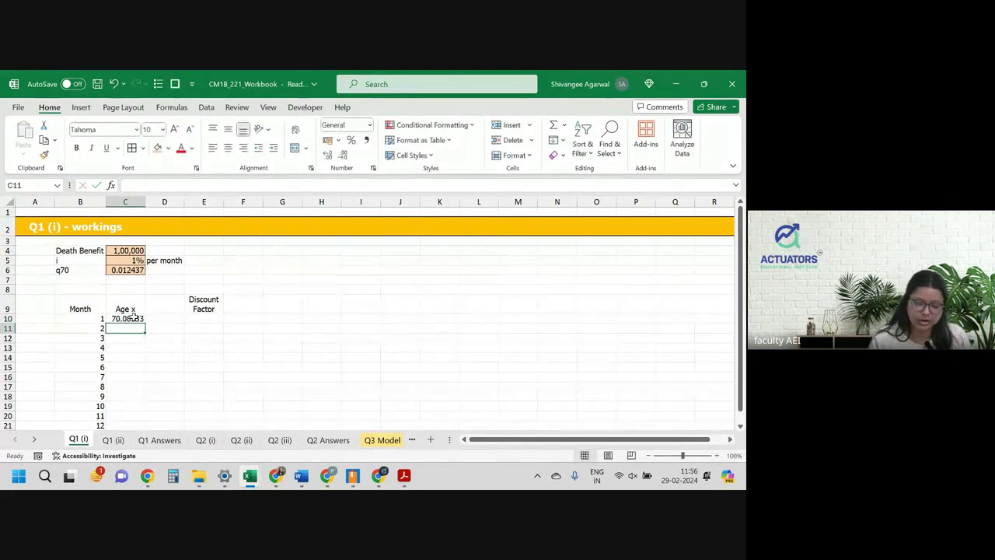
pyautogui.write('=')
pyautogui.click(132, 315)
pyautogui.write('+')
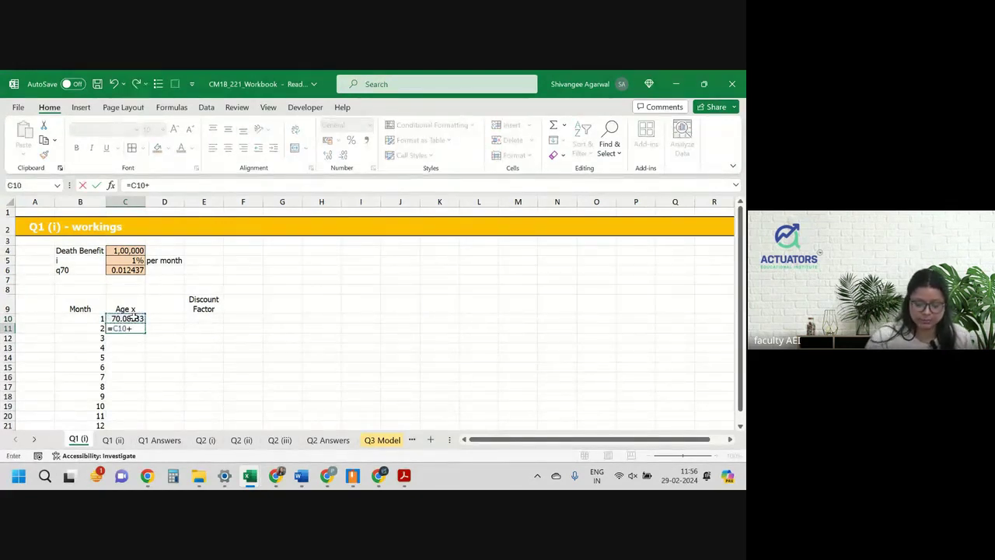
pyautogui.write('1/12')
pyautogui.press('Return')
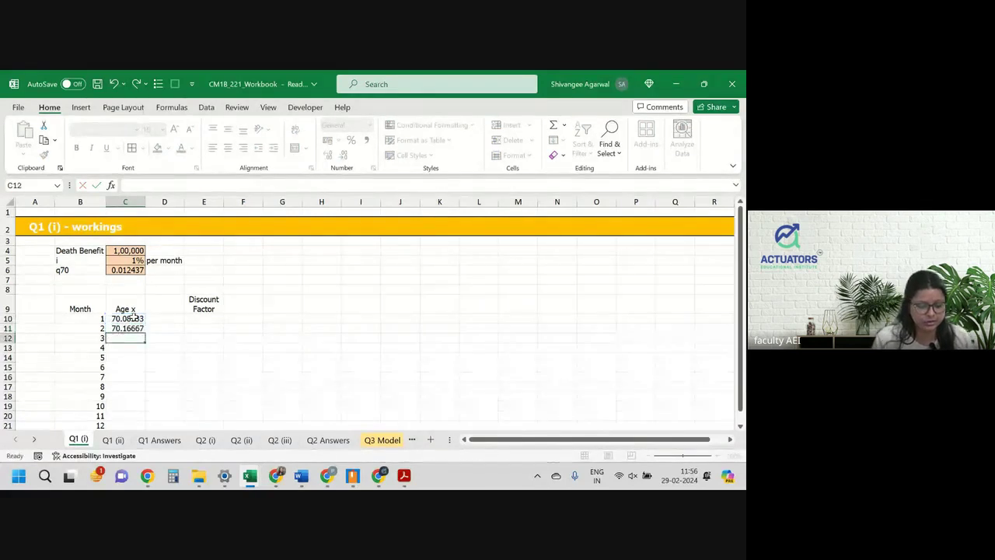
pyautogui.click(142, 330)
pyautogui.doubleClick(143, 333)
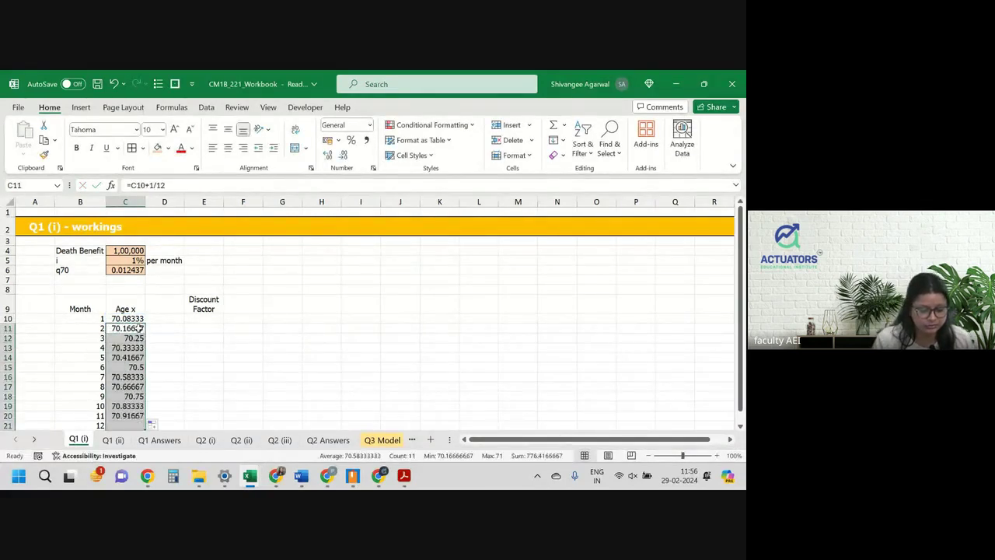
# Step: Show the twelve ages, 70.083 to 71.000, to three decimal places
pyautogui.click(128, 319)
pyautogui.hotkey('ctrl', 'shift', 'Down')
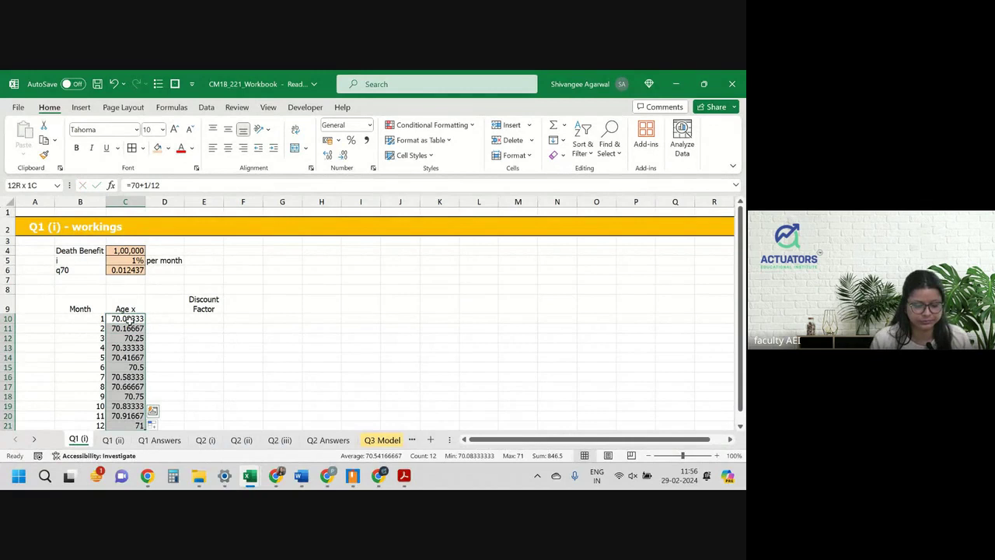
pyautogui.click(343, 155)
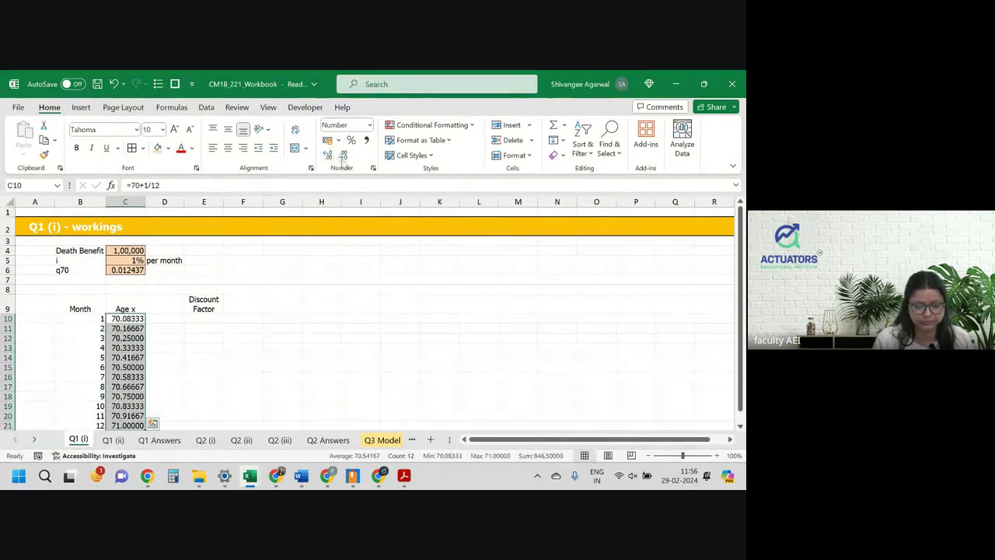
pyautogui.click(343, 155)
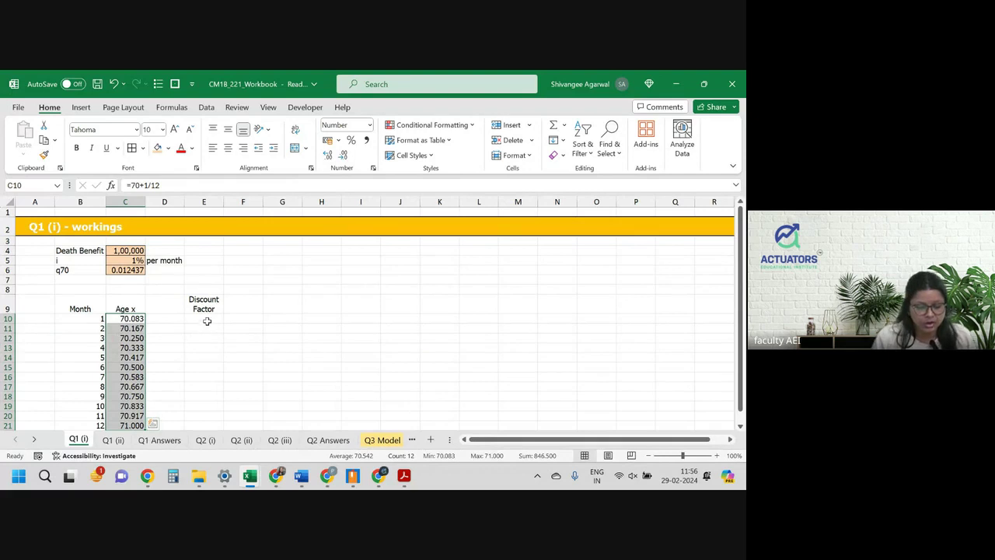
pyautogui.click(207, 320)
# Step: Enter the month 1 discount factor formula =(1+$C$5)^-B10 in E10
pyautogui.write('=(+')
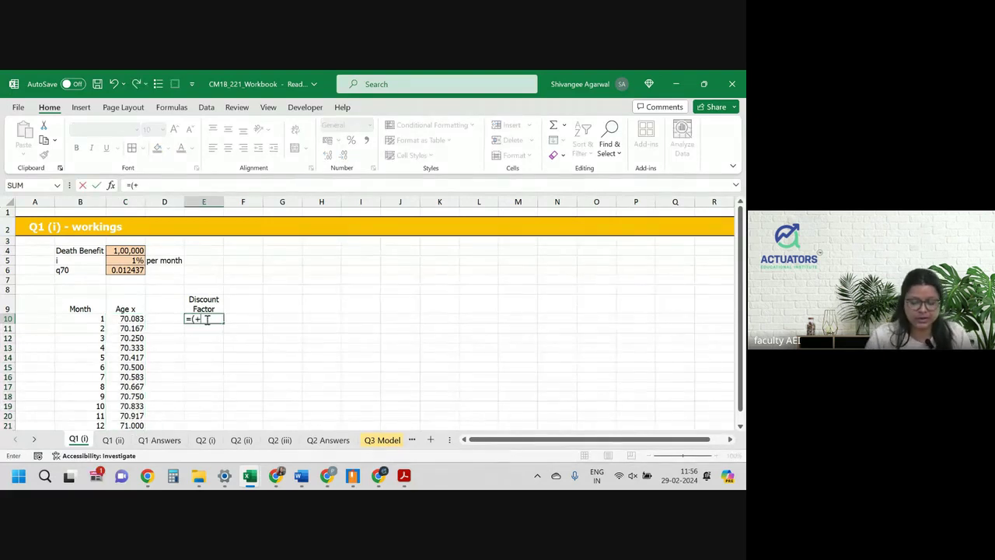
pyautogui.press('BackSpace')
pyautogui.write('1+')
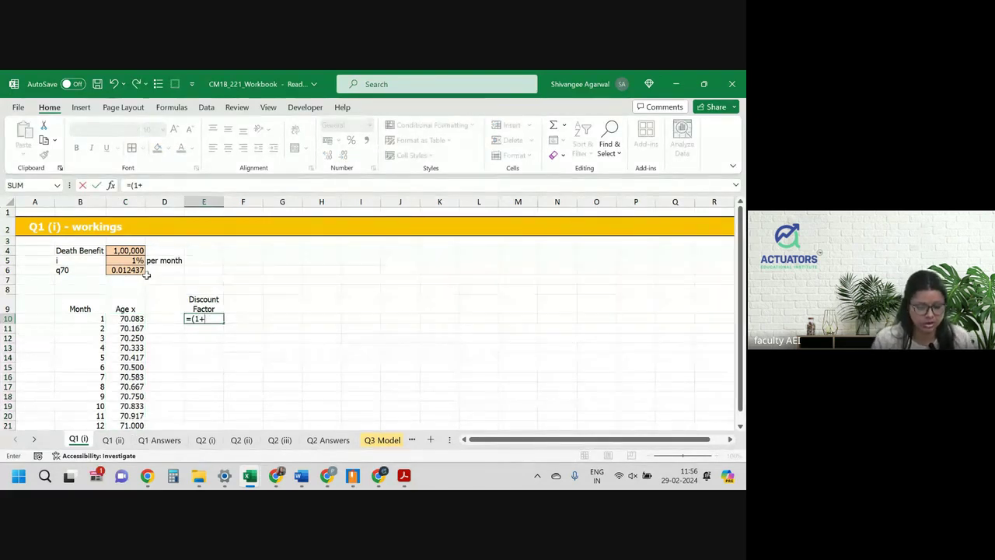
pyautogui.click(136, 259)
pyautogui.press('F3')
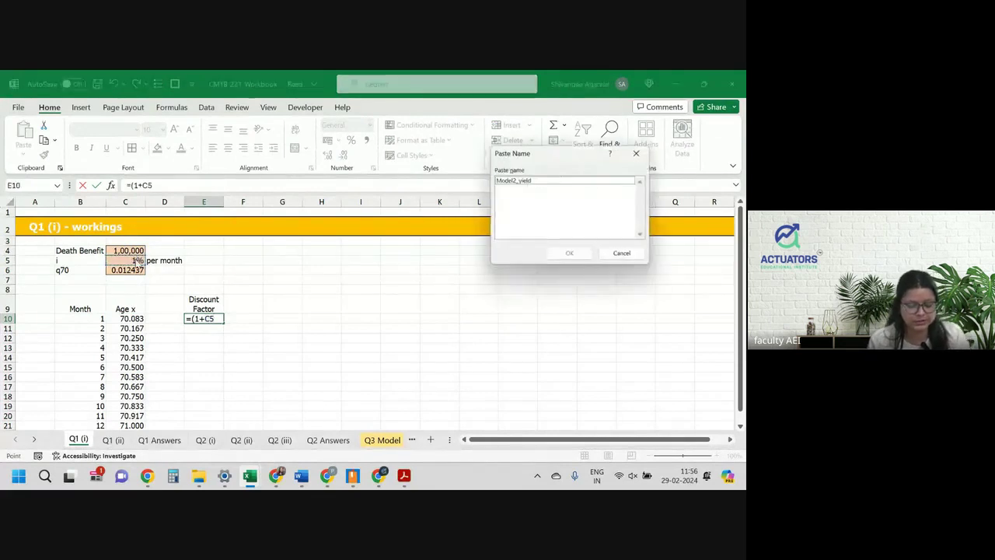
pyautogui.click(630, 261)
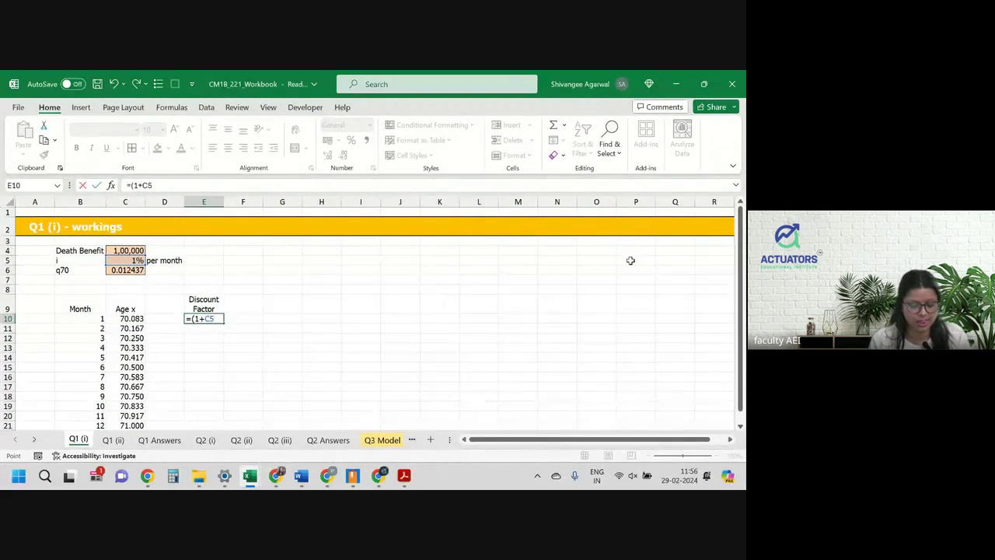
pyautogui.press('F4')
pyautogui.write(')^')
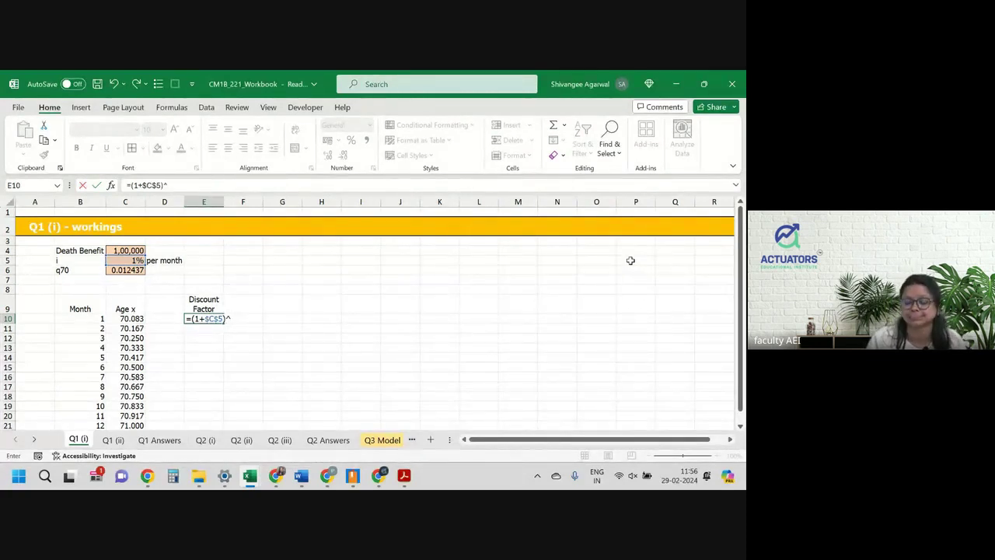
pyautogui.write('-')
pyautogui.press('Left')
pyautogui.press('Left')
pyautogui.press('Left')
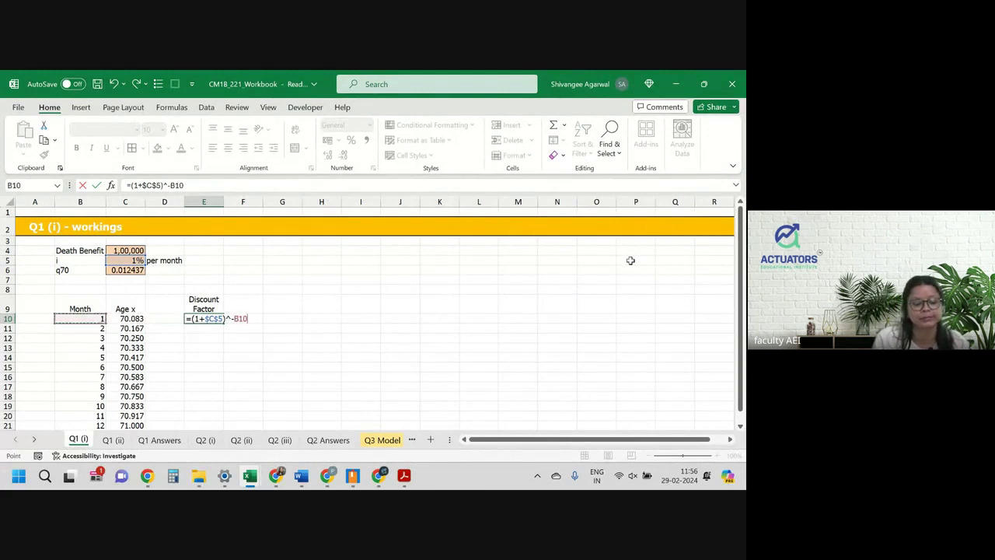
pyautogui.press('Return')
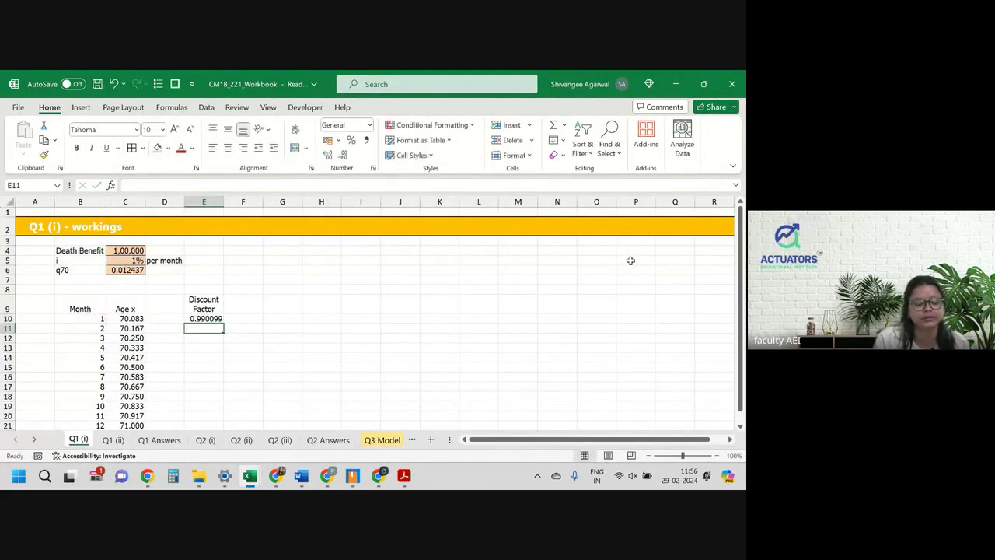
# Step: Format the discount factor to six decimals and fill it down to month 12 (0.887449)
pyautogui.click(205, 318)
pyautogui.click(346, 156)
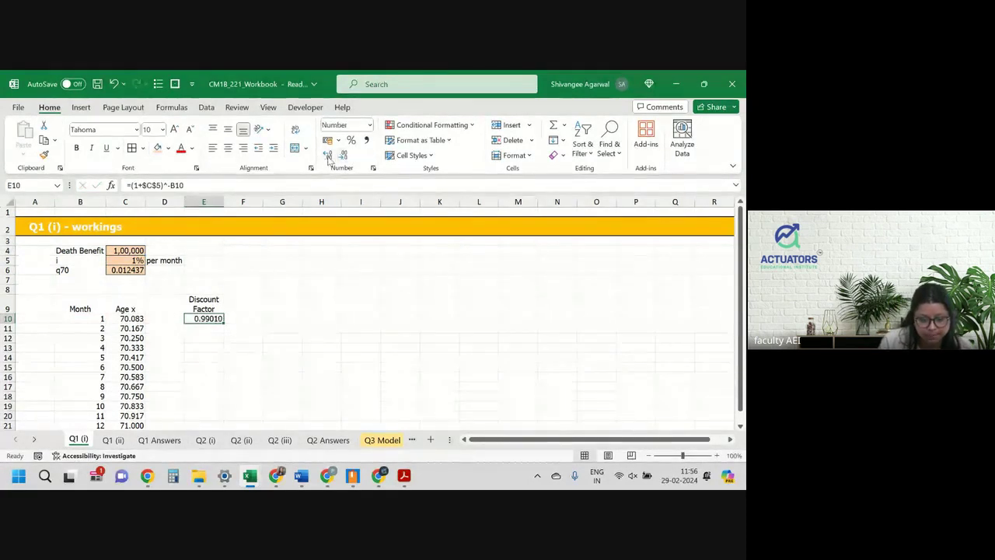
pyautogui.click(330, 156)
pyautogui.moveTo(225, 321); pyautogui.dragTo(218, 400)
pyautogui.scroll(-1, 224, 410)
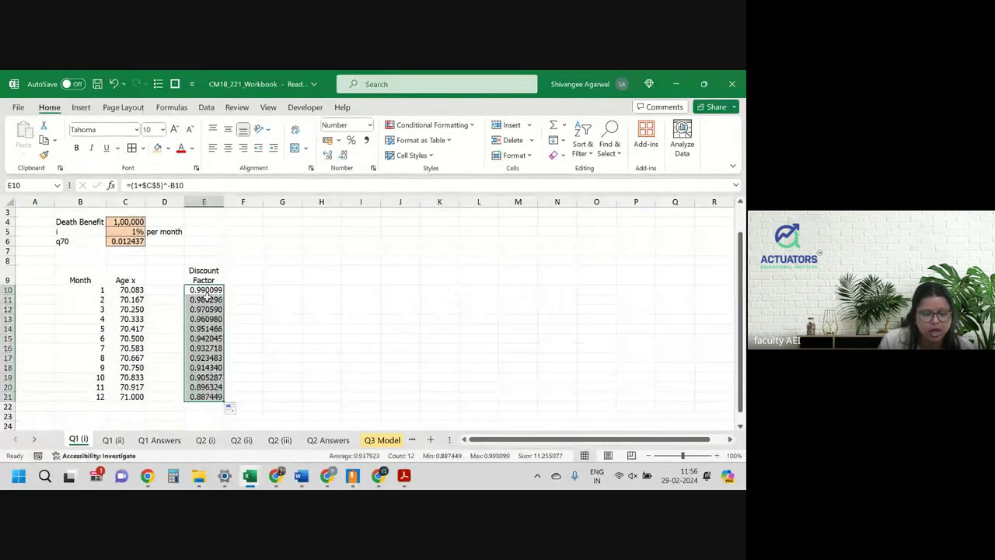
pyautogui.scroll(1, 209, 326)
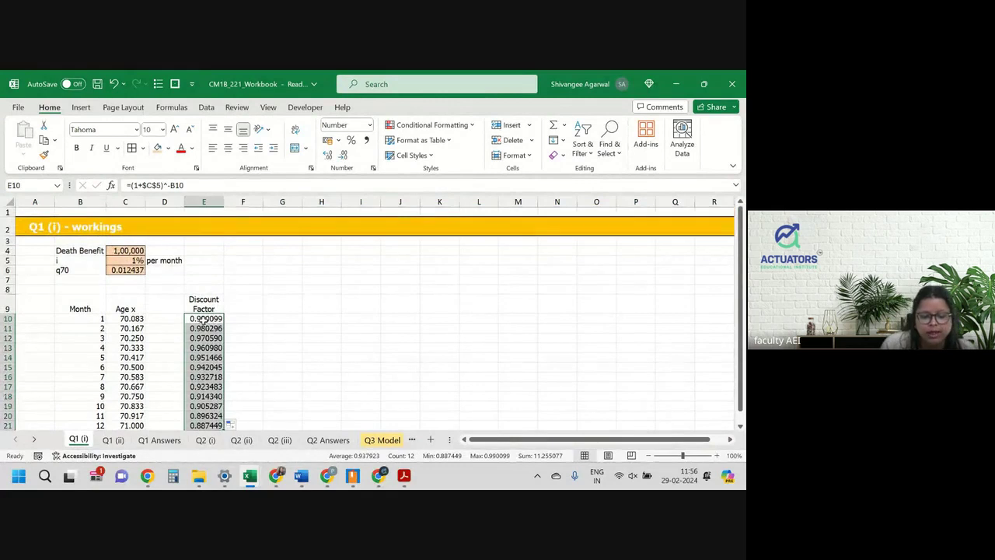
# Step: Select the empty column D cells from D9 down and delete them, shifting cells left
pyautogui.click(203, 320)
pyautogui.scroll(-3, 203, 319)
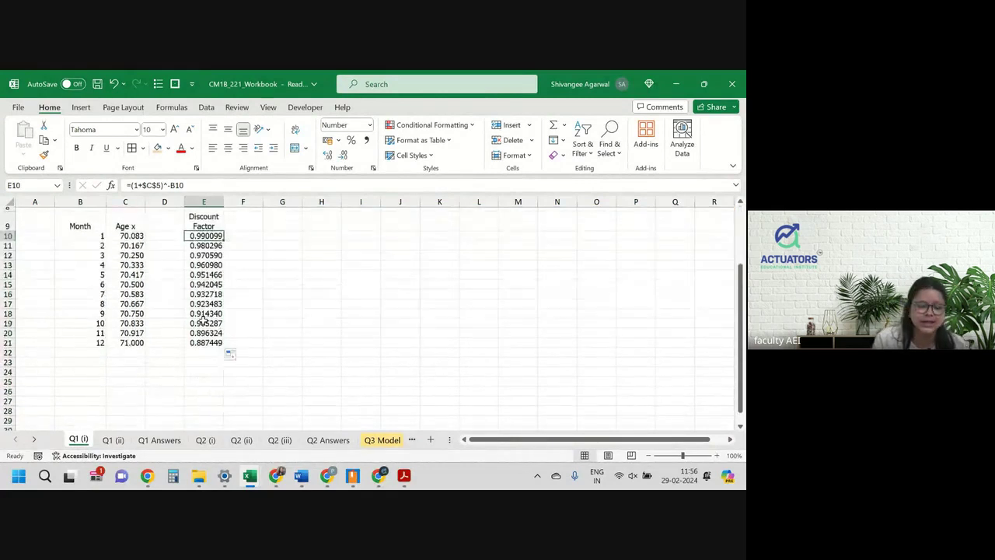
pyautogui.scroll(3, 265, 300)
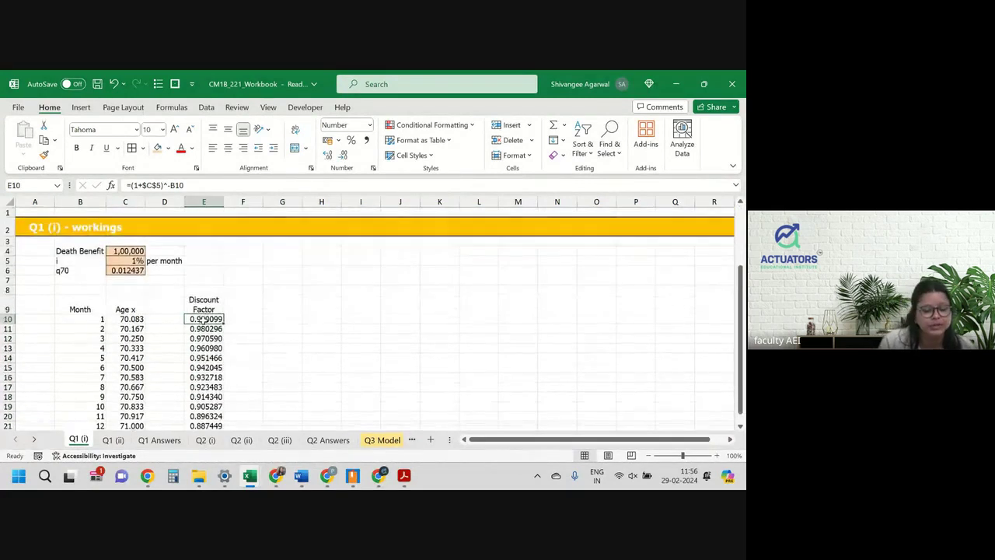
pyautogui.click(244, 302)
pyautogui.click(163, 302)
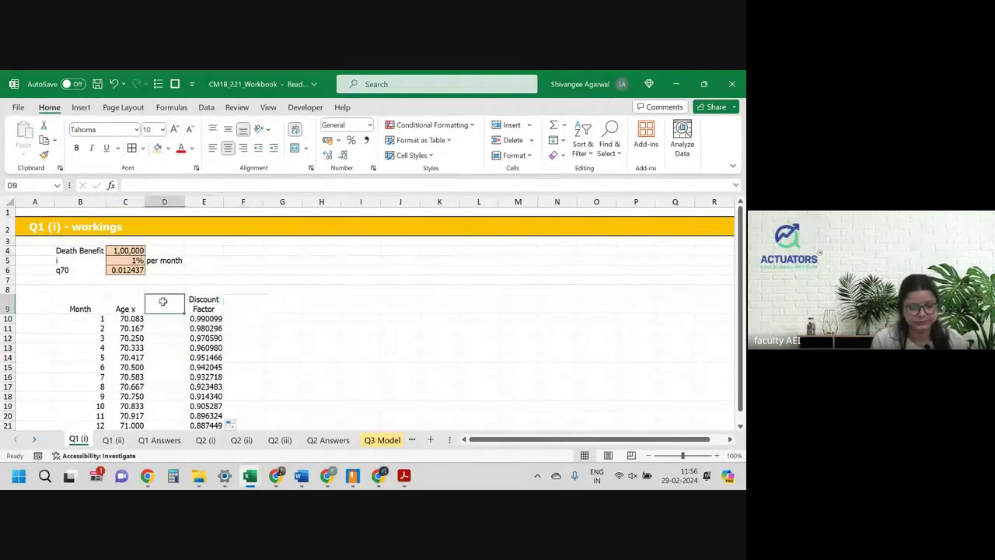
pyautogui.hotkey('ctrl', 'shift', 'Down')
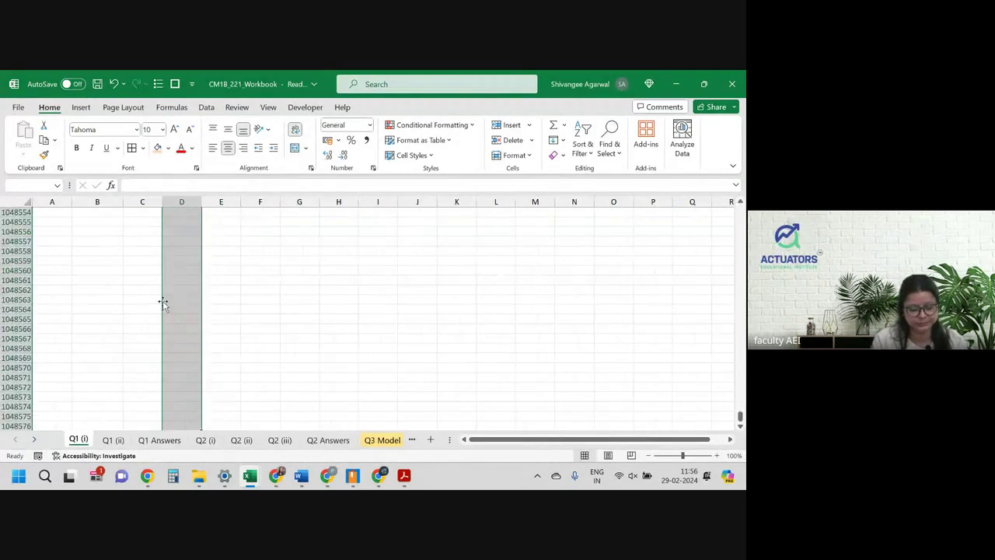
pyautogui.rightClick(176, 298)
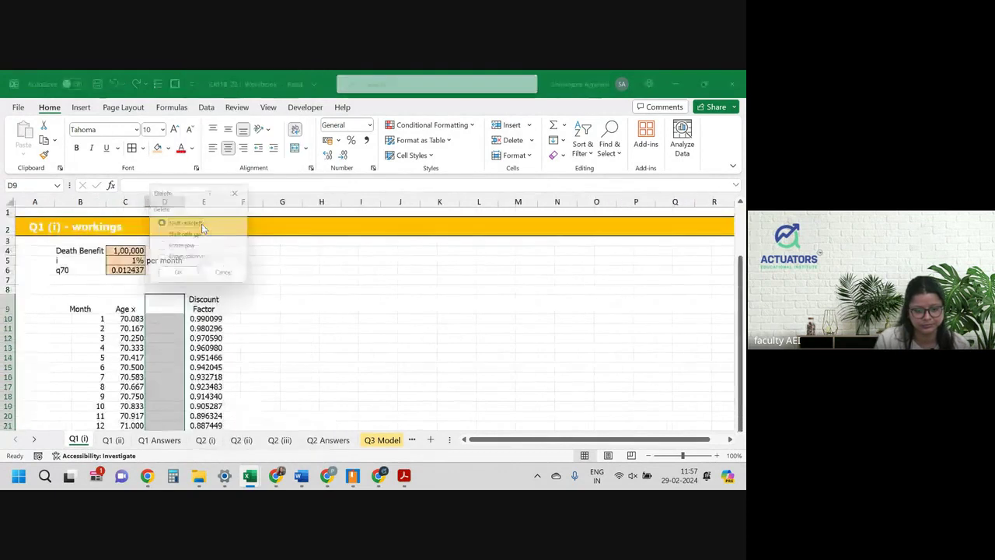
pyautogui.click(217, 221)
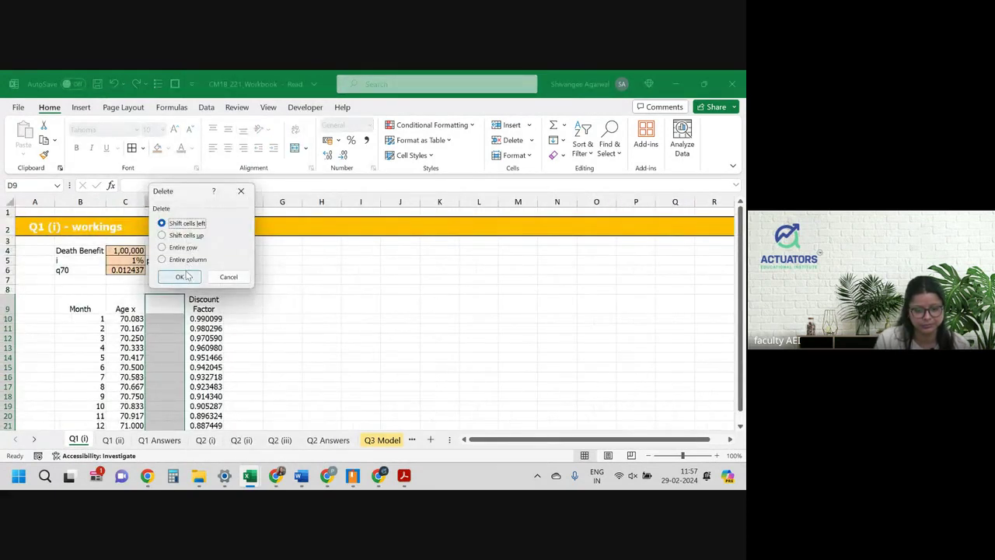
pyautogui.click(179, 277)
# Step: Select cell E9 for the next column's header
pyautogui.click(214, 306)
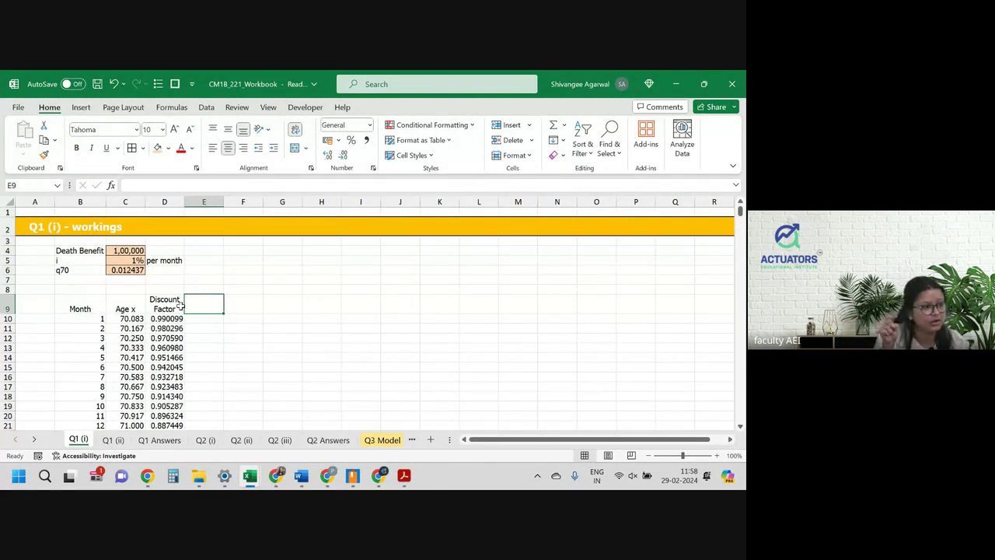
# Step: Add the 1/12qx header in E9 and the formula =1-(1-$C$6)^(1/12) in E10
pyautogui.write('1/')
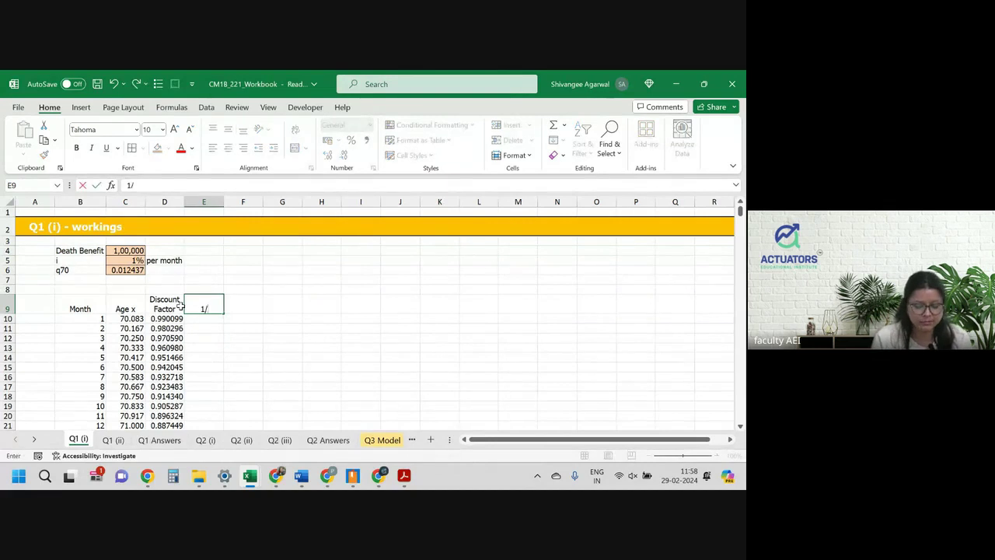
pyautogui.write('12qx')
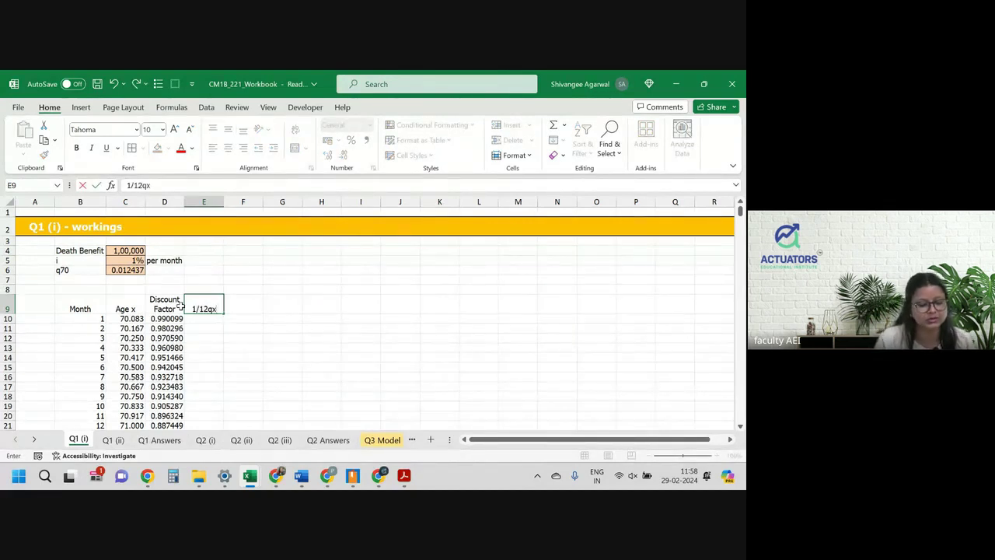
pyautogui.press('Return')
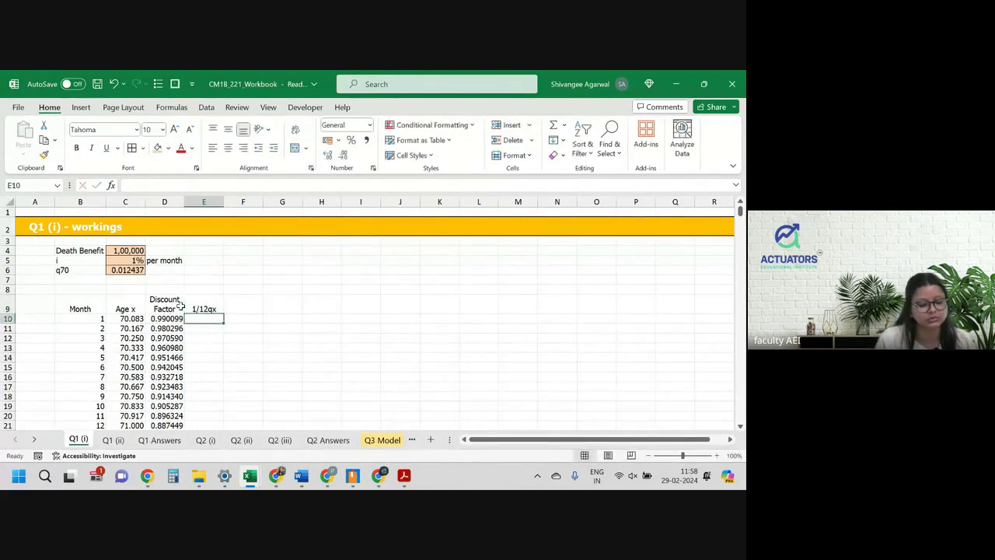
pyautogui.write('=(')
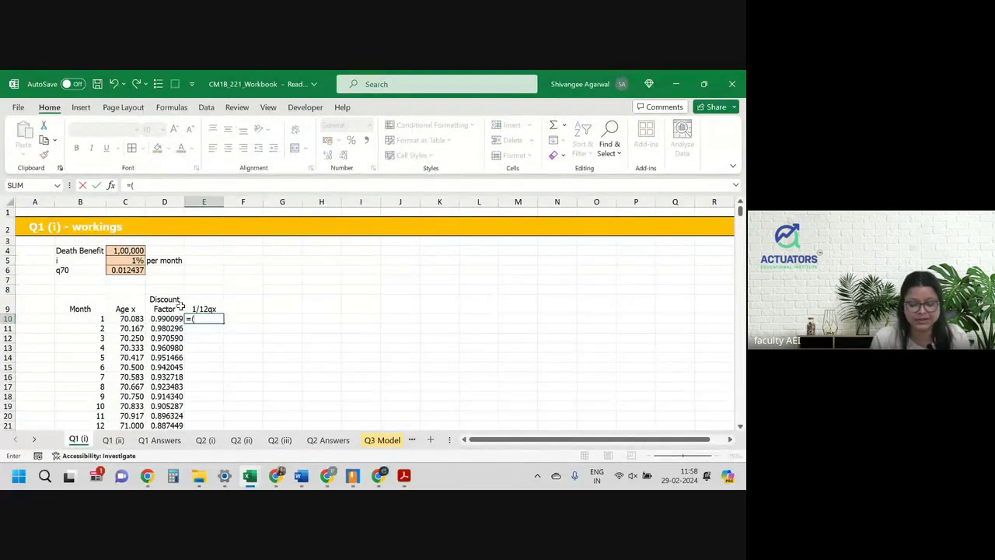
pyautogui.write('1-')
pyautogui.press('Up')
pyautogui.press('Up')
pyautogui.press('Up')
pyautogui.press('Up')
pyautogui.press('Left')
pyautogui.press('Left')
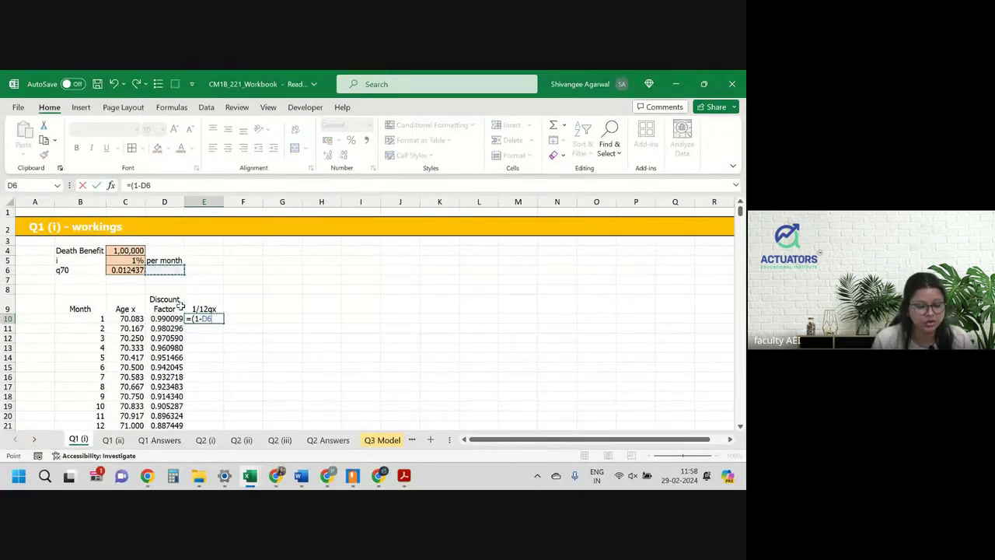
pyautogui.press('F4')
pyautogui.write(')^')
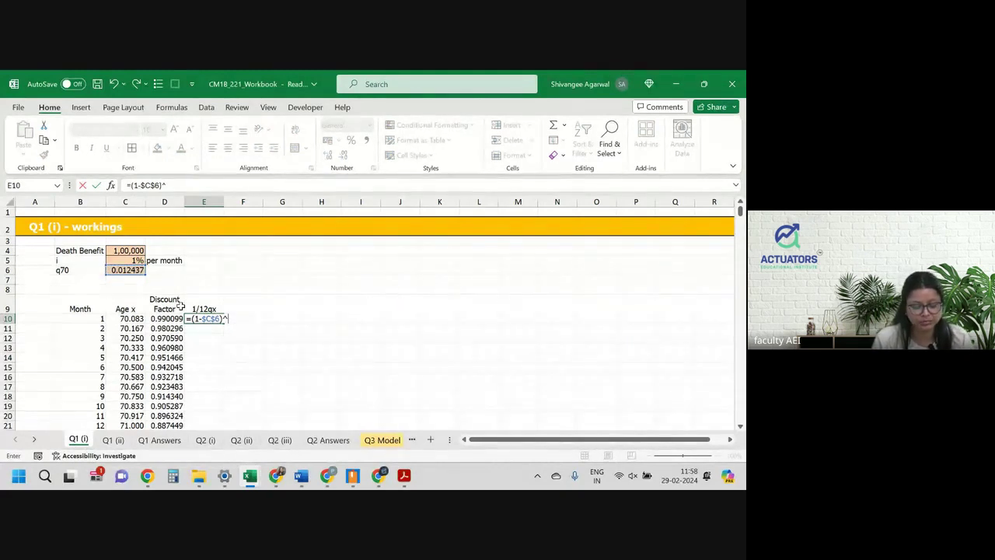
pyautogui.write('(1/12)')
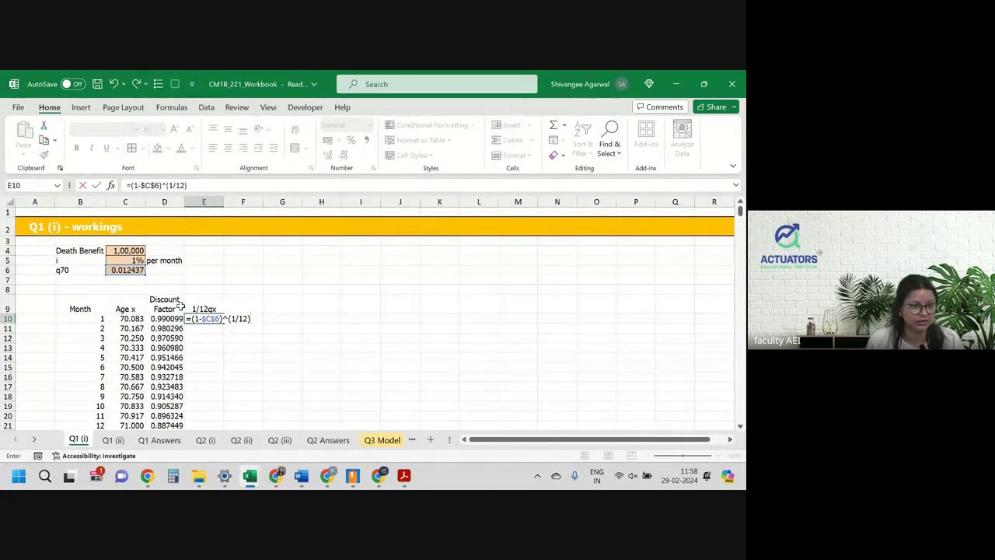
pyautogui.click(130, 183)
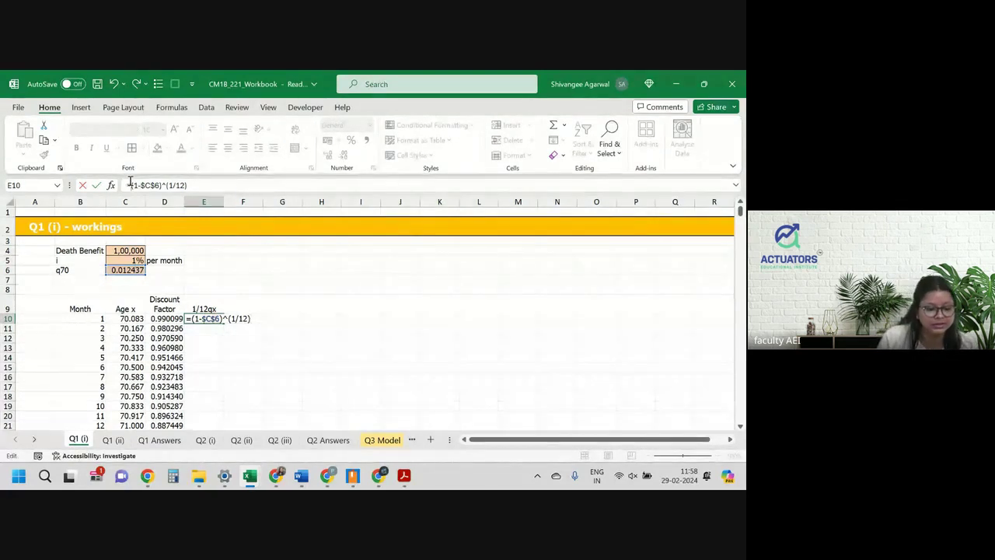
pyautogui.write('1-')
pyautogui.press('Return')
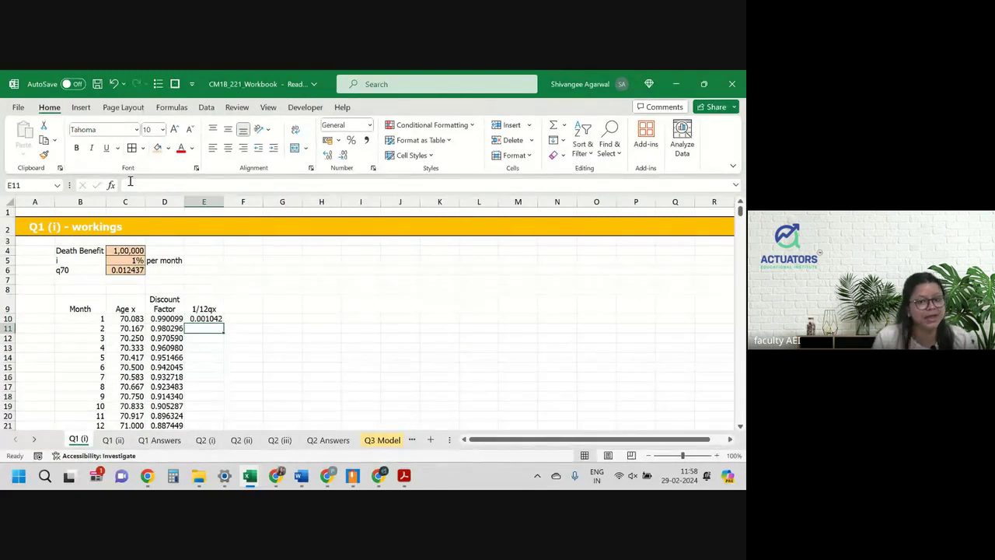
# Step: Copy the 1/12qx formula down to row 21 and show two more decimal places (0.00104237)
pyautogui.click(209, 317)
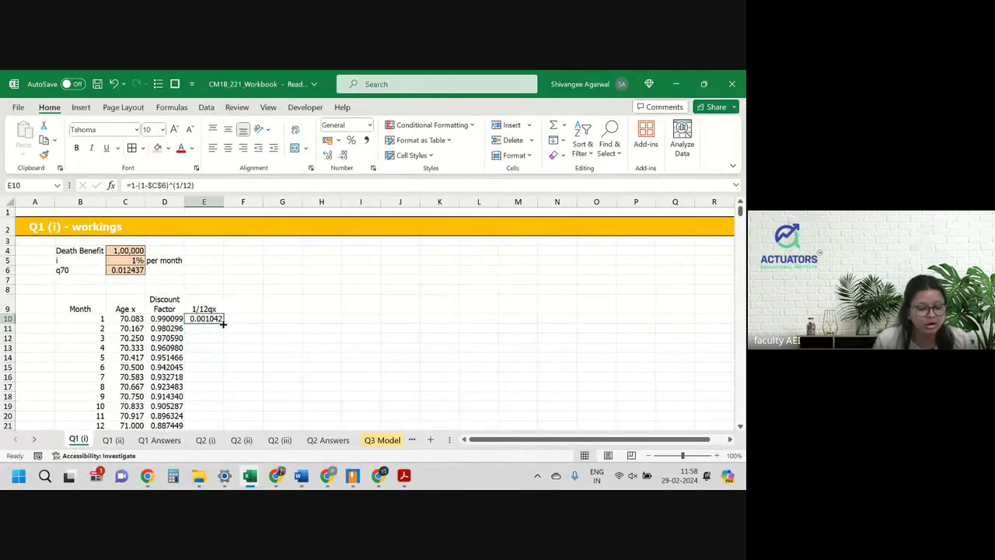
pyautogui.doubleClick(223, 323)
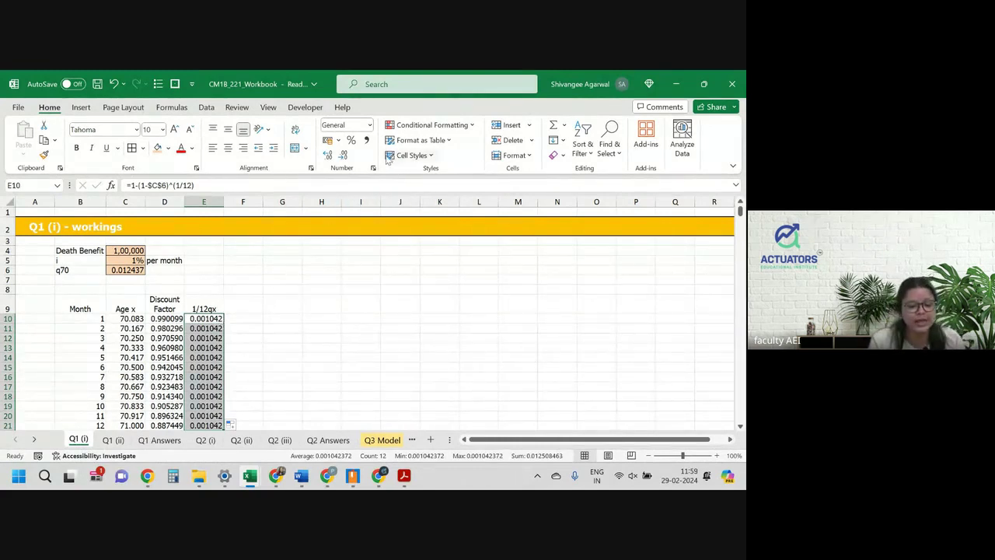
pyautogui.click(328, 155)
pyautogui.click(327, 154)
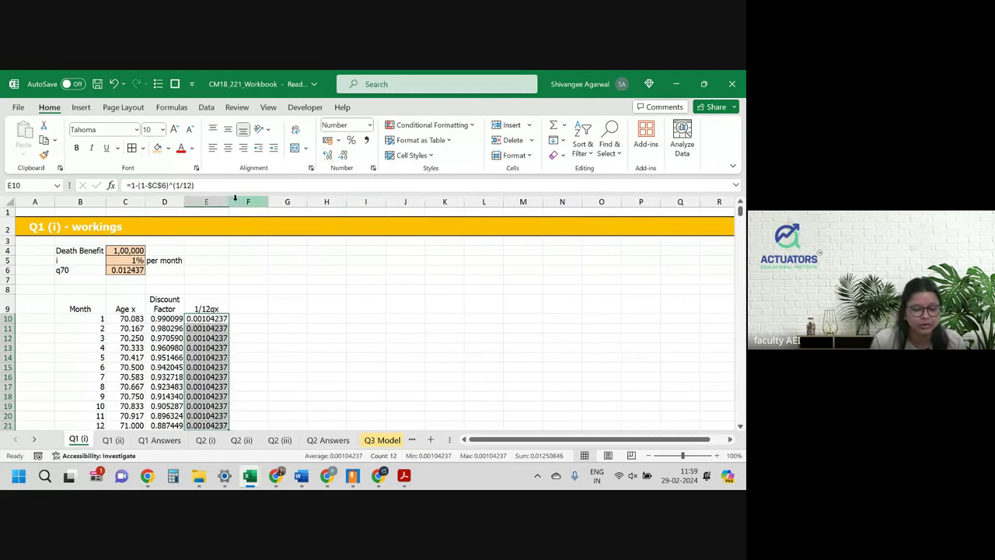
pyautogui.click(240, 305)
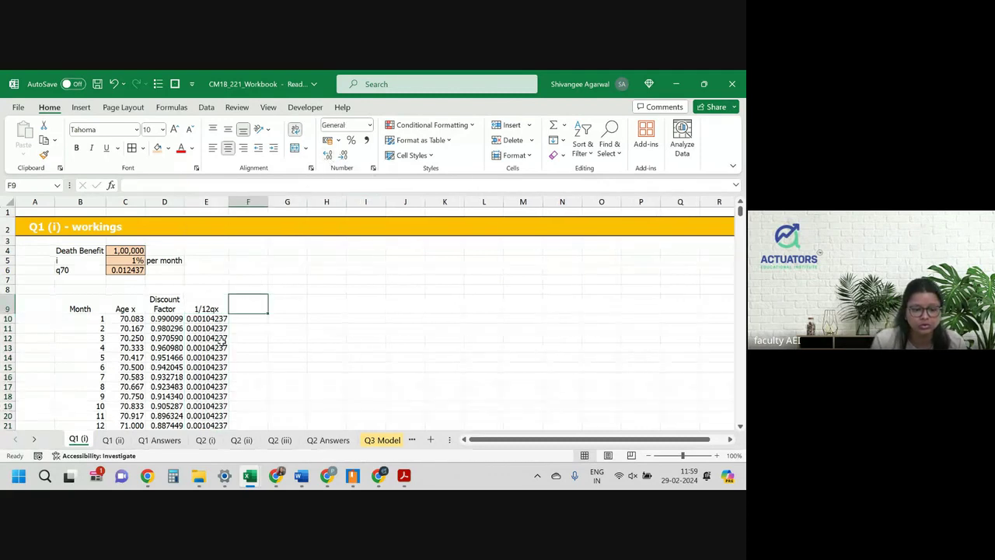
pyautogui.click(215, 346)
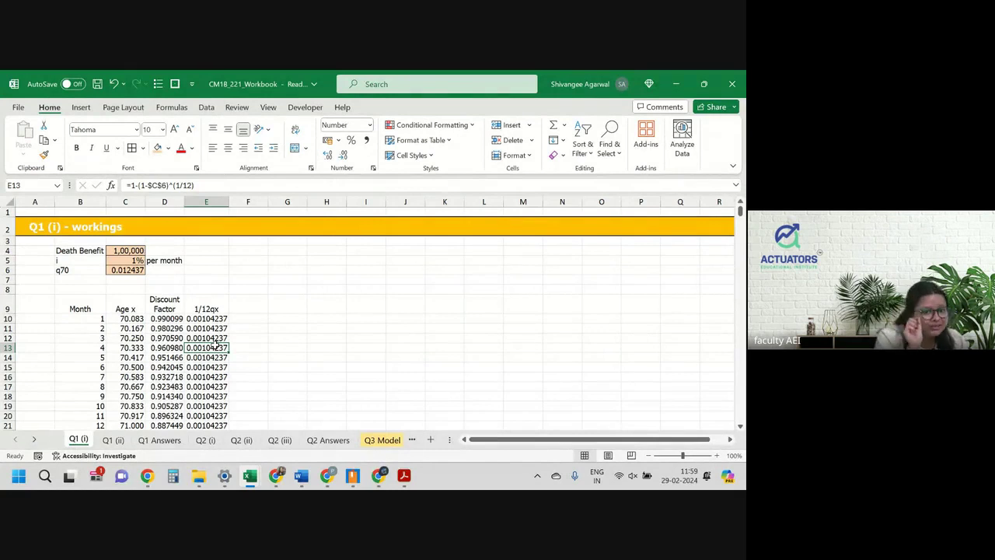
pyautogui.click(250, 303)
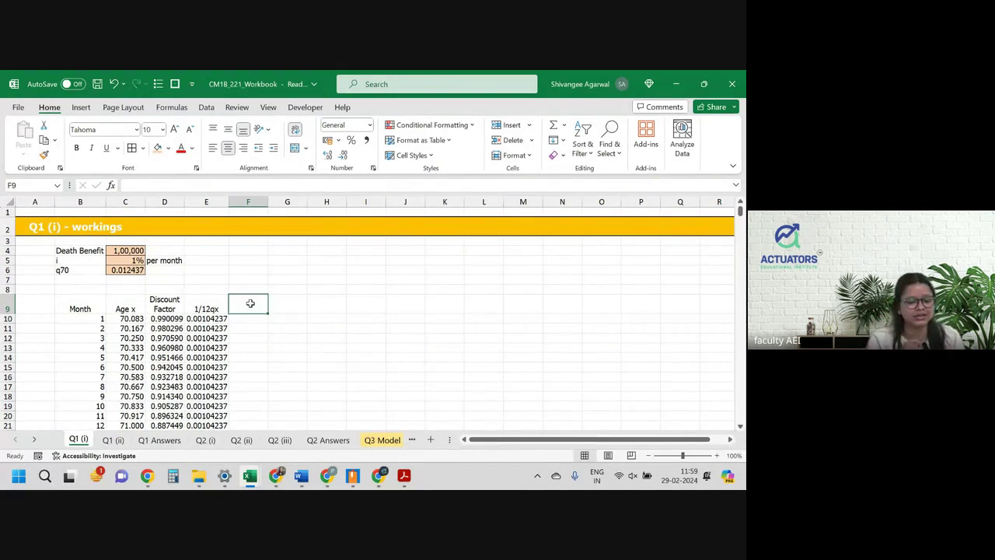
# Step: Head F9 'Survival to start of month and then death in that month' and widen column F
pyautogui.write('Surviva')
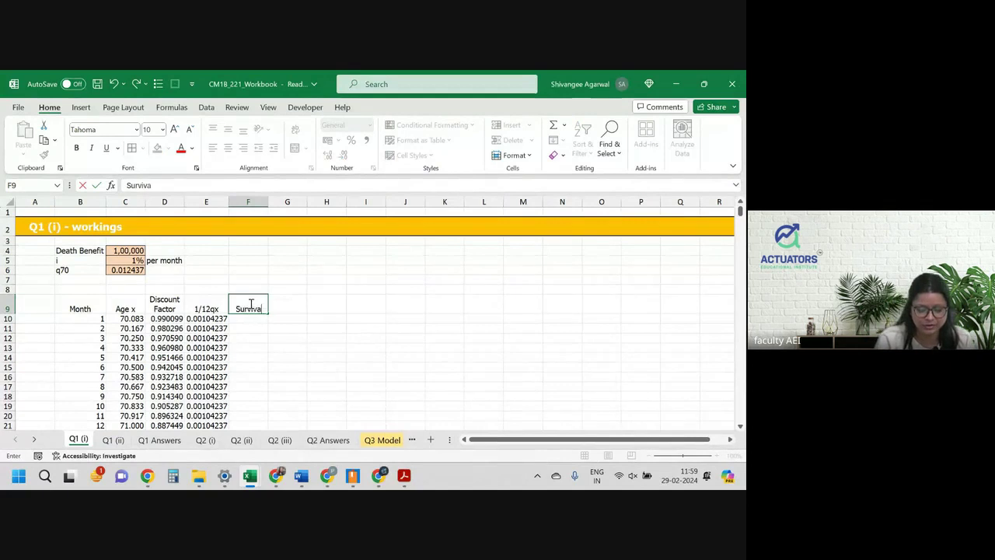
pyautogui.write('l to start')
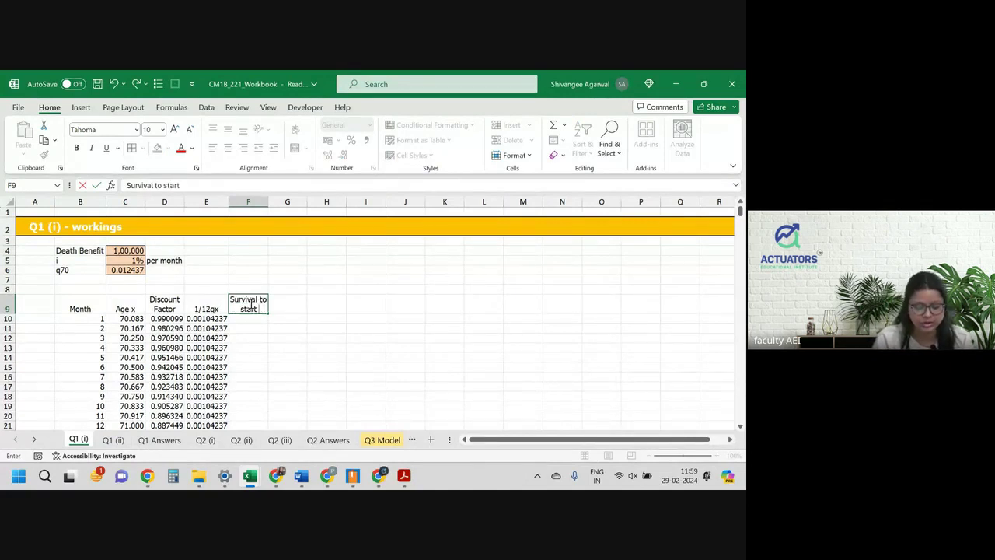
pyautogui.write(' of month')
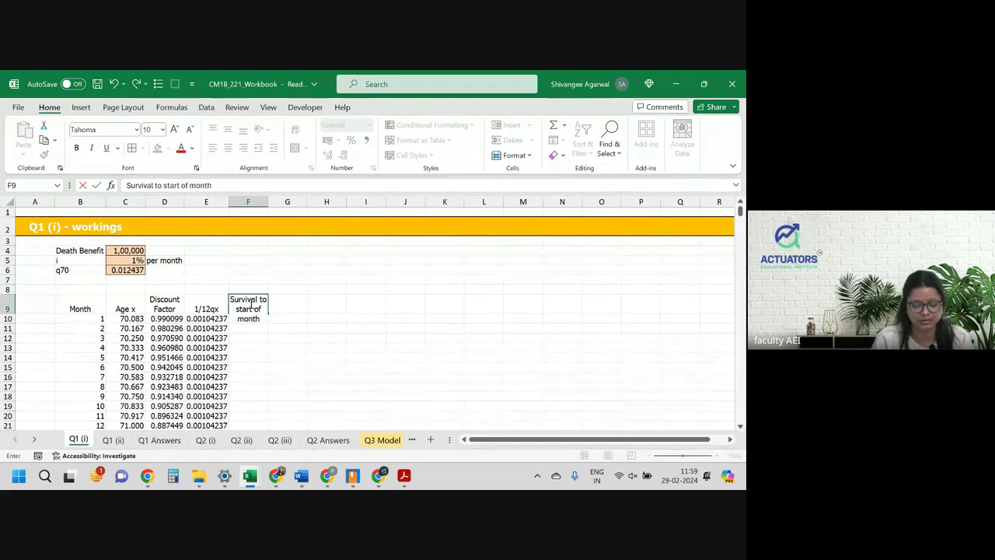
pyautogui.write(' and then death')
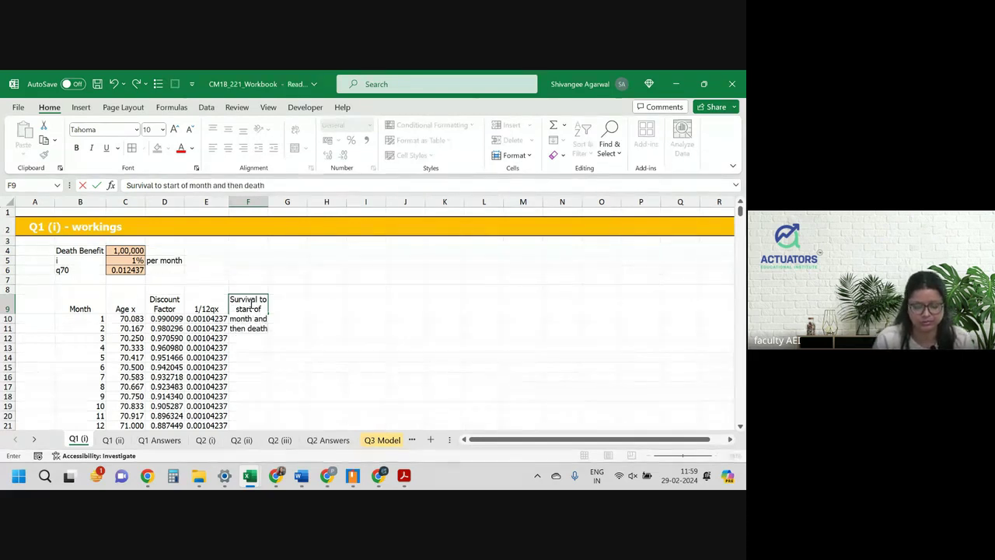
pyautogui.press('Return')
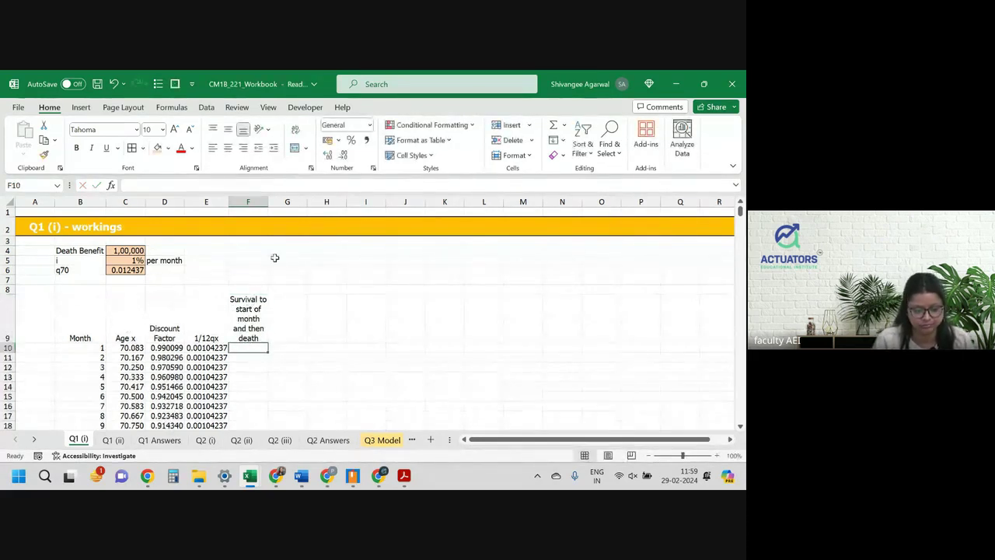
pyautogui.moveTo(268, 202); pyautogui.dragTo(286, 204)
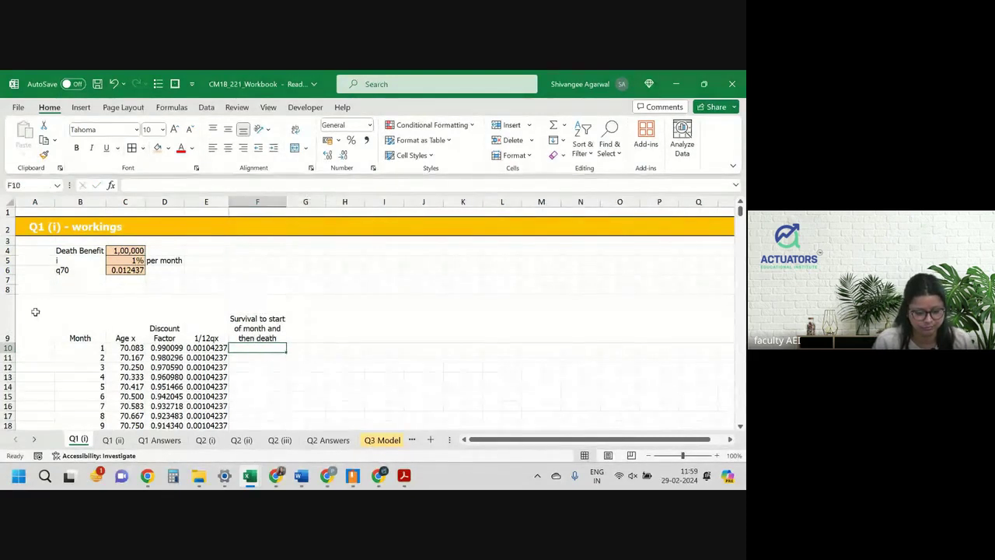
pyautogui.press('Up')
pyautogui.click(294, 189)
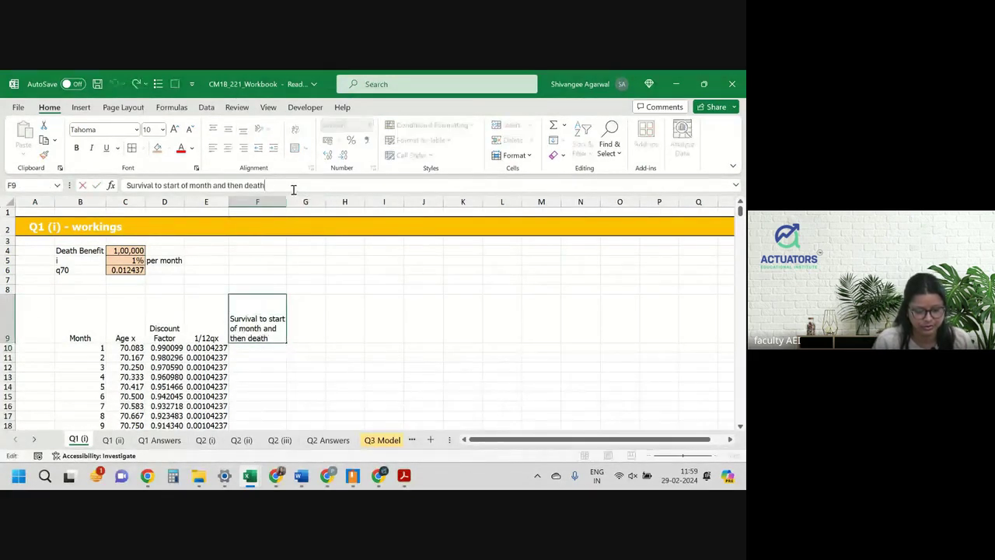
pyautogui.write('in that m')
pyautogui.write('onth')
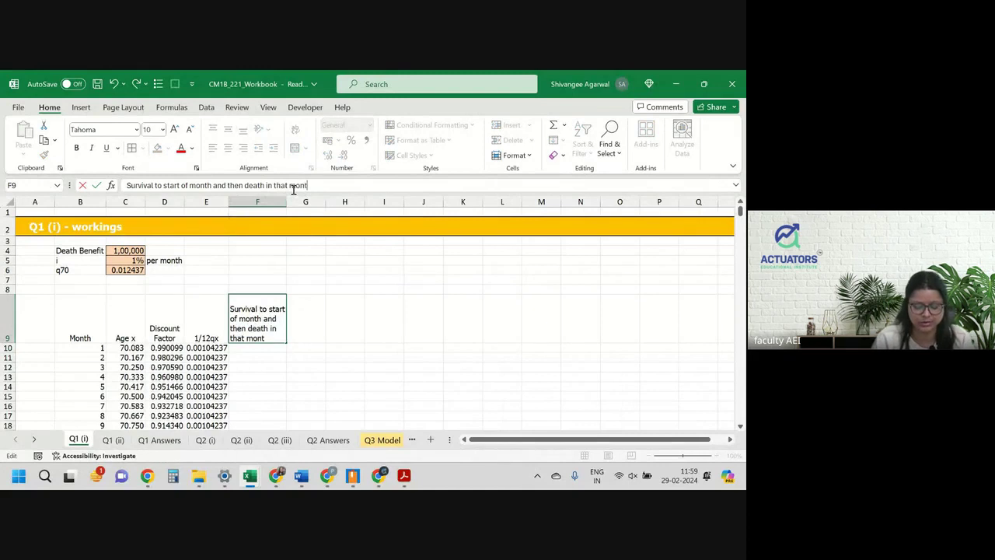
pyautogui.press('Return')
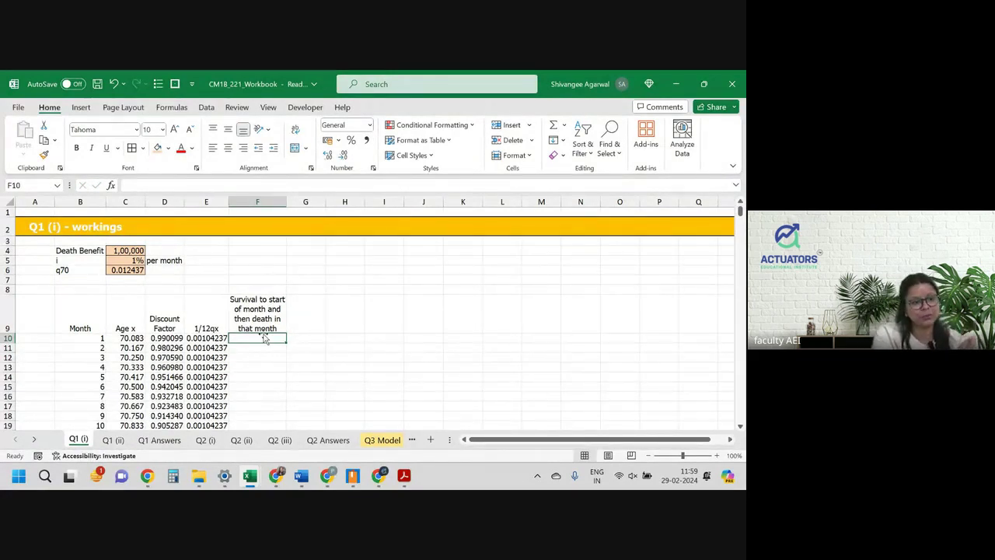
# Step: Set F10 to =E10 and F11 to =(1-F10)*E11 for months 1 and 2
pyautogui.write('=')
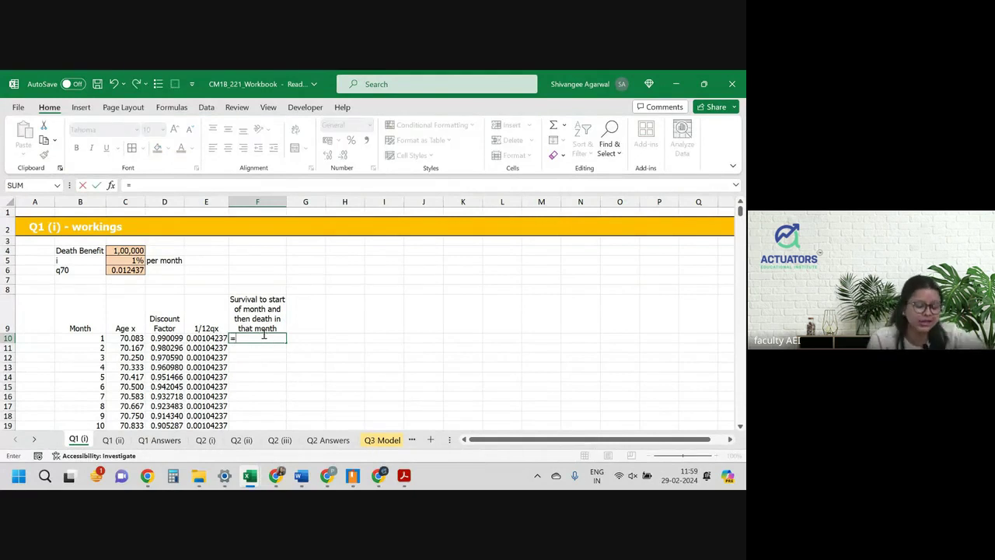
pyautogui.press('Left')
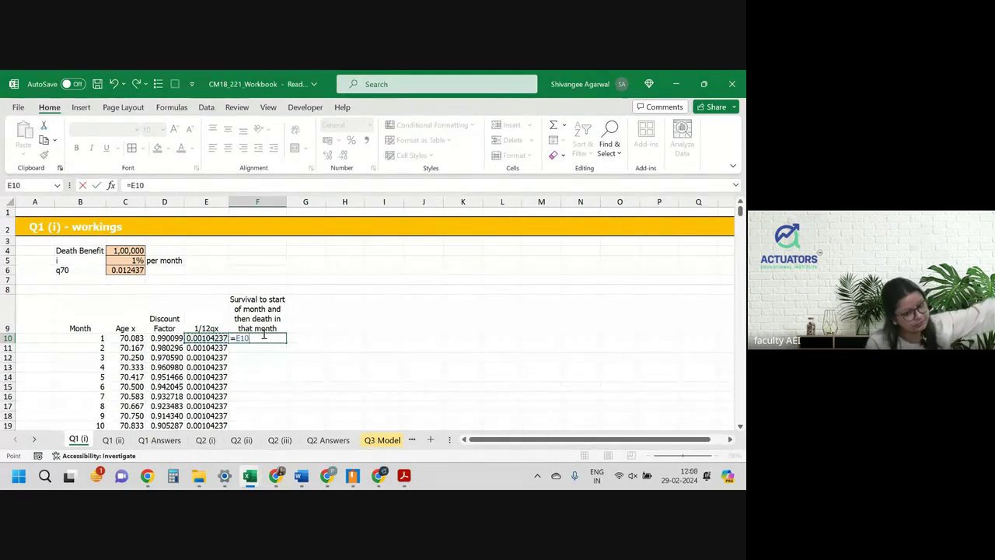
pyautogui.press('Return')
pyautogui.write('=')
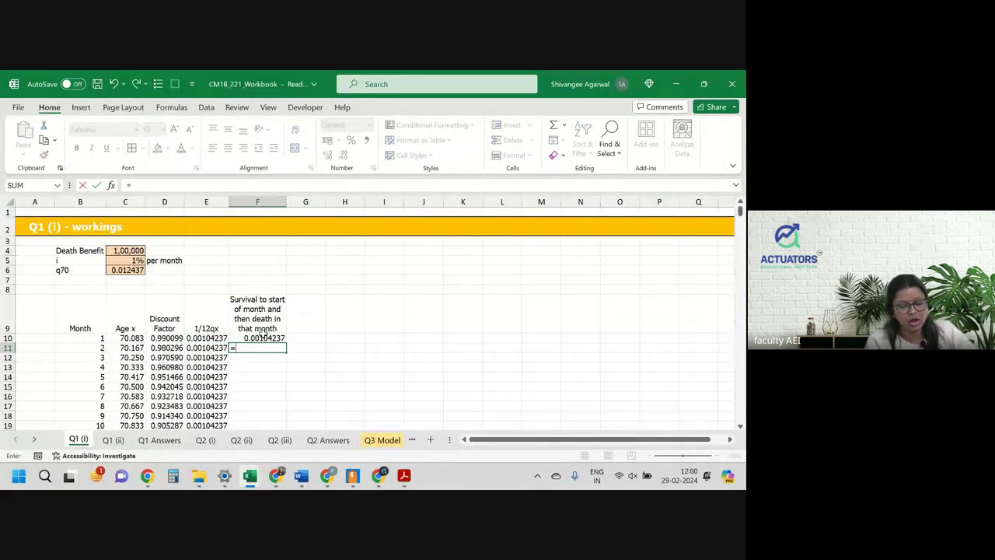
pyautogui.write('(')
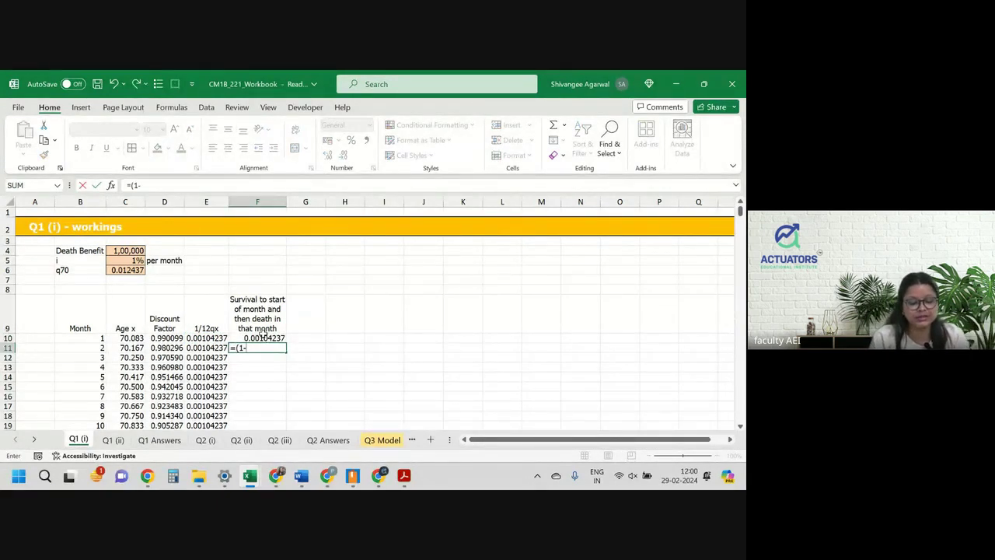
pyautogui.write('1-')
pyautogui.press('Up')
pyautogui.write(')')
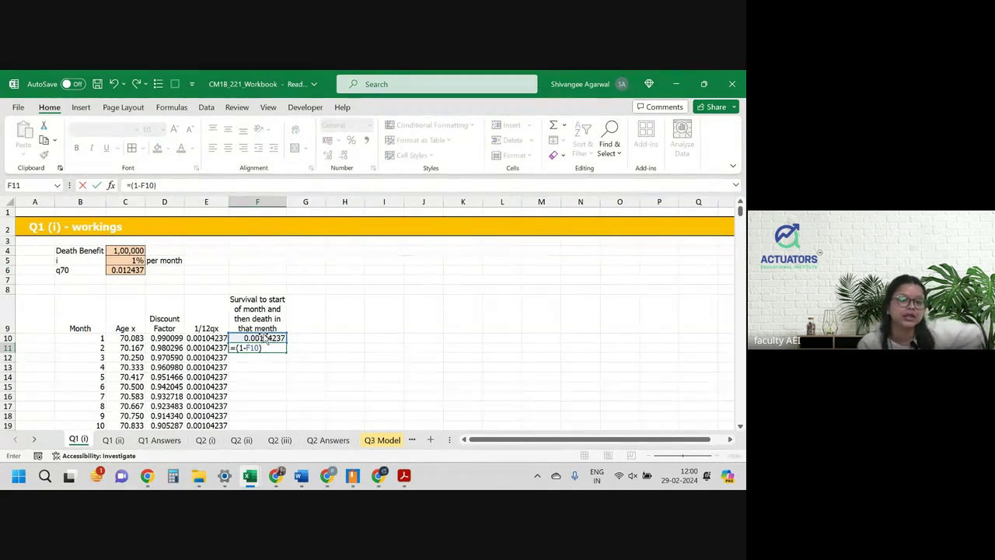
pyautogui.write('*')
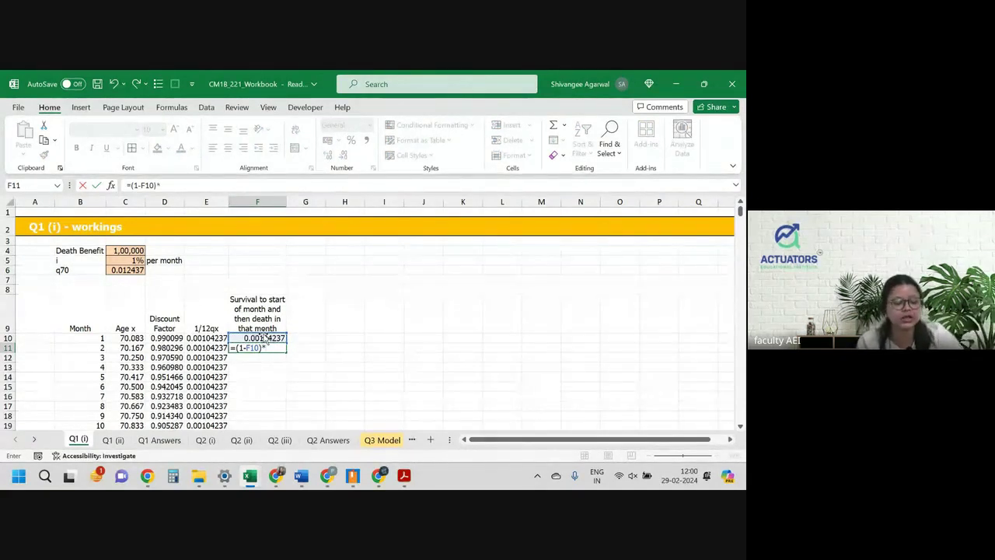
pyautogui.press('Left')
pyautogui.press('Return')
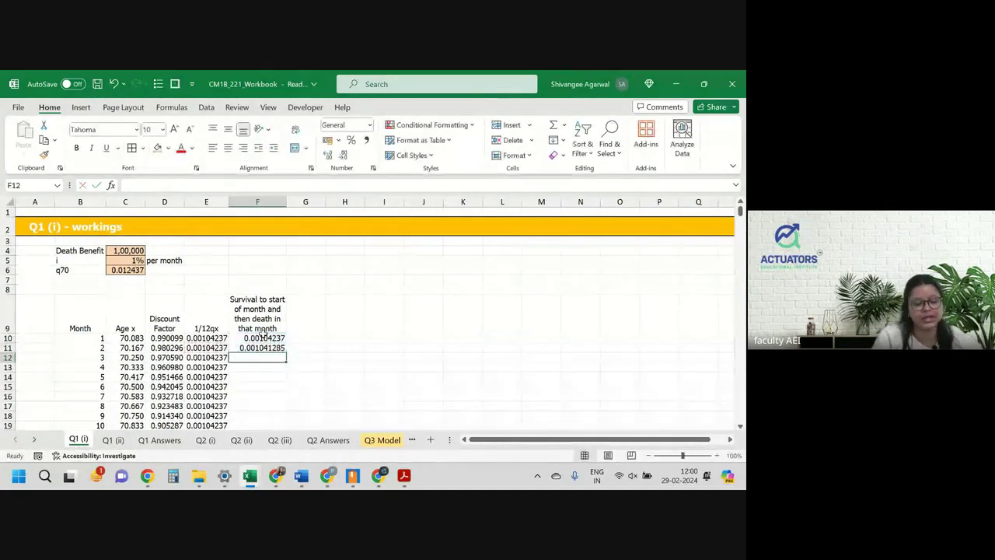
# Step: Copy the F11 formula down column F and inspect the copied month 3 formula
pyautogui.write('=')
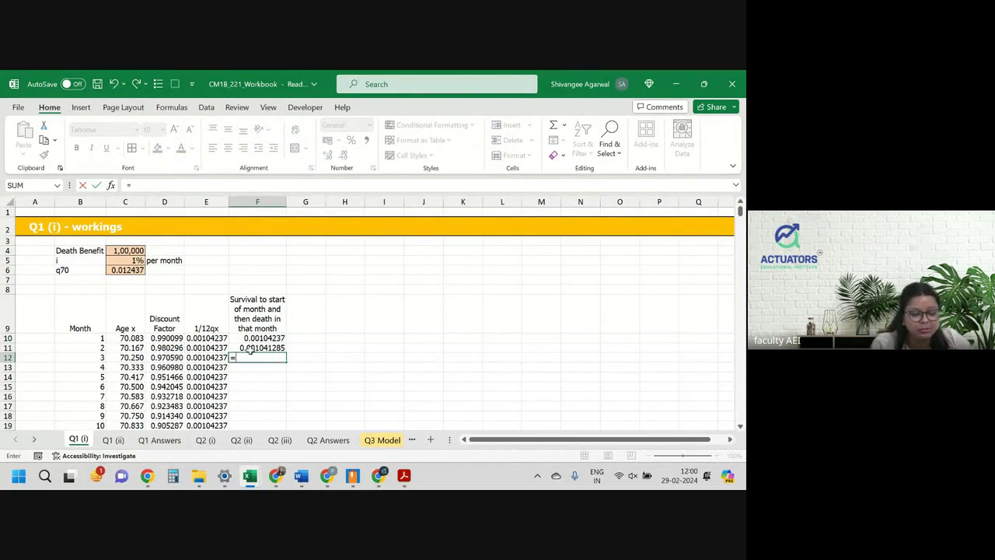
pyautogui.press('Escape')
pyautogui.click(252, 350)
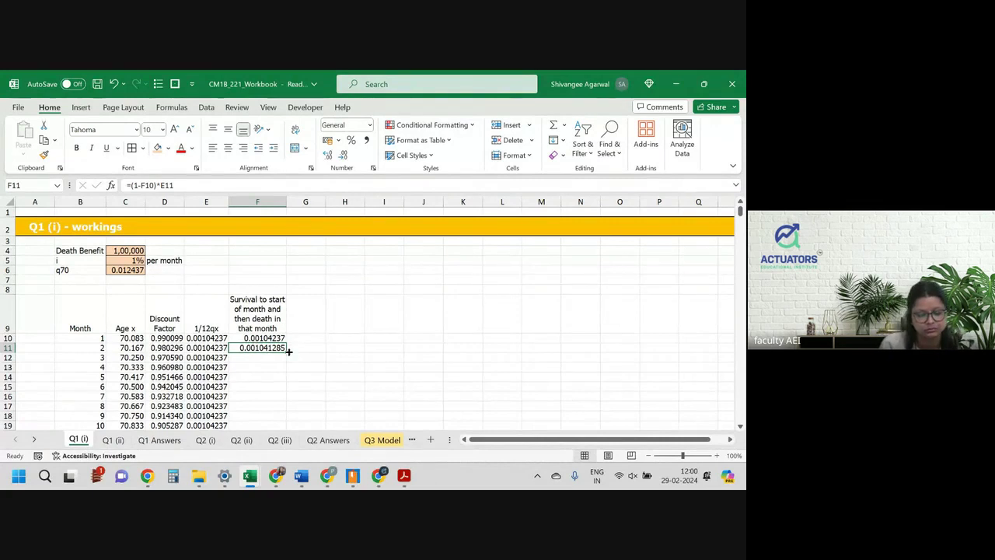
pyautogui.doubleClick(288, 352)
pyautogui.click(270, 338)
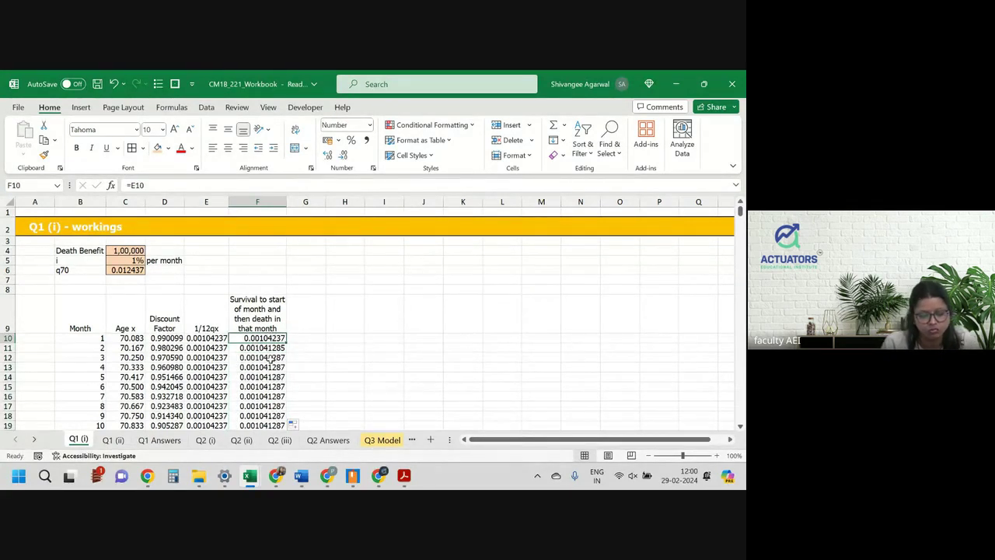
pyautogui.click(268, 357)
pyautogui.doubleClick(270, 358)
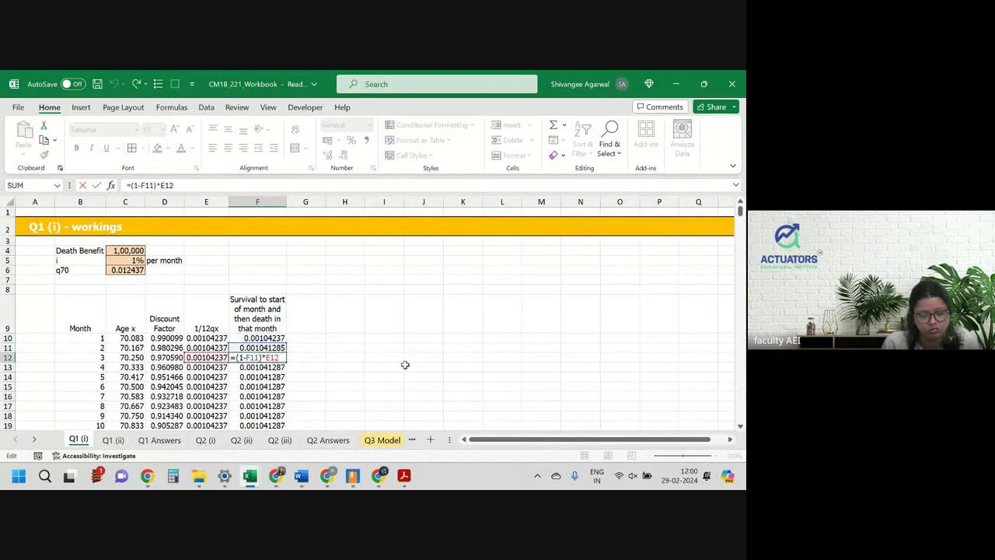
pyautogui.press('Escape')
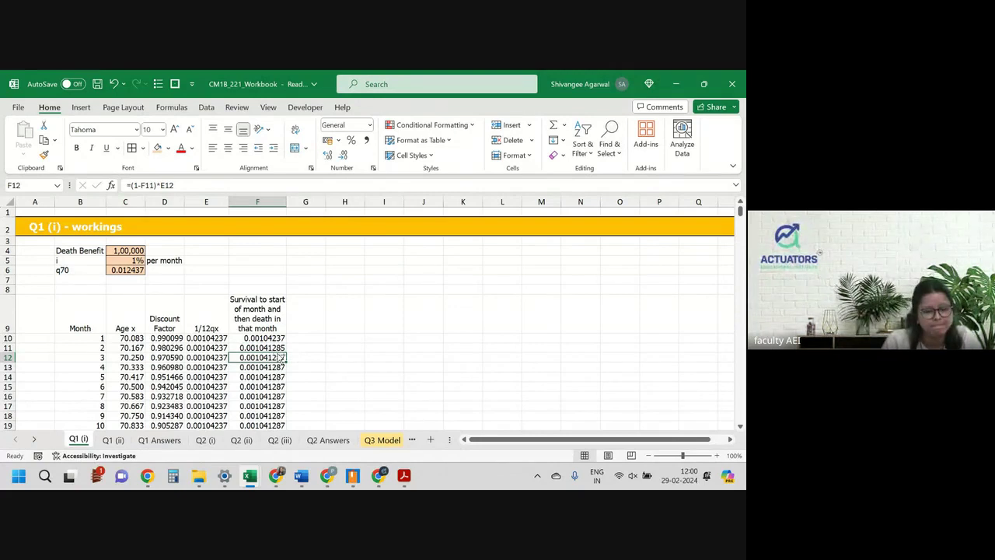
# Step: Show more decimals for months 3 and 4, then delete the month 3–12 values F12:F21
pyautogui.hotkey('ctrl', 'shift', 'Down')
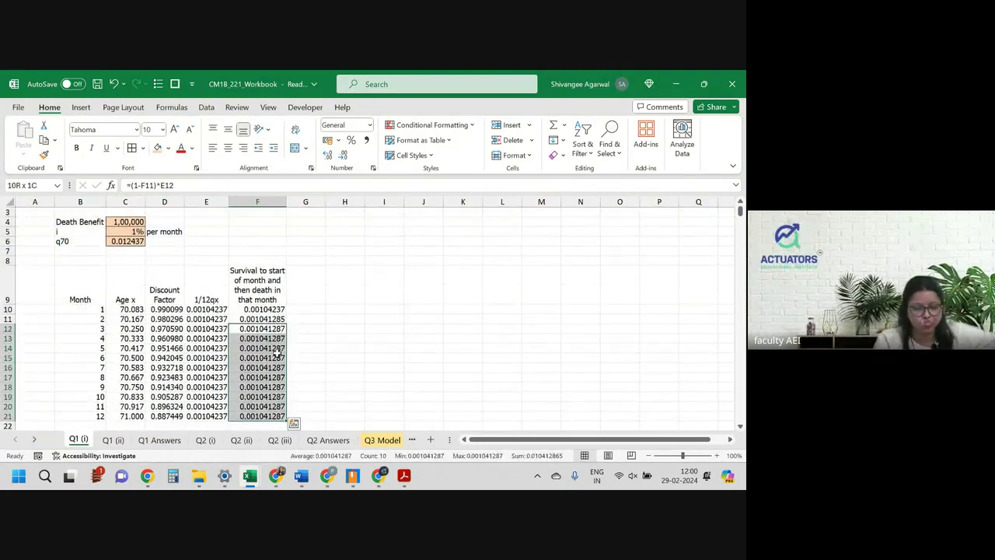
pyautogui.press('Up')
pyautogui.press('Down')
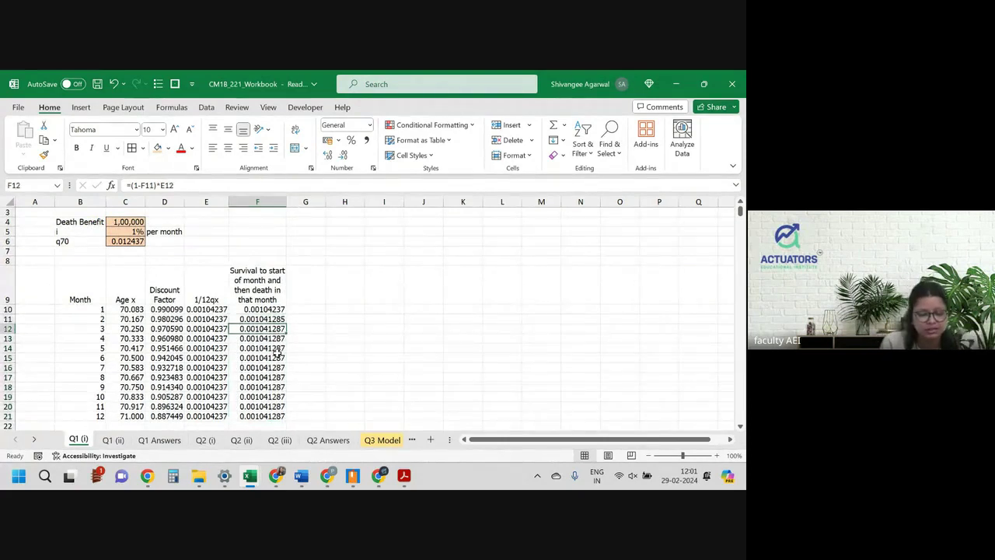
pyautogui.click(327, 155)
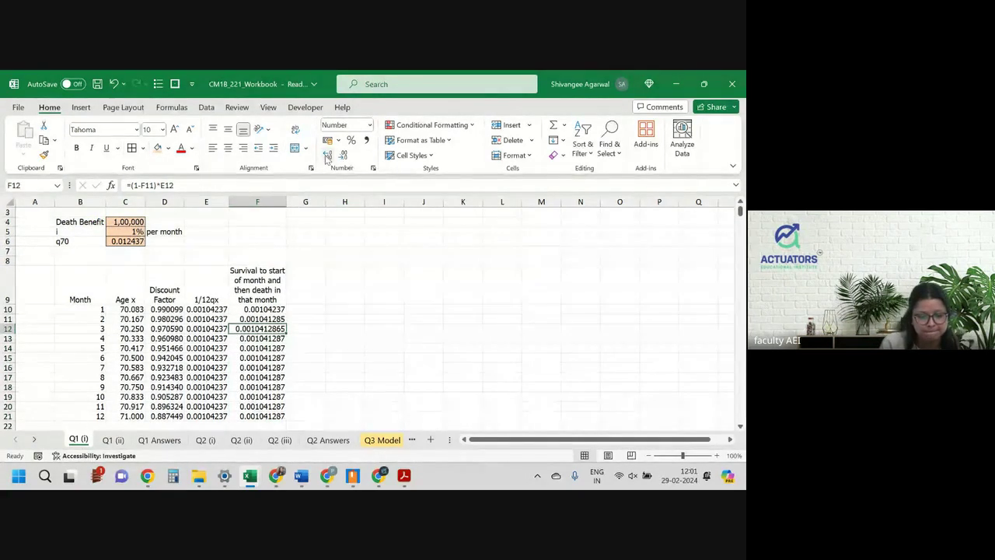
pyautogui.press('Down')
pyautogui.click(328, 155)
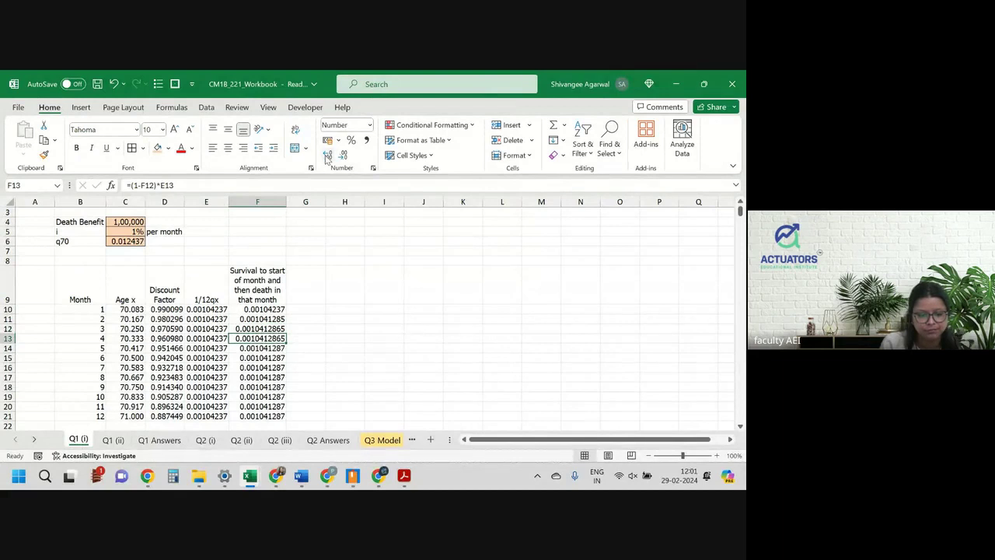
pyautogui.press('Up')
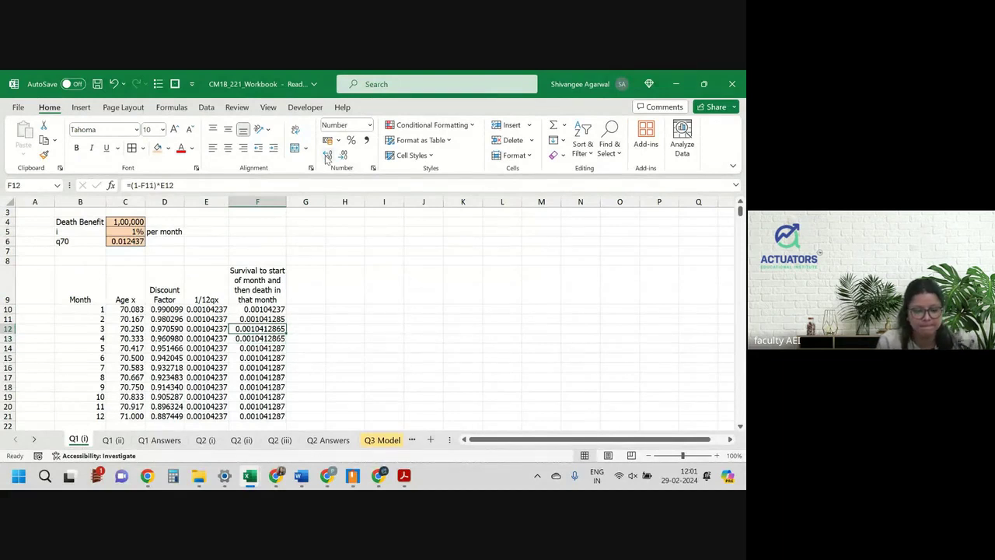
pyautogui.hotkey('ctrl', 'shift', 'Down')
pyautogui.press('Delete')
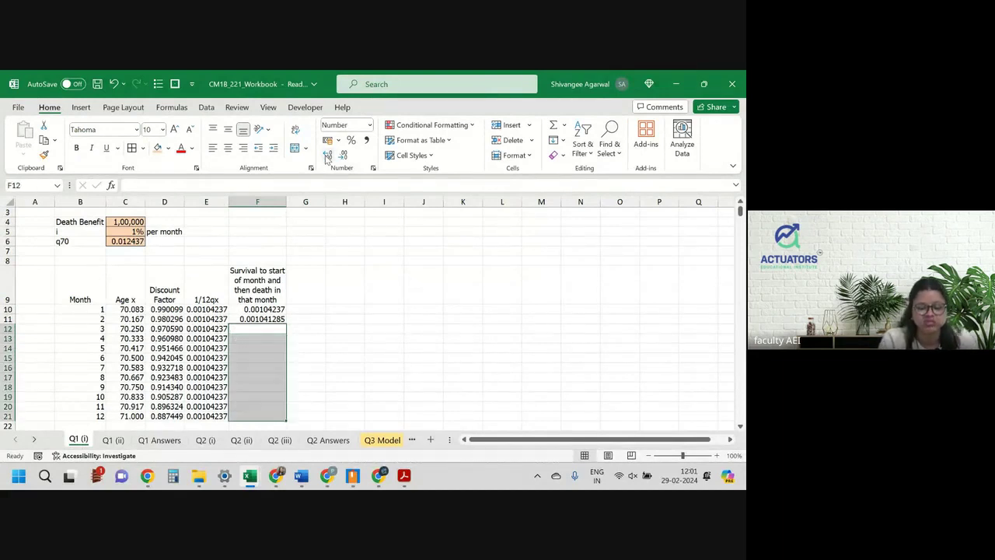
pyautogui.press('Up')
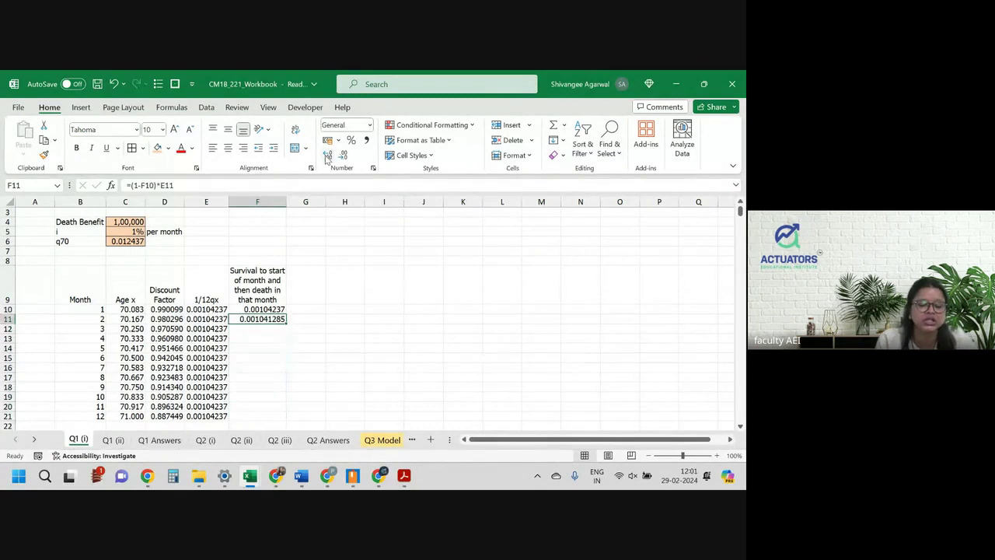
pyautogui.click(257, 309)
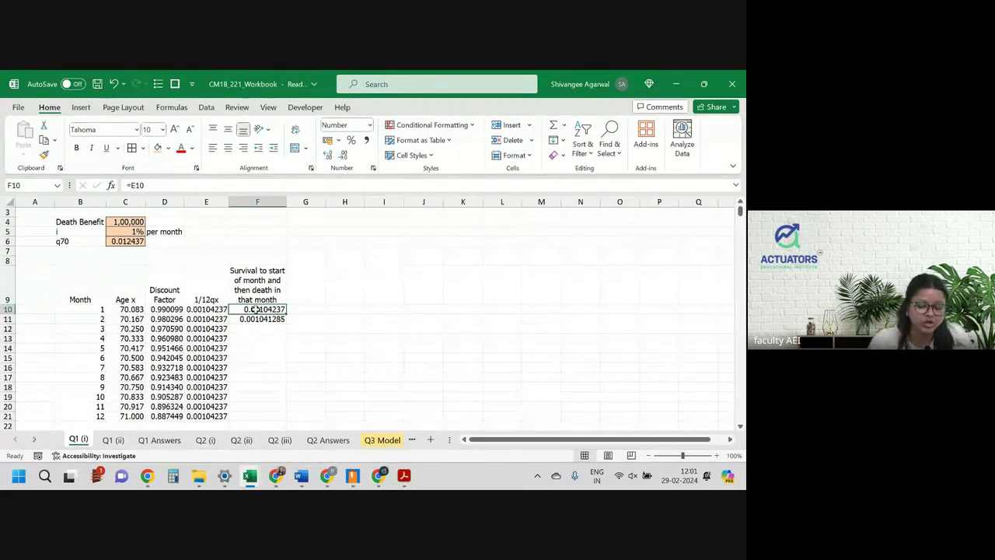
pyautogui.click(261, 320)
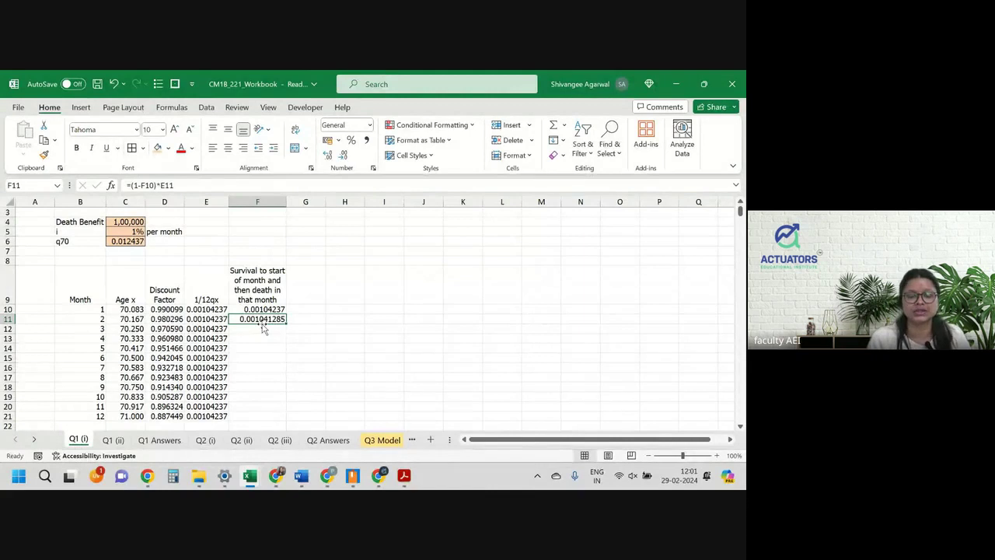
pyautogui.click(264, 289)
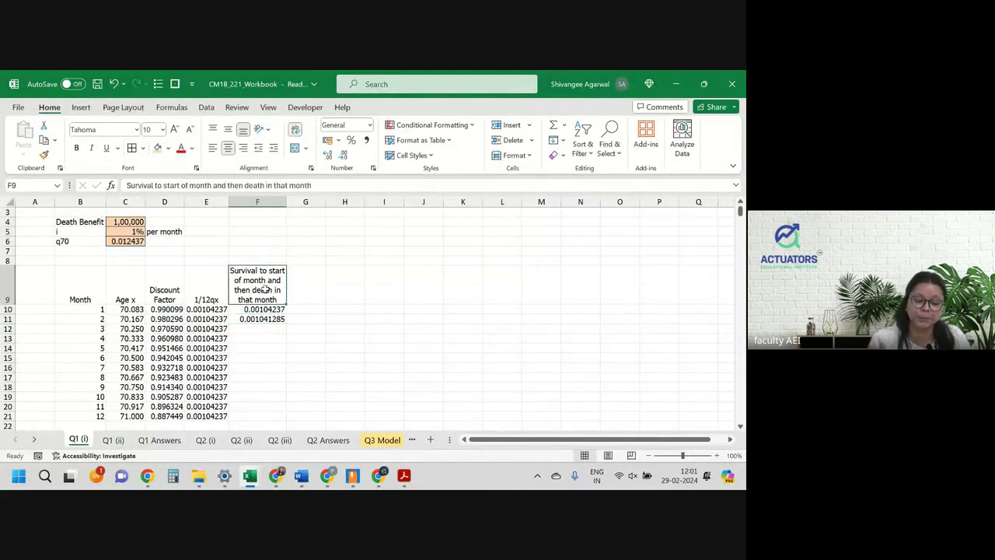
# Step: Insert a blank column before survival-then-death and head it (t-1)/12Px
pyautogui.click(260, 201)
pyautogui.rightClick(259, 201)
pyautogui.click(299, 319)
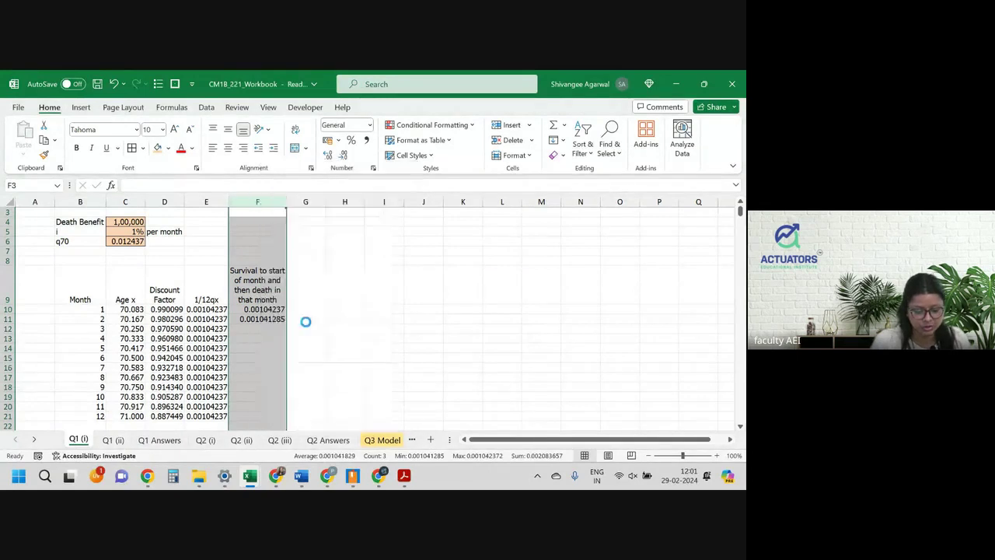
pyautogui.click(254, 290)
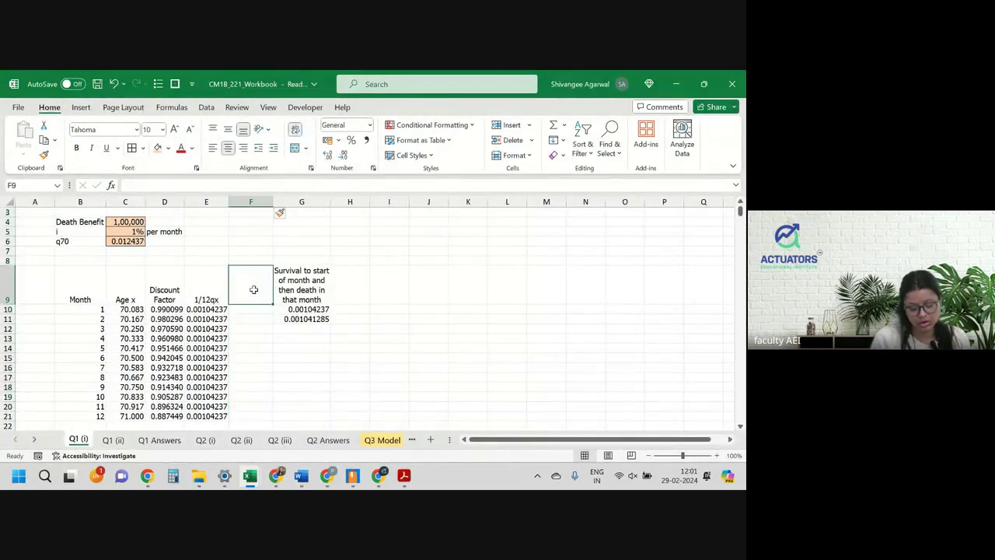
pyautogui.write('n/12P')
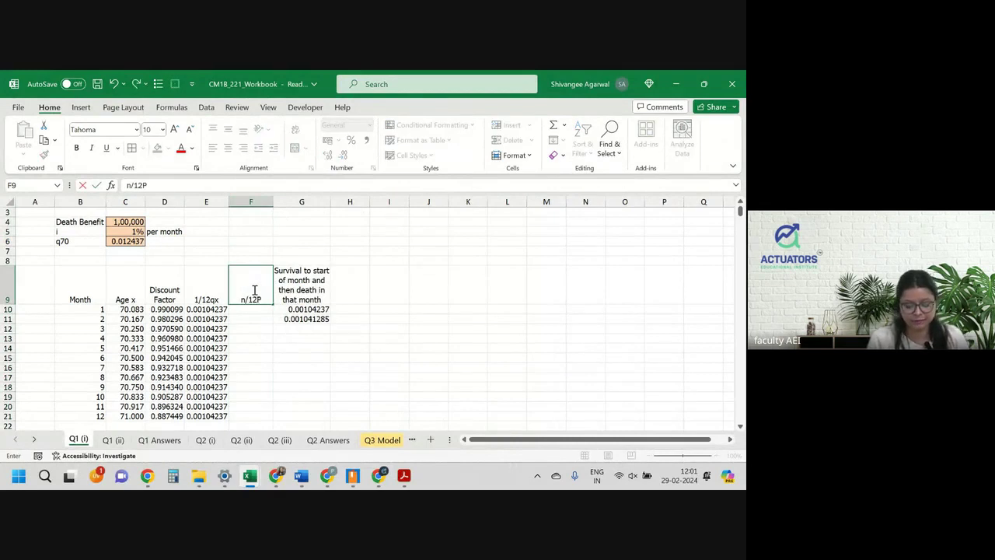
pyautogui.write('x')
pyautogui.press('Return')
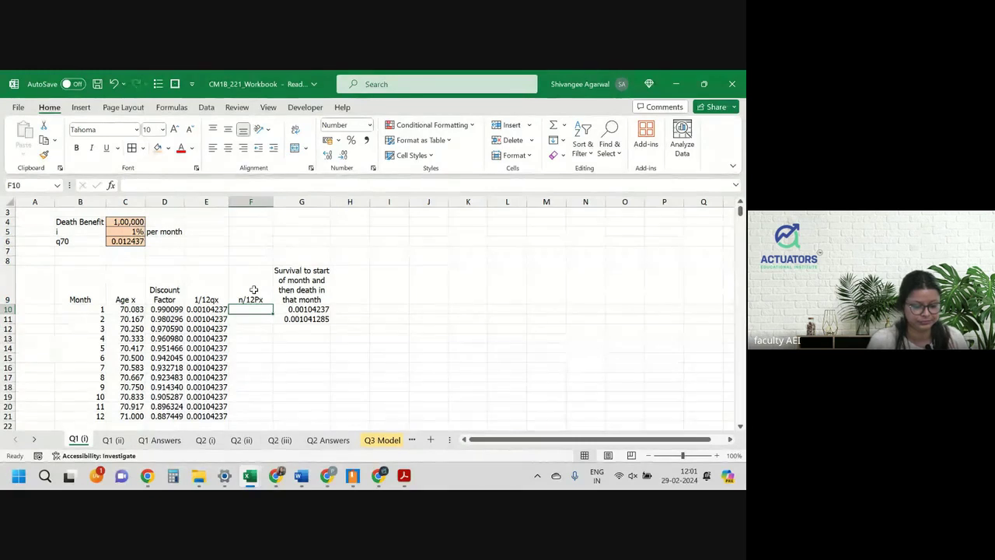
pyautogui.click(254, 289)
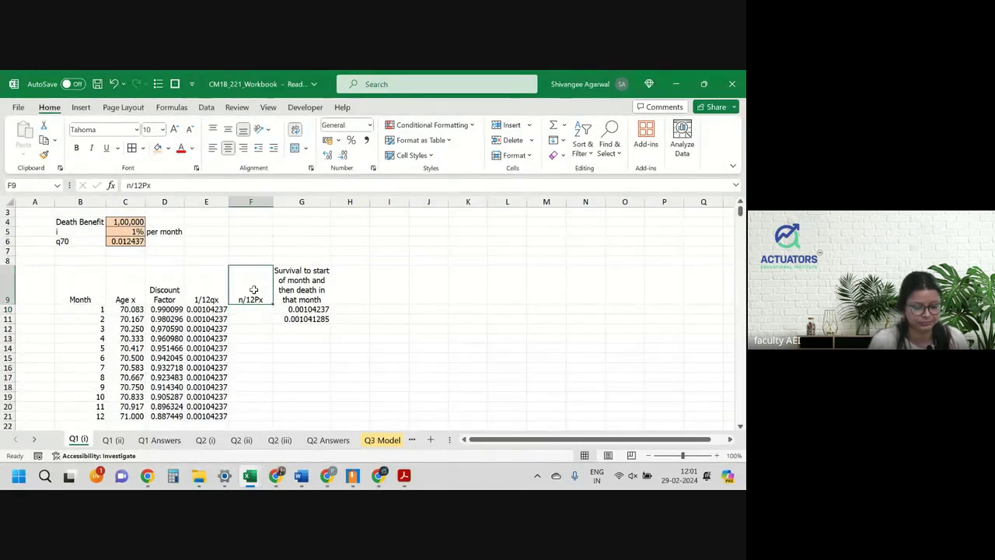
pyautogui.click(130, 185)
pyautogui.press('BackSpace')
pyautogui.write('(t-1)')
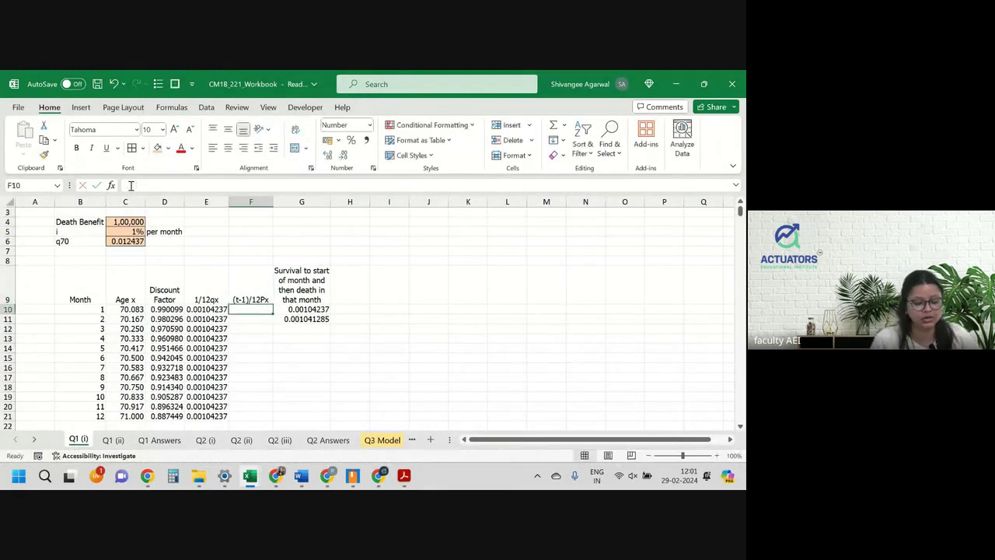
pyautogui.press('Return')
# Step: Change the Month heading in B9 to Month t
pyautogui.click(79, 288)
pyautogui.click(161, 186)
pyautogui.write('t')
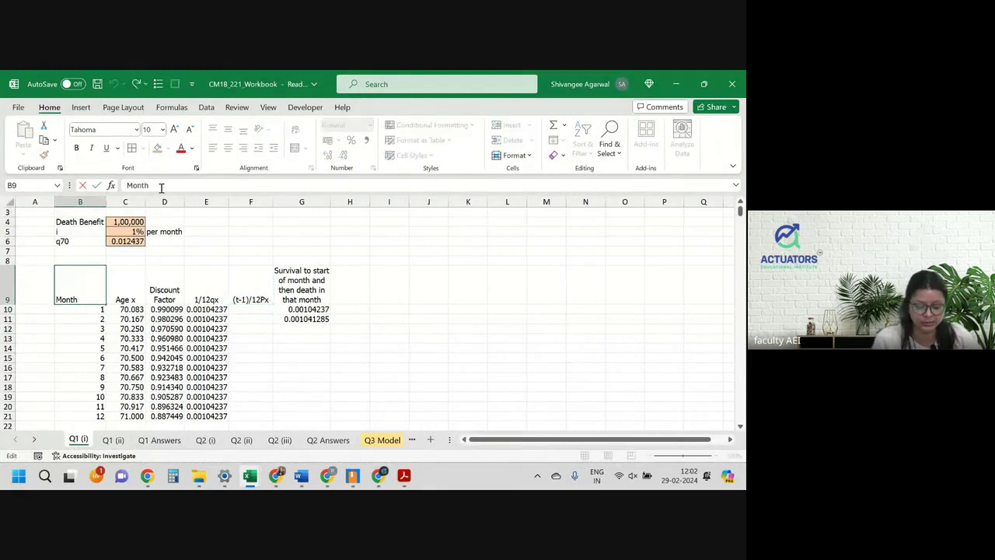
pyautogui.press('Return')
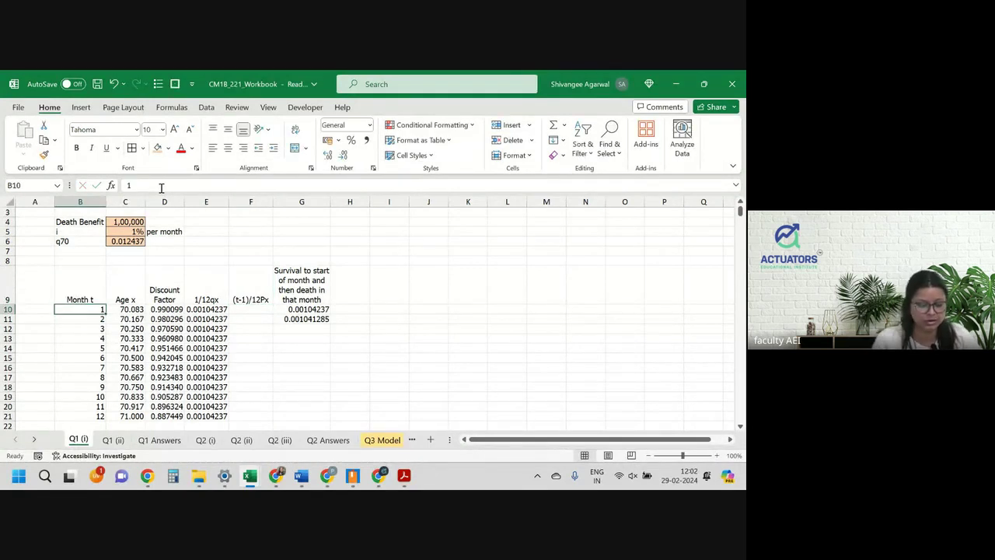
pyautogui.click(88, 288)
pyautogui.click(238, 312)
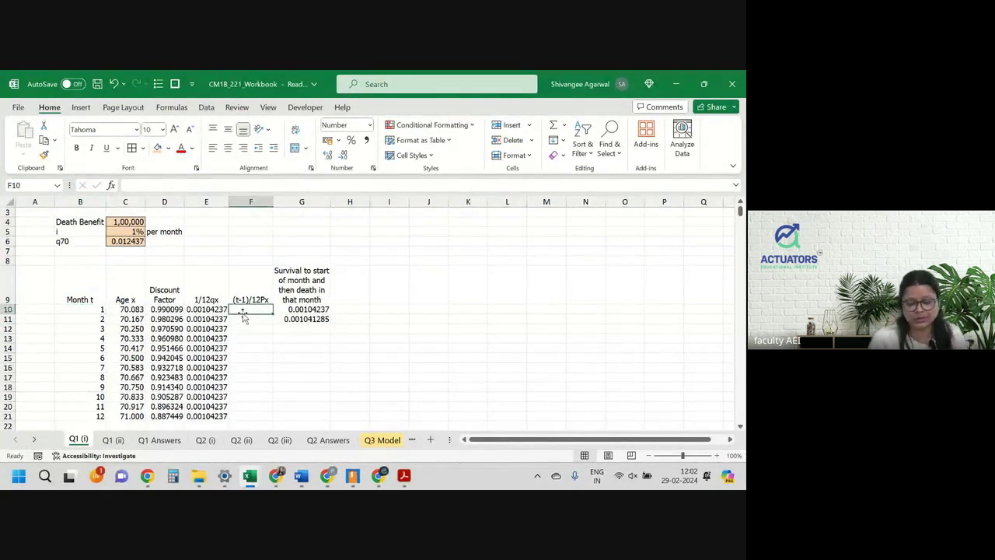
# Step: Enter 1 for month 1 and begin month 2's formula as =(1-$C$6)^(, previewing 1-$C$6
pyautogui.write('1')
pyautogui.press('Return')
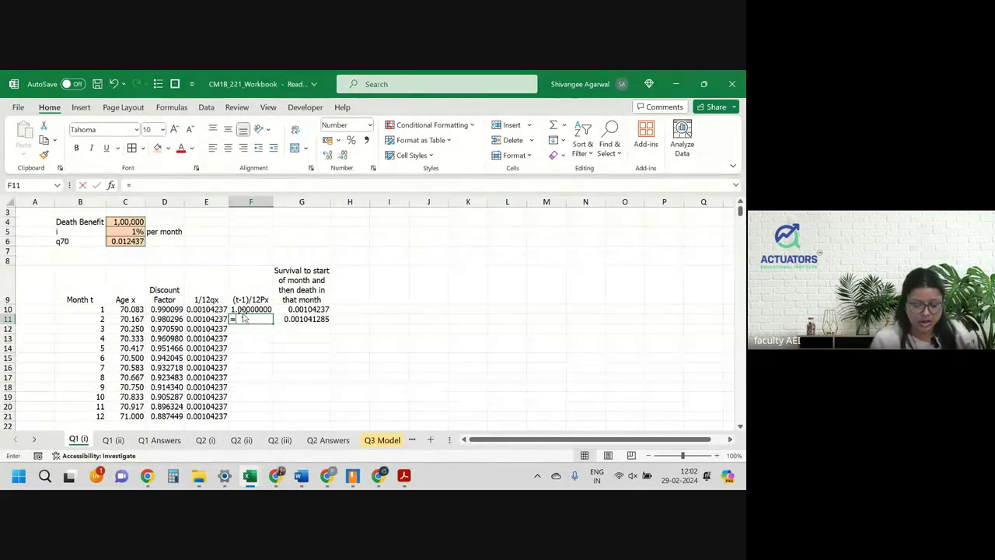
pyautogui.write('=')
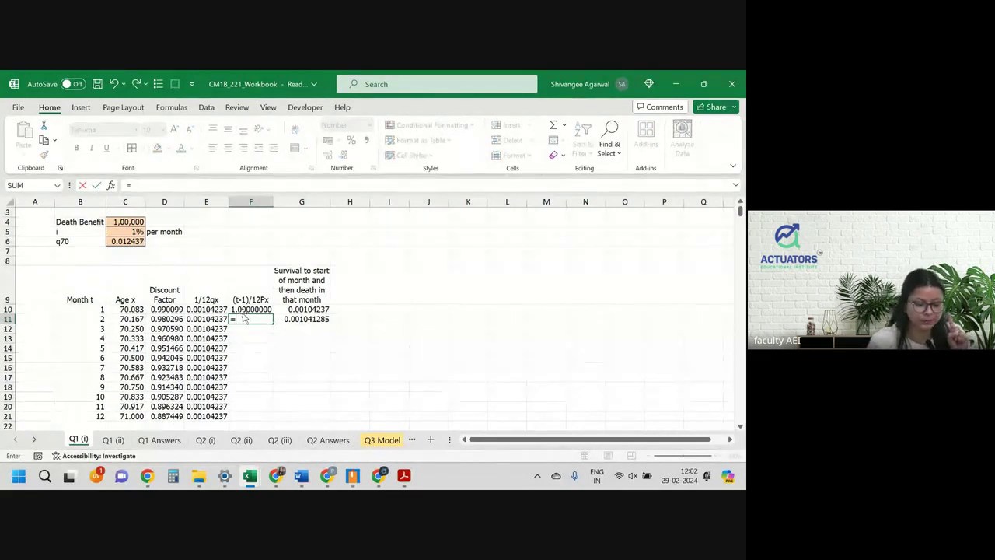
pyautogui.write('(')
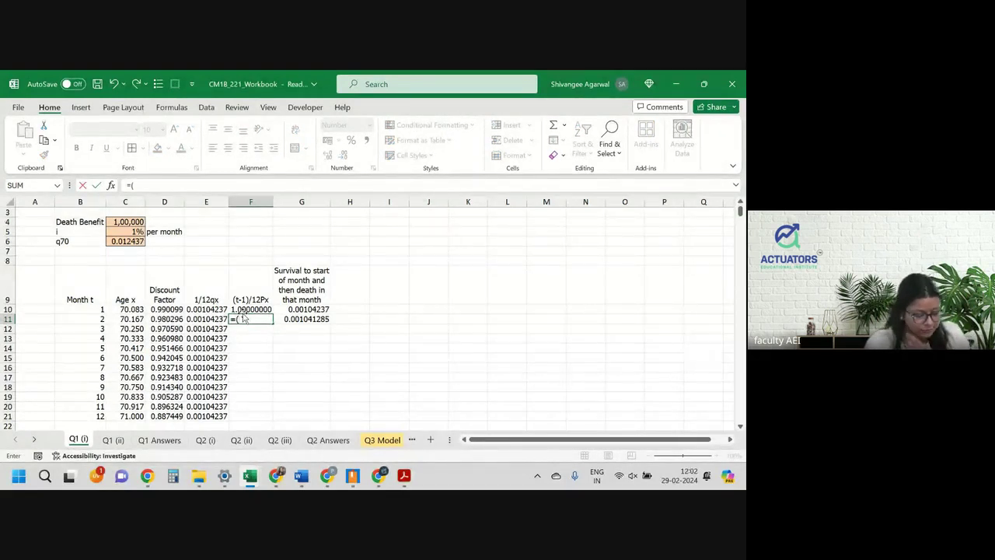
pyautogui.write('1-')
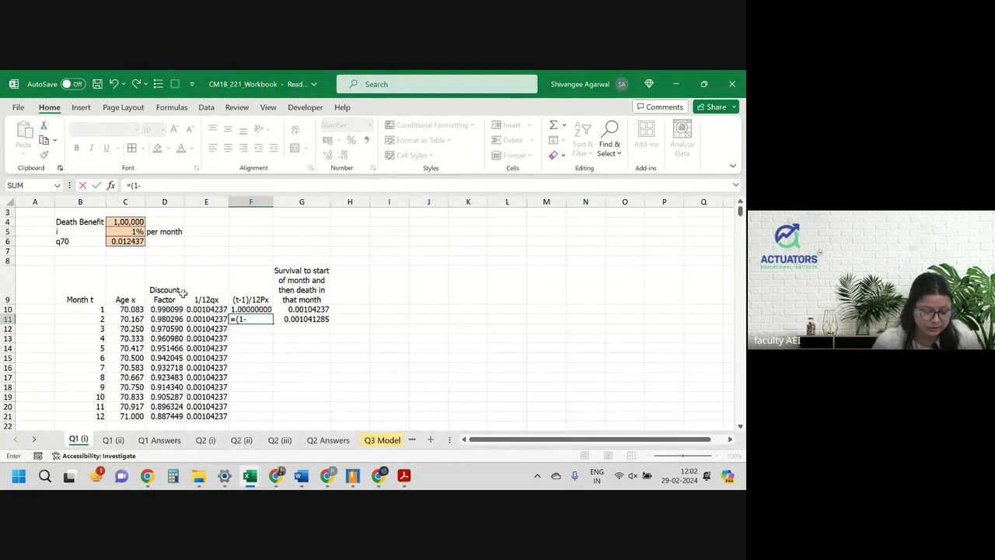
pyautogui.click(126, 241)
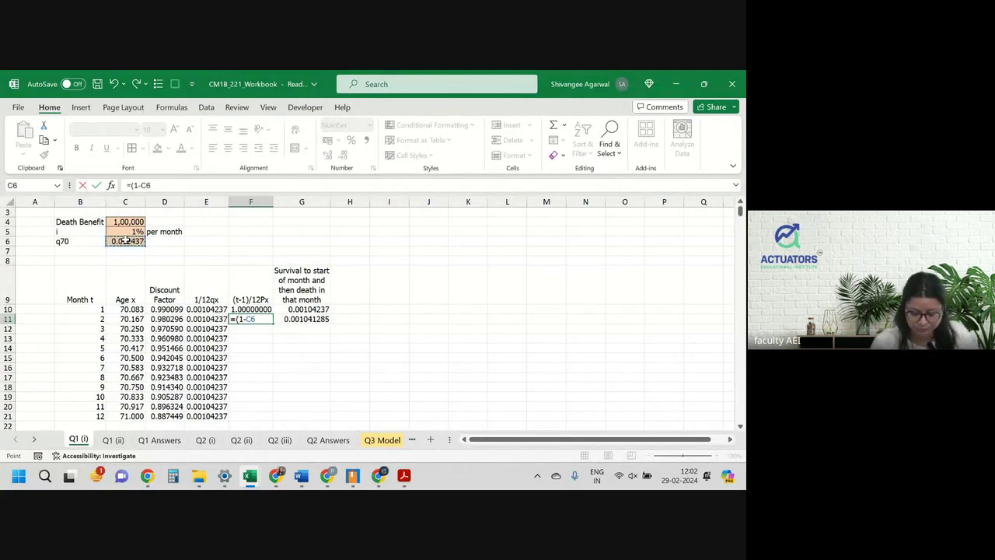
pyautogui.press('F4')
pyautogui.write(')^(')
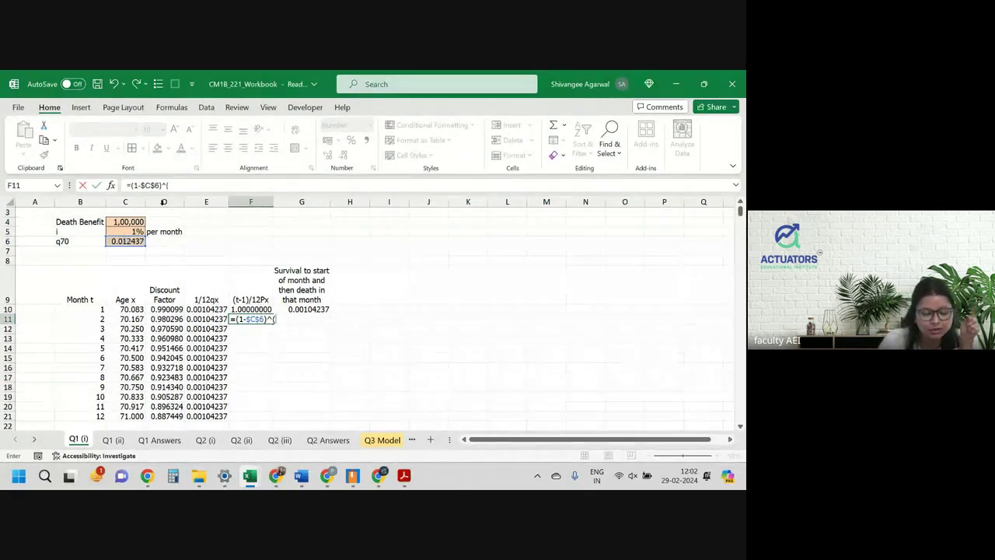
pyautogui.moveTo(161, 186); pyautogui.dragTo(136, 186)
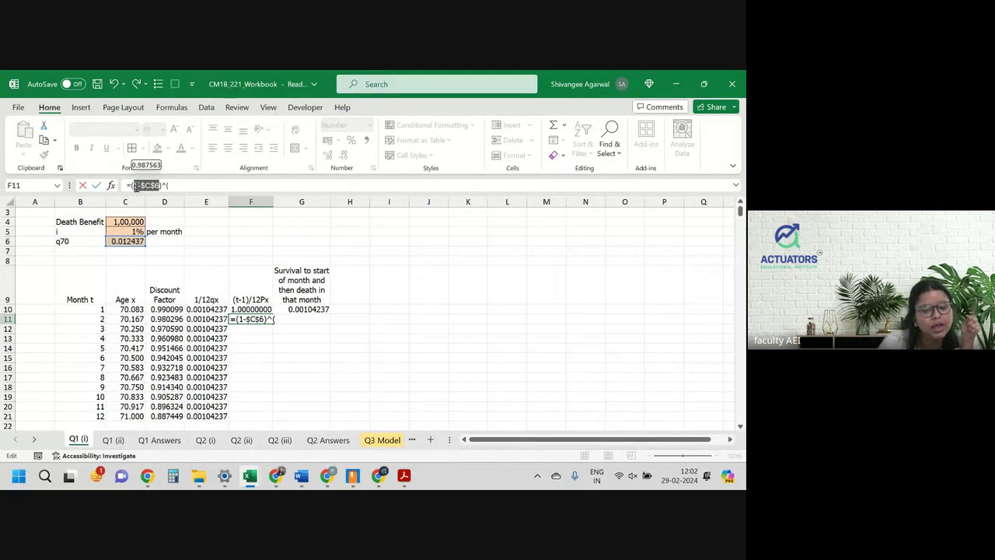
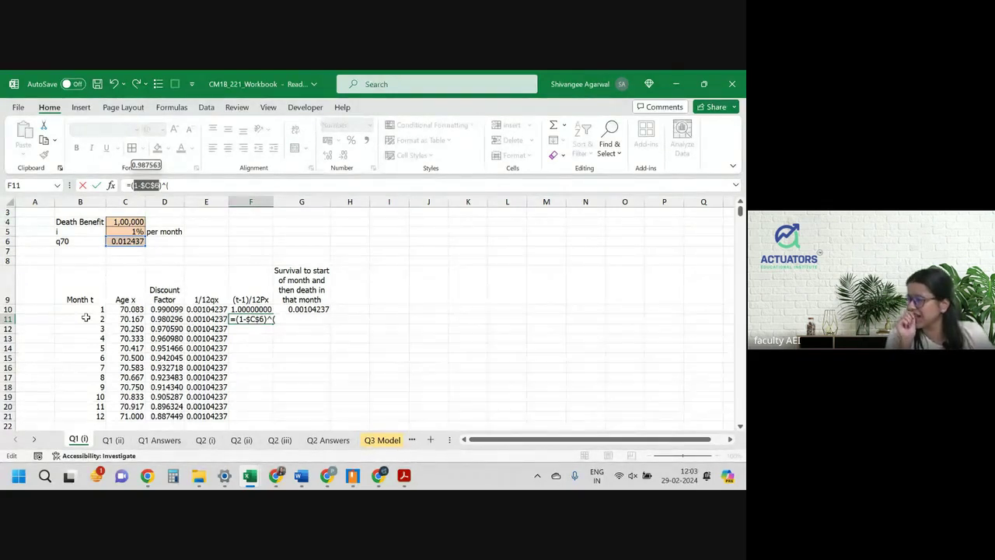
# Step: Start the F11 survival formula with the base (1-$C$6), locking the q70 reference
pyautogui.click(85, 317)
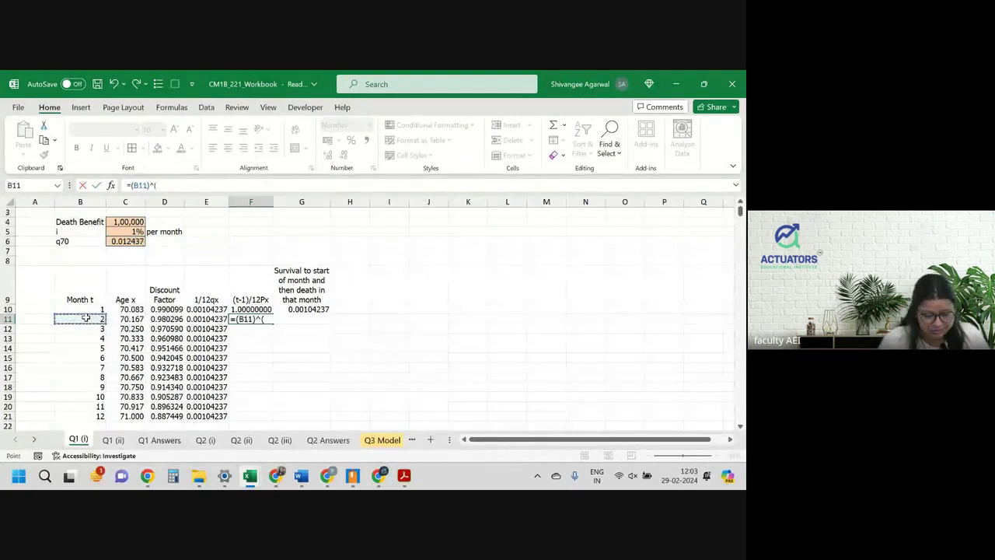
pyautogui.write('-')
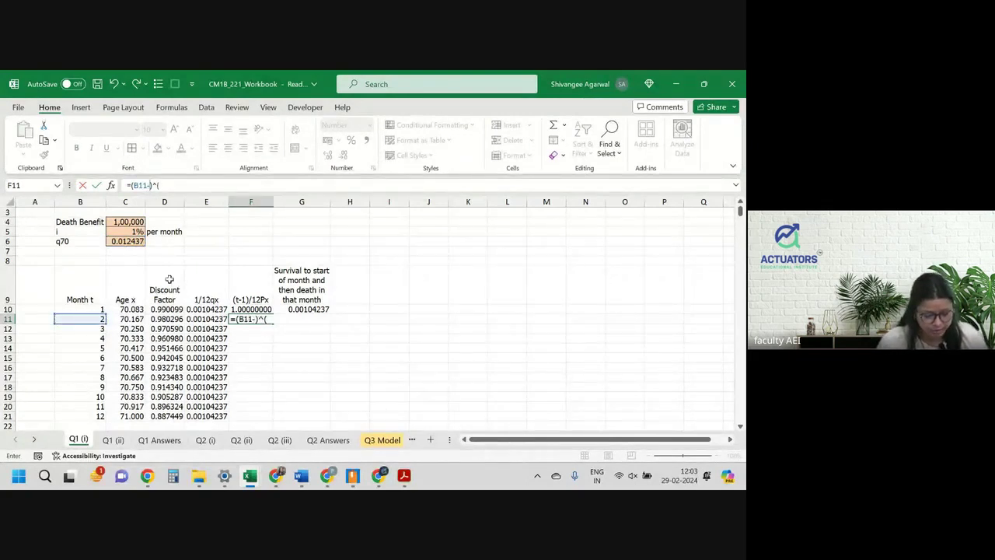
pyautogui.click(151, 185)
pyautogui.press('BackSpace')
pyautogui.press('BackSpace')
pyautogui.press('BackSpace')
pyautogui.press('BackSpace')
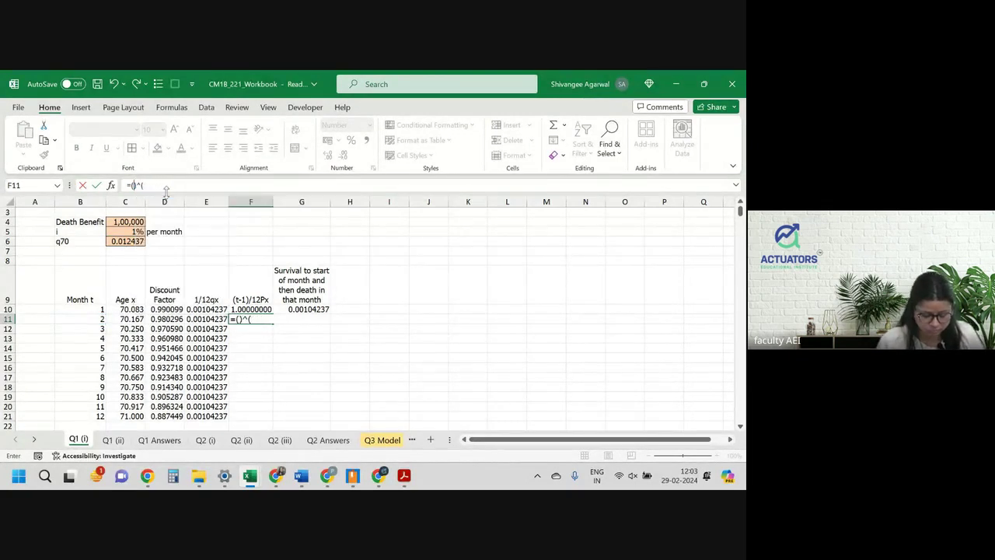
pyautogui.write('1-')
pyautogui.click(128, 241)
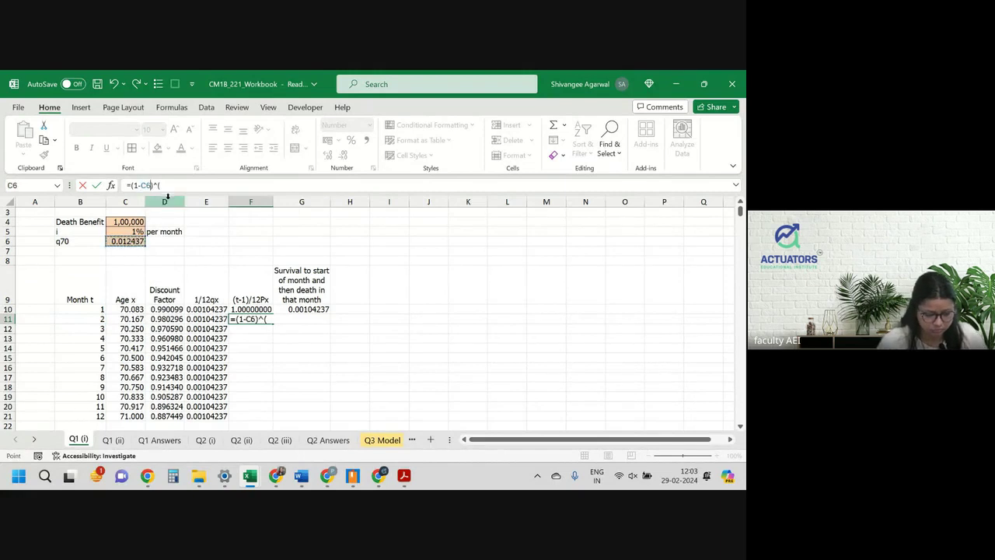
pyautogui.press('F3')
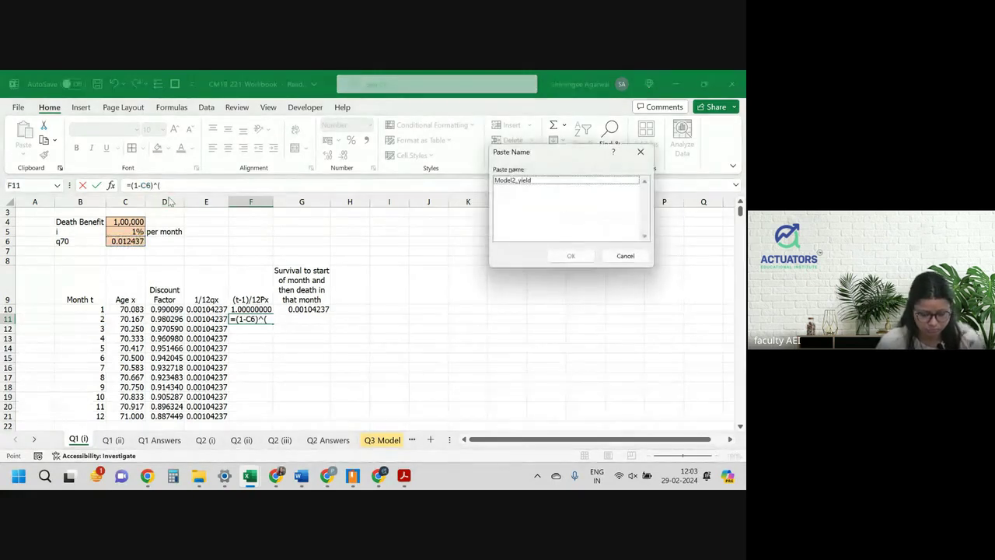
pyautogui.click(625, 255)
pyautogui.press('F4')
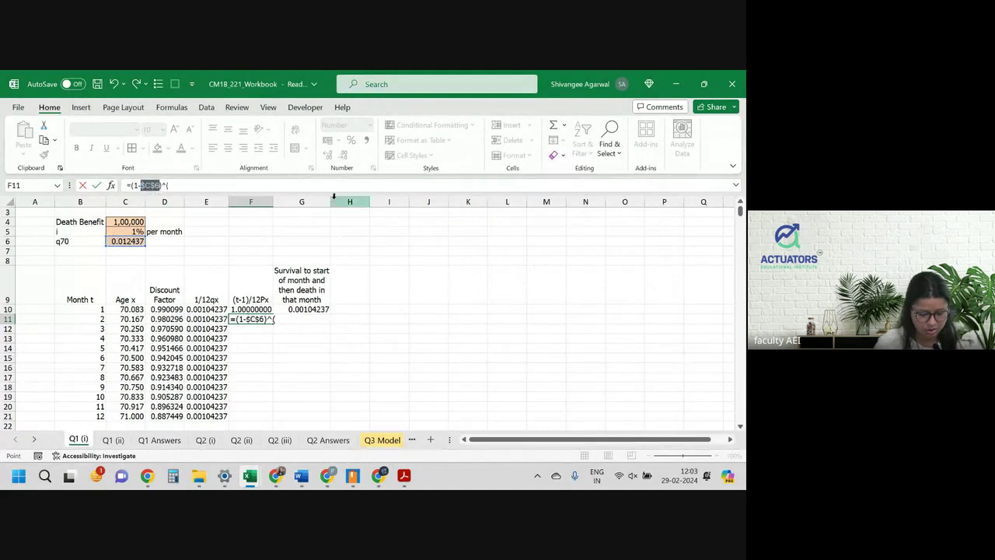
# Step: Add the month-based exponent using B11 and fill the F11 formula down to F21
pyautogui.click(203, 190)
pyautogui.click(94, 319)
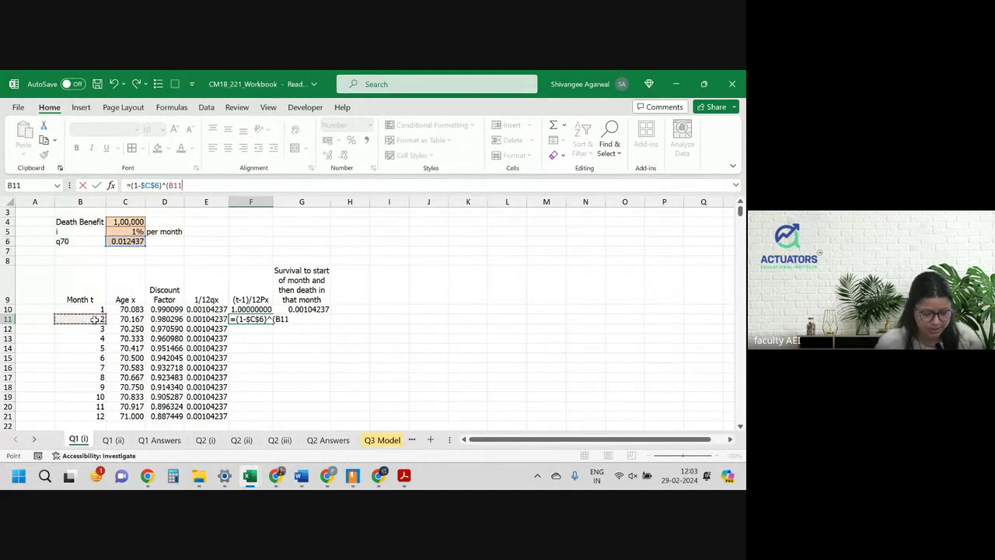
pyautogui.write('-')
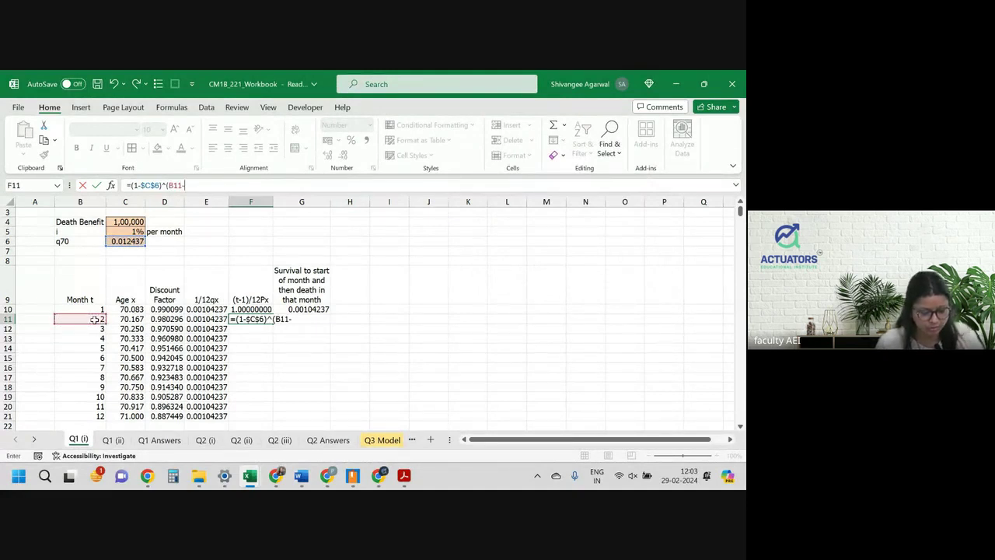
pyautogui.write('1)/12')
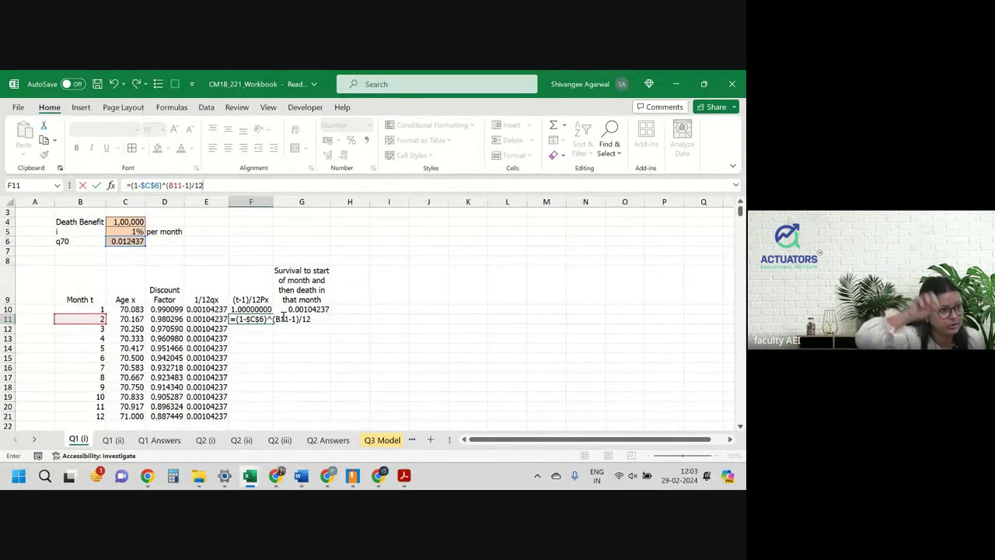
pyautogui.hotkey('ctrl', 'Return')
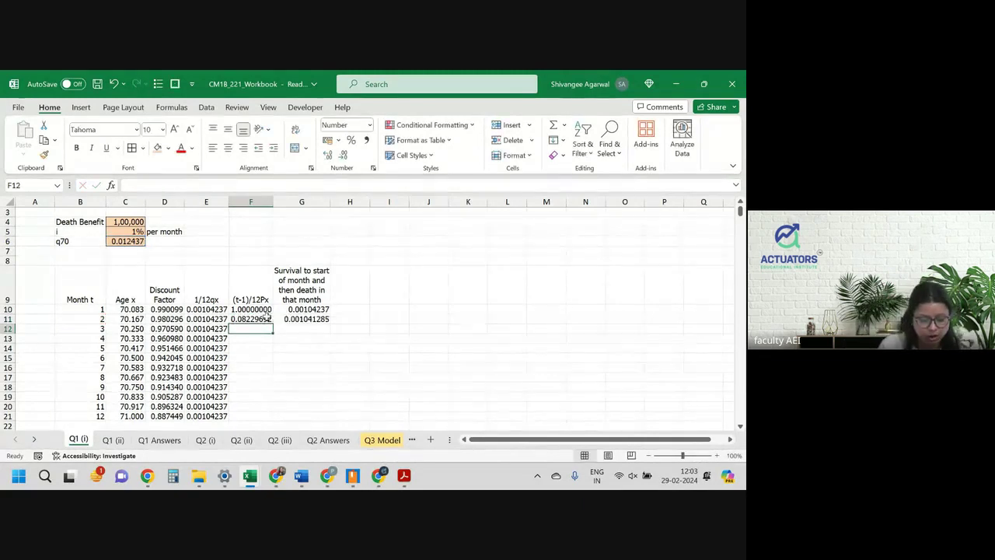
pyautogui.doubleClick(272, 323)
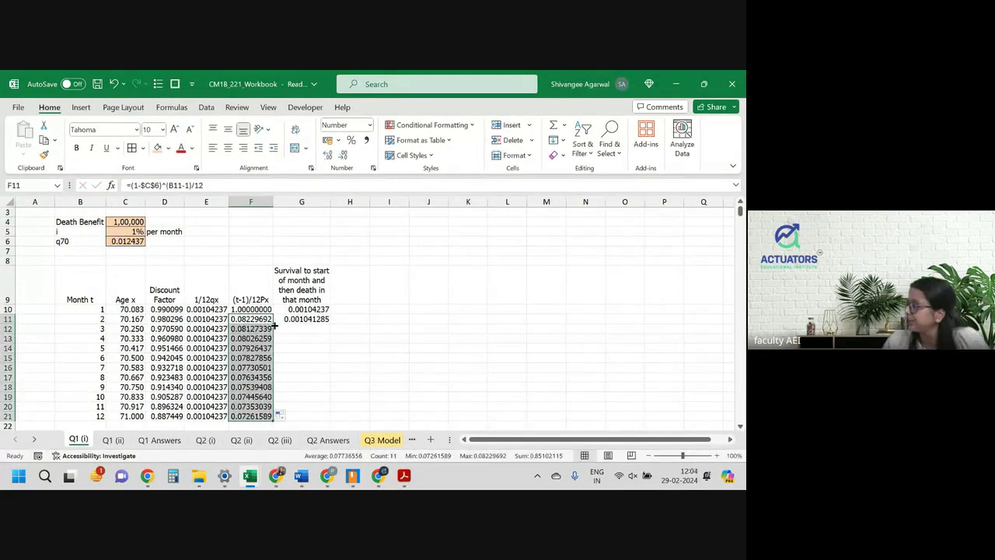
# Step: Fix the exponent to ((B11-1)/12) in F11 and refill down to F21
pyautogui.click(259, 318)
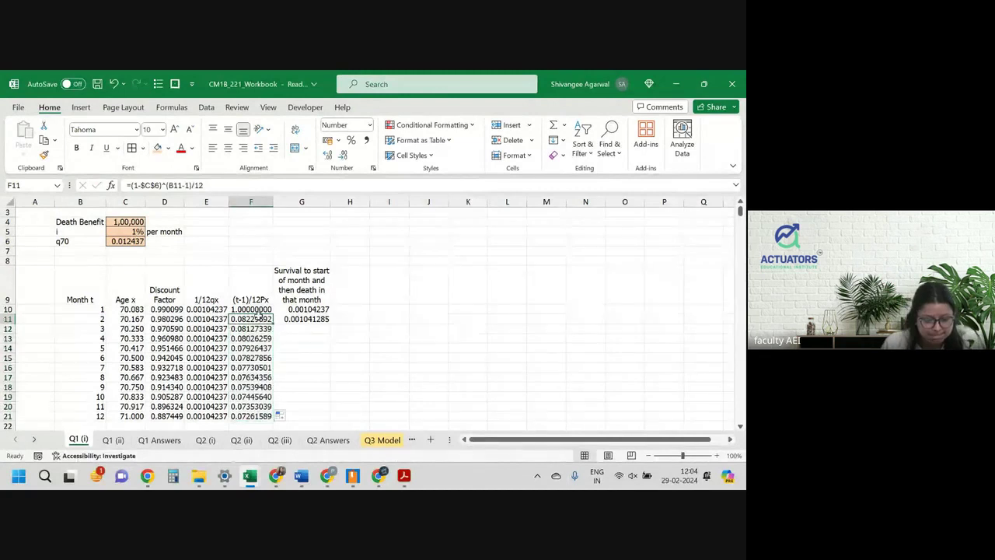
pyautogui.click(170, 185)
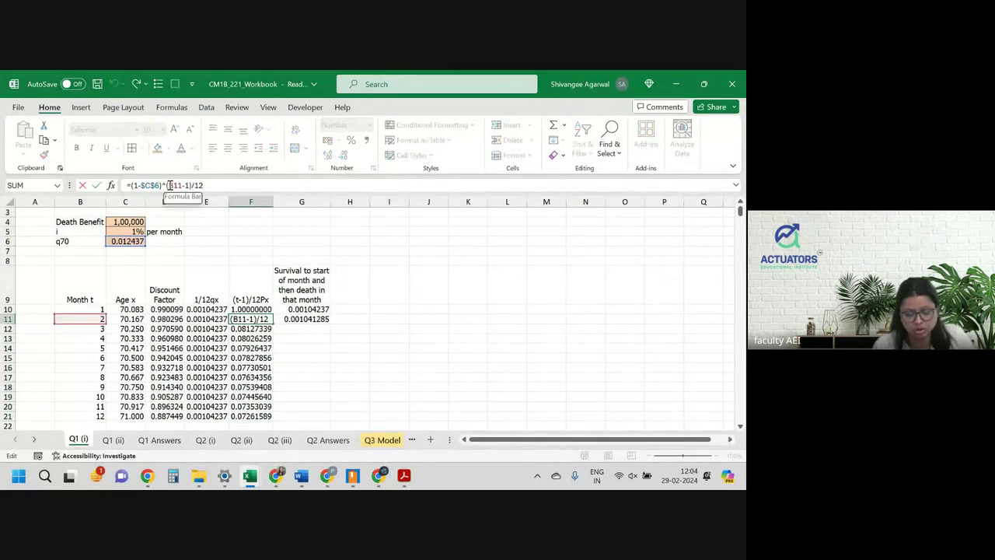
pyautogui.write('(')
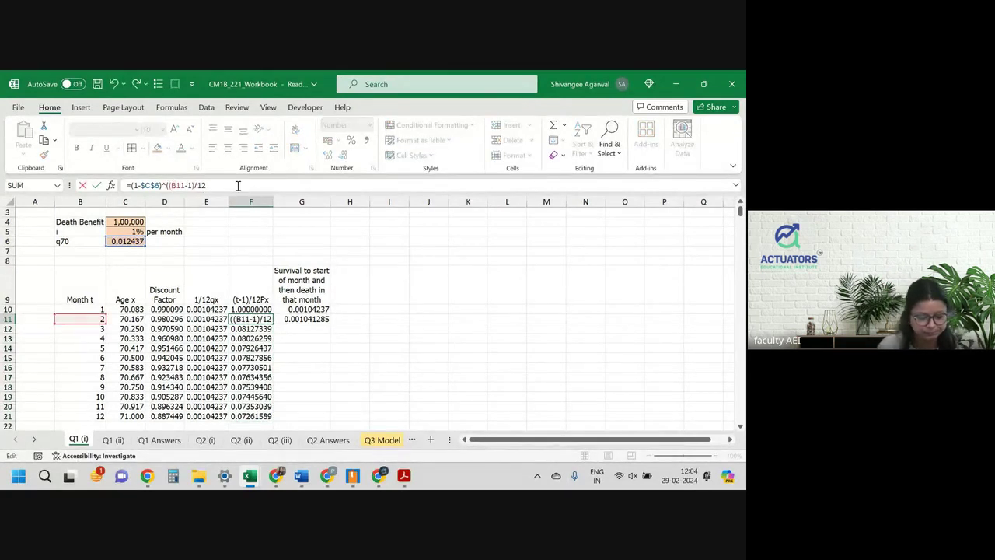
pyautogui.write(')')
pyautogui.hotkey('ctrl', 'Return')
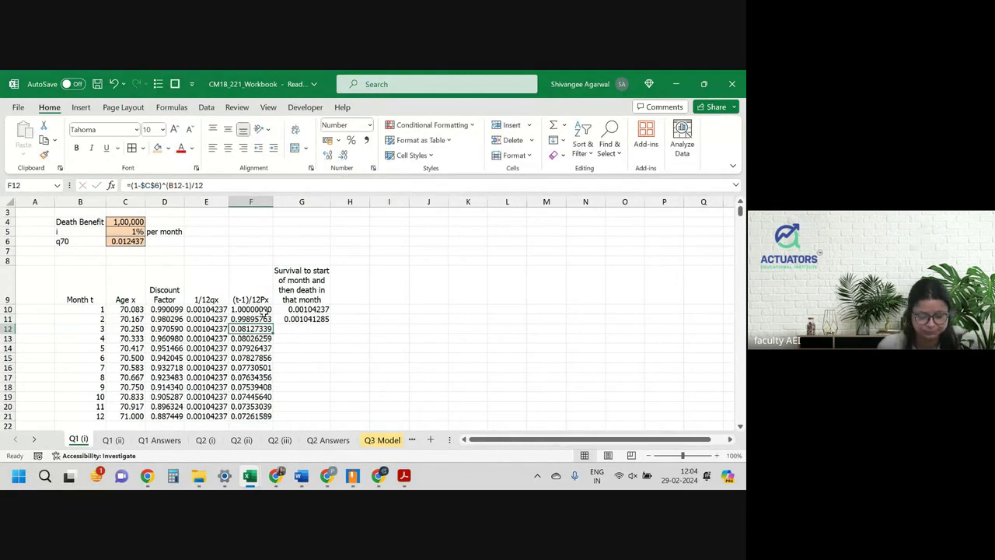
pyautogui.doubleClick(272, 323)
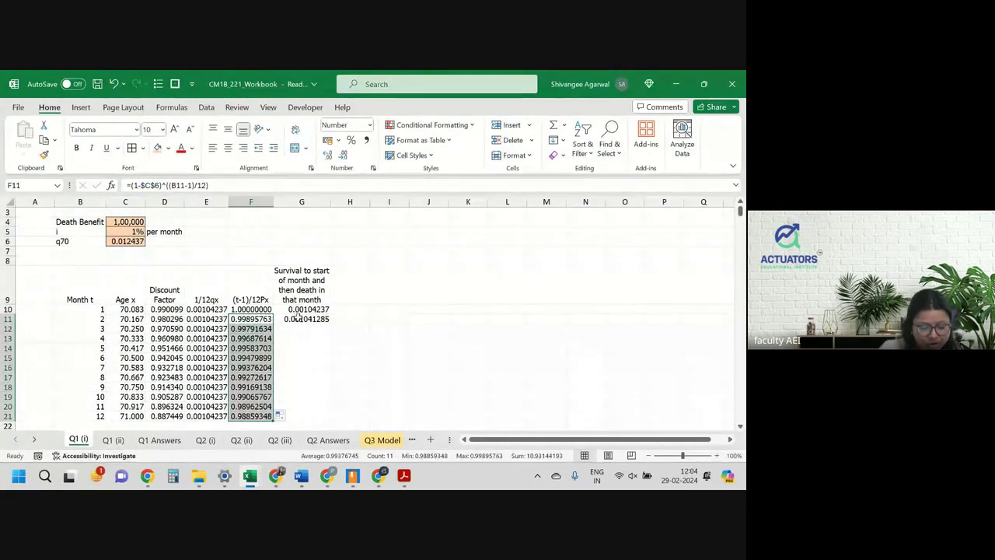
# Step: Clear the old G10:G11 values and point G10 at the E10 death rate
pyautogui.click(300, 308)
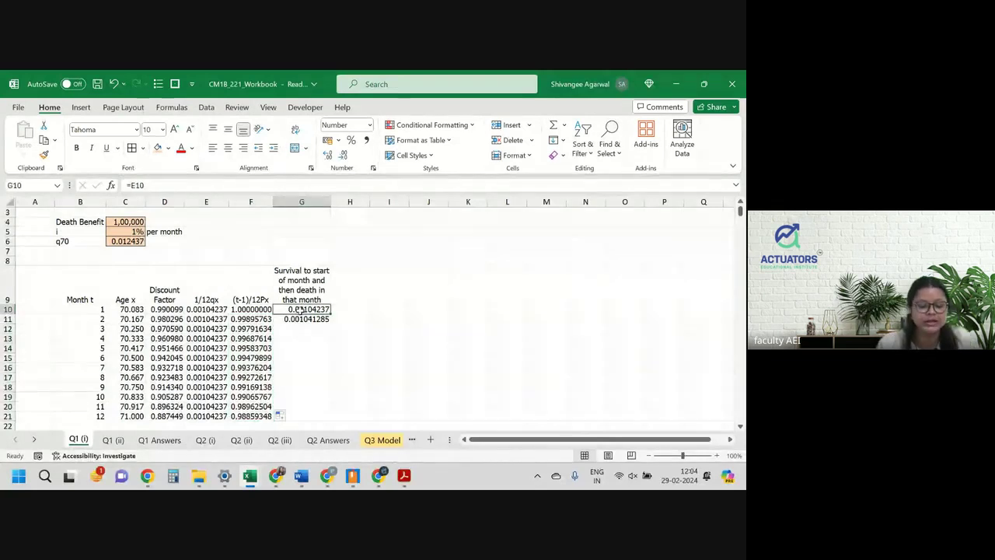
pyautogui.hotkey('ctrl', 'z')
pyautogui.hotkey('ctrl', 'z')
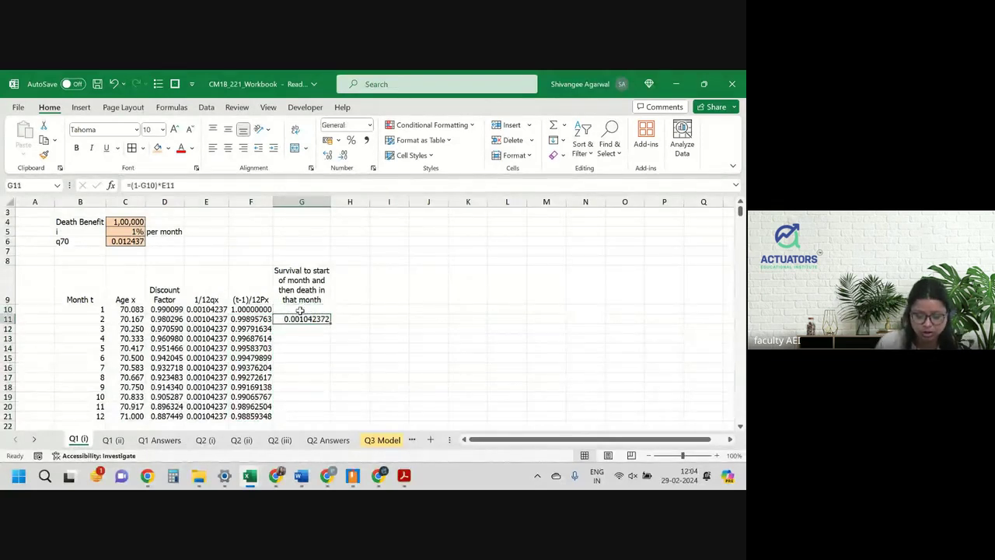
pyautogui.write('=')
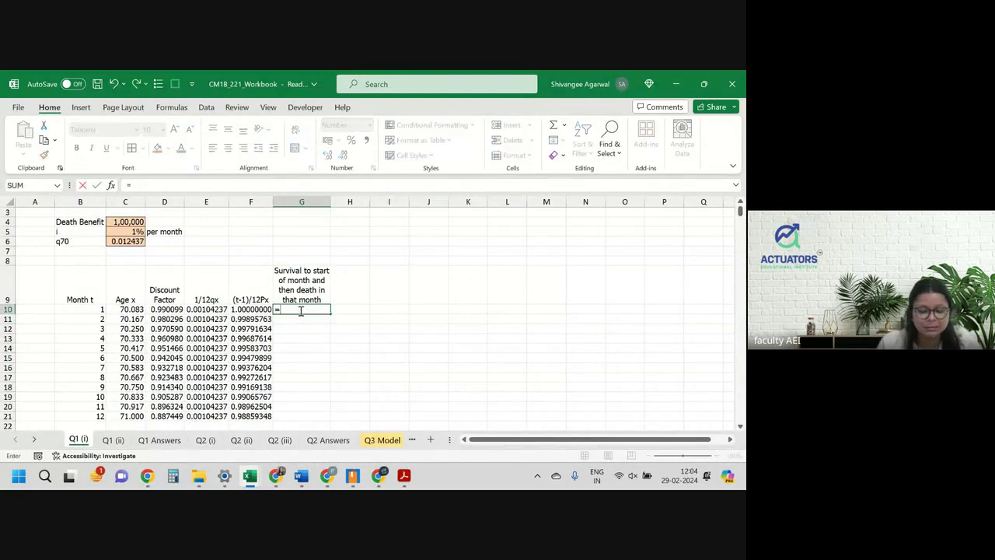
pyautogui.press('Left')
pyautogui.press('Return')
pyautogui.click(300, 309)
pyautogui.write('=')
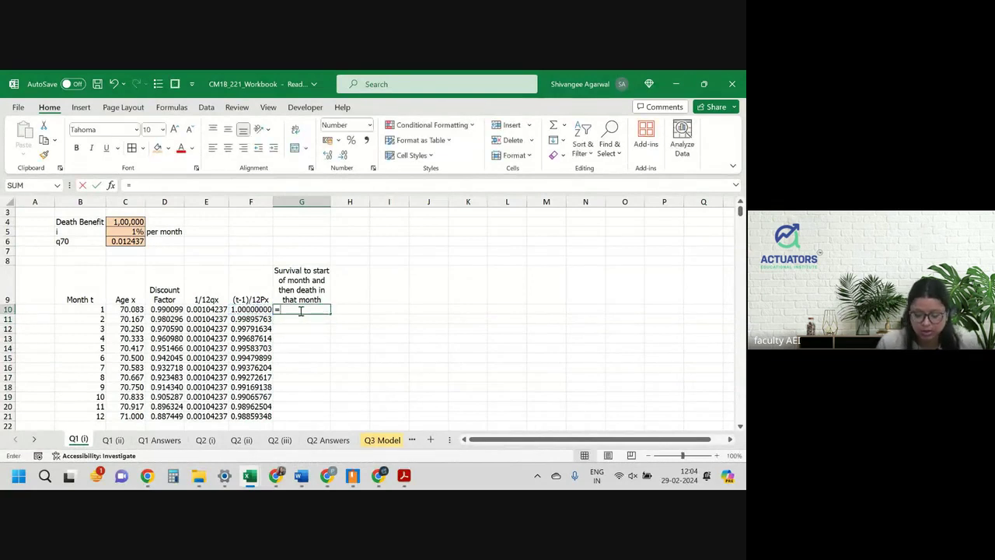
pyautogui.press('Left')
# Step: Enter G11's formula as the F11 survival value times the month's death rate
pyautogui.press('Left')
pyautogui.press('Return')
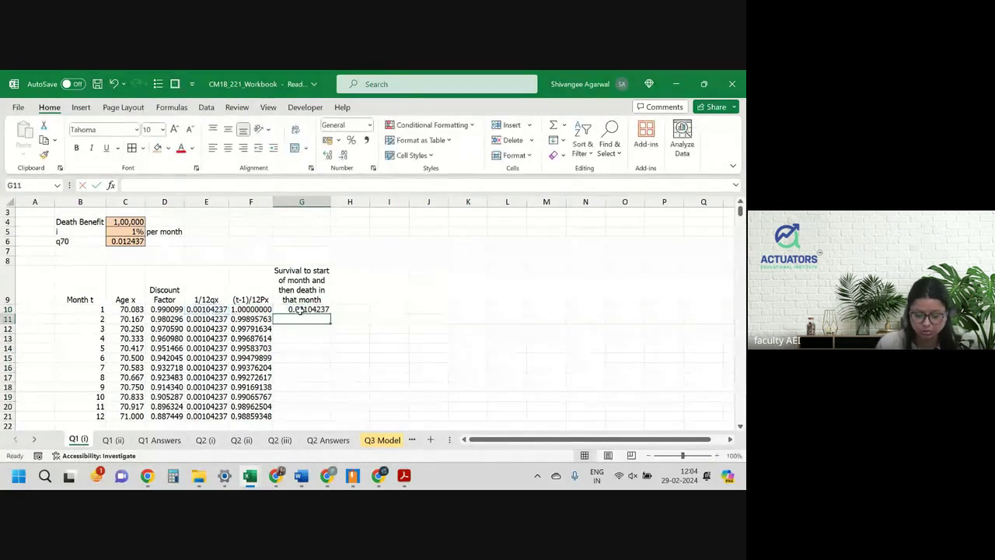
pyautogui.write('=')
pyautogui.press('Left')
pyautogui.press('Up')
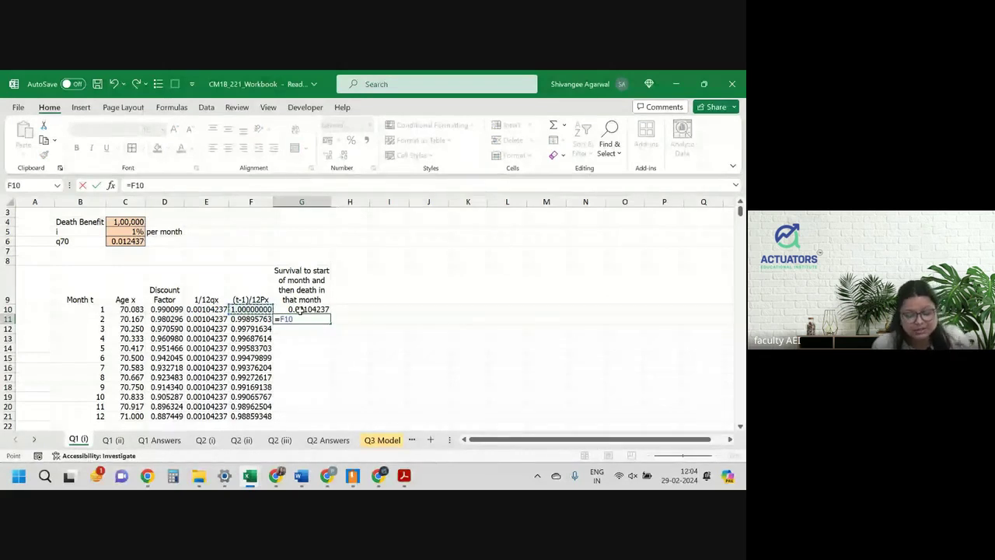
pyautogui.write('*')
pyautogui.press('Left')
pyautogui.press('Left')
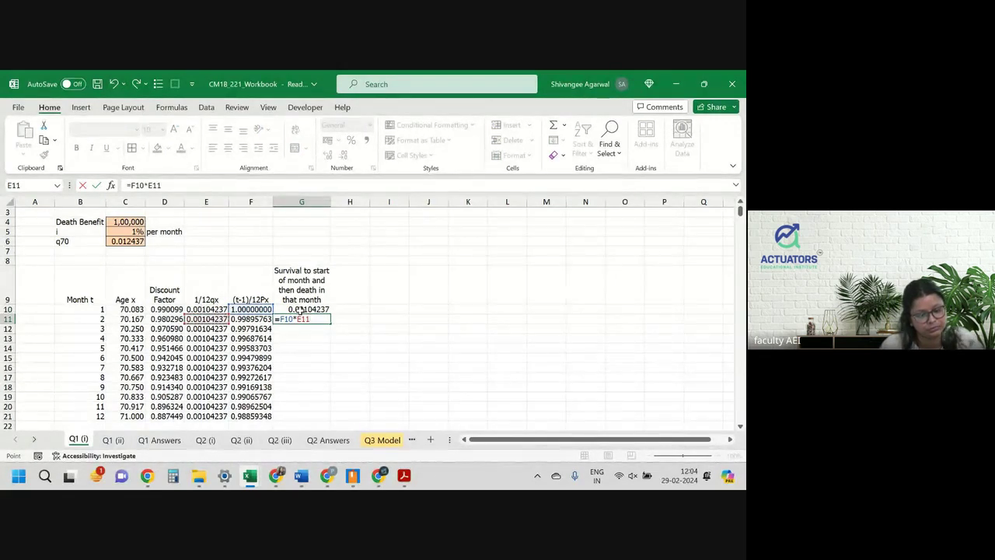
pyautogui.click(292, 318)
pyautogui.press('BackSpace')
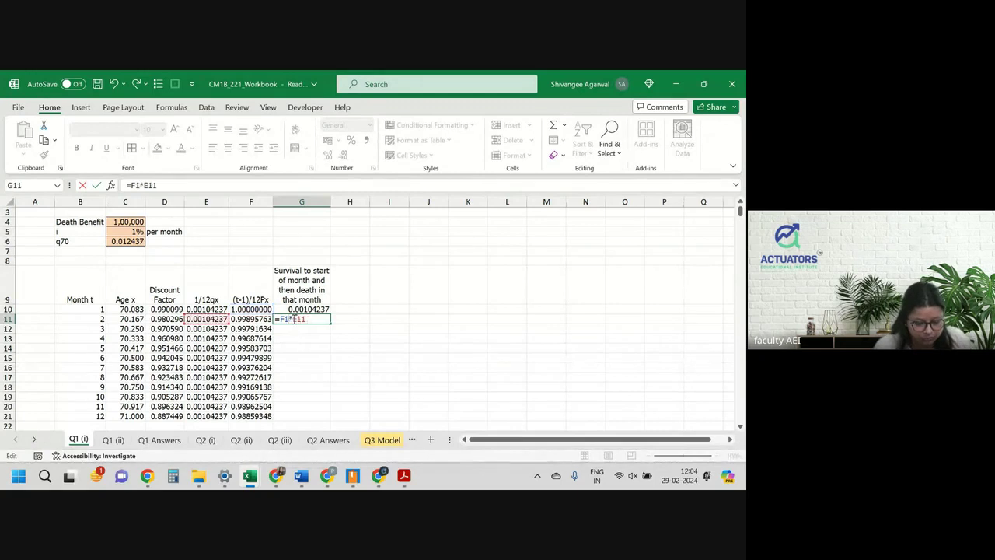
pyautogui.click(244, 319)
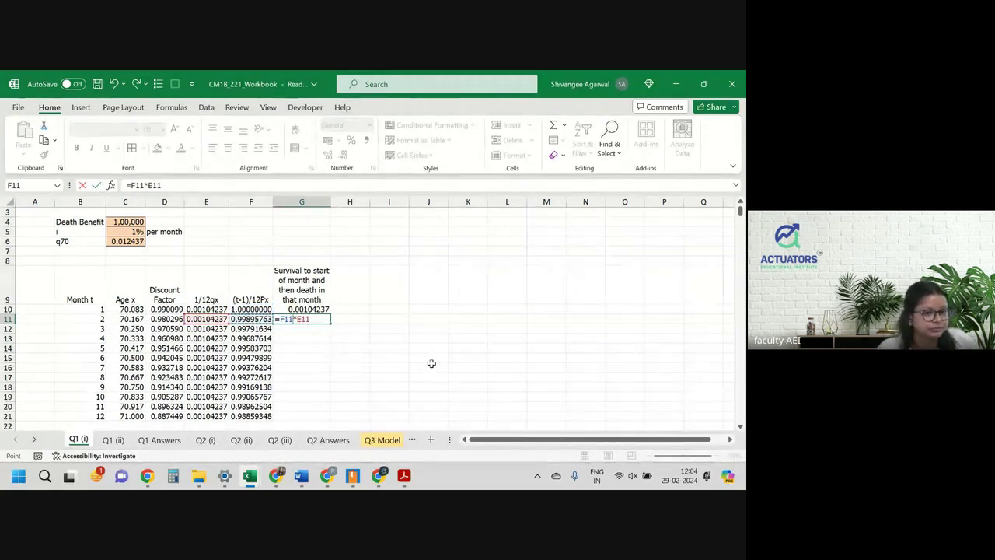
pyautogui.press('Return')
# Step: Set G10 to =F10*E10, survival times the month-1 death rate
pyautogui.press('Up')
pyautogui.press('Up')
pyautogui.write('=')
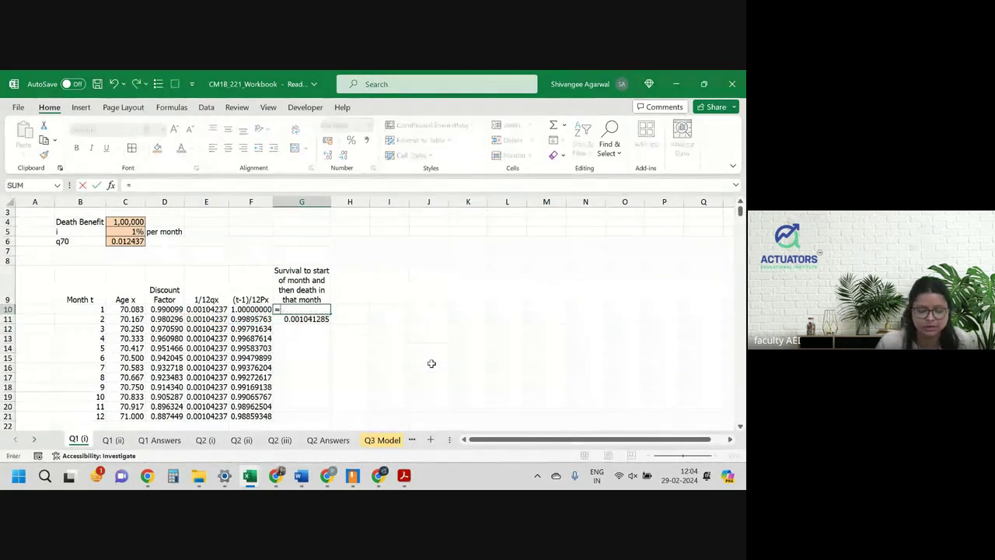
pyautogui.press('Left')
pyautogui.write('*')
pyautogui.press('Left')
pyautogui.press('Return')
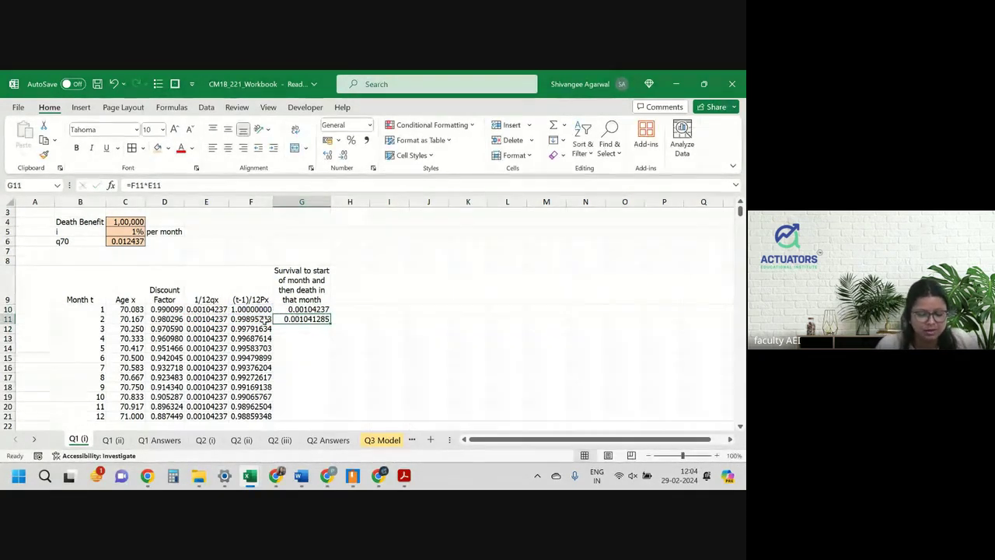
# Step: Show G10 to nine decimals and fill the G10:G11 formulas down to month 12
pyautogui.click(265, 318)
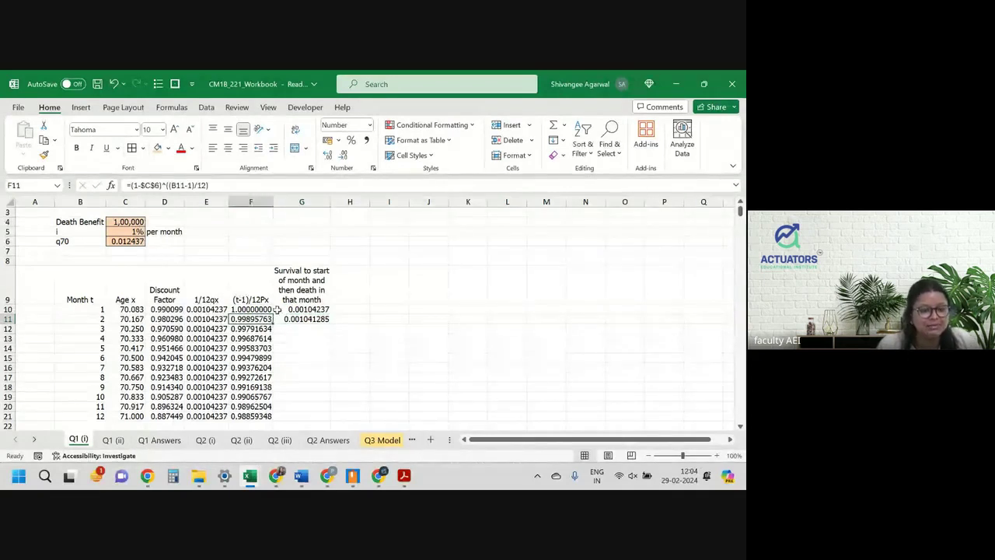
pyautogui.click(320, 317)
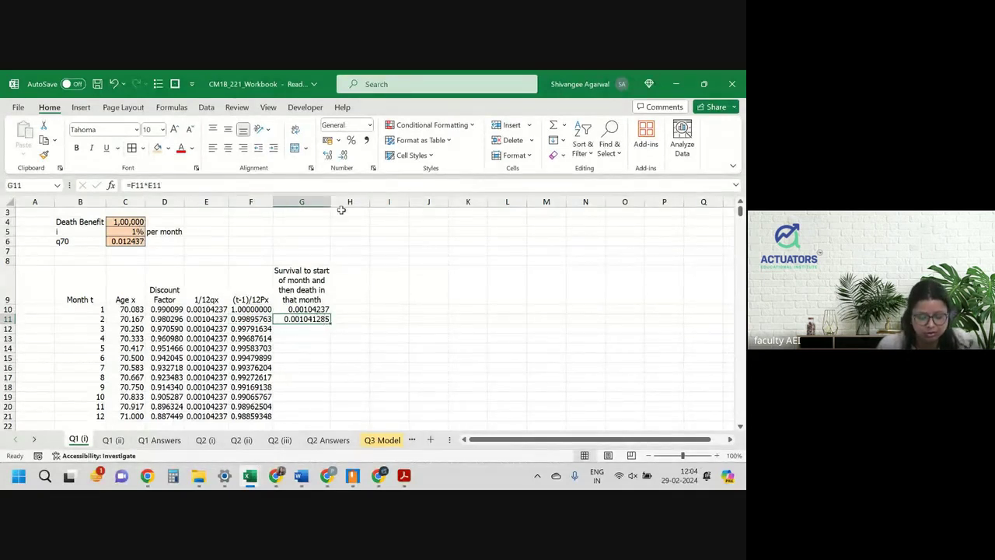
pyautogui.click(317, 309)
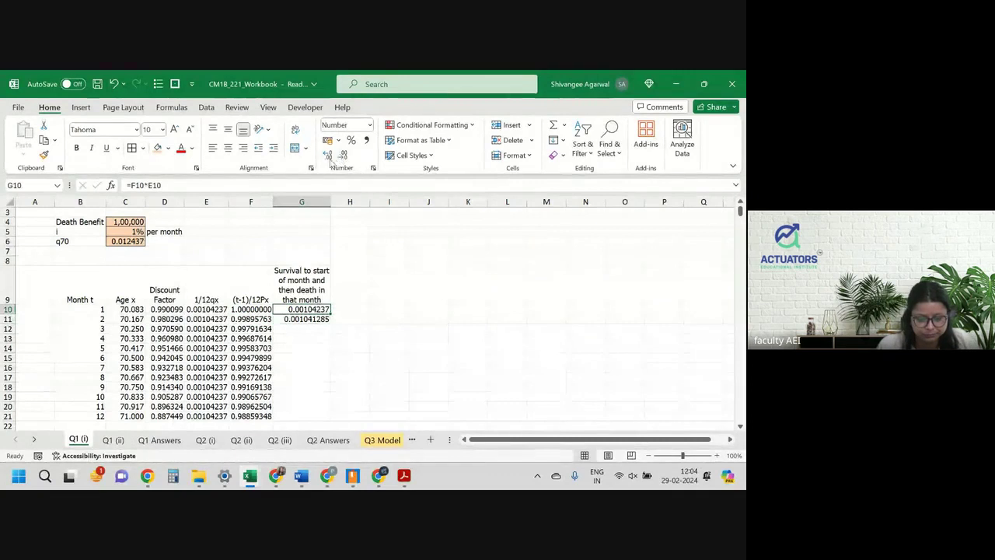
pyautogui.click(327, 154)
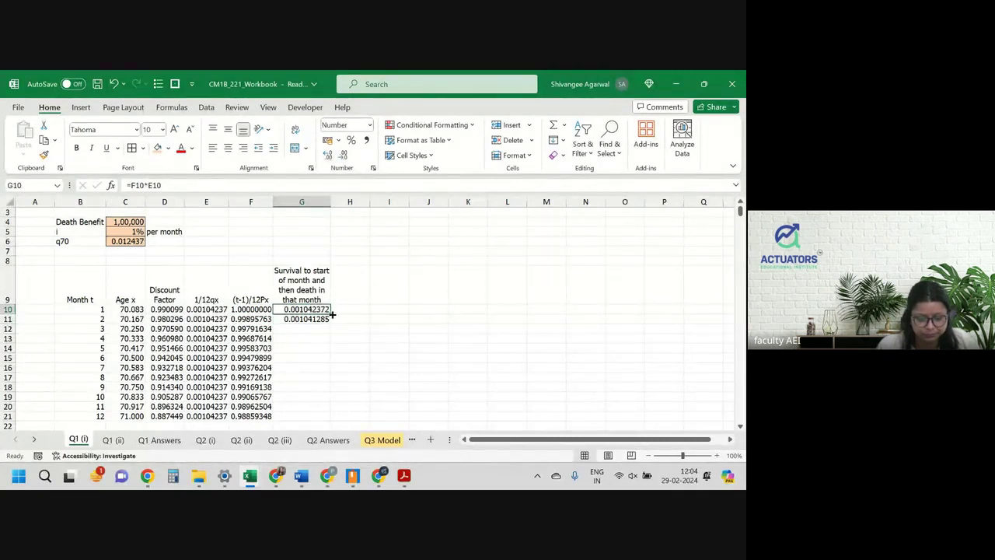
pyautogui.moveTo(332, 314); pyautogui.dragTo(332, 323)
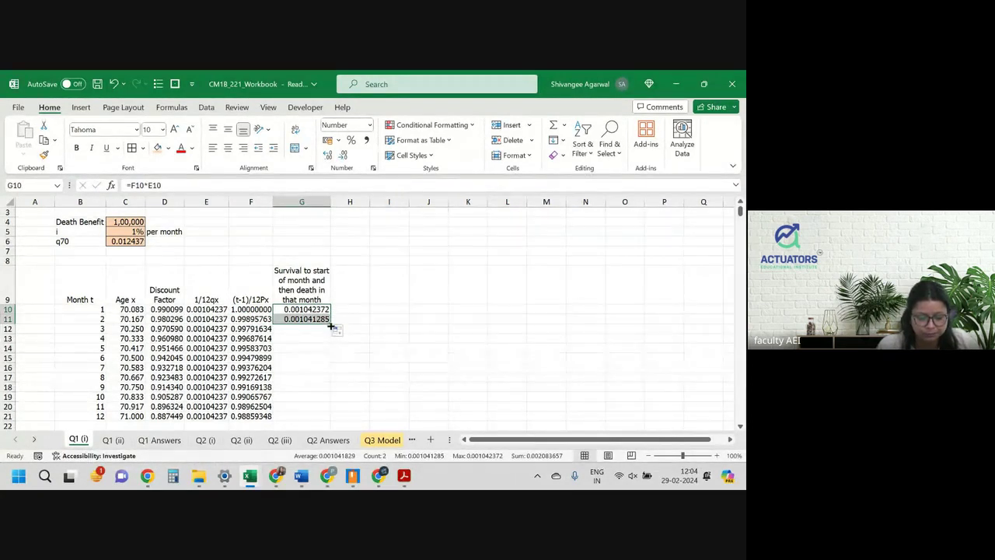
pyautogui.doubleClick(330, 324)
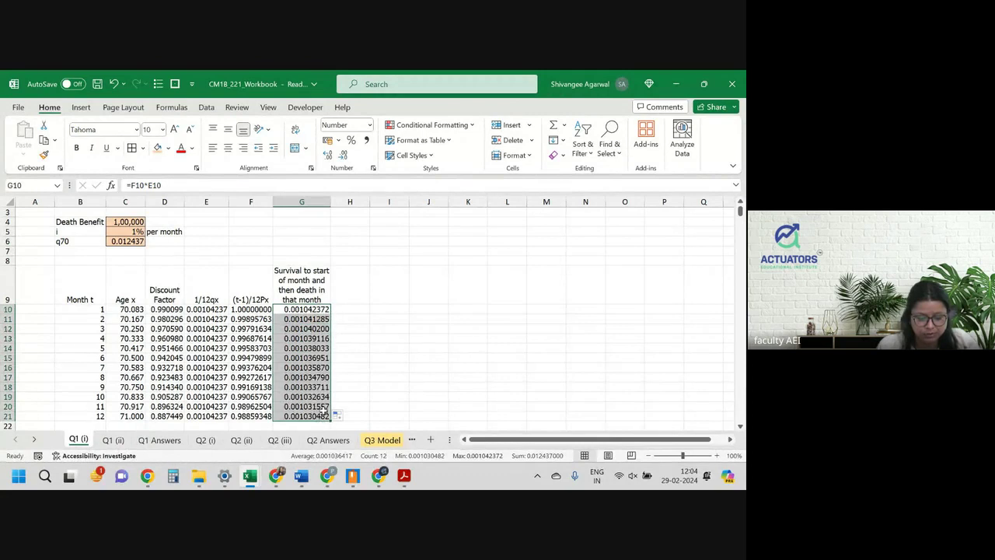
pyautogui.click(348, 272)
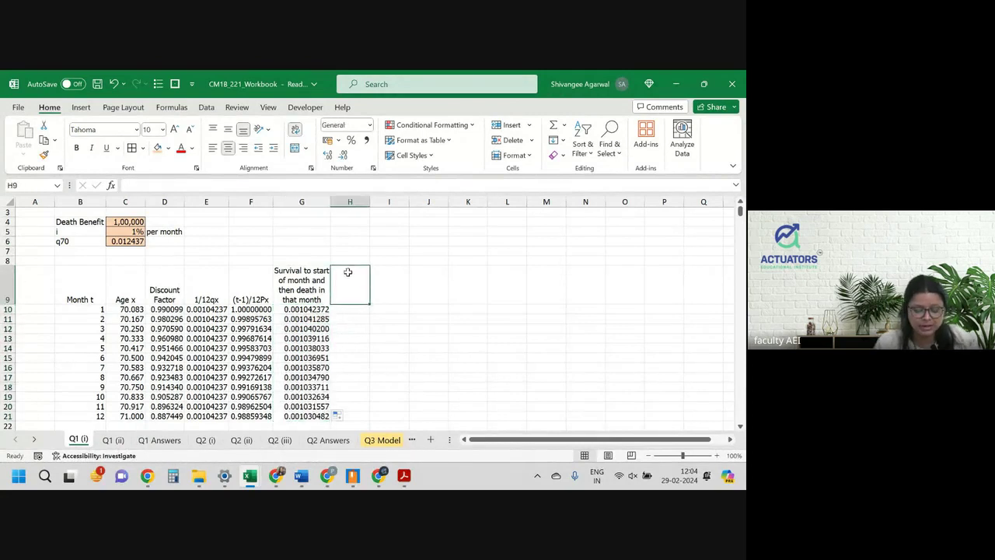
# Step: Add an 'EPV' column with =$C$4*D10*G10 in H10, filled down to month 12
pyautogui.write('EPV')
pyautogui.press('Down')
pyautogui.write('=')
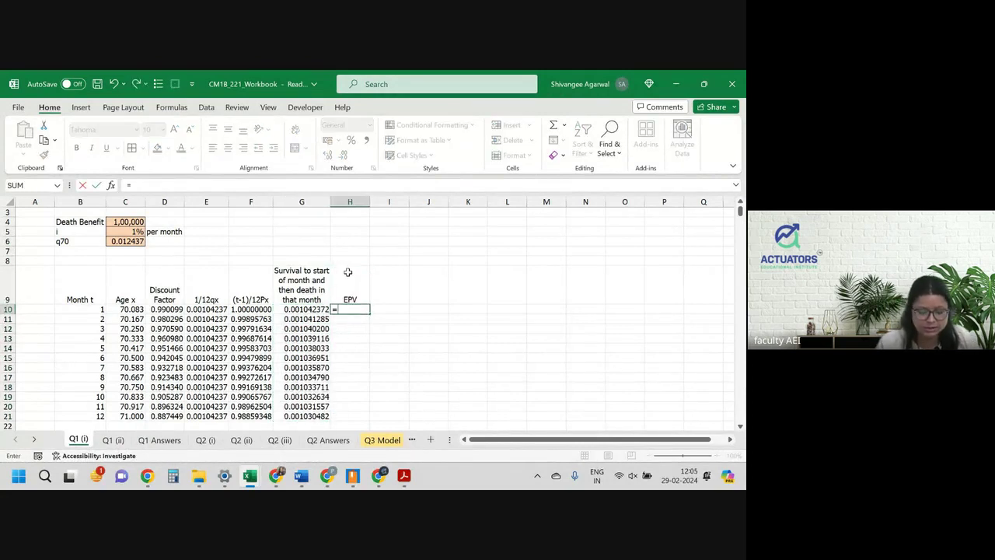
pyautogui.click(122, 220)
pyautogui.press('F4')
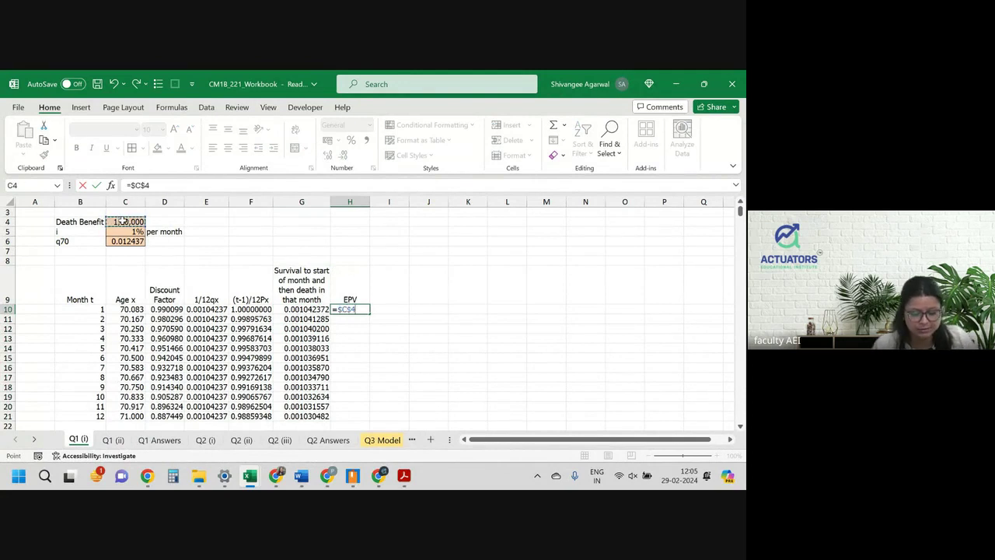
pyautogui.write('*')
pyautogui.click(155, 309)
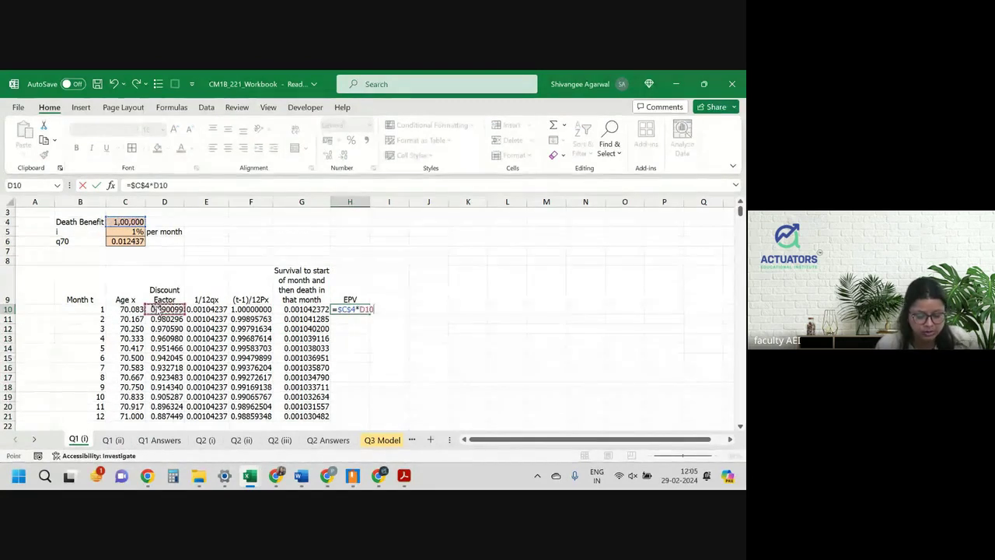
pyautogui.write('*')
pyautogui.click(304, 308)
pyautogui.press('Return')
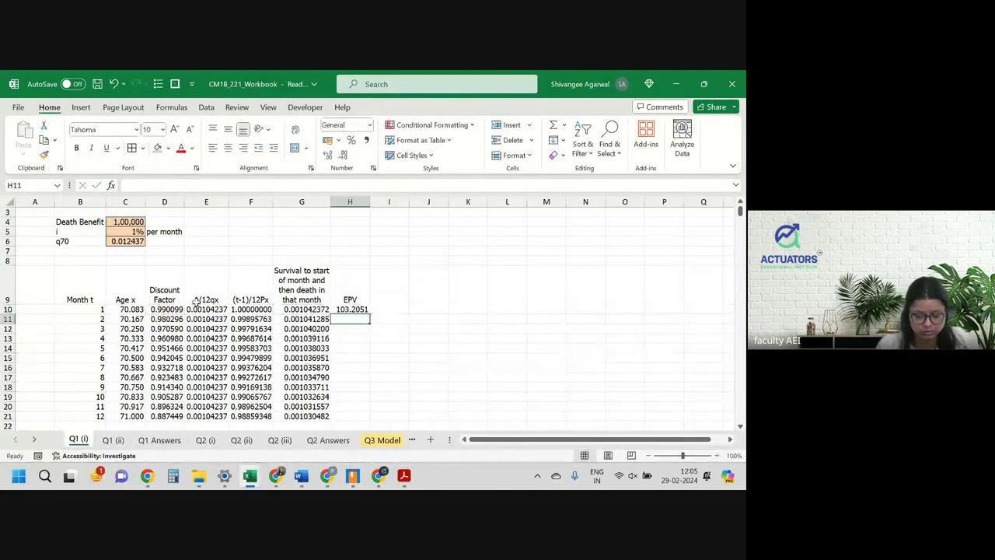
pyautogui.click(353, 309)
pyautogui.doubleClick(369, 311)
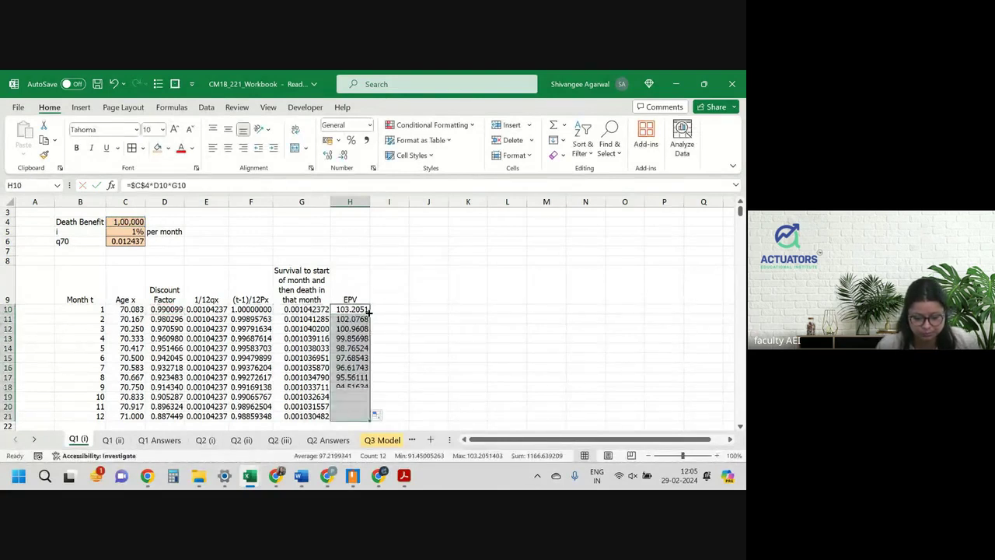
# Step: Total the monthly EPVs in H6 with =SUM(H10:H21) in £ Accounting format
pyautogui.click(350, 240)
pyautogui.write('=sum(')
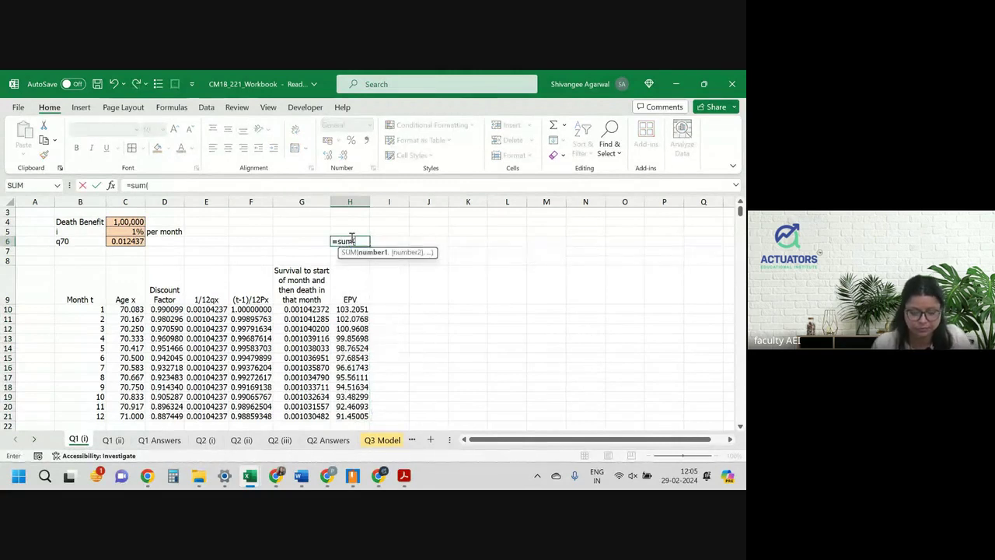
pyautogui.press('Down')
pyautogui.press('Down')
pyautogui.press('Down')
pyautogui.press('Down')
pyautogui.hotkey('shift', 'Down')
pyautogui.hotkey('ctrl', 'shift', 'Down')
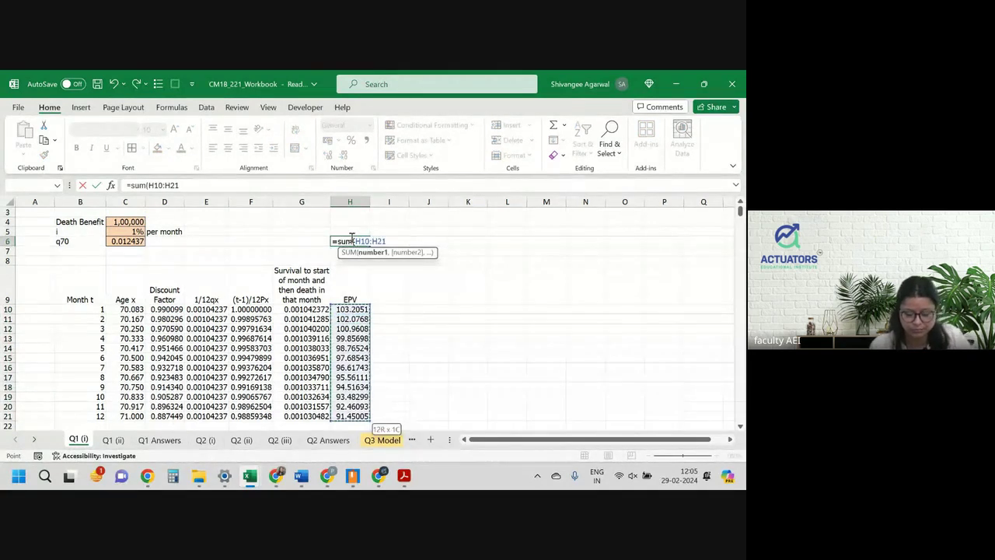
pyautogui.hotkey('ctrl', 'Return')
pyautogui.press('Left')
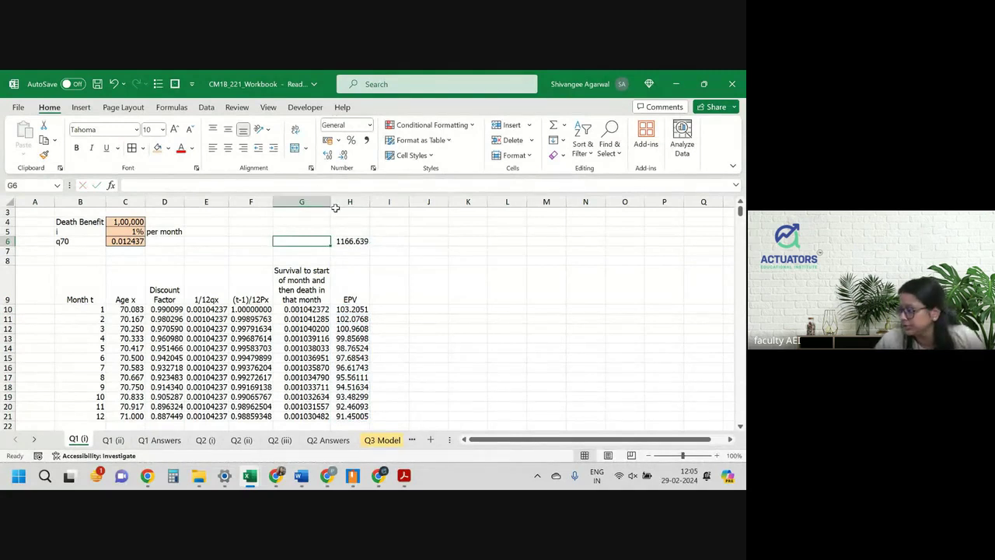
pyautogui.press('Right')
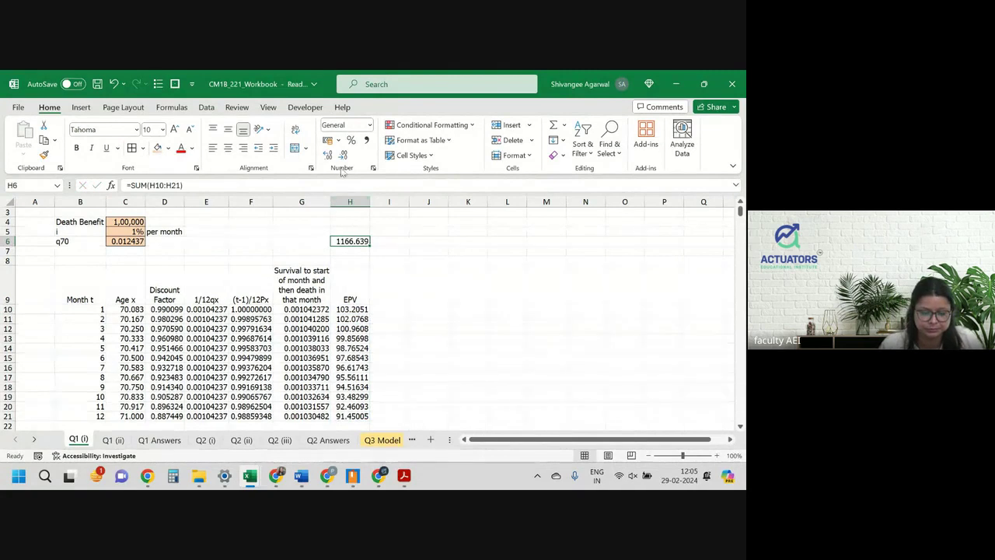
pyautogui.click(338, 140)
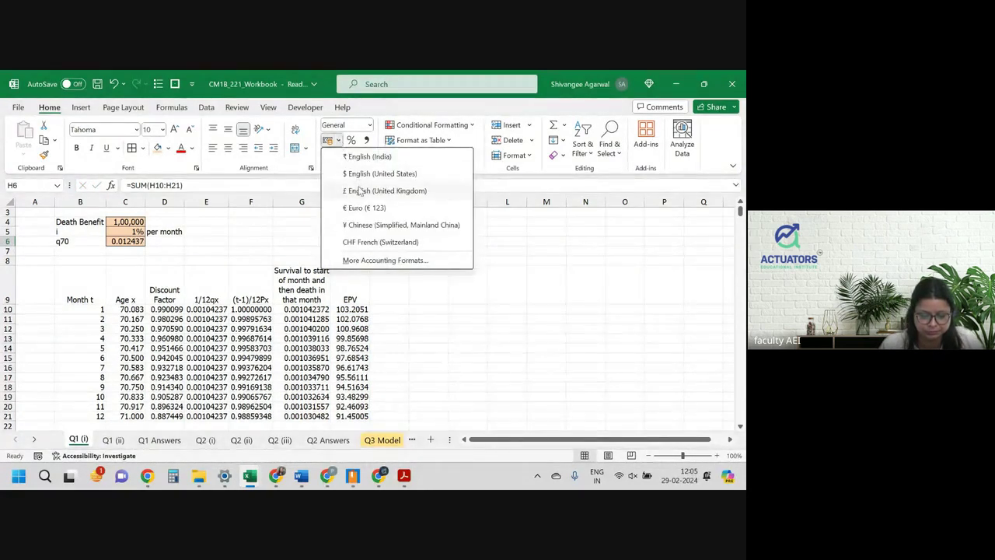
pyautogui.click(359, 190)
pyautogui.click(319, 241)
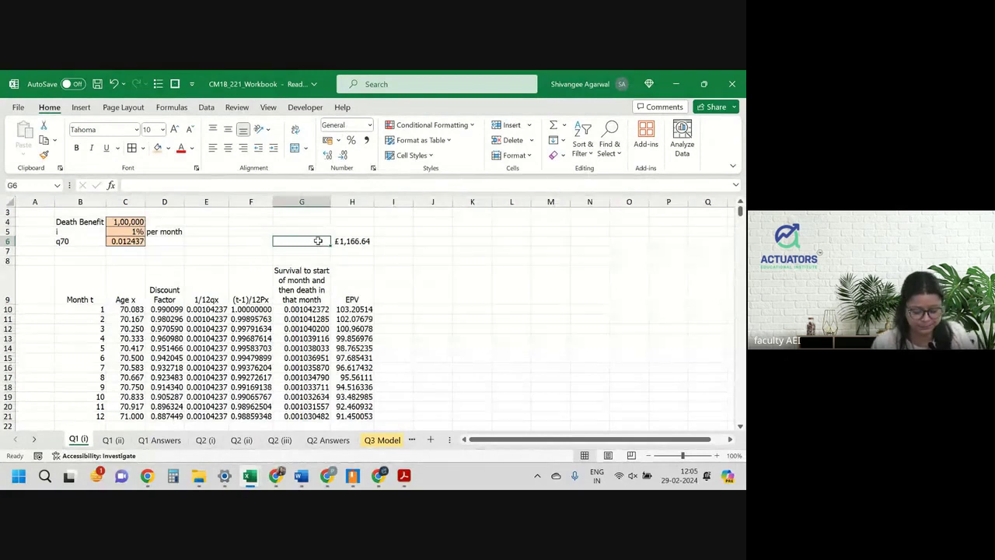
# Step: Label G6 'EPV' and fill the £1,166.64 total in H6 green
pyautogui.write('EPV')
pyautogui.press('Tab')
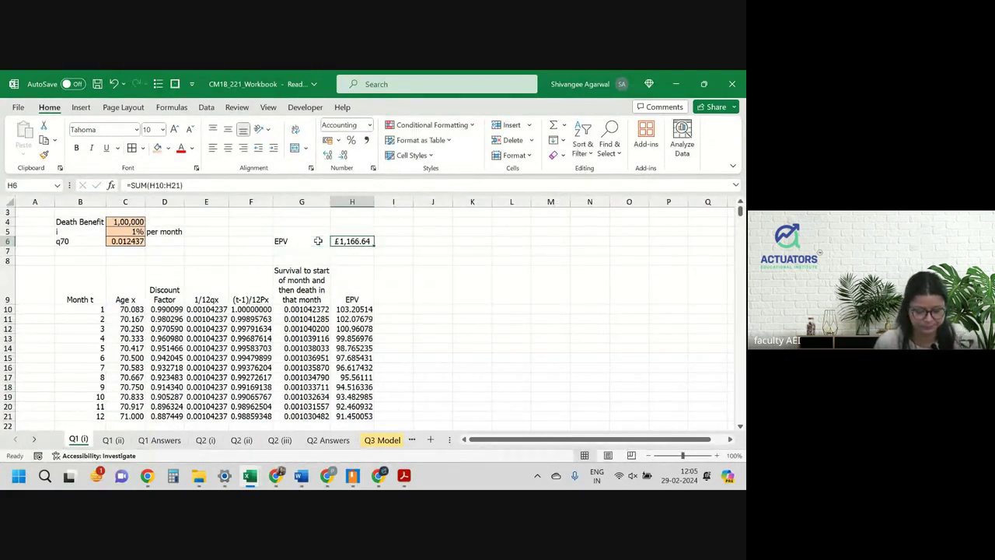
pyautogui.click(168, 148)
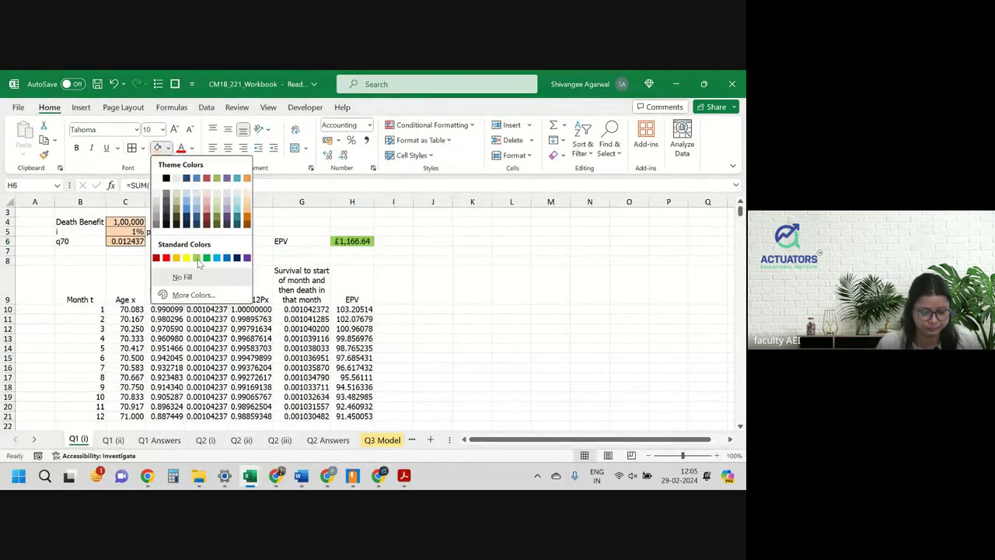
pyautogui.click(196, 257)
# Step: Fill the month-1 survival value 1.00000000 in F10 yellow
pyautogui.click(246, 310)
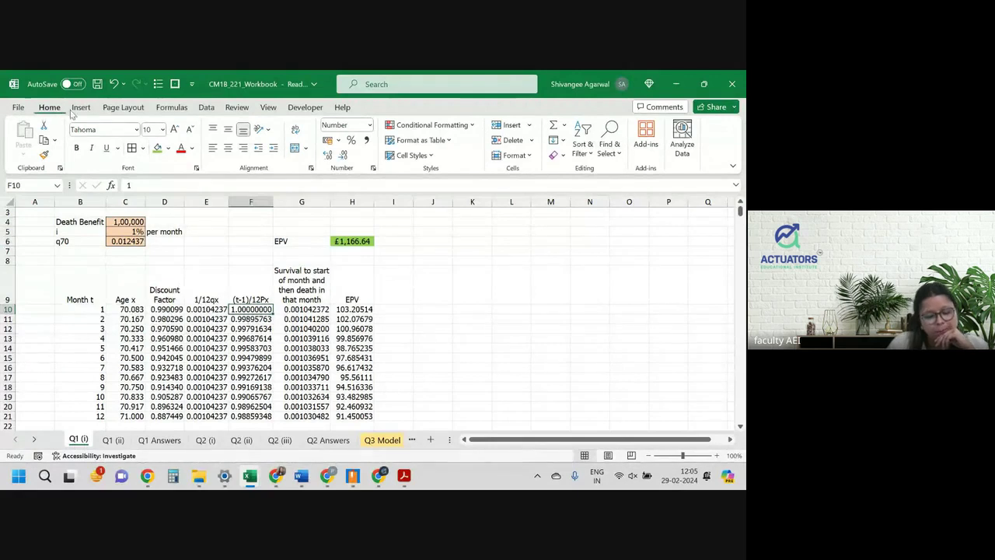
pyautogui.click(168, 147)
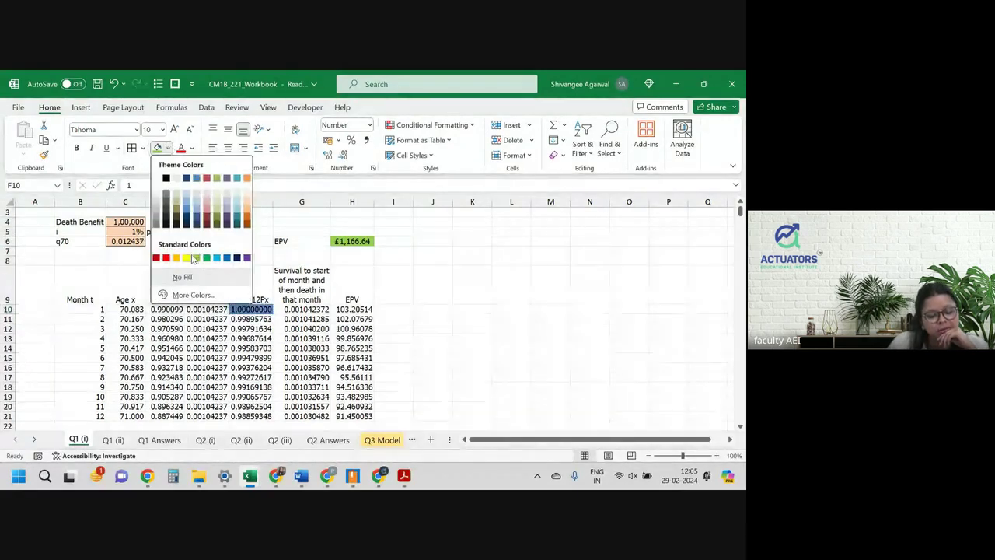
pyautogui.click(186, 259)
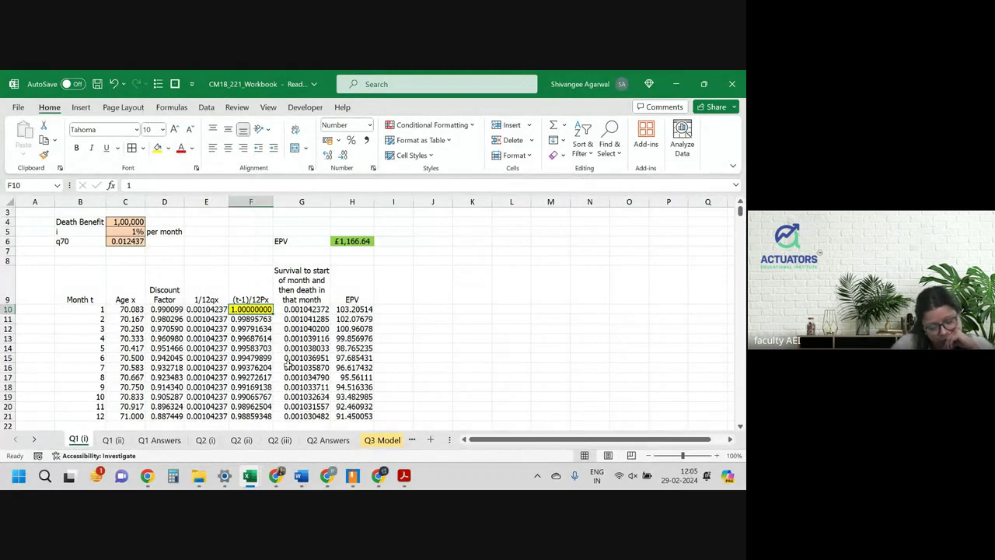
pyautogui.click(285, 319)
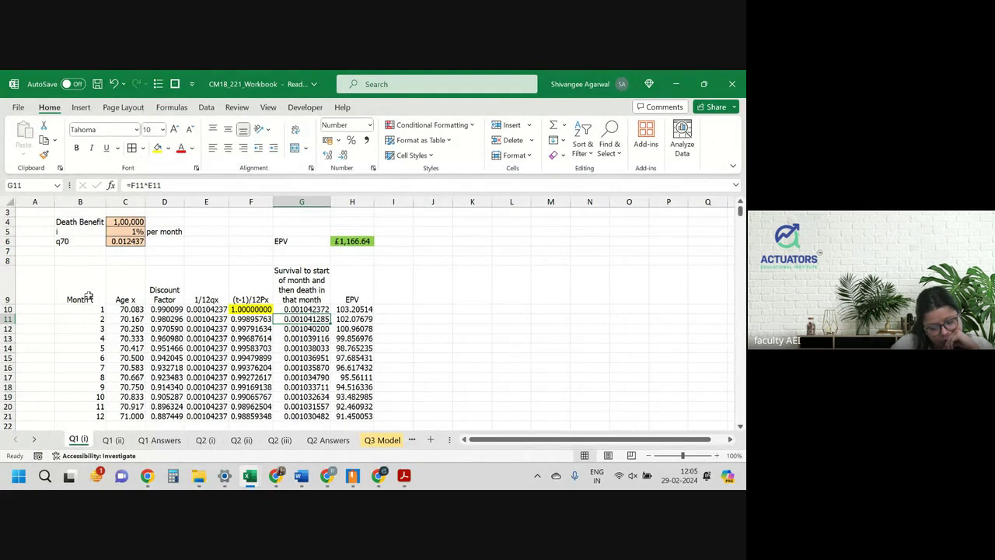
# Step: Apply All Borders to the monthly table B9:H21
pyautogui.moveTo(87, 297); pyautogui.dragTo(354, 408)
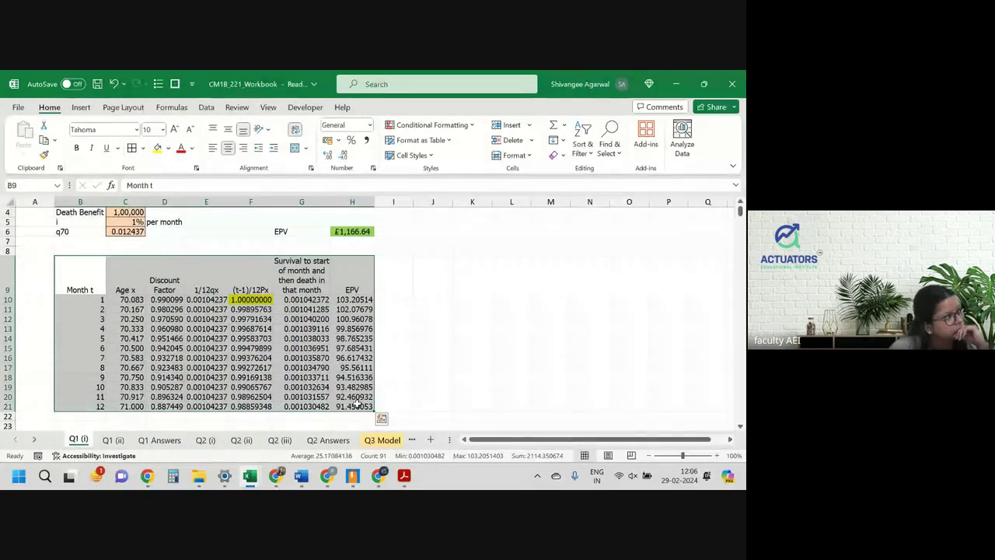
pyautogui.scroll(1, 270, 335)
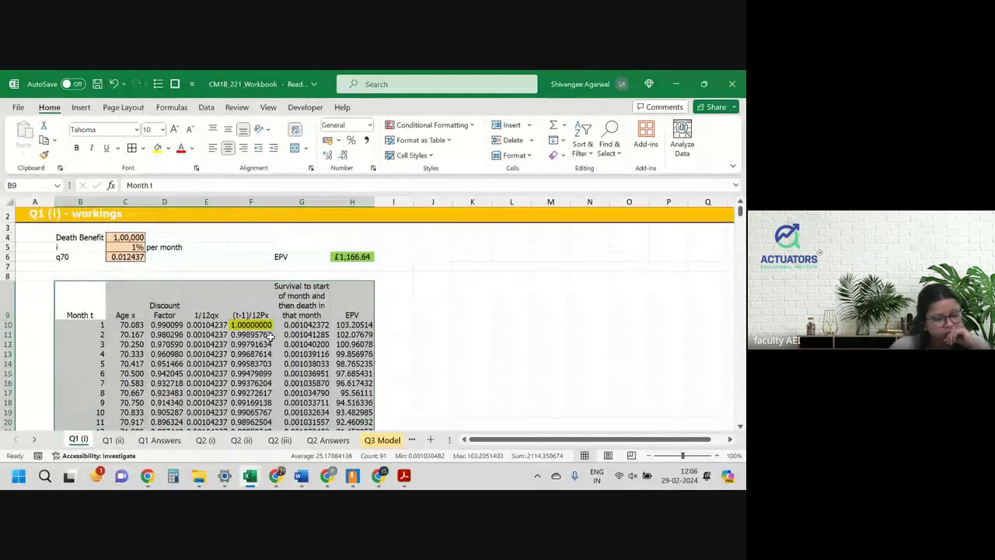
pyautogui.click(132, 148)
pyautogui.click(268, 309)
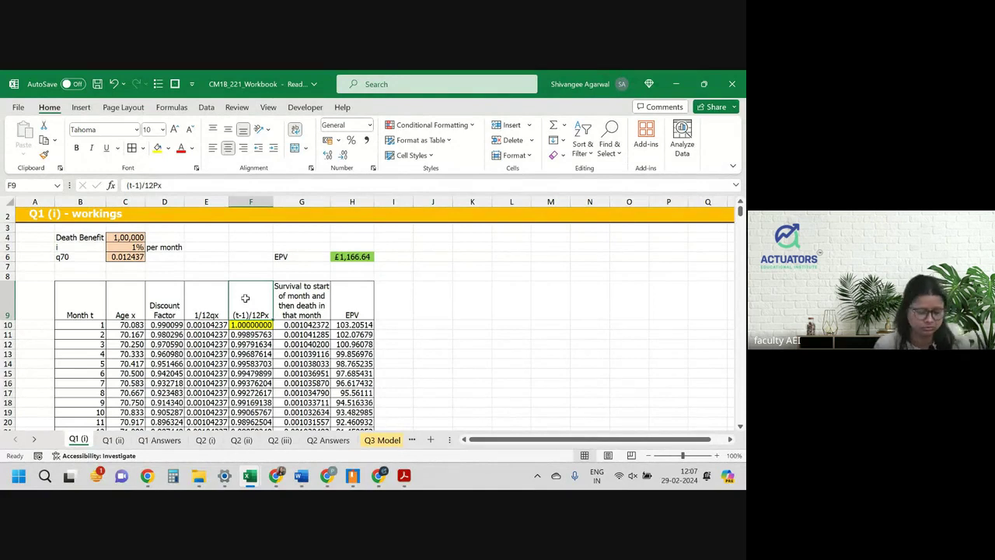
pyautogui.hotkey('alt', 'Tab')
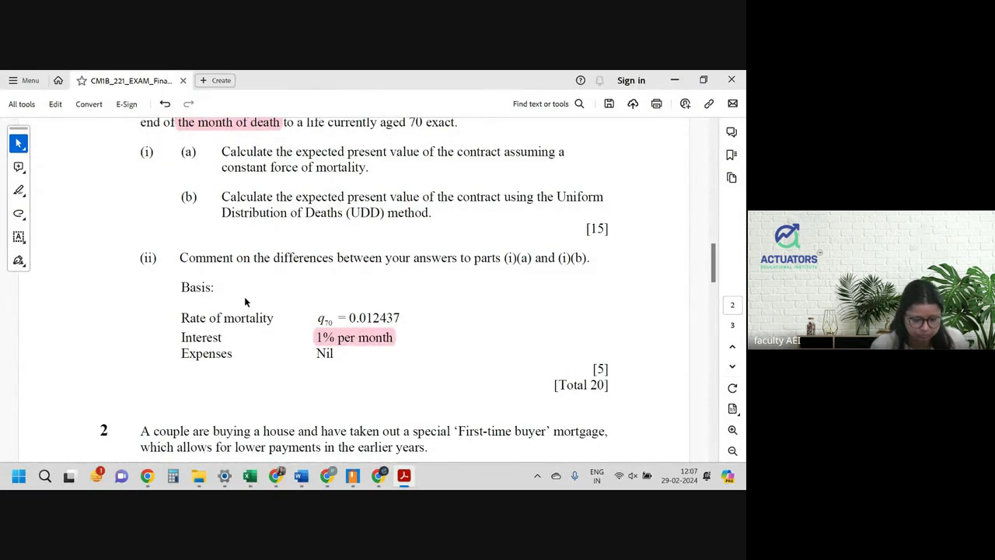
pyautogui.hotkey('alt', 'Tab')
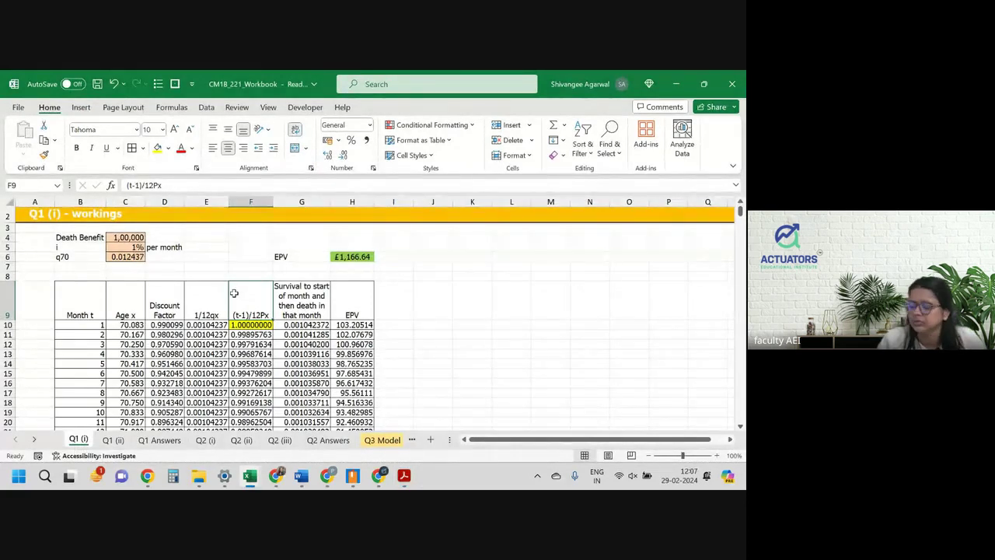
pyautogui.hotkey('alt', 'Tab')
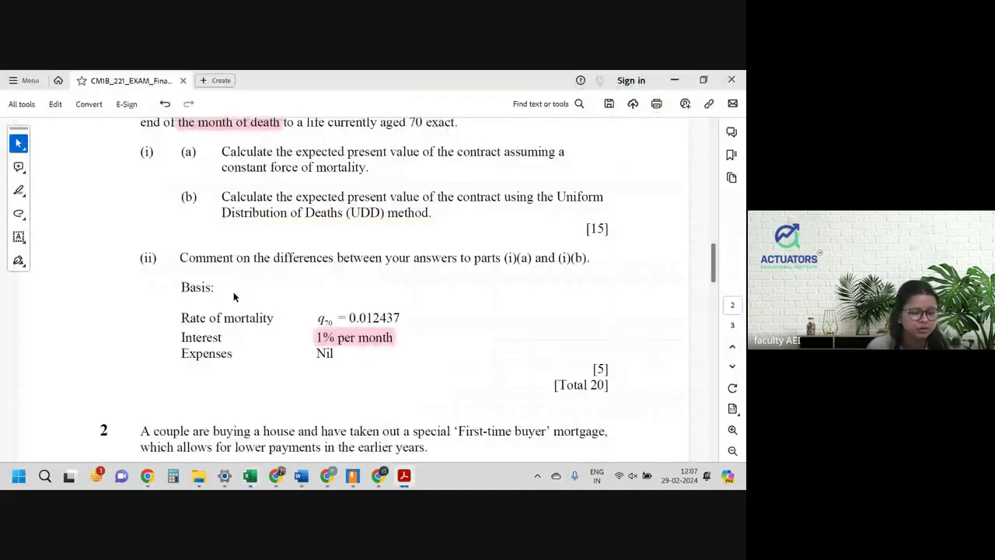
pyautogui.hotkey('alt', 'Tab')
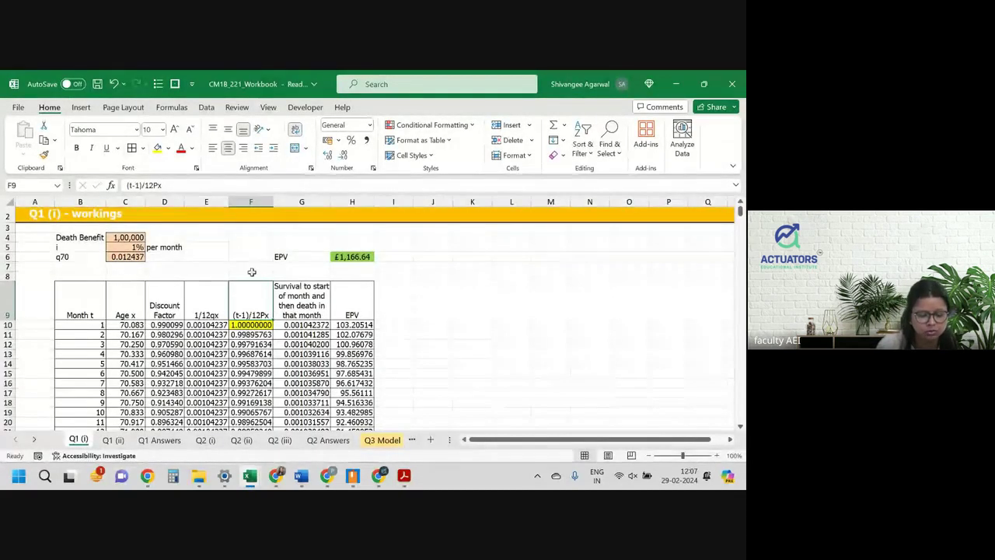
# Step: Insert a blank column at E and add a bold merged 'CFM' heading across F8:I8
pyautogui.click(206, 201)
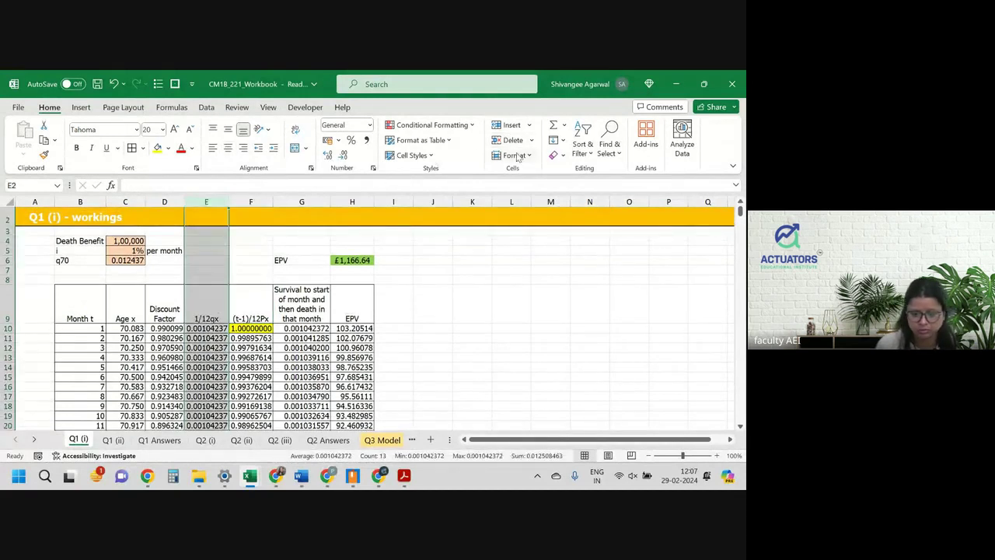
pyautogui.click(512, 124)
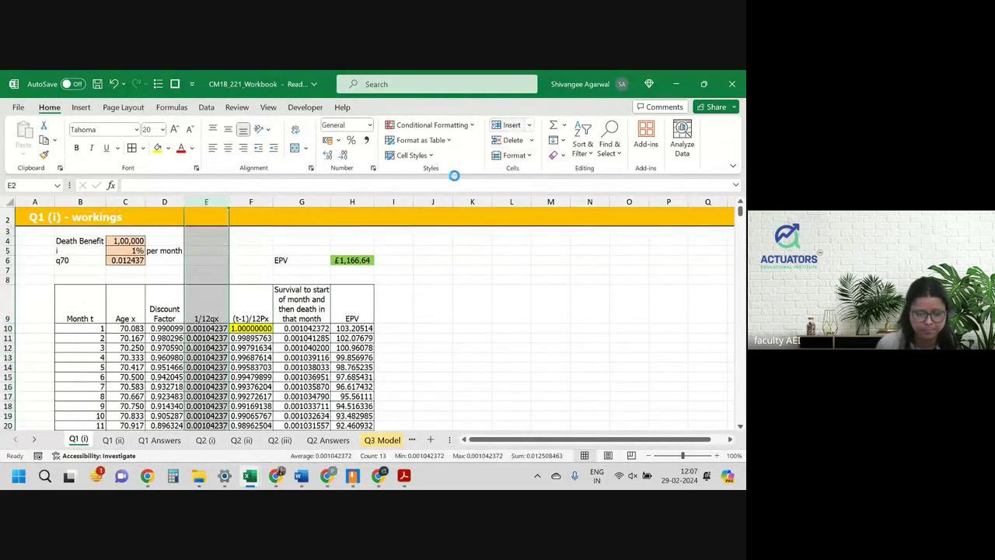
pyautogui.click(254, 279)
pyautogui.moveTo(254, 279); pyautogui.dragTo(392, 280)
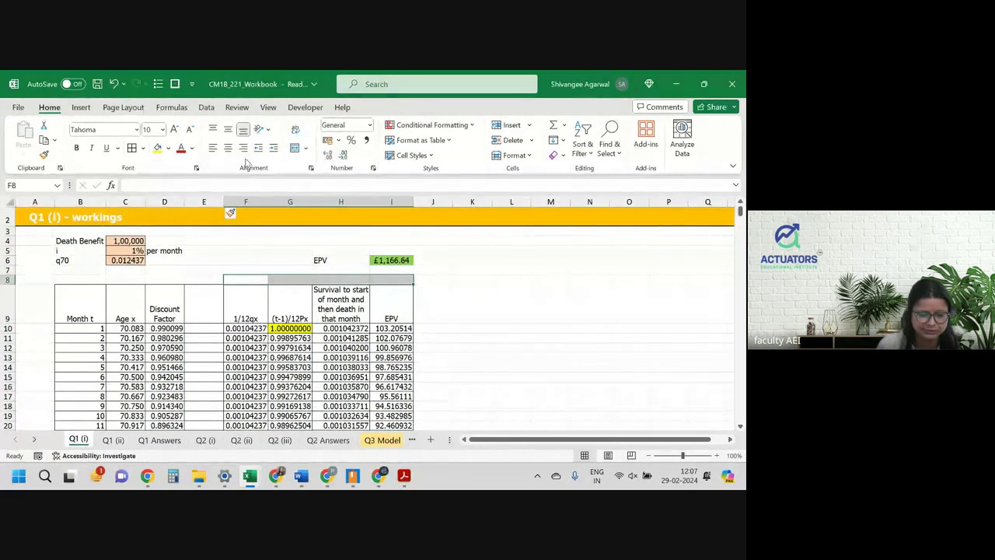
pyautogui.click(295, 147)
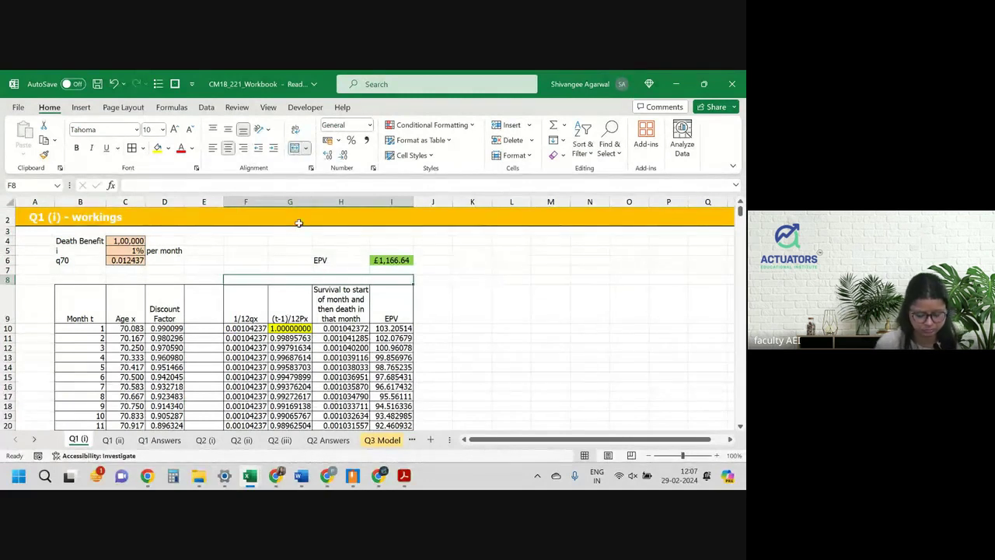
pyautogui.write('CFM')
pyautogui.hotkey('ctrl', 'Return')
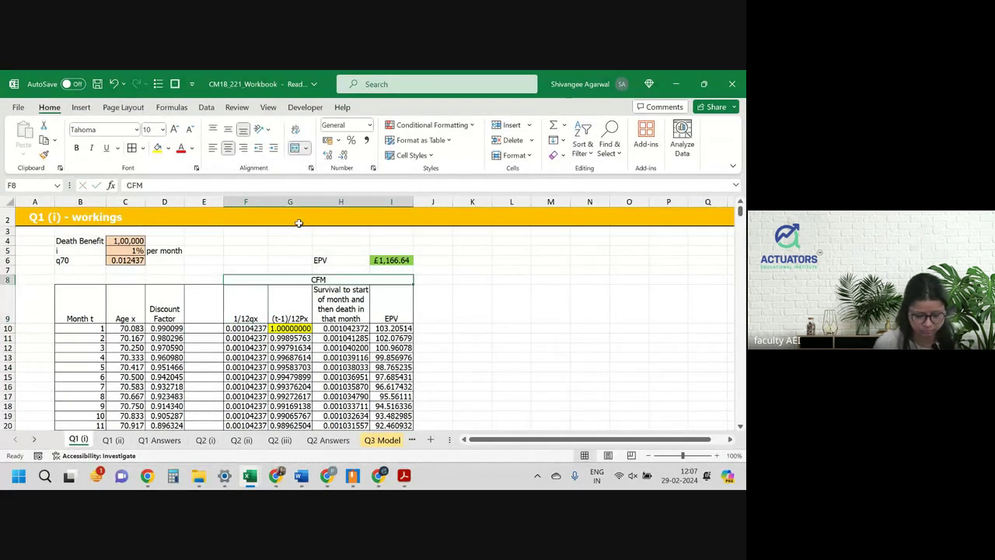
pyautogui.hotkey('ctrl', 'b')
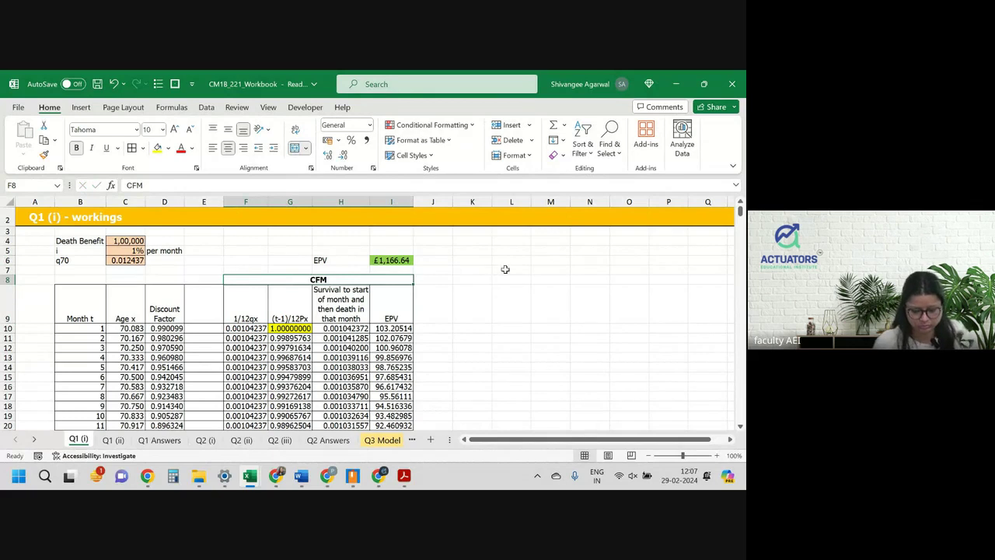
# Step: Add a bold merged 'UDD' heading across K8:N8
pyautogui.moveTo(482, 280); pyautogui.dragTo(596, 279)
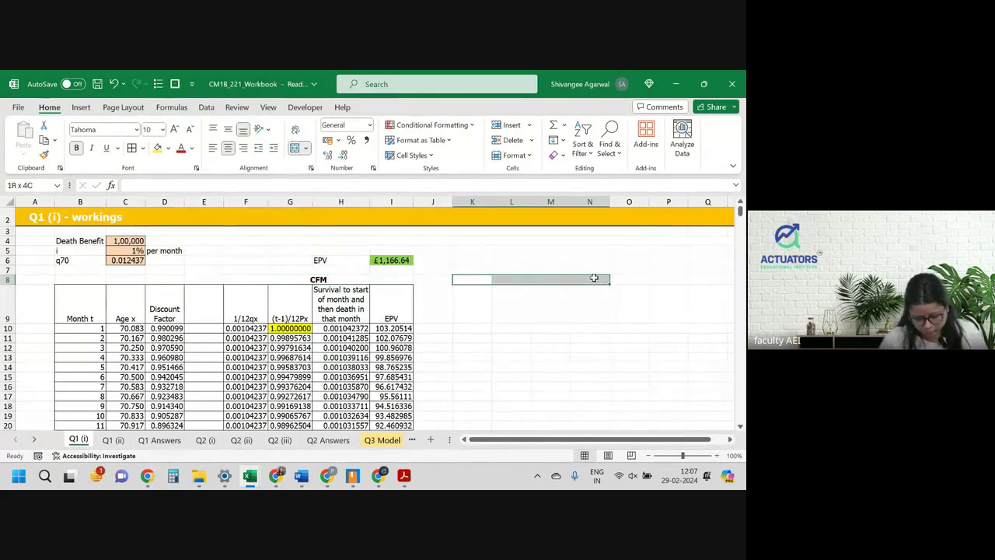
pyautogui.click(295, 149)
pyautogui.write('UDD')
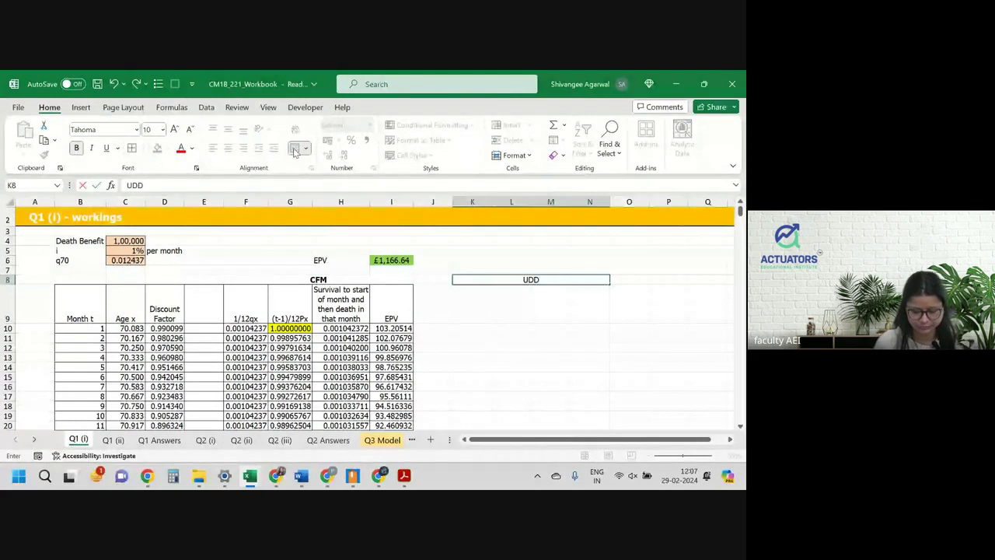
pyautogui.hotkey('ctrl', 'Return')
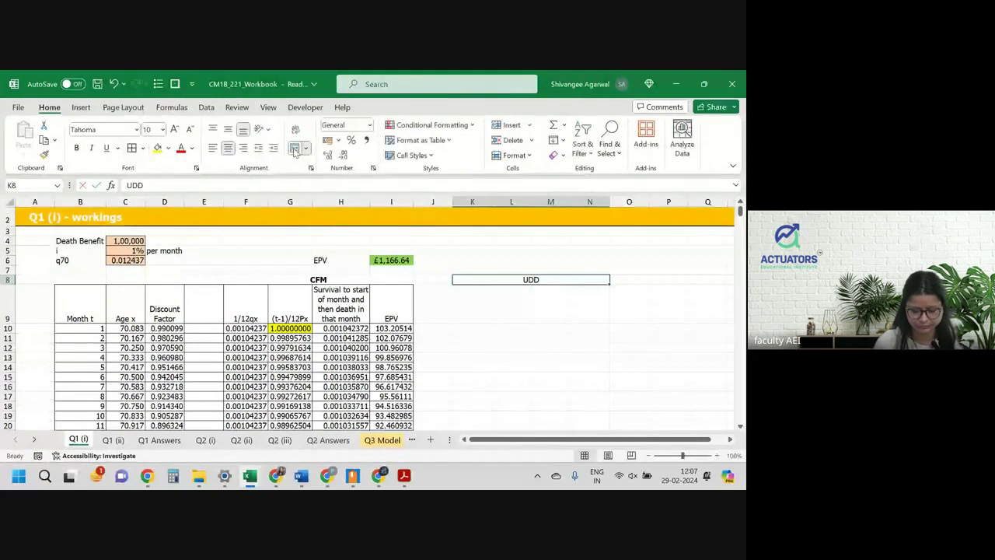
pyautogui.hotkey('ctrl', 'b')
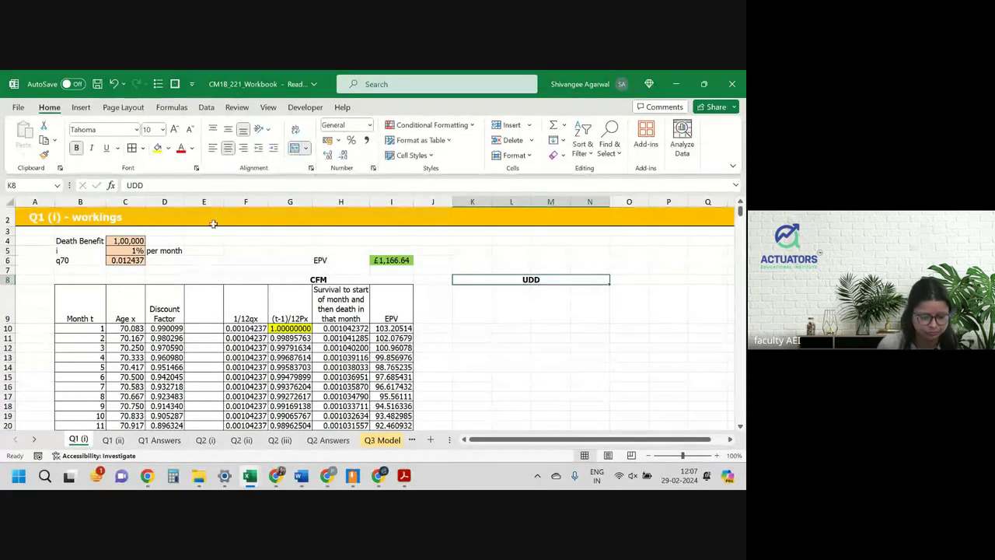
pyautogui.click(204, 305)
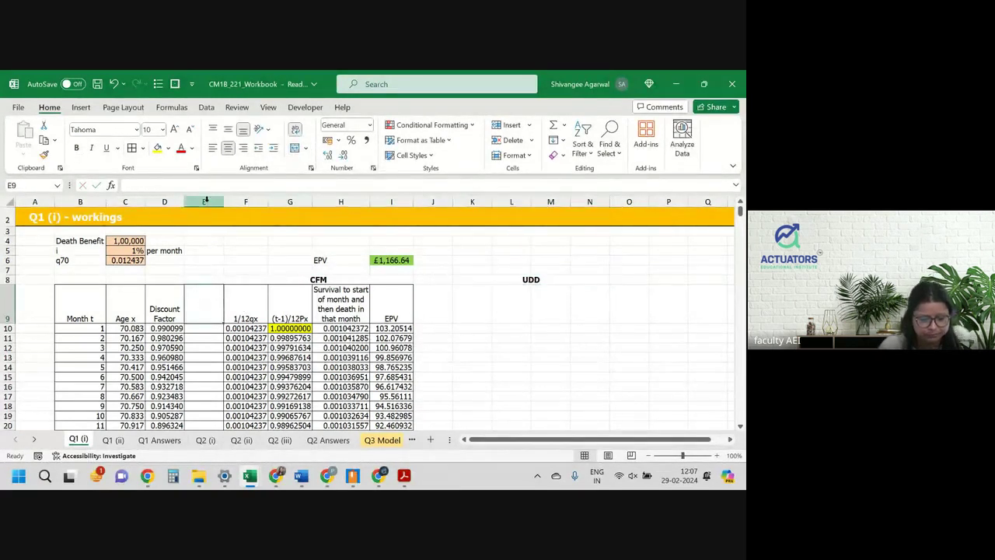
# Step: Add a top border to cell E2 in the spacer column
pyautogui.click(206, 201)
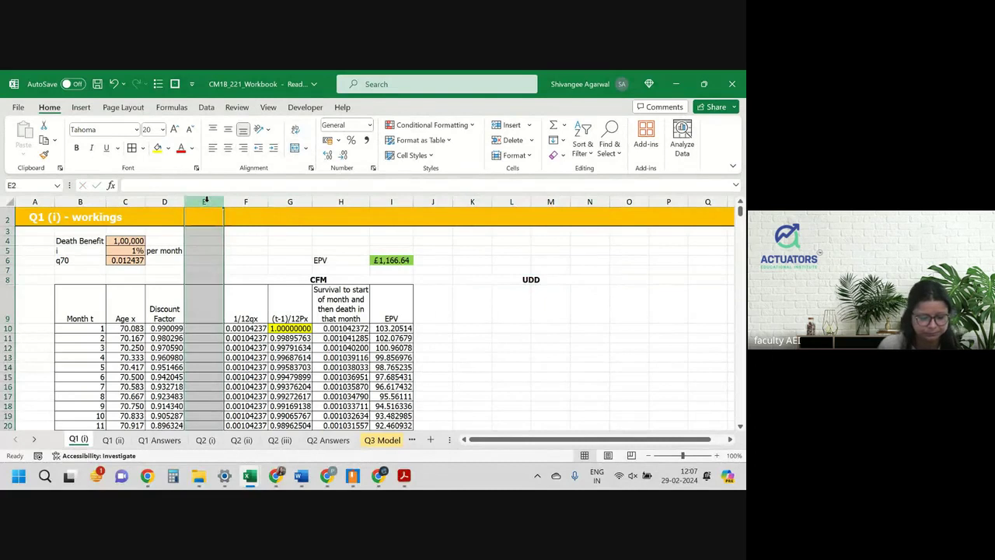
pyautogui.click(142, 149)
pyautogui.click(141, 149)
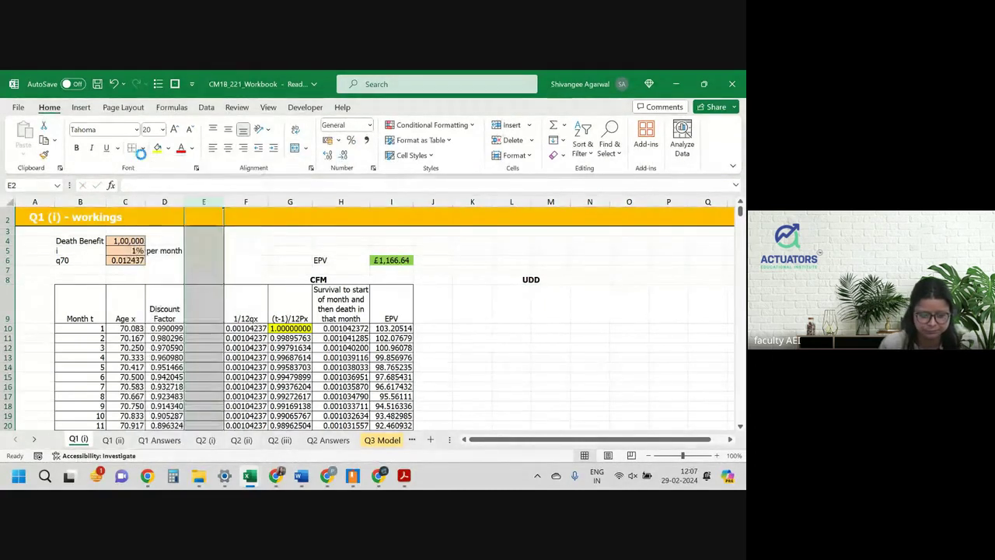
pyautogui.click(225, 299)
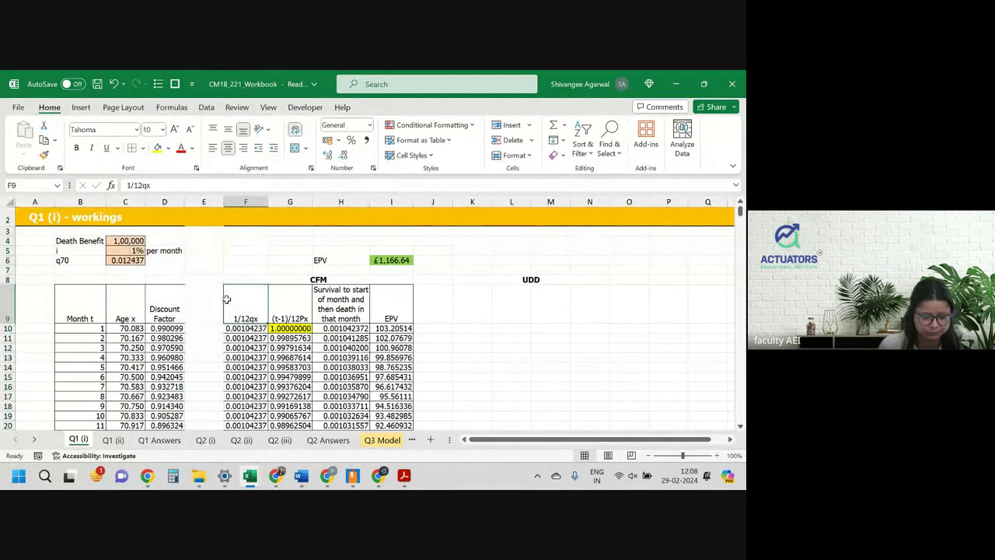
pyautogui.click(199, 223)
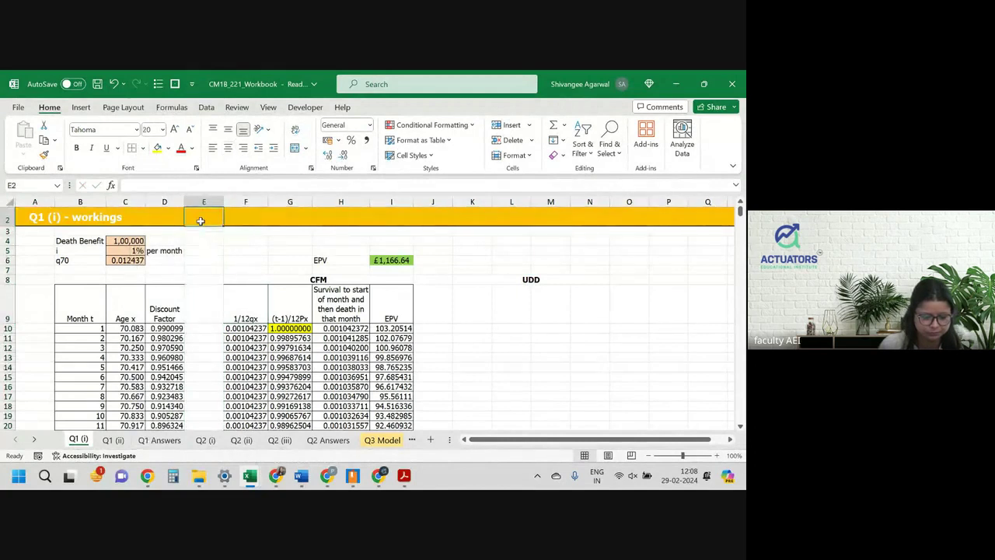
pyautogui.click(142, 148)
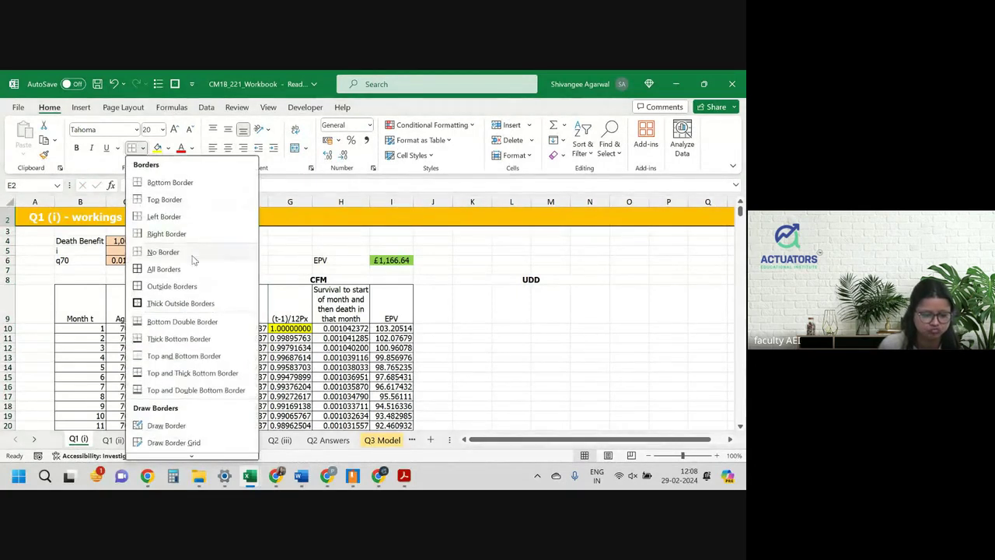
pyautogui.click(162, 199)
# Step: Put an outside border around the Discount Factor column D9:D21
pyautogui.click(179, 307)
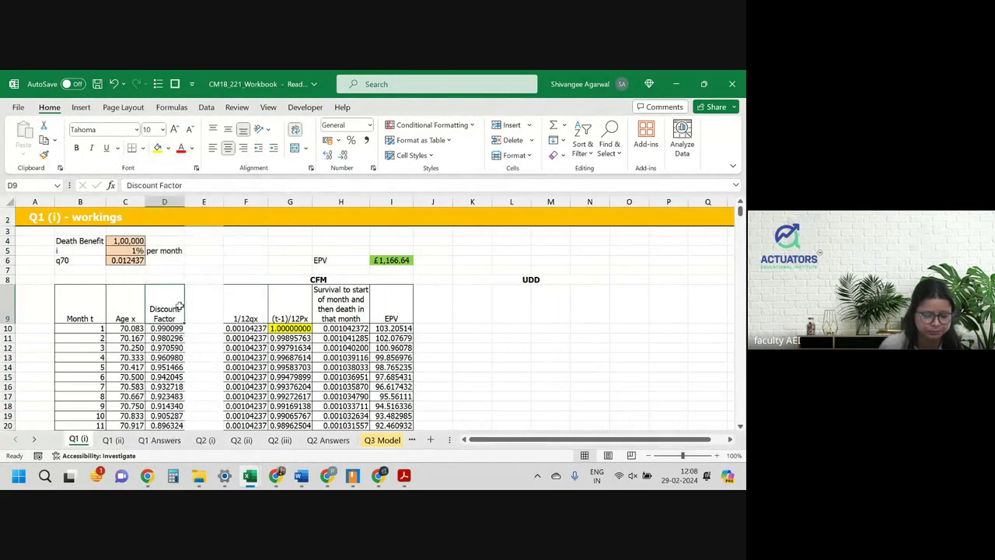
pyautogui.moveTo(179, 307); pyautogui.dragTo(167, 423)
pyautogui.click(142, 149)
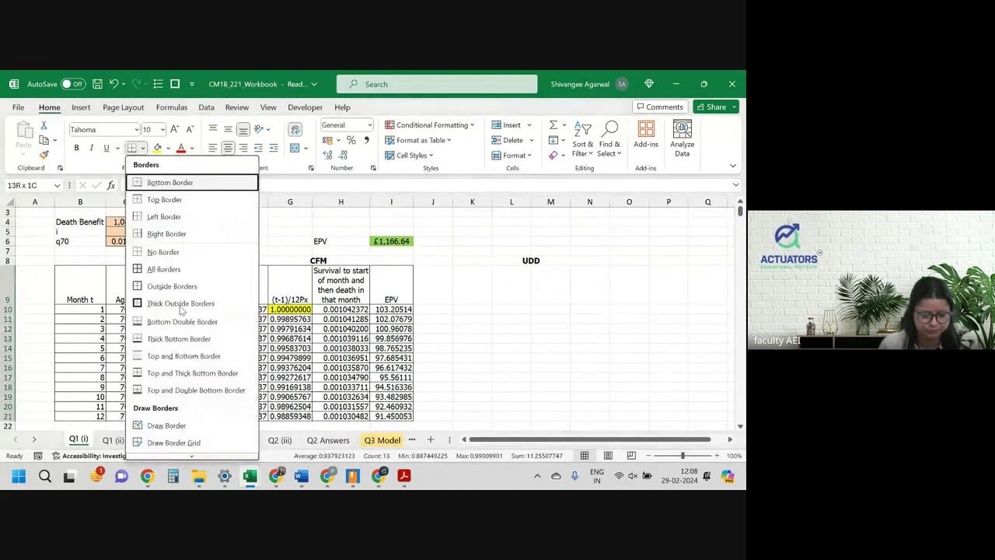
pyautogui.click(180, 306)
pyautogui.press('Right')
pyautogui.press('Right')
pyautogui.hotkey('ctrl', 'shift', 'Down')
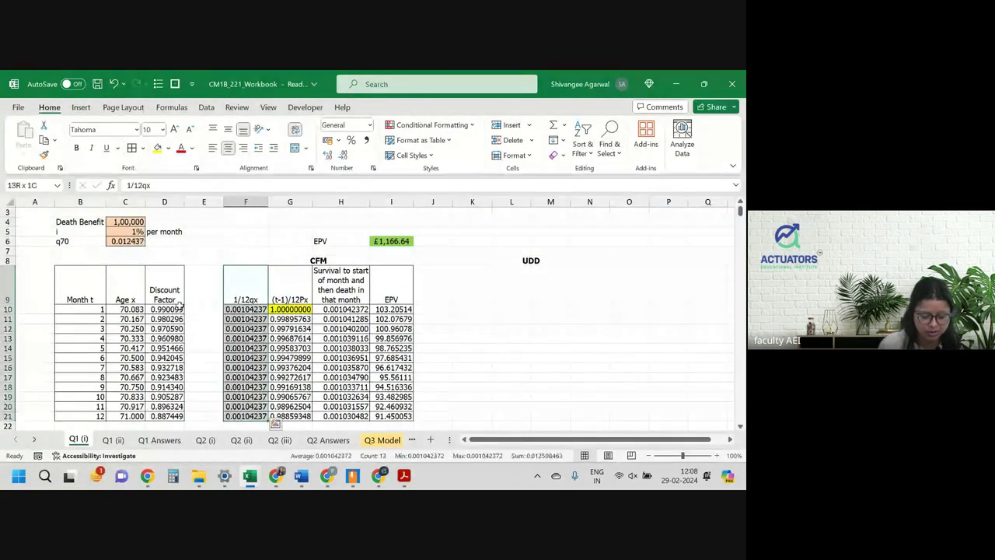
pyautogui.click(527, 286)
pyautogui.click(489, 281)
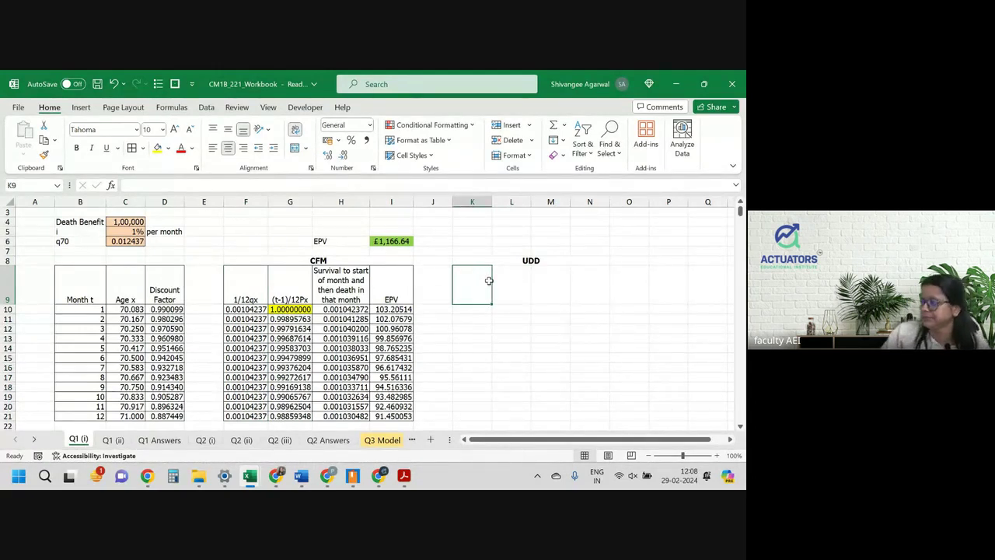
# Step: Copy the bordered '1/12qx' heading from F9 into K9
pyautogui.click(254, 285)
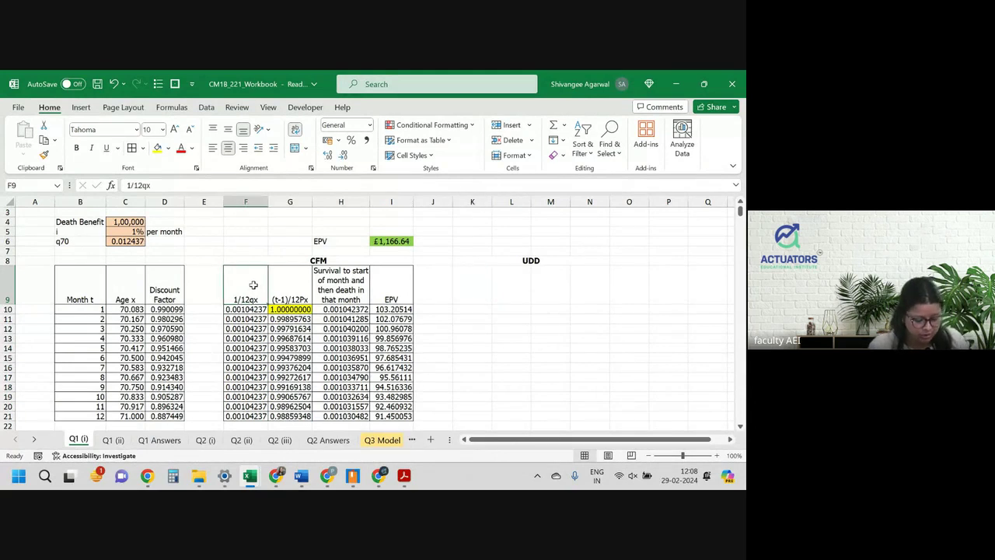
pyautogui.hotkey('ctrl', 'c')
pyautogui.press('Right')
pyautogui.press('Right')
pyautogui.press('Right')
pyautogui.press('Right')
pyautogui.press('Right')
pyautogui.press('Right')
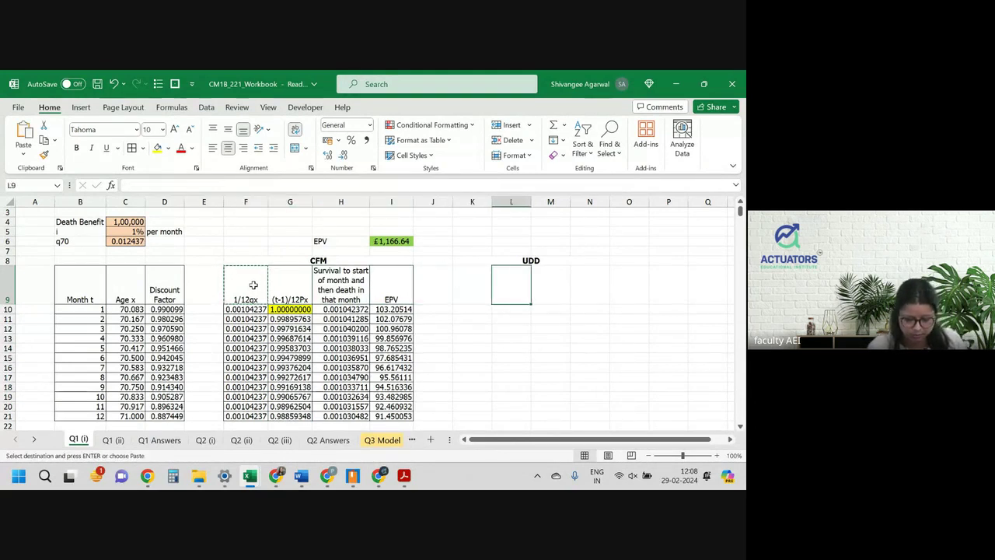
pyautogui.press('Left')
pyautogui.hotkey('ctrl', 'v')
pyautogui.press('Down')
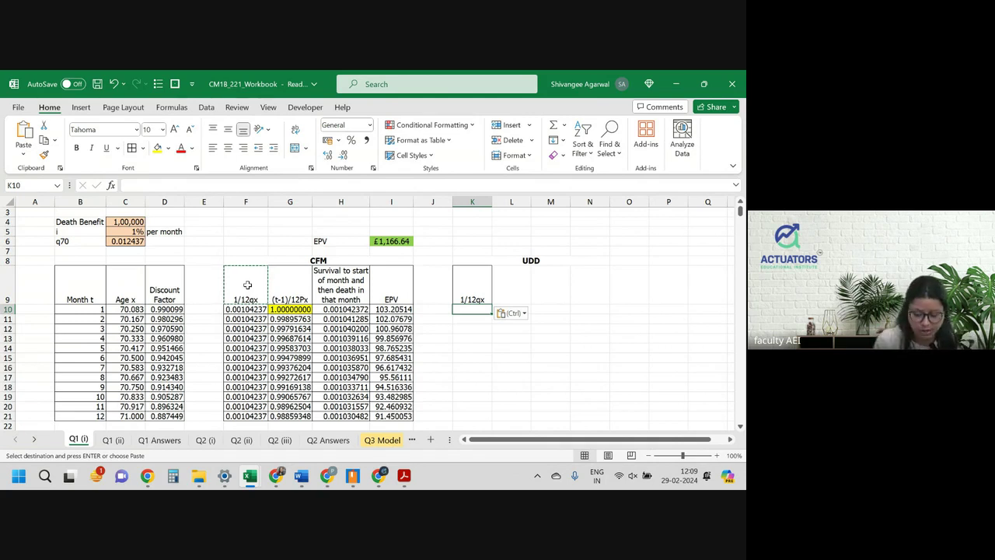
pyautogui.press('Up')
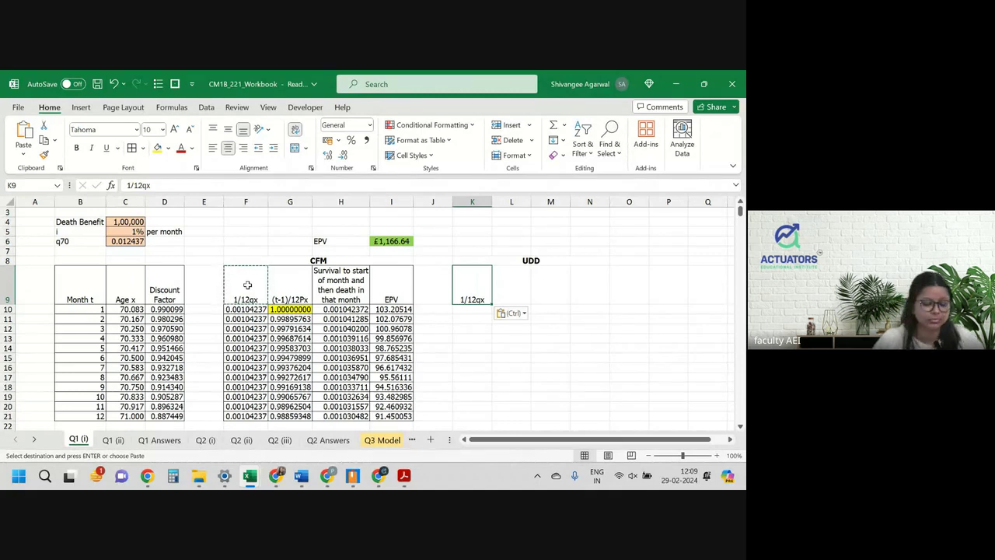
# Step: Head the UDD columns 'lx' in K9 and 'dx' in L9
pyautogui.press('Escape')
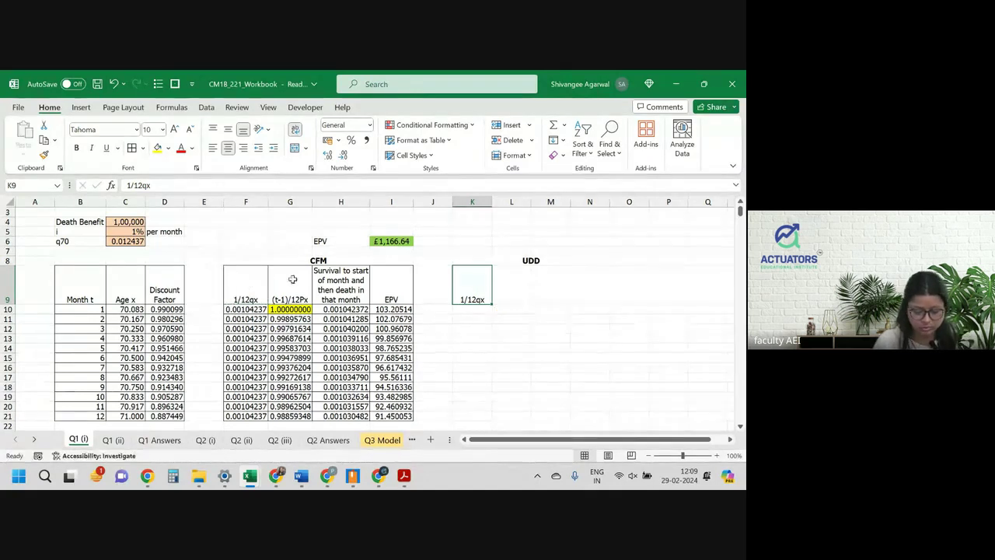
pyautogui.write('lc')
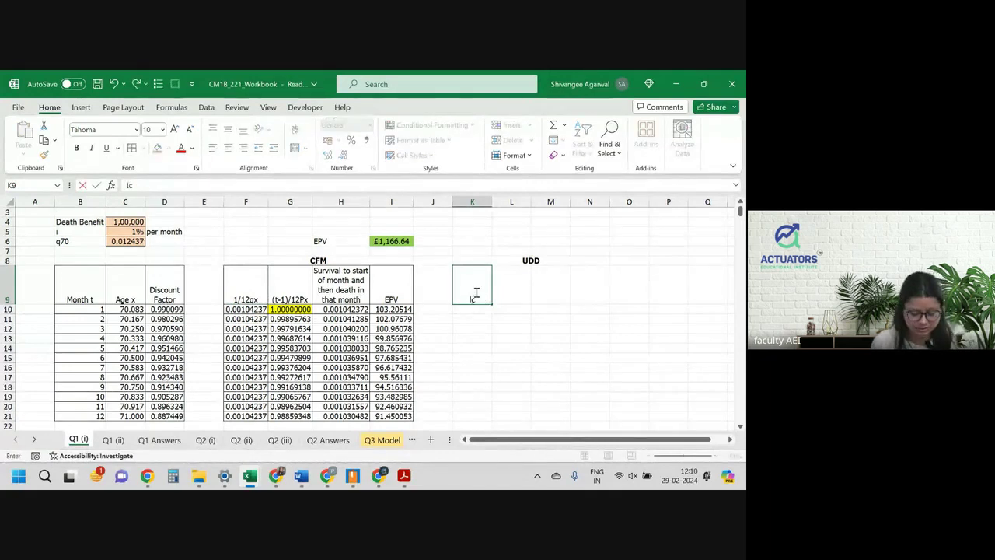
pyautogui.press('BackSpace')
pyautogui.write('x')
pyautogui.press('Tab')
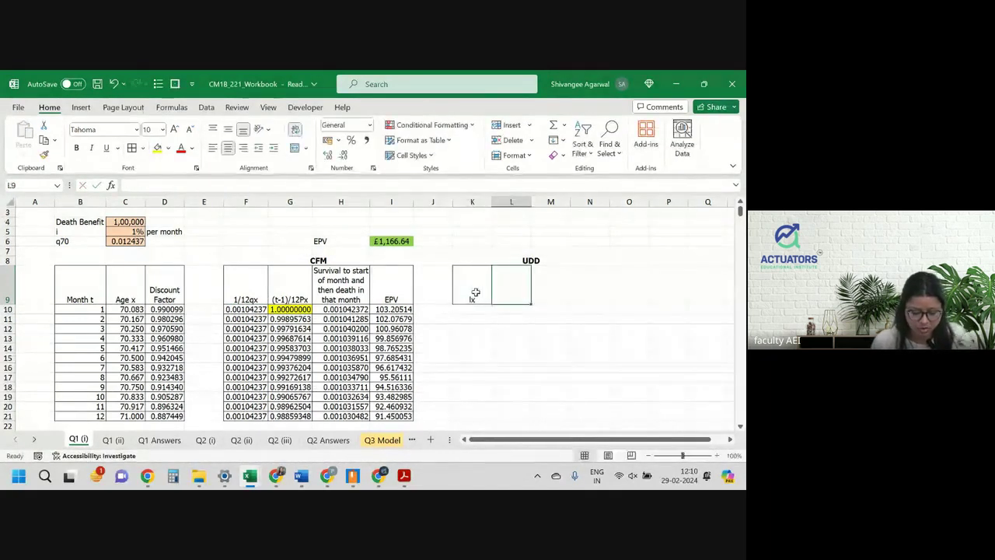
pyautogui.write('dx')
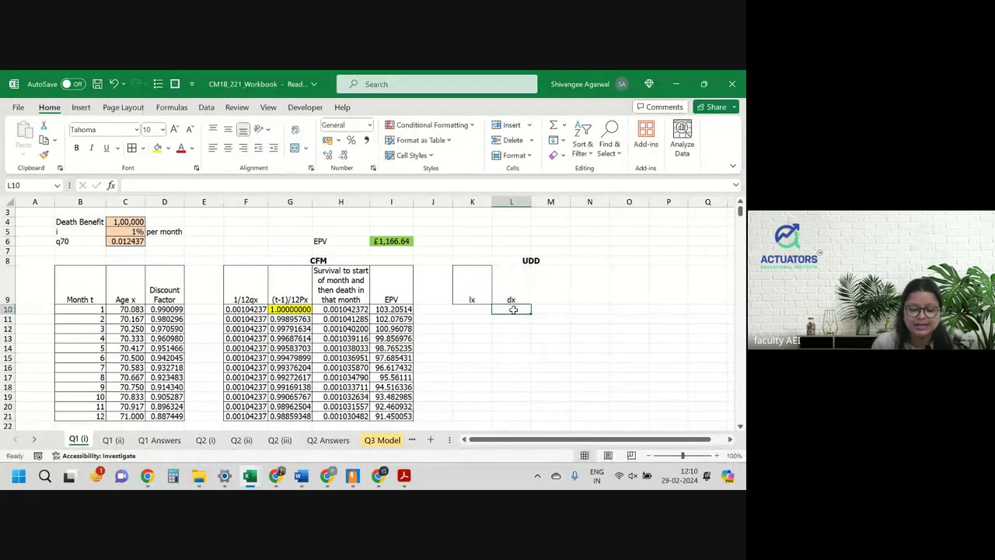
pyautogui.moveTo(513, 309); pyautogui.dragTo(510, 418)
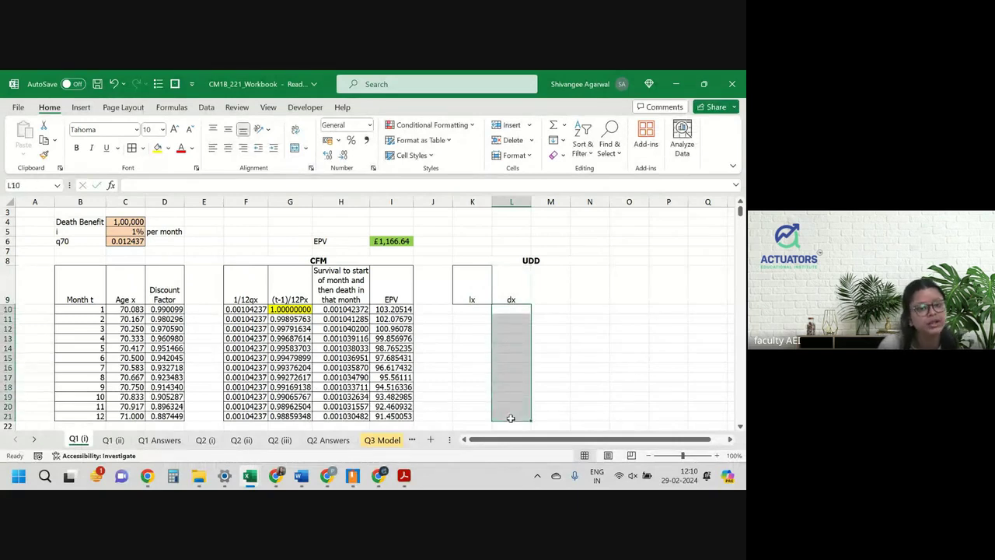
# Step: Enter 1000 as the starting lx value in K10
pyautogui.click(465, 310)
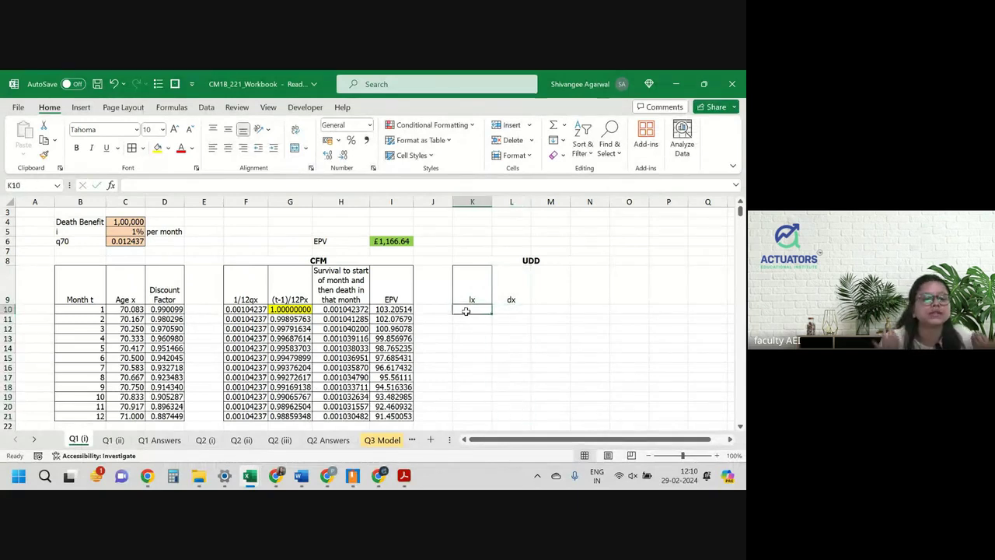
pyautogui.write('1000')
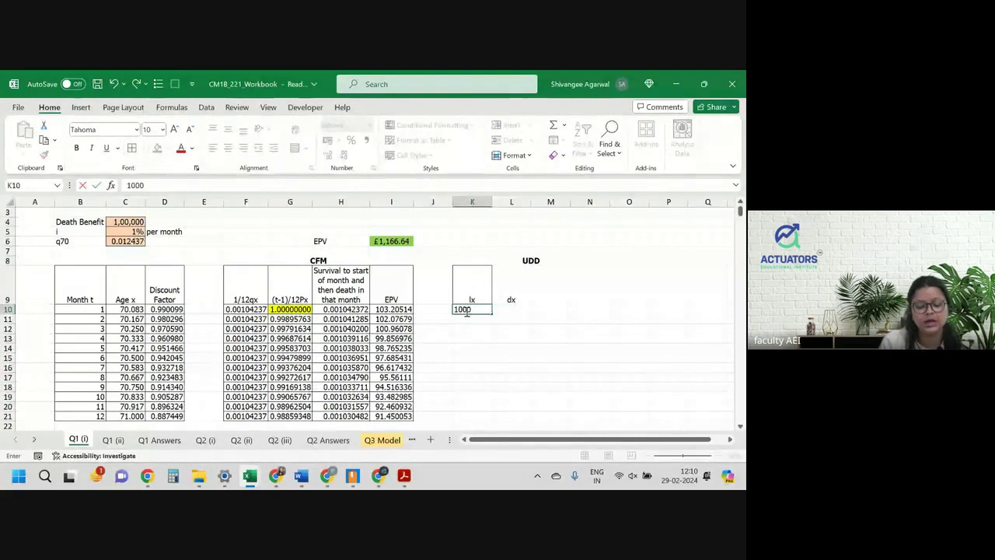
pyautogui.press('Tab')
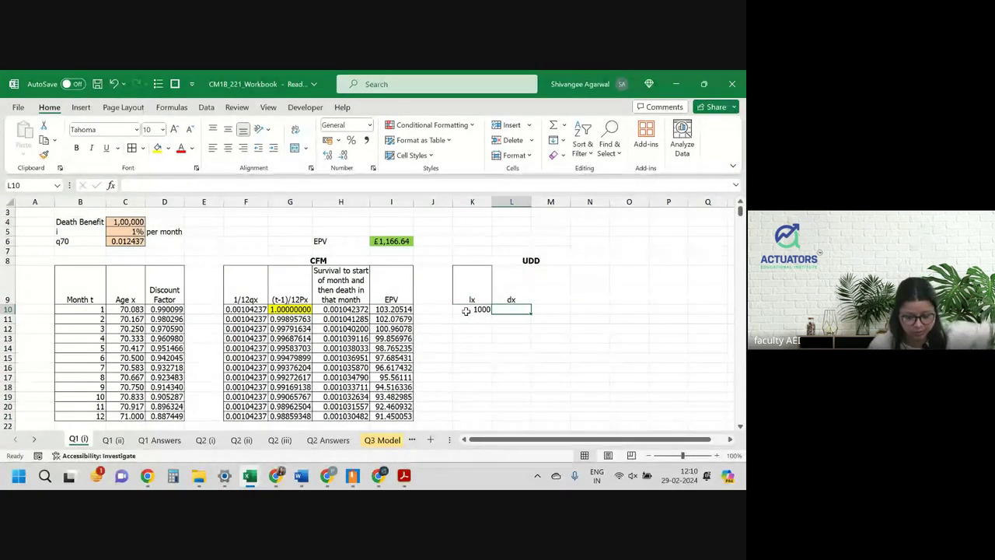
pyautogui.click(479, 416)
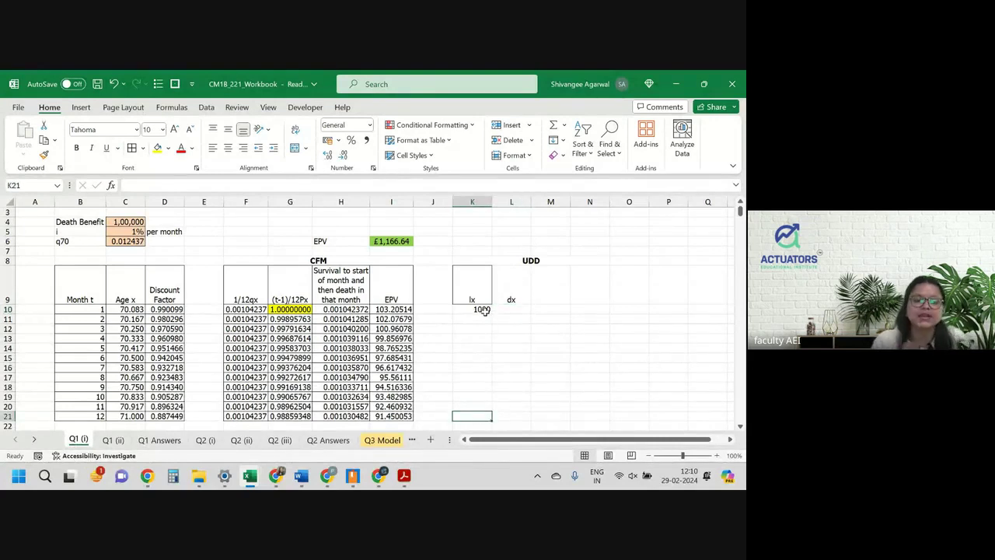
pyautogui.click(484, 310)
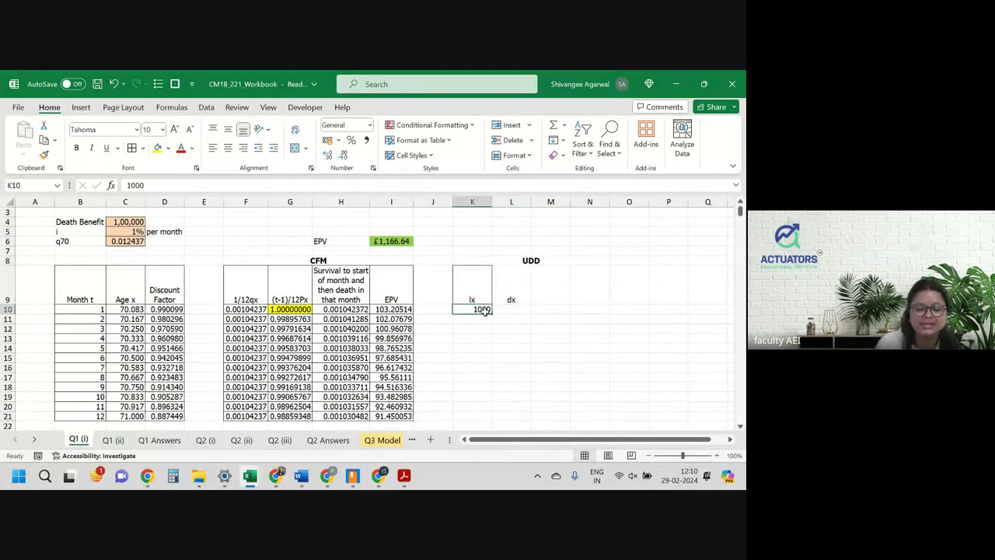
# Step: Enter =K10*(1-C6) in K21, giving 987.563 survivors at month 12
pyautogui.click(467, 415)
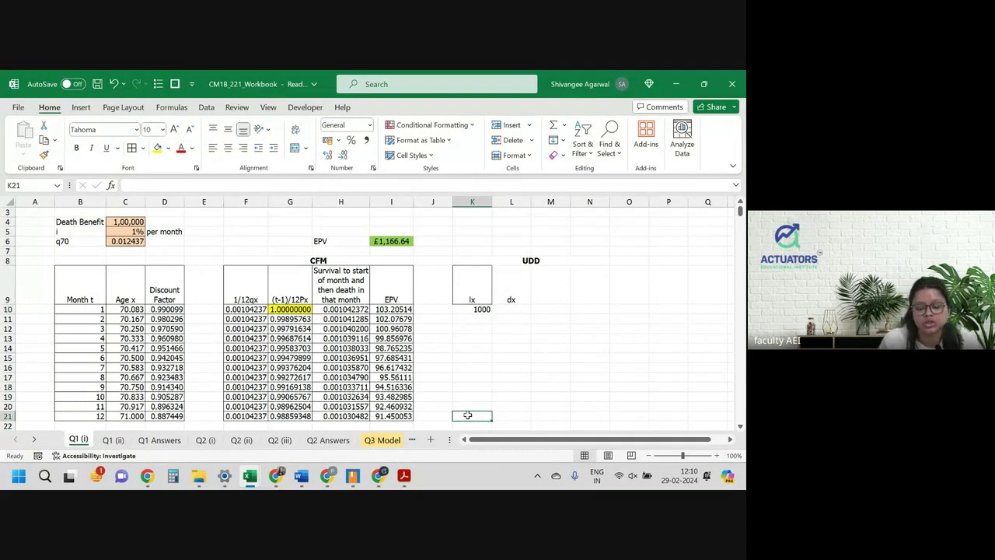
pyautogui.write('=')
pyautogui.press('Up')
pyautogui.press('Up')
pyautogui.press('Up')
pyautogui.press('Up')
pyautogui.press('Up')
pyautogui.press('Up')
pyautogui.press('Up')
pyautogui.press('Up')
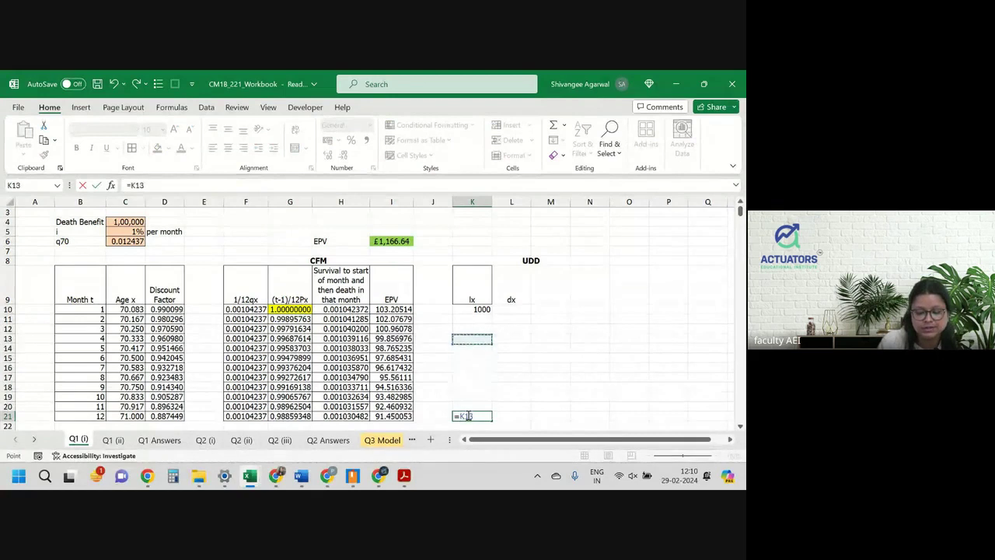
pyautogui.press('Up')
pyautogui.press('Up')
pyautogui.press('Up')
pyautogui.write('*(1')
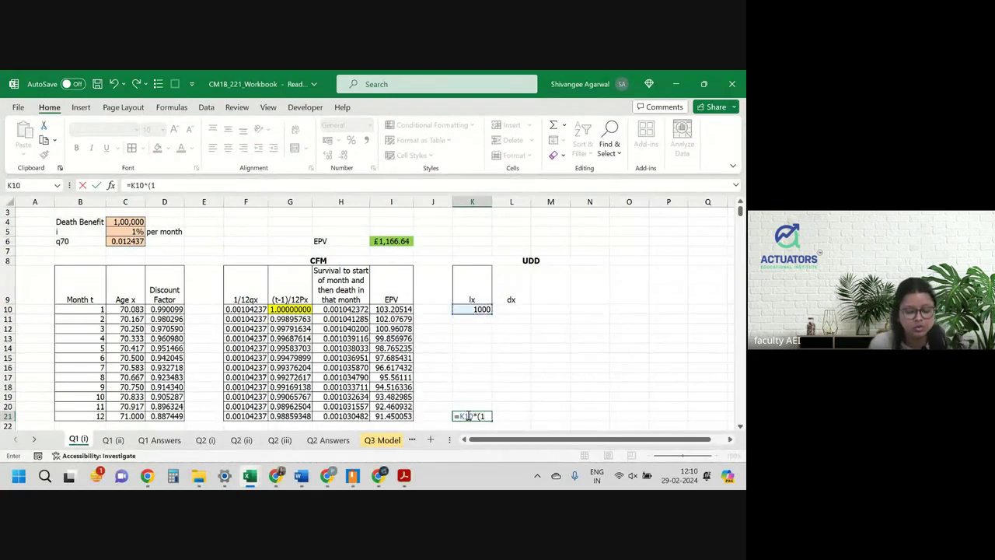
pyautogui.write('-')
pyautogui.click(134, 241)
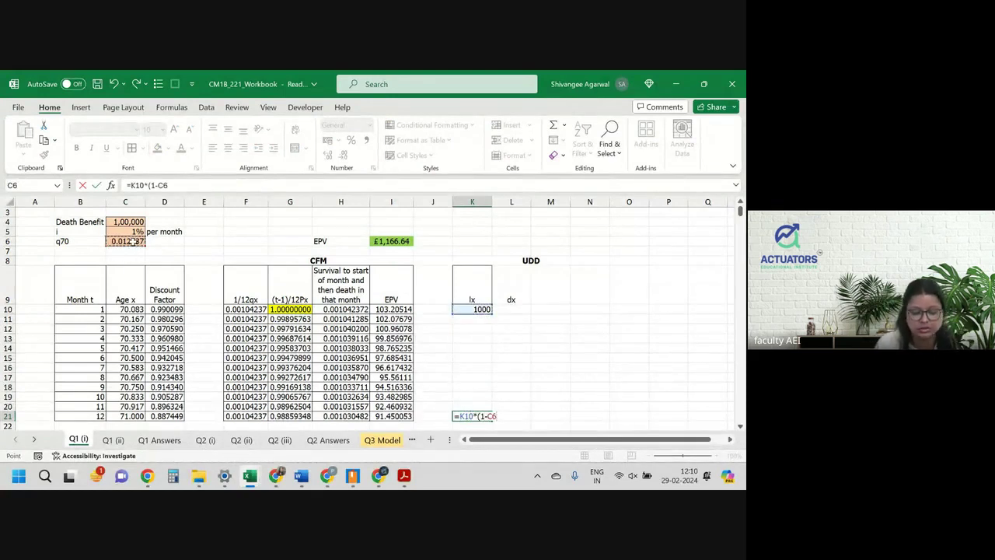
pyautogui.hotkey('ctrl', 'Return')
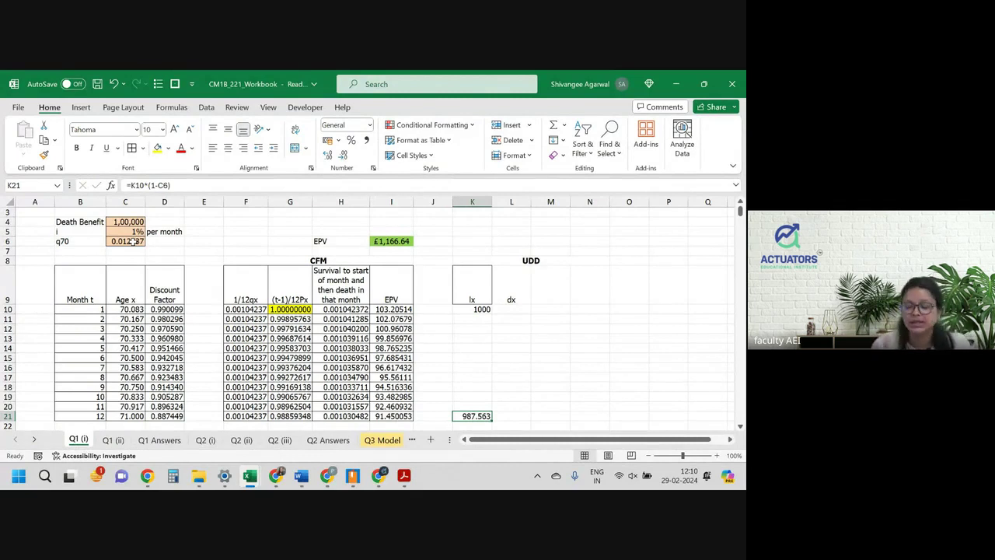
# Step: Enter =(K10-K21)/12 in L10 as the first monthly dx
pyautogui.click(501, 309)
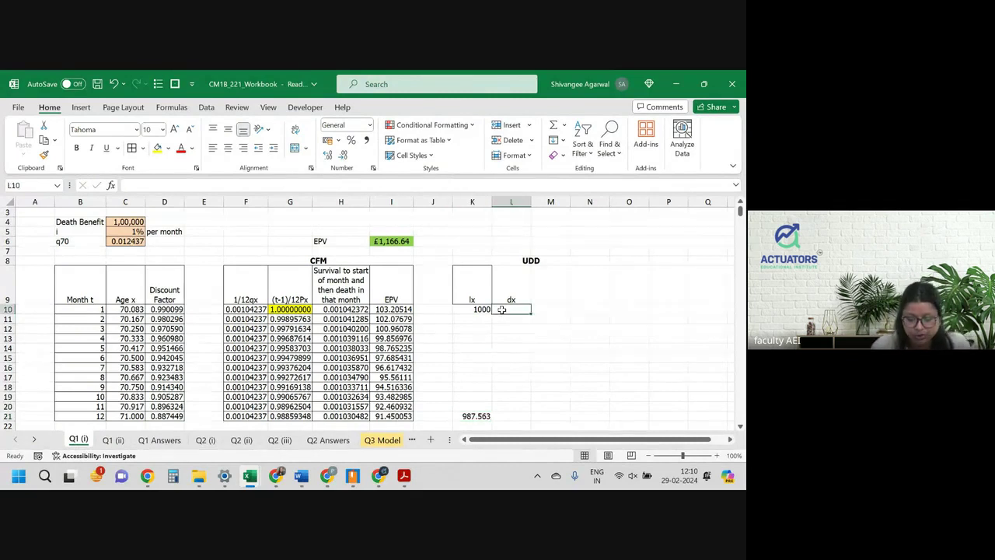
pyautogui.write('=(')
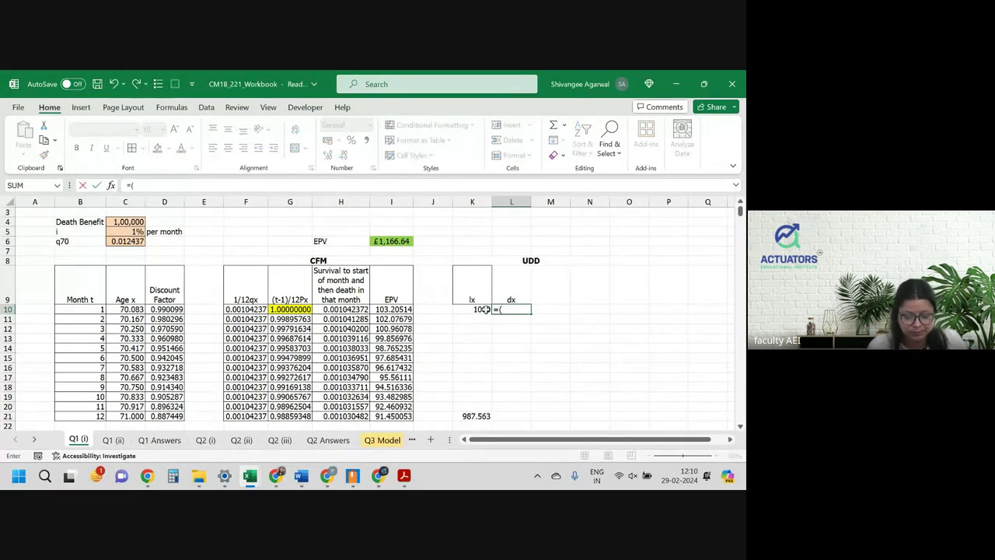
pyautogui.click(483, 309)
pyautogui.write('-')
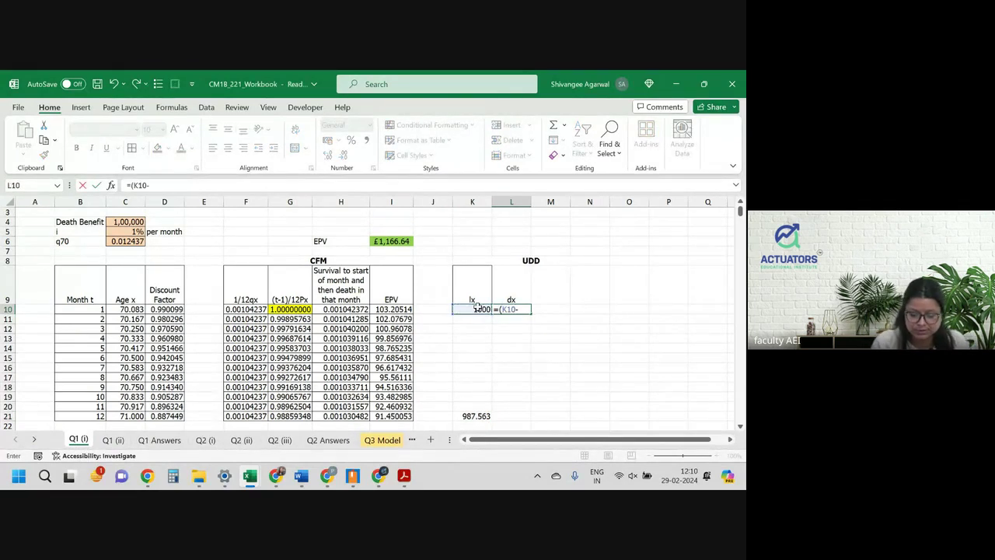
pyautogui.click(468, 416)
pyautogui.write(')/12')
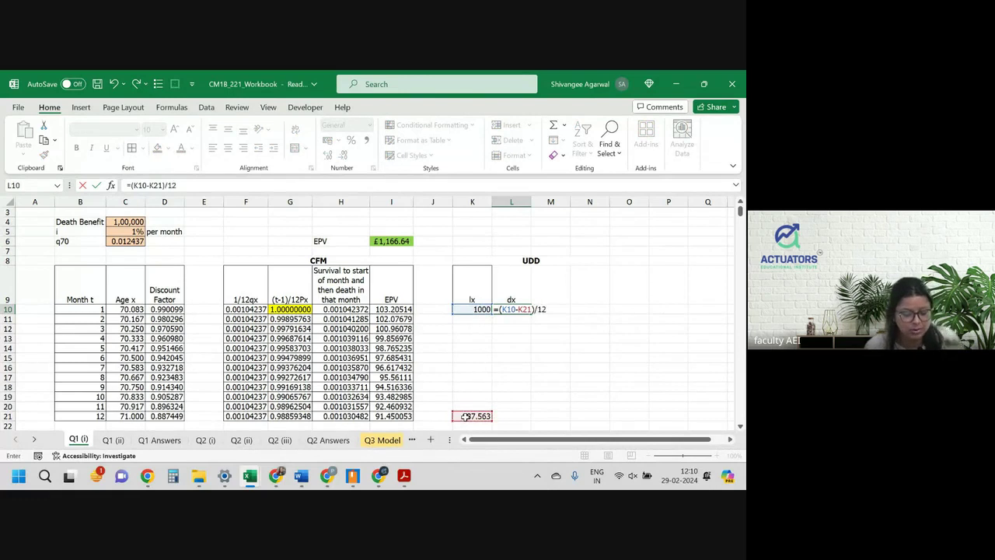
pyautogui.press('Return')
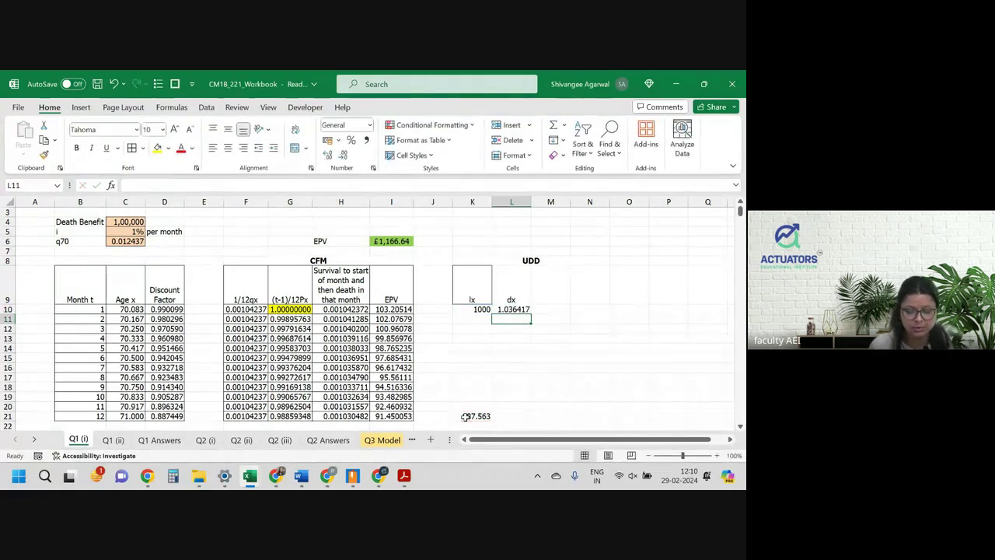
# Step: Change the starting lx in K10 from 1000 to 10000
pyautogui.click(484, 309)
pyautogui.click(175, 185)
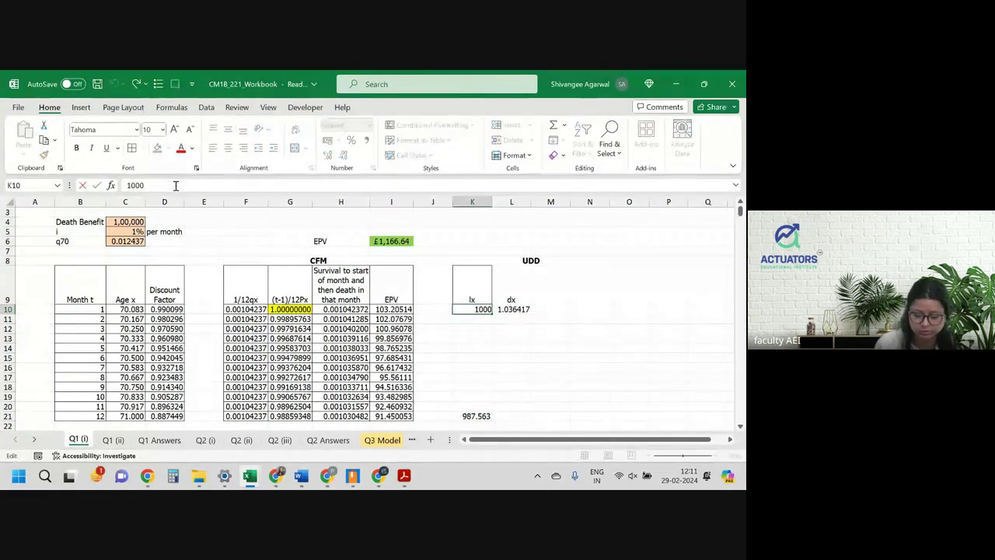
pyautogui.write('0')
pyautogui.press('Return')
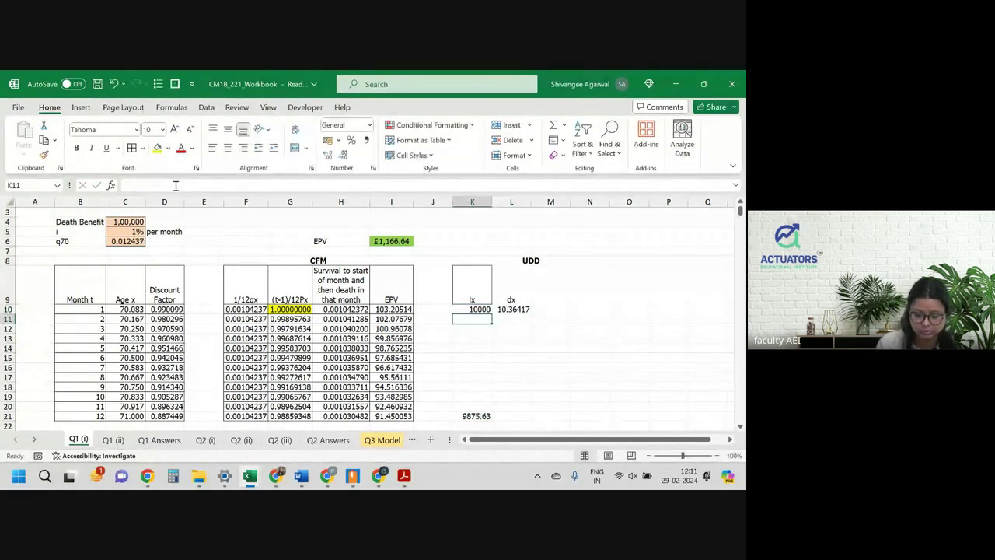
# Step: Adjust L10's decimal places and shade the year-end lx in K21 yellow
pyautogui.click(517, 310)
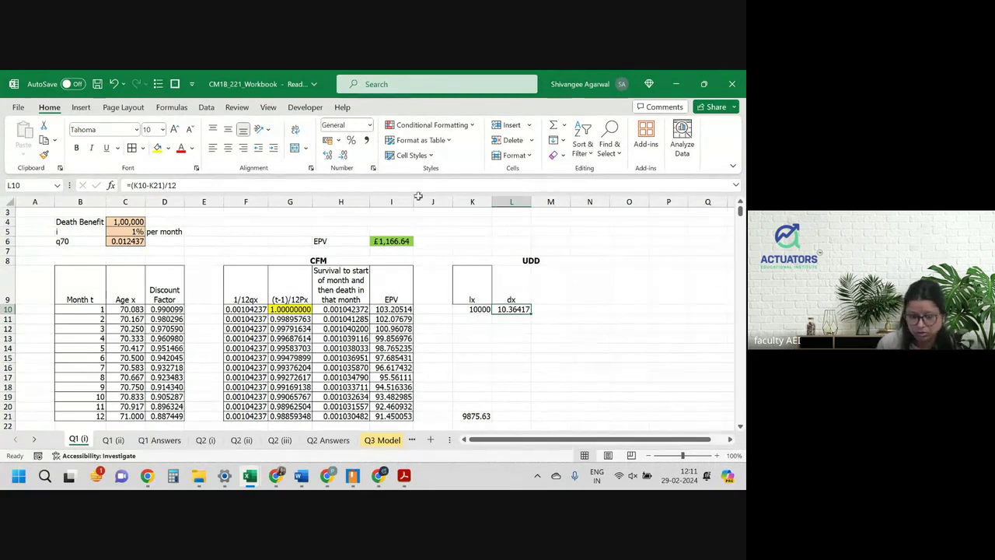
pyautogui.click(343, 157)
pyautogui.click(343, 156)
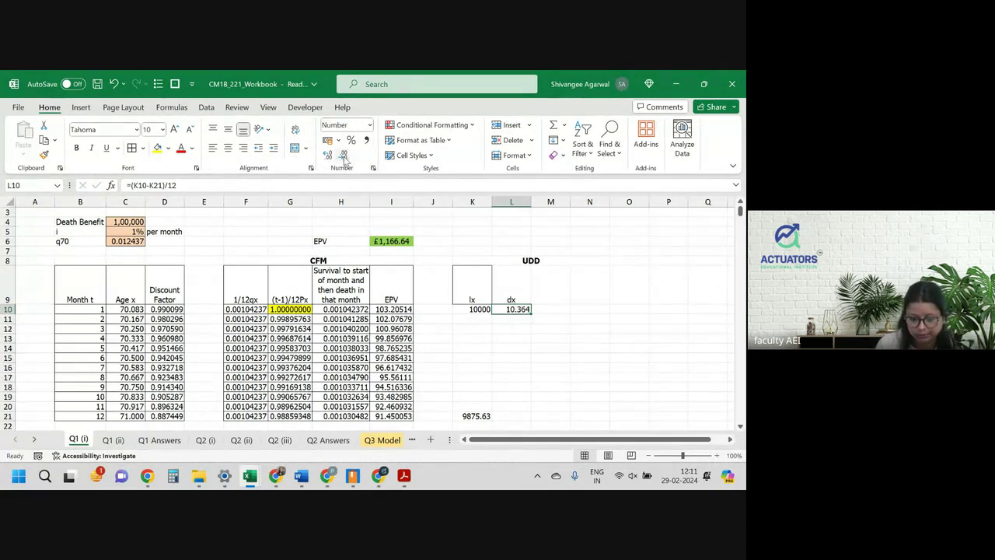
pyautogui.click(326, 154)
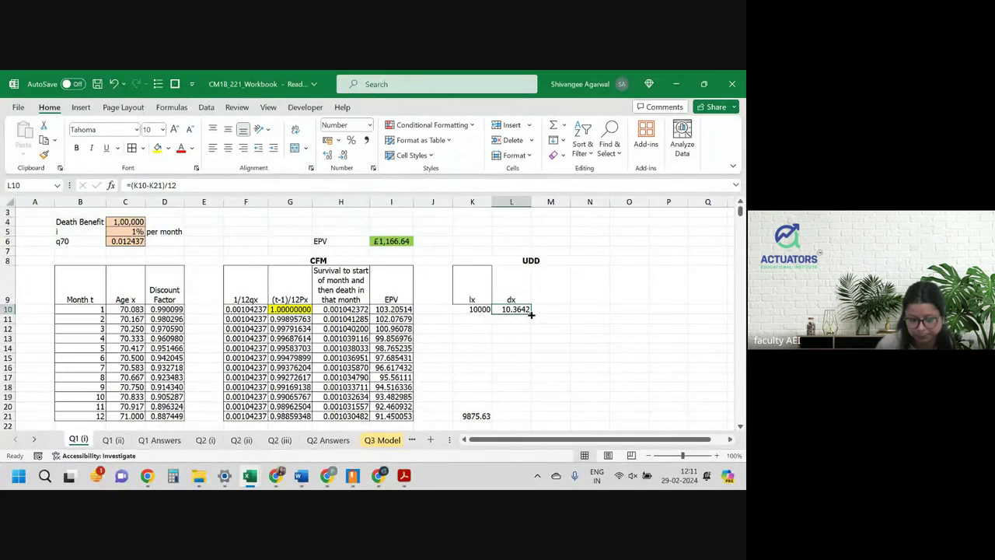
pyautogui.click(474, 416)
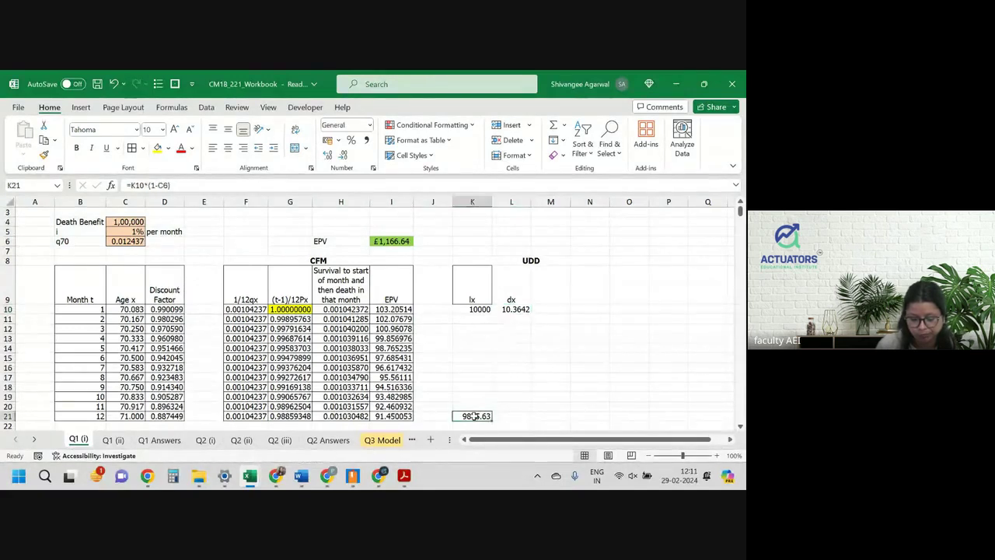
pyautogui.click(158, 149)
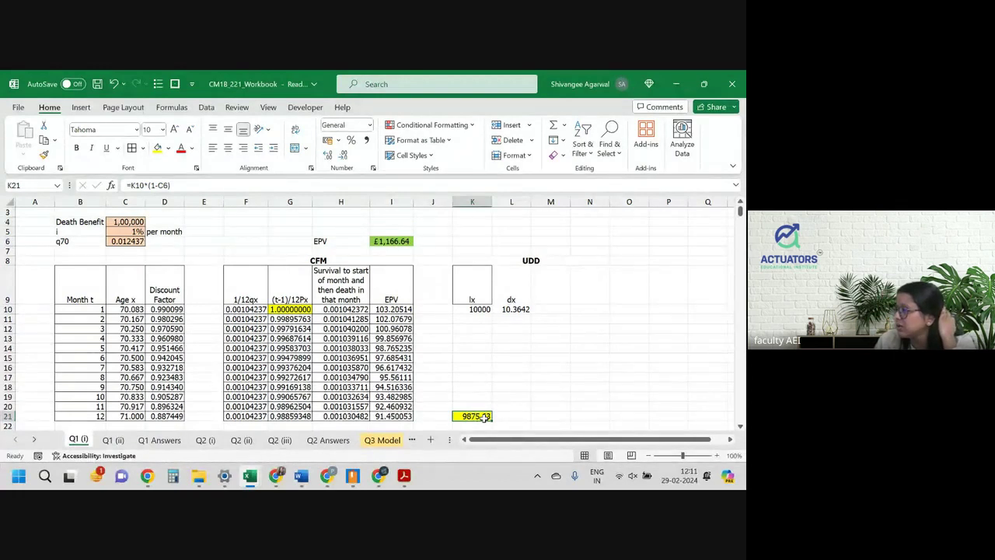
pyautogui.press('Return')
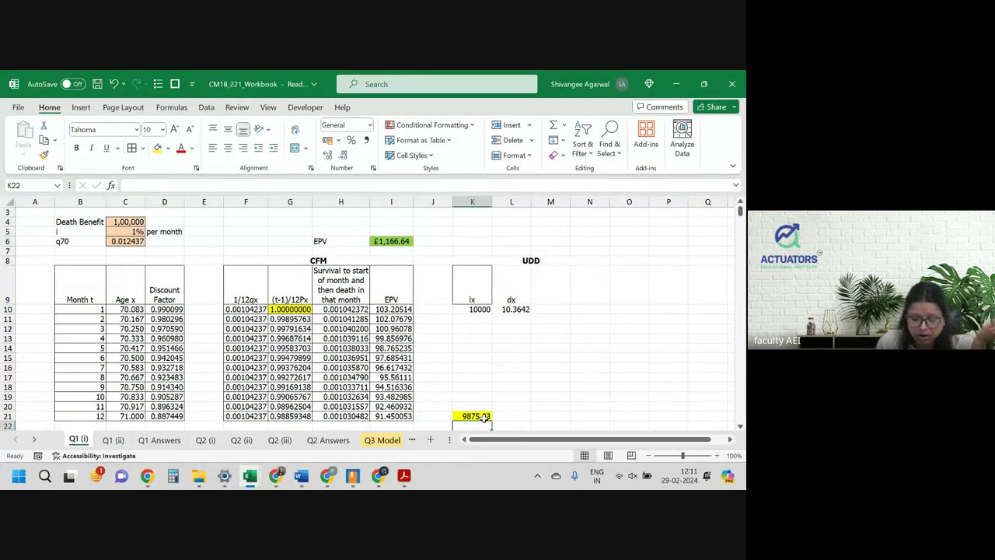
pyautogui.click(515, 308)
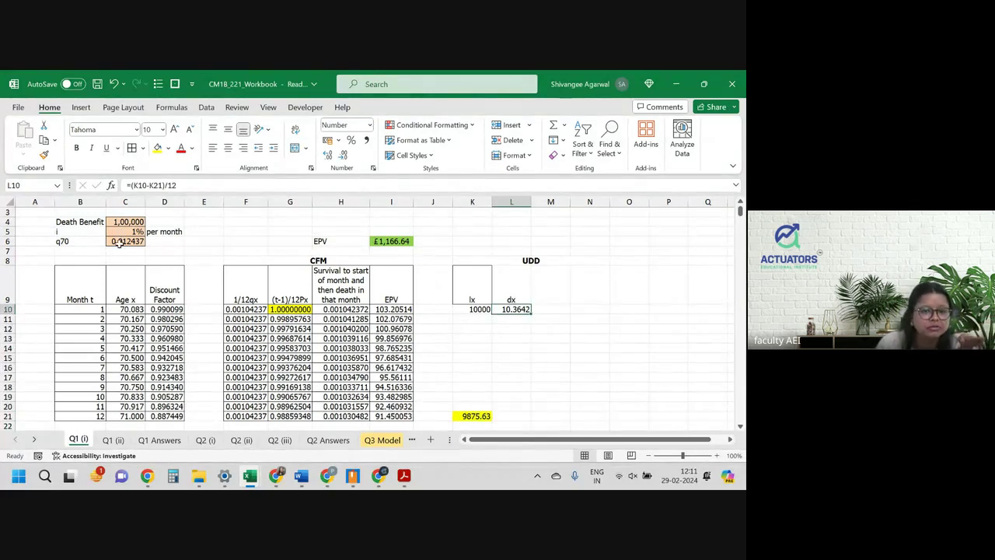
pyautogui.click(467, 311)
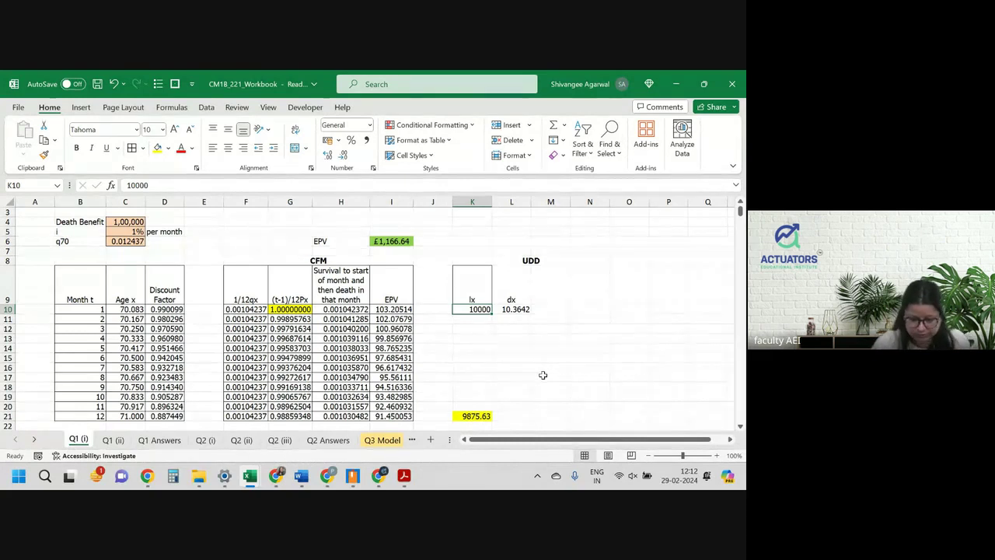
# Step: Set K11 to =K10-L10 and fill the lx formula down through K20
pyautogui.click(482, 318)
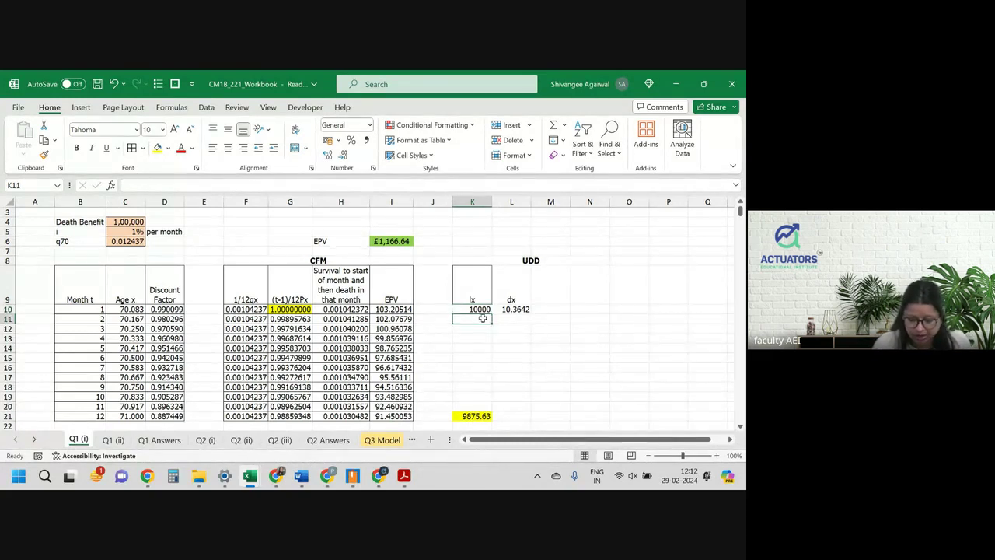
pyautogui.write('=')
pyautogui.press('Up')
pyautogui.write('-')
pyautogui.press('Up')
pyautogui.press('Right')
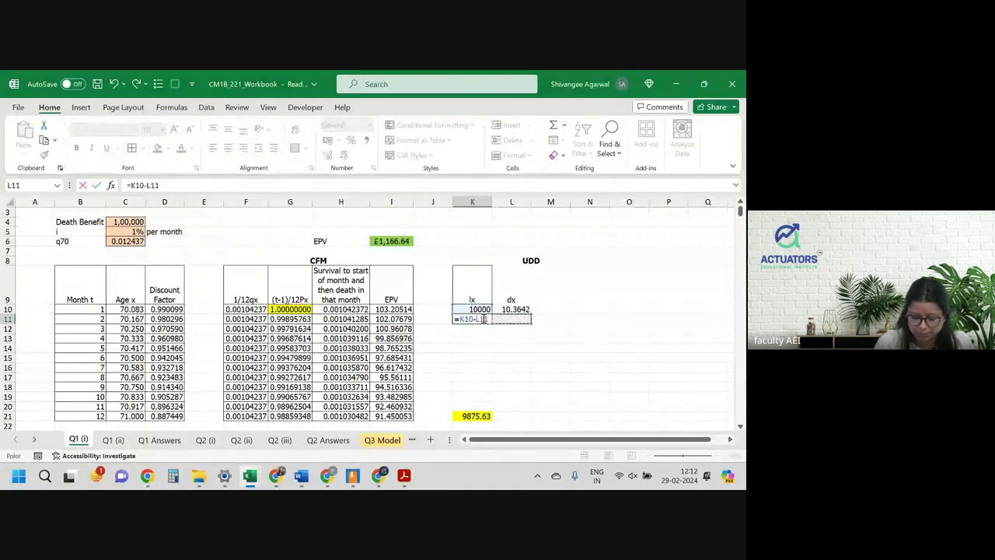
pyautogui.press('Return')
pyautogui.click(482, 318)
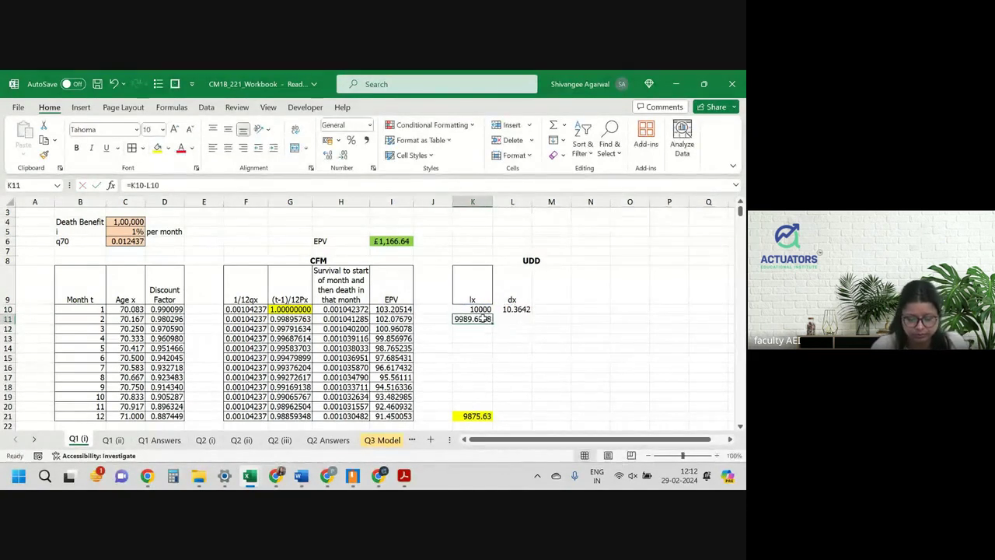
pyautogui.moveTo(492, 324); pyautogui.dragTo(495, 411)
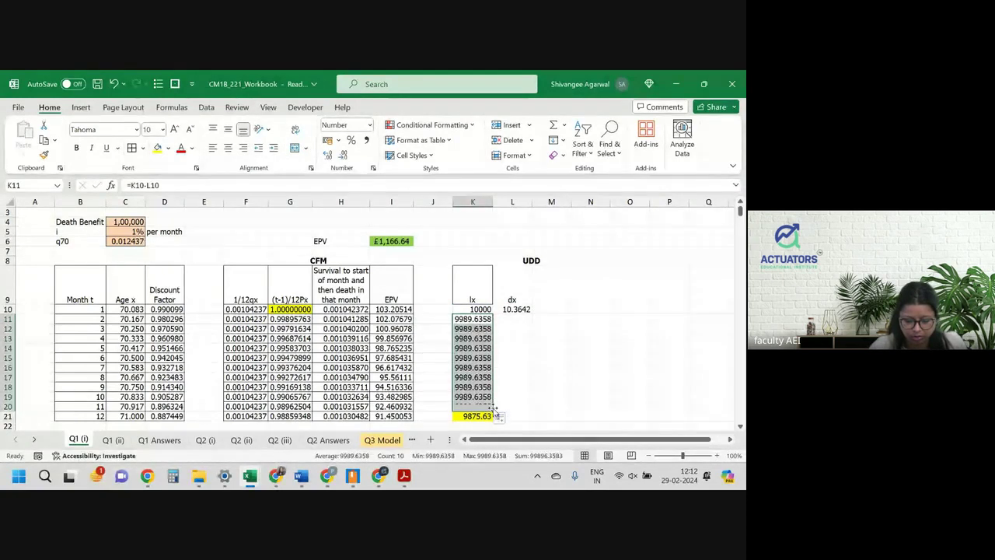
# Step: Make L10 =($K$10-$K$21)/12 and fill it down to month 12
pyautogui.click(519, 309)
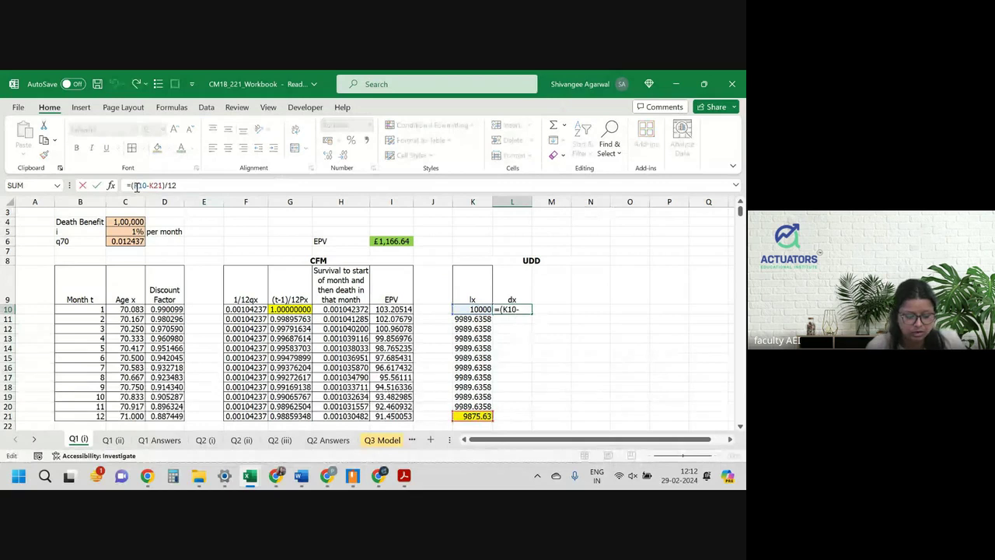
pyautogui.press('F4')
pyautogui.click(163, 185)
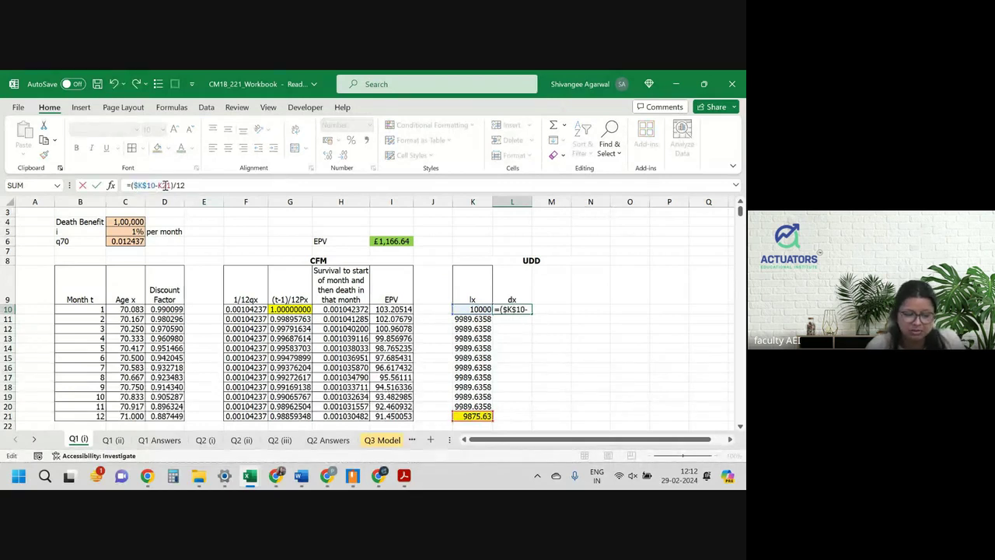
pyautogui.press('F4')
pyautogui.press('Return')
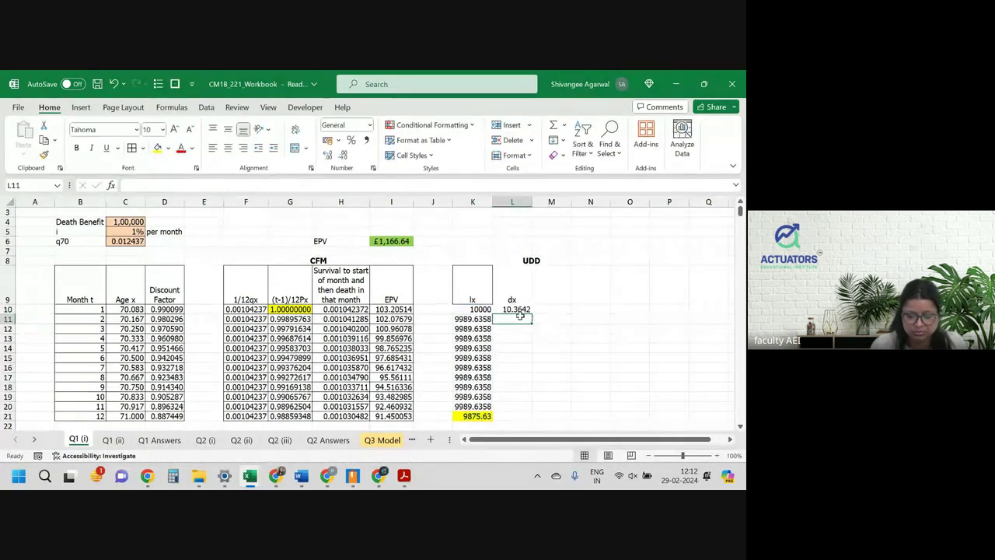
pyautogui.click(519, 311)
pyautogui.moveTo(532, 316); pyautogui.dragTo(523, 397)
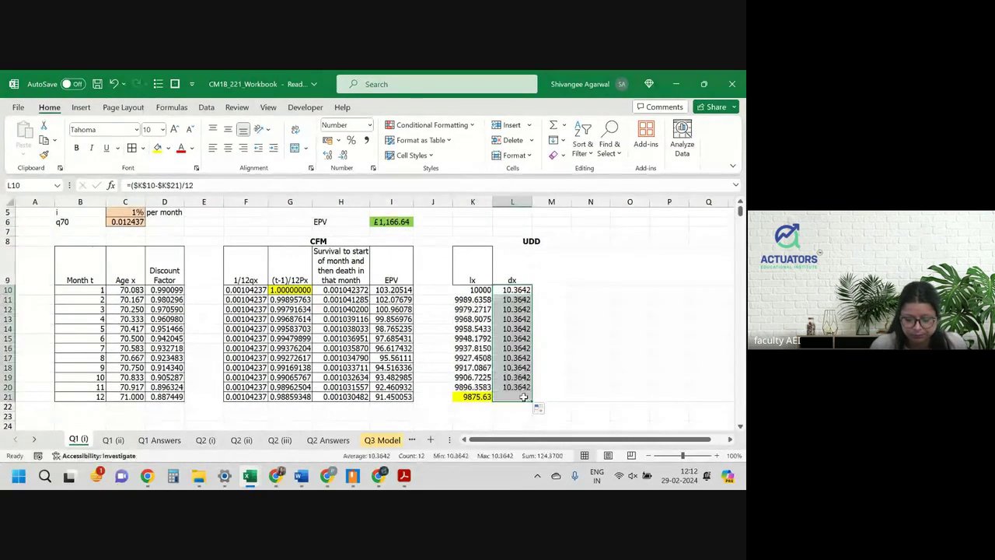
# Step: Review the year-end lx formula in K21 and the starting lx in K10
pyautogui.click(476, 397)
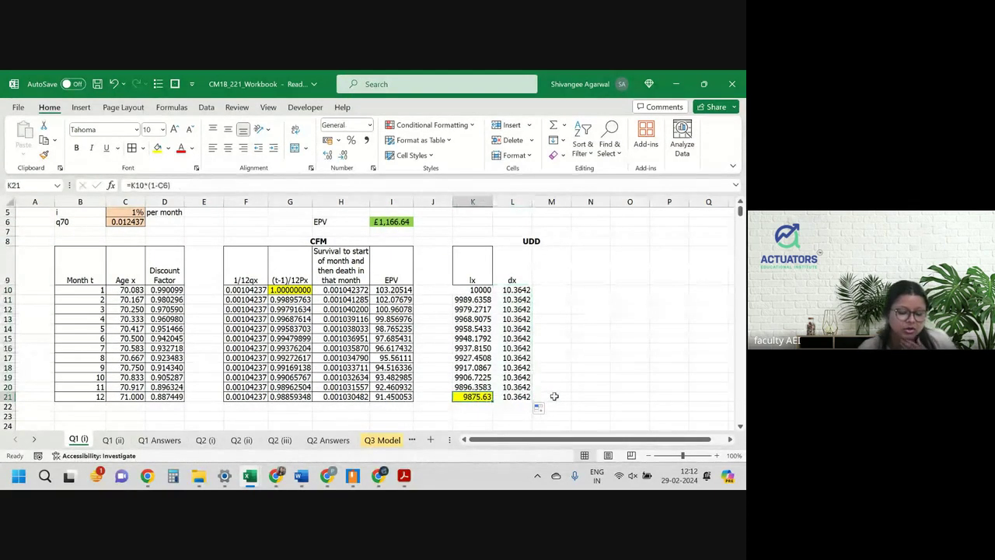
pyautogui.click(477, 407)
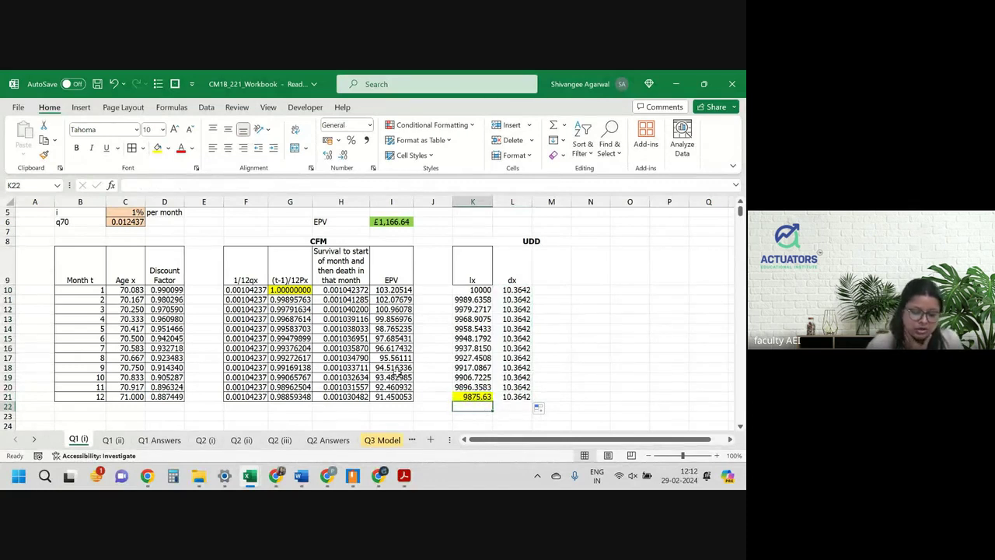
pyautogui.click(472, 396)
pyautogui.click(477, 290)
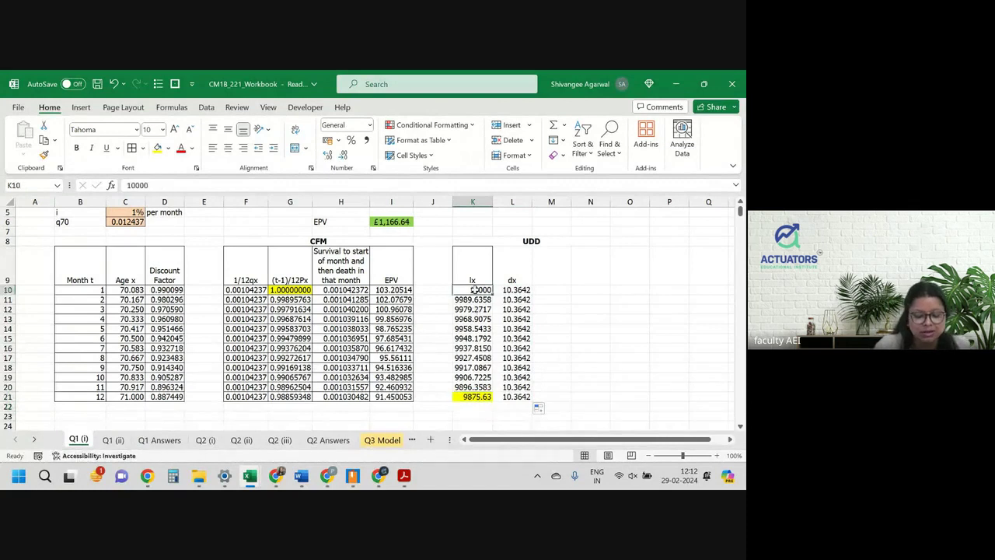
# Step: Enter the year-end lx formula =K10*(1-C6) in K22, giving 9875.63
pyautogui.click(473, 397)
pyautogui.scroll(1, 472, 398)
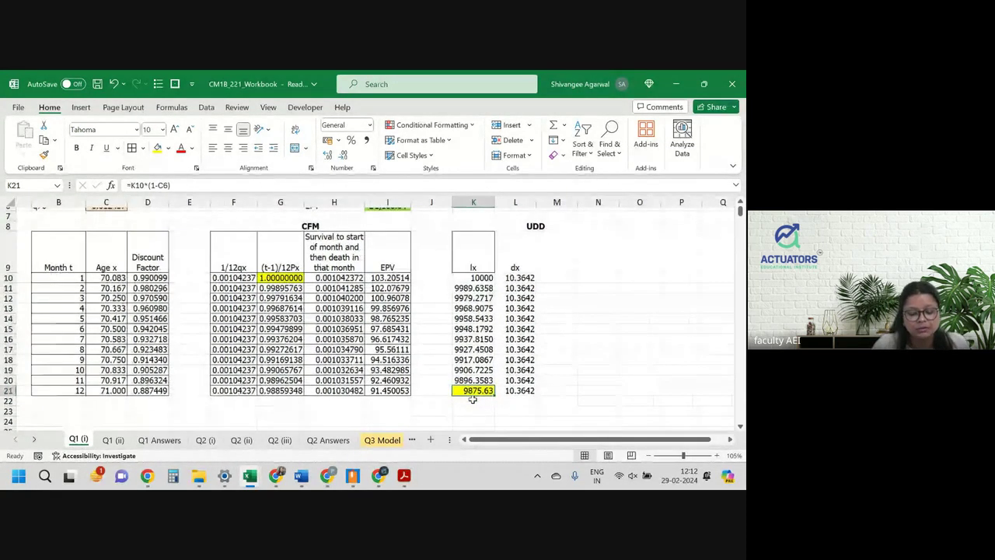
pyautogui.scroll(-2, 473, 398)
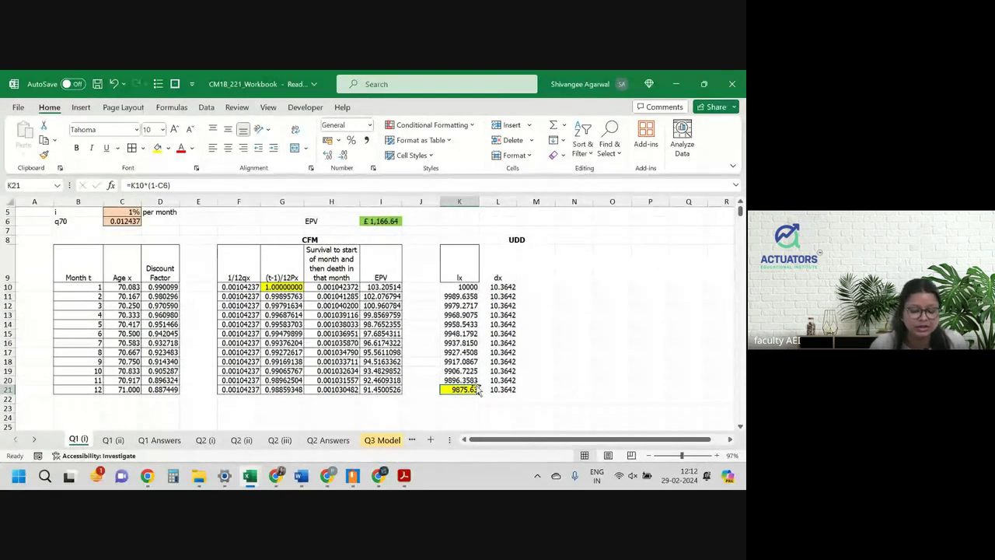
pyautogui.click(469, 403)
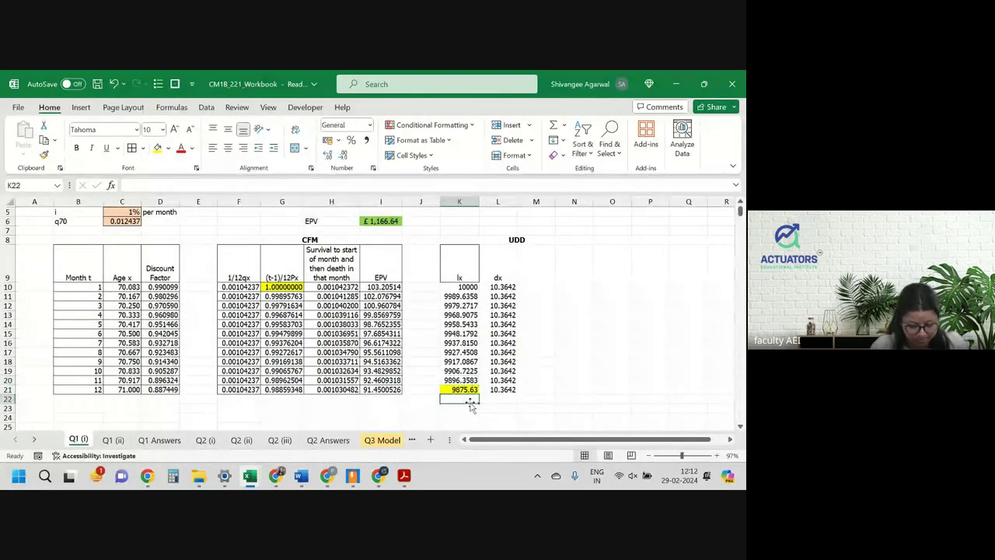
pyautogui.write('=')
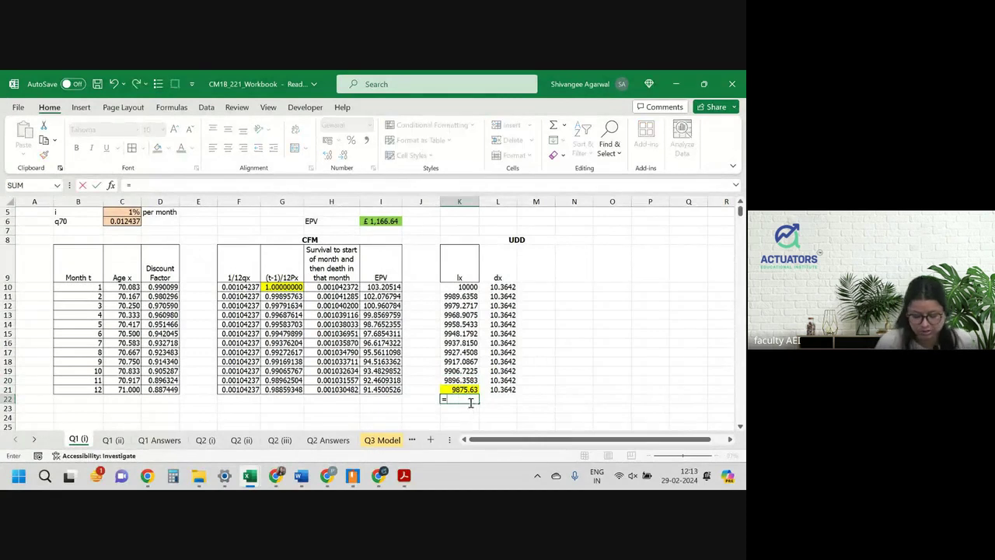
pyautogui.click(454, 287)
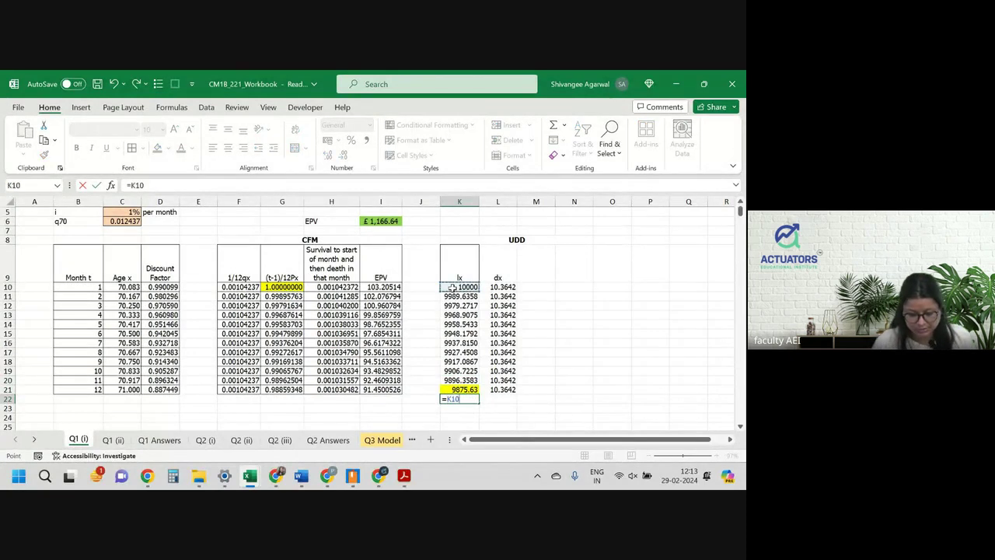
pyautogui.write('(')
pyautogui.press('BackSpace')
pyautogui.write('*')
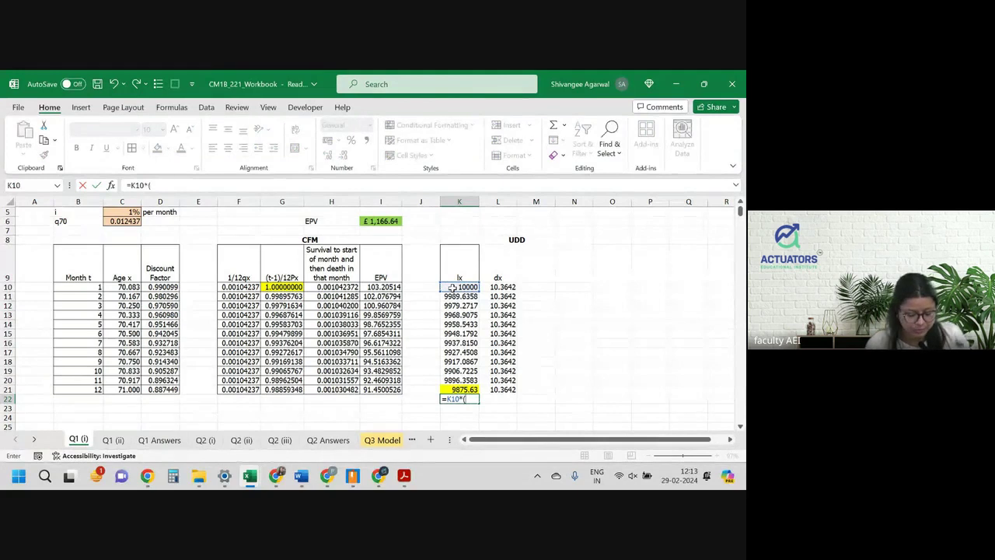
pyautogui.press('BackSpace')
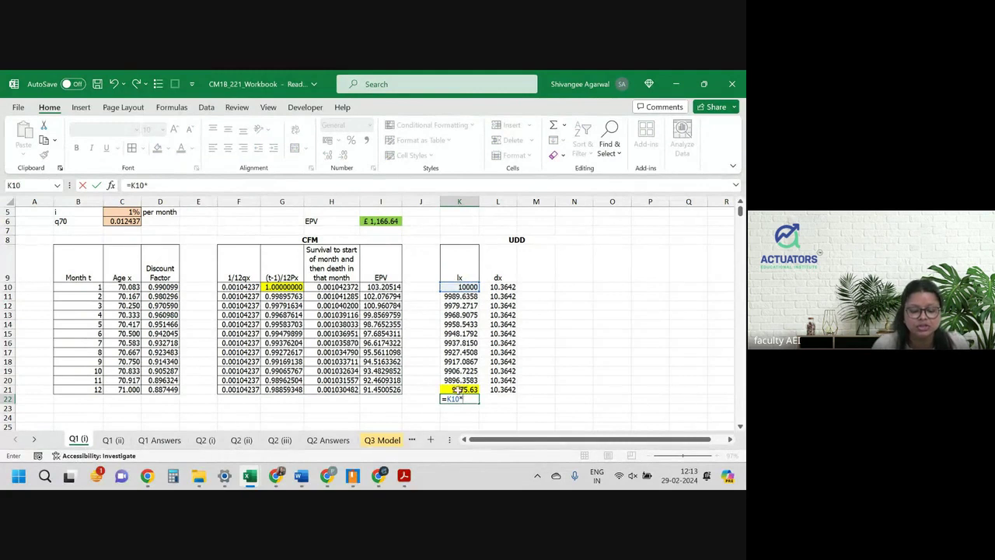
pyautogui.write('(')
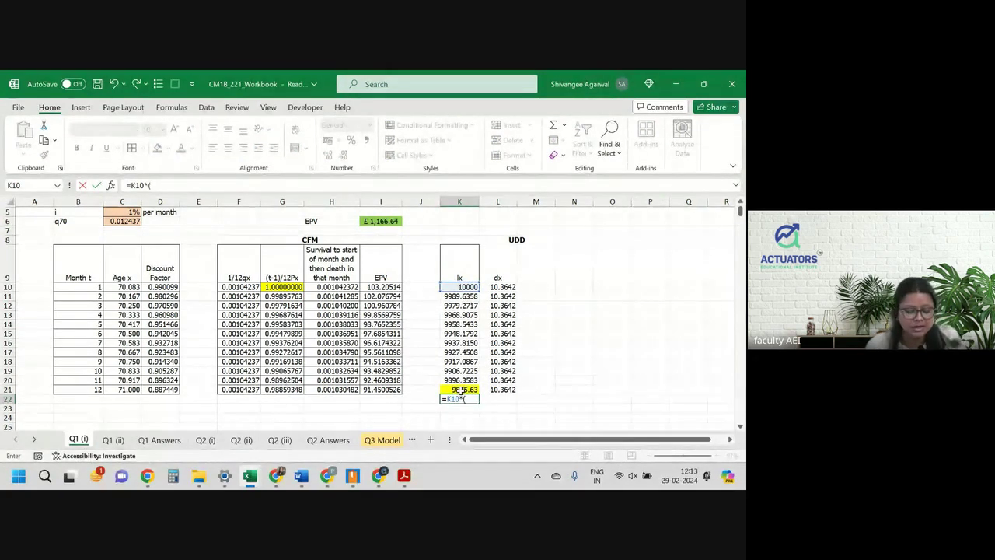
pyautogui.write('1-')
pyautogui.scroll(2, 342, 299)
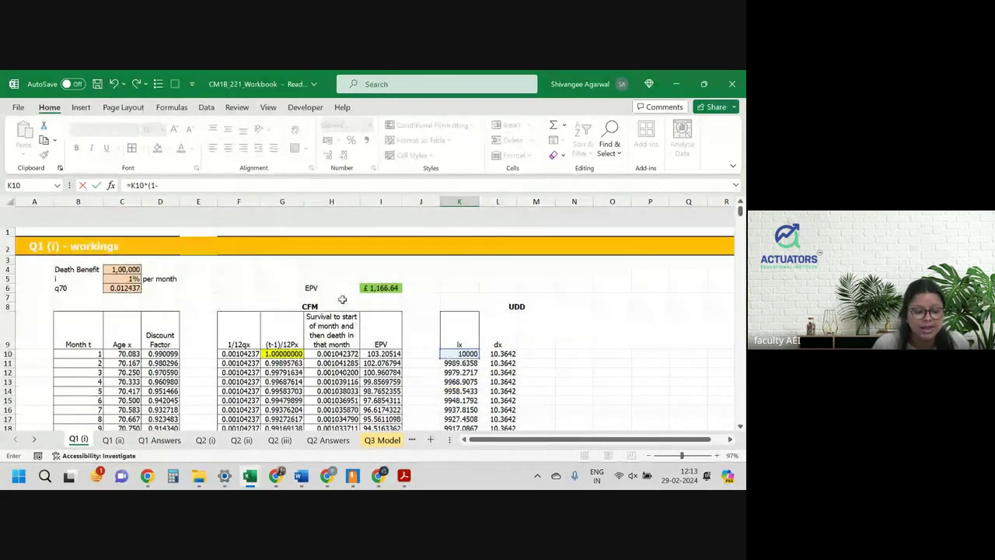
pyautogui.click(116, 266)
pyautogui.scroll(-3, 286, 291)
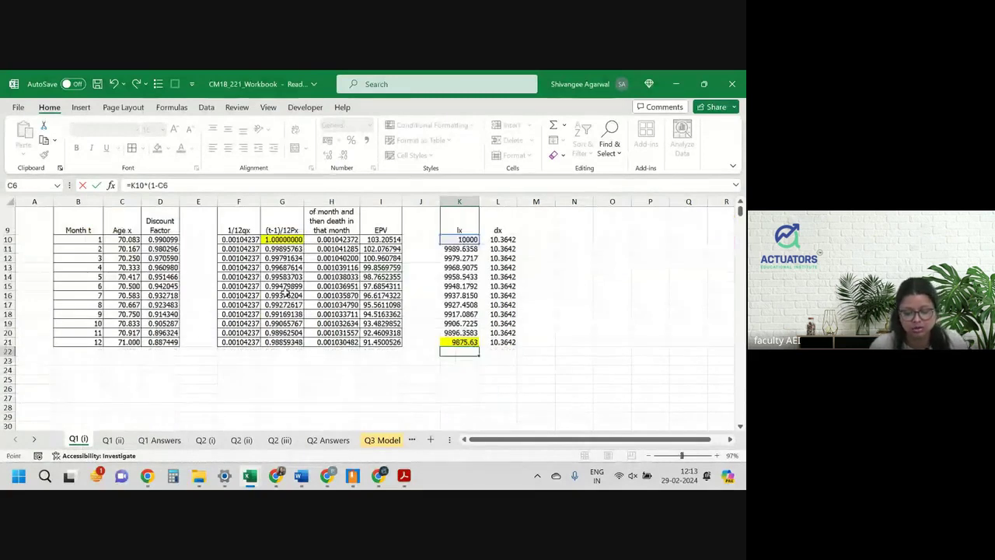
pyautogui.scroll(1, 286, 292)
pyautogui.write(')')
pyautogui.press('Return')
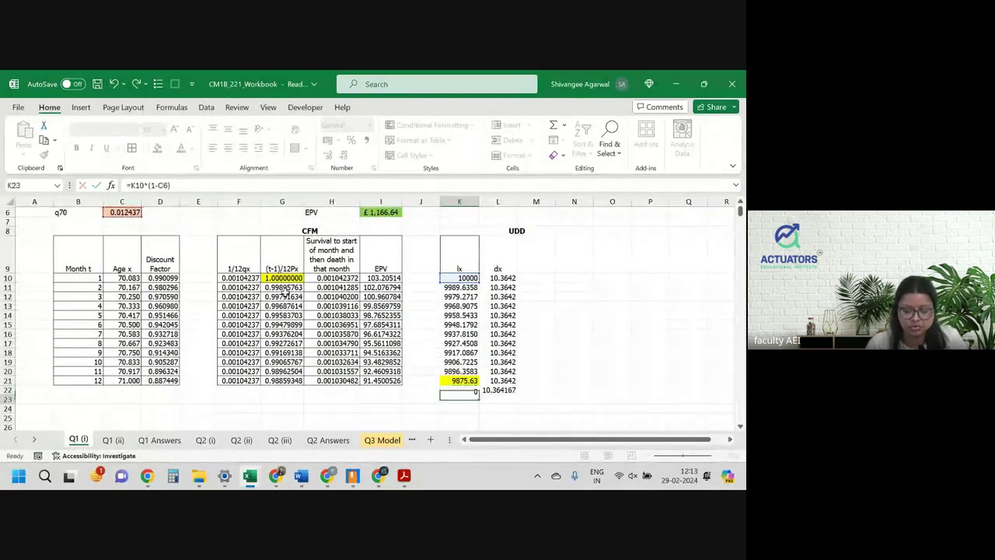
# Step: Extend the lx formula from K20 down to K21 for month 12
pyautogui.press('Up')
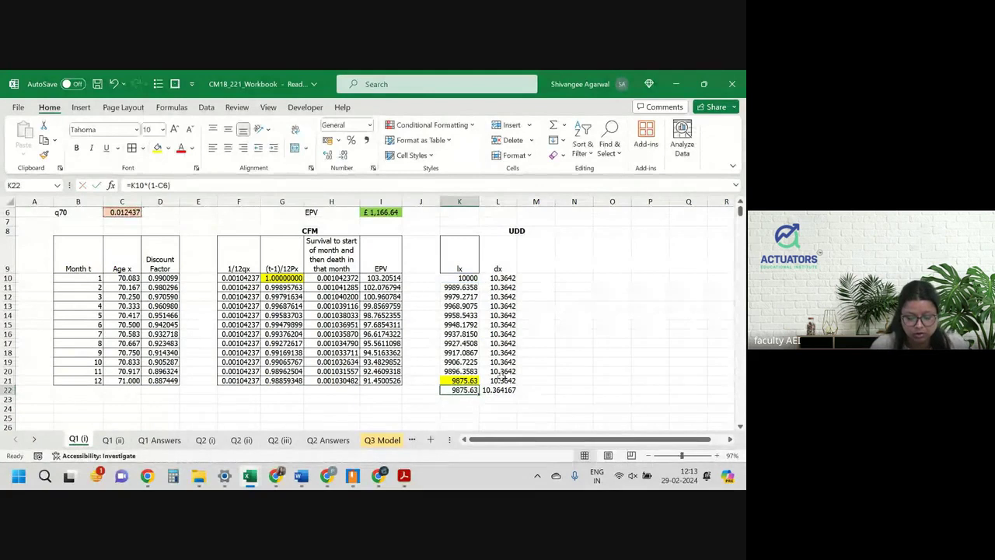
pyautogui.click(463, 373)
pyautogui.moveTo(478, 376); pyautogui.dragTo(478, 385)
pyautogui.press('Return')
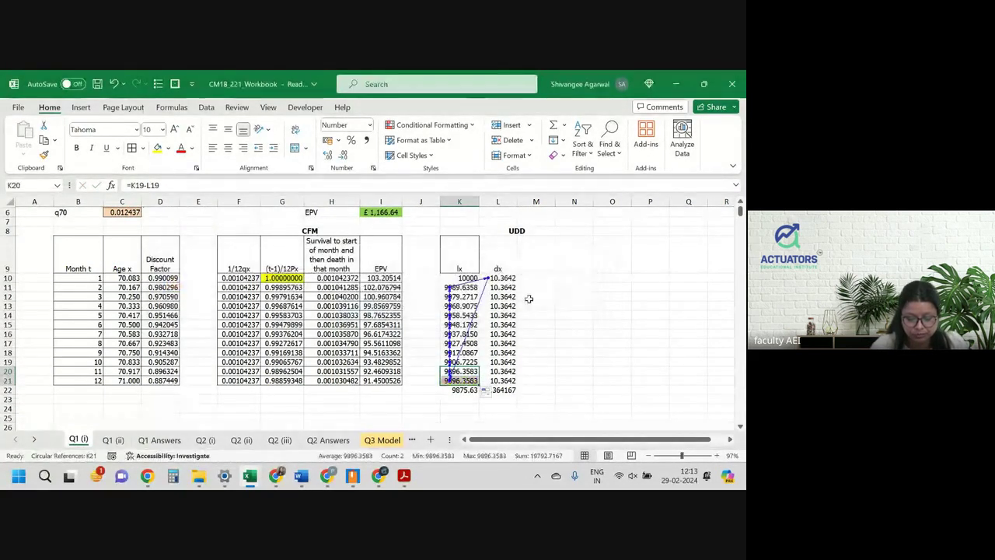
# Step: Base dx on K22 with =($K$10-$K$22)/12, fill to L21, and clear L22
pyautogui.doubleClick(513, 278)
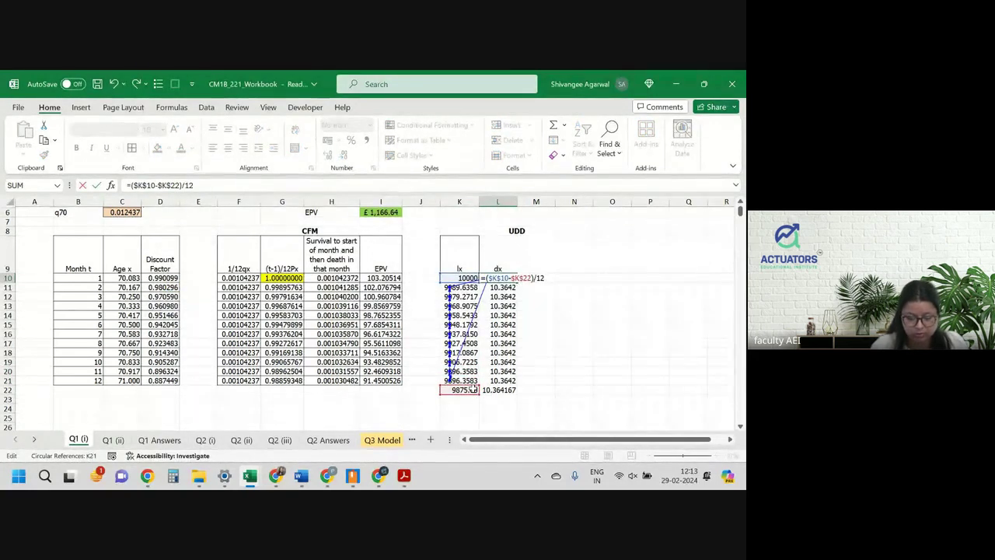
pyautogui.press('Return')
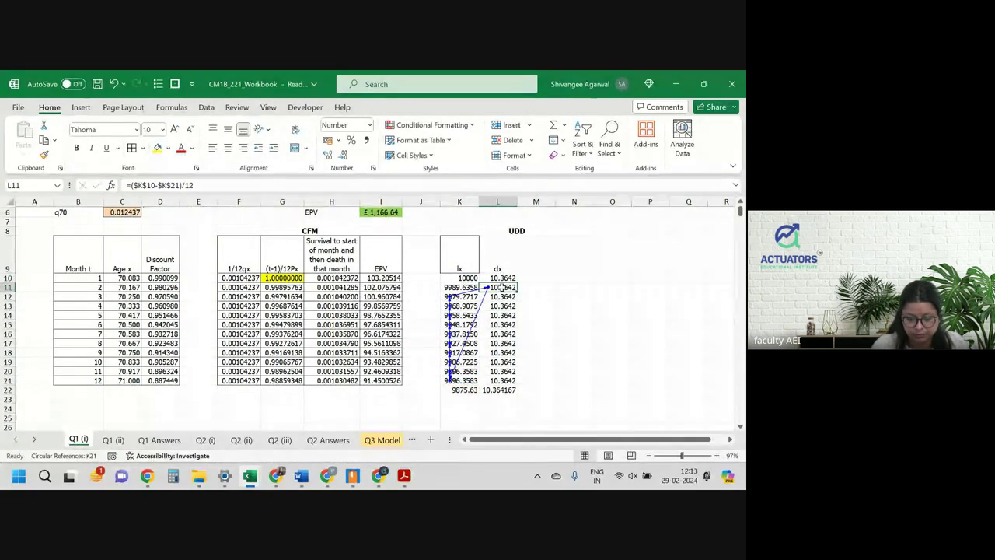
pyautogui.doubleClick(501, 288)
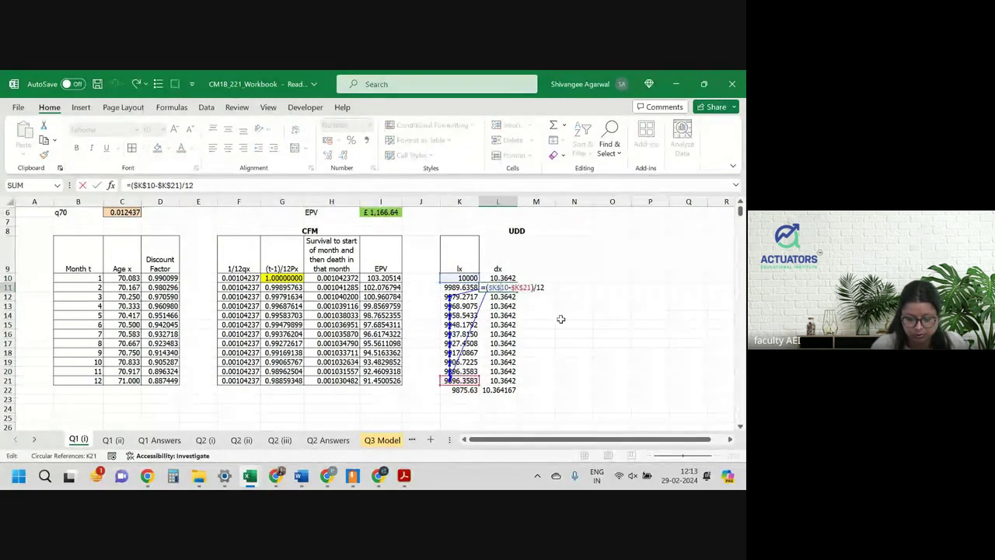
pyautogui.press('Return')
pyautogui.click(505, 277)
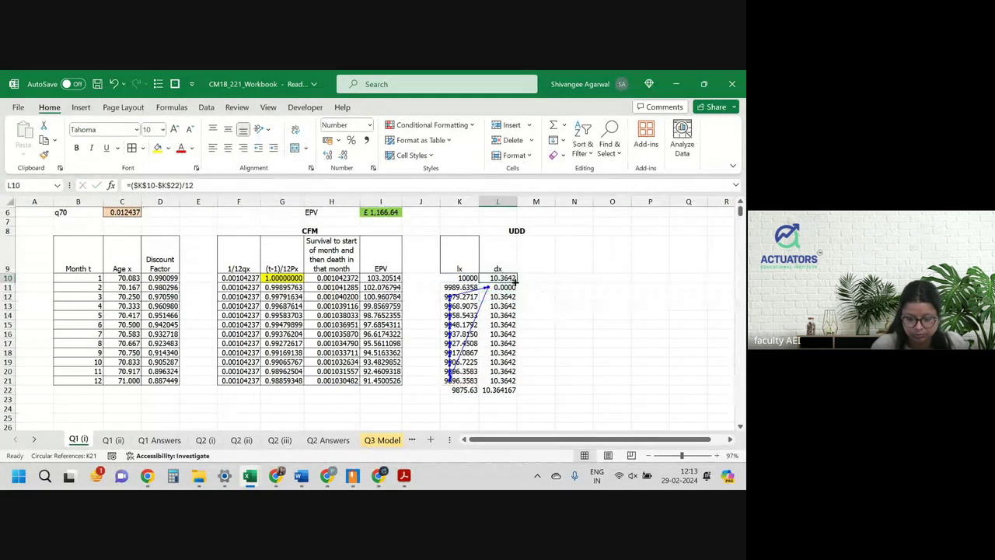
pyautogui.moveTo(517, 282); pyautogui.dragTo(530, 387)
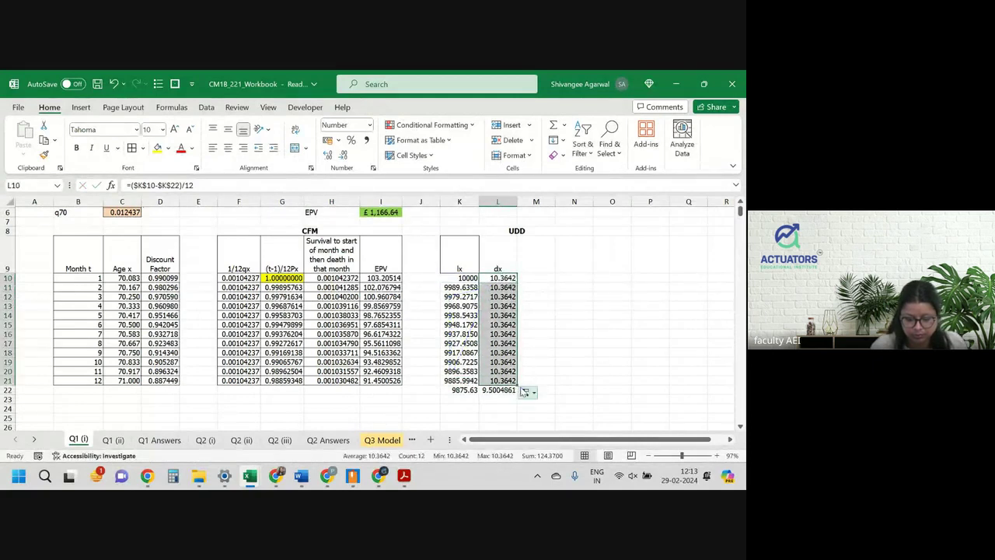
pyautogui.click(505, 390)
pyautogui.press('Delete')
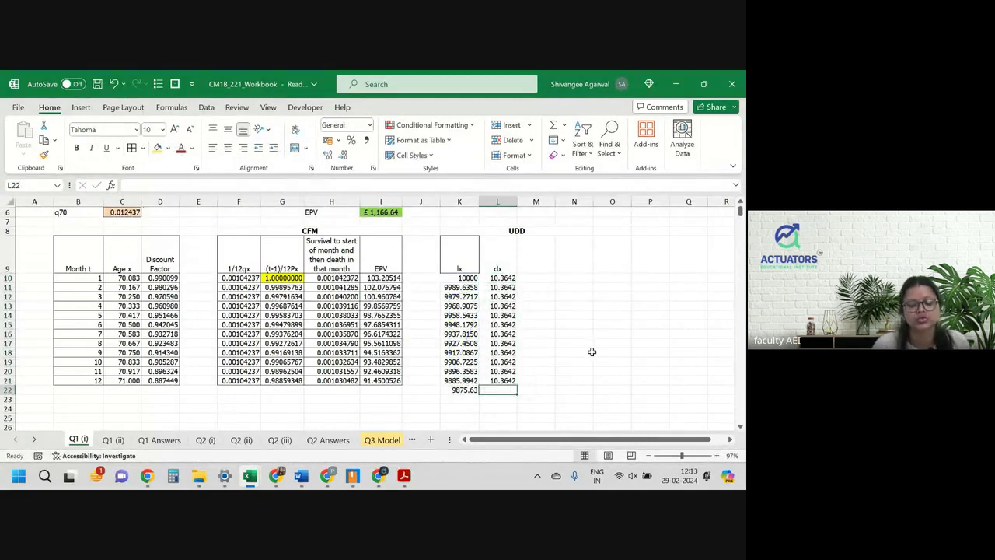
pyautogui.click(532, 351)
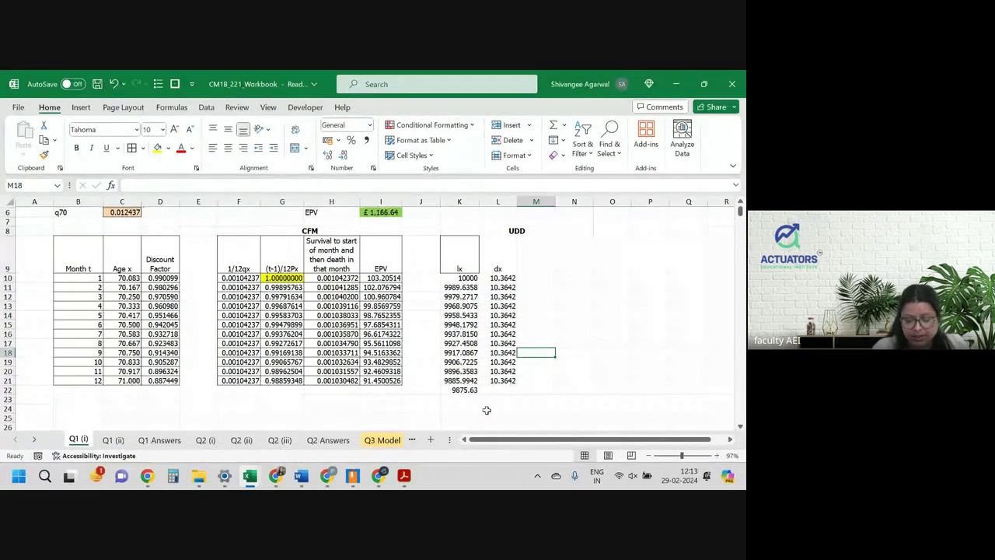
pyautogui.click(451, 391)
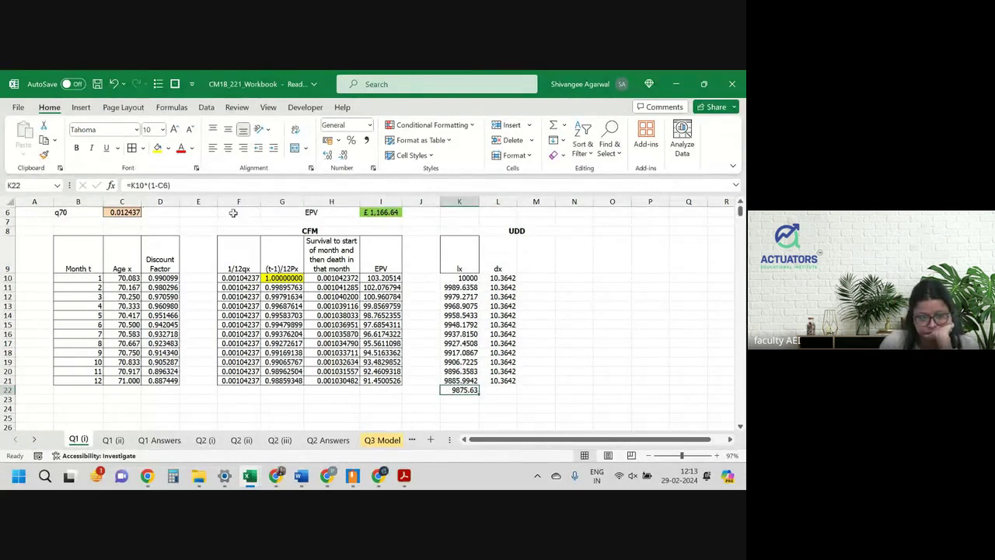
# Step: Fill K22 yellow and check the formulas in L10, K22 and K10
pyautogui.click(158, 148)
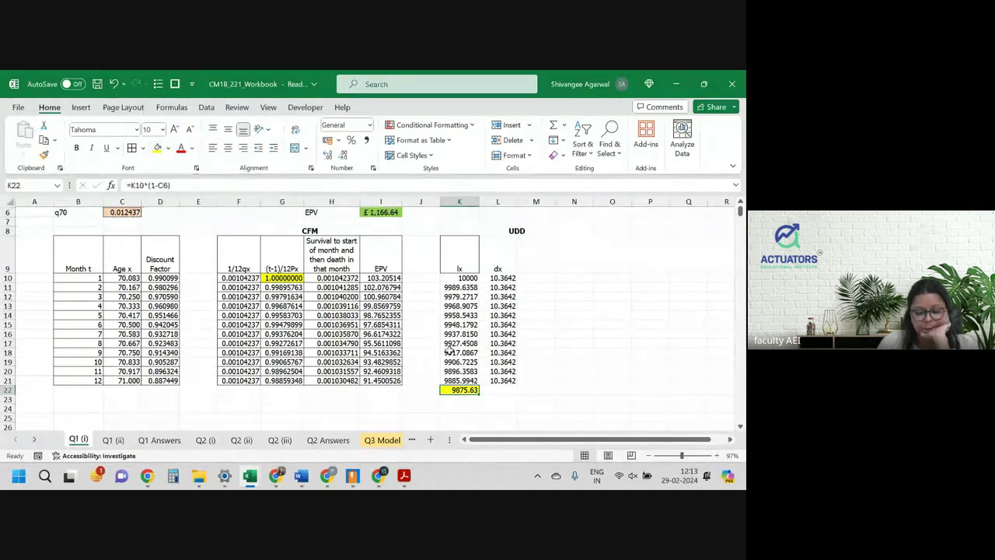
pyautogui.click(502, 277)
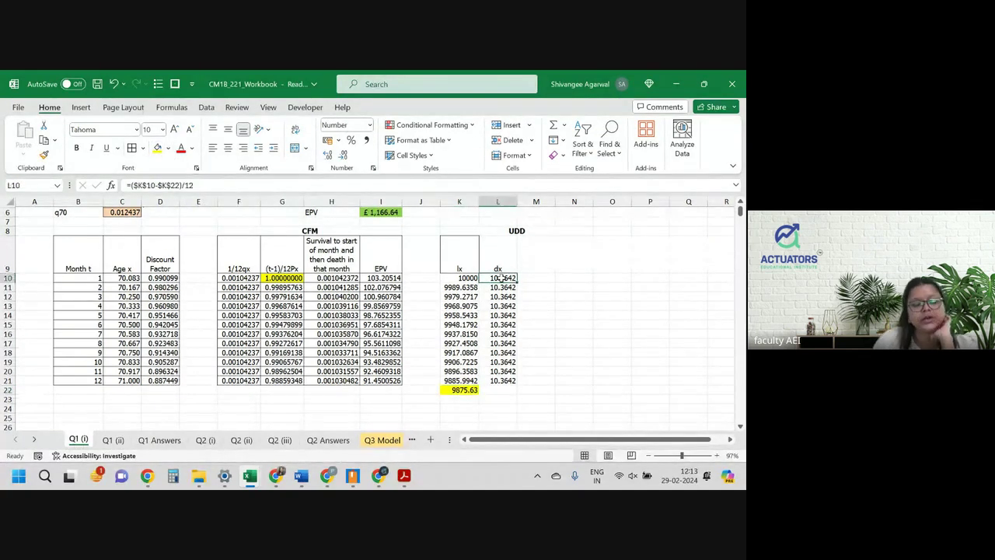
pyautogui.click(454, 391)
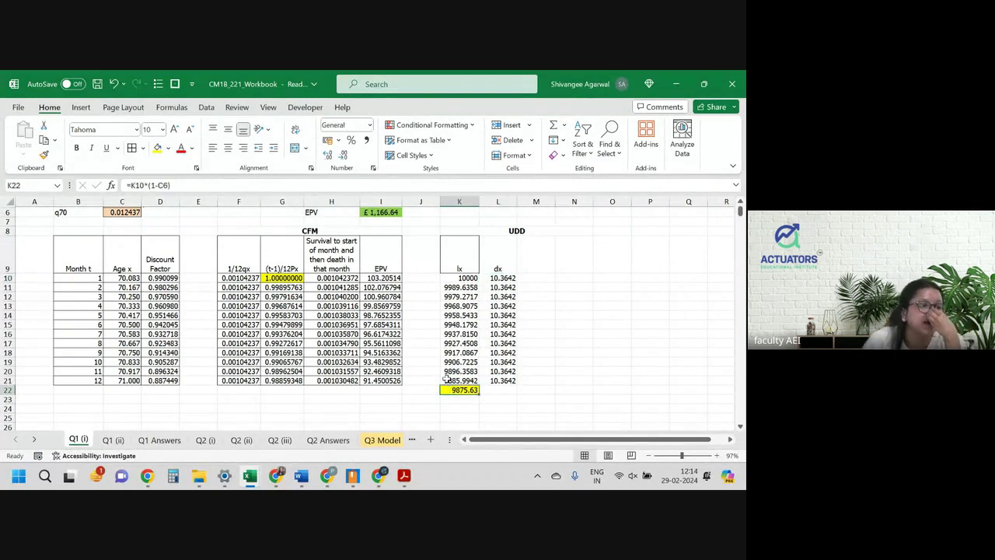
pyautogui.click(468, 278)
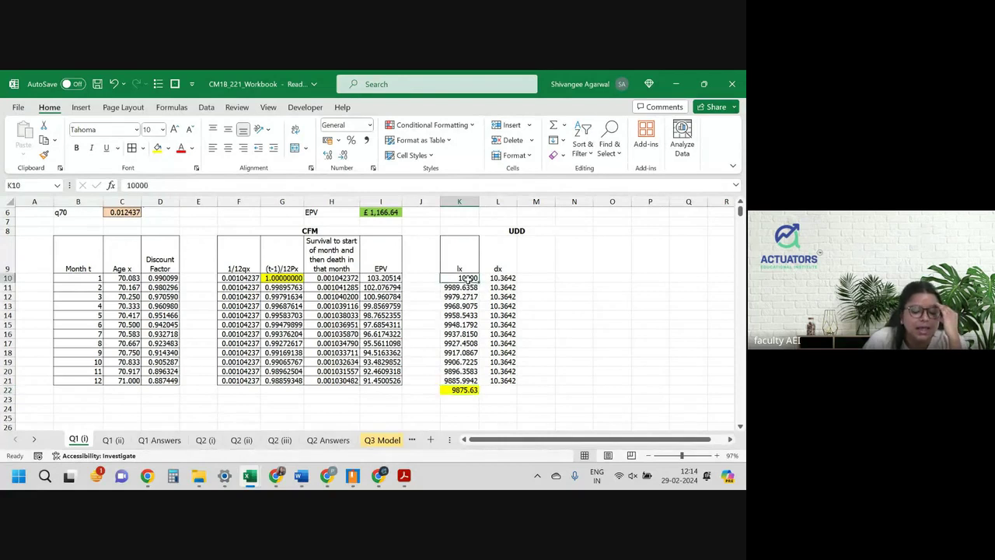
pyautogui.click(470, 391)
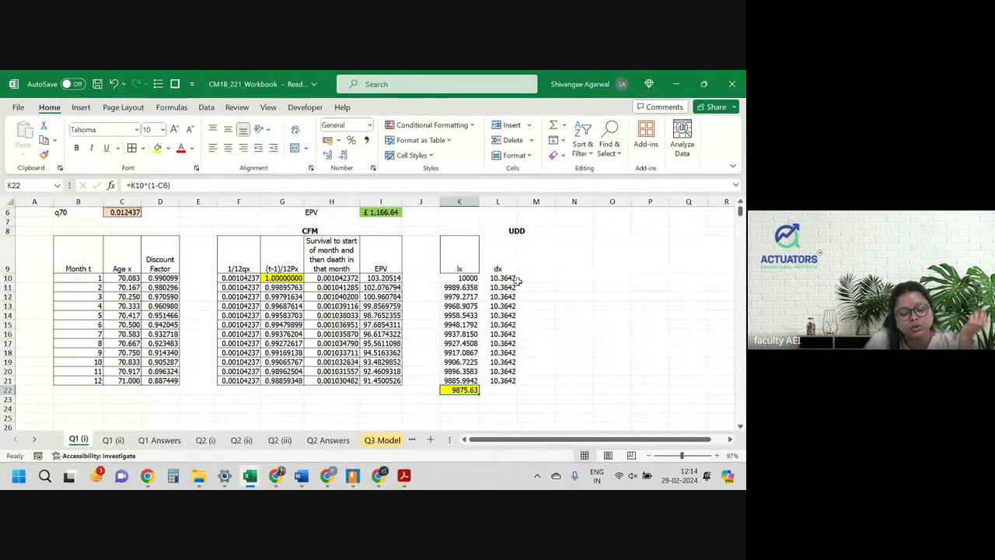
# Step: Review the lx and dx columns and select M9 for the next columns
pyautogui.moveTo(502, 277); pyautogui.dragTo(506, 389)
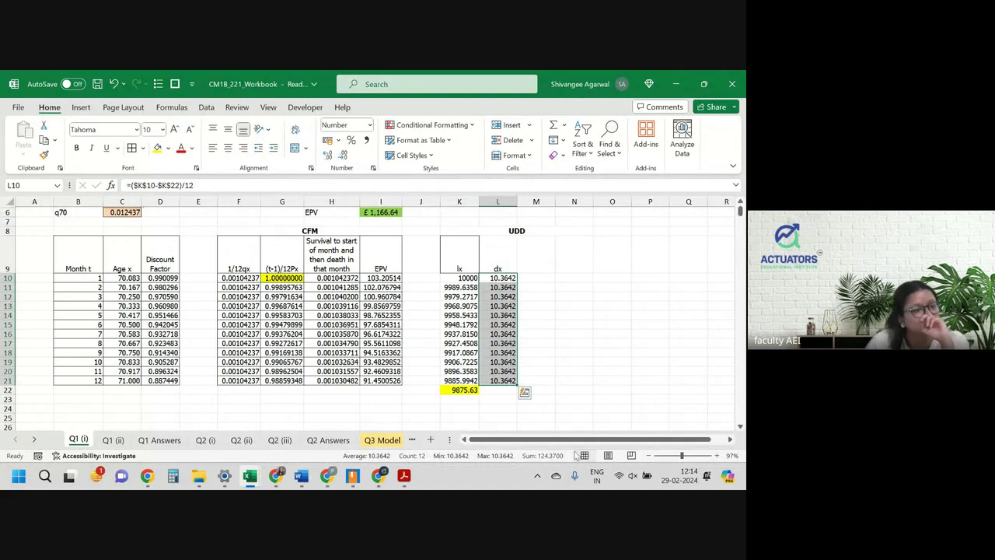
pyautogui.click(506, 278)
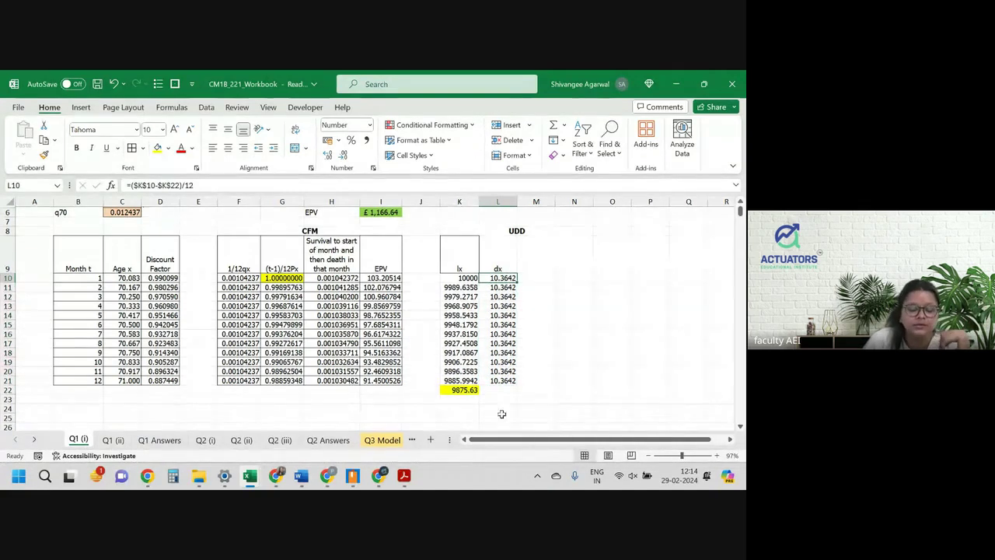
pyautogui.moveTo(477, 262); pyautogui.dragTo(470, 378)
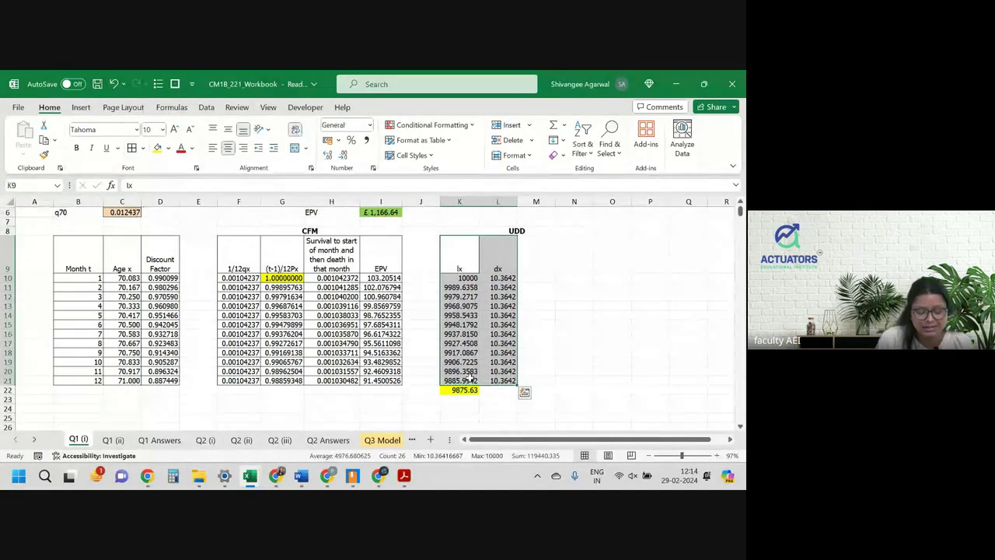
pyautogui.click(538, 261)
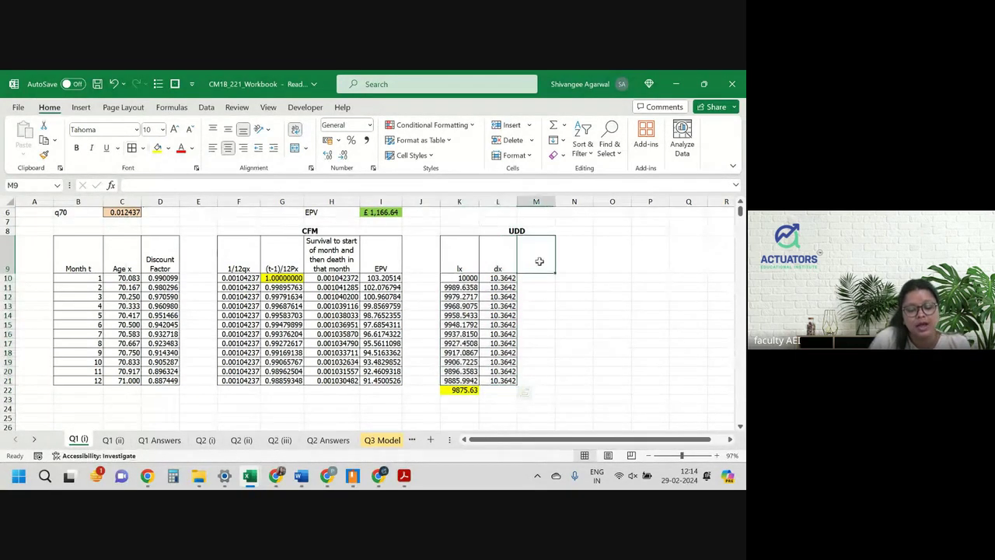
pyautogui.moveTo(539, 261)
pyautogui.mouseDown()
pyautogui.moveTo(608, 360)
pyautogui.moveTo(610, 377)
pyautogui.moveTo(537, 261)
pyautogui.mouseUp()
# Step: Add a 1/12qx column: copy the heading to M9 and fill =L10/K10 down to M21
pyautogui.click(243, 263)
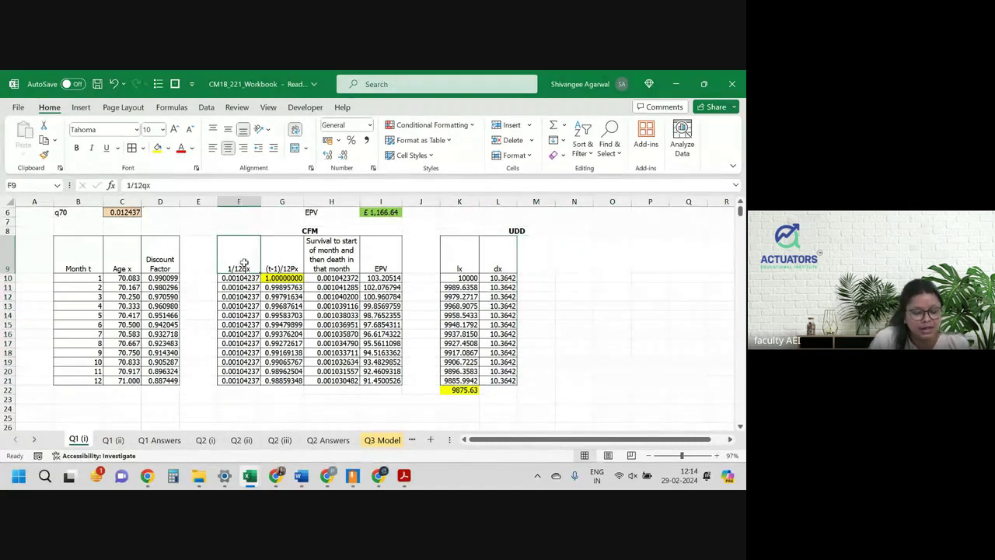
pyautogui.hotkey('ctrl', 'c')
pyautogui.click(533, 259)
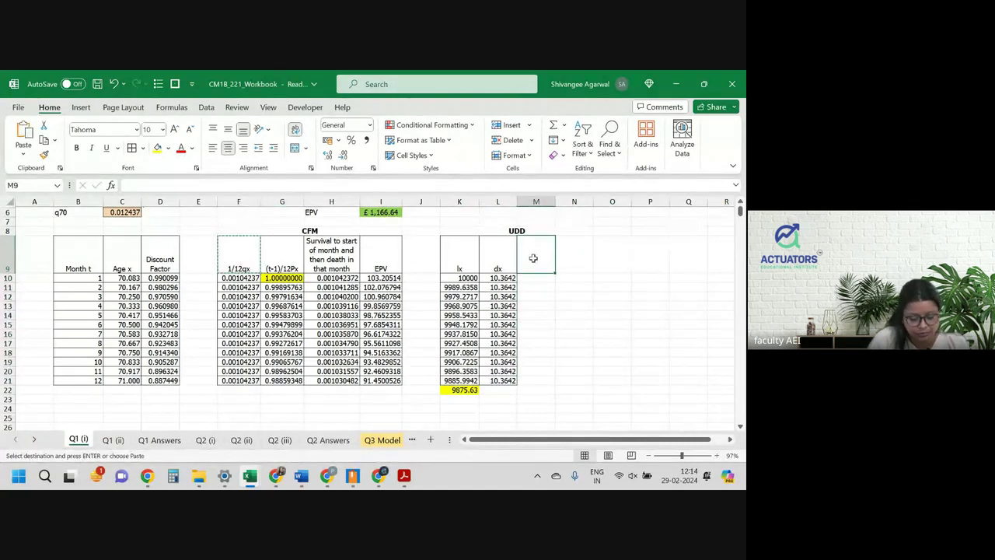
pyautogui.hotkey('ctrl', 'v')
pyautogui.click(536, 280)
pyautogui.write('=')
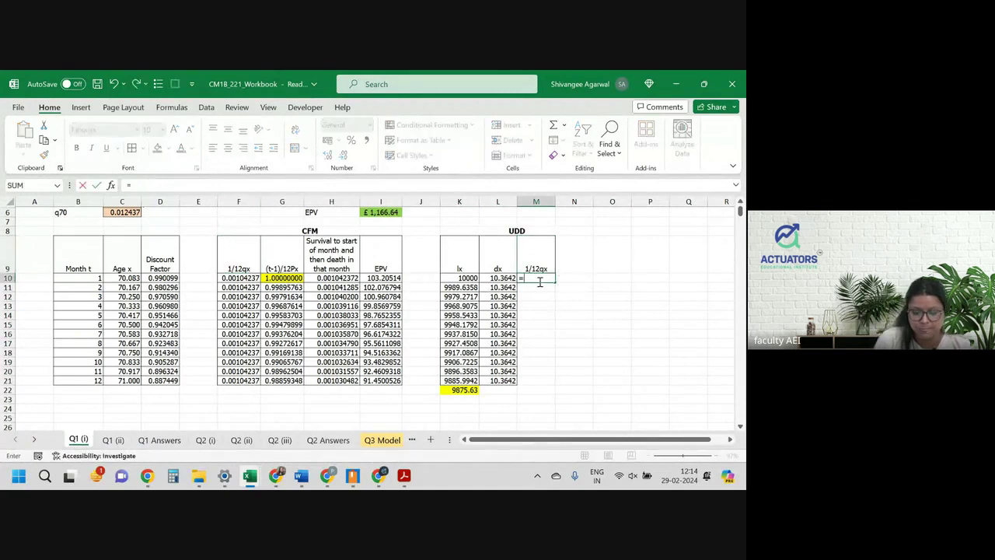
pyautogui.press('Left')
pyautogui.write('/')
pyautogui.press('Left')
pyautogui.press('Left')
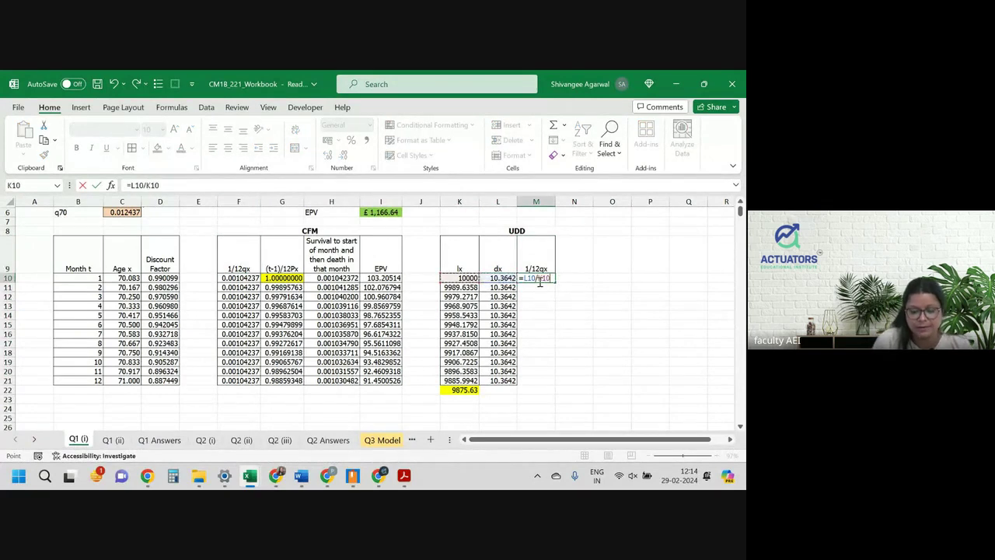
pyautogui.press('Return')
pyautogui.click(536, 278)
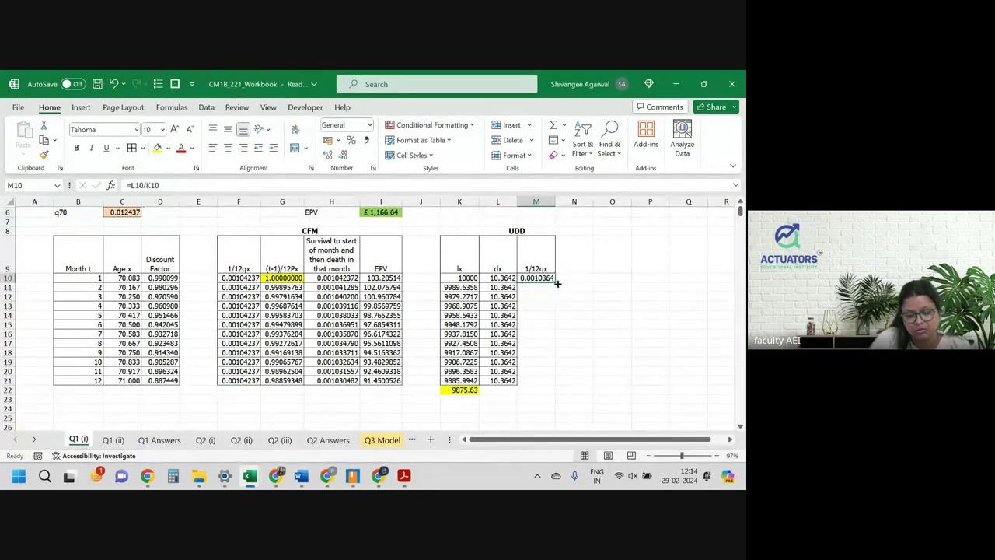
pyautogui.moveTo(555, 282); pyautogui.dragTo(551, 392)
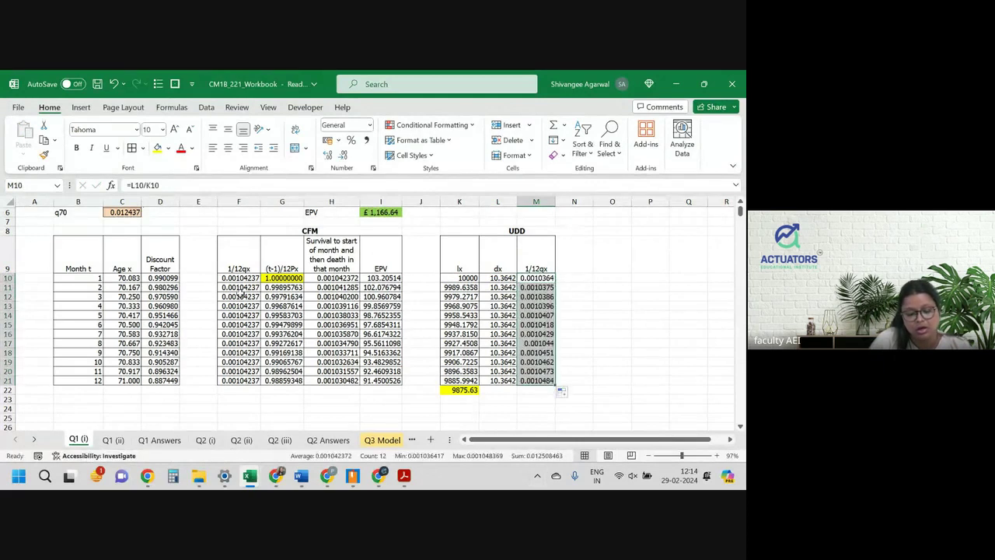
# Step: Copy the G9:I9 headings into N9:P9, widen column O and wrap row 9
pyautogui.click(268, 252)
pyautogui.hotkey('ctrl', 'c')
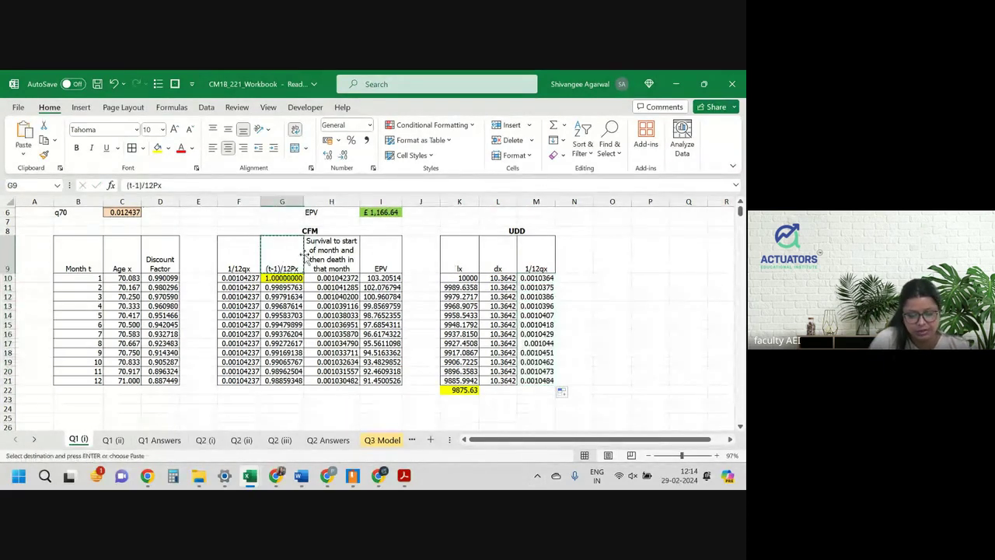
pyautogui.moveTo(290, 257); pyautogui.dragTo(369, 262)
pyautogui.hotkey('ctrl', 'c')
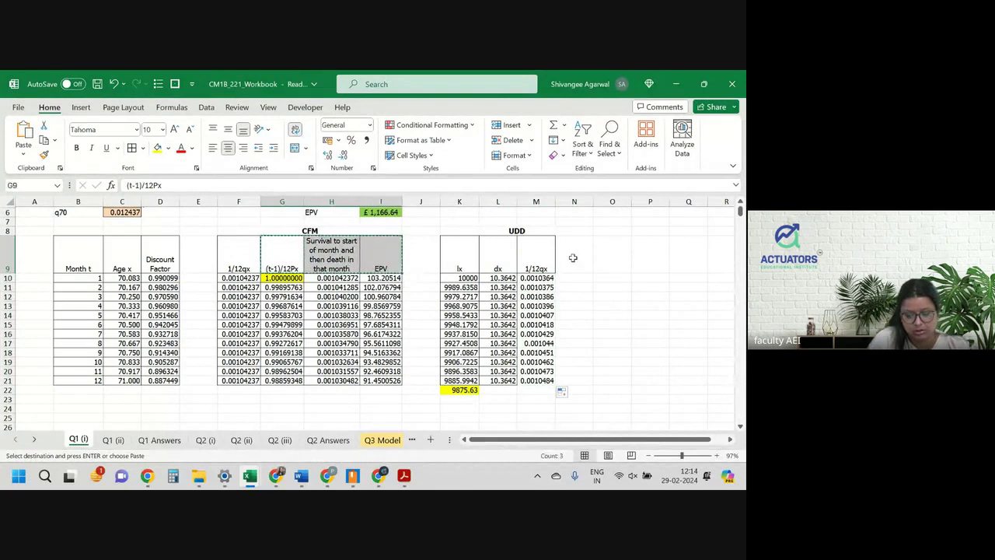
pyautogui.click(577, 260)
pyautogui.hotkey('ctrl', 'v')
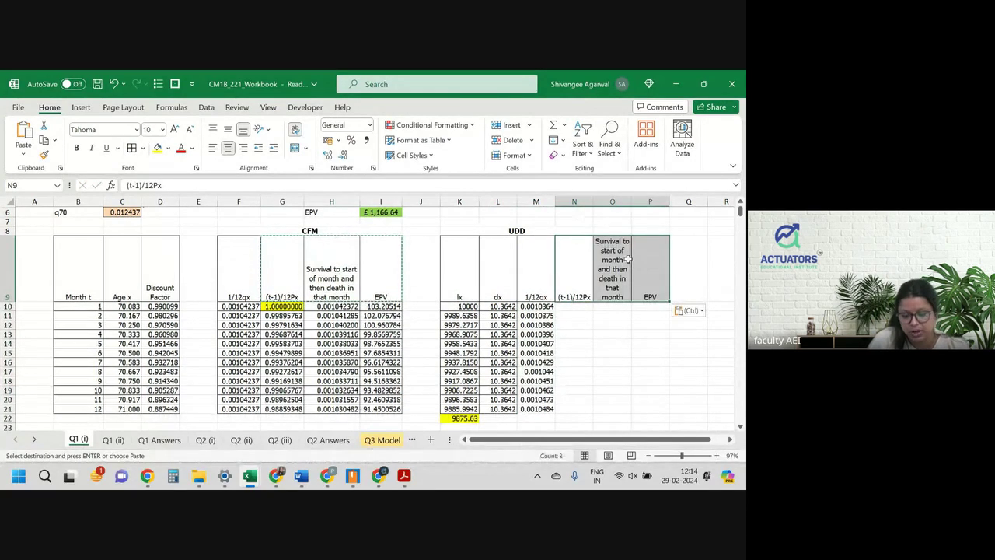
pyautogui.moveTo(631, 202); pyautogui.dragTo(647, 203)
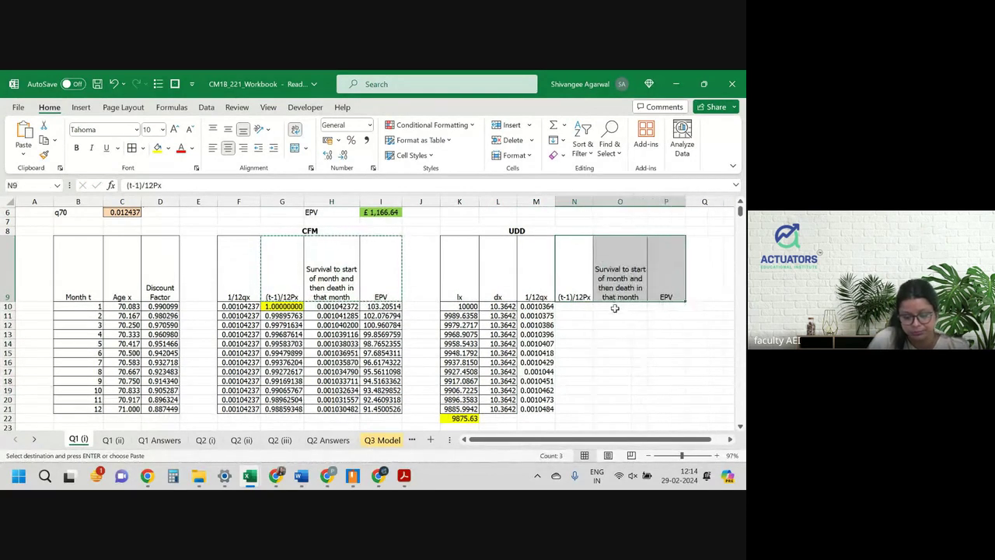
pyautogui.click(2, 281)
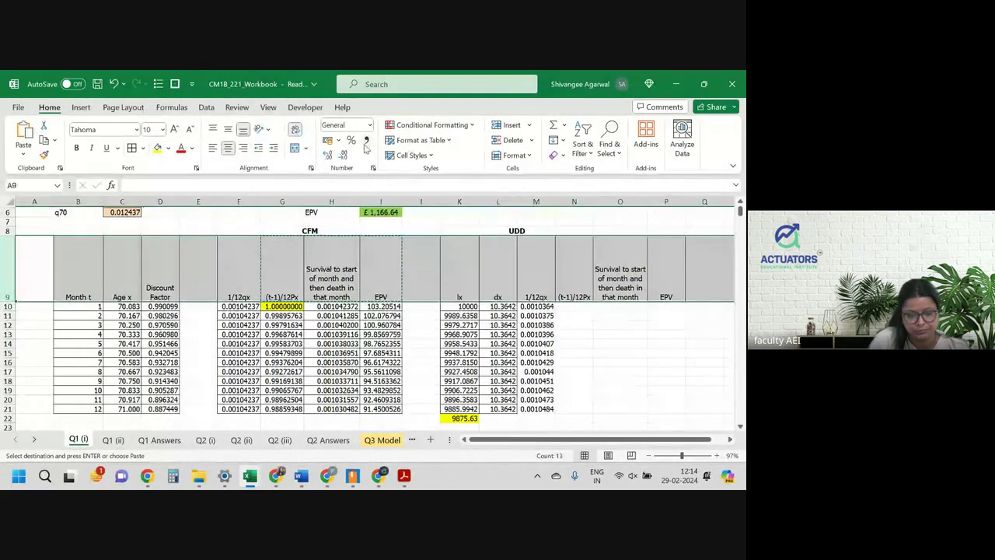
pyautogui.click(295, 129)
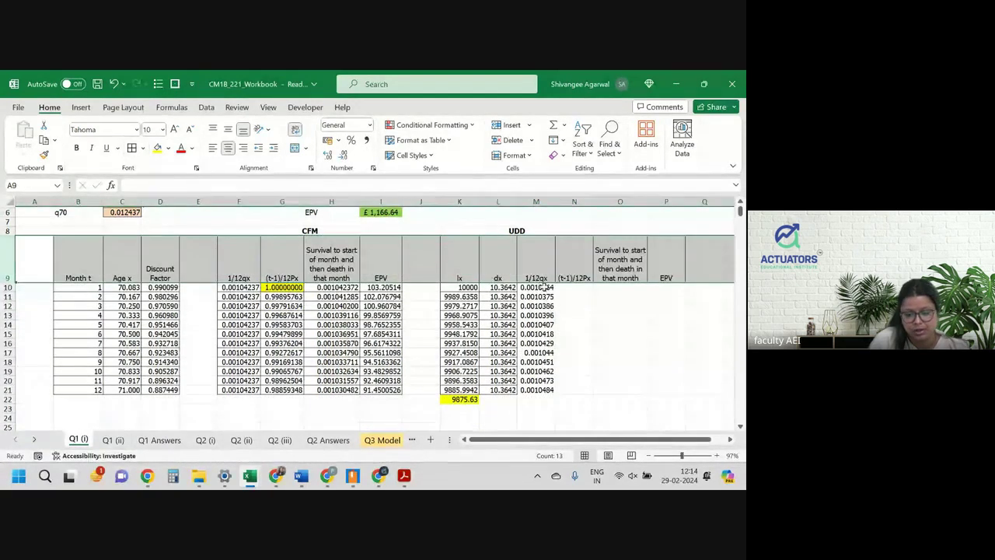
pyautogui.click(491, 286)
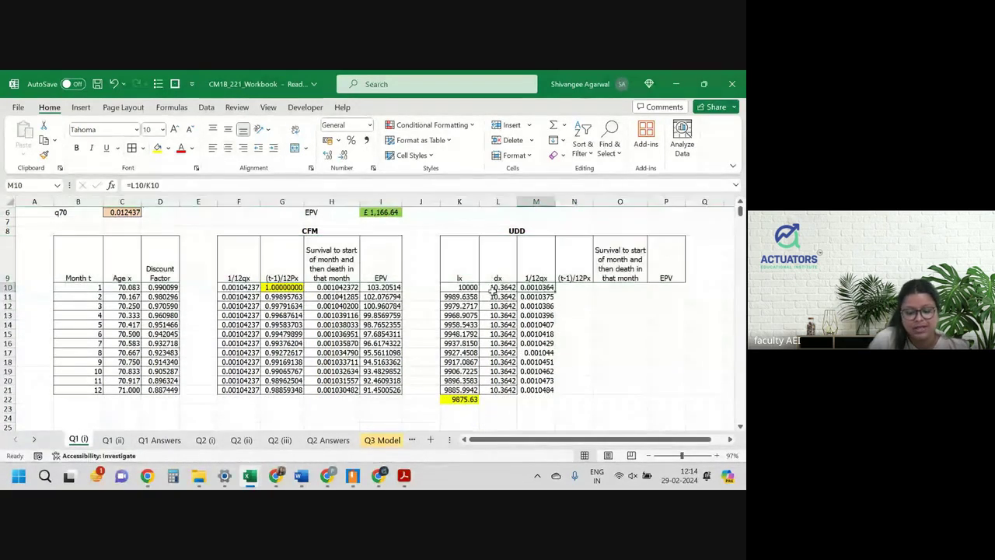
# Step: Review the starting lx, the K22 formula and the dx column total
pyautogui.click(462, 288)
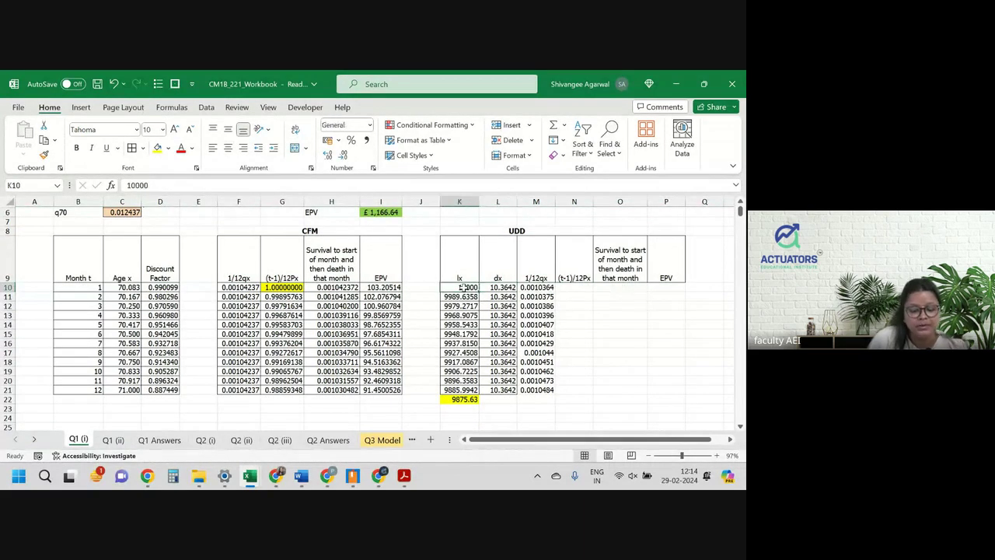
pyautogui.click(450, 399)
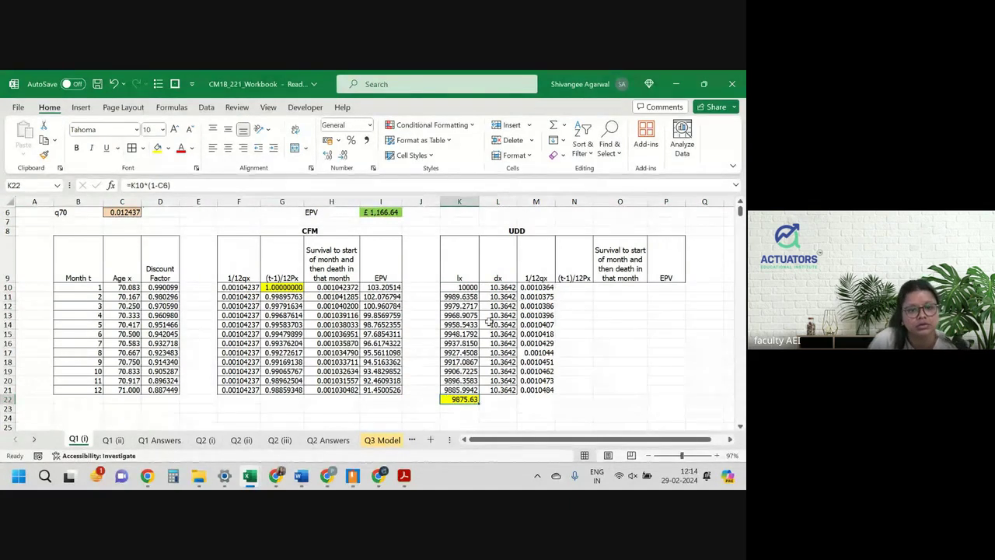
pyautogui.moveTo(497, 277); pyautogui.dragTo(497, 389)
pyautogui.click(518, 270)
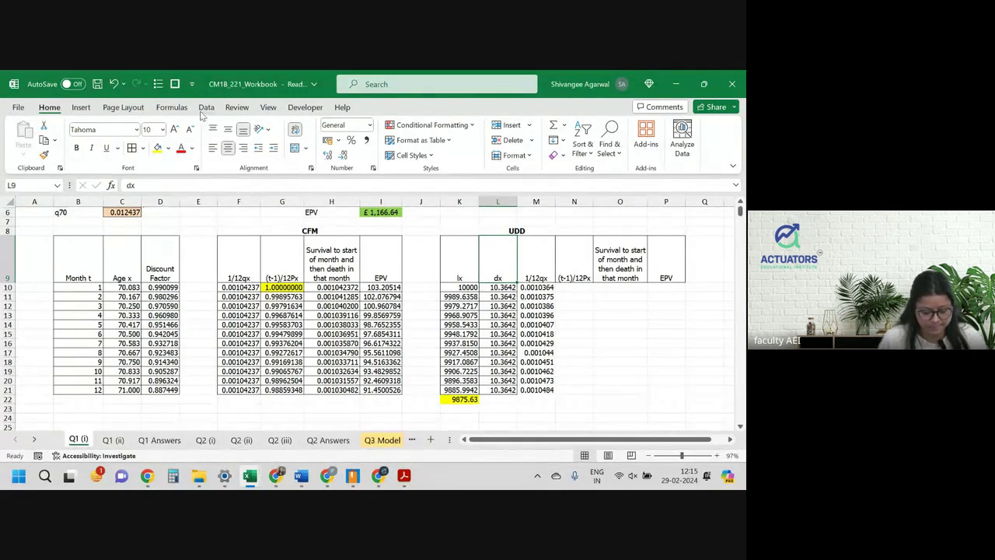
pyautogui.press('XF86AudioRaiseVolume')
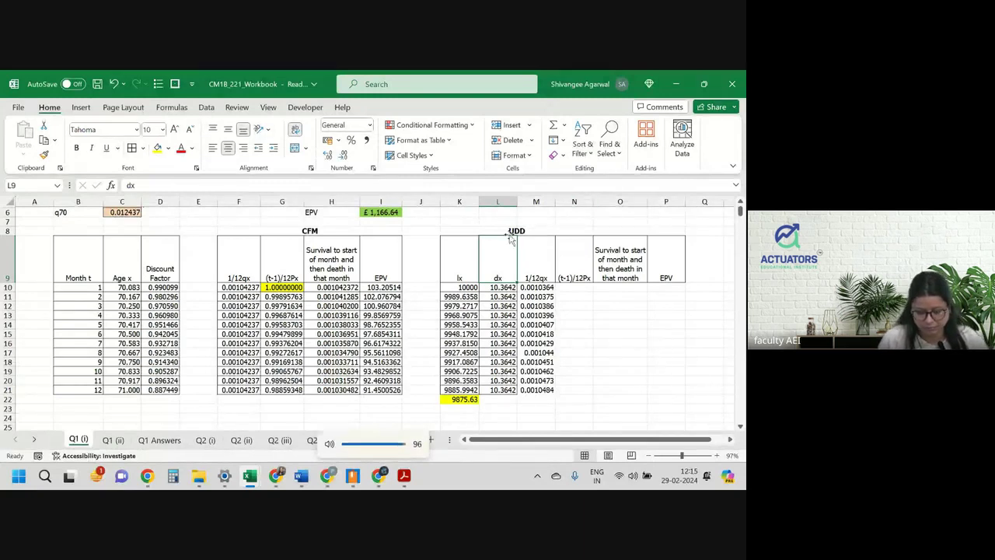
pyautogui.press('XF86AudioMute')
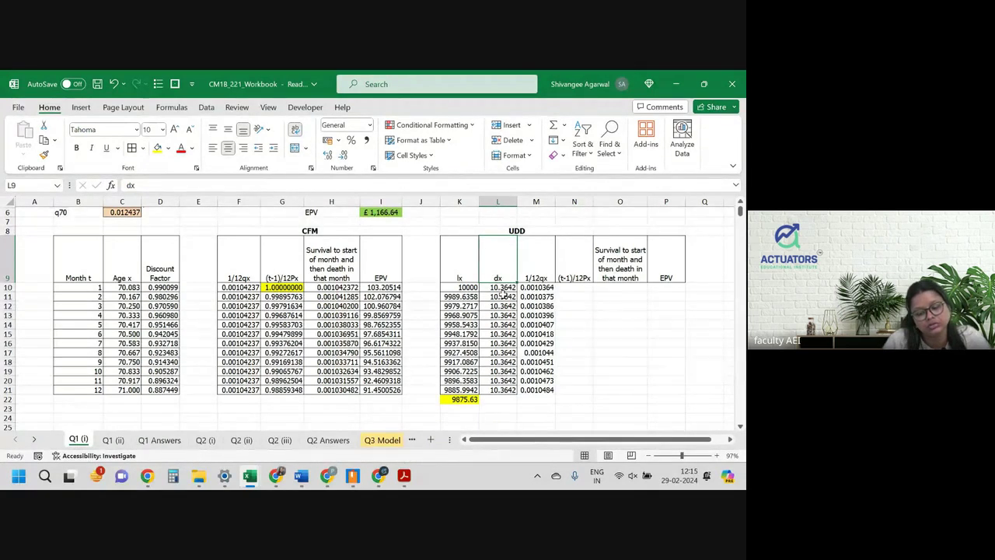
# Step: Inspect the 1/12qx formulas in column M and the dx and lx calculations
pyautogui.click(536, 306)
pyautogui.click(536, 334)
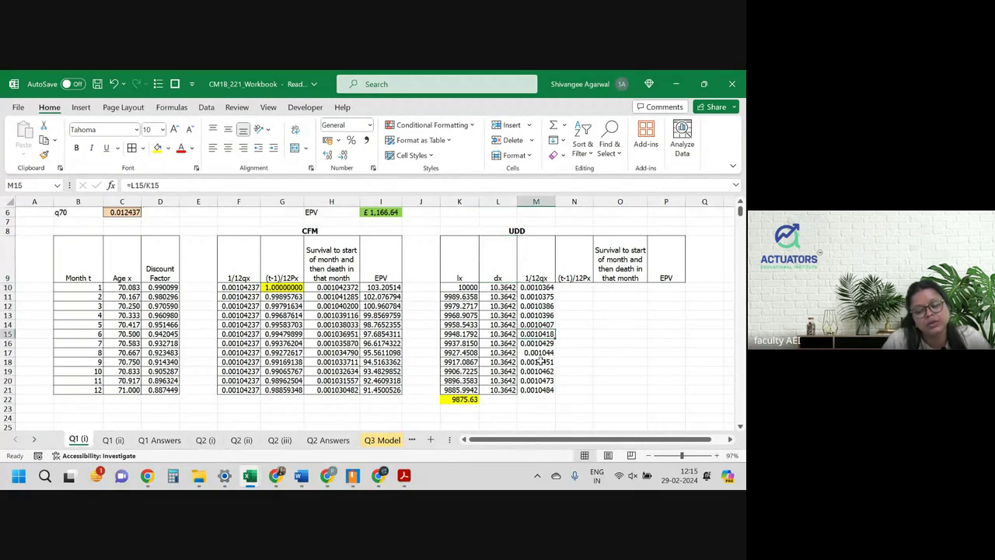
pyautogui.click(540, 362)
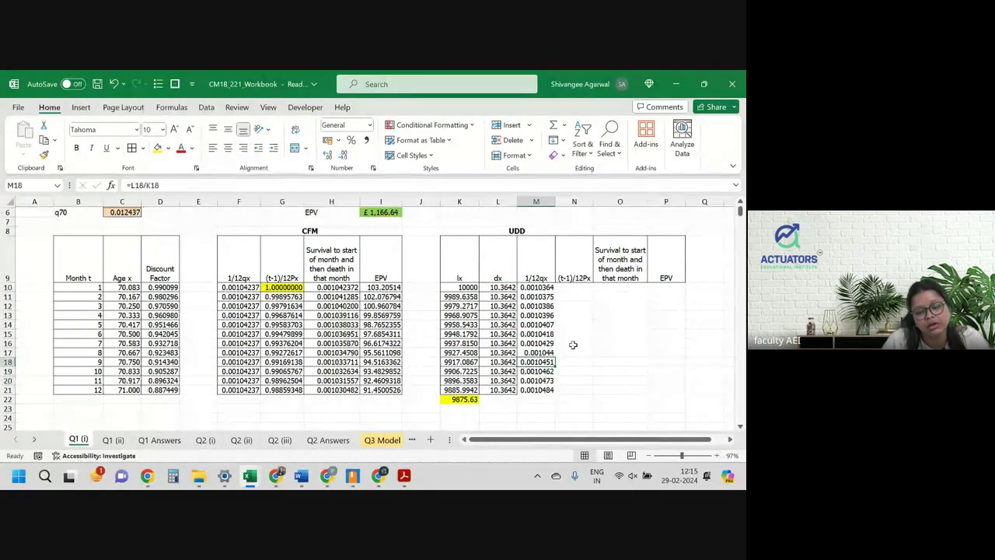
pyautogui.click(576, 288)
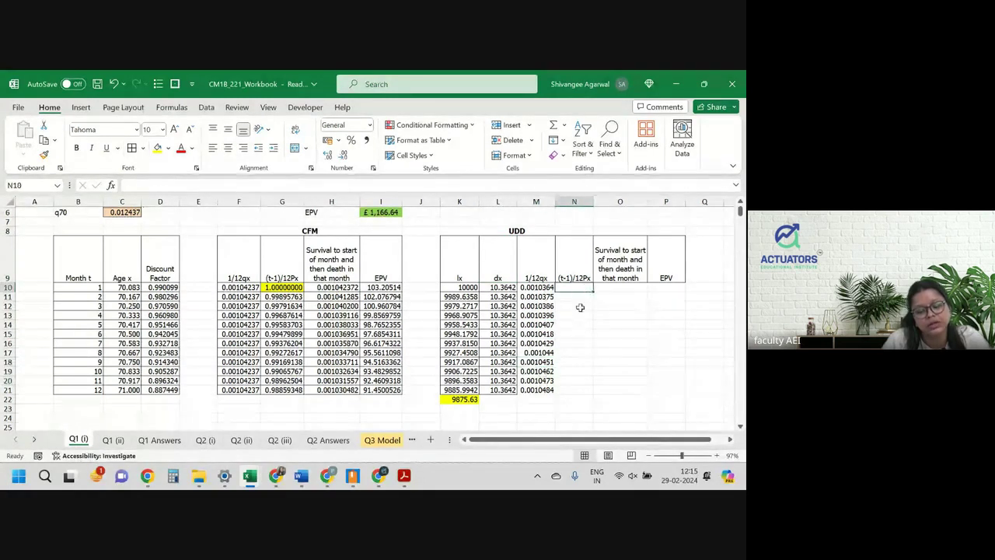
pyautogui.click(534, 314)
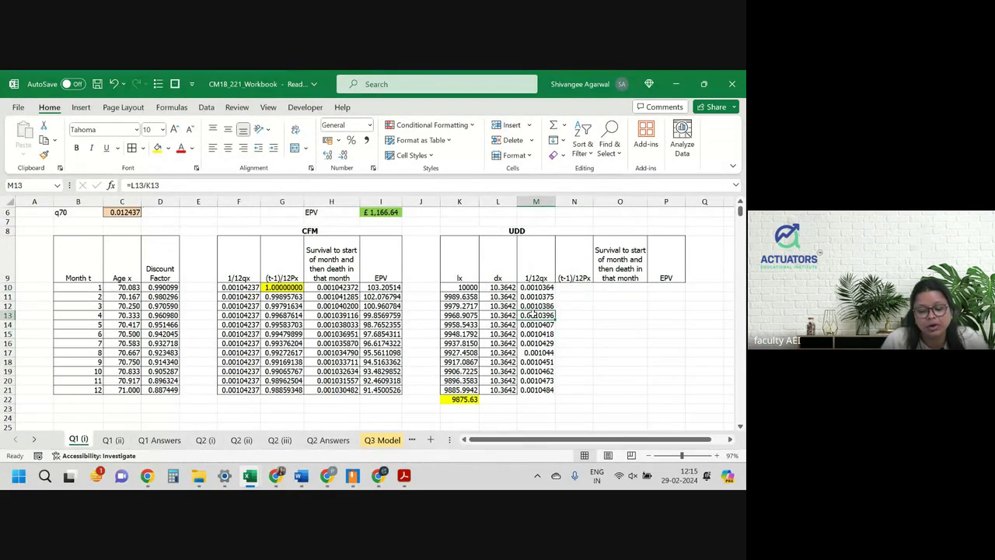
pyautogui.click(499, 314)
pyautogui.click(469, 316)
pyautogui.click(499, 334)
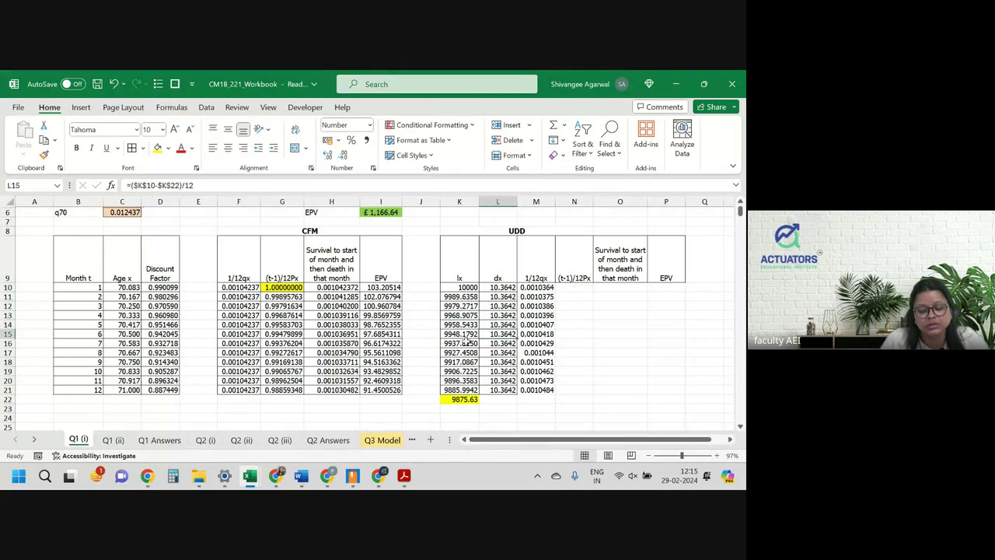
pyautogui.click(506, 360)
# Step: Format the 1/12qx values in M10:M21 to show seven decimal places
pyautogui.moveTo(536, 288); pyautogui.dragTo(538, 390)
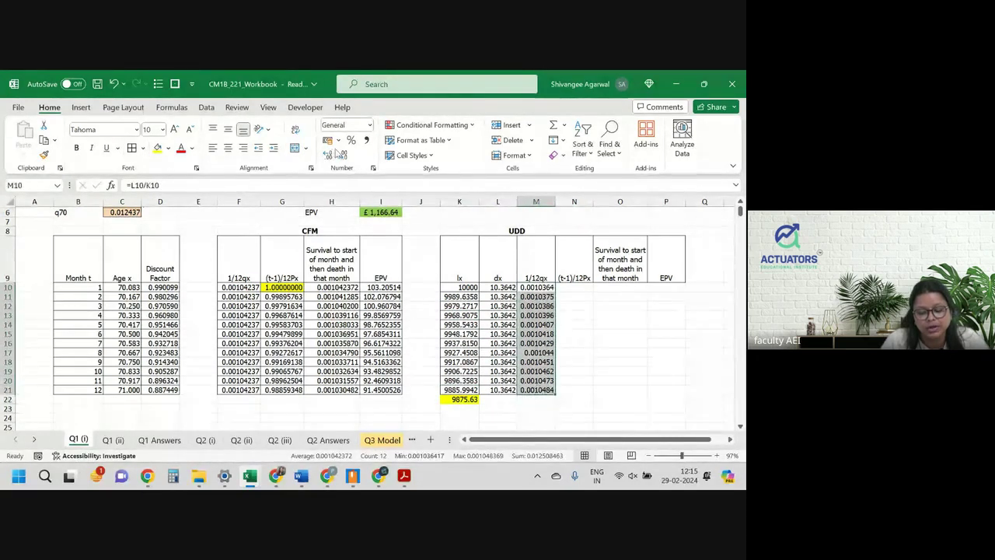
pyautogui.click(329, 154)
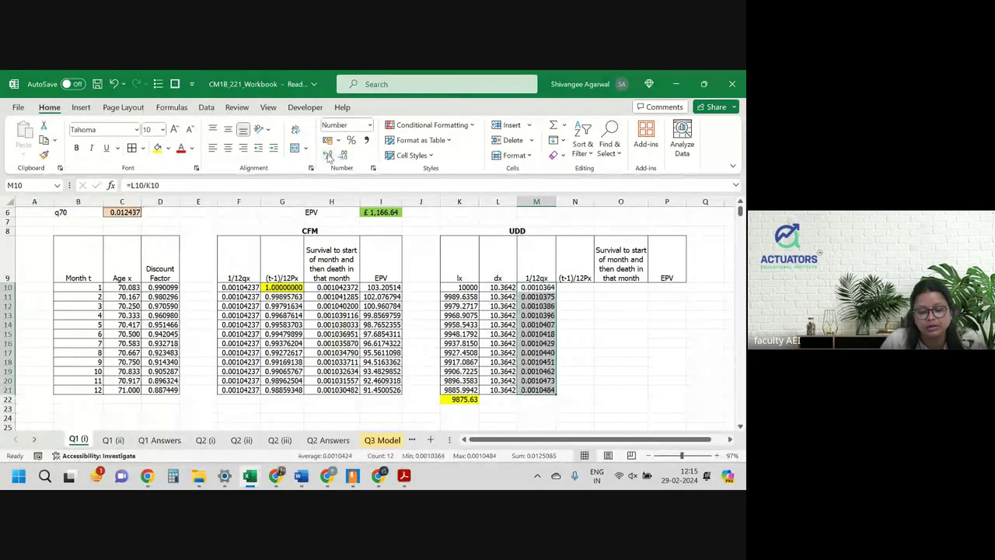
pyautogui.click(575, 287)
pyautogui.moveTo(615, 322); pyautogui.dragTo(610, 391)
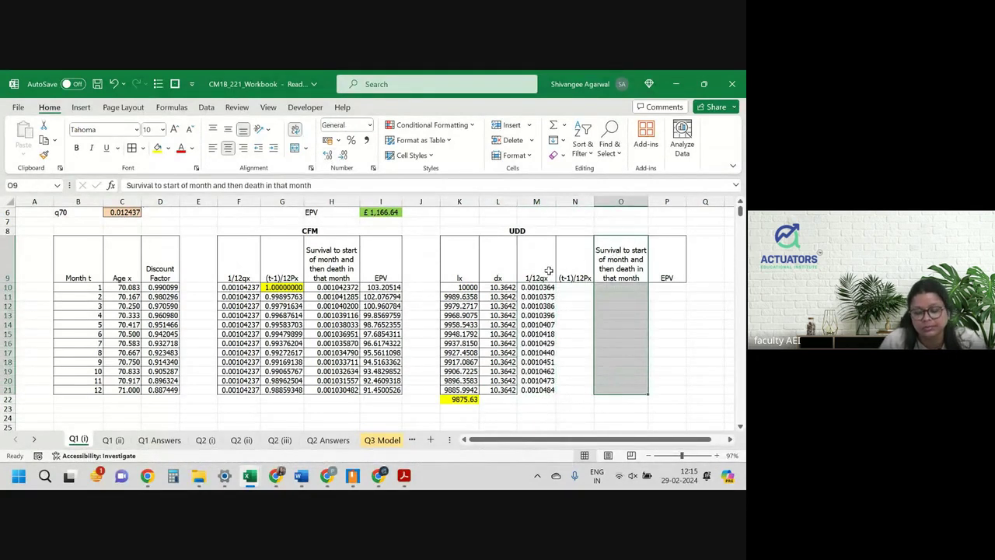
pyautogui.click(565, 287)
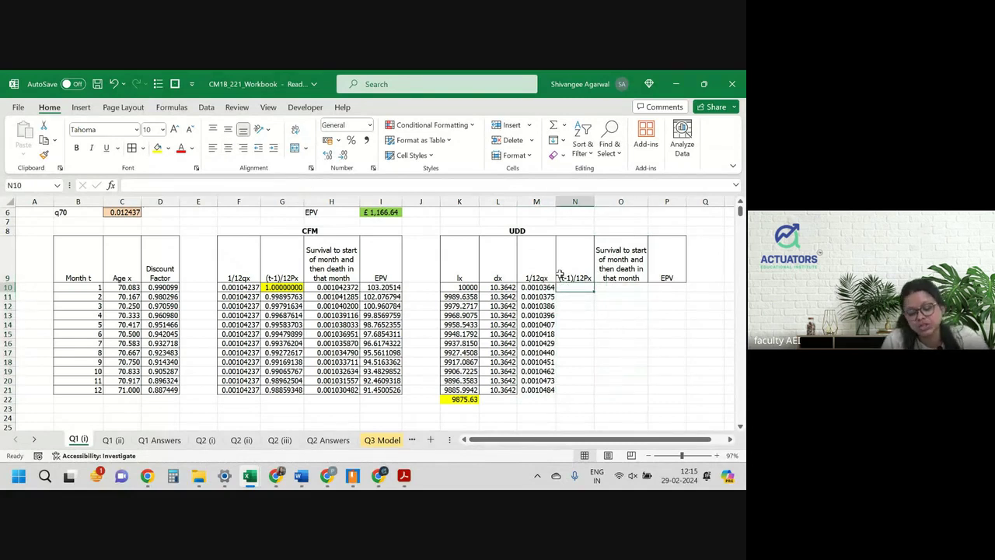
# Step: Enter 1 as month 1's (t-1)/12Px value in N10
pyautogui.write('1')
pyautogui.press('Return')
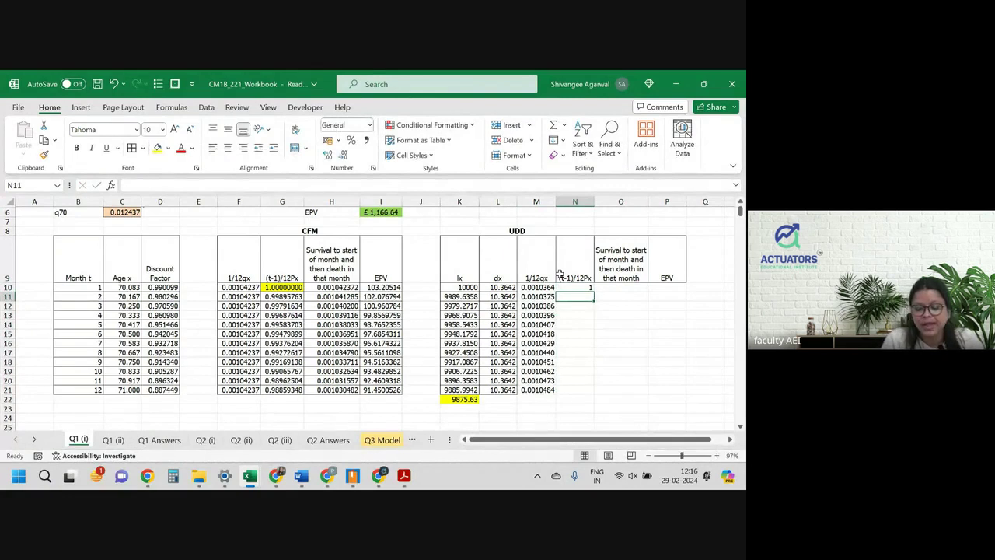
pyautogui.write('=')
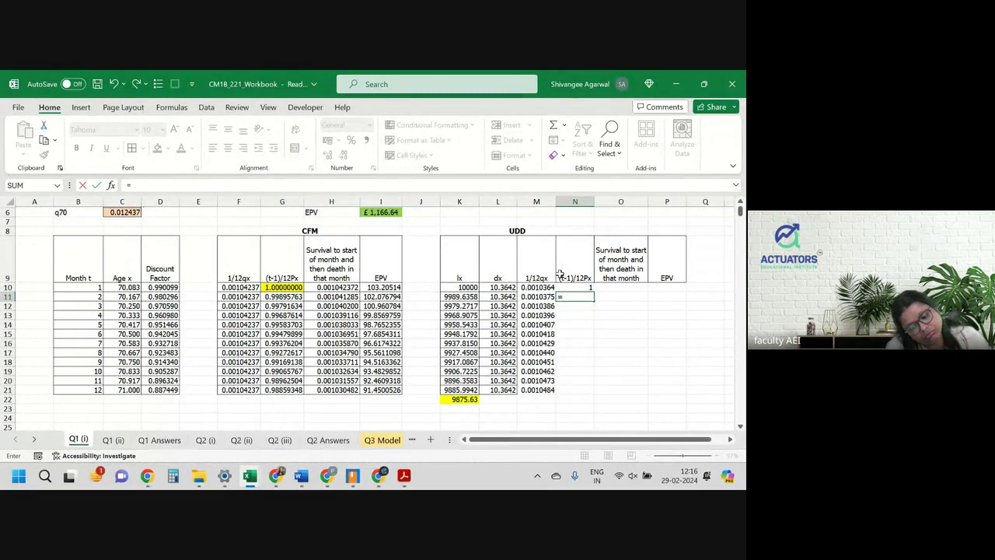
pyautogui.press('Escape')
pyautogui.press('Down')
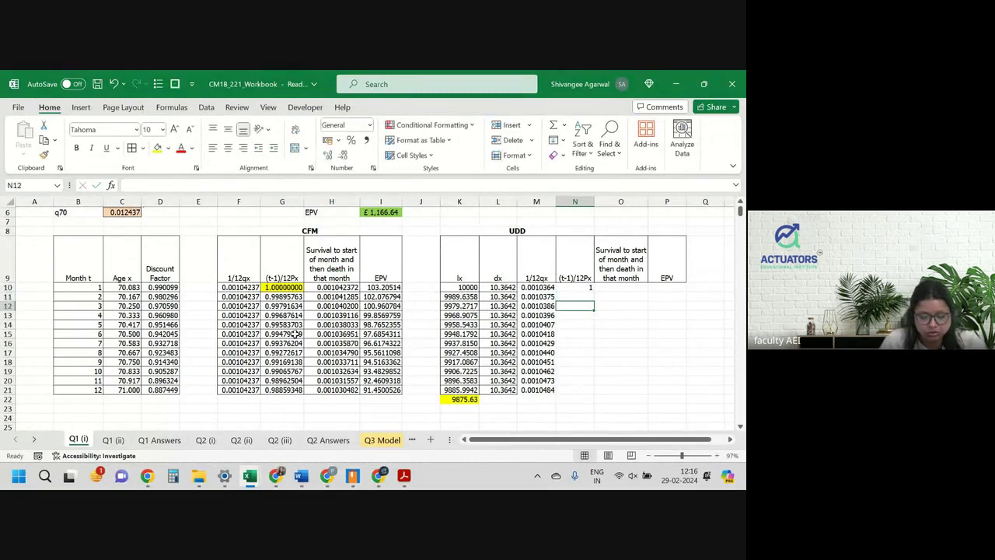
pyautogui.click(288, 296)
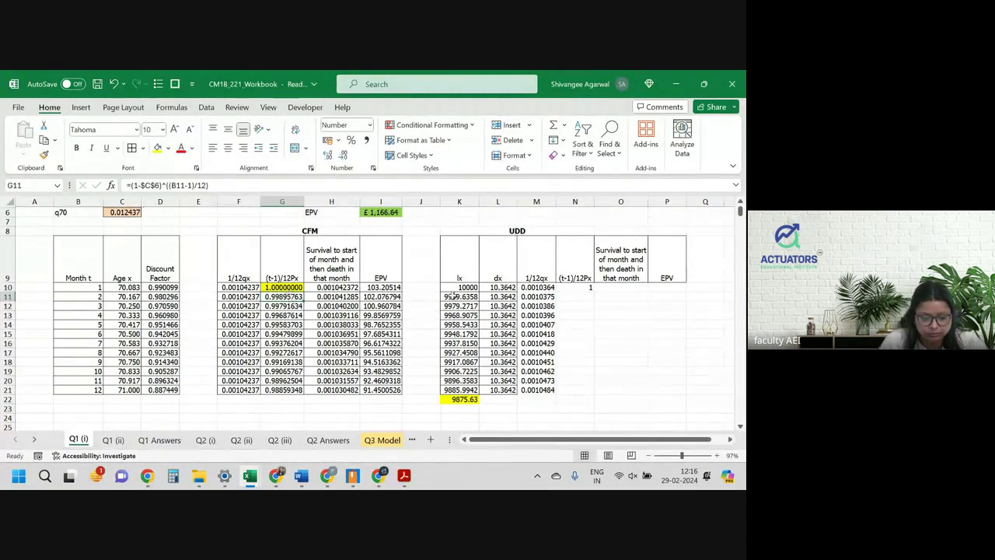
pyautogui.click(573, 295)
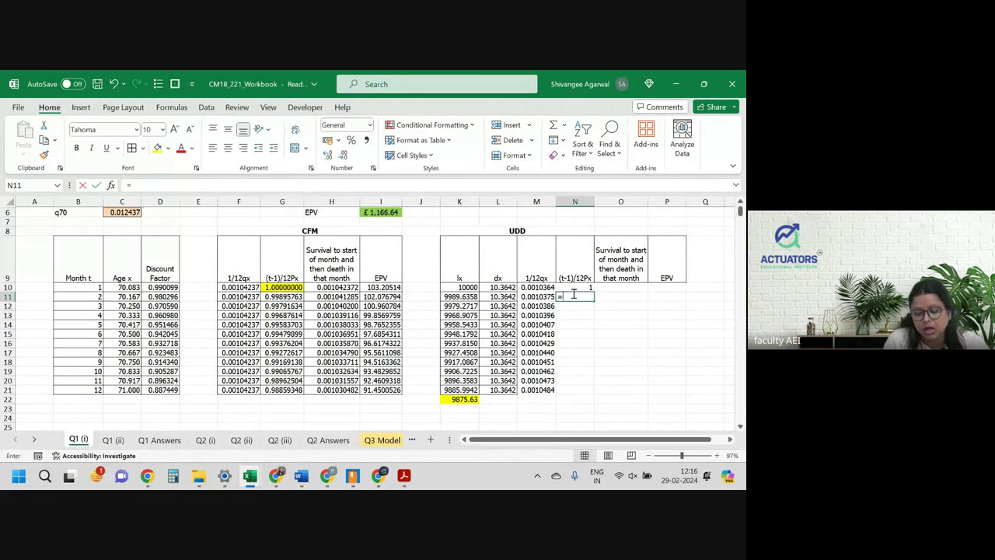
# Step: Enter =K11/$K$10 in N11, dividing month 2's lx by the first lx
pyautogui.write('=')
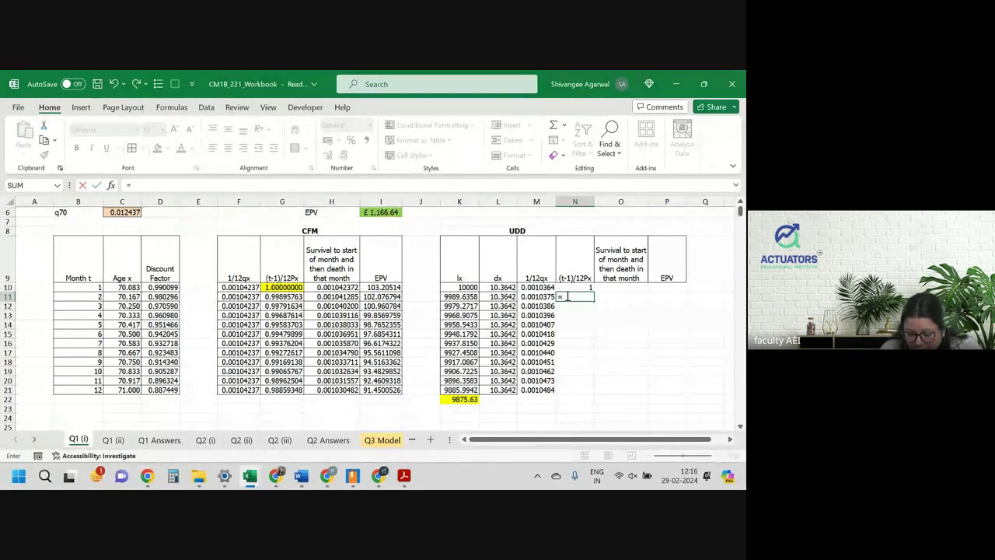
pyautogui.moveTo(575, 260); pyautogui.dragTo(575, 380)
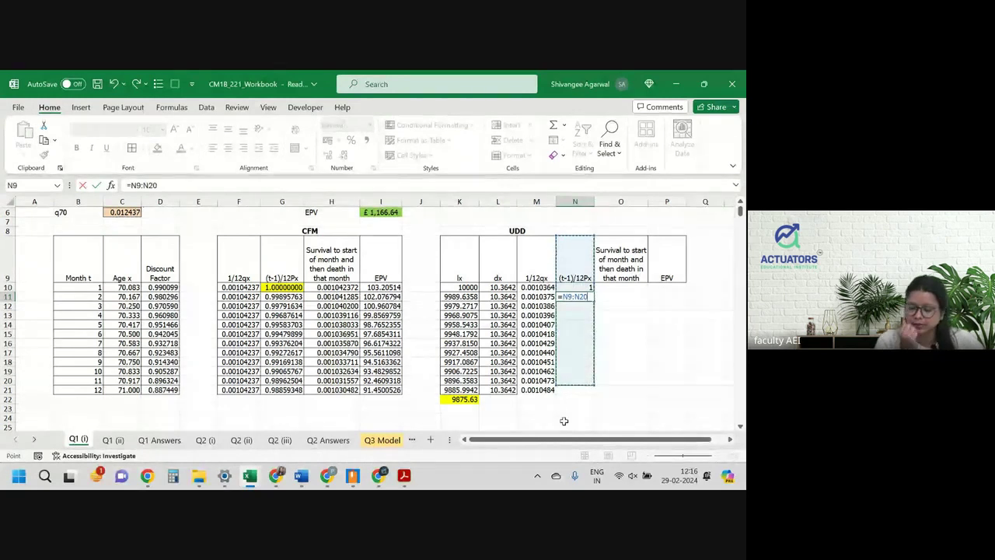
pyautogui.press('BackSpace')
pyautogui.press('BackSpace')
pyautogui.press('BackSpace')
pyautogui.press('BackSpace')
pyautogui.press('BackSpace')
pyautogui.press('BackSpace')
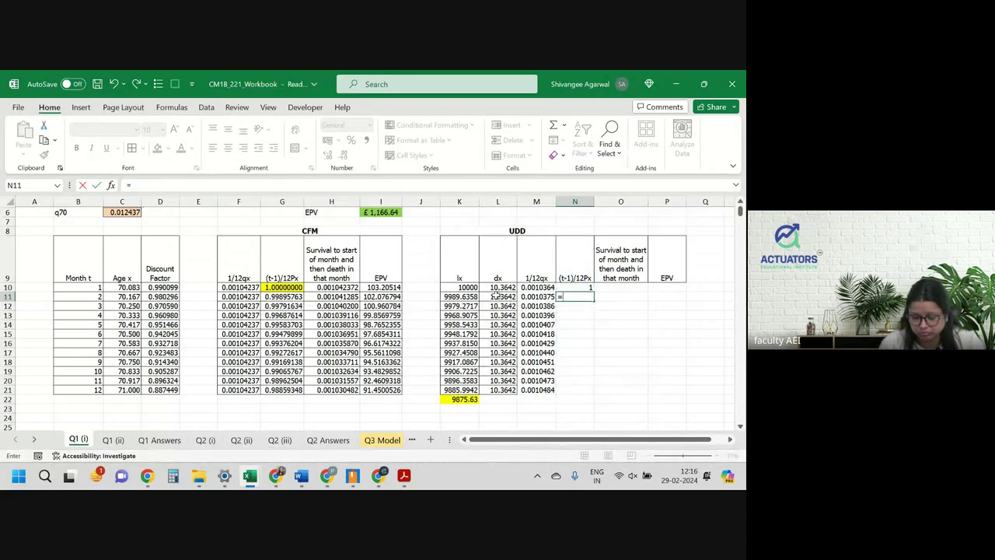
pyautogui.click(466, 296)
pyautogui.write('/')
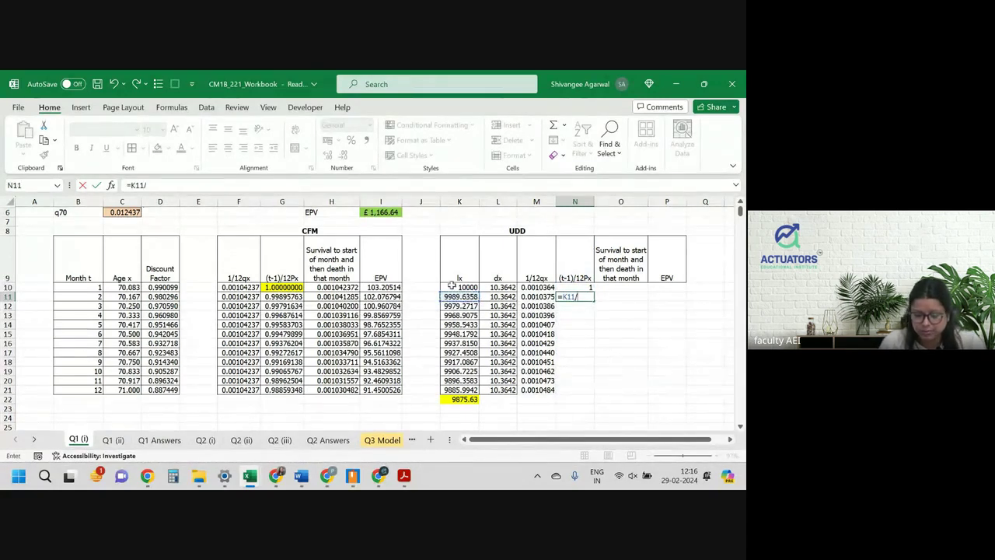
pyautogui.click(452, 287)
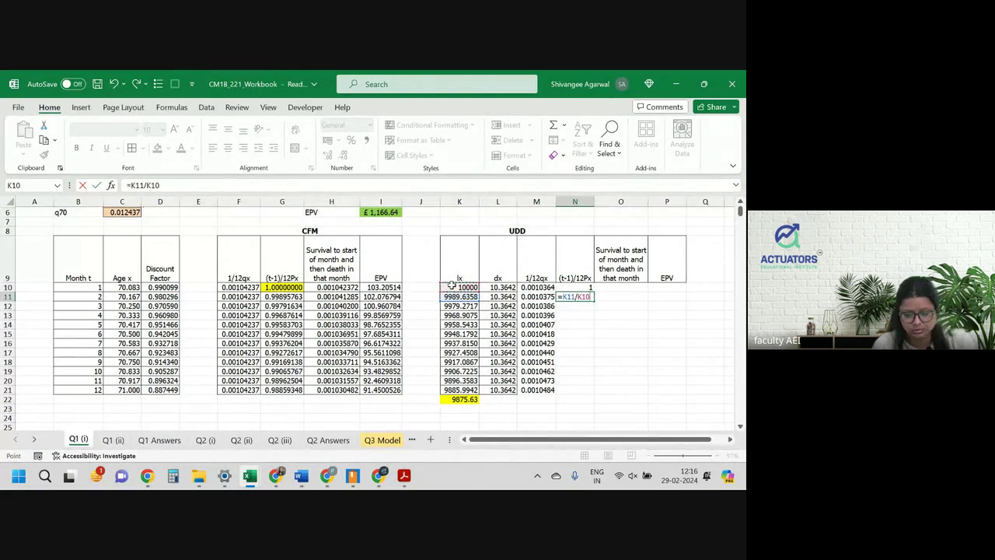
pyautogui.press('F4')
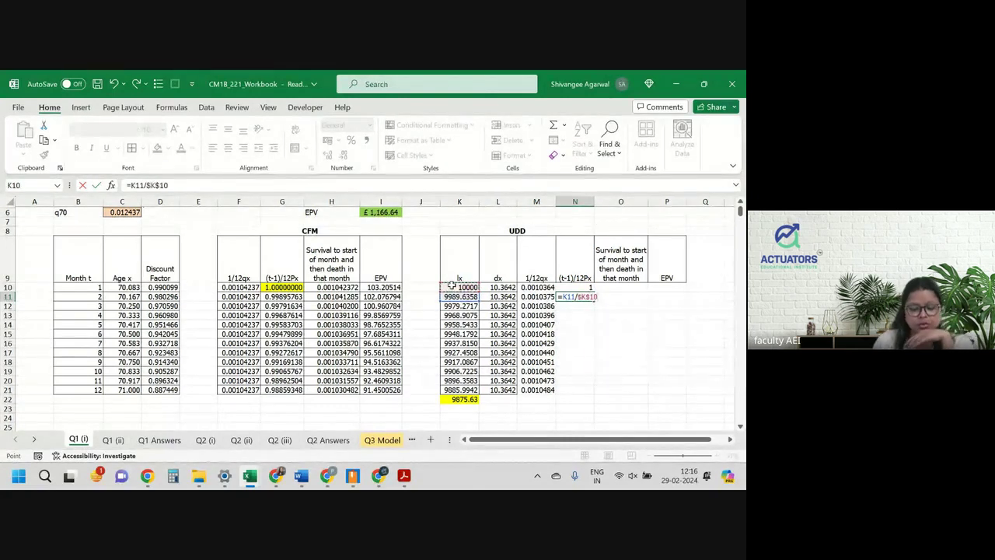
pyautogui.press('Return')
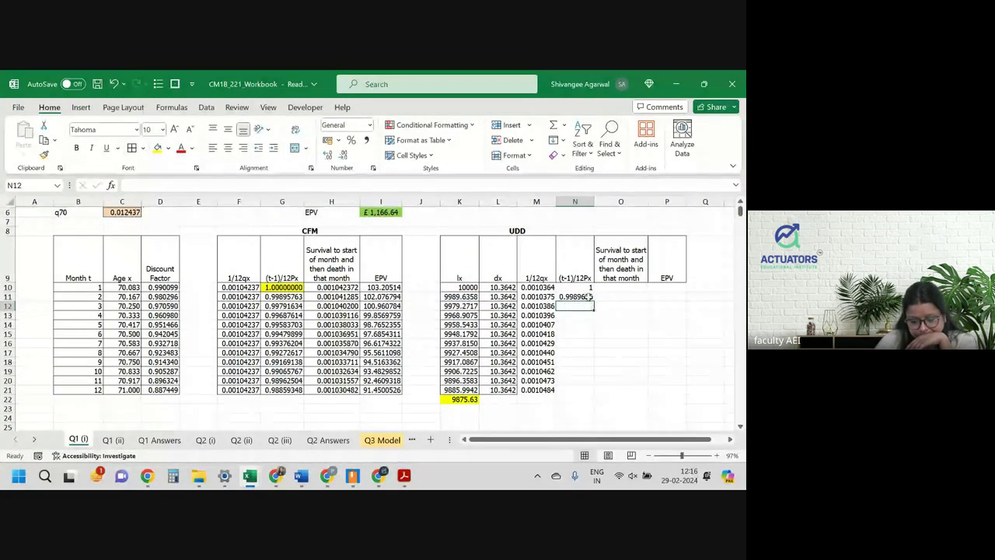
# Step: Fill the ratio formula down to N21 and show N10's 1 with more decimals
pyautogui.click(588, 296)
pyautogui.moveTo(593, 301); pyautogui.dragTo(595, 388)
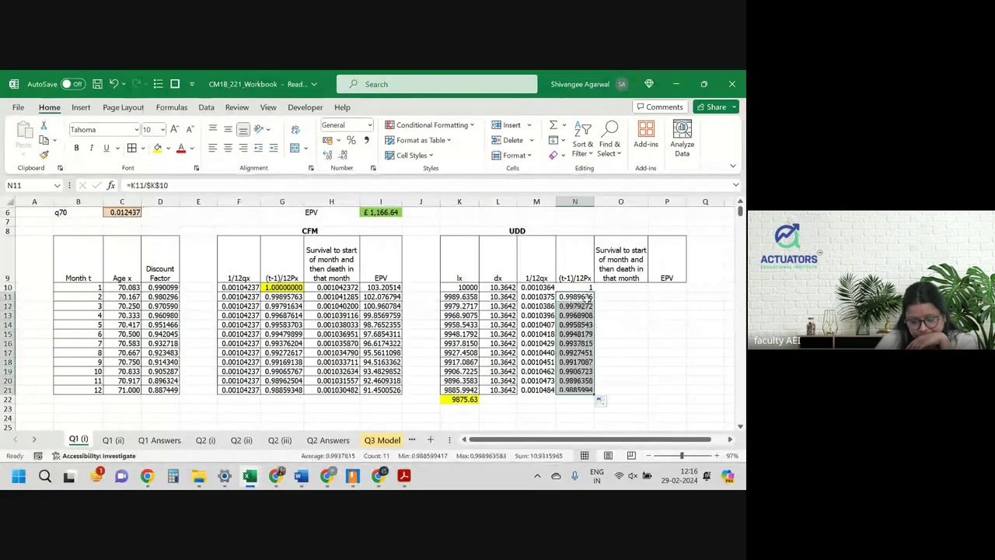
pyautogui.click(583, 288)
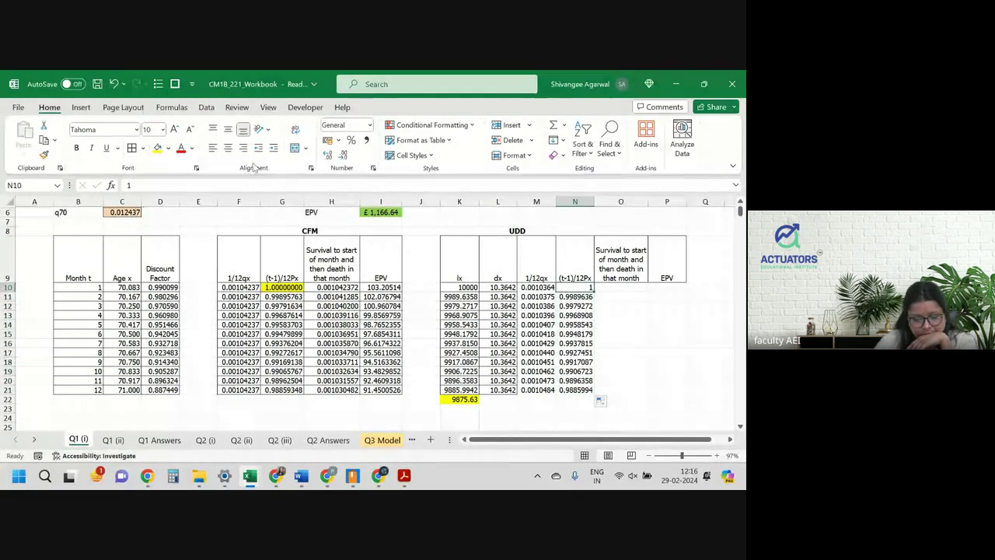
pyautogui.click(327, 155)
pyautogui.click(327, 156)
pyautogui.click(327, 155)
pyautogui.click(327, 156)
pyautogui.click(327, 156)
pyautogui.click(327, 155)
pyautogui.click(327, 156)
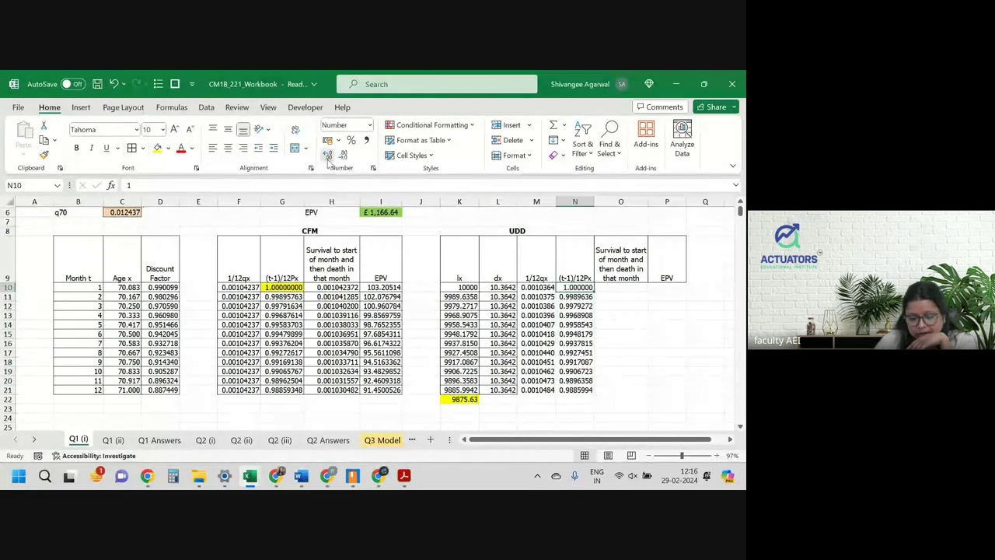
# Step: Check that the month 2 to 4 survival formulas are correct
pyautogui.doubleClick(570, 296)
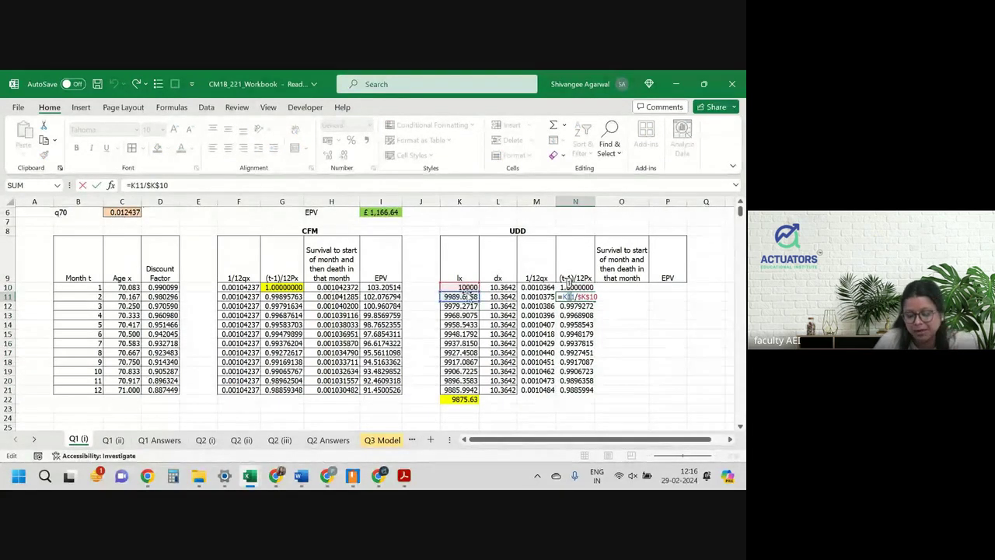
pyautogui.press('Return')
pyautogui.press('F2')
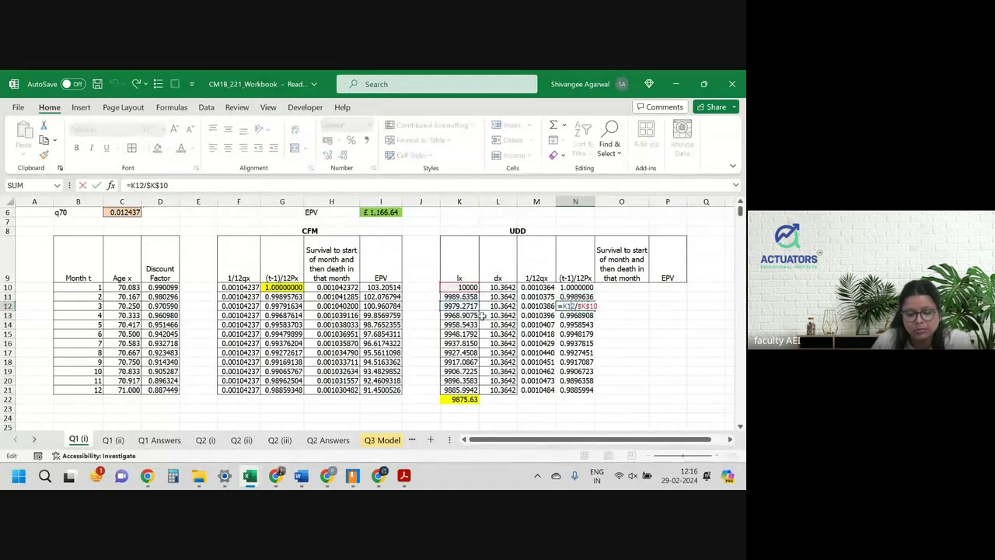
pyautogui.press('Return')
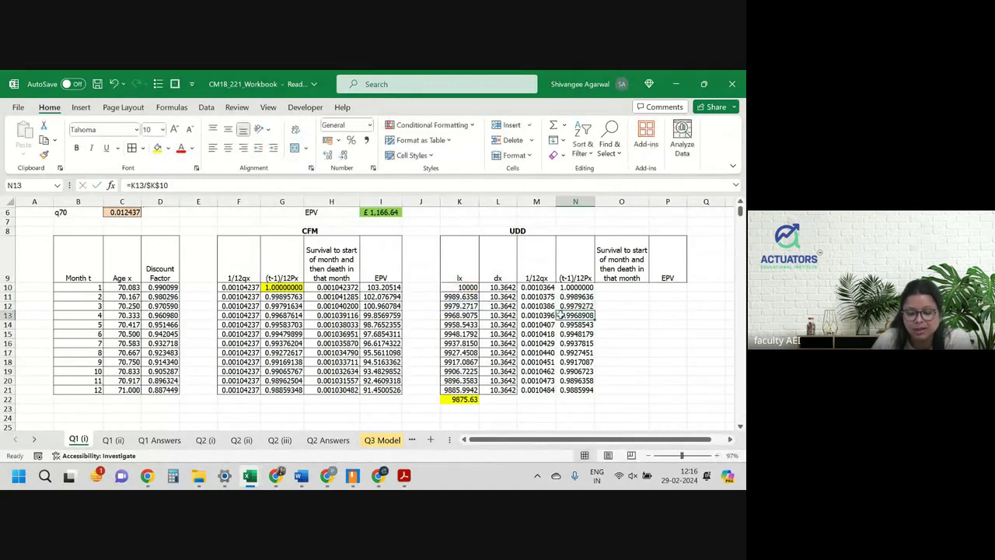
pyautogui.press('F2')
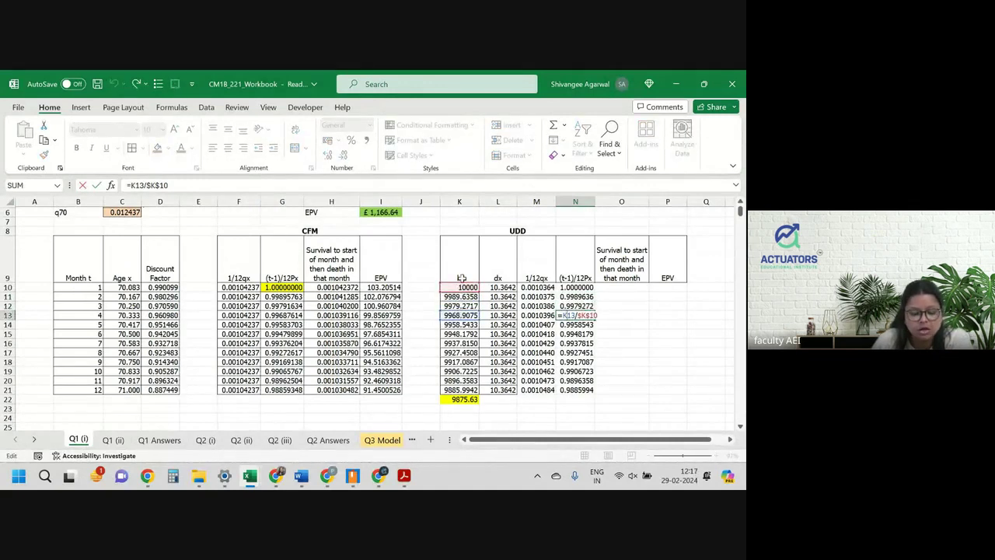
pyautogui.press('Return')
pyautogui.click(607, 287)
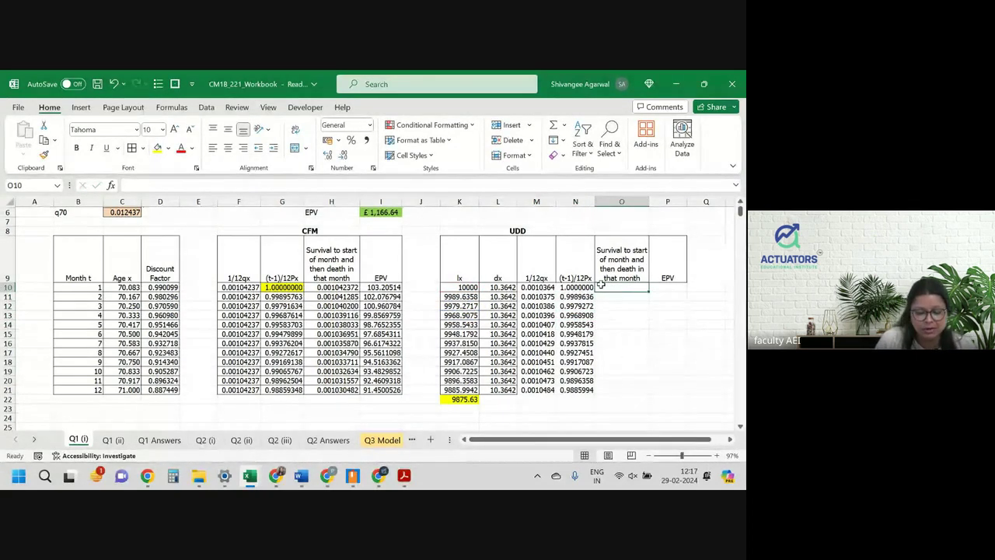
# Step: Enter =N10*M10 in O10 and fill it down to O21 for all 12 months
pyautogui.click(349, 288)
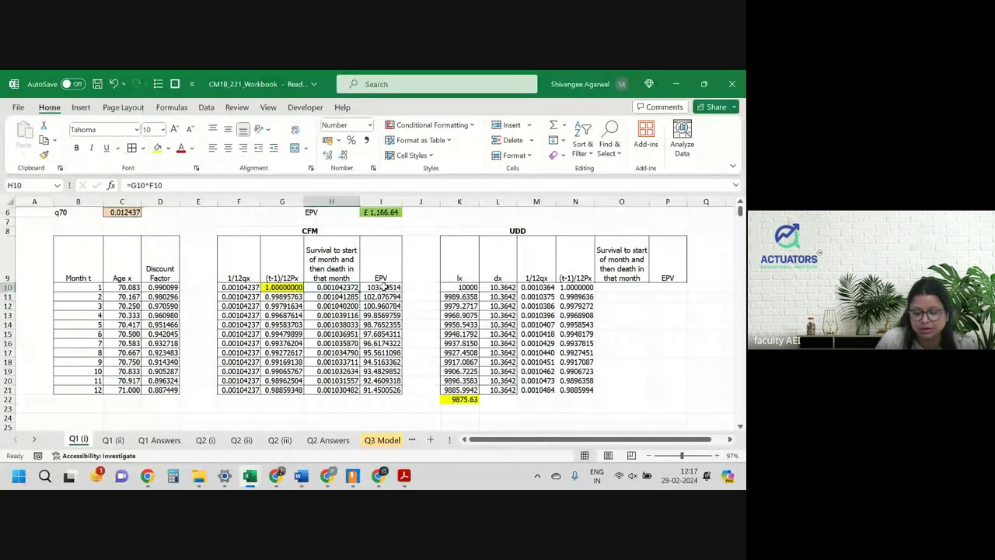
pyautogui.click(607, 289)
pyautogui.write('=N10*M10')
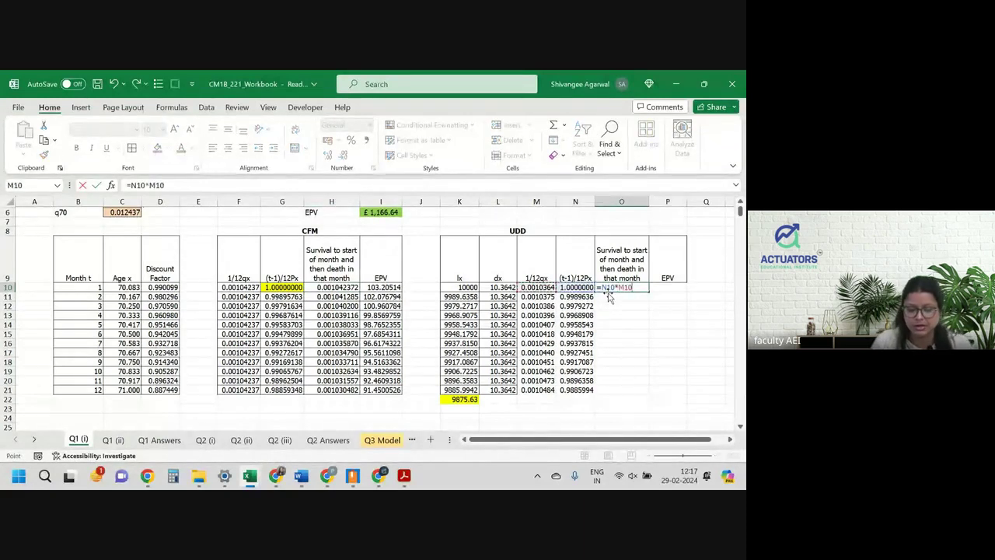
pyautogui.press('Return')
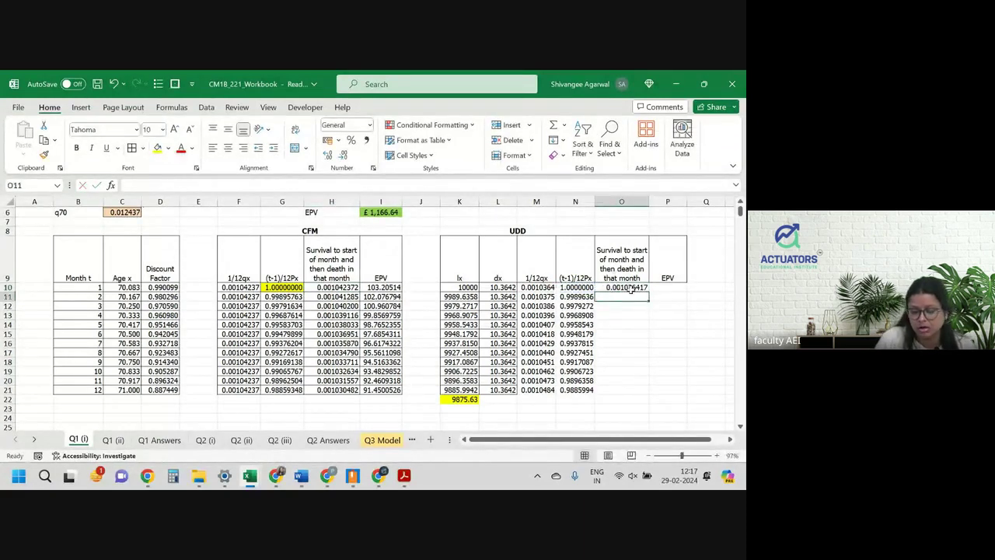
pyautogui.click(629, 287)
pyautogui.moveTo(647, 291); pyautogui.dragTo(653, 394)
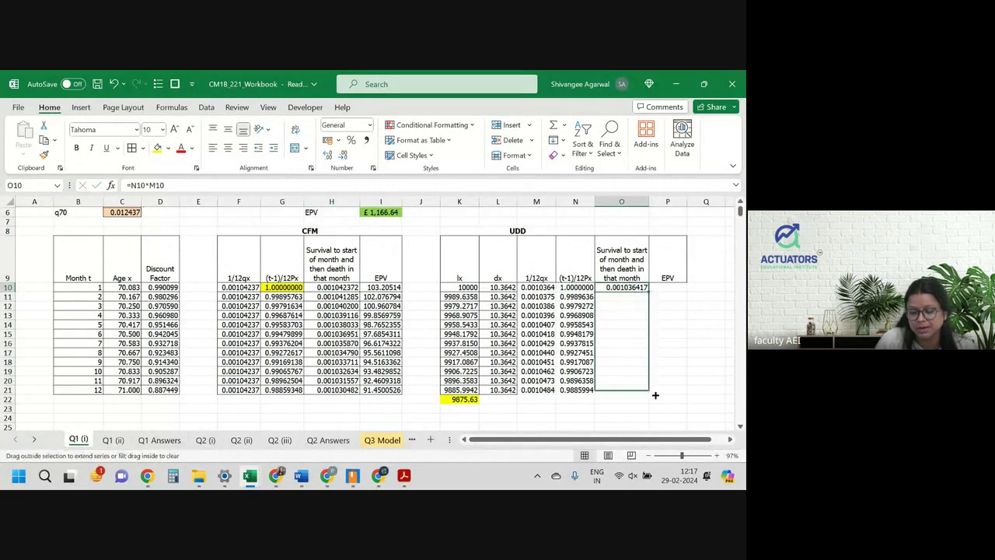
pyautogui.click(653, 289)
# Step: Enter month 1's EPV formula =C4*O10*D10 in P10
pyautogui.write('=')
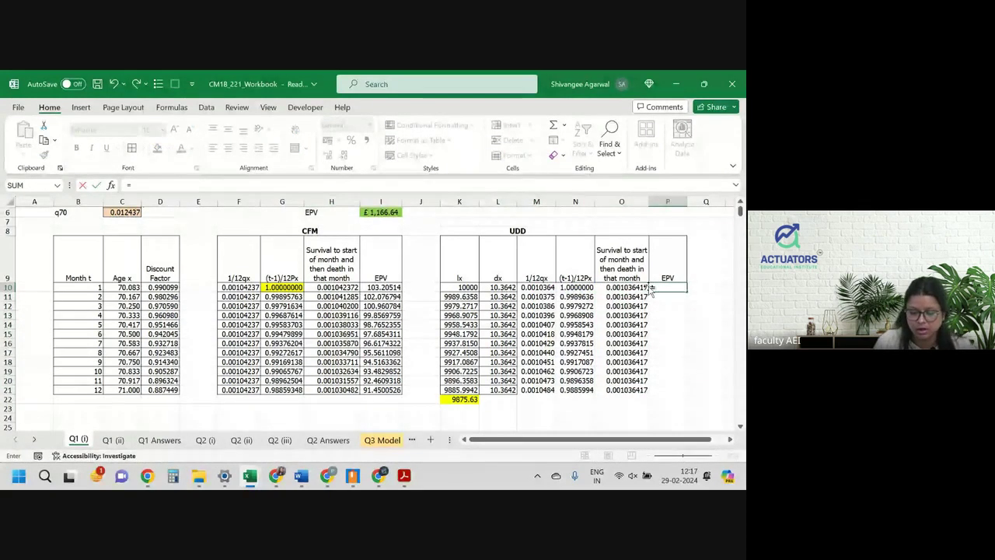
pyautogui.scroll(2, 651, 287)
pyautogui.press('Up')
pyautogui.press('Up')
pyautogui.press('Up')
pyautogui.press('Up')
pyautogui.press('Up')
pyautogui.press('Up')
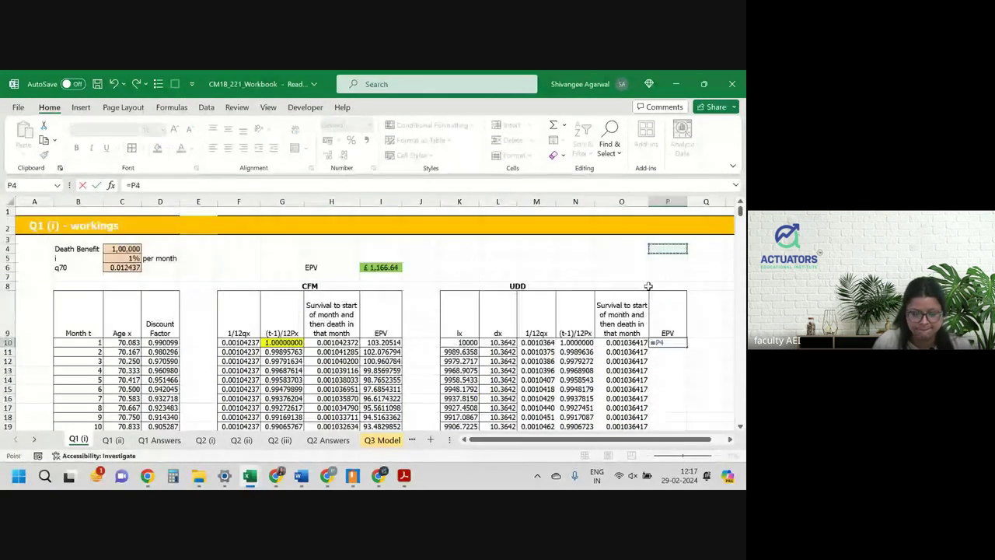
pyautogui.hotkey('ctrl', 'Left')
pyautogui.write('*')
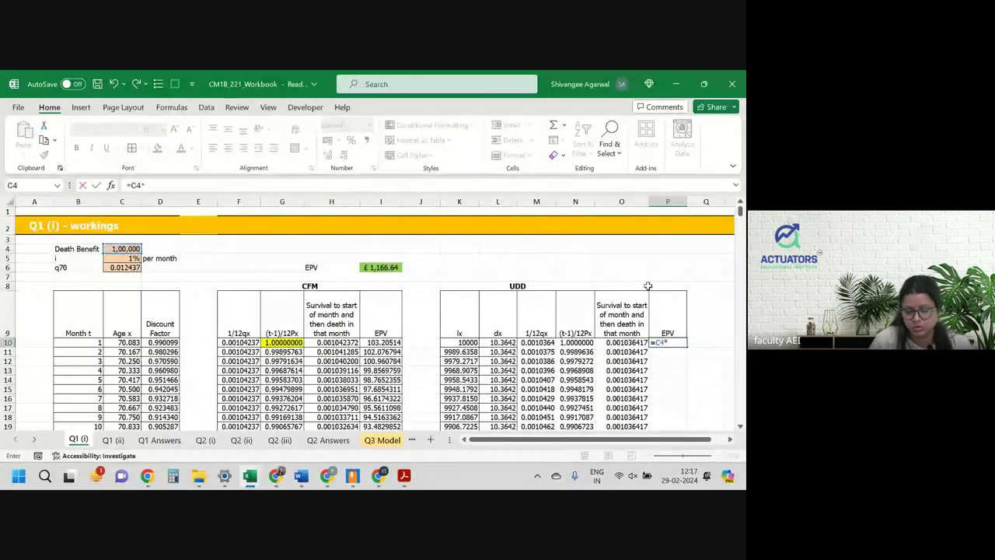
pyautogui.click(633, 343)
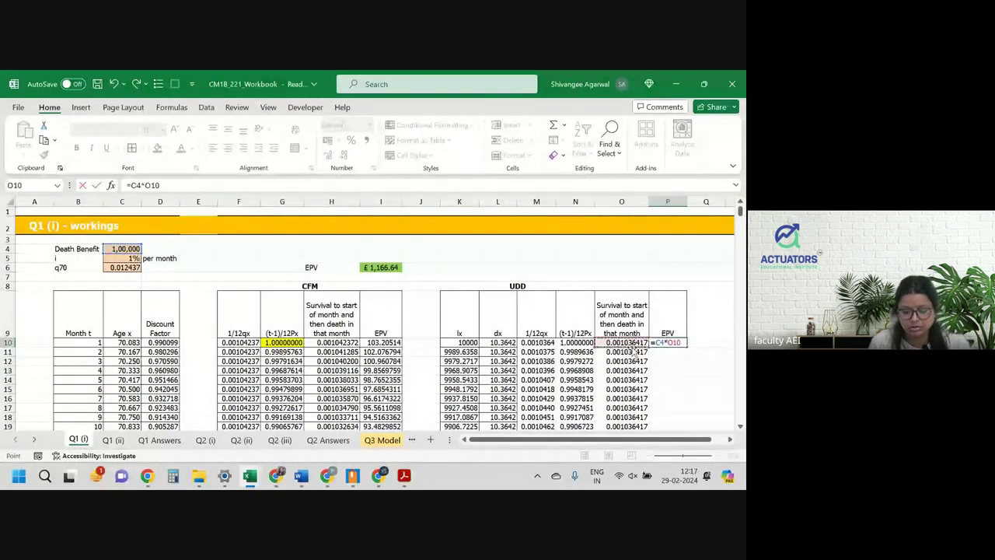
pyautogui.write('*')
pyautogui.click(174, 344)
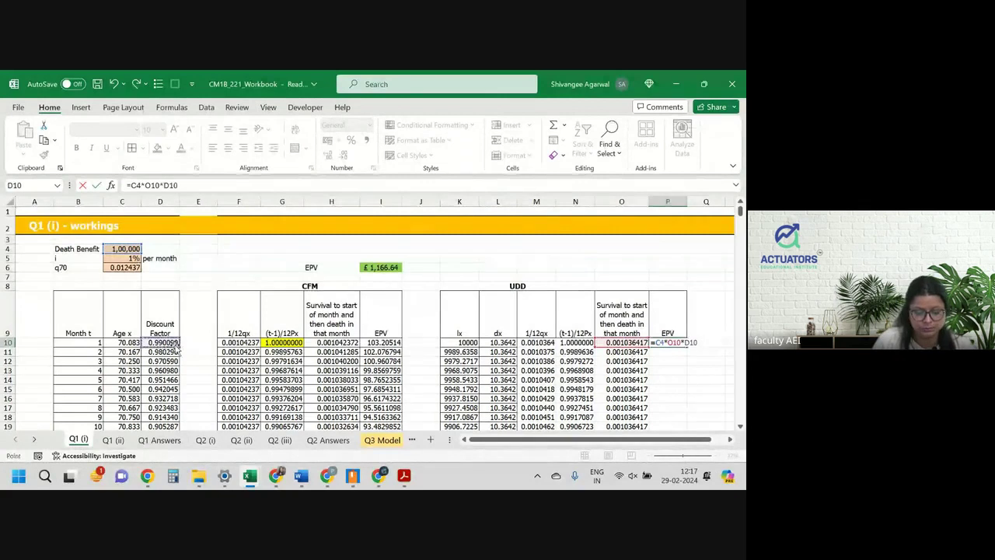
pyautogui.press('Return')
# Step: Make the C4 death-benefit reference absolute and copy the EPV formula down all months
pyautogui.click(668, 342)
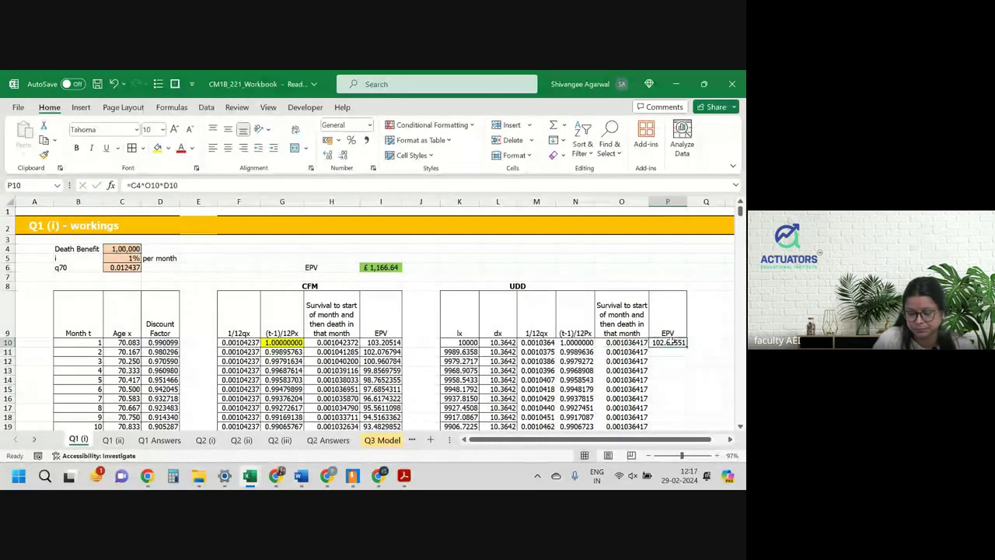
pyautogui.doubleClick(662, 344)
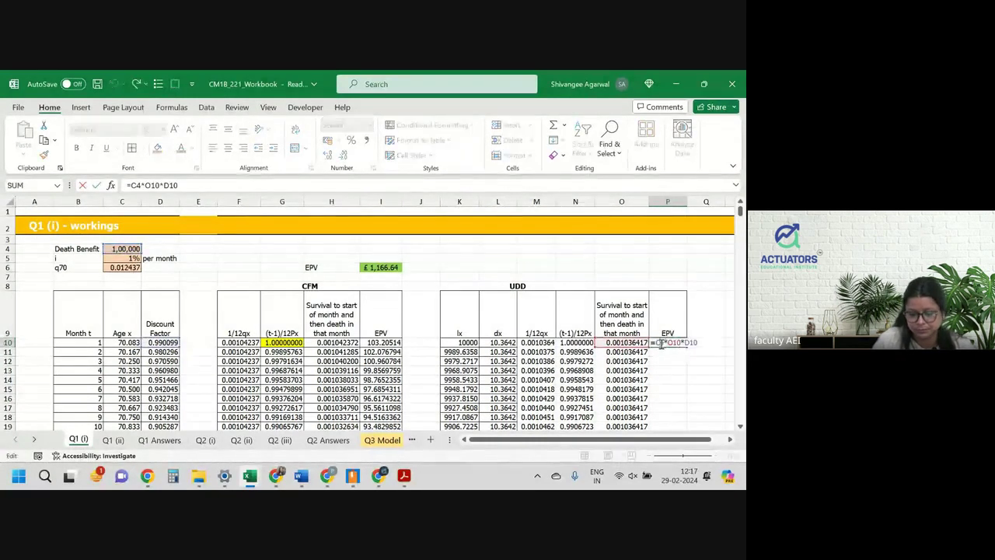
pyautogui.press('F4')
pyautogui.press('Return')
pyautogui.click(669, 343)
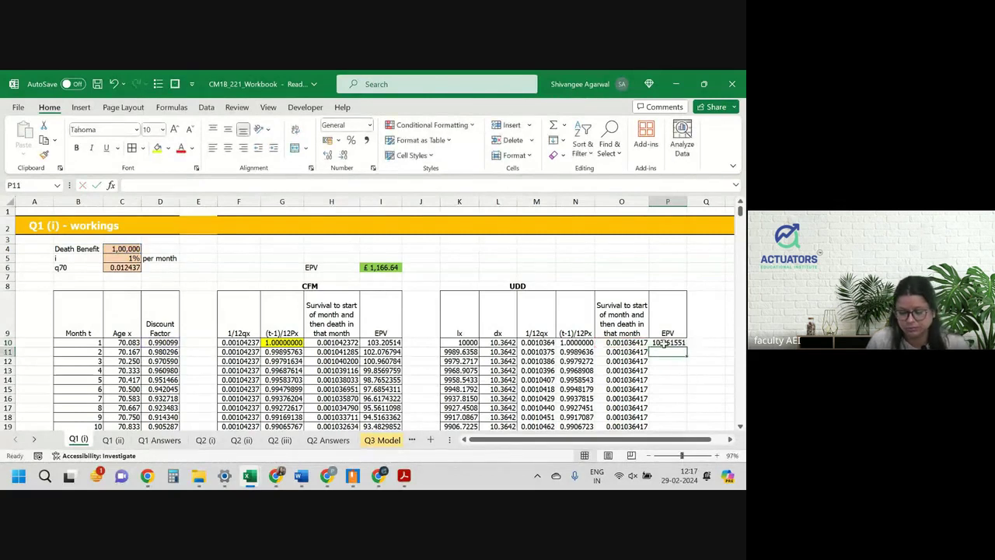
pyautogui.doubleClick(686, 347)
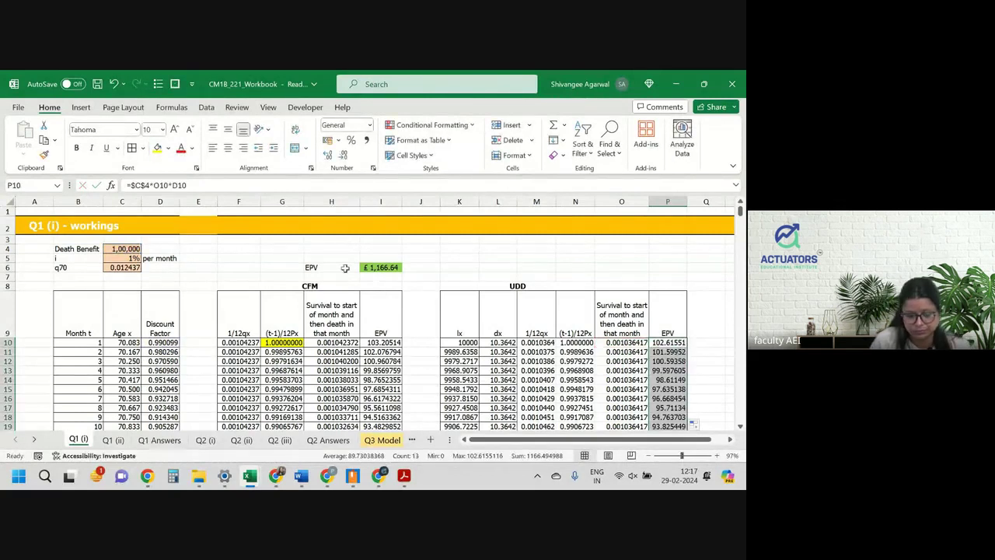
pyautogui.moveTo(347, 269); pyautogui.dragTo(369, 268)
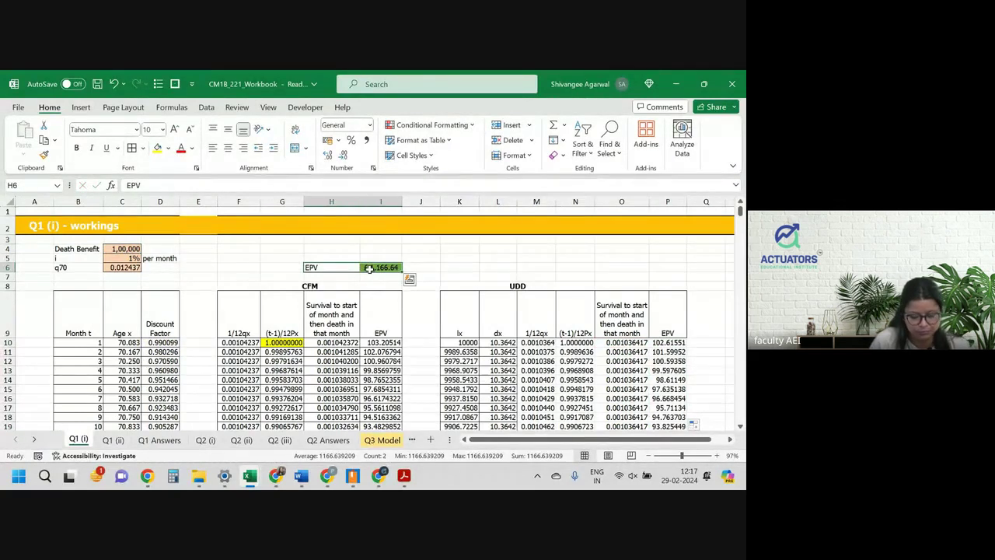
# Step: Copy the CFM EPV label and total from H6:I6 to O6, autofitting column P to show £1,166.49
pyautogui.hotkey('ctrl', 'c')
pyautogui.click(614, 267)
pyautogui.hotkey('ctrl', 'v')
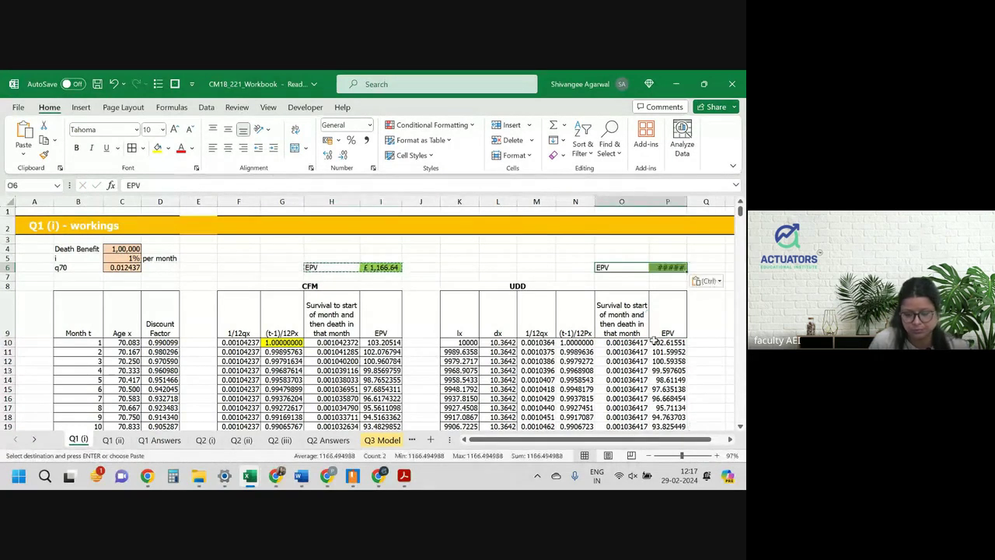
pyautogui.click(661, 307)
pyautogui.doubleClick(687, 201)
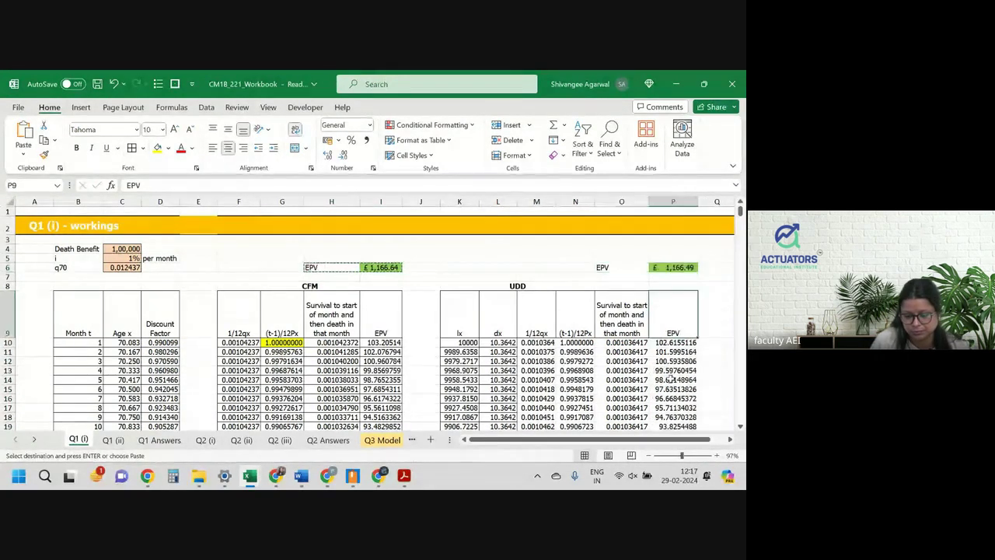
pyautogui.press('Escape')
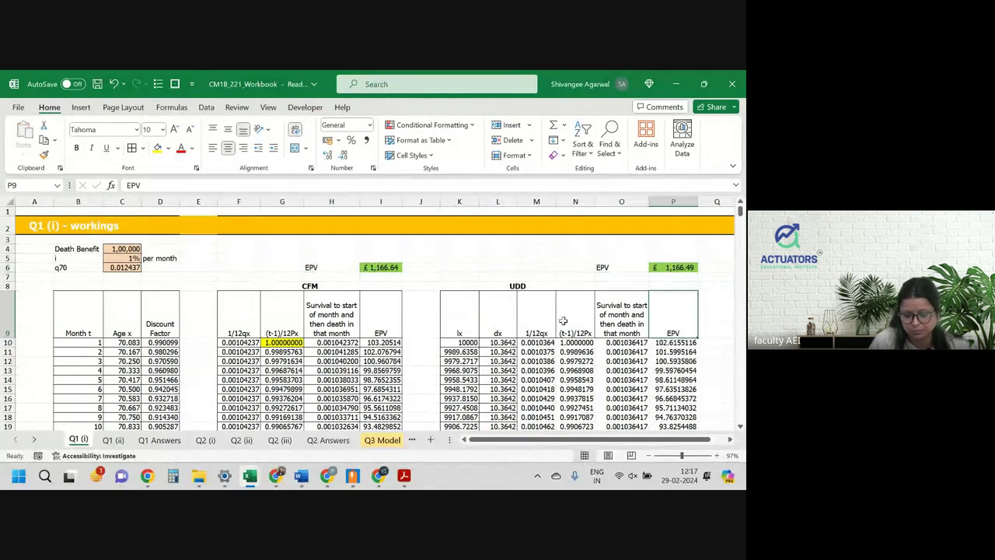
pyautogui.moveTo(464, 326); pyautogui.dragTo(674, 400)
# Step: Apply All Borders to the UDD table K9:P21
pyautogui.hotkey('alt', 'h')
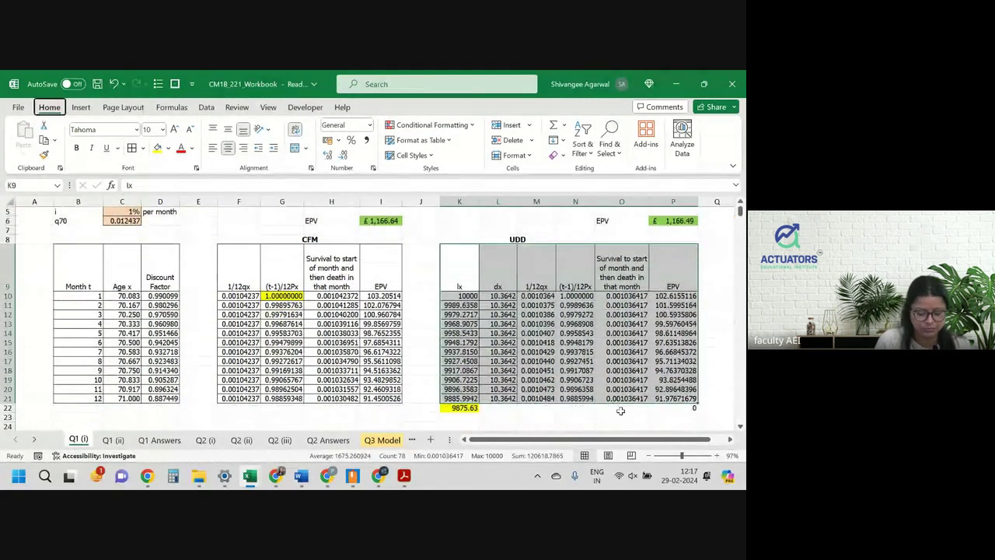
pyautogui.press('b')
pyautogui.press('a')
pyautogui.click(691, 408)
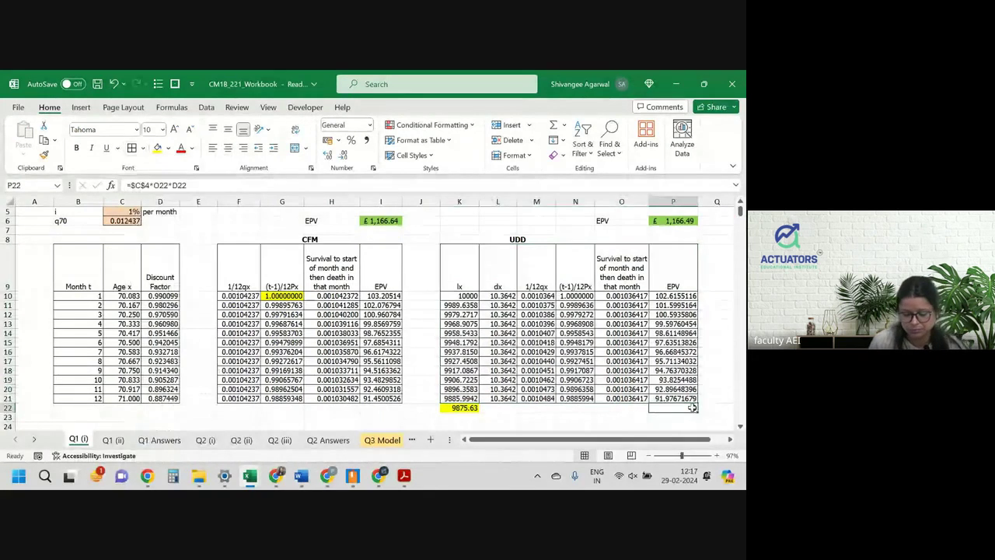
pyautogui.doubleClick(680, 407)
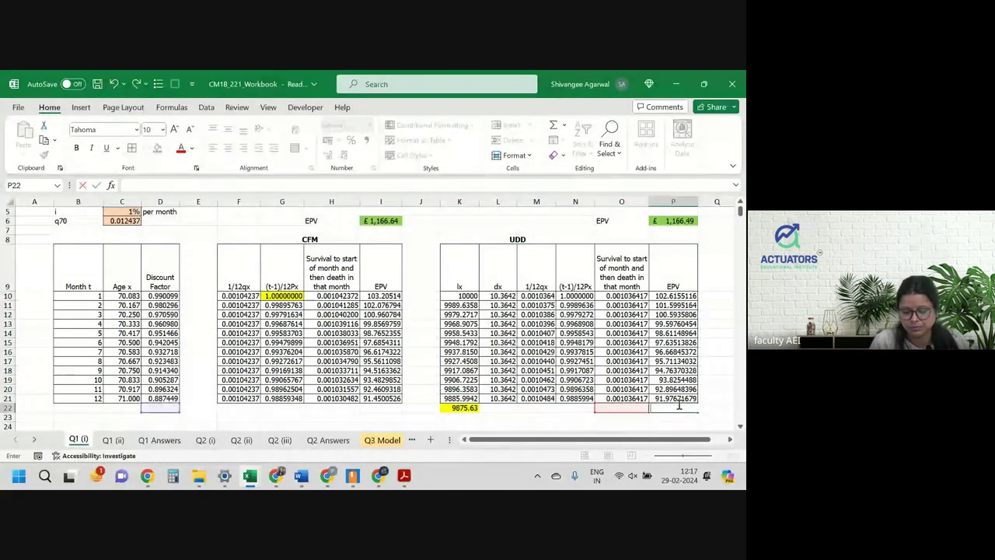
# Step: Show the EPV values in P10:P21 to three decimal places and autofit column P
pyautogui.click(678, 402)
pyautogui.hotkey('ctrl', 'shift', 'Up')
pyautogui.hotkey('shift', 'Down')
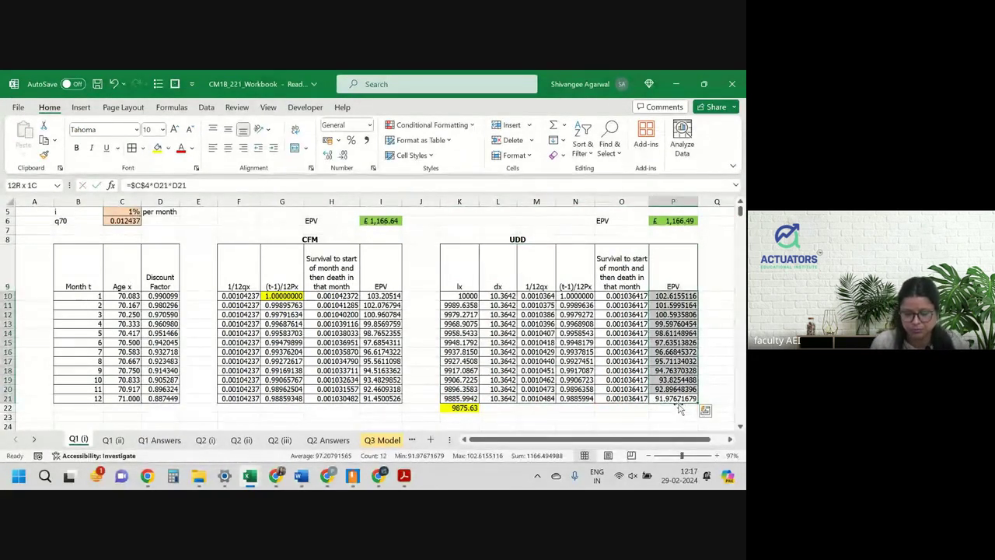
pyautogui.click(342, 155)
pyautogui.click(342, 155)
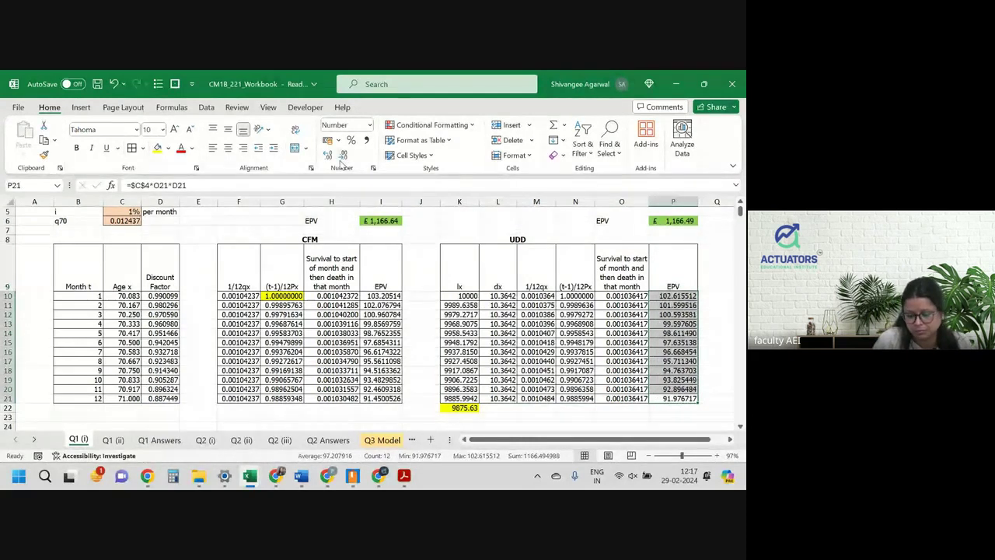
pyautogui.click(342, 156)
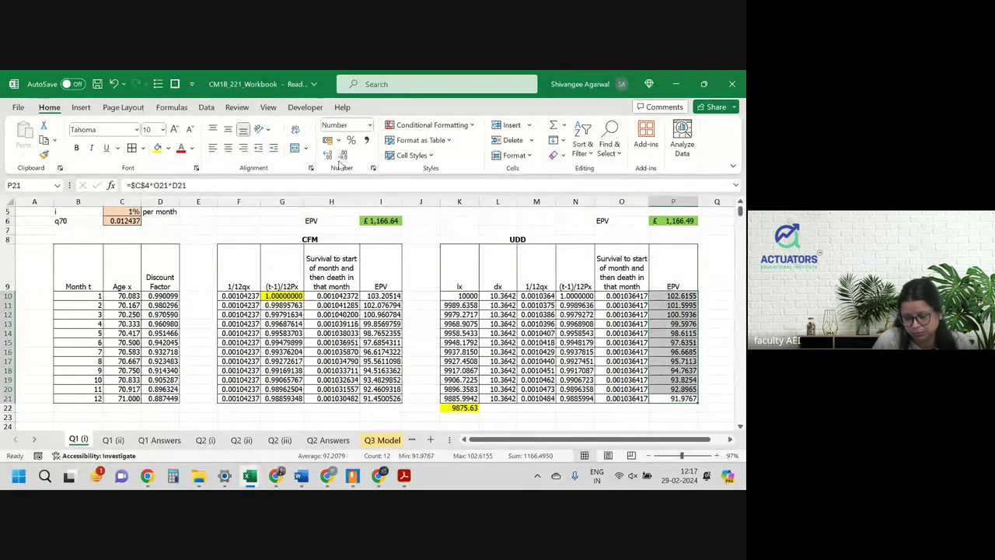
pyautogui.click(342, 157)
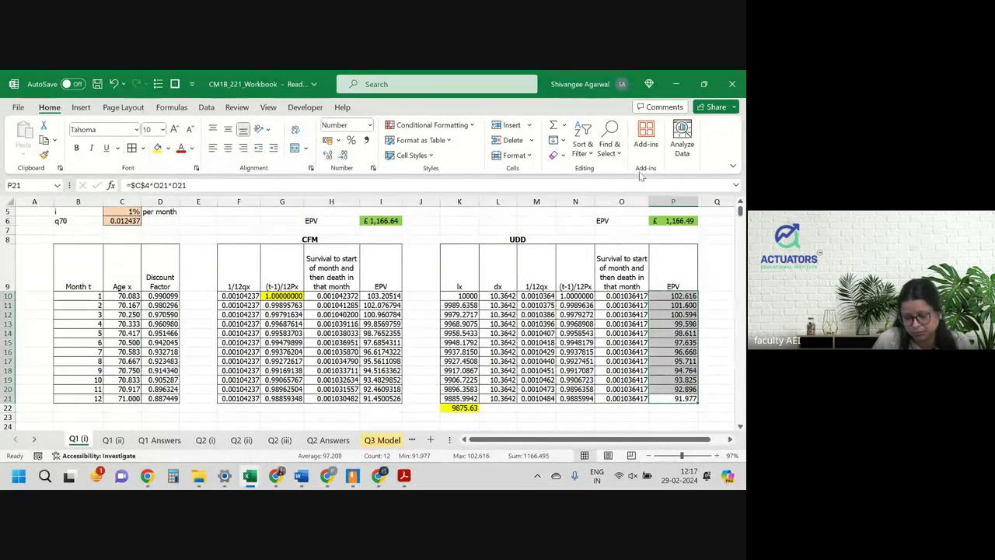
pyautogui.doubleClick(696, 202)
pyautogui.click(698, 274)
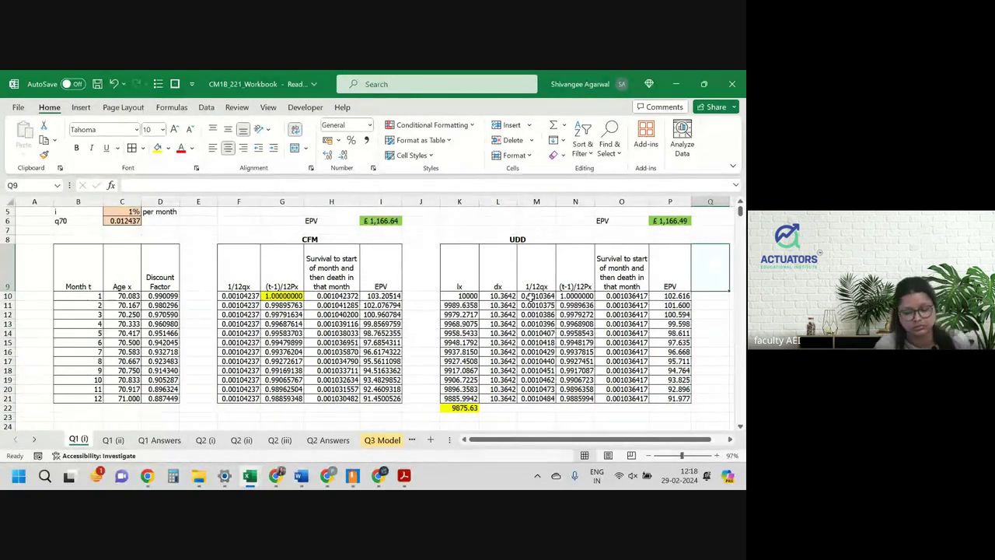
pyautogui.click(365, 265)
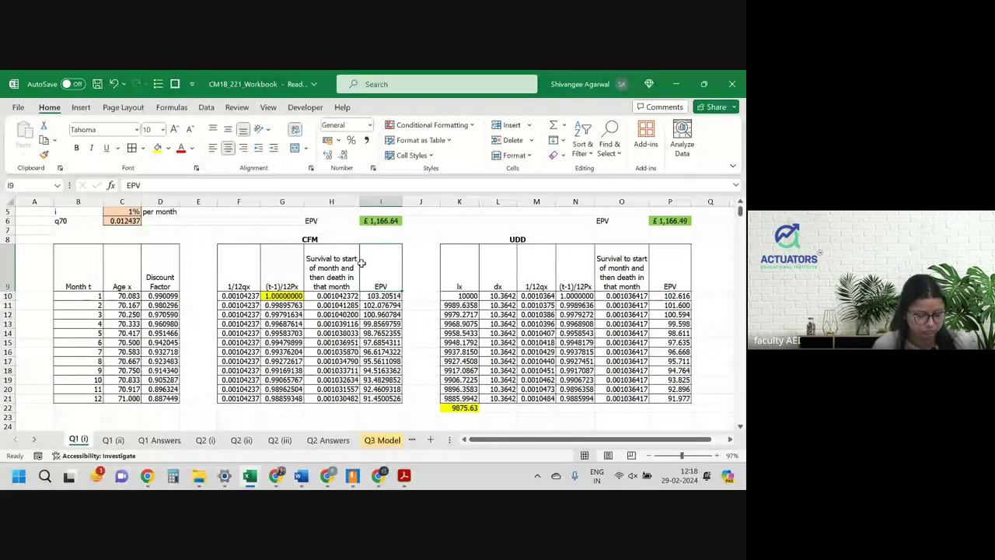
pyautogui.click(589, 296)
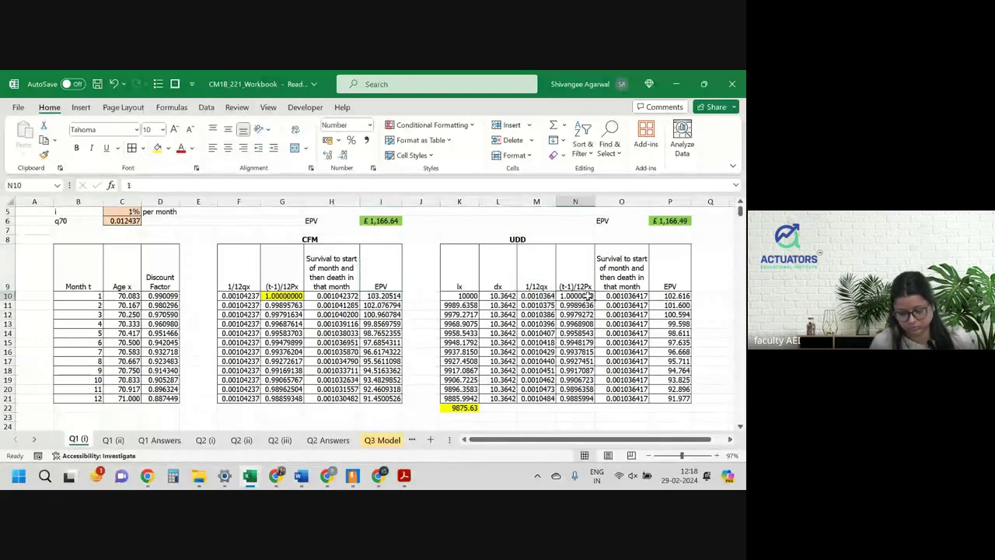
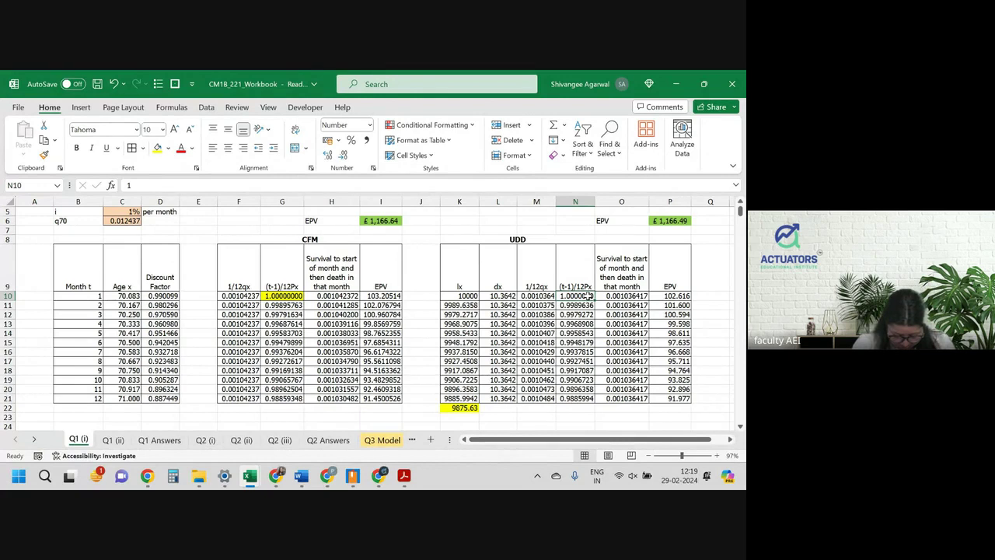
# Step: Review the CFM 1/12qx, UDD lx, dx and (t-1)/12Px columns on Q1 (i), then go to Q1 (ii)
pyautogui.rightClick(587, 289)
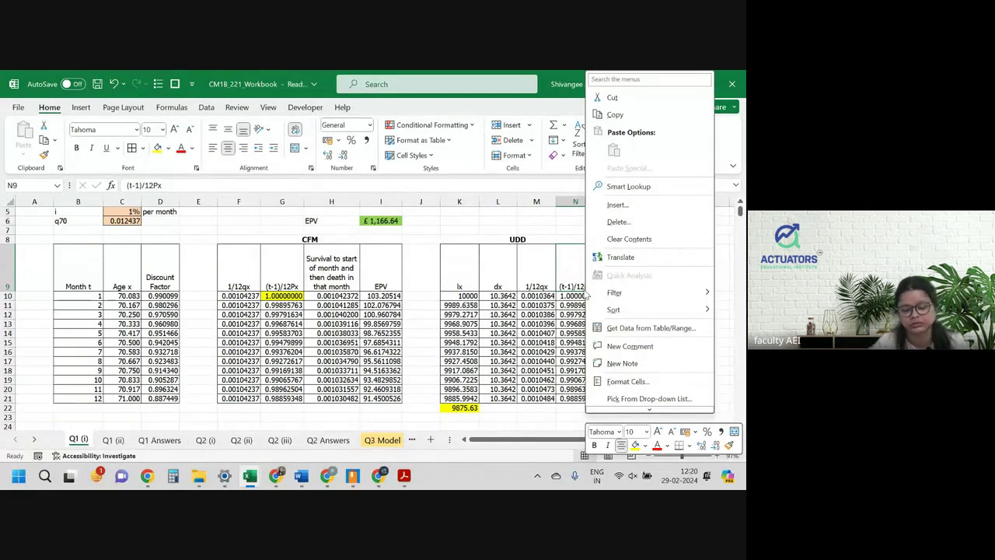
pyautogui.click(415, 276)
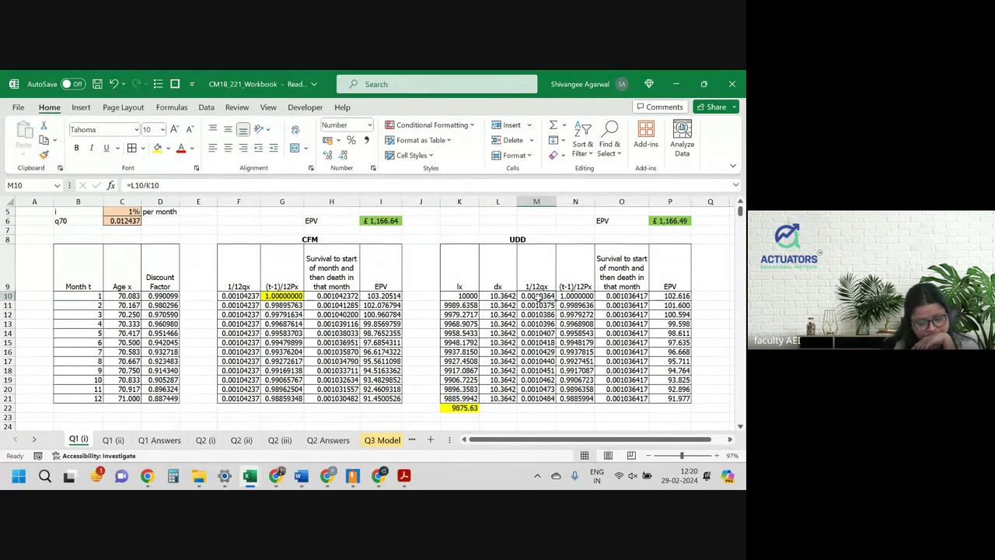
pyautogui.moveTo(464, 296); pyautogui.dragTo(488, 397)
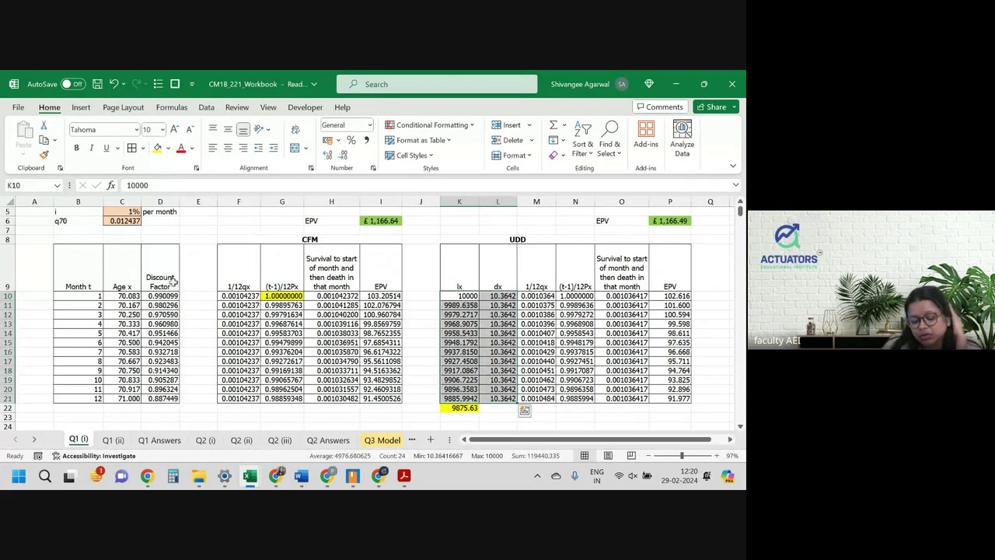
pyautogui.moveTo(233, 296); pyautogui.dragTo(233, 401)
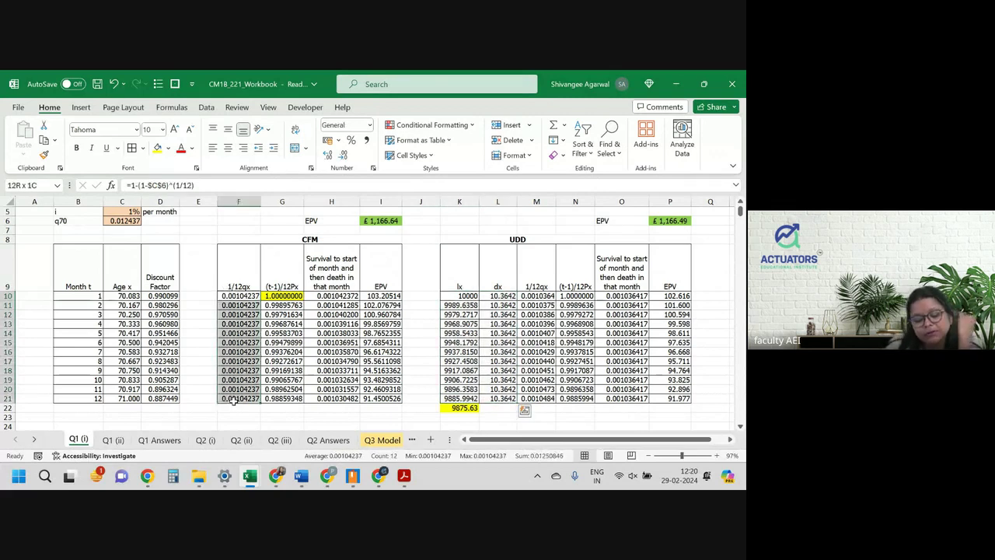
pyautogui.click(234, 297)
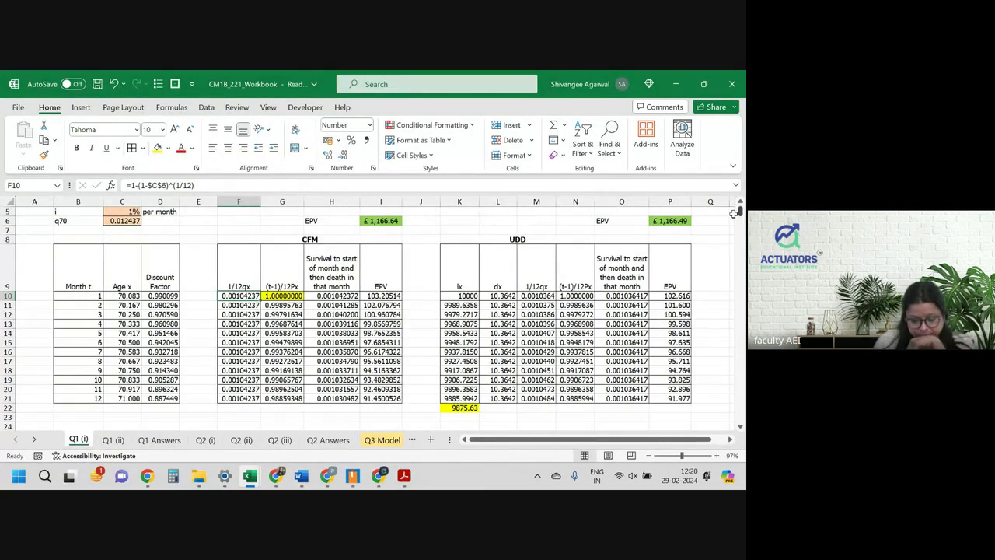
pyautogui.click(565, 299)
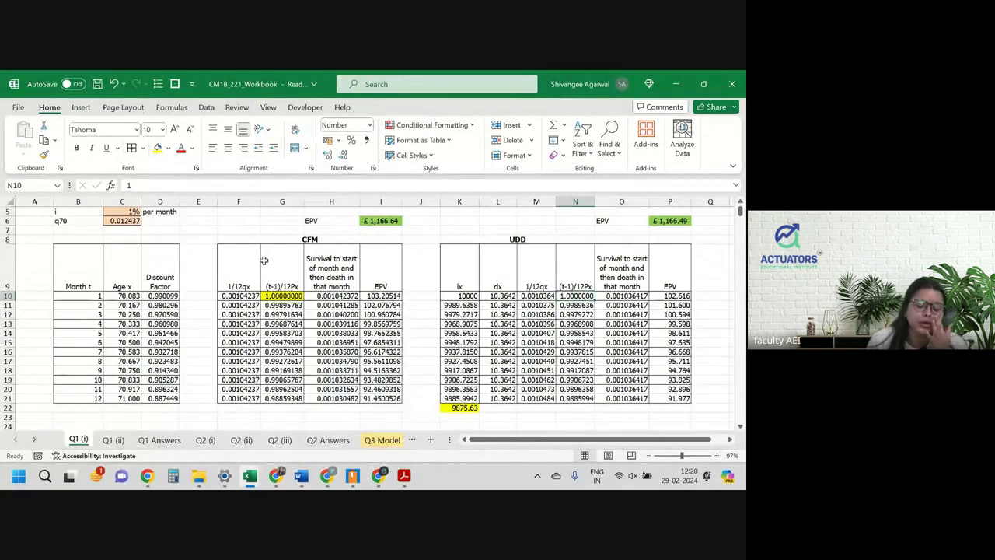
pyautogui.moveTo(241, 272); pyautogui.dragTo(233, 297)
pyautogui.moveTo(230, 334); pyautogui.dragTo(235, 399)
pyautogui.moveTo(525, 265); pyautogui.dragTo(532, 389)
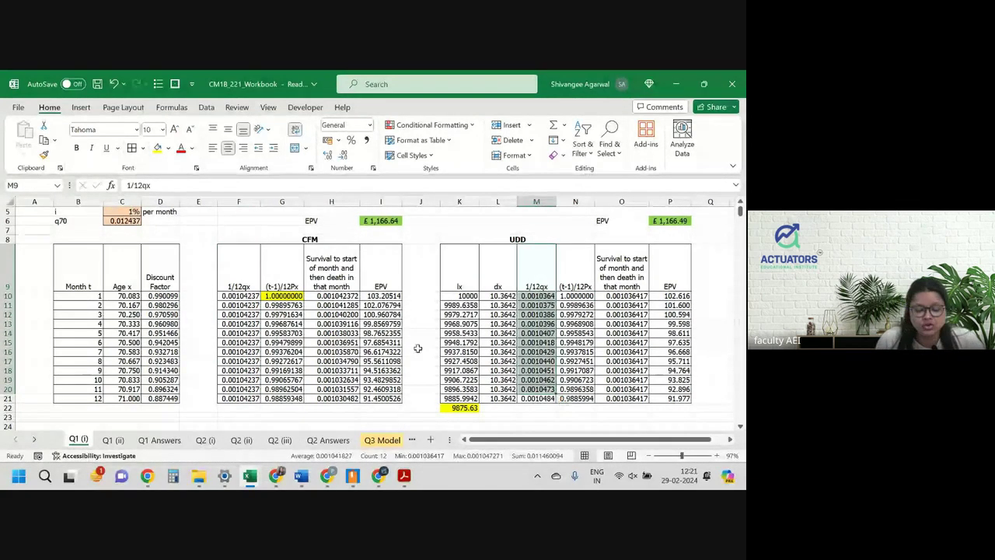
pyautogui.click(111, 440)
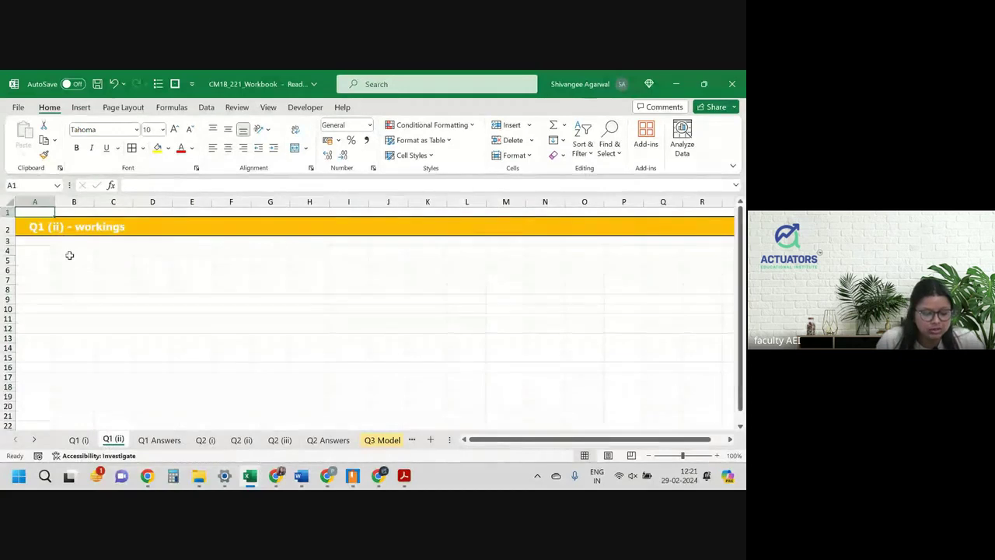
# Step: Label B5 'Age' and merge C4:D4 under the heading '1/12qx'
pyautogui.click(70, 258)
pyautogui.write('Age')
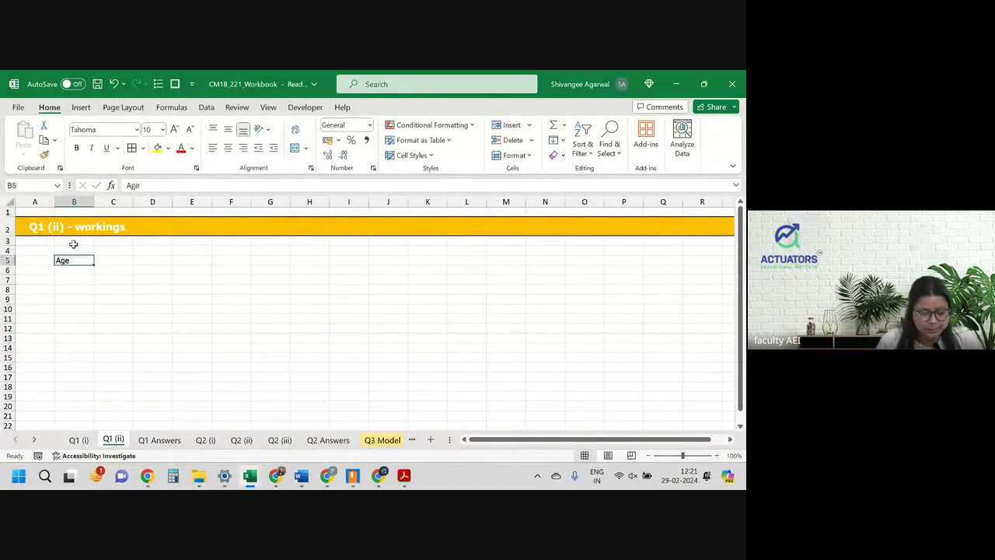
pyautogui.press('Tab')
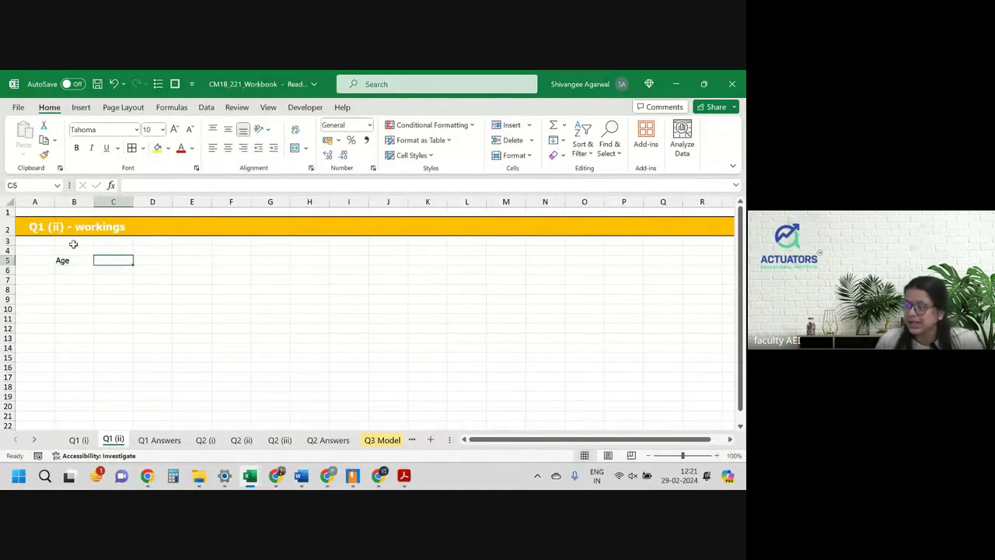
pyautogui.press('Up')
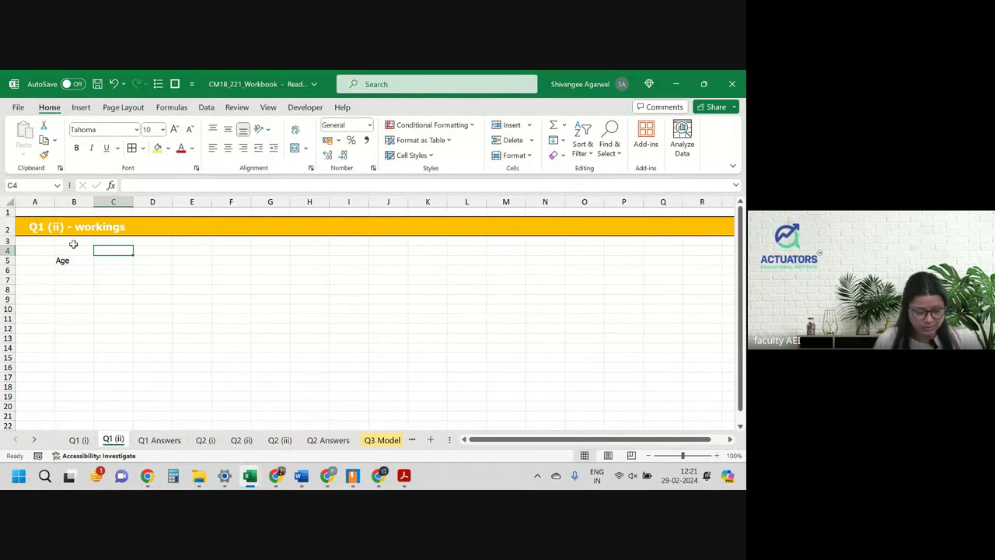
pyautogui.hotkey('shift', 'Right')
pyautogui.click(296, 149)
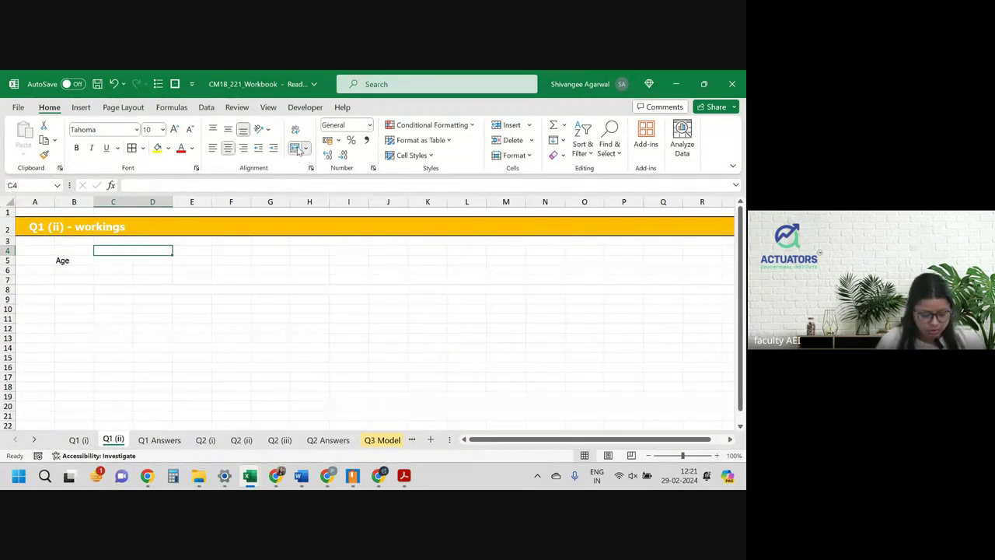
pyautogui.write('1/12Qx')
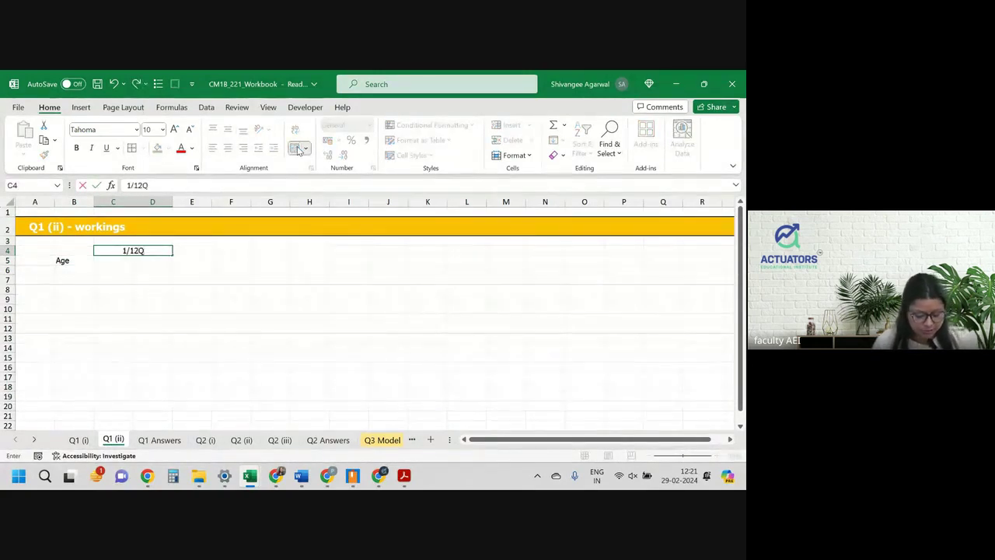
pyautogui.press('Return')
pyautogui.press('Up')
pyautogui.press('F2')
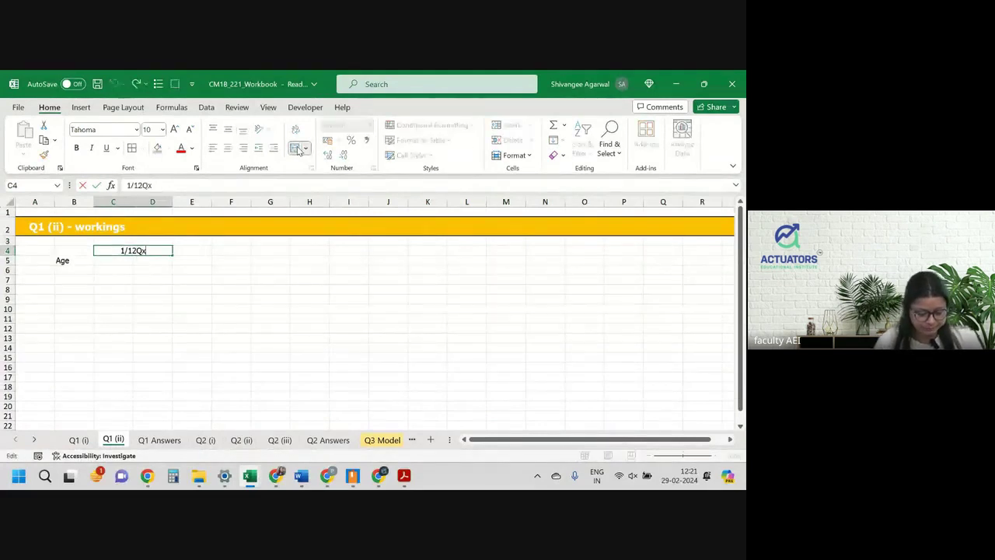
pyautogui.press('BackSpace')
pyautogui.press('BackSpace')
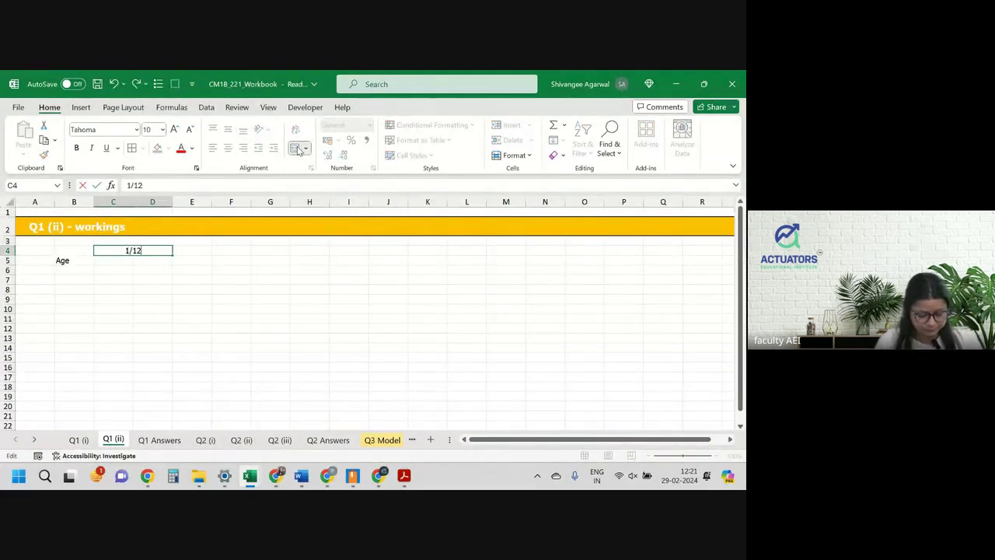
pyautogui.write('qx')
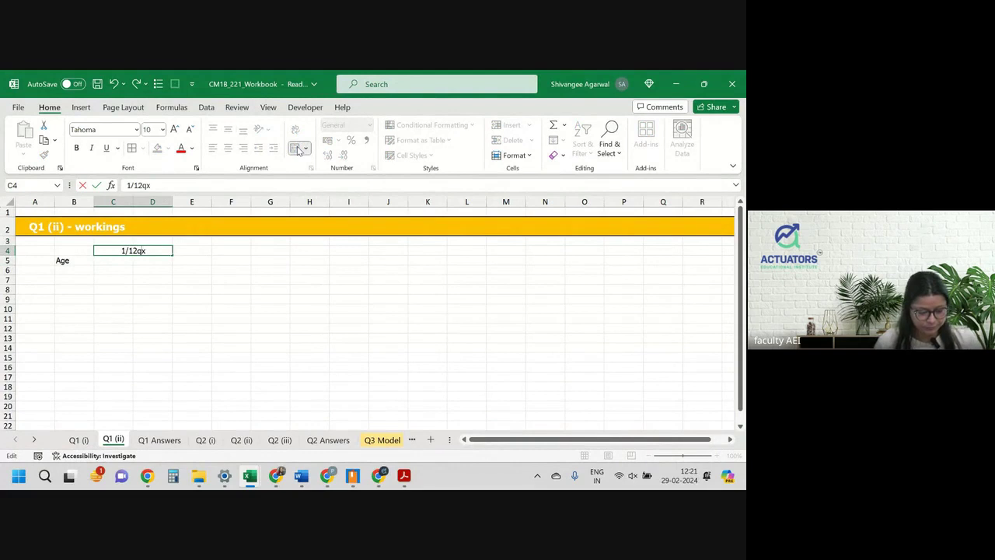
pyautogui.press('Return')
# Step: Put the 'CFM' label in C5 and 'UDD' in D5, then move to B6
pyautogui.write('CFM')
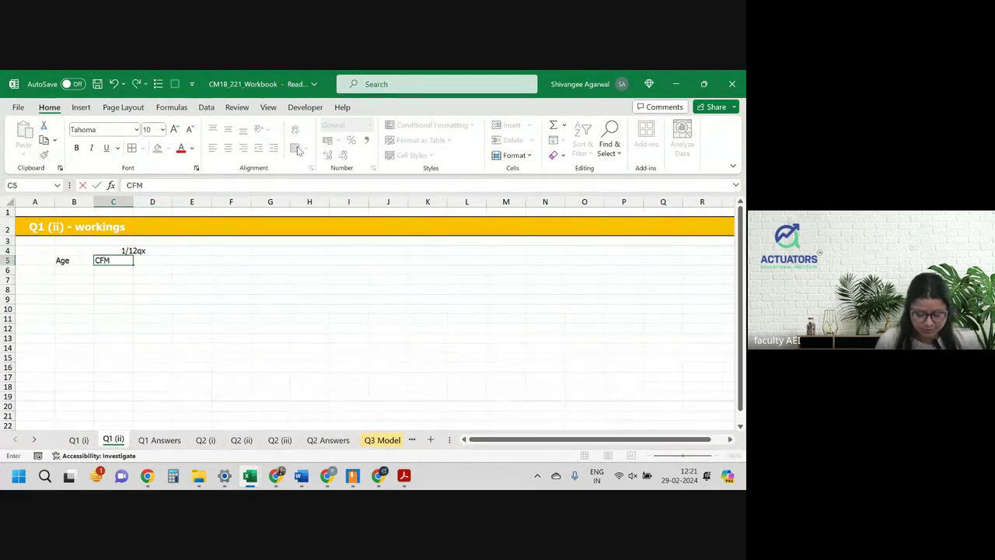
pyautogui.press('Return')
pyautogui.write('UDD')
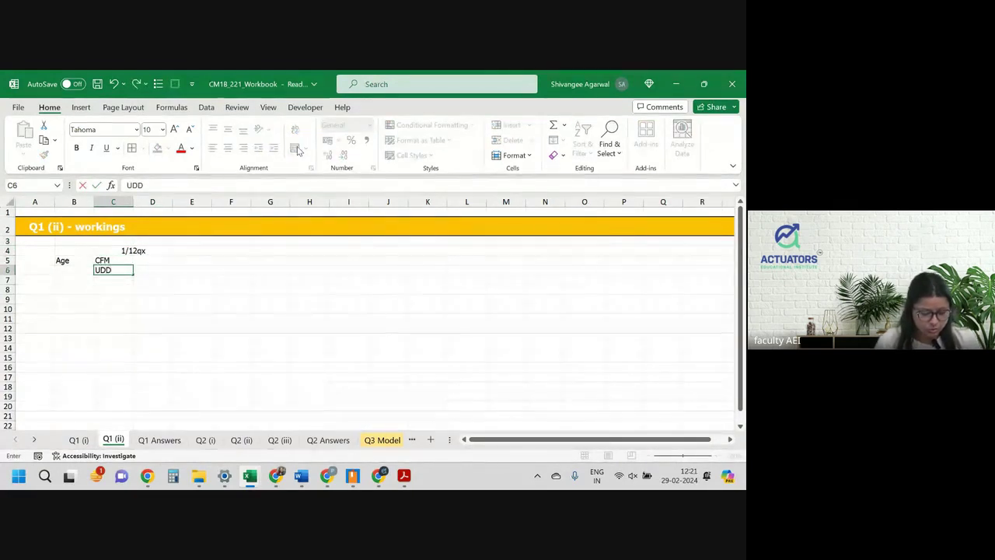
pyautogui.press('Up')
pyautogui.press('Down')
pyautogui.hotkey('ctrl', 'x')
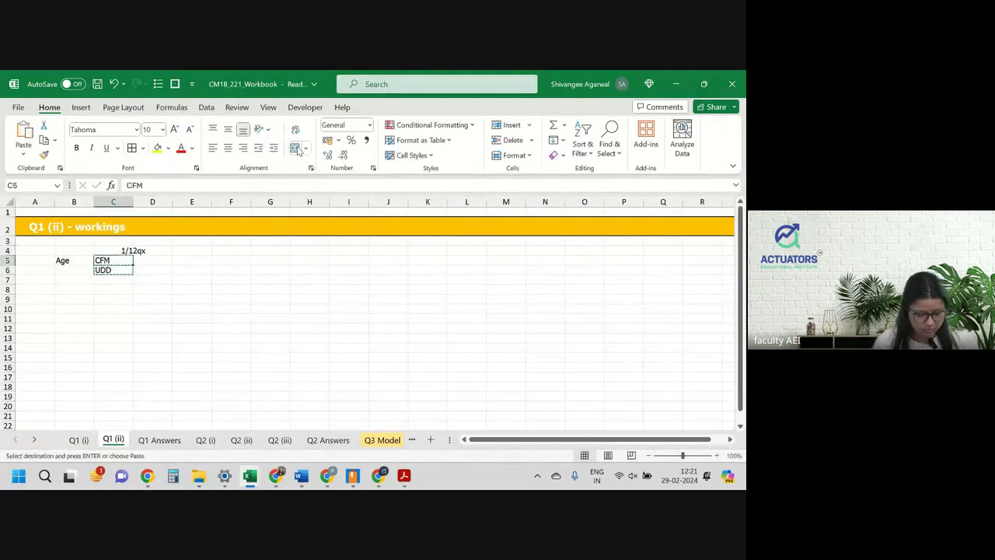
pyautogui.press('Up')
pyautogui.press('Right')
pyautogui.hotkey('ctrl', 'v')
pyautogui.press('Down')
pyautogui.press('Left')
pyautogui.press('Left')
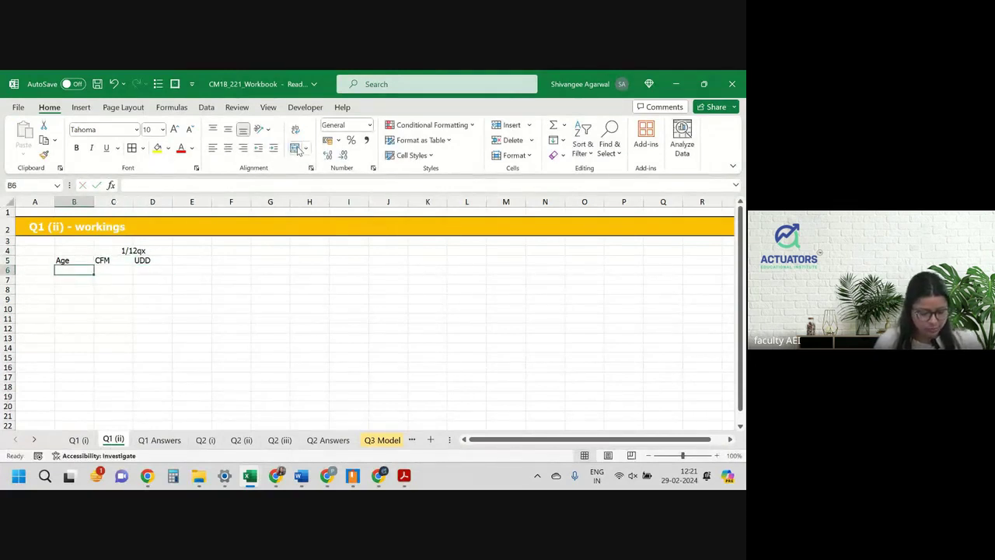
# Step: Link B6 to the first age (70.083) and C6 to the first CFM 1/12qx on Q1 (i)
pyautogui.write('=')
pyautogui.hotkey('ctrl', 'pageup')
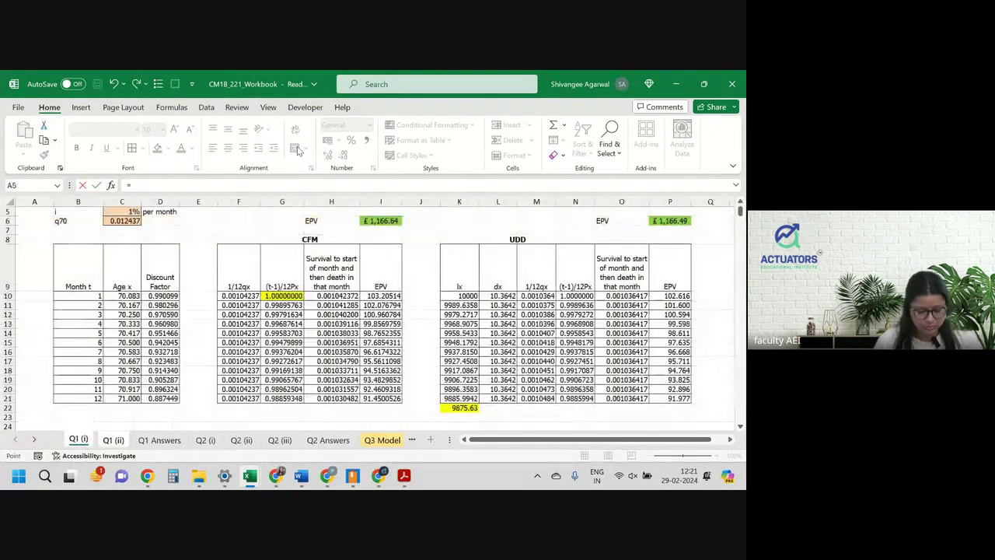
pyautogui.click(116, 296)
pyautogui.press('Return')
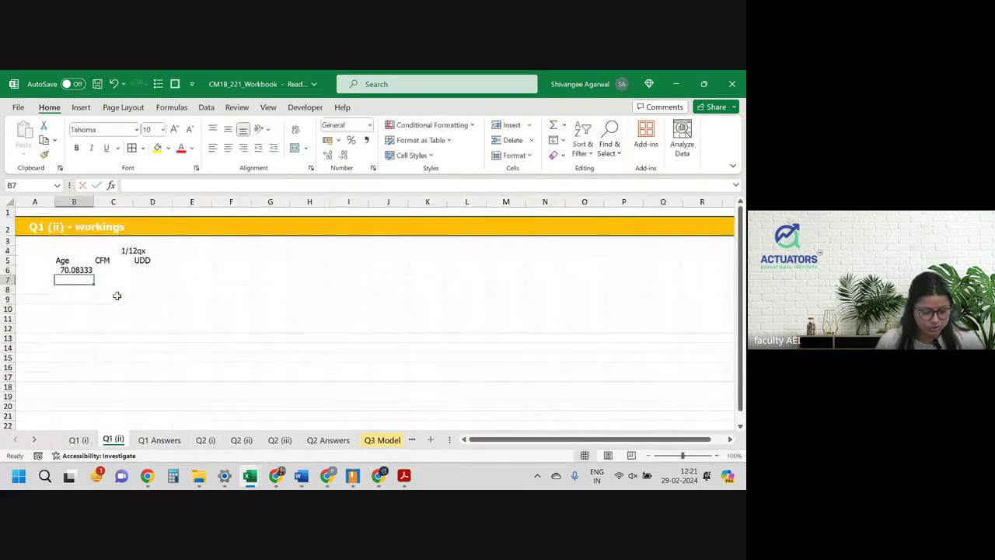
pyautogui.click(104, 270)
pyautogui.write('=')
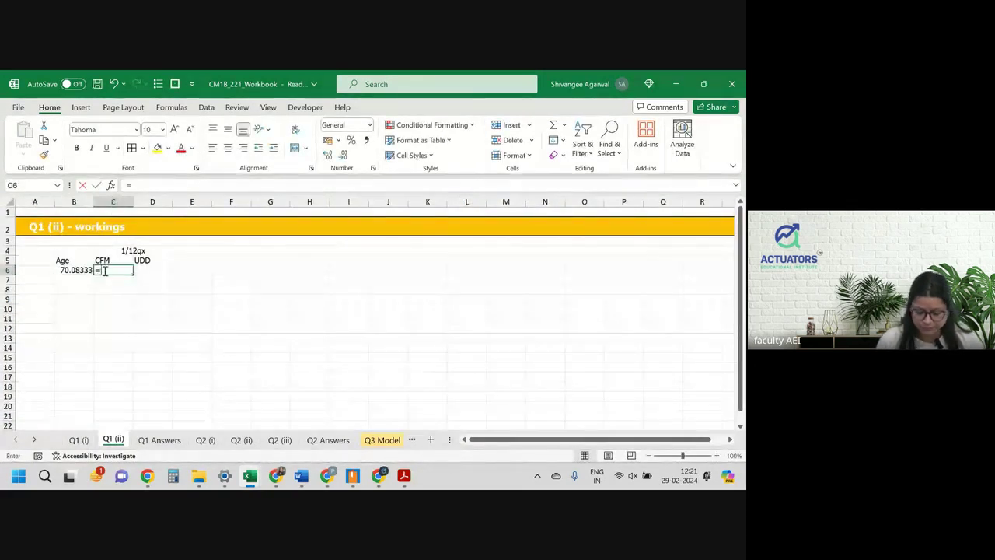
pyautogui.hotkey('ctrl', 'pageup')
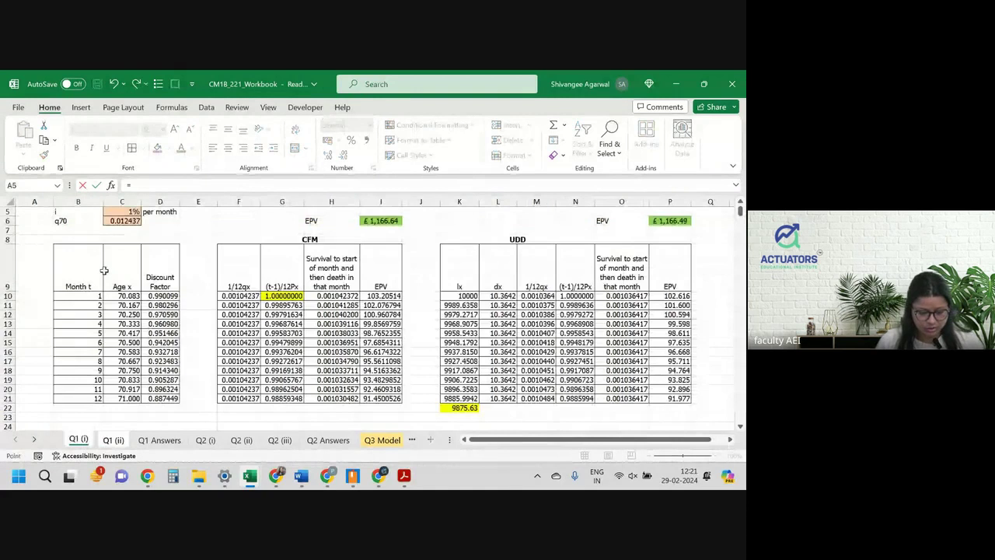
pyautogui.click(244, 298)
pyautogui.press('Return')
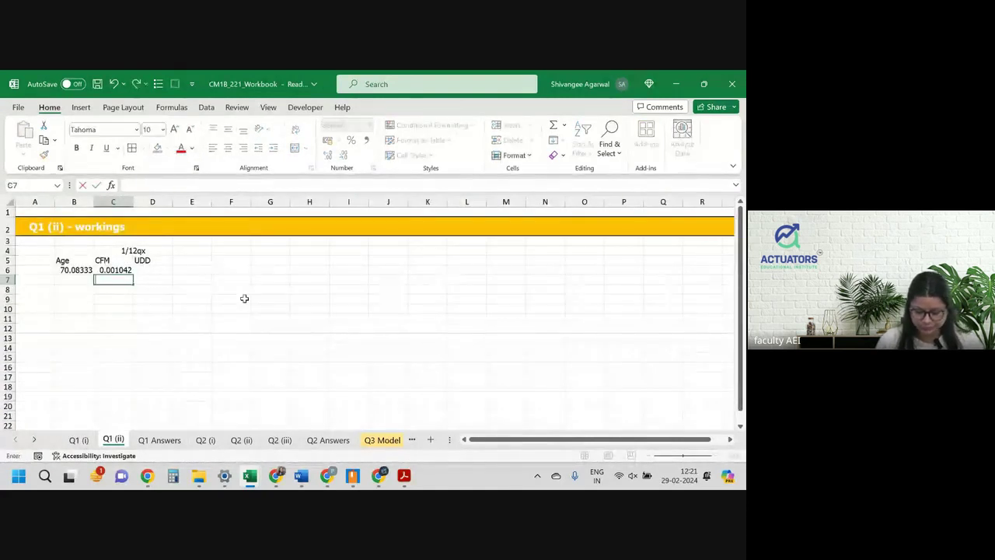
# Step: Link D6 to the UDD 1/12qx value in Q1 (i)!M10
pyautogui.press('Up')
pyautogui.press('Right')
pyautogui.write('=')
pyautogui.hotkey('ctrl', 'pageup')
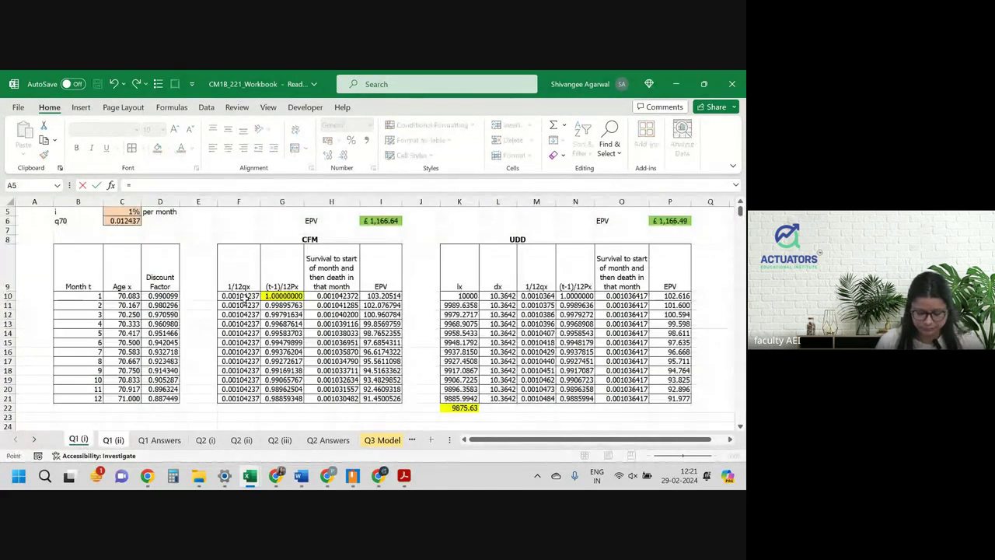
pyautogui.click(534, 297)
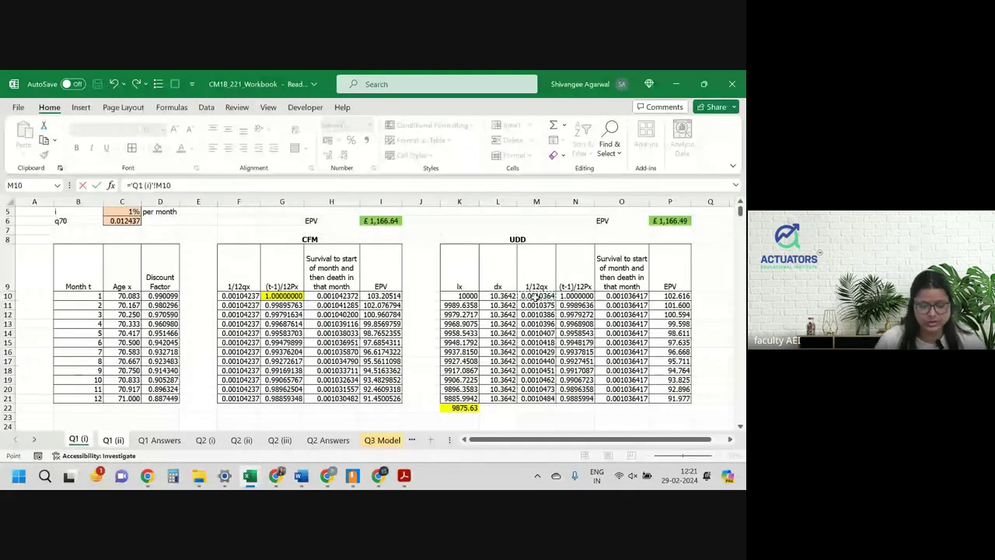
pyautogui.press('Return')
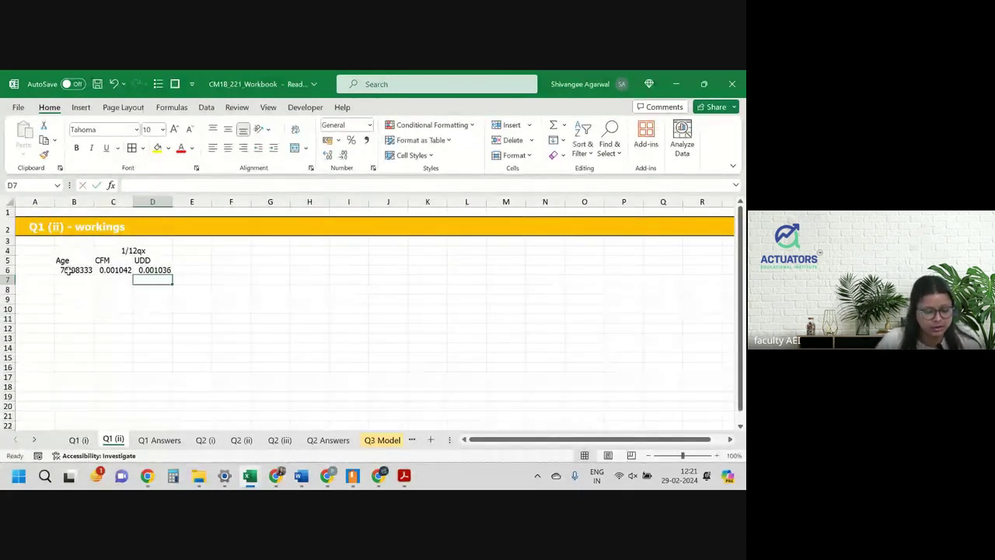
# Step: Fill the links down to row 17, clear the extra row 18, and show five decimals
pyautogui.moveTo(68, 269); pyautogui.dragTo(171, 391)
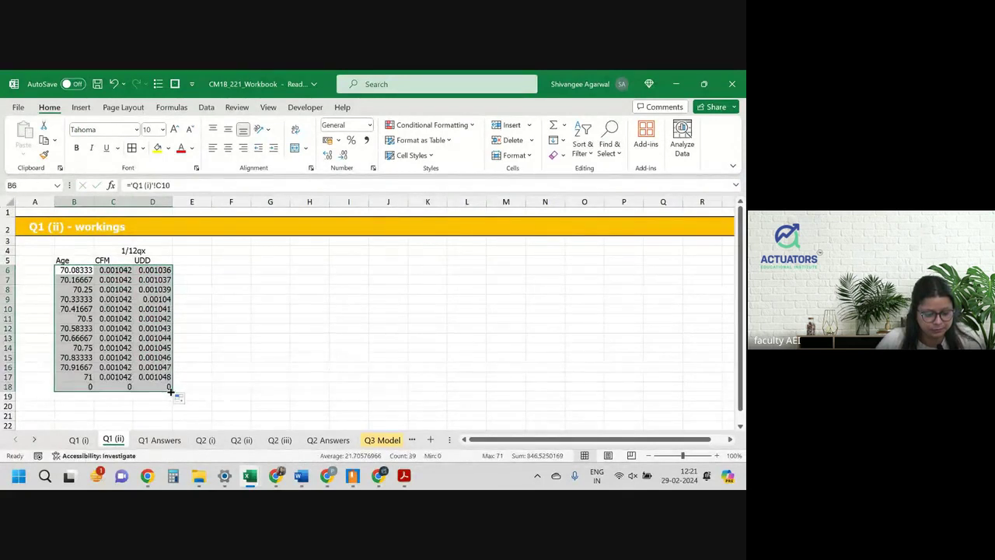
pyautogui.moveTo(75, 385); pyautogui.dragTo(161, 387)
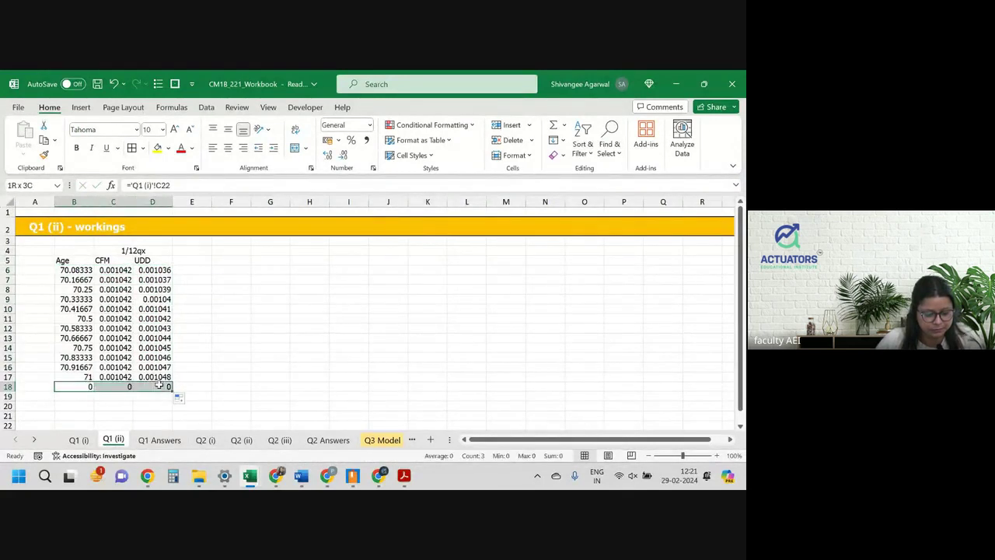
pyautogui.press('Delete')
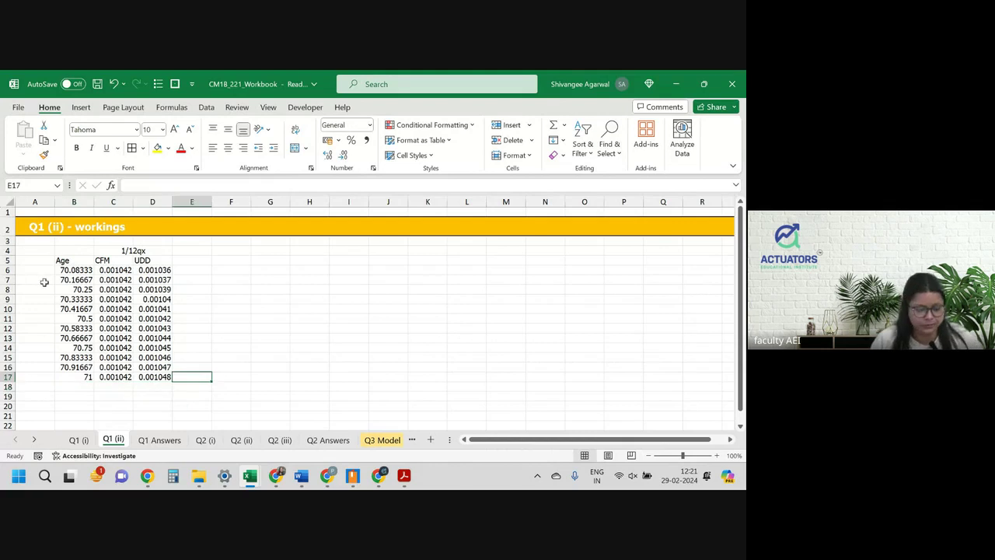
pyautogui.moveTo(66, 270); pyautogui.dragTo(150, 377)
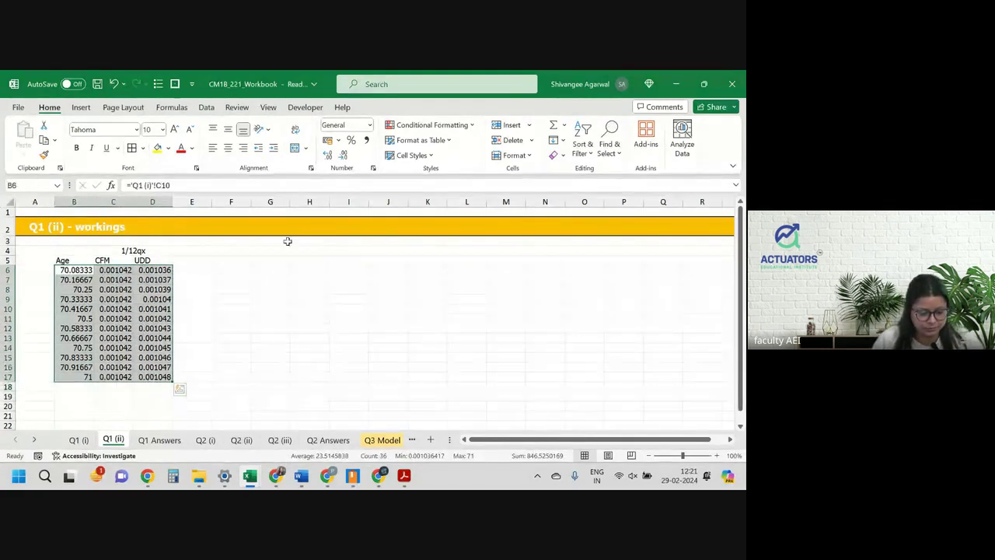
pyautogui.click(343, 155)
pyautogui.click(327, 155)
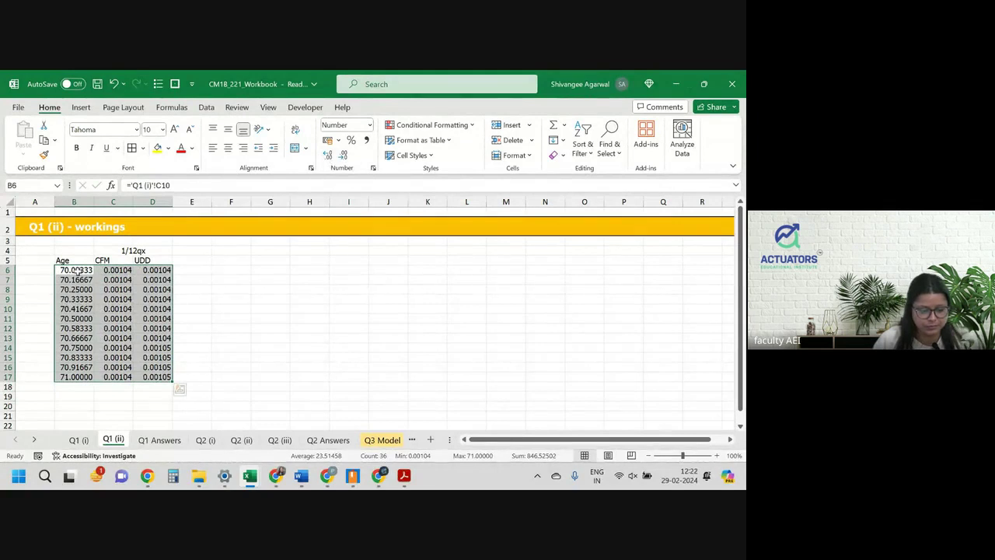
pyautogui.moveTo(78, 271); pyautogui.dragTo(77, 365)
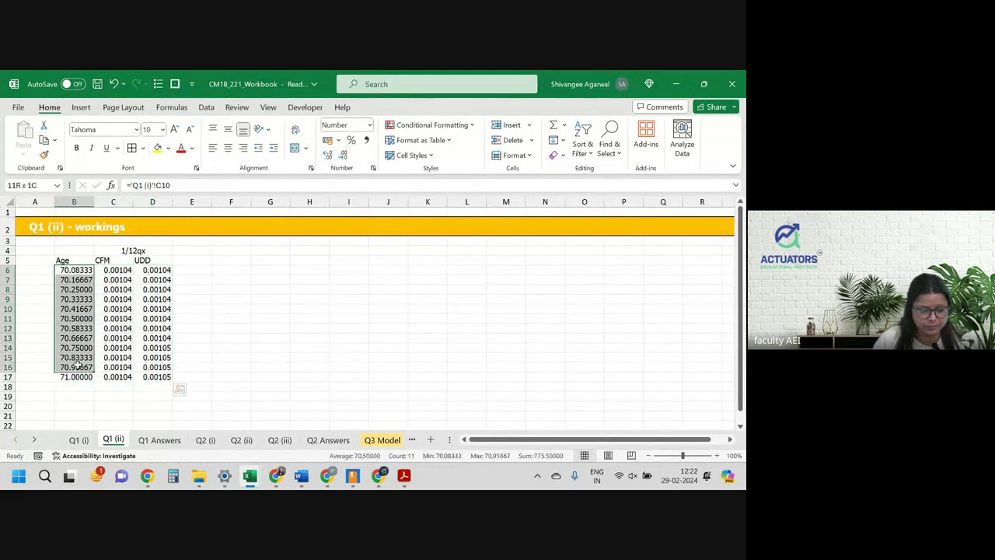
# Step: Show the ages in B6:B17 to three decimals and the C6:D17 rates to seven
pyautogui.click(343, 155)
pyautogui.click(343, 155)
pyautogui.click(74, 376)
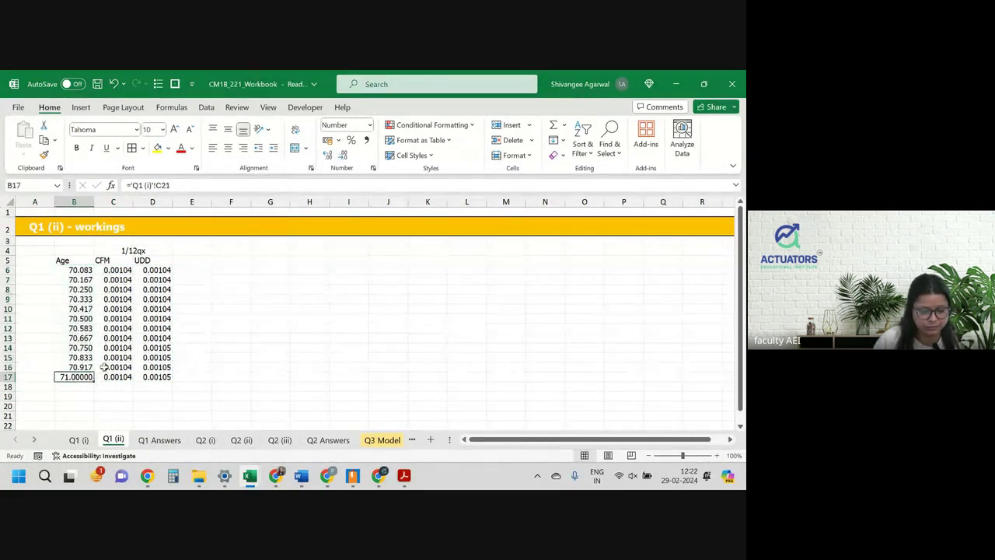
pyautogui.click(343, 155)
pyautogui.click(343, 155)
pyautogui.moveTo(115, 272); pyautogui.dragTo(159, 376)
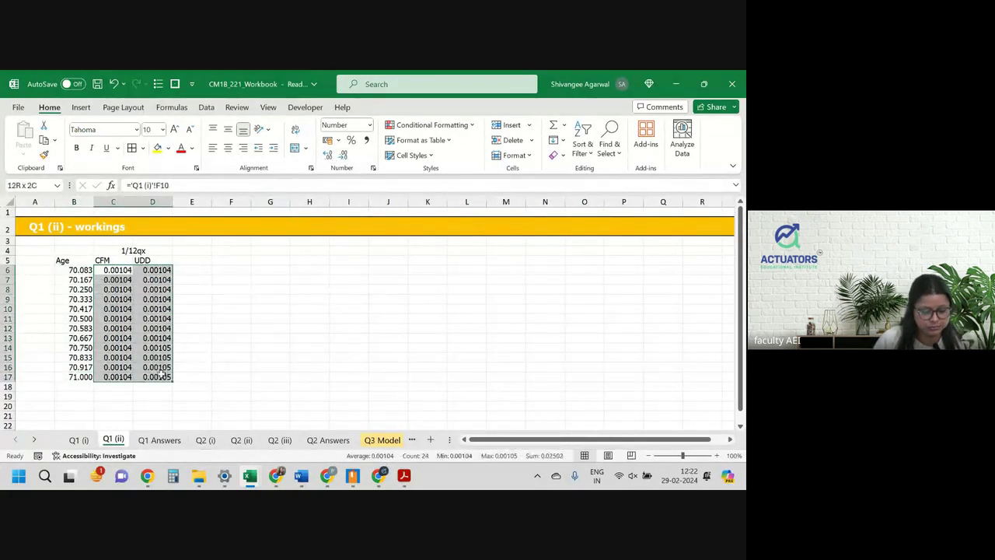
pyautogui.click(327, 155)
pyautogui.click(327, 155)
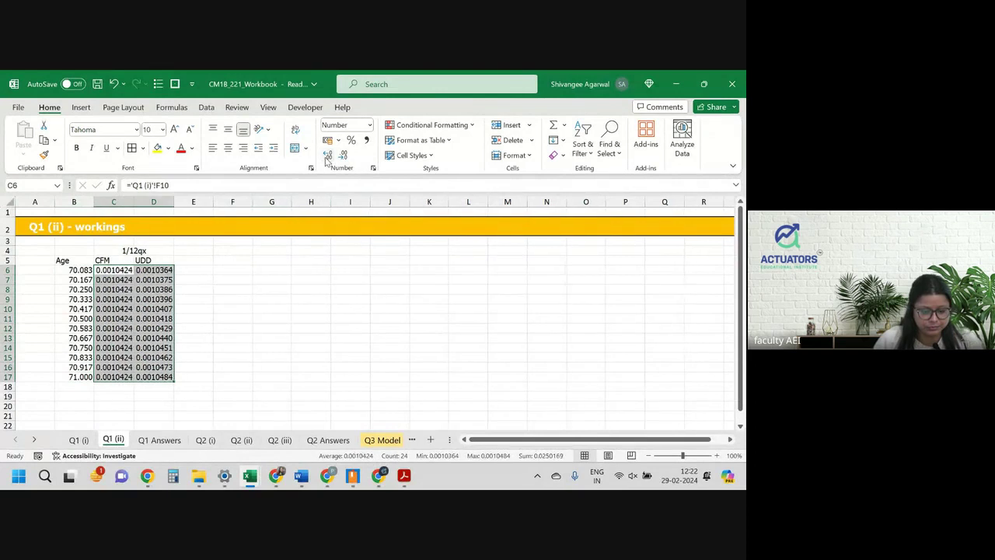
pyautogui.click(272, 299)
# Step: Select B5:D17 and bring up the Insert line chart options
pyautogui.moveTo(66, 259); pyautogui.dragTo(163, 376)
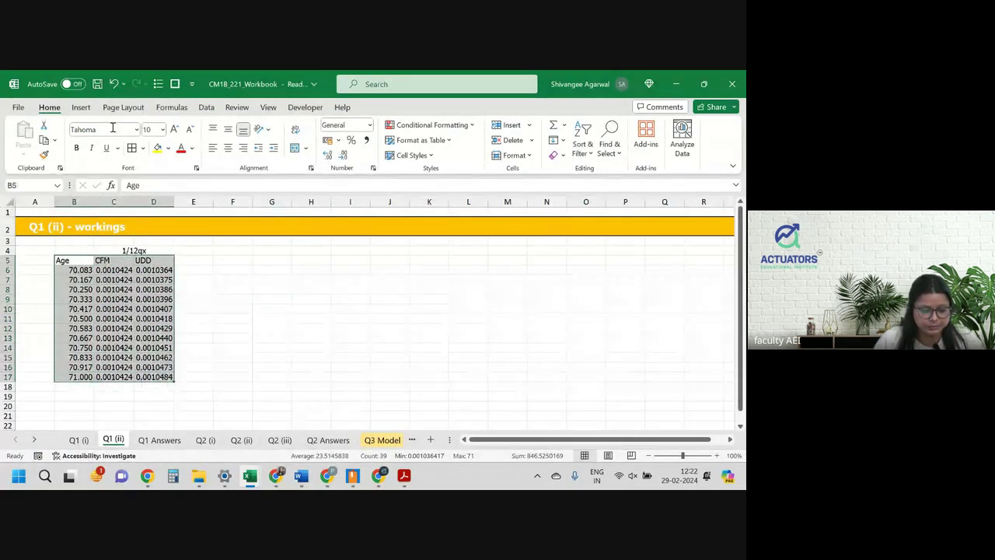
pyautogui.click(80, 107)
pyautogui.click(235, 144)
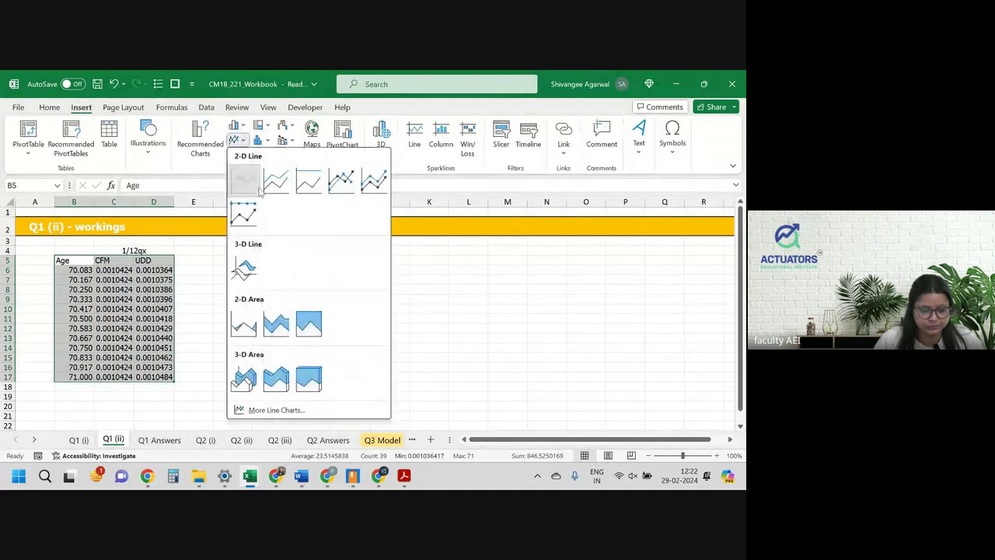
# Step: Insert a 2-D line chart, drop the Age series, and use B6:B17 as axis labels
pyautogui.click(242, 178)
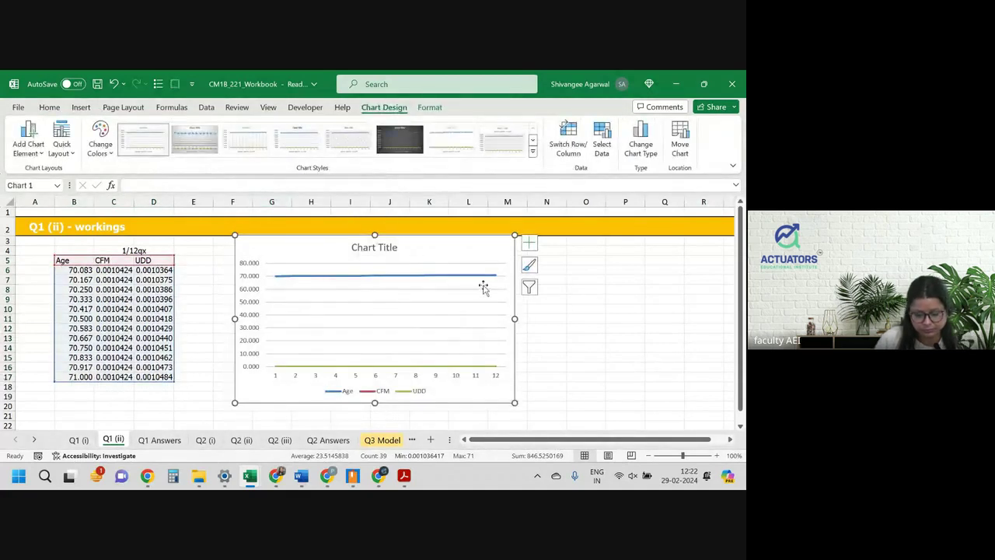
pyautogui.click(568, 143)
pyautogui.hotkey('ctrl', 'z')
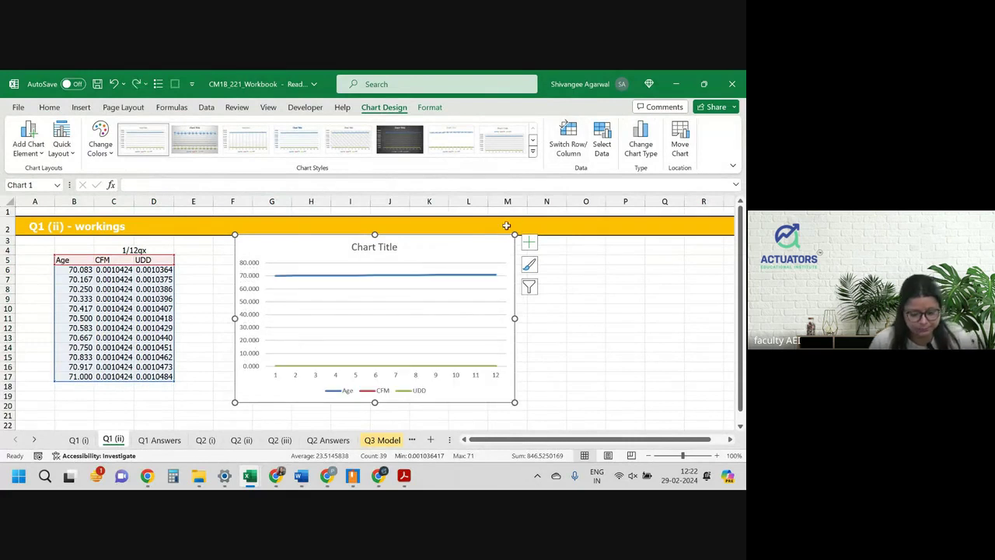
pyautogui.click(600, 148)
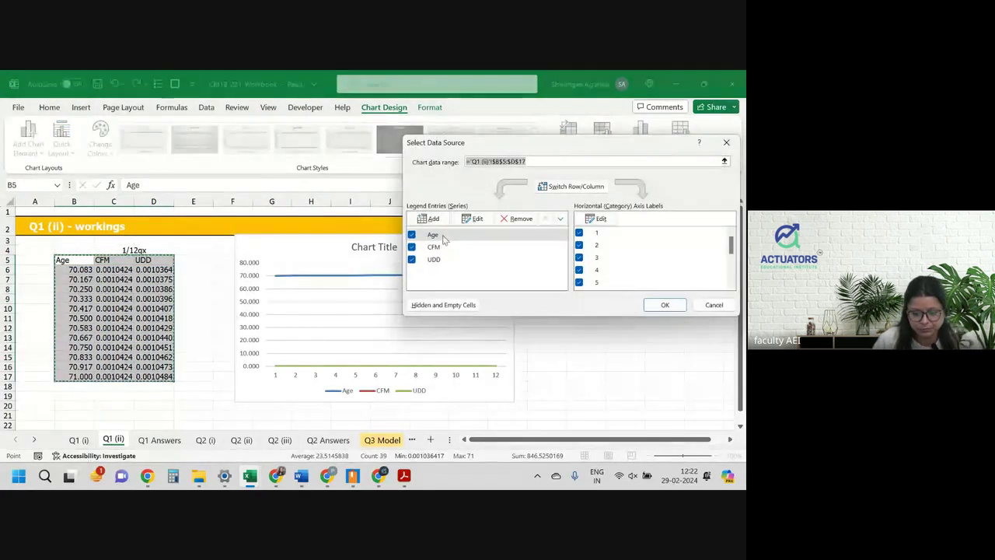
pyautogui.click(489, 235)
pyautogui.click(516, 218)
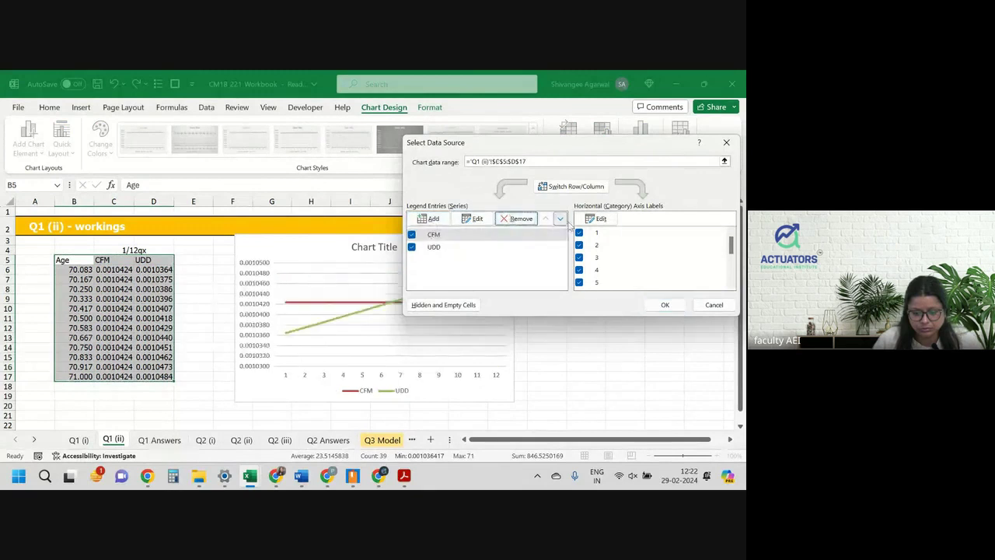
pyautogui.click(597, 219)
pyautogui.moveTo(74, 269); pyautogui.dragTo(77, 376)
pyautogui.click(571, 247)
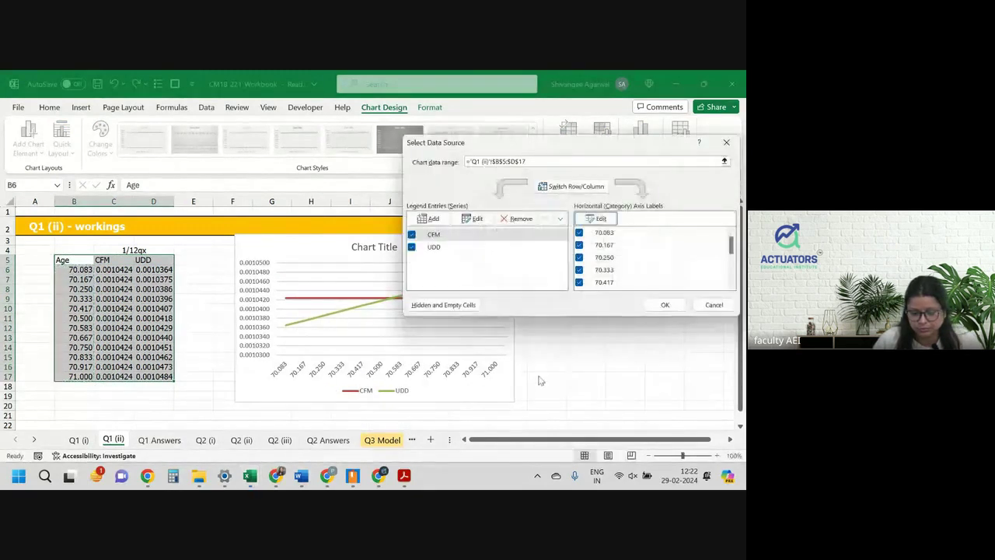
pyautogui.click(659, 305)
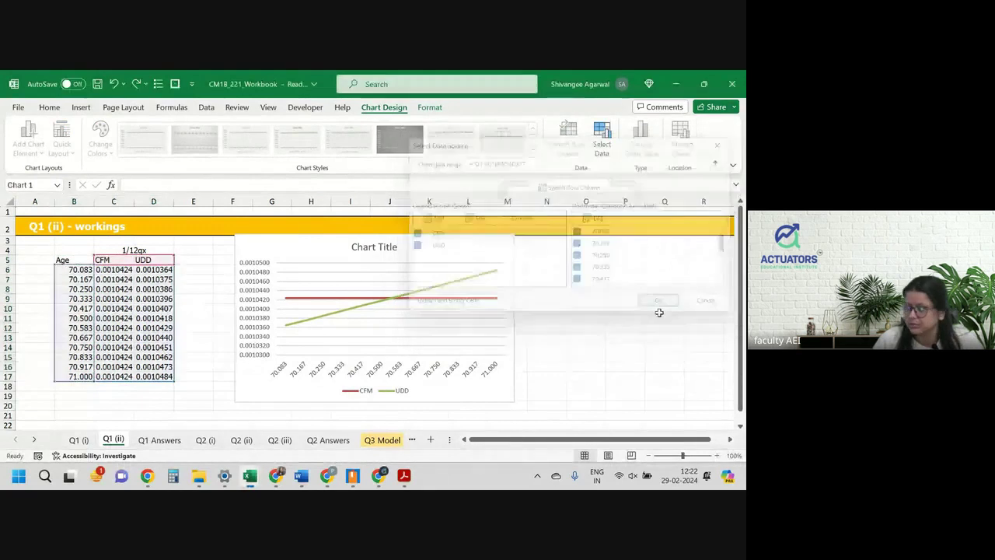
pyautogui.click(620, 386)
# Step: Title the chart '1/12q70 under CFM and UDD' and nudge it down and left
pyautogui.click(395, 248)
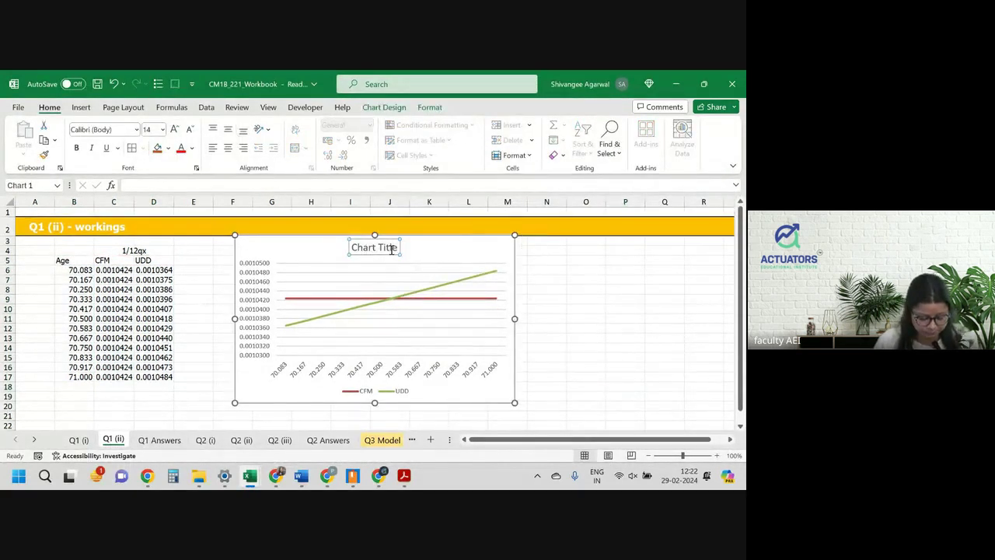
pyautogui.write('1/12Q')
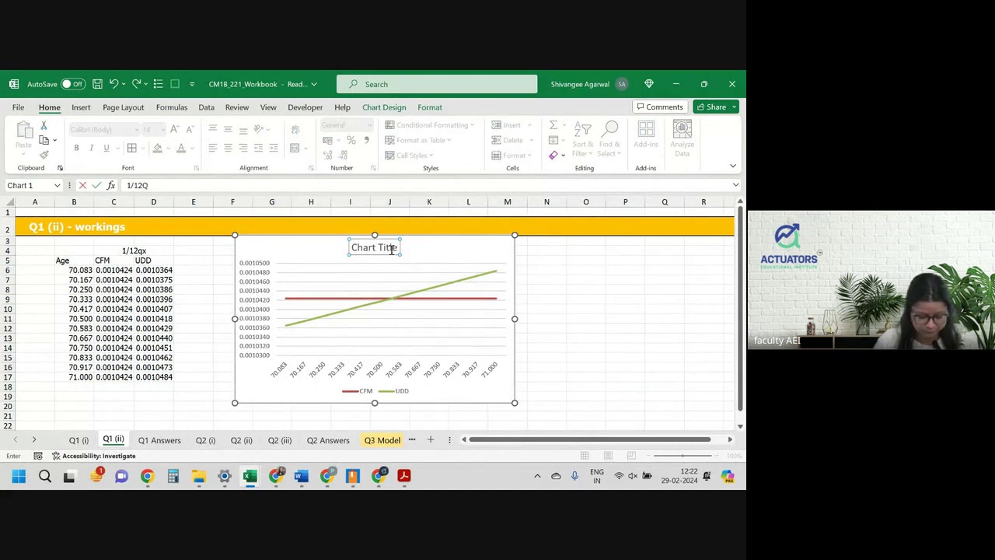
pyautogui.press('BackSpace')
pyautogui.write('q')
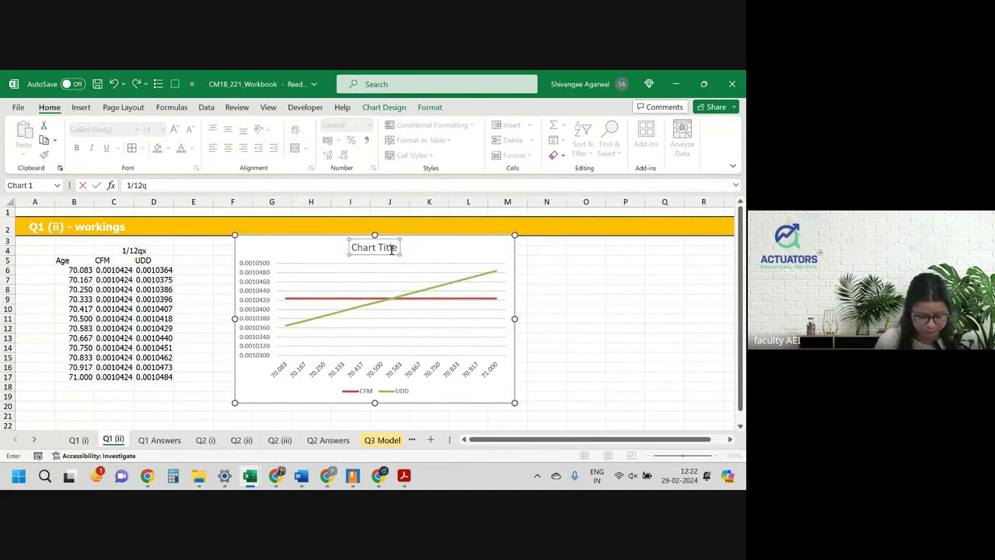
pyautogui.write('70 under')
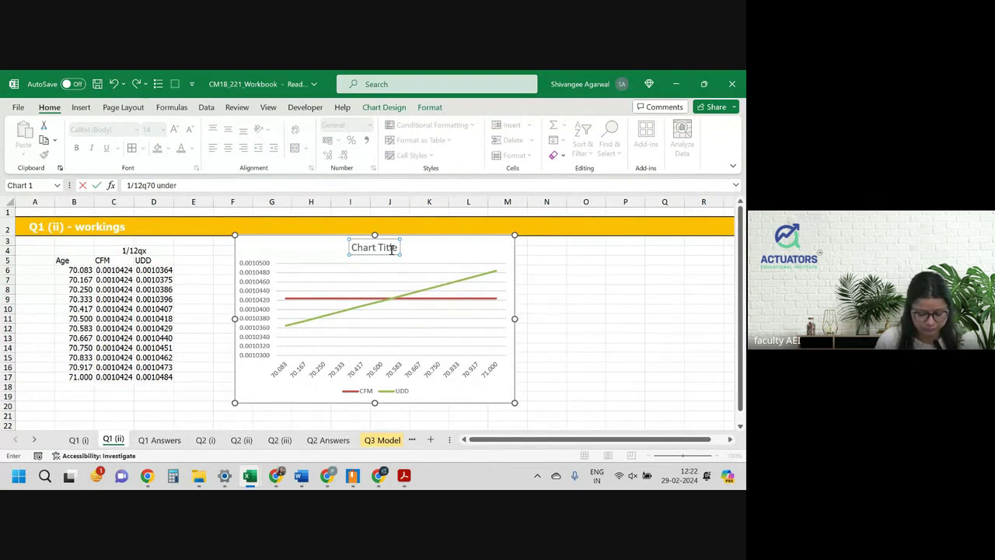
pyautogui.write(' CFM and UDD')
pyautogui.press('Return')
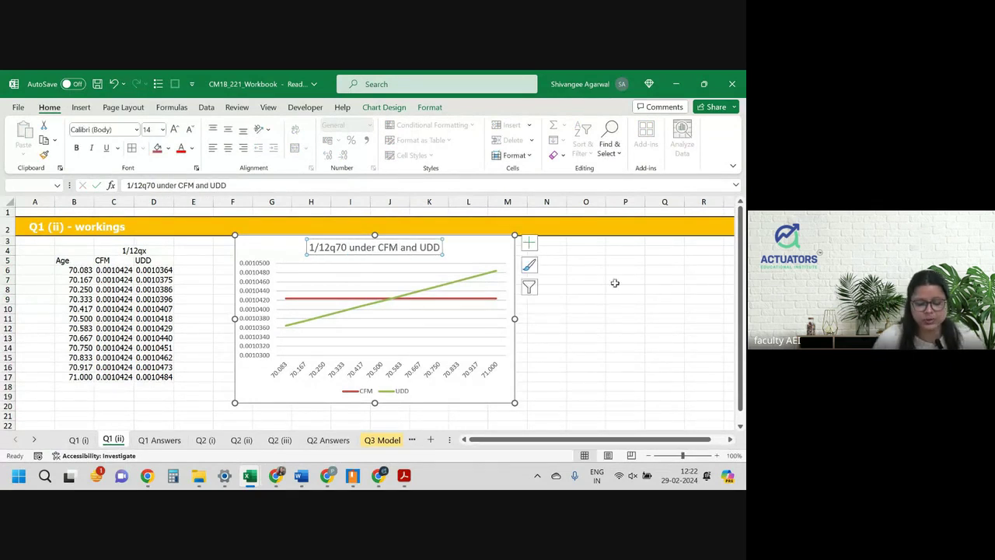
pyautogui.click(614, 309)
pyautogui.click(456, 266)
pyautogui.moveTo(455, 267); pyautogui.dragTo(448, 285)
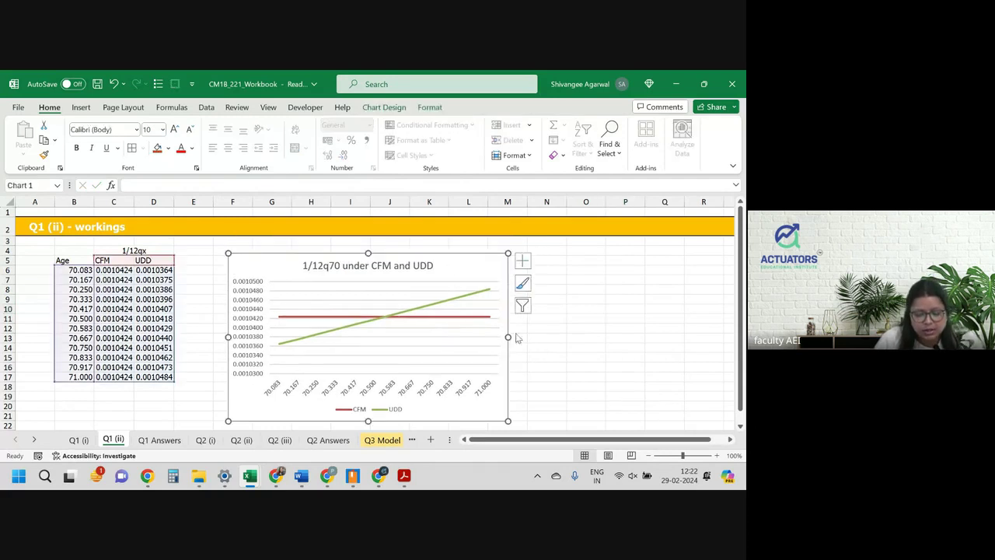
pyautogui.click(567, 330)
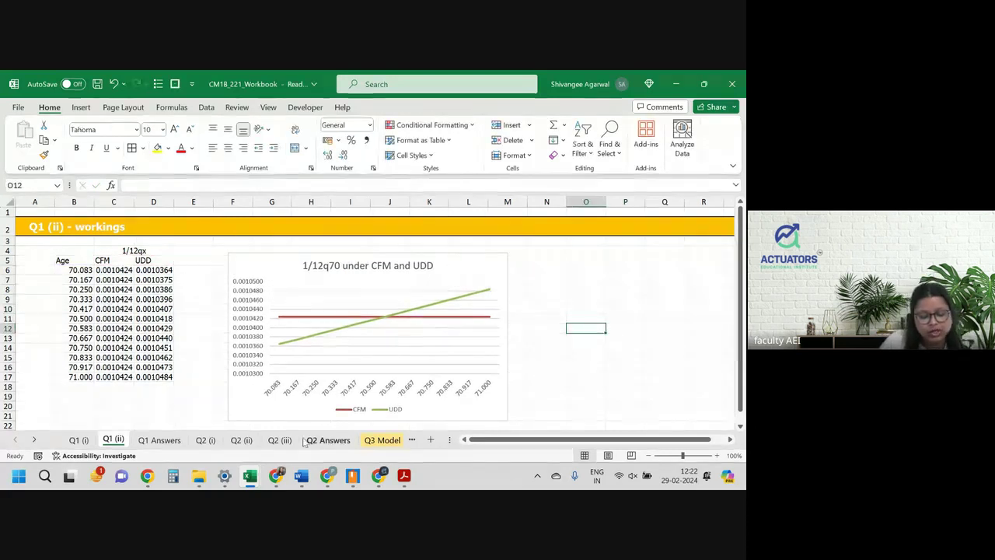
# Step: Check the CFM EPV total =SUM(I10:I21) in I6 on Q1 (i), then switch to the exam PDF
pyautogui.click(77, 440)
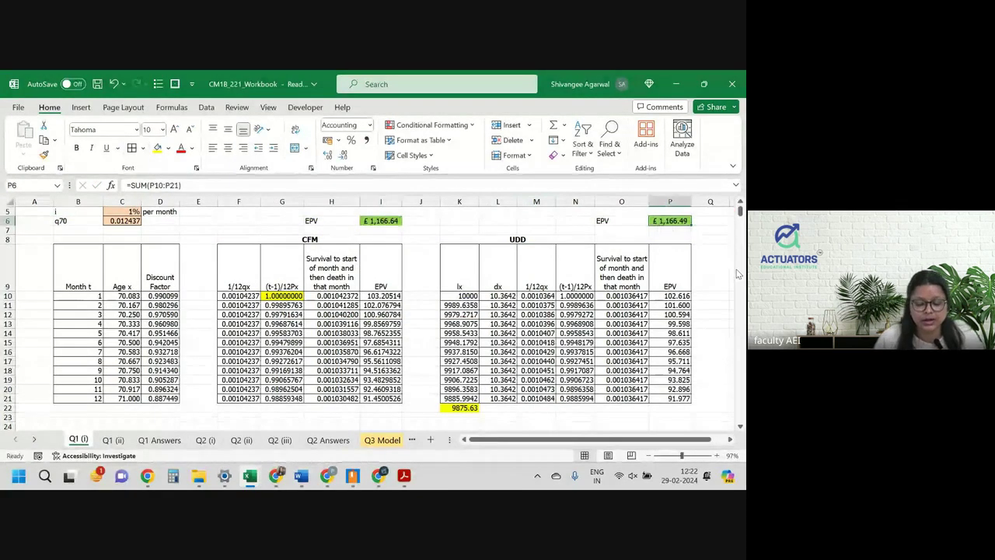
pyautogui.click(372, 217)
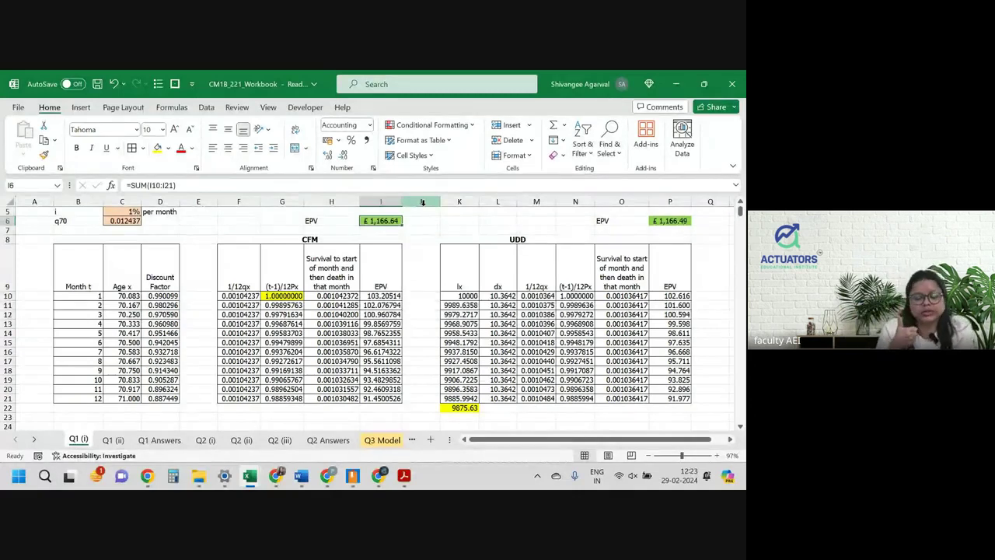
pyautogui.hotkey('alt', 'Tab')
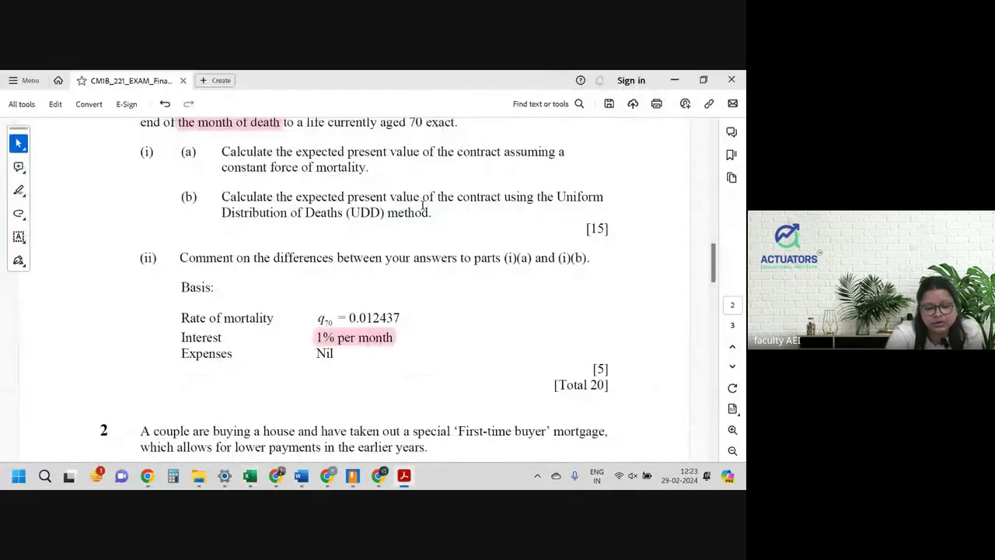
# Step: Switch from the Acrobat exam paper back to the Excel workbook on Q1 (i)
pyautogui.hotkey('alt', 'Tab')
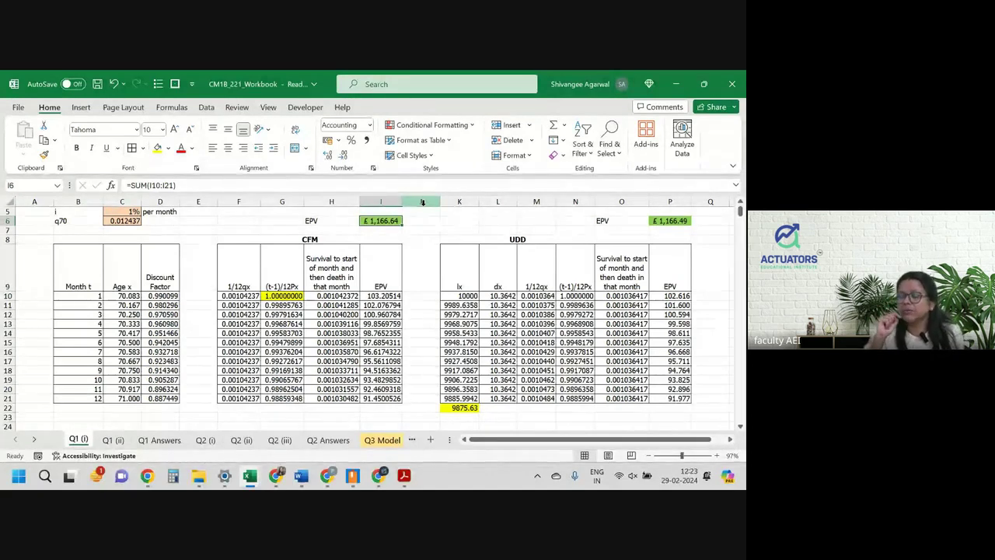
# Step: Show the Q1 (ii) sheet with the CFM versus UDD 1/12q70 chart
pyautogui.click(113, 440)
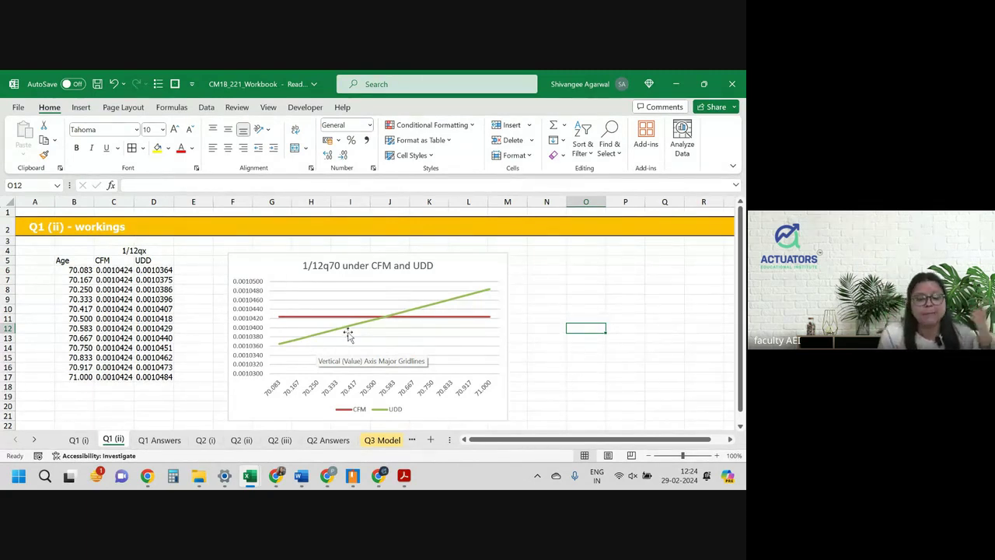
pyautogui.moveTo(426, 311)
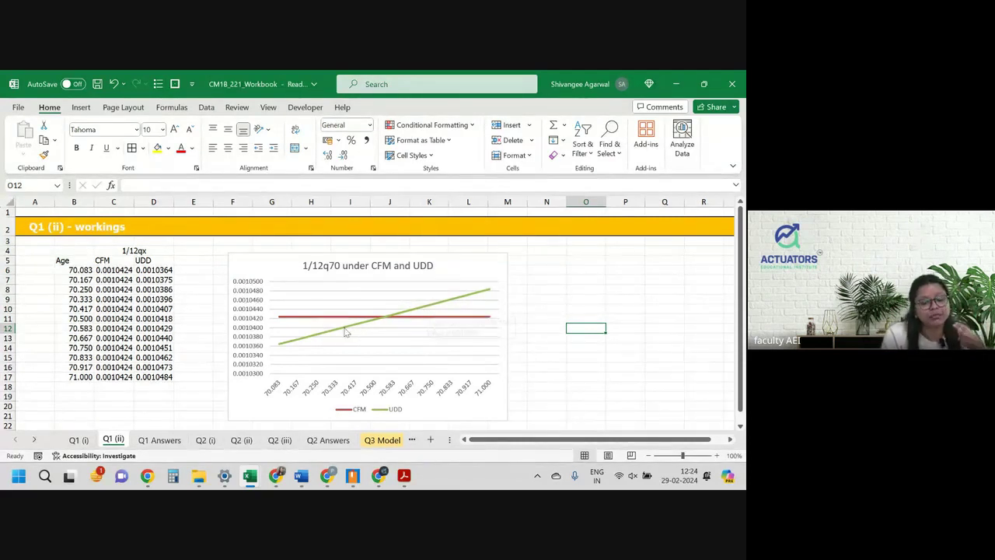
pyautogui.moveTo(295, 321)
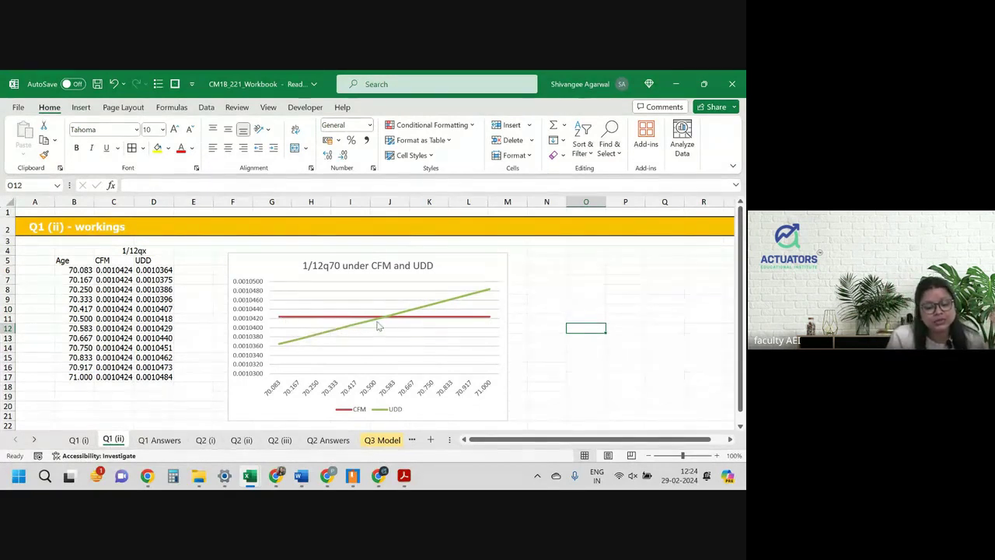
pyautogui.moveTo(488, 320)
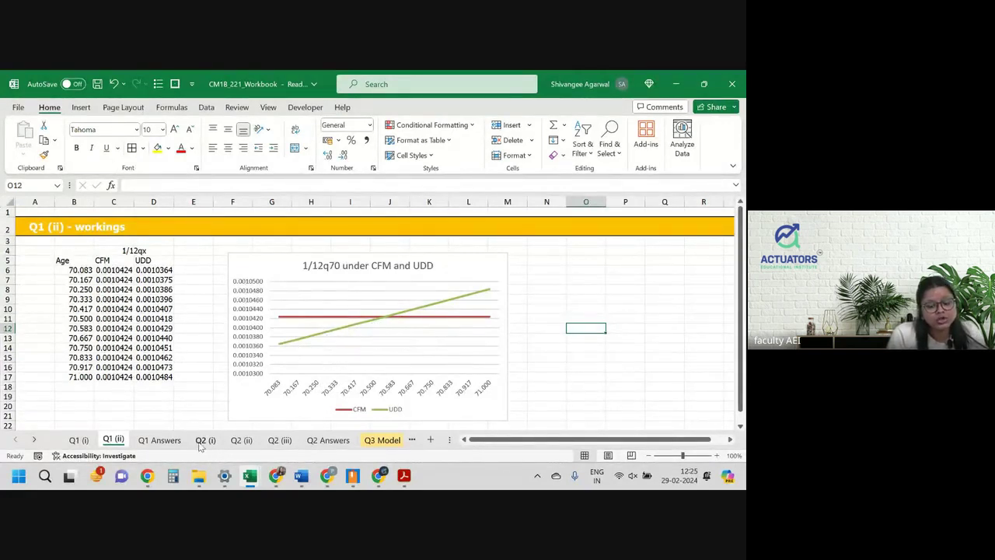
pyautogui.click(79, 440)
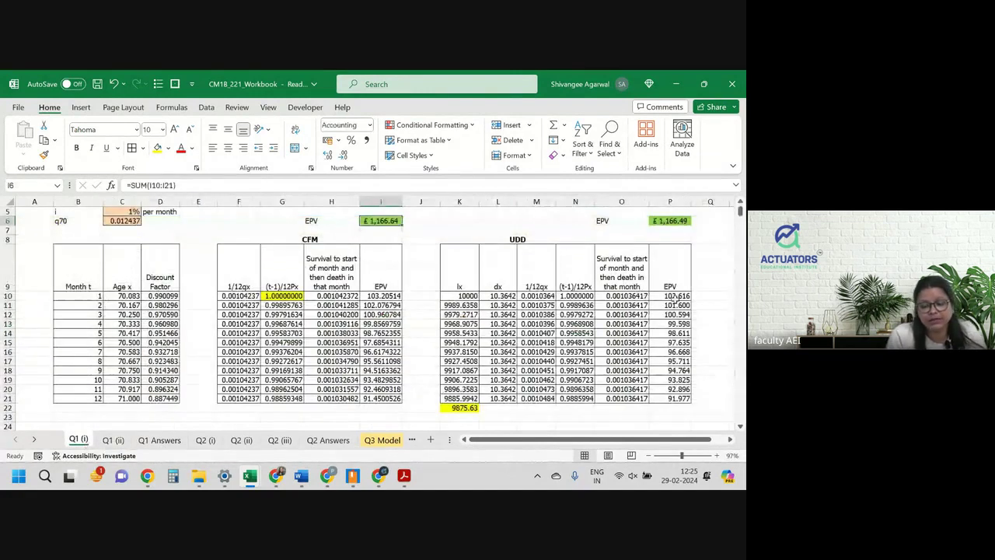
pyautogui.moveTo(671, 287); pyautogui.dragTo(674, 334)
pyautogui.moveTo(667, 296); pyautogui.dragTo(677, 351)
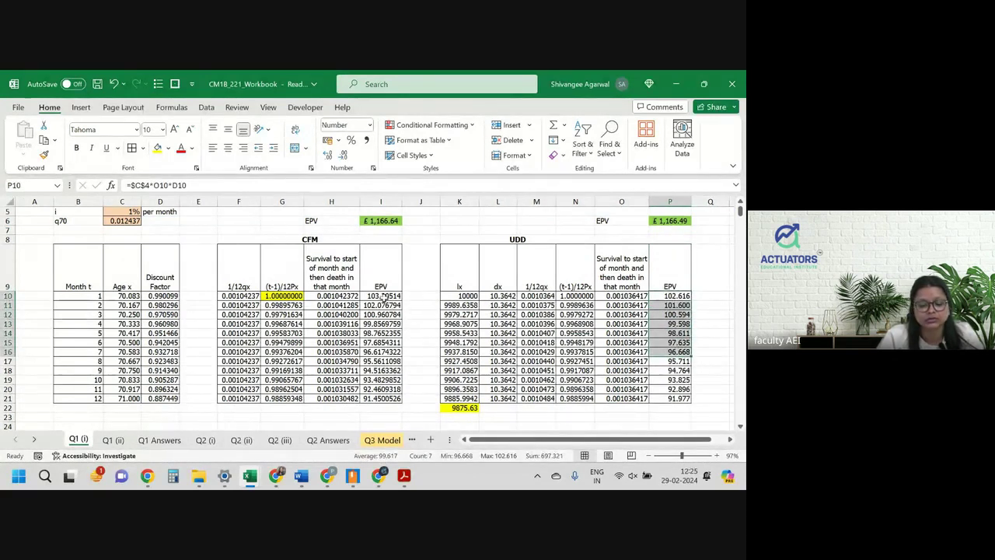
pyautogui.moveTo(381, 298); pyautogui.dragTo(382, 372)
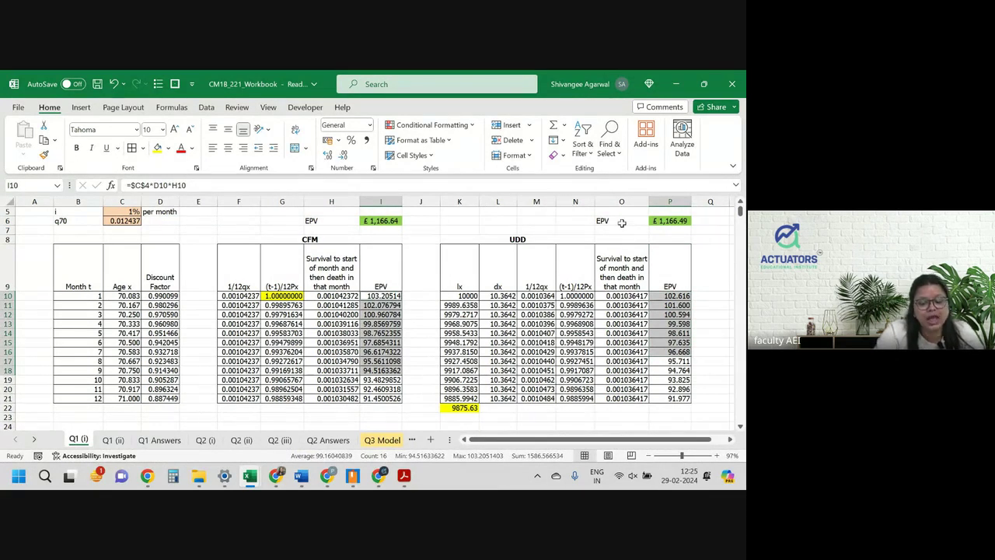
pyautogui.press('Down')
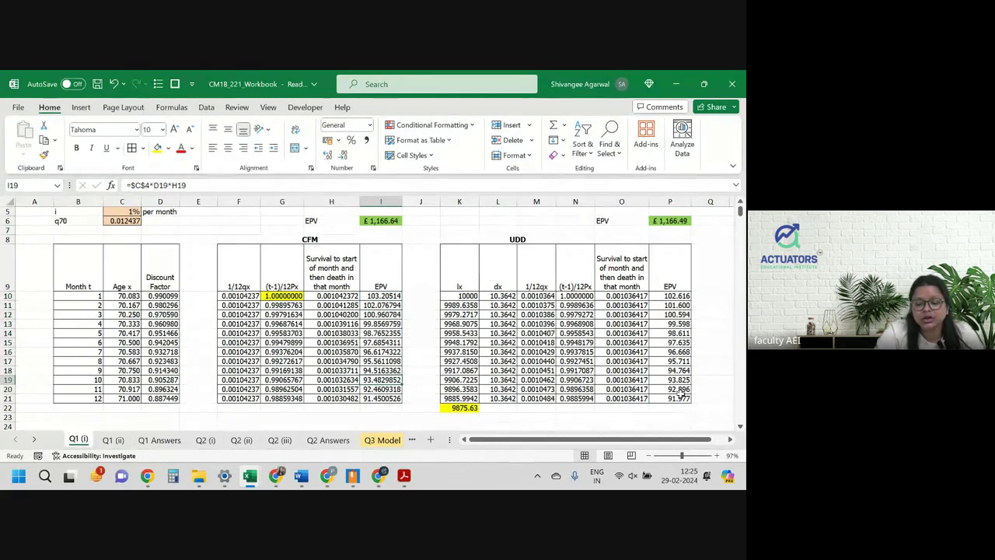
pyautogui.moveTo(680, 397); pyautogui.dragTo(670, 352)
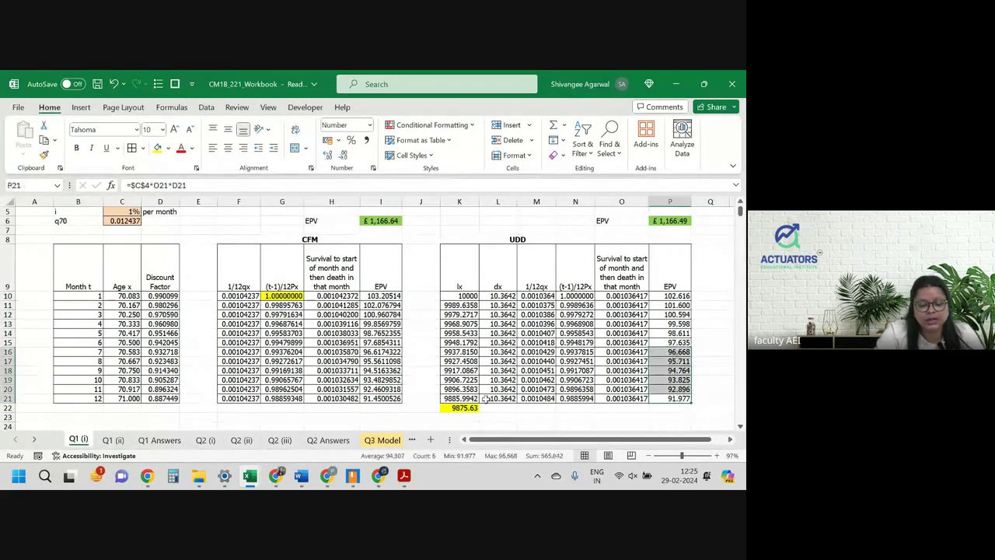
pyautogui.moveTo(391, 398); pyautogui.dragTo(381, 351)
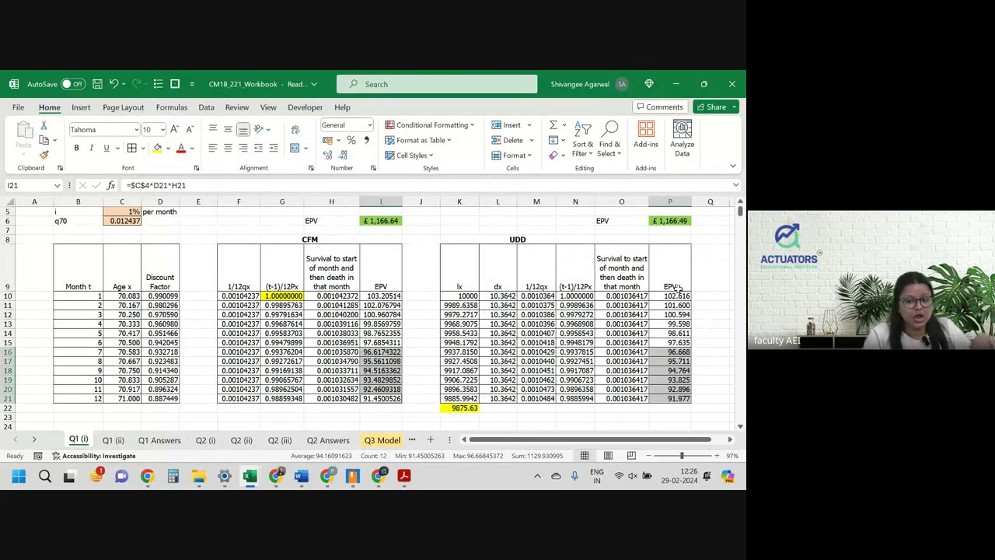
pyautogui.moveTo(394, 277); pyautogui.dragTo(387, 337)
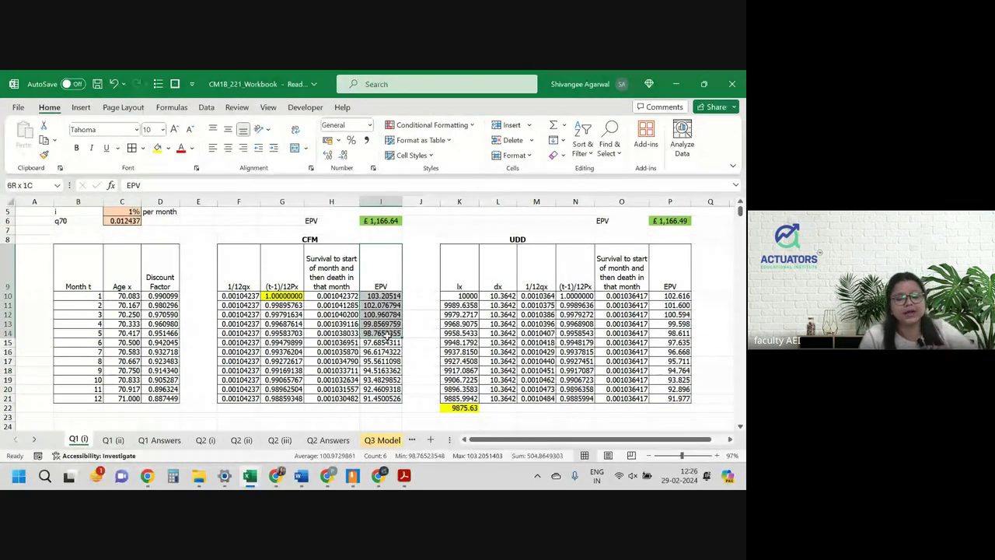
pyautogui.moveTo(670, 370); pyautogui.dragTo(675, 388)
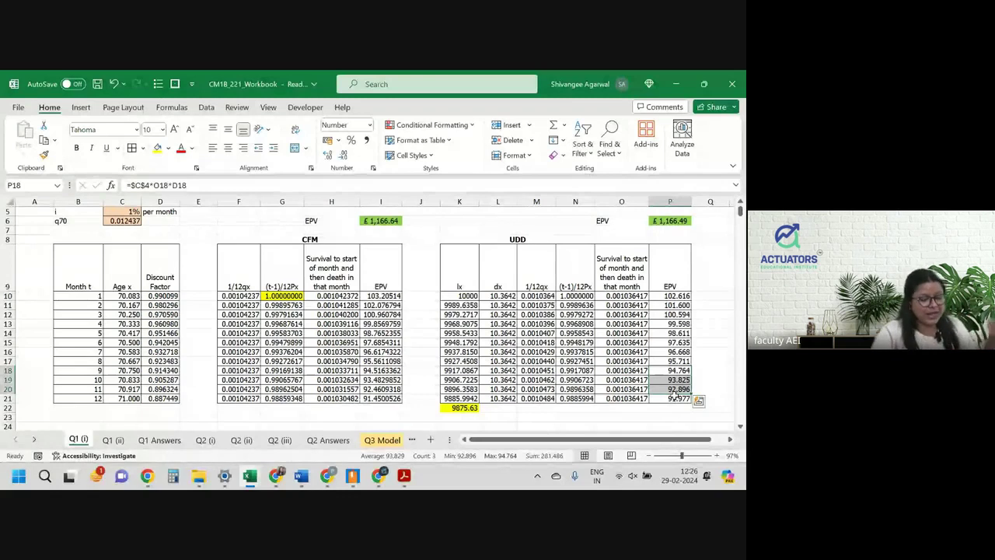
pyautogui.click(111, 440)
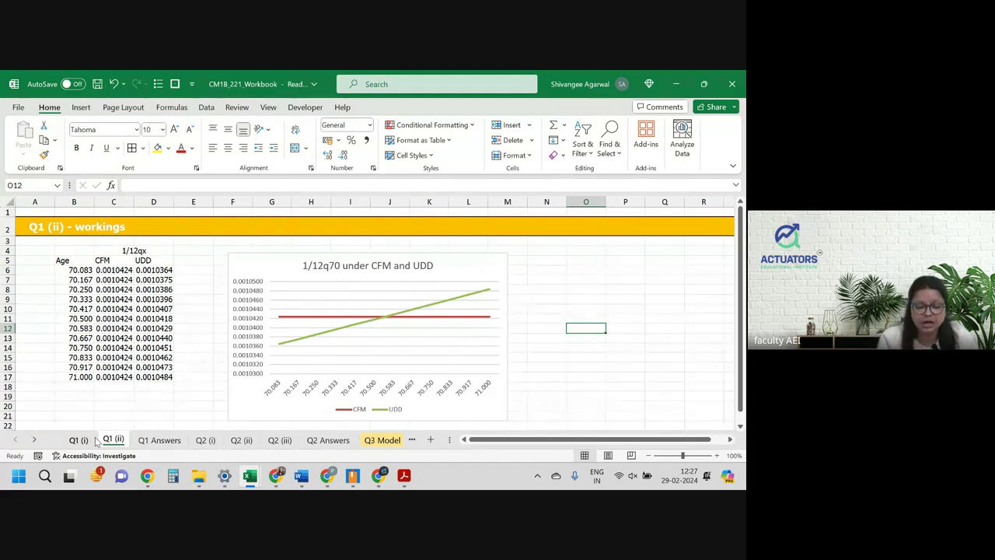
# Step: Switch to the CM1B_221_Solution workbook window from the taskbar
pyautogui.click(198, 475)
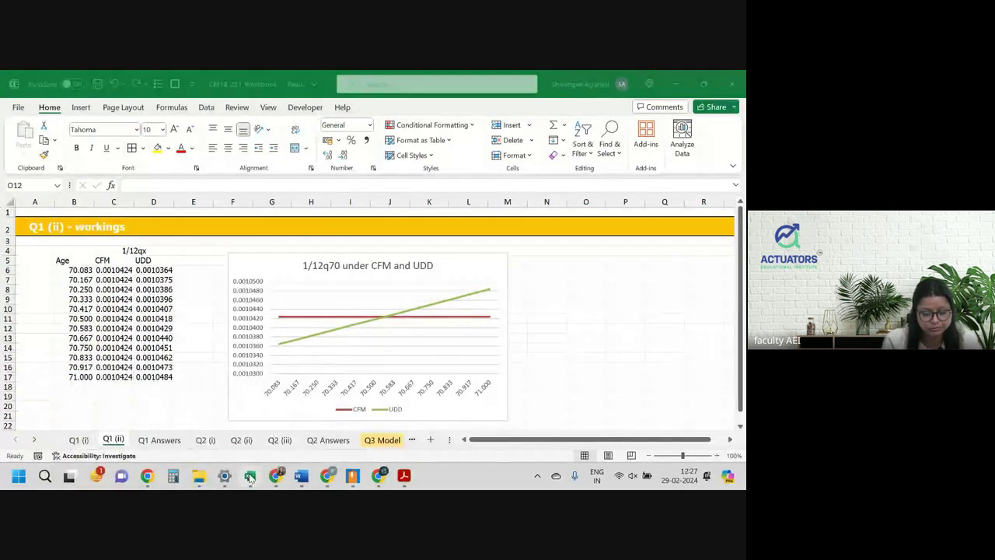
pyautogui.moveTo(250, 475)
pyautogui.click(323, 428)
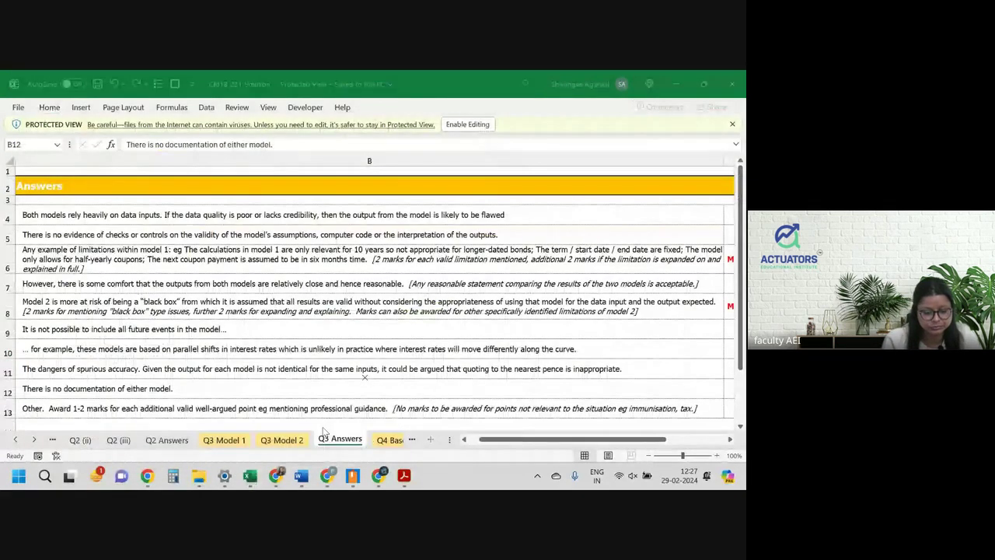
# Step: View the solution's Q1 (ii) chart and its comment on the distribution of deaths
pyautogui.click(17, 440)
pyautogui.click(17, 440)
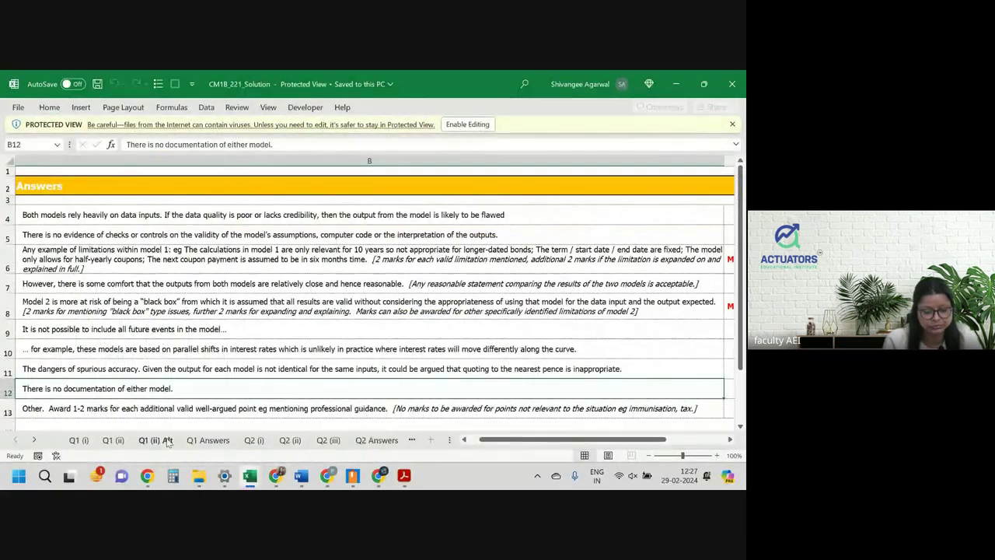
pyautogui.click(207, 440)
pyautogui.click(112, 440)
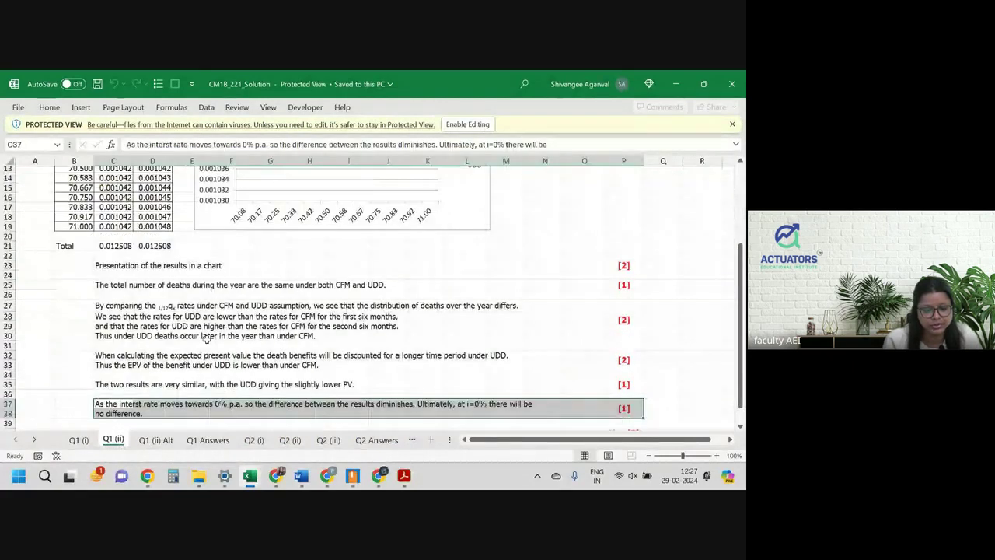
pyautogui.scroll(1, 206, 337)
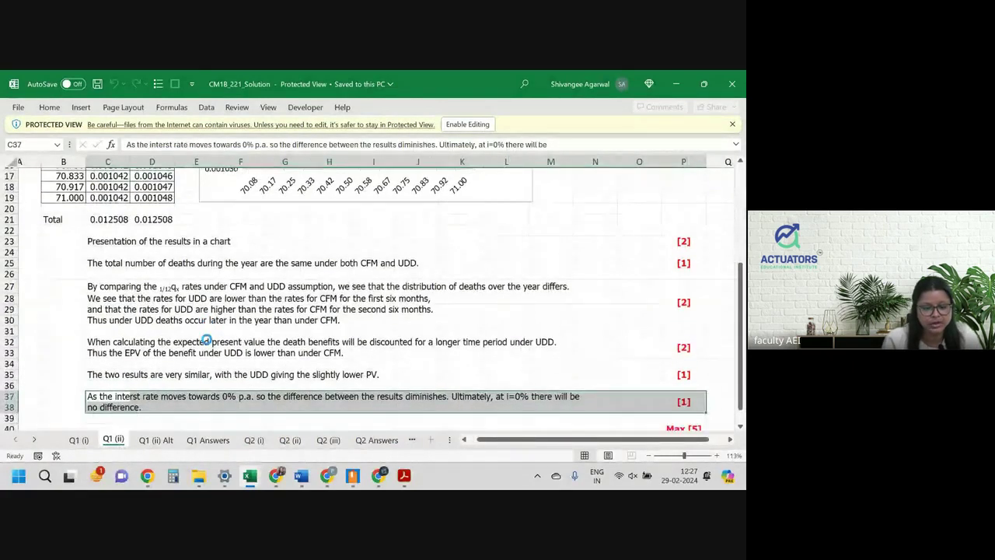
pyautogui.click(170, 284)
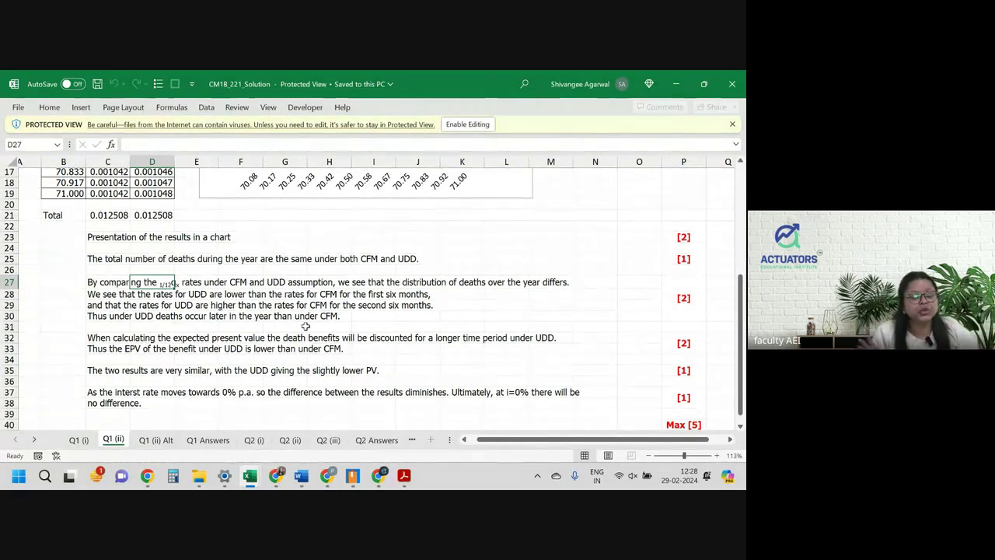
pyautogui.scroll(2, 306, 326)
pyautogui.scroll(2, 305, 326)
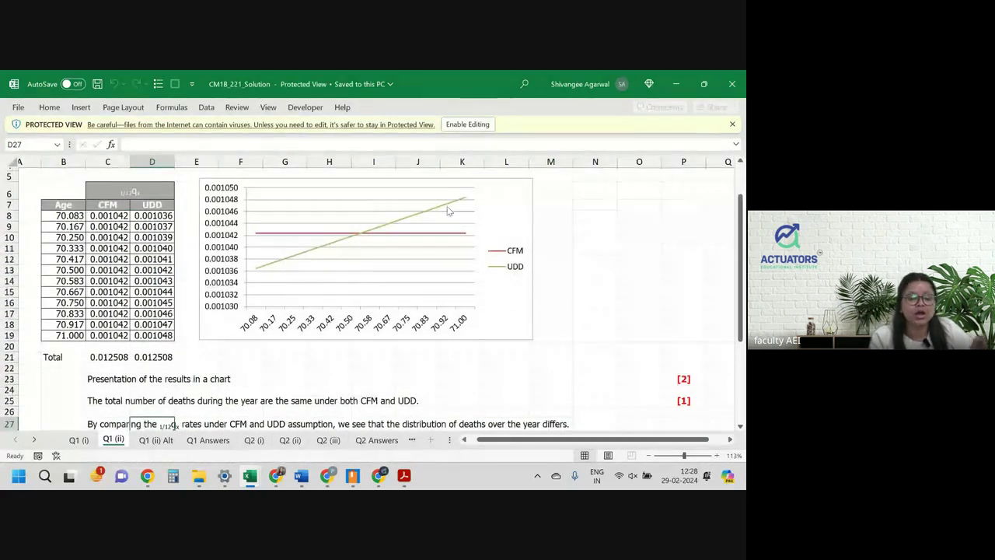
pyautogui.moveTo(447, 209)
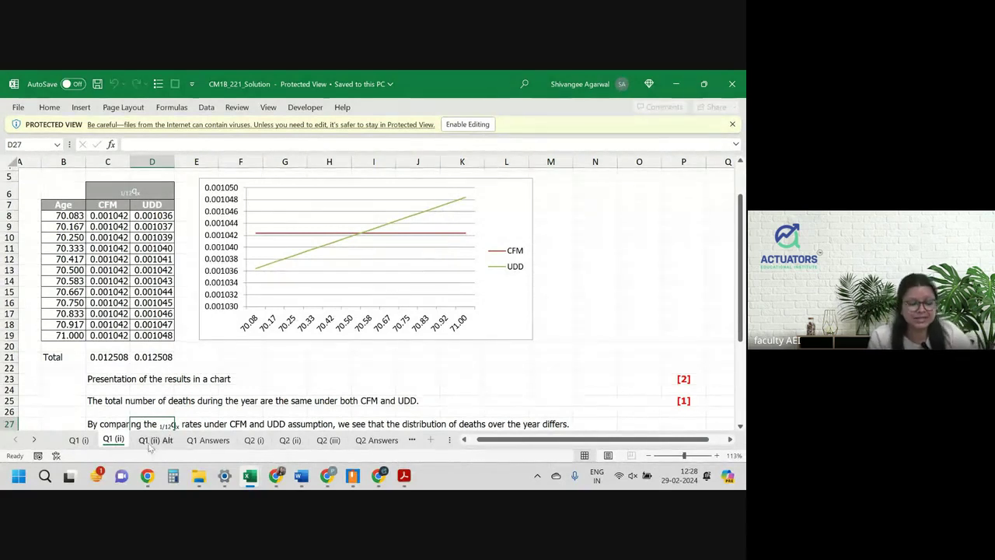
# Step: Compare the solution's Q1 (i) sheet with the workbook's Q1 (i) dx values
pyautogui.click(80, 440)
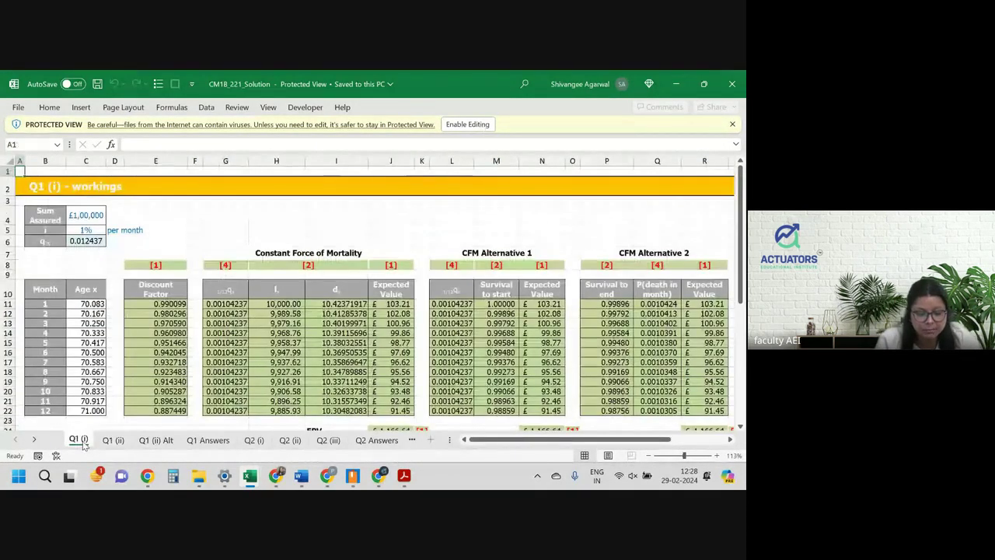
pyautogui.hotkey('alt', 'Tab')
pyautogui.click(79, 440)
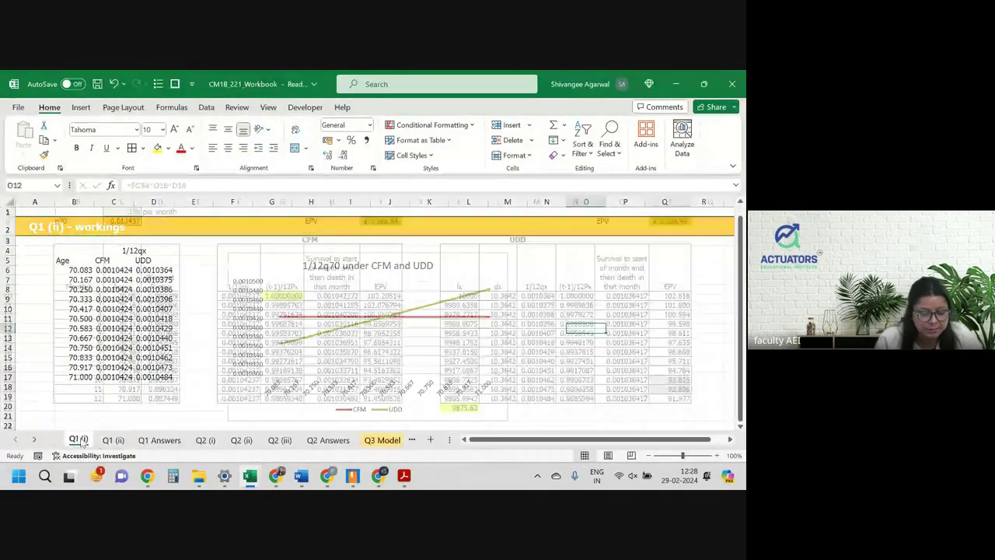
pyautogui.moveTo(497, 296); pyautogui.dragTo(513, 376)
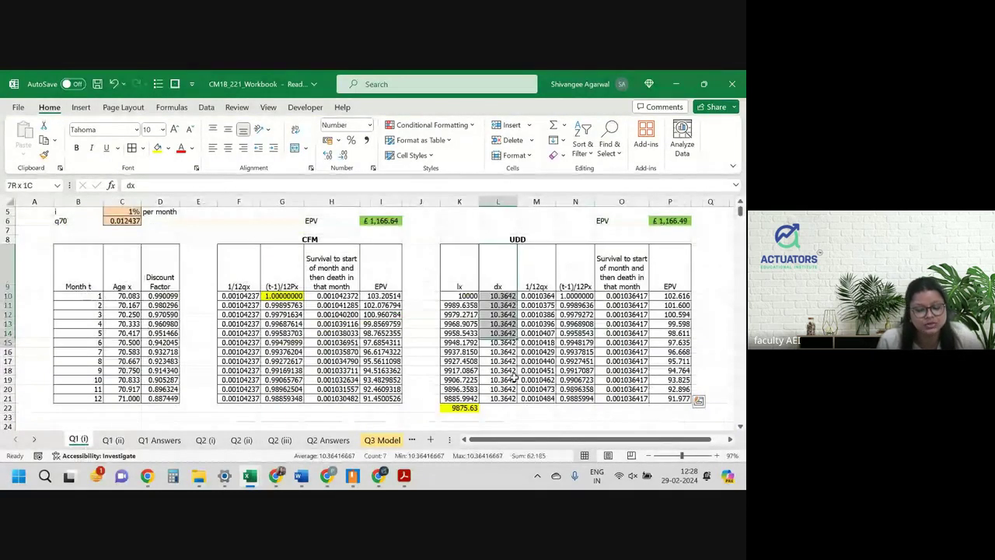
# Step: Enter the heading 'dx' in J9 of Q1 (i), then return to the Q1 (ii) chart sheet
pyautogui.click(414, 274)
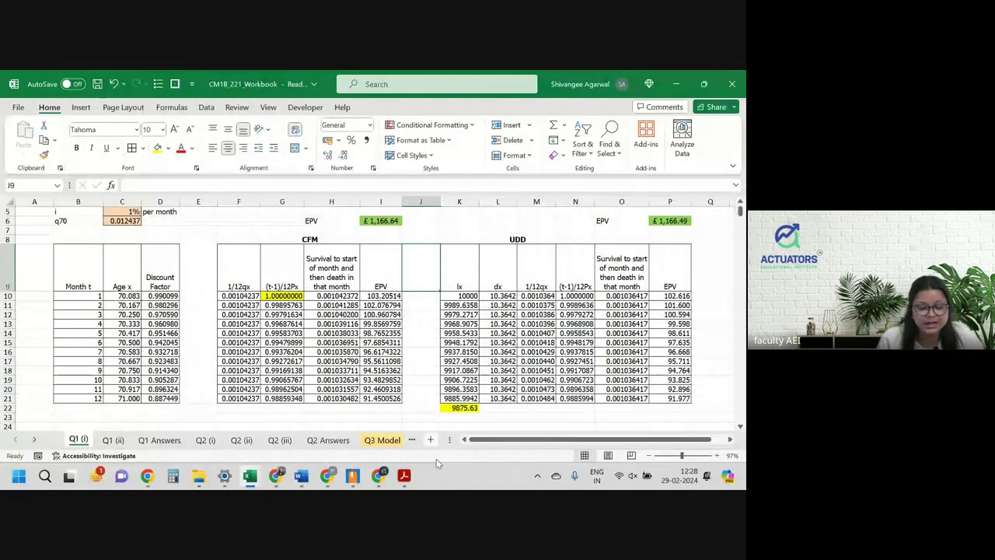
pyautogui.write('dx')
pyautogui.press('Return')
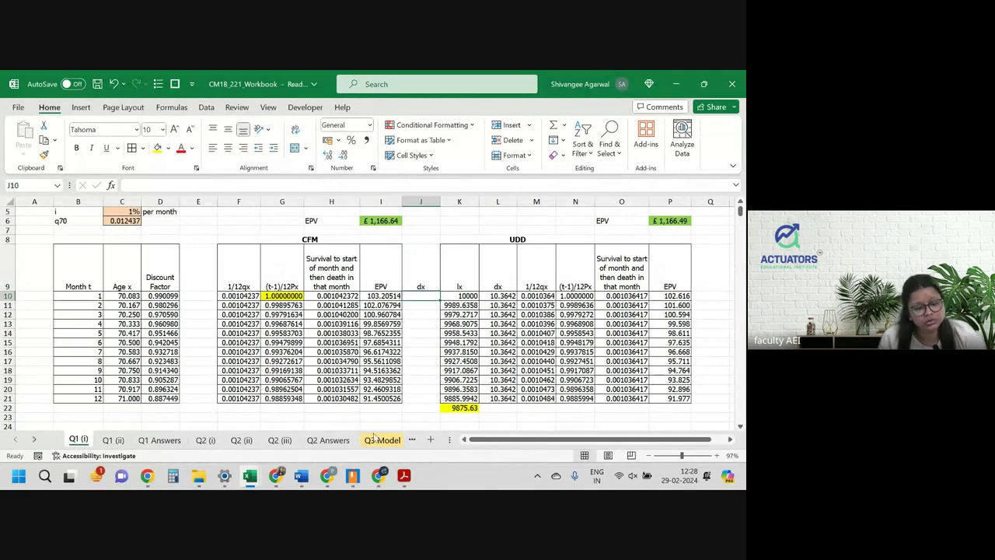
pyautogui.scroll(1, 124, 226)
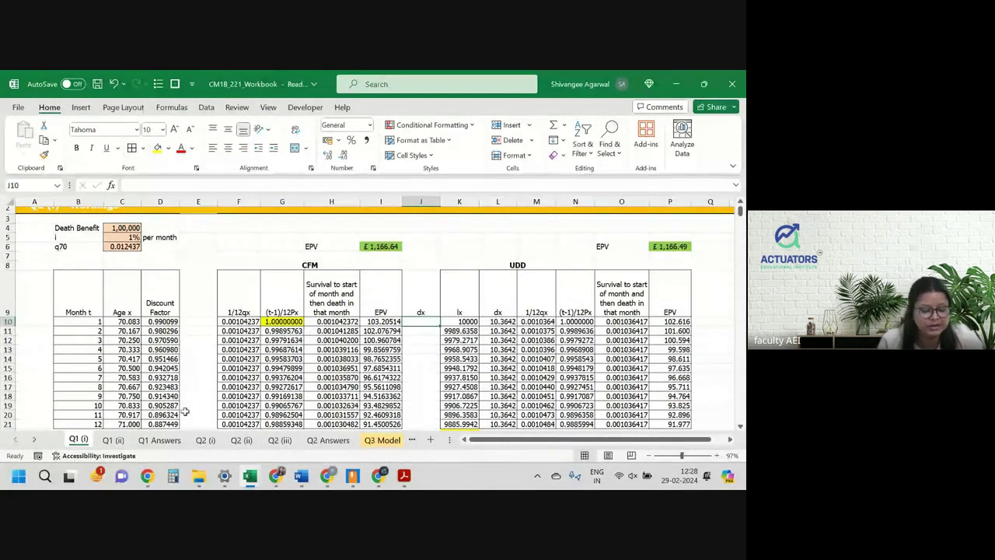
pyautogui.click(113, 440)
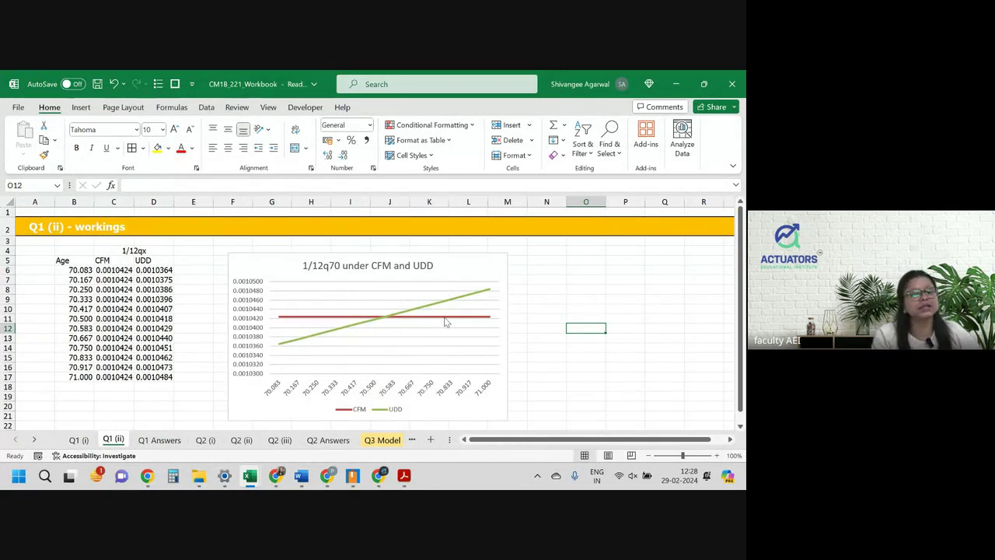
pyautogui.scroll(-5, 446, 322)
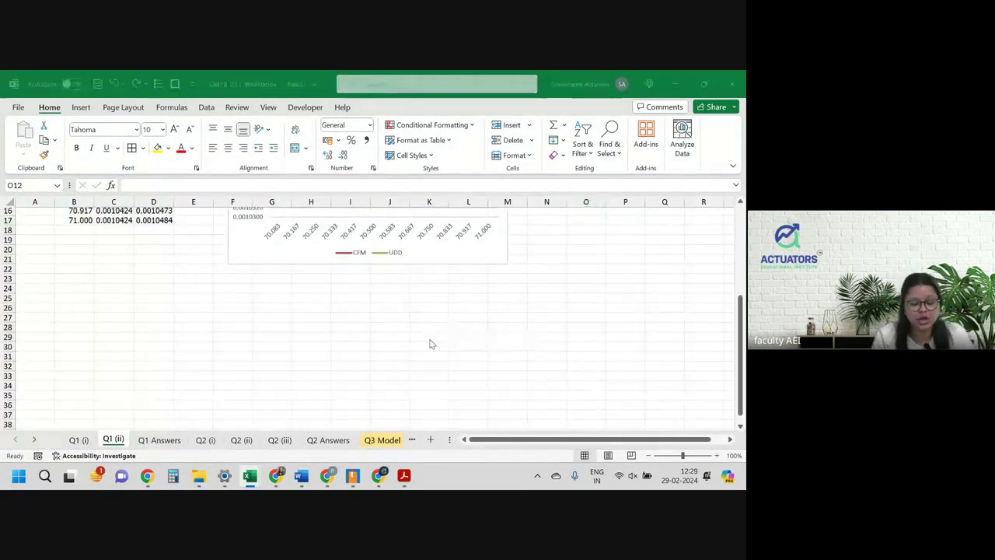
pyautogui.hotkey('alt', 'Tab')
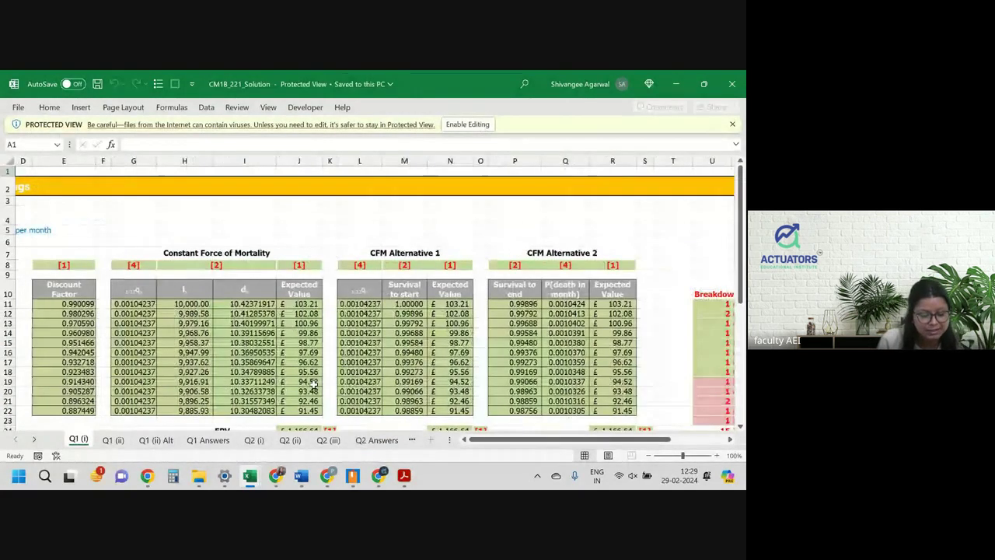
pyautogui.hotkey('ctrl', 'pagedown')
pyautogui.scroll(-4, 229, 352)
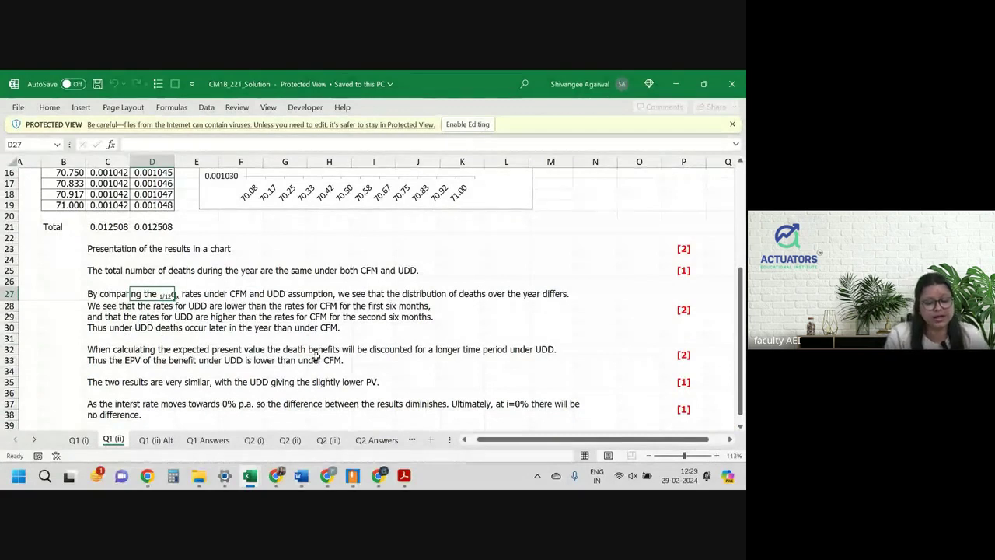
pyautogui.scroll(-1, 315, 356)
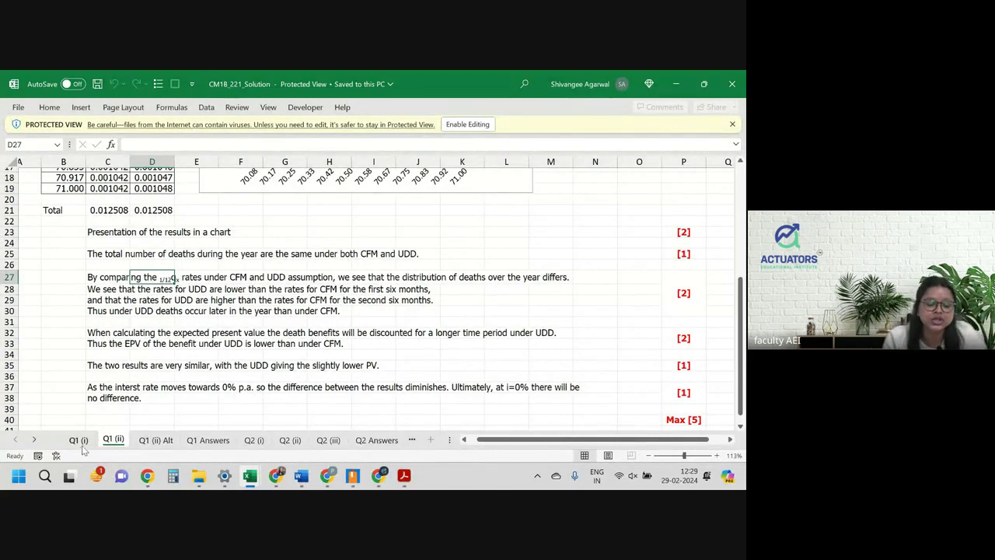
pyautogui.hotkey('alt', 'Tab')
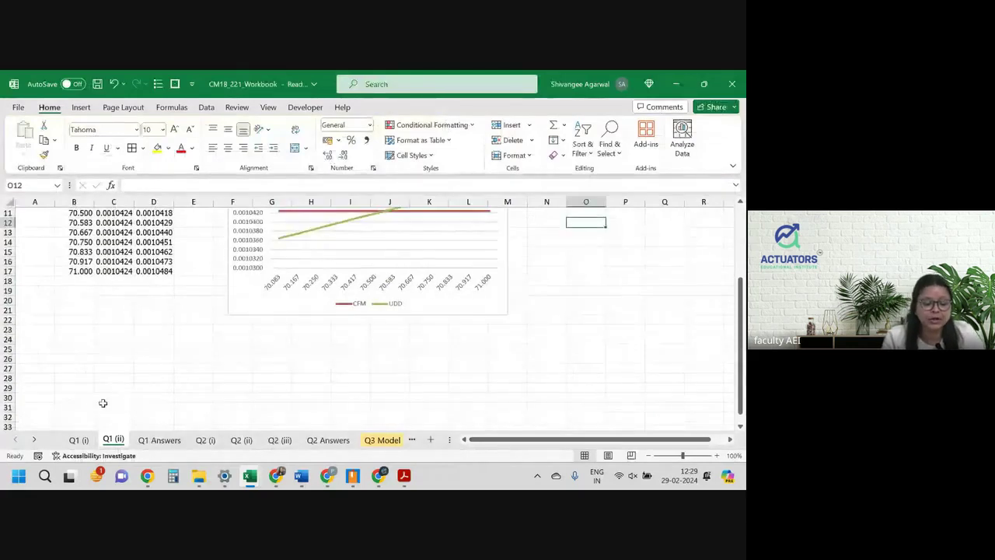
# Step: On the Q1 (i) sheet, try 0% then 5% interest in C5, checking the CFM EPV total in I6
pyautogui.click(78, 440)
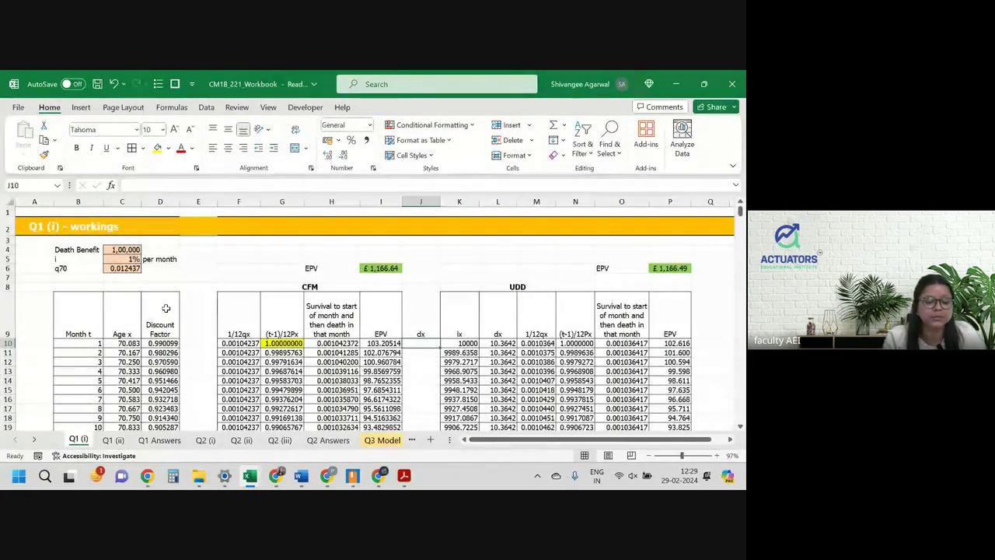
pyautogui.click(122, 258)
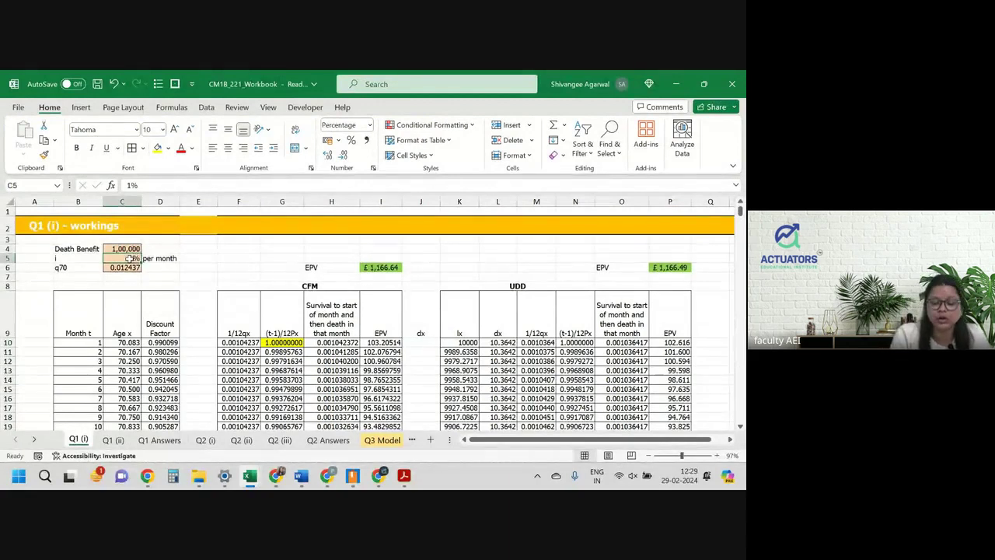
pyautogui.write('0')
pyautogui.press('Return')
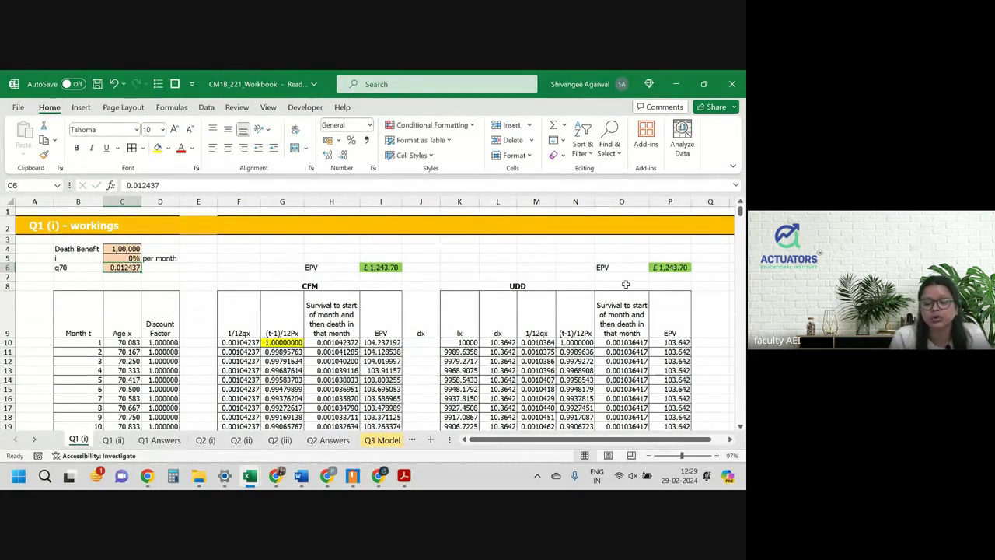
pyautogui.press('Up')
pyautogui.write('5')
pyautogui.press('Return')
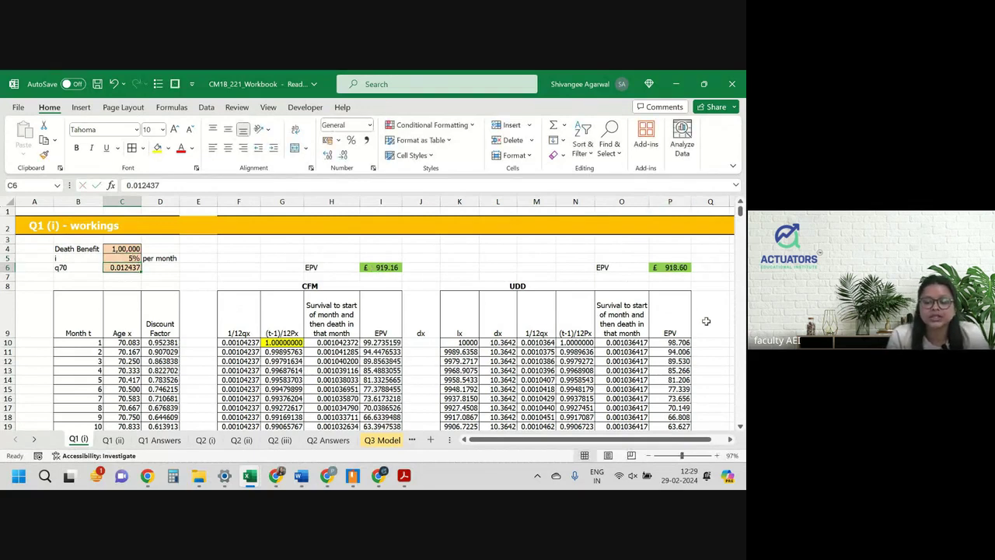
pyautogui.click(380, 266)
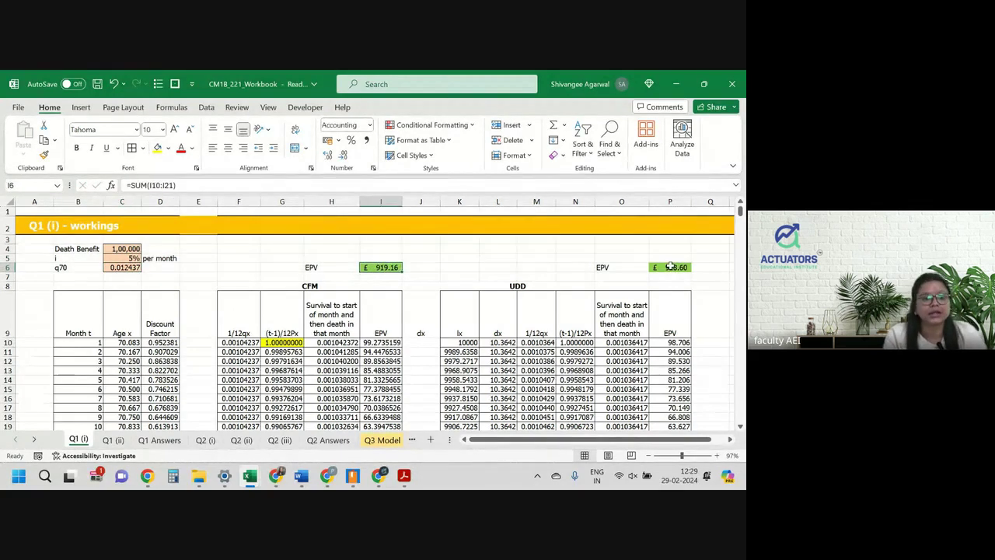
# Step: Restore the 1% interest rate and return to the solution workbook's Q1 (ii) answers
pyautogui.hotkey('ctrl', 'z')
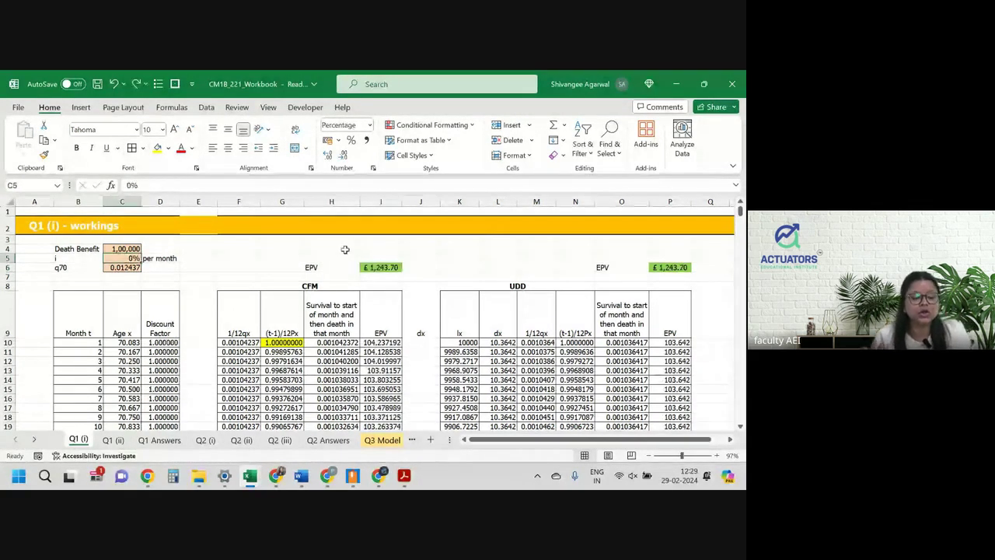
pyautogui.hotkey('ctrl', 'z')
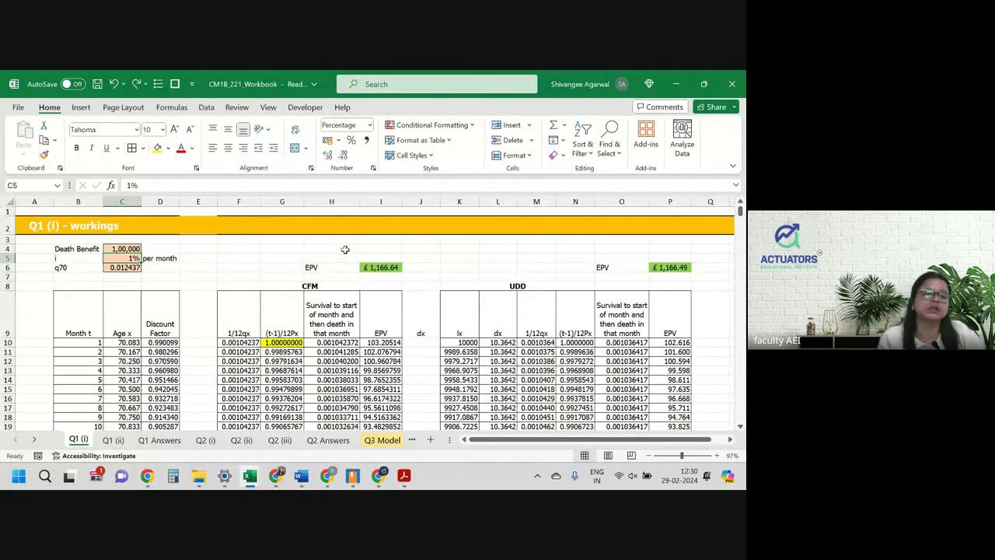
pyautogui.hotkey('alt', 'Tab')
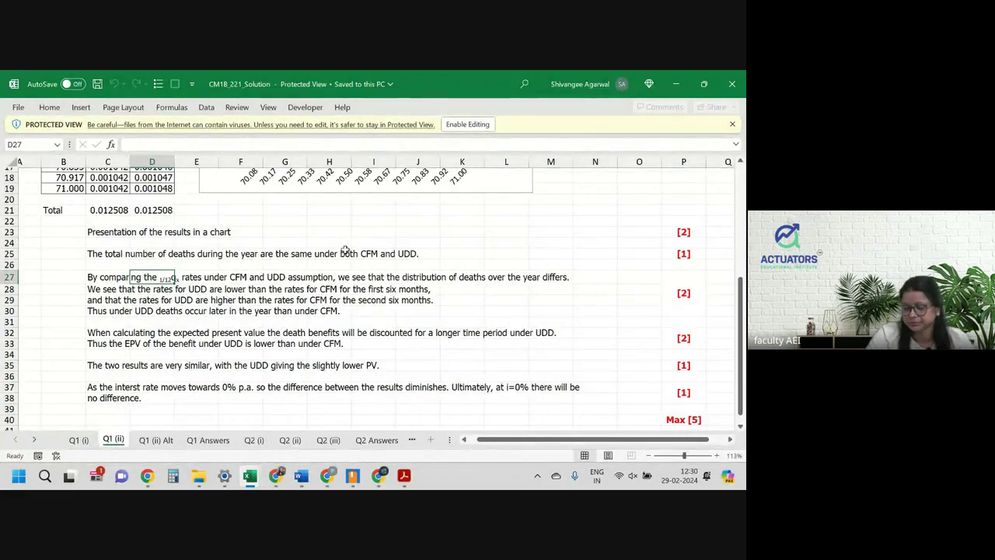
pyautogui.scroll(3, 345, 249)
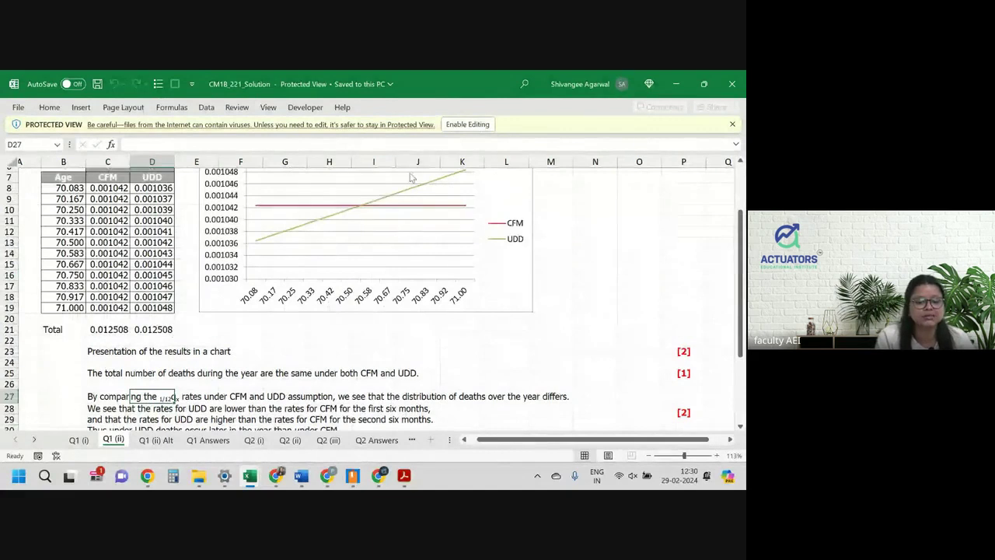
pyautogui.scroll(1, 422, 189)
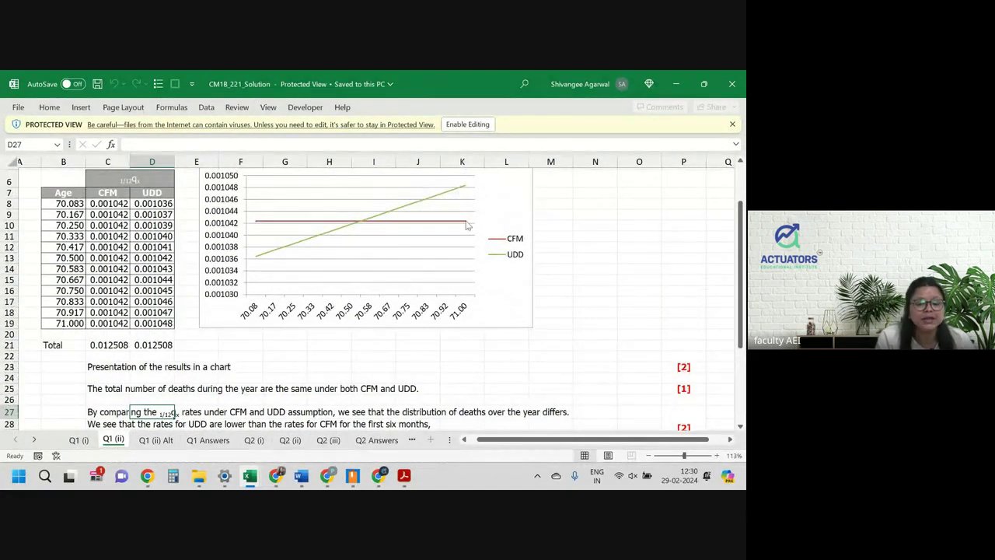
pyautogui.moveTo(467, 225)
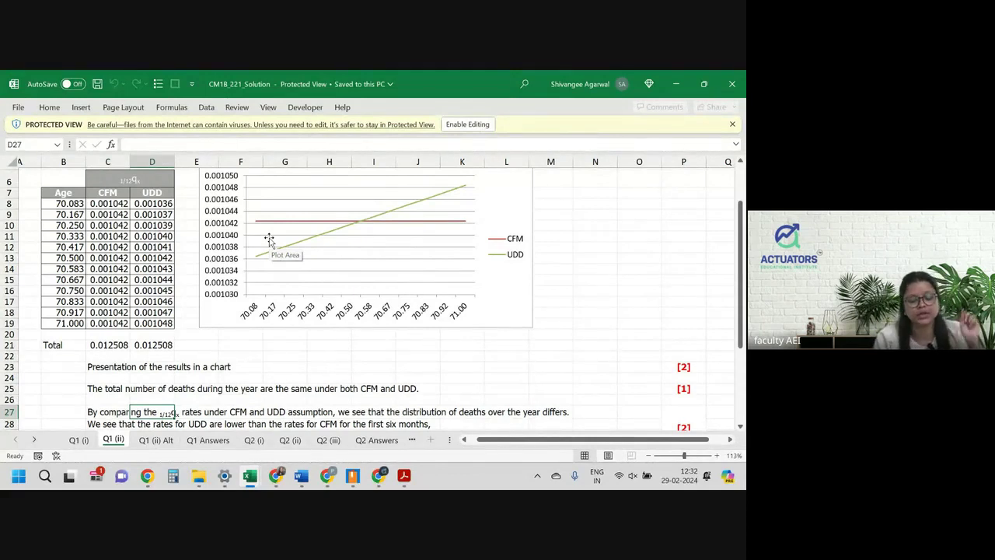
pyautogui.scroll(-4, 269, 240)
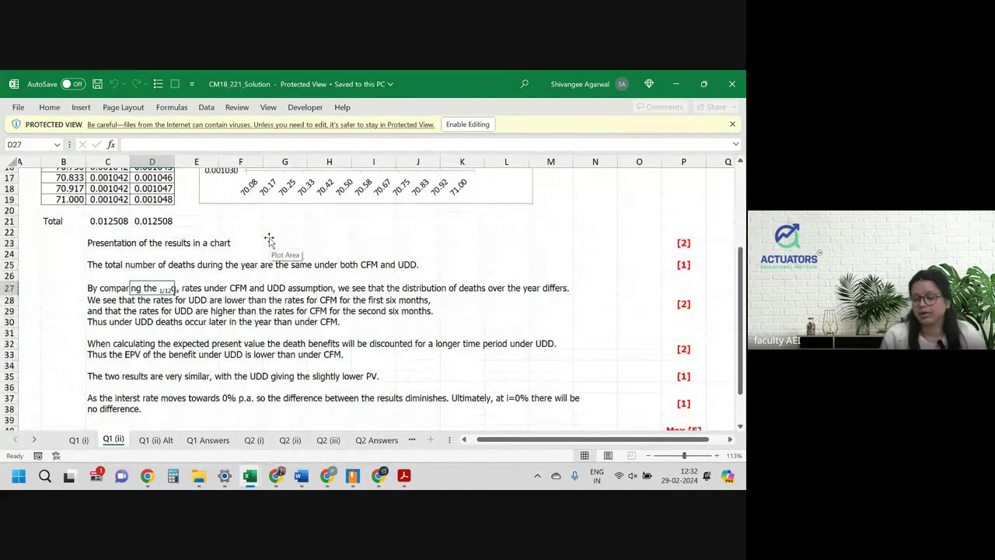